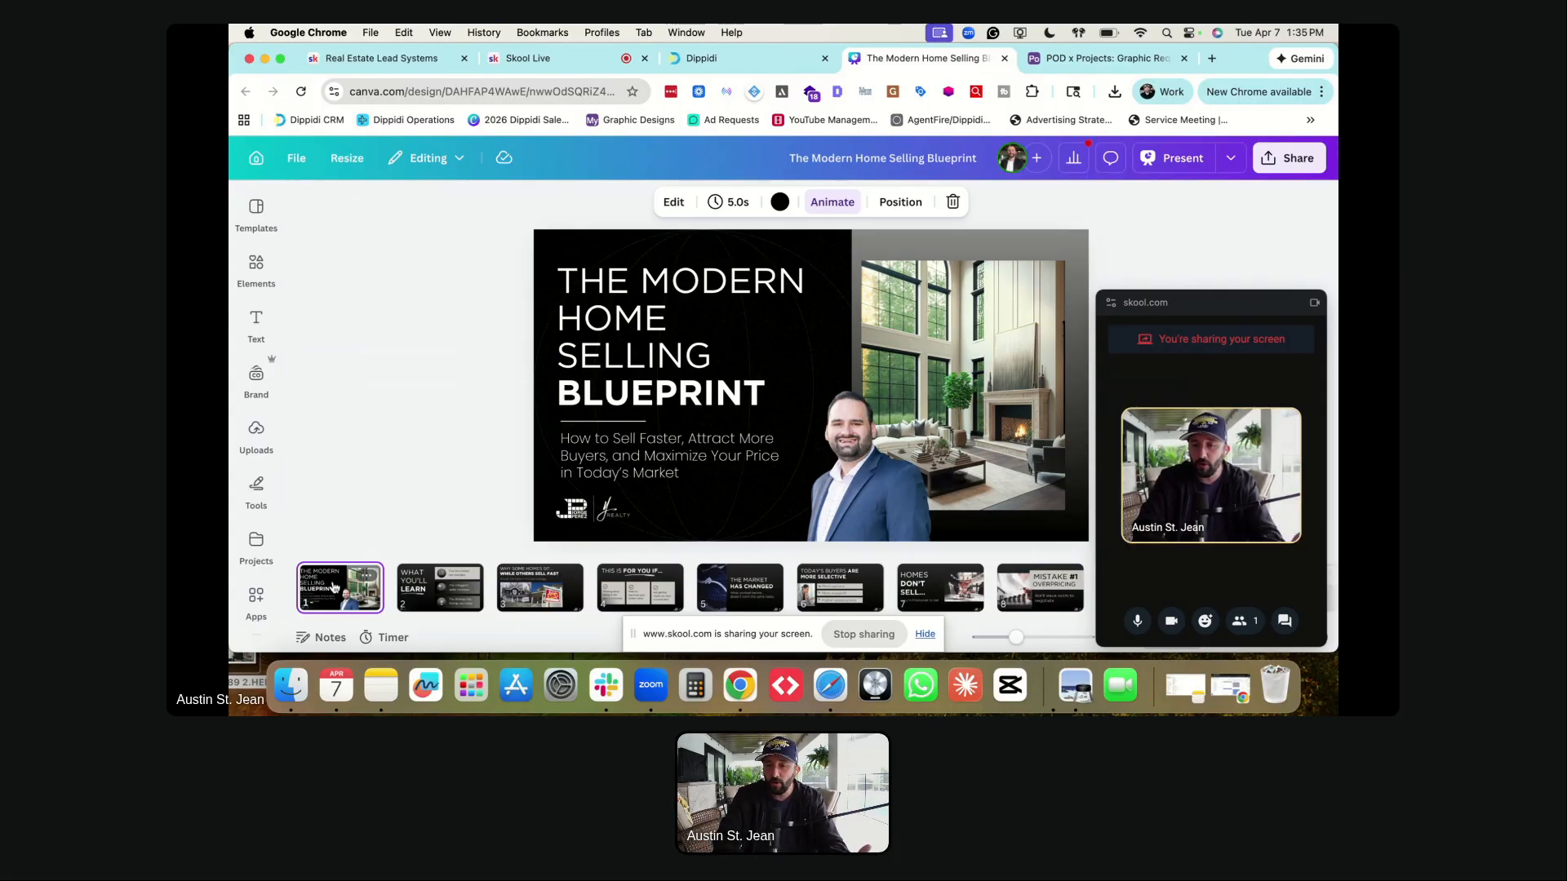
- Page through the Blueprint slides to 'Focus on what matters most' and back to the title slide, then view the Airtable request
key("Right")
key("Right")
key("Right")
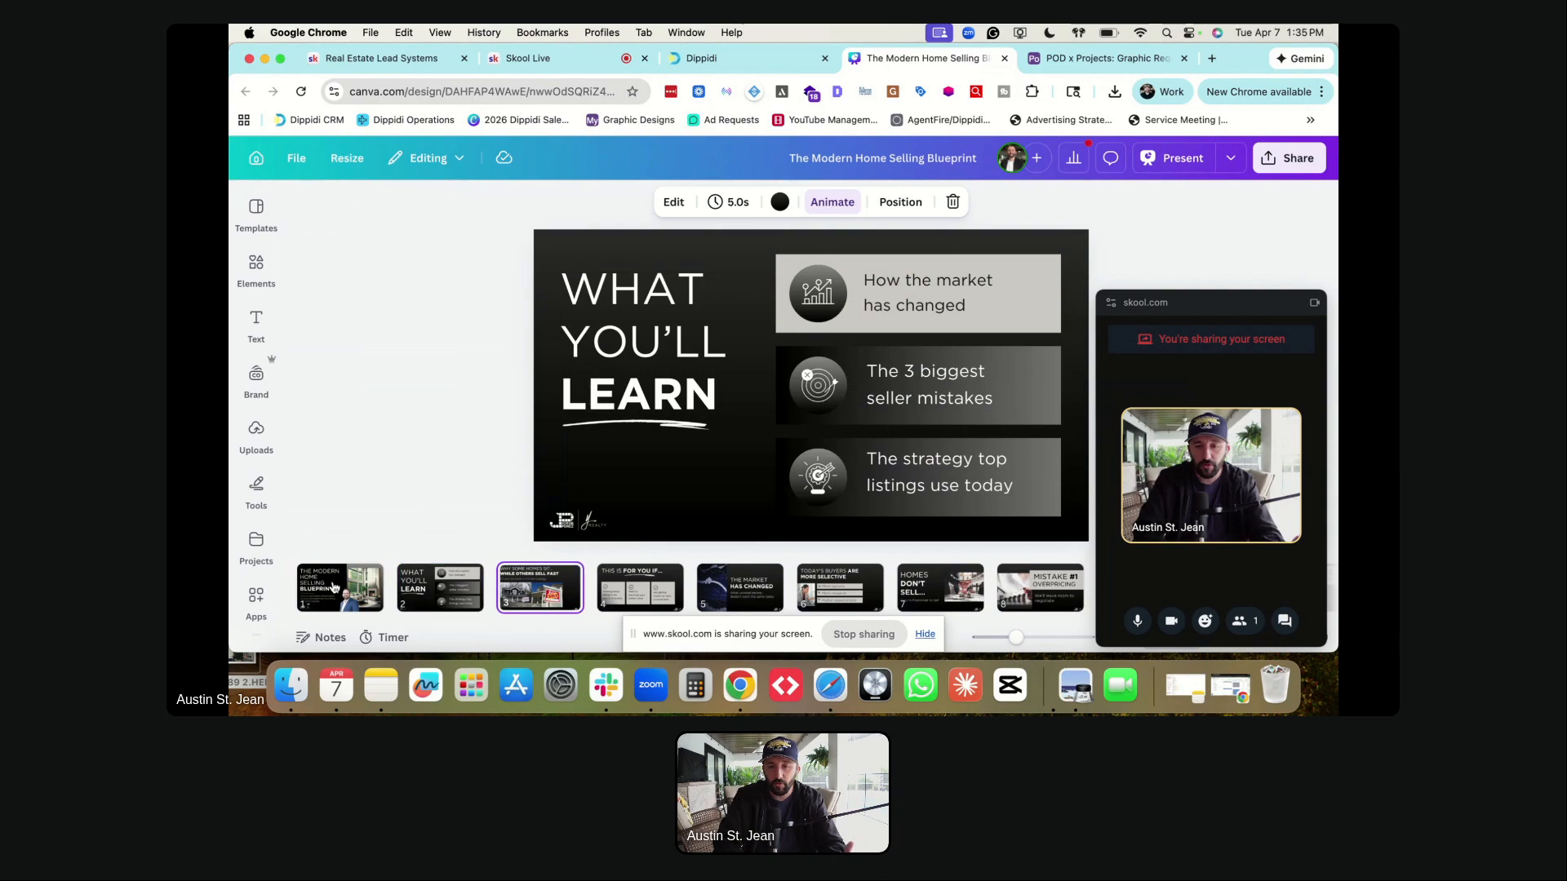
key("Right")
key("Right")
key("Right")
key("Right")
key("Right")
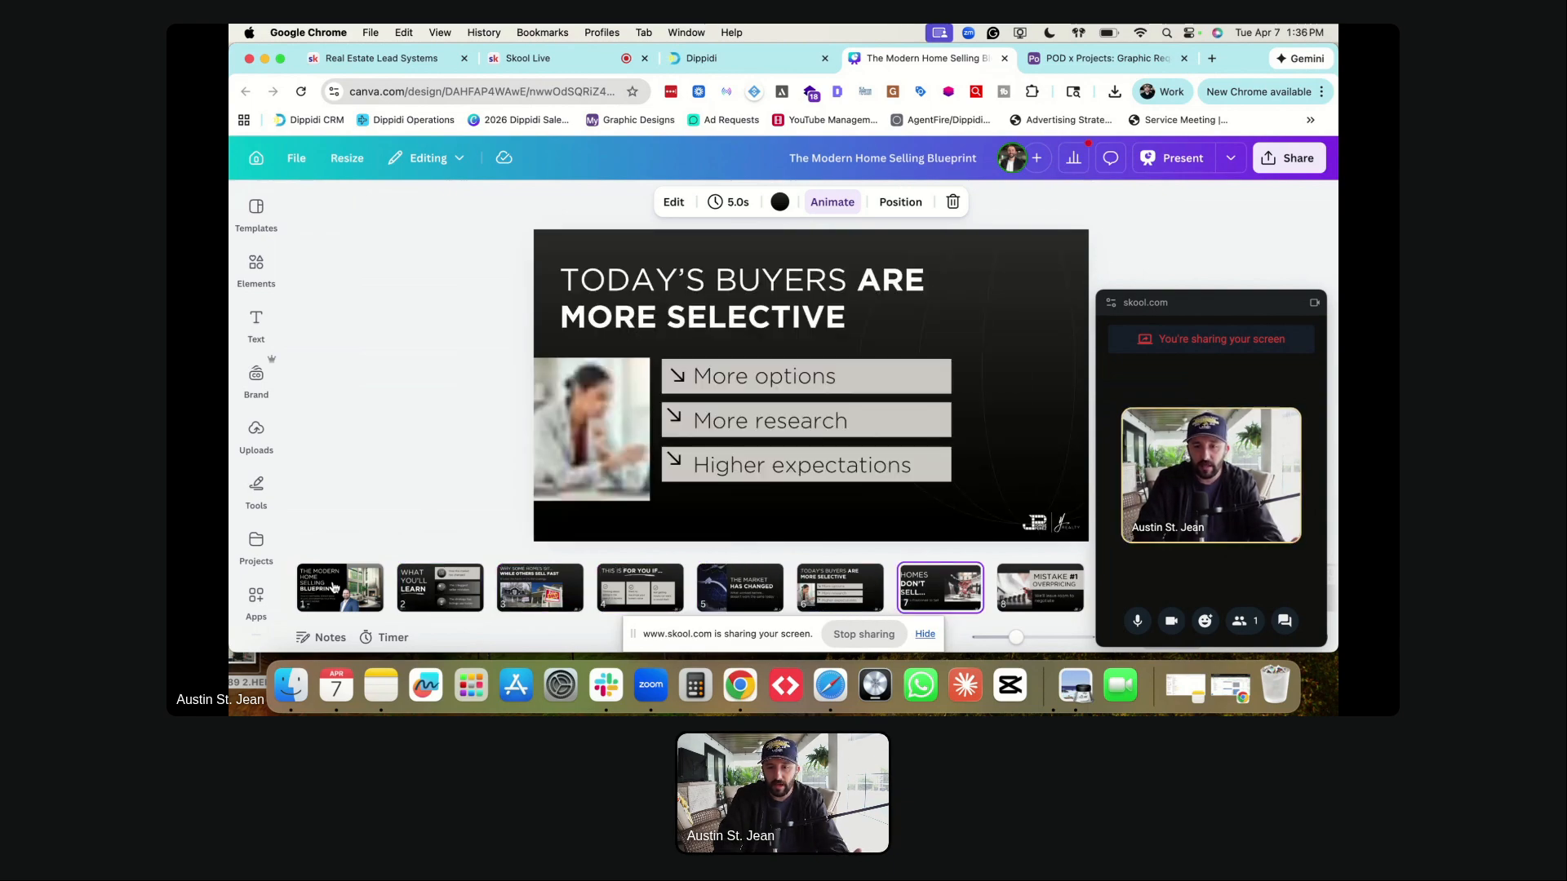
key("Right")
key("Right")
key("Right")
key("Right")
key("Right")
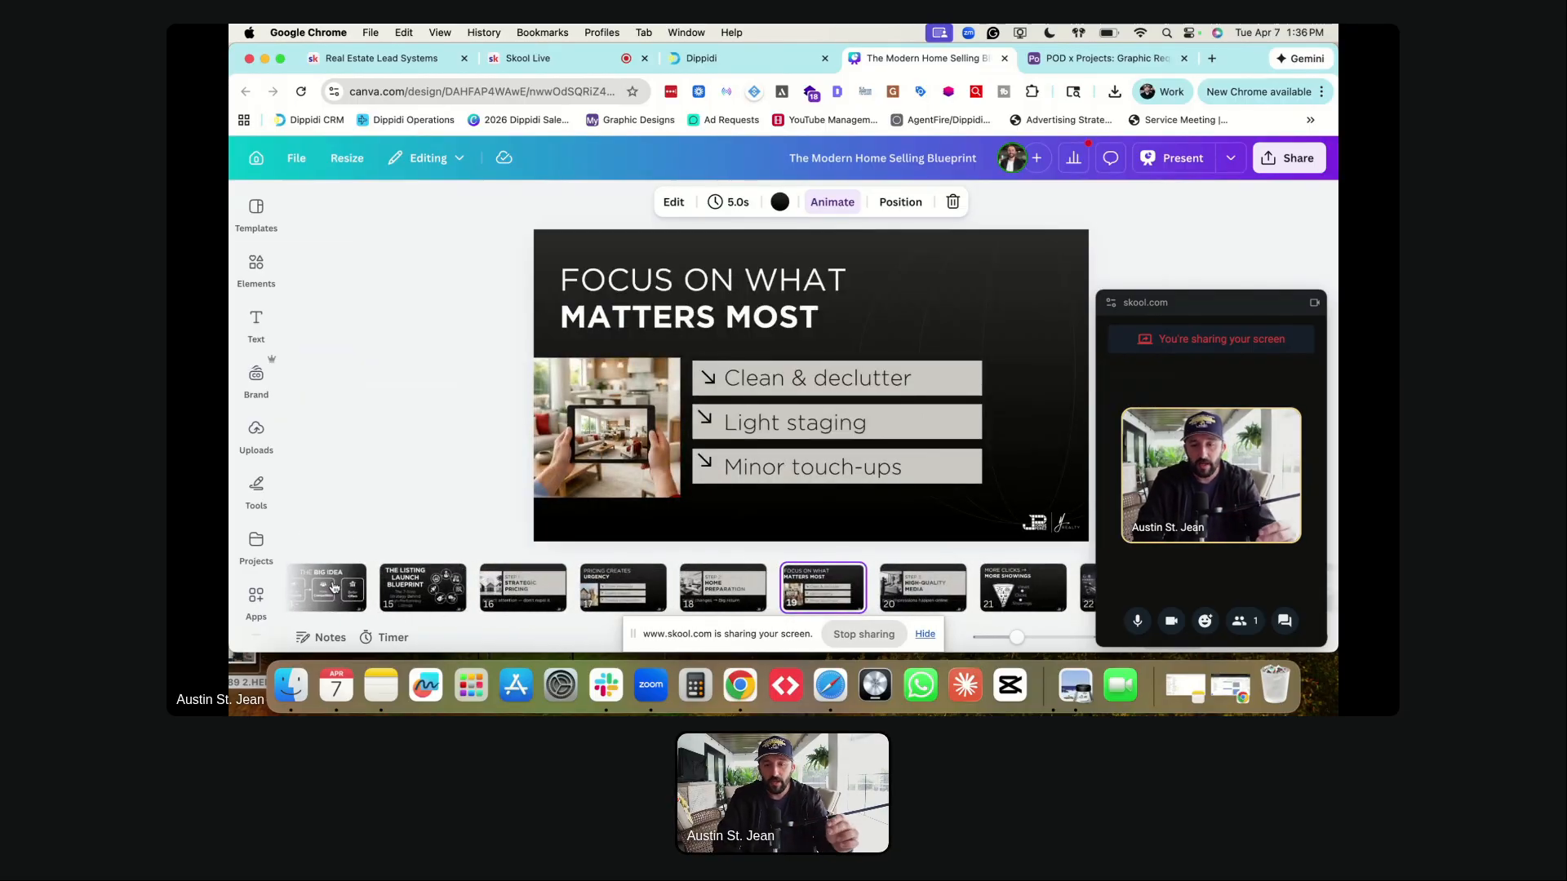
key("Left")
key("Left")
key("Left")
key("Left")
key("Left")
key("Left")
key("Left")
key("Left")
key("Left")
key("Left")
key("Left")
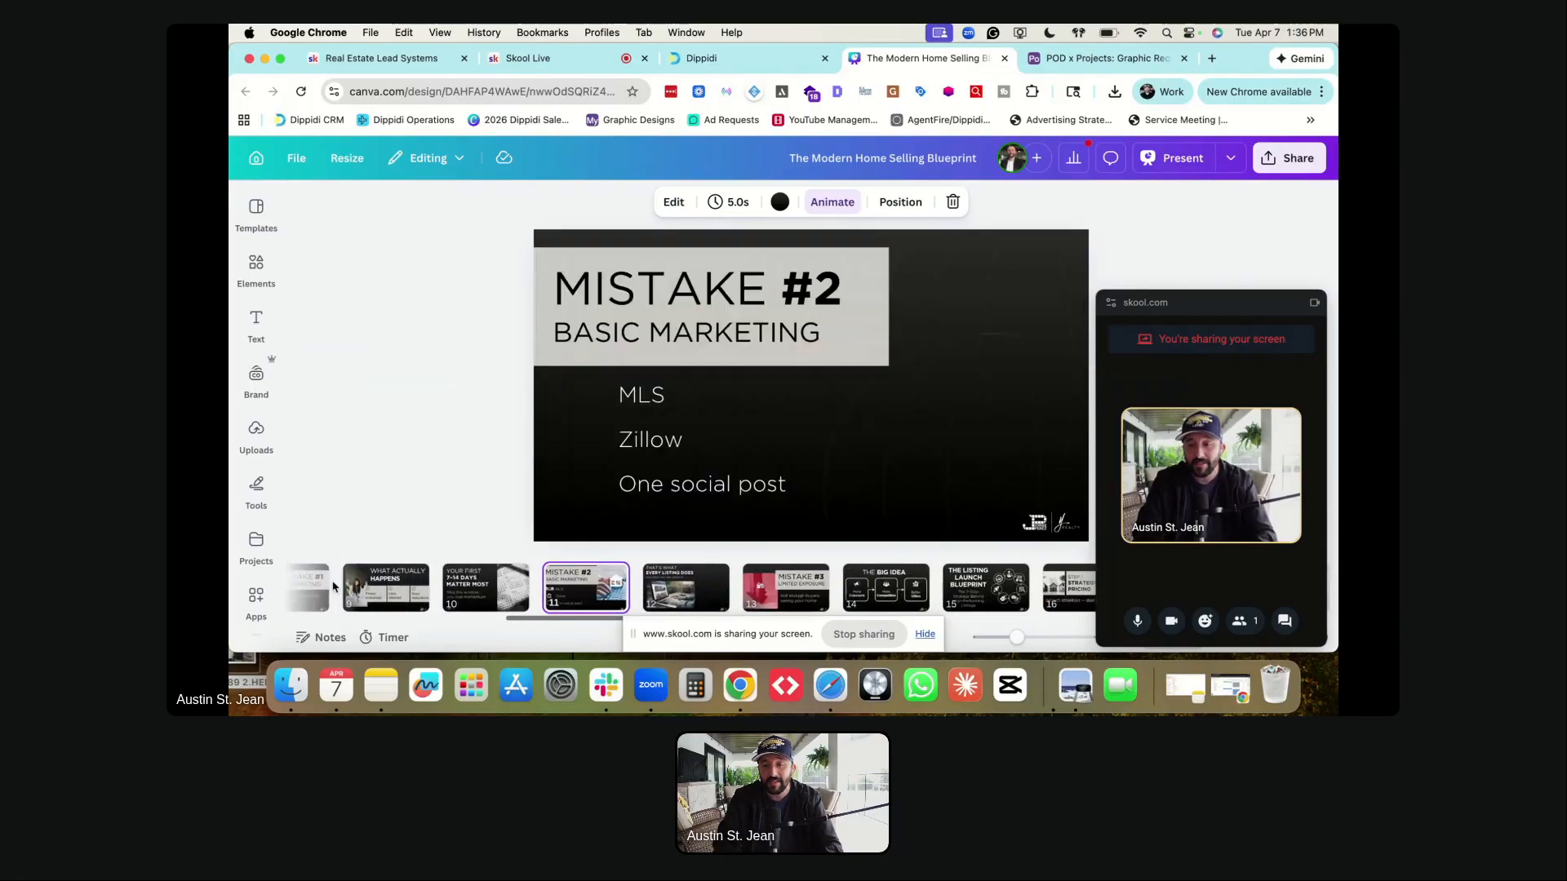
key("Left")
key("Left")
key("Left")
key("Left")
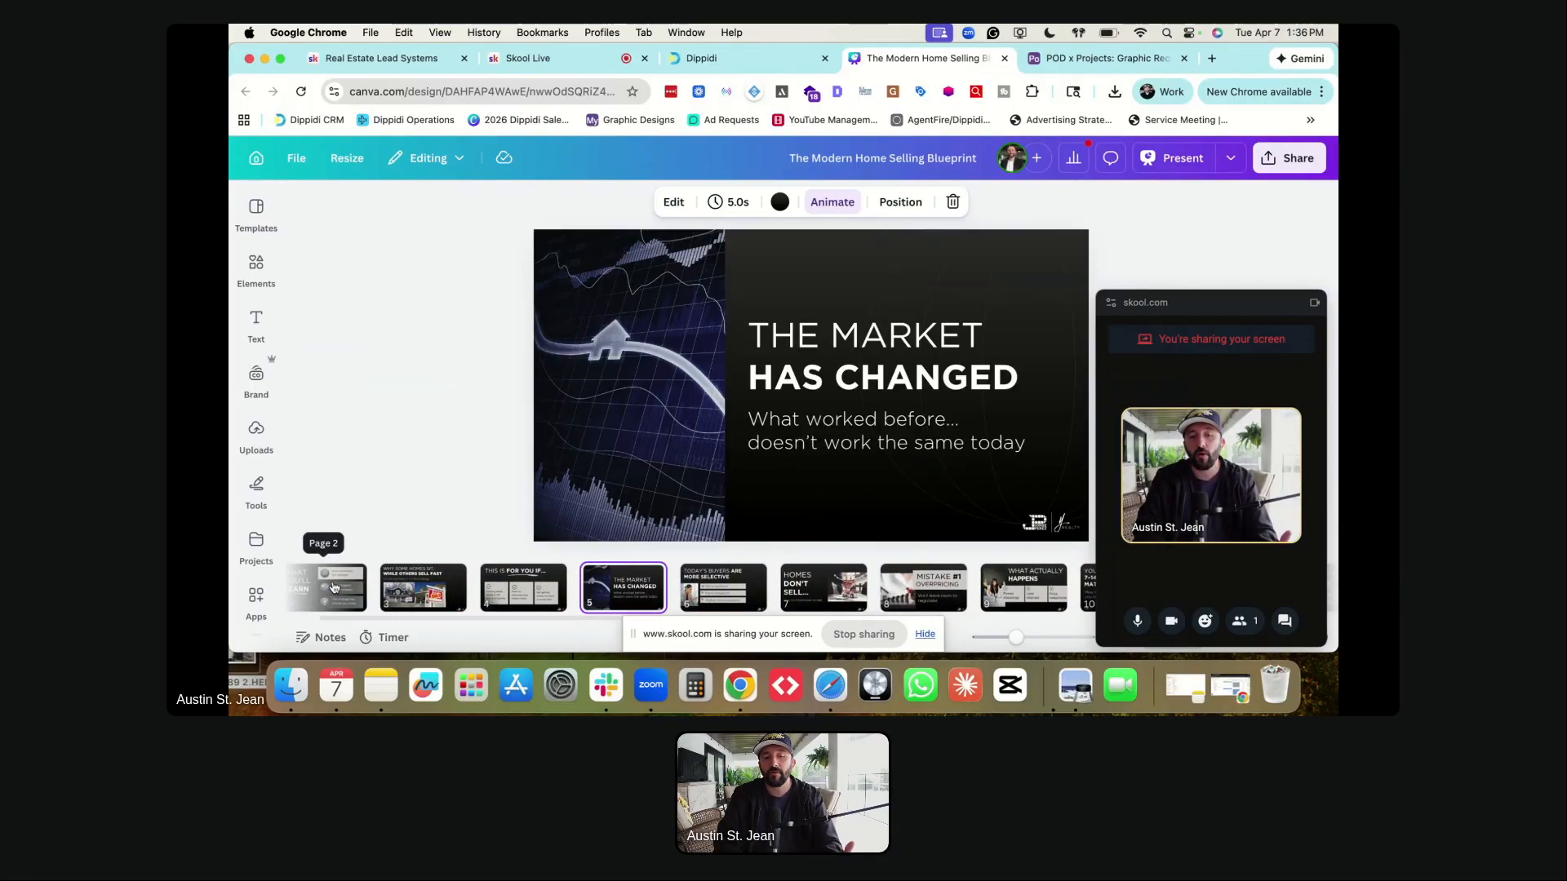
key("Left")
key("Left")
key("Left")
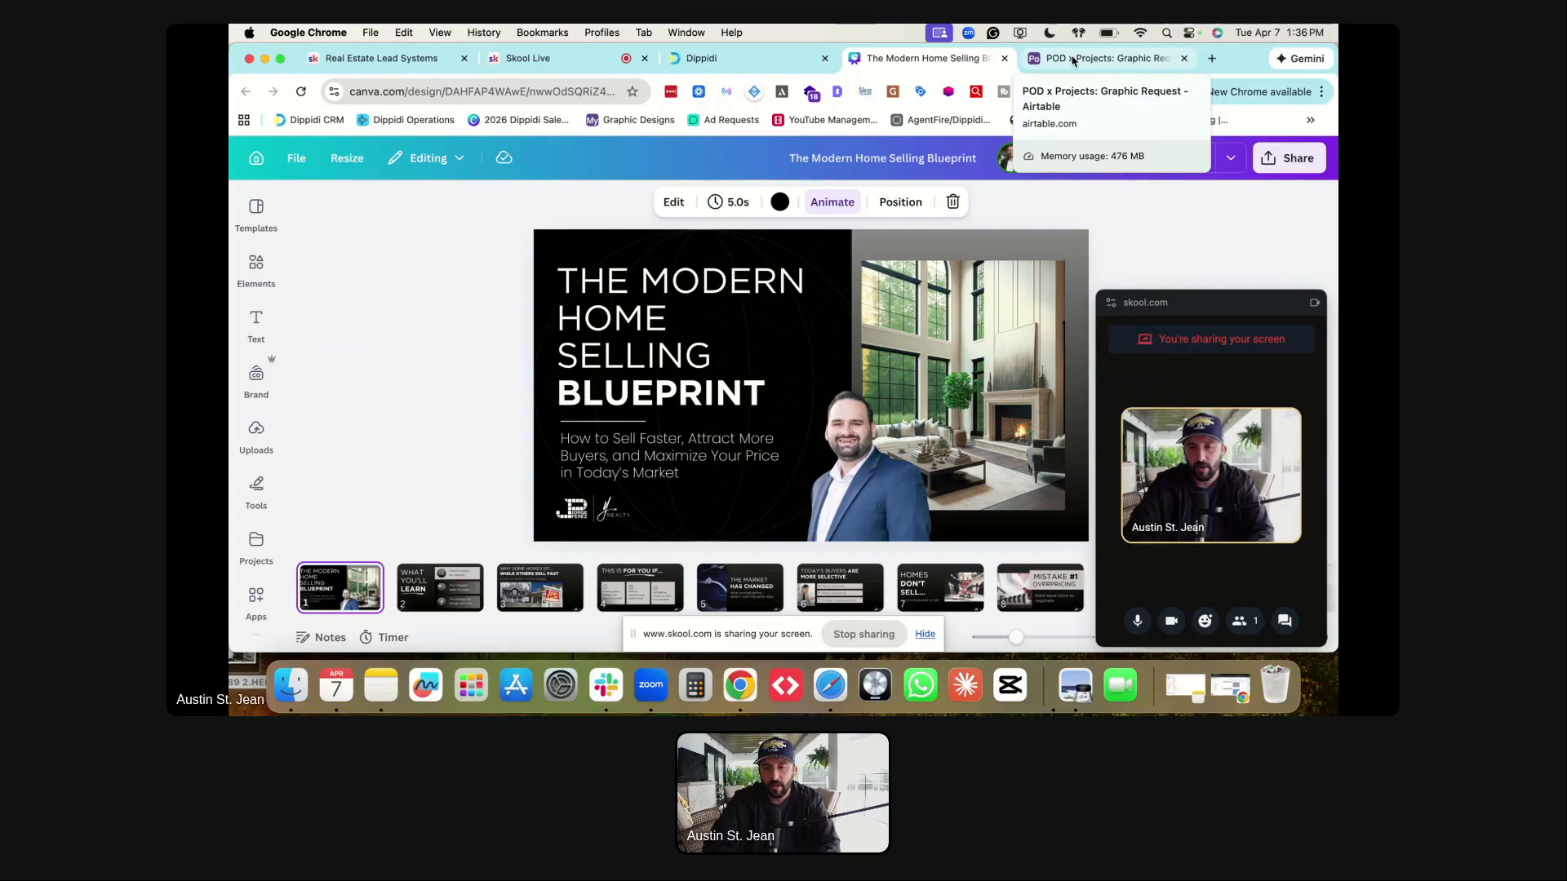
left_click(1073, 61)
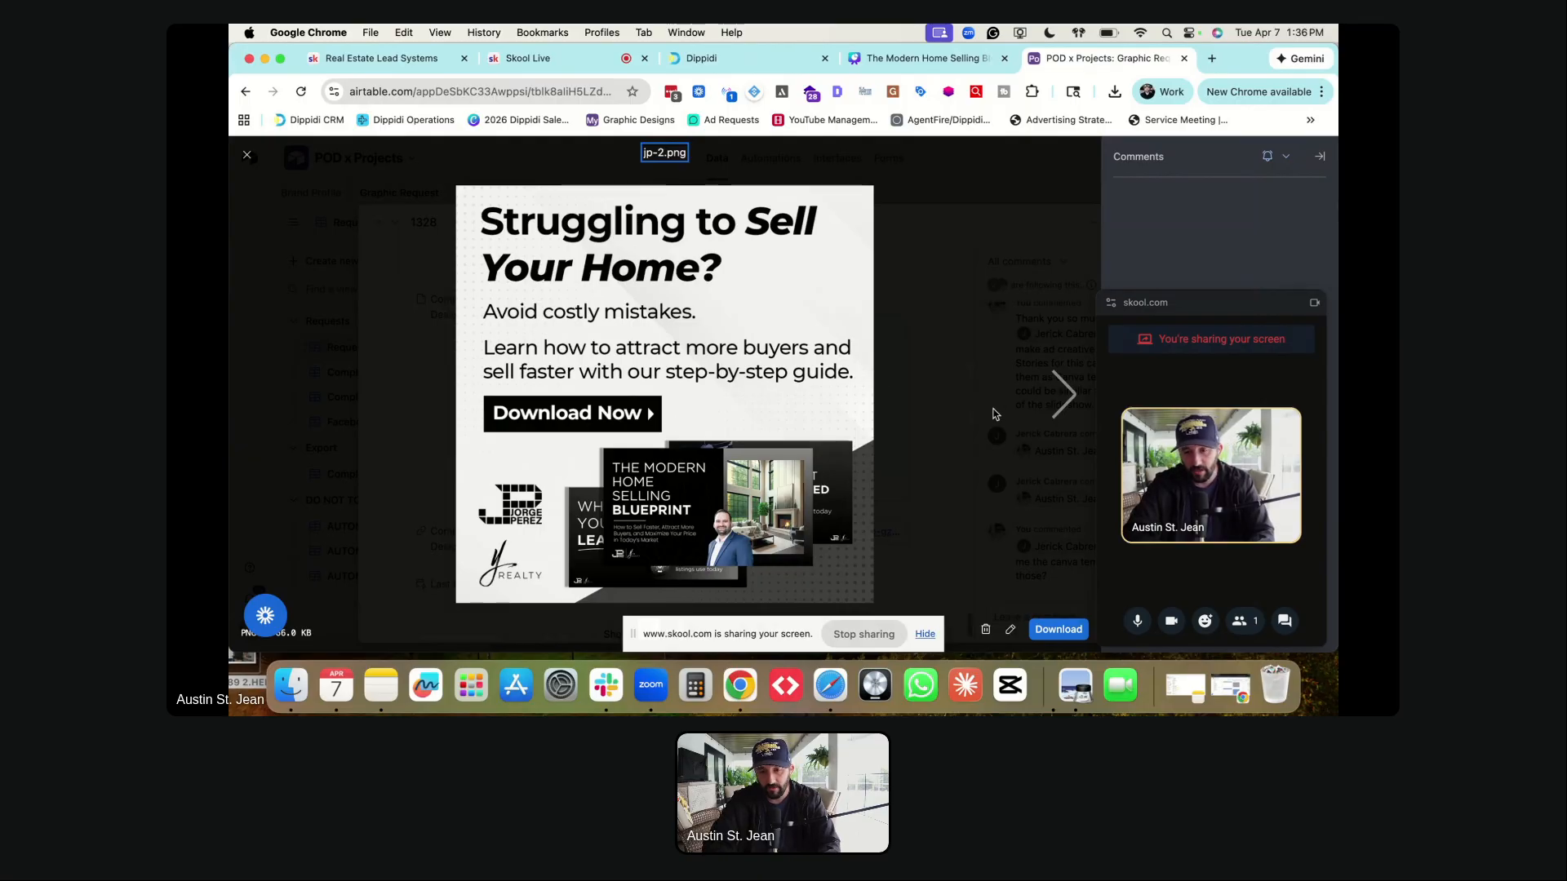
- Preview the story ad image jp-2-story.png after jp-2.png, then return to the Dippidi funnel
left_click(1062, 395)
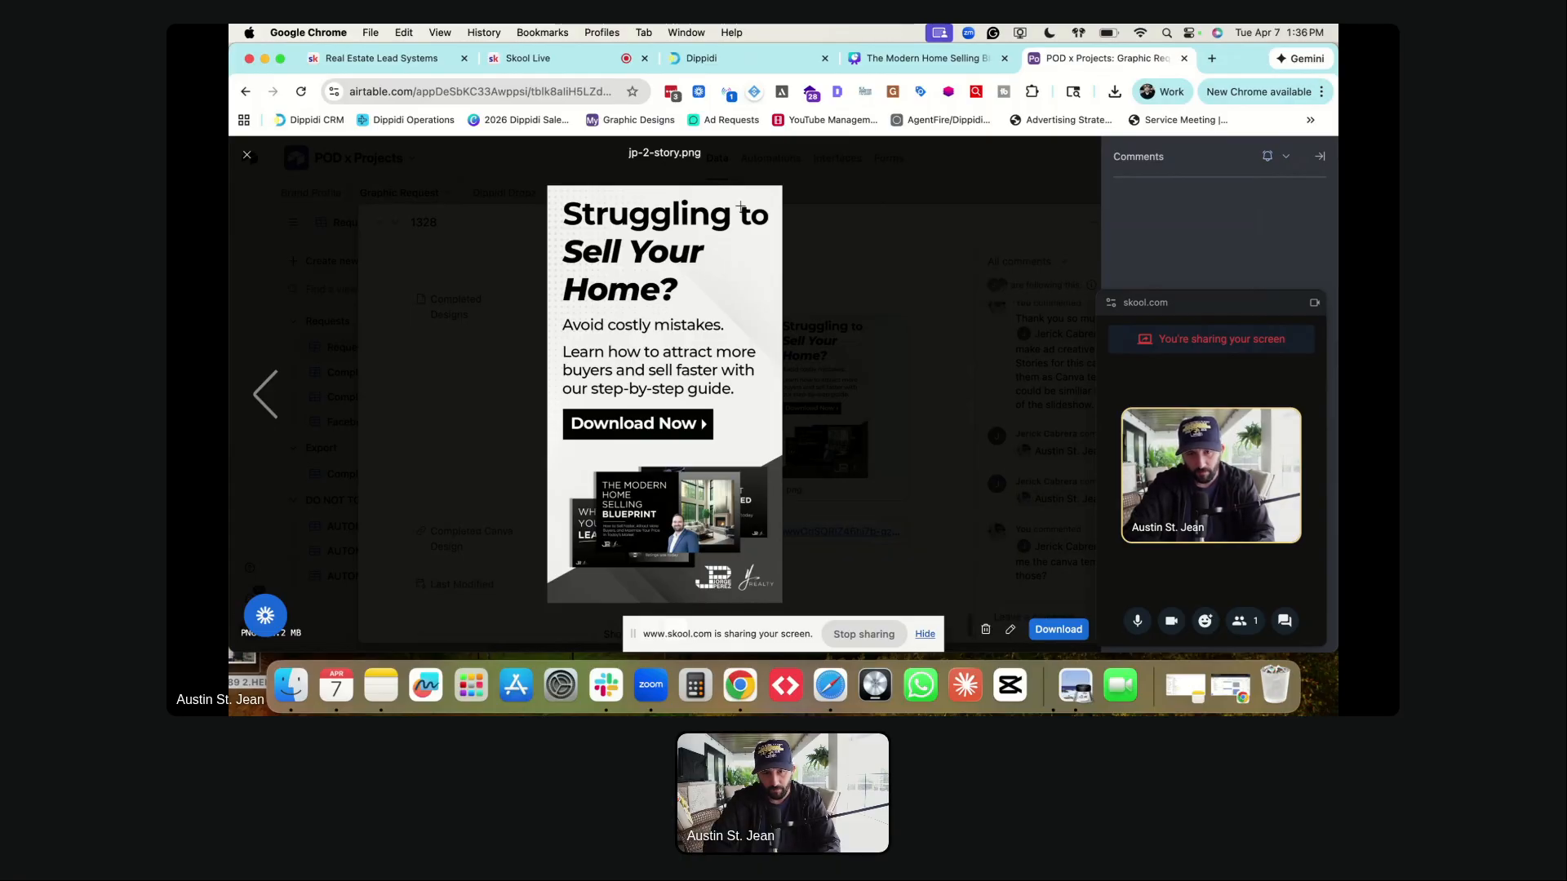
left_click(946, 59)
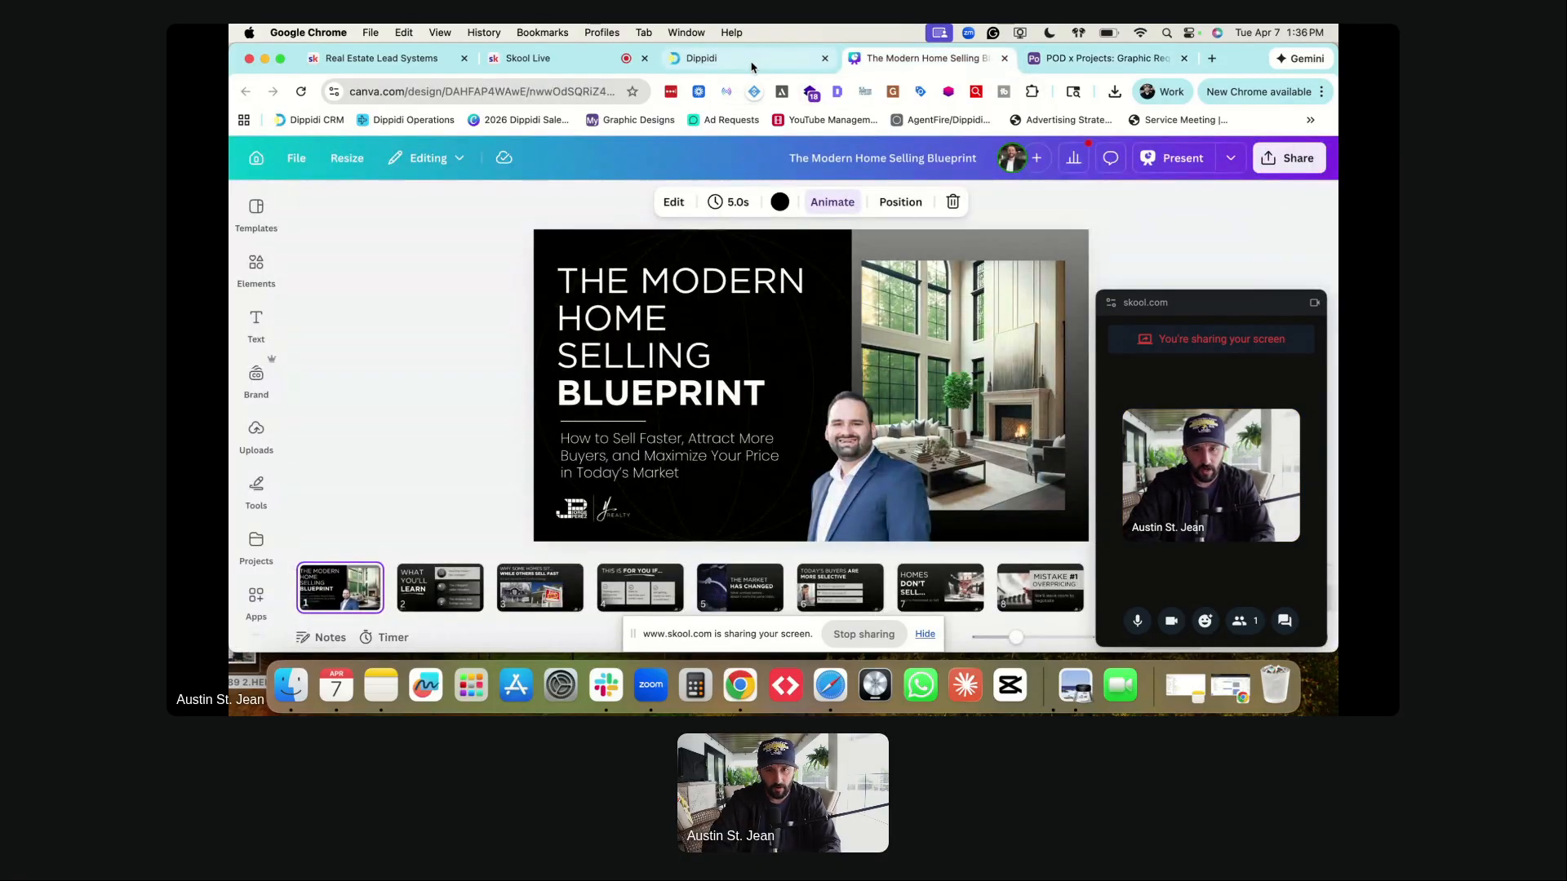
left_click(754, 62)
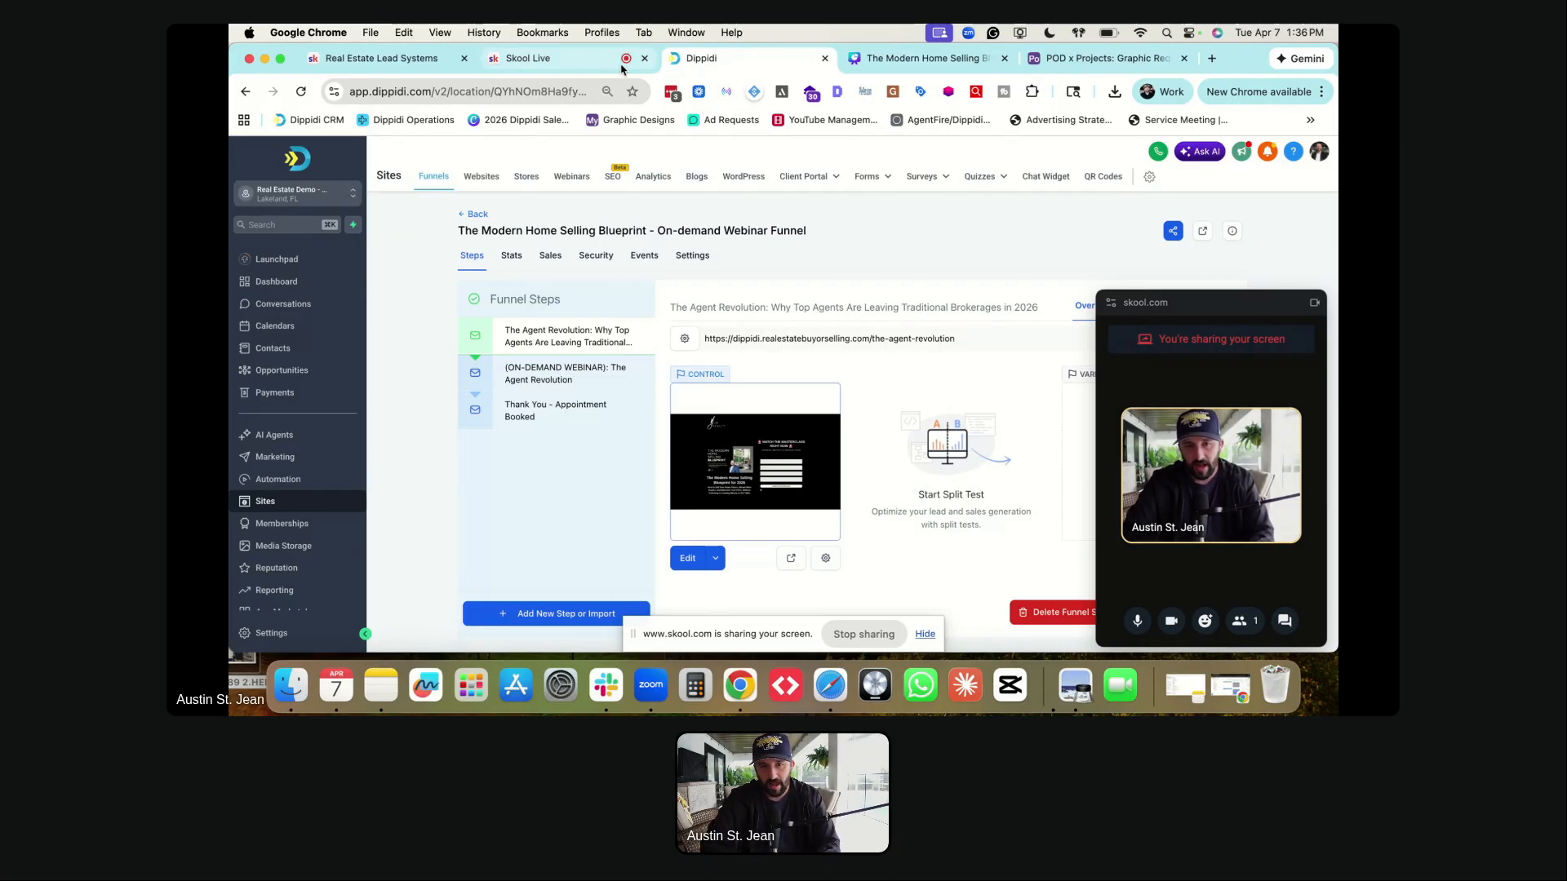
- Go to the Real Estate Lead Systems classroom and open the GoHighLevel Funnel Library course
left_click(1214, 59)
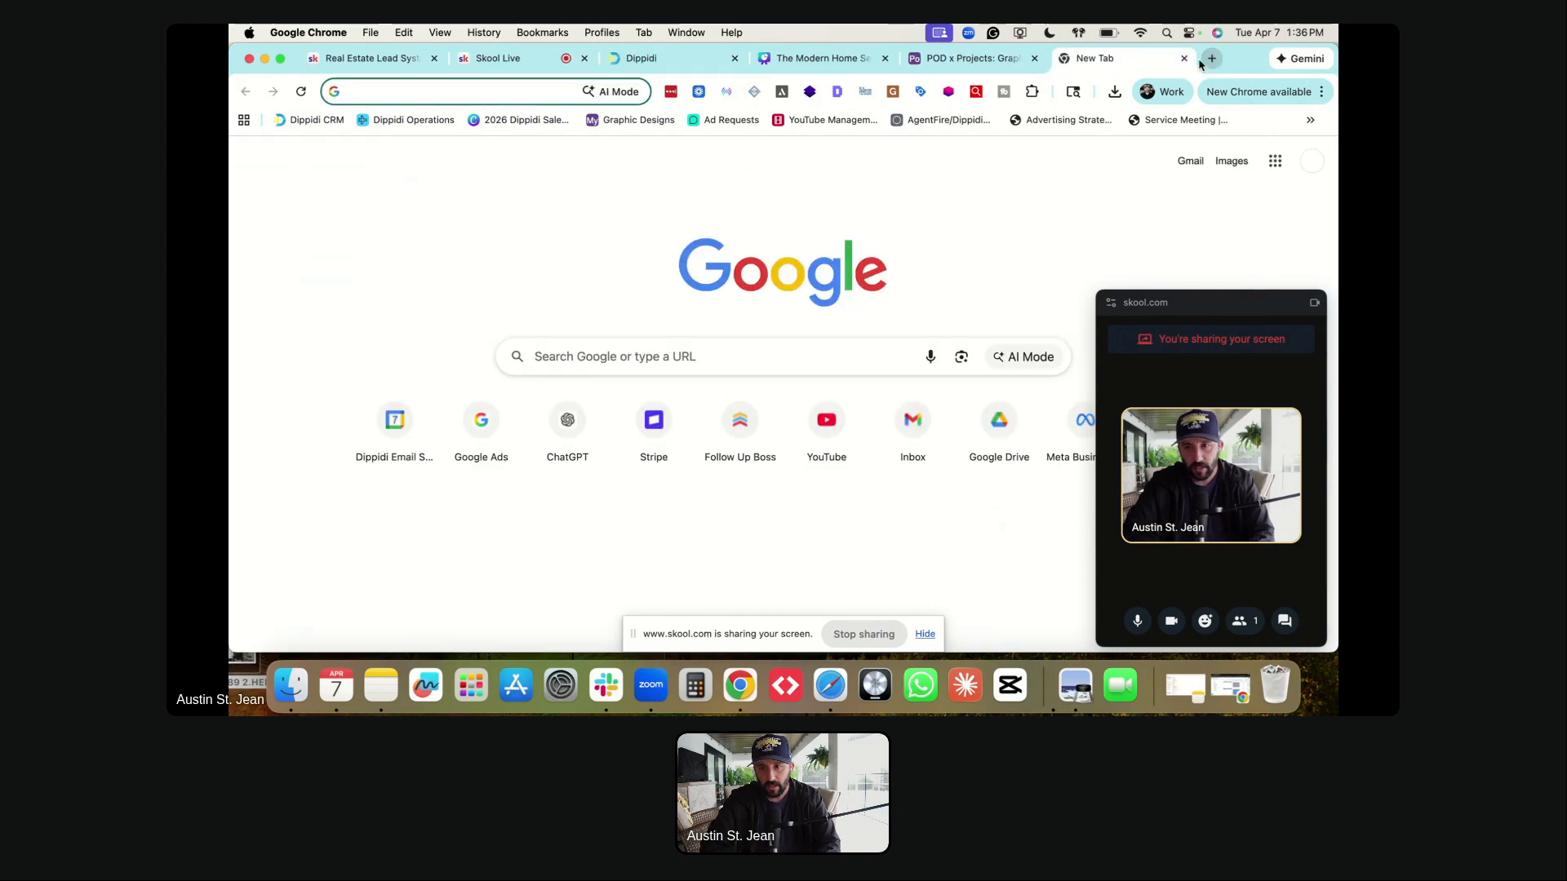
key("super+w")
left_click(410, 59)
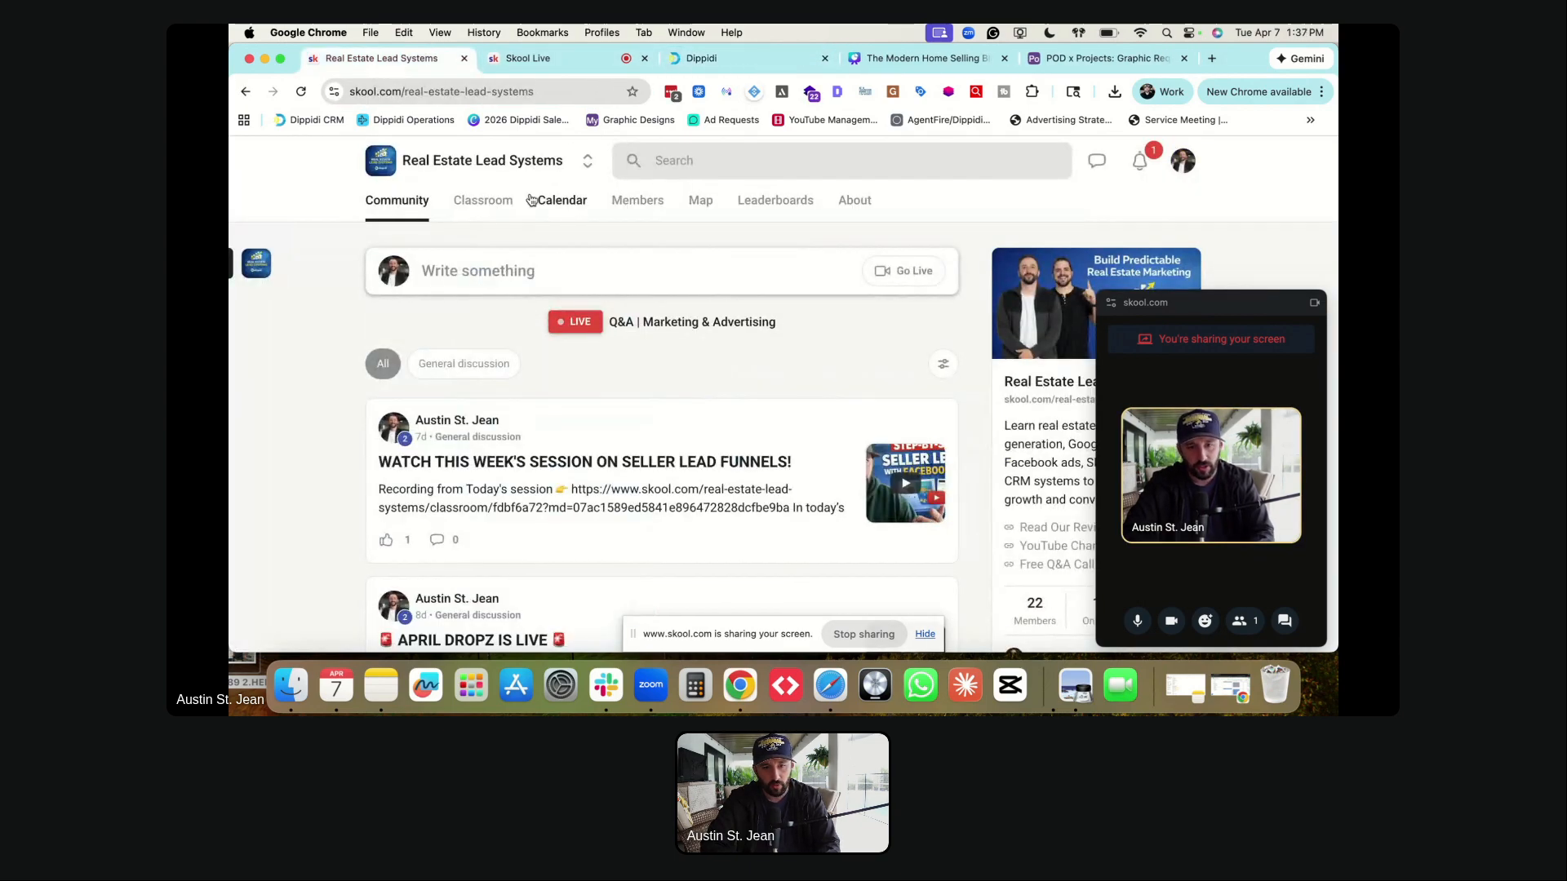
left_click(467, 204)
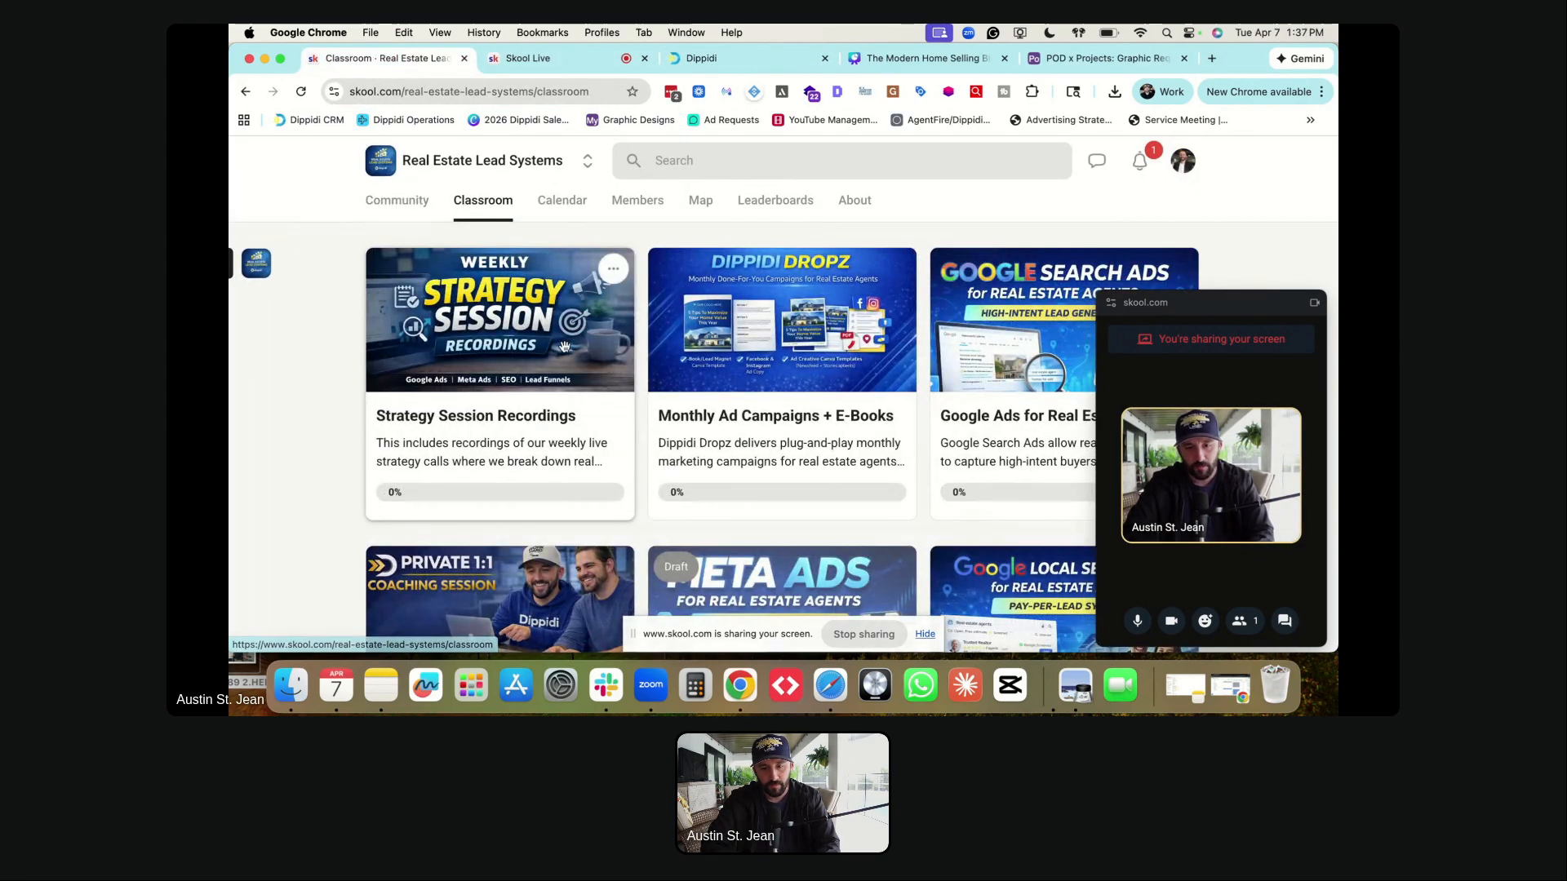
scroll(565, 349, "down", 2)
scroll(565, 349, "down", 6)
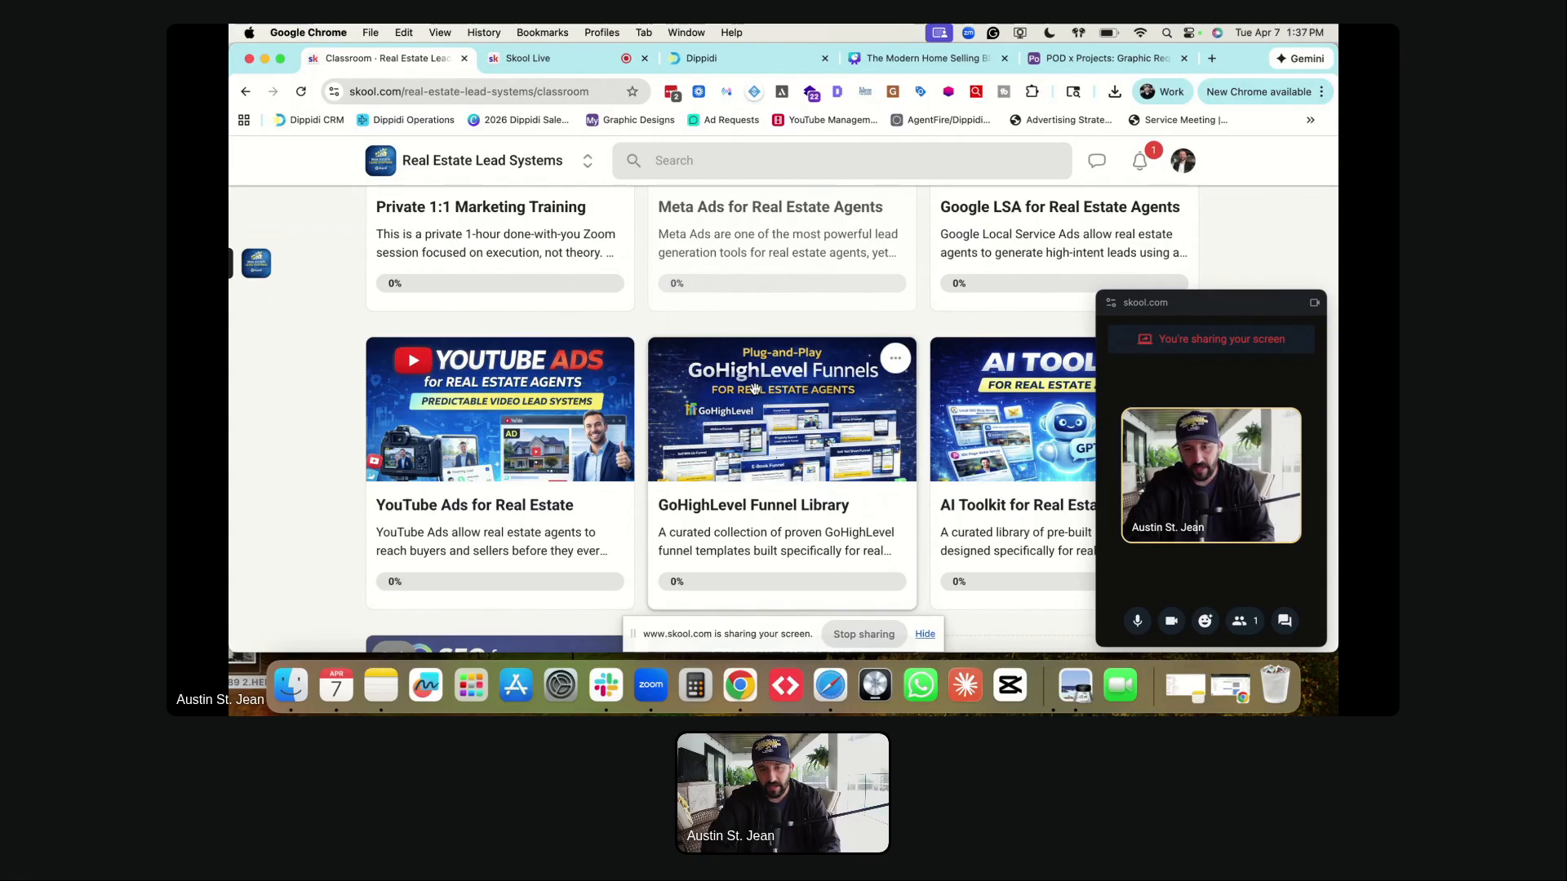
left_click(754, 389)
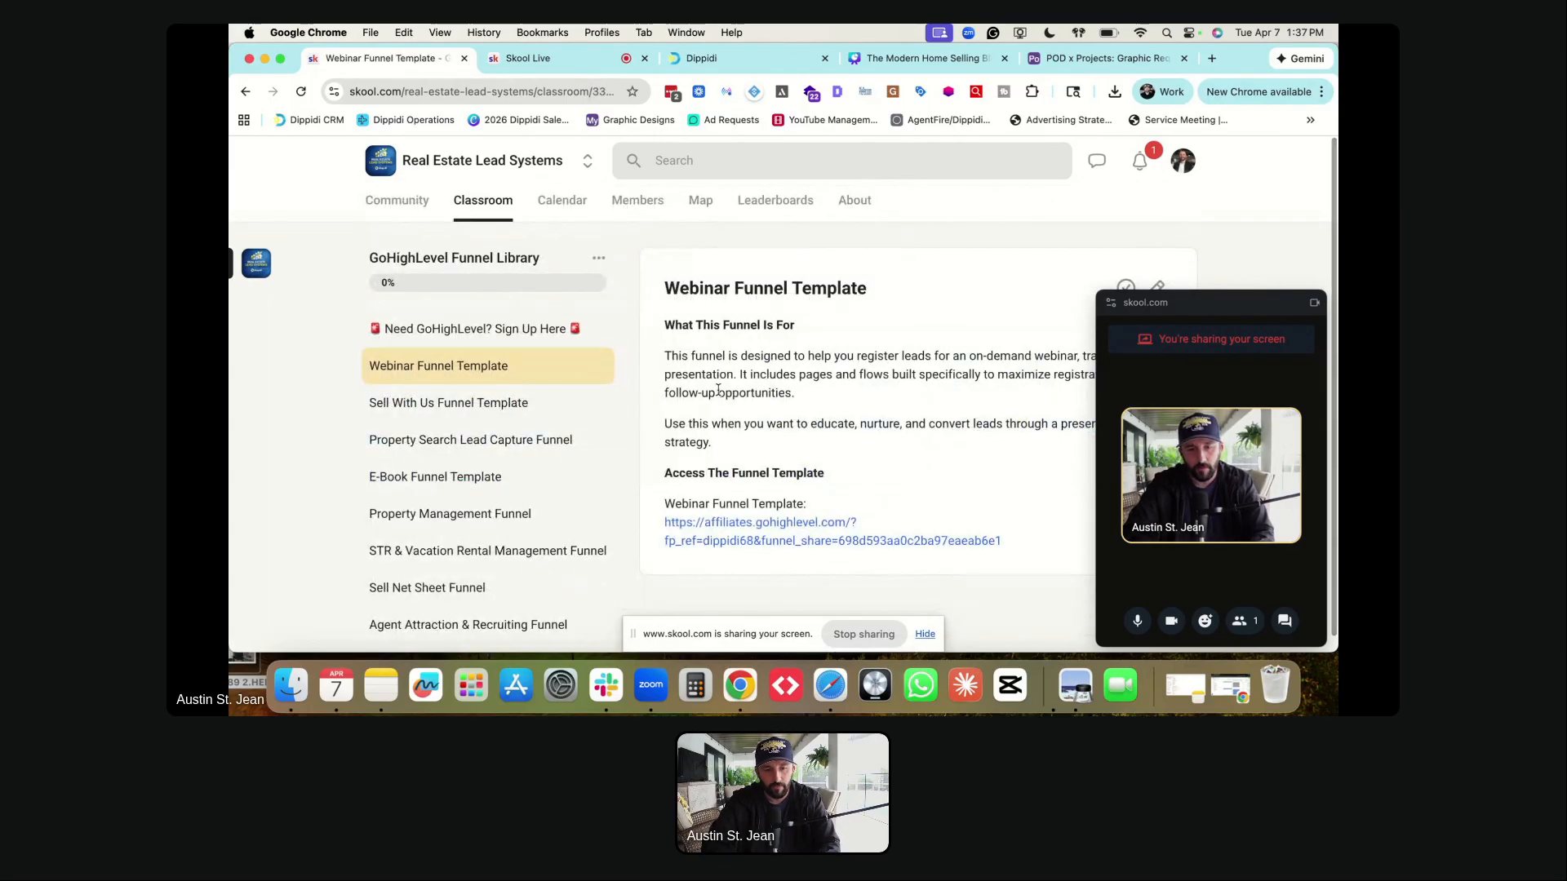
- Open the Webinar Funnel Template lesson from the course's lesson list
left_click(414, 334)
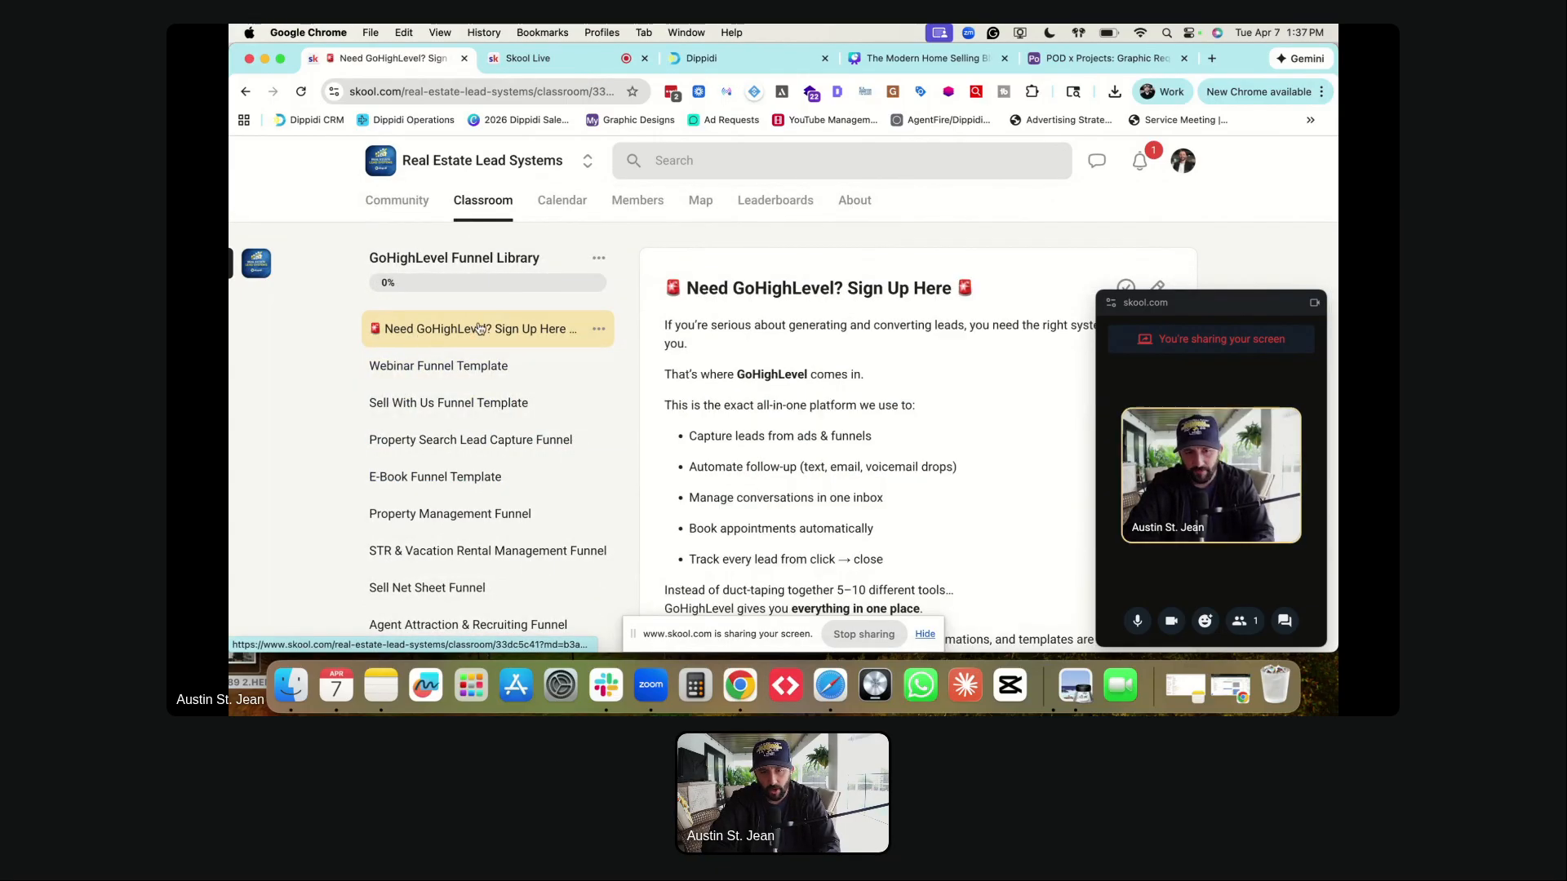
scroll(783, 536, "down", 5)
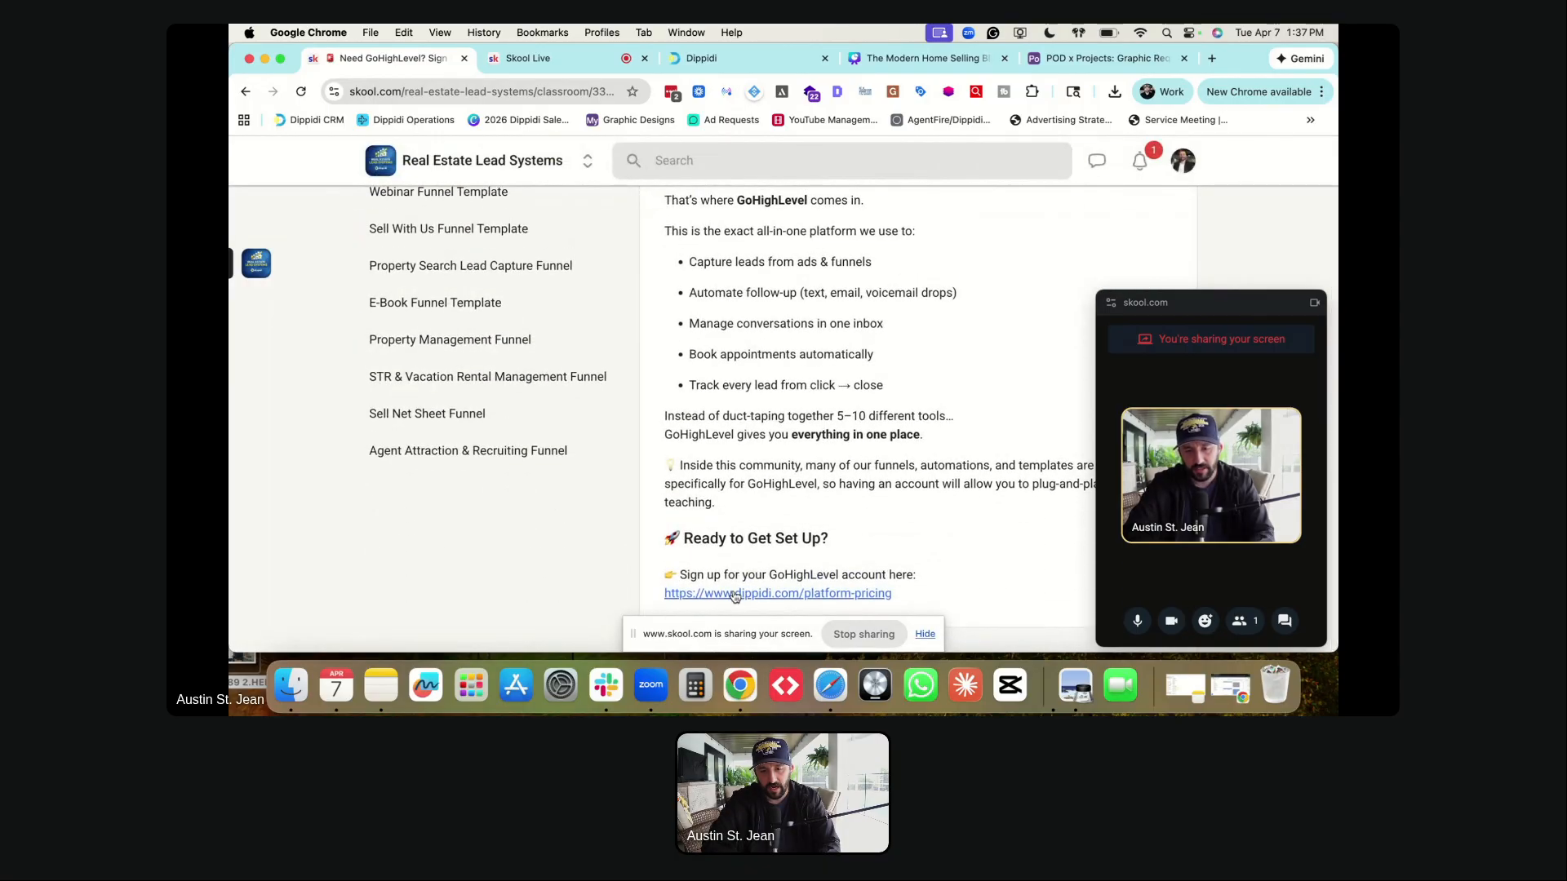
scroll(571, 490, "up", 5)
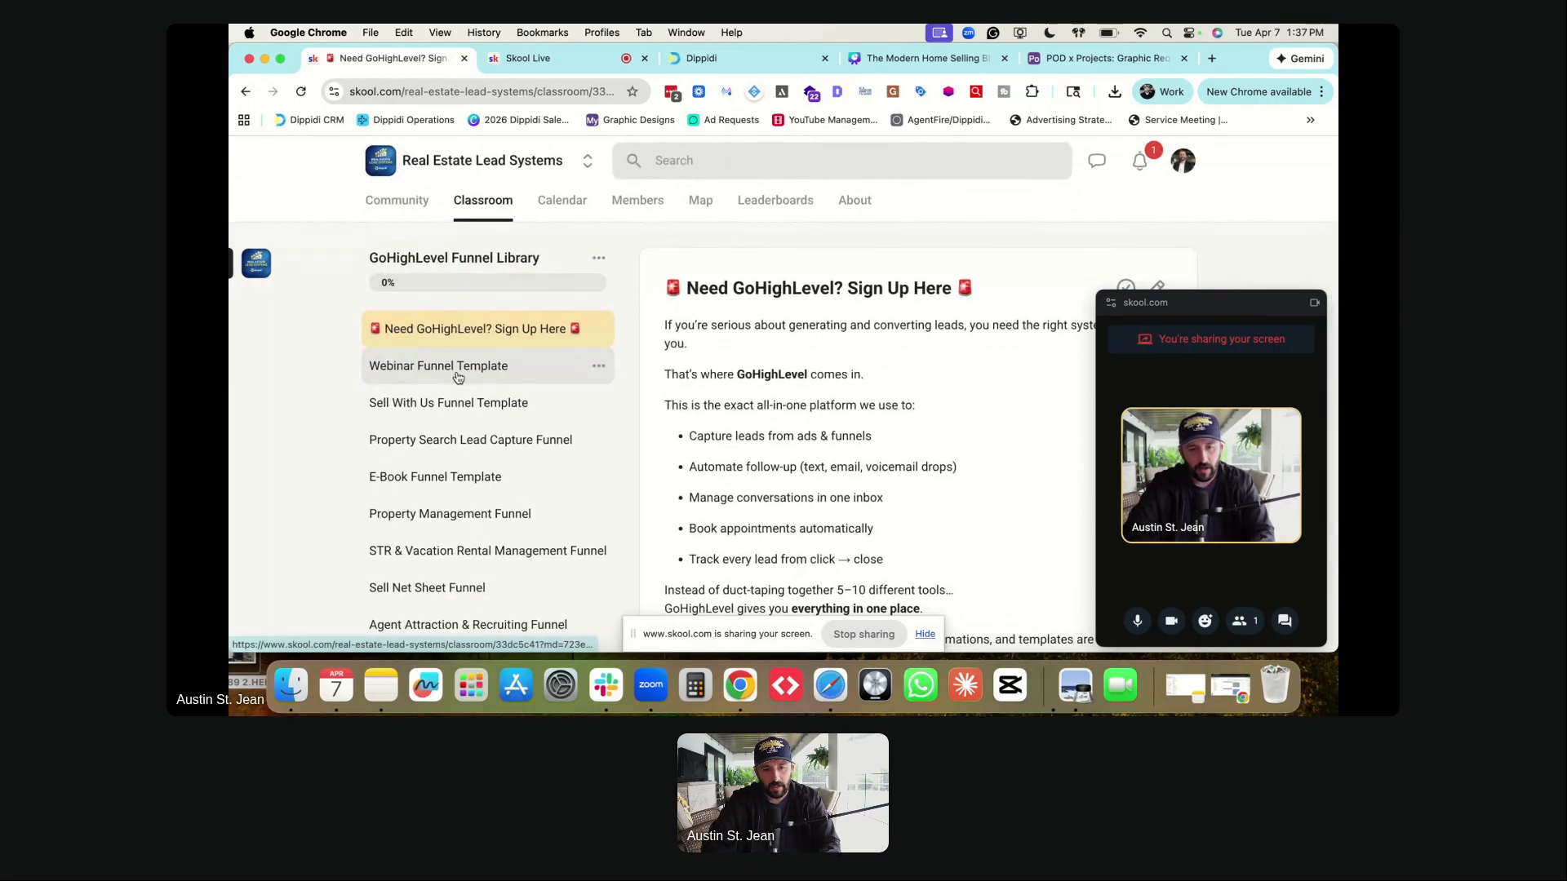
left_click(461, 372)
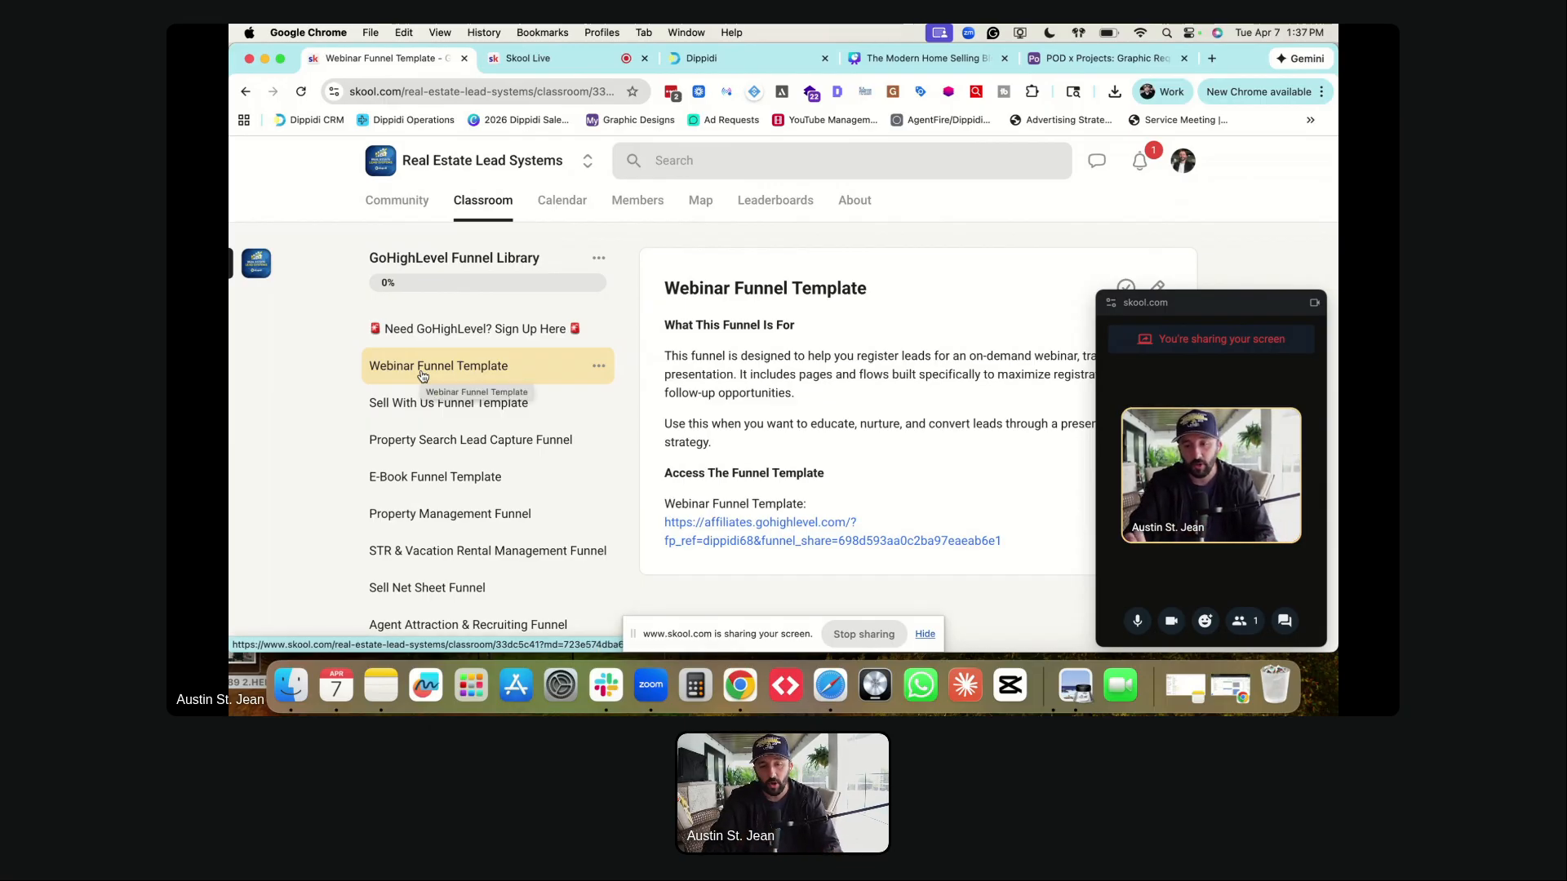
- Return to the steps page of 'The Modern Home Selling Blueprint - On-demand Webinar Funnel'
left_click(737, 59)
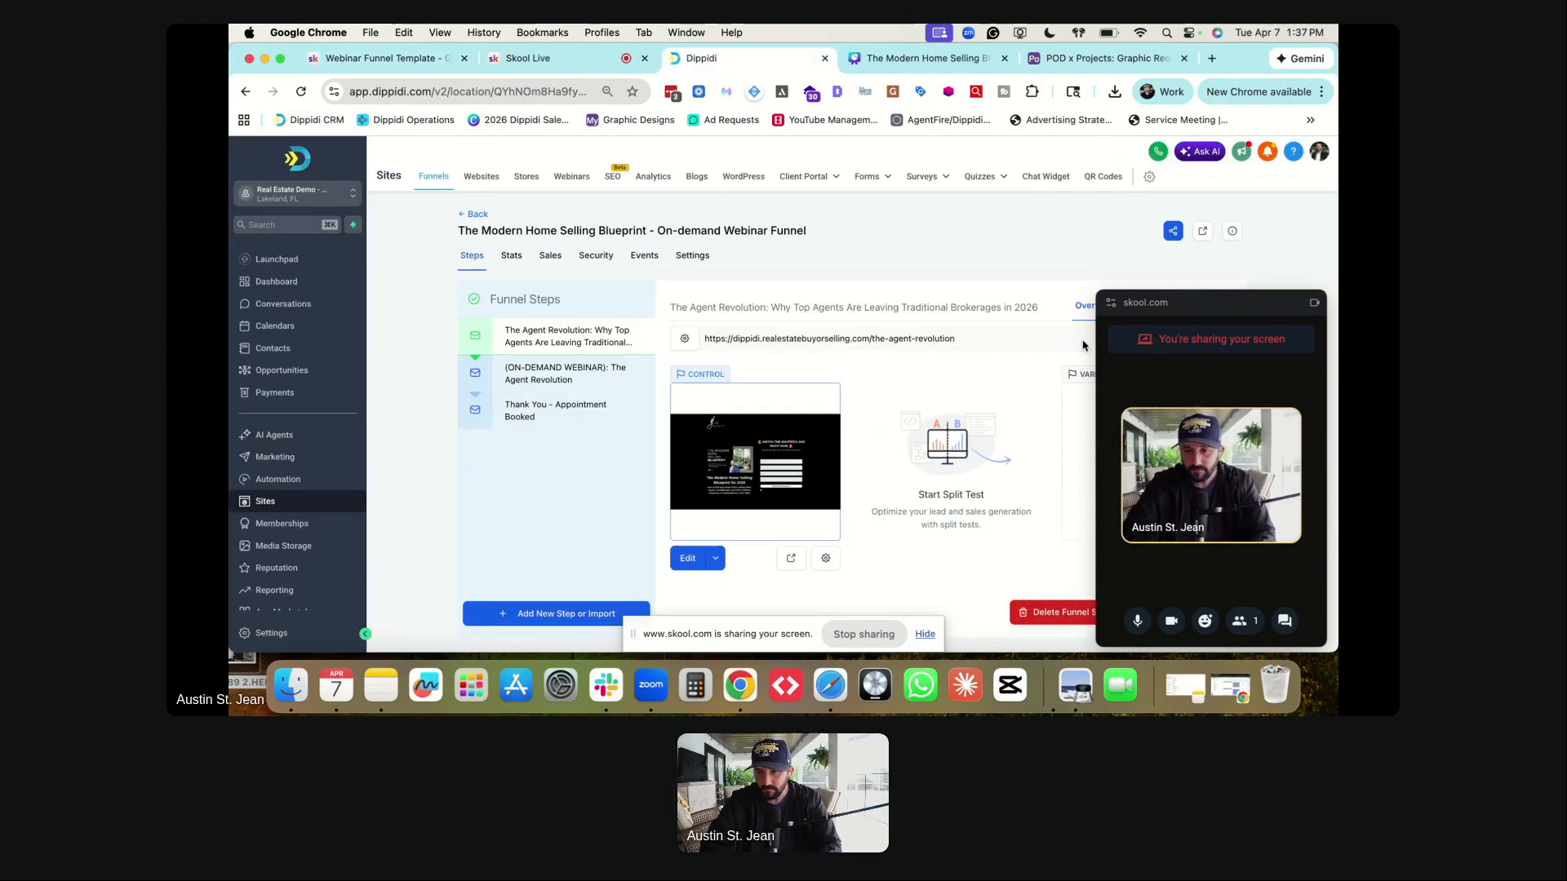
left_click_drag(1225, 297, 1297, 141)
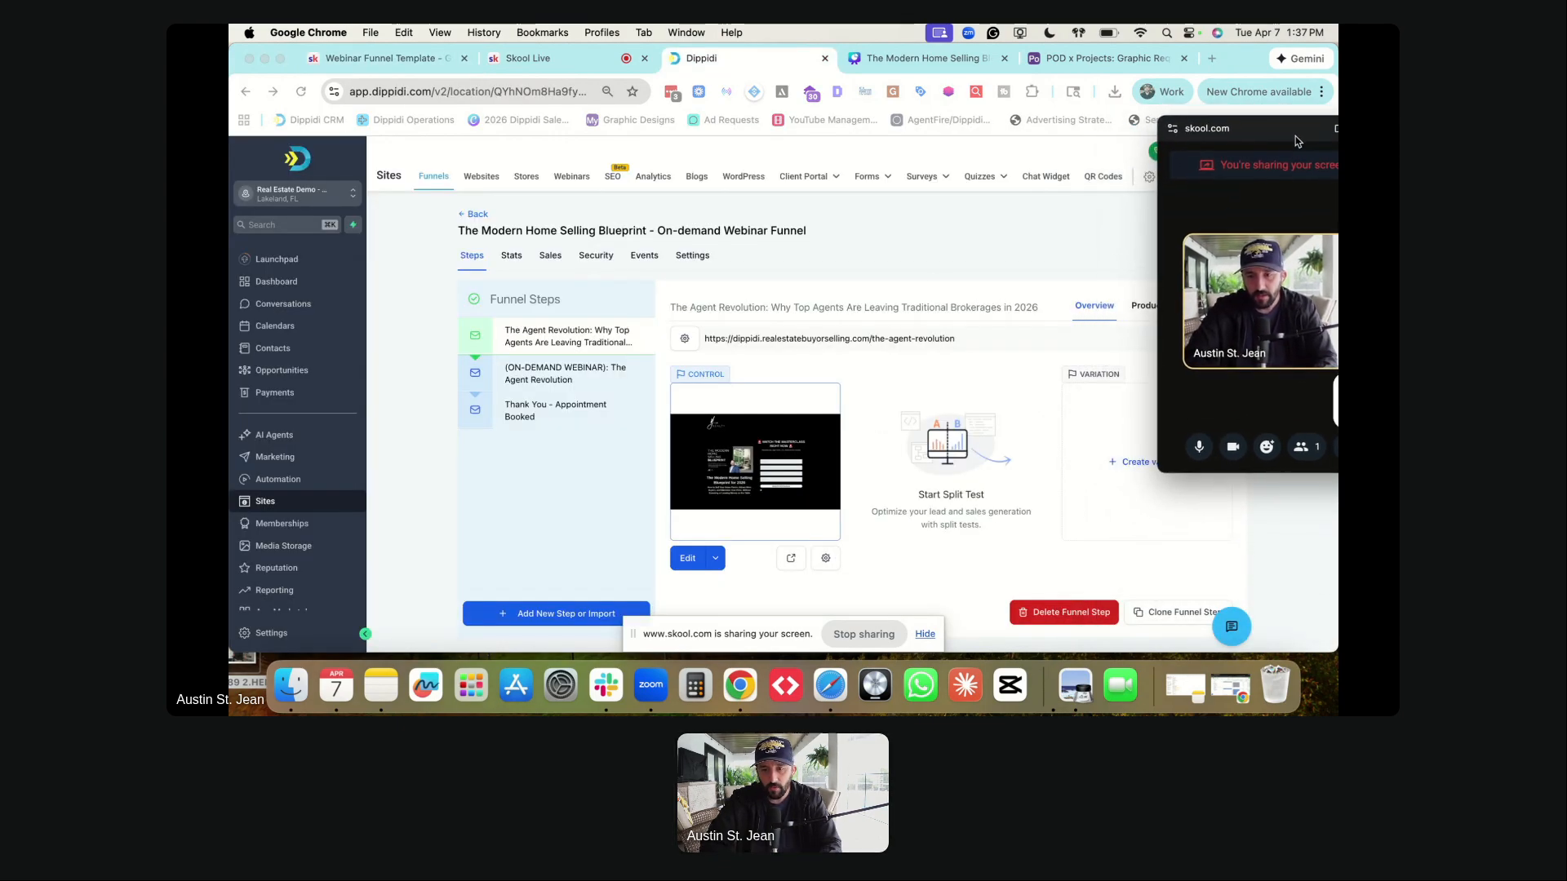
left_click(263, 507)
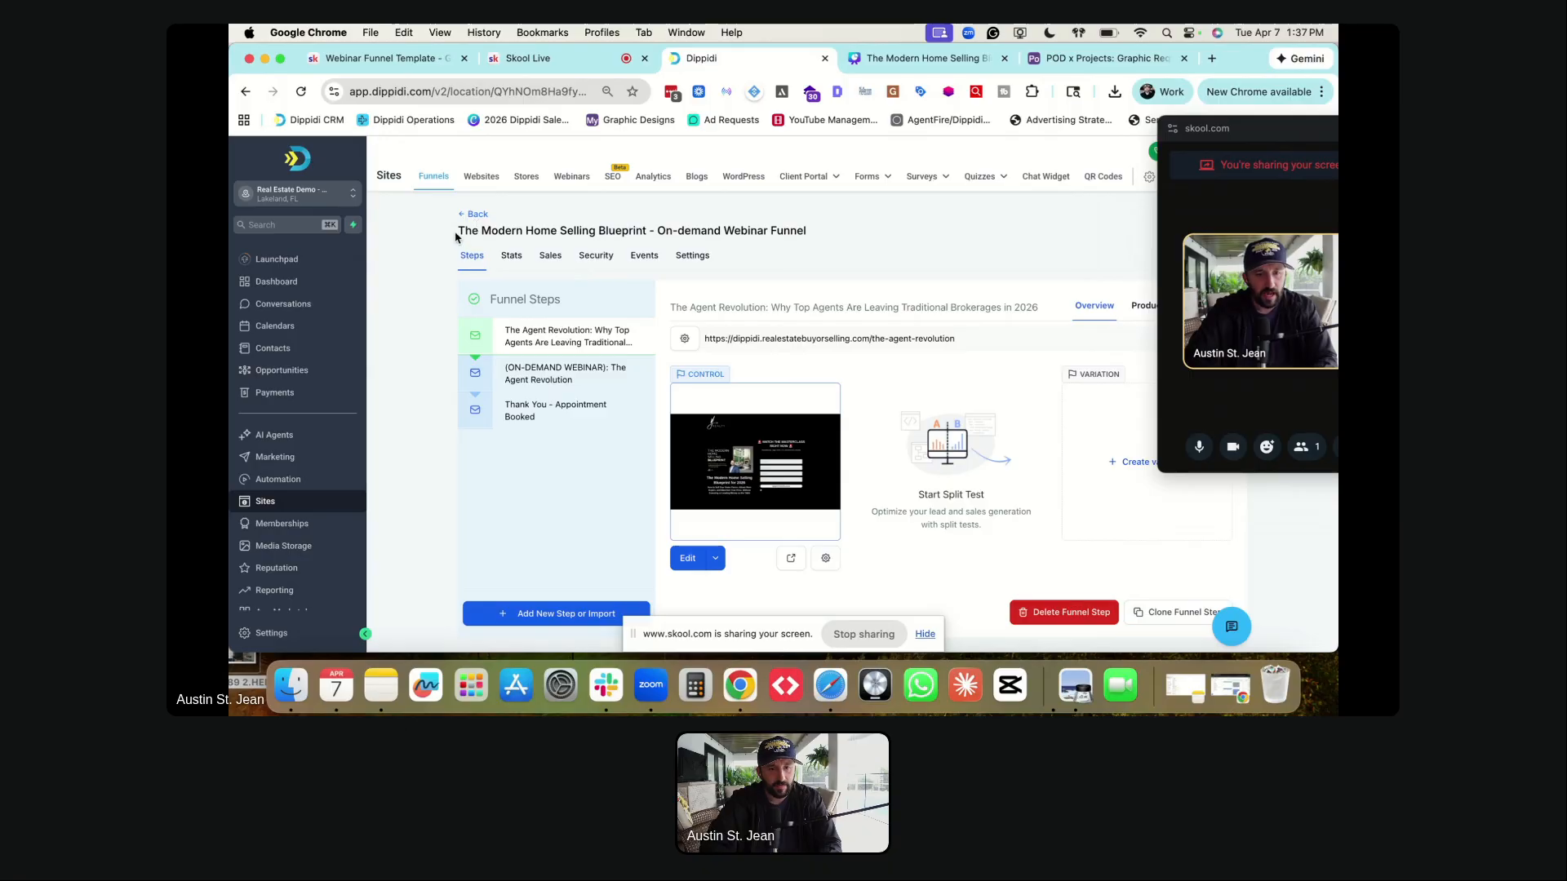
left_click_drag(456, 230, 809, 228)
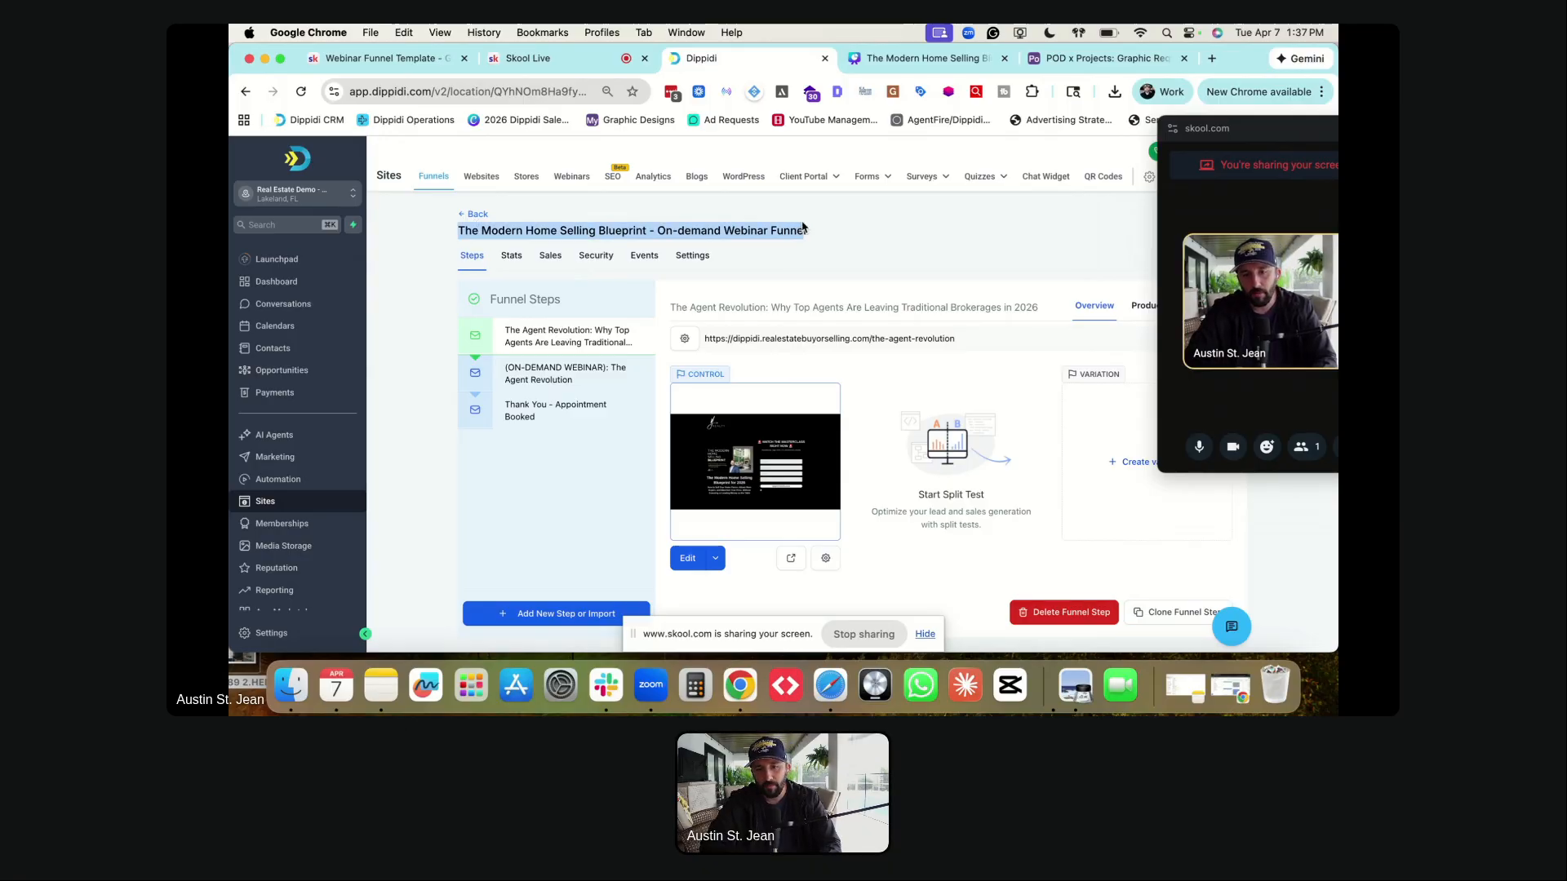
left_click(752, 210)
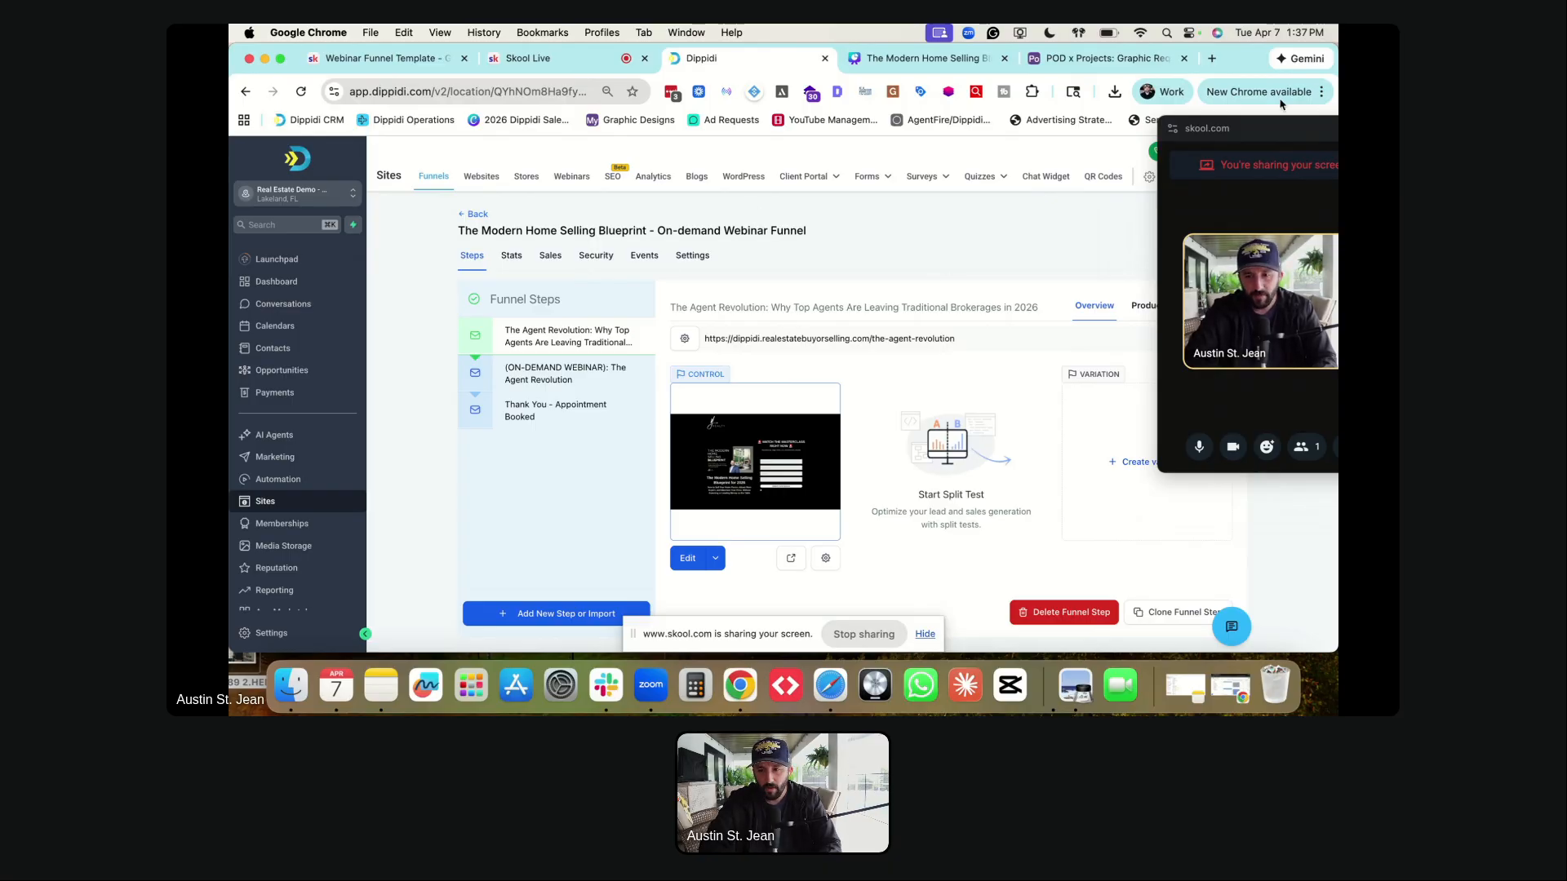
left_click_drag(1266, 140, 1260, 65)
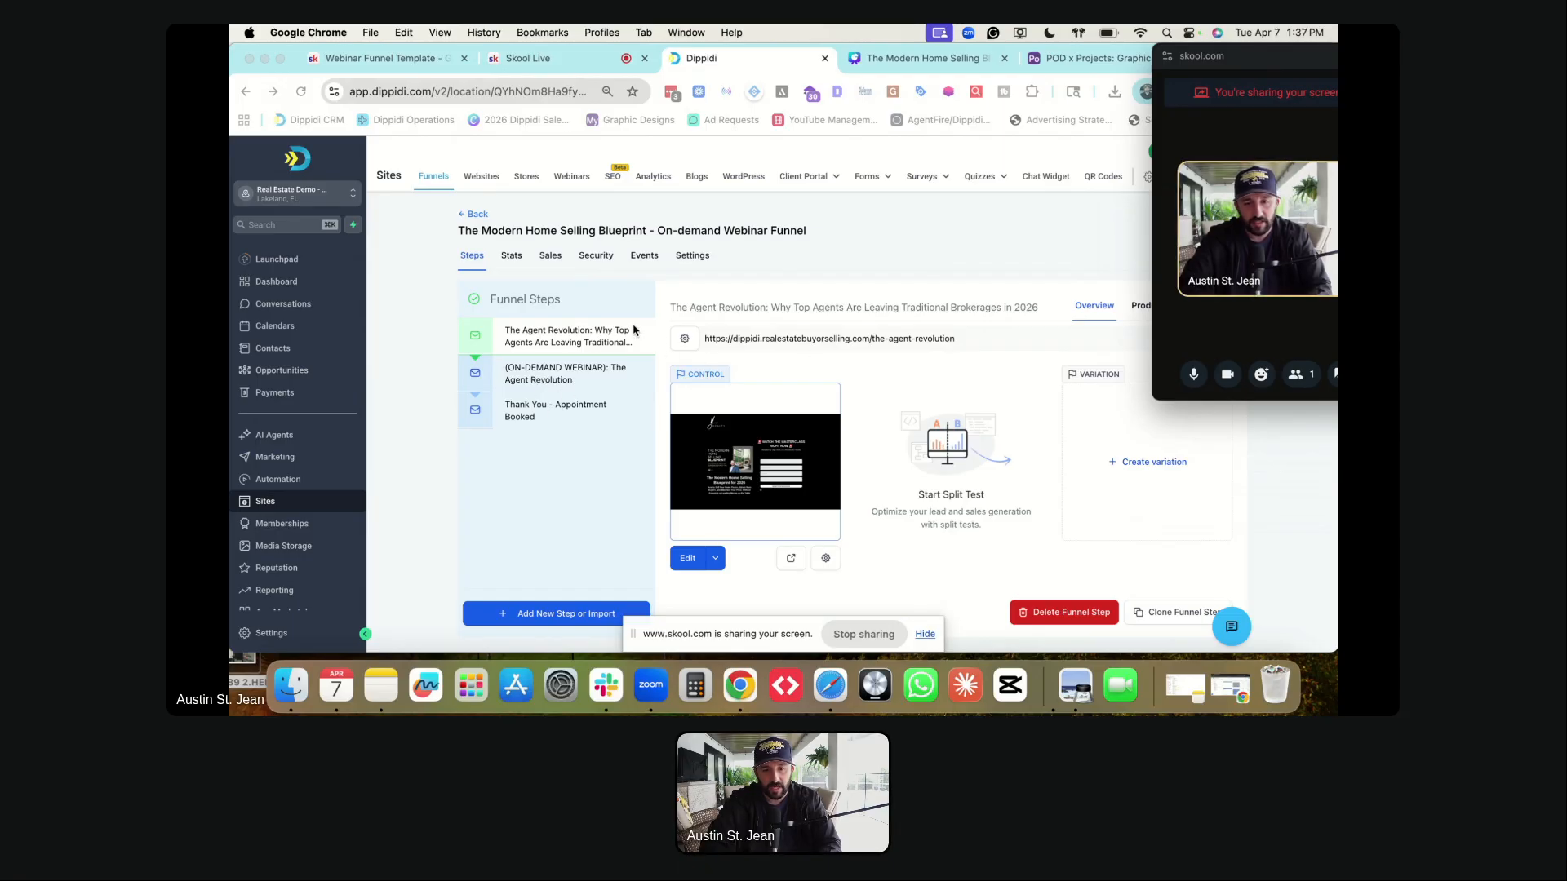
- Rename the first step 'The Modern Home Selling Blueprint (On-Demand Webinar)' with path /the-modern-home-selling-blueprint-webinar, and save
left_click(684, 339)
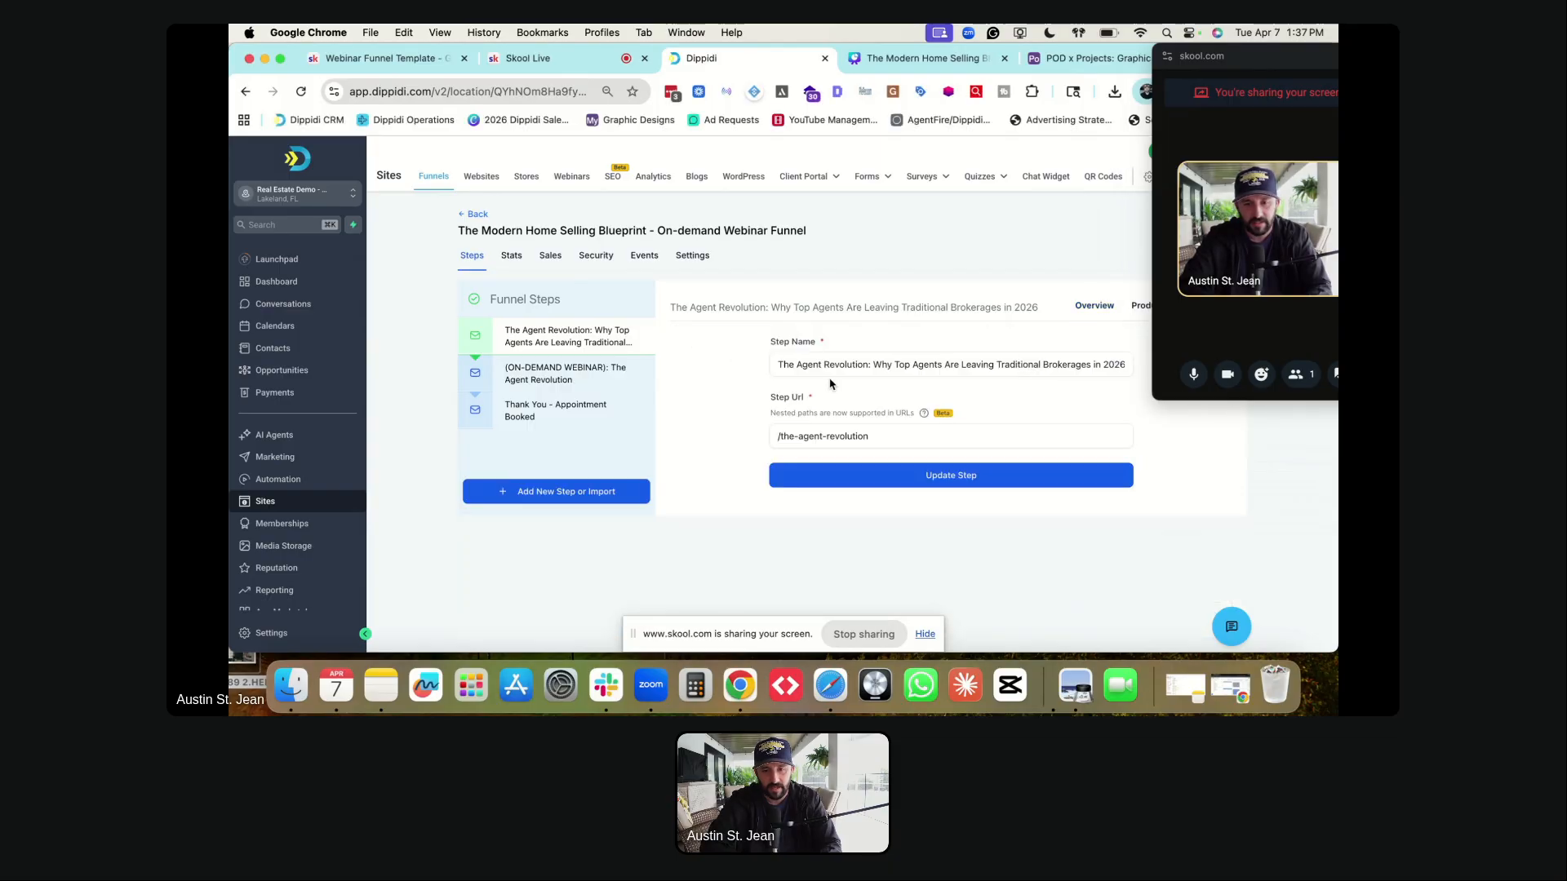
triple_click(860, 366)
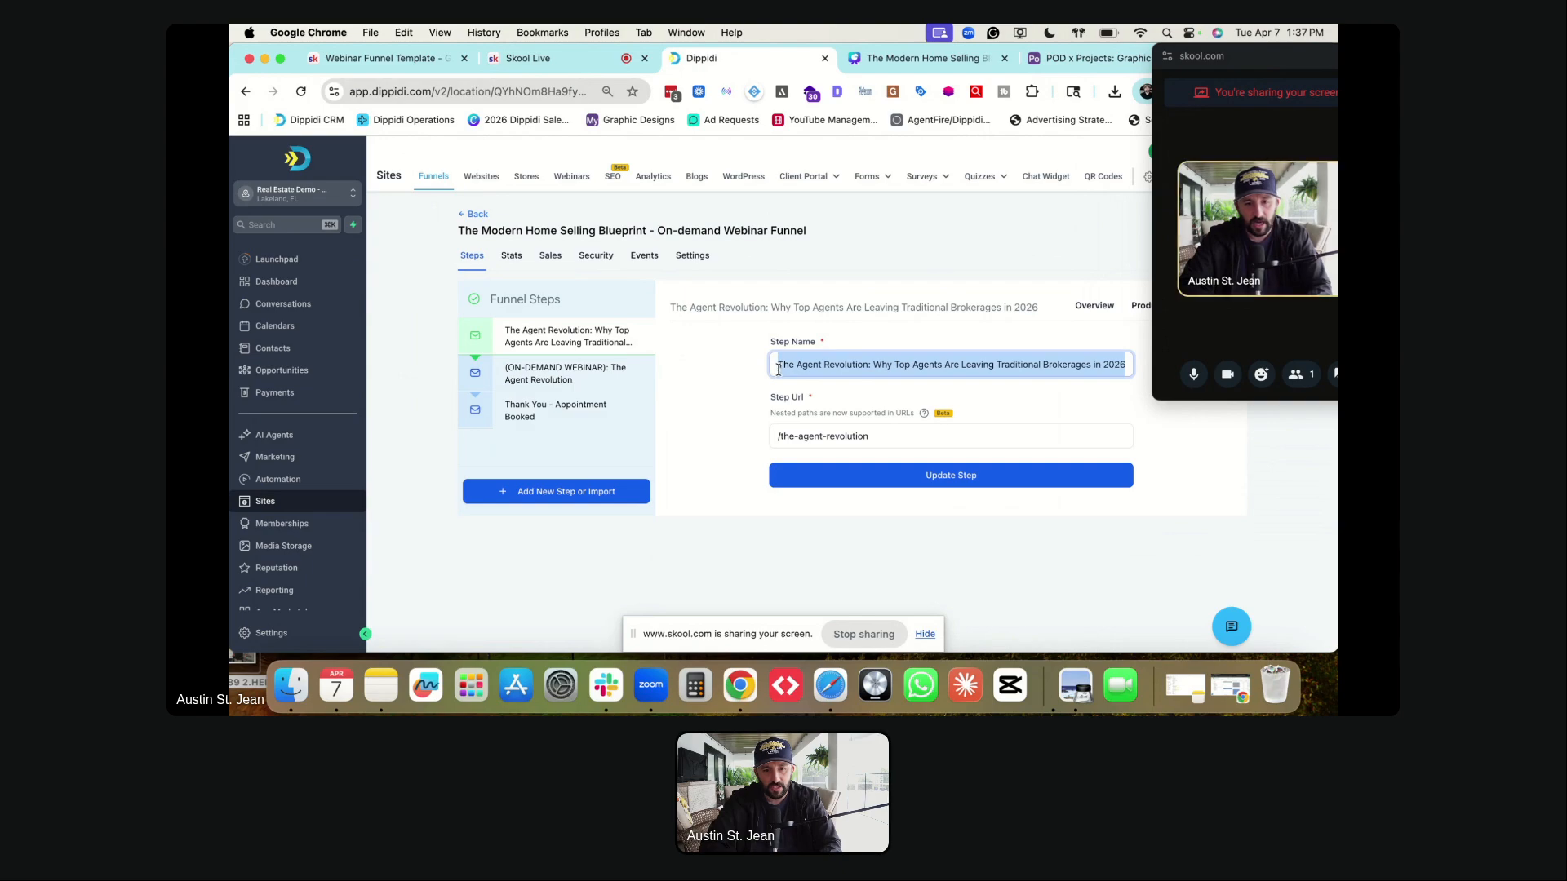
type("the")
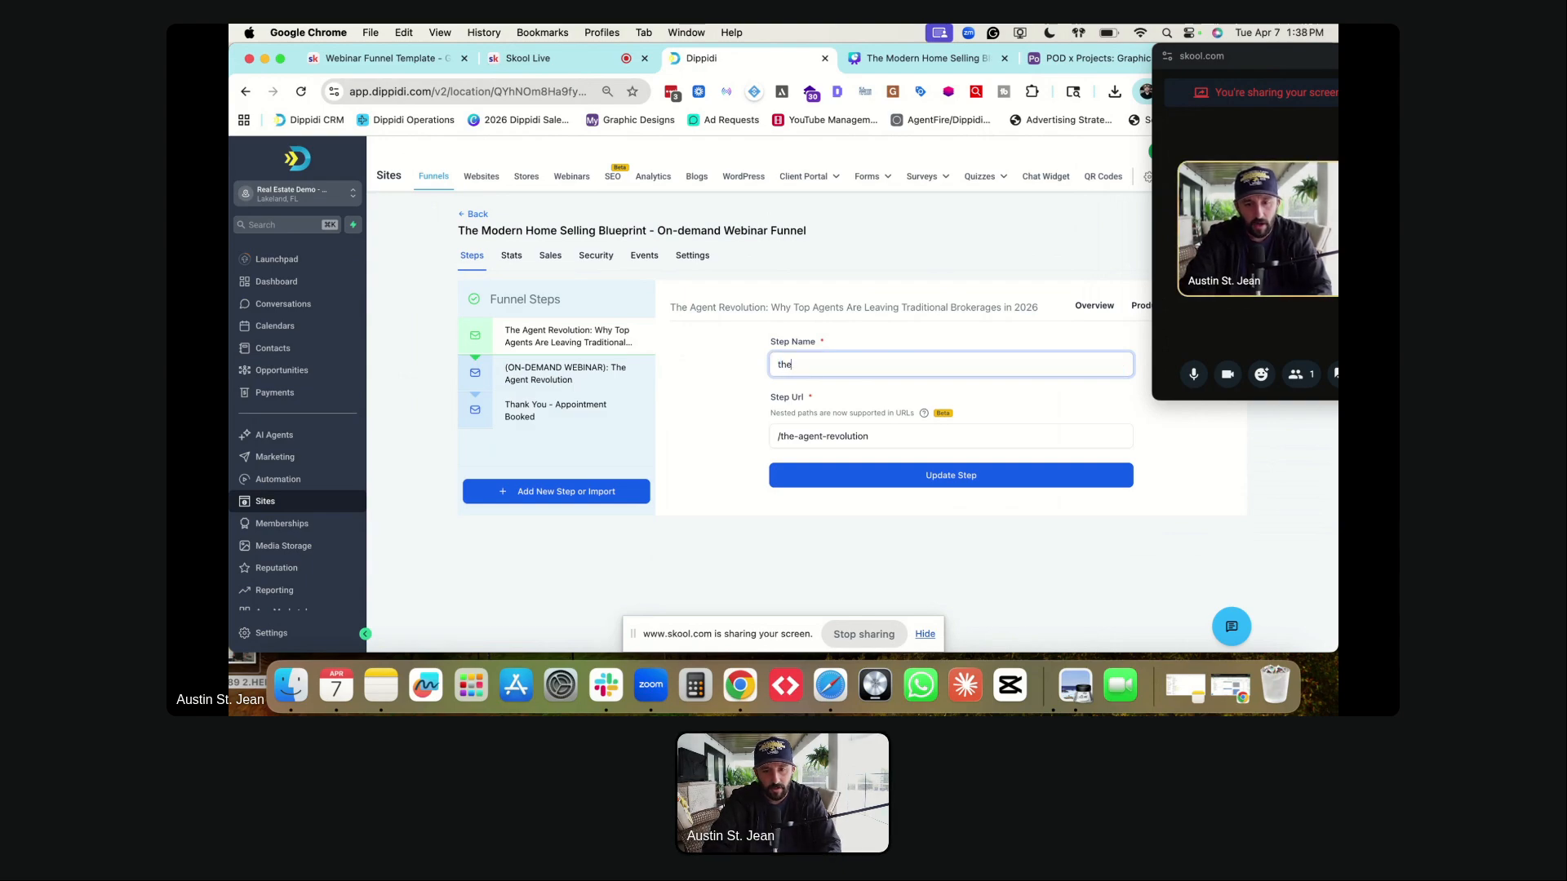
key("BackSpace")
key("BackSpace")
key("BackSpace")
type("The Modern")
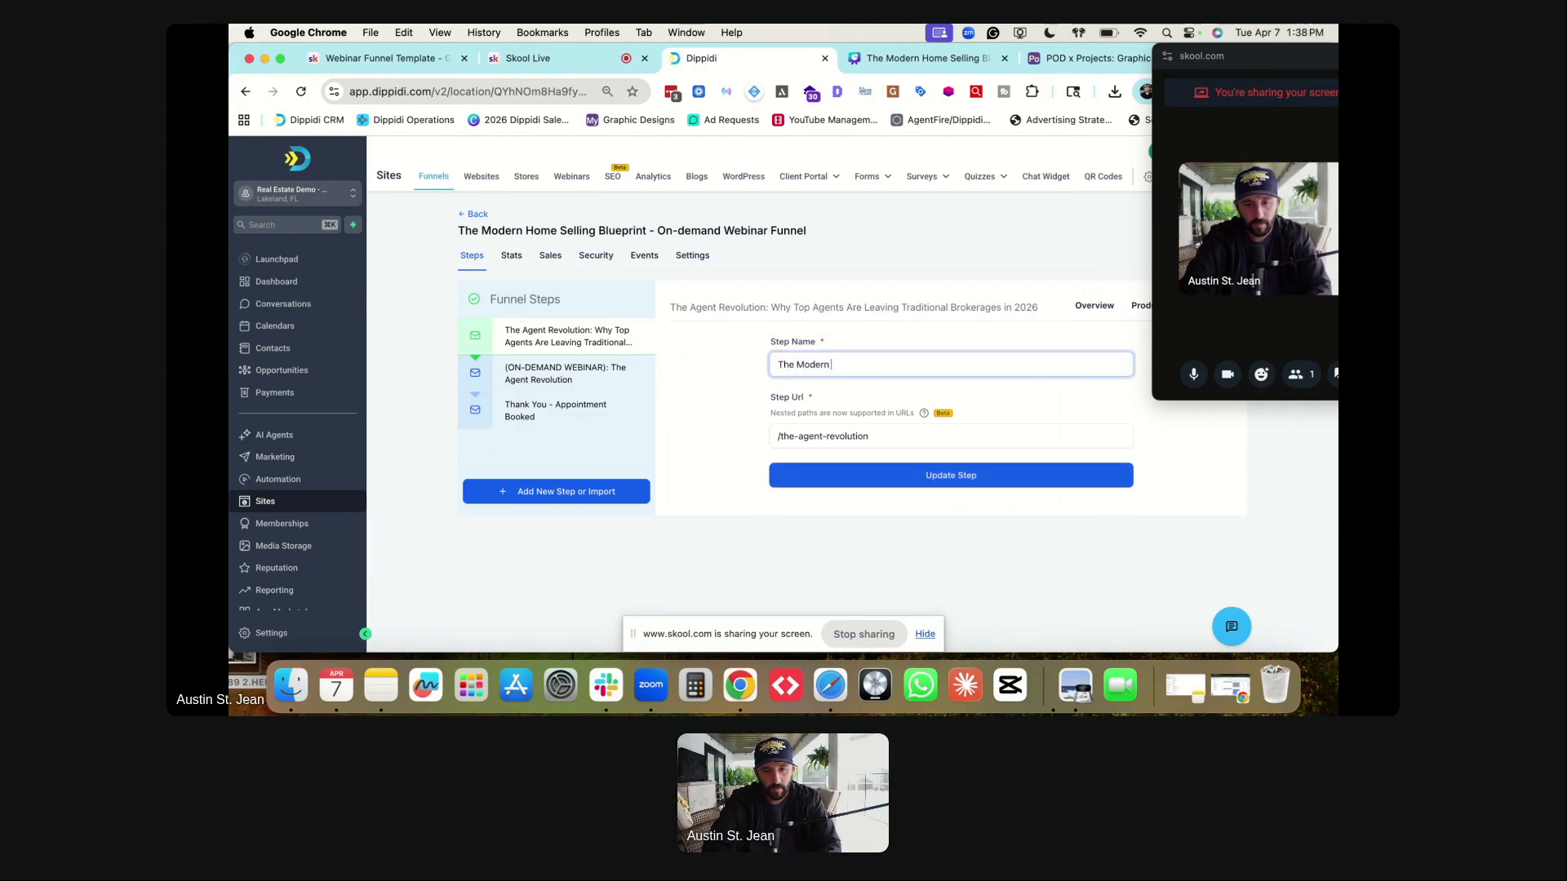
type(" Home Selling Blu")
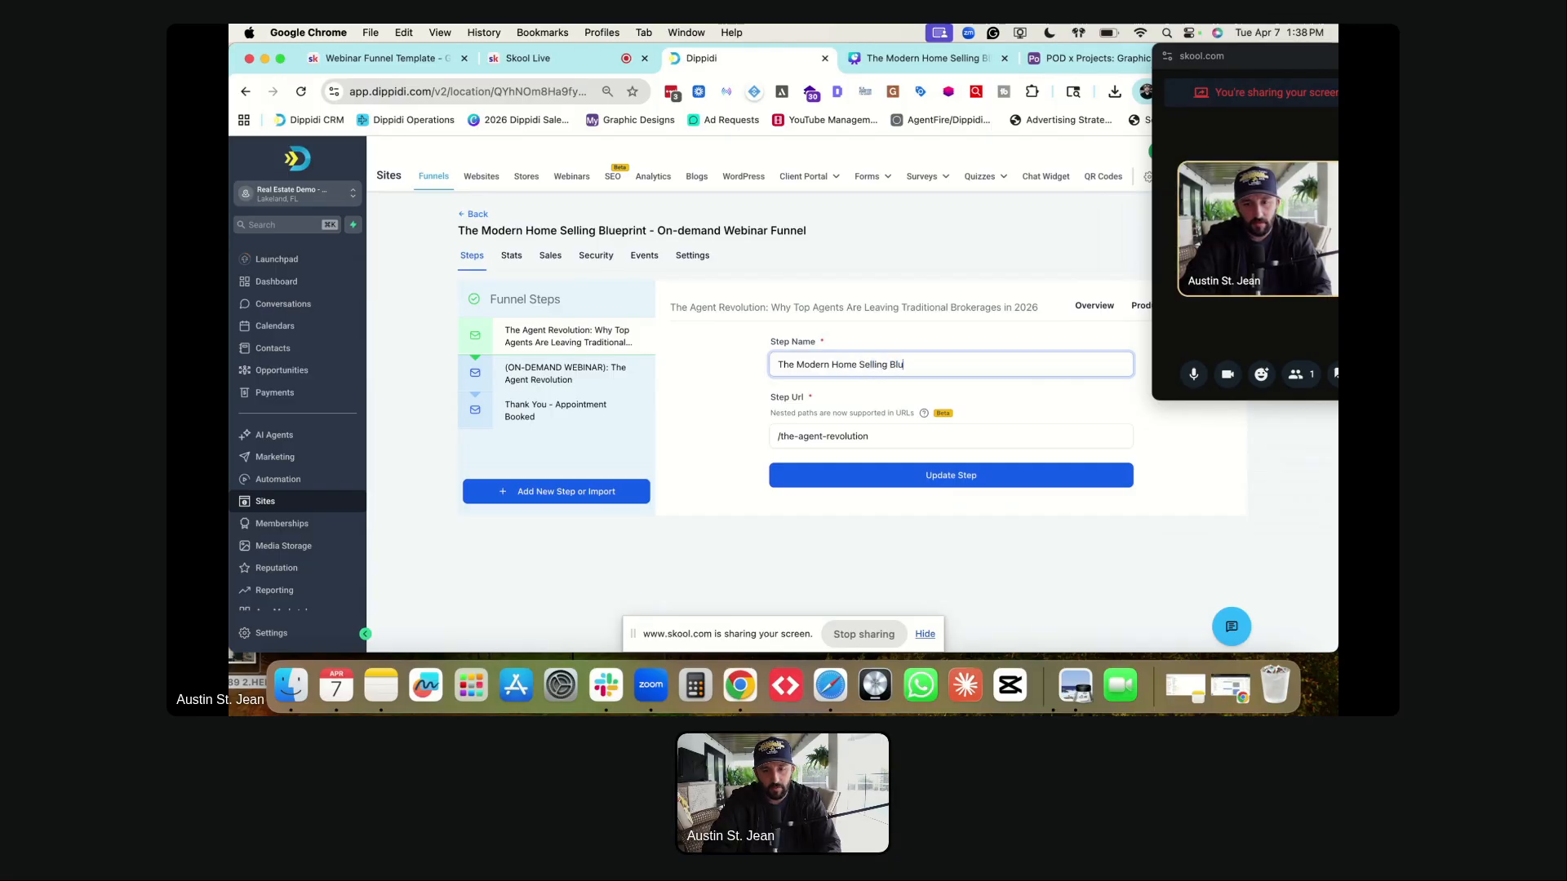
type("eprint (On-")
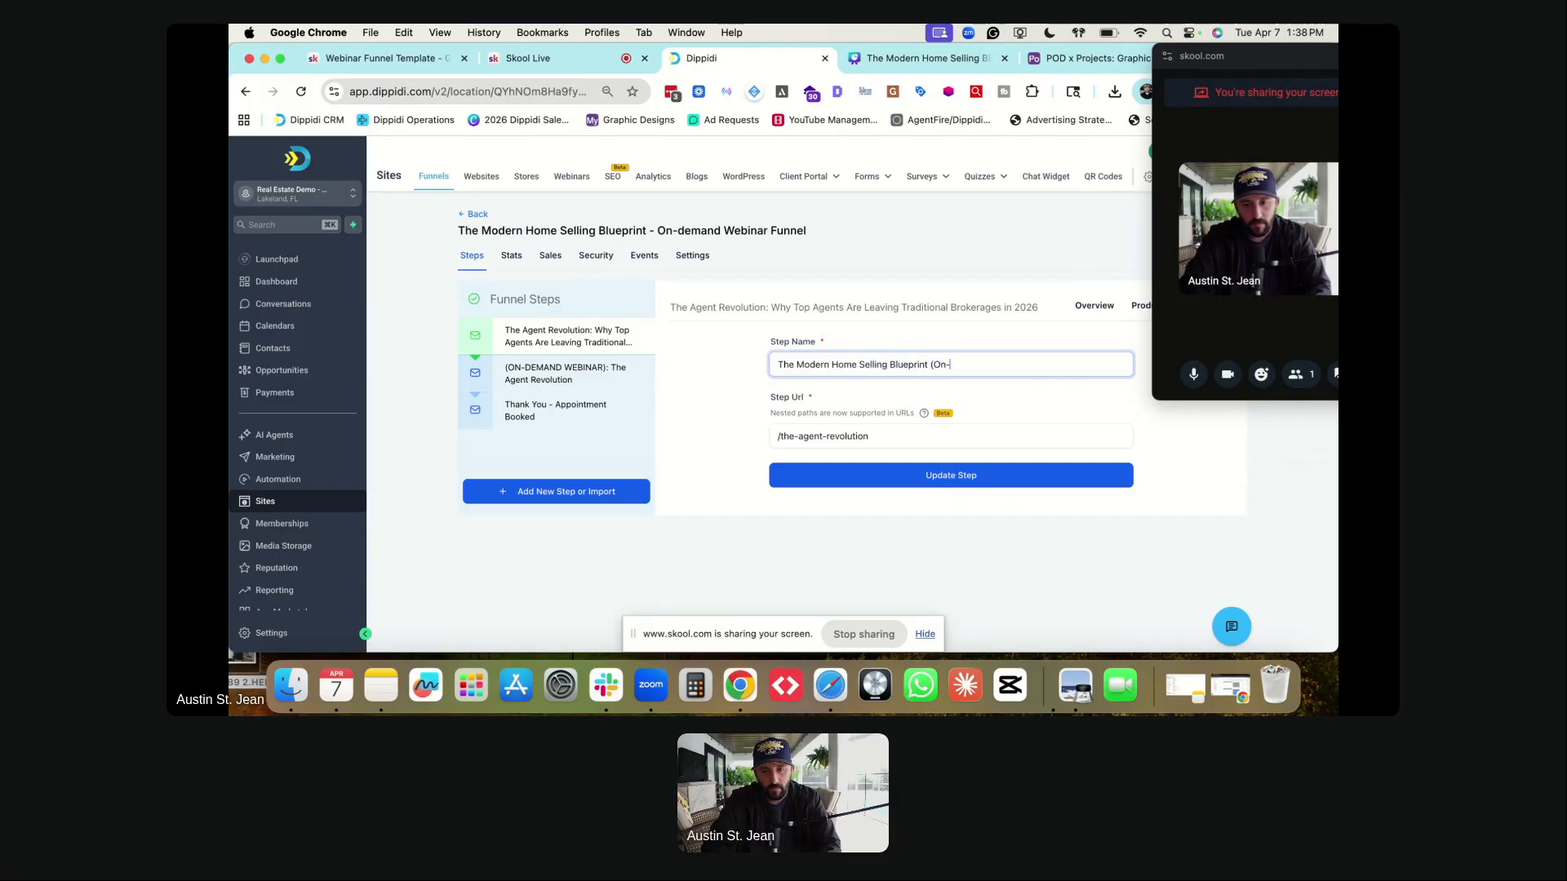
type("Demand Web")
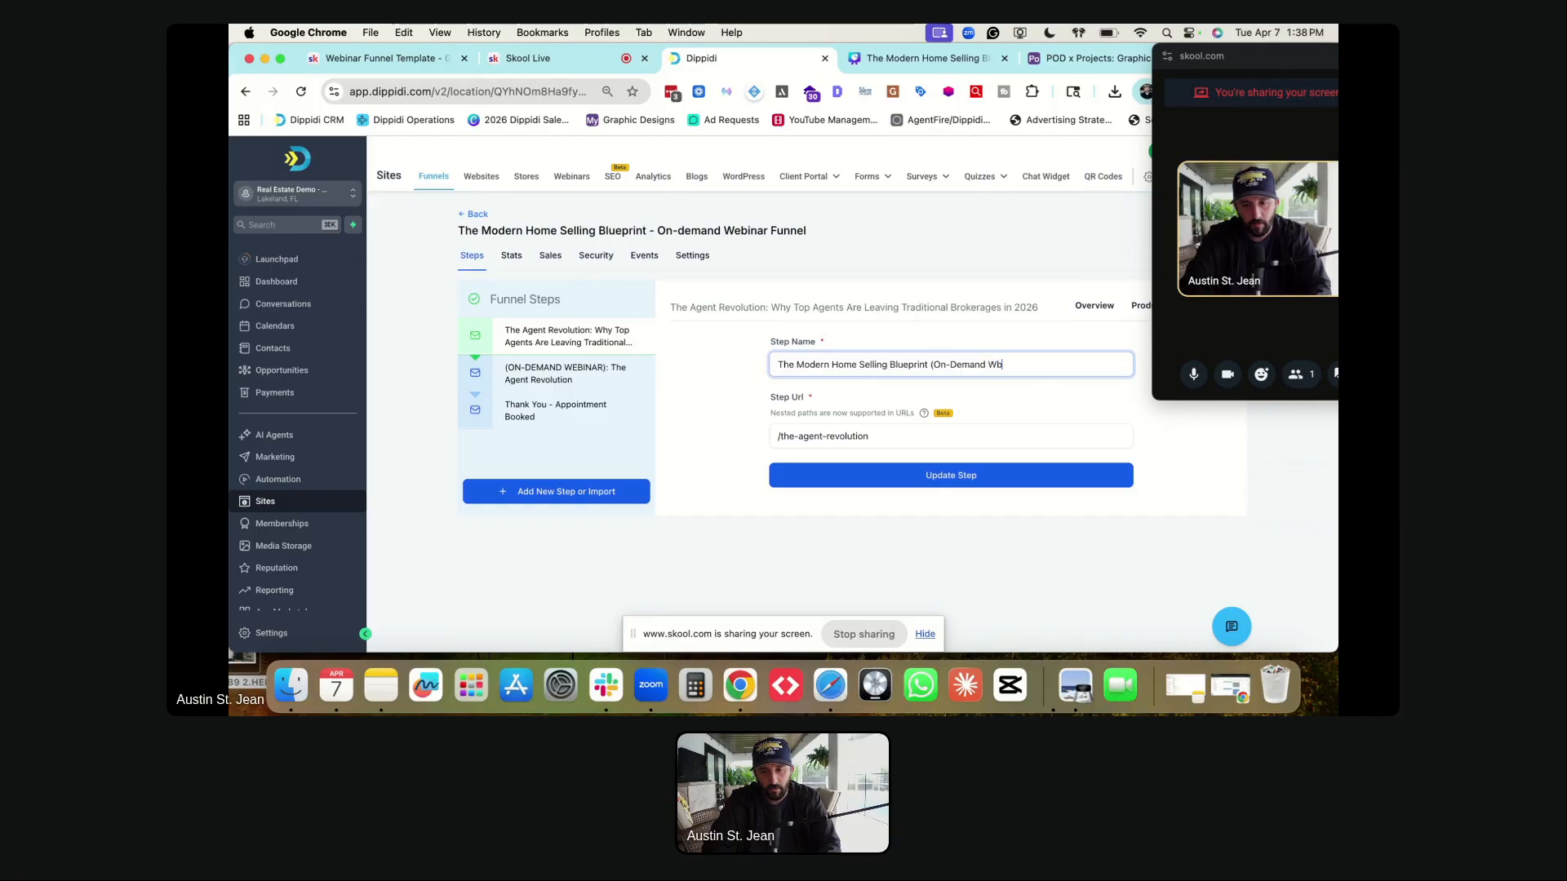
type("inar)")
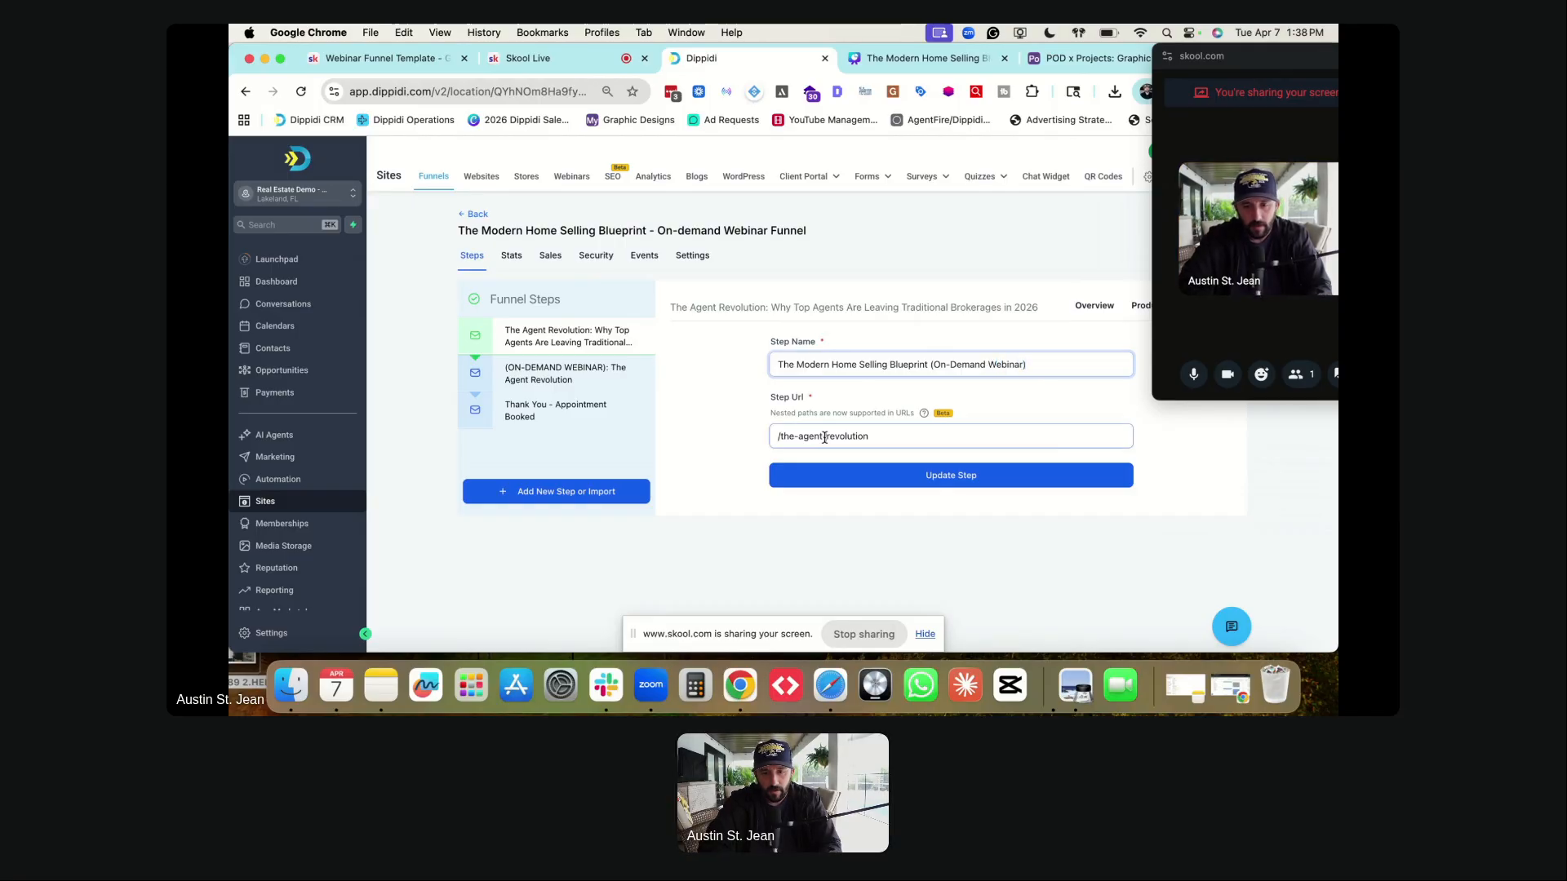
triple_click(824, 437)
type("/")
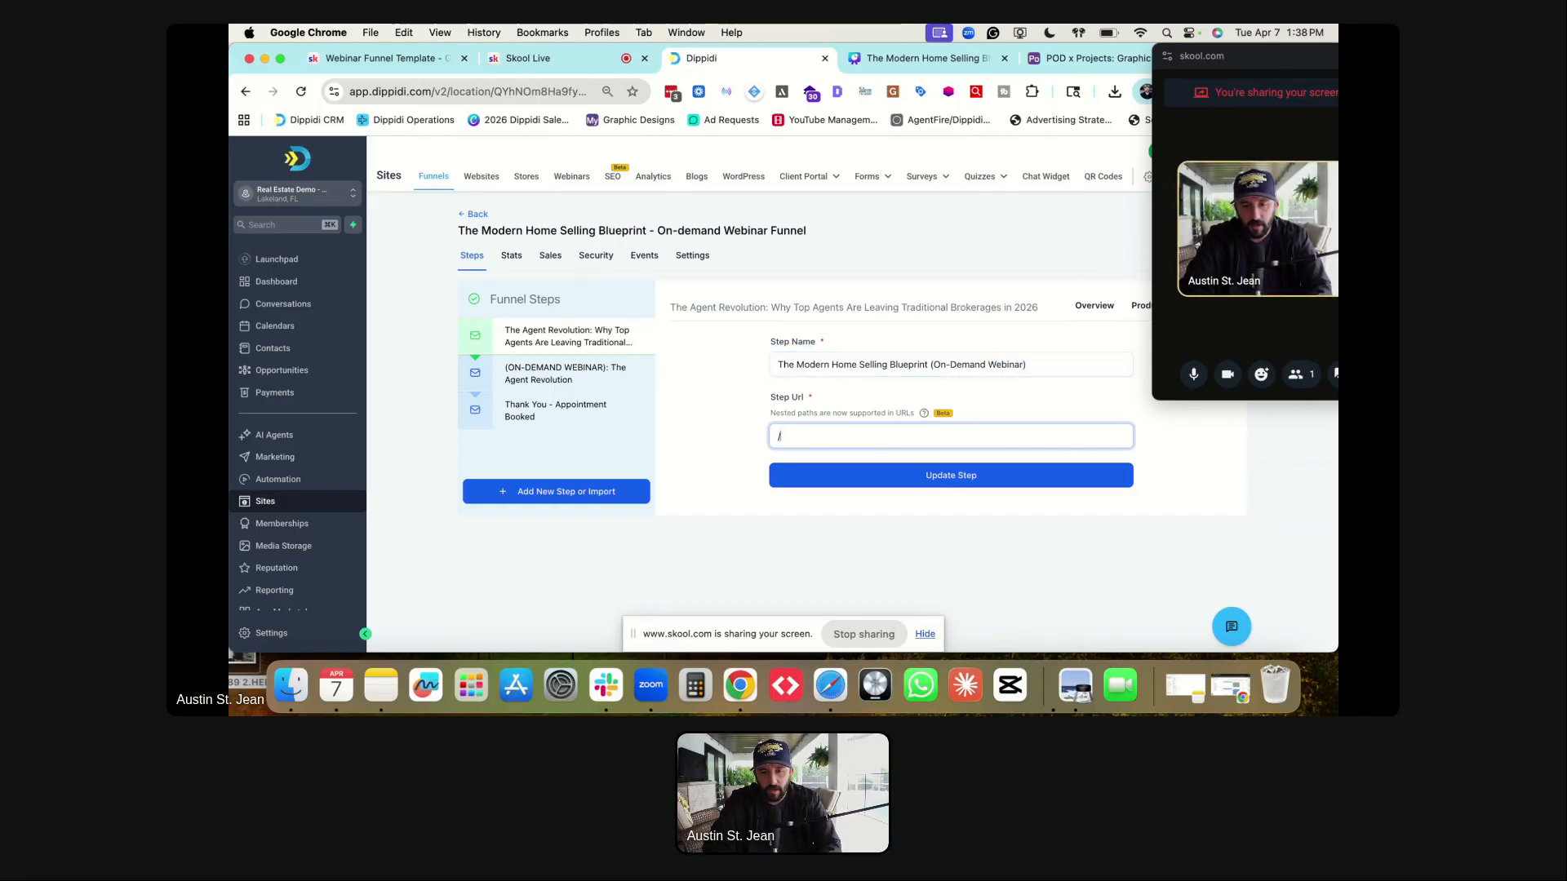
type("the-modern-home-selling-b")
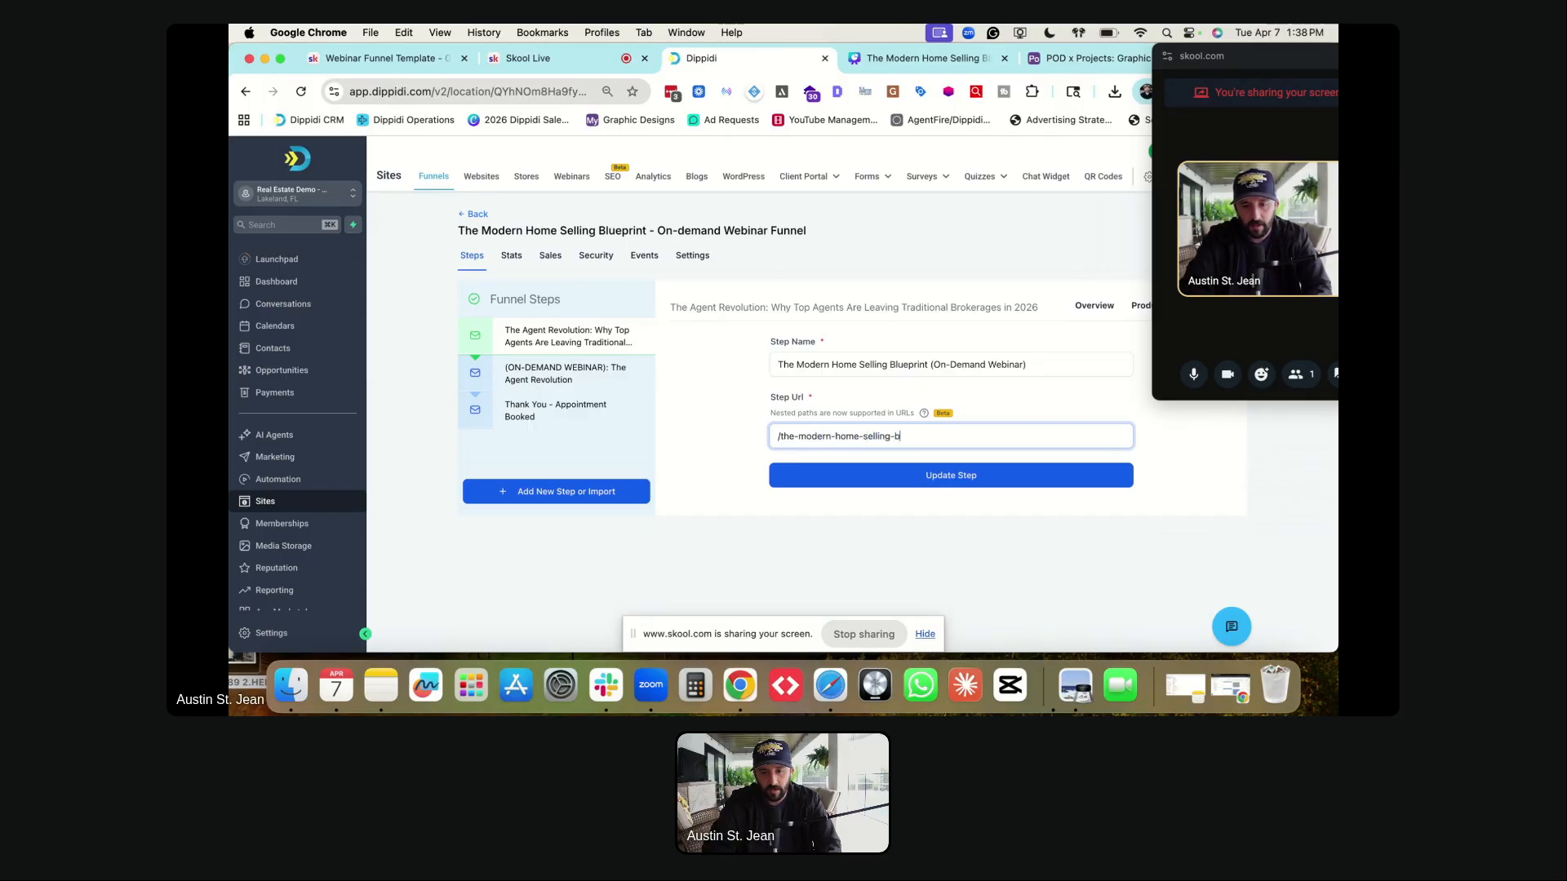
type("lueprint-webinar")
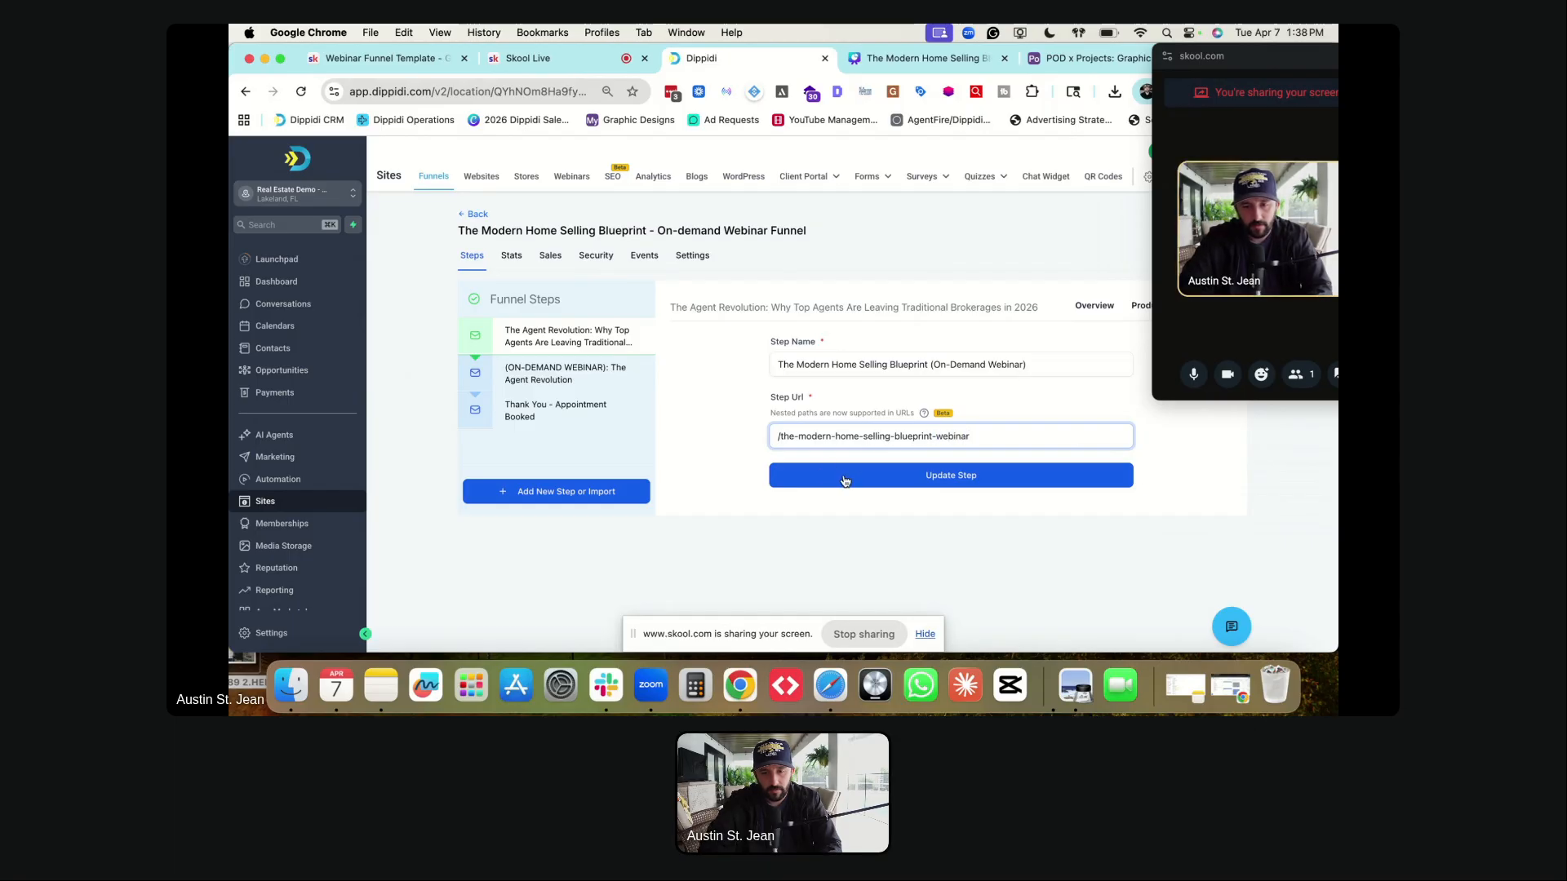
triple_click(820, 435)
left_click(823, 435)
left_click(842, 486)
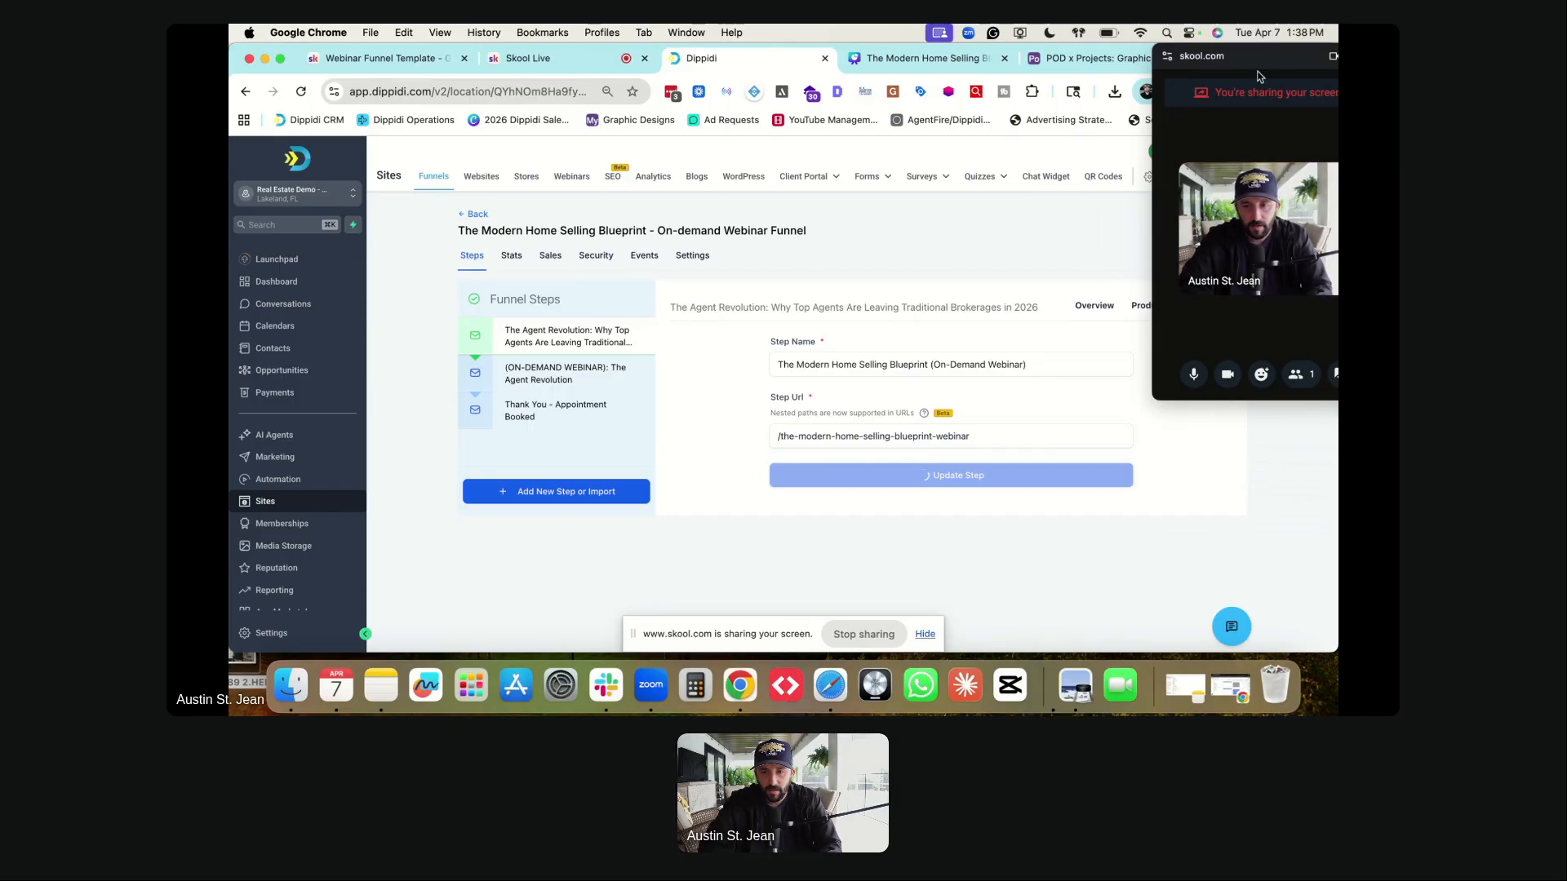
left_click_drag(1248, 66, 1250, 362)
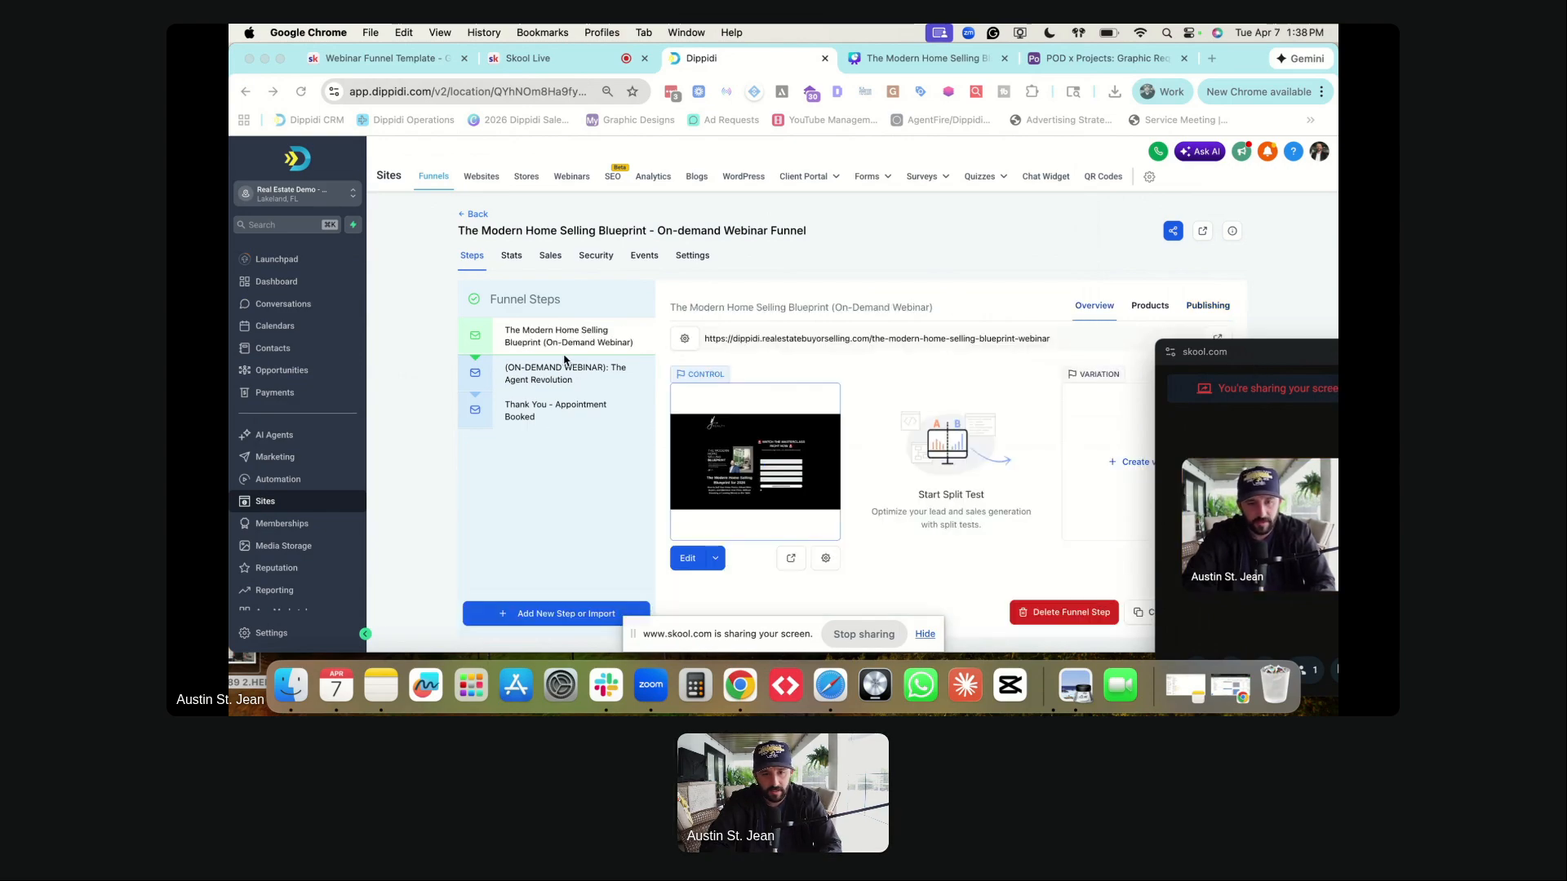
- Set The Agent Revolution step's URL to /the-modern-home-selling-blueprint-webinar-success and save it
left_click(521, 377)
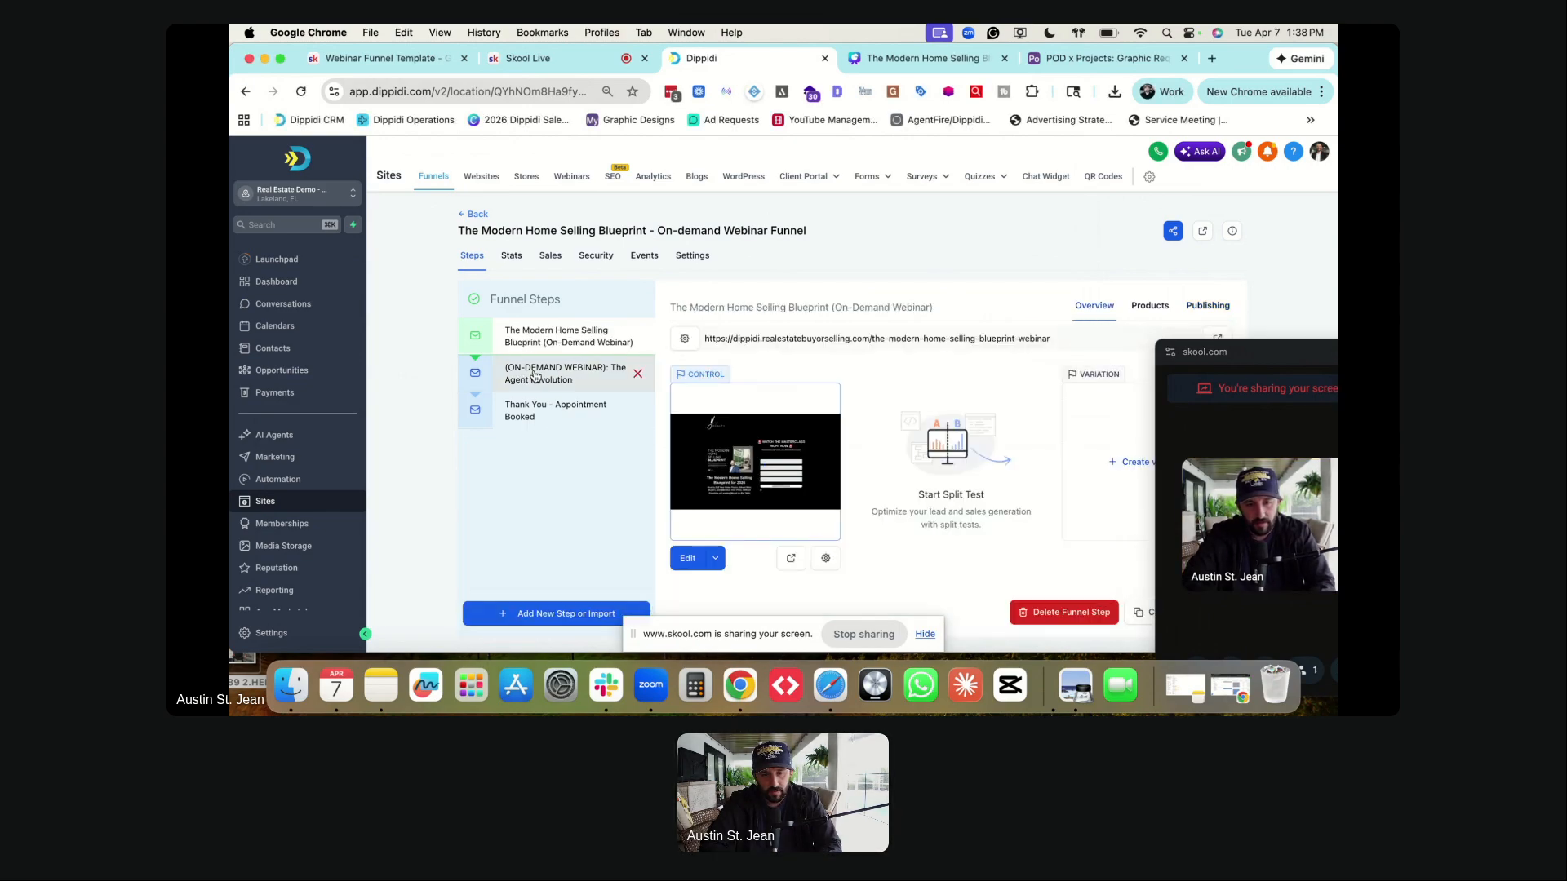
left_click(683, 341)
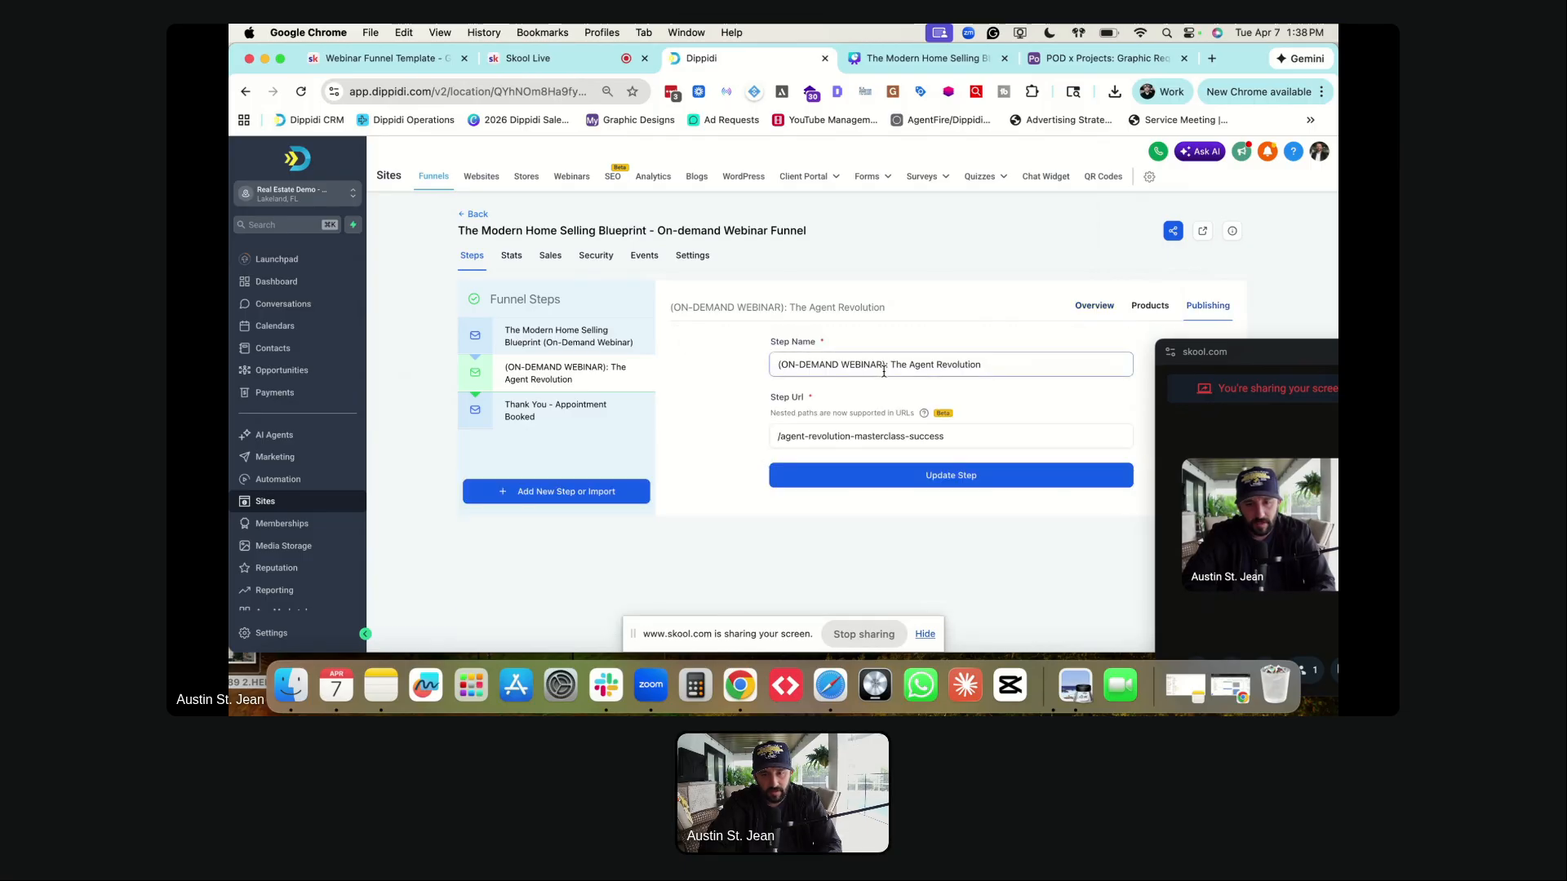
left_click(863, 438)
key("super+a")
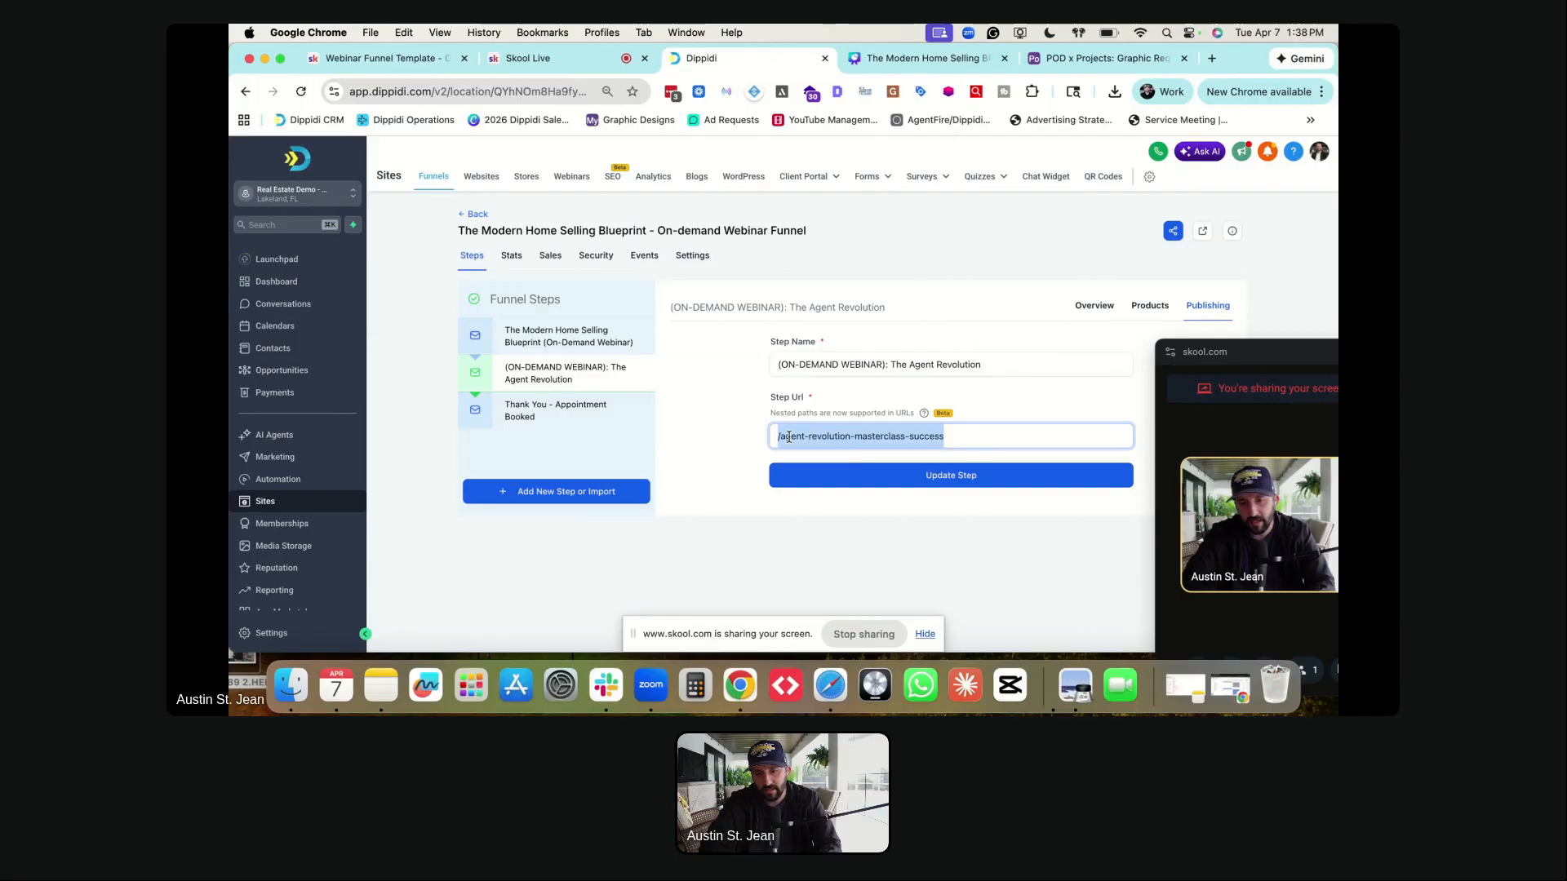
type("/the-modern-home-selling-blueprint-webinar-")
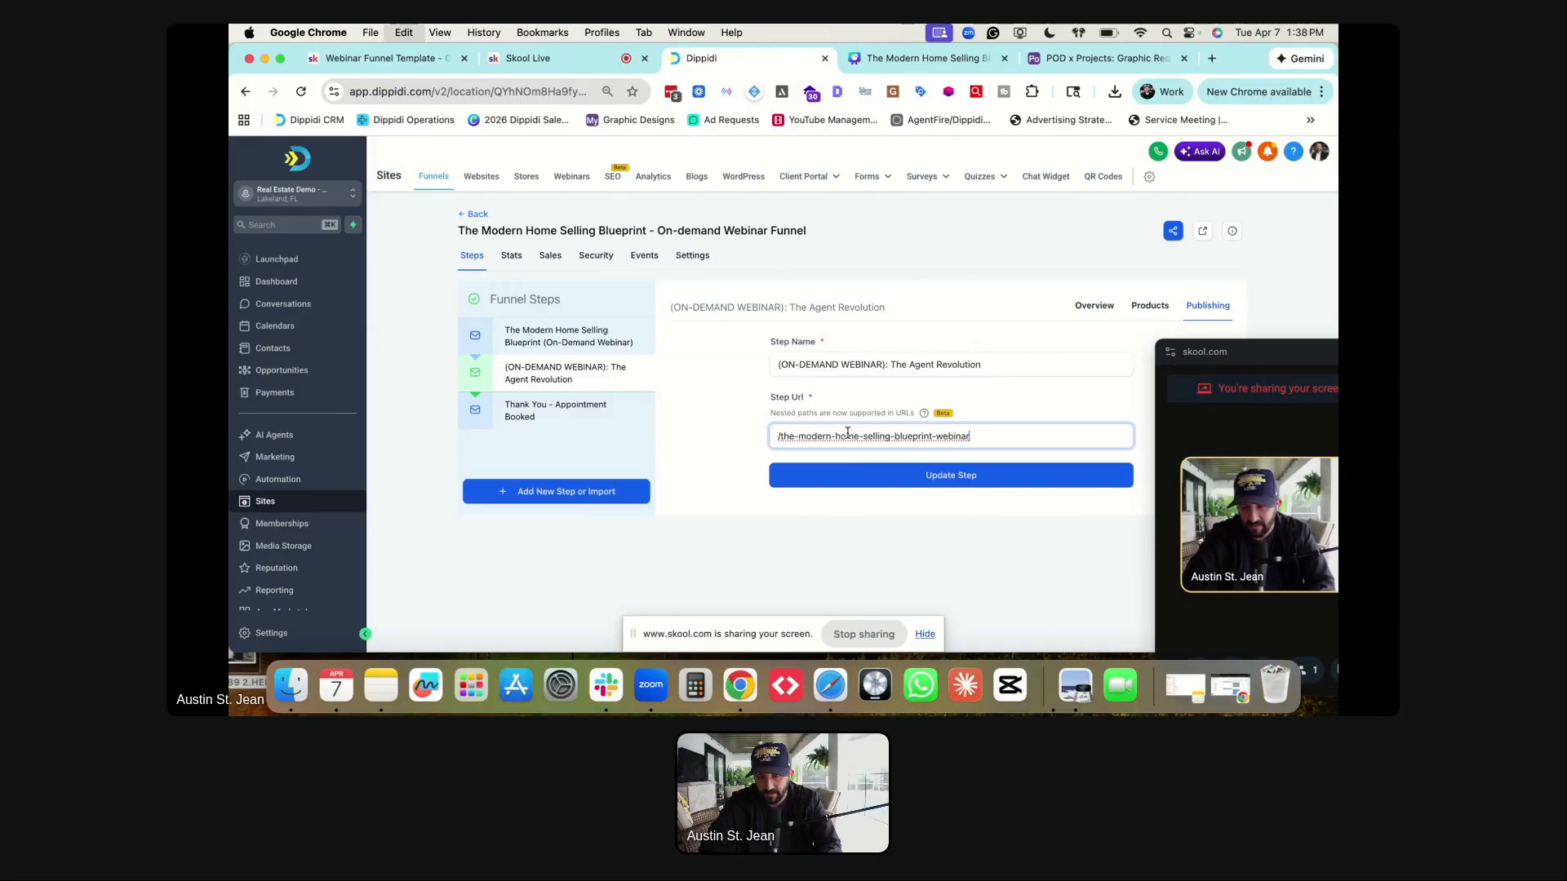
type("succes")
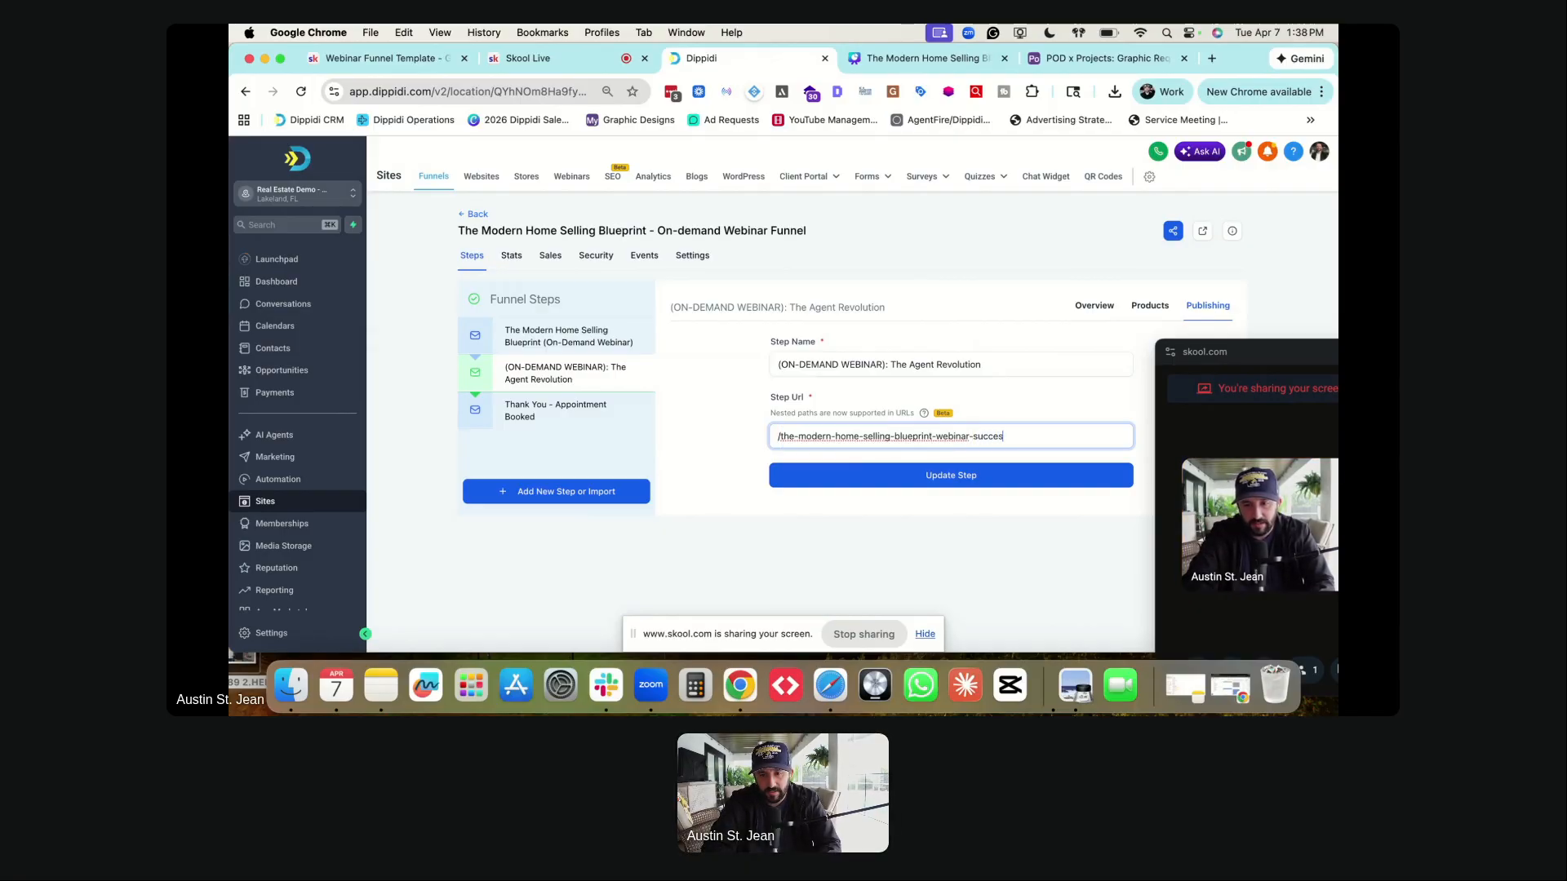
type("s")
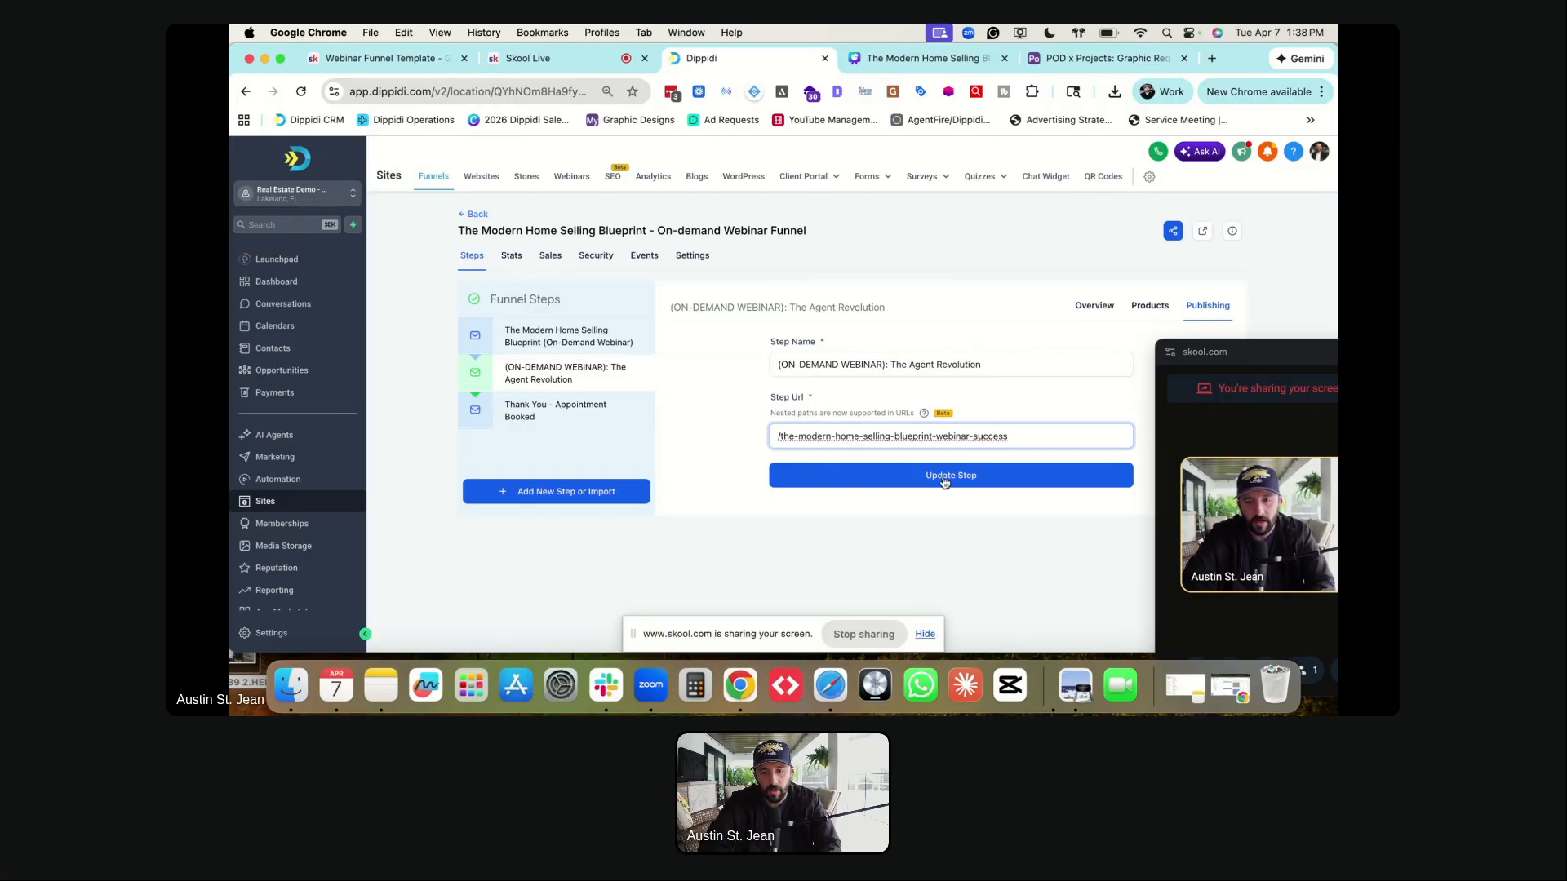
left_click(944, 482)
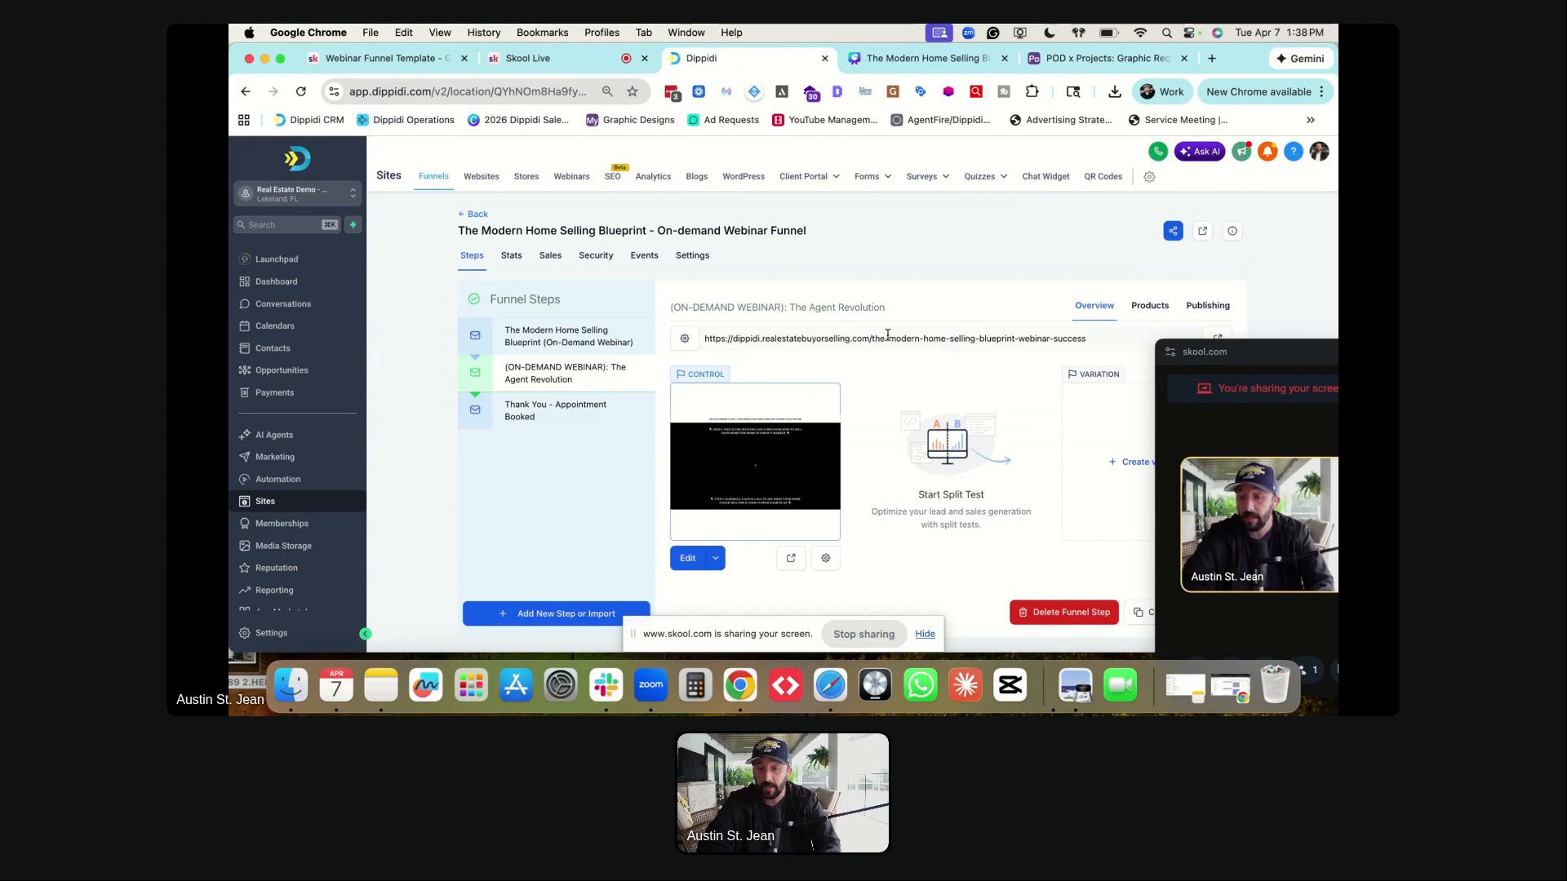
left_click(686, 342)
- Replace 'The Agent Revolution' with 'The Modern Home Selling Blueprint' in the second step's name and save
left_click(902, 367)
left_click_drag(892, 365, 983, 365)
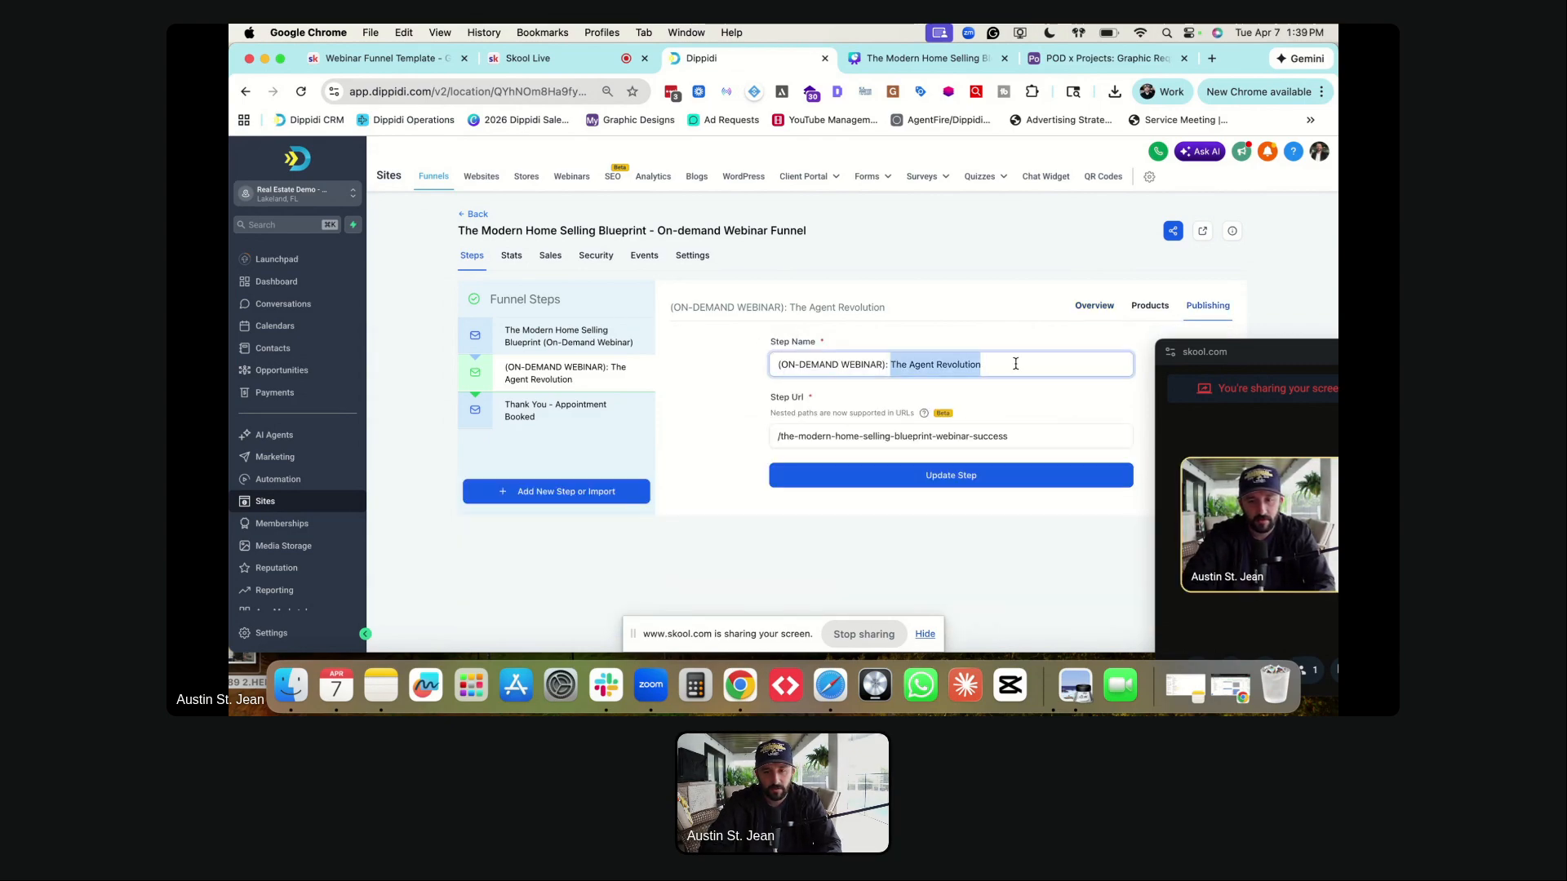
type("The Modern O")
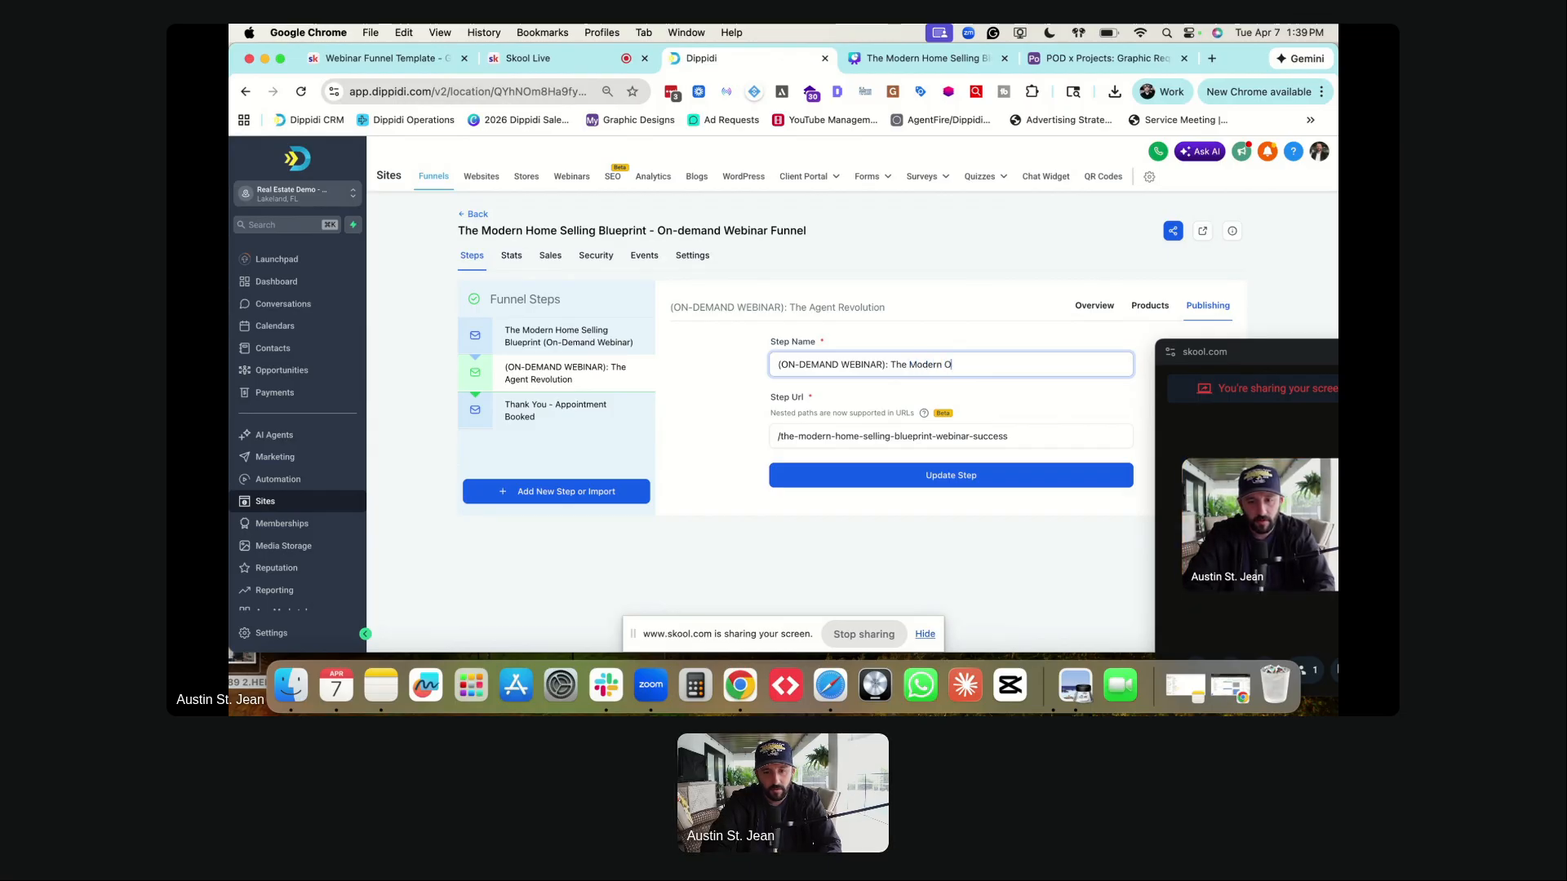
key("BackSpace")
type("Home Sellin")
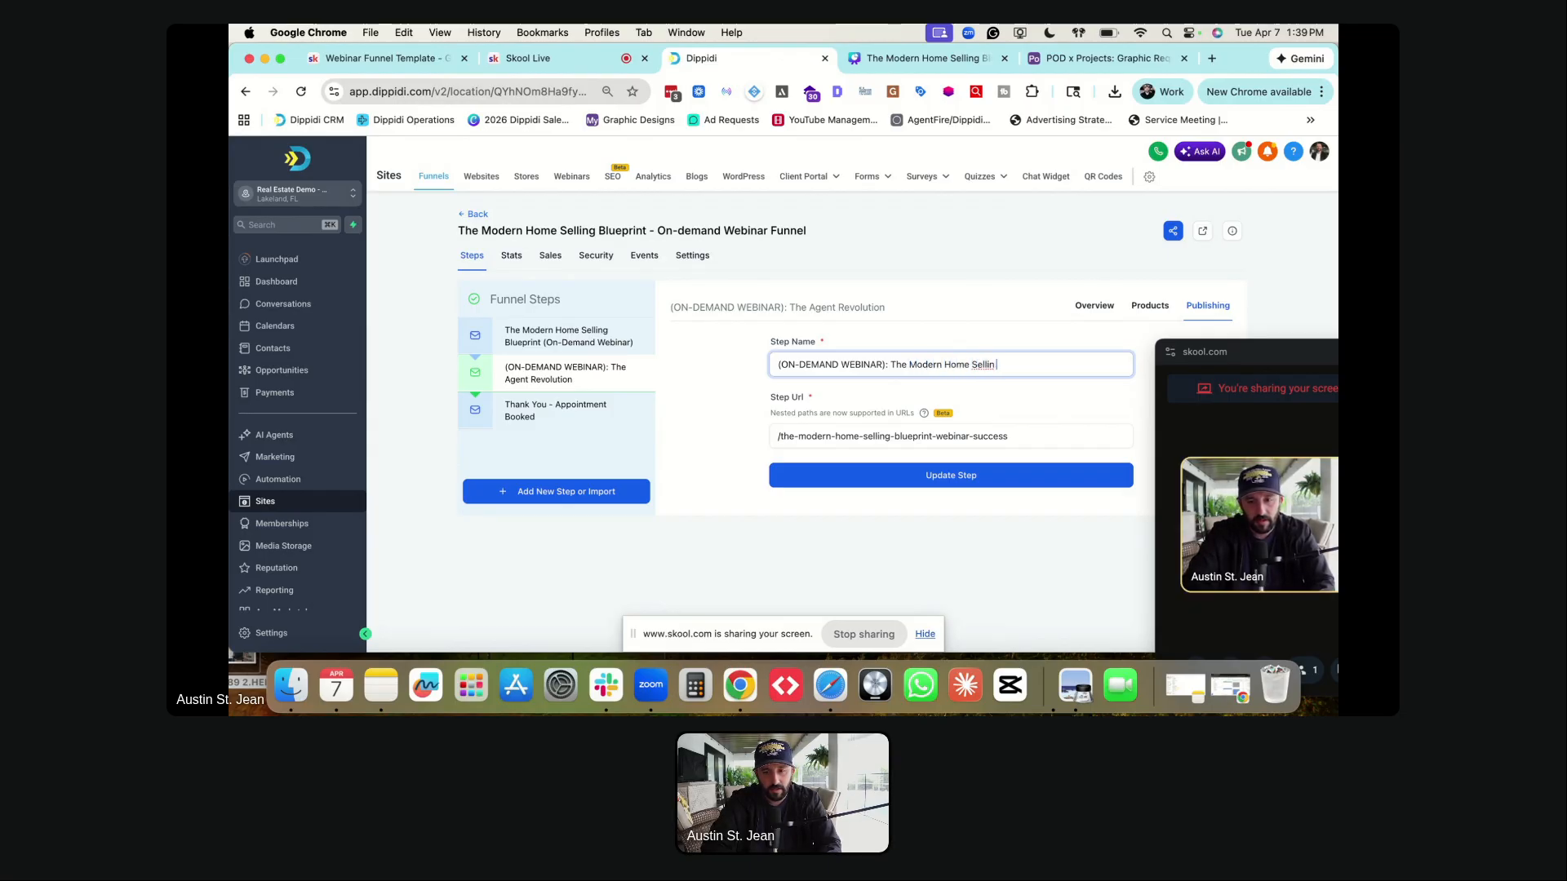
type("g Blueprint")
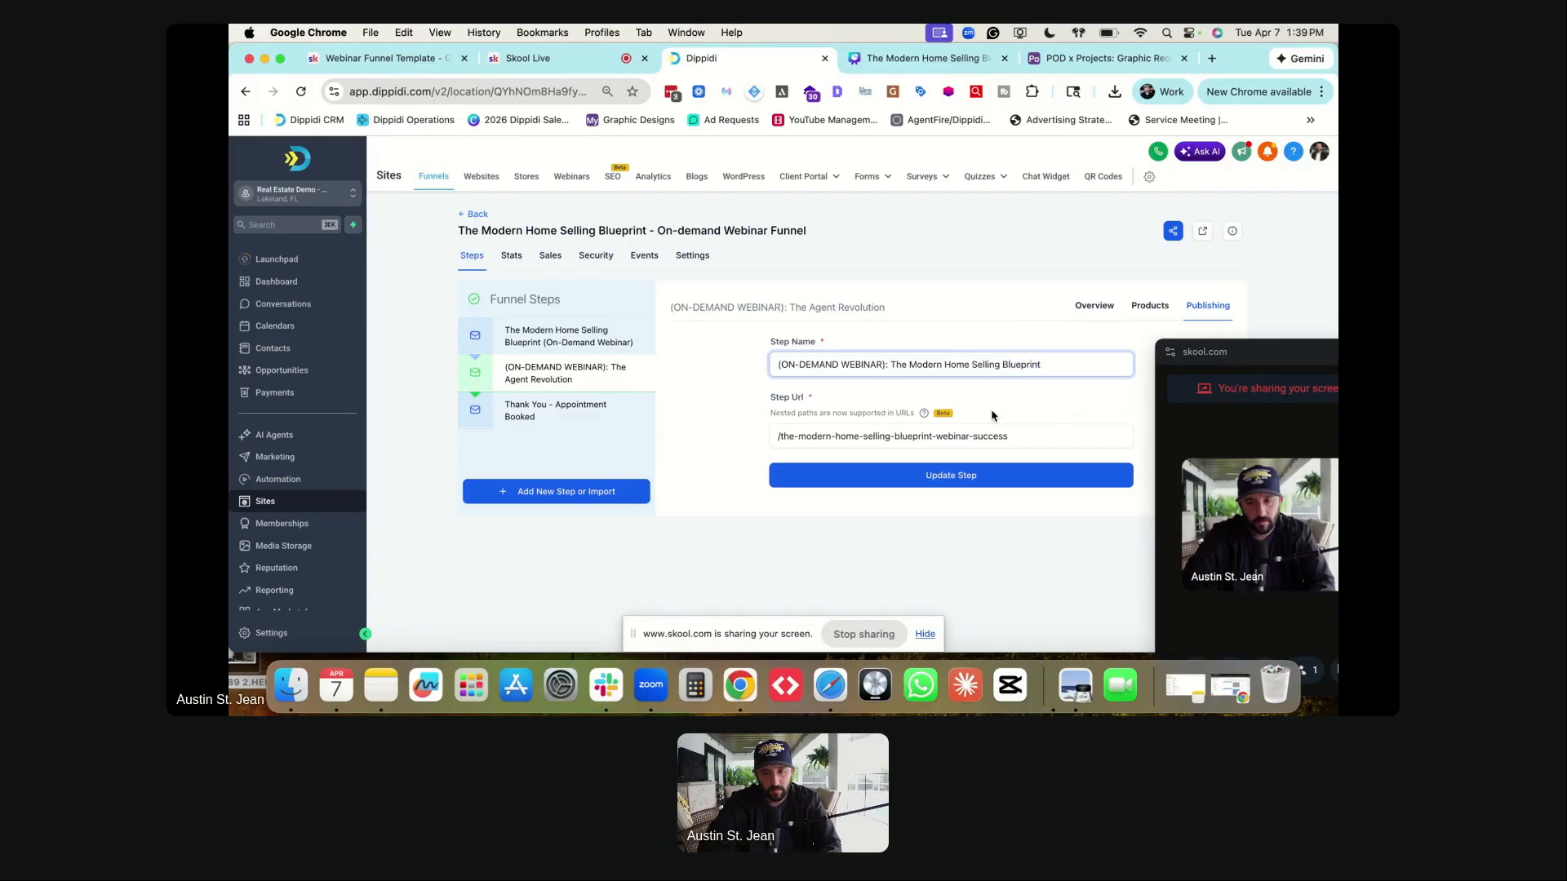
left_click(957, 481)
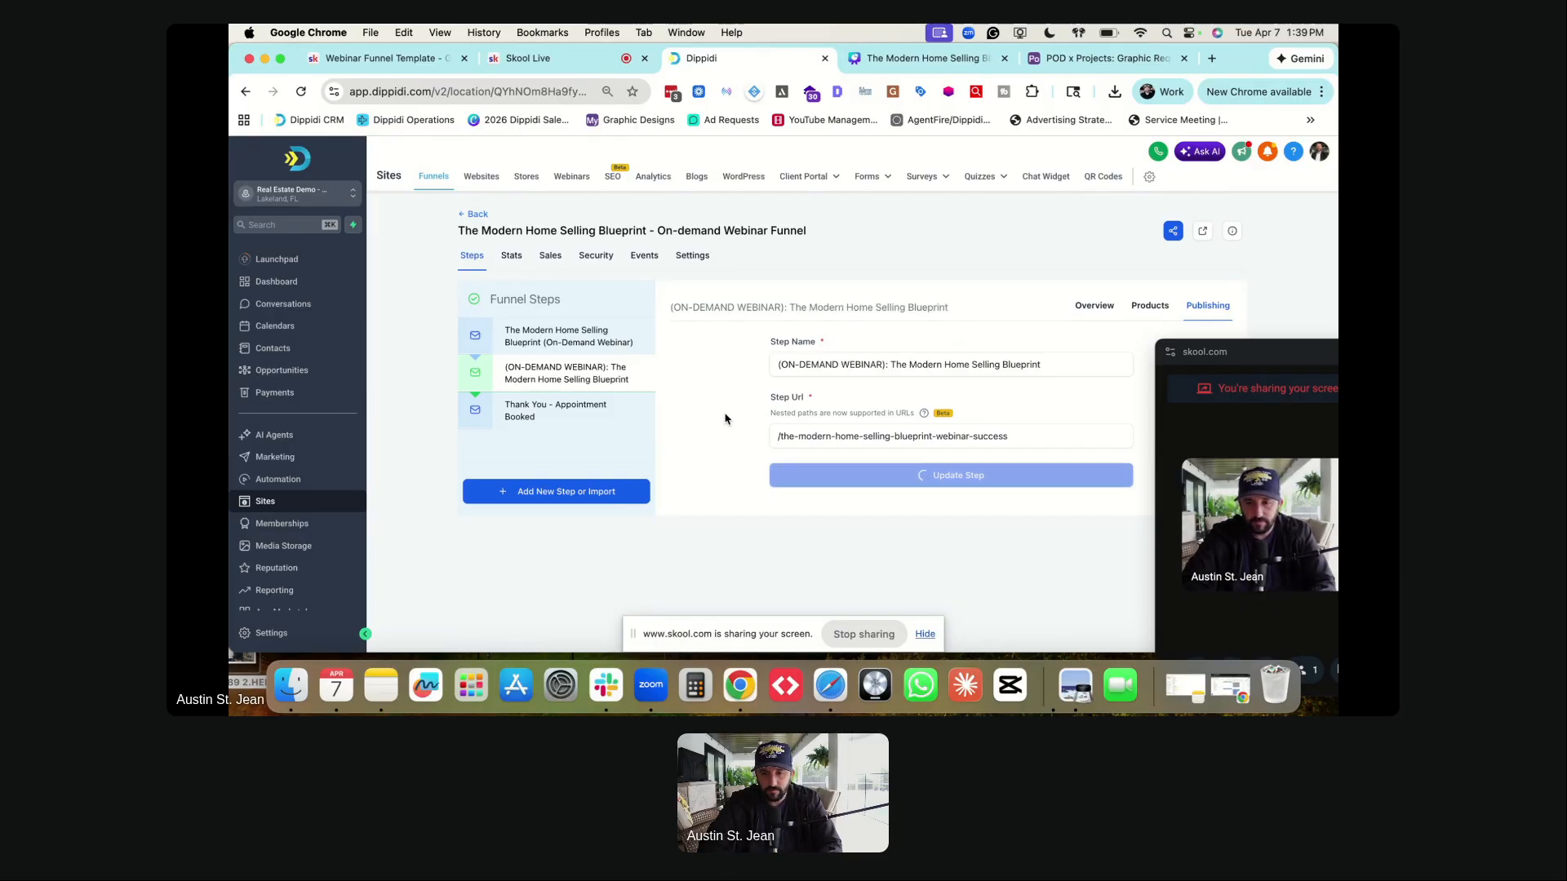
left_click(548, 429)
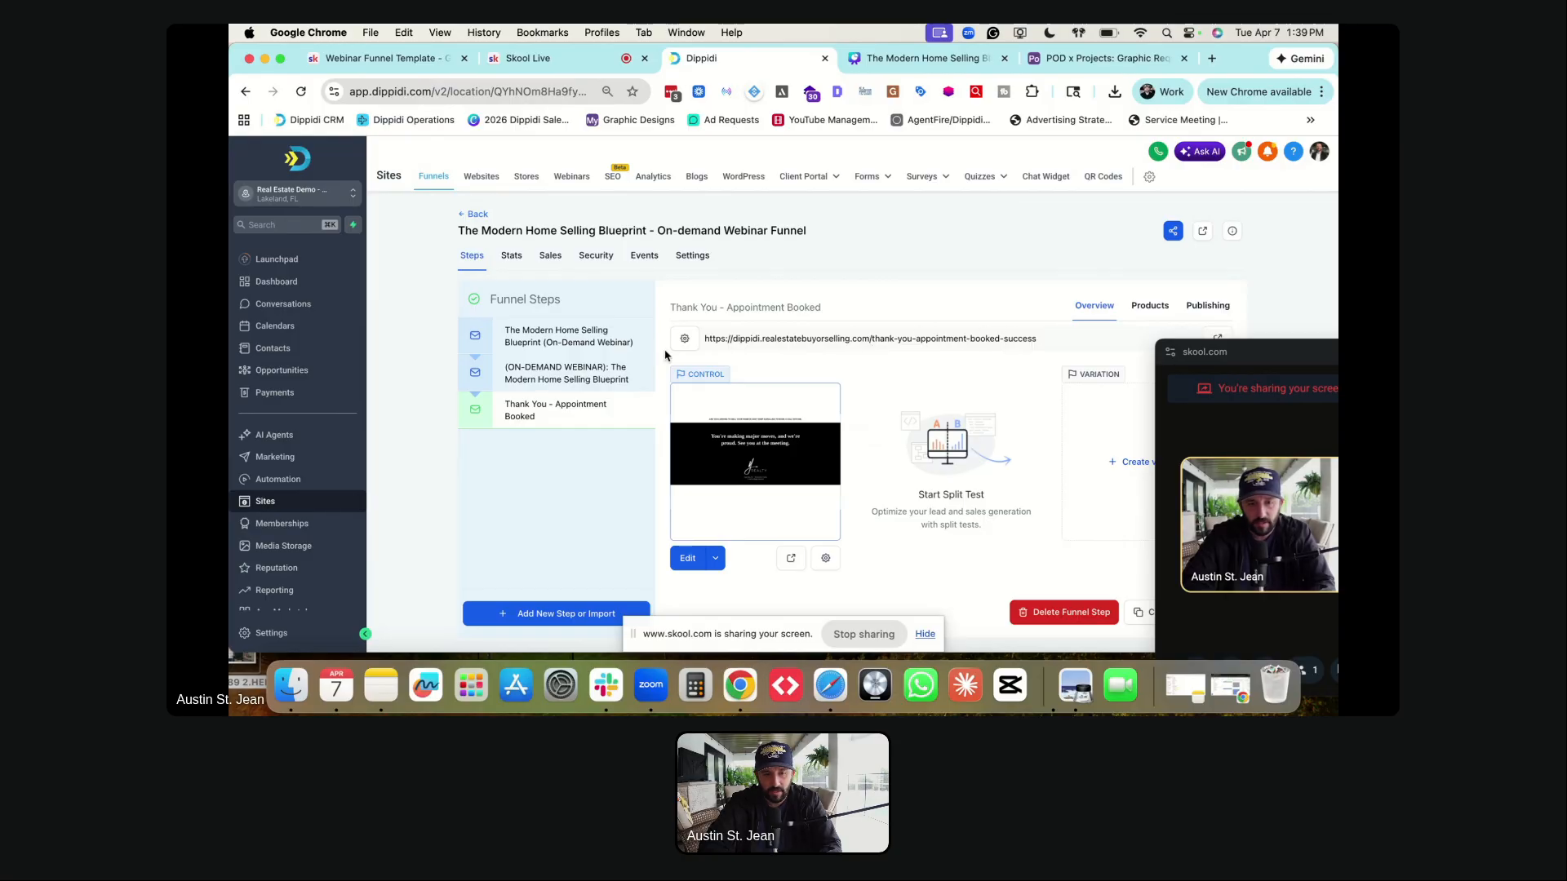
- Open the 'Watch the Masterclass Right Now' opt-in page in the builder and scroll to the footer and back
left_click(525, 341)
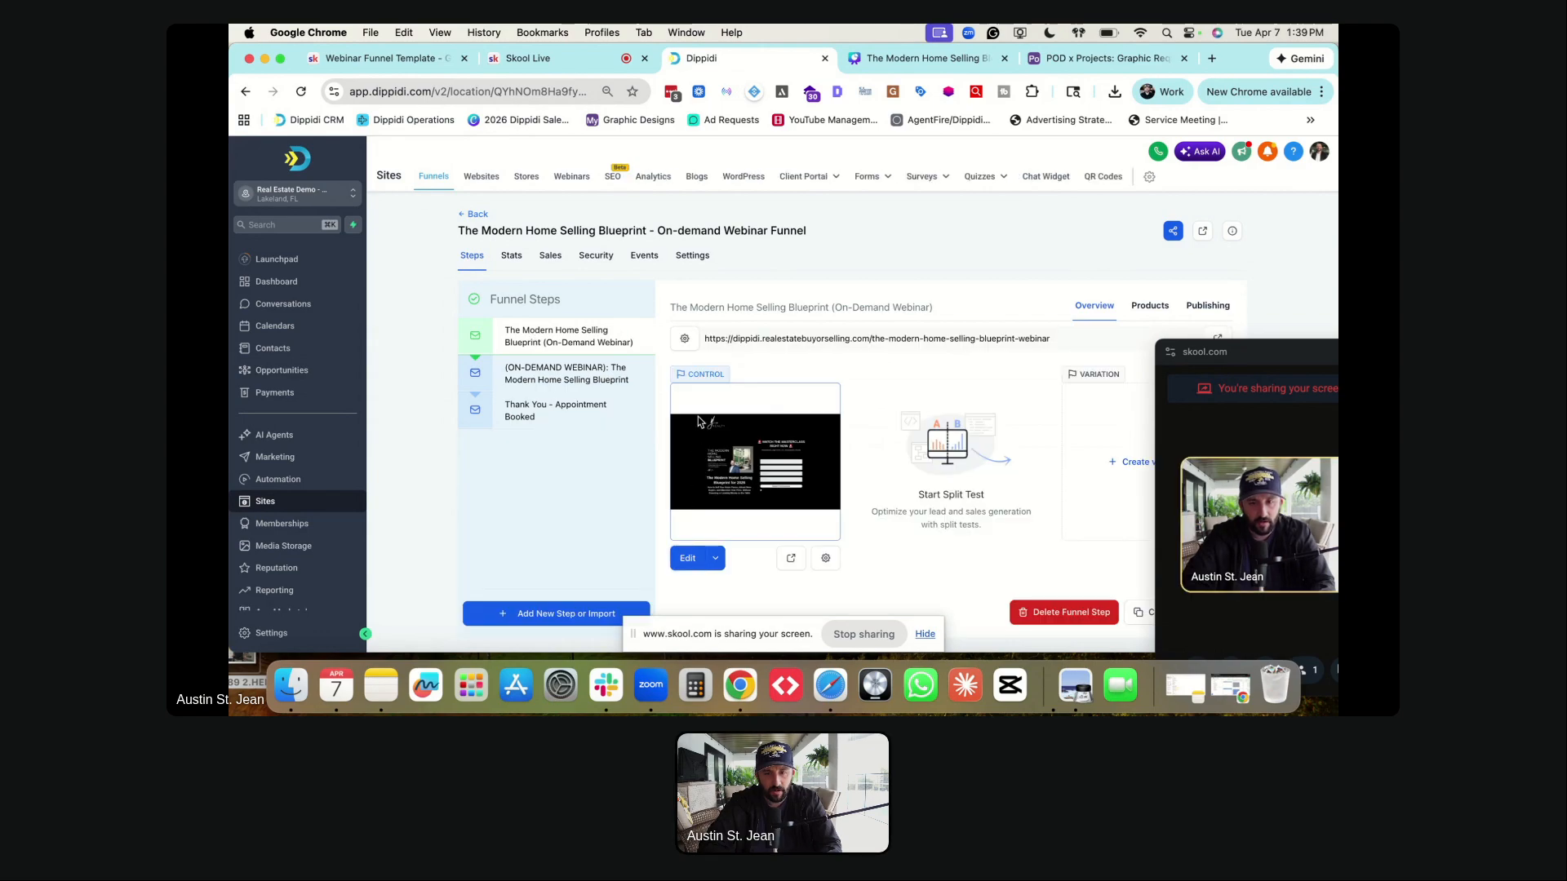
left_click(697, 422)
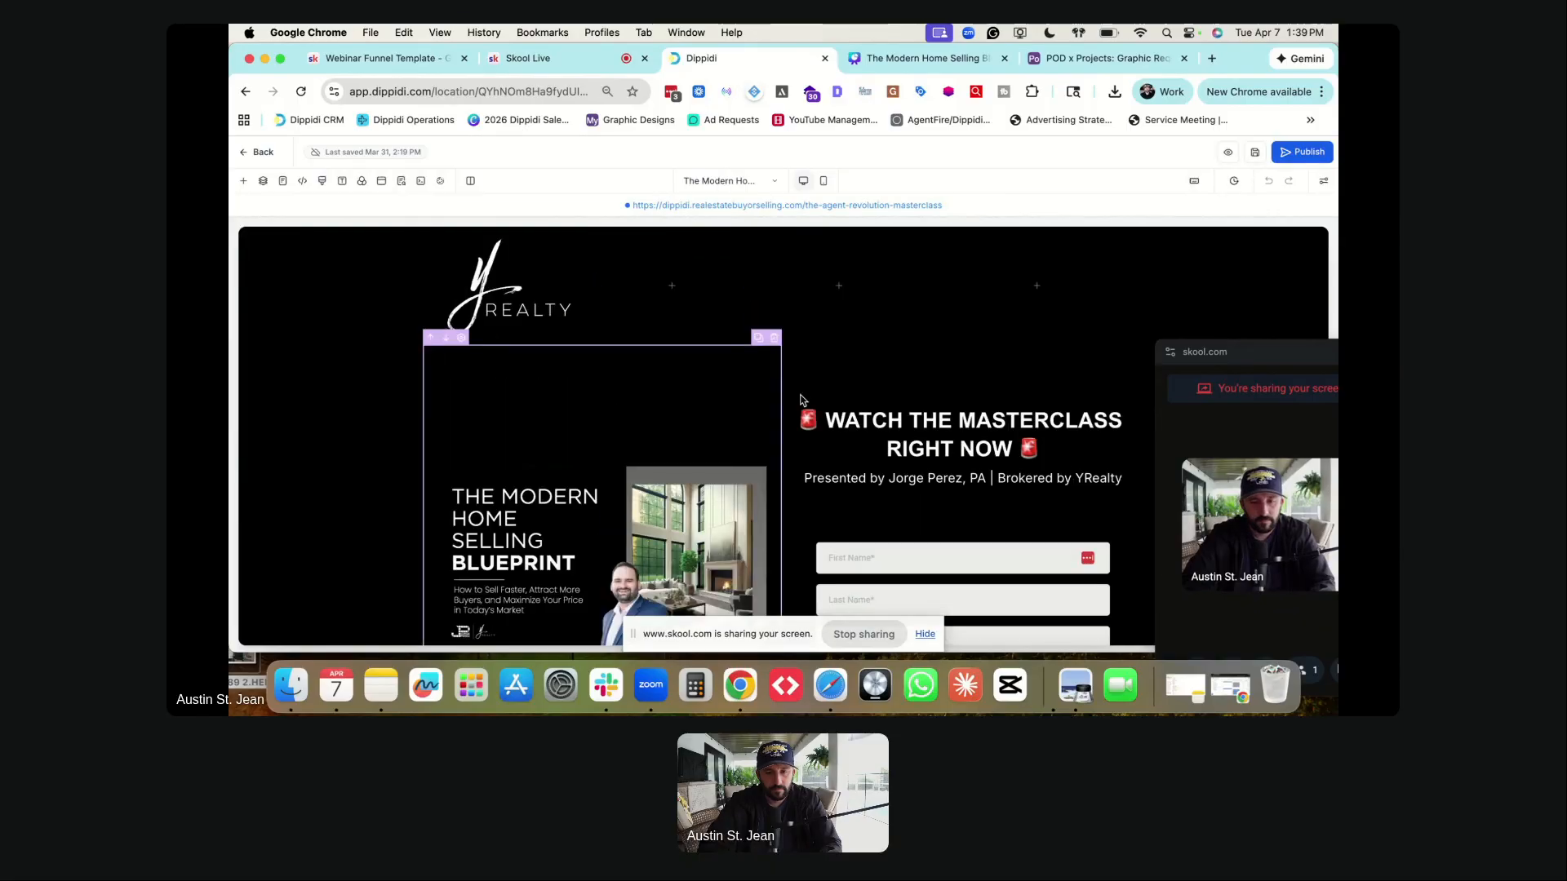
scroll(783, 408, "down", 5)
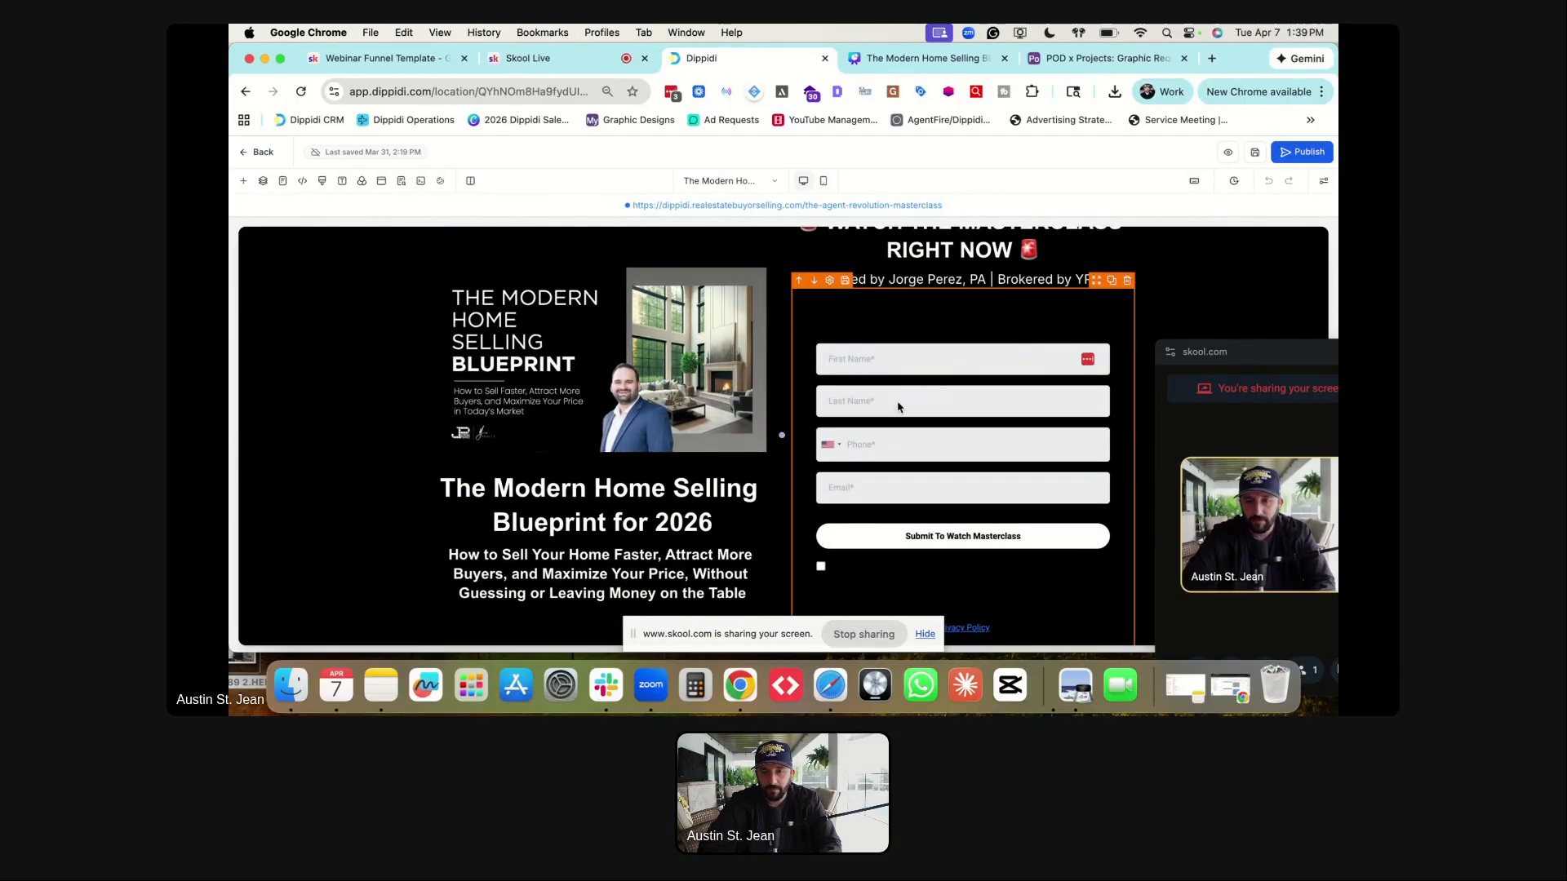
scroll(652, 424, "down", 8)
scroll(653, 424, "down", 20)
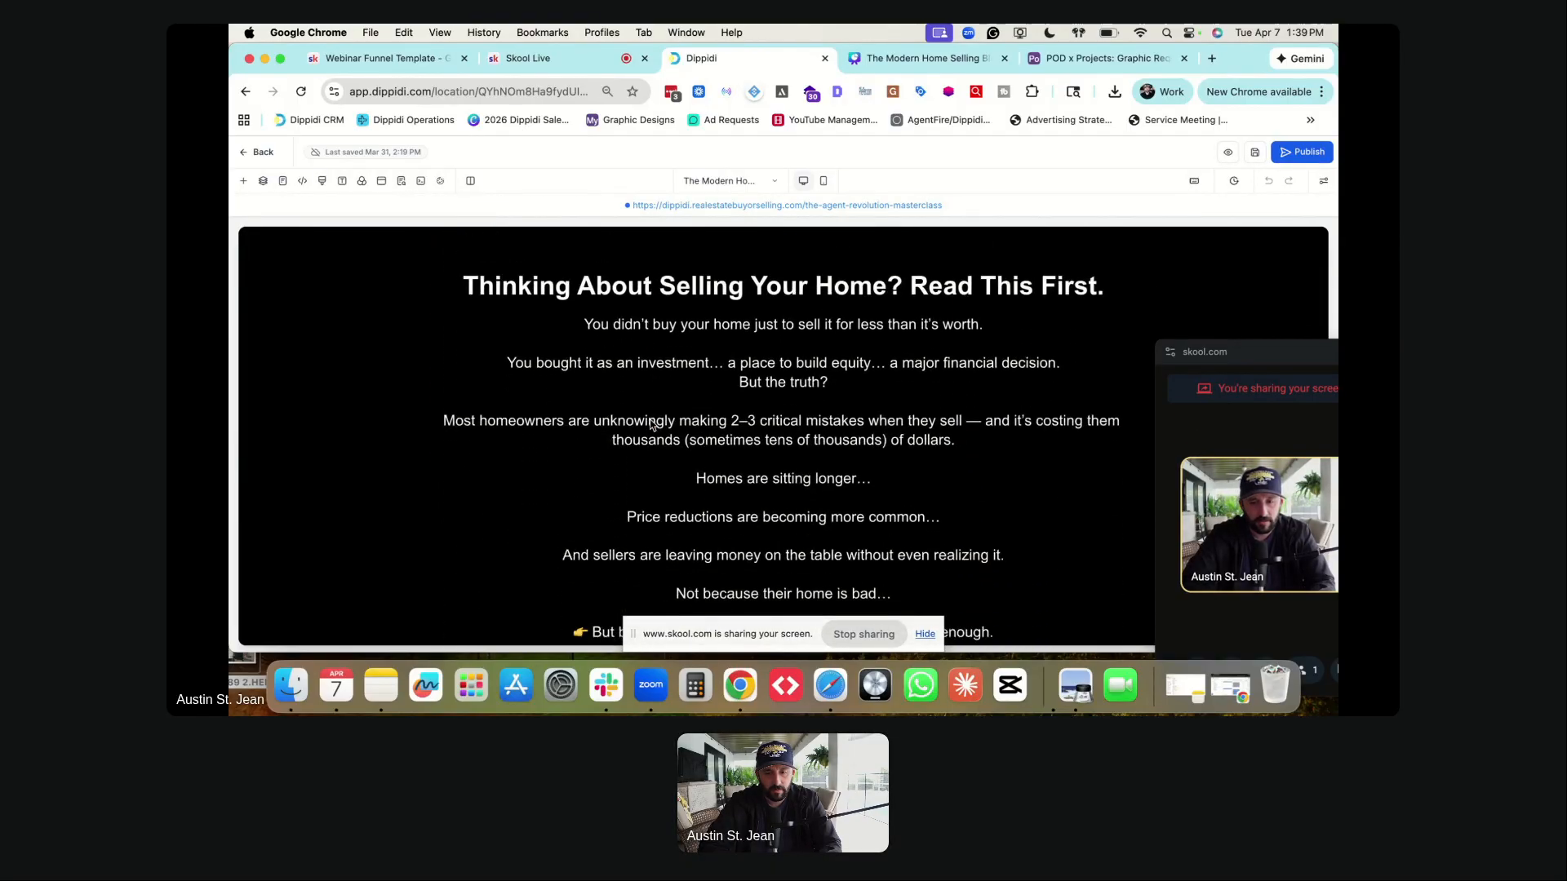
scroll(653, 425, "down", 20)
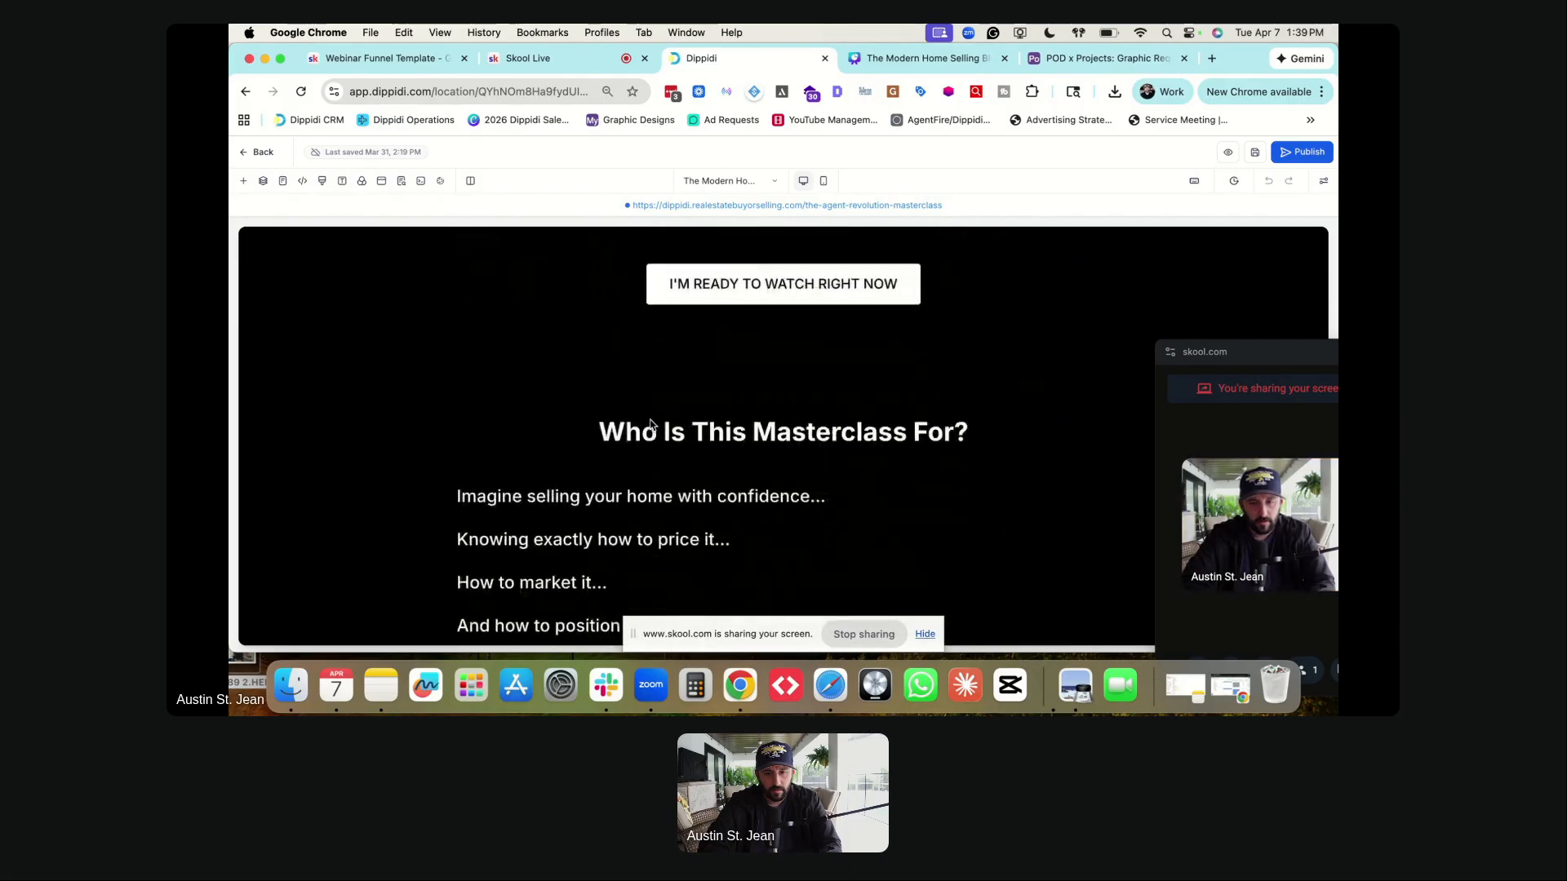
scroll(650, 423, "down", 10)
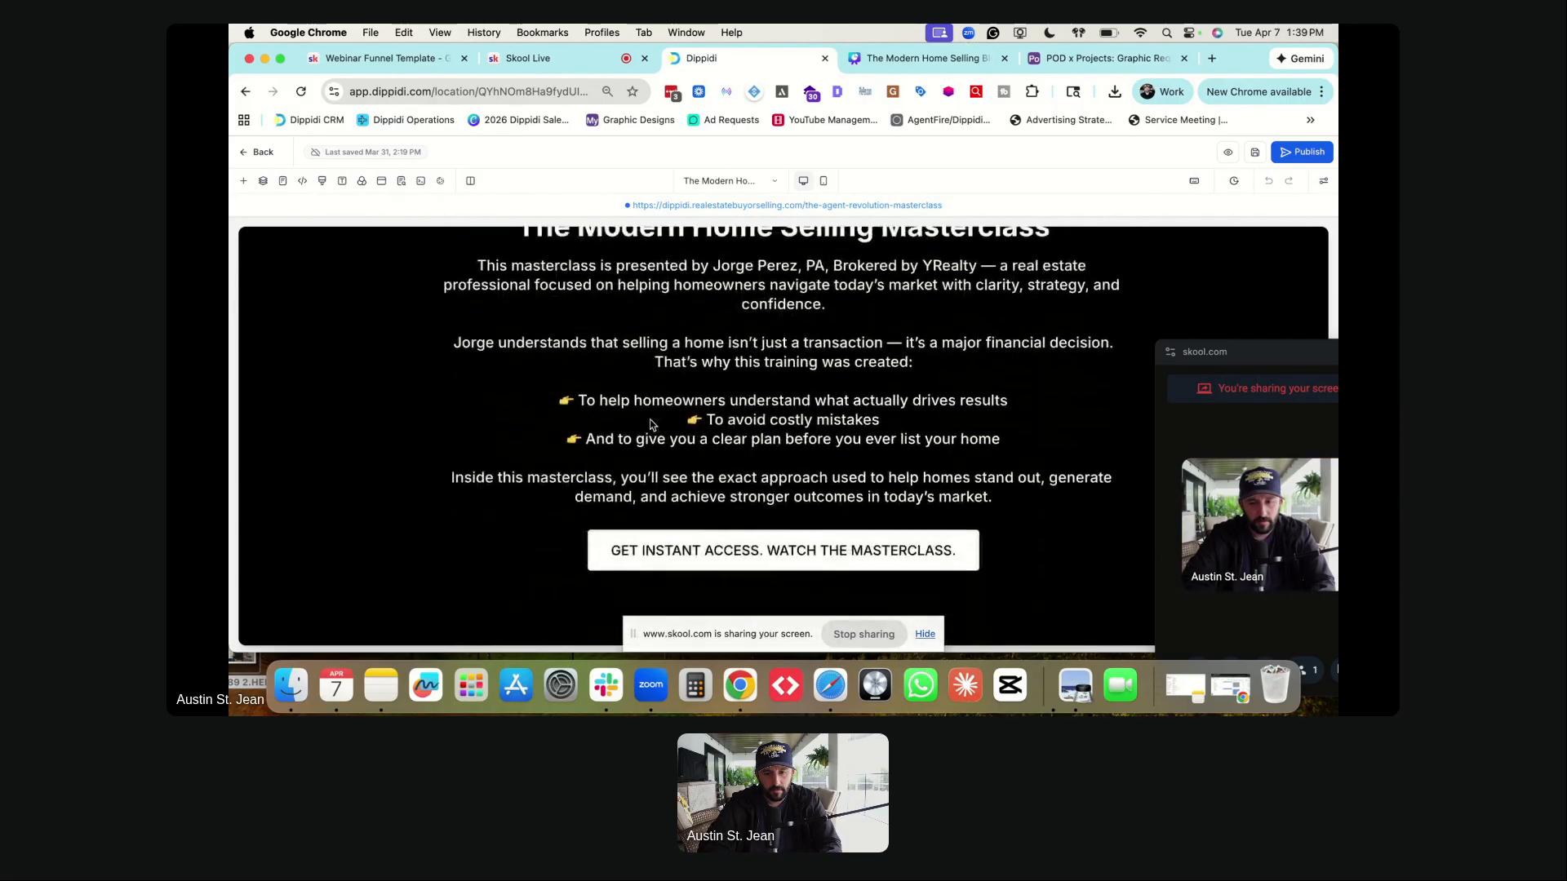
left_click(674, 571)
scroll(673, 571, "up", 20)
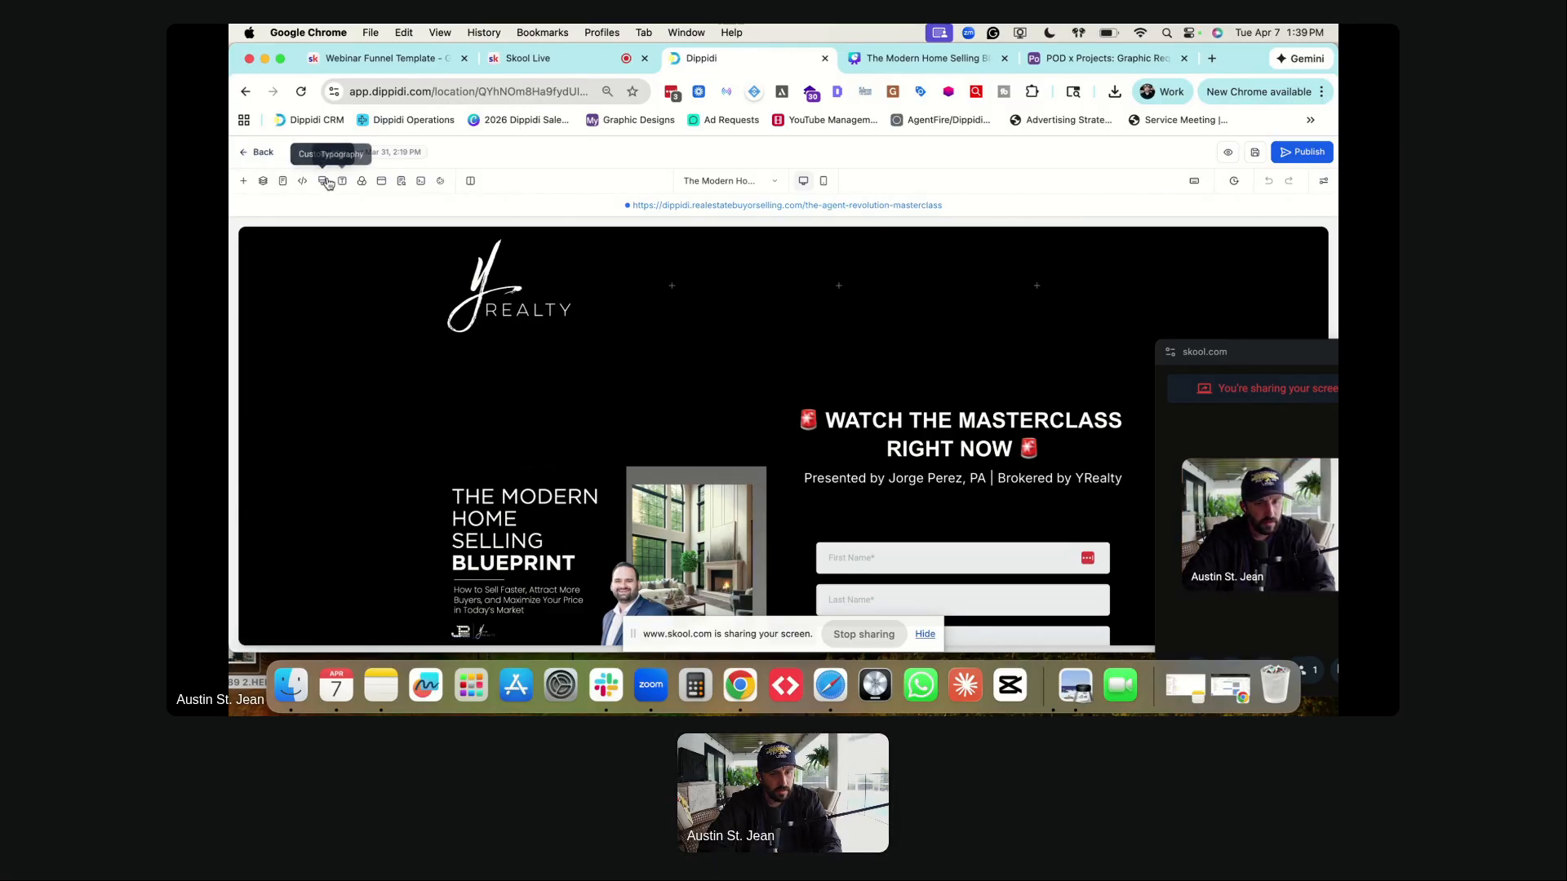
- Review the page's SEO title, keywords, and links & tags settings, then publish the webinar landing page
left_click(403, 182)
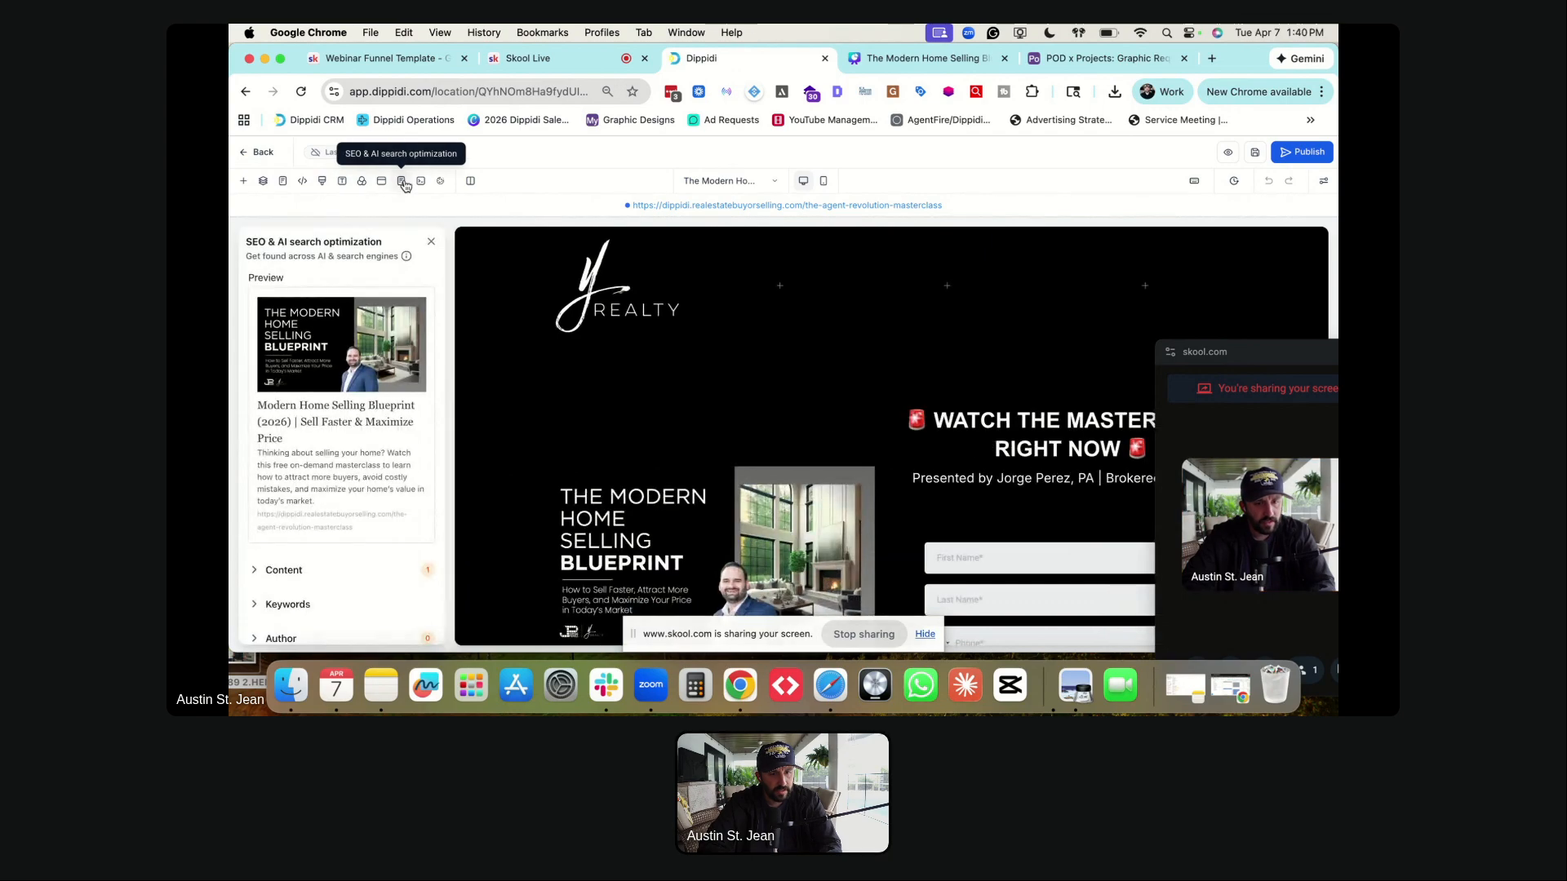
scroll(318, 392, "down", 2)
left_click(286, 498)
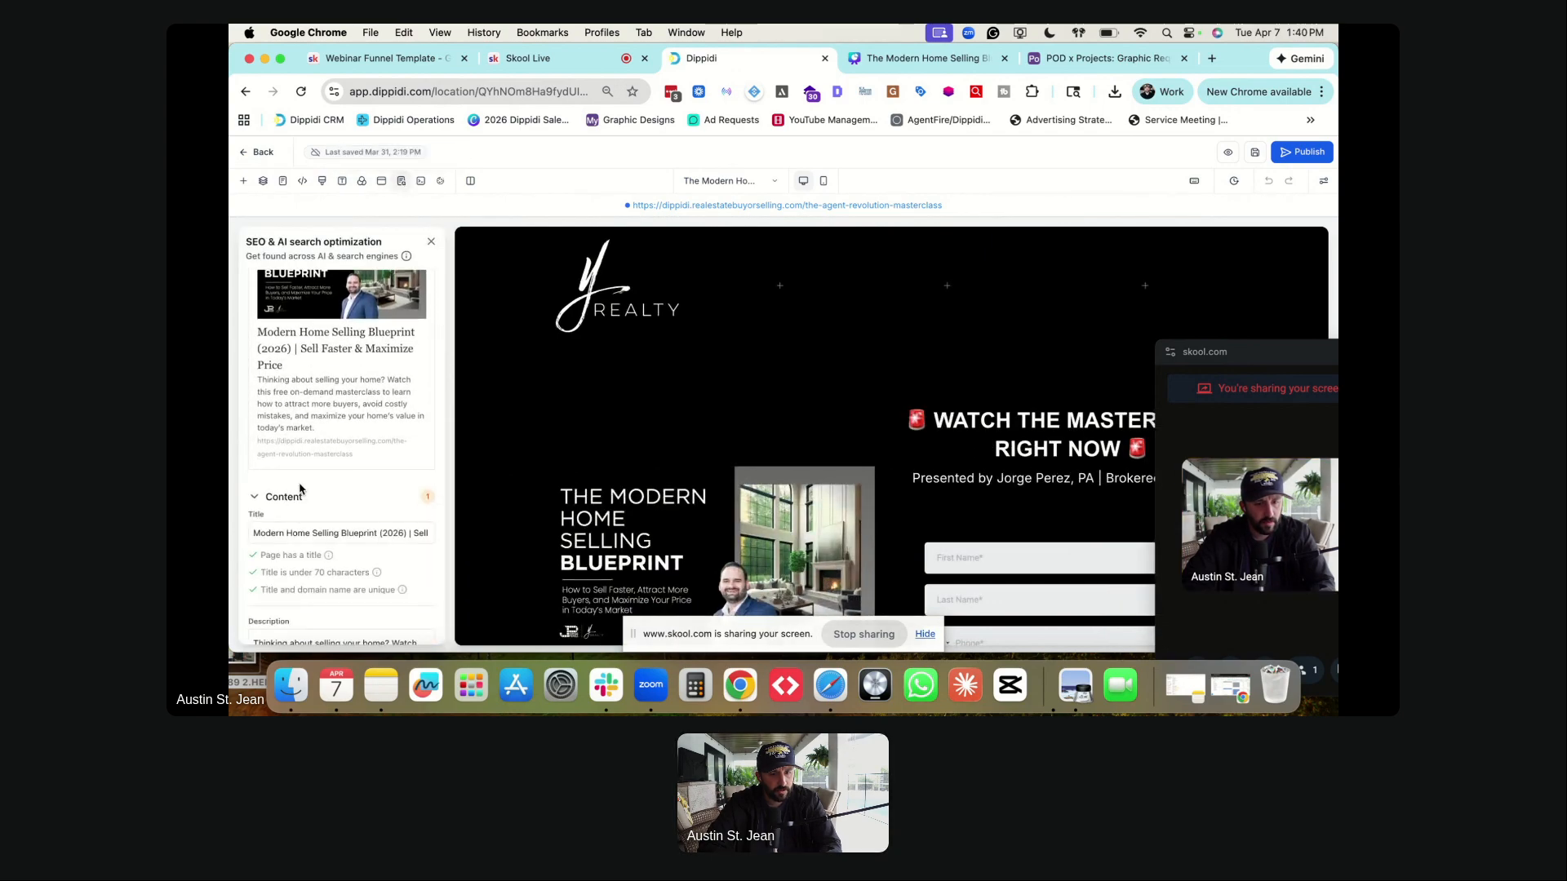
scroll(310, 473, "down", 3)
scroll(334, 448, "down", 4)
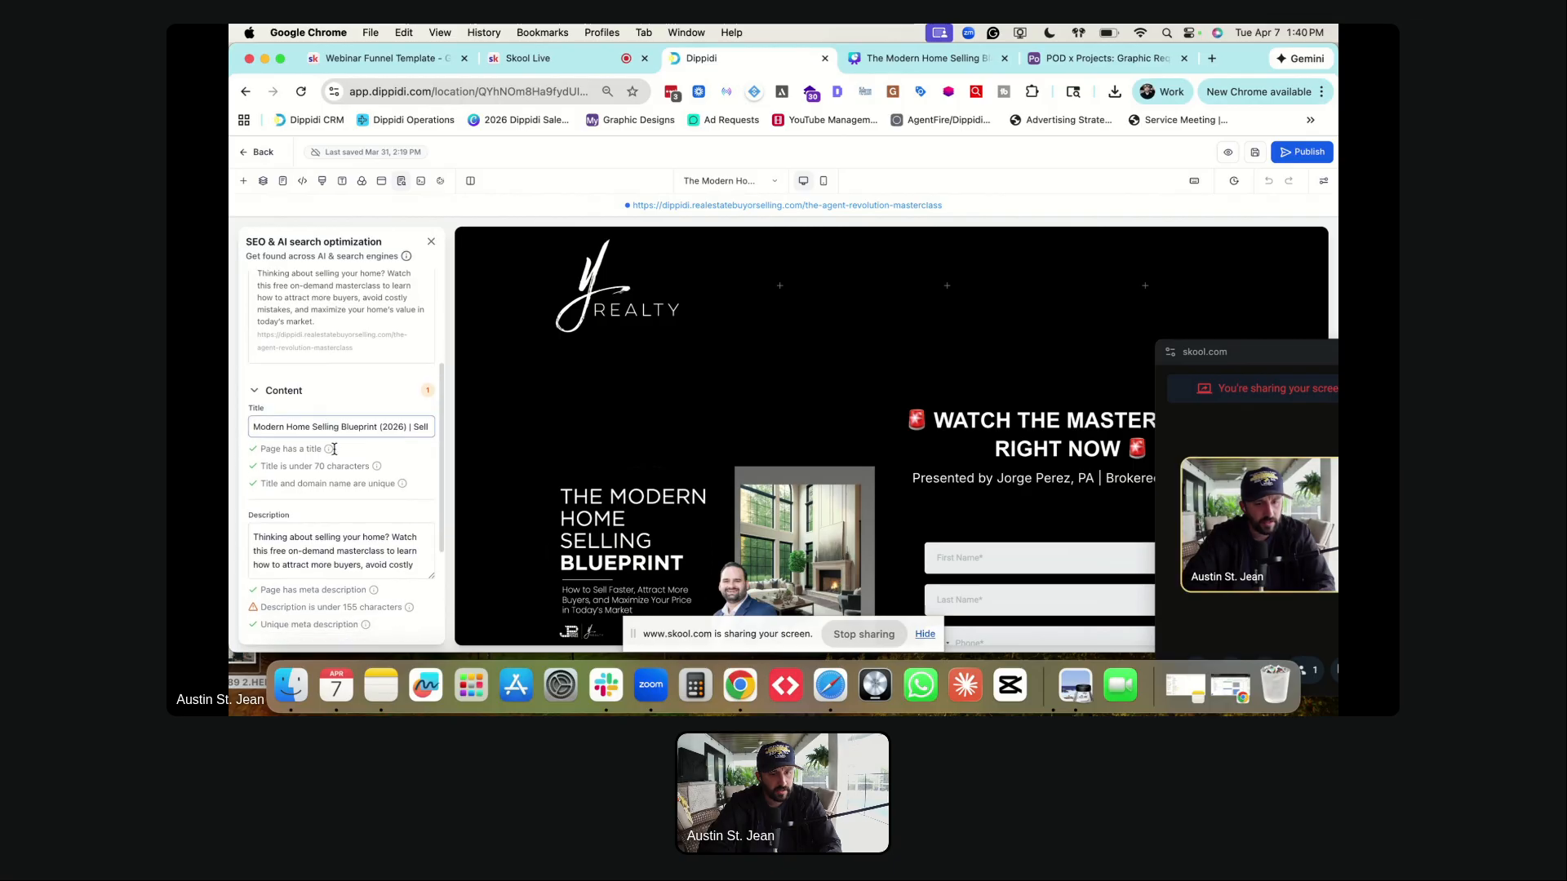
left_click(287, 483)
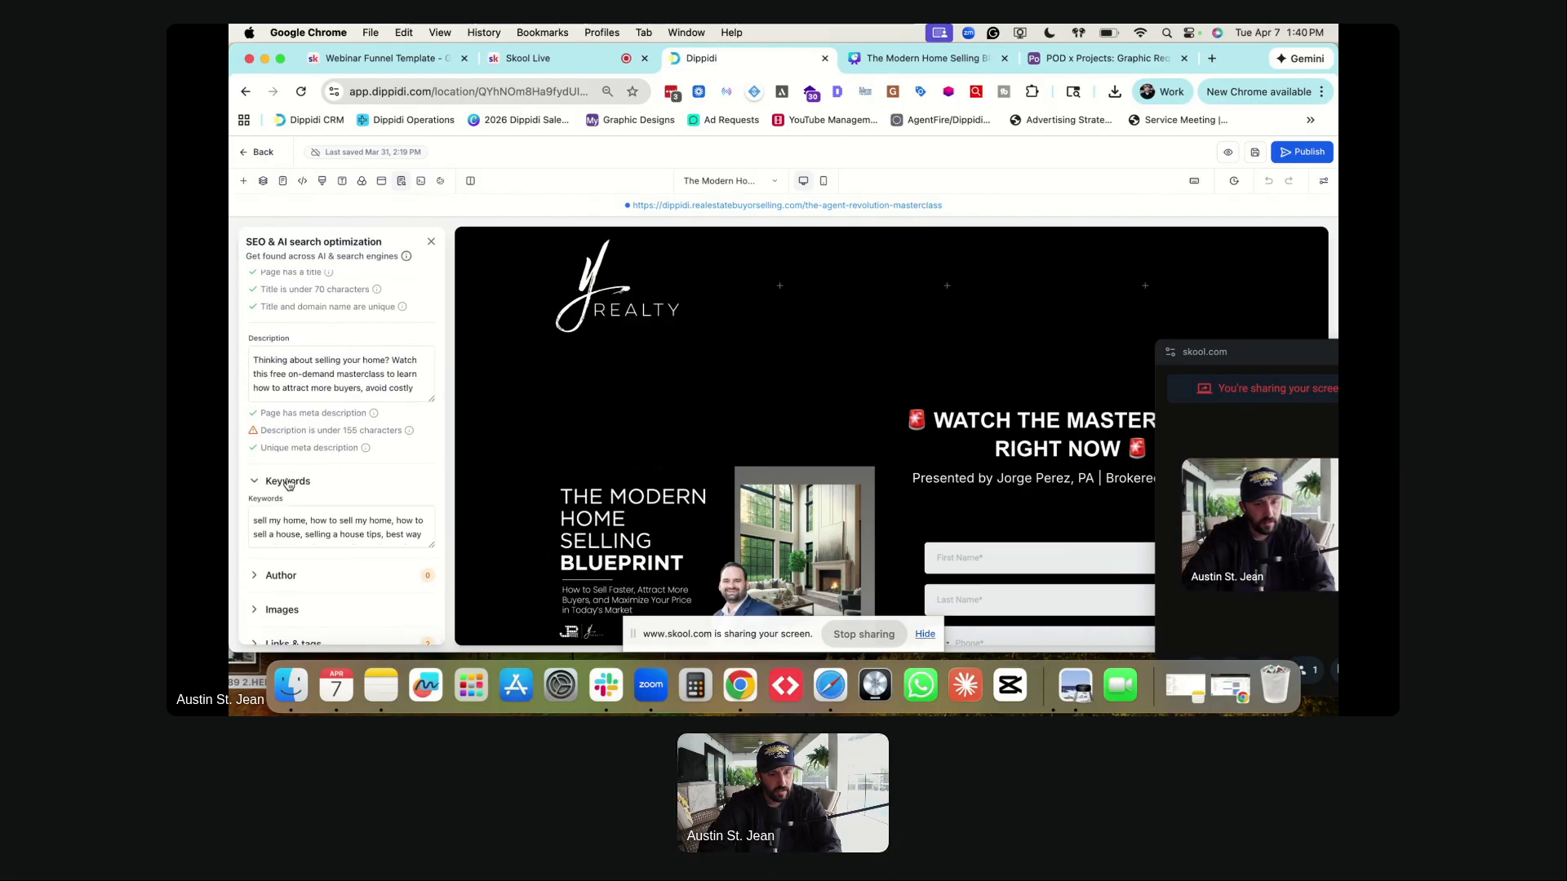
scroll(287, 485, "down", 1)
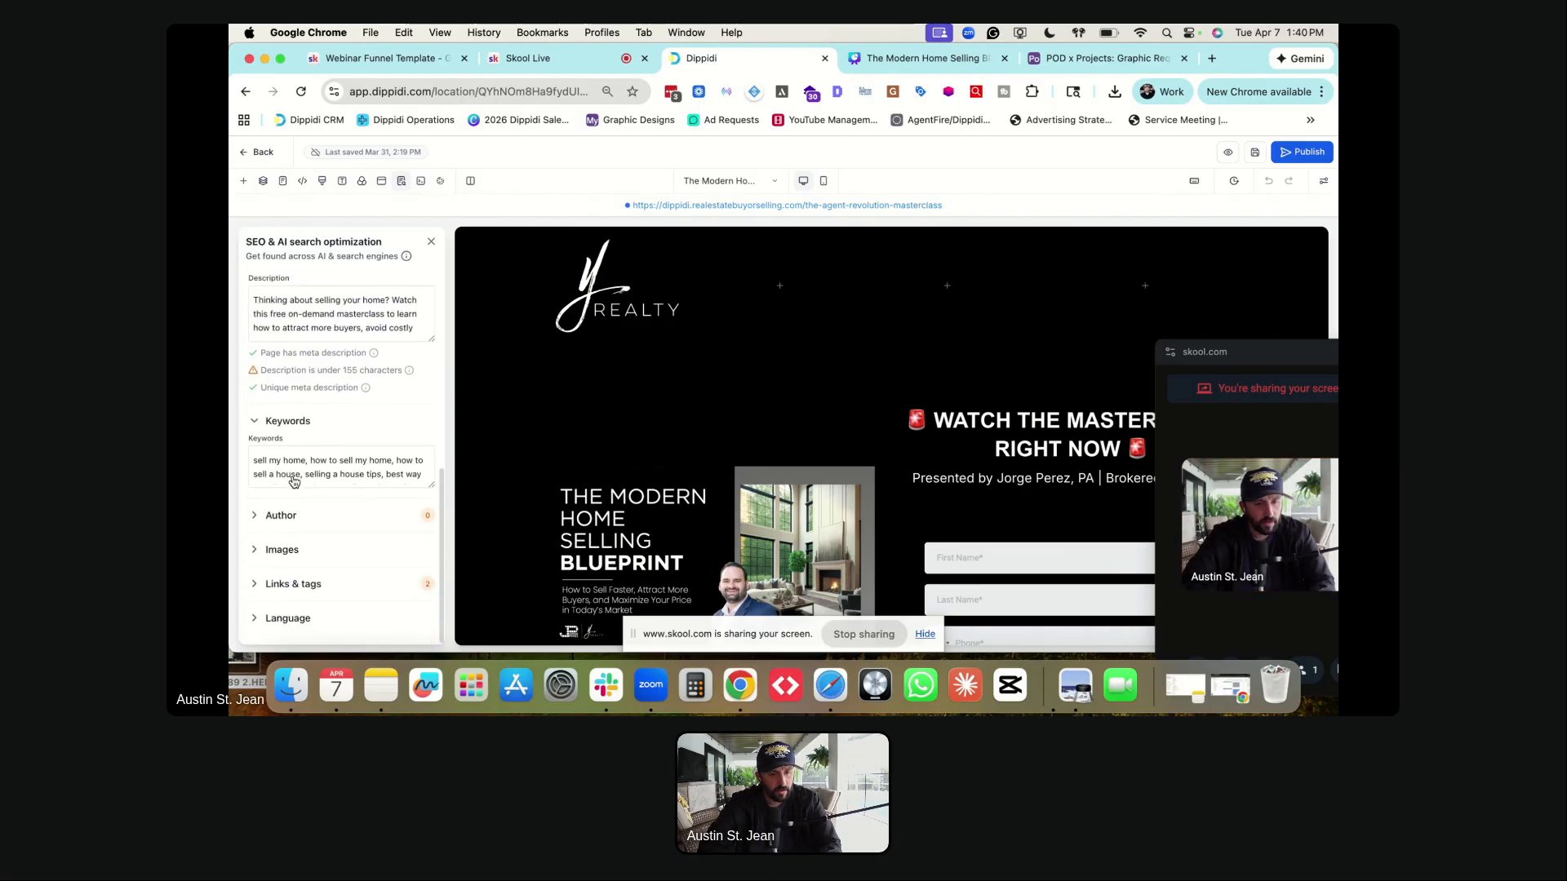
left_click(286, 585)
scroll(301, 537, "down", 2)
scroll(310, 496, "up", 8)
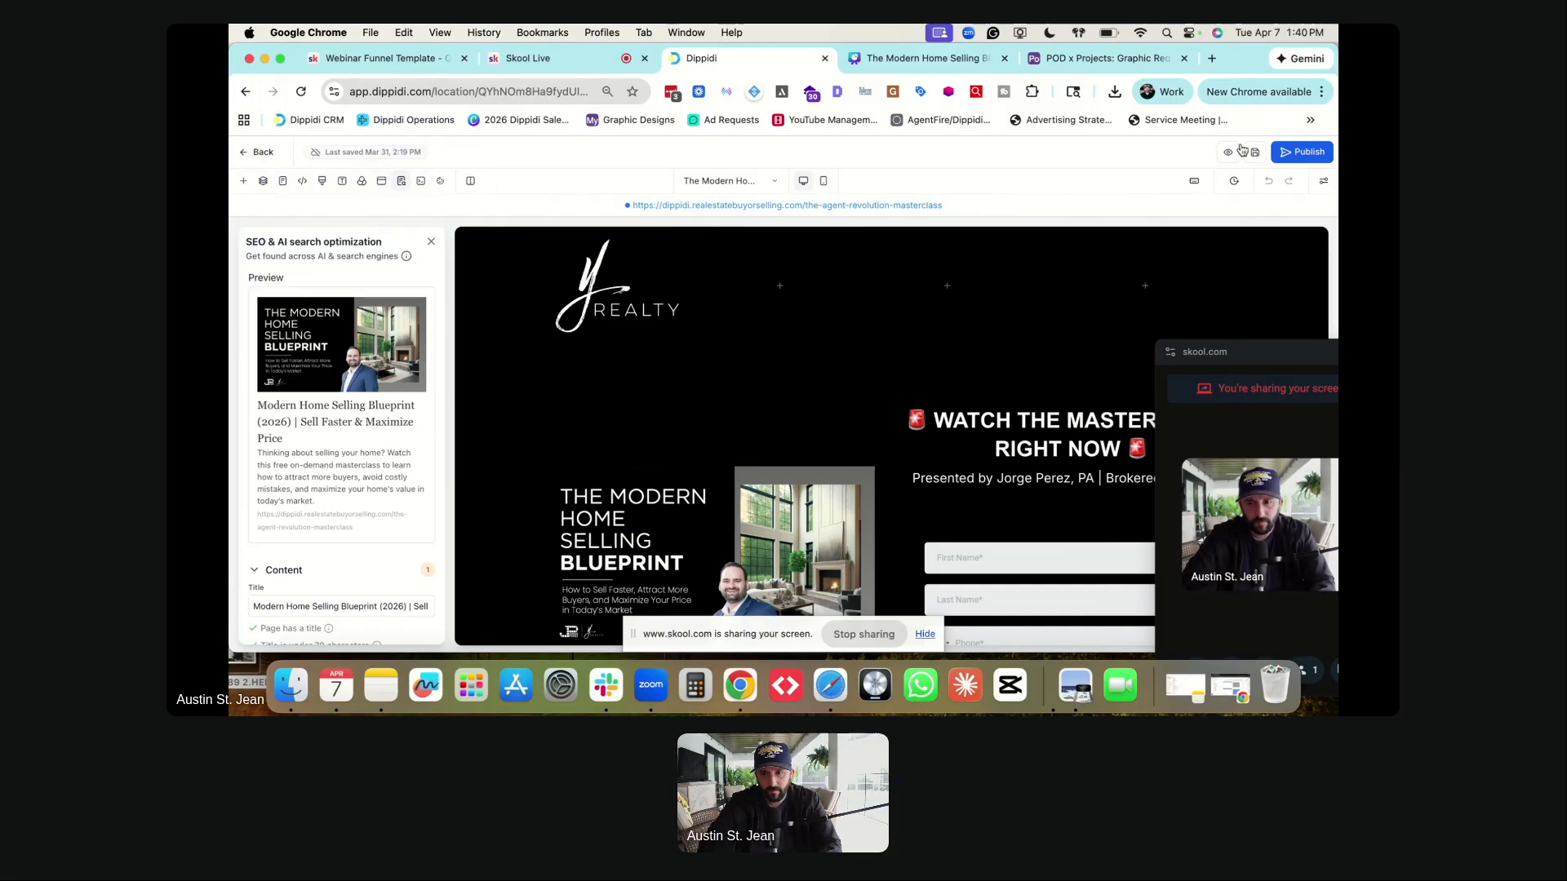
left_click(1304, 155)
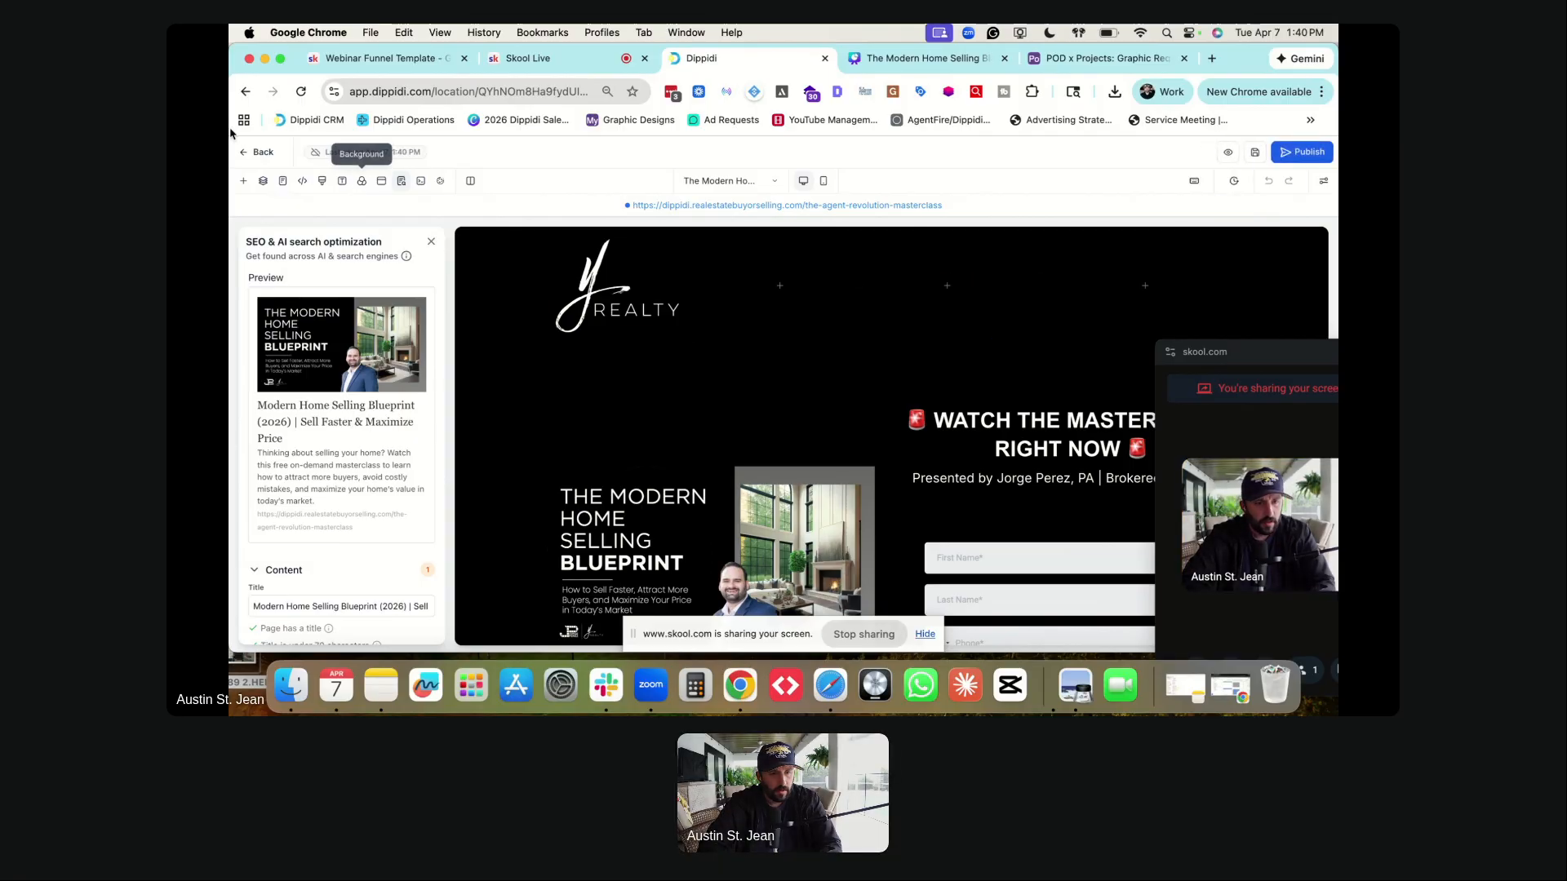
left_click(256, 155)
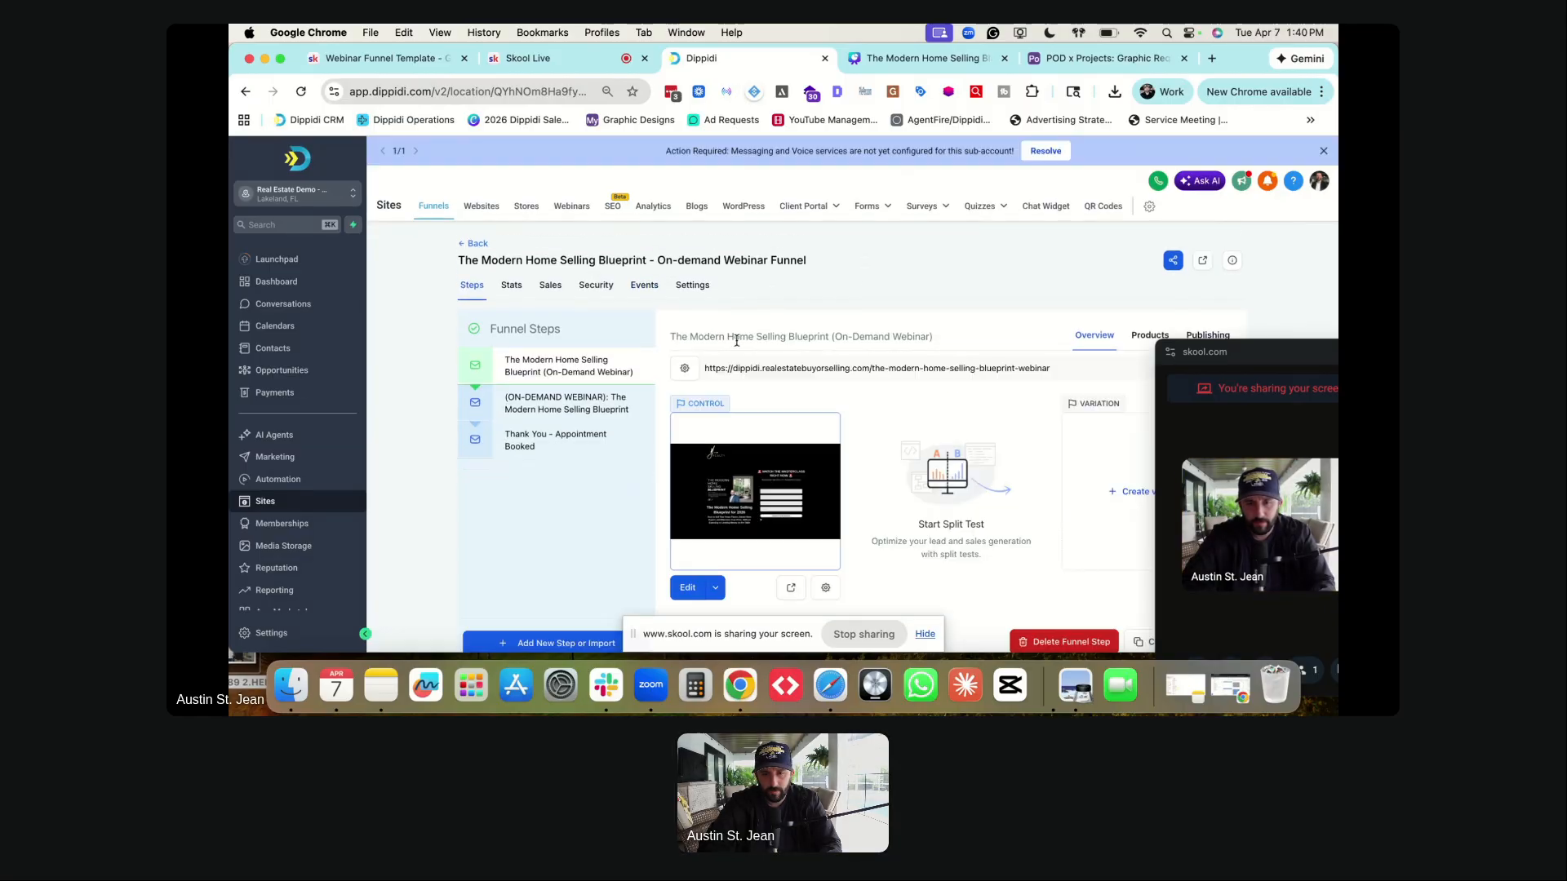
- Replace the opt-in page path /the-agent-revolution-masterclass with /modern-home-selling-blueprint and save
left_click_drag(1257, 359, 292, 425)
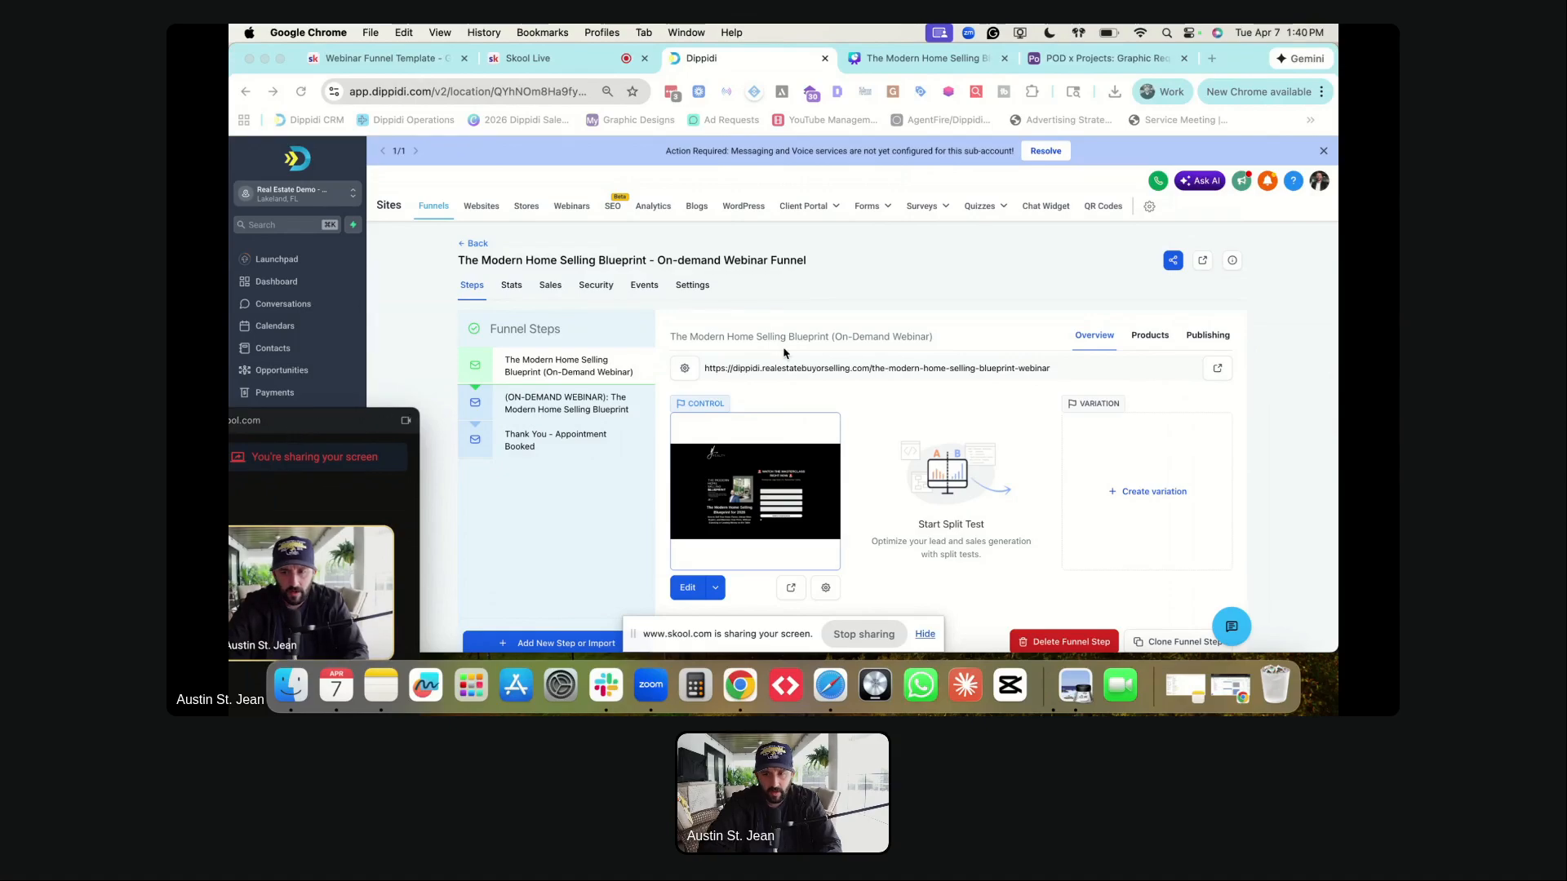
scroll(810, 551, "down", 1)
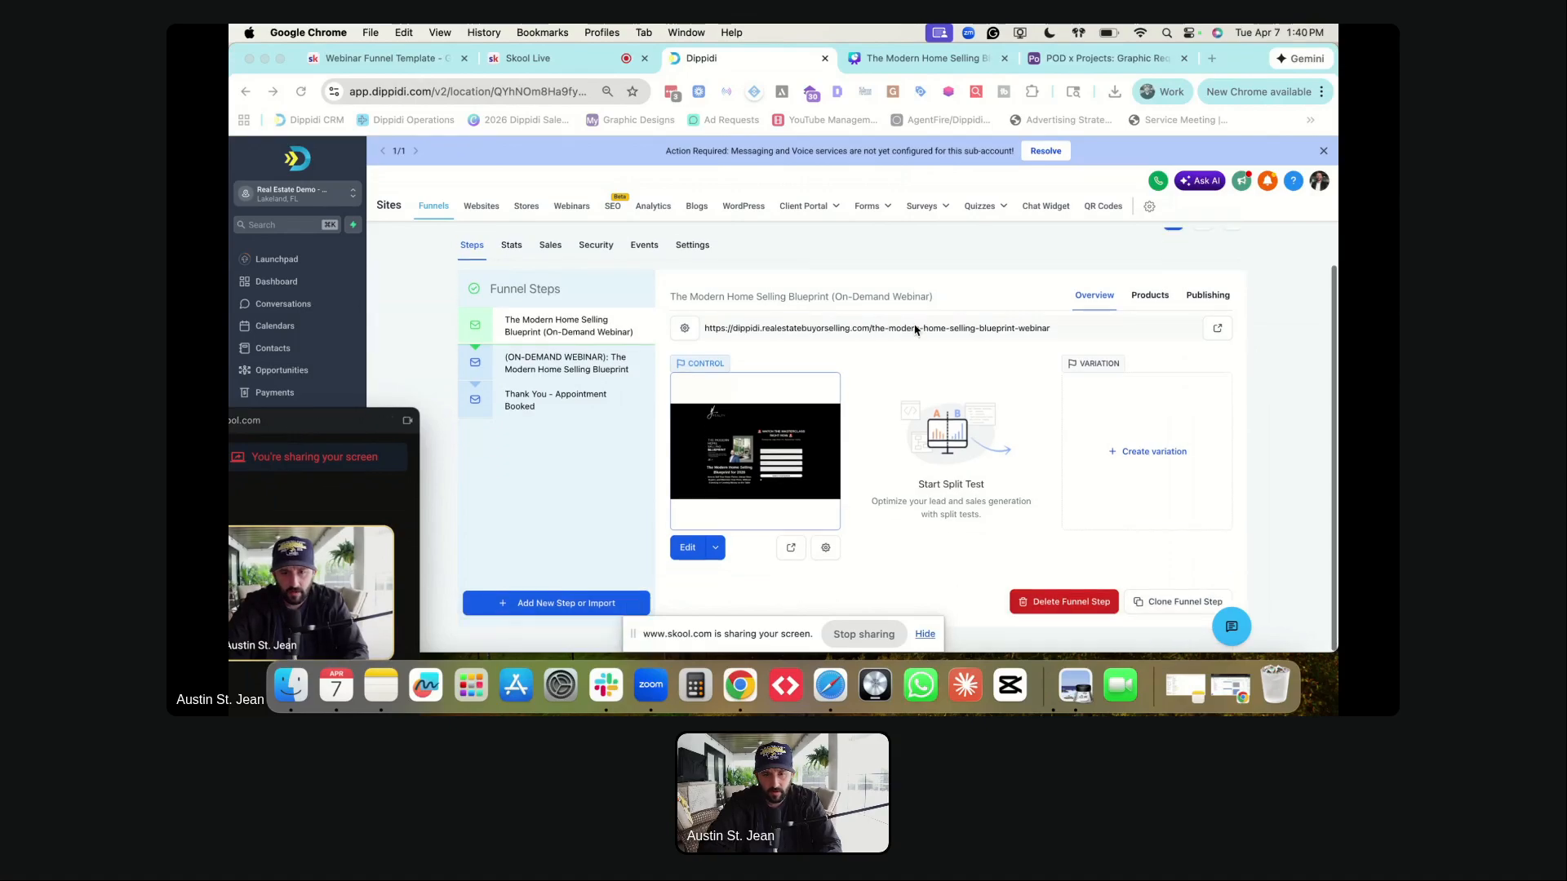
left_click(826, 549)
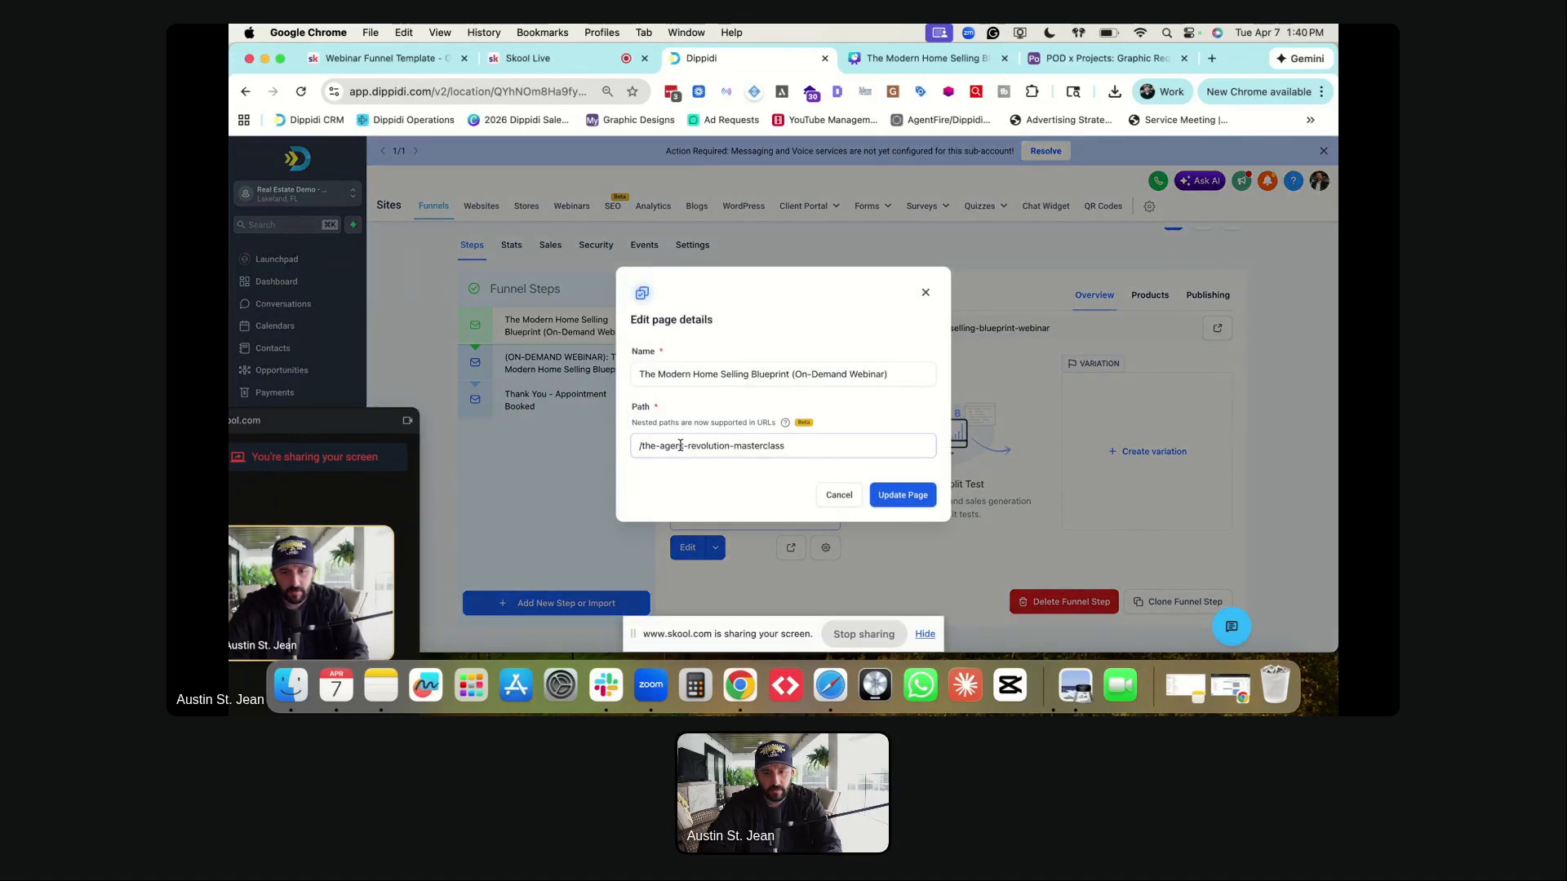
triple_click(680, 445)
type("/")
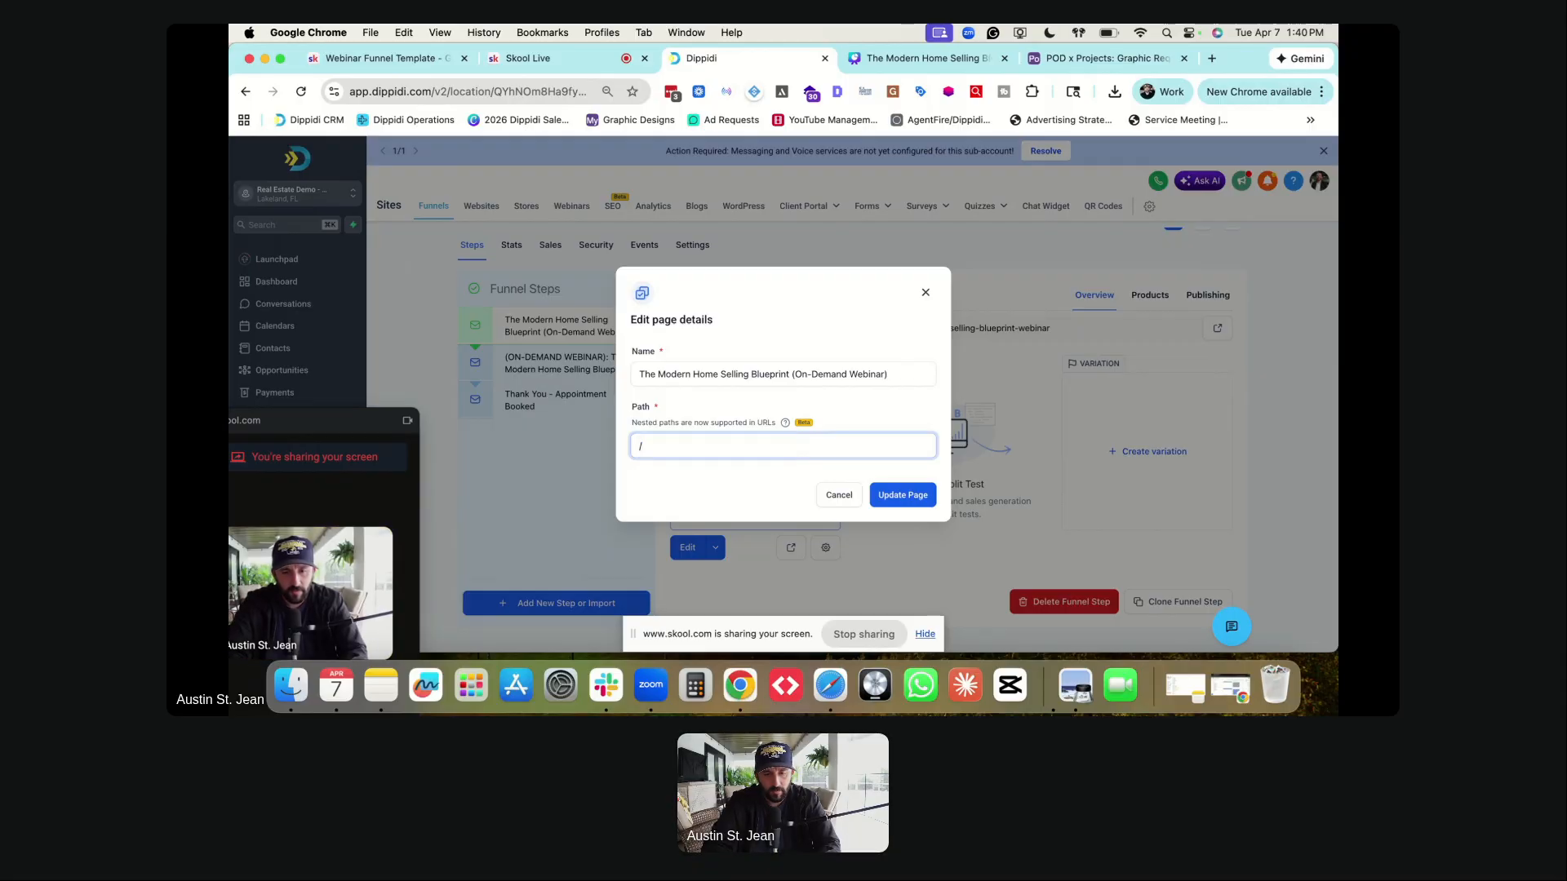
type("modern-home-sellin")
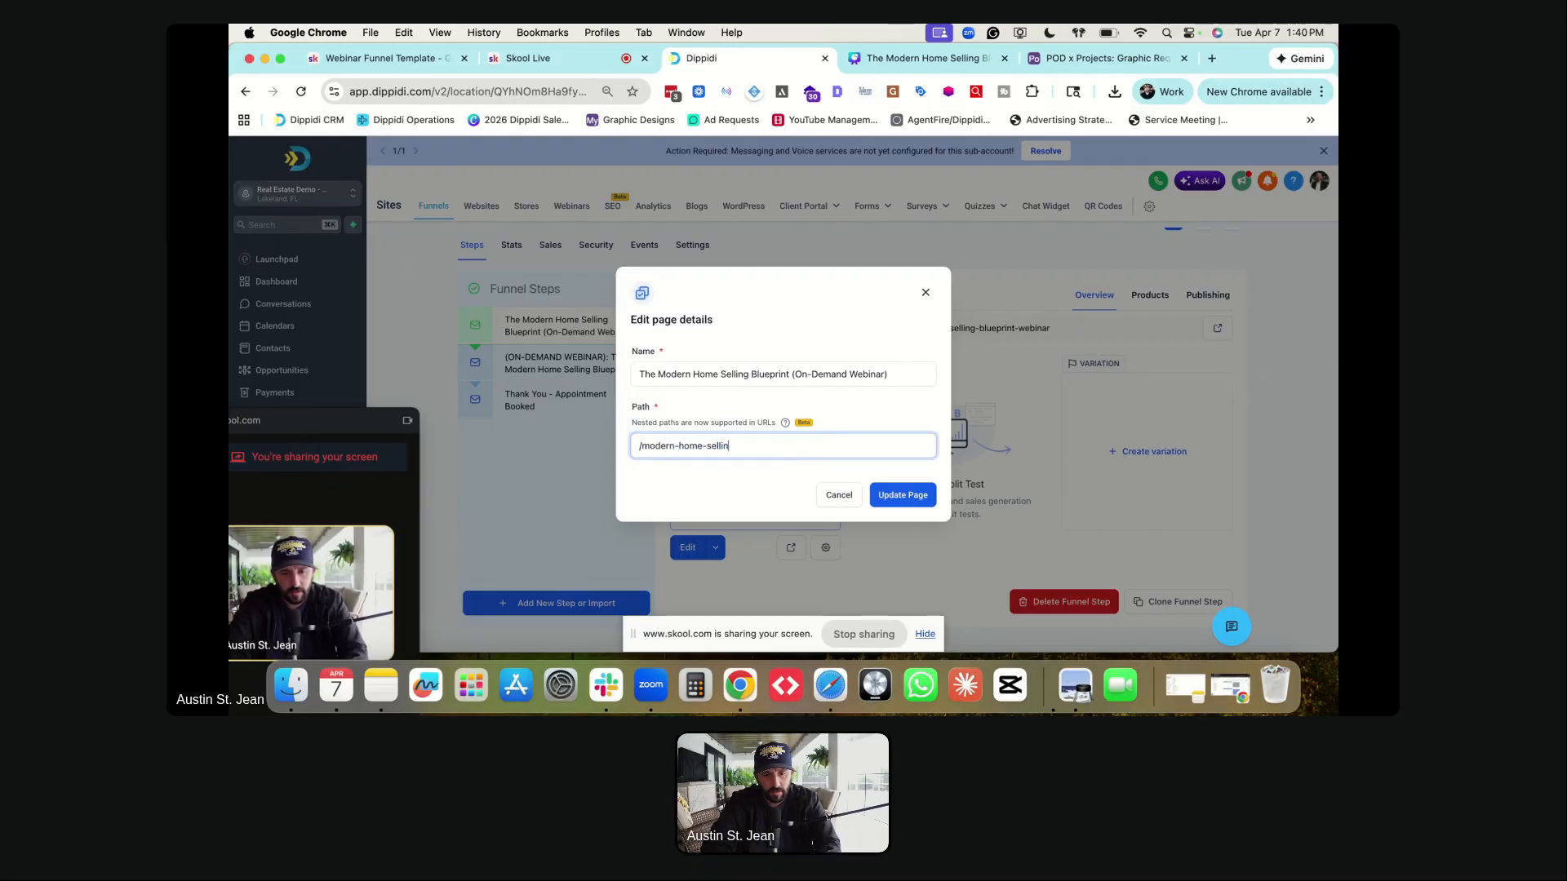
type("g-blueprint")
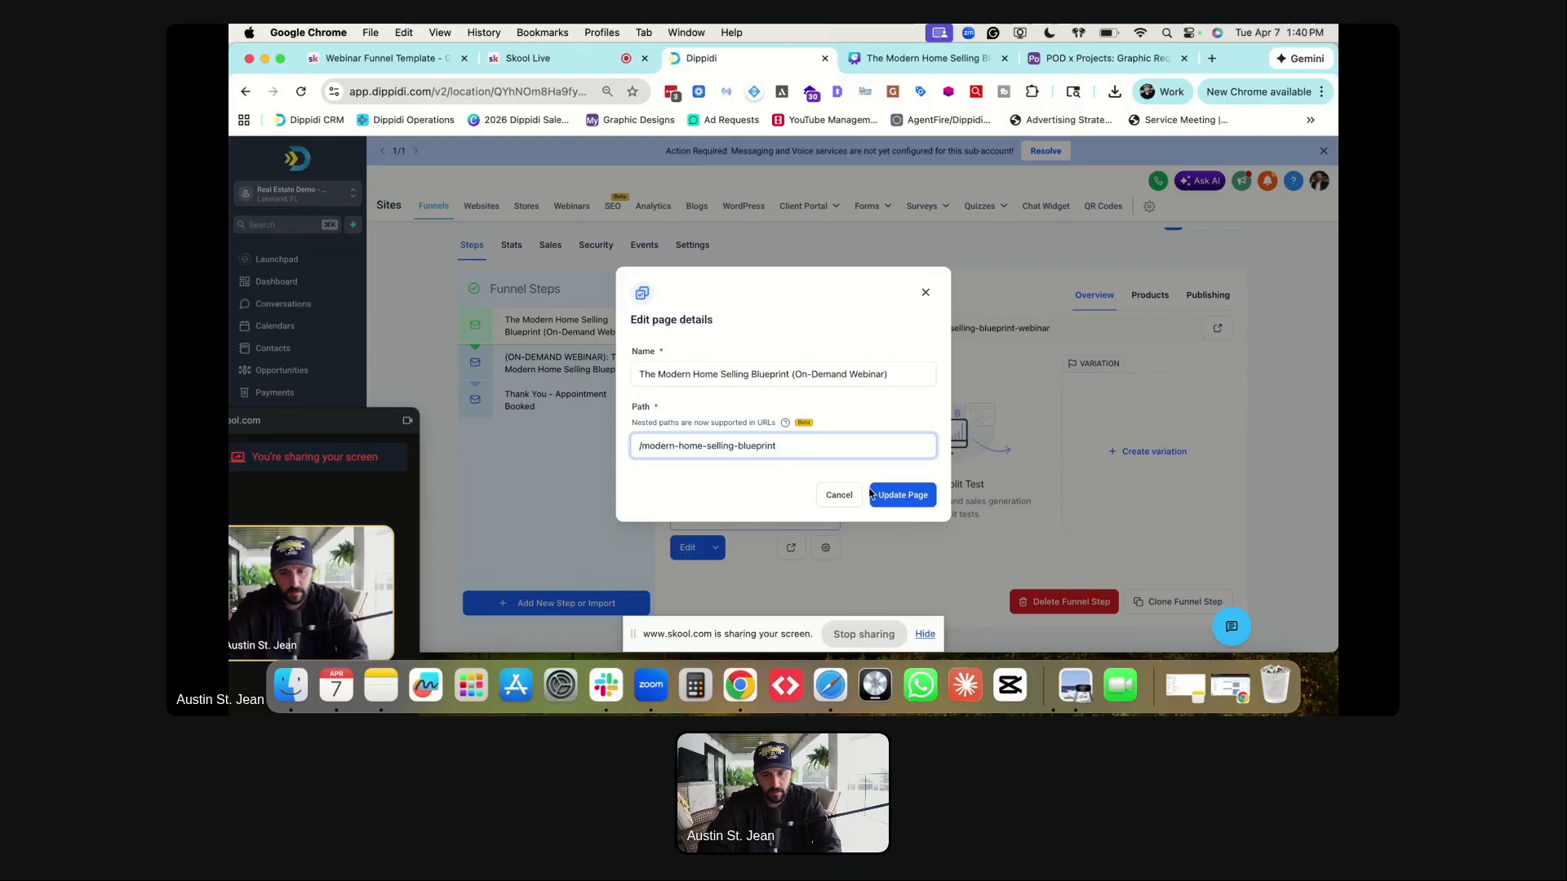
left_click(919, 496)
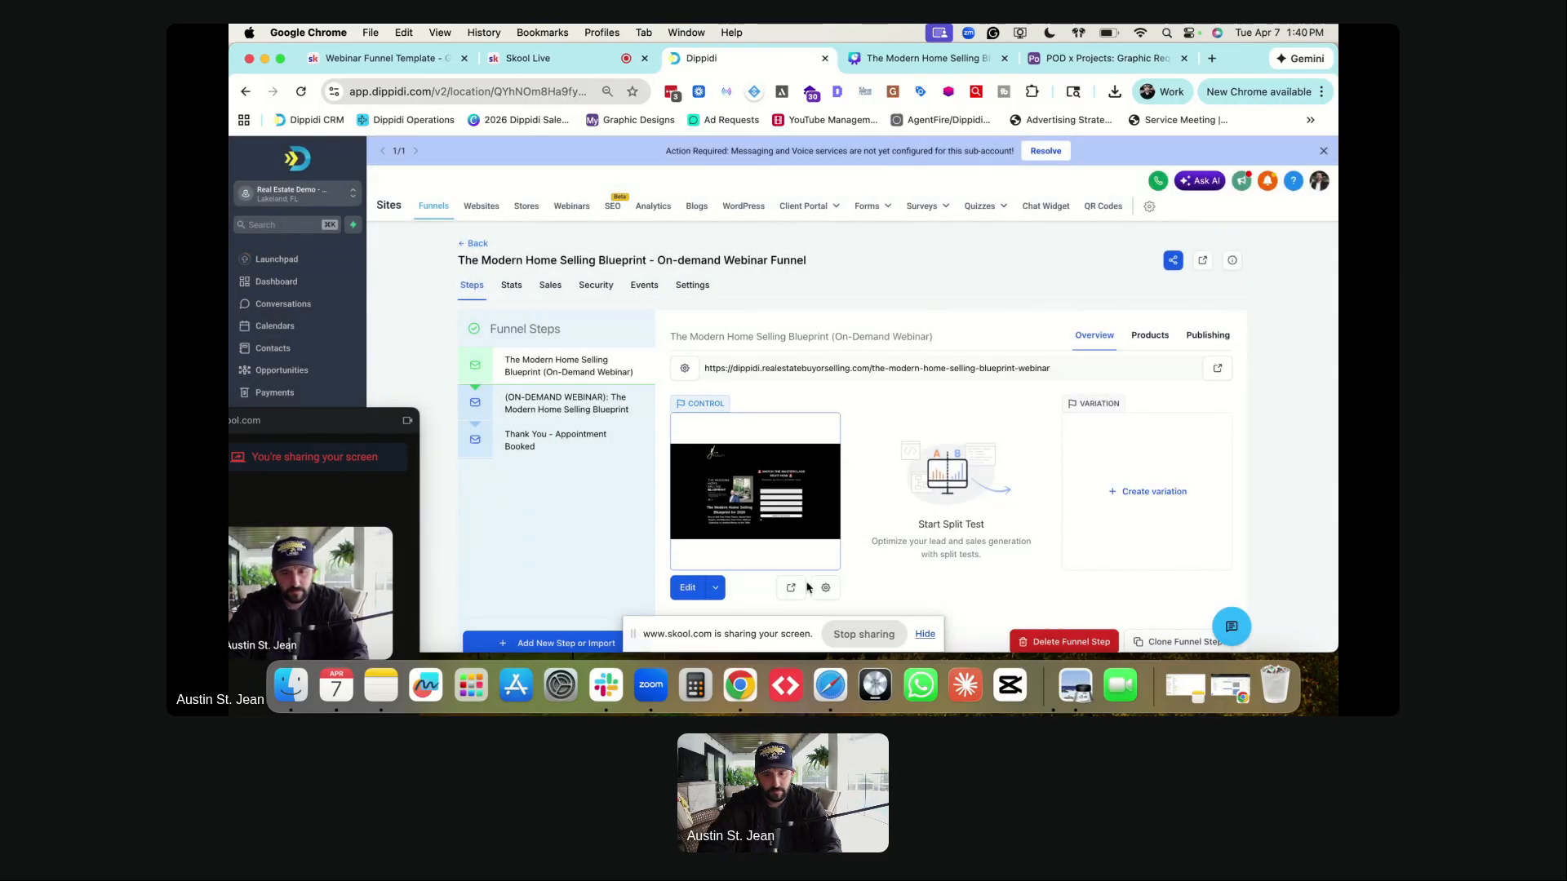
- After checking the opt-in step's path, set the on-demand webinar step's path to /modern-home-selling-blueprint-success and save
left_click(826, 588)
triple_click(705, 445)
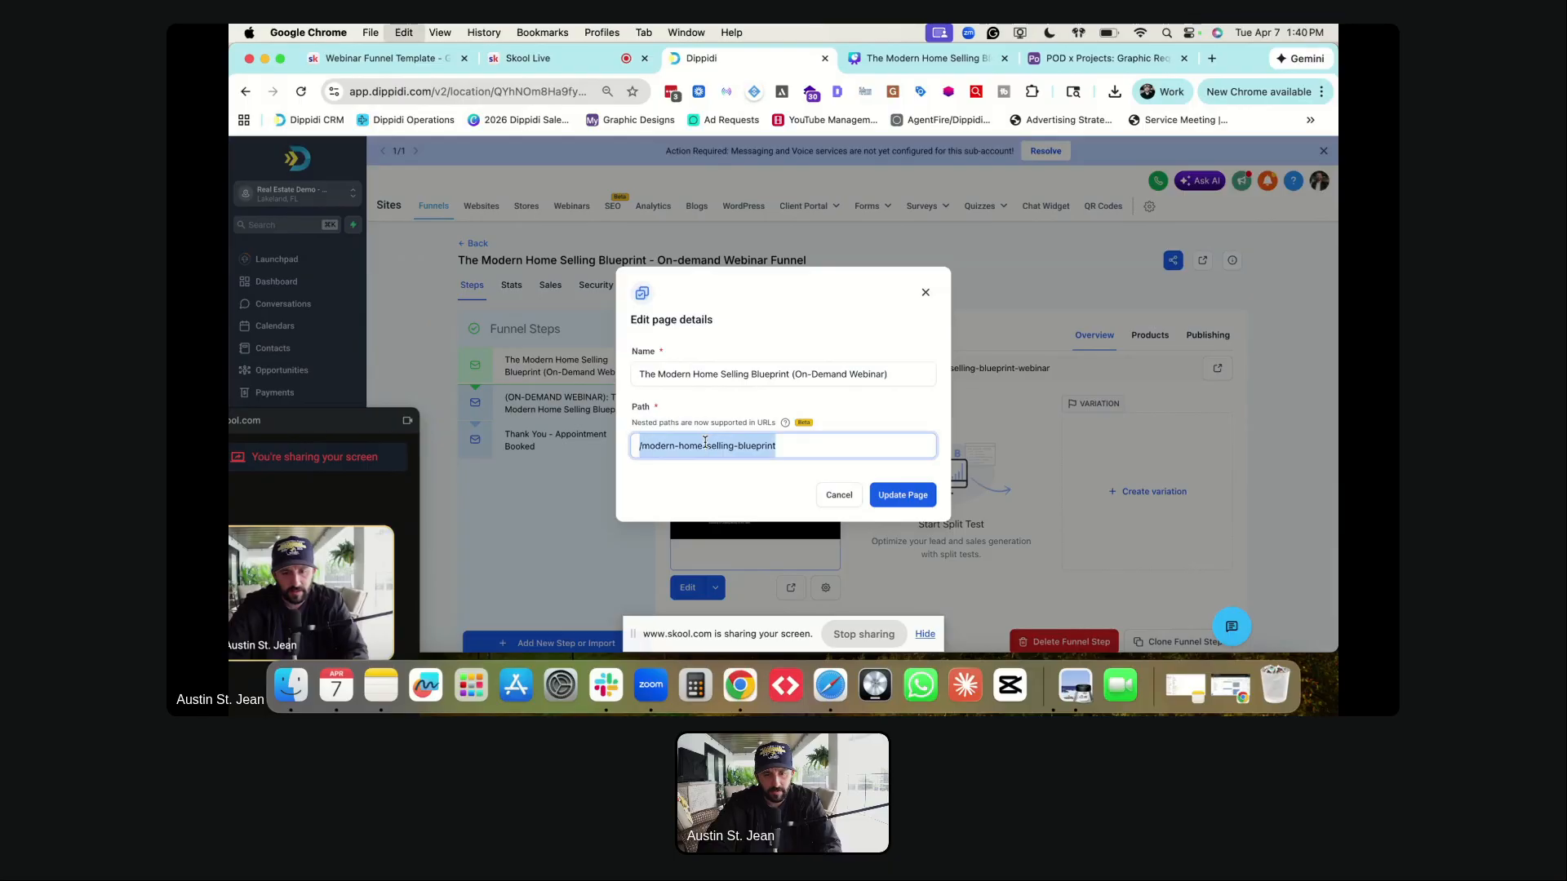
key("Escape")
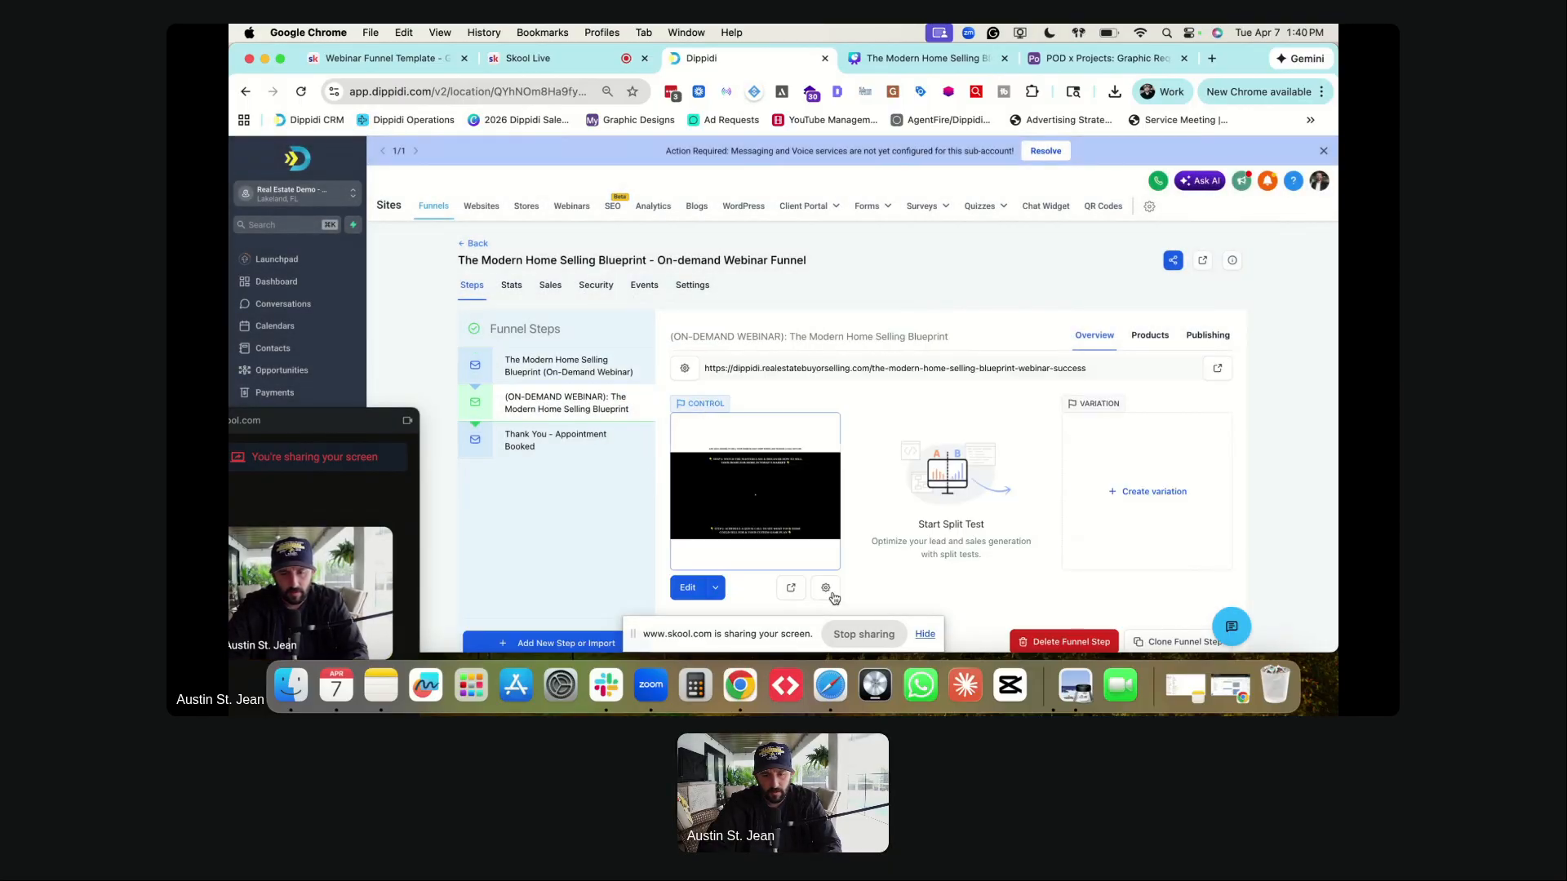
left_click(833, 596)
triple_click(717, 441)
key("Right")
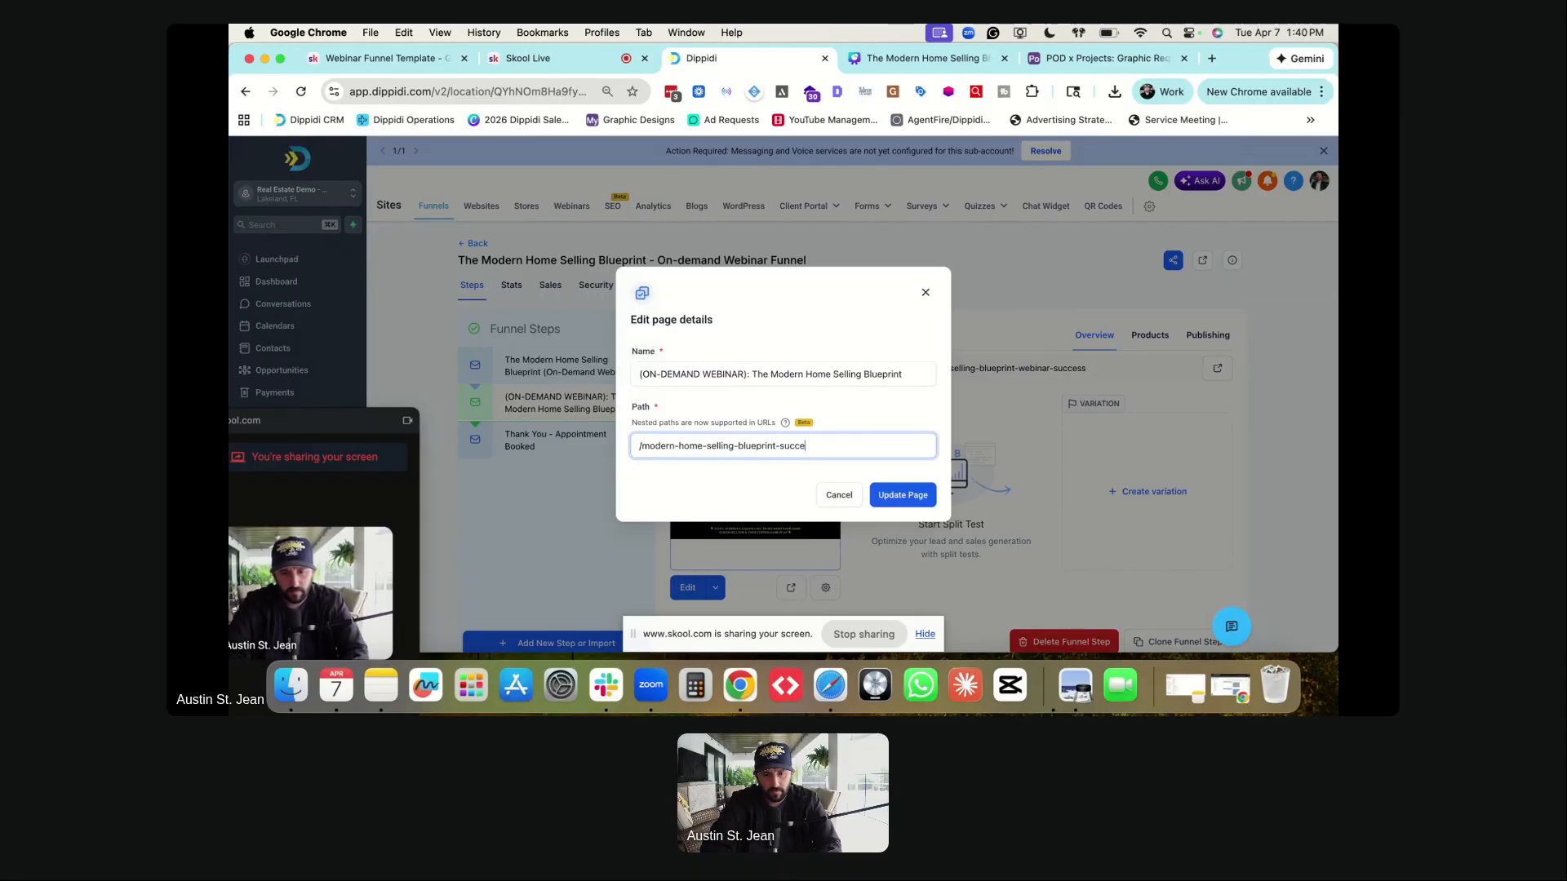
left_click(901, 492)
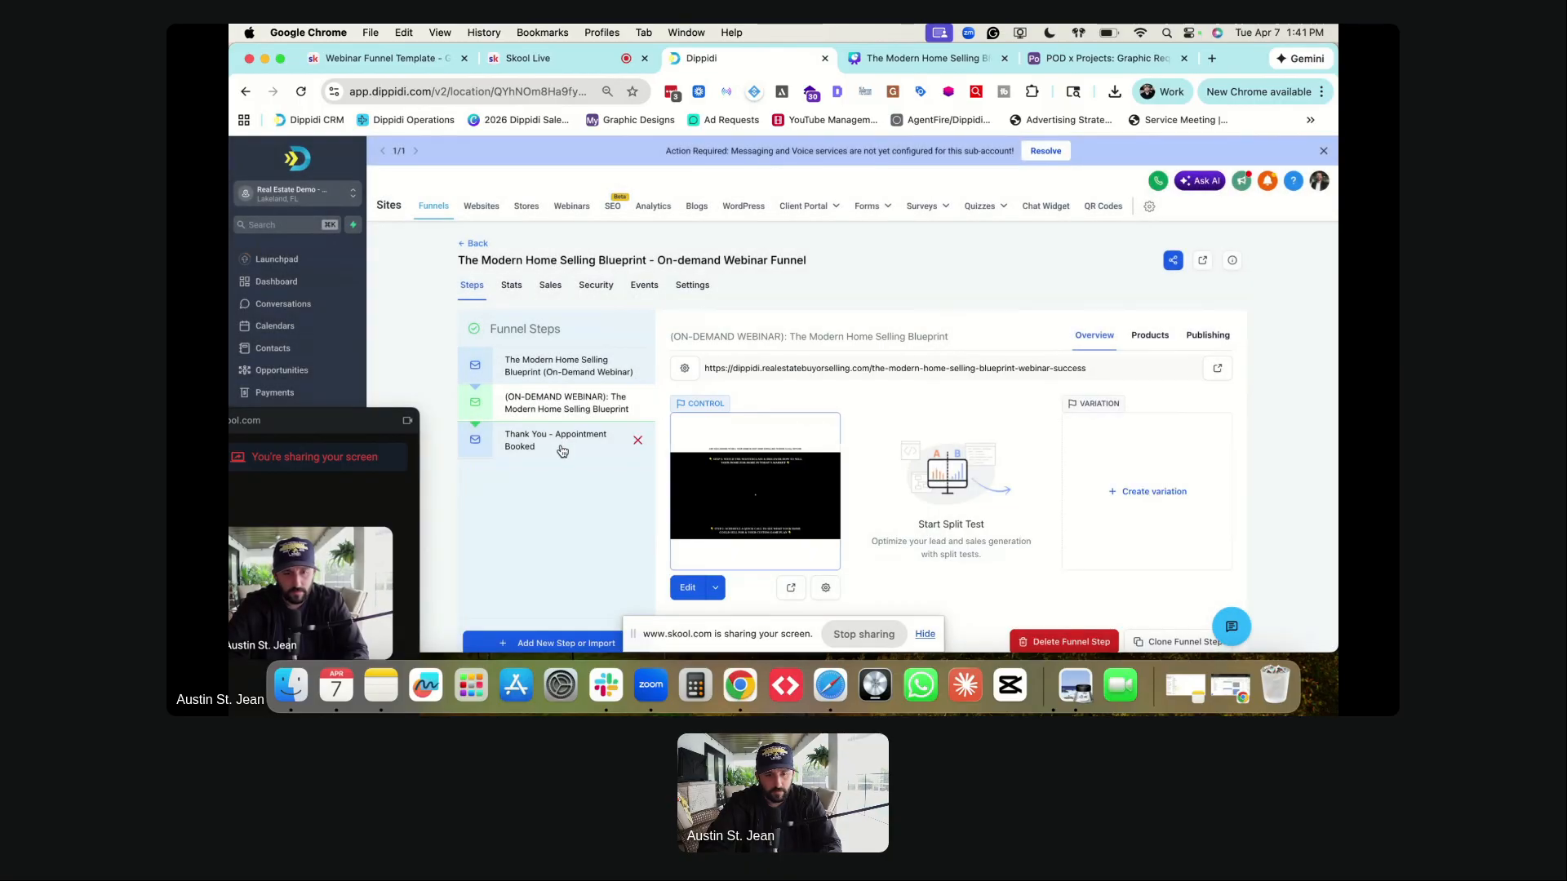
- Replace the thank-you step's auto-generated path with /thank-you-webinar-success
left_click(544, 443)
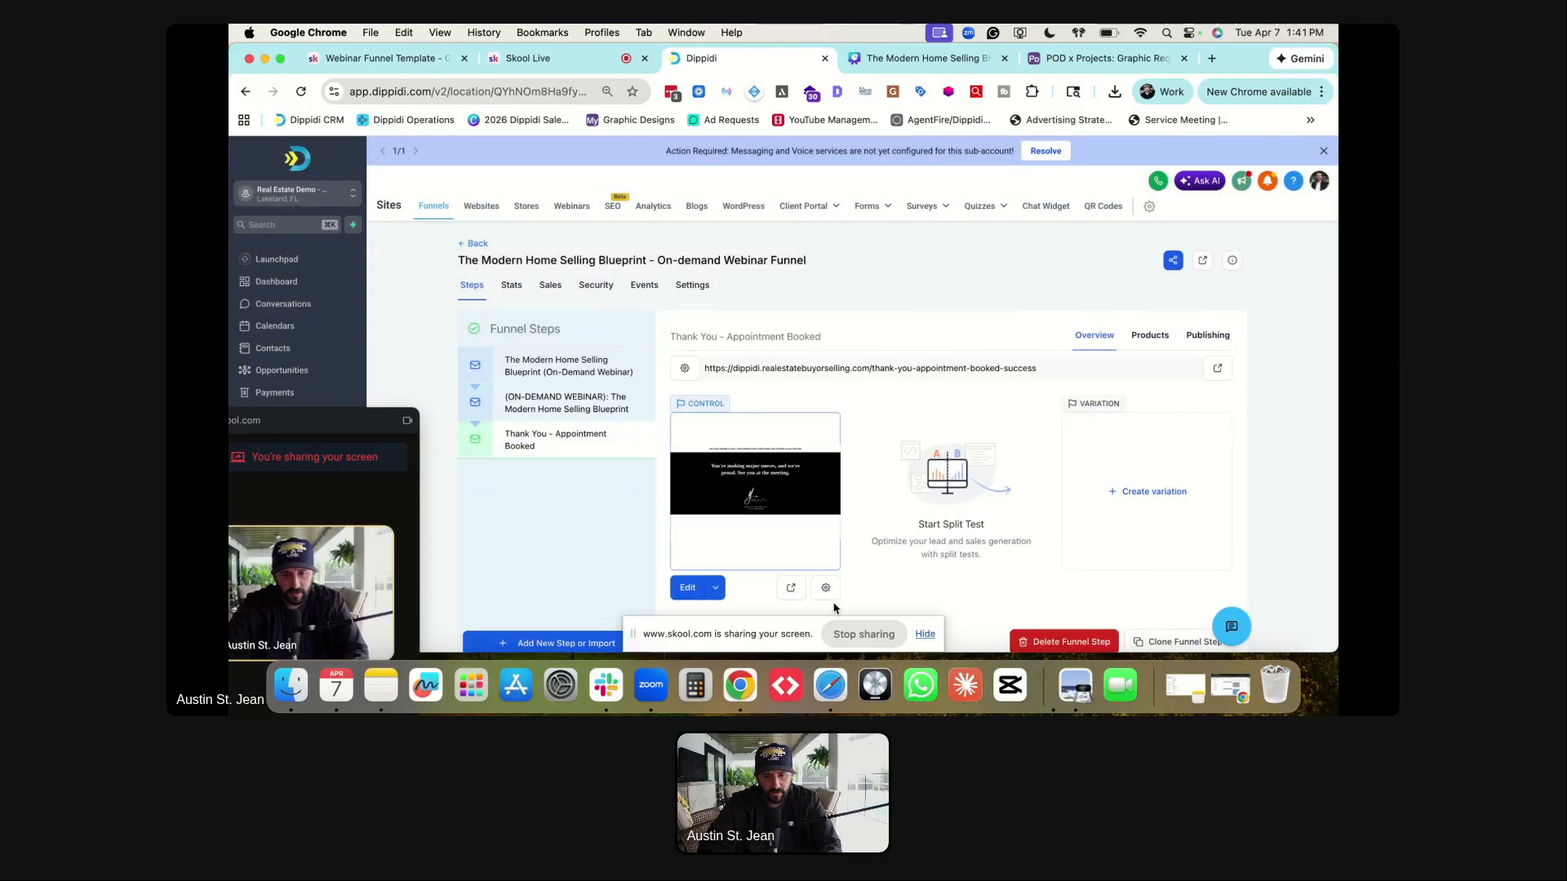
left_click(826, 588)
triple_click(722, 450)
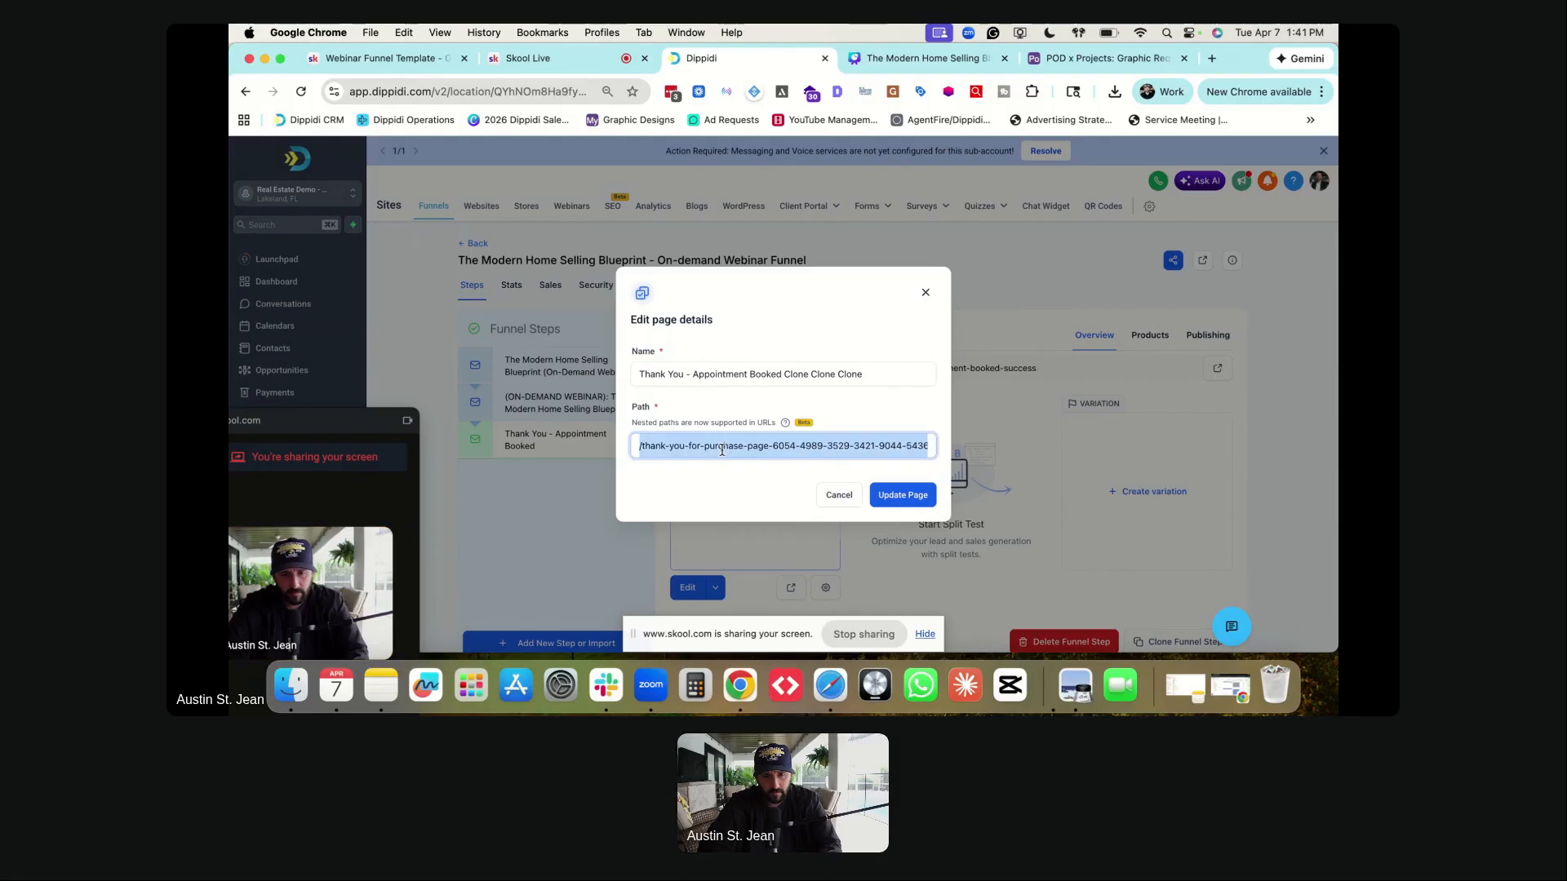
type("tha")
key("BackSpace")
key("BackSpace")
key("BackSpace")
type("/thank-you-webinar")
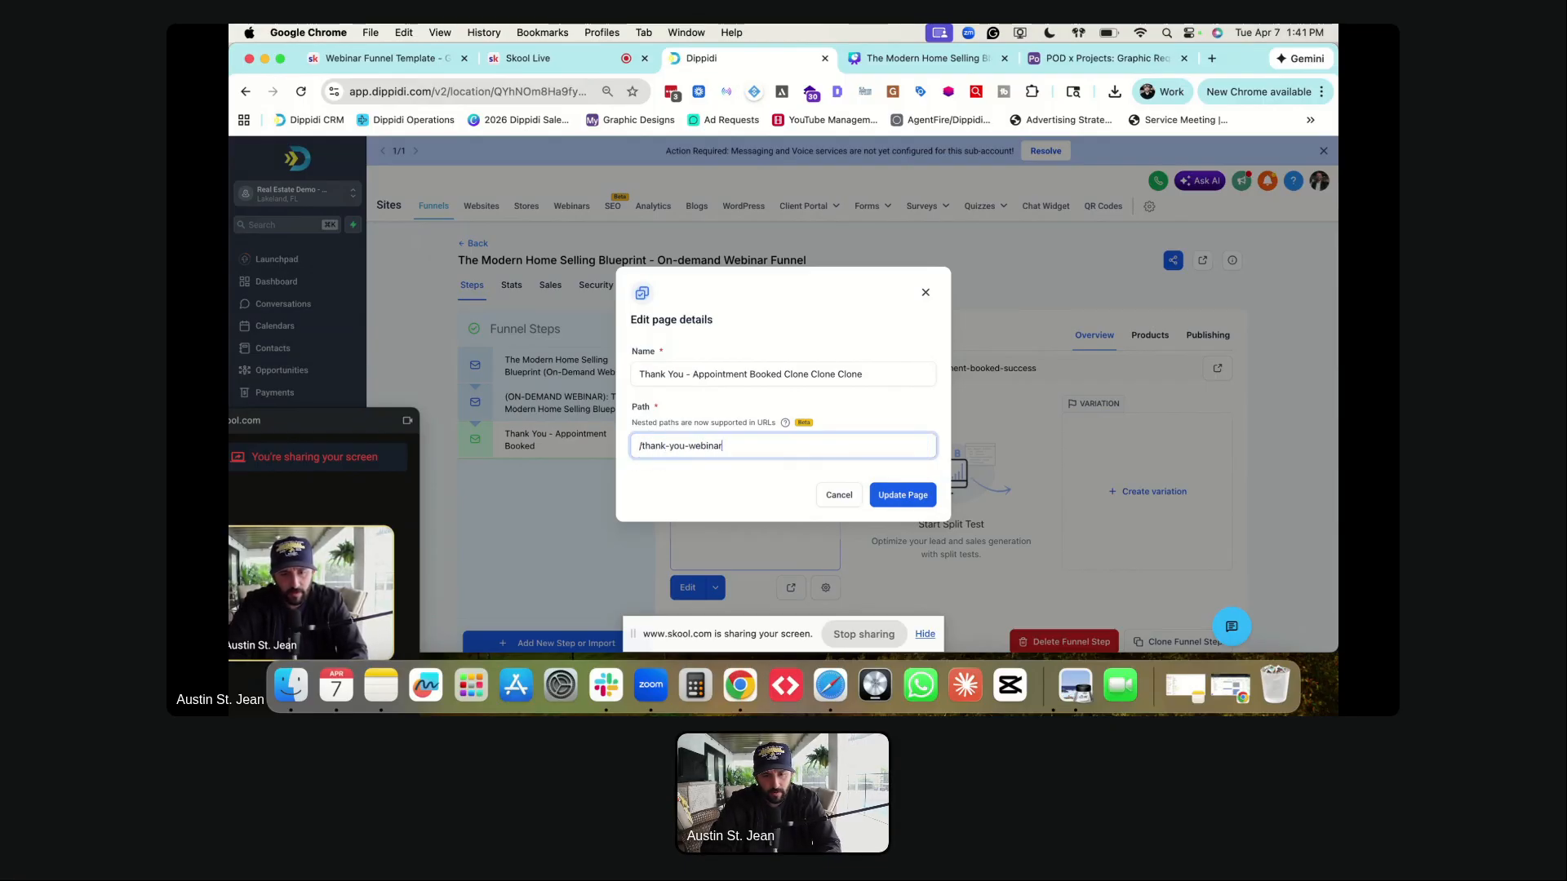
type("-success")
- Delete the extra Clone words so the name reads 'Thank You - Appointment Booked', then save
left_click(737, 374)
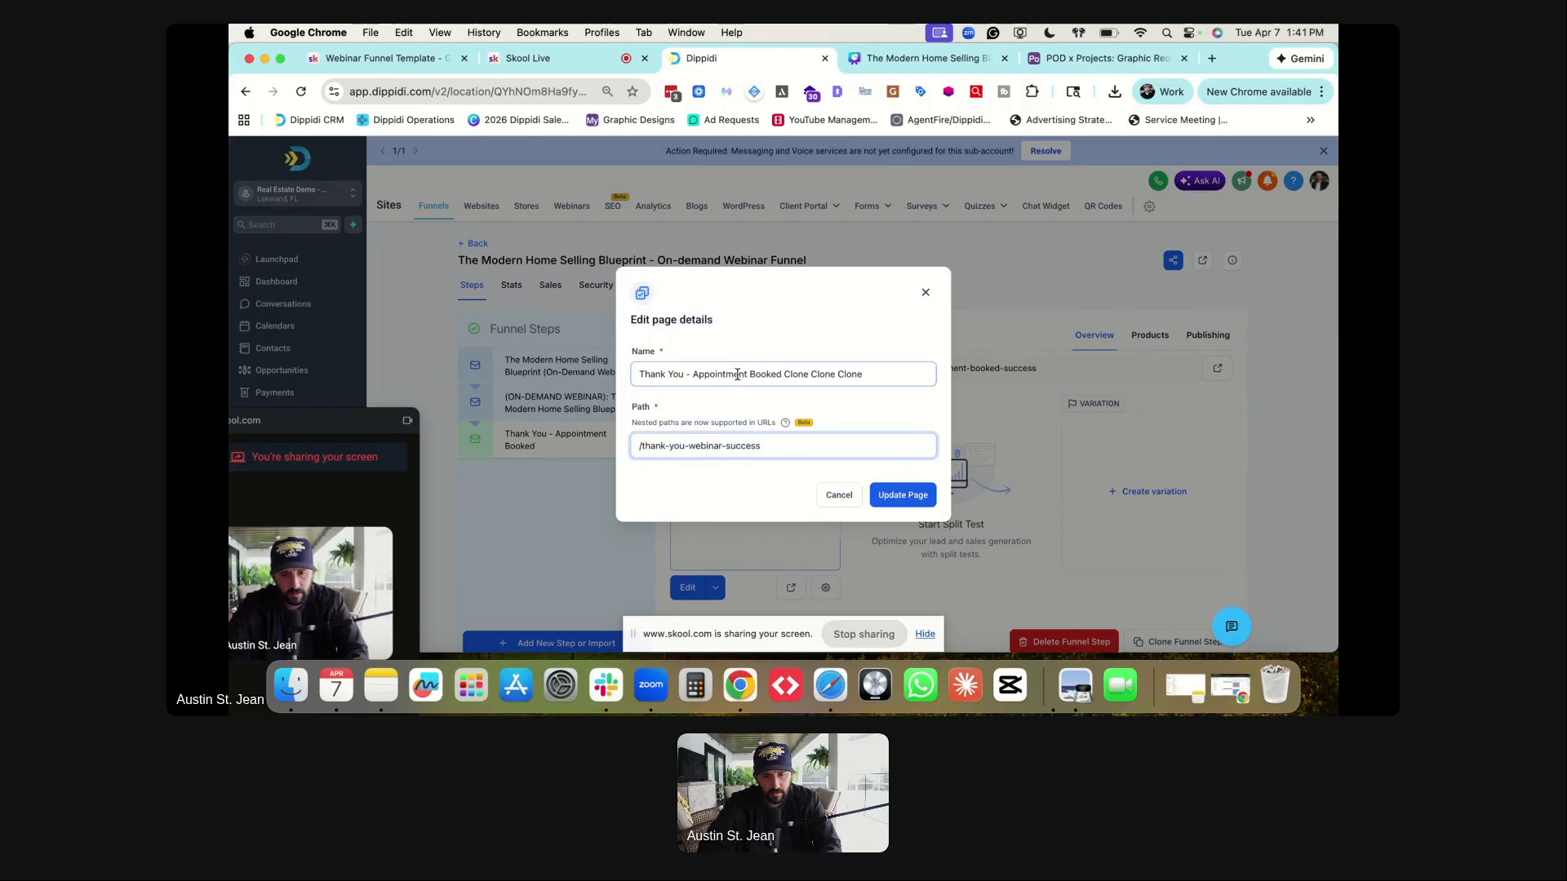
left_click_drag(782, 373, 912, 374)
key("BackSpace")
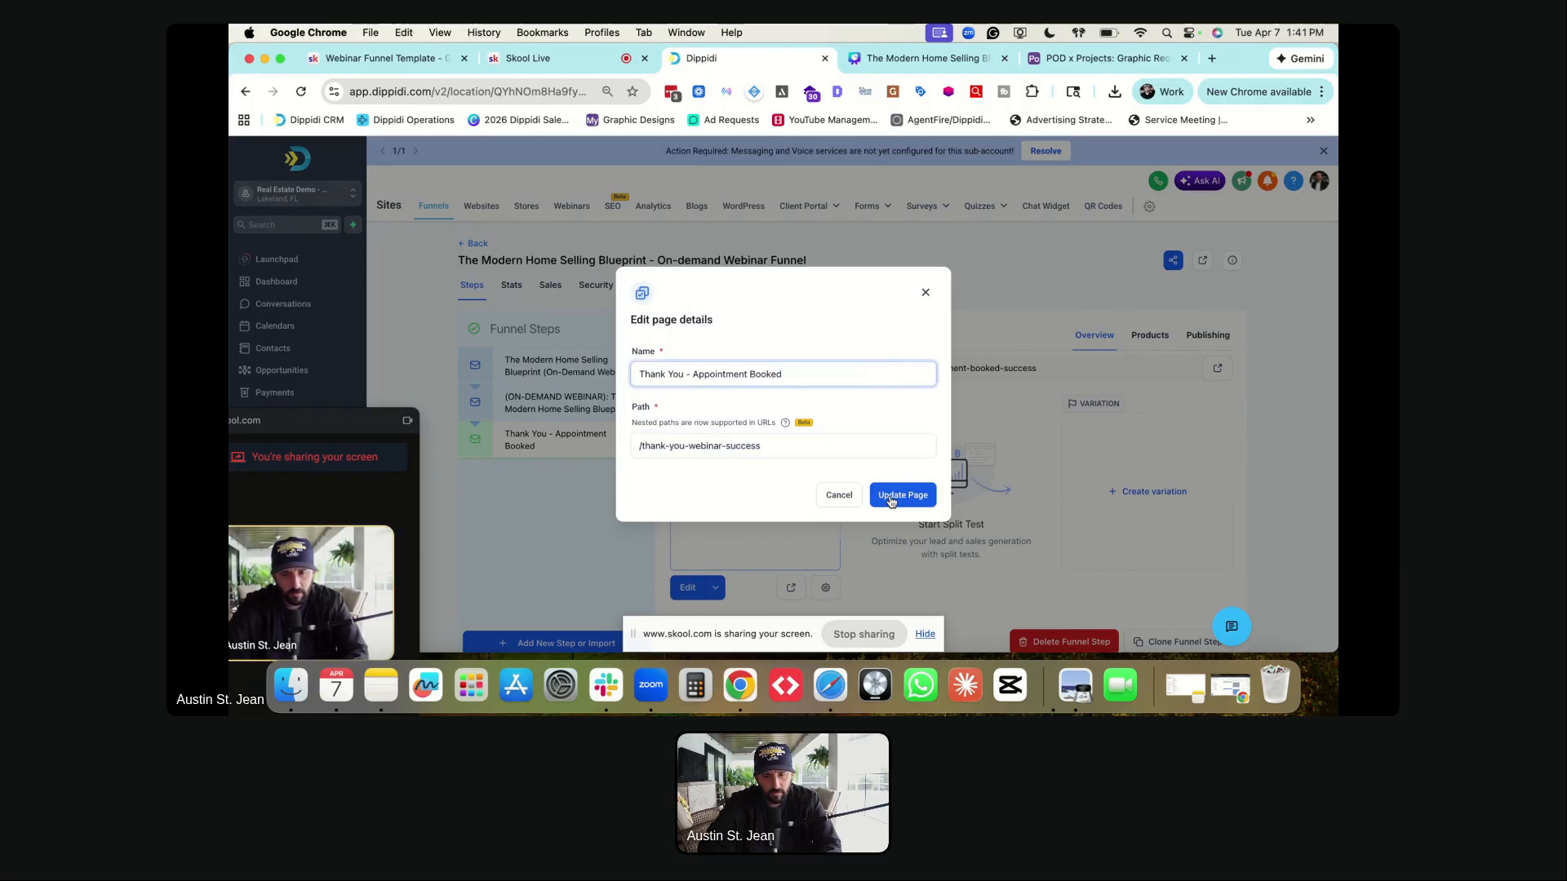
left_click(894, 498)
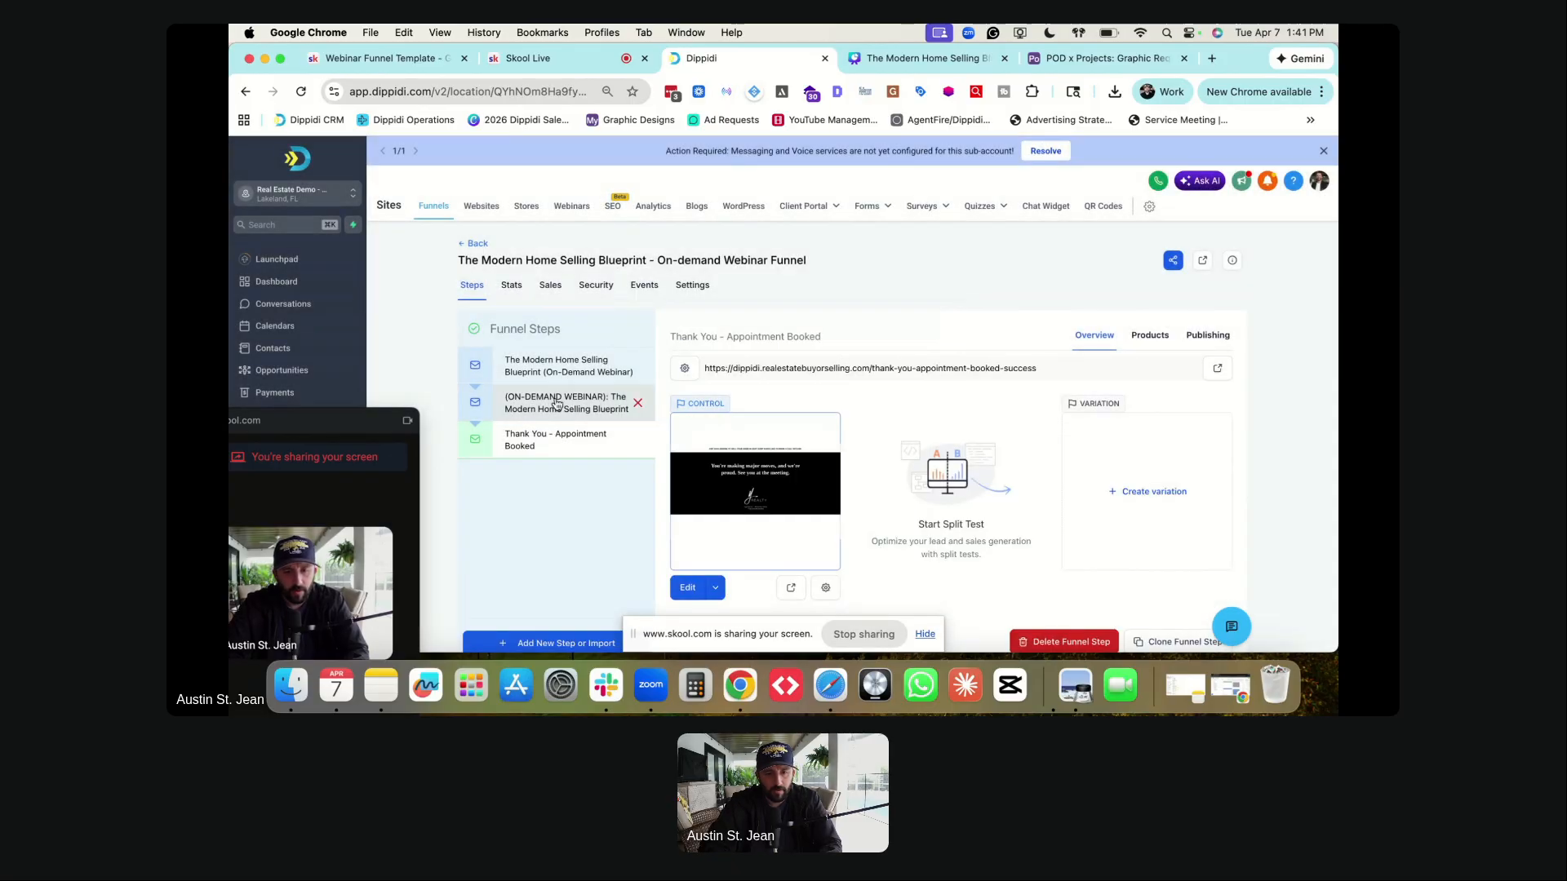
- Open the on-demand webinar page in the builder and review its headline, strategy-call row and footer logo
left_click(559, 403)
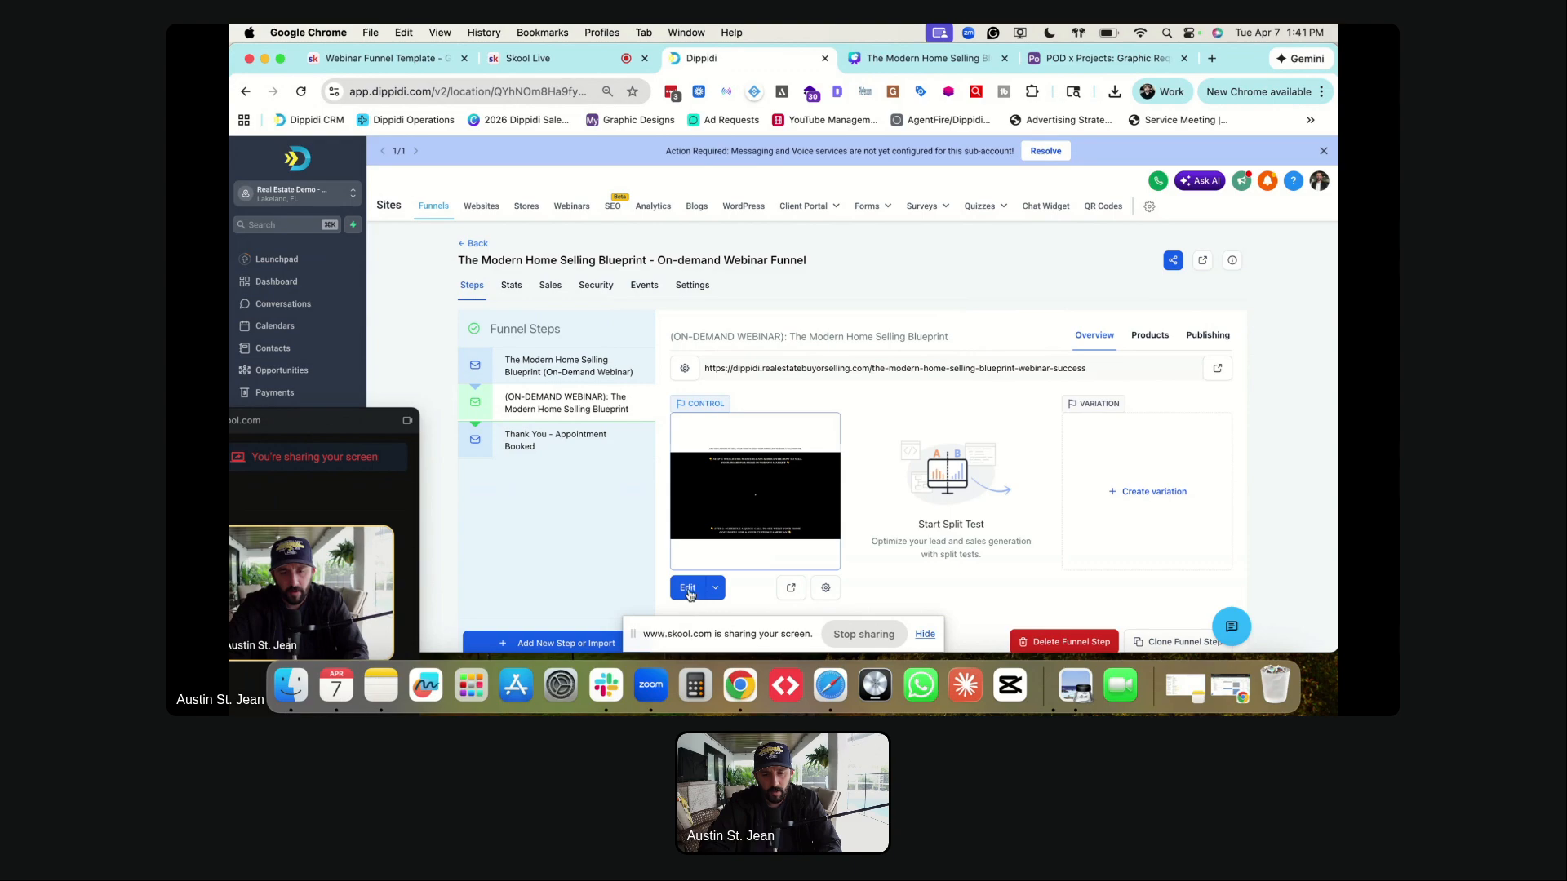
left_click(688, 590)
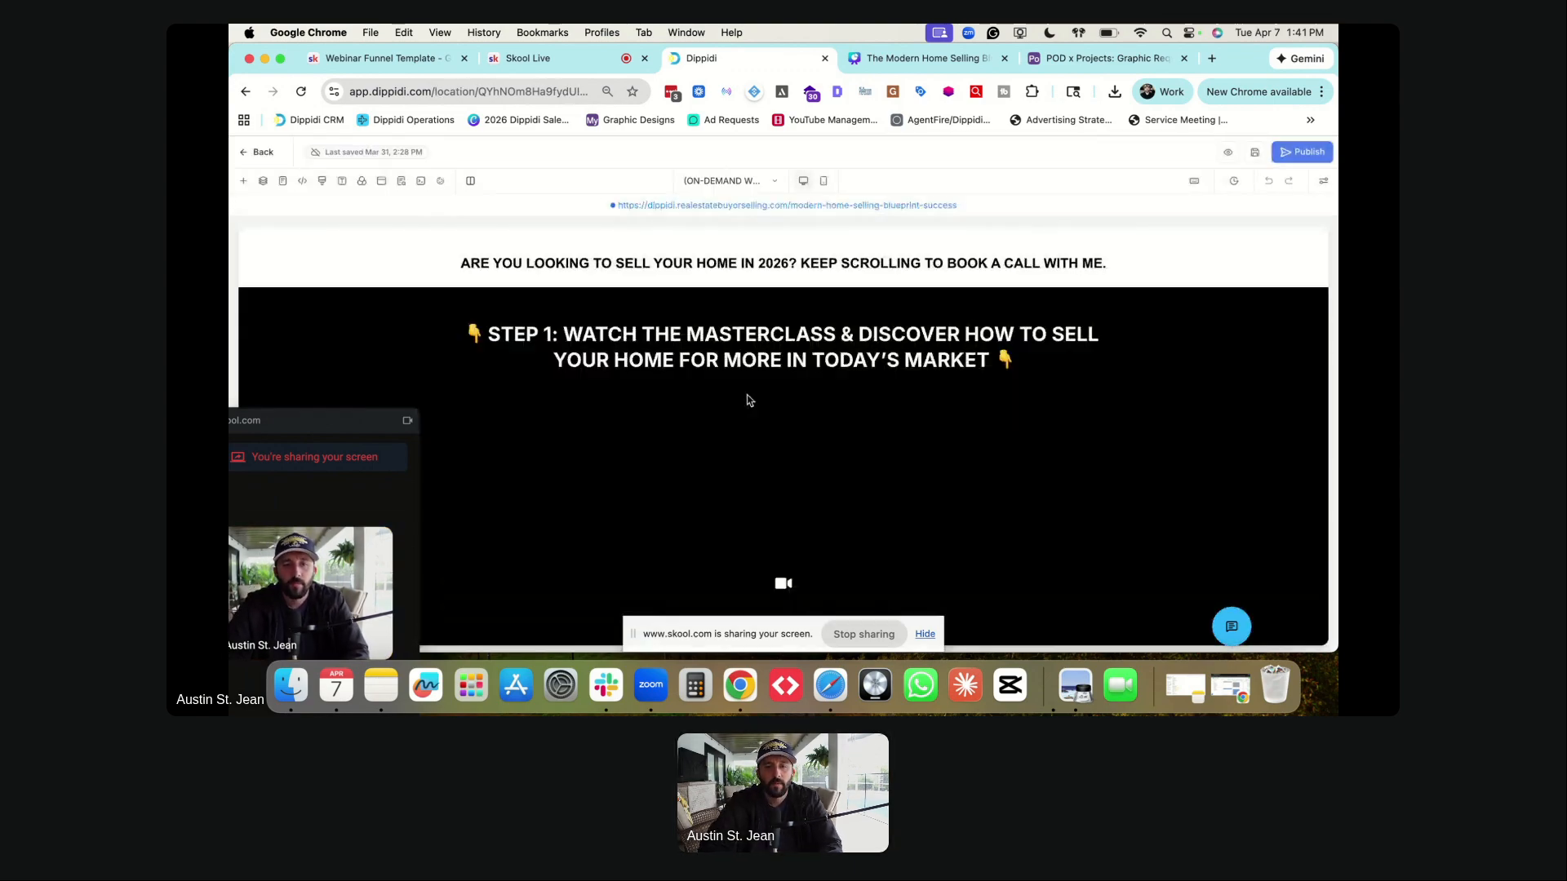
left_click(778, 262)
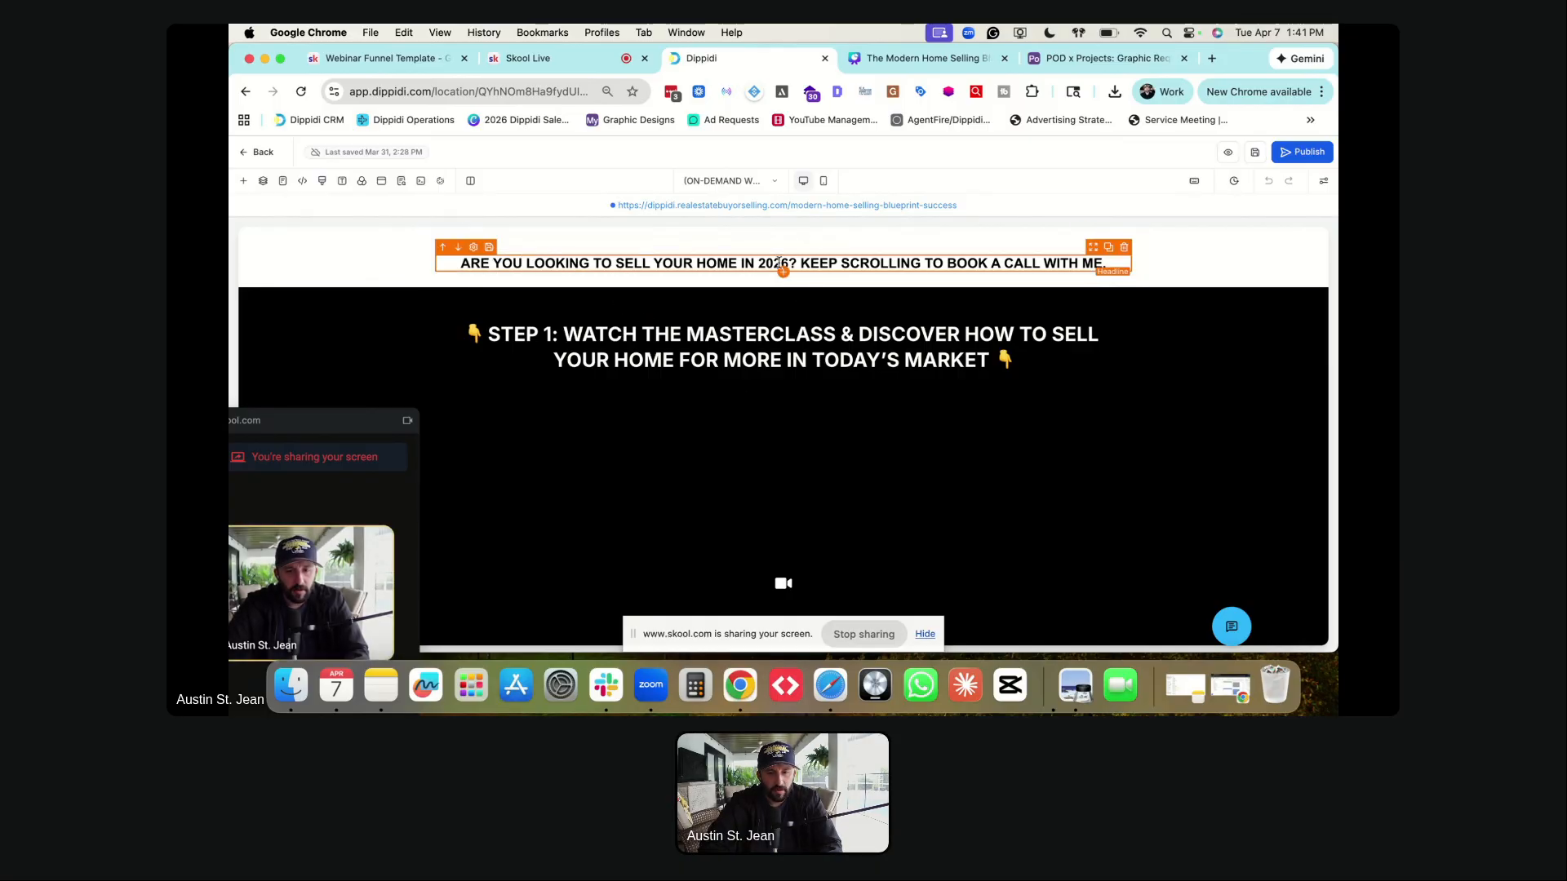
scroll(745, 353, "down", 5)
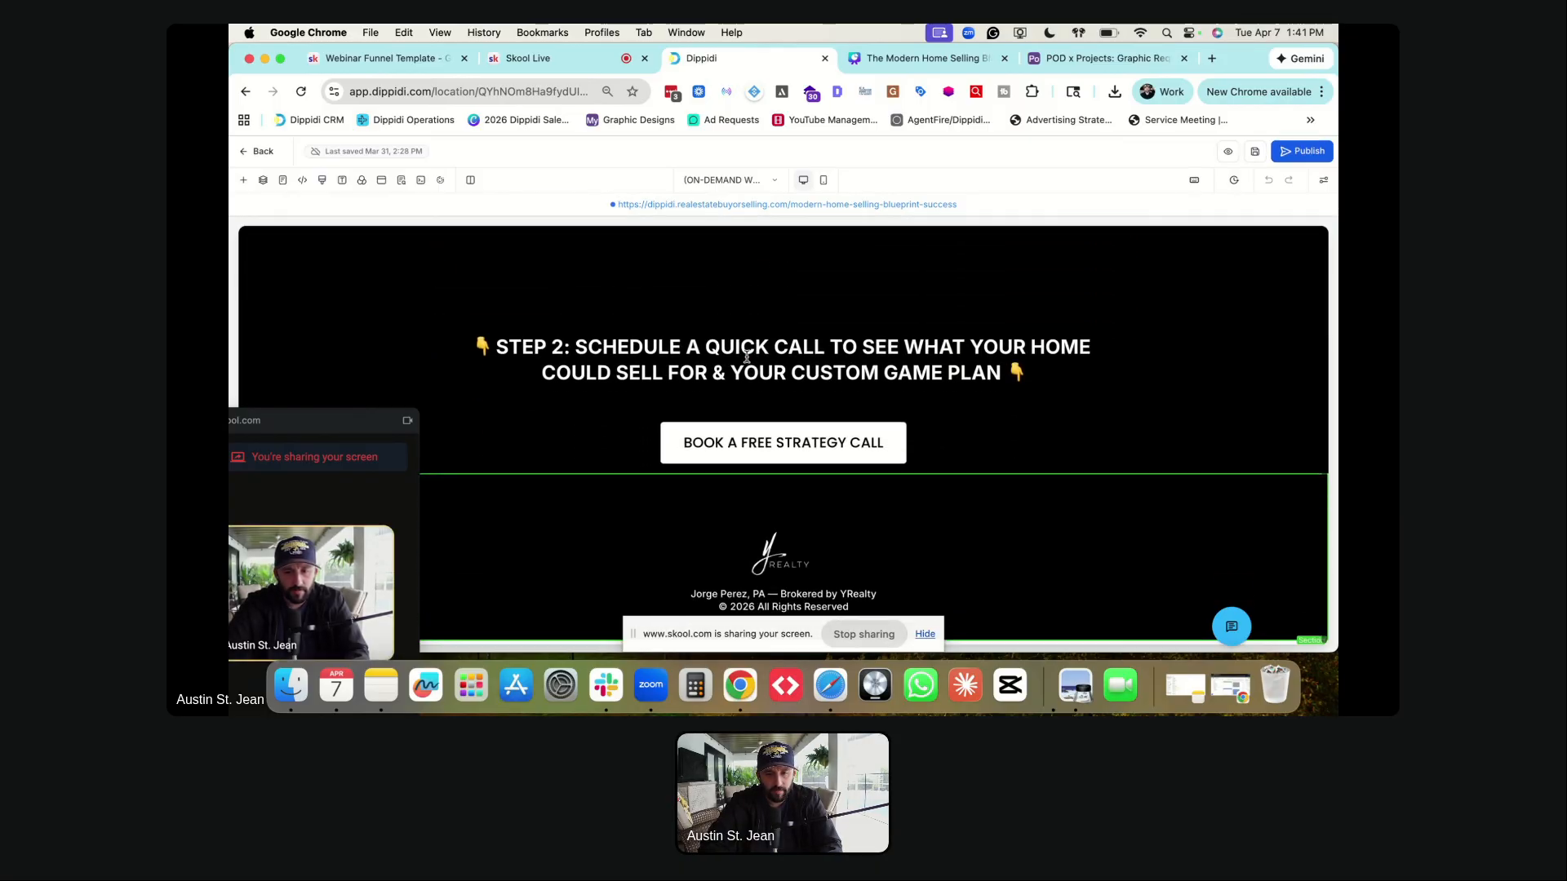
scroll(677, 408, "up", 2)
scroll(700, 388, "down", 3)
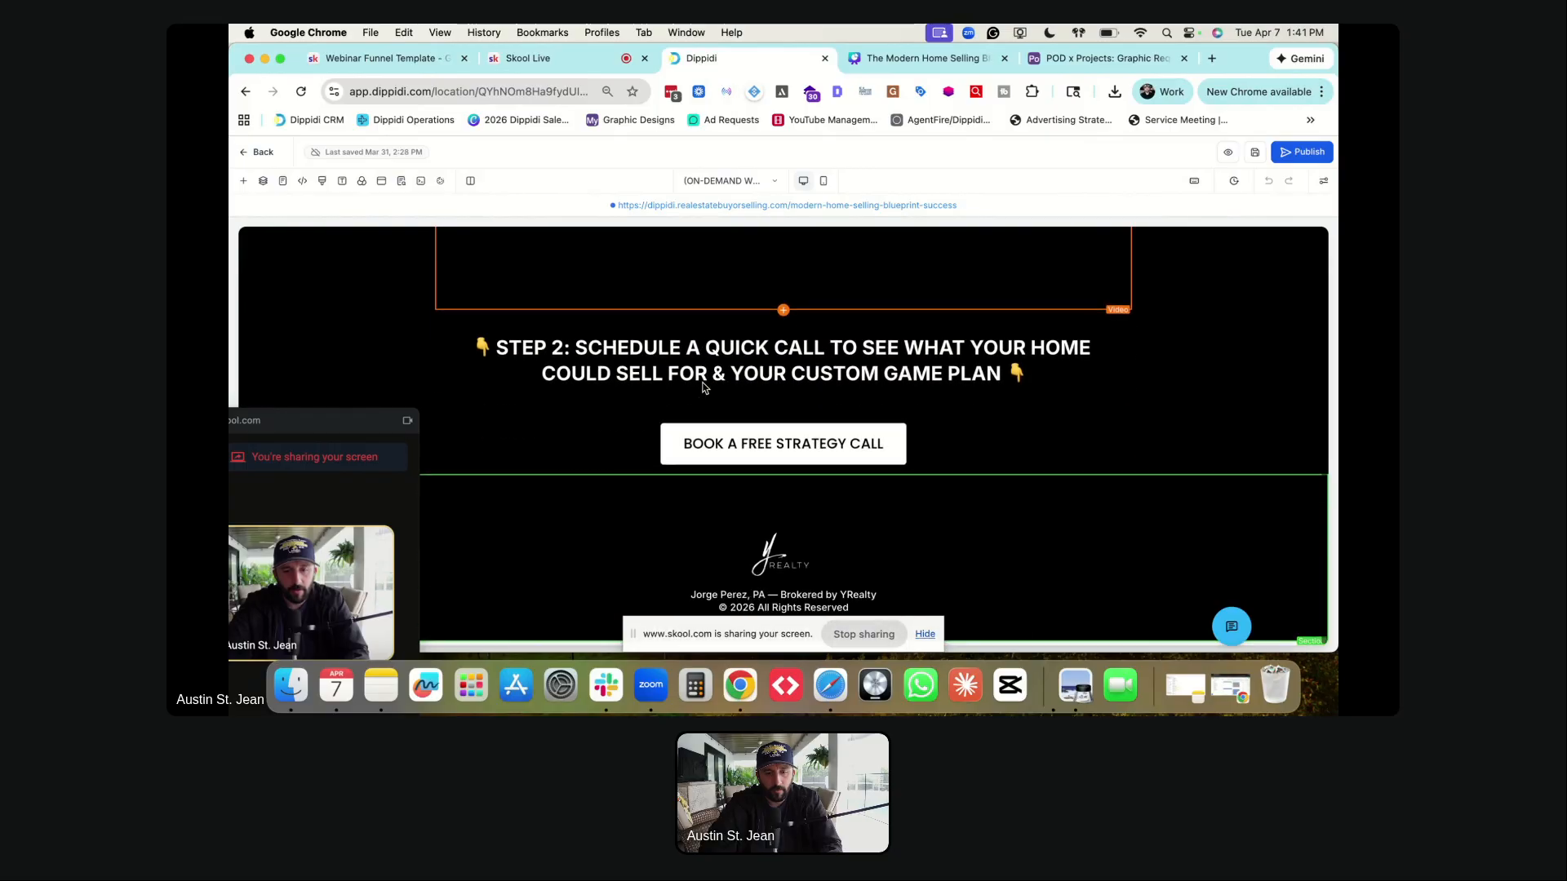
left_click(730, 449)
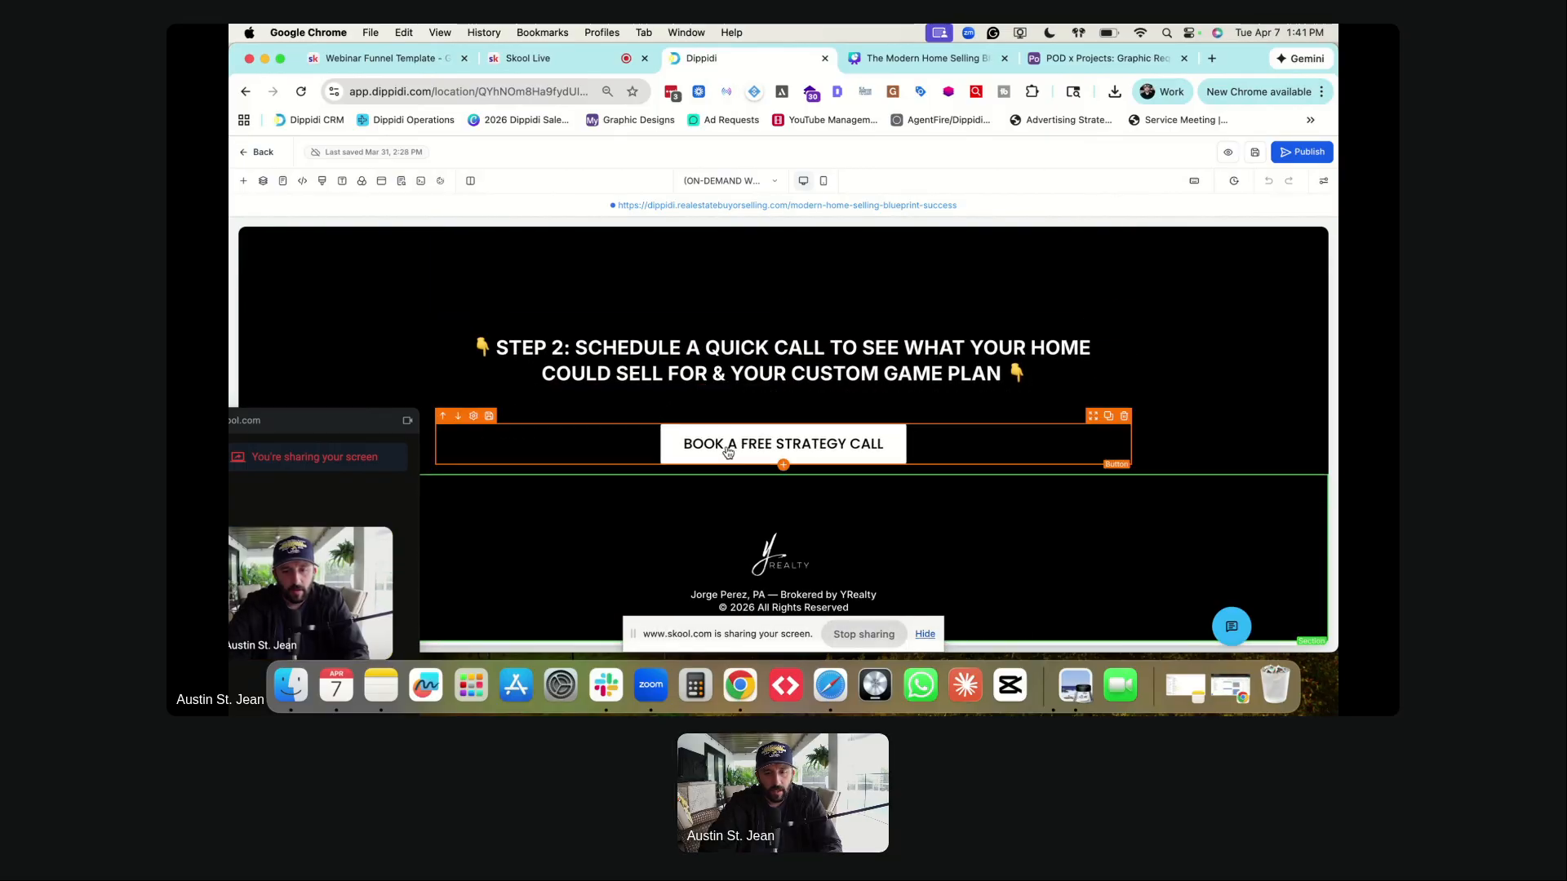
left_click(743, 558)
scroll(738, 489, "up", 6)
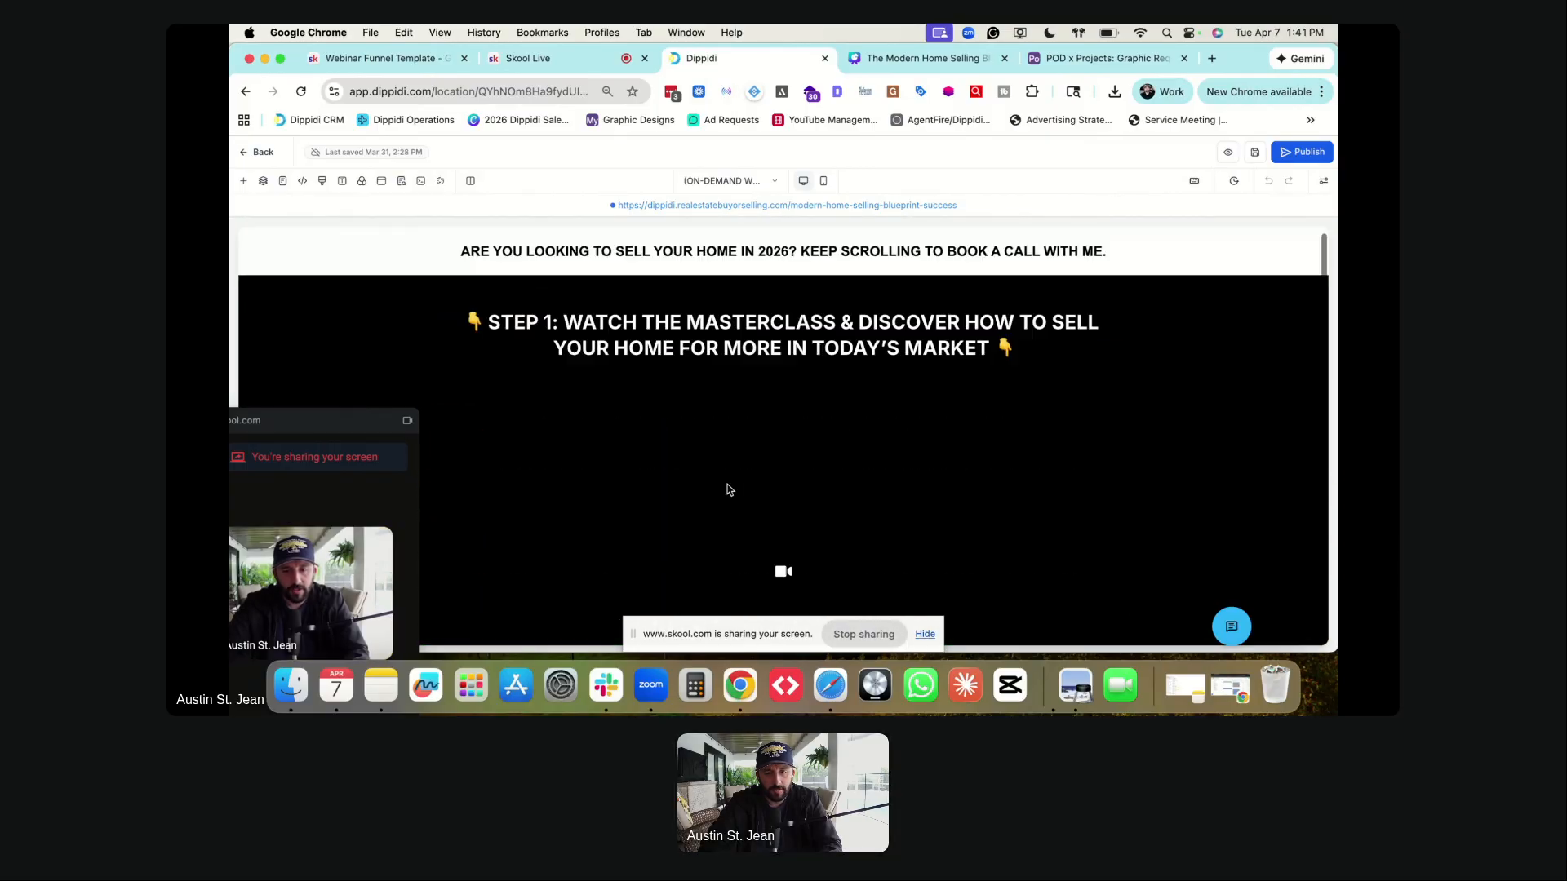
left_click(704, 334)
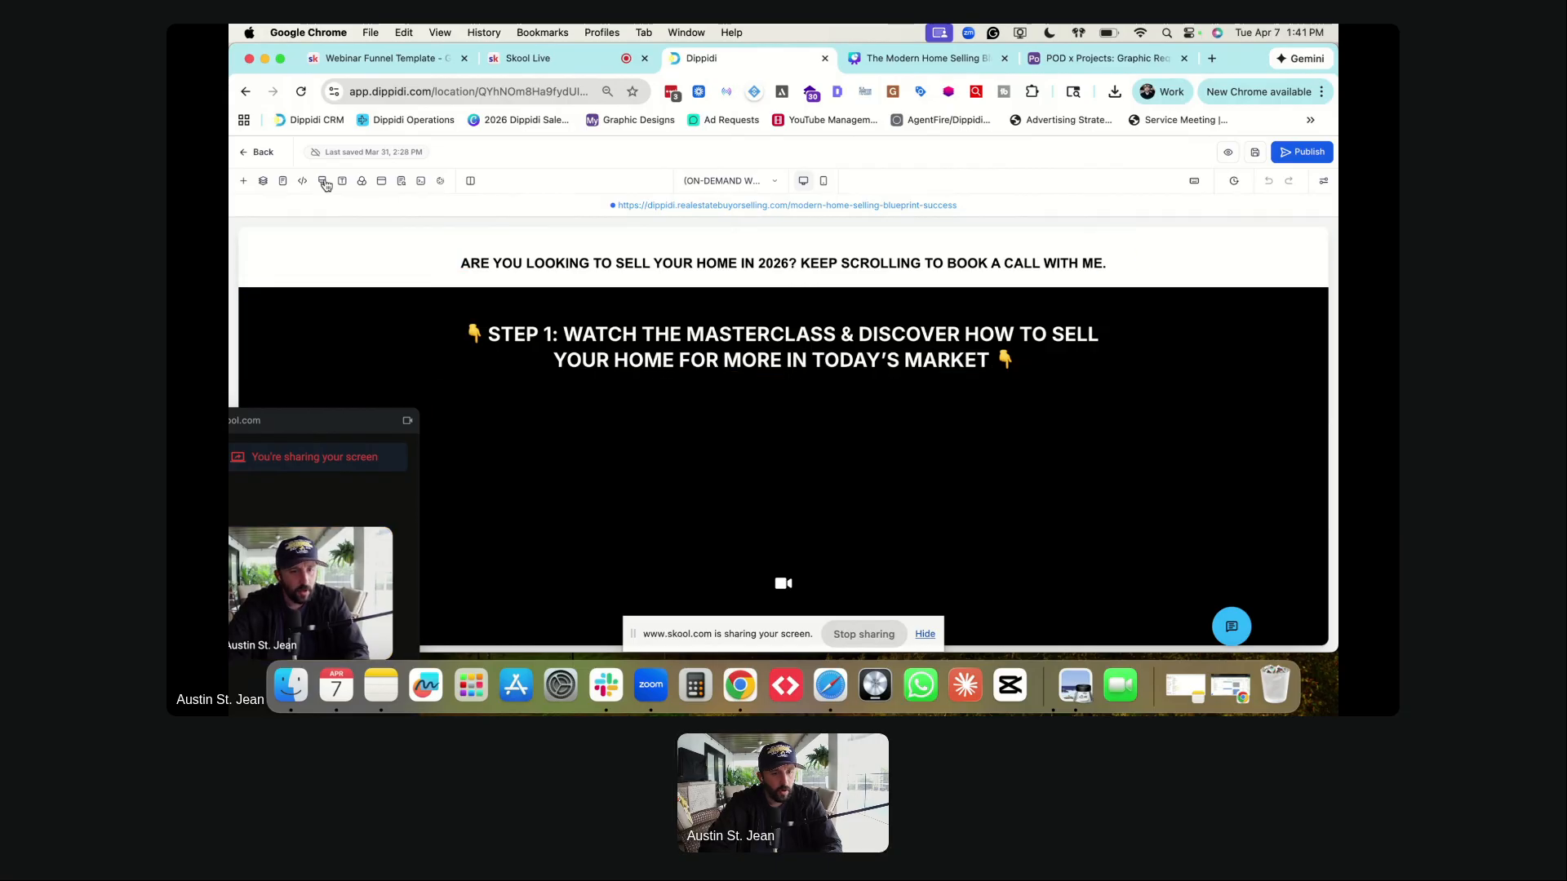
- Preview the on-demand page in mobile layout, then bring up the funnel's page list
left_click(822, 180)
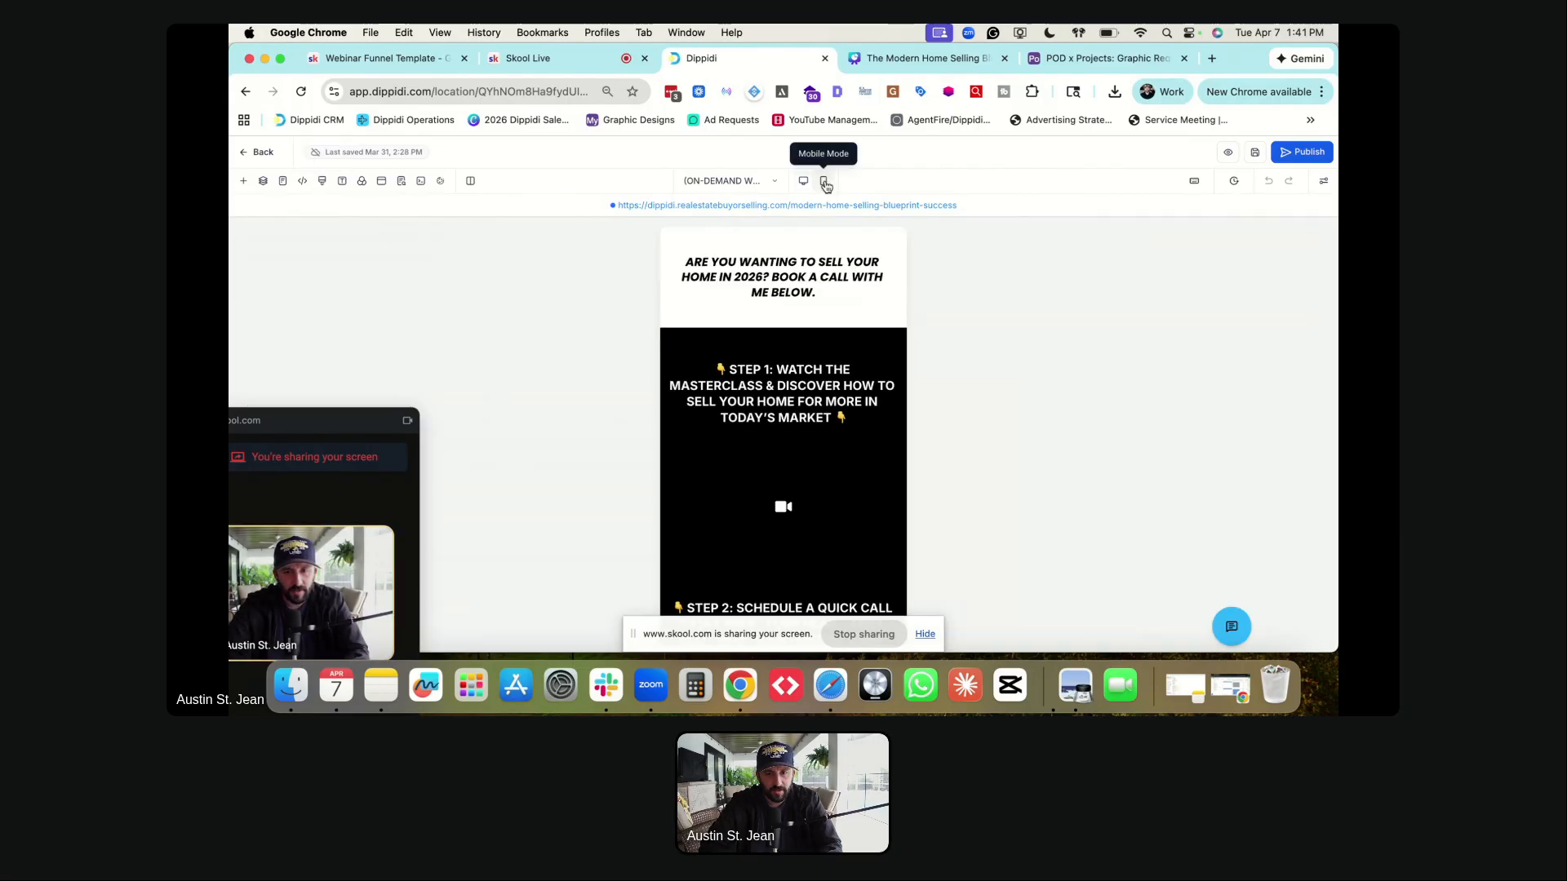
scroll(771, 310, "down", 3)
scroll(770, 307, "up", 3)
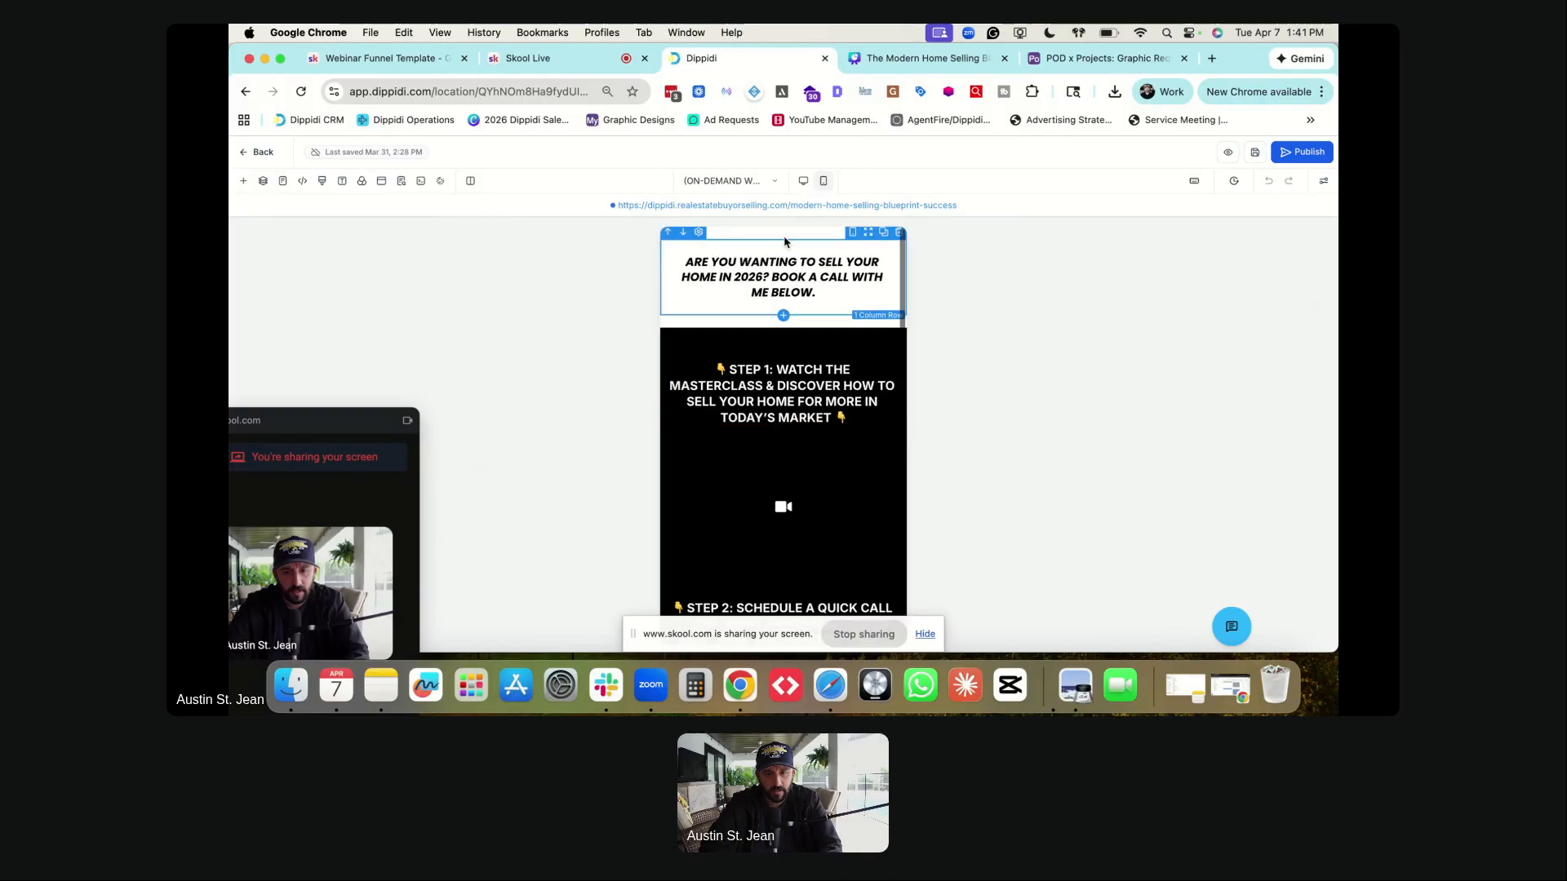
left_click(726, 182)
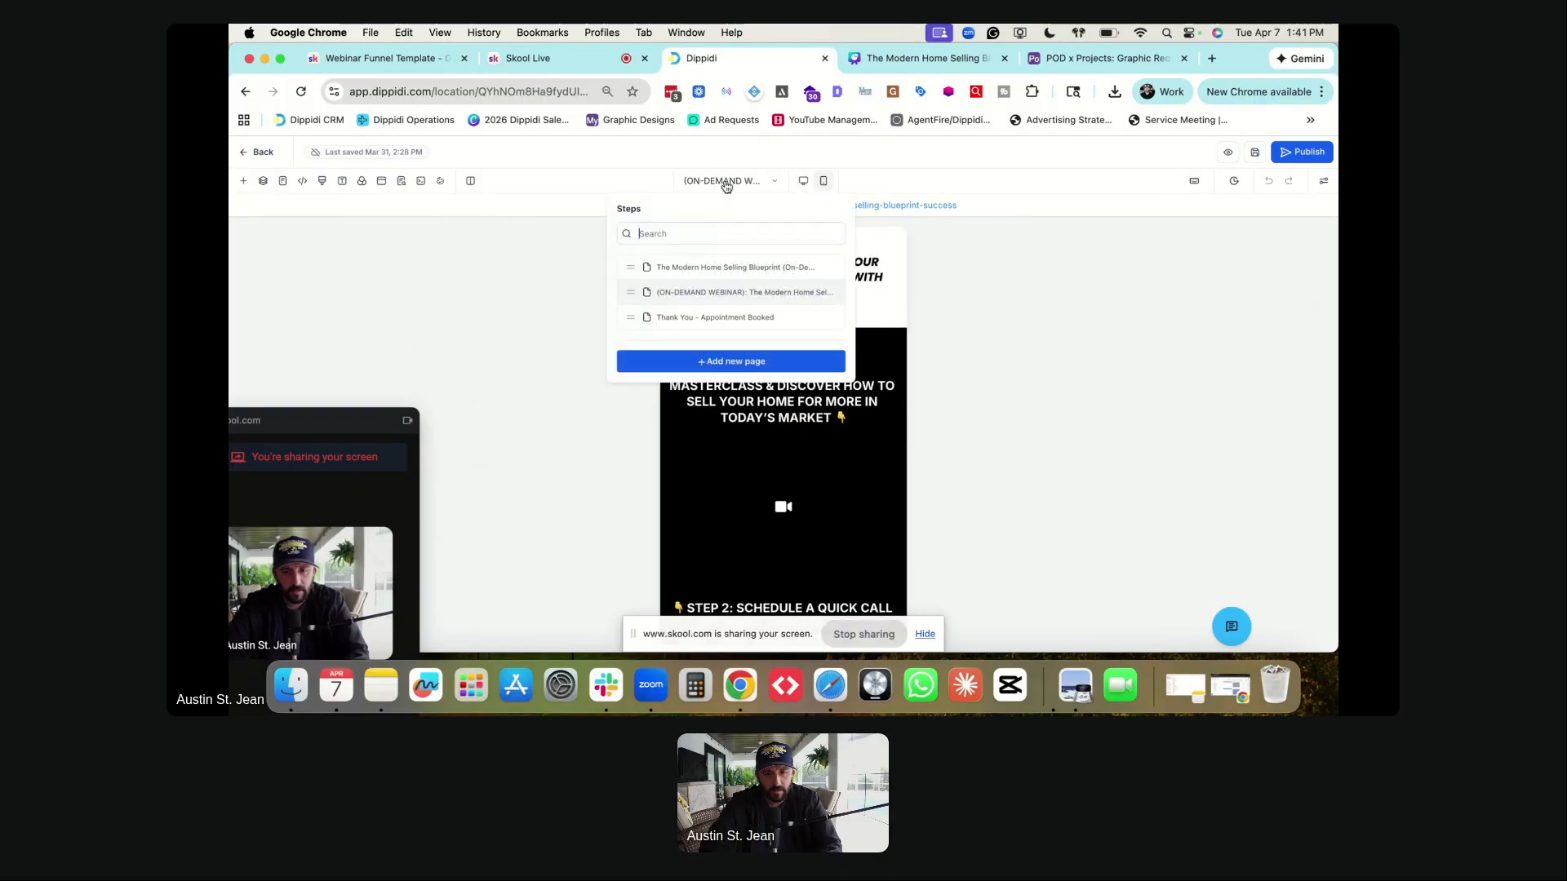
- Scroll through the /modern-home-selling-blueprint opt-in page on mobile, then return to desktop and reopen the page list
left_click(700, 270)
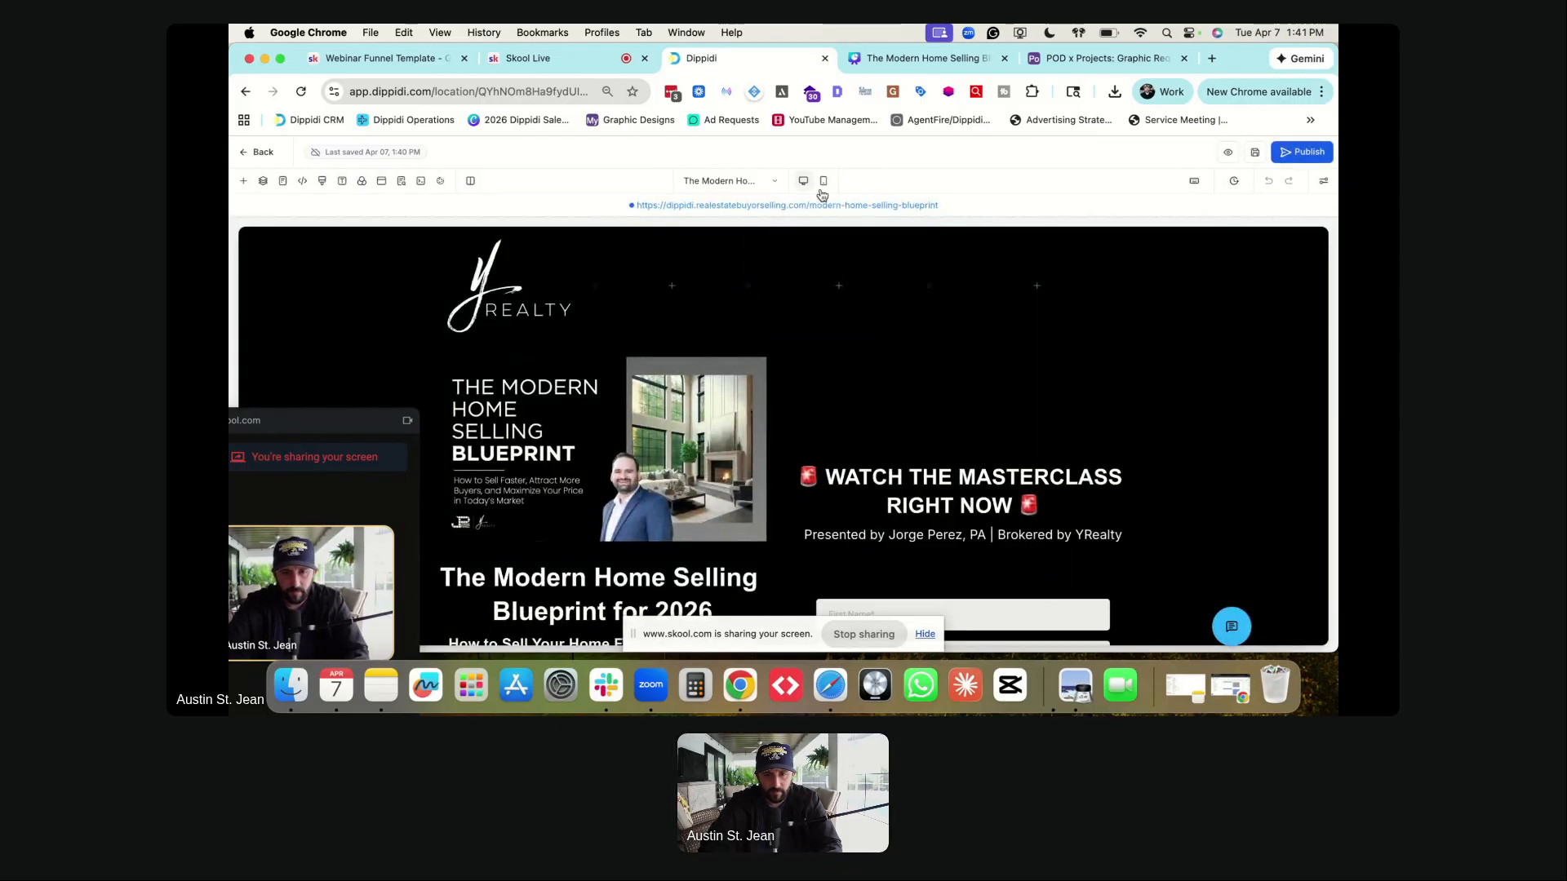
left_click(823, 180)
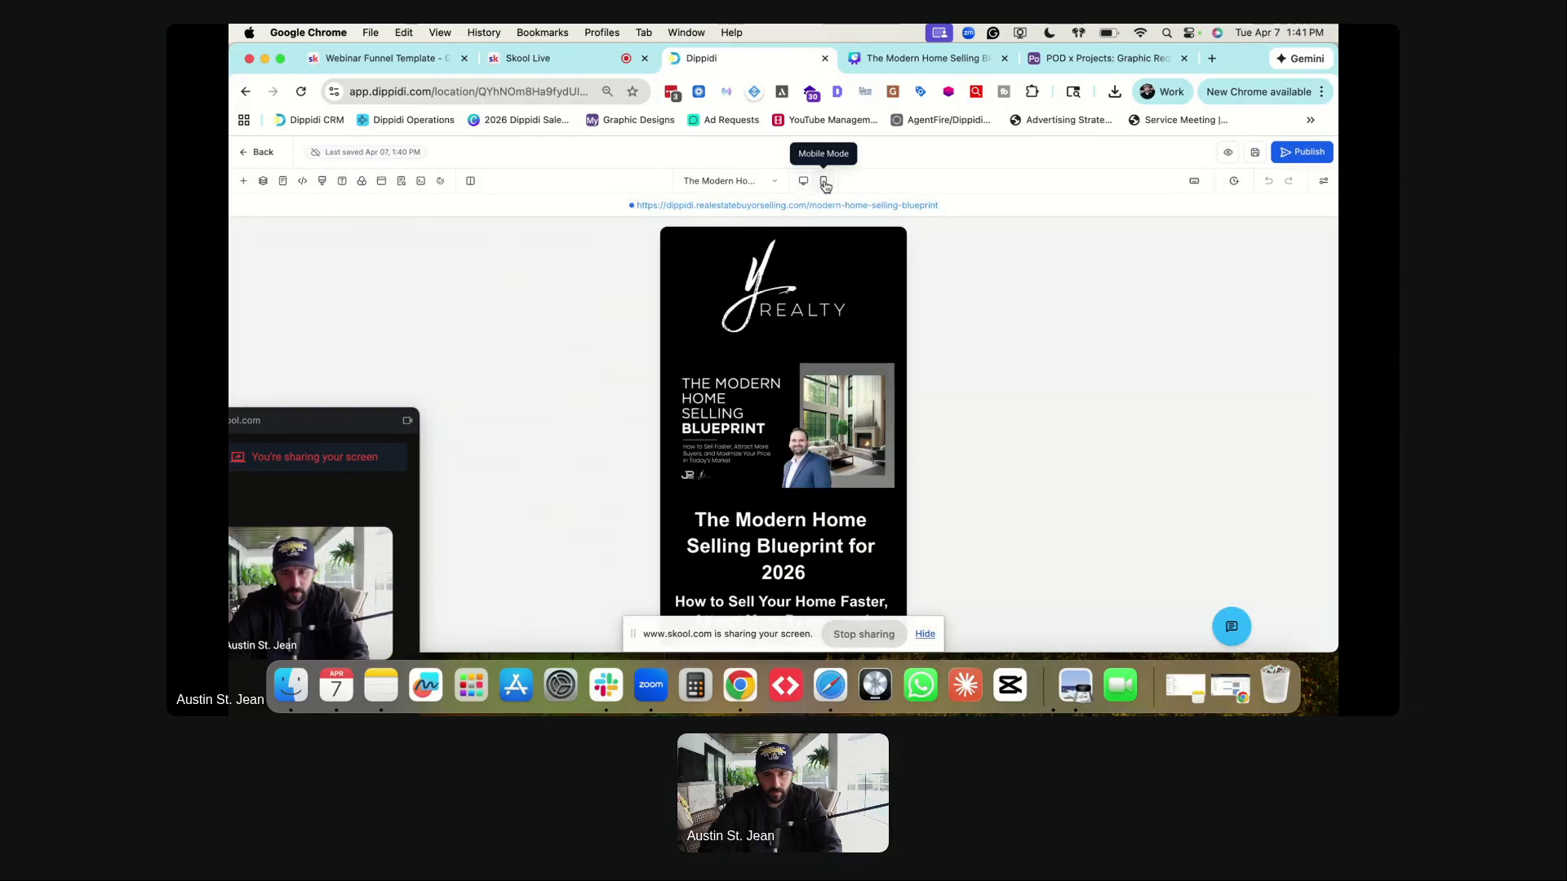
scroll(736, 432, "down", 2)
scroll(736, 433, "down", 15)
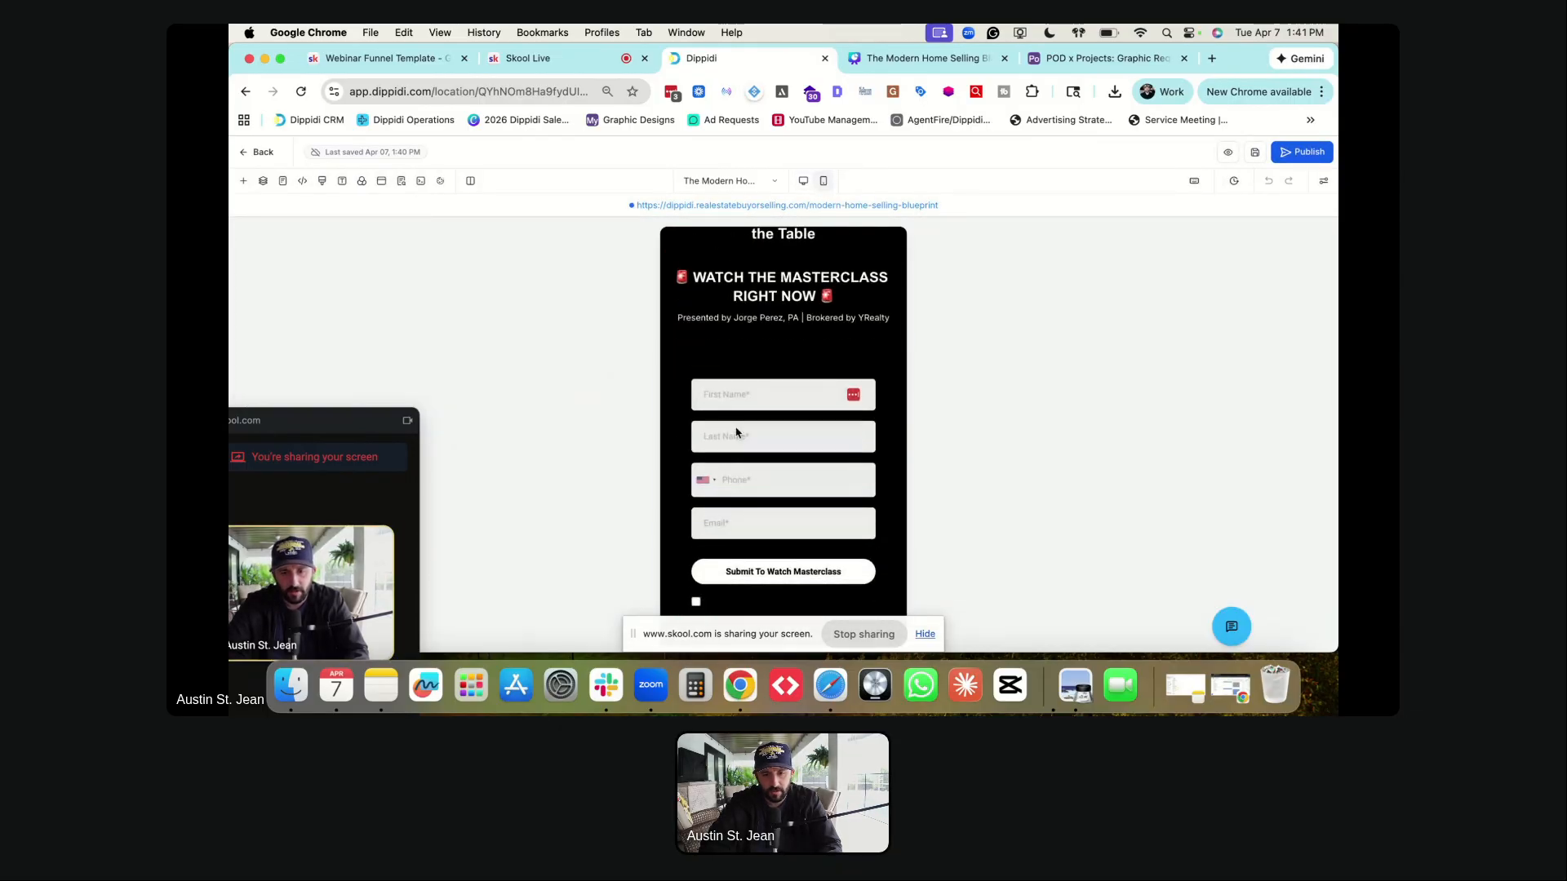
scroll(736, 432, "up", 5)
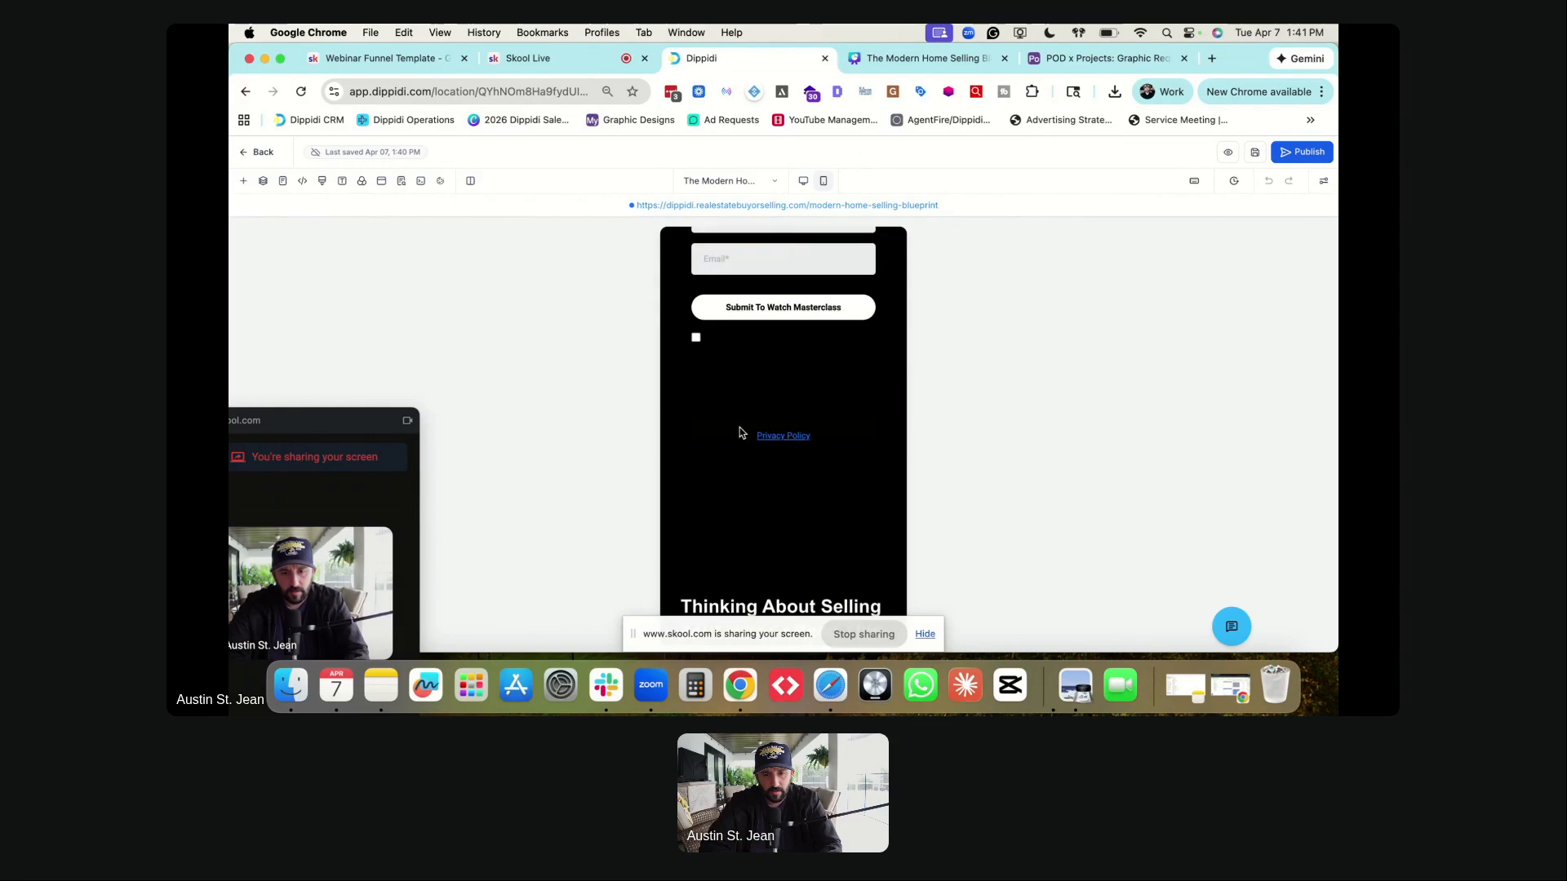
scroll(741, 459, "down", 15)
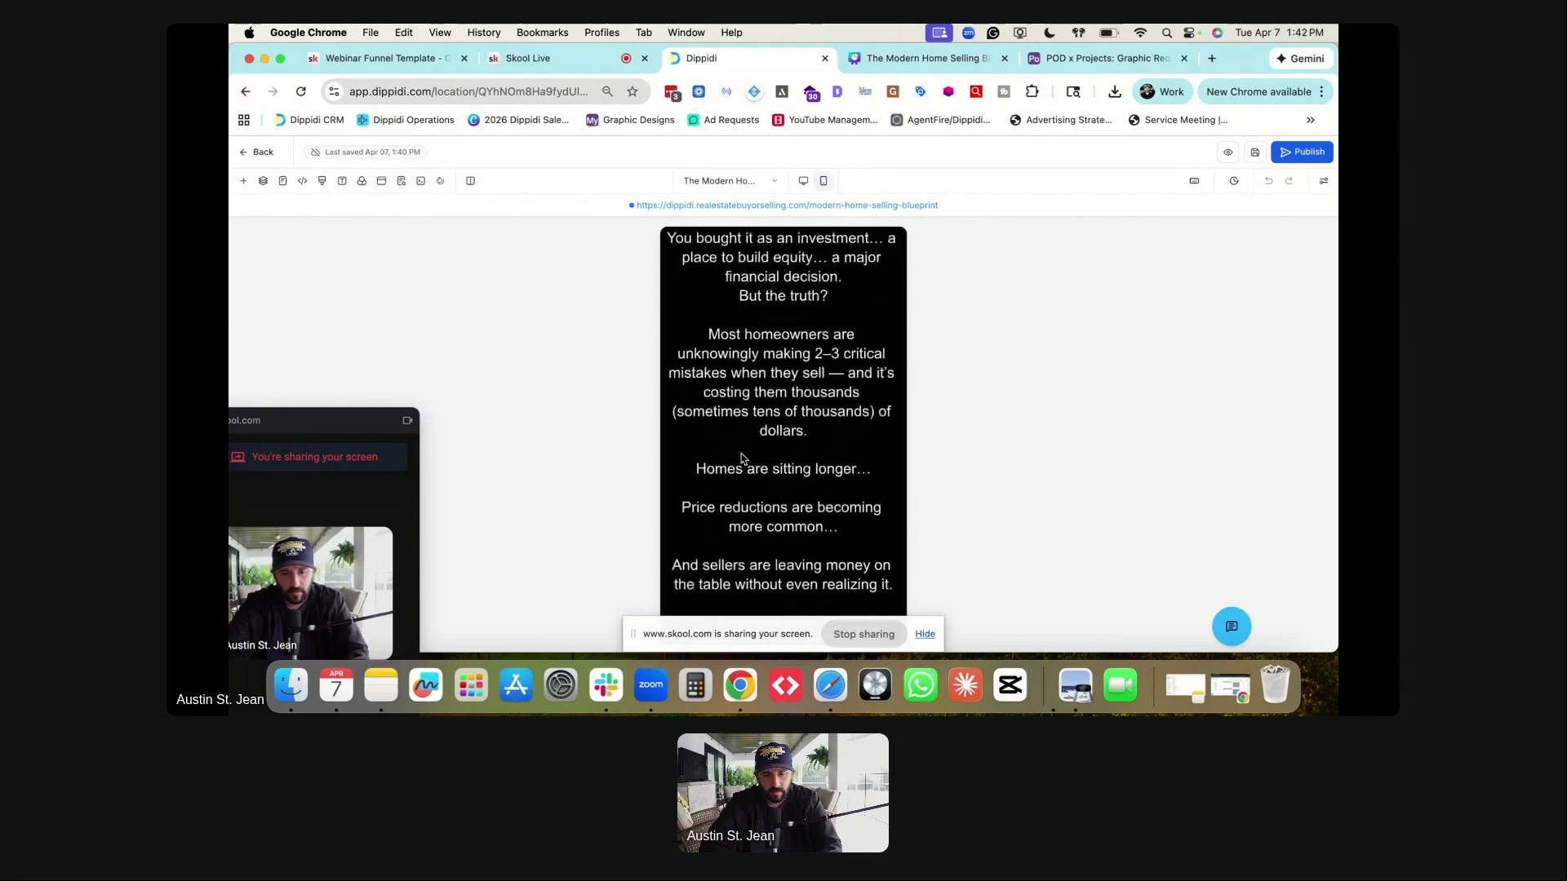
scroll(741, 459, "down", 10)
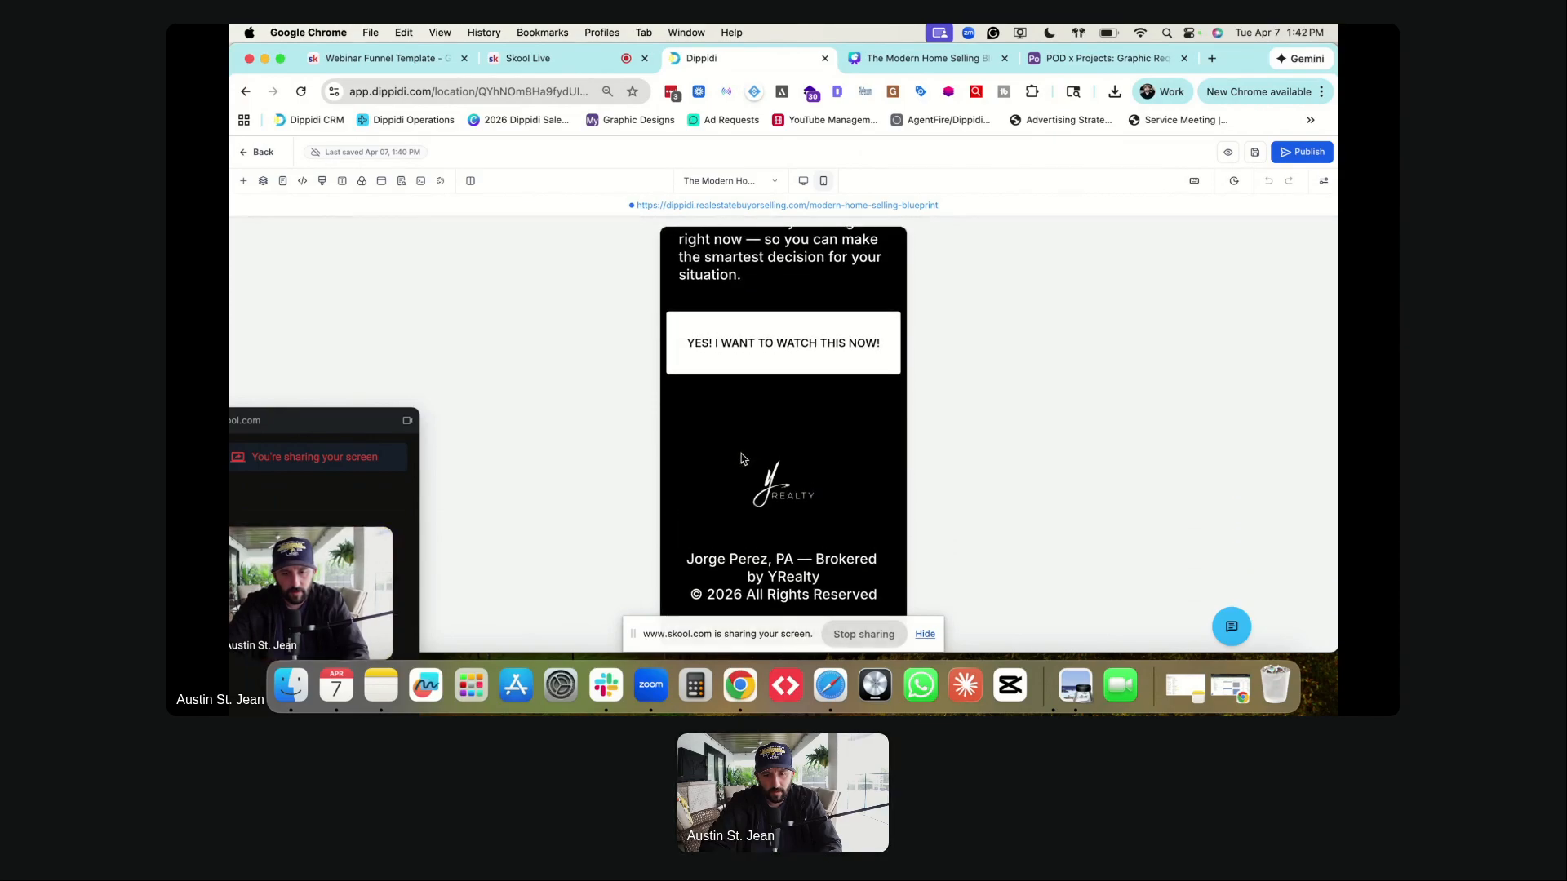
scroll(741, 459, "up", 20)
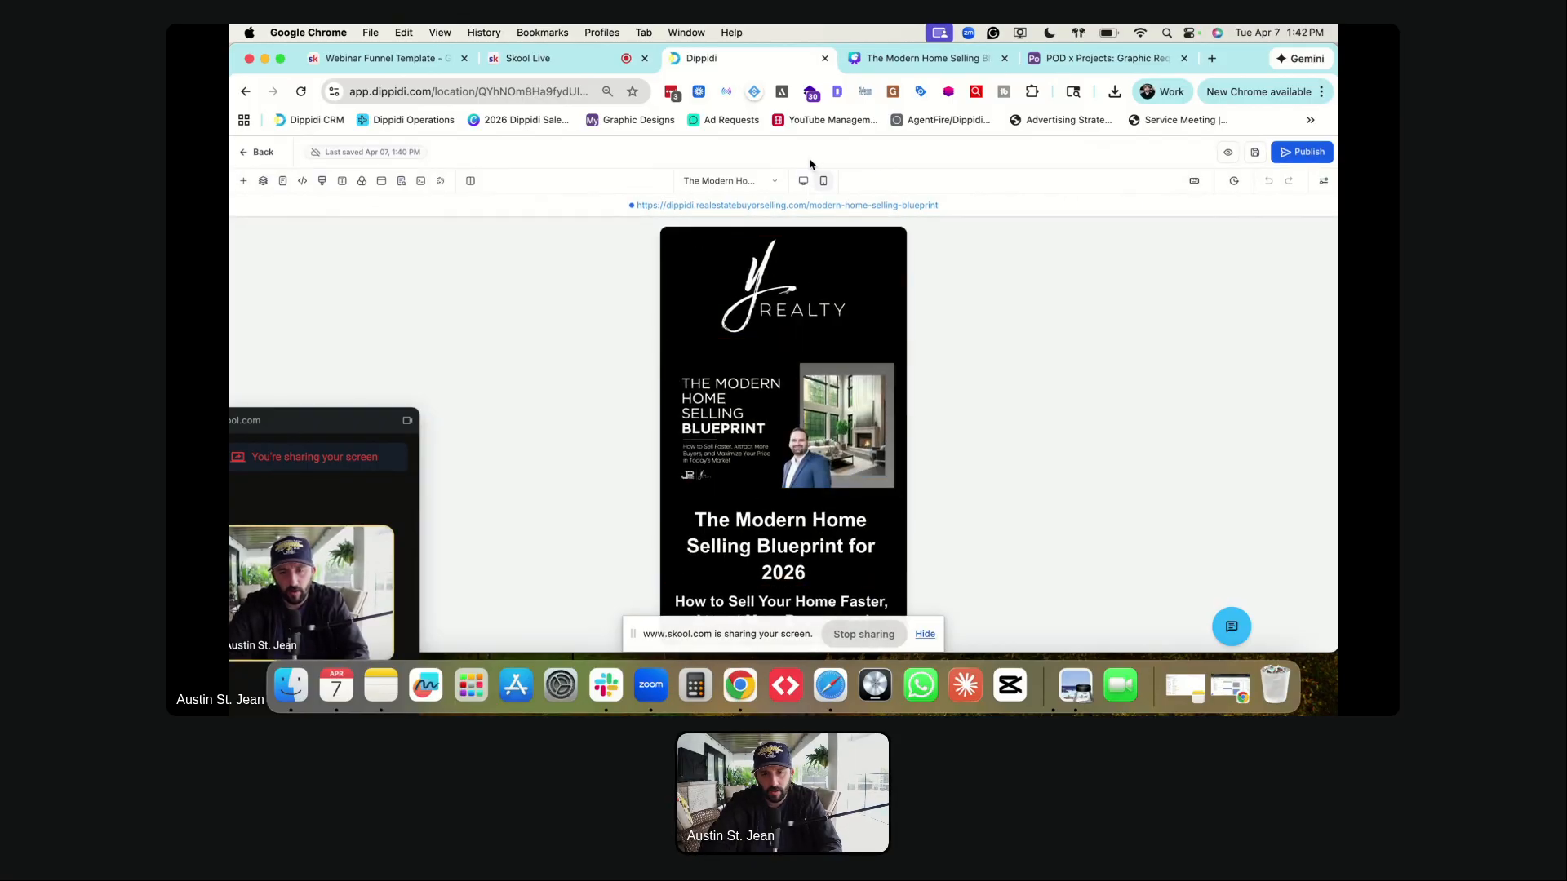
left_click(802, 182)
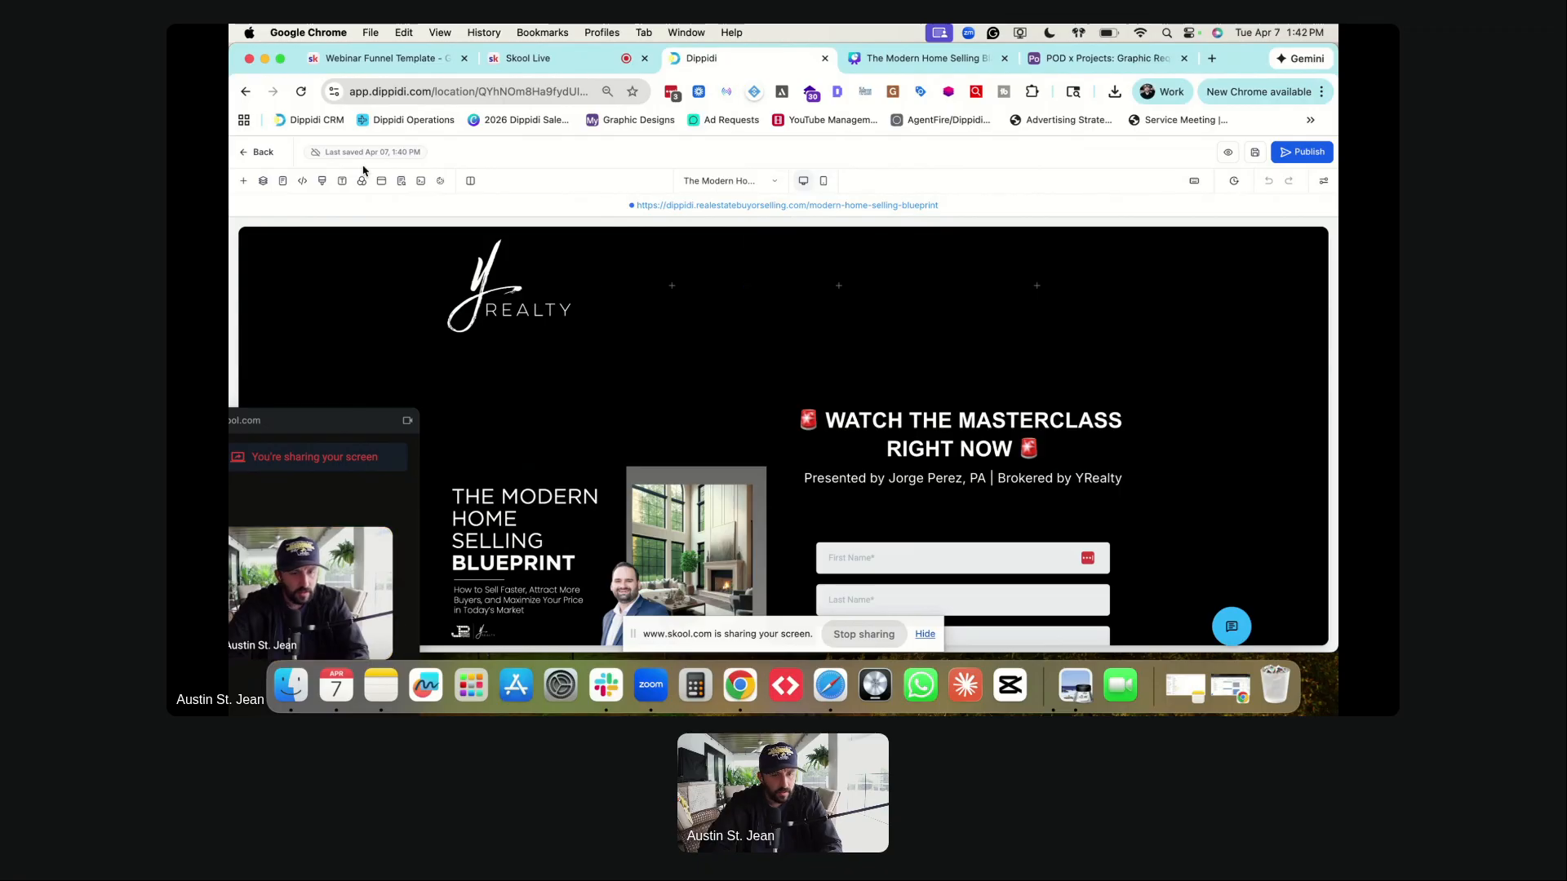
left_click(727, 182)
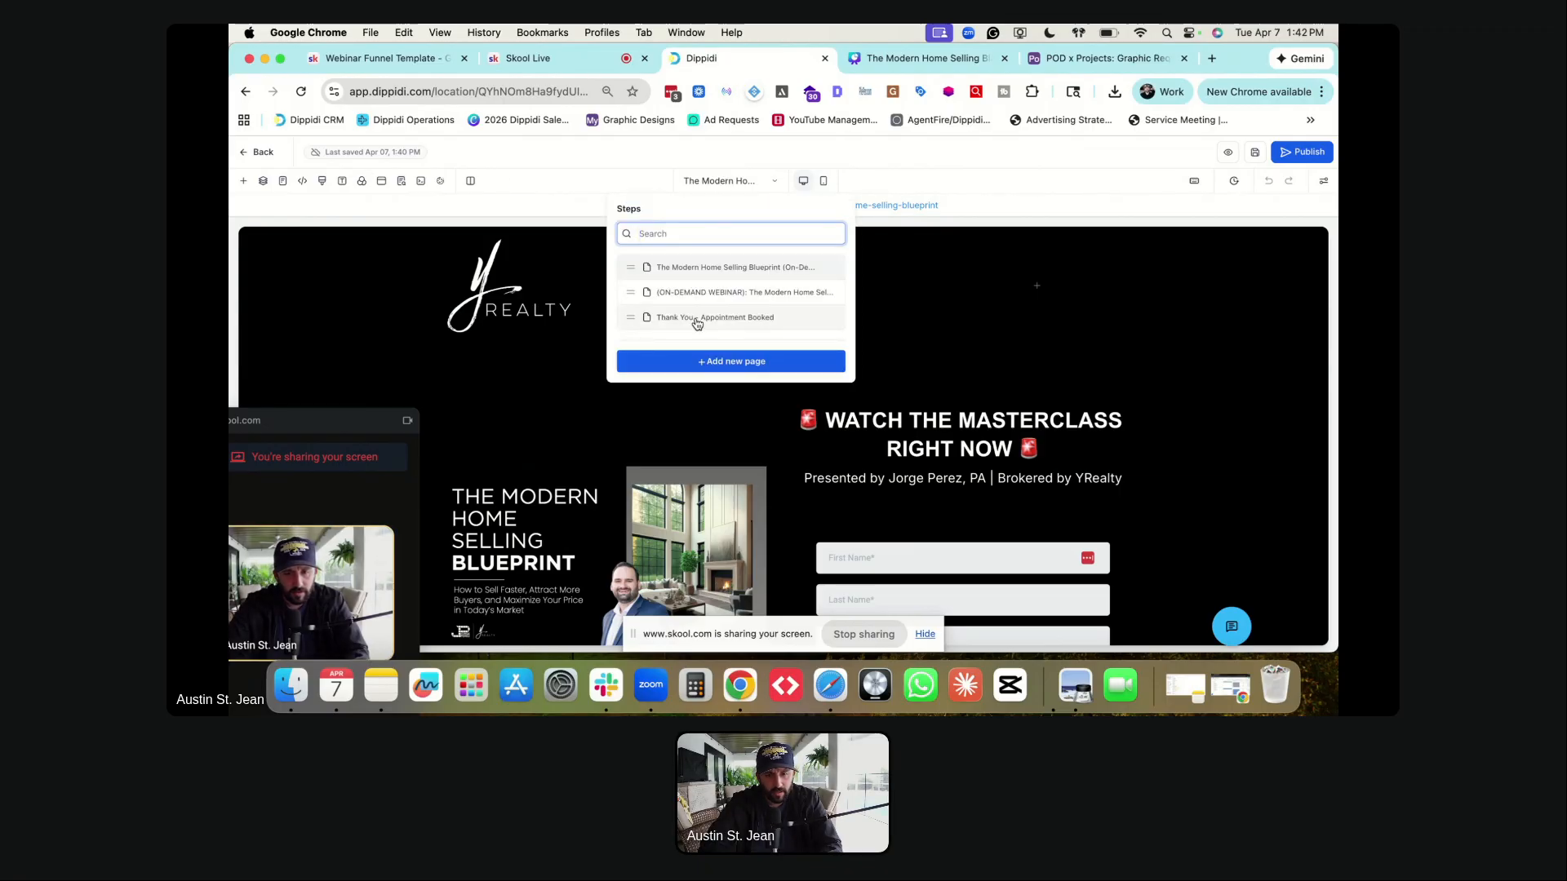
- Review the /thank-you-webinar-success page in desktop and mobile layouts, then reopen the page list
left_click(697, 318)
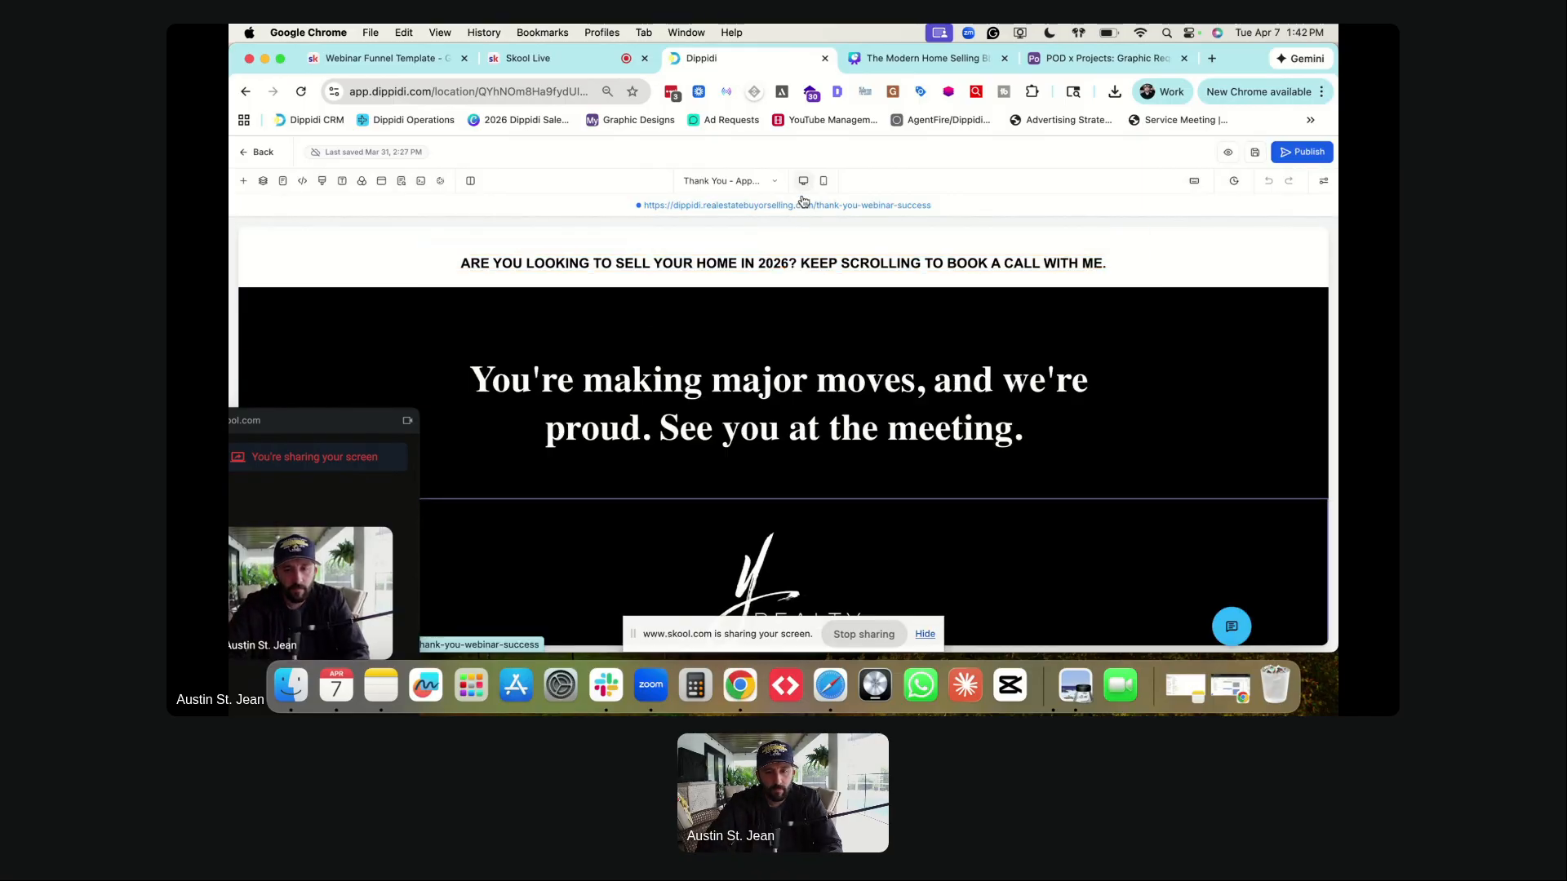
scroll(731, 458, "down", 2)
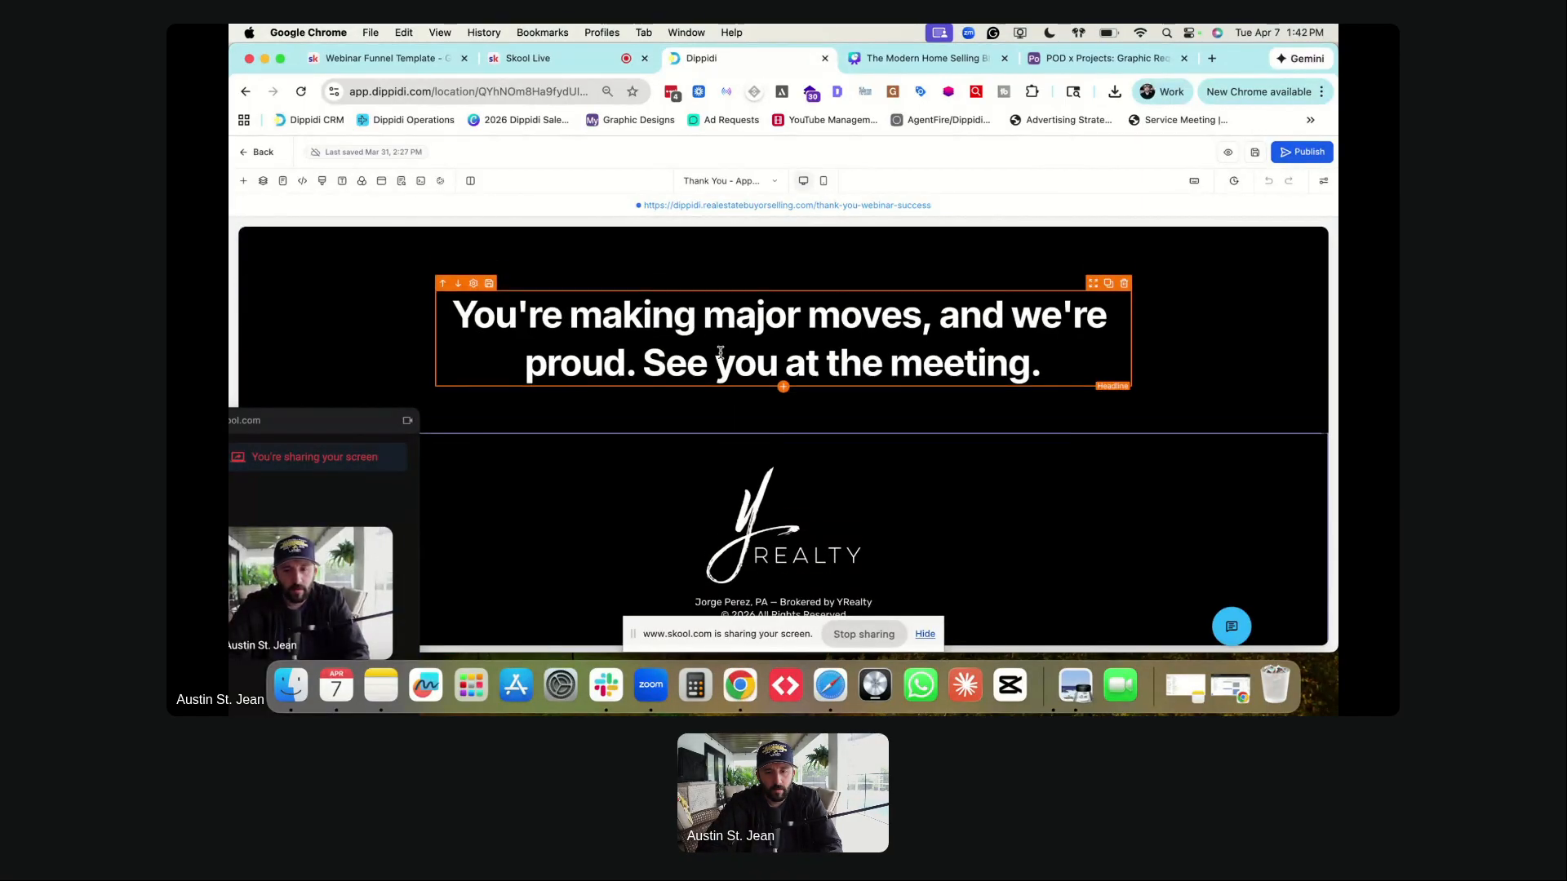
scroll(720, 351, "down", 1)
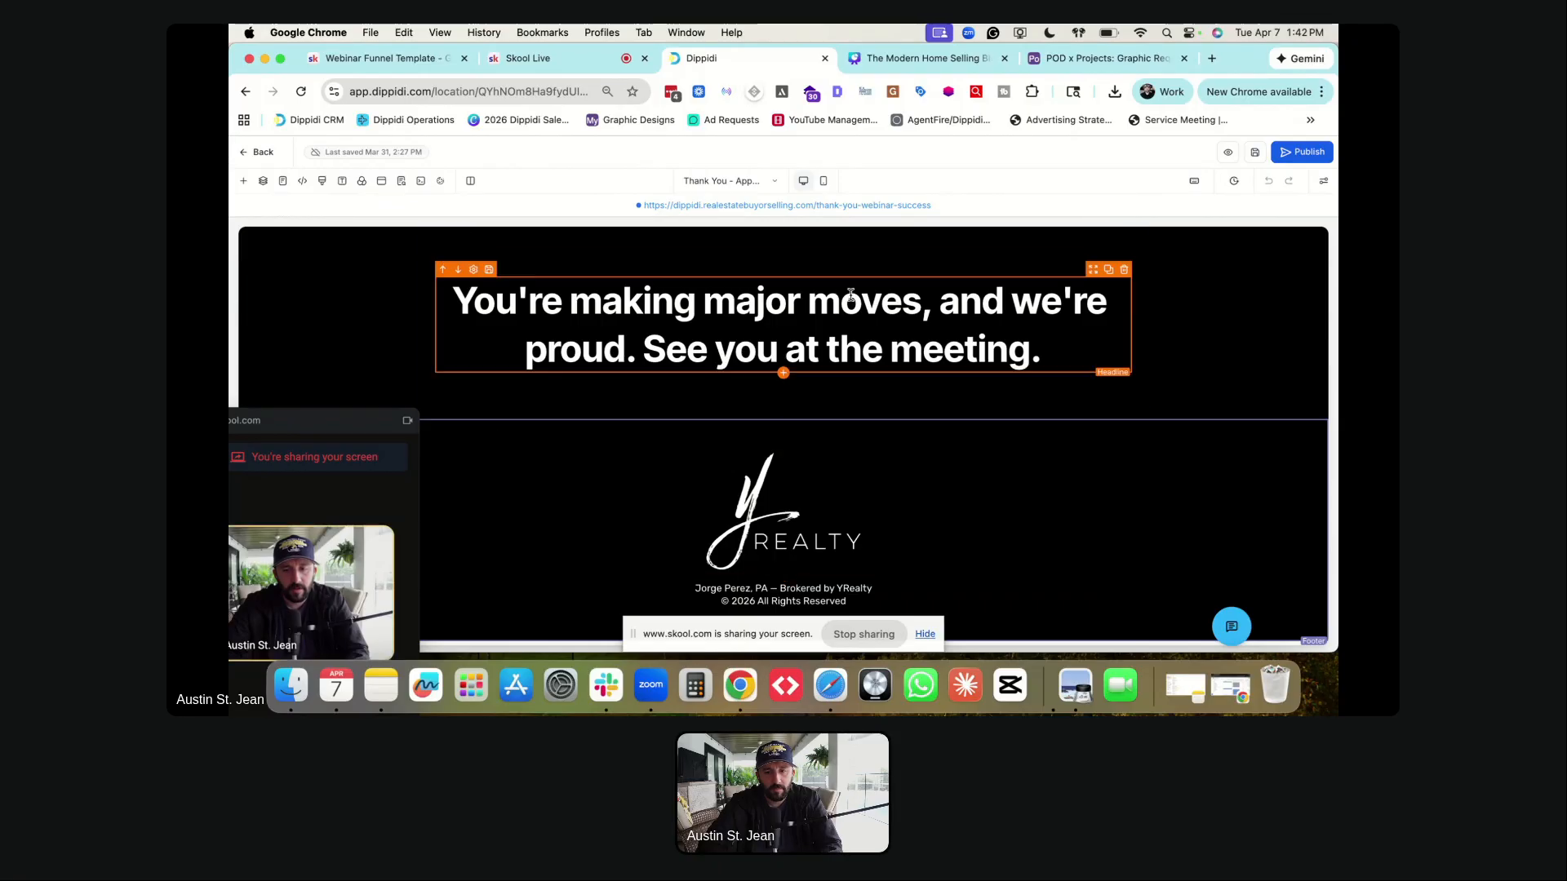
scroll(848, 277, "up", 2)
left_click(823, 180)
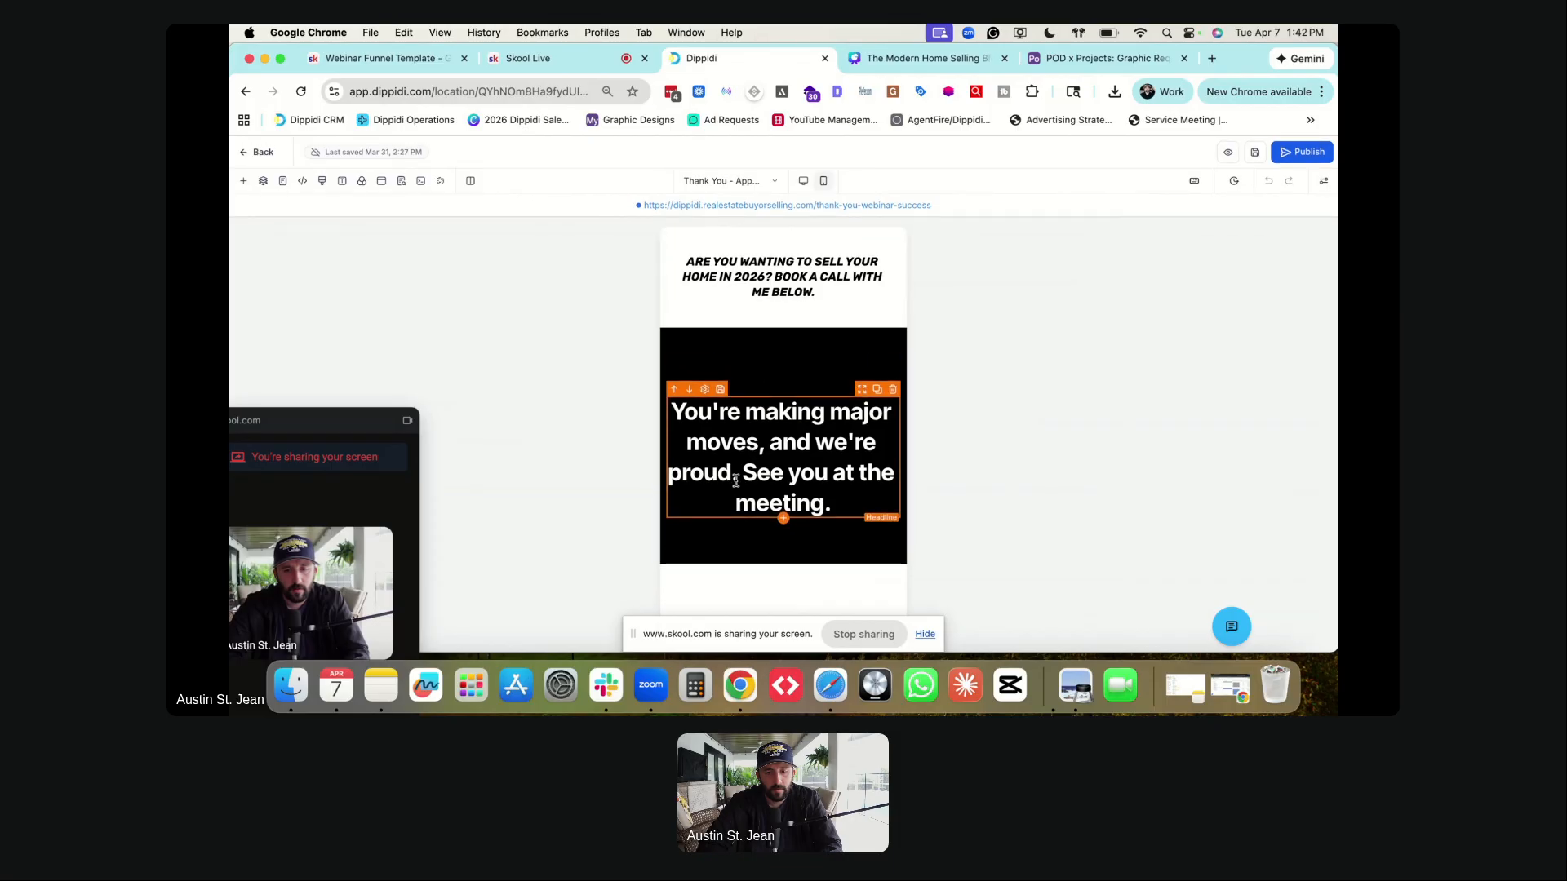
left_click(803, 180)
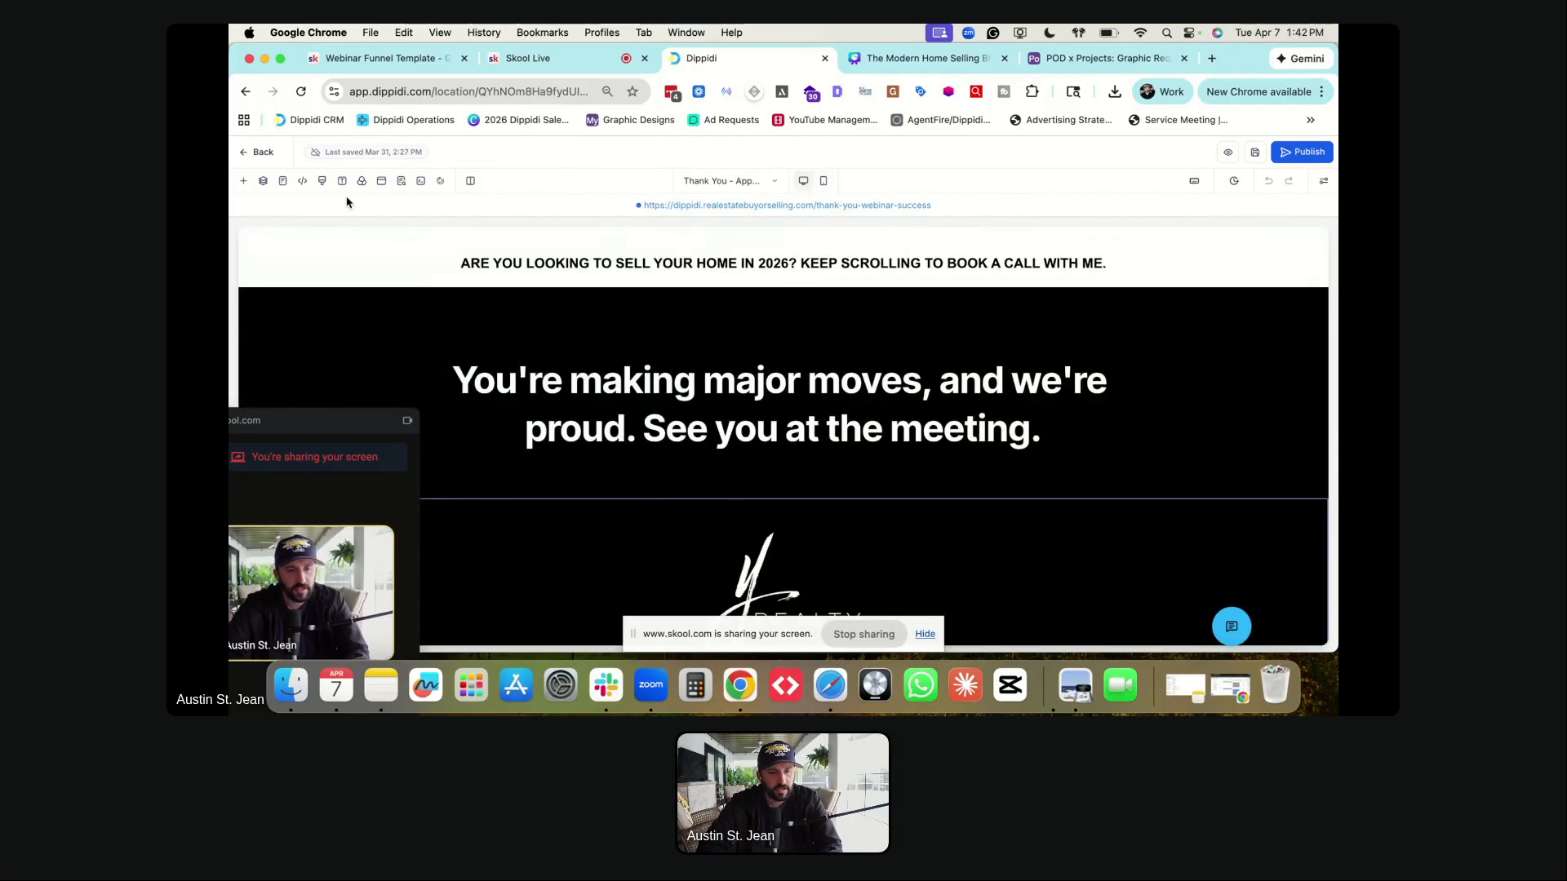
left_click(716, 182)
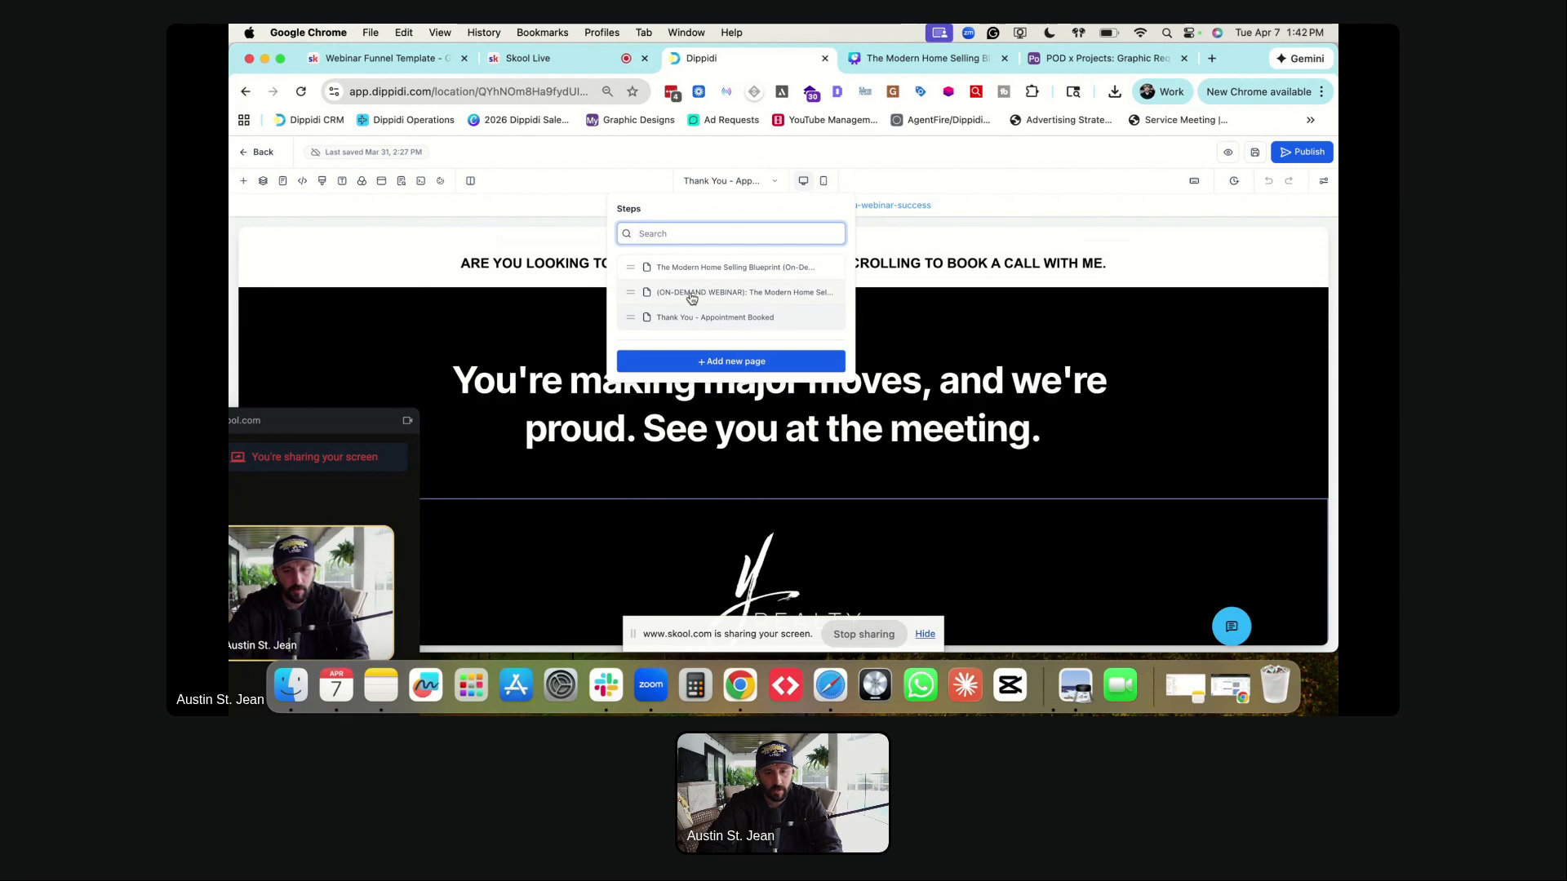
- On the on-demand webinar page, select the Book a Free Strategy Call button and scroll to its Button Actions
left_click(691, 294)
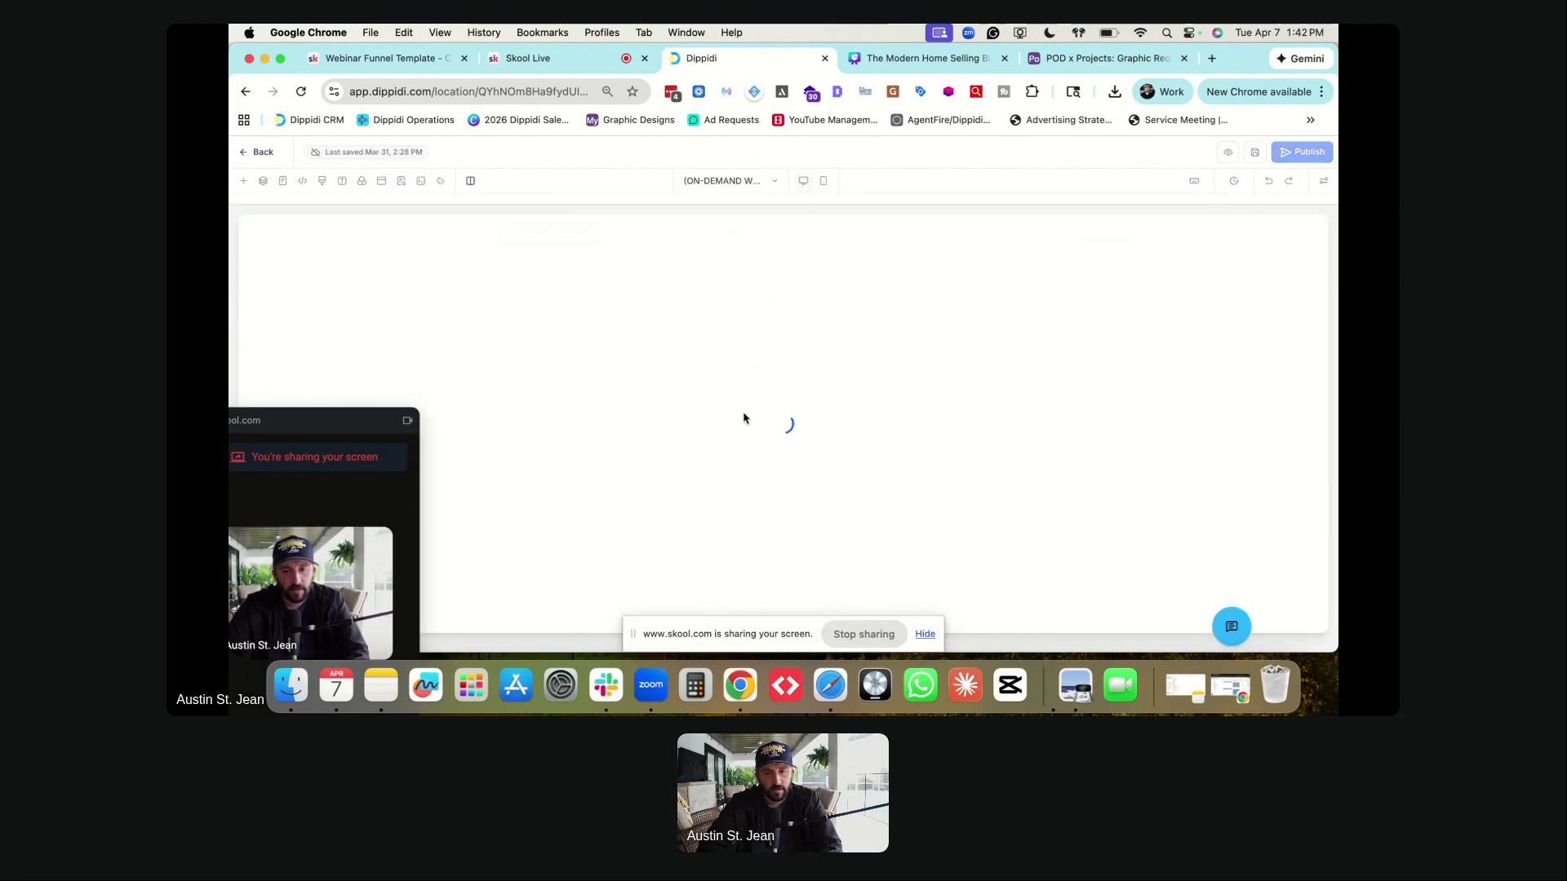
scroll(726, 416, "down", 10)
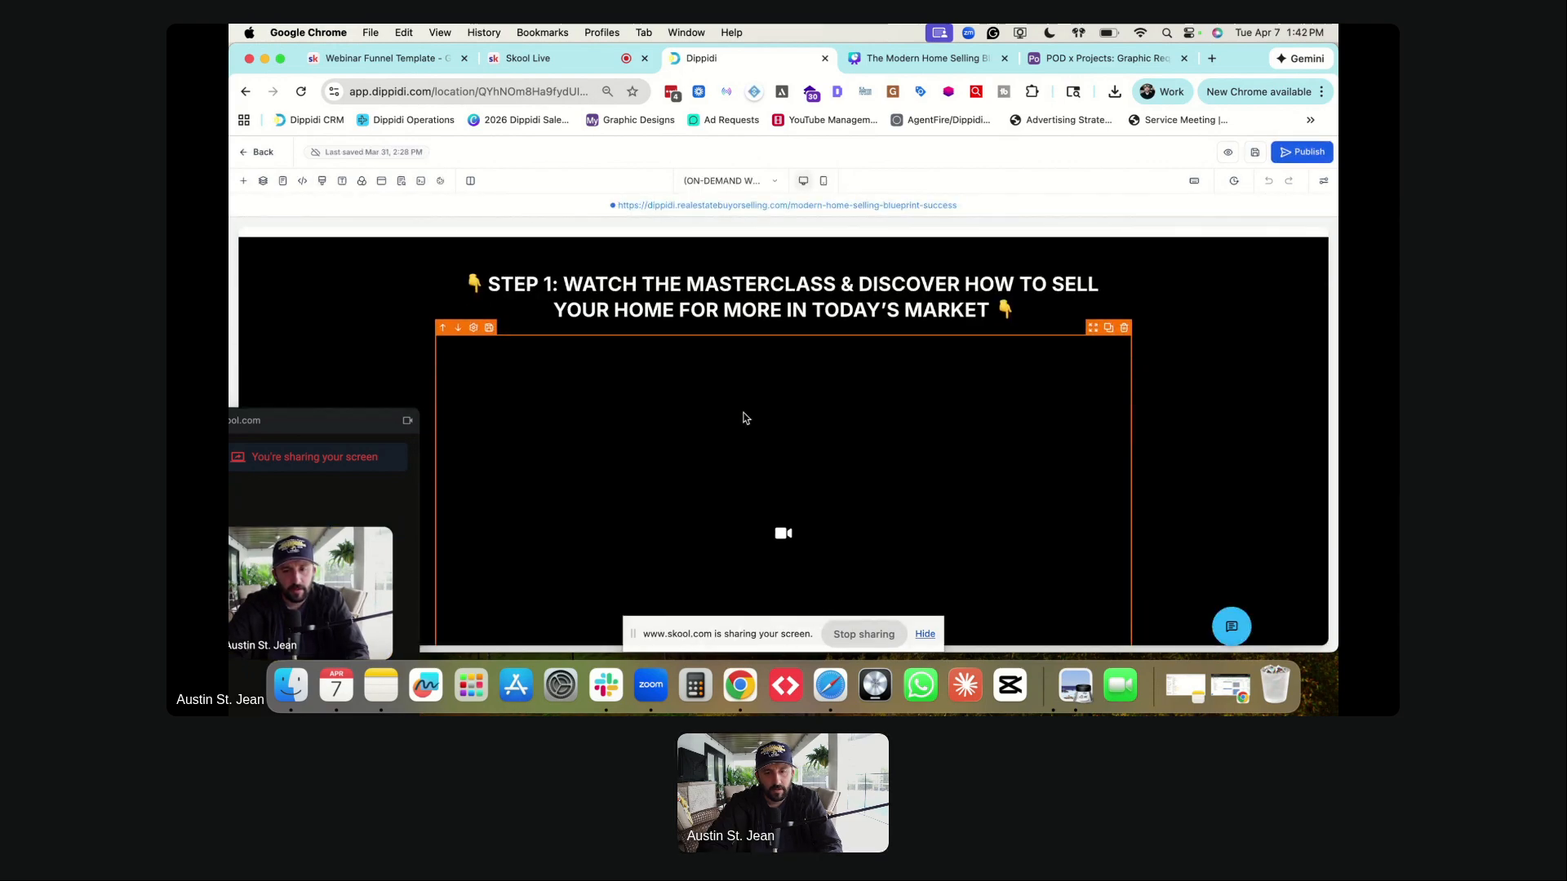
left_click(748, 442)
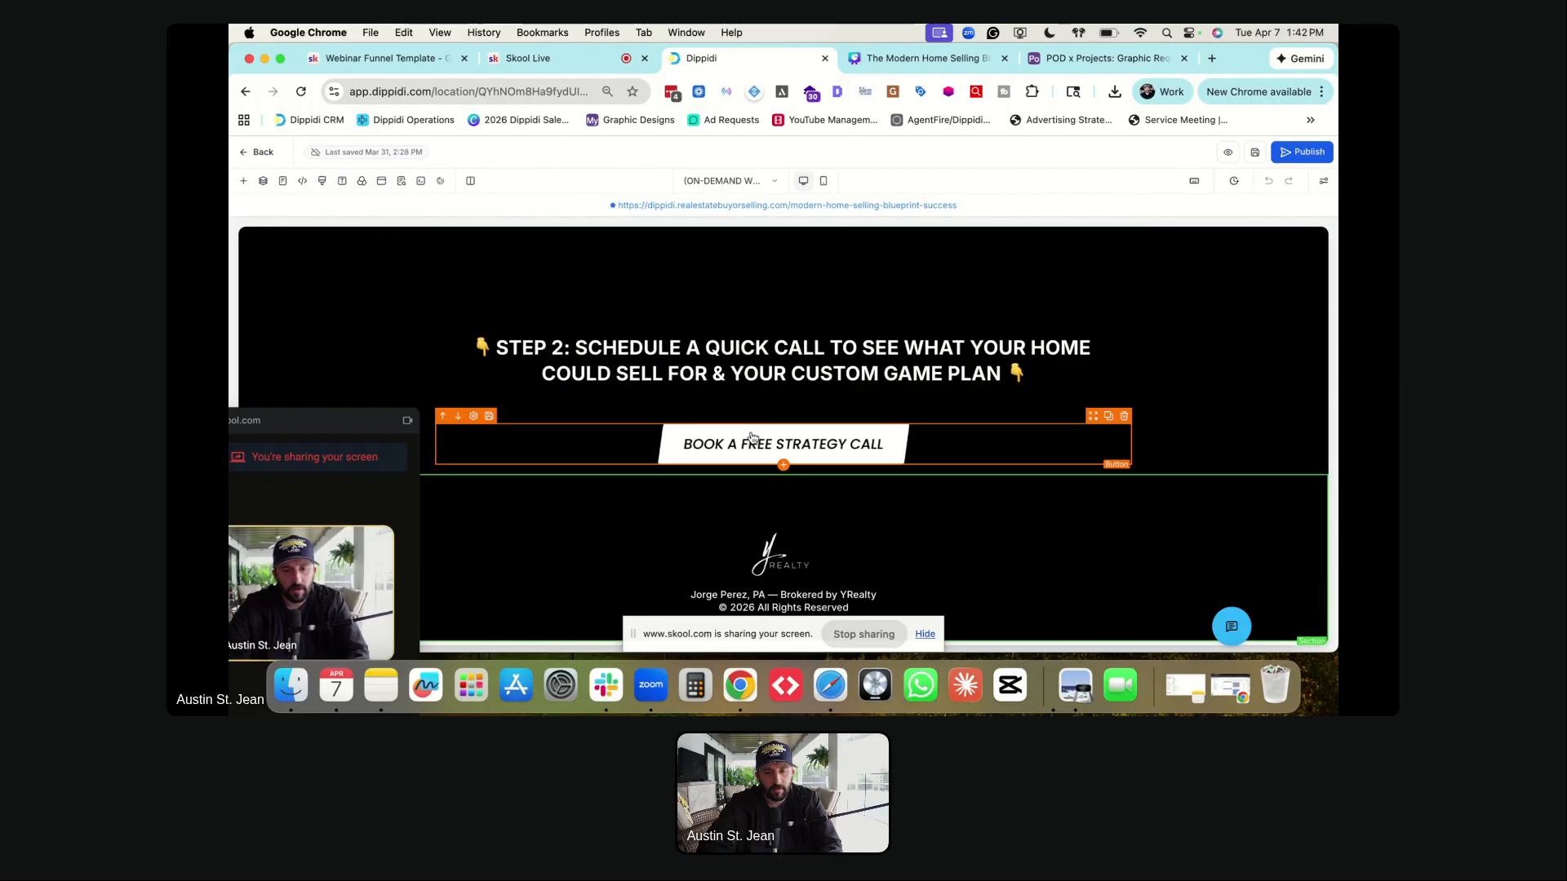
scroll(1148, 439, "down", 15)
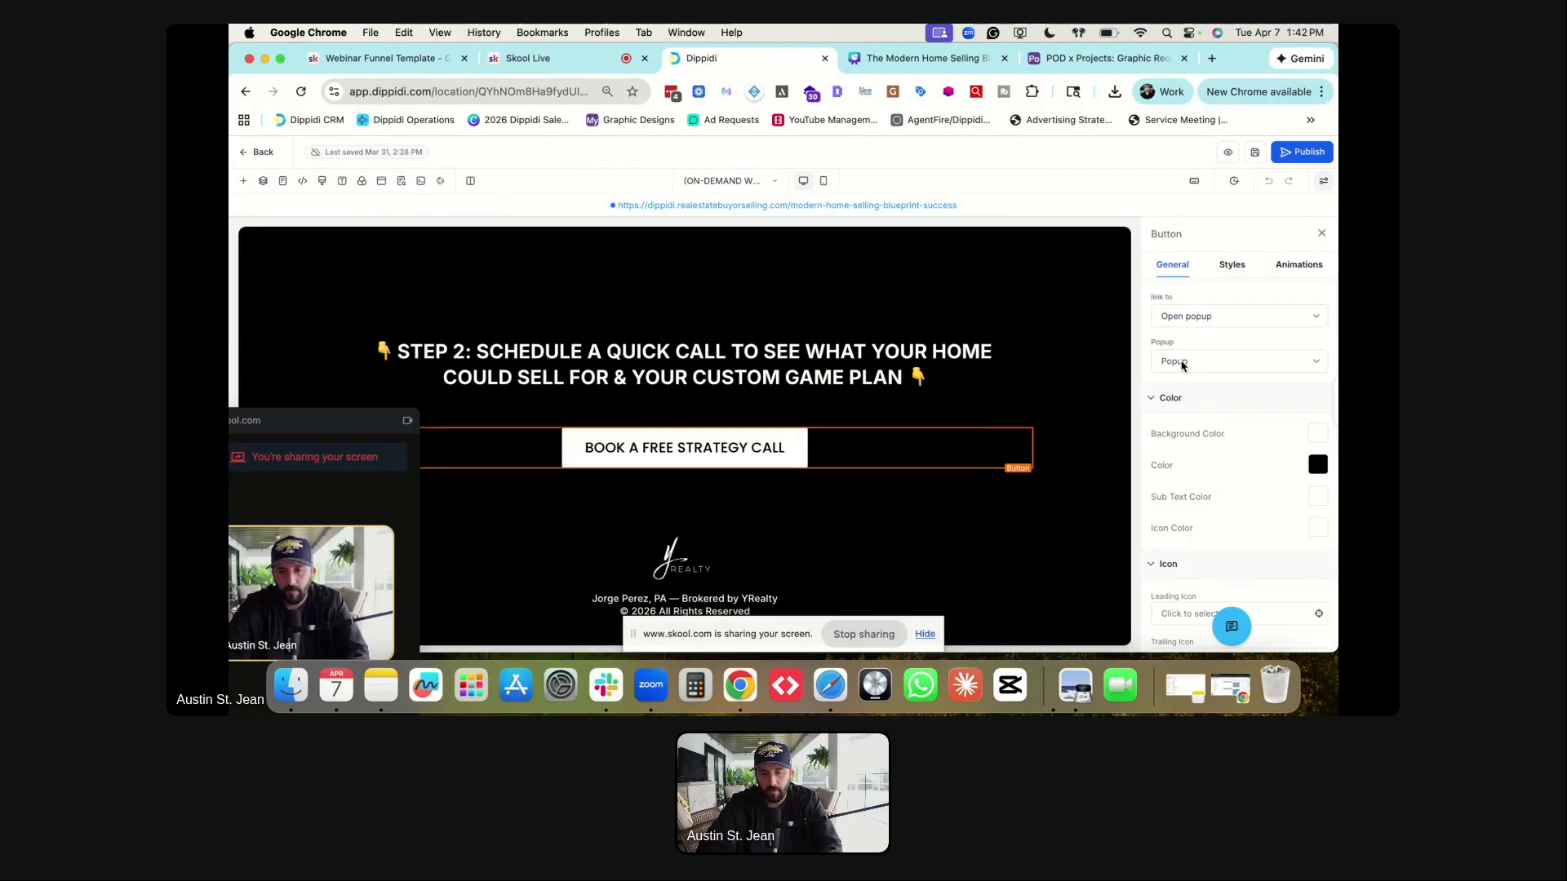
scroll(1183, 359, "up", 15)
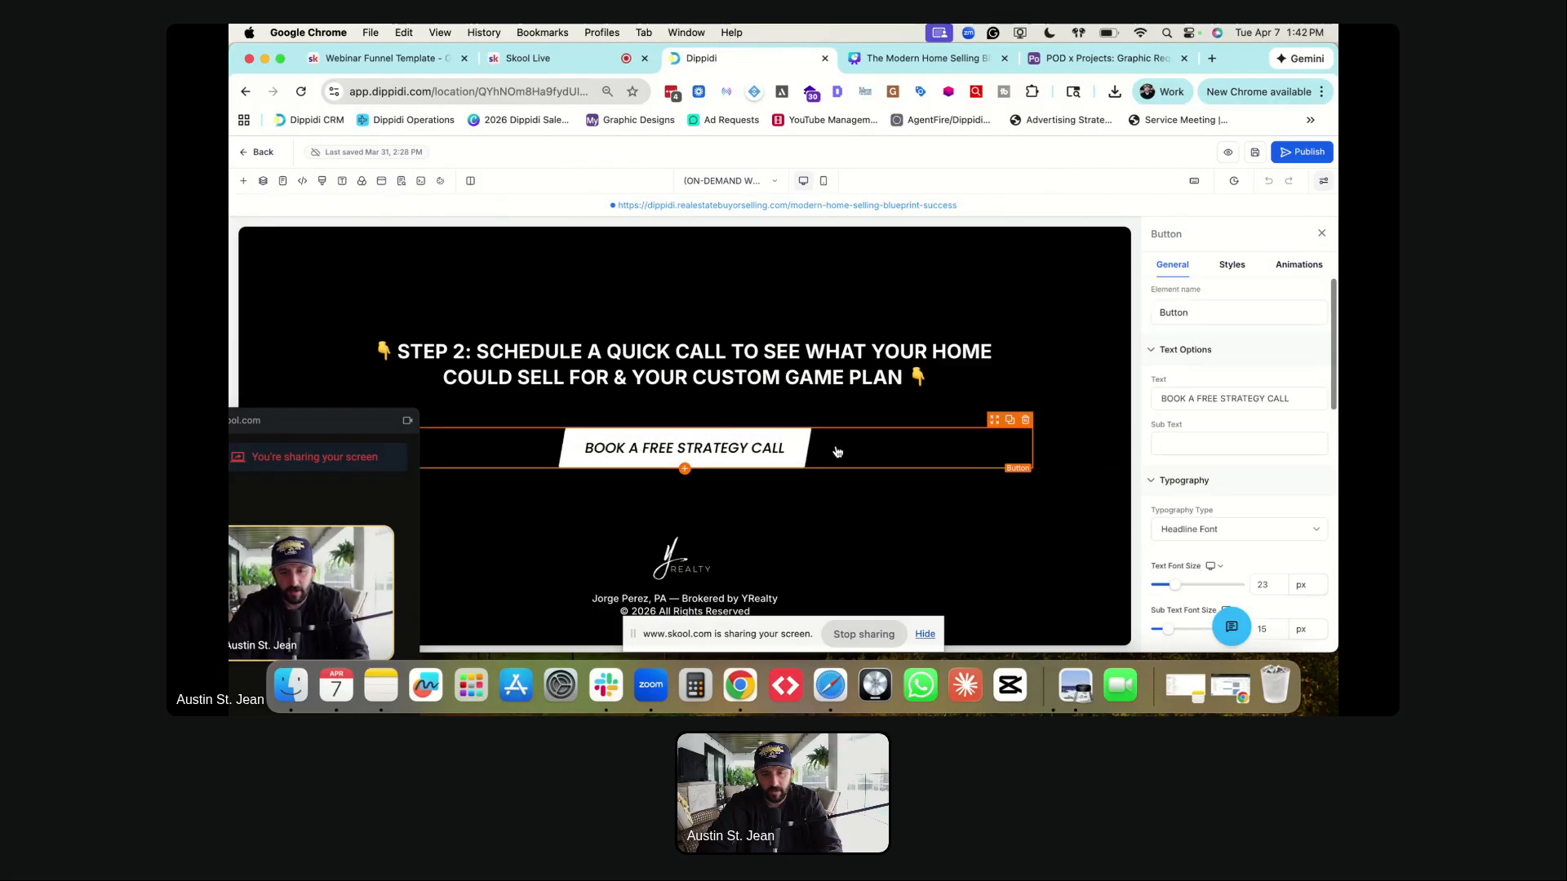
scroll(1172, 426, "down", 5)
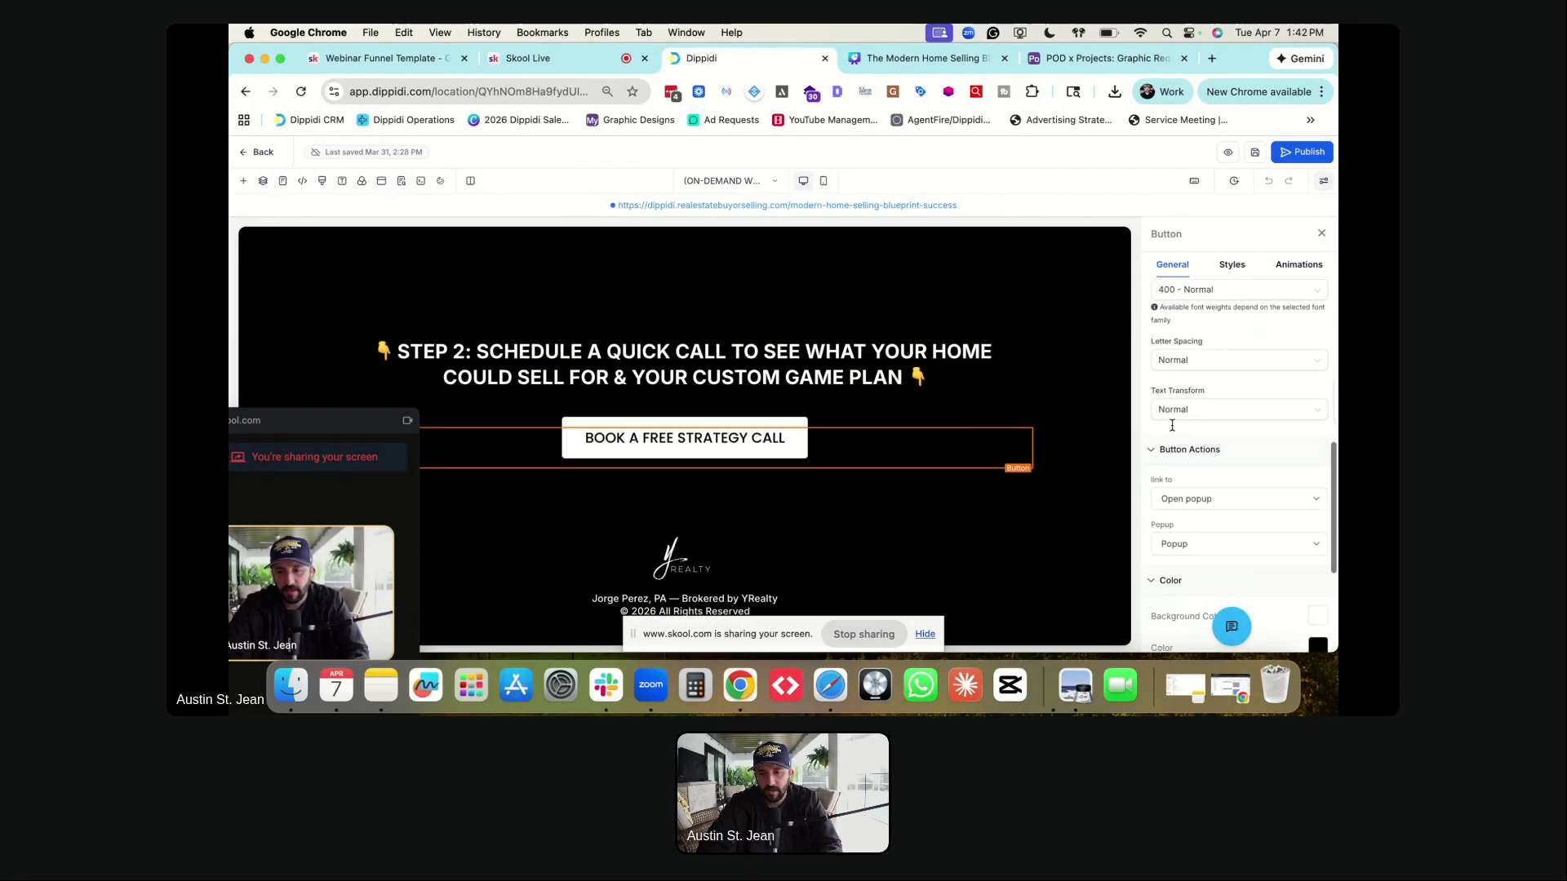
scroll(1172, 425, "down", 2)
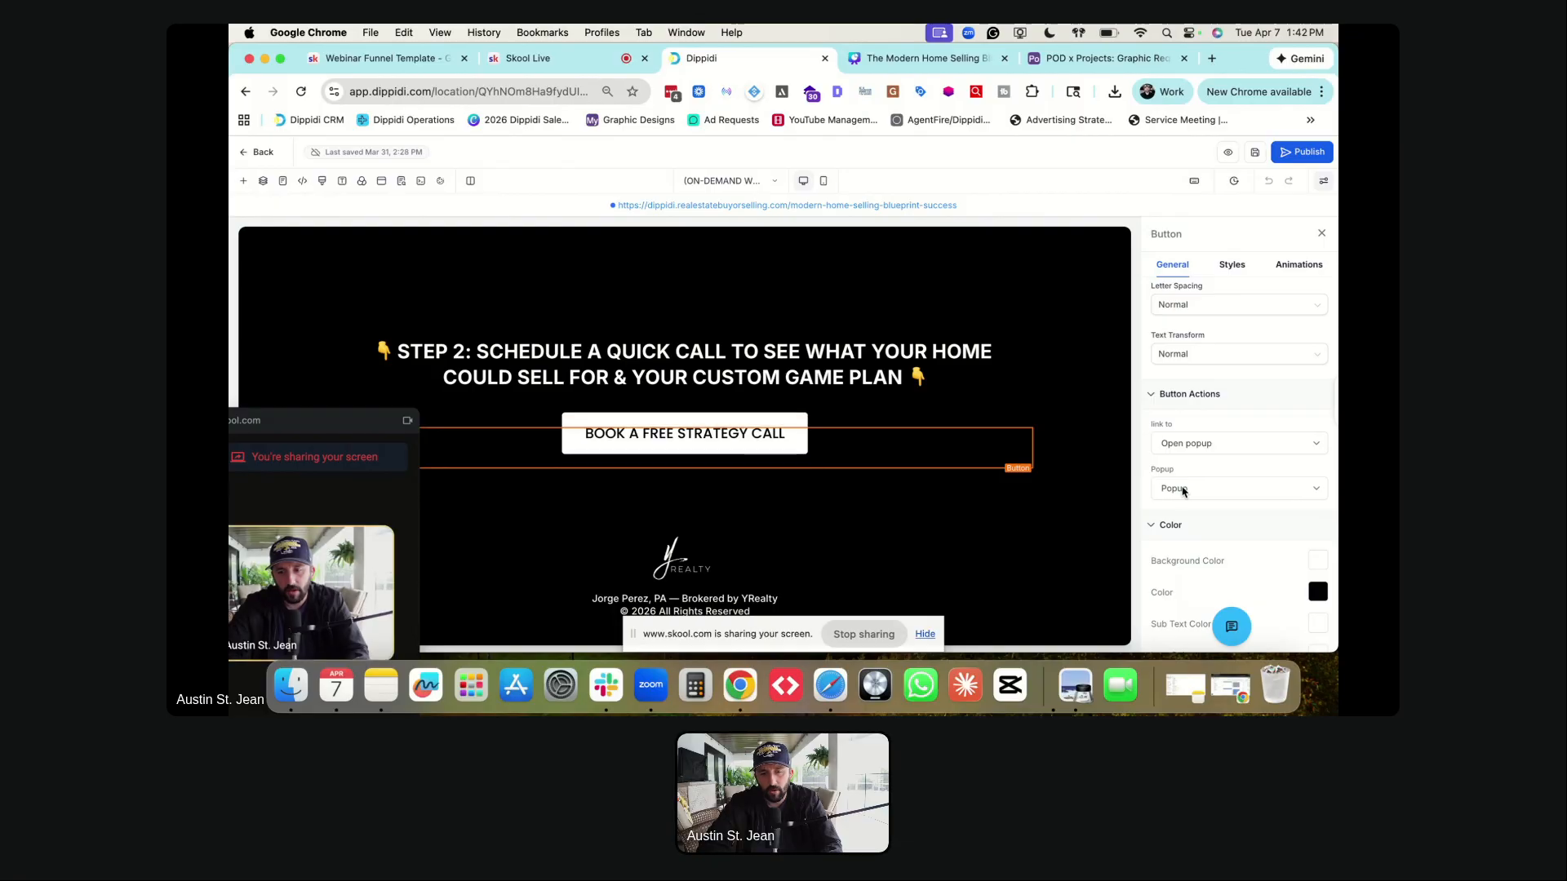
- Set the booking popup's calendar element to the 30-Minute Real Estate Consultation calendar
left_click(382, 183)
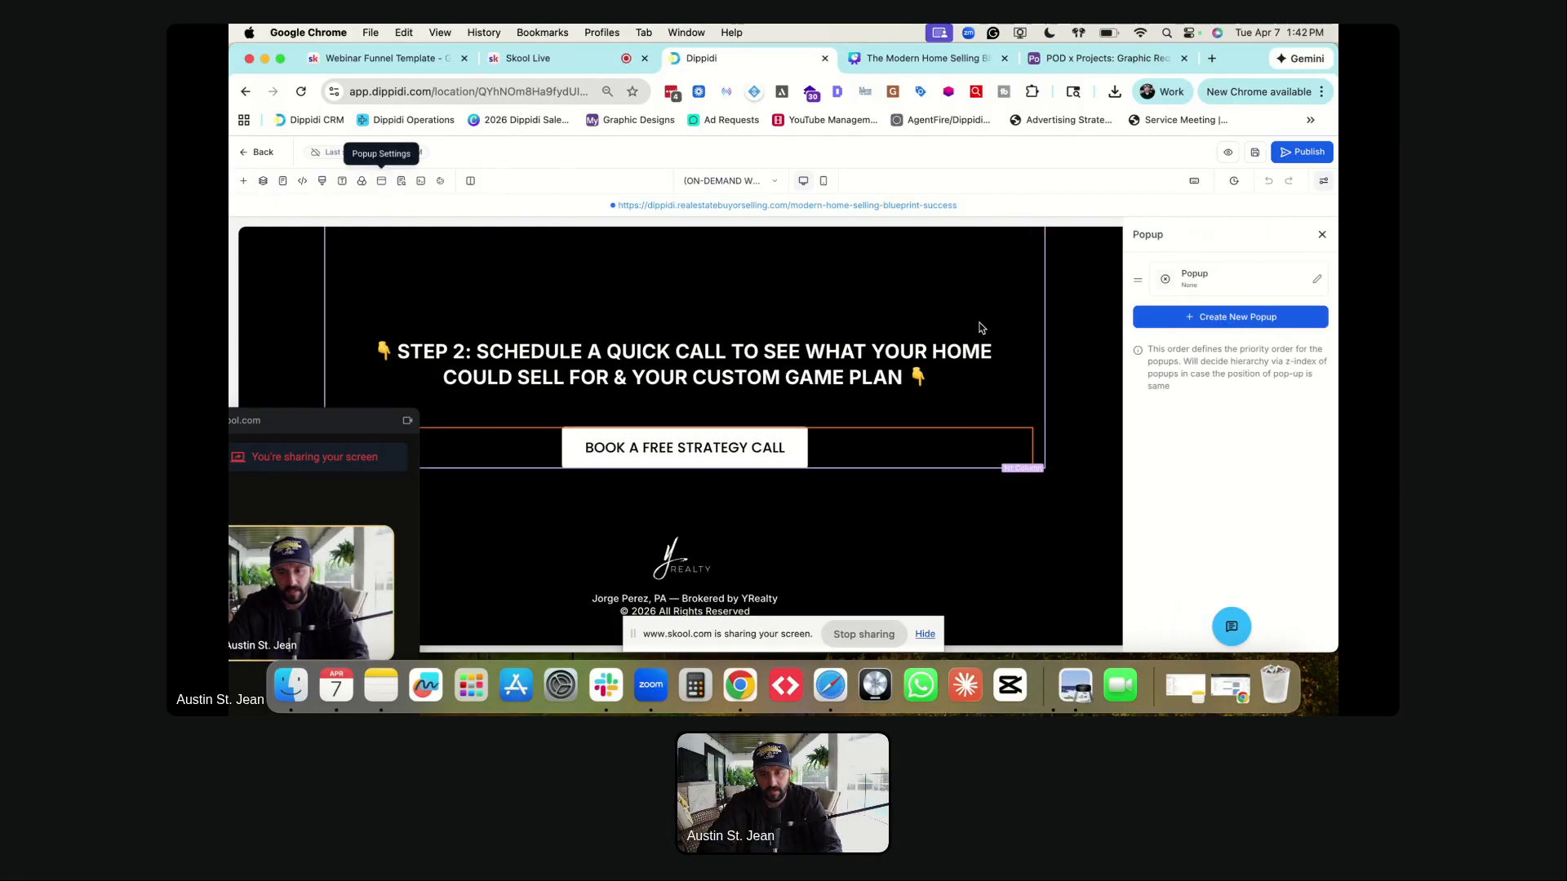
left_click(1240, 281)
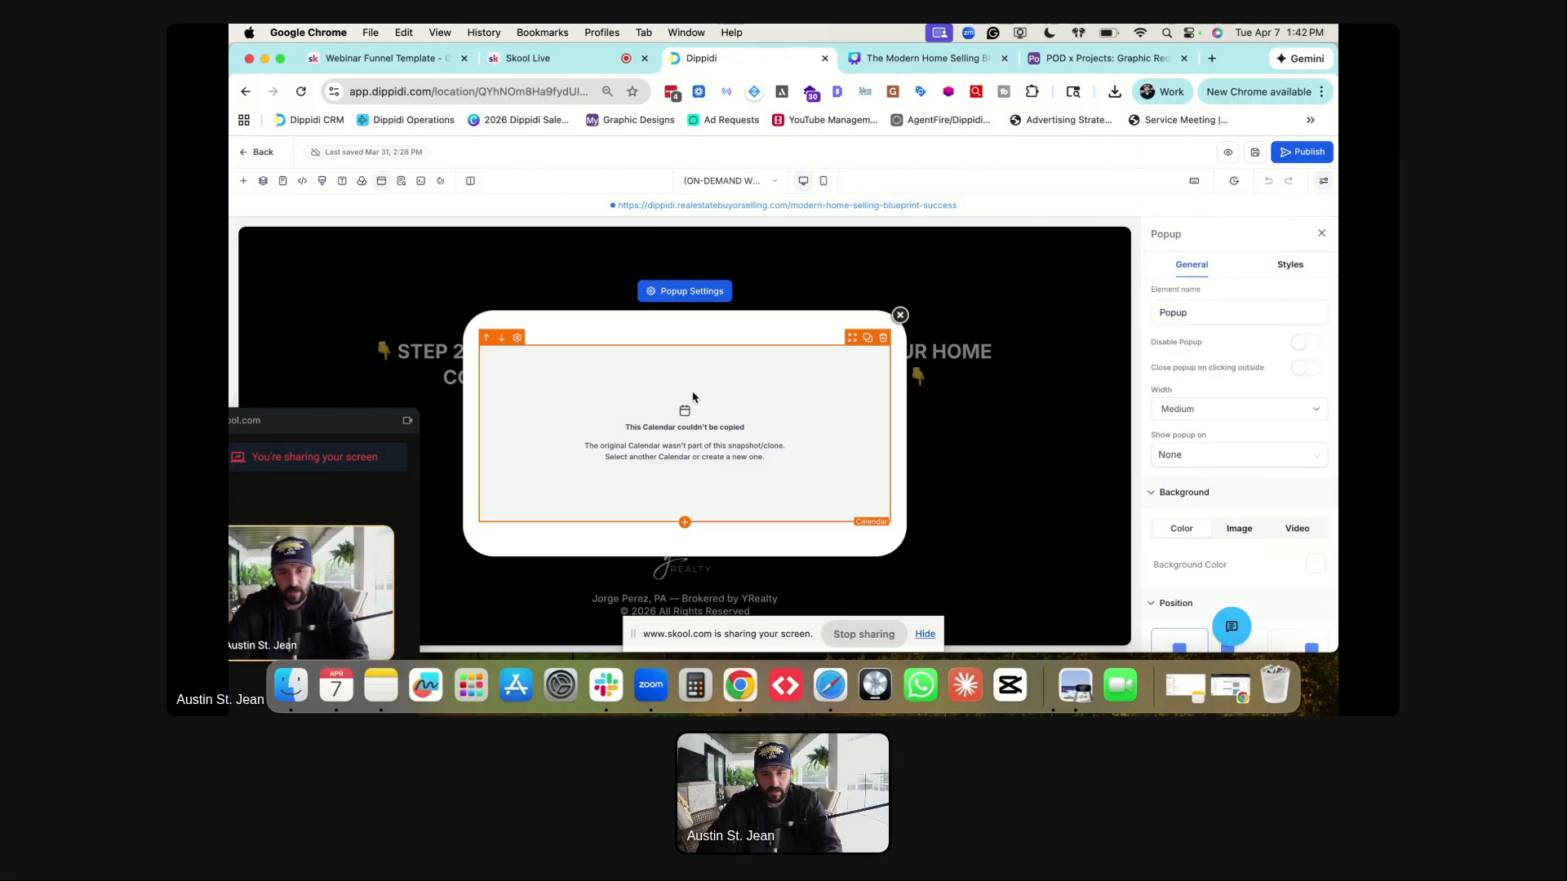
left_click(718, 427)
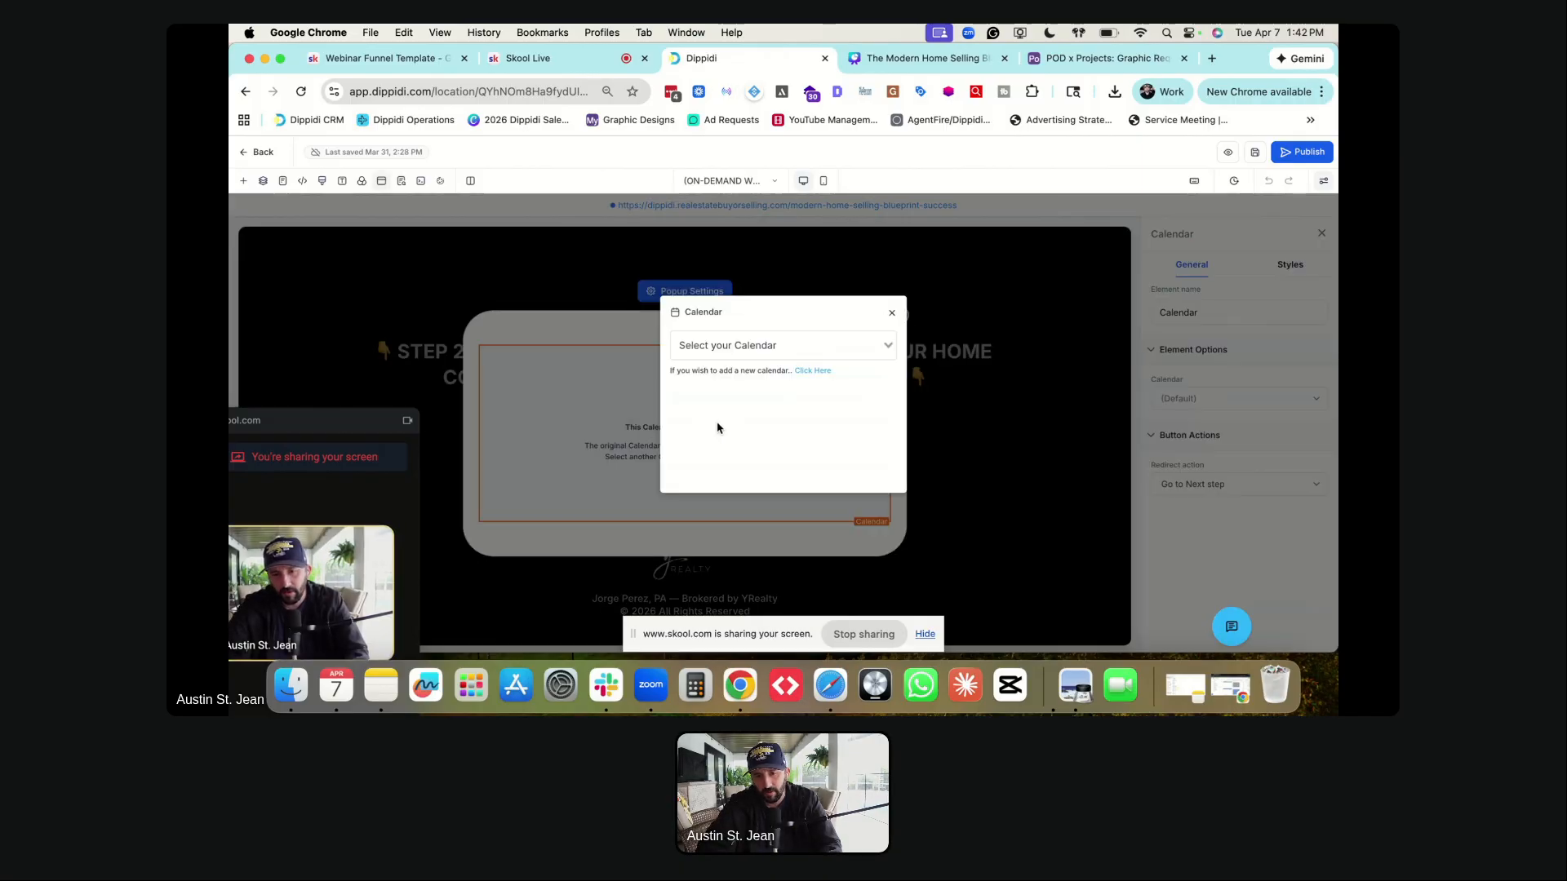
left_click(703, 347)
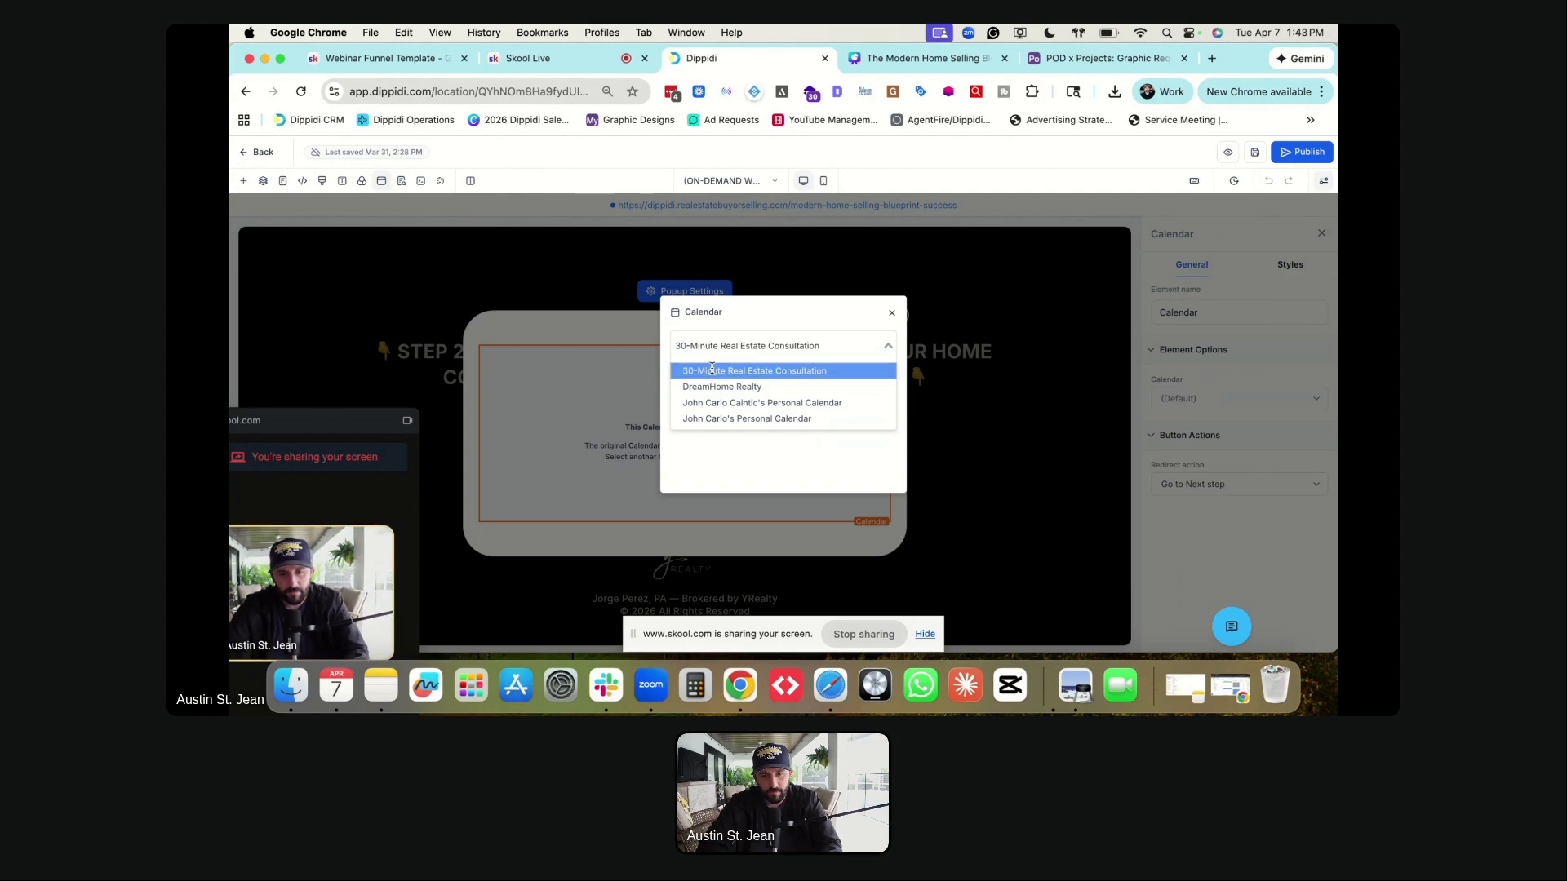
left_click(712, 369)
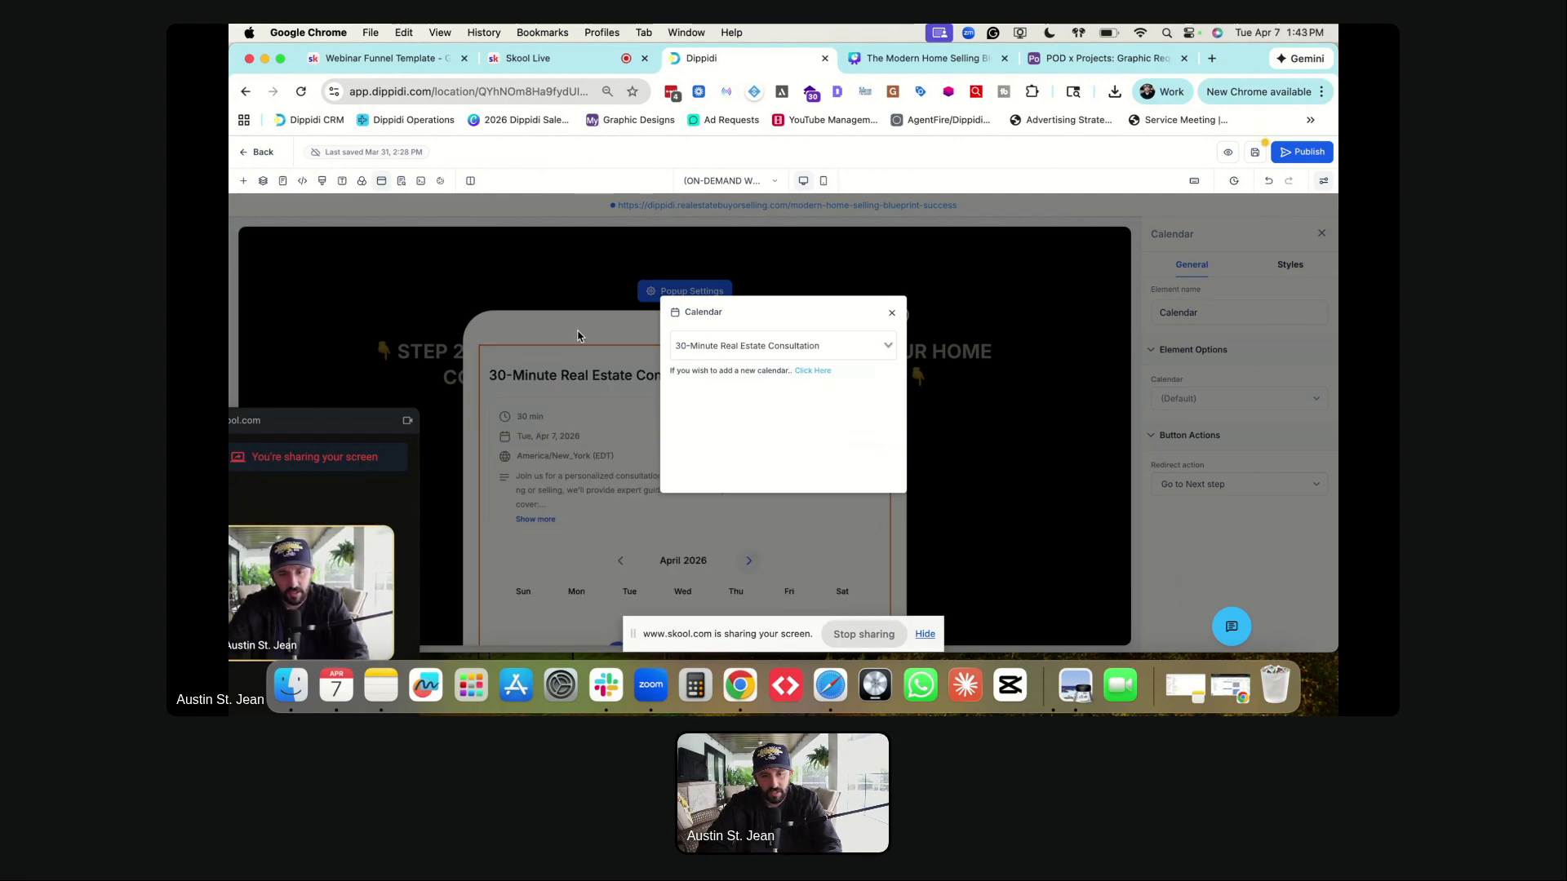
left_click(891, 315)
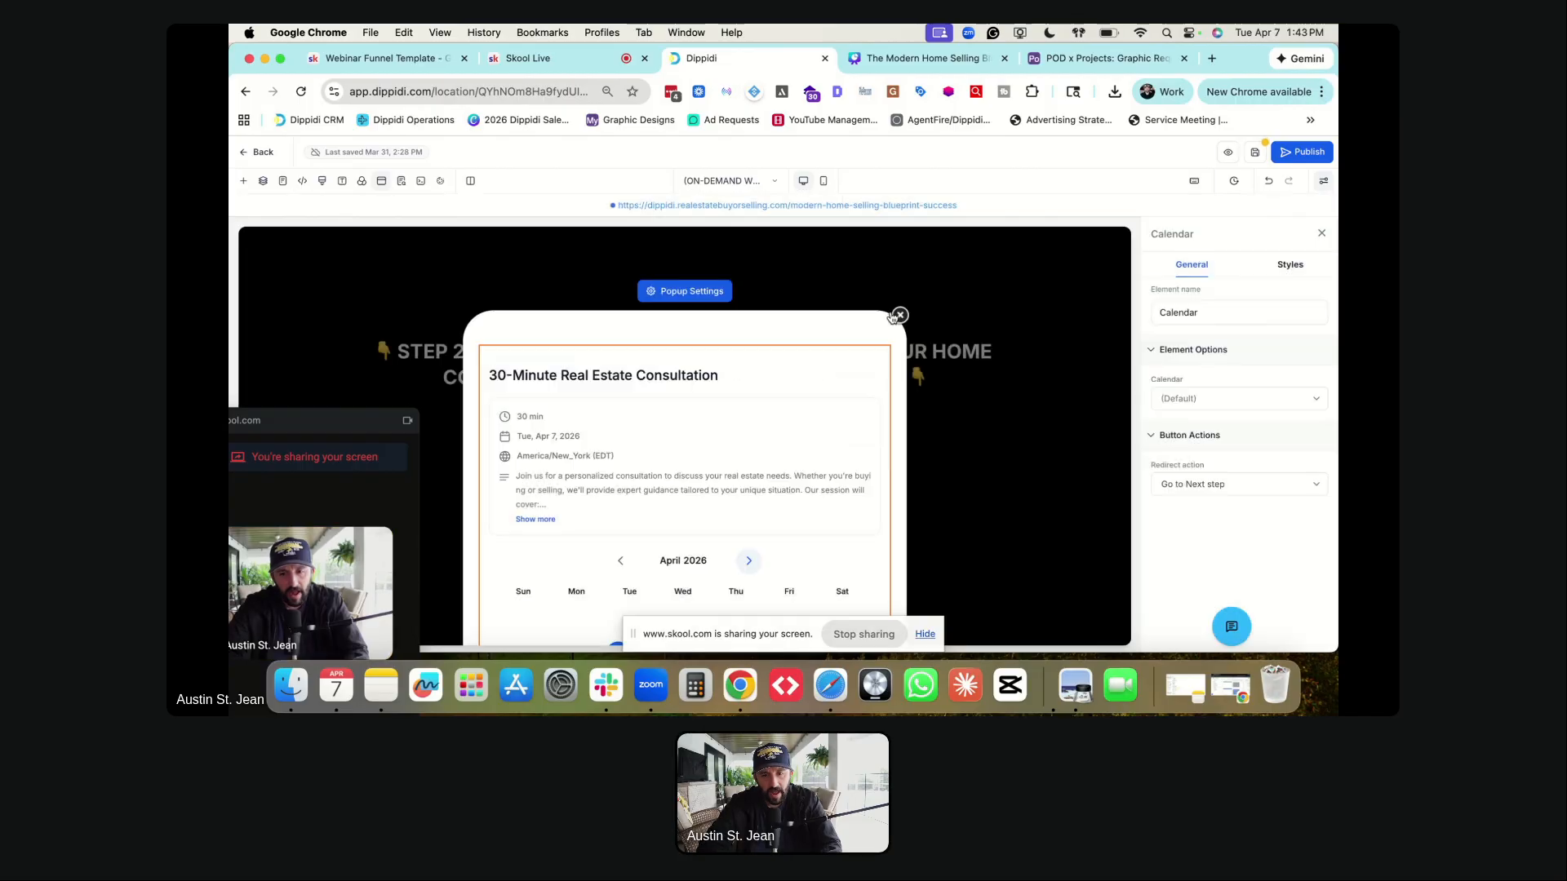
scroll(674, 397, "down", 5)
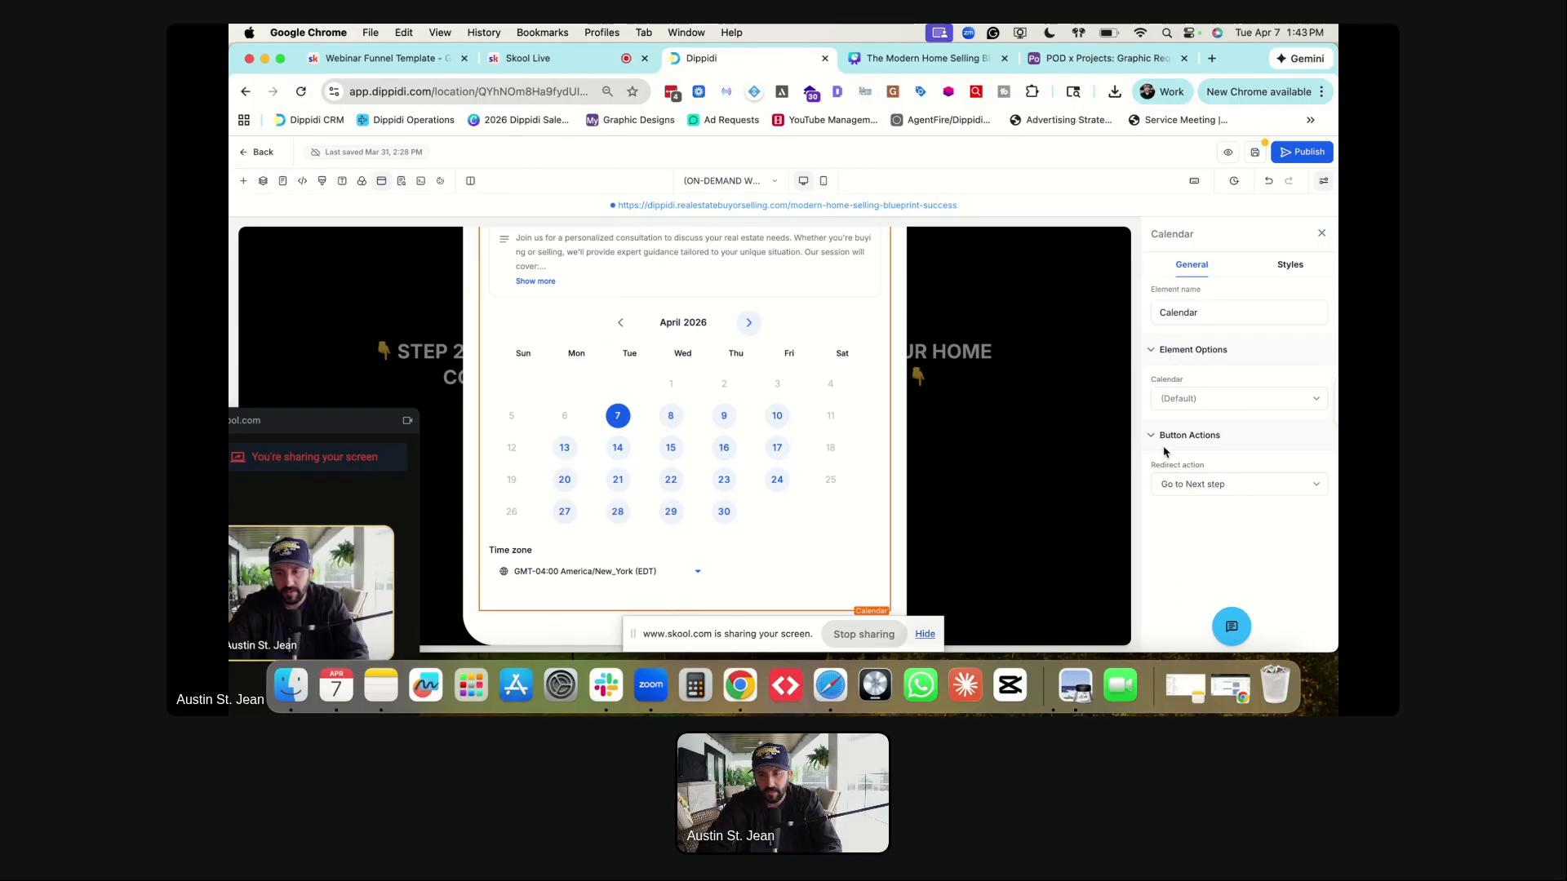
scroll(723, 450, "up", 1)
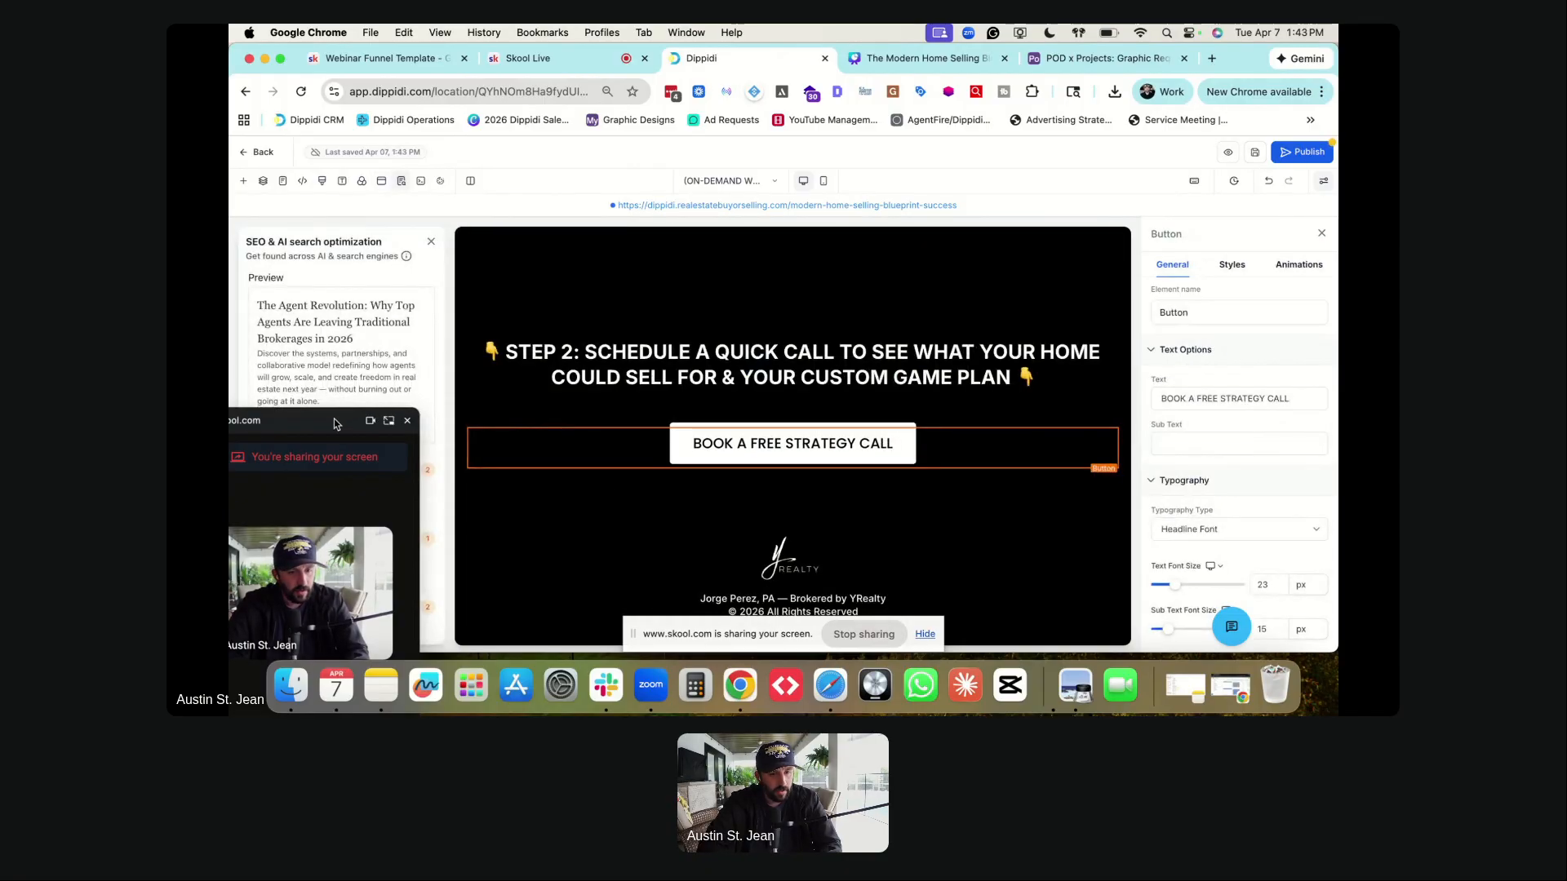
- Change the page's SEO title to 'Modern Home Selling Blueprint'
left_click(285, 471)
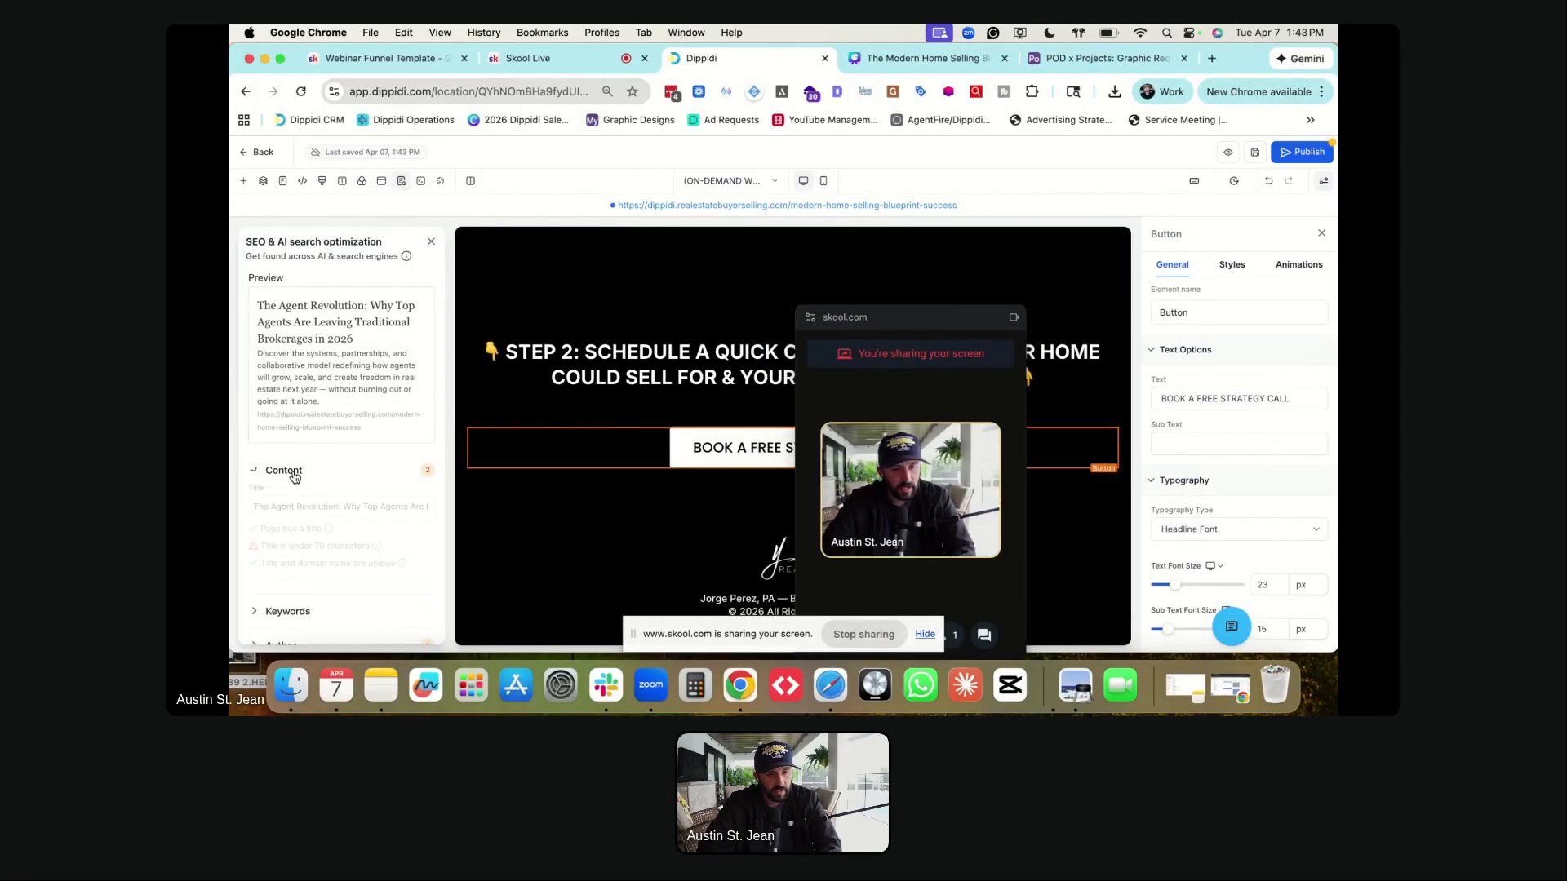
left_click(313, 507)
key("super+a")
type("Mod")
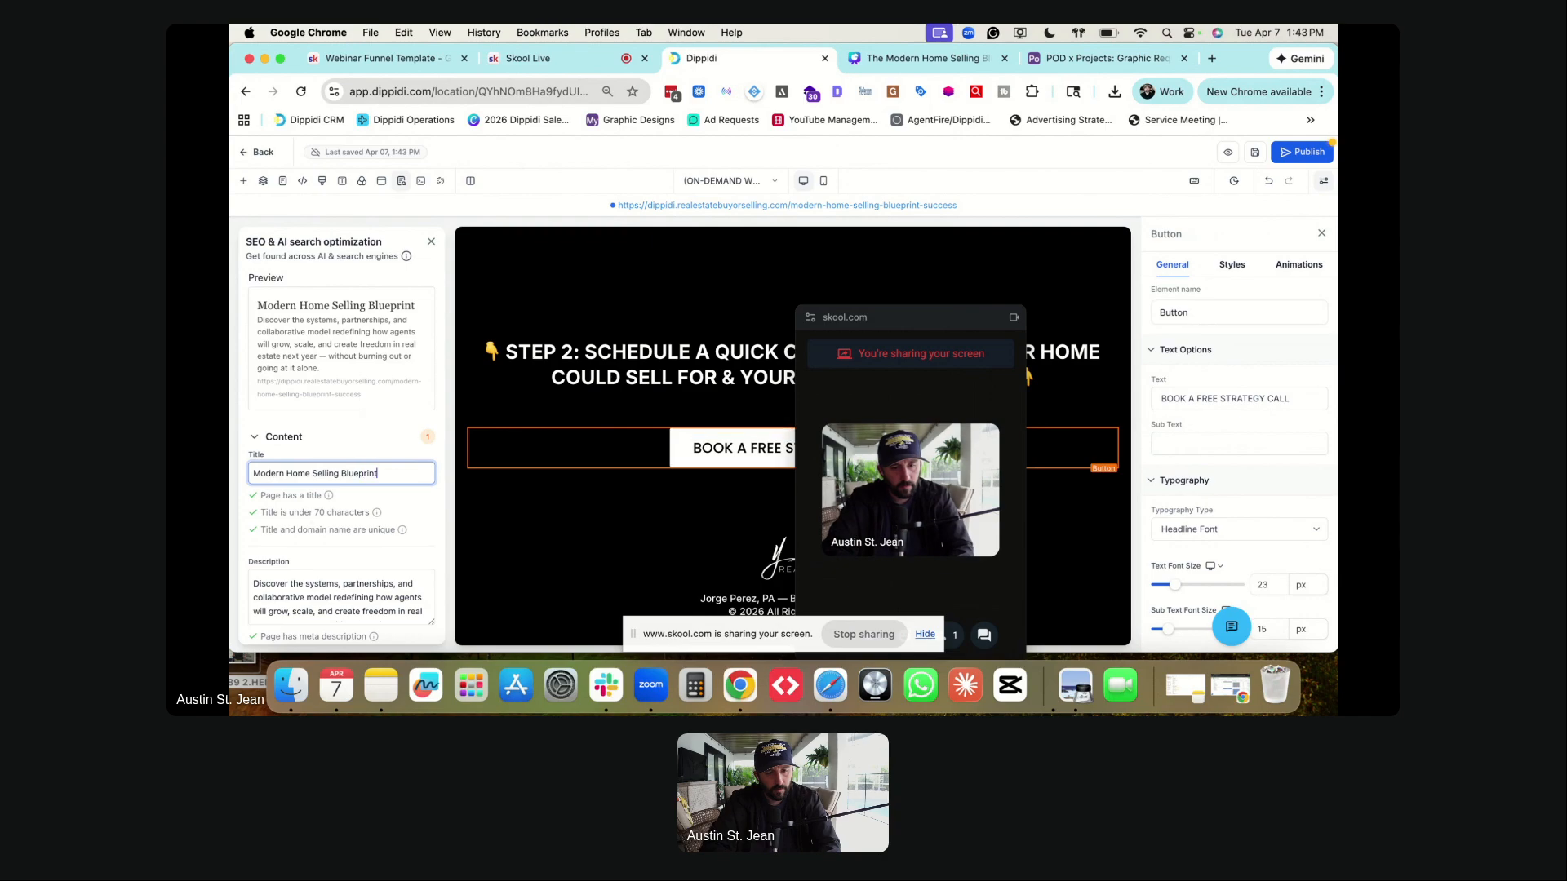
- Rewrite the meta description to end 'This is the ultimate listing strategy to sell your home.' and save
left_click(310, 597)
key("super+a")
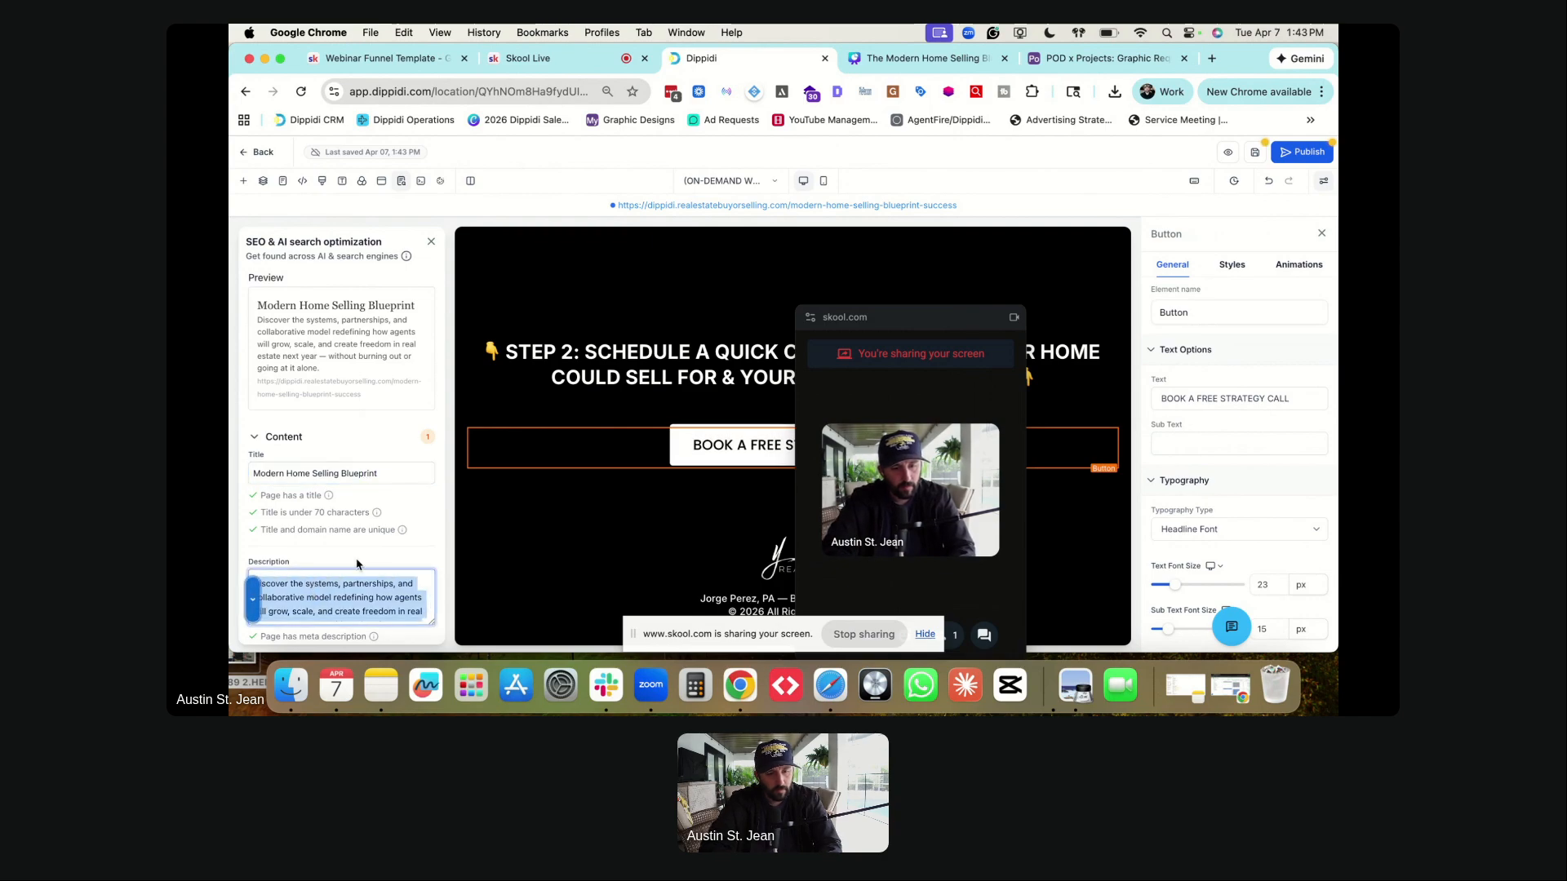
type("Dis")
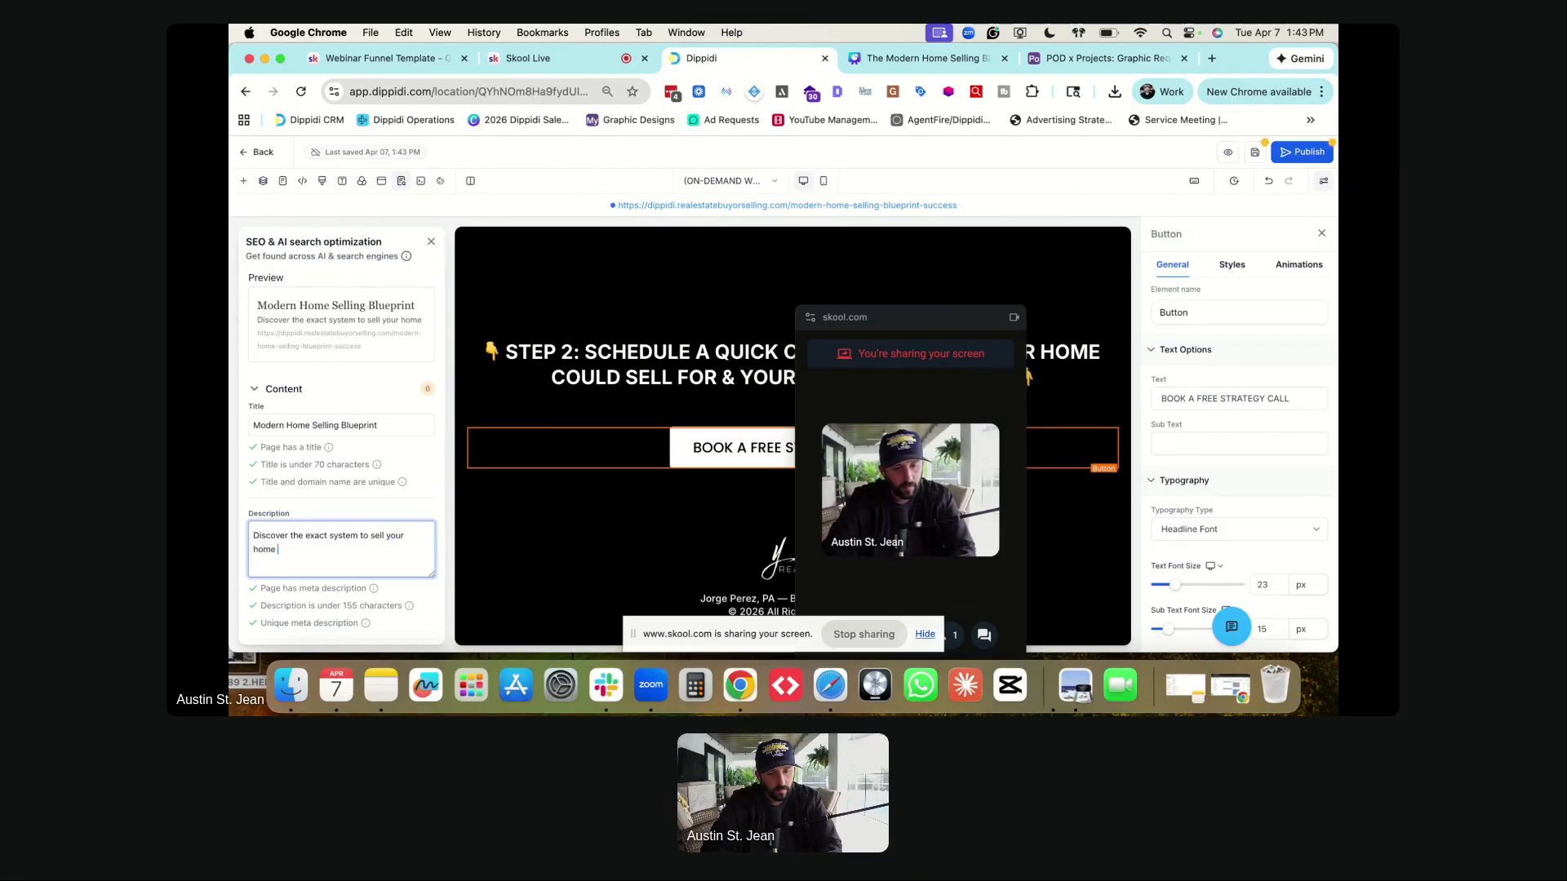
type("for")
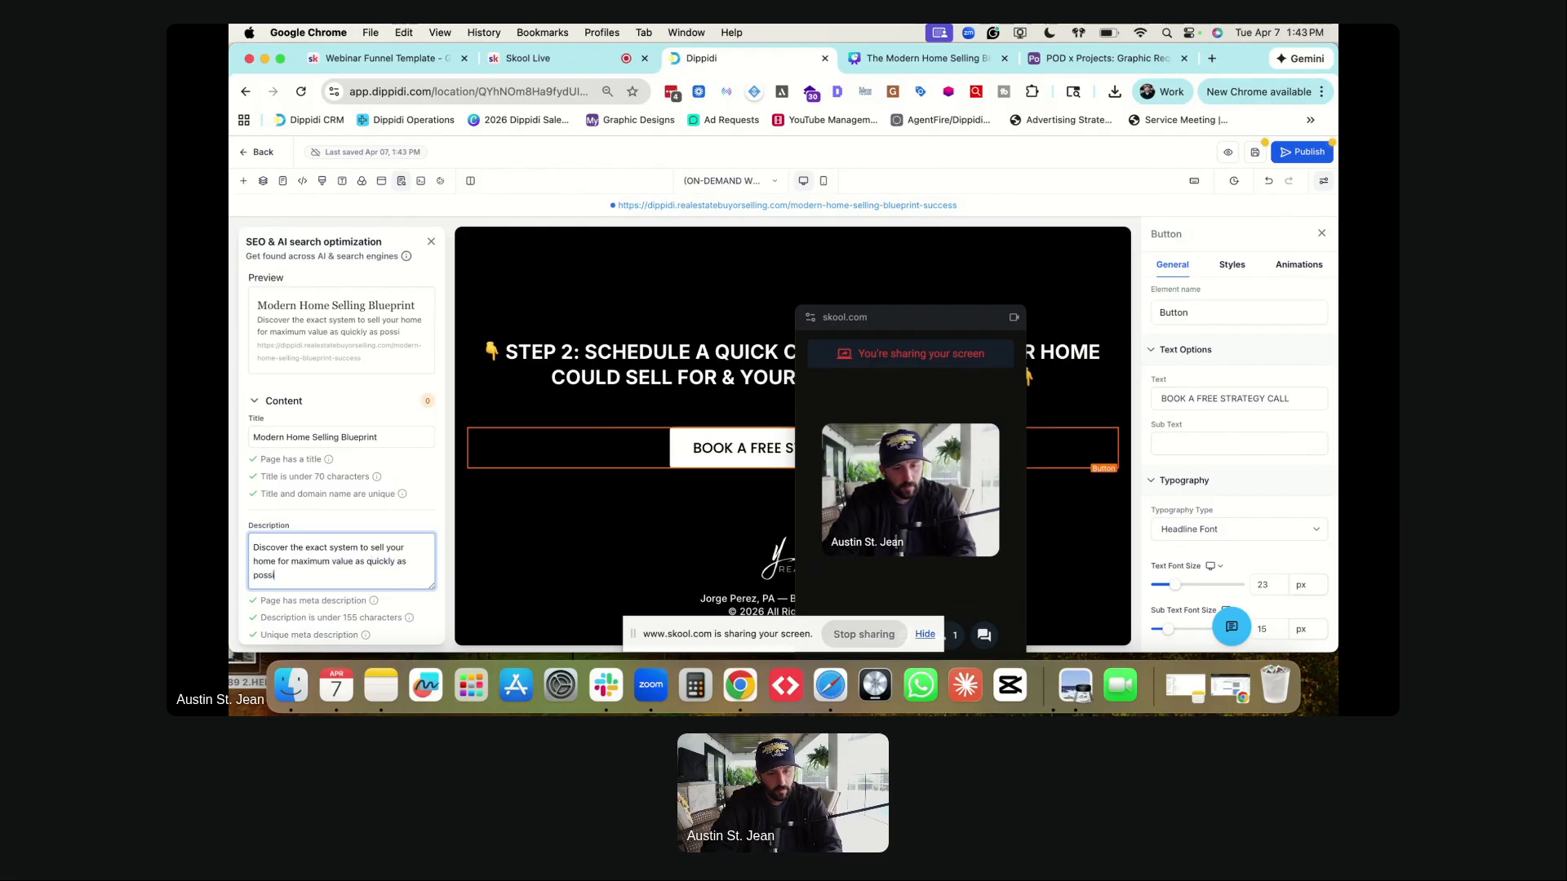
type(". This is the ultimate")
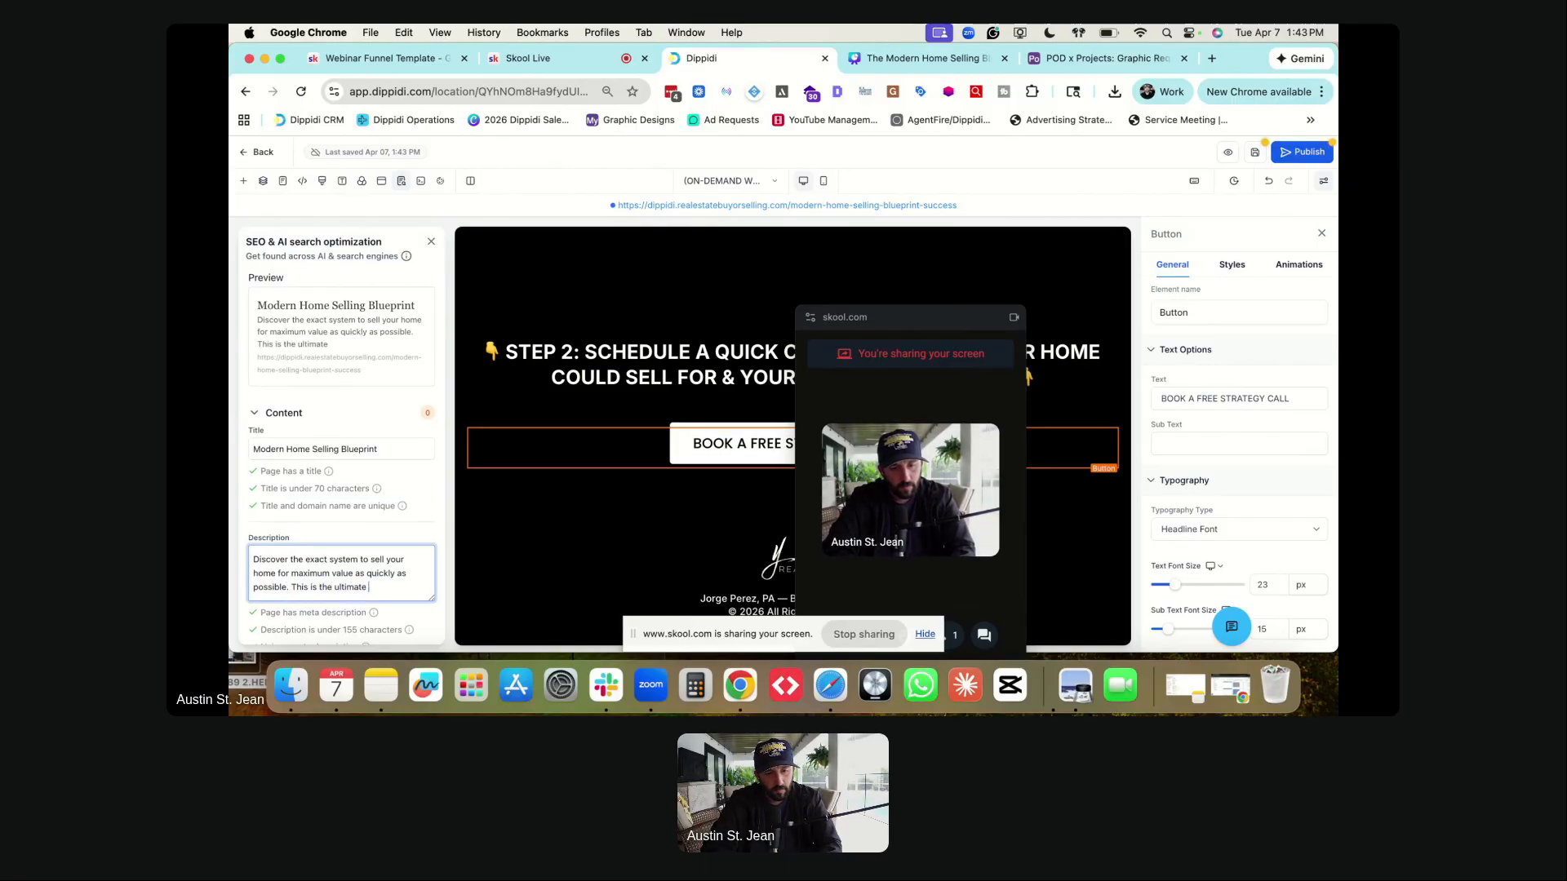
type(" mar")
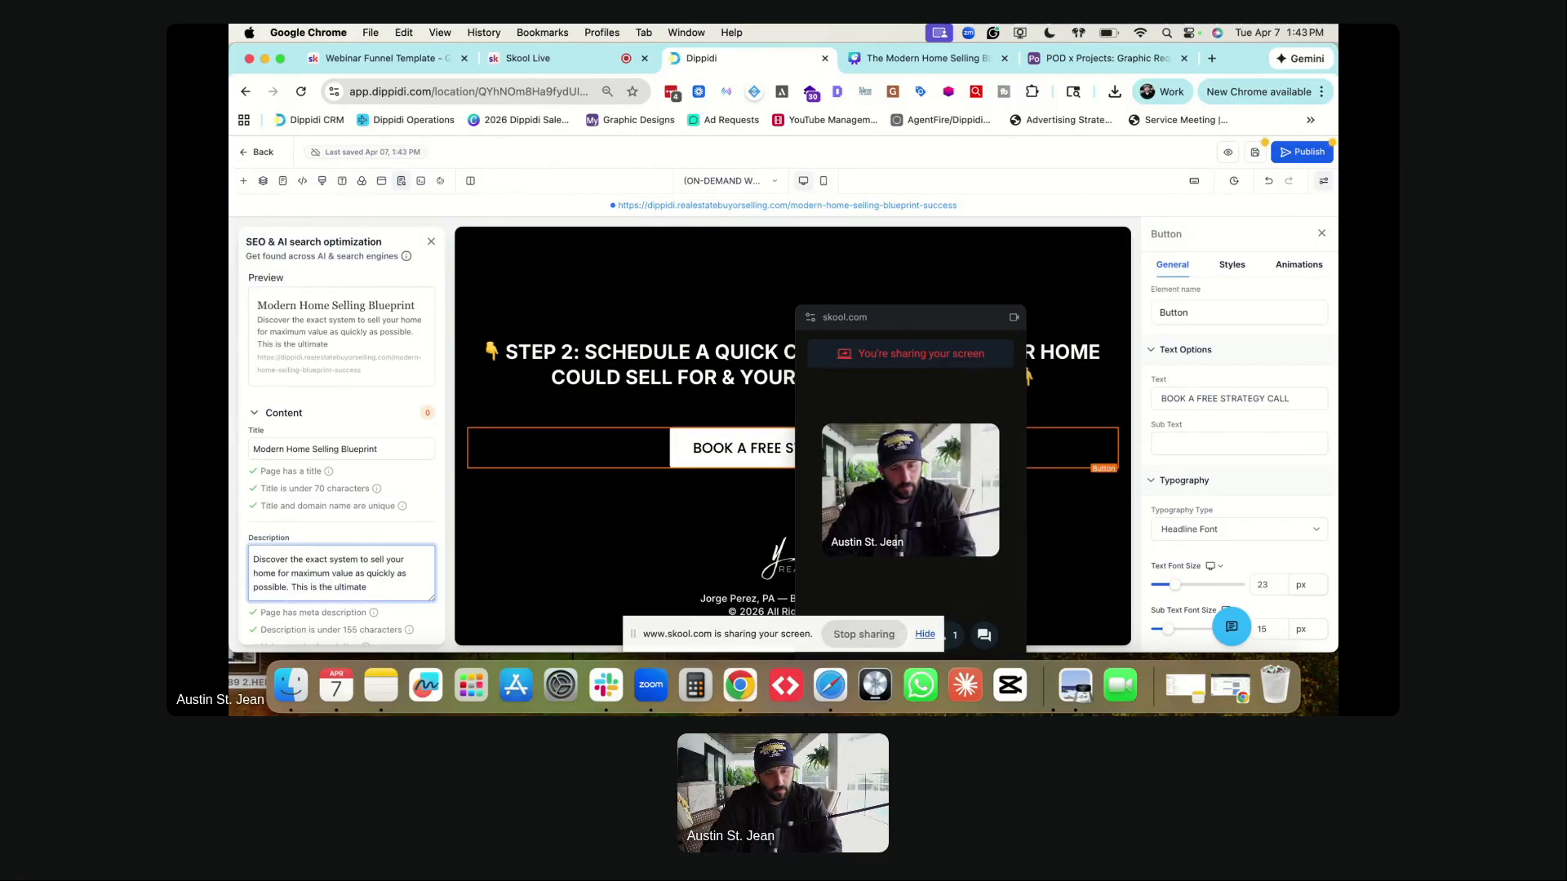
type(" listing strategy to se")
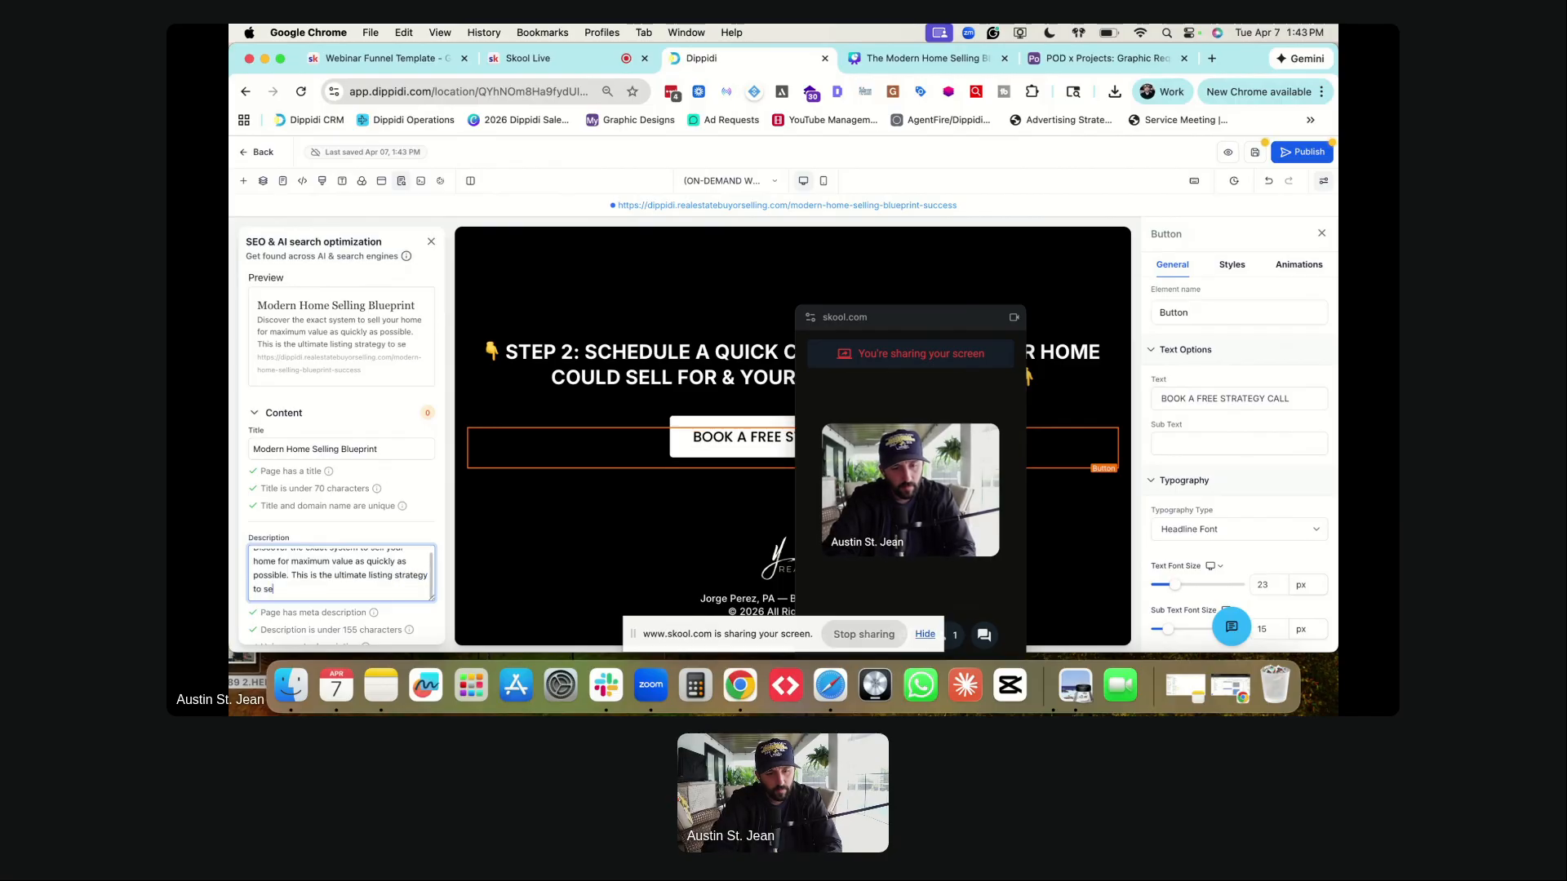
type("ll your home.")
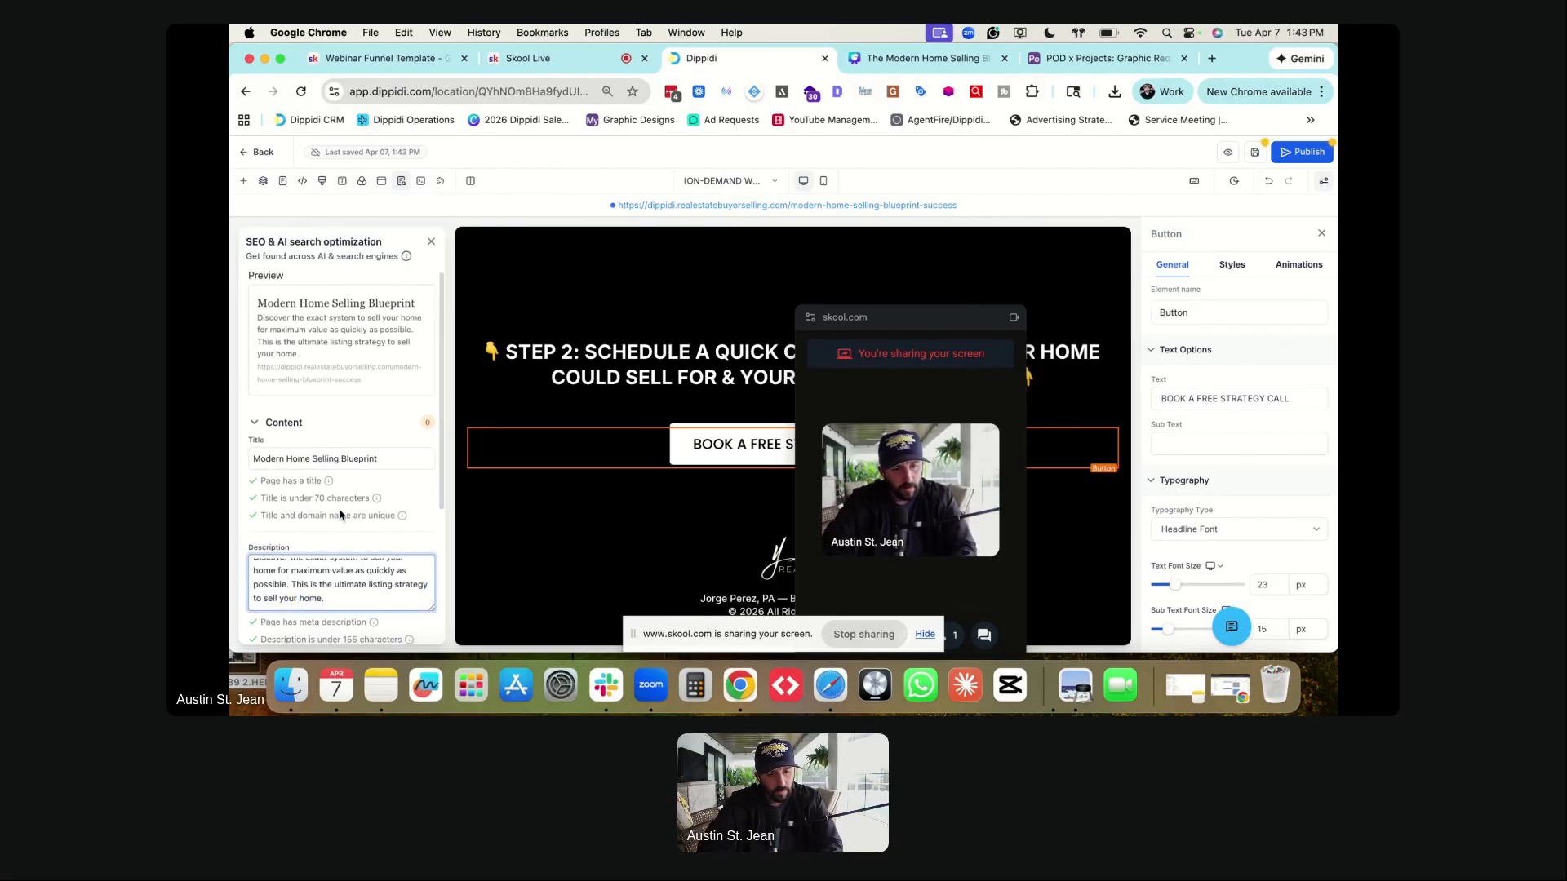
scroll(340, 514, "down", 5)
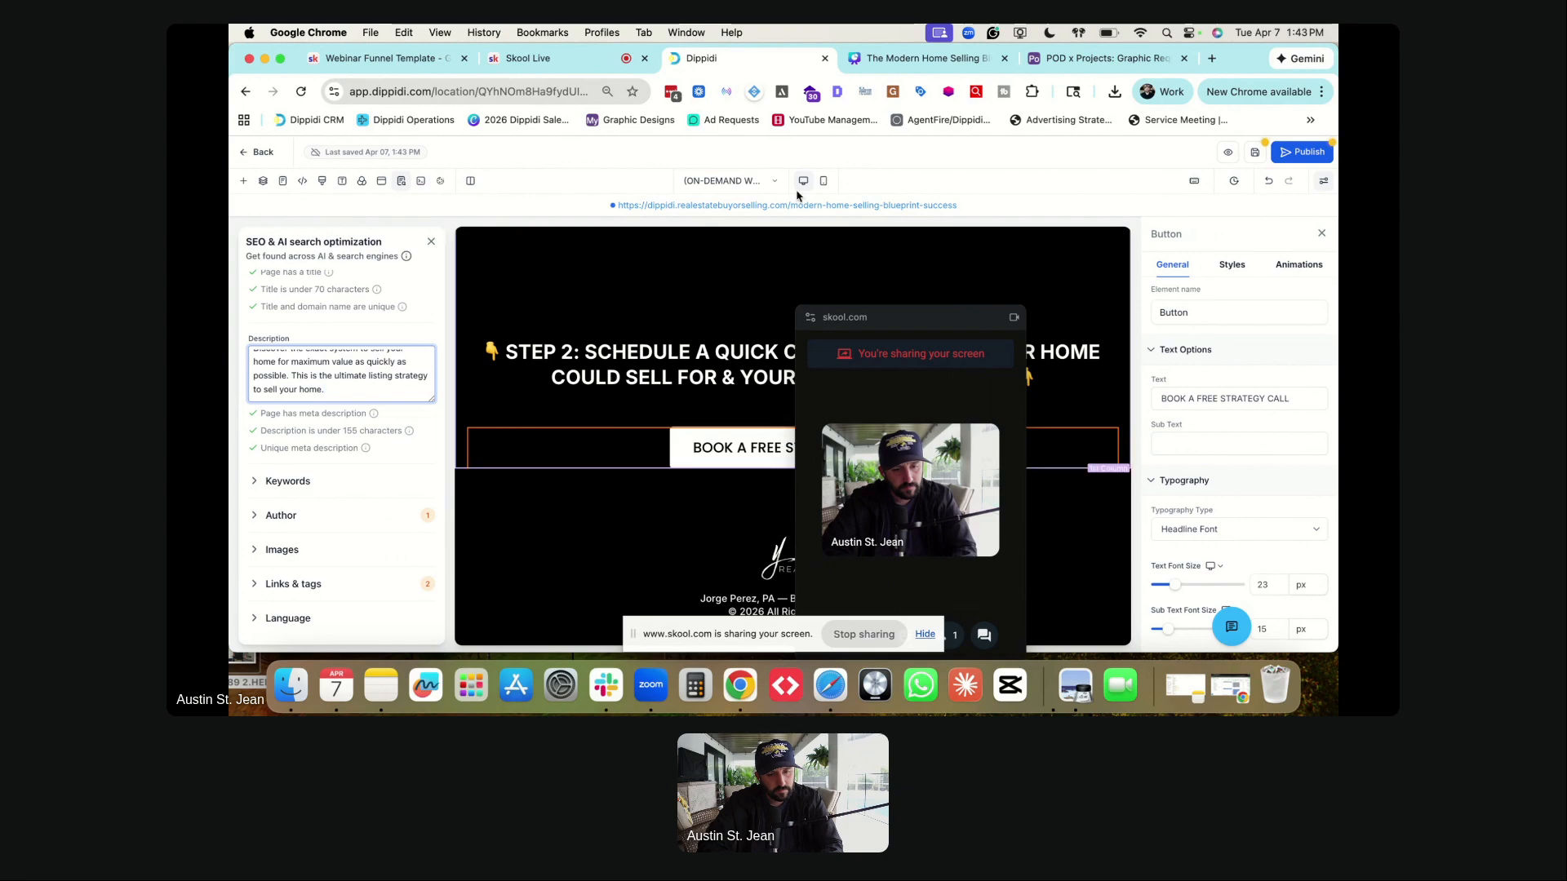
left_click(1257, 152)
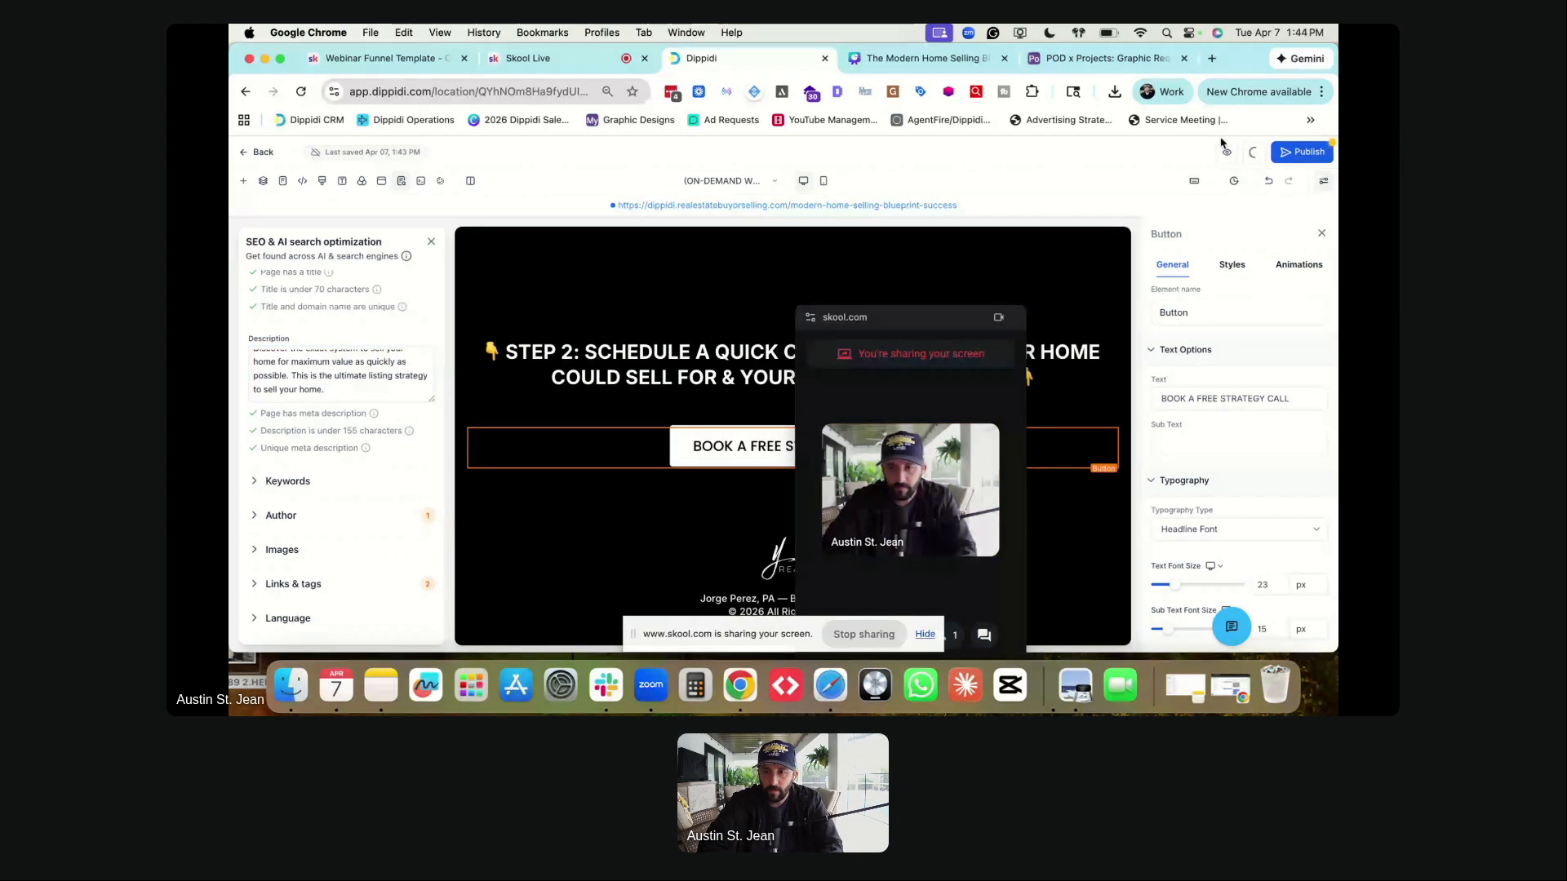
- Publish the on-demand success page with its new SEO title and description
left_click(1293, 154)
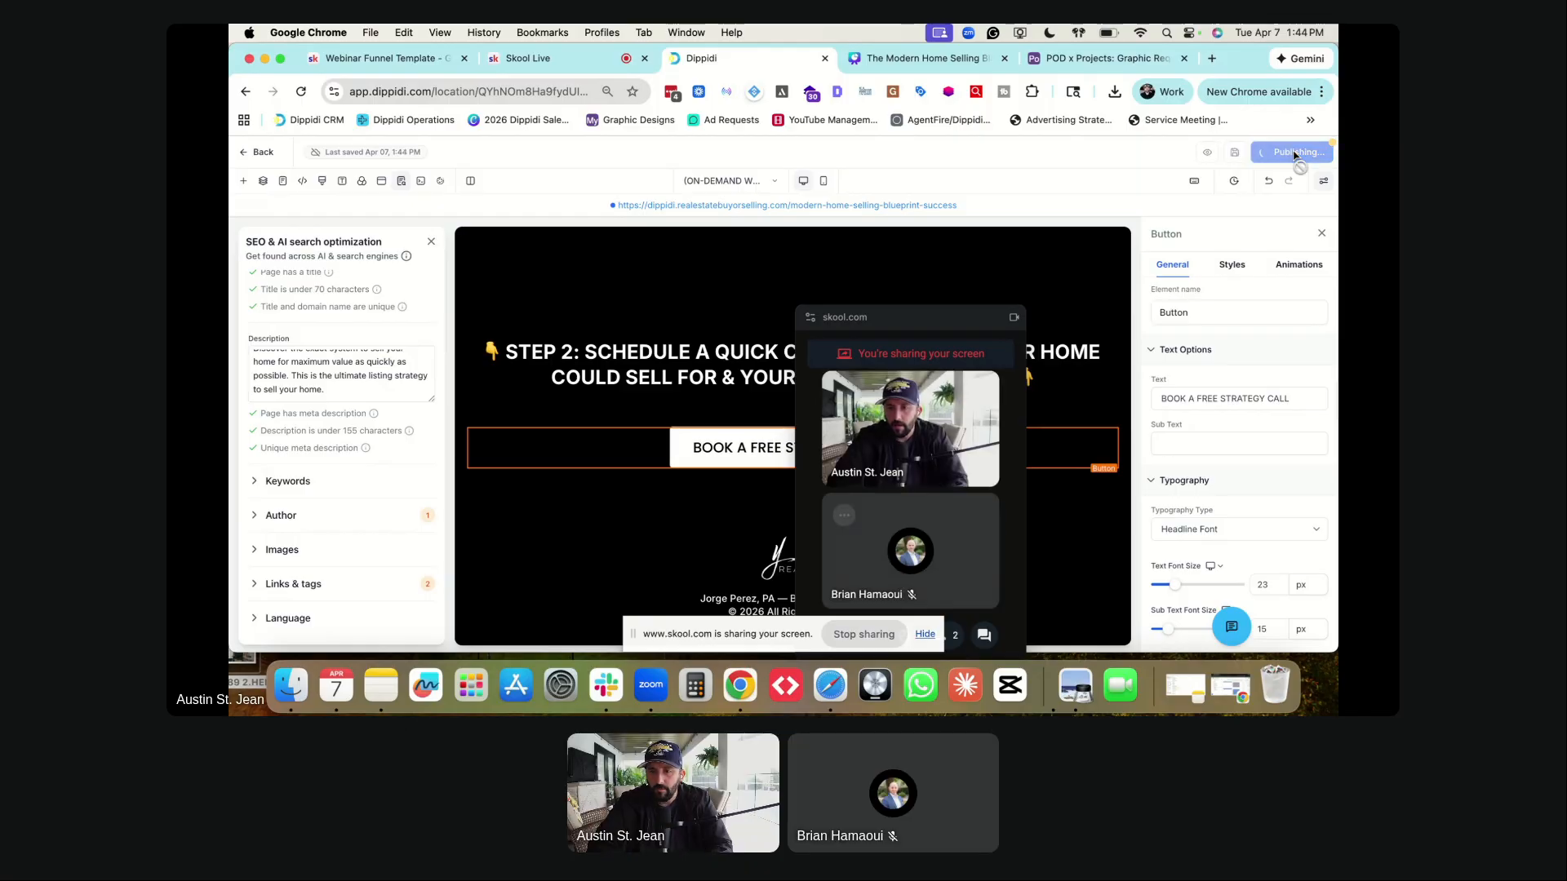
left_click_drag(938, 321, 359, 377)
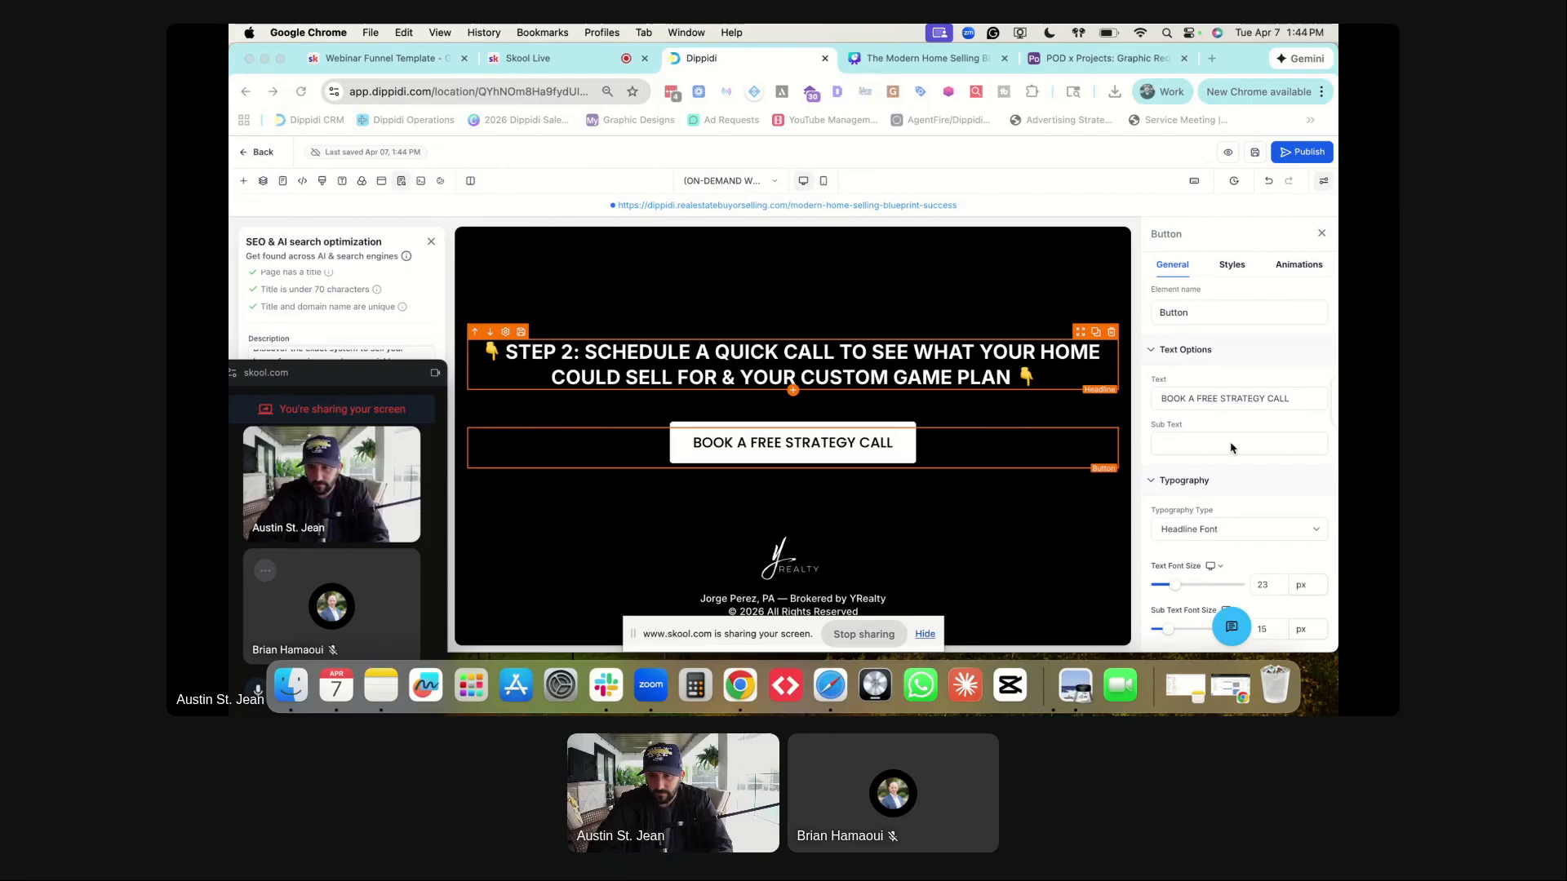
scroll(1231, 448, "down", 5)
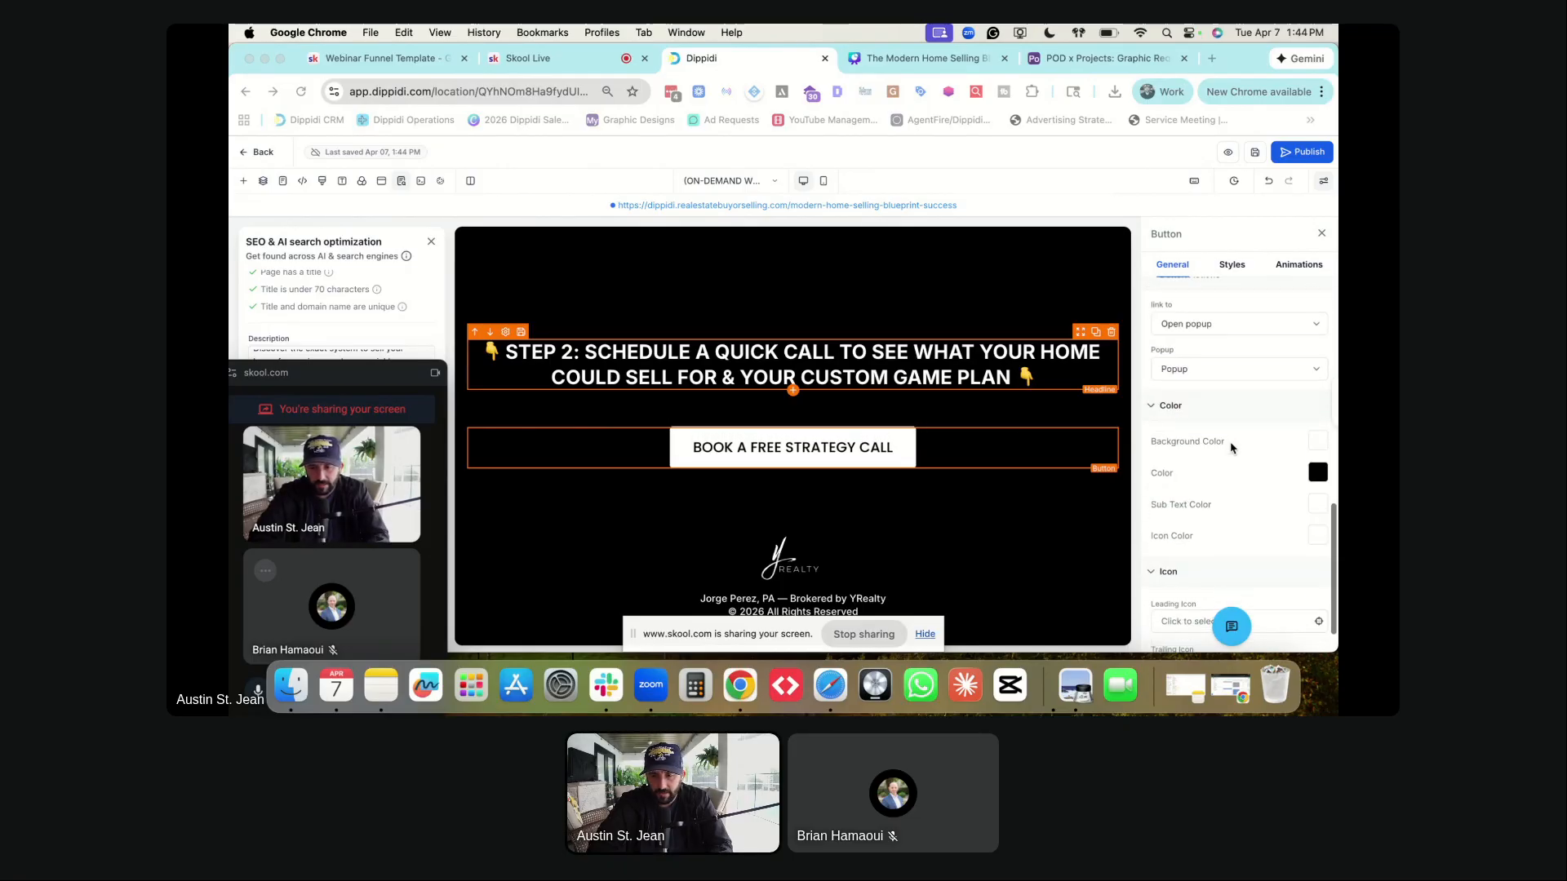
scroll(1232, 448, "up", 1)
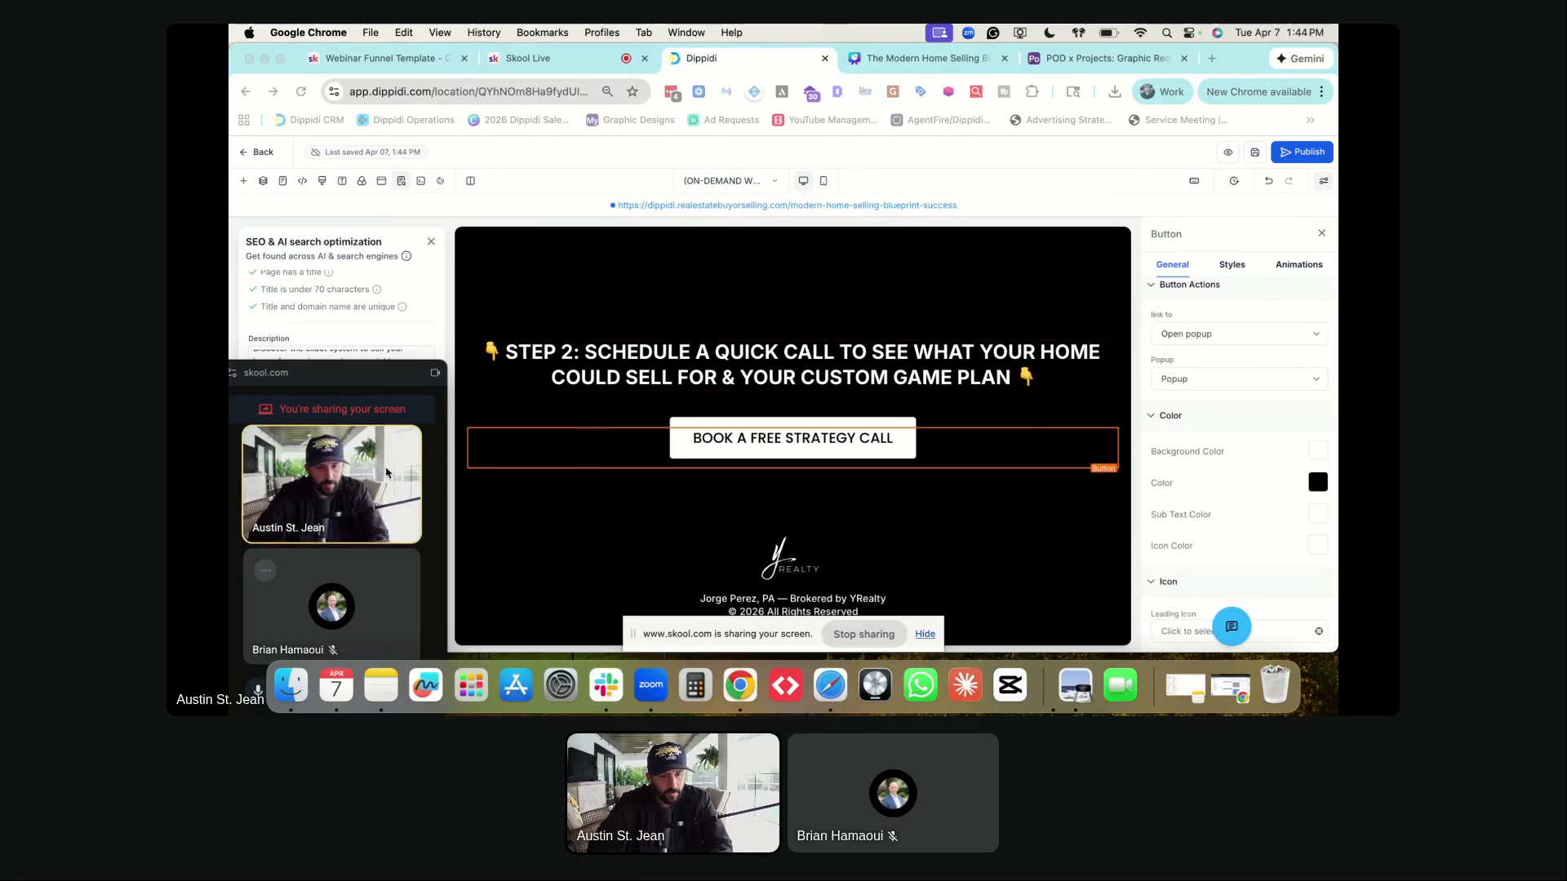
left_click_drag(335, 381, 1208, 247)
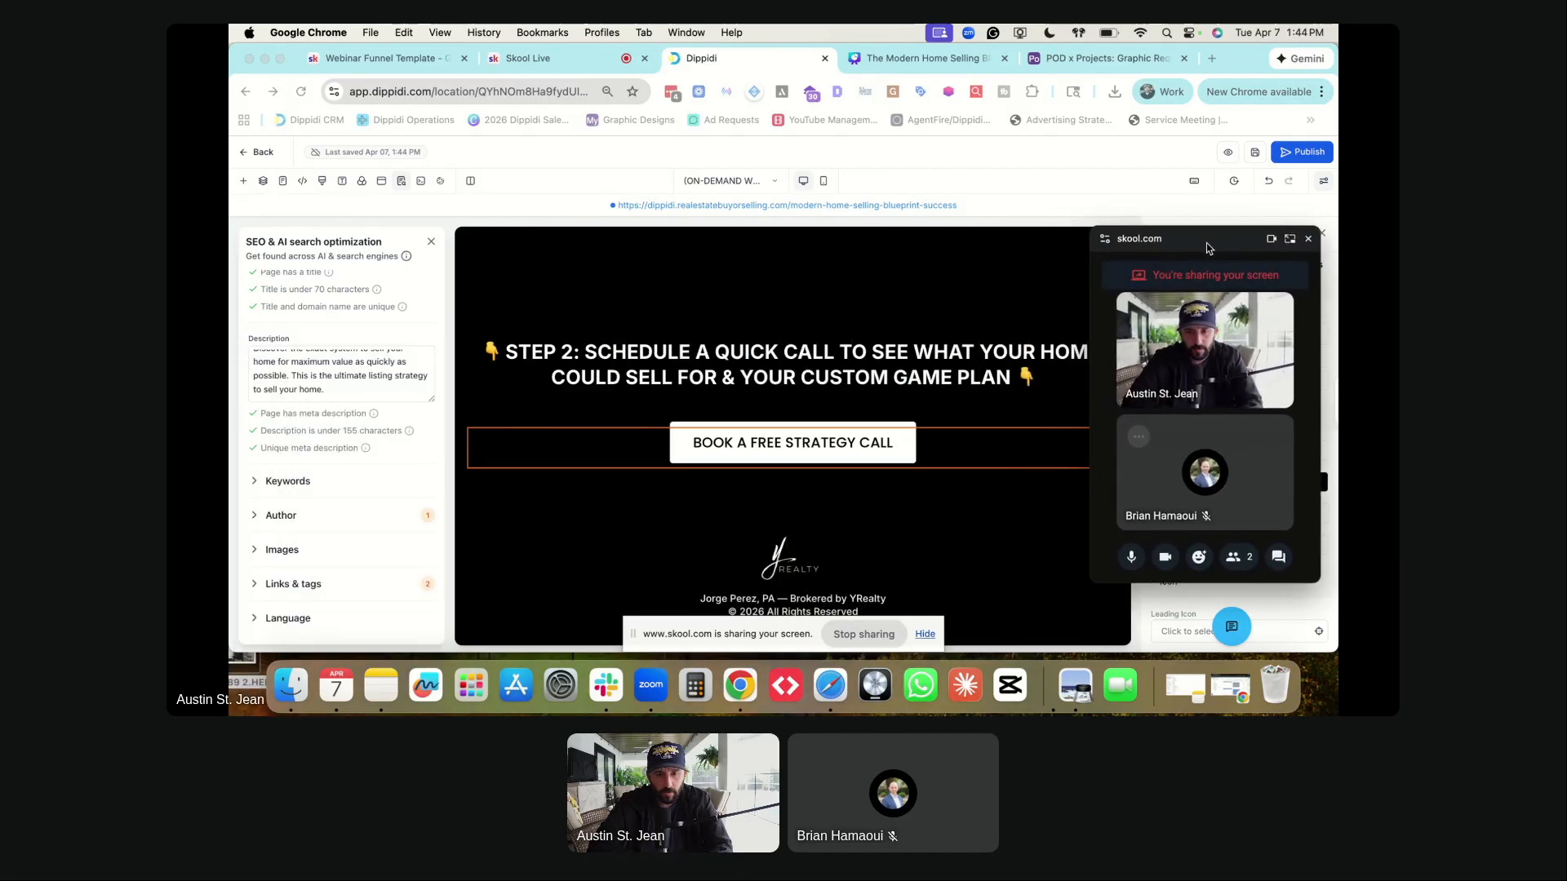
- Leave the funnel editor and go to Calendars > Calendar Settings
left_click(255, 156)
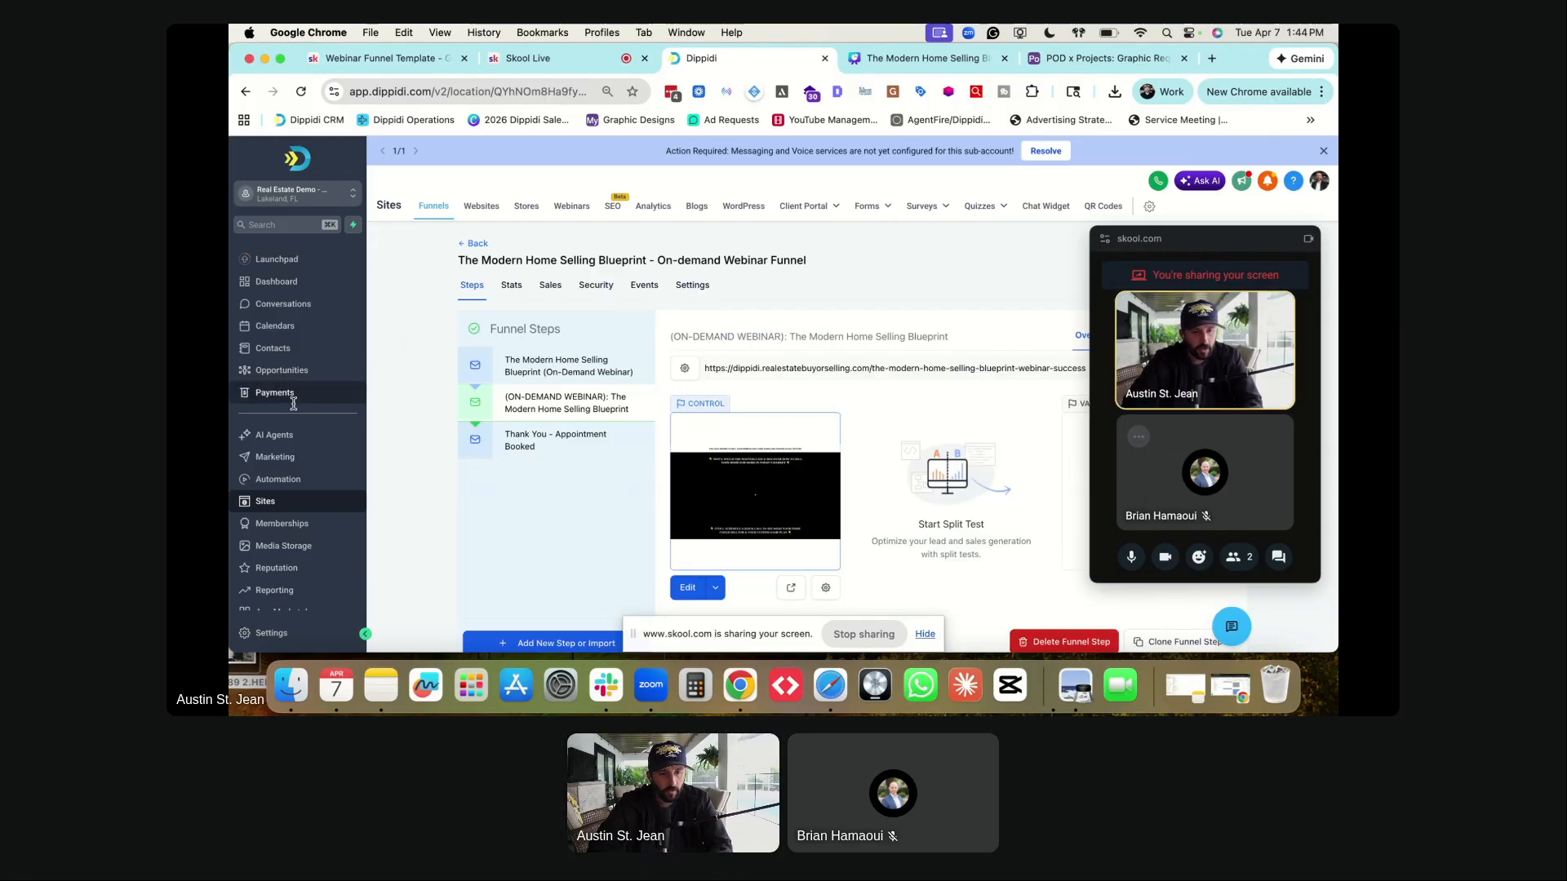
left_click(270, 327)
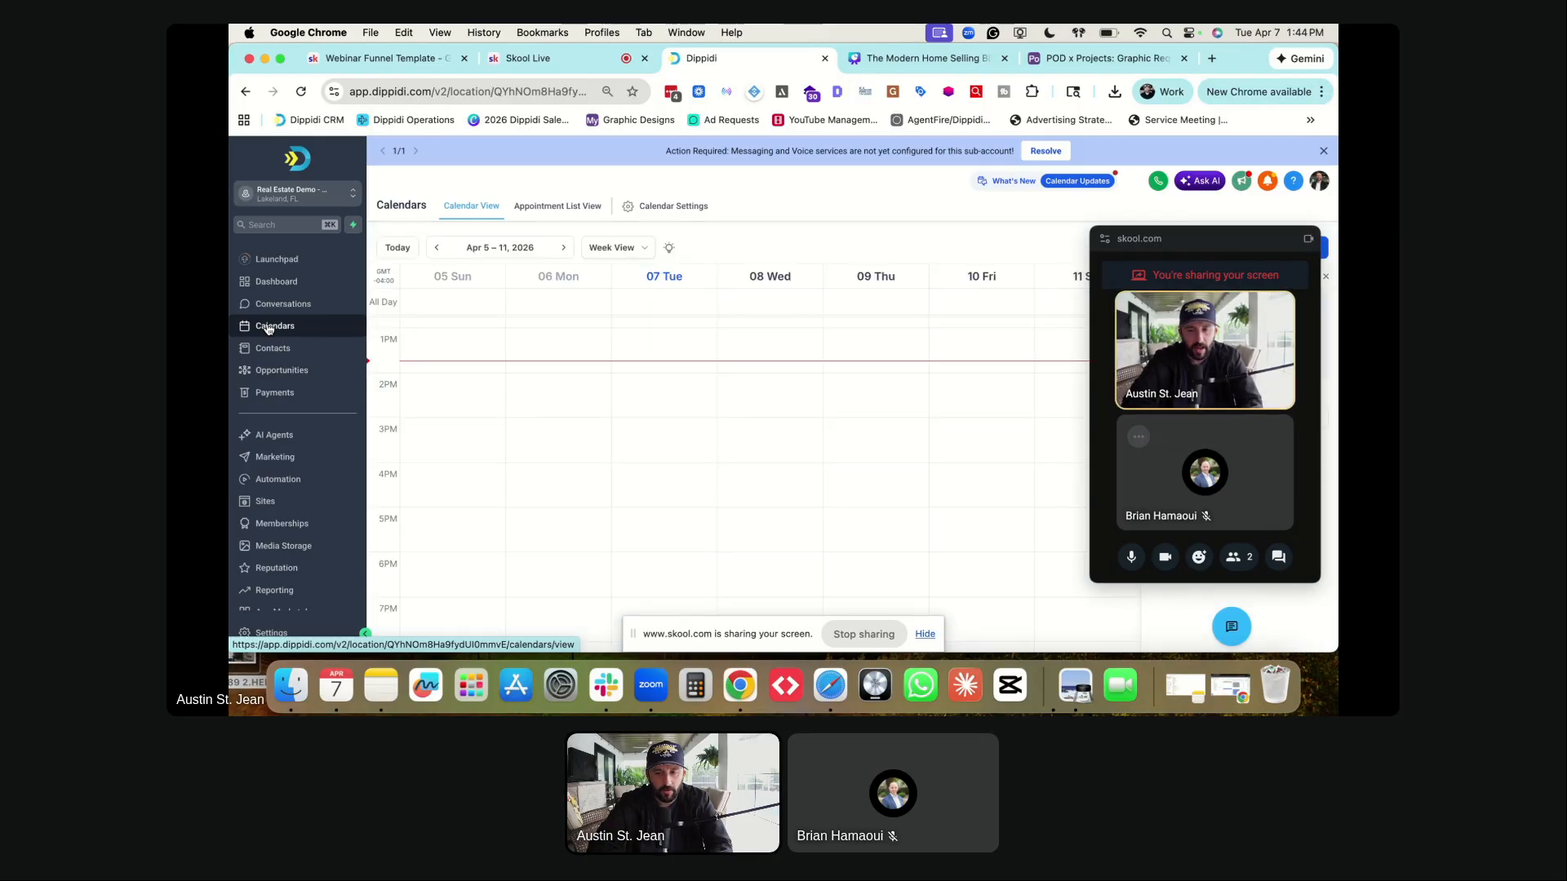
left_click(664, 209)
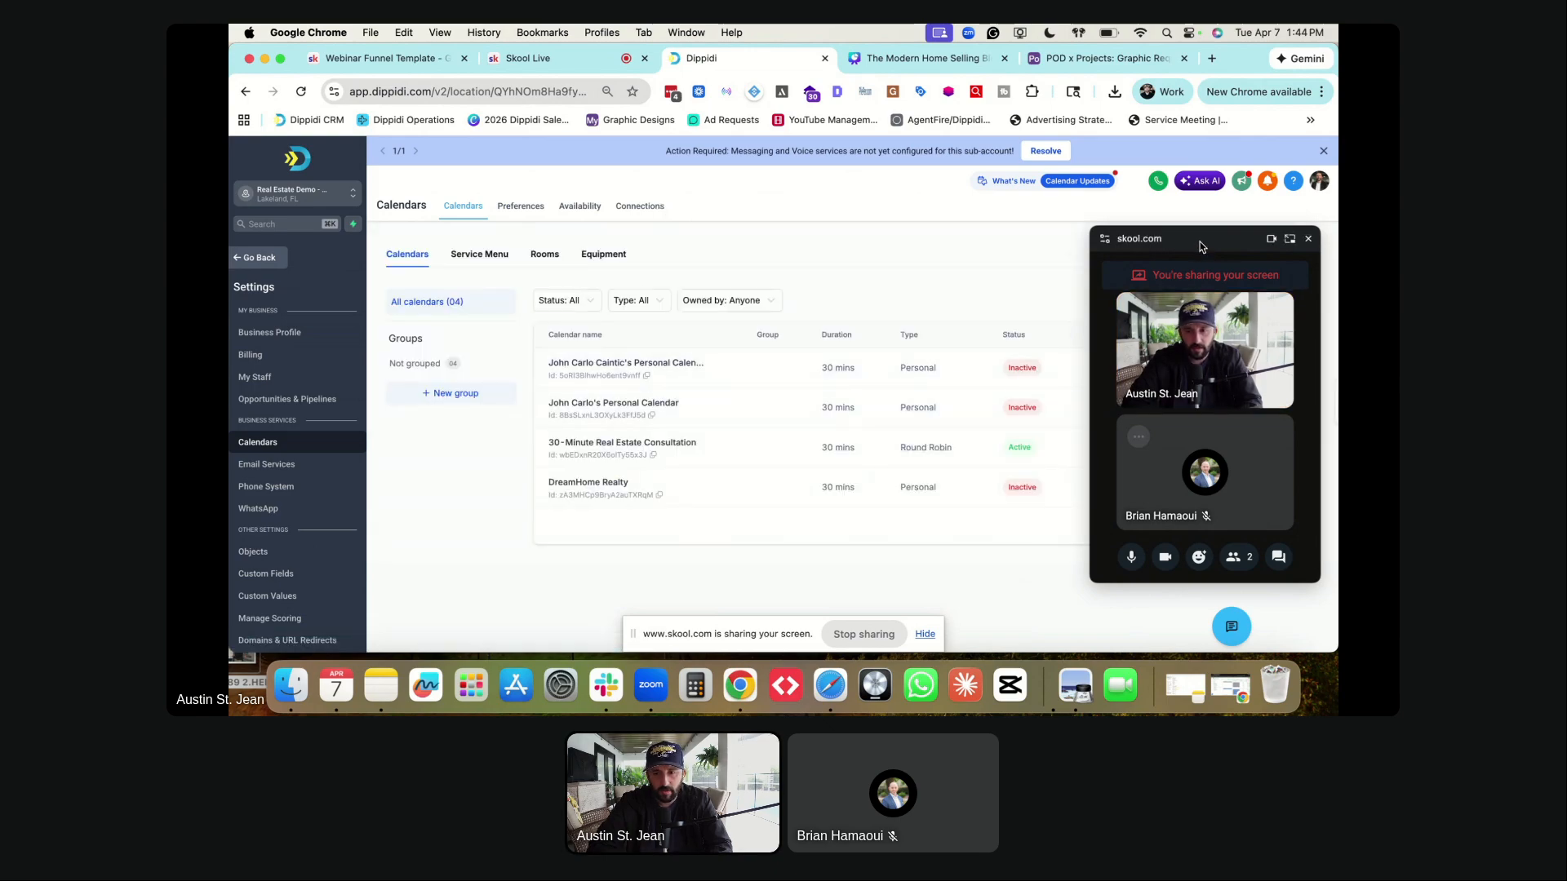
left_click_drag(1227, 267, 274, 442)
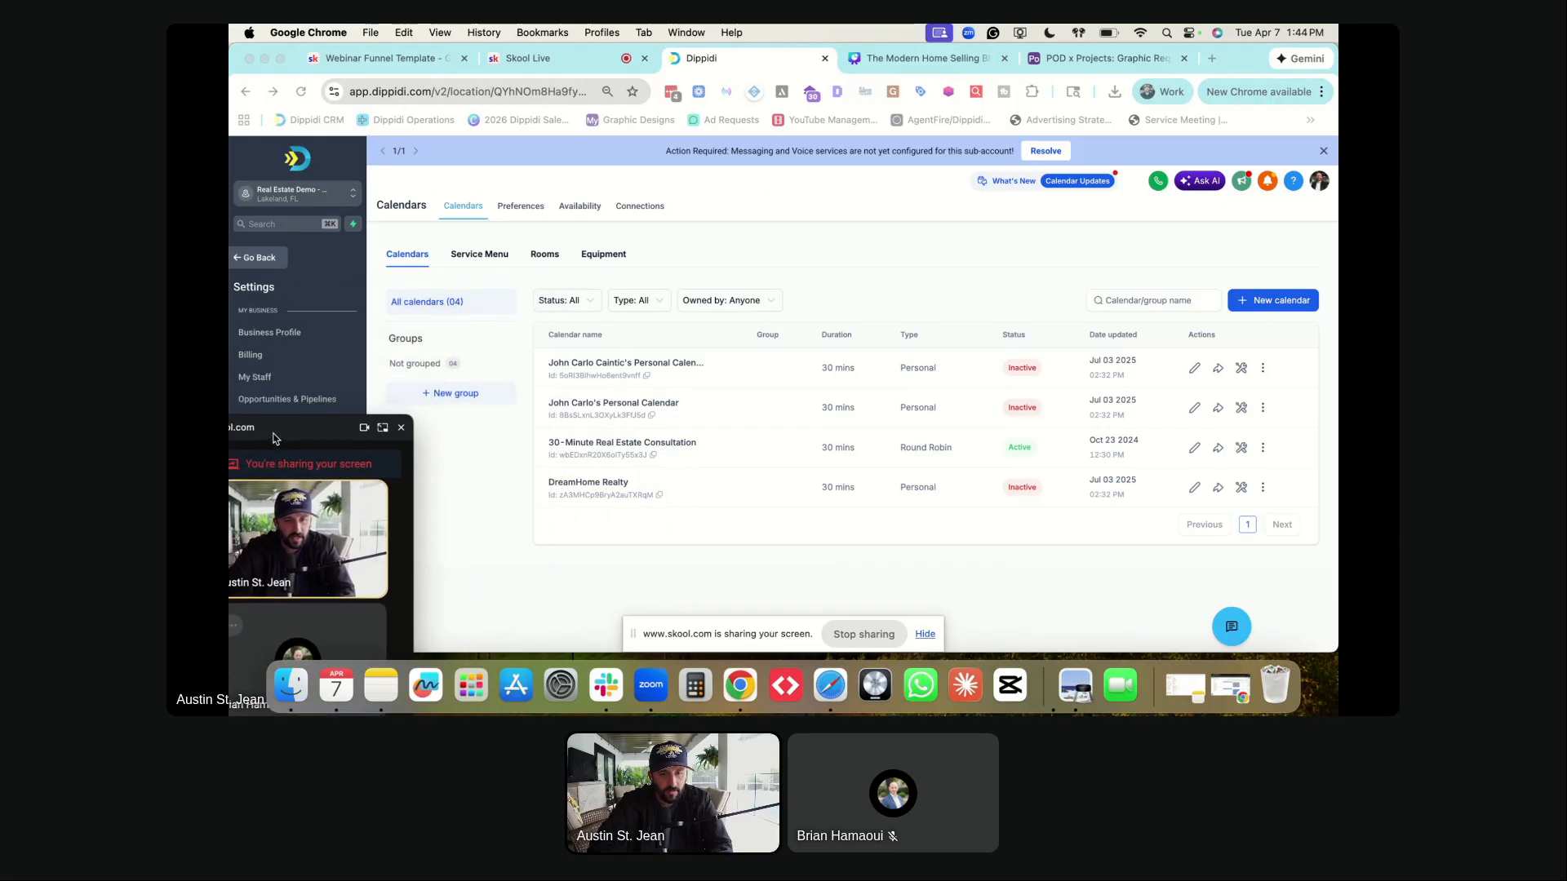
- On the Connections page, keep the same staff member selected and start adding a new calendar connection
left_click(650, 209)
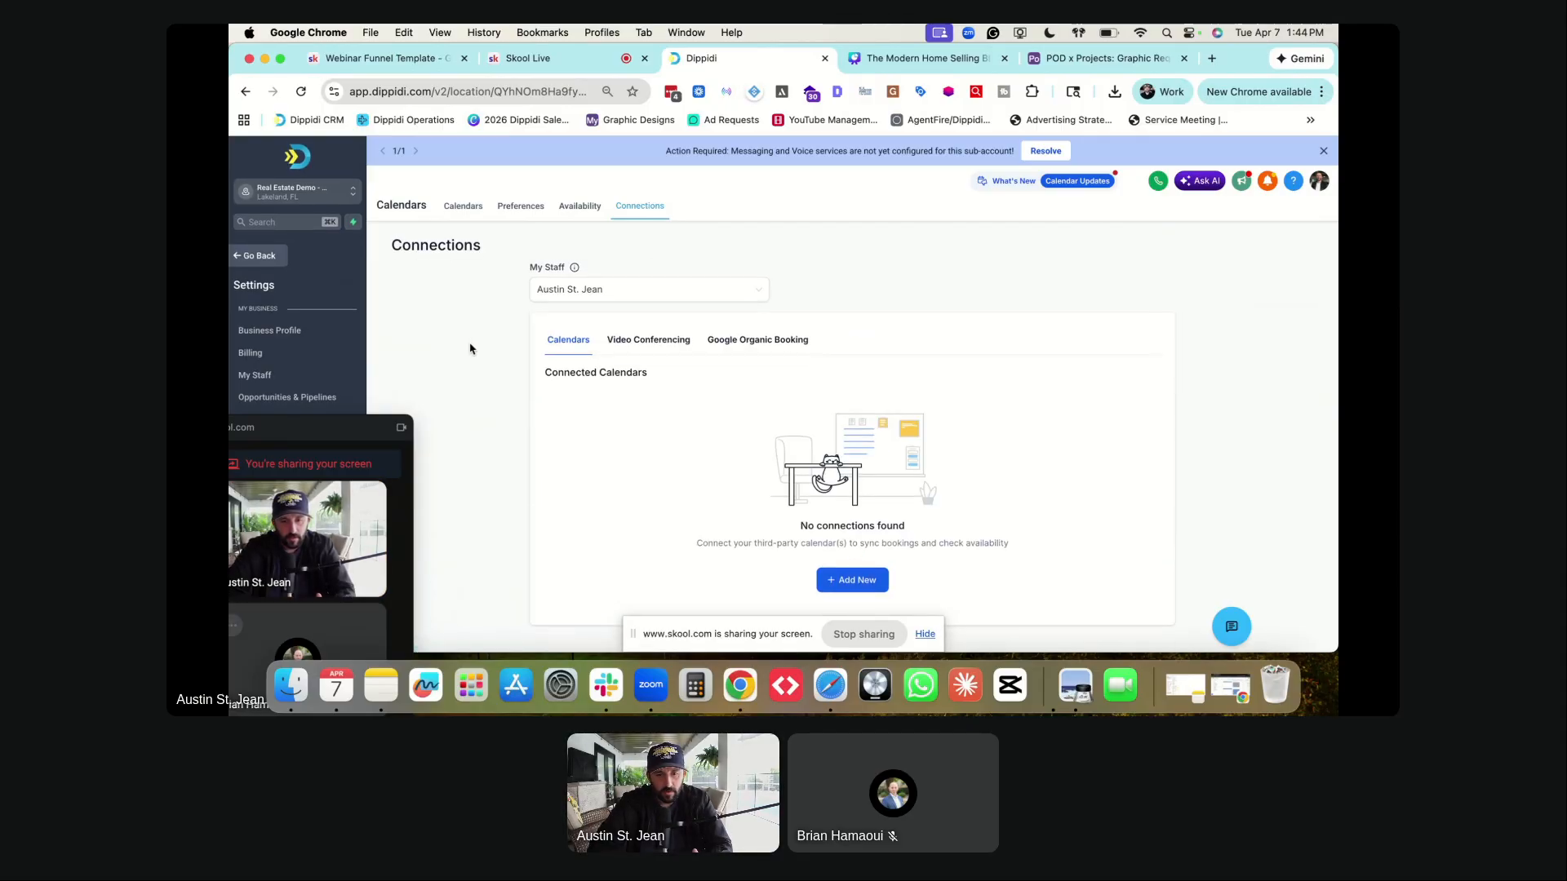
left_click(625, 305)
left_click(625, 320)
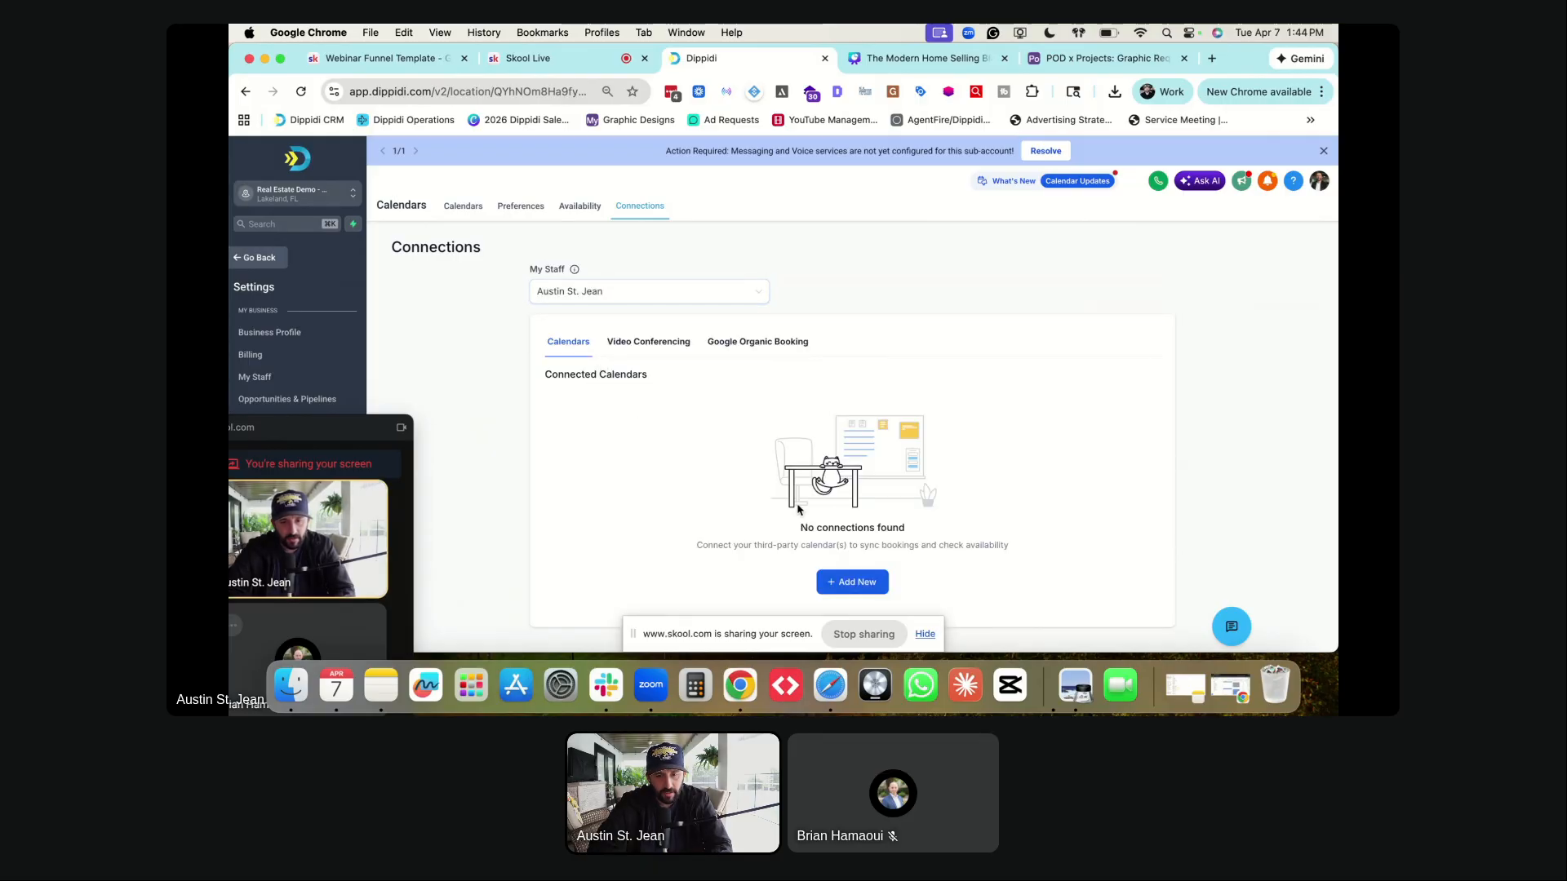
left_click(862, 586)
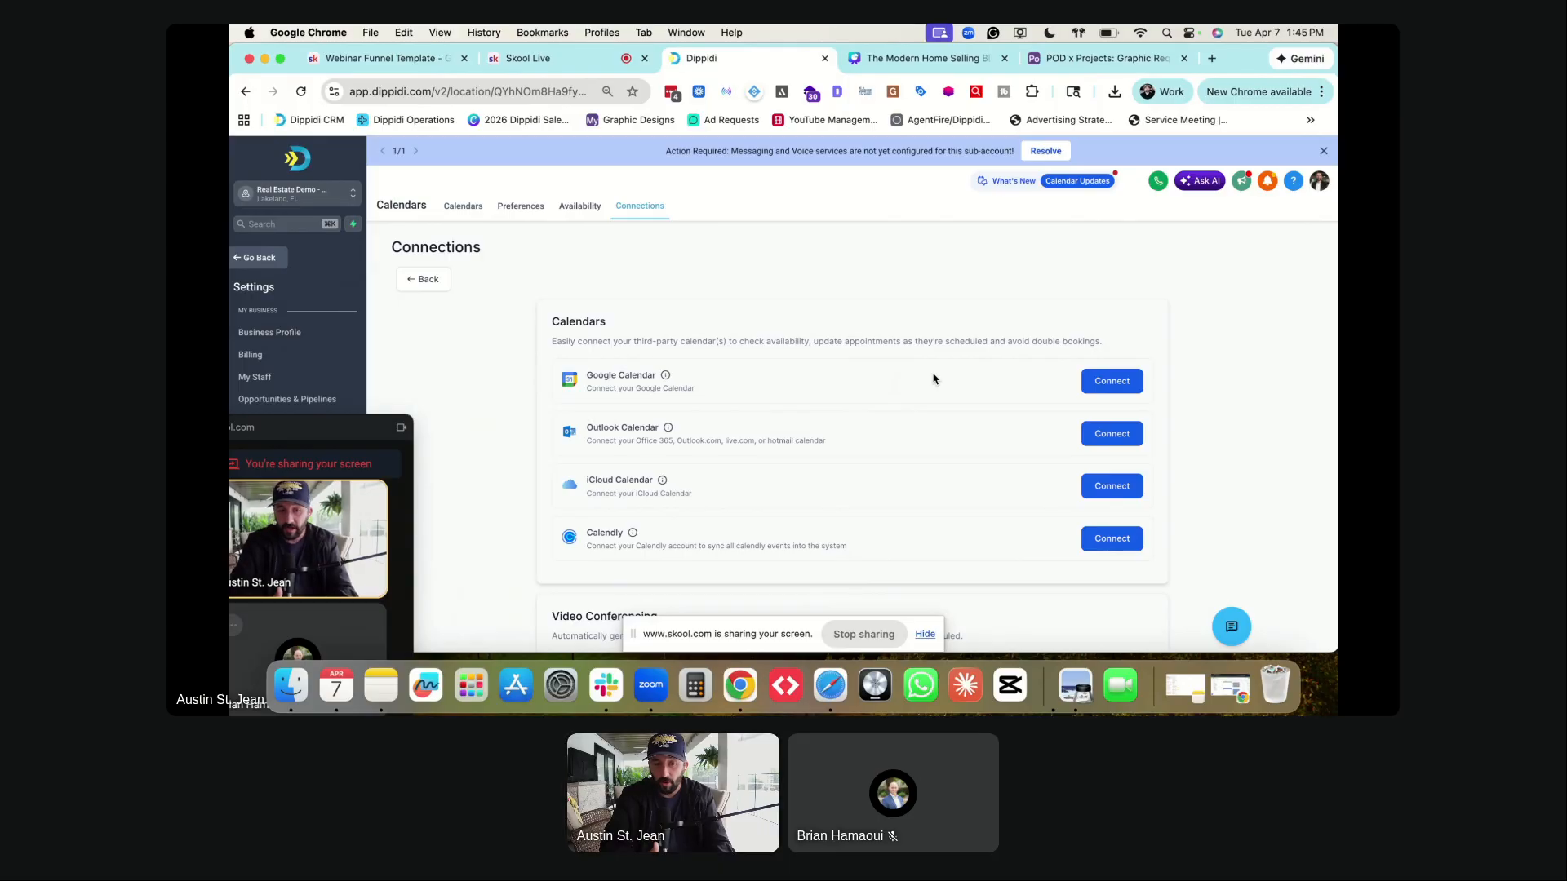
- Start a new personal one-on-one calendar named Calendar Test and assign the staff member
left_click(470, 210)
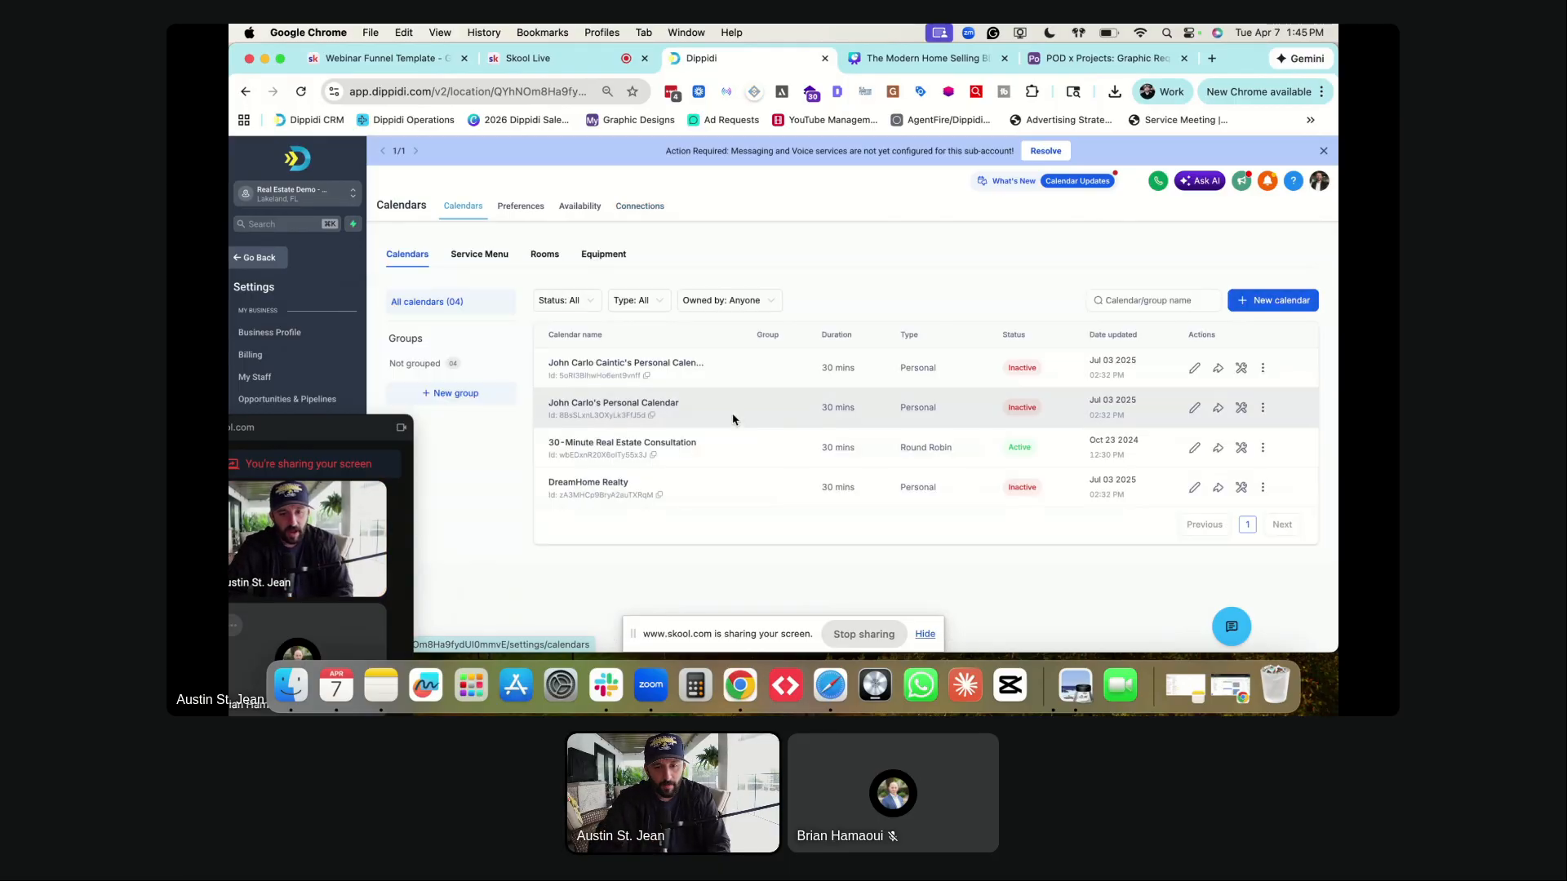
left_click(1267, 301)
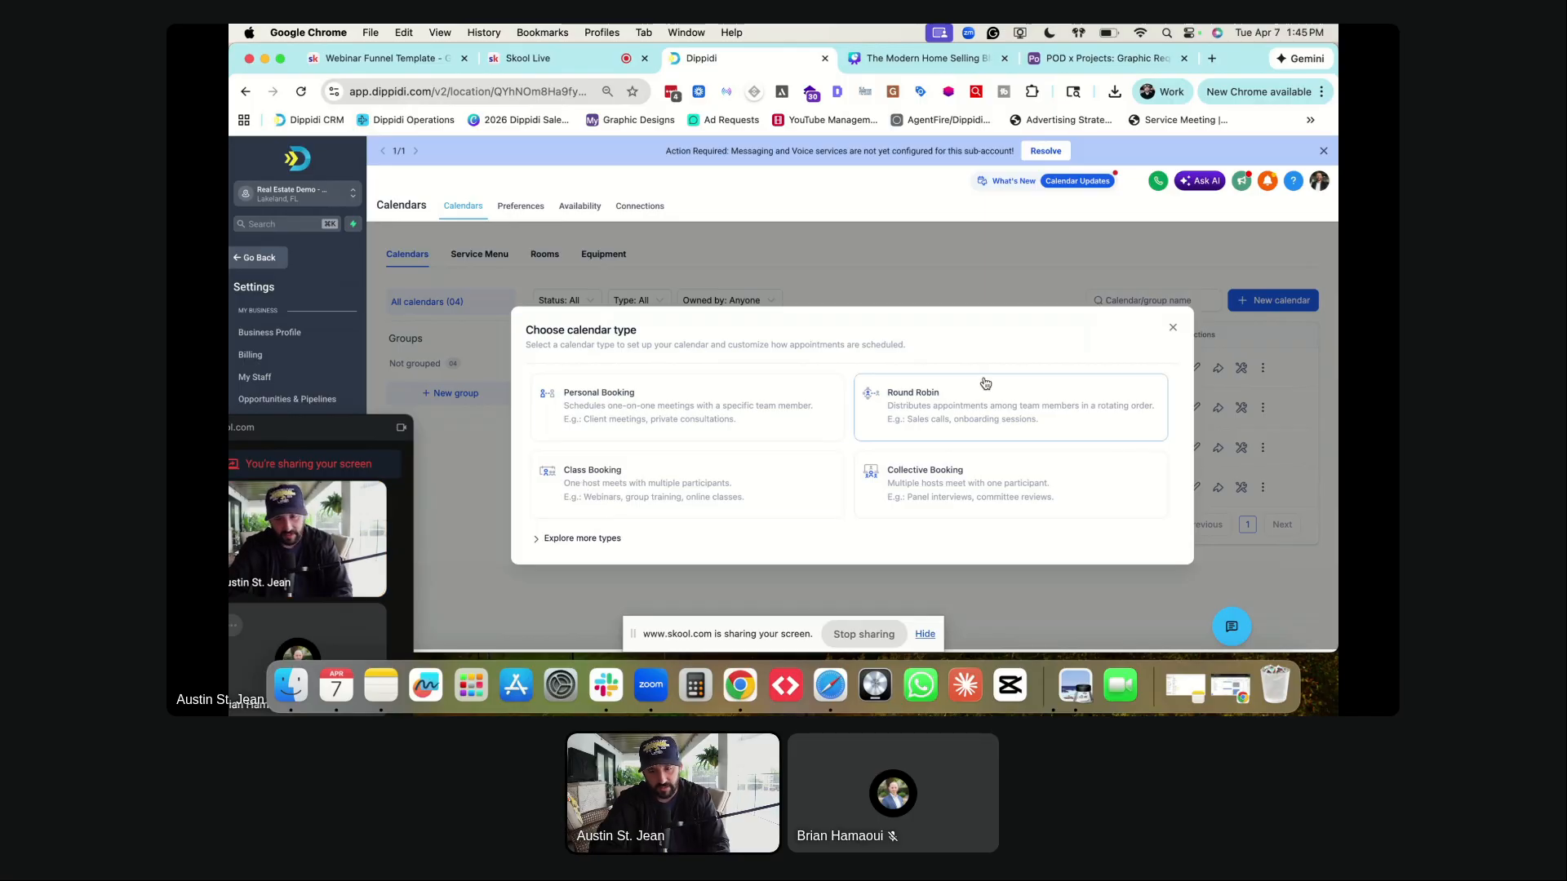
left_click(675, 407)
left_click(709, 314)
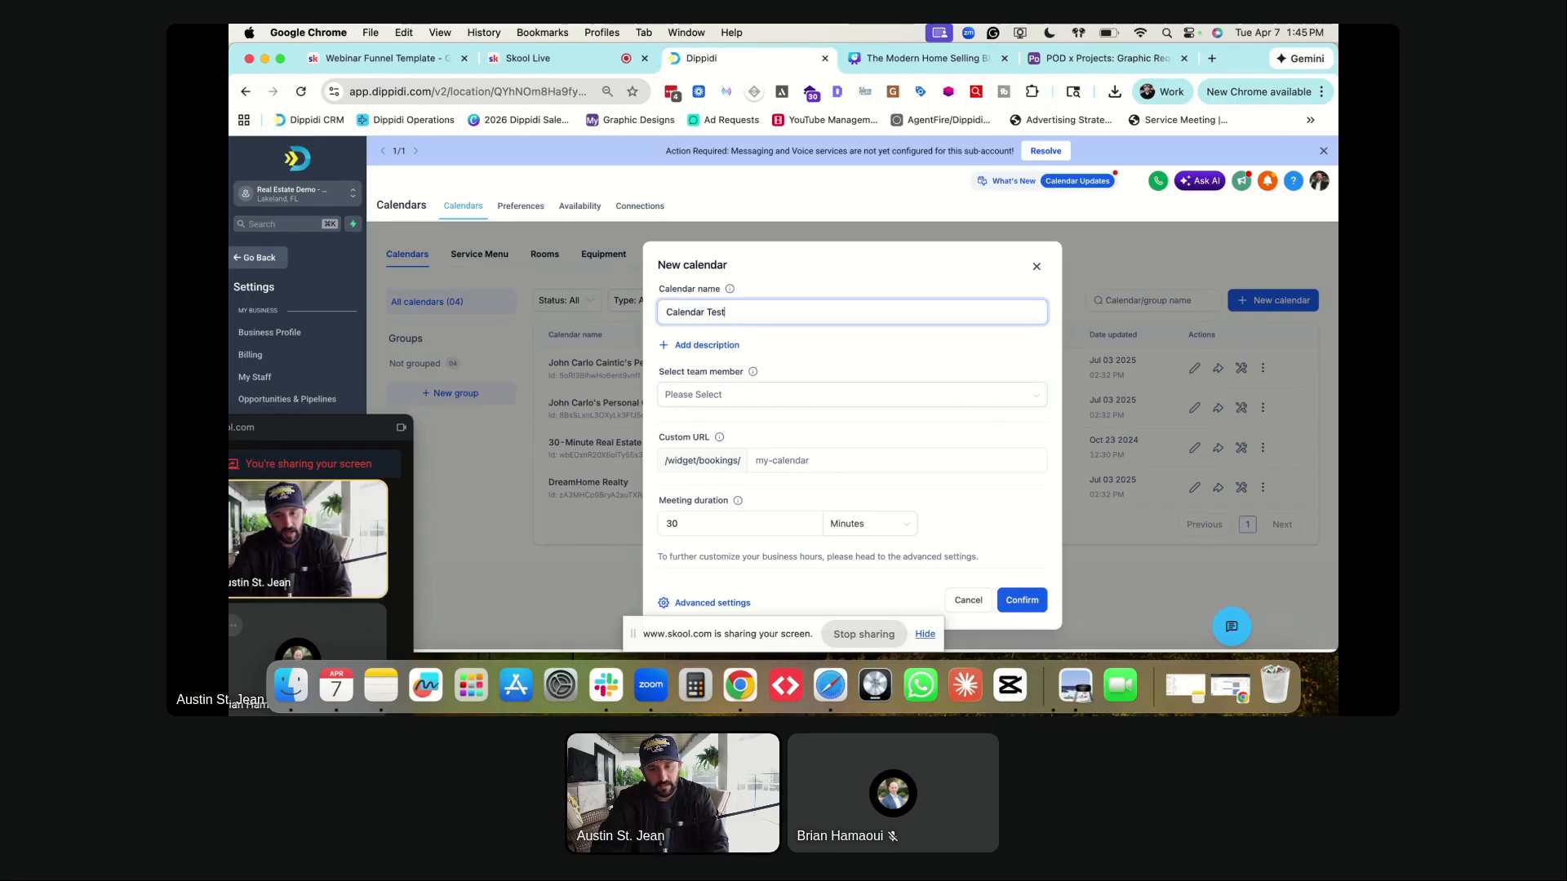
left_click(707, 392)
left_click(708, 412)
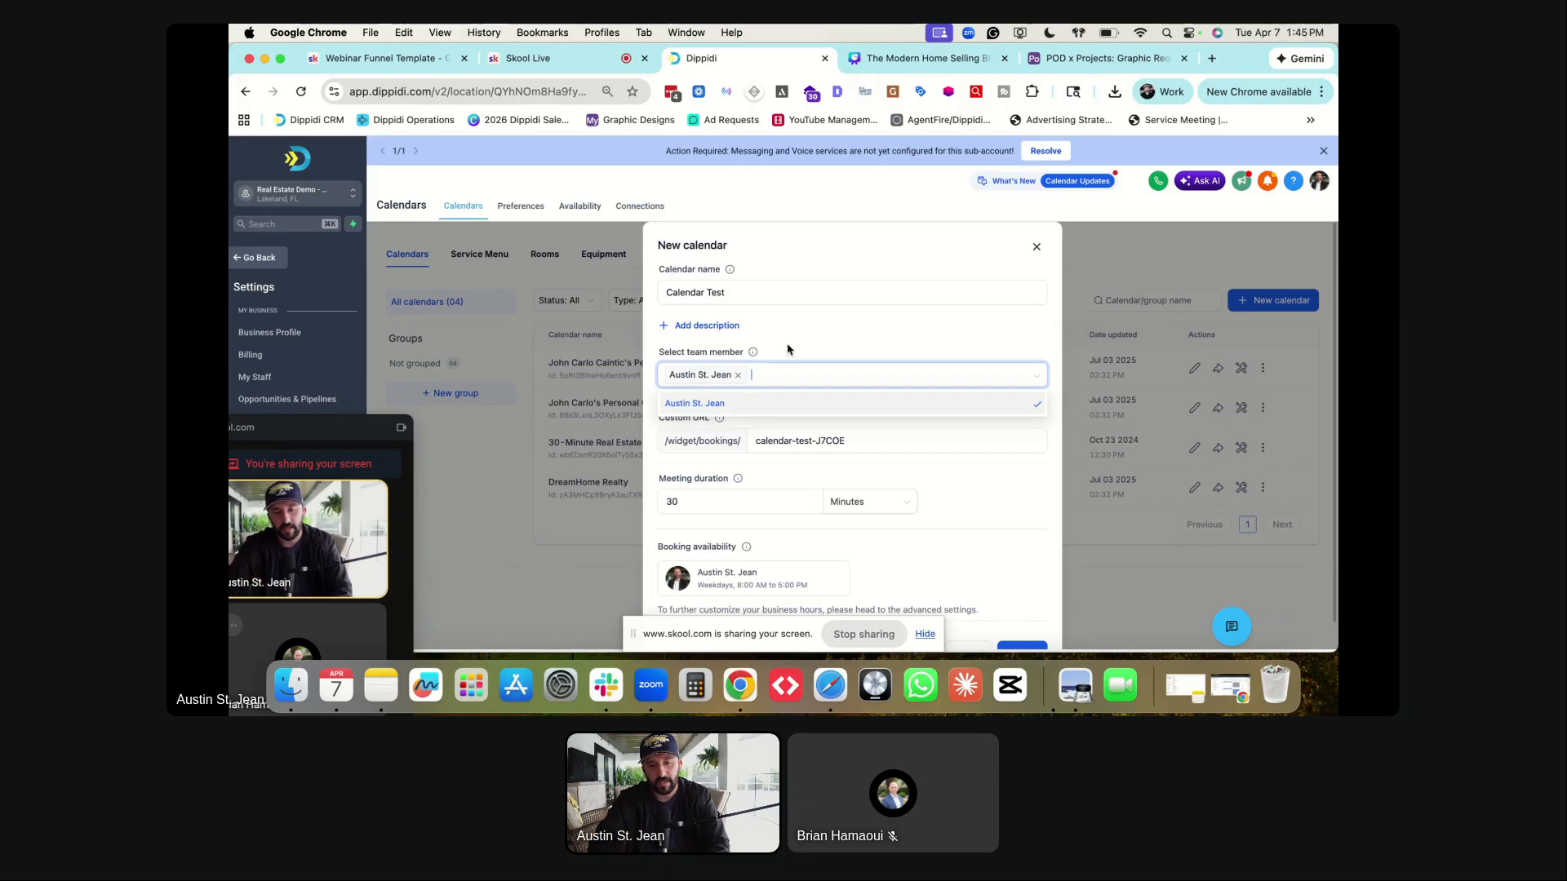
left_click(815, 347)
- Replace the auto-generated custom URL slug, set a 30-minute duration, and confirm creation
triple_click(795, 443)
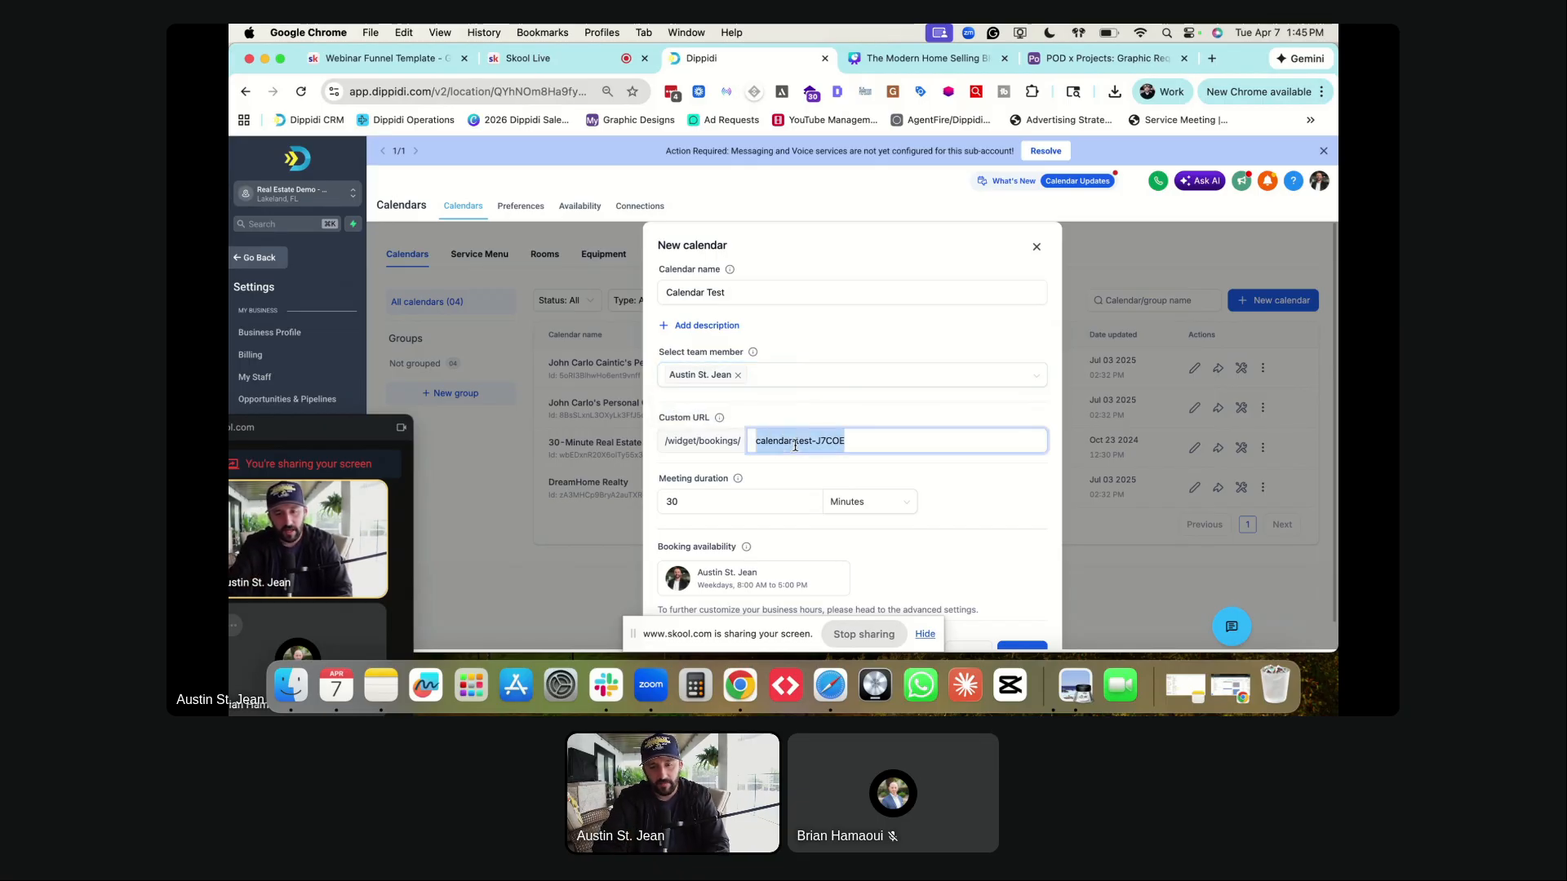
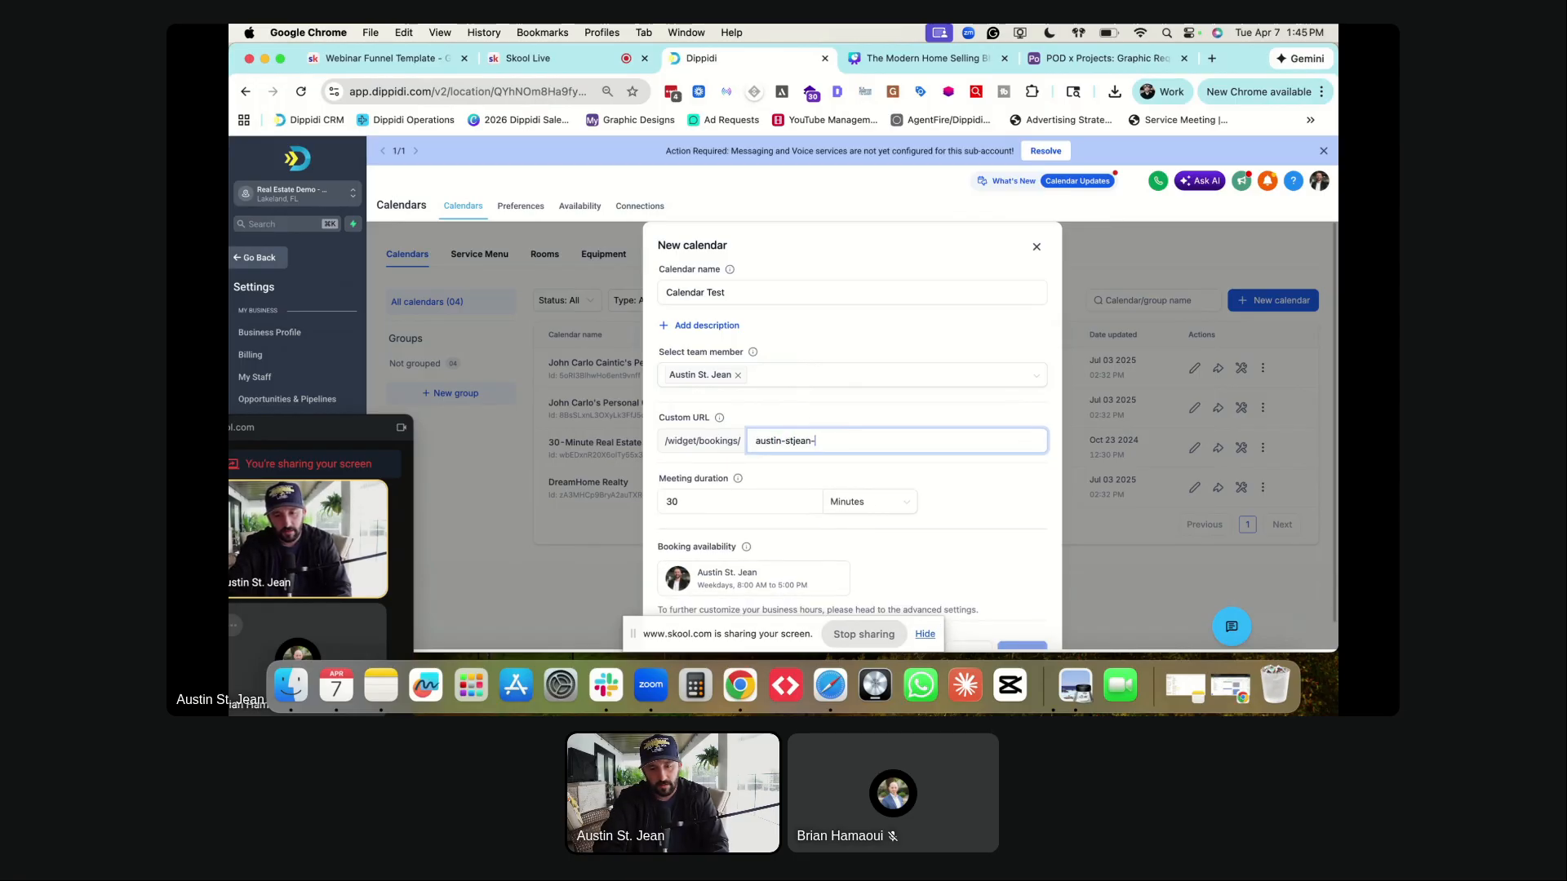
left_click(816, 418)
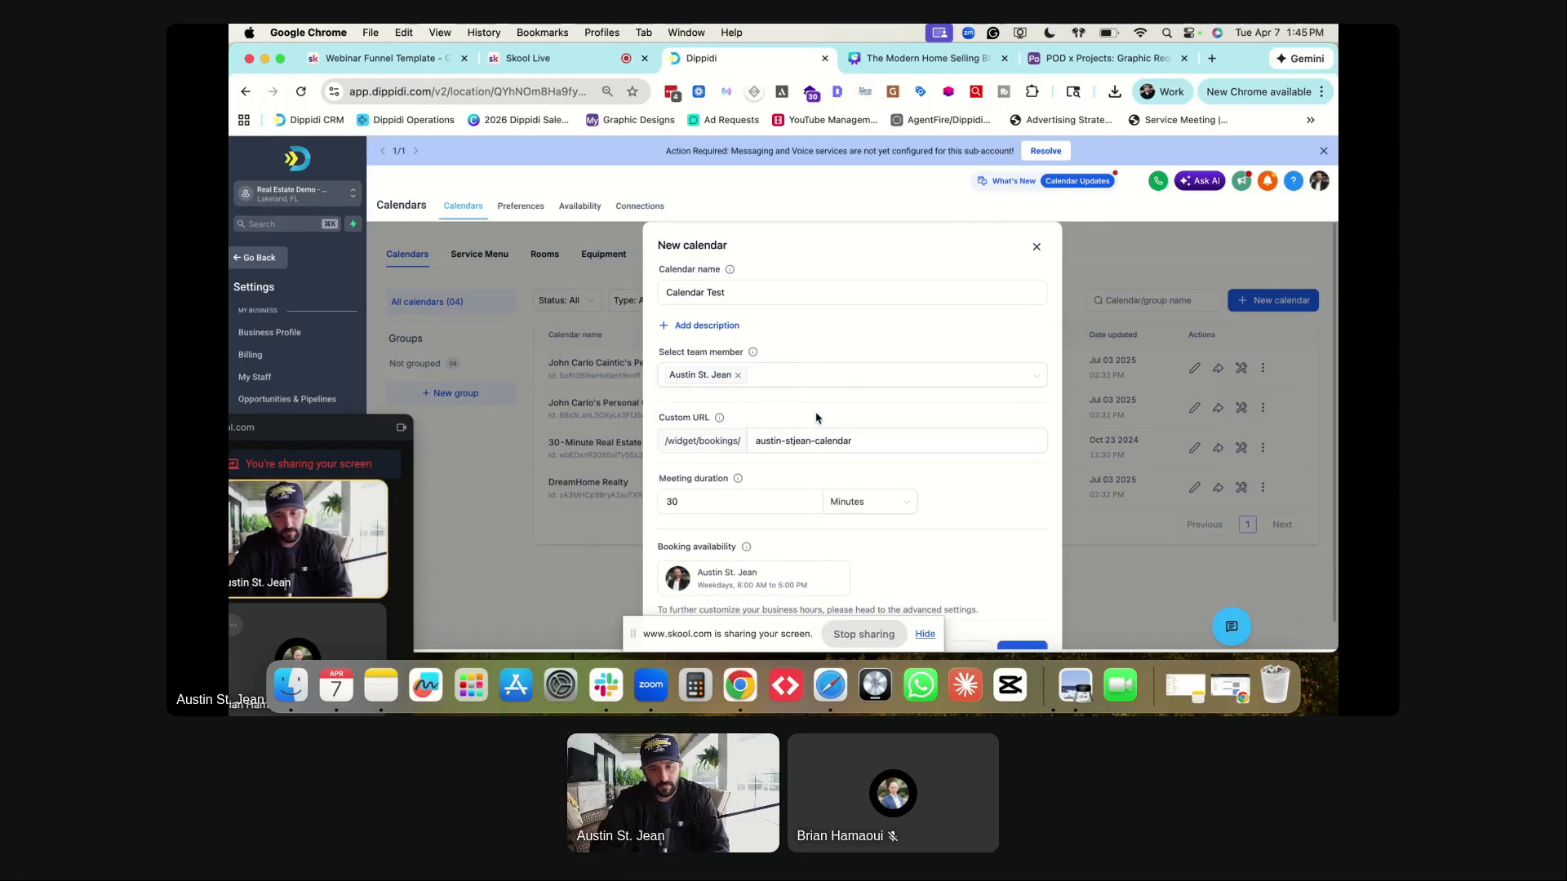
scroll(723, 448, "down", 1)
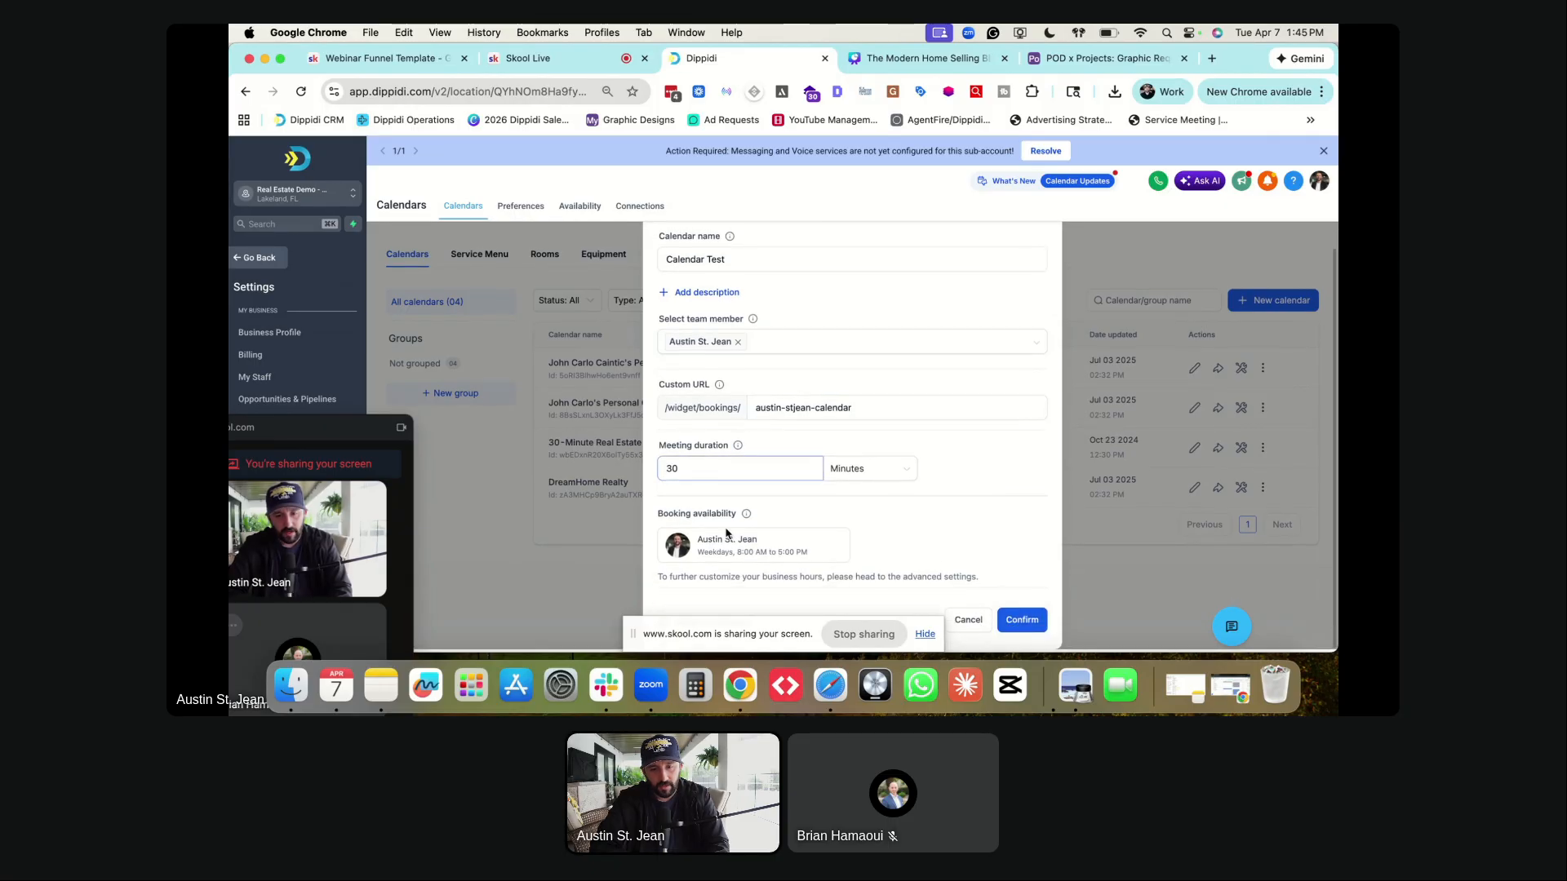
left_click_drag(657, 514, 742, 514)
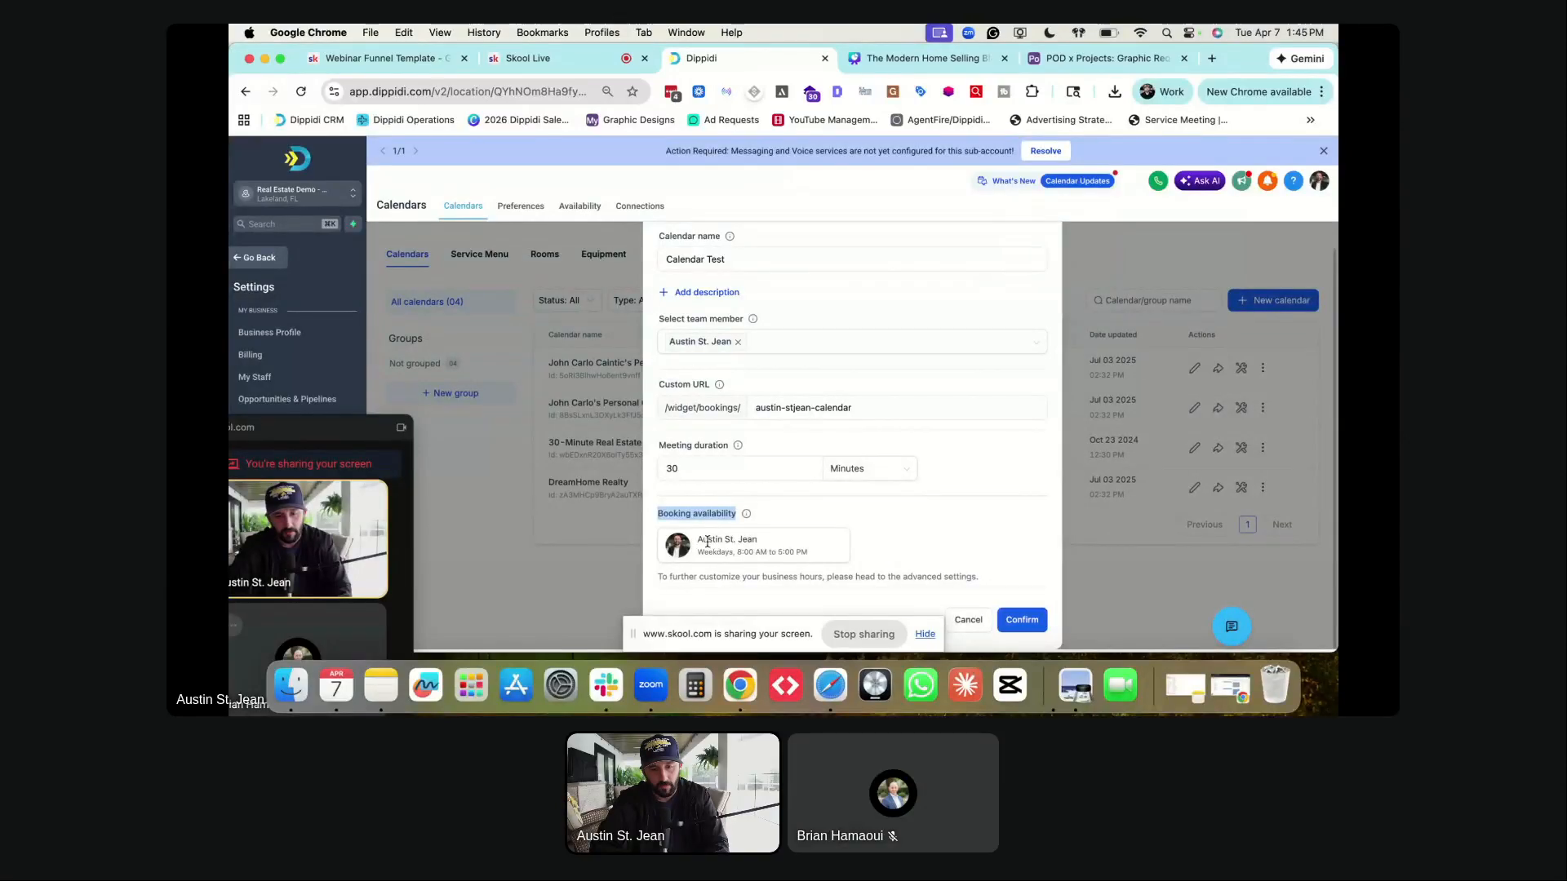
left_click(1028, 624)
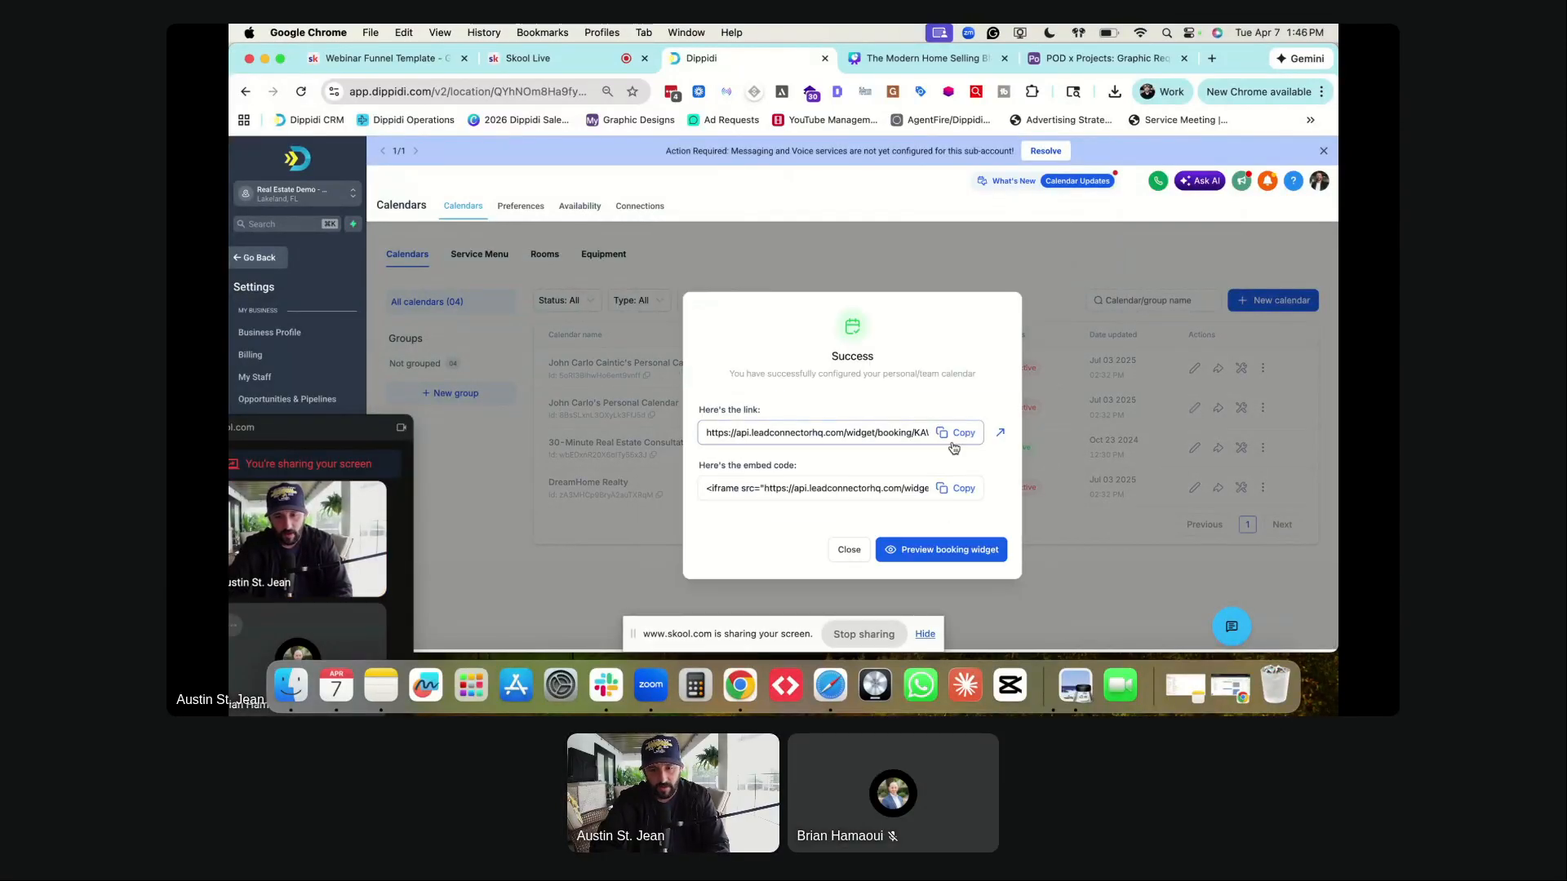
- Load the copied Calendar Test booking link in a new browser tab
left_click(956, 432)
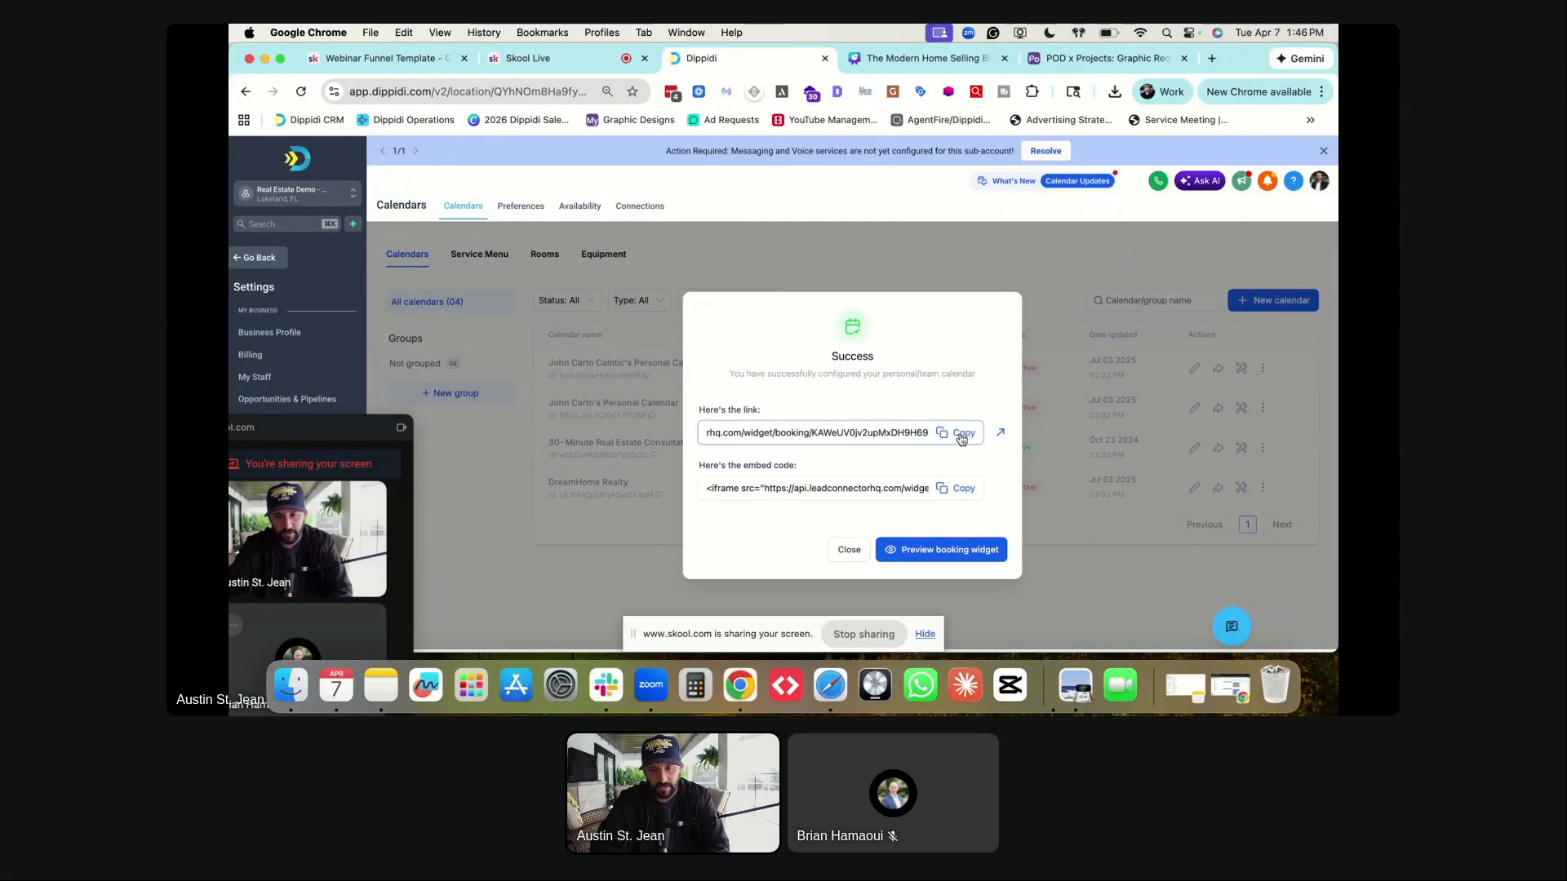
left_click(1212, 58)
key("super+v")
key("Return")
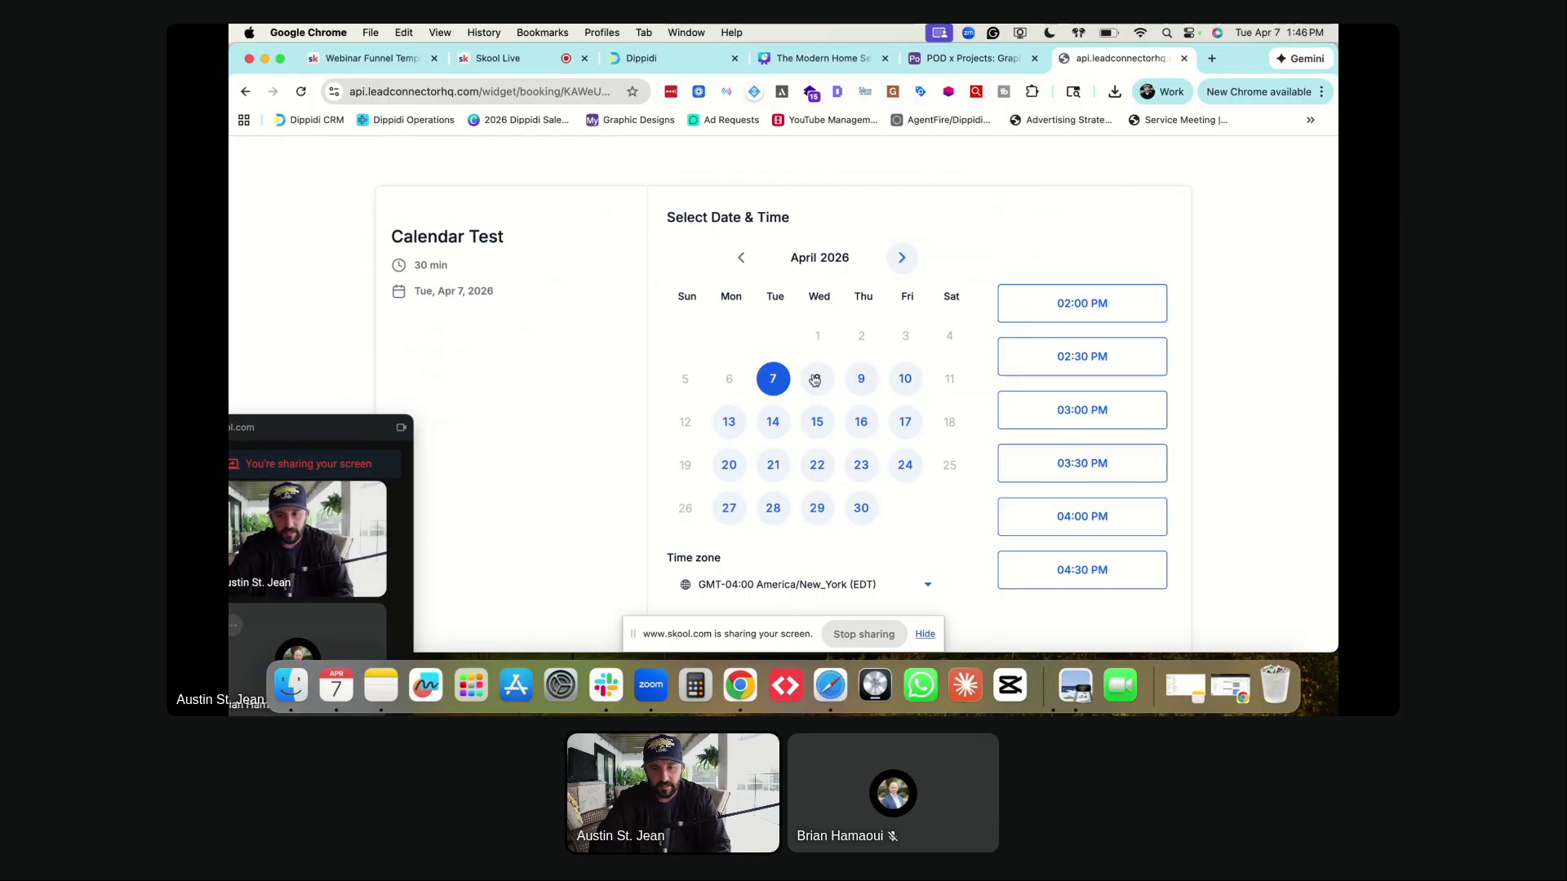
- Check the open slots on April 8 and 9, then close the preview and Success dialog
left_click(807, 380)
left_click(863, 377)
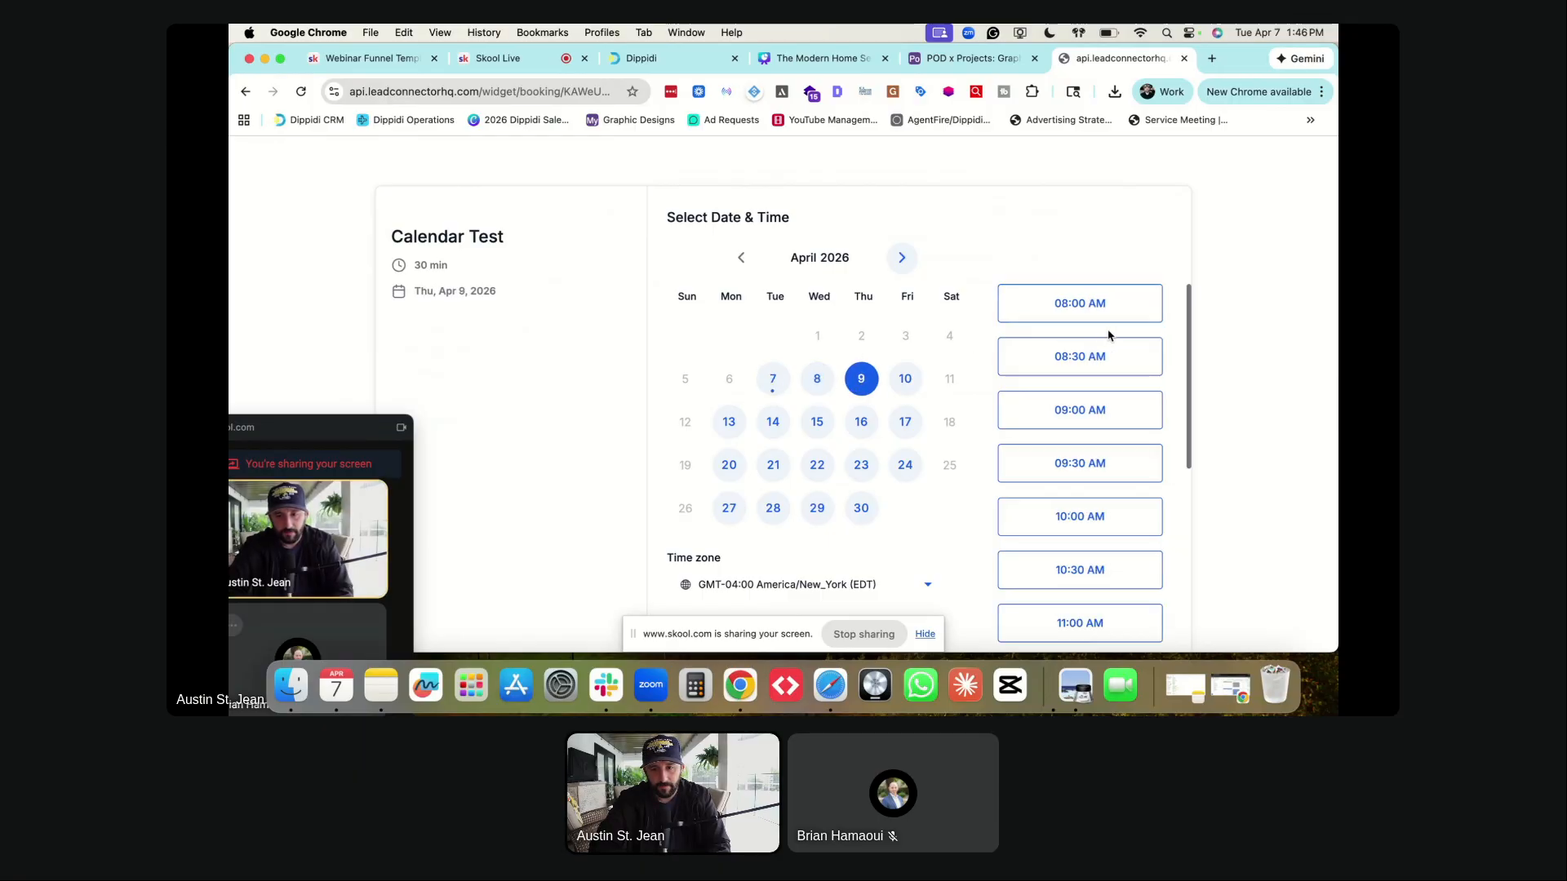
scroll(1077, 448, "down", 5)
scroll(1084, 454, "up", 5)
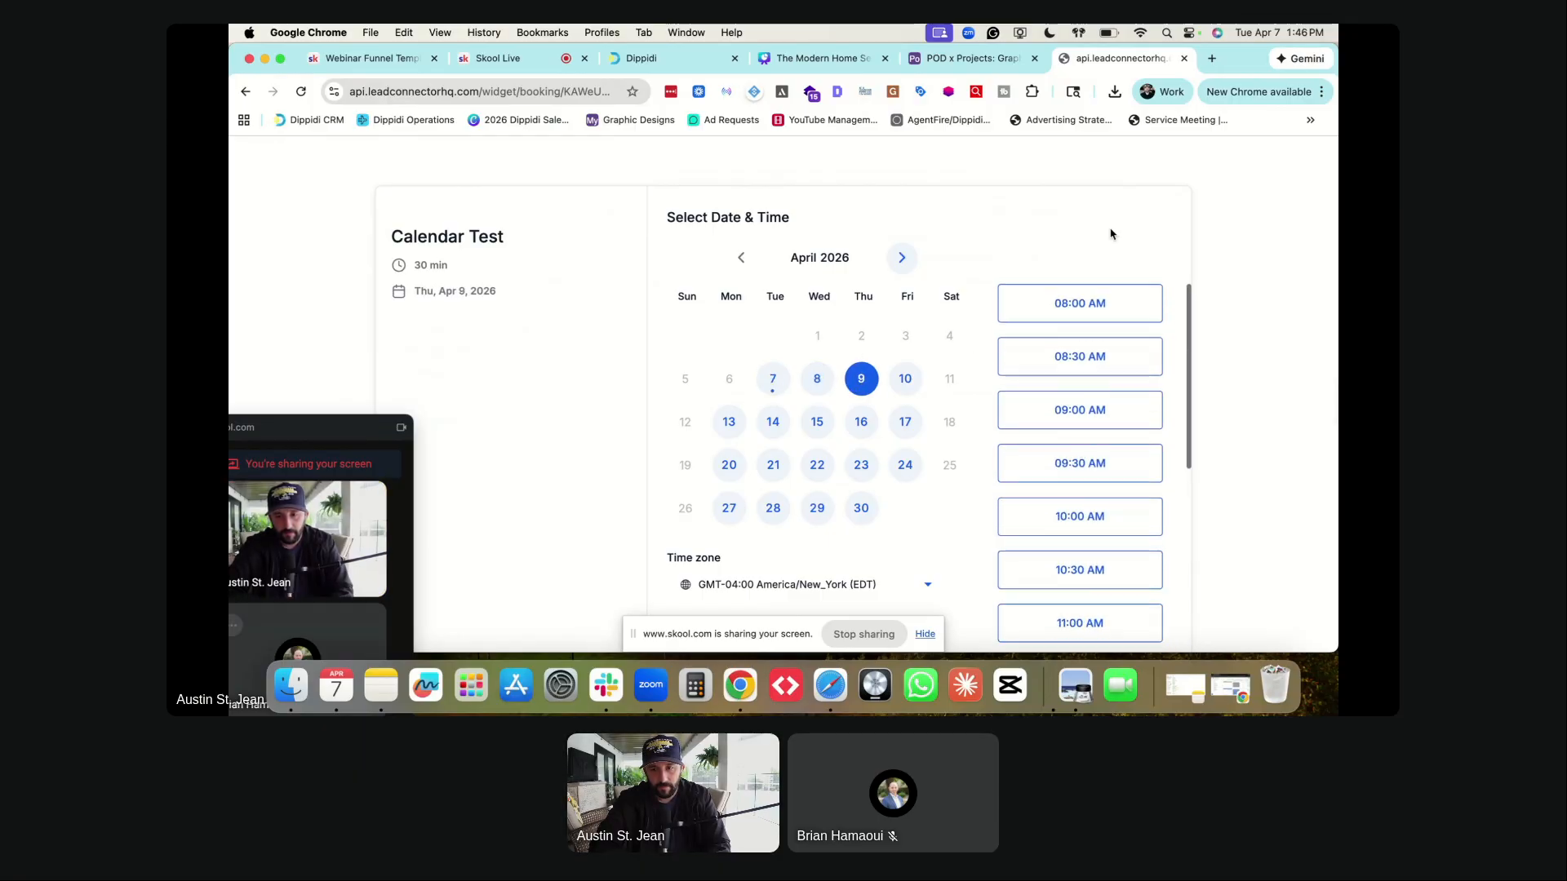
left_click(1184, 58)
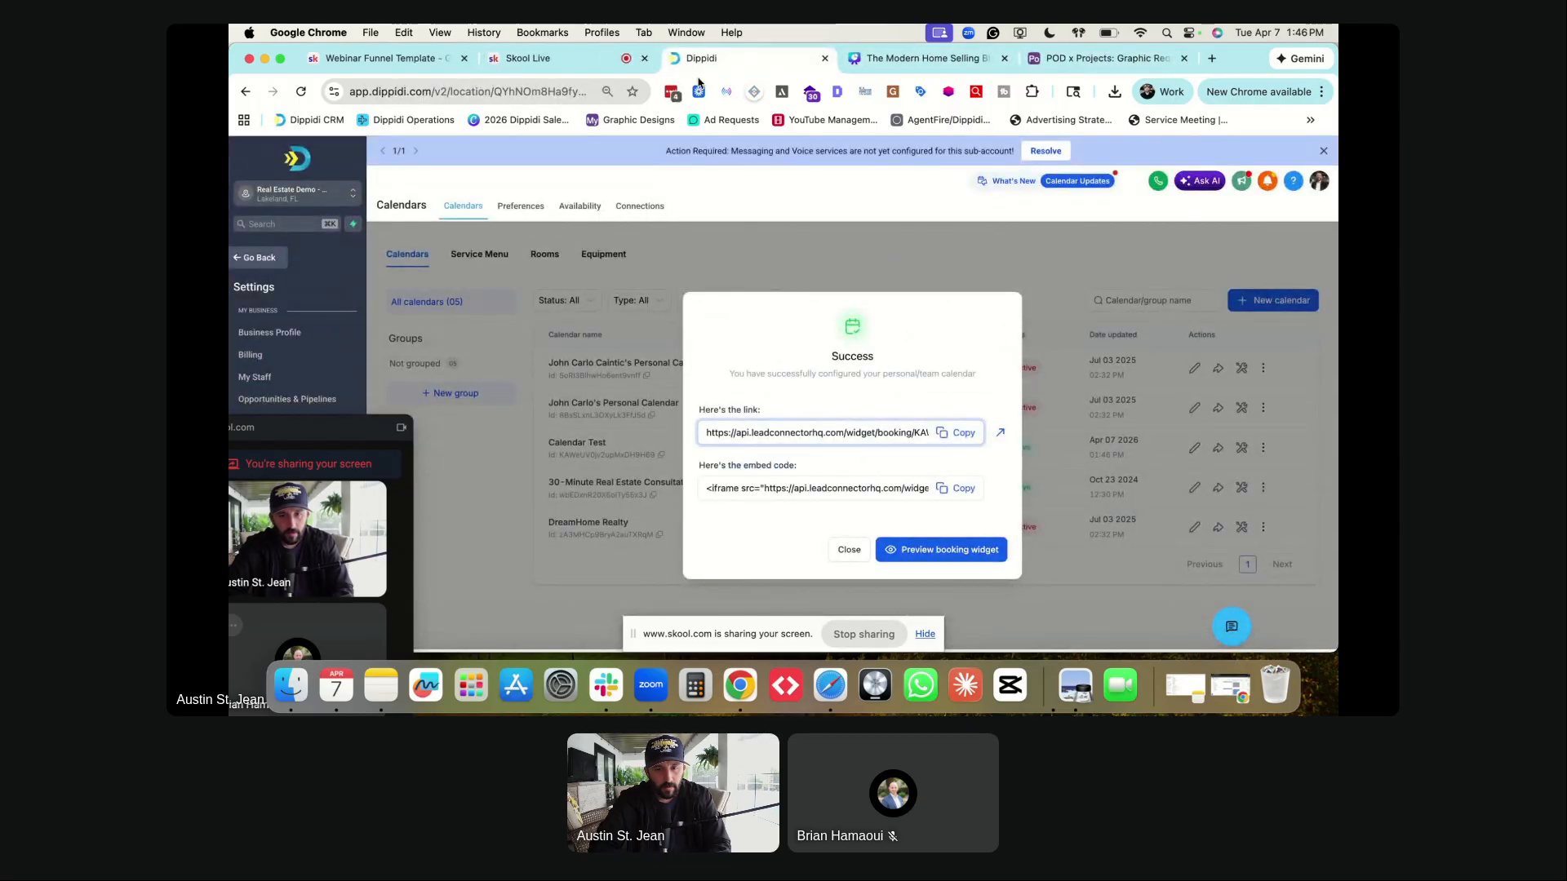
left_click(848, 549)
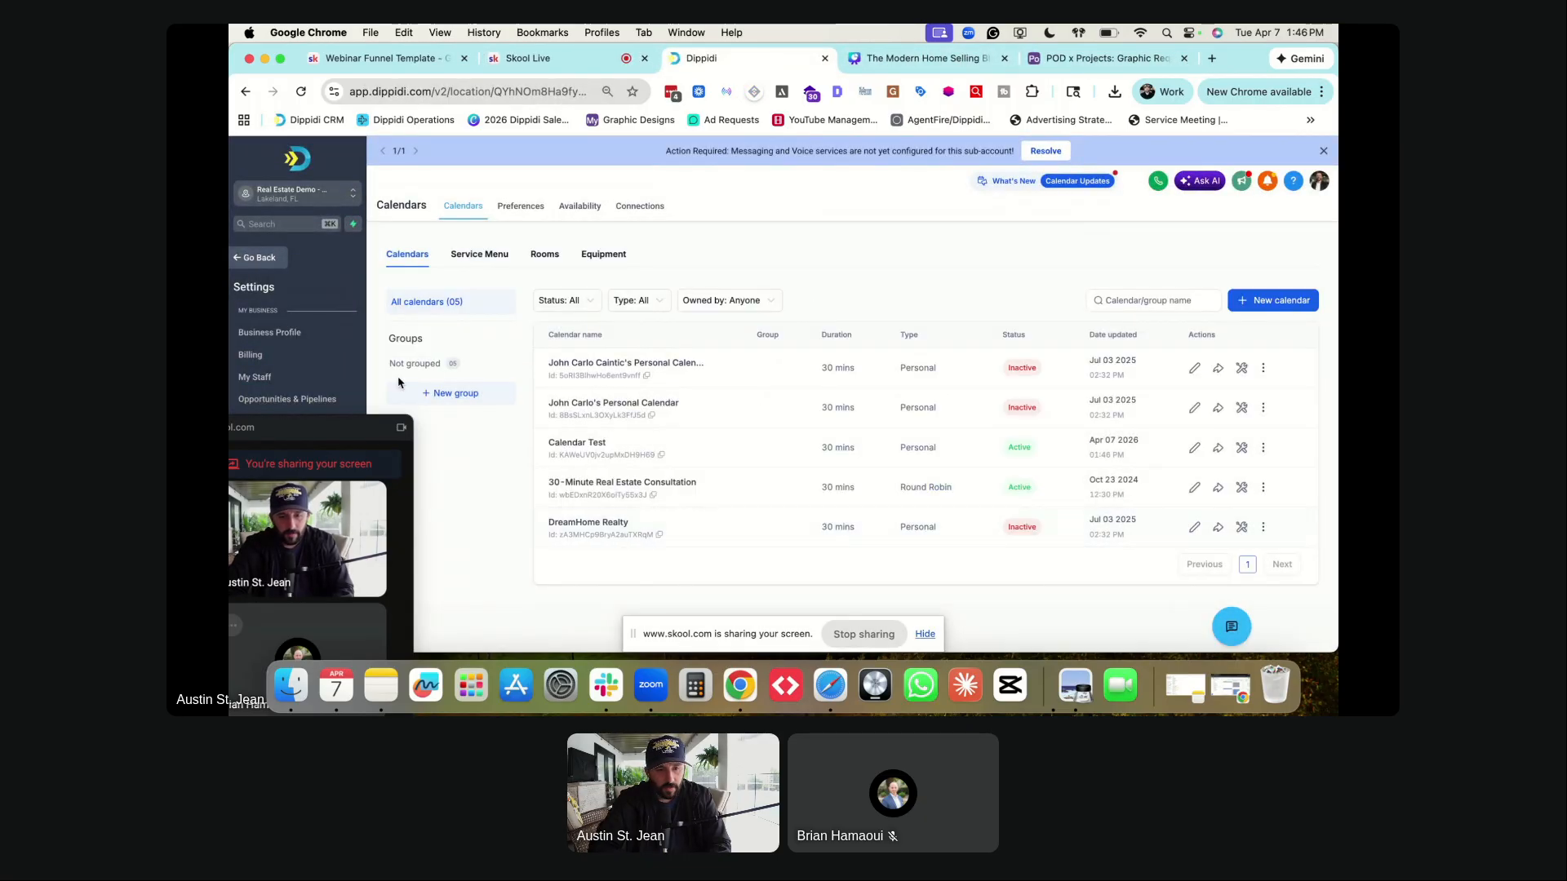
- Find the funnel by searching 'home selling' in Funnels and open The Modern Home Selling Blueprint
left_click_drag(299, 430, 1196, 258)
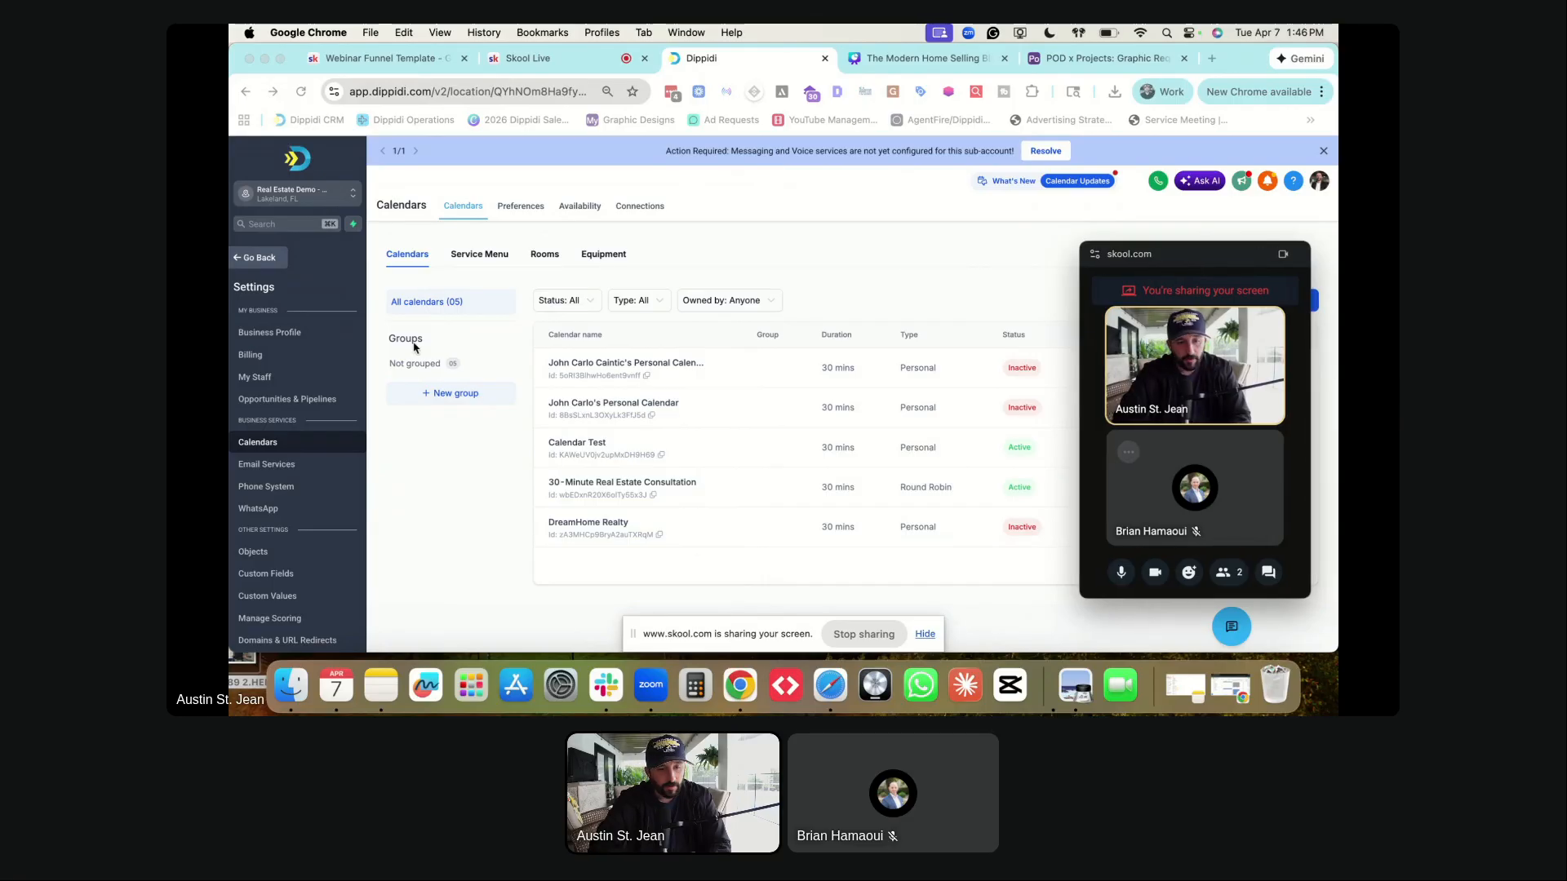
left_click(255, 257)
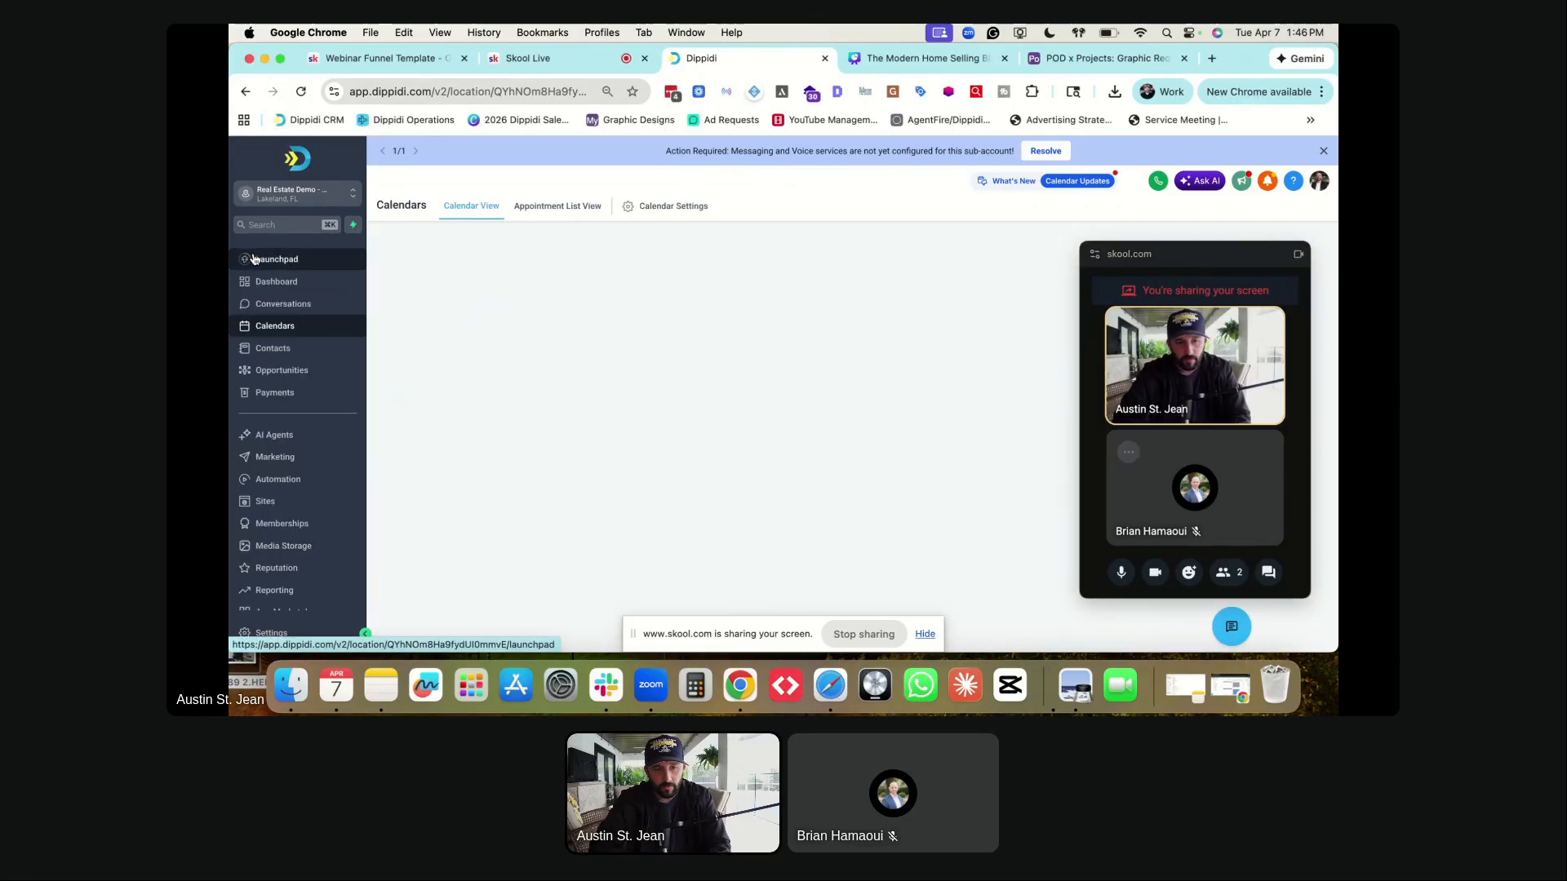
left_click(267, 501)
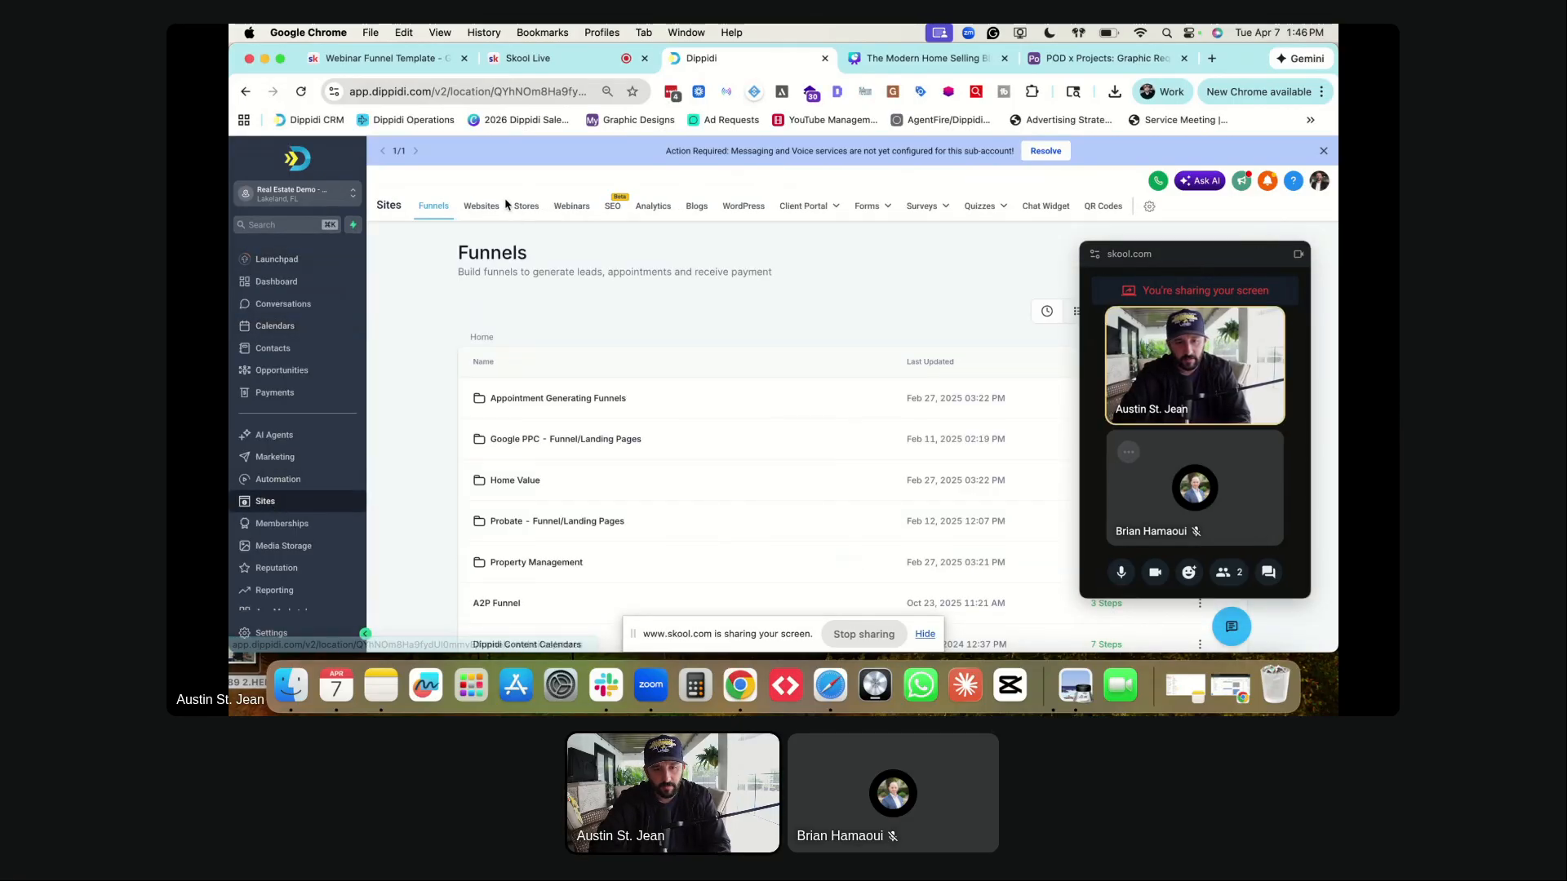
left_click_drag(1181, 257, 751, 315)
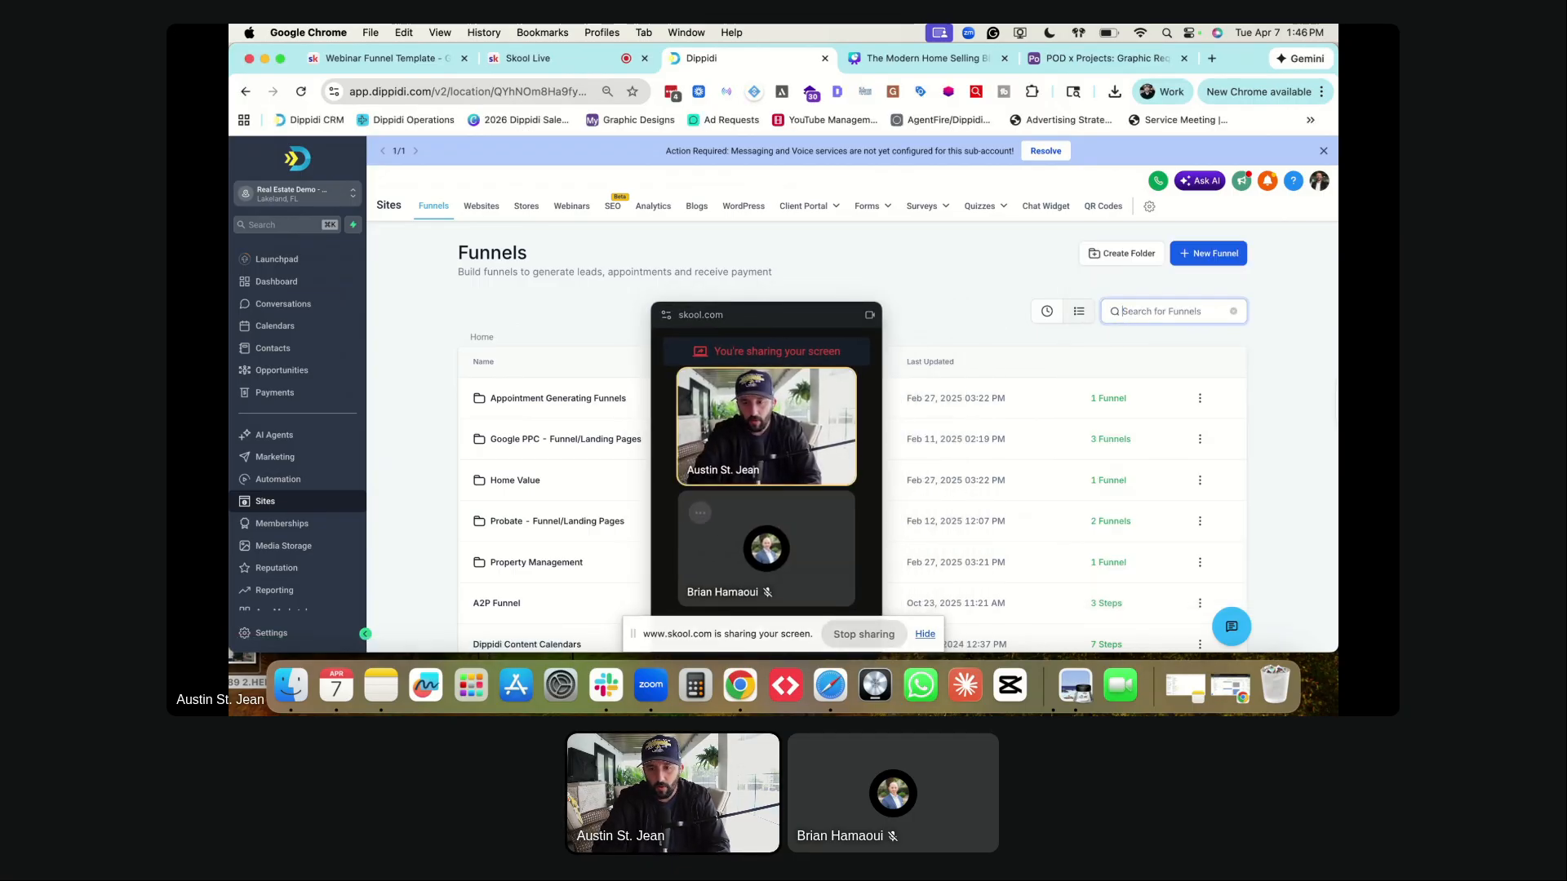
type("home")
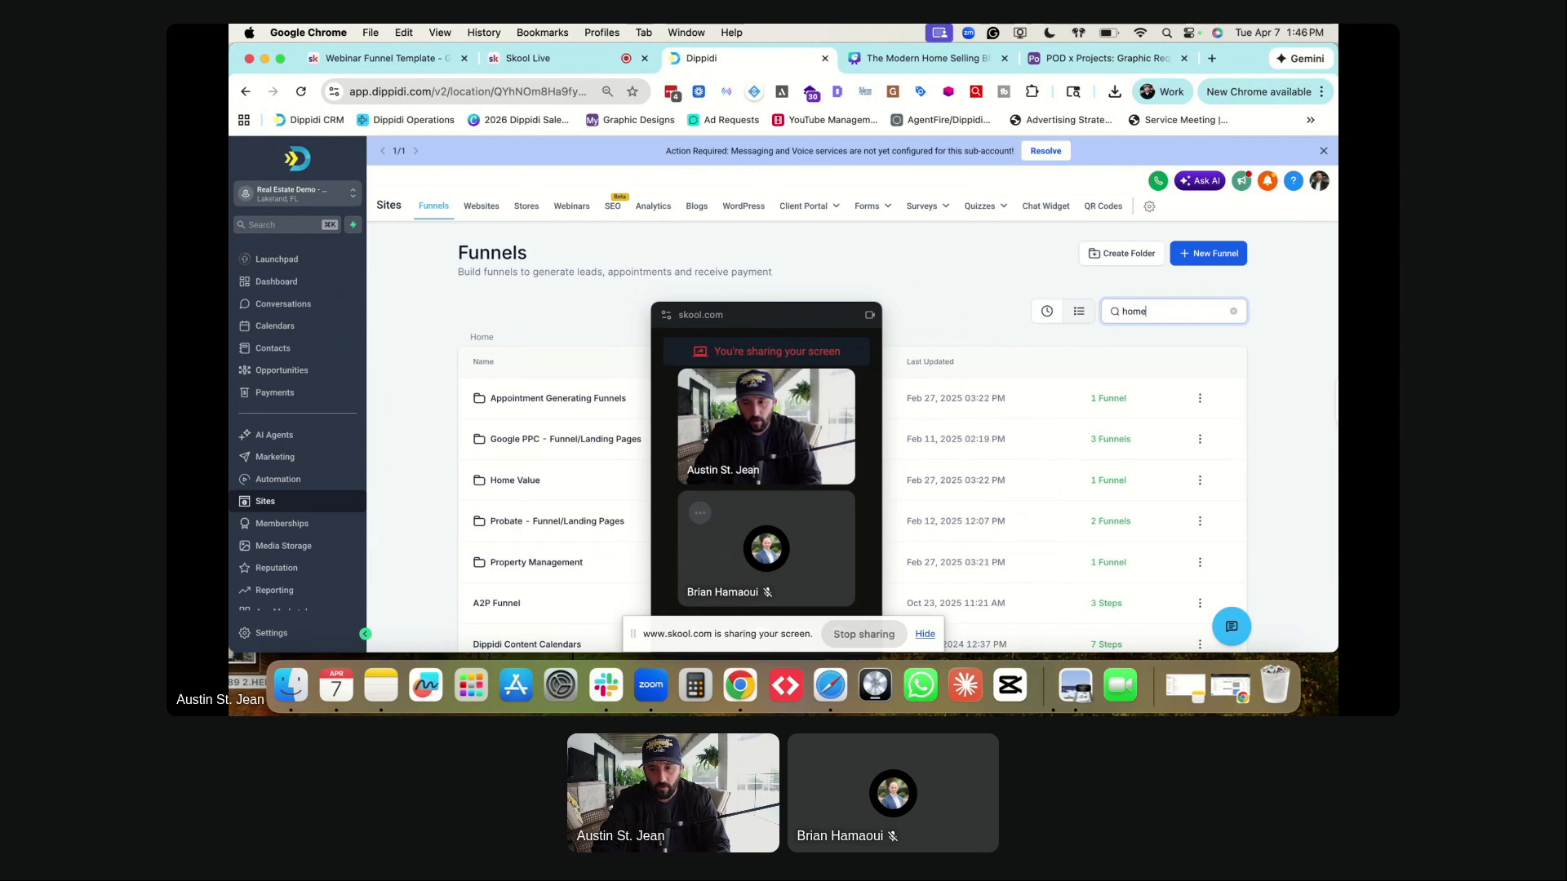
type(" selling")
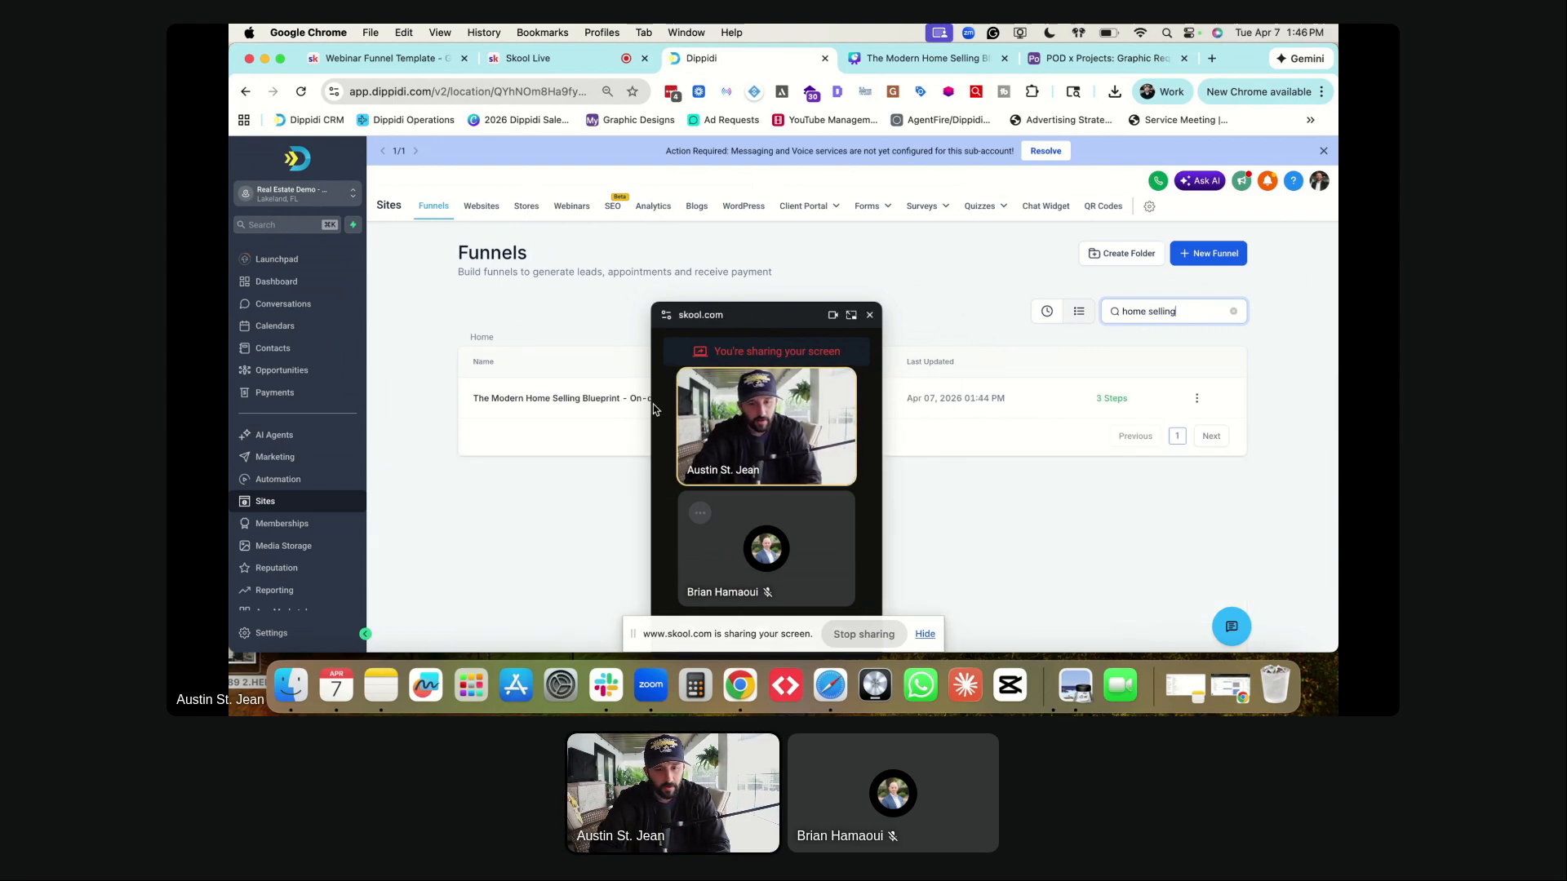
left_click(538, 400)
- Open the on-demand webinar step's page in the editor
left_click_drag(749, 319, 230, 398)
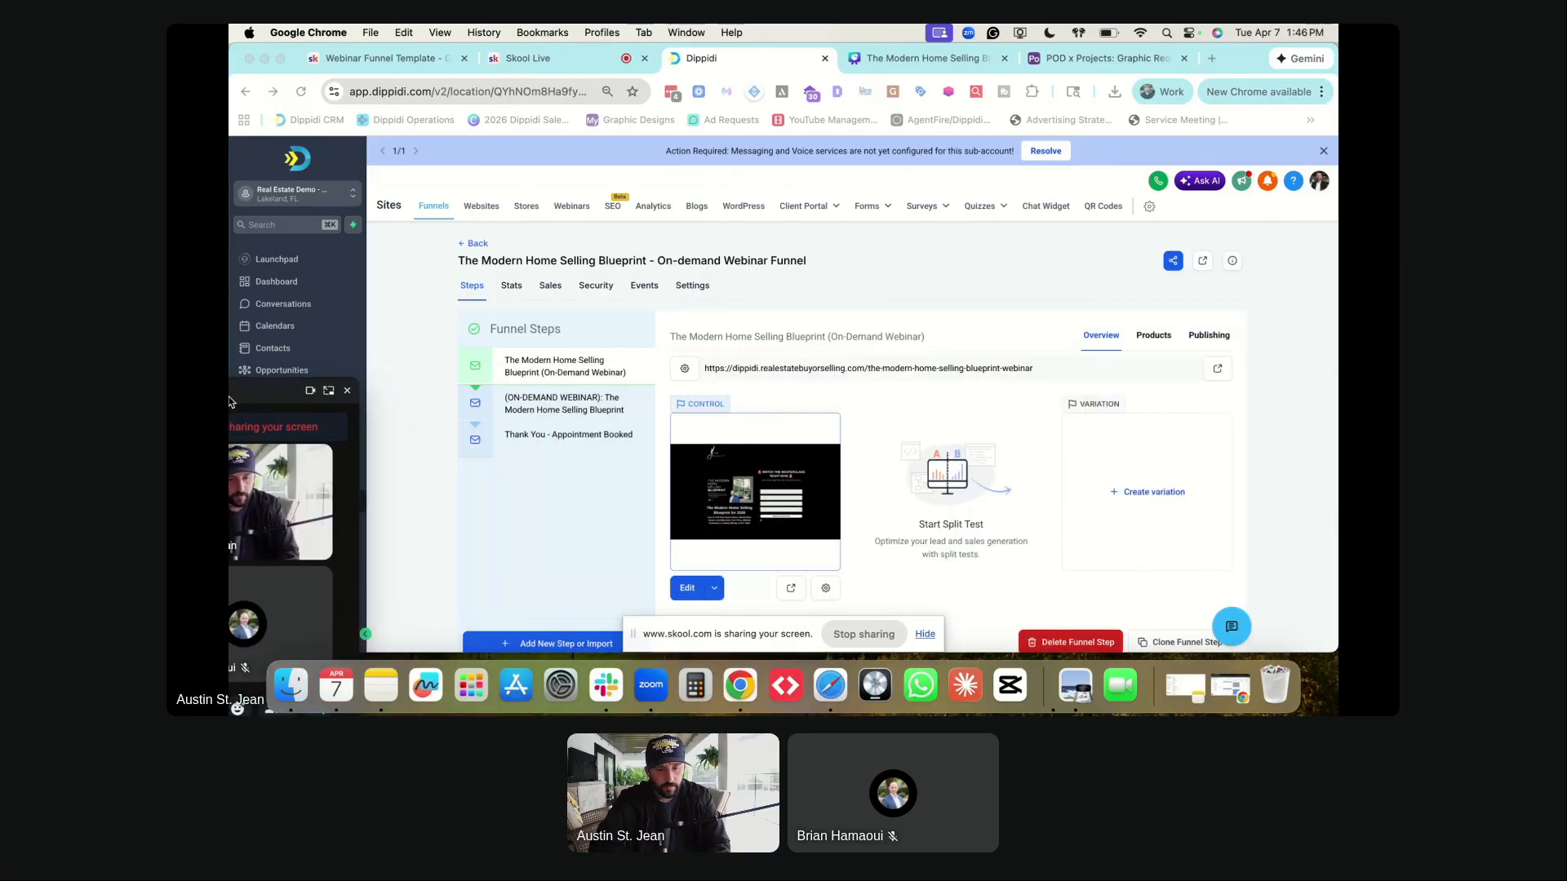
left_click(539, 403)
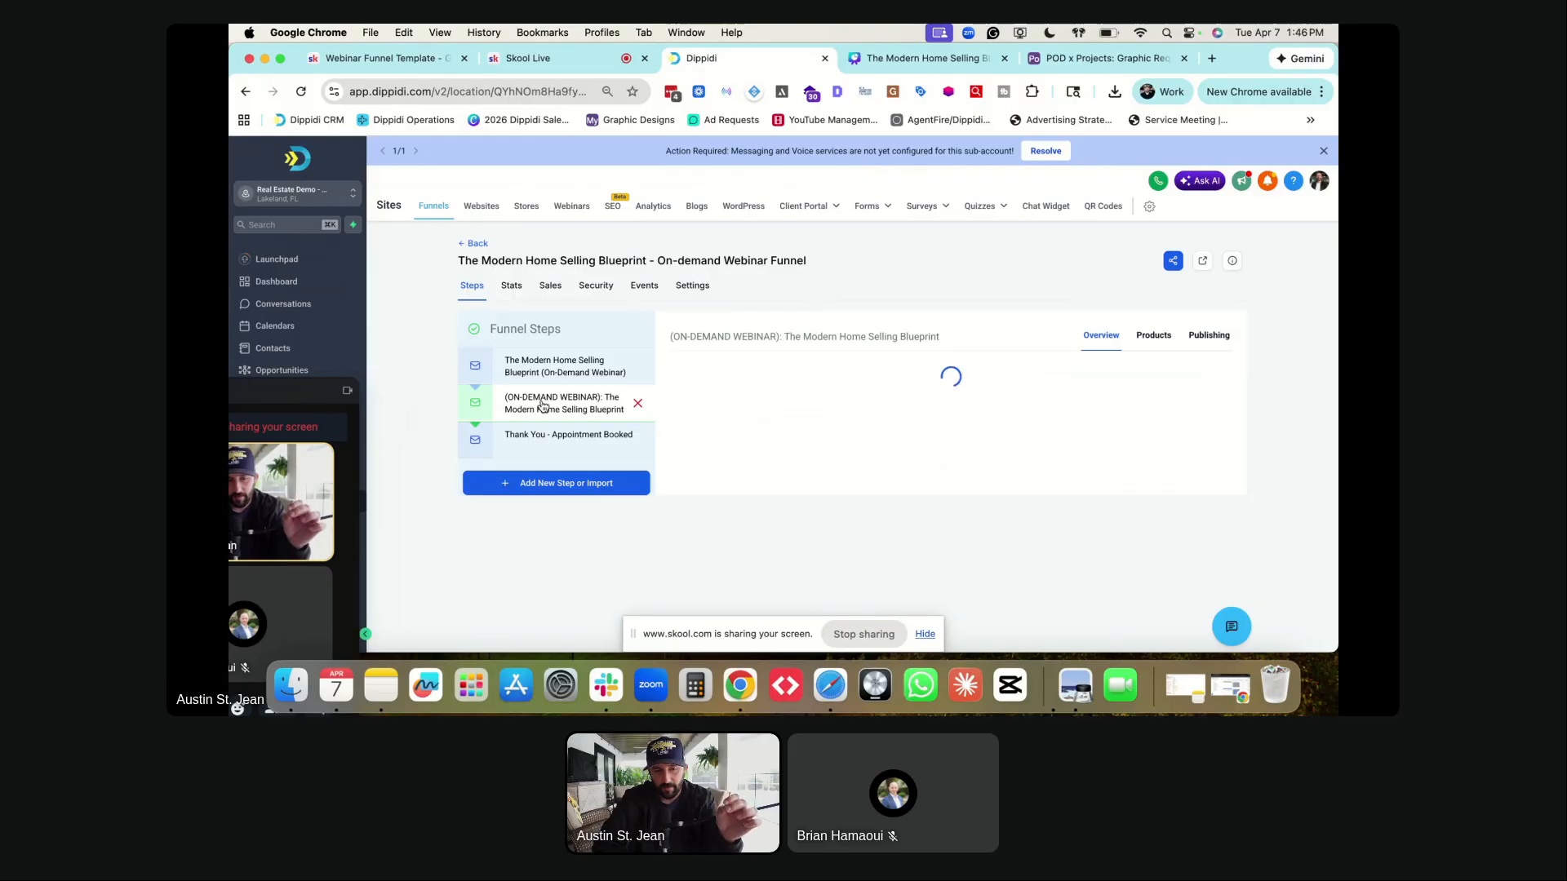
left_click_drag(230, 398, 286, 391)
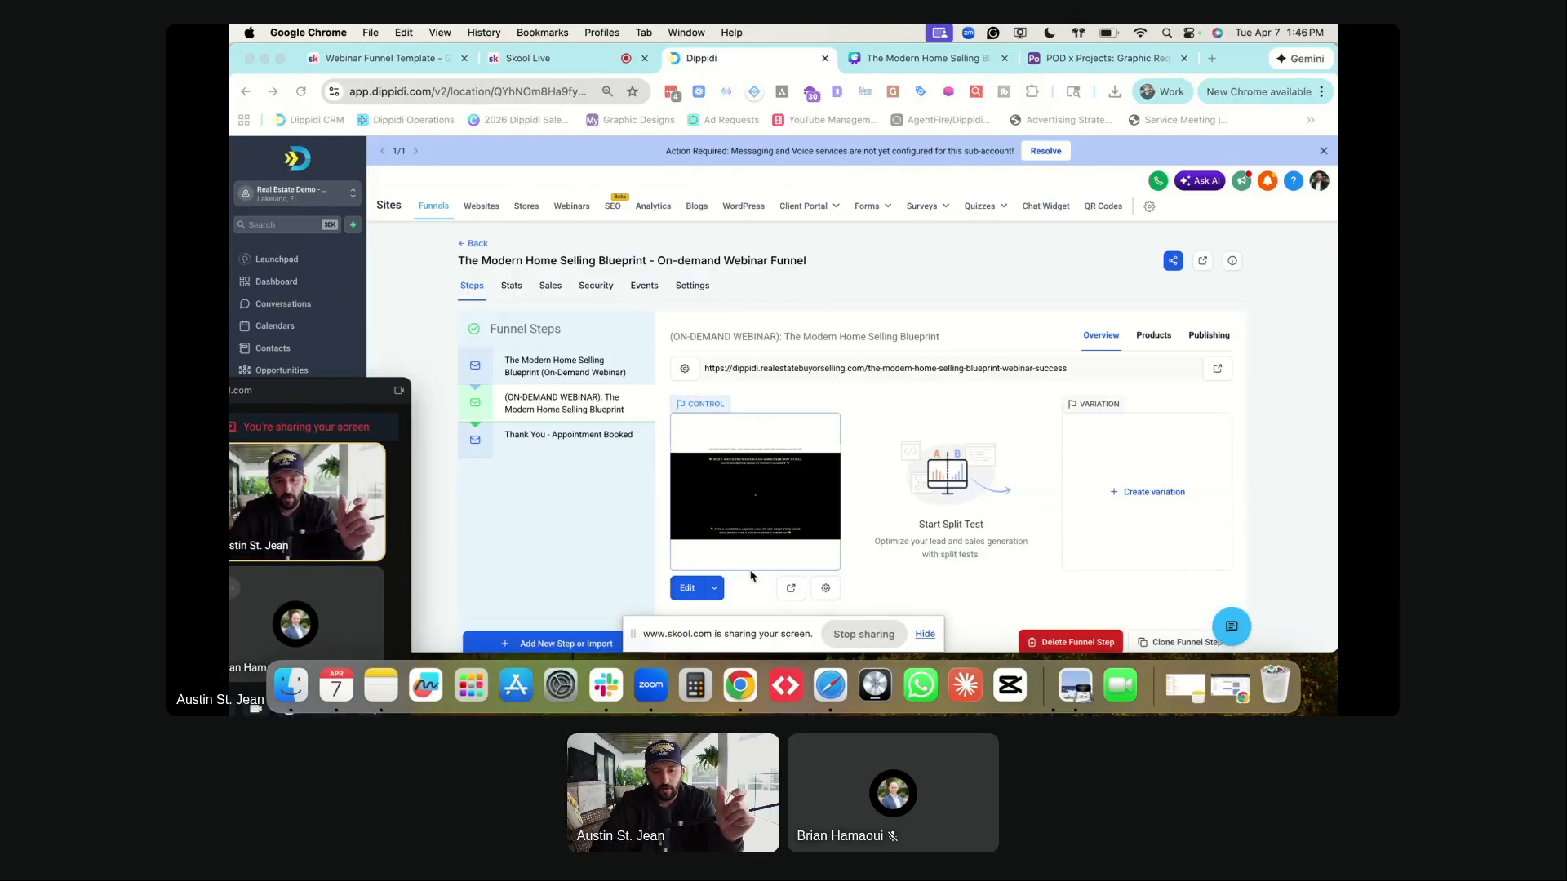
left_click(685, 587)
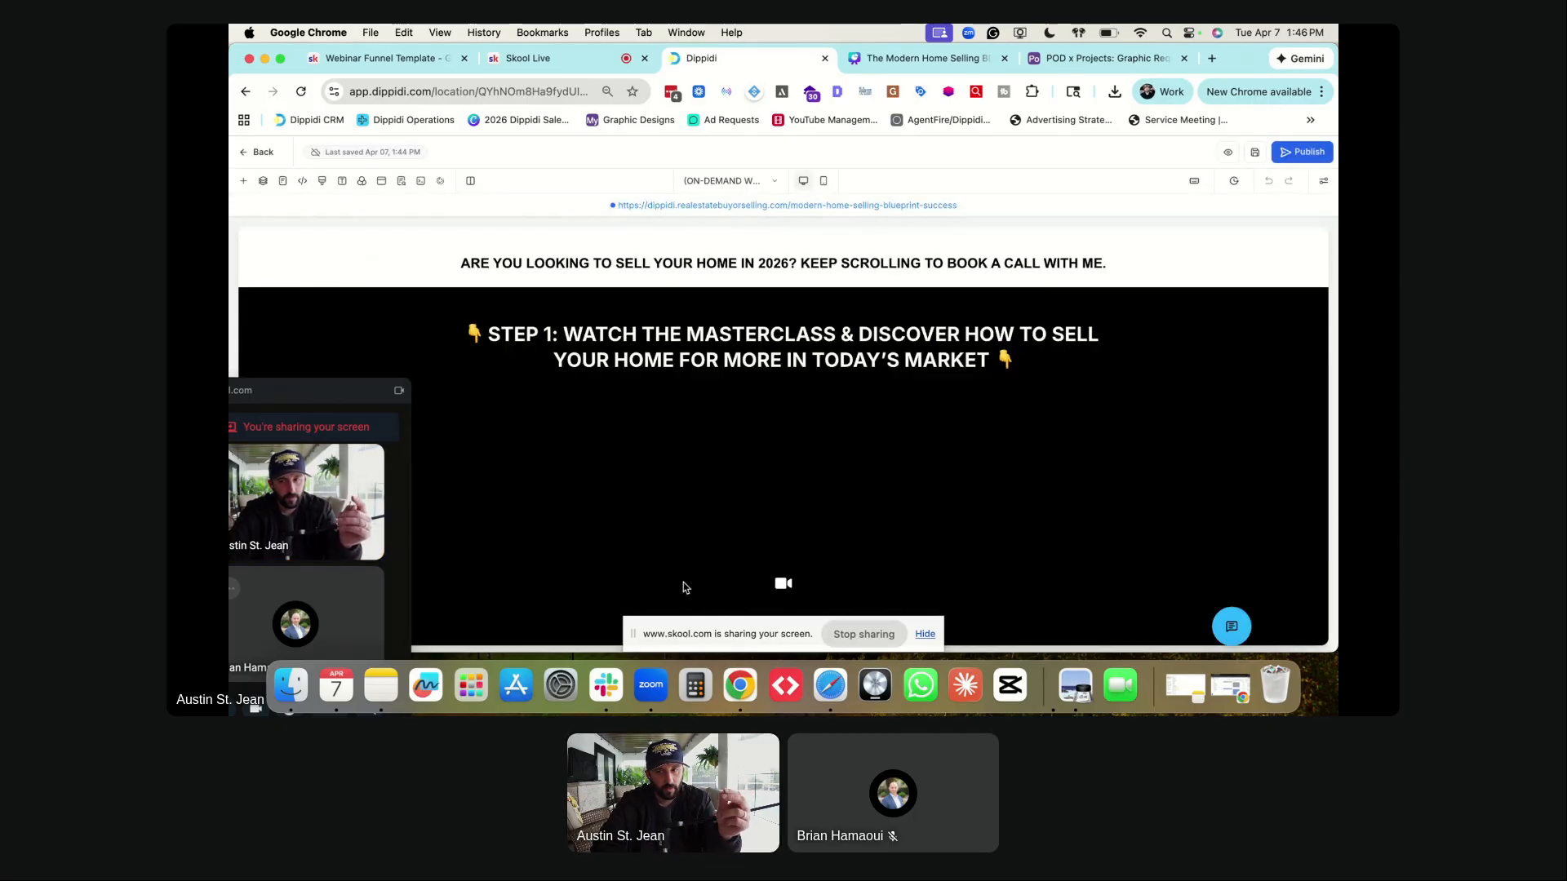
- Select the BOOK A FREE STRATEGY CALL button and open its booking popup for editing
scroll(645, 368, "down", 5)
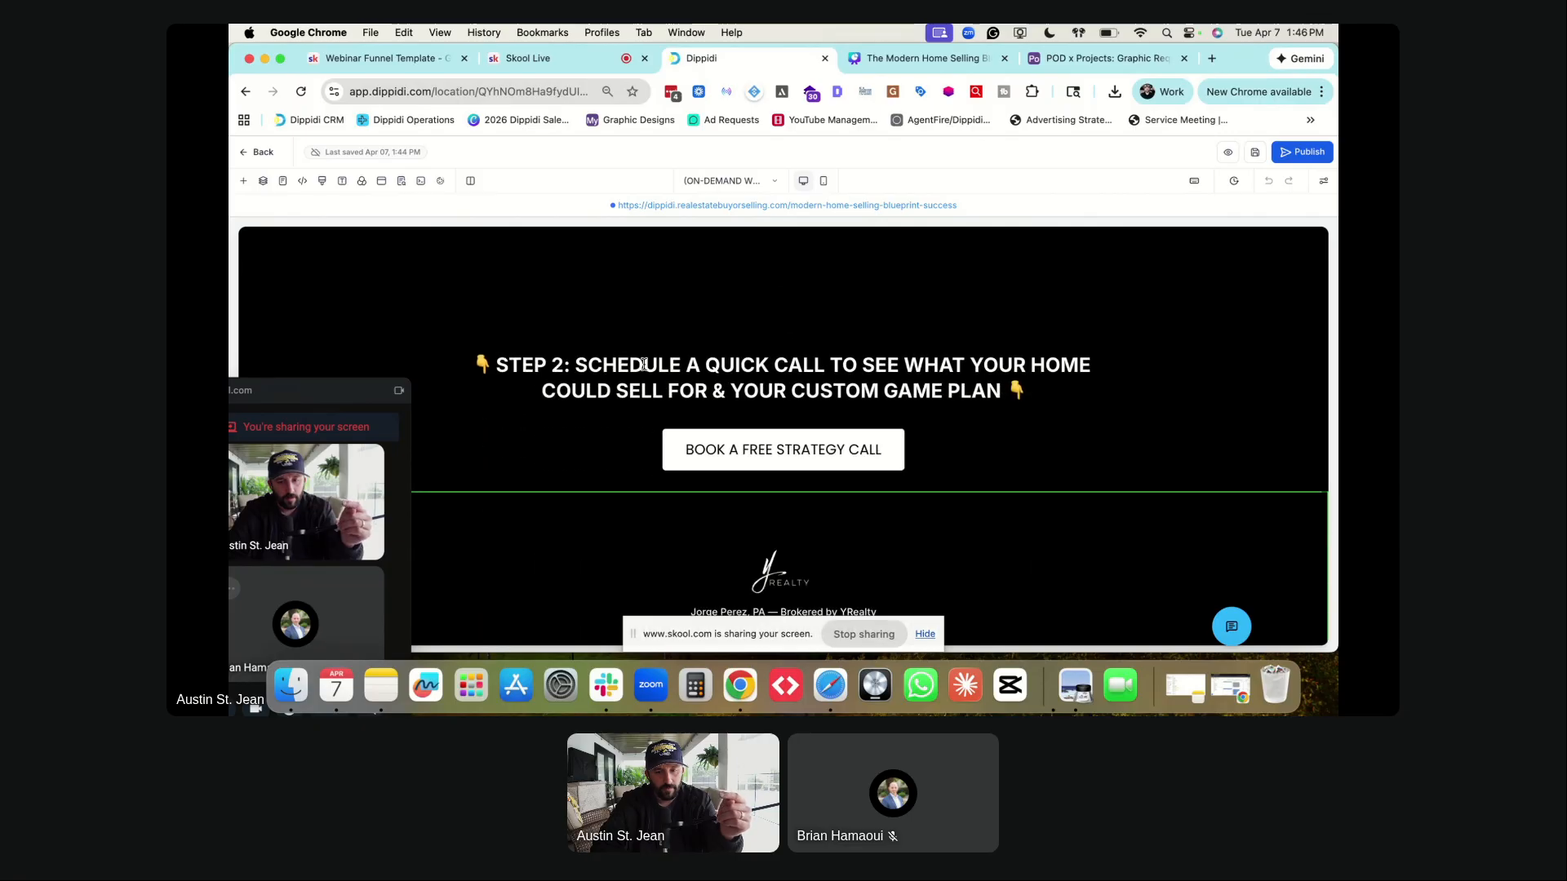
scroll(645, 369, "down", 2)
left_click(726, 445)
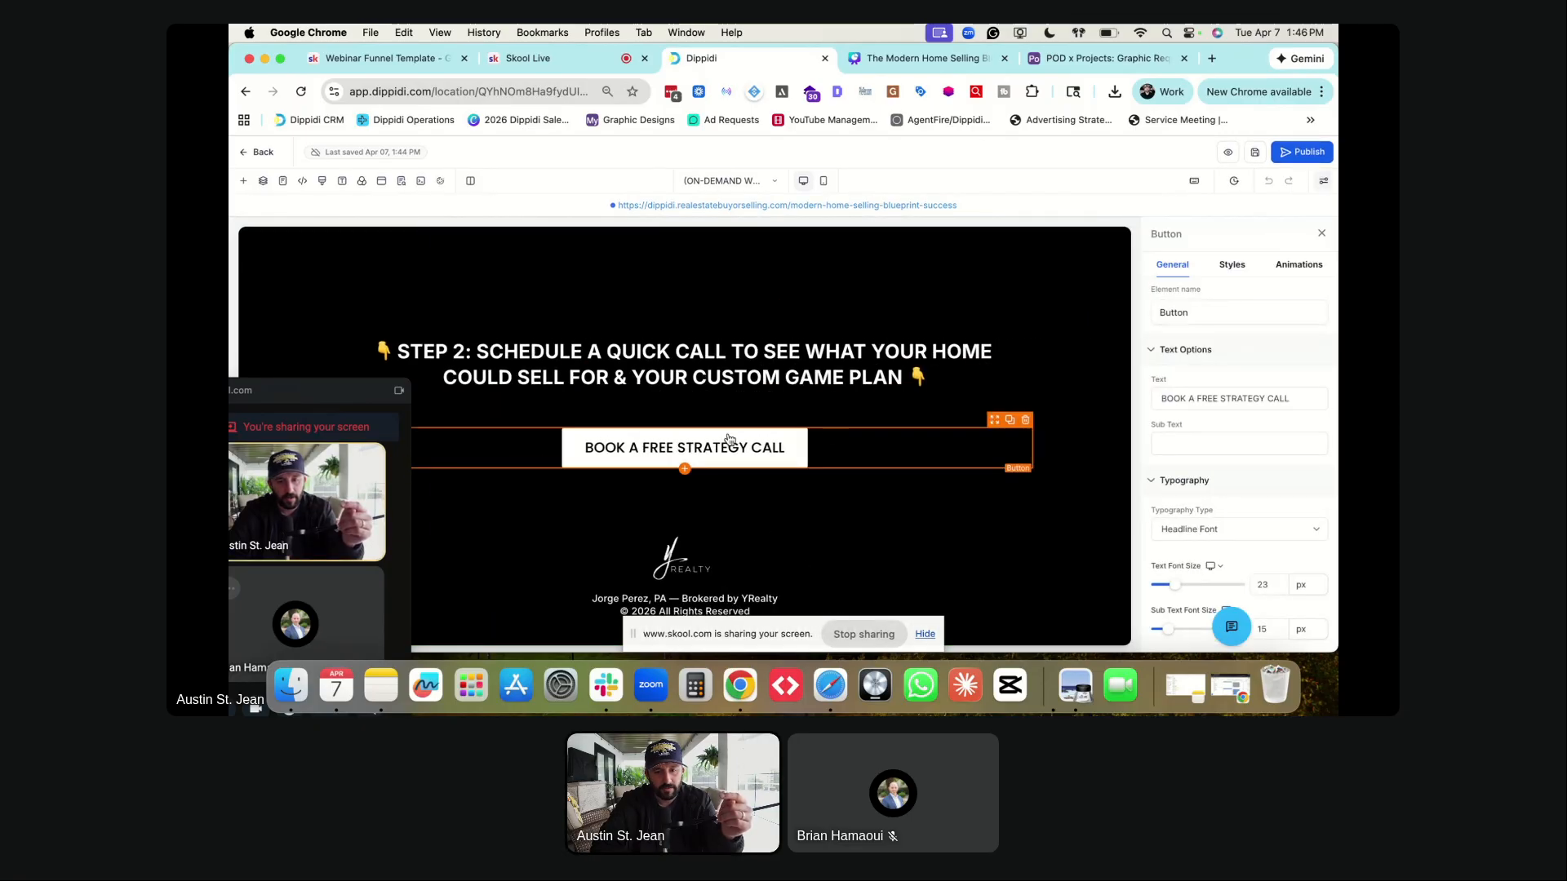
scroll(1275, 441, "down", 6)
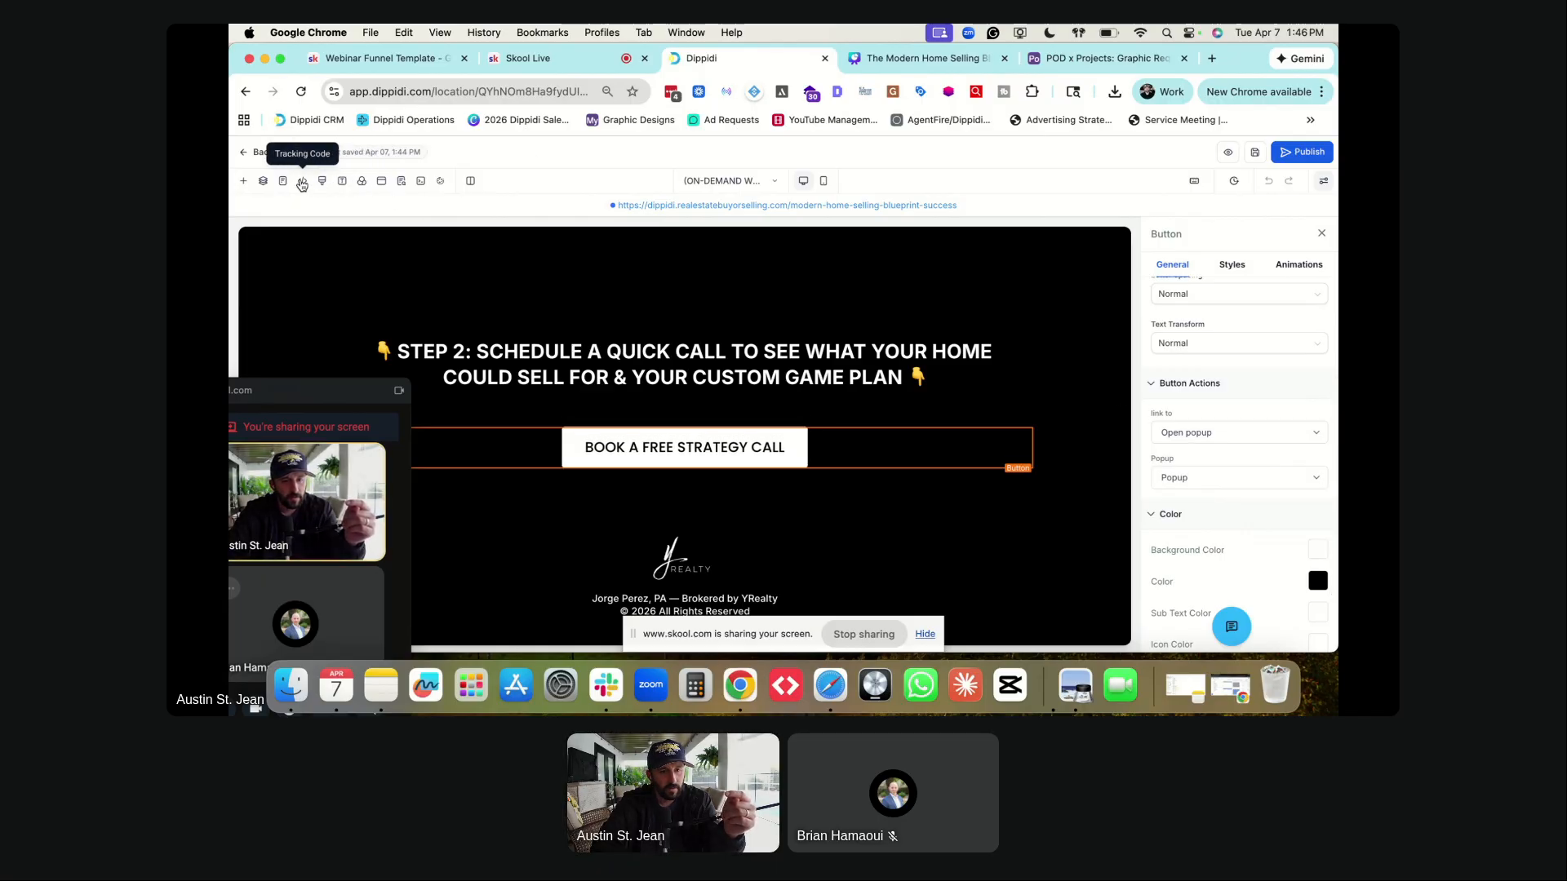
left_click(349, 183)
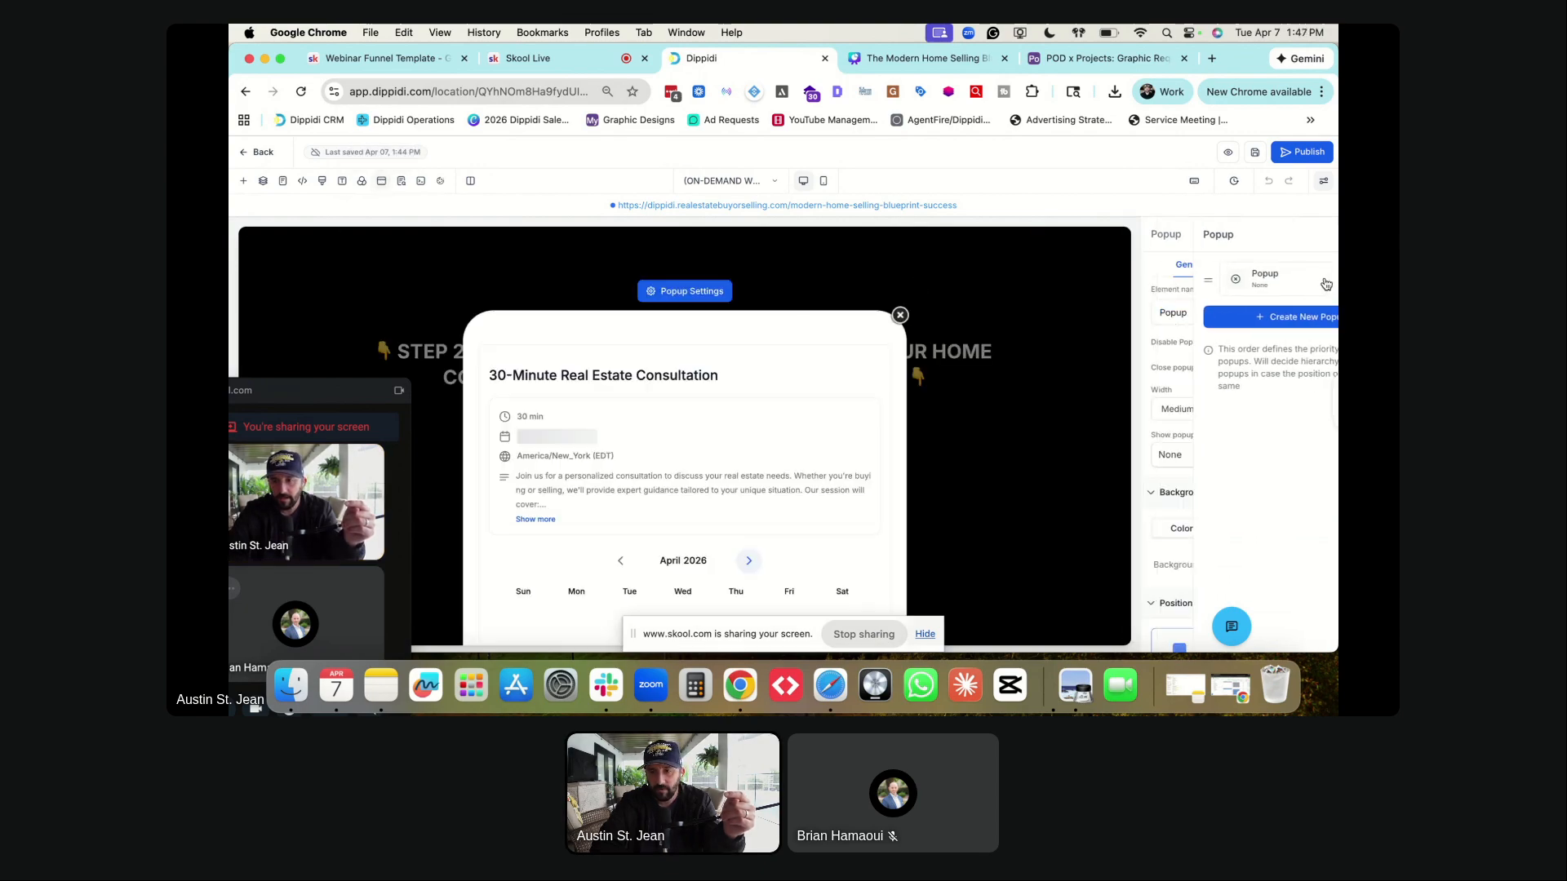
left_click(1168, 284)
scroll(661, 327, "down", 3)
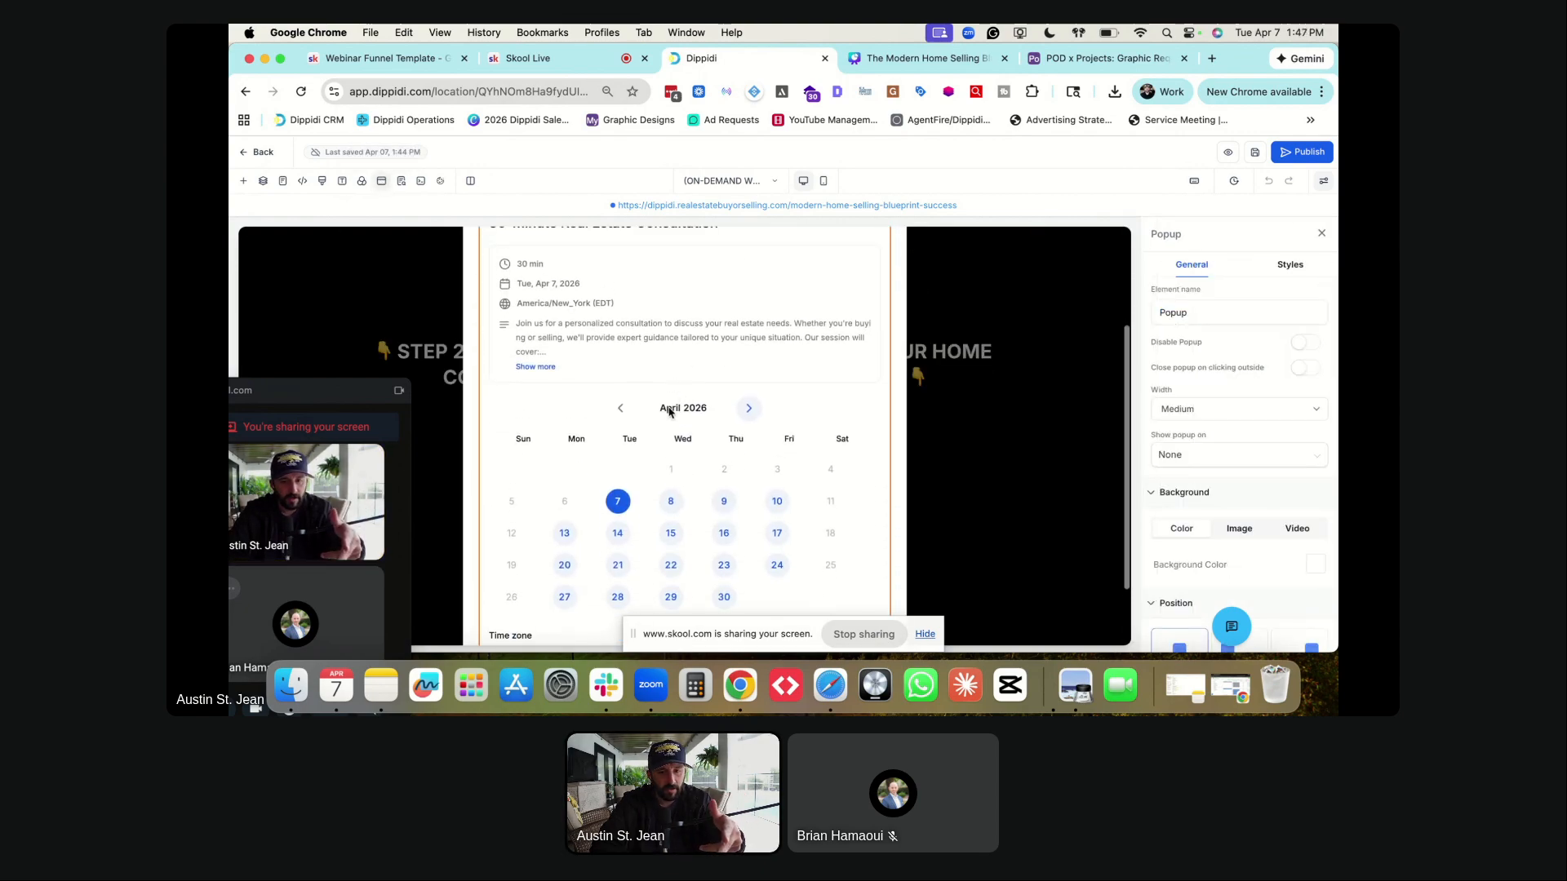
scroll(661, 327, "up", 1)
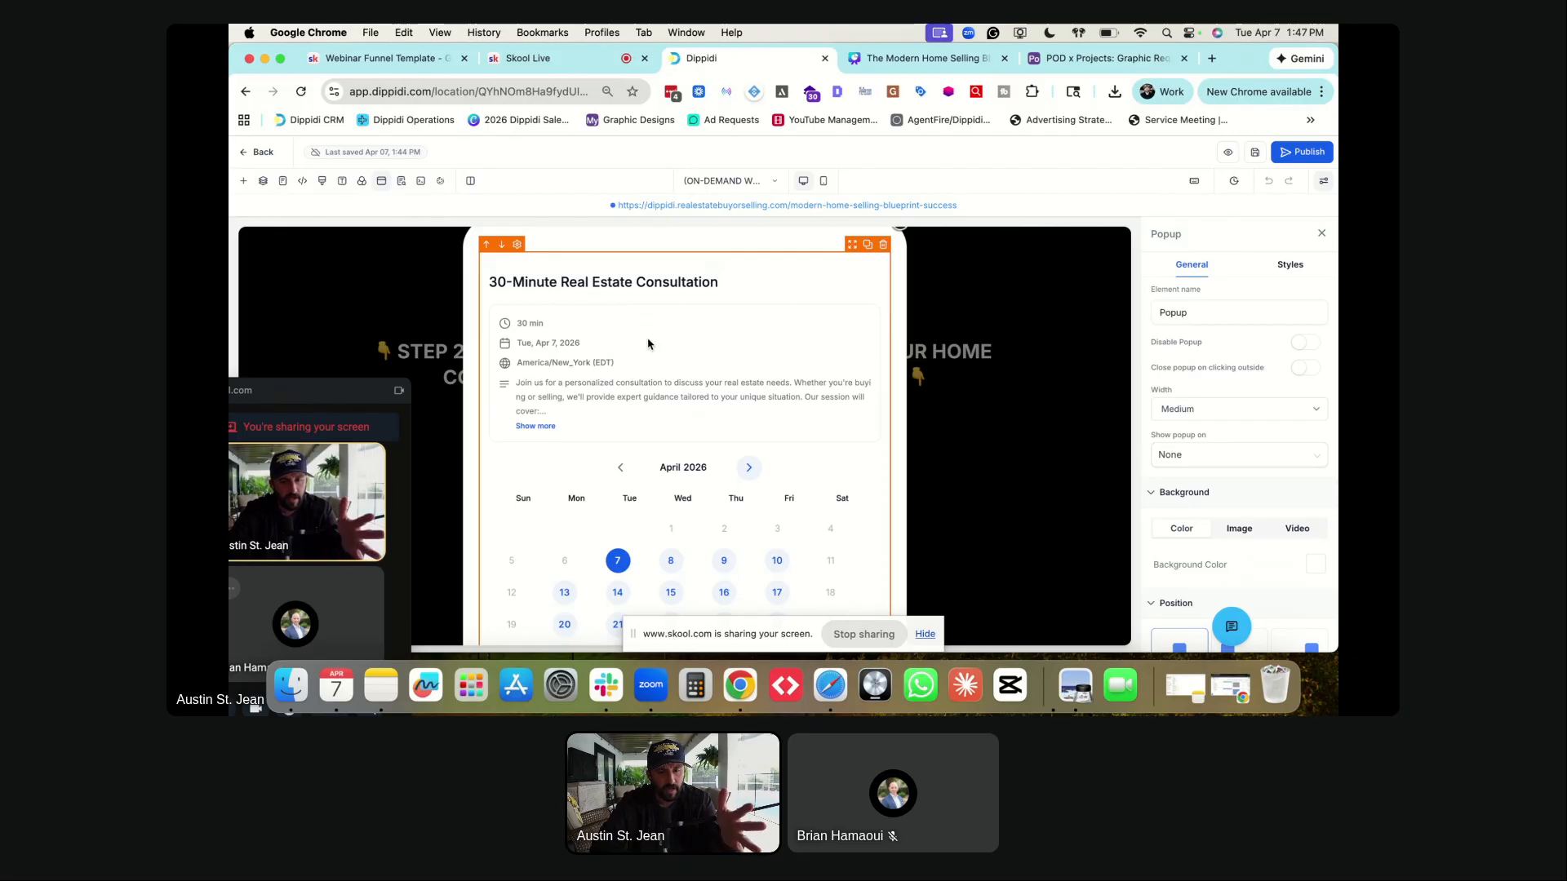
- Switch the popup's calendar element to Calendar Test and save the page
left_click(649, 343)
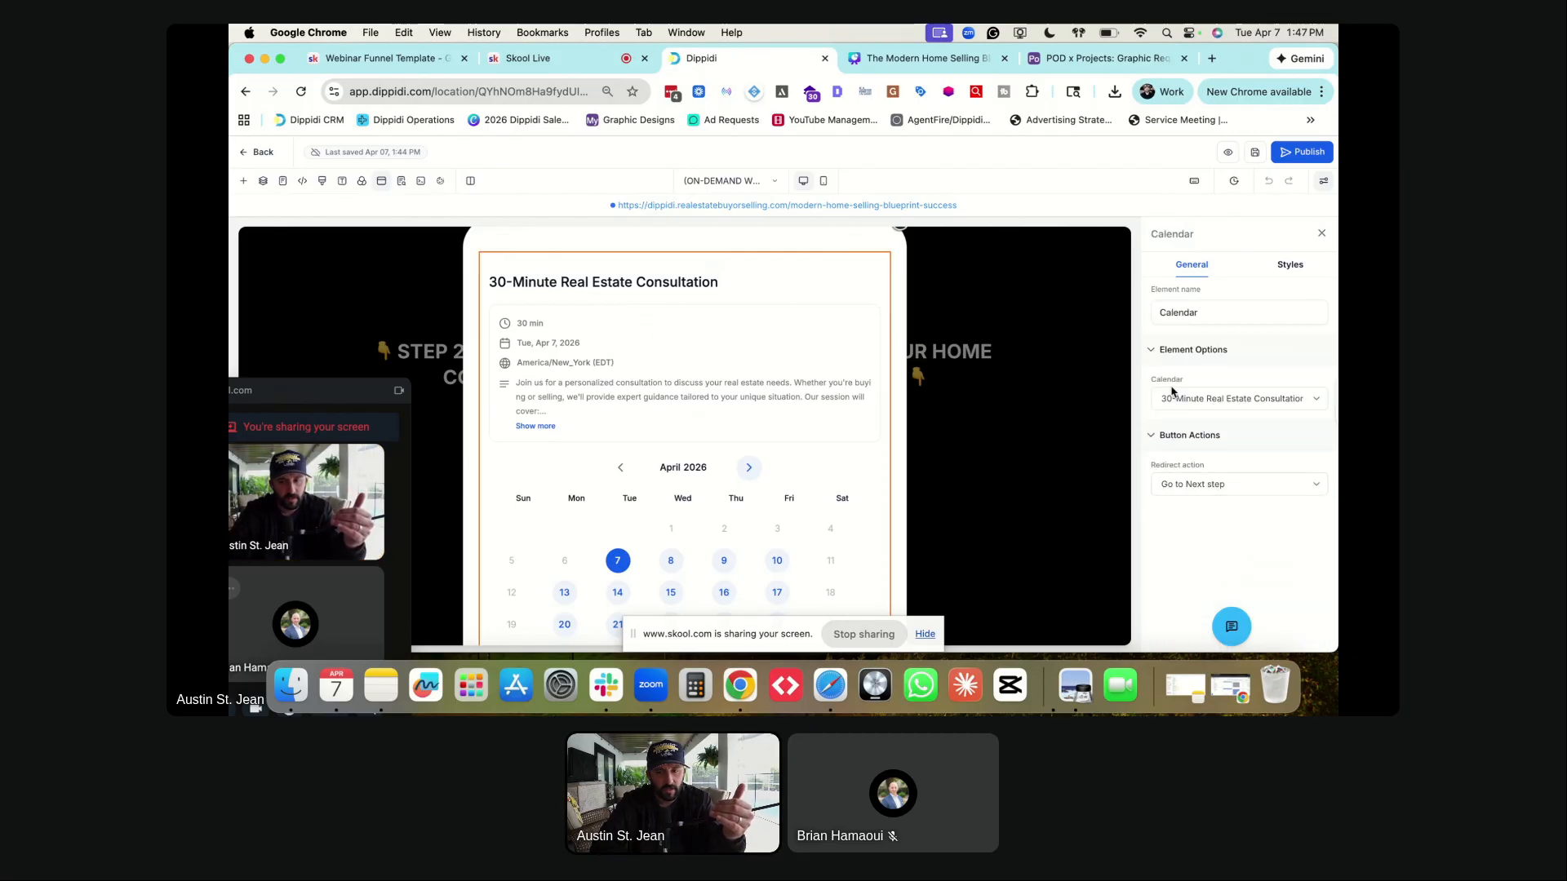
left_click(1189, 400)
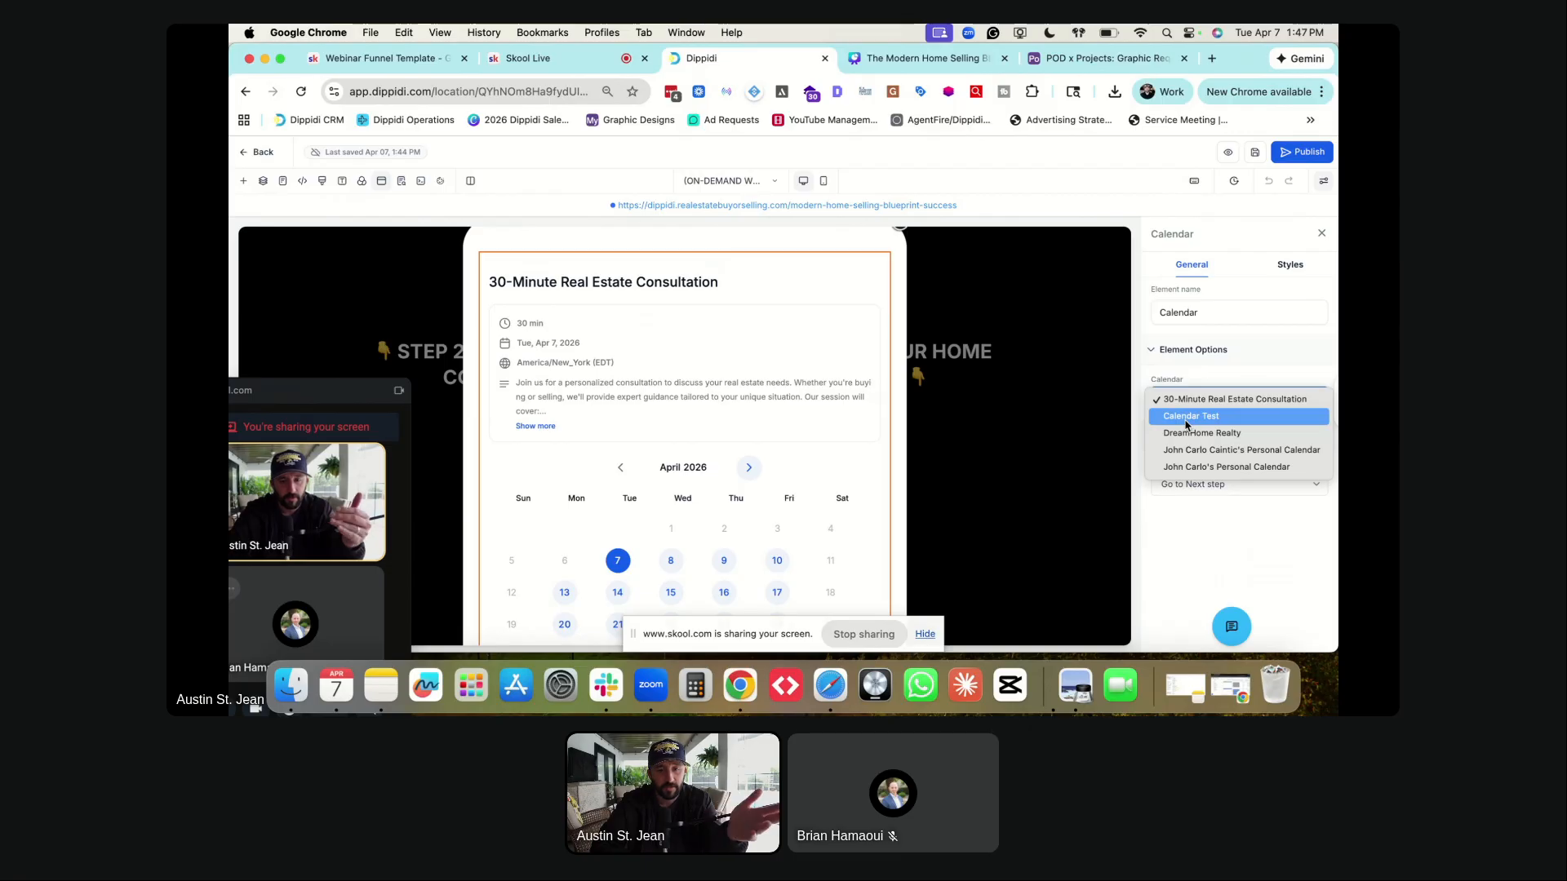
left_click(1188, 417)
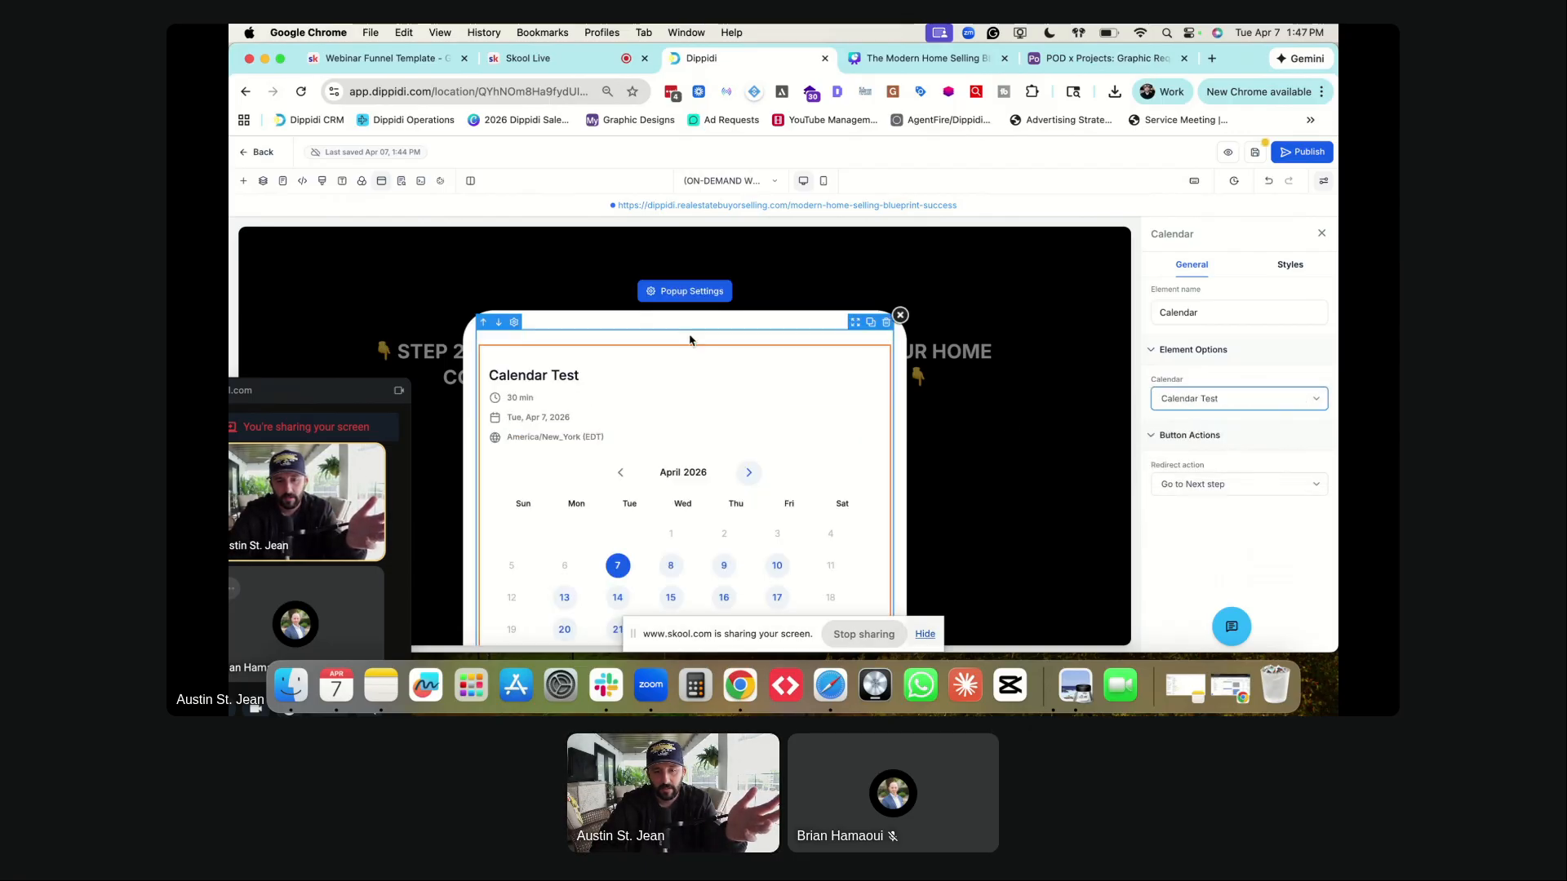
scroll(661, 354, "down", 3)
left_click(1189, 399)
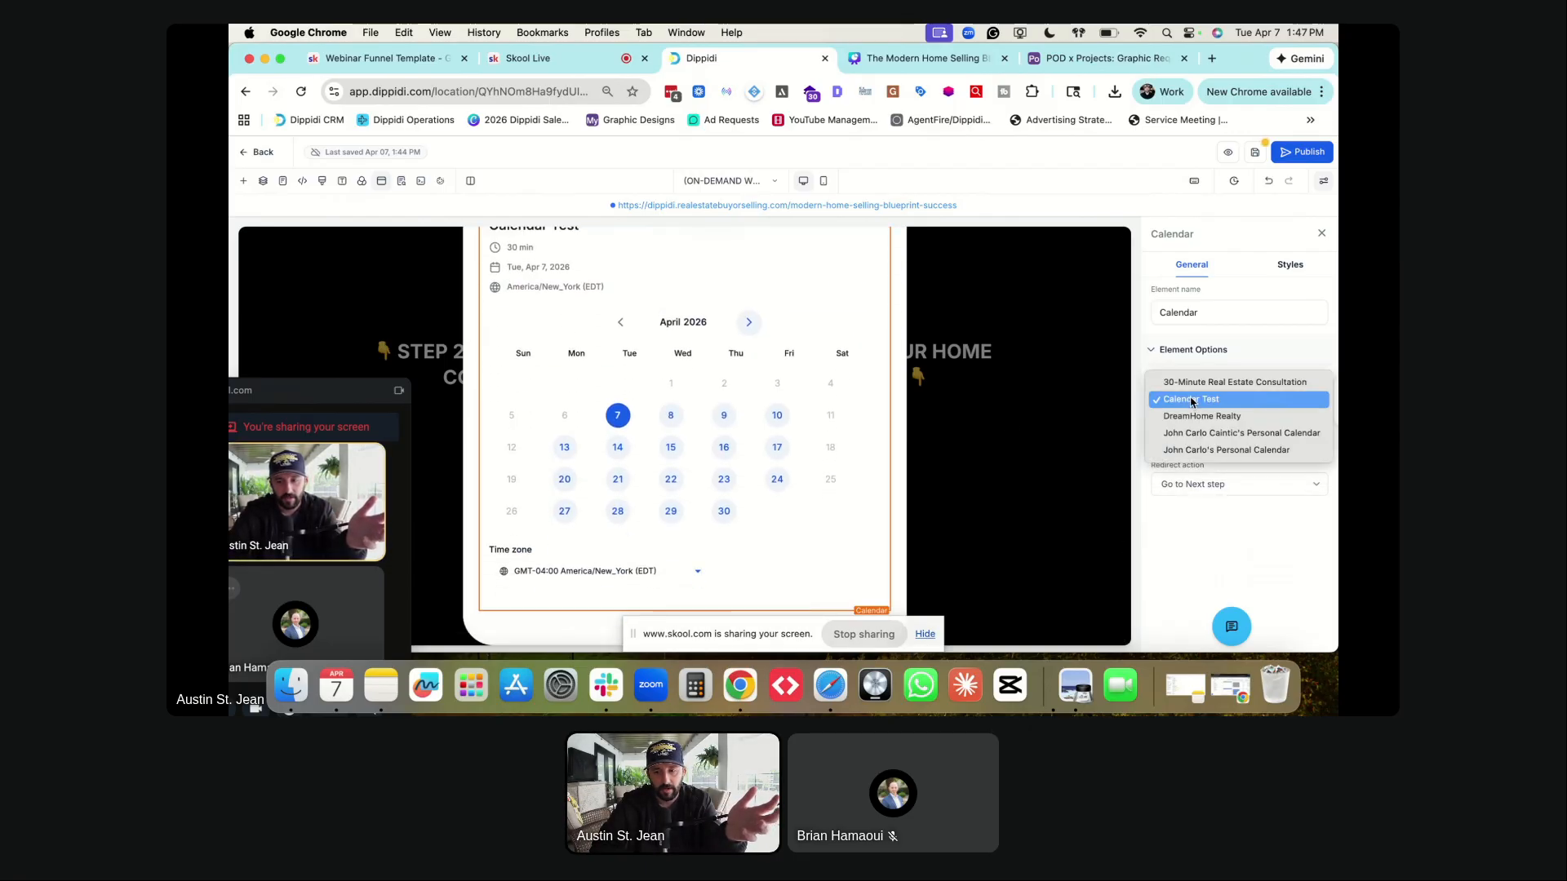
left_click(1186, 388)
left_click(1255, 152)
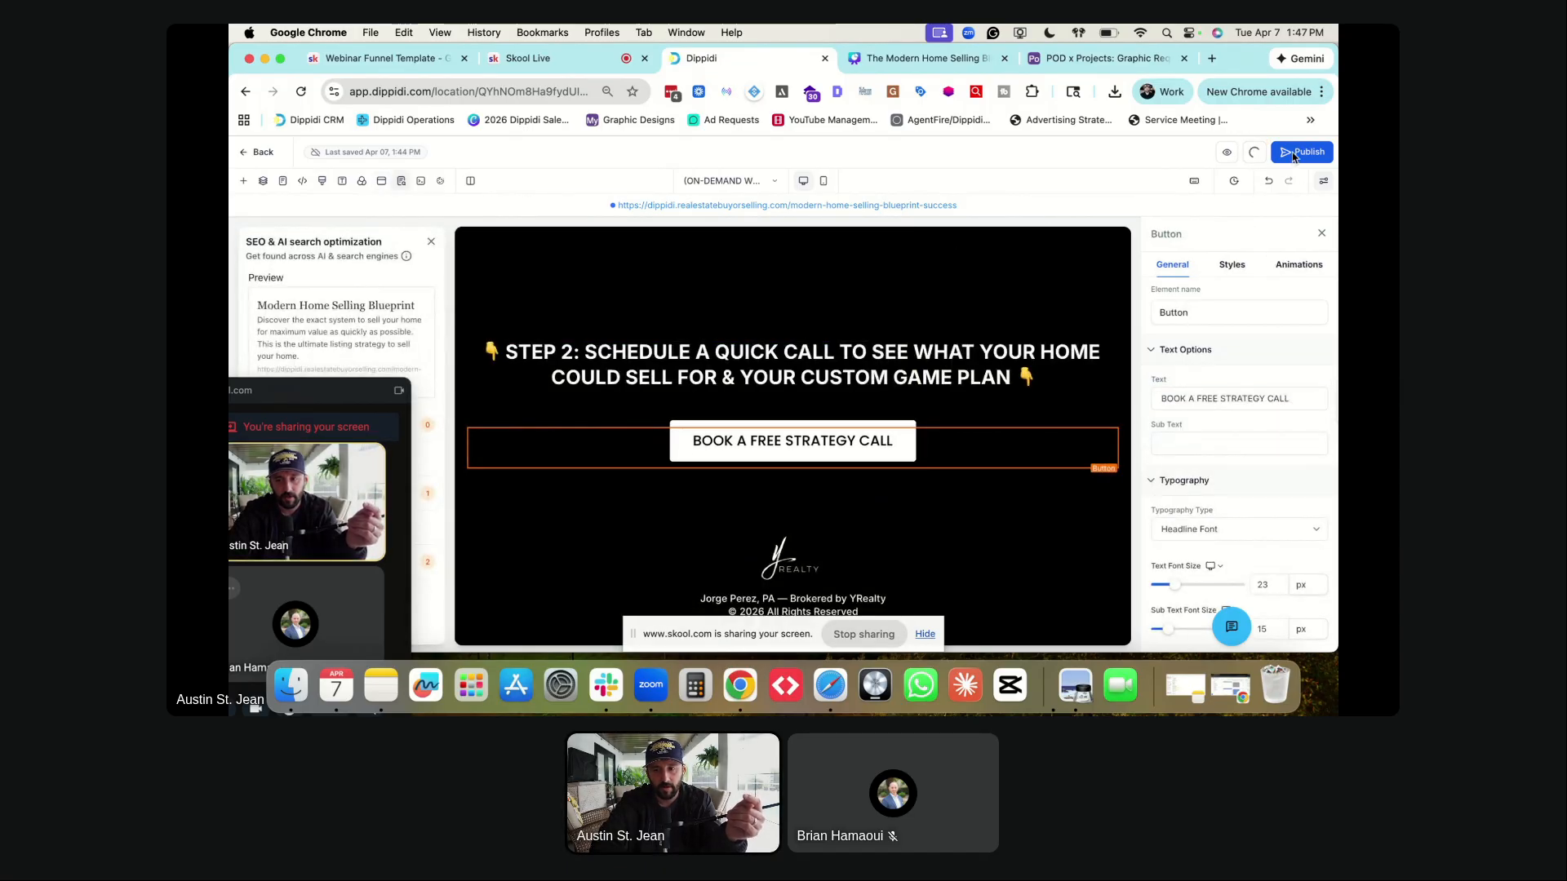
- Publish the funnel and view its landing page
left_click(1294, 154)
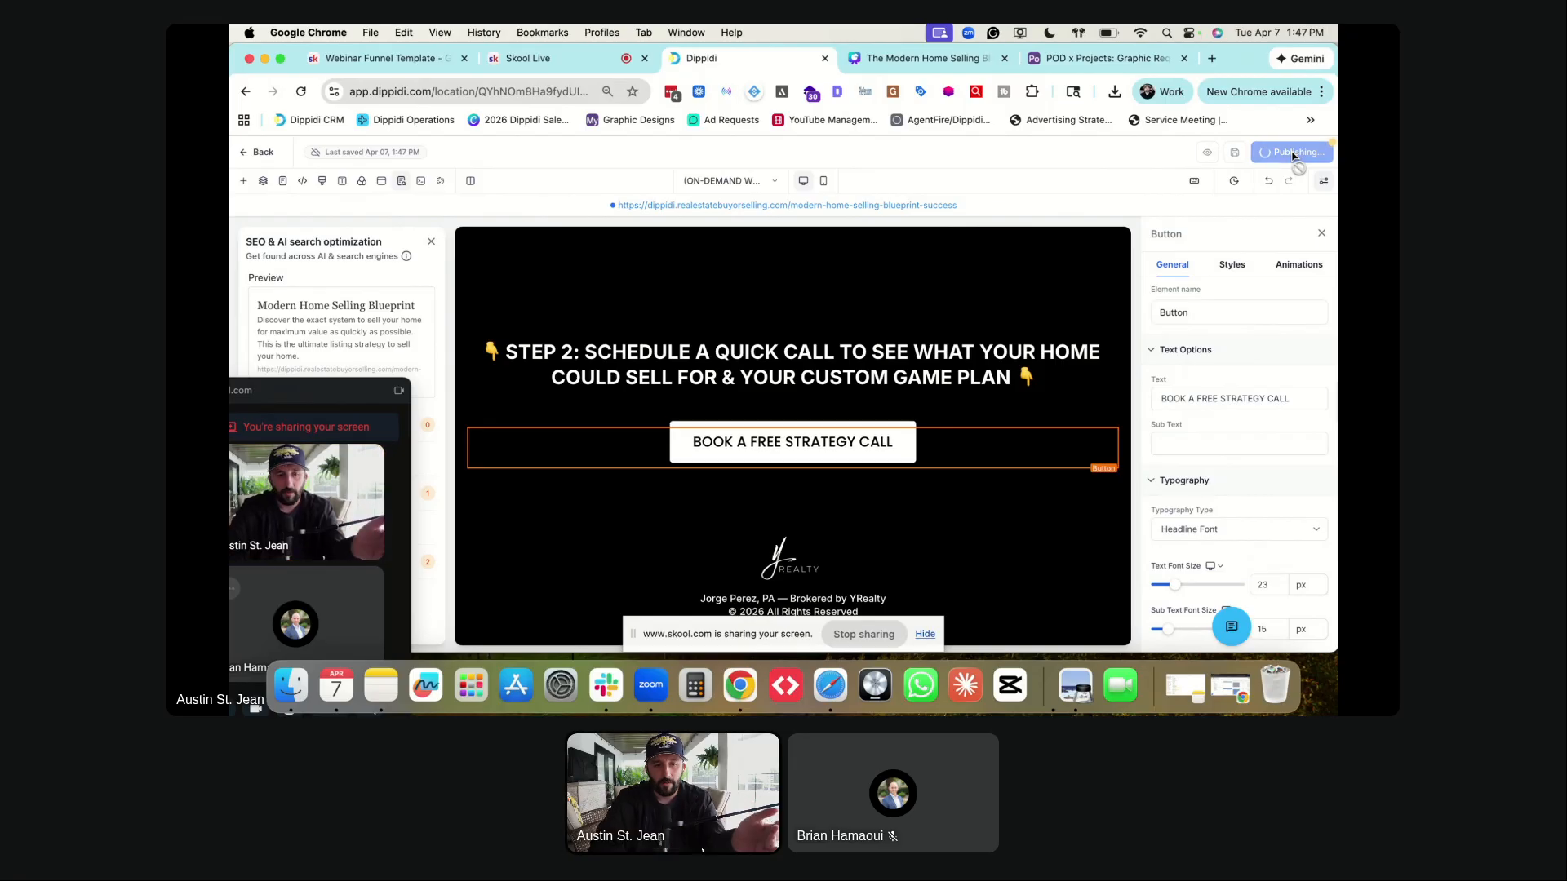
left_click(714, 182)
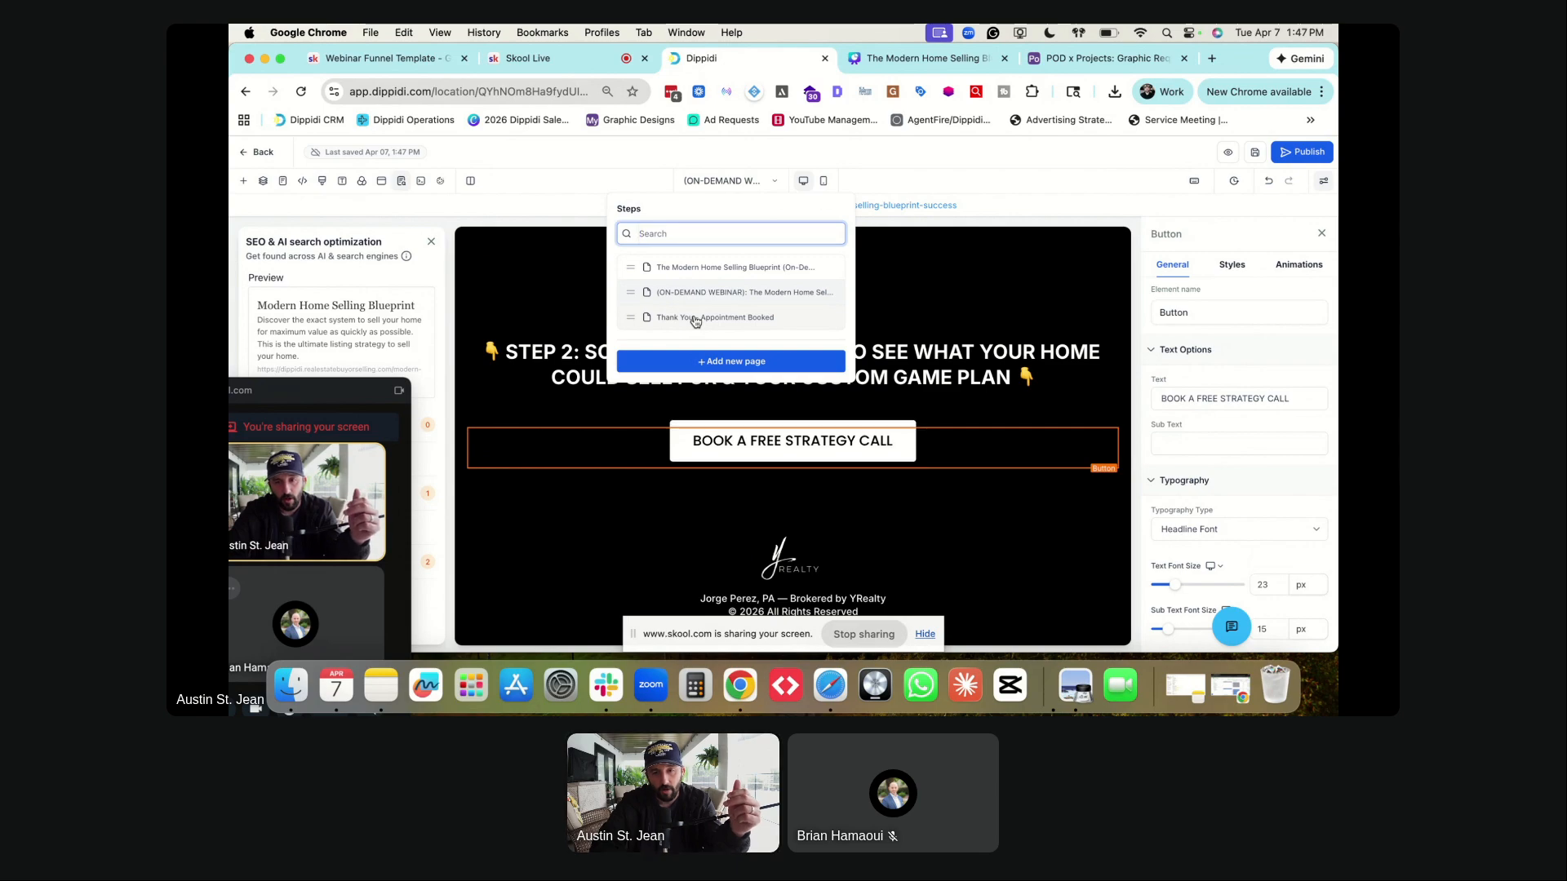
left_click(682, 270)
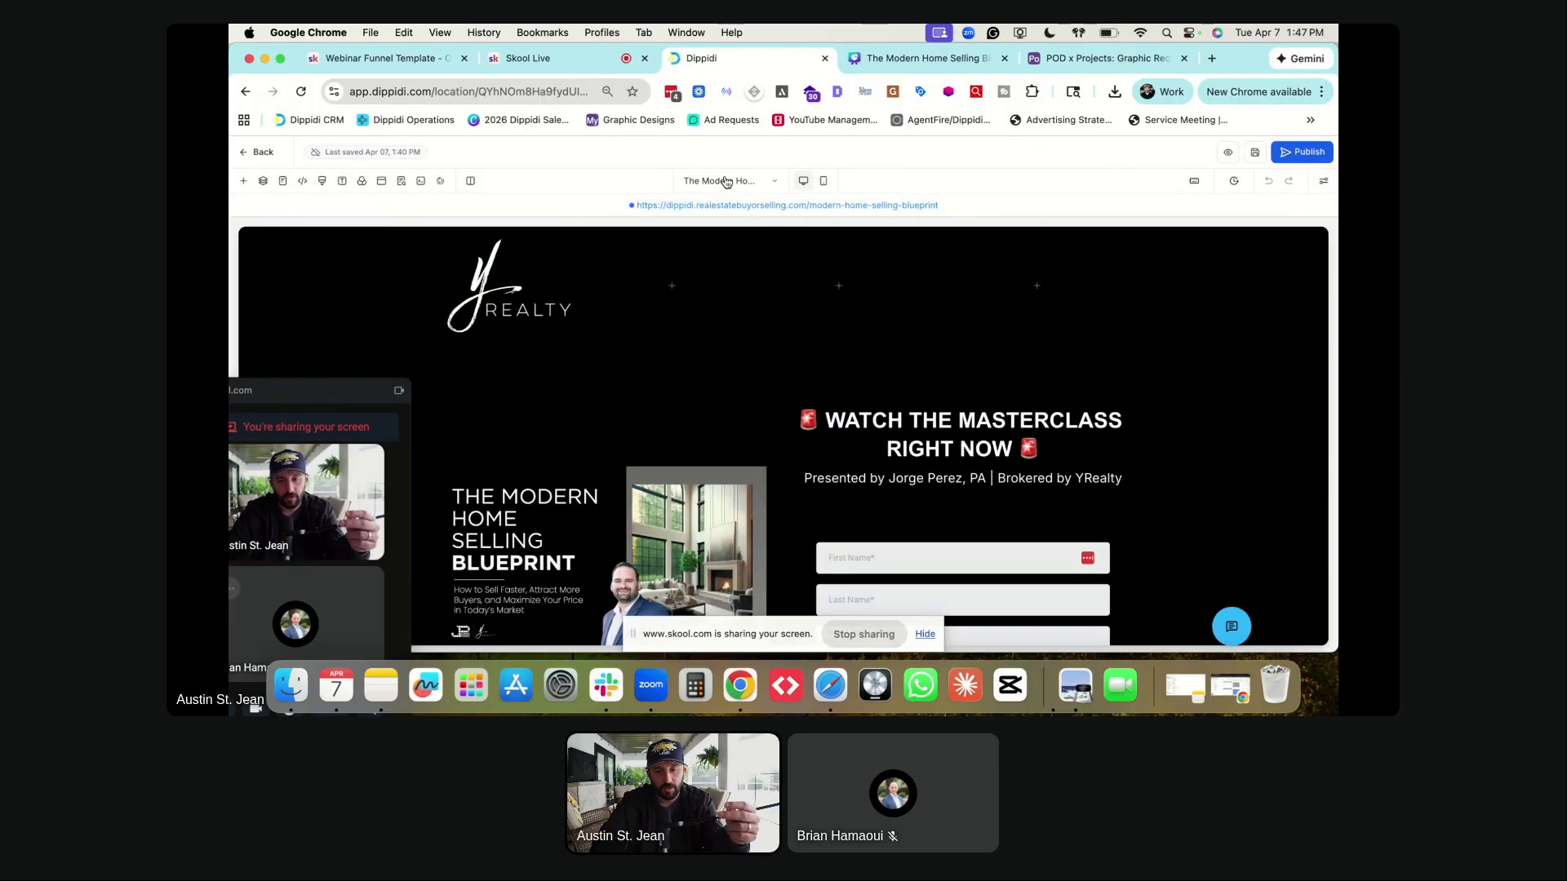
scroll(816, 489, "down", 5)
scroll(788, 326, "up", 2)
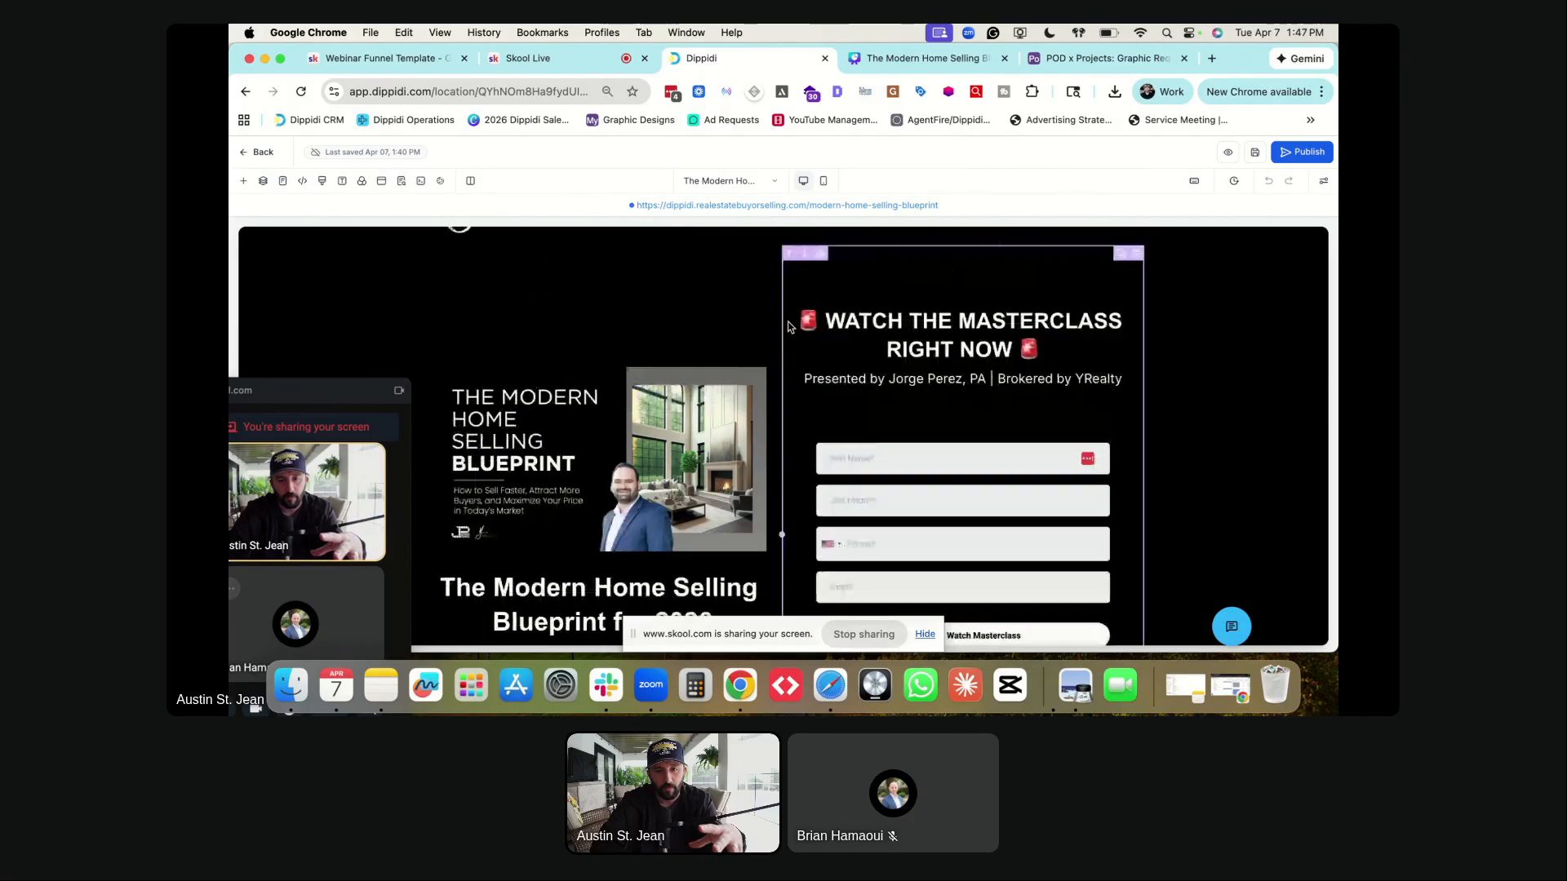
scroll(788, 327, "up", 1)
- Check the webinar page's popup uses the 30-Minute Real Estate Consultation calendar, then go to Thank You
left_click(730, 181)
left_click(723, 293)
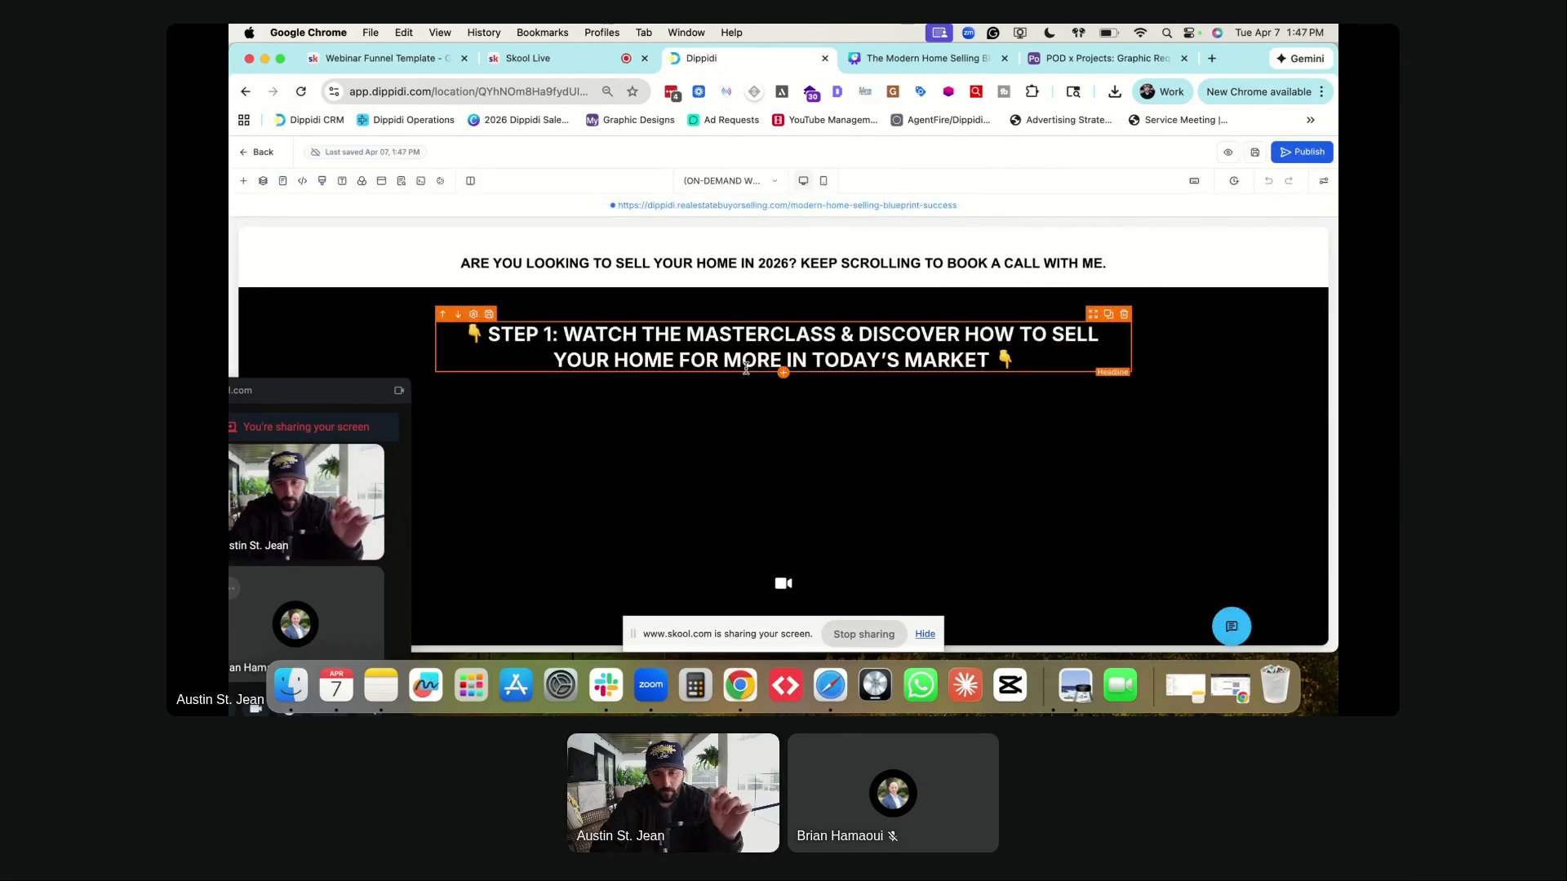
scroll(752, 401, "down", 2)
scroll(751, 401, "down", 4)
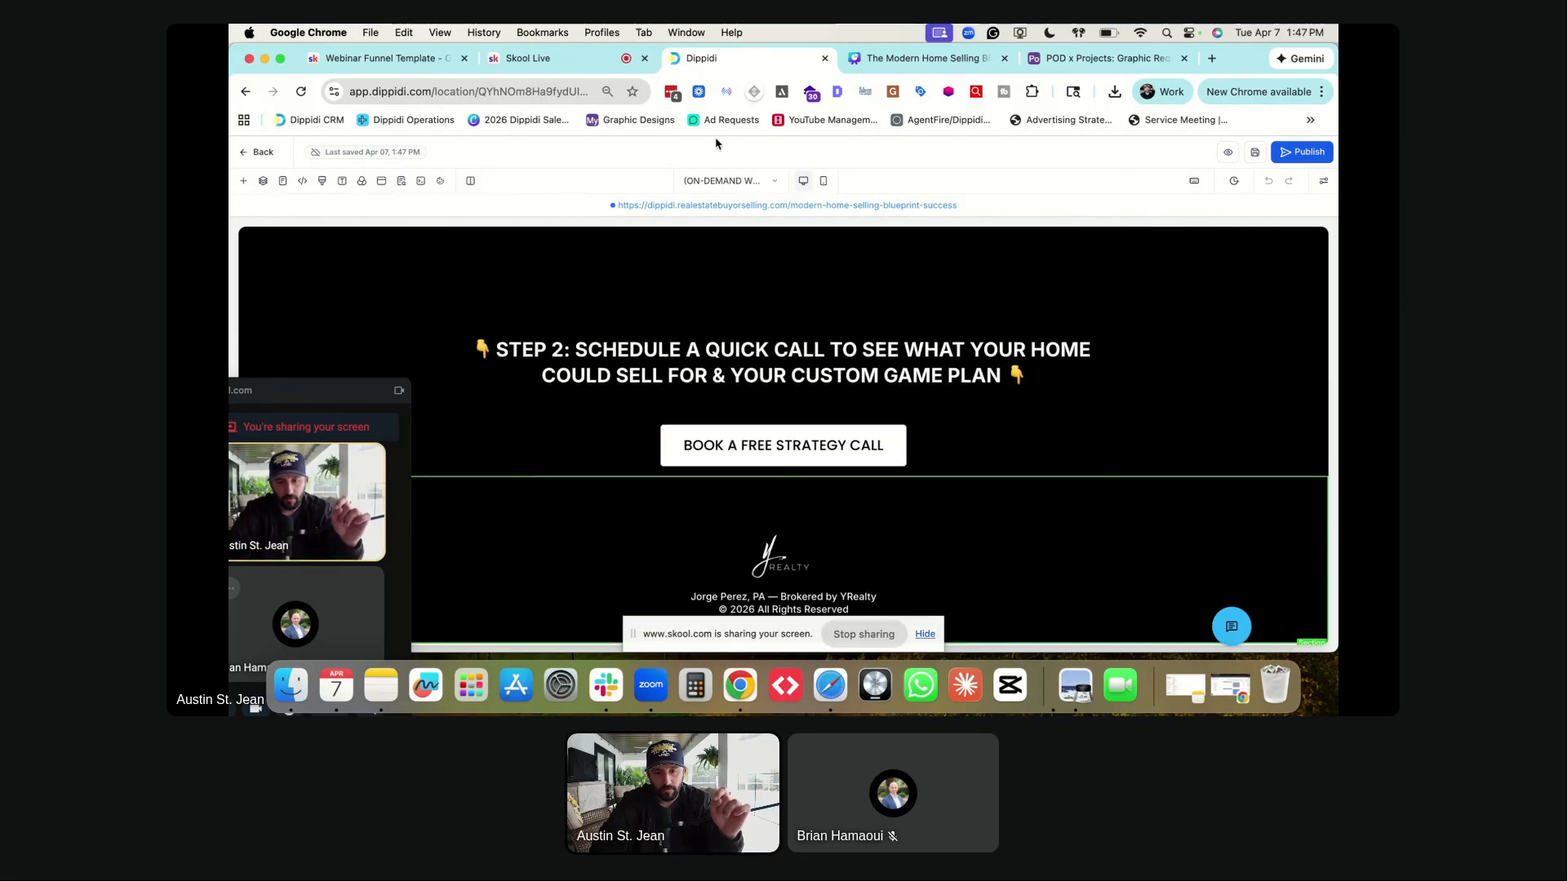
left_click(379, 181)
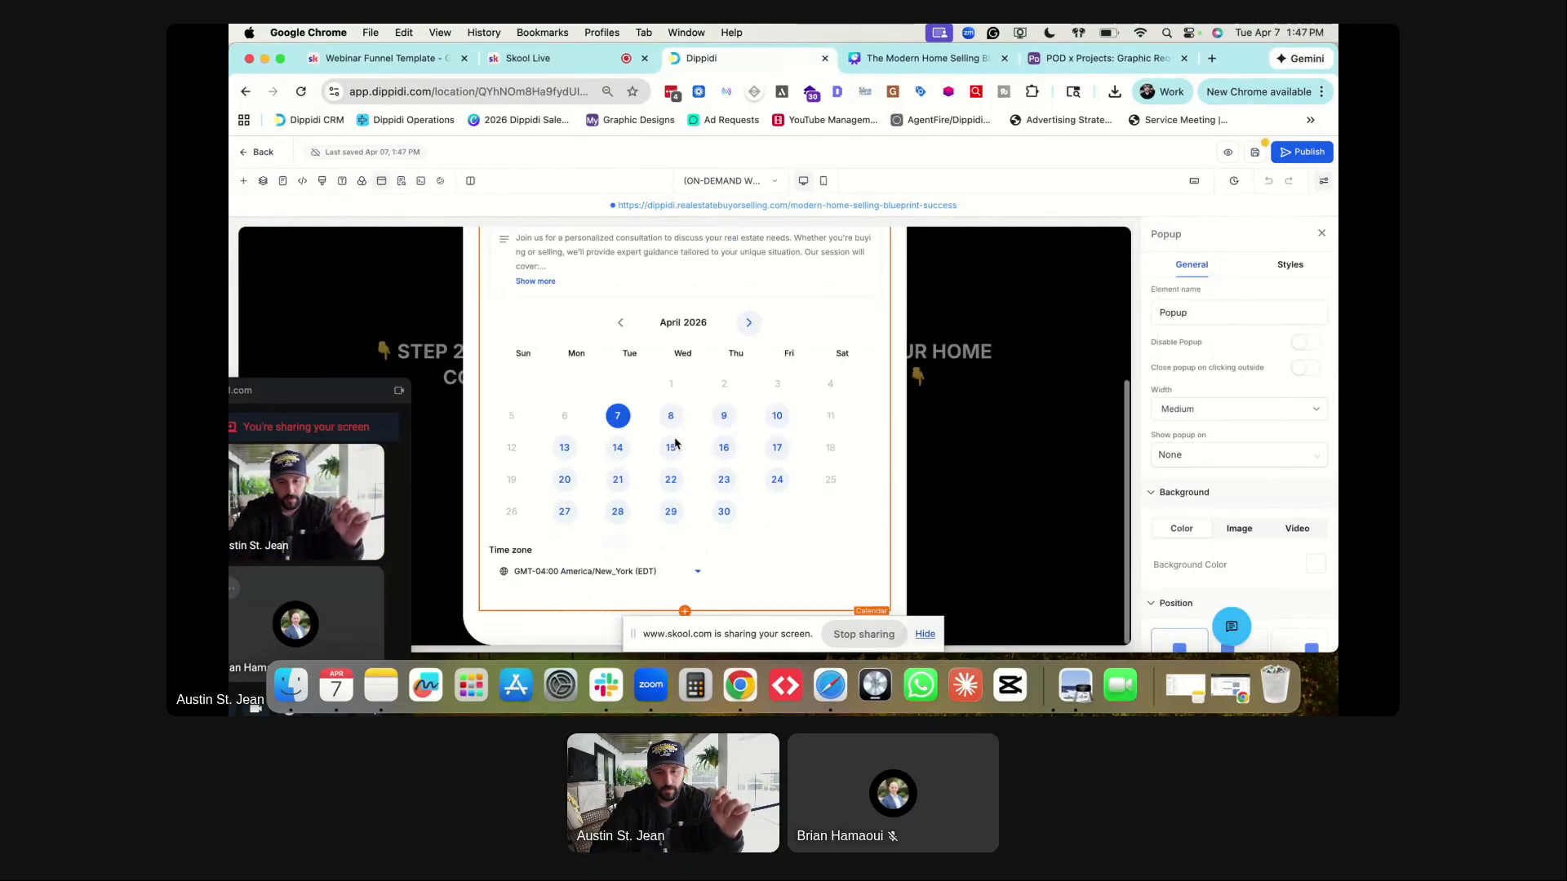
left_click(722, 180)
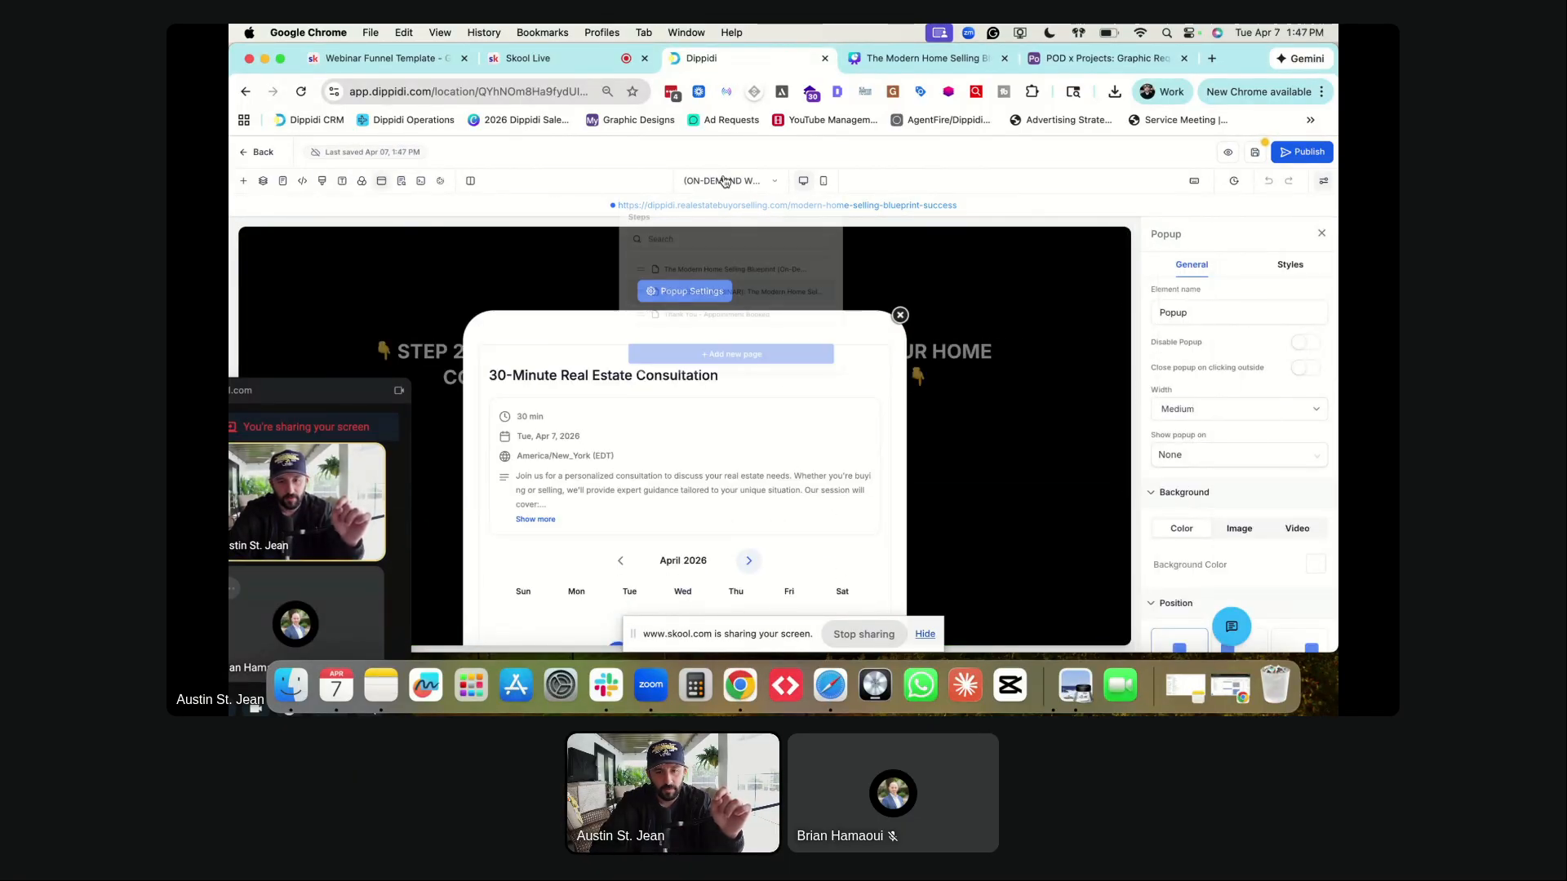
left_click(734, 286)
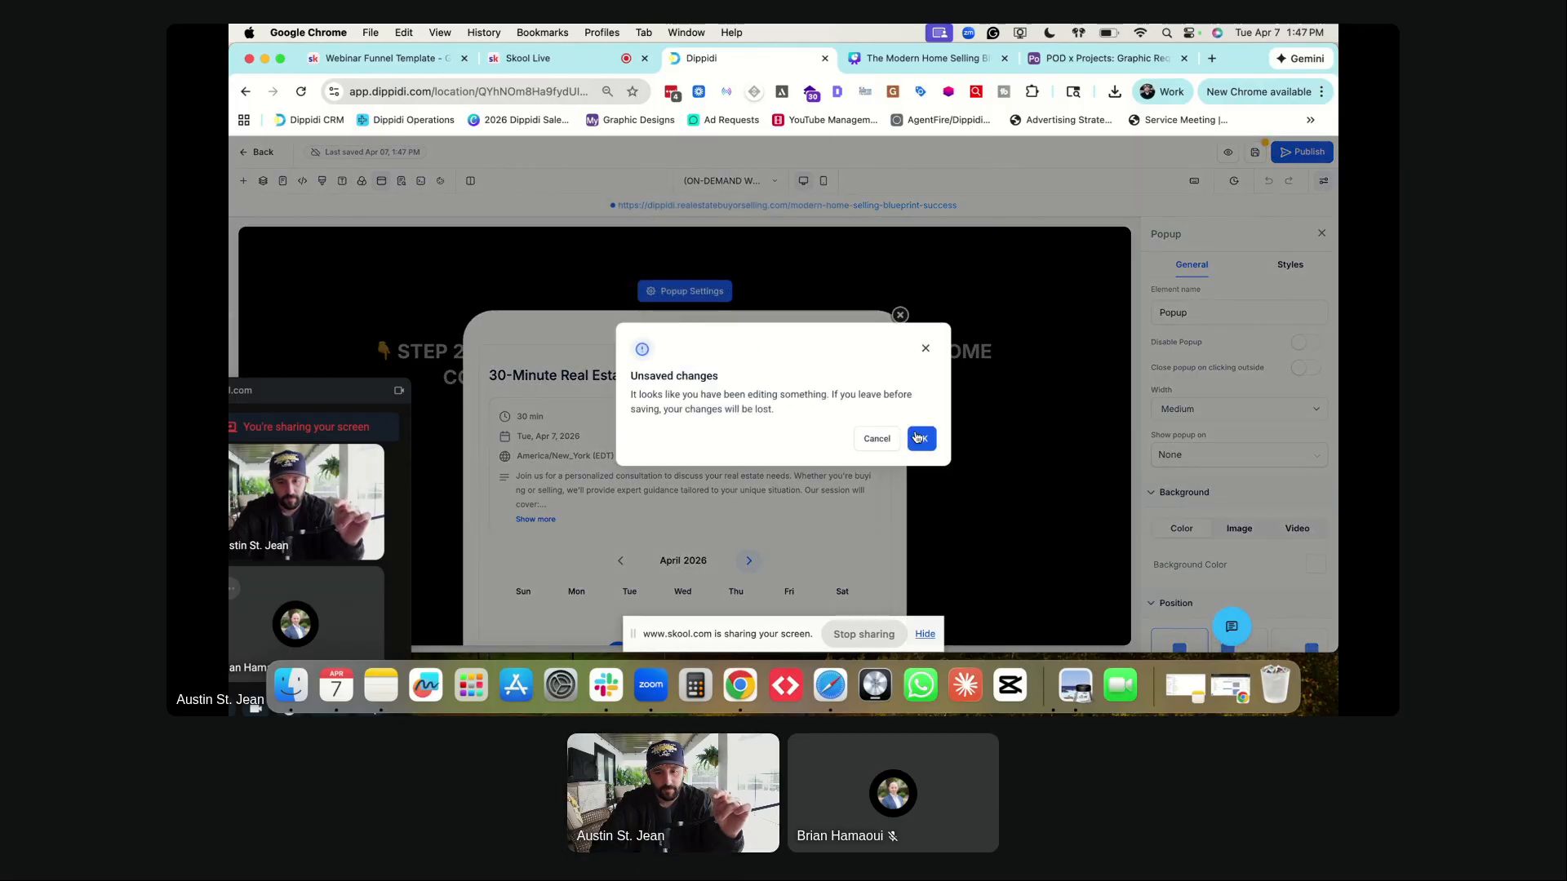
left_click(917, 438)
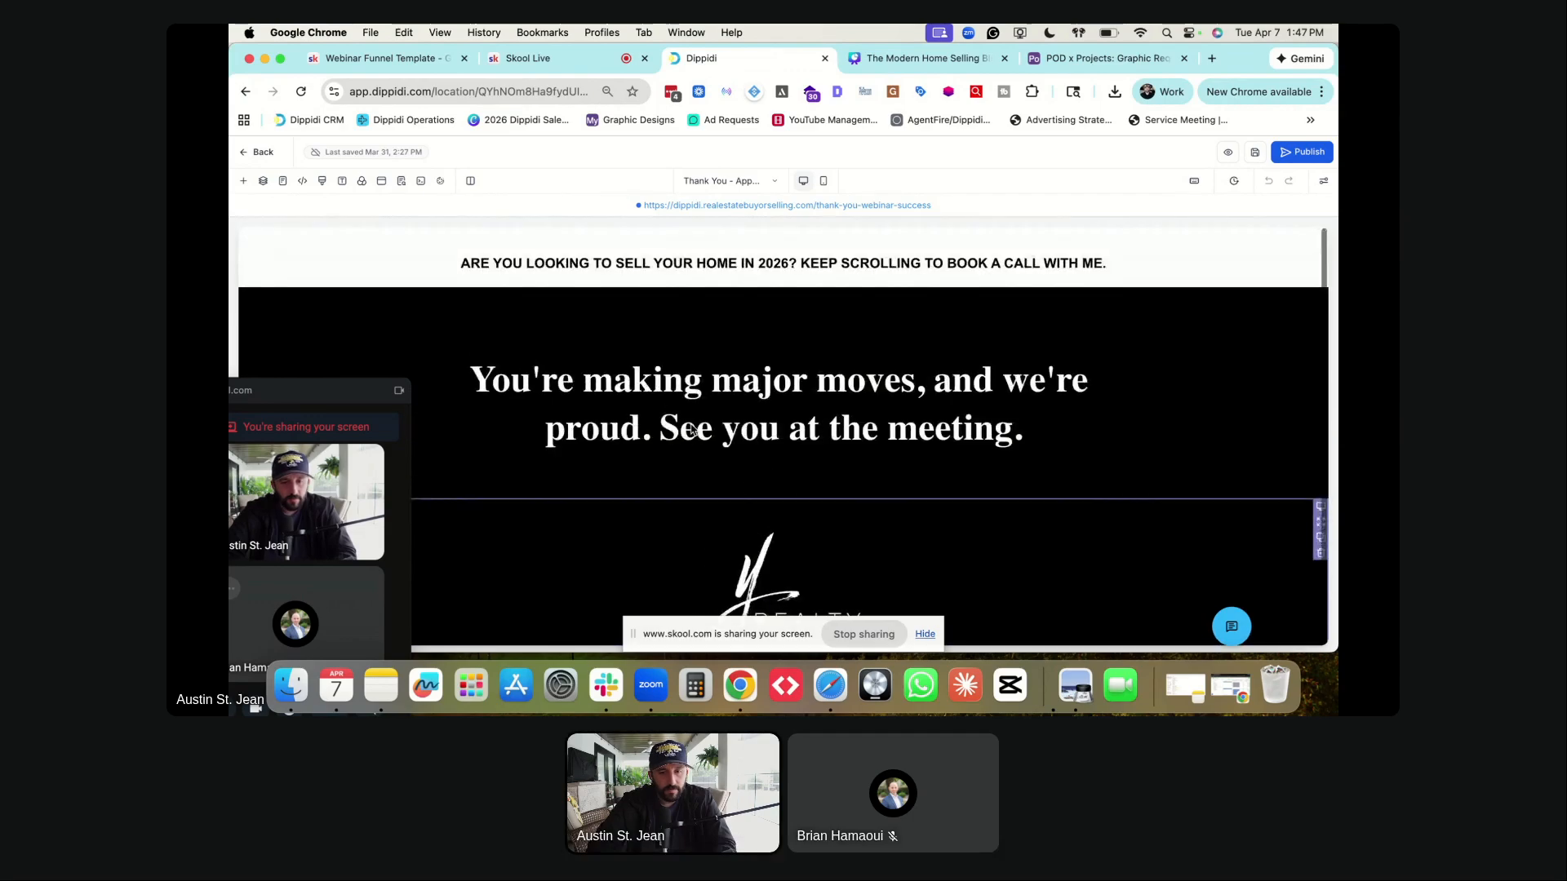
- Open live previews of the landing page and ON-DEMAND WEBINAR page in new tabs
left_click(259, 154)
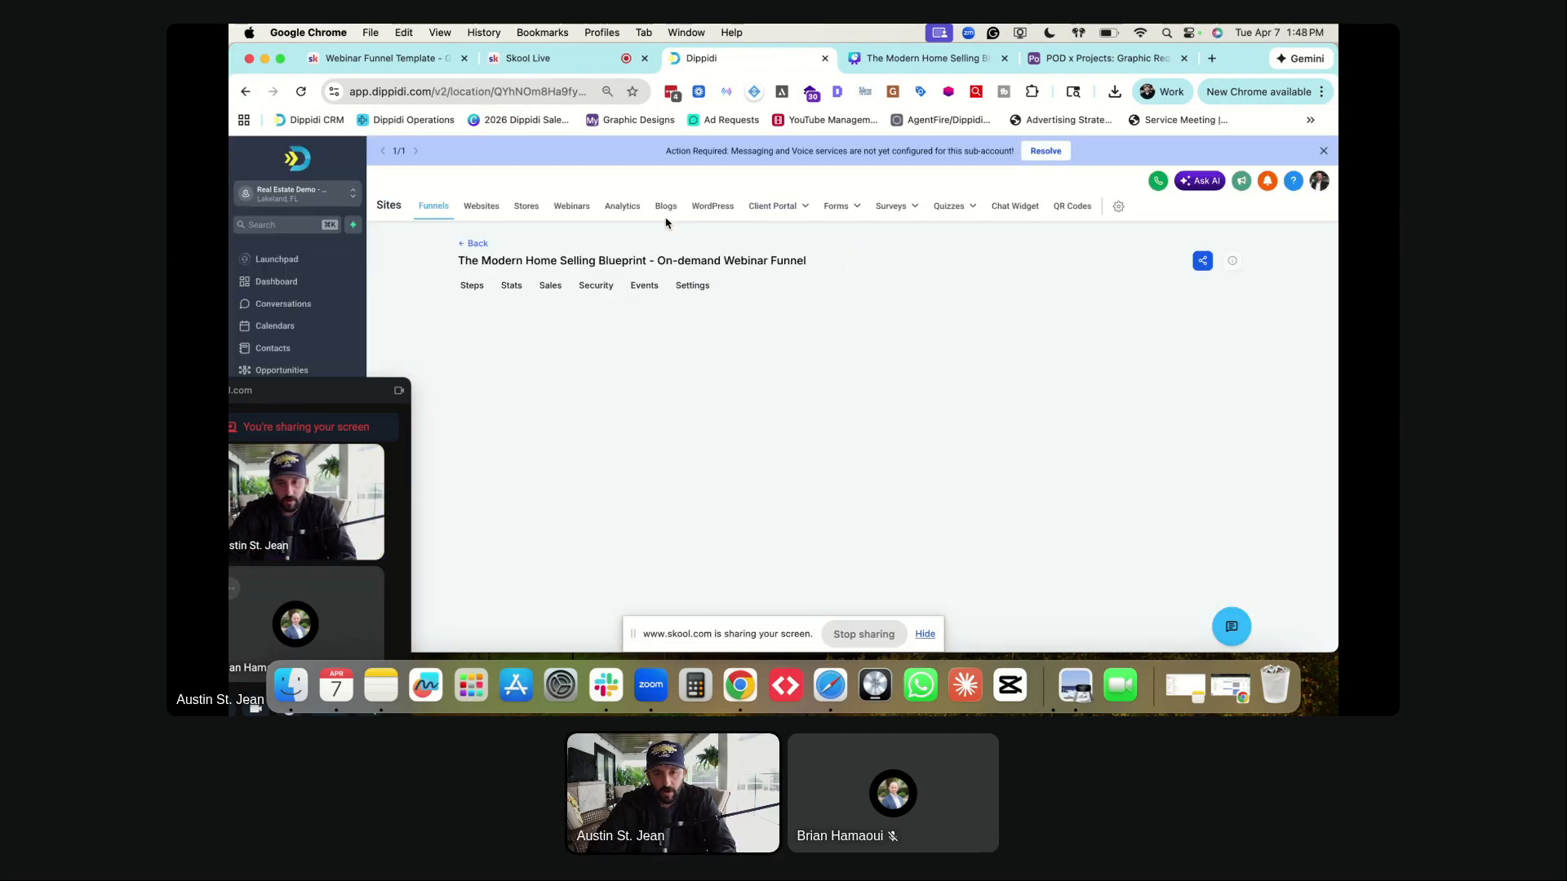
left_click(541, 370)
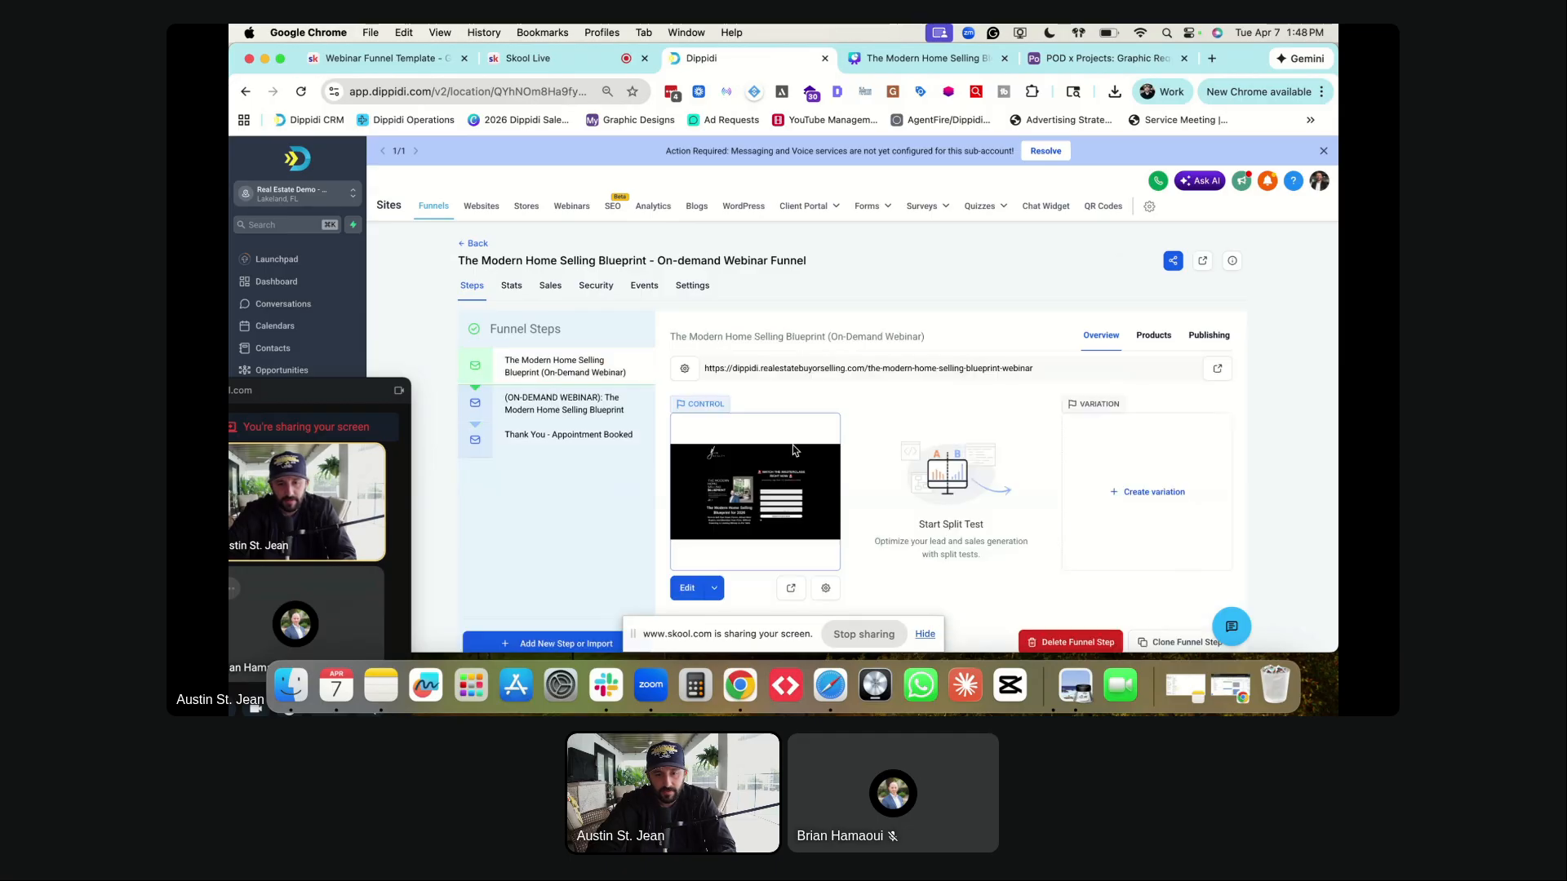
left_click(786, 582)
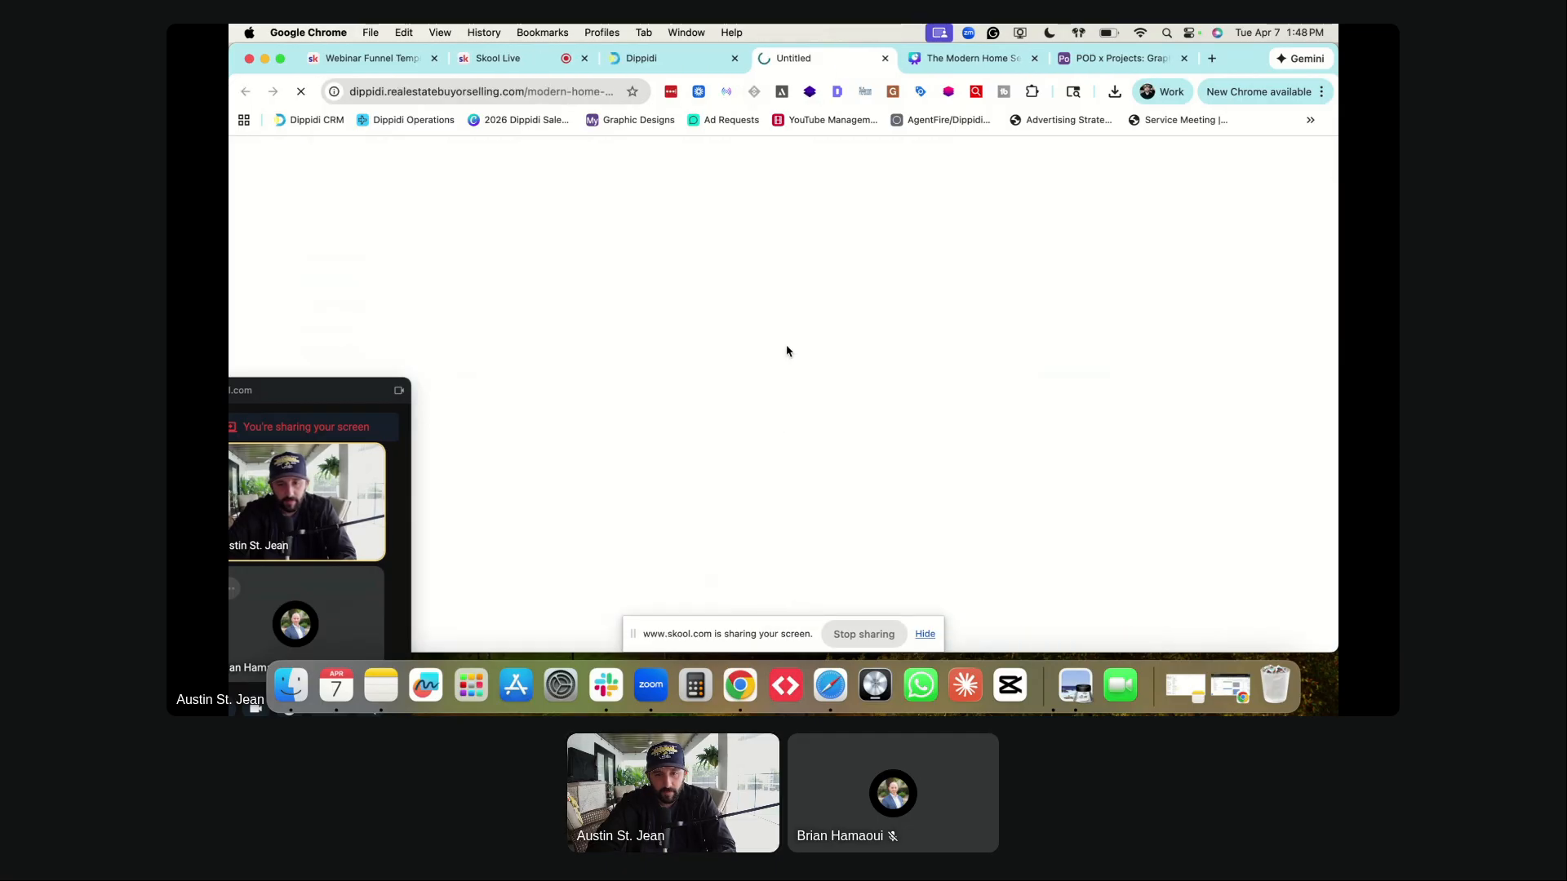
left_click(650, 58)
left_click(563, 403)
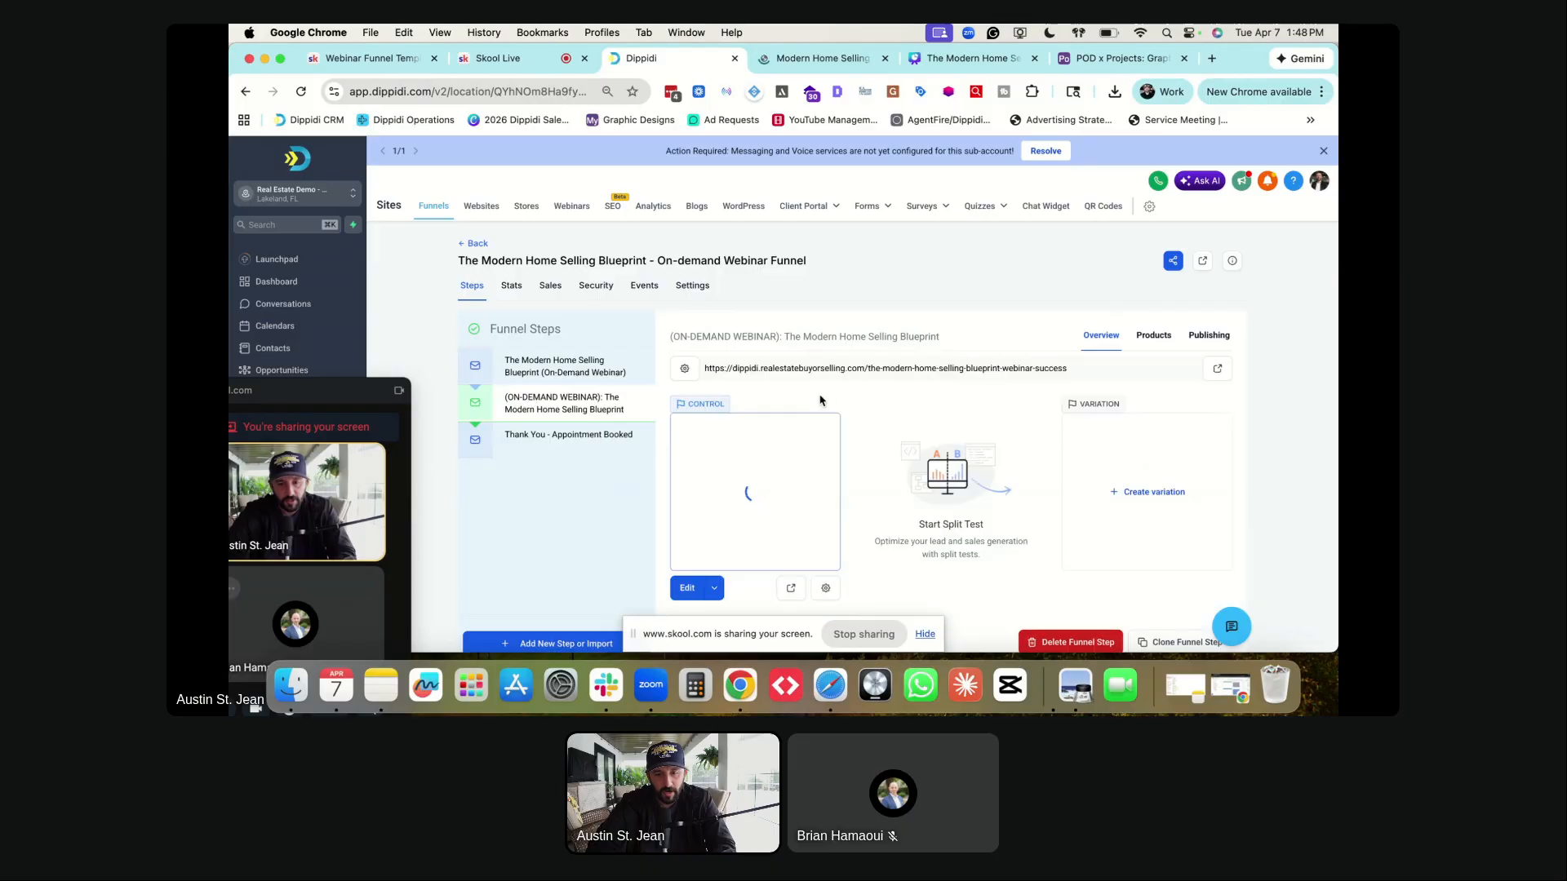
left_click(791, 588)
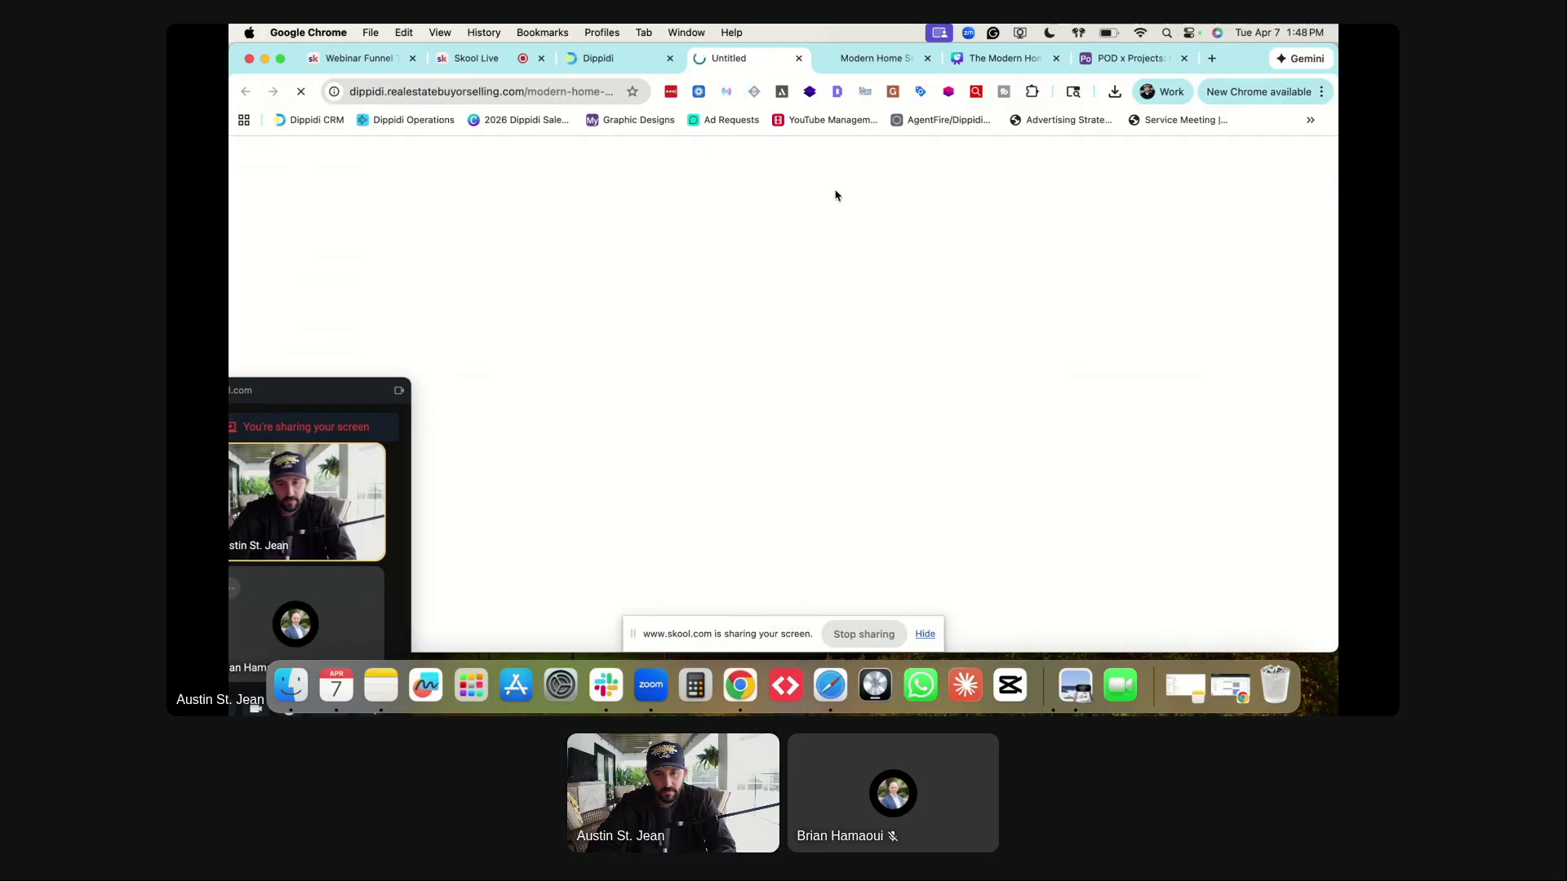
- Preview the Thank You - Appointment Booked page in a new tab and stop screen sharing
left_click(628, 60)
left_click(632, 435)
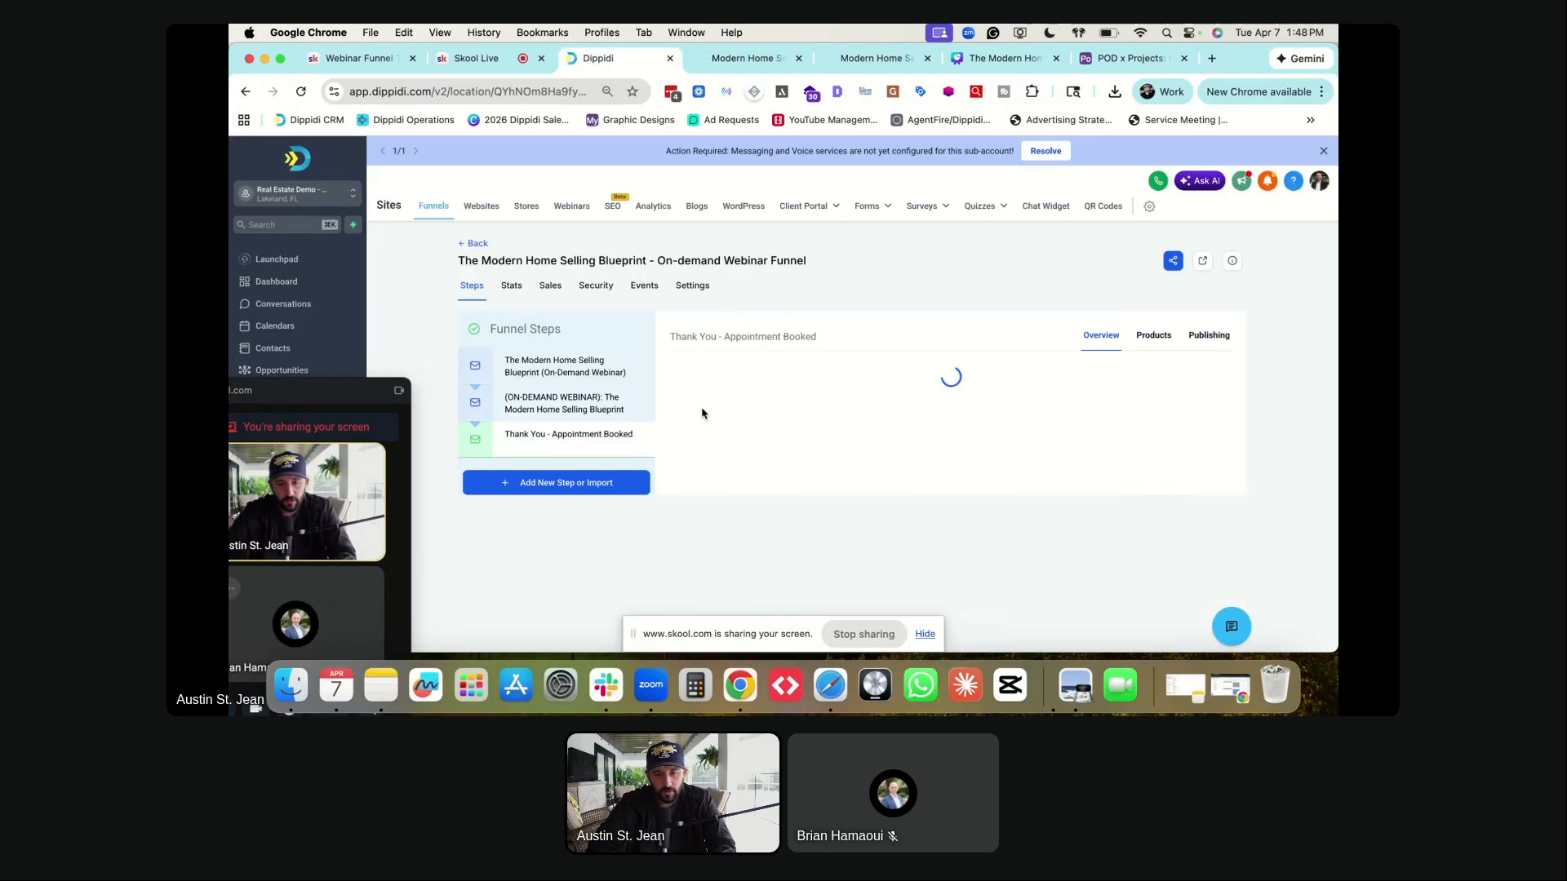
left_click(790, 589)
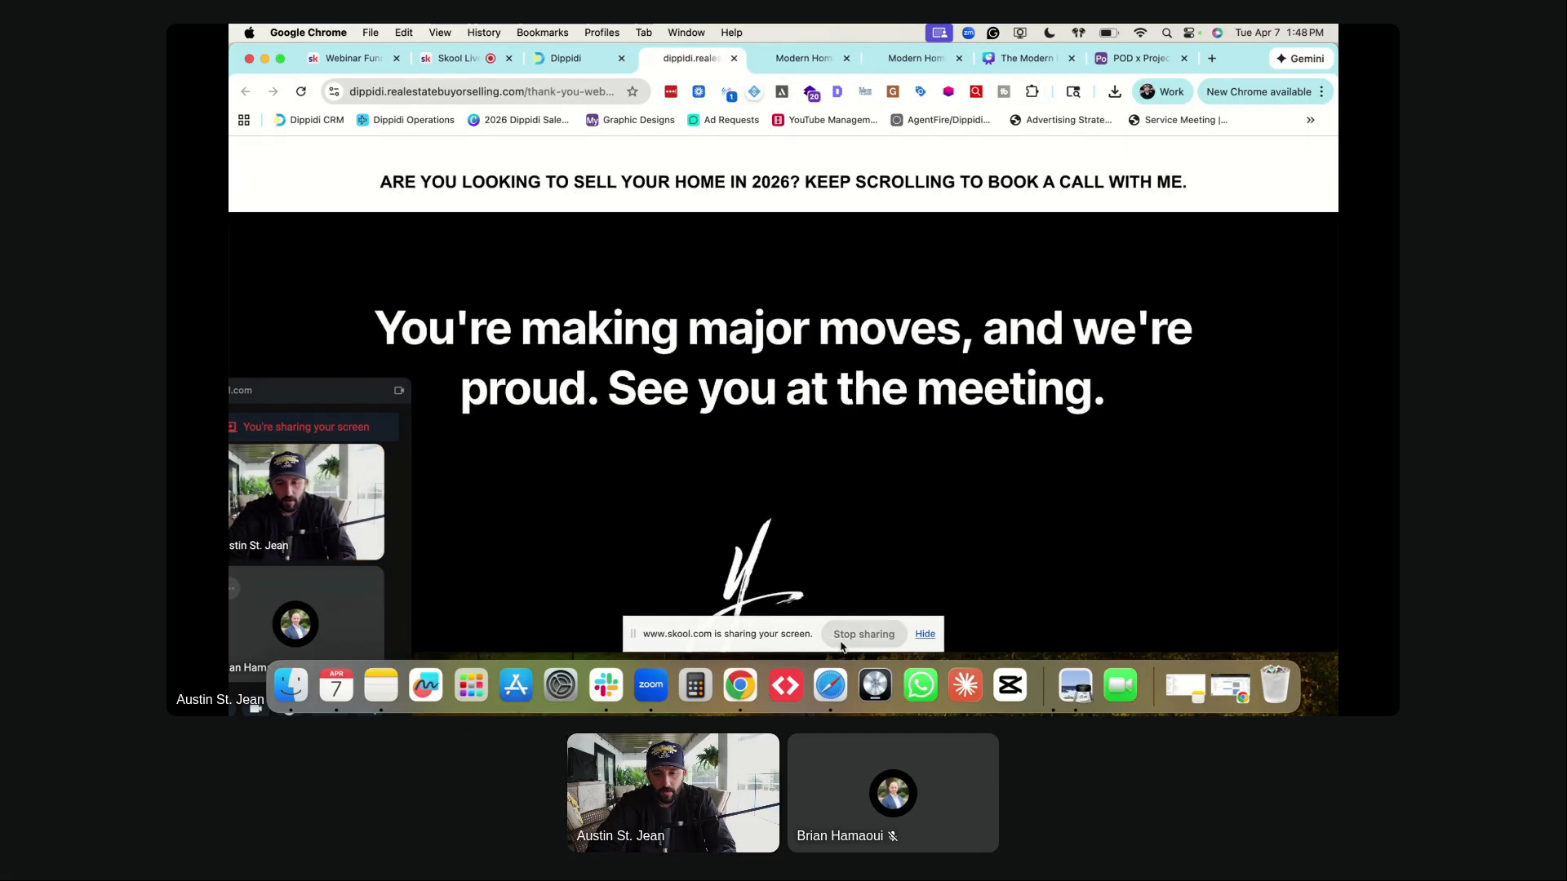
left_click(853, 635)
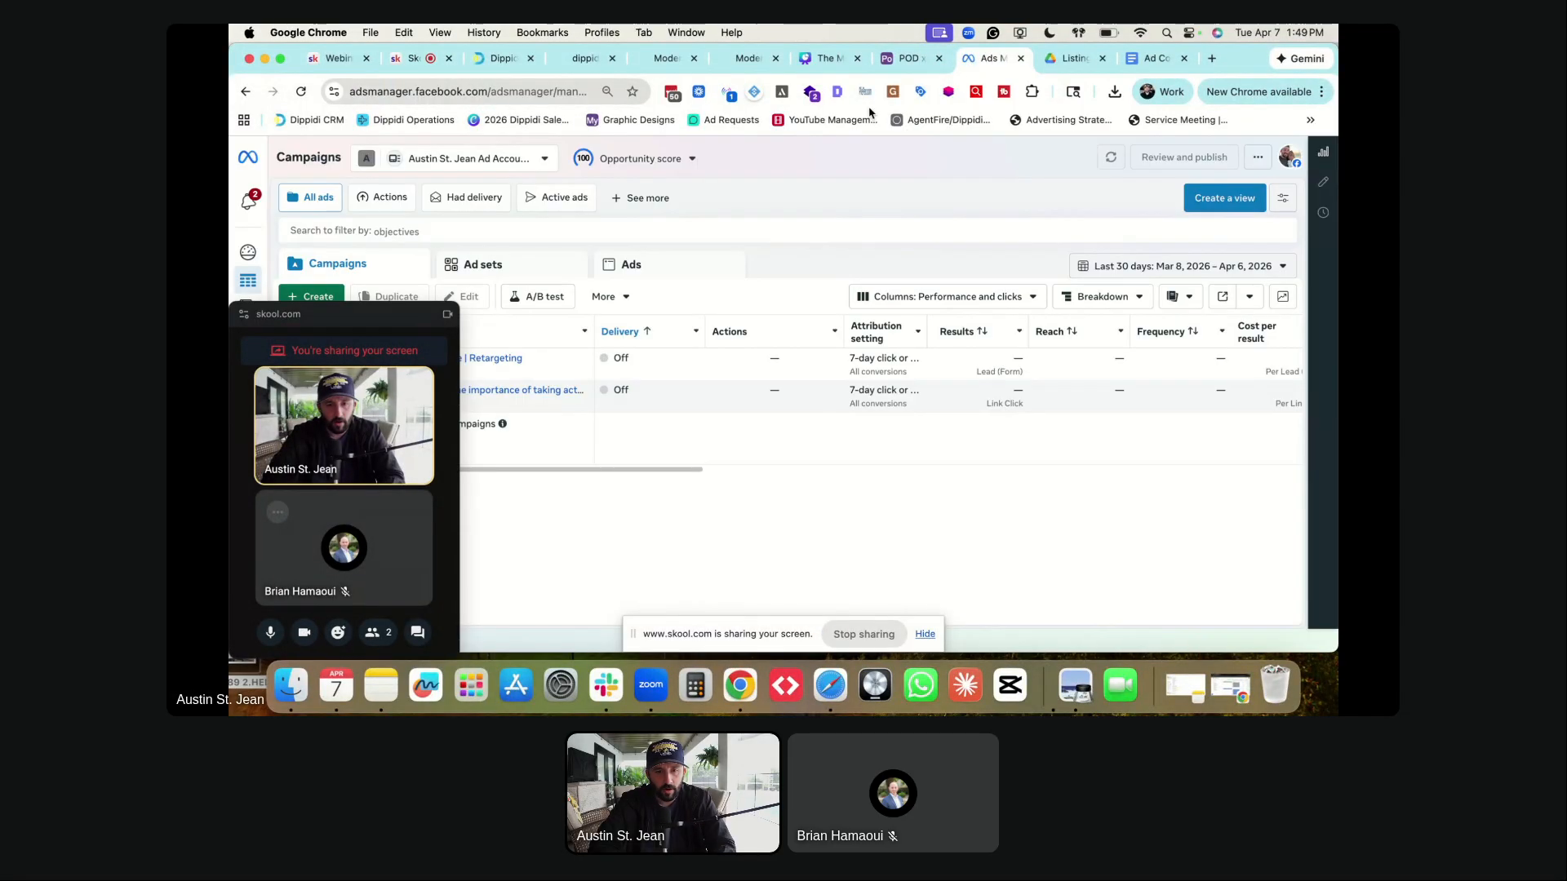
- Move the call panel off the Ads Manager campaigns and go to the Google Drive ad images tab
left_click_drag(338, 314, 1222, 332)
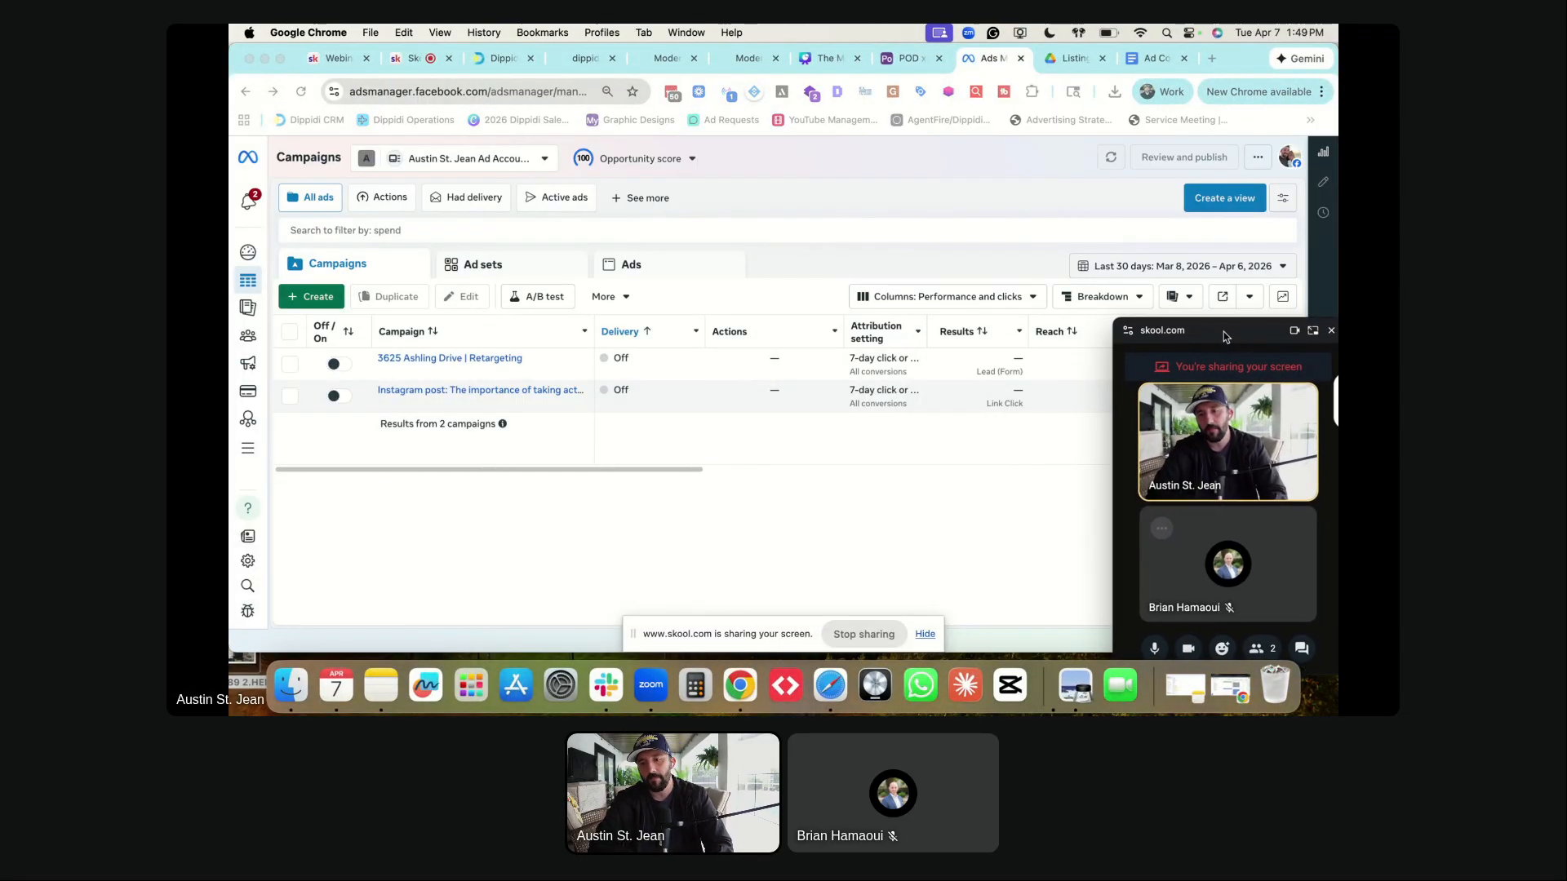
left_click(1069, 63)
- Download authority.png, curiosity.png and the next ad image from the folder
scroll(717, 406, "down", 2)
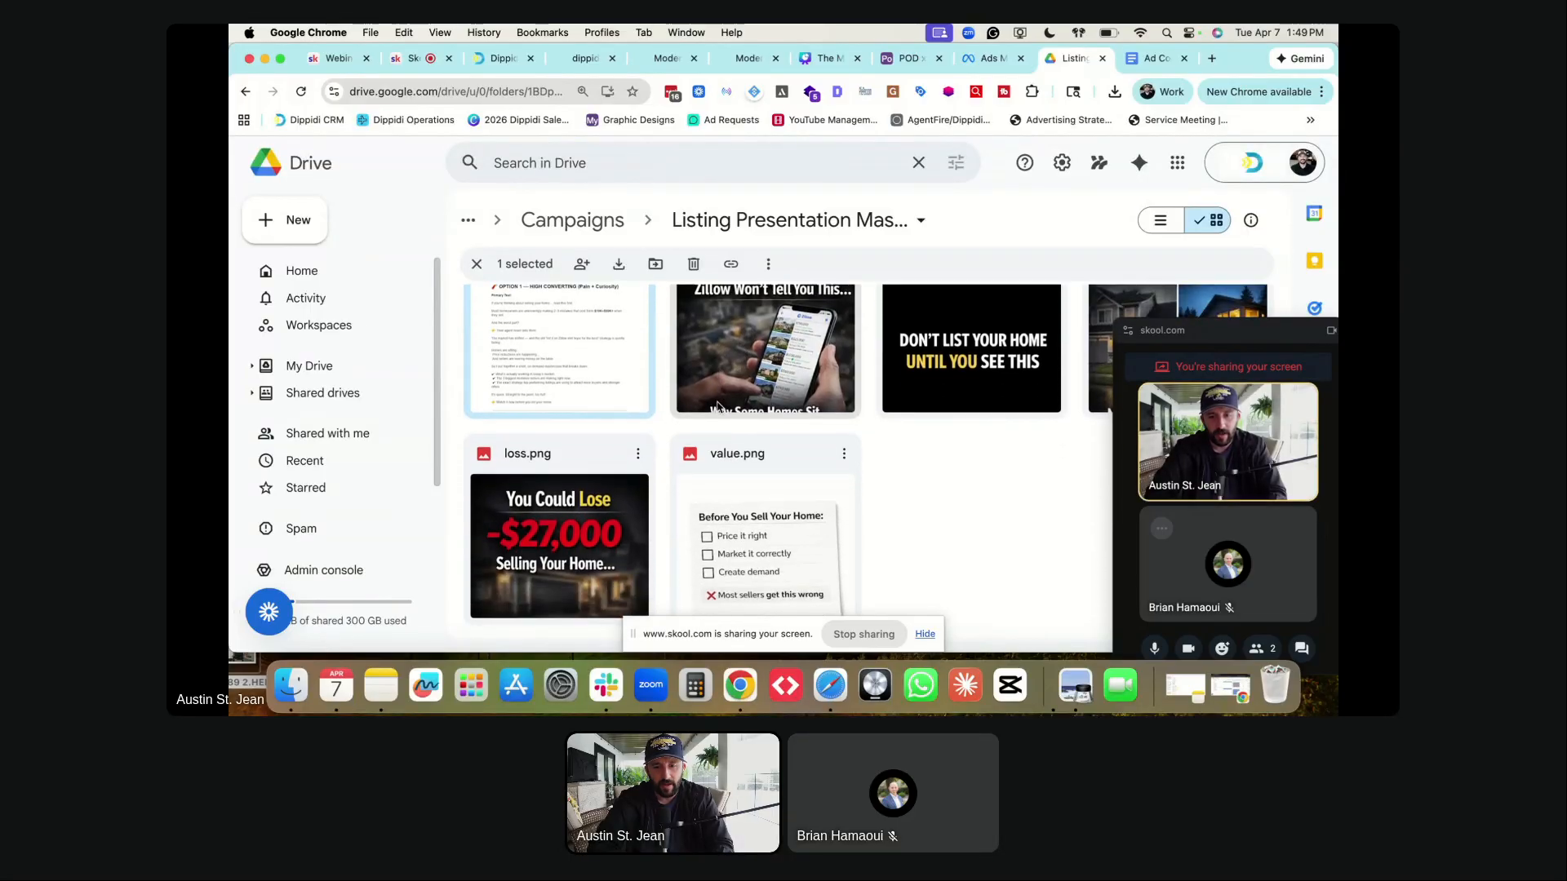
scroll(717, 406, "up", 2)
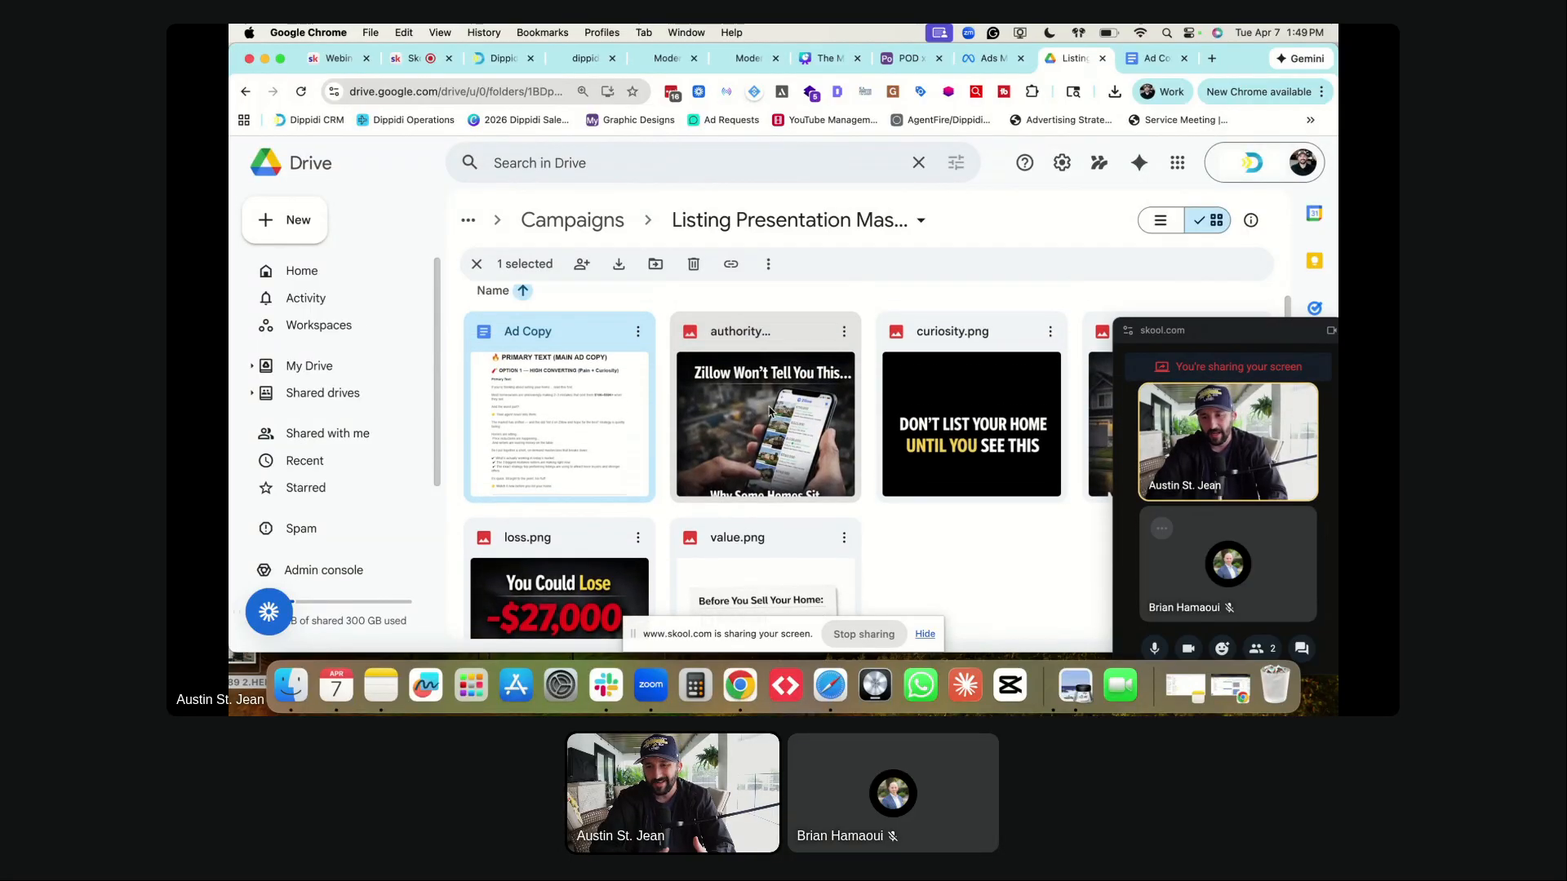
right_click(769, 412)
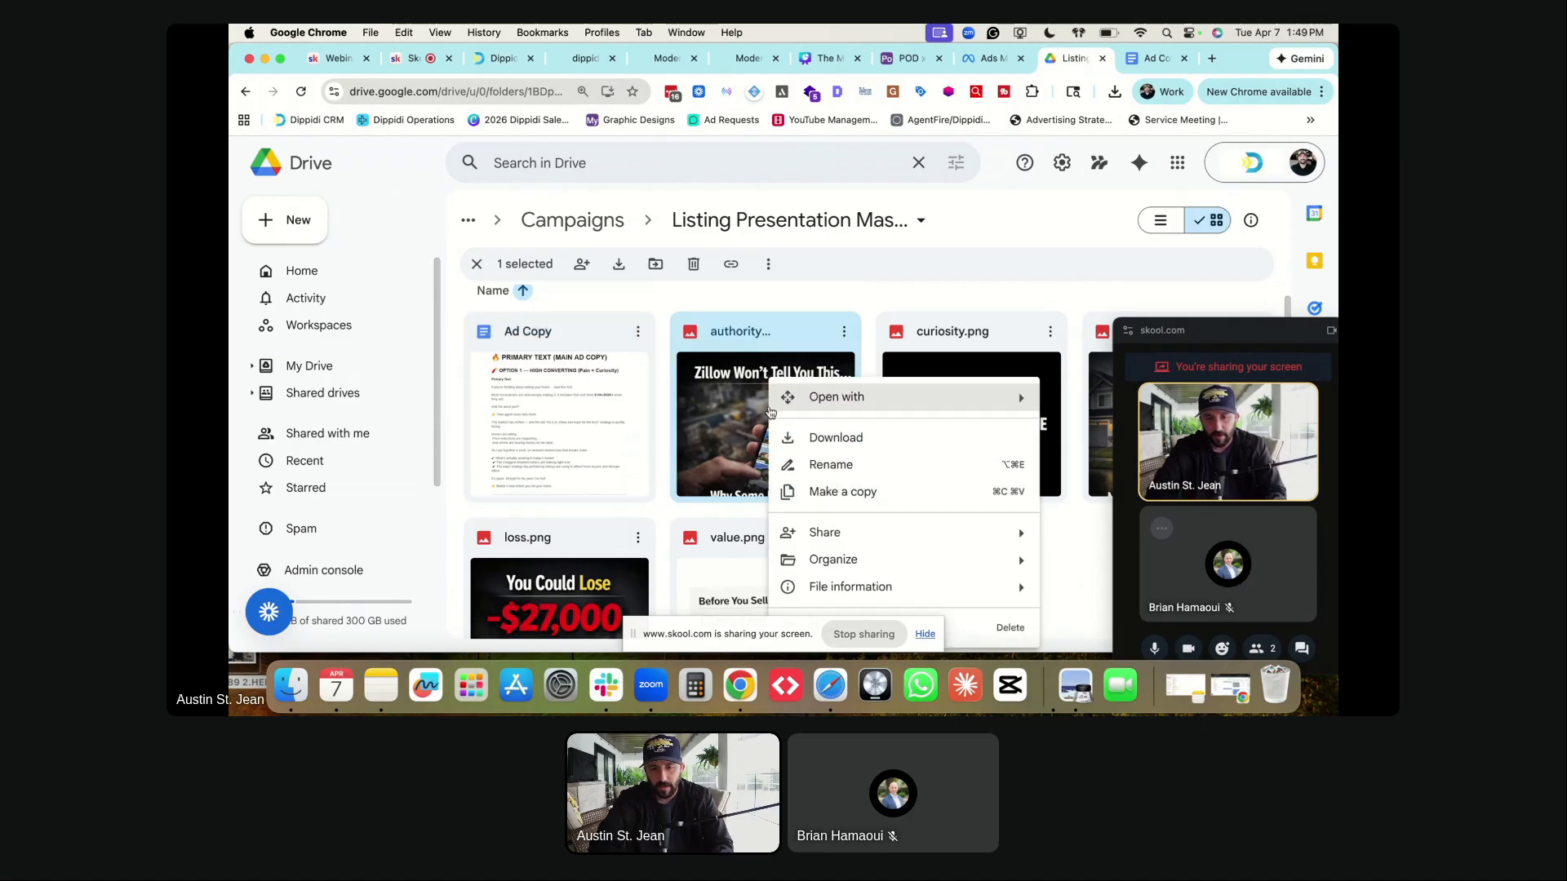
left_click(819, 441)
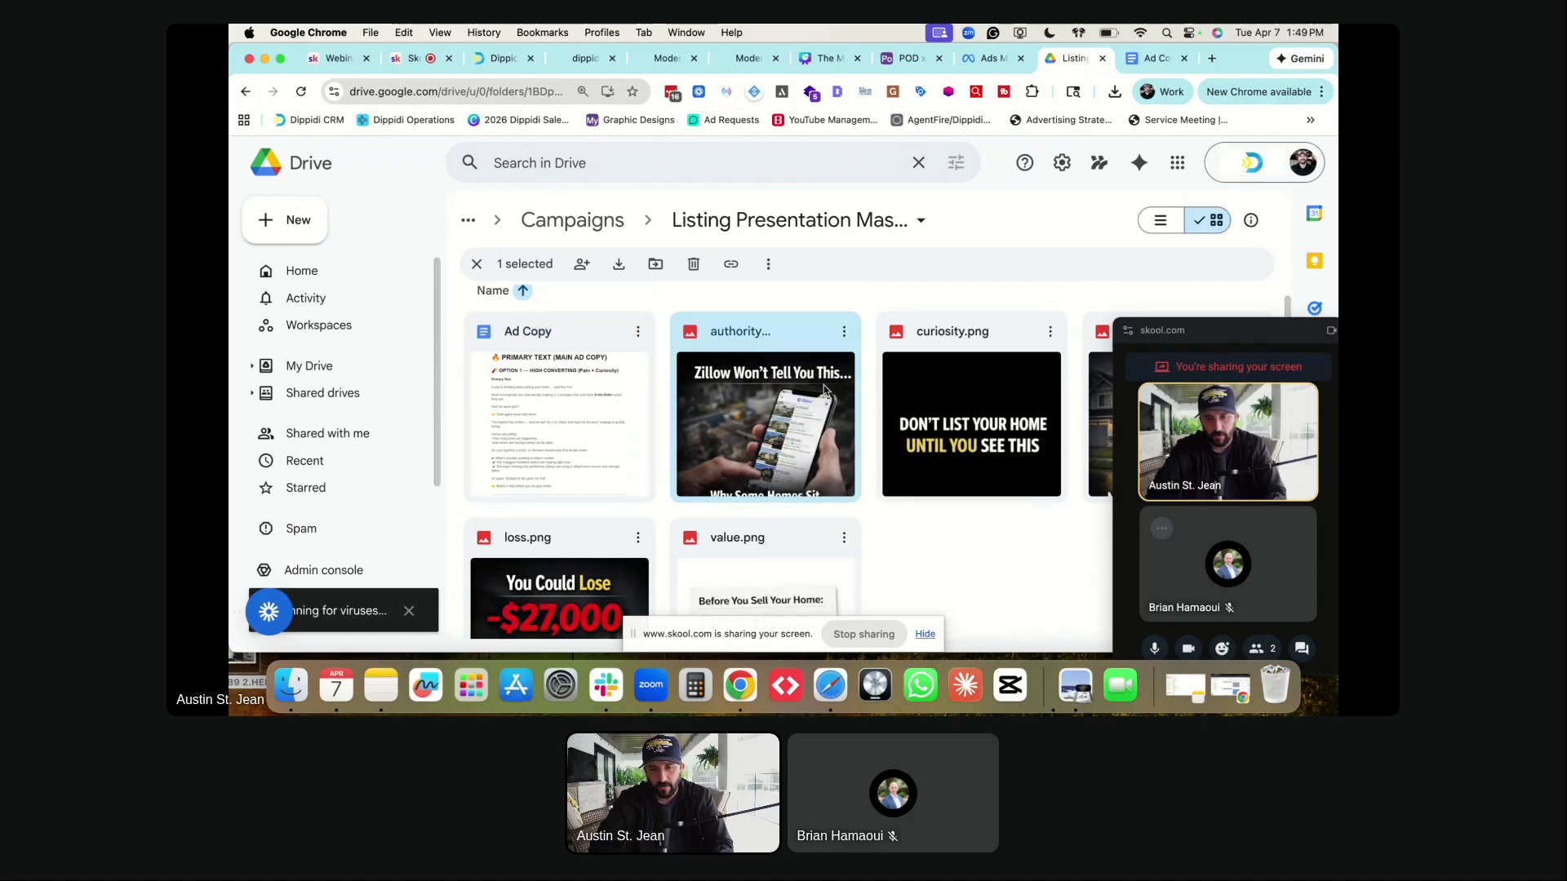
right_click(971, 408)
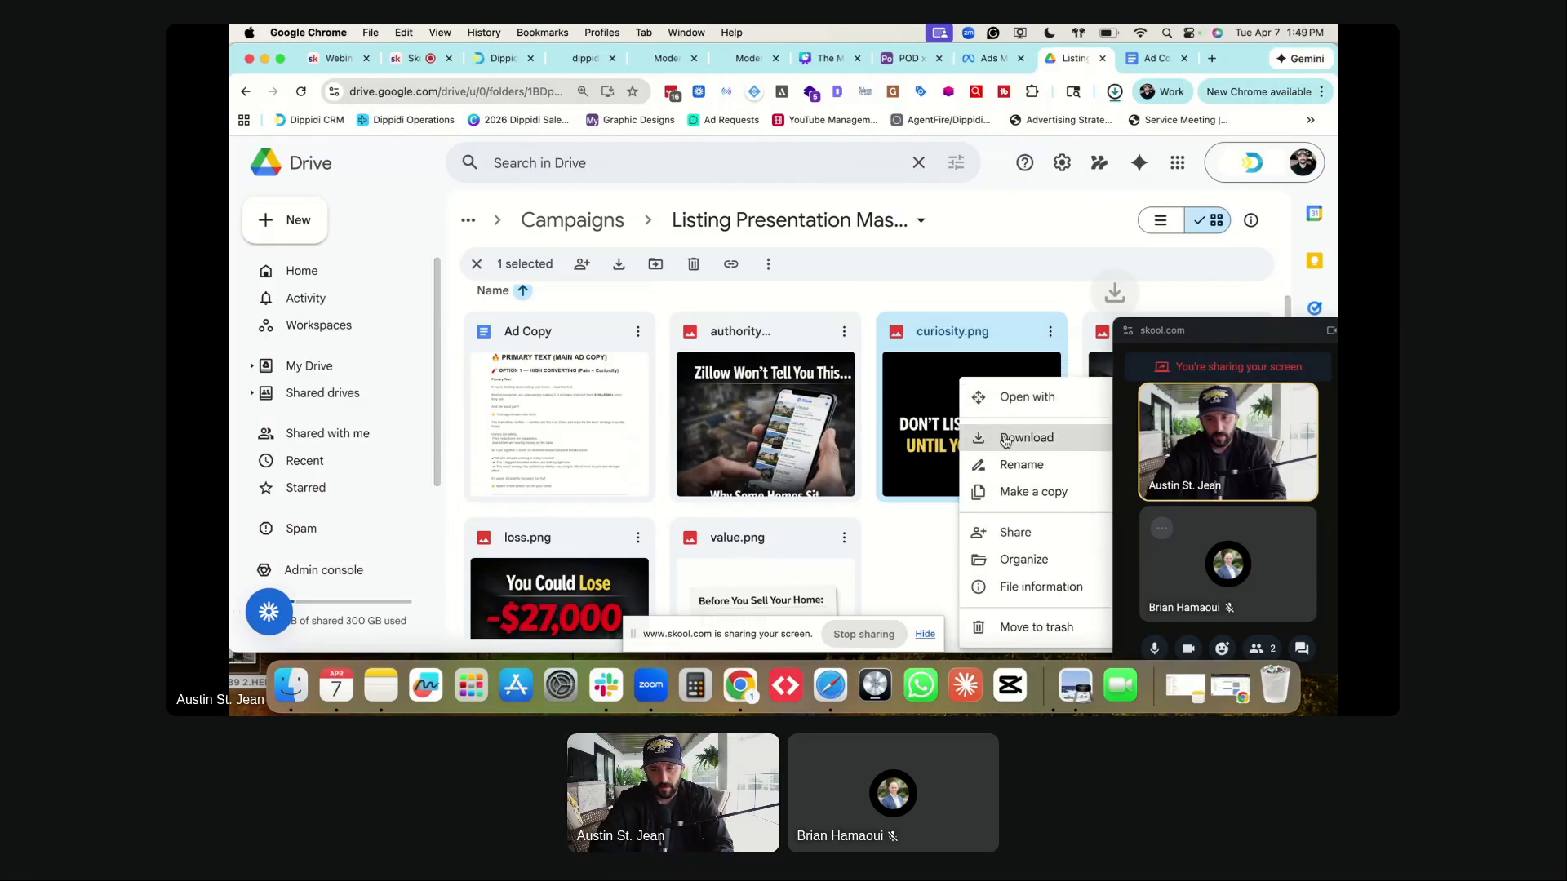
left_click(983, 439)
right_click(1093, 408)
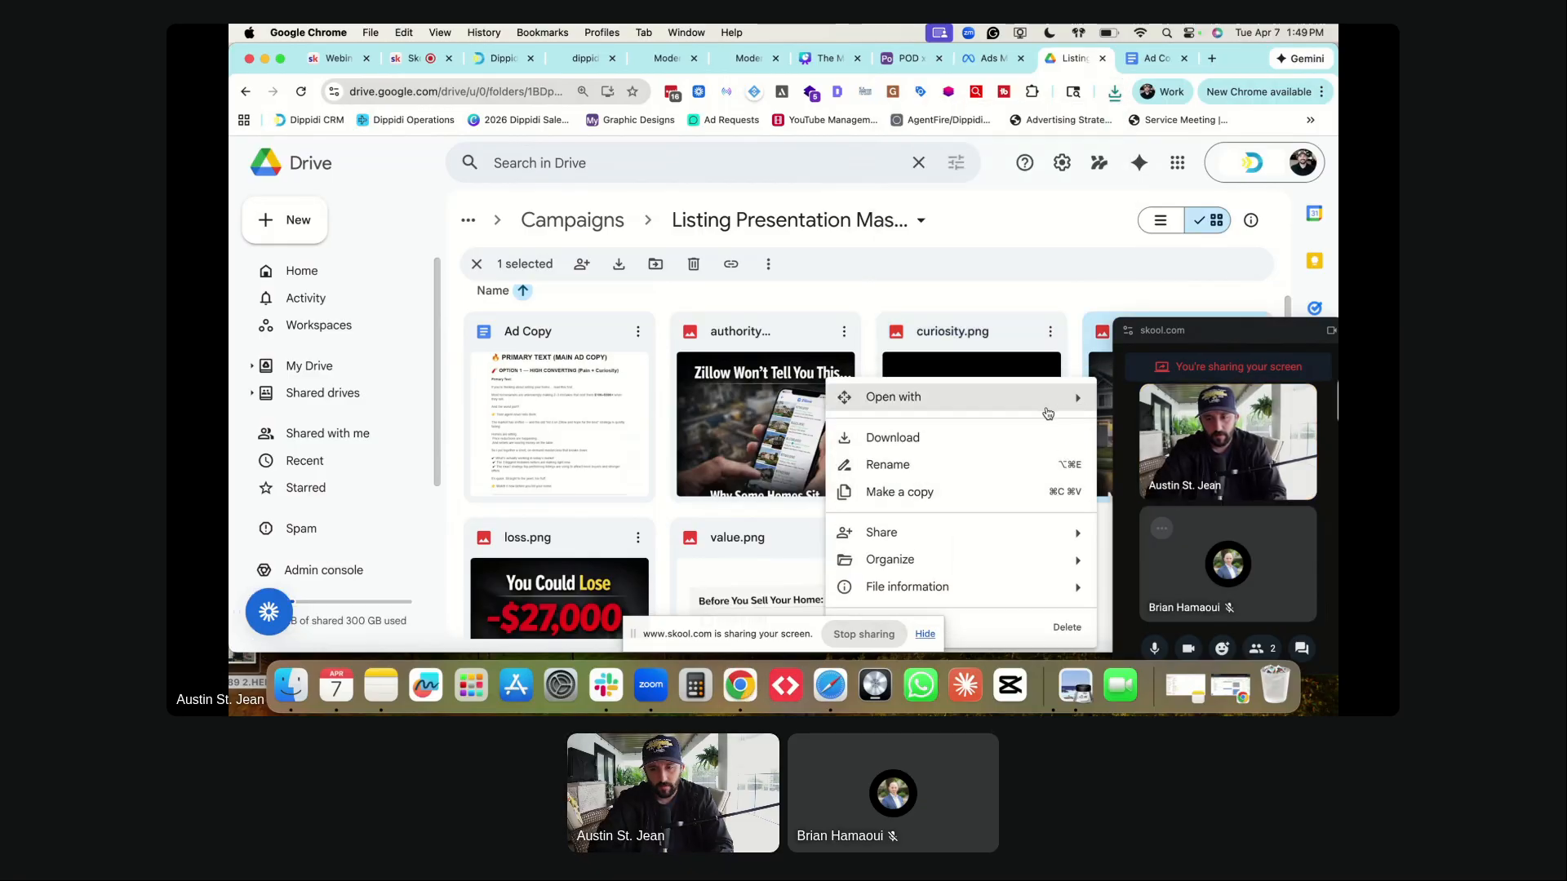
left_click(1005, 438)
- Download loss.png and value.png further down the folder
scroll(538, 506, "down", 2)
right_click(514, 507)
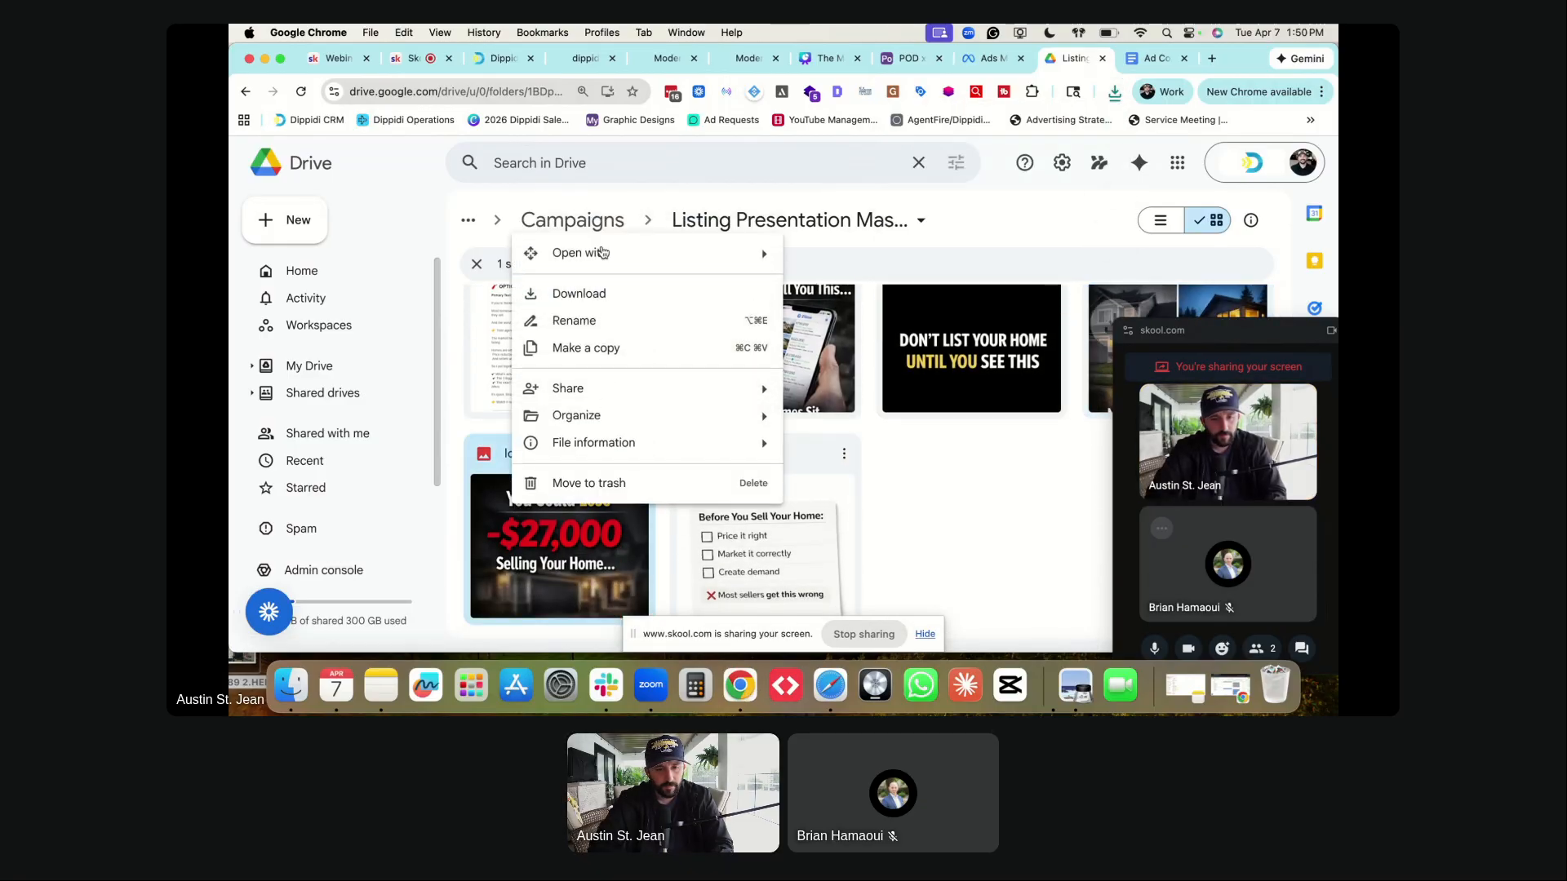
left_click(595, 292)
right_click(752, 457)
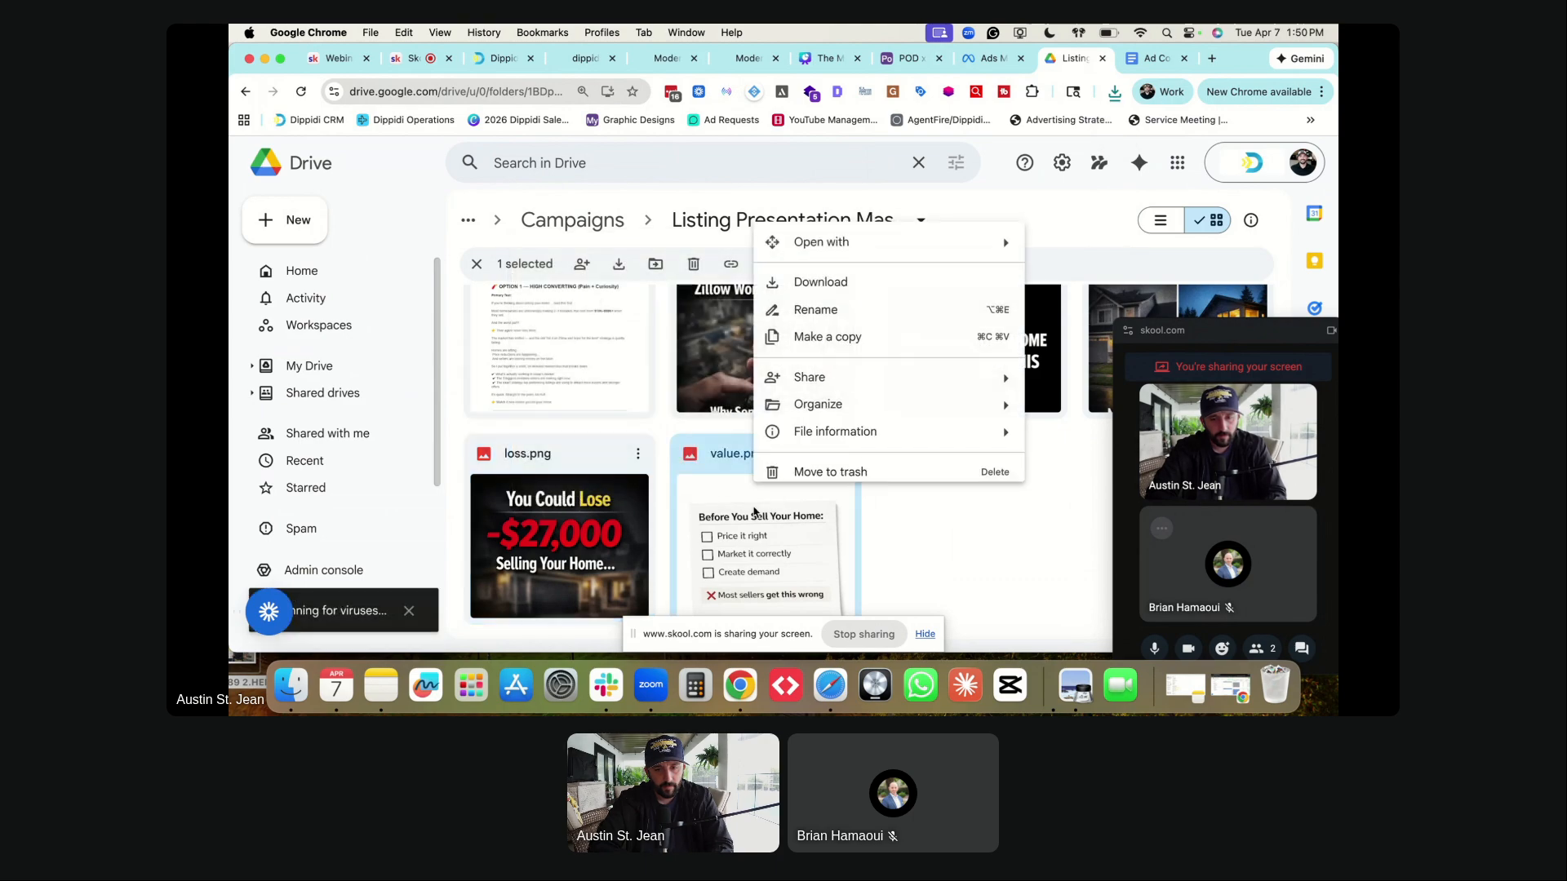
left_click(804, 283)
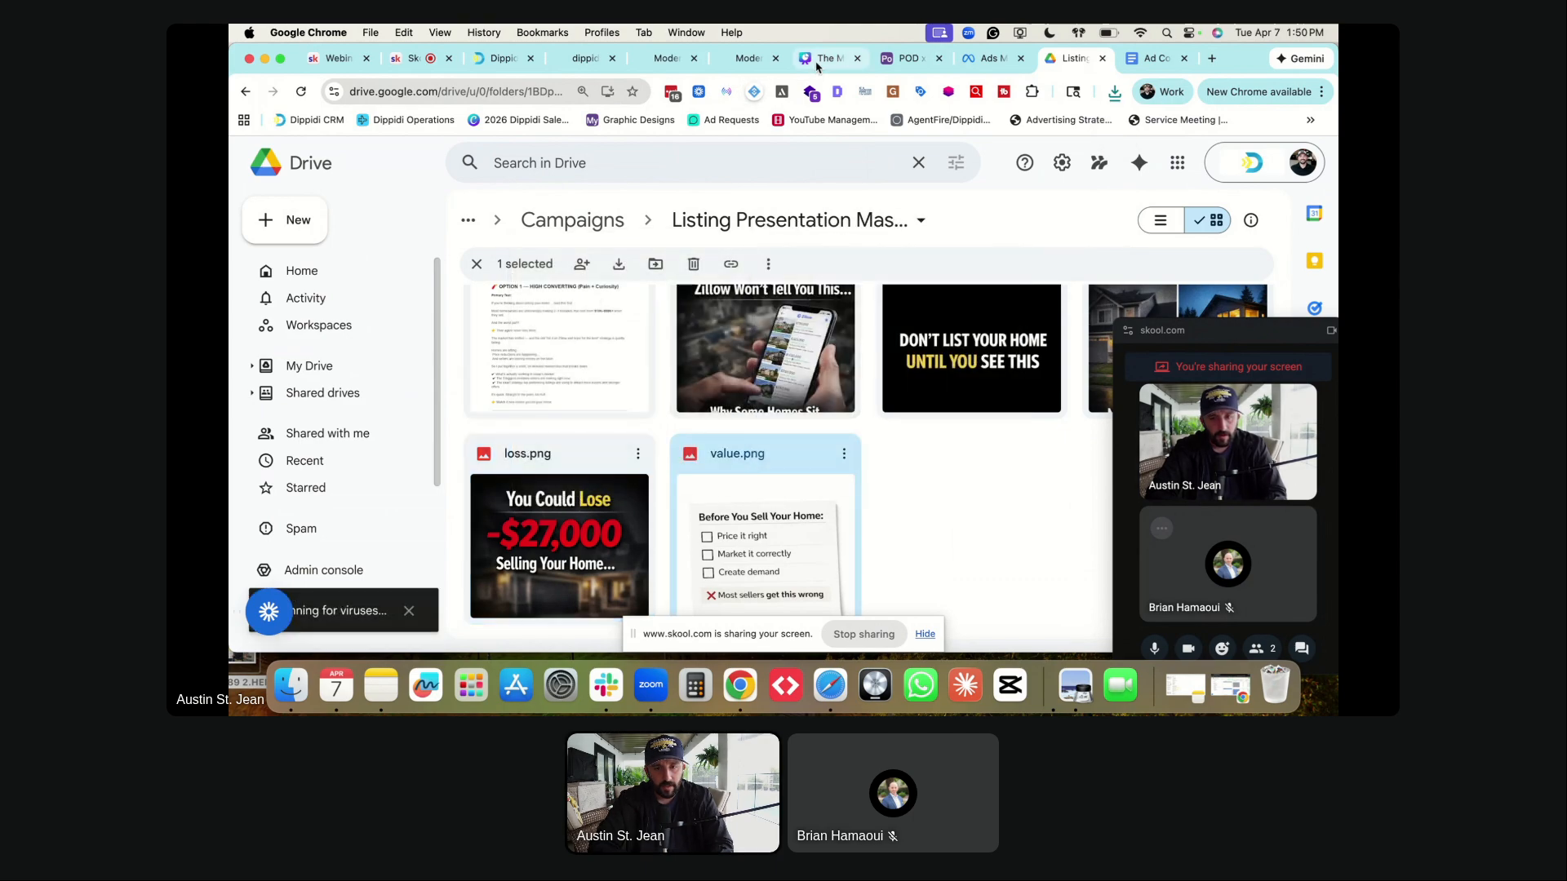
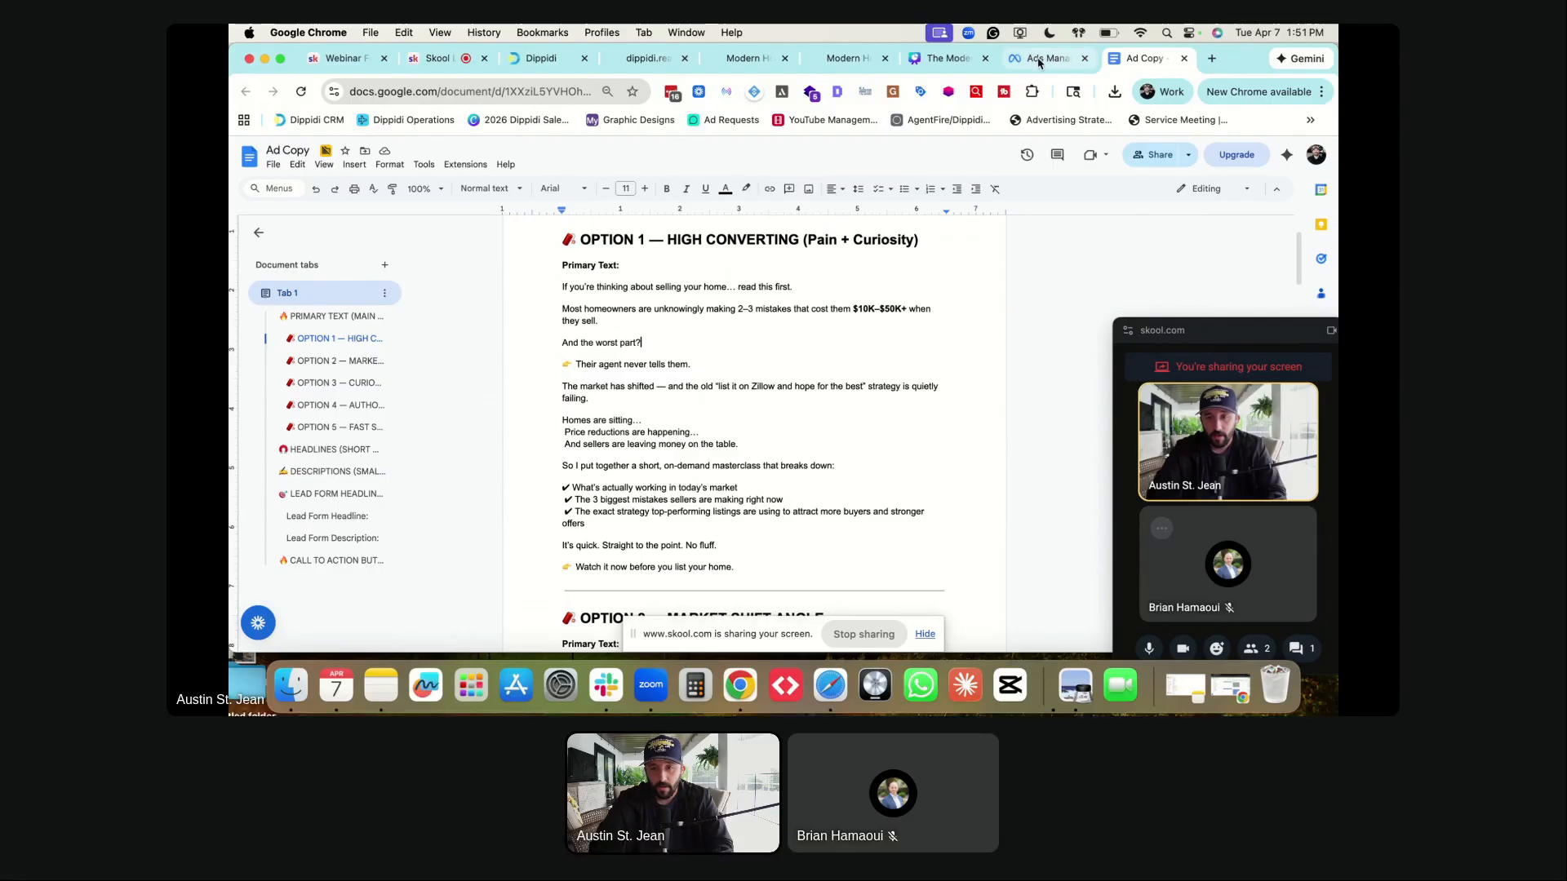
- Return from the ad copy to the Ads Manager campaigns list with the left navigation expanded
left_click(1028, 66)
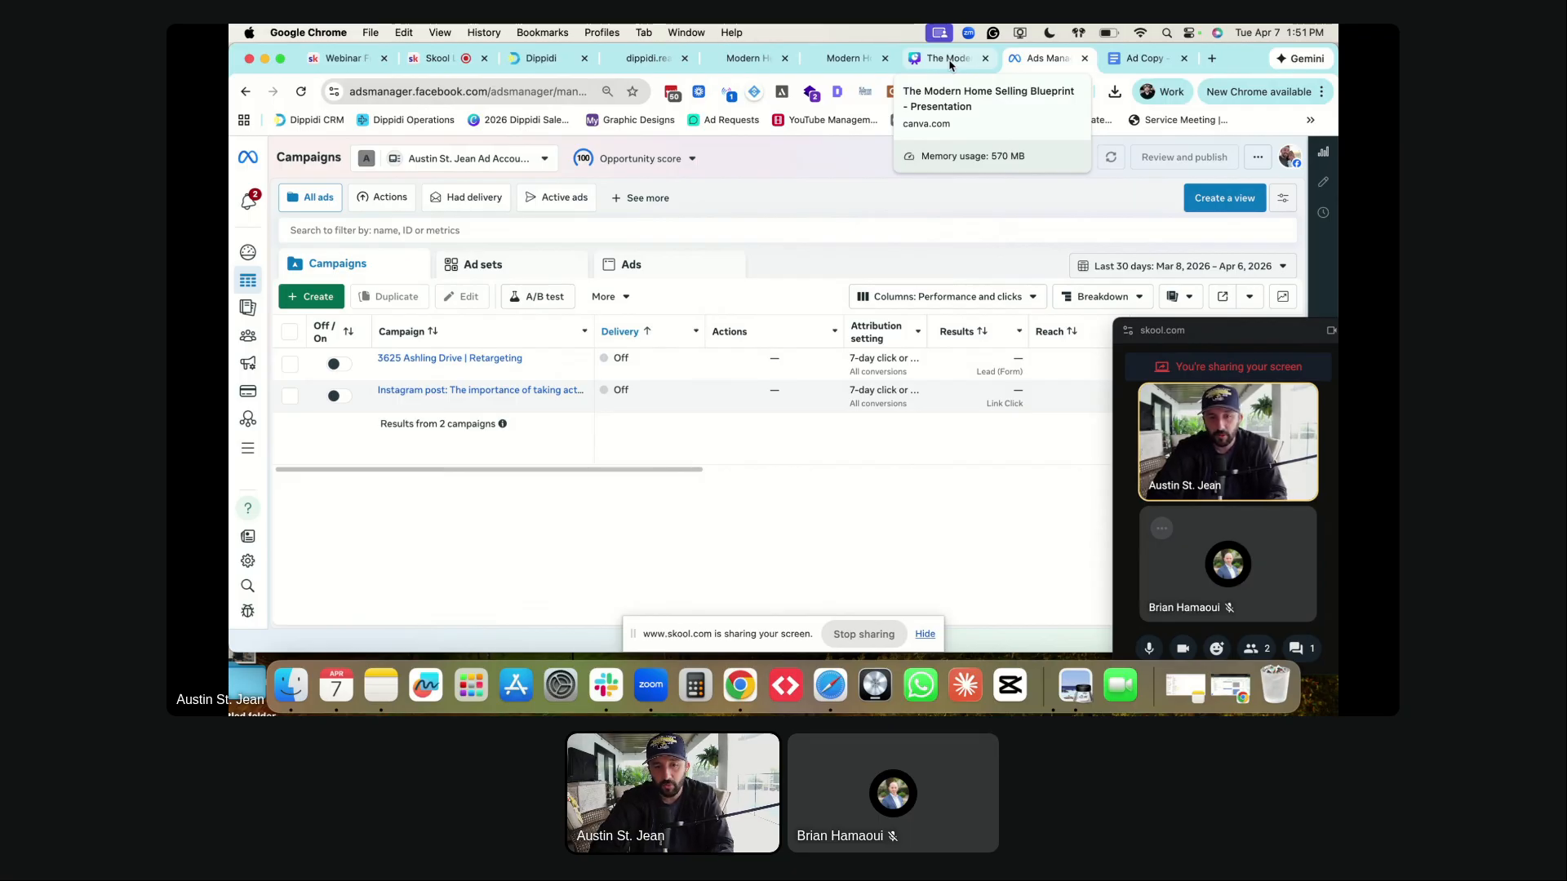
mouse_move(237, 452)
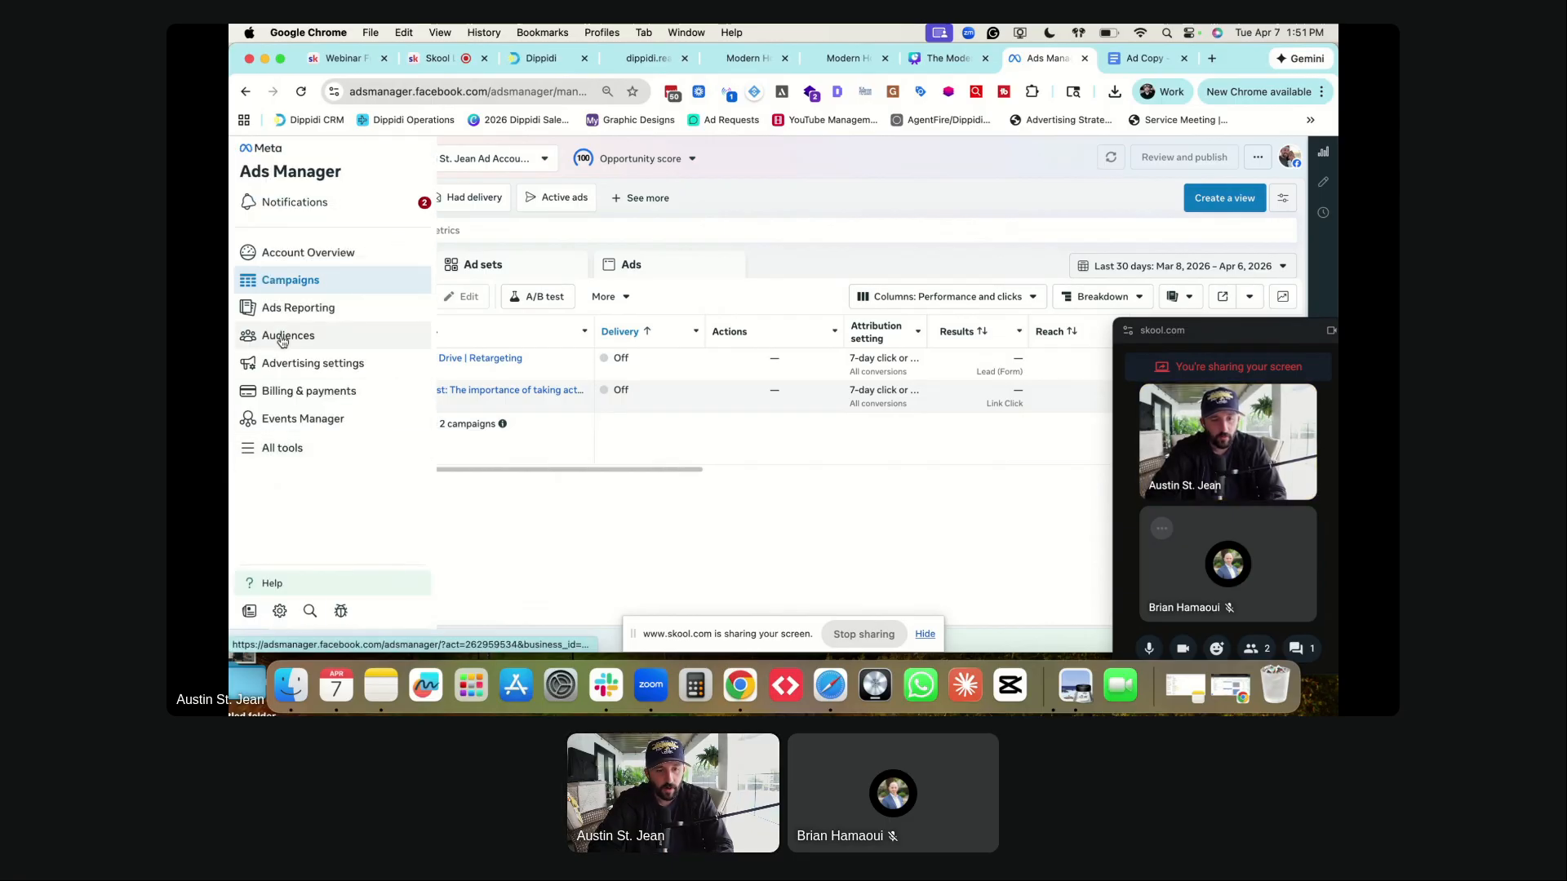
- In Events Manager's Custom conversions, start a new custom conversion for the website pixel
left_click(280, 423)
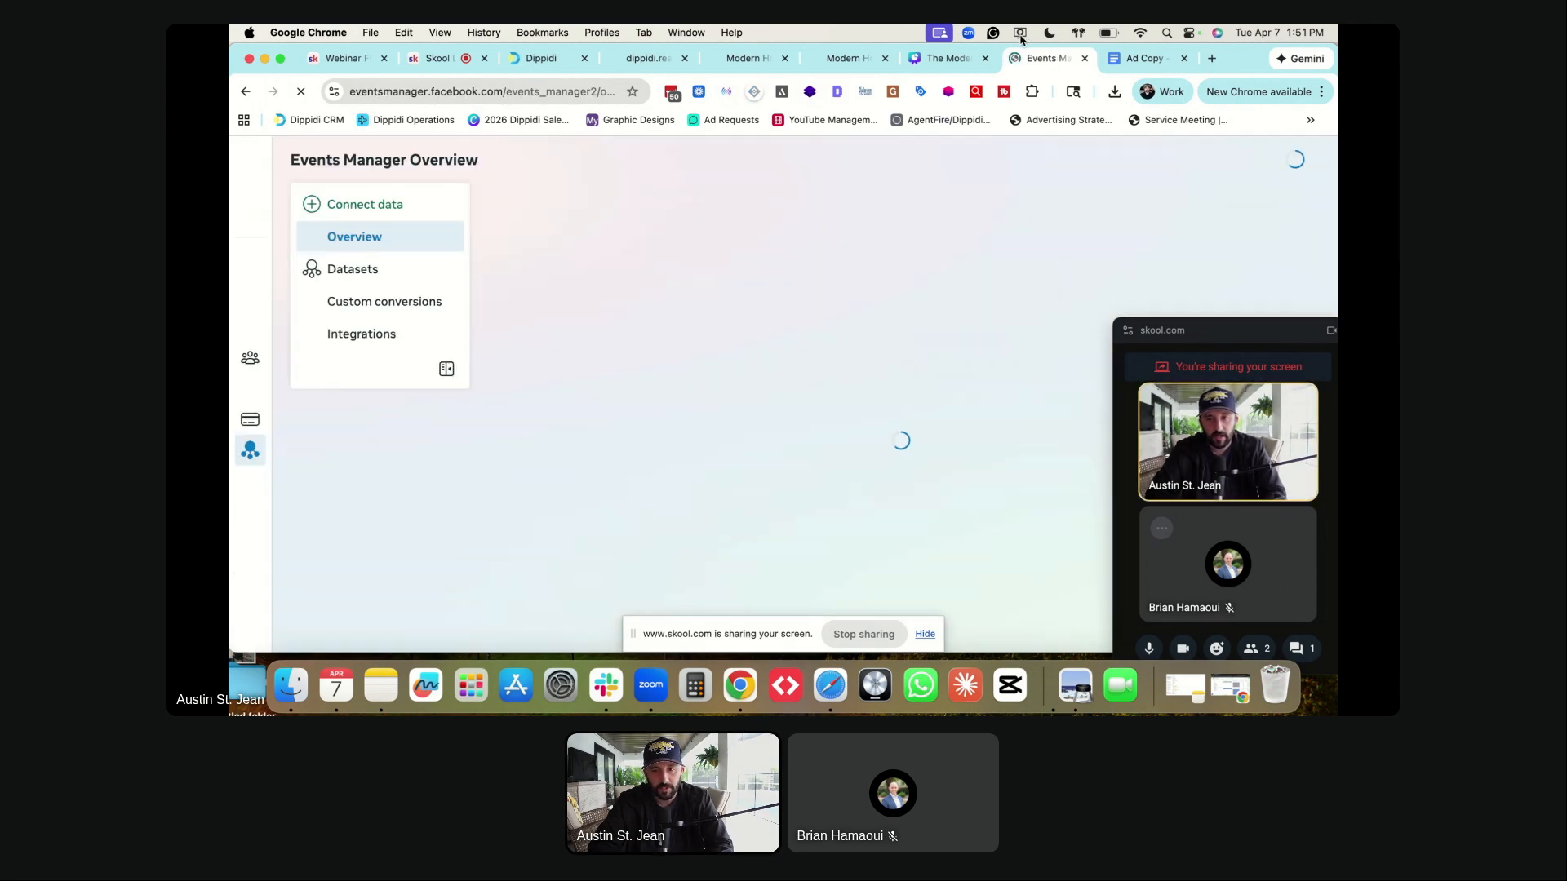
left_click_drag(1016, 59, 958, 63)
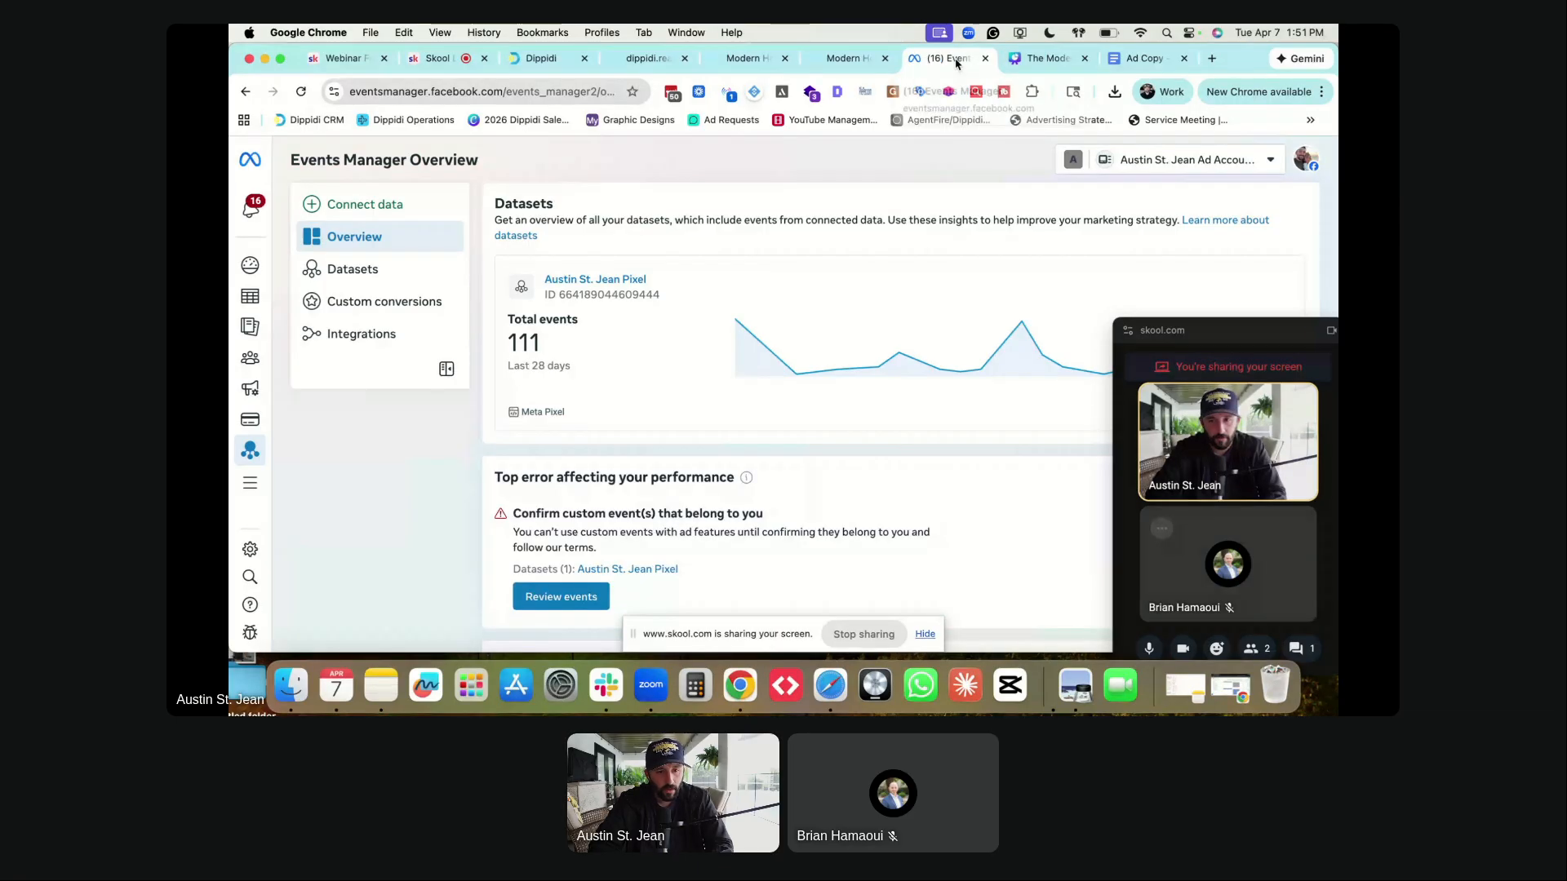
left_click(349, 305)
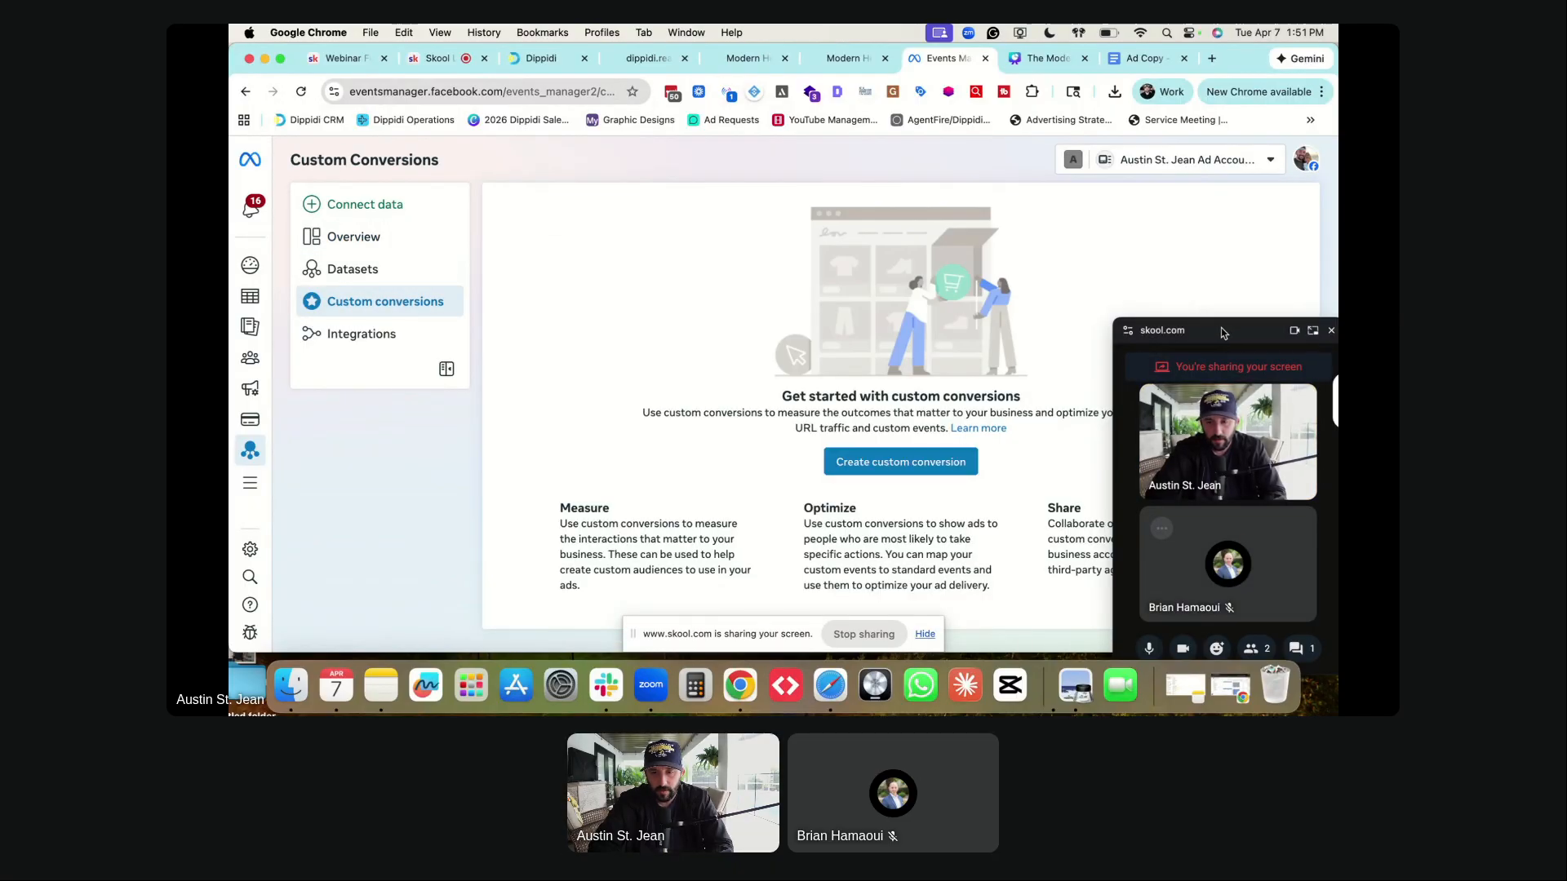
left_click_drag(1224, 334, 1224, 189)
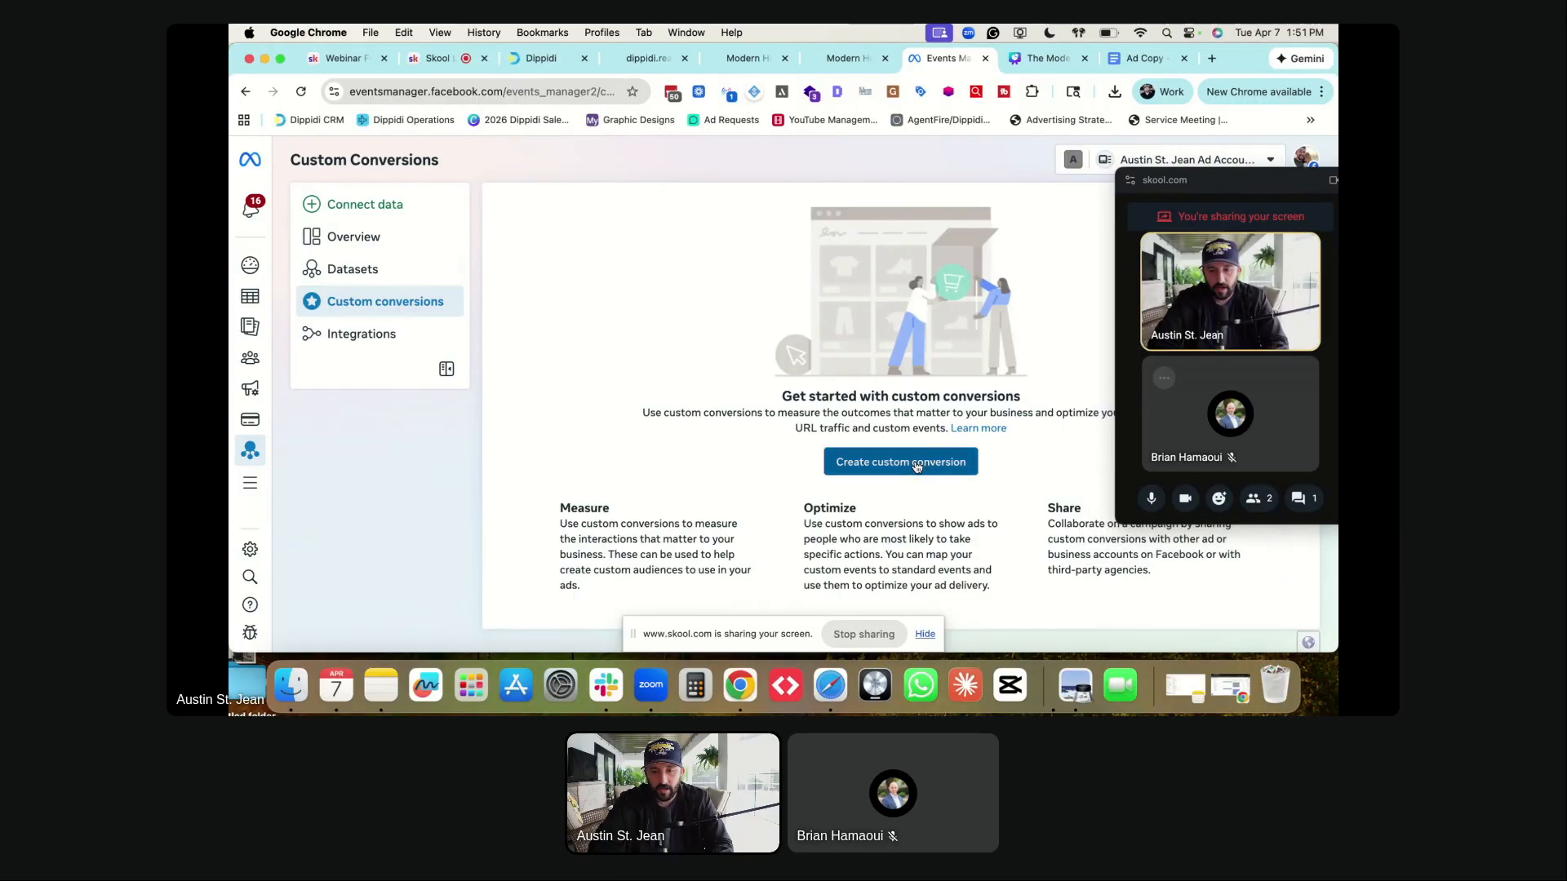
left_click(917, 463)
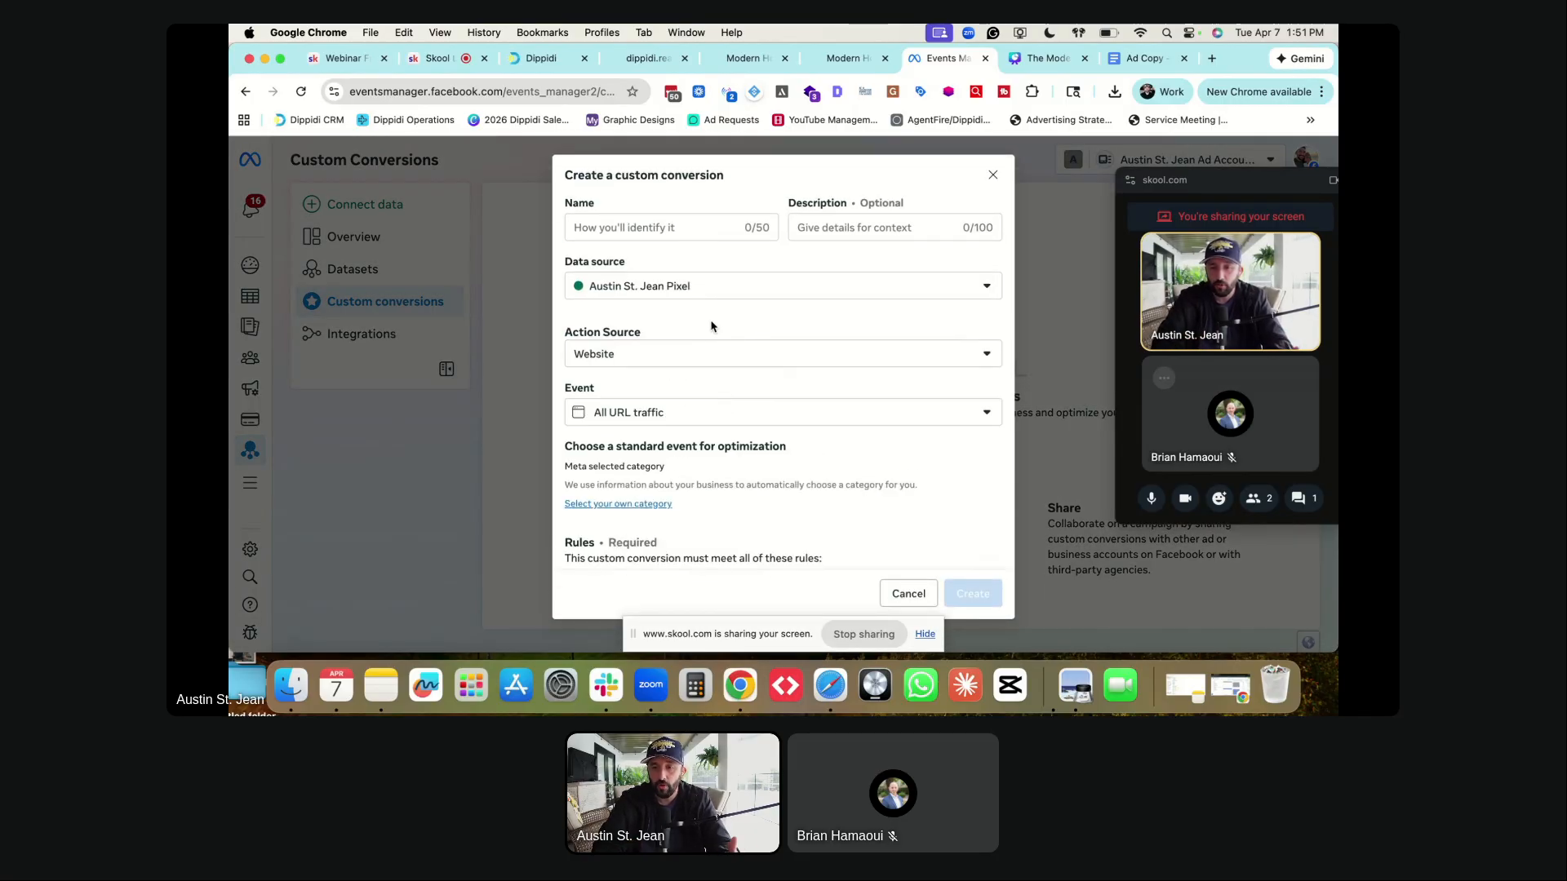
left_click(616, 226)
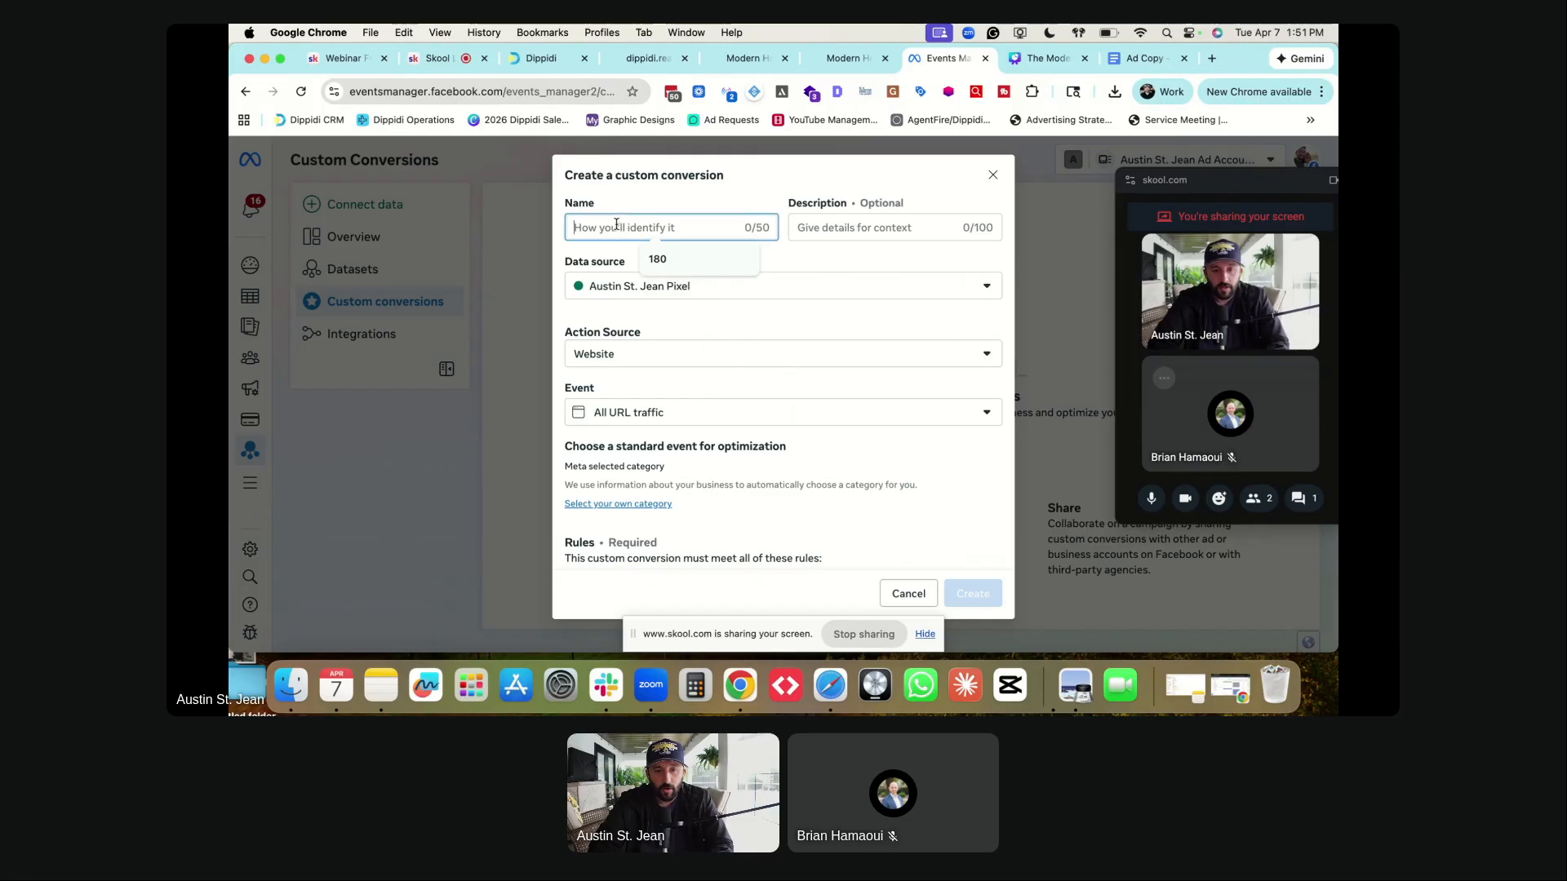
- Scroll through the masterclass sign-up landing page and check its web address
left_click(741, 58)
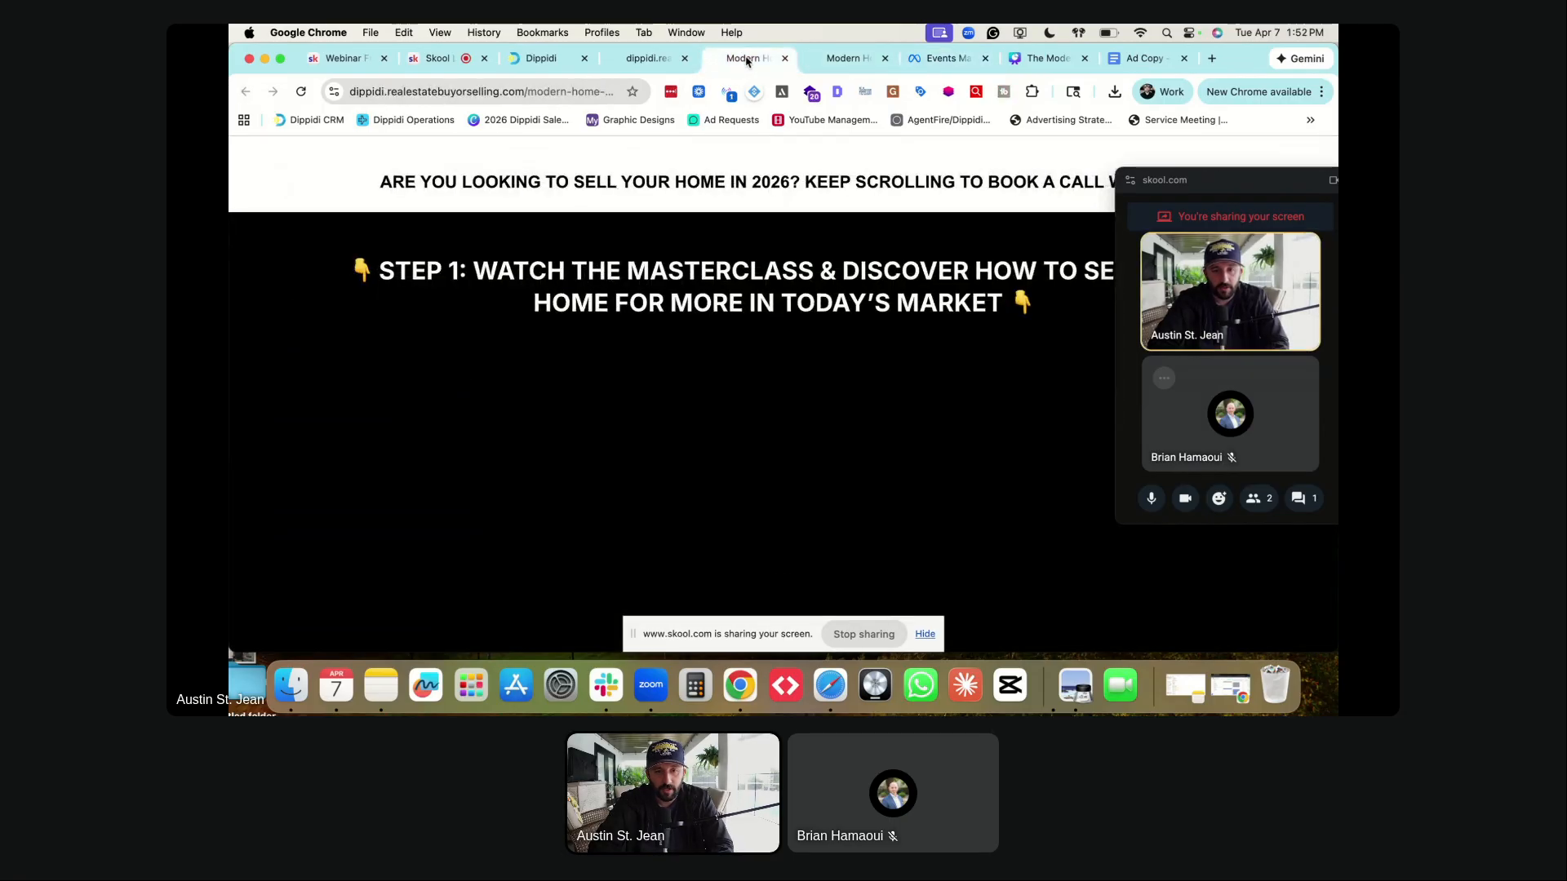
left_click(838, 58)
scroll(710, 346, "down", 5)
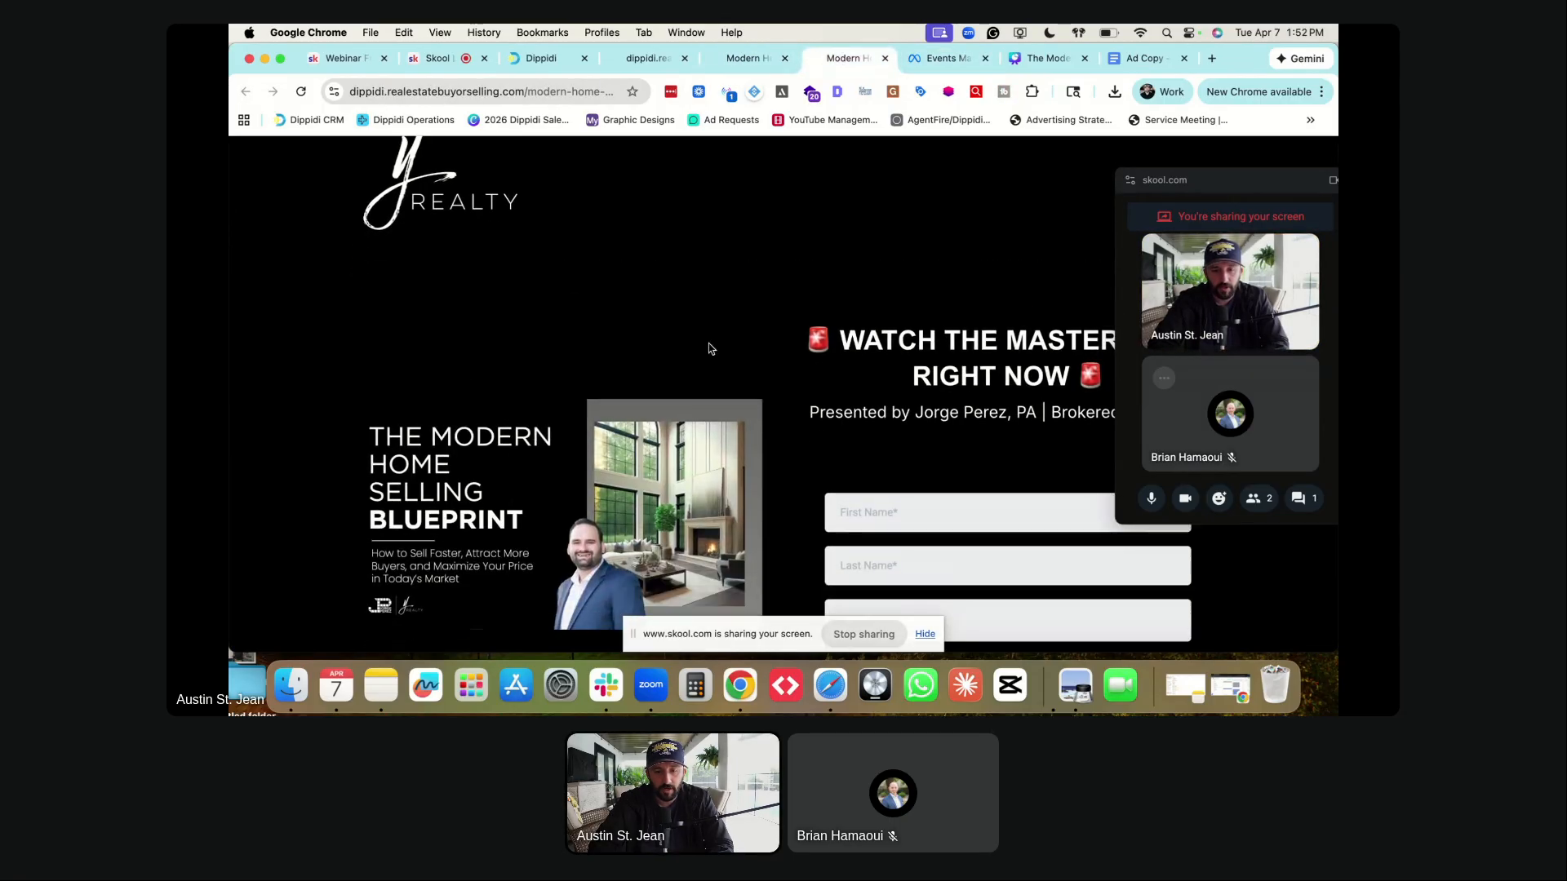
scroll(811, 385, "up", 1)
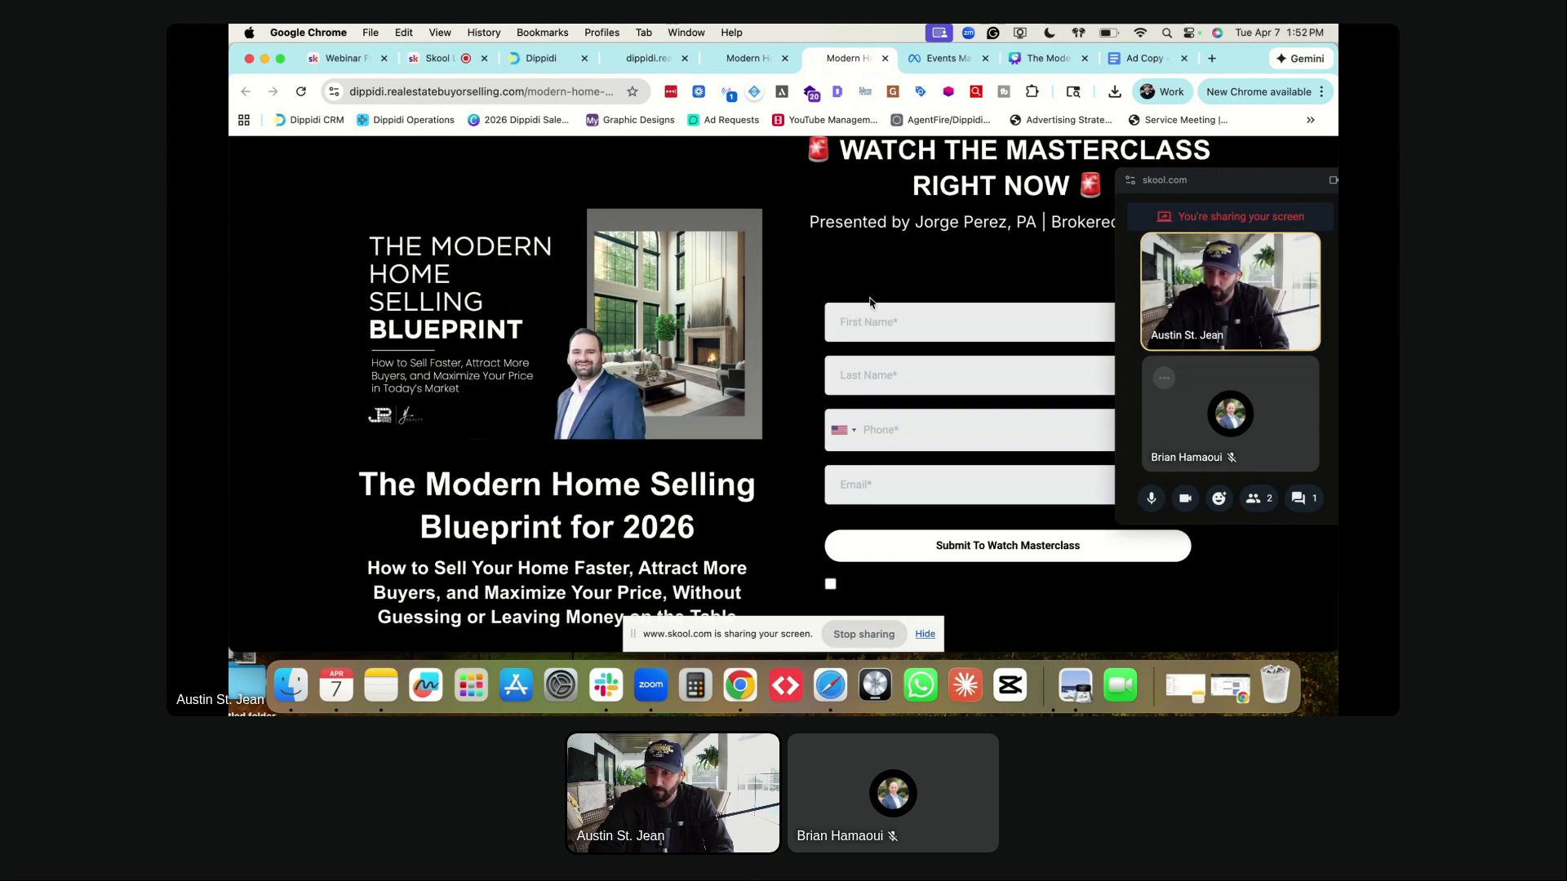
scroll(857, 306, "up", 5)
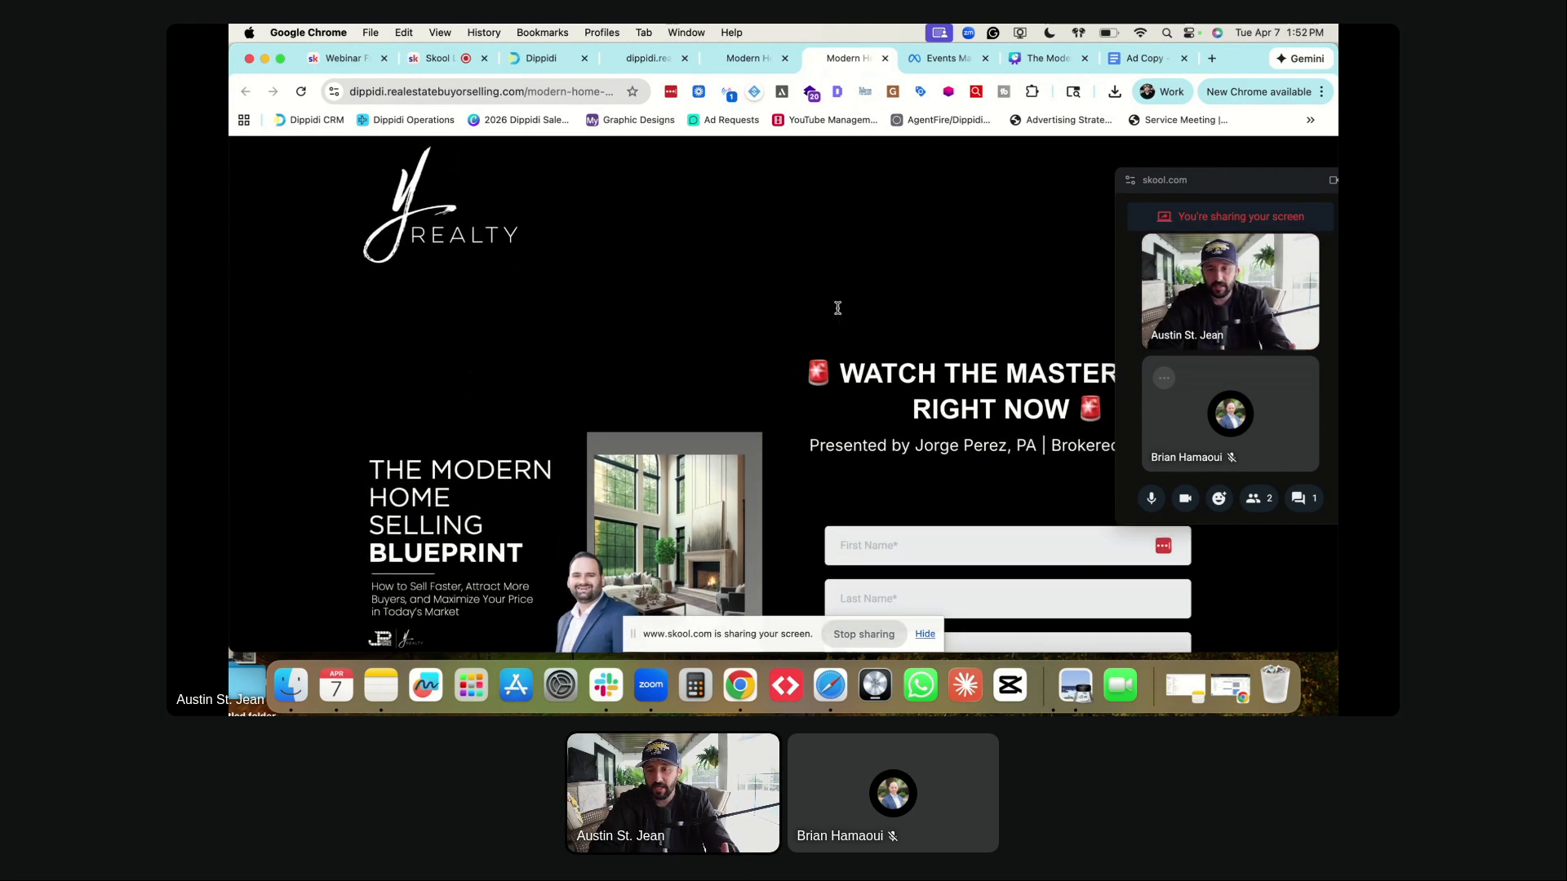
scroll(838, 310, "down", 1)
scroll(838, 310, "down", 2)
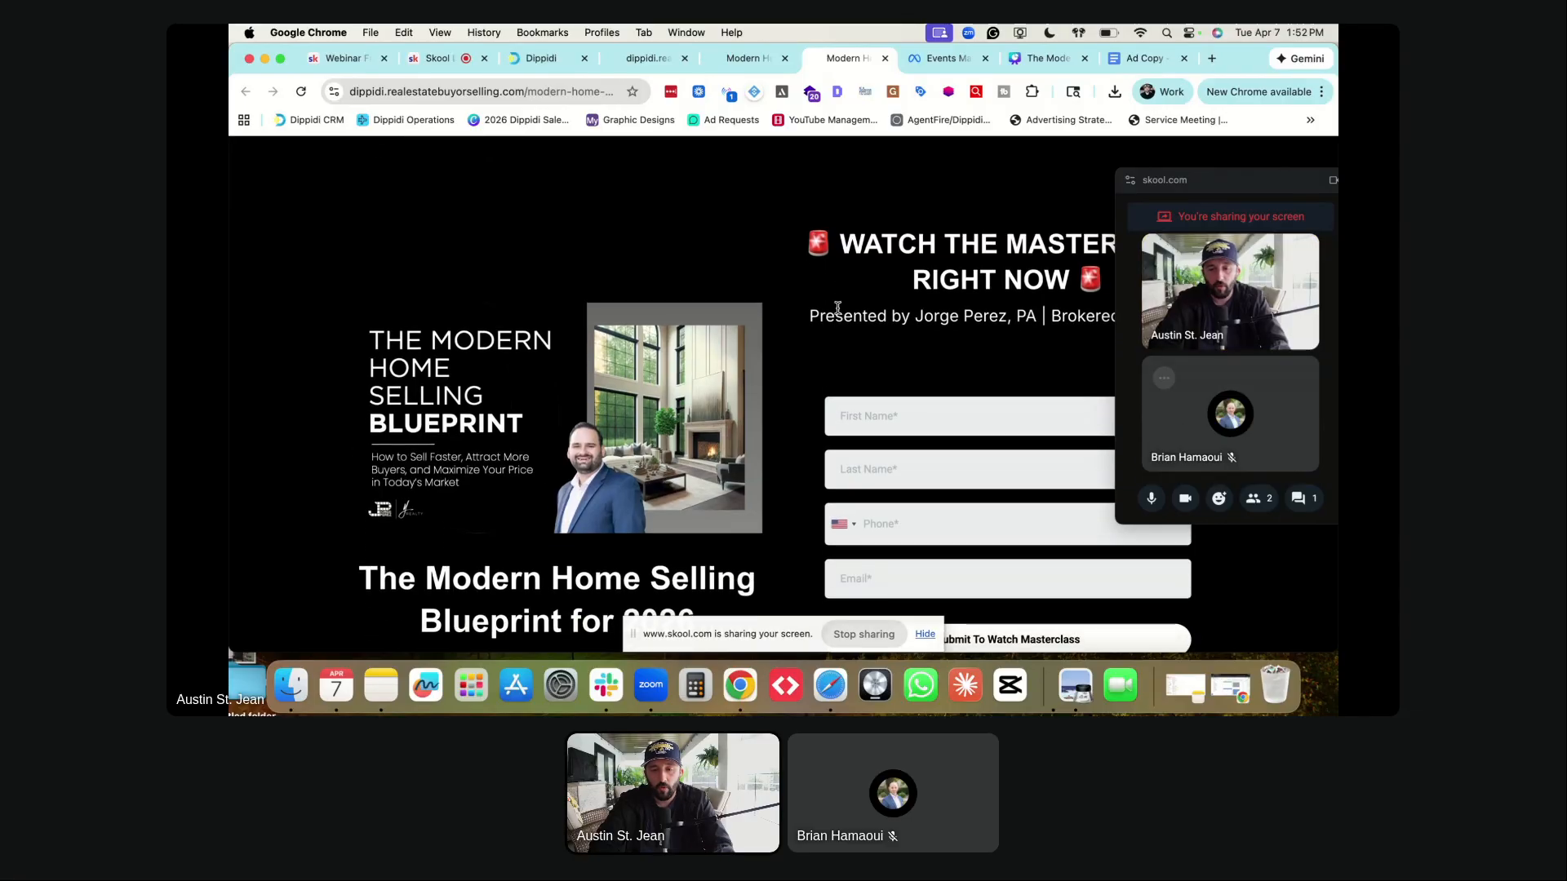
scroll(838, 308, "down", 1)
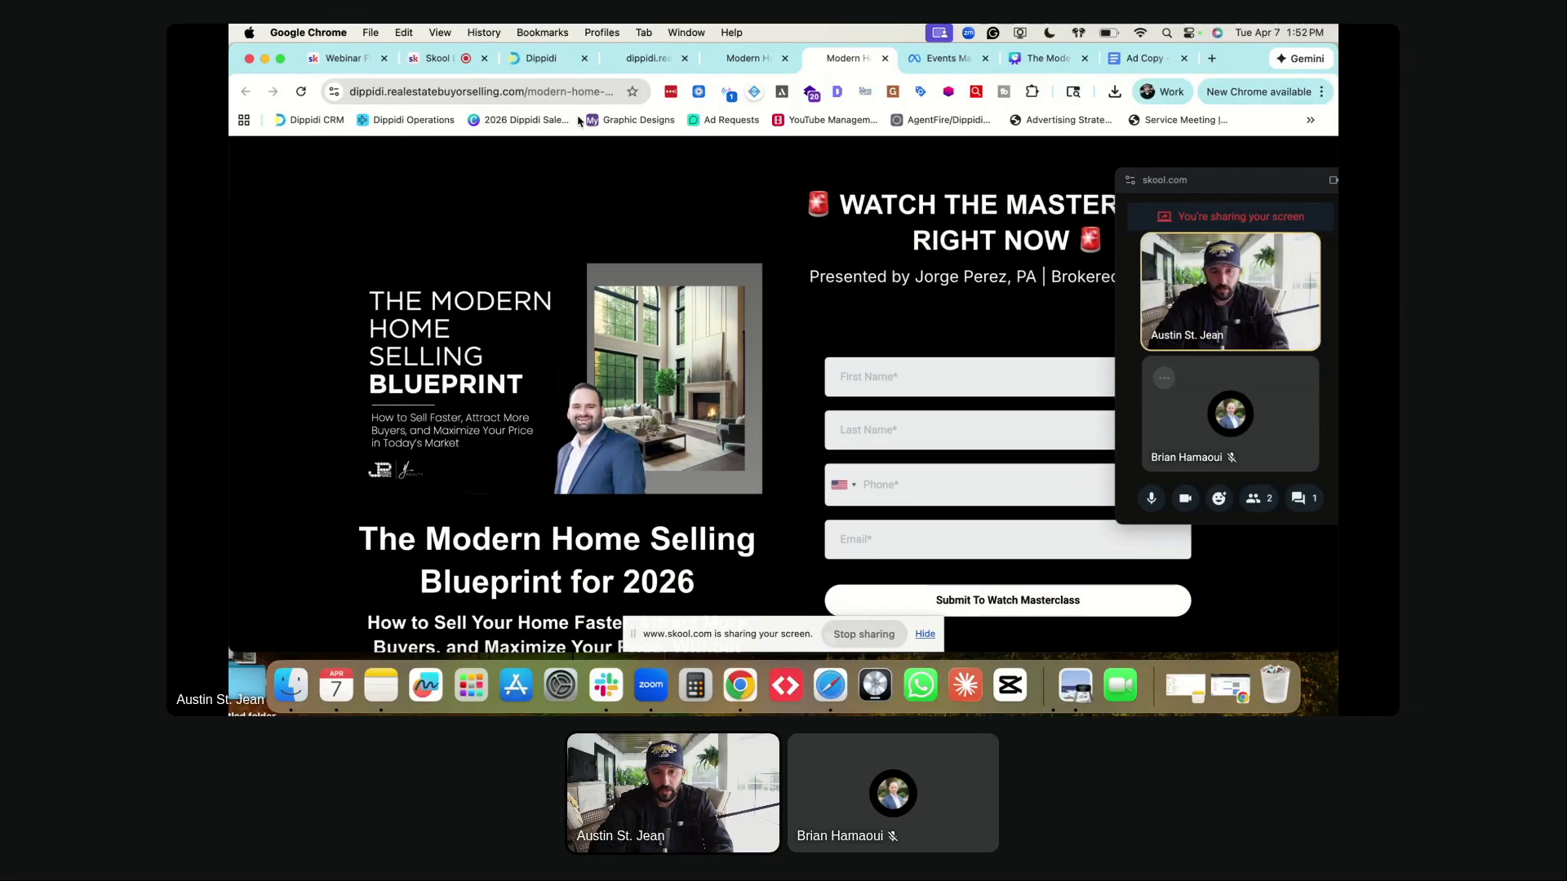
left_click(536, 92)
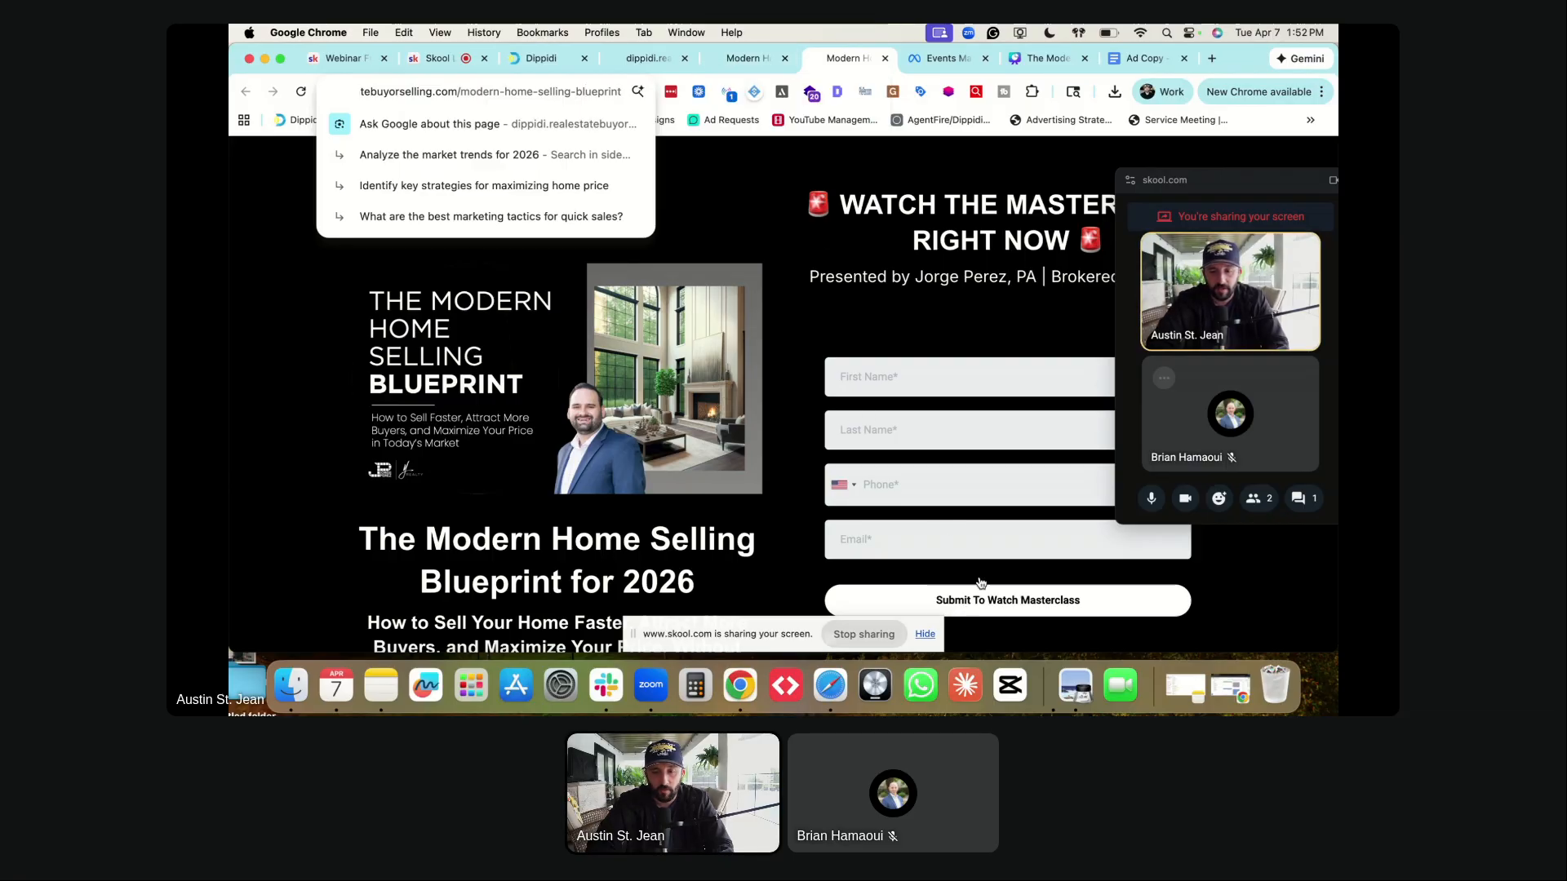
- Pause the masterclass video and select its modern-home-selling-blueprint-success URL path
left_click(747, 55)
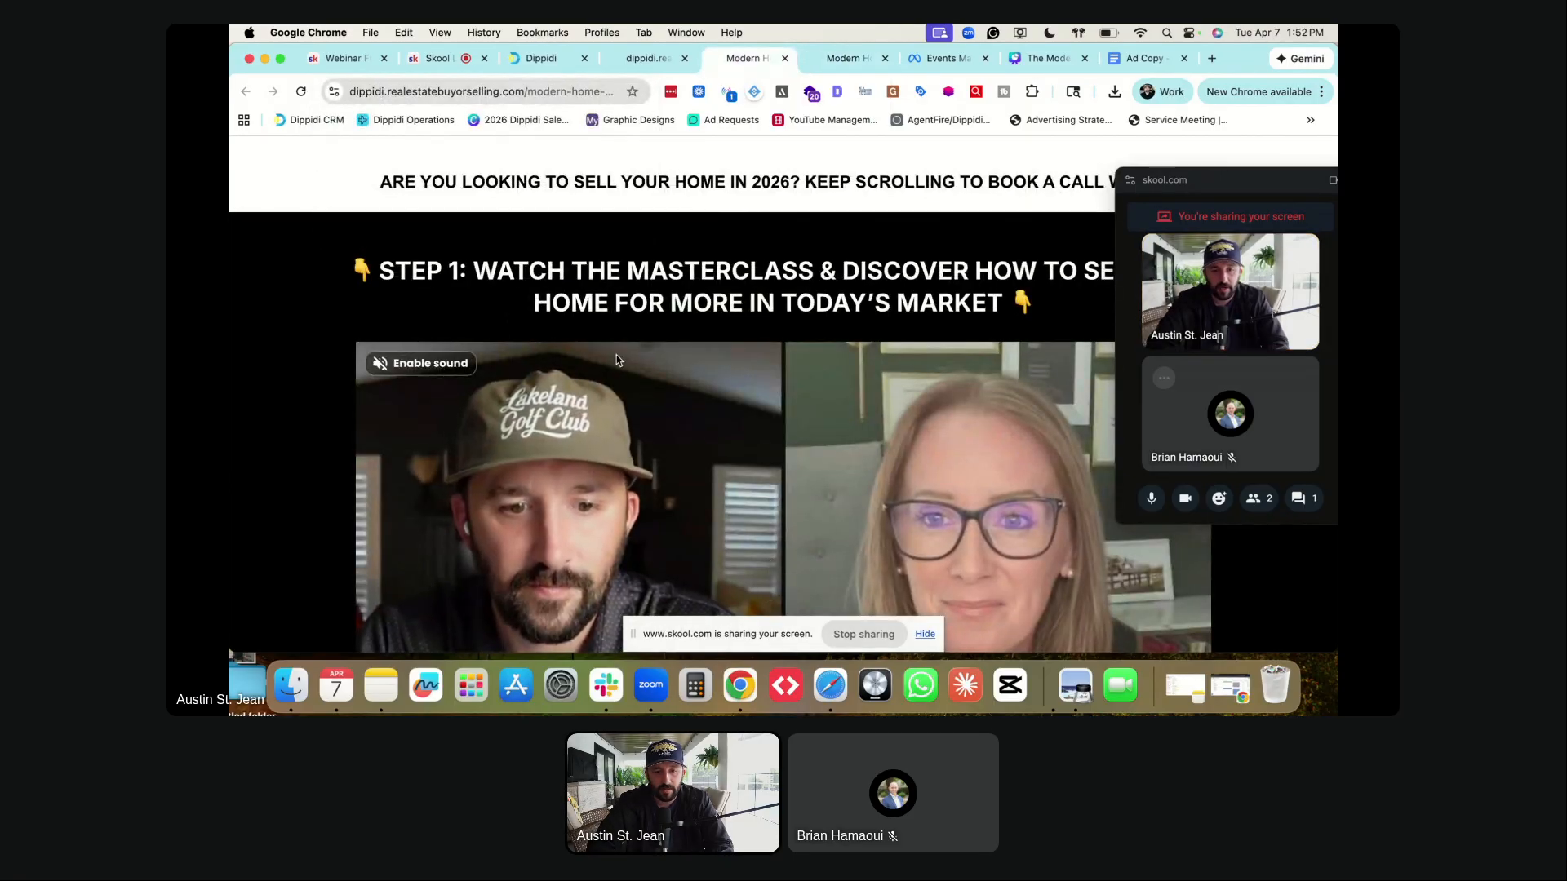
scroll(615, 355, "down", 3)
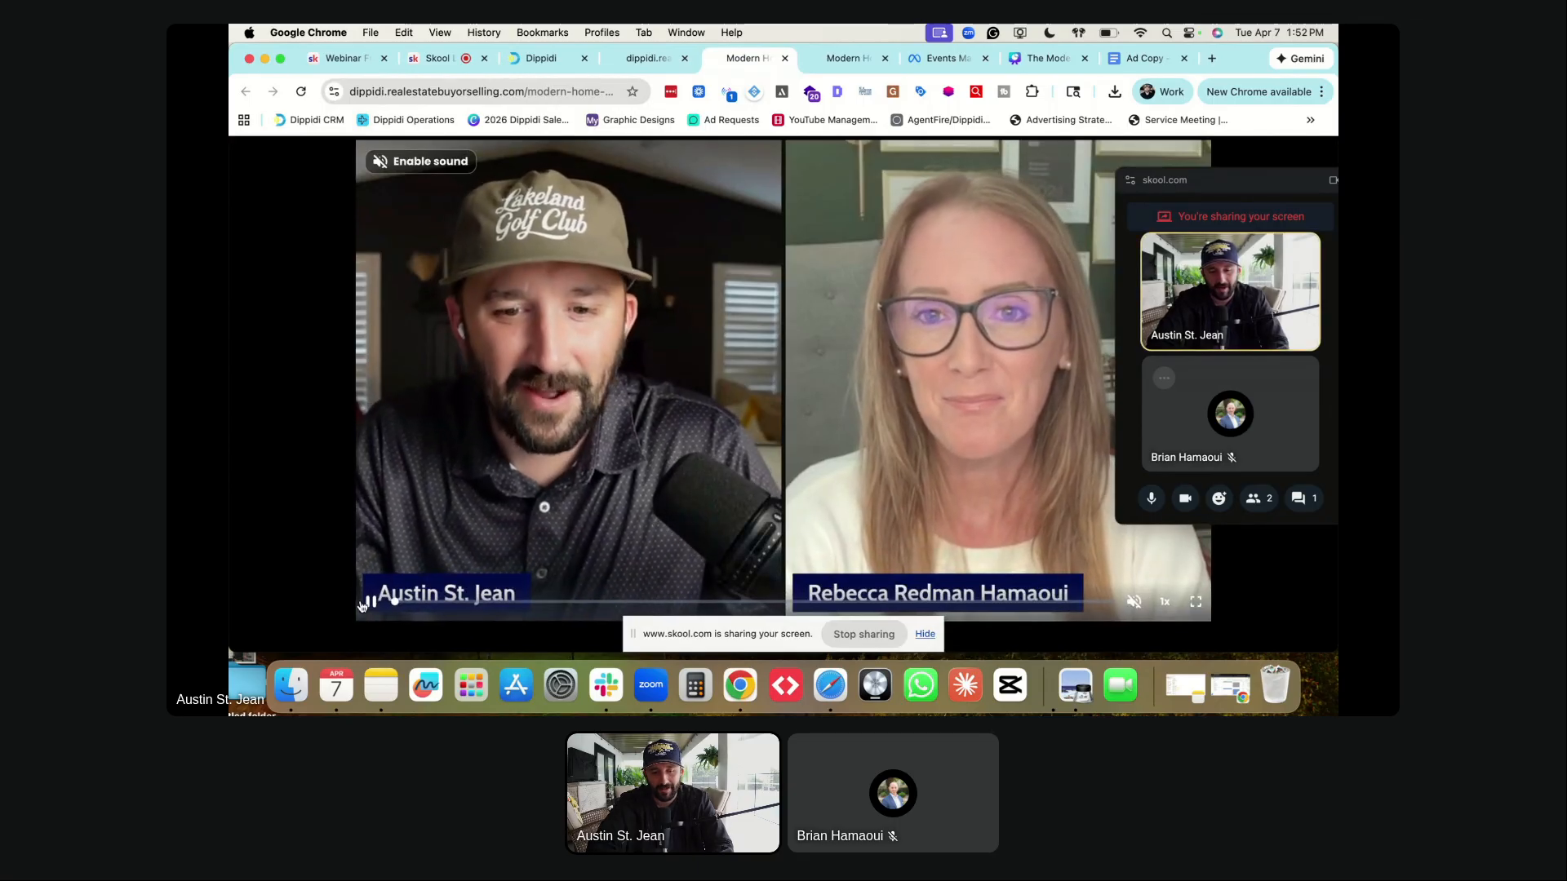
left_click(674, 484)
scroll(674, 311, "up", 1)
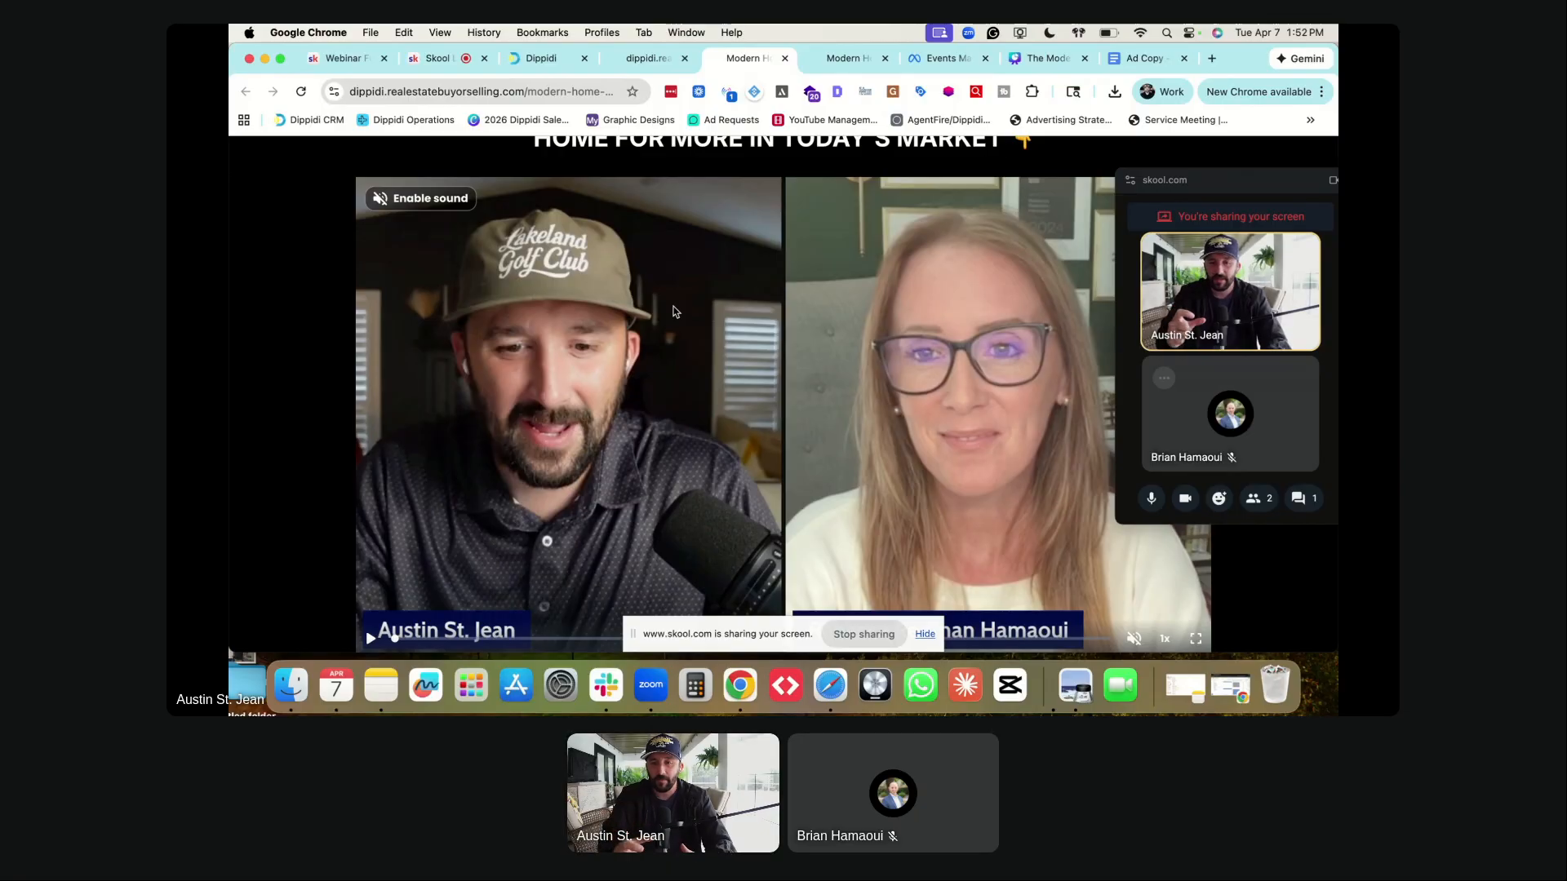
scroll(690, 271, "up", 4)
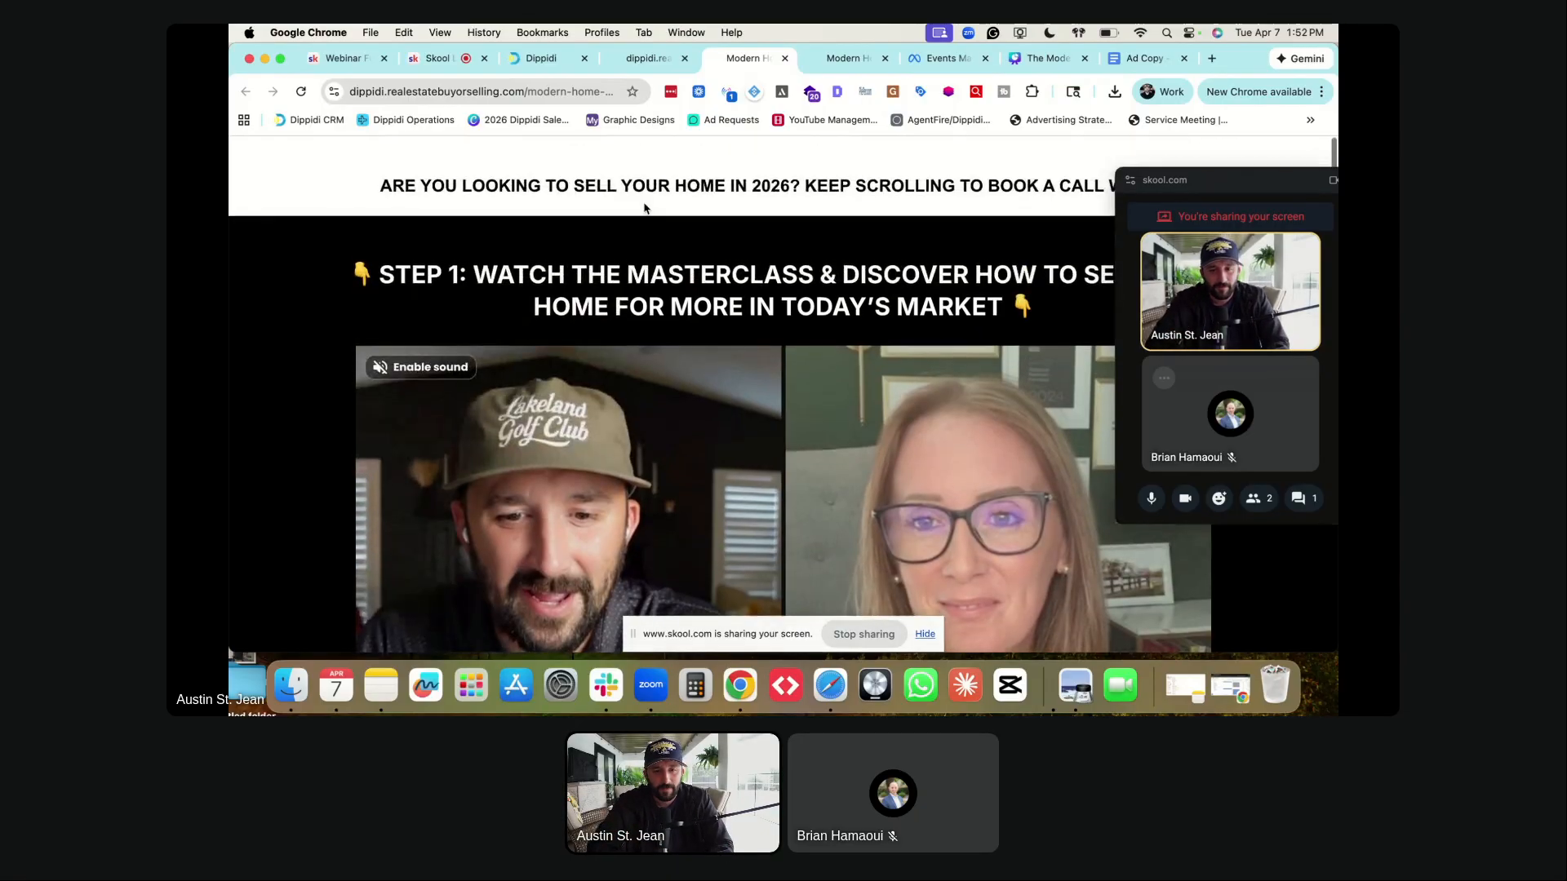
left_click(531, 90)
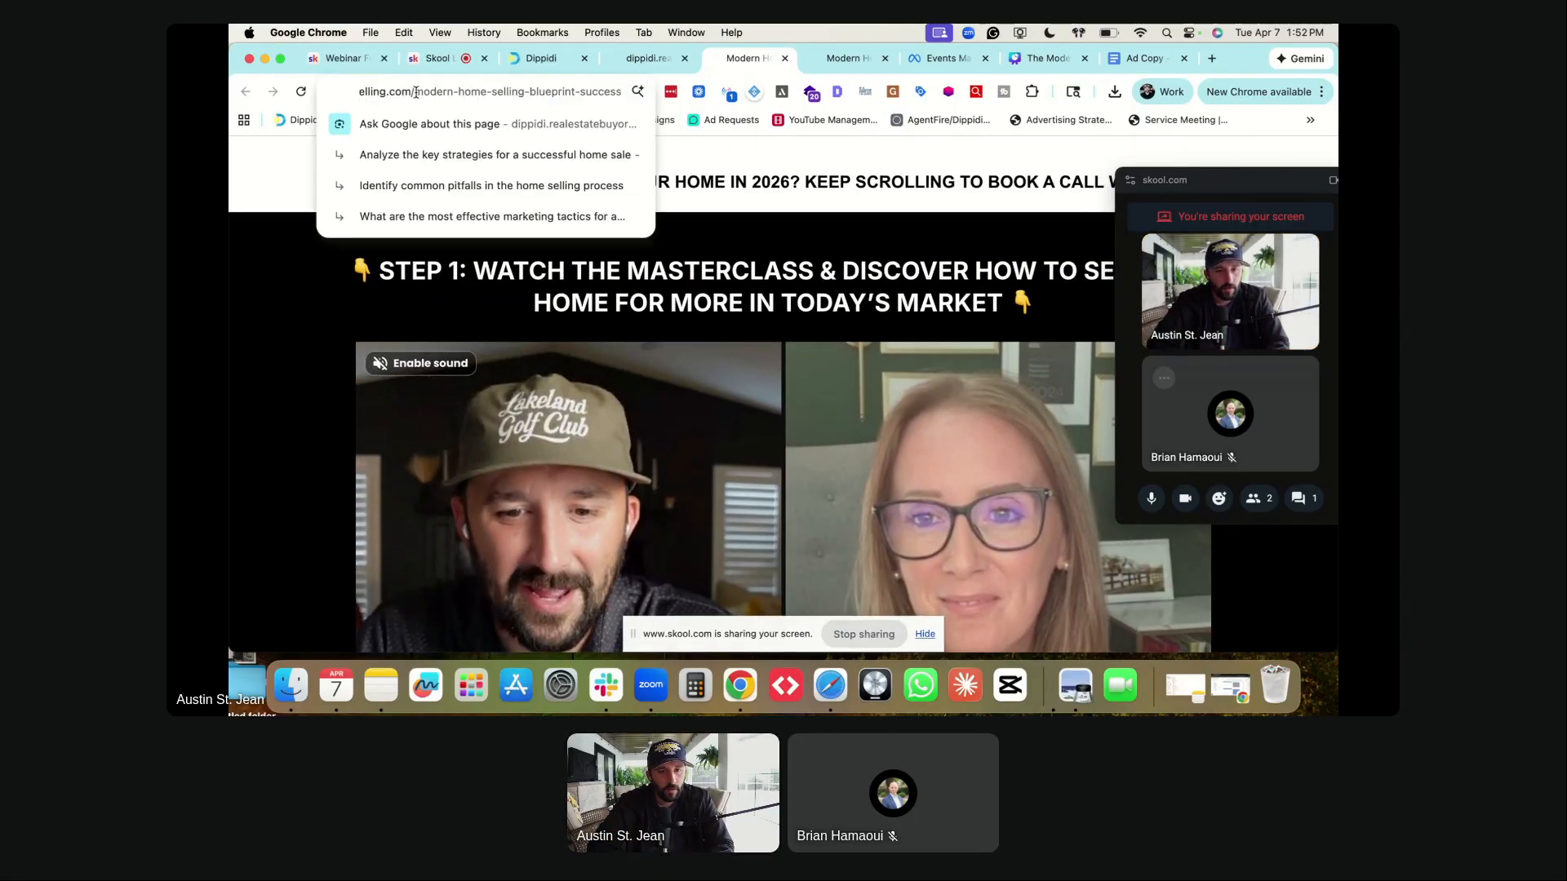
left_click_drag(416, 91, 575, 92)
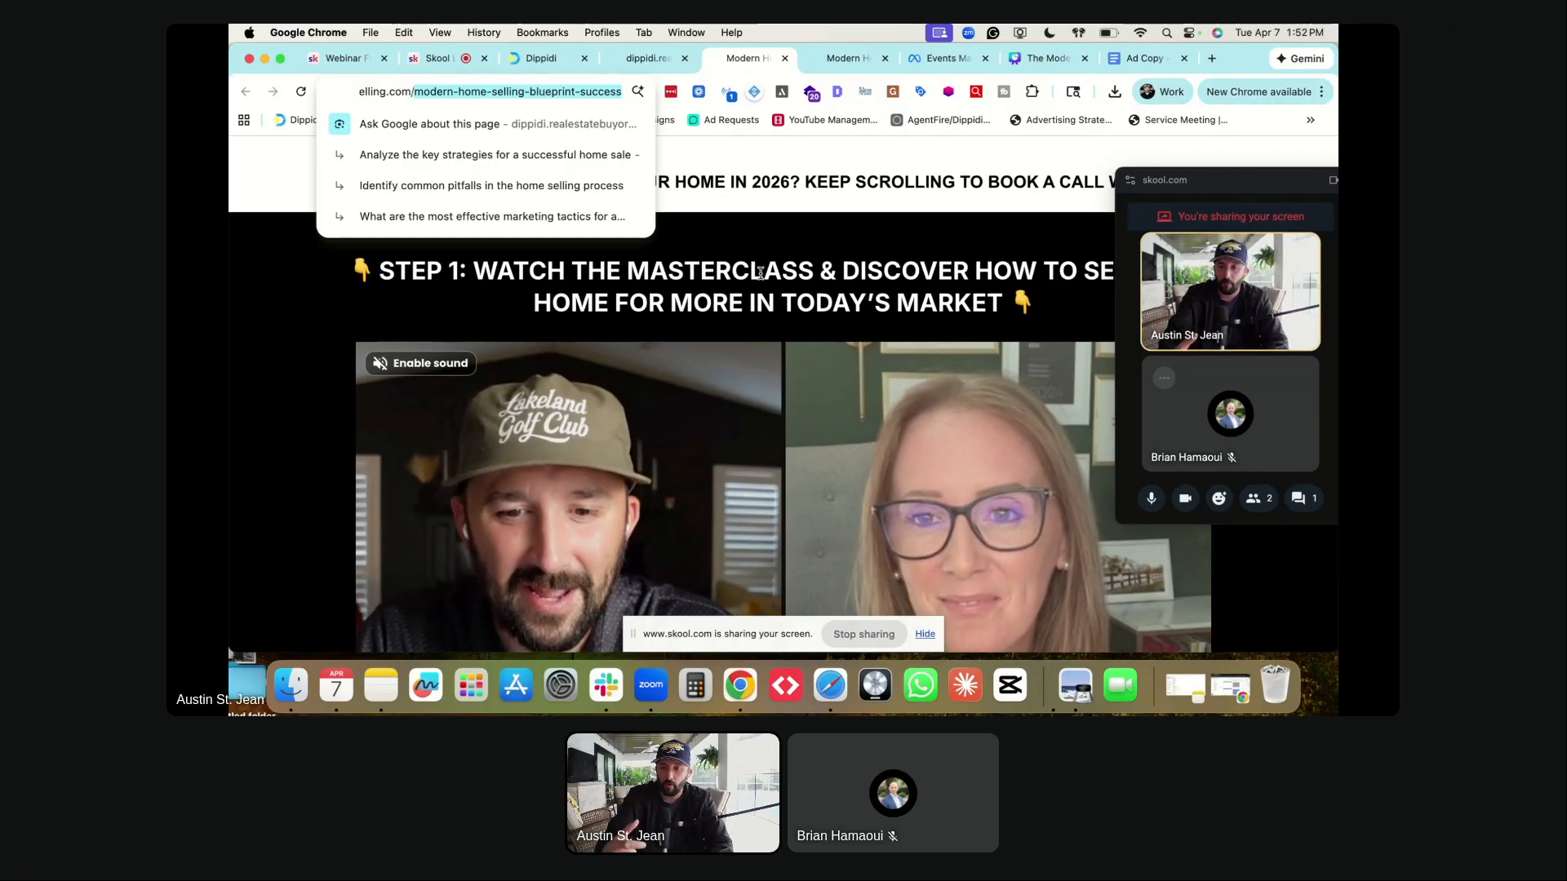
left_click(938, 61)
- Name the custom conversion 'On-Demand Webinar Lead Sign Up'
left_click(622, 231)
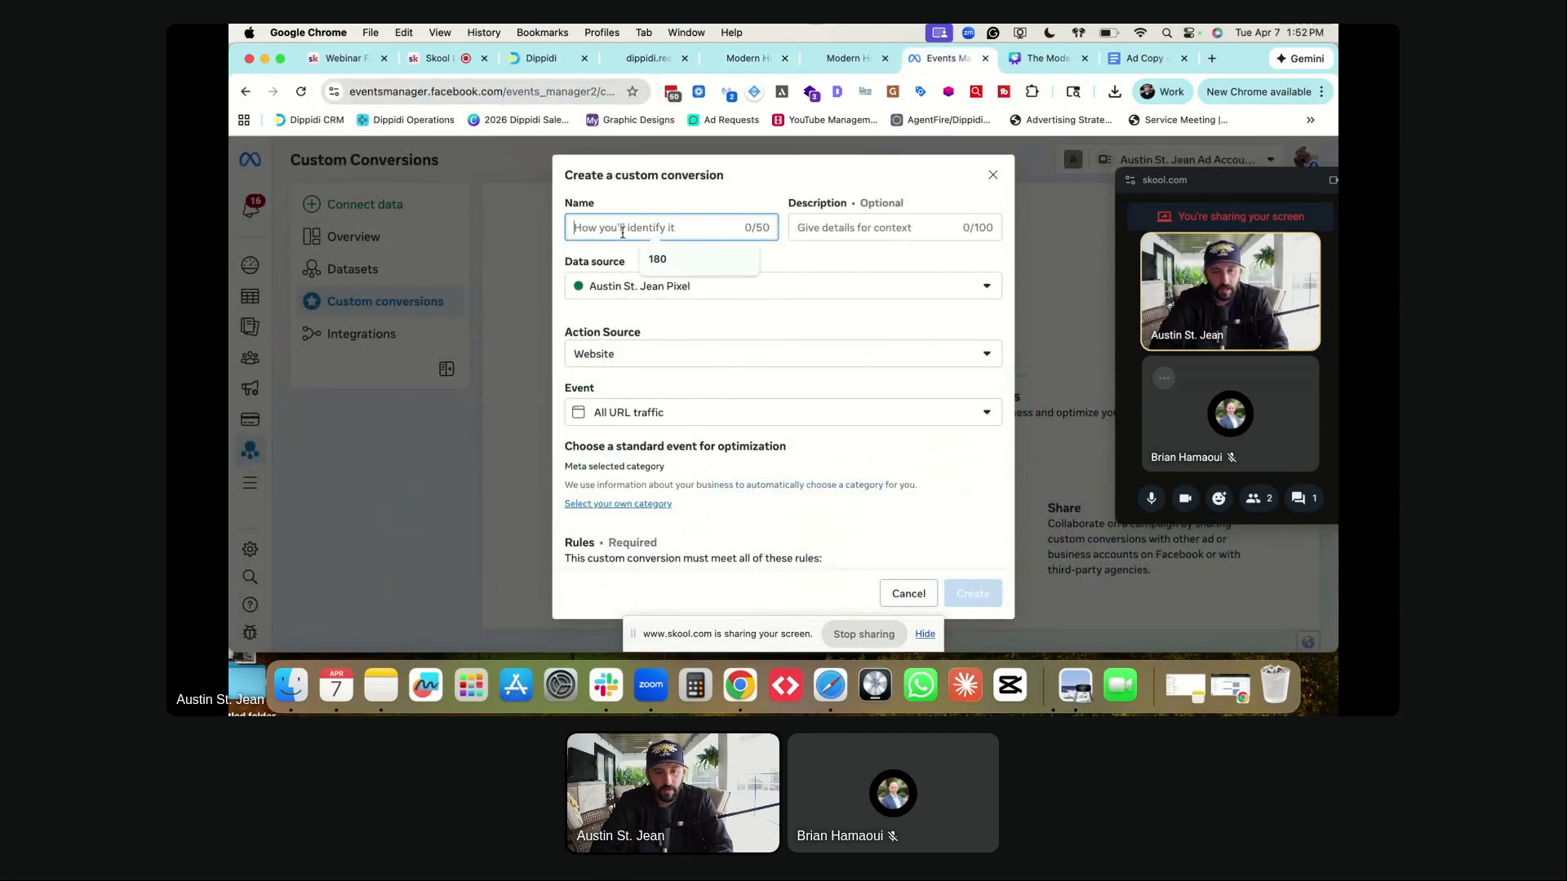
type("On-Demand Wb")
key("BackSpace")
type("ebinar Lead Sign Up")
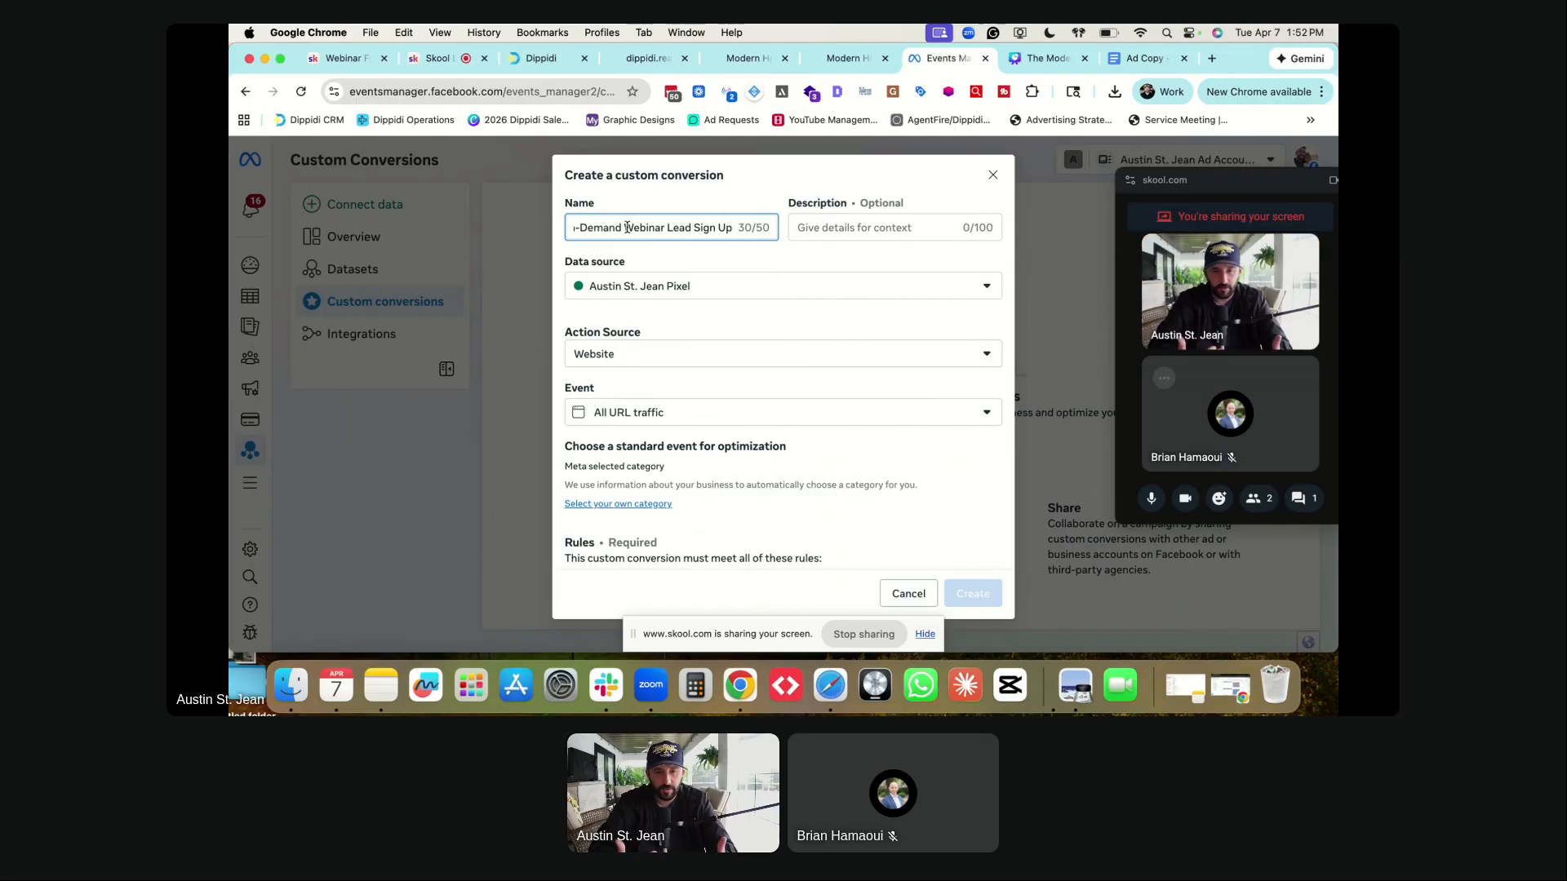
left_click(661, 242)
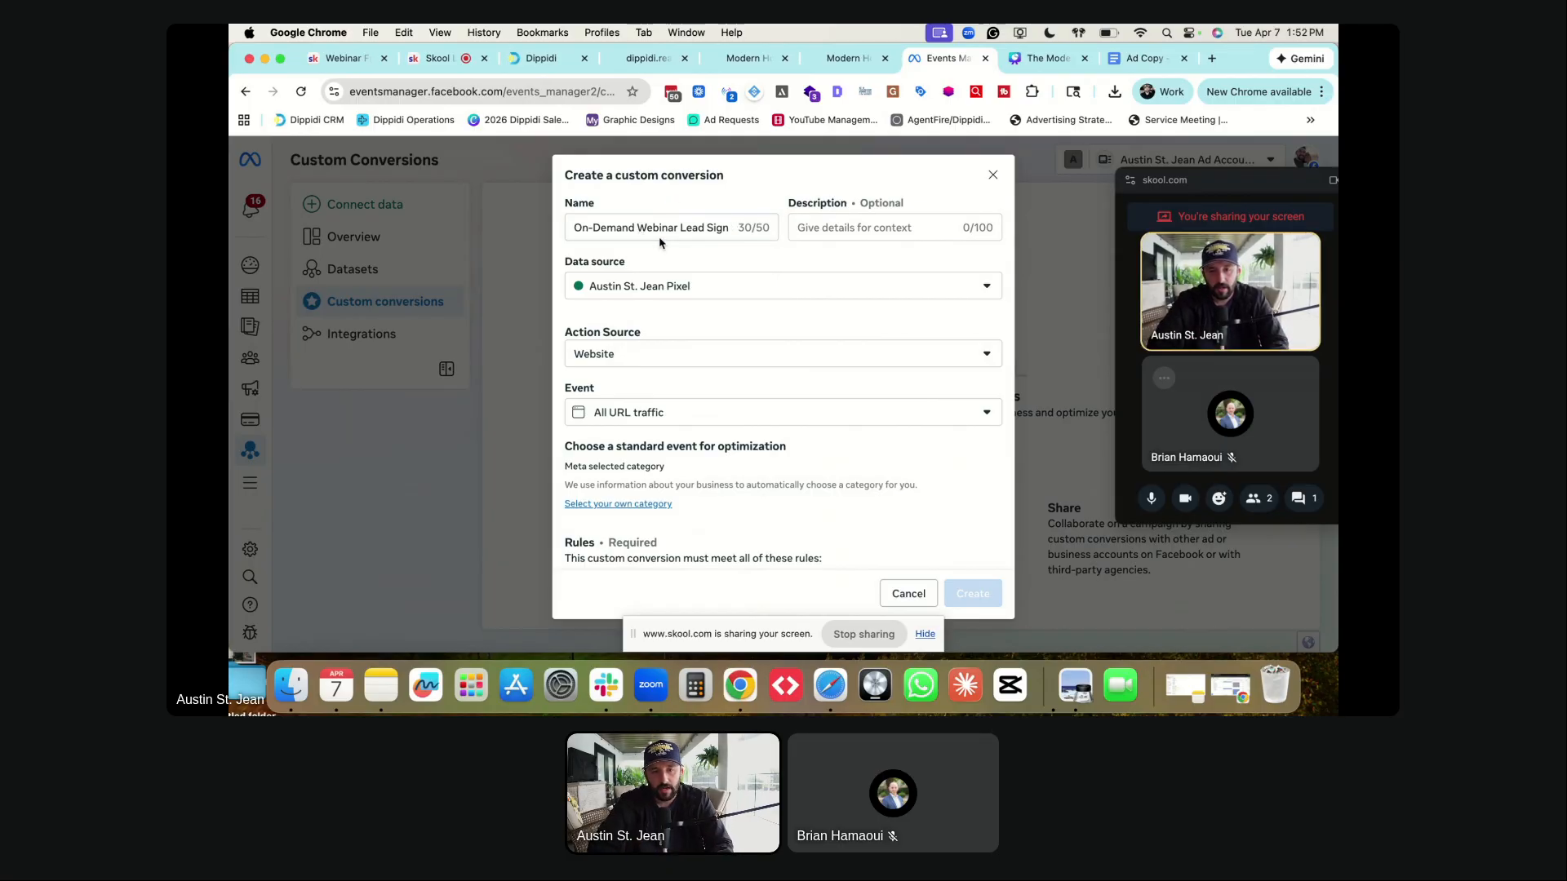
- Keep All URL traffic as the event and review the manual optimization category list
scroll(639, 346, "down", 1)
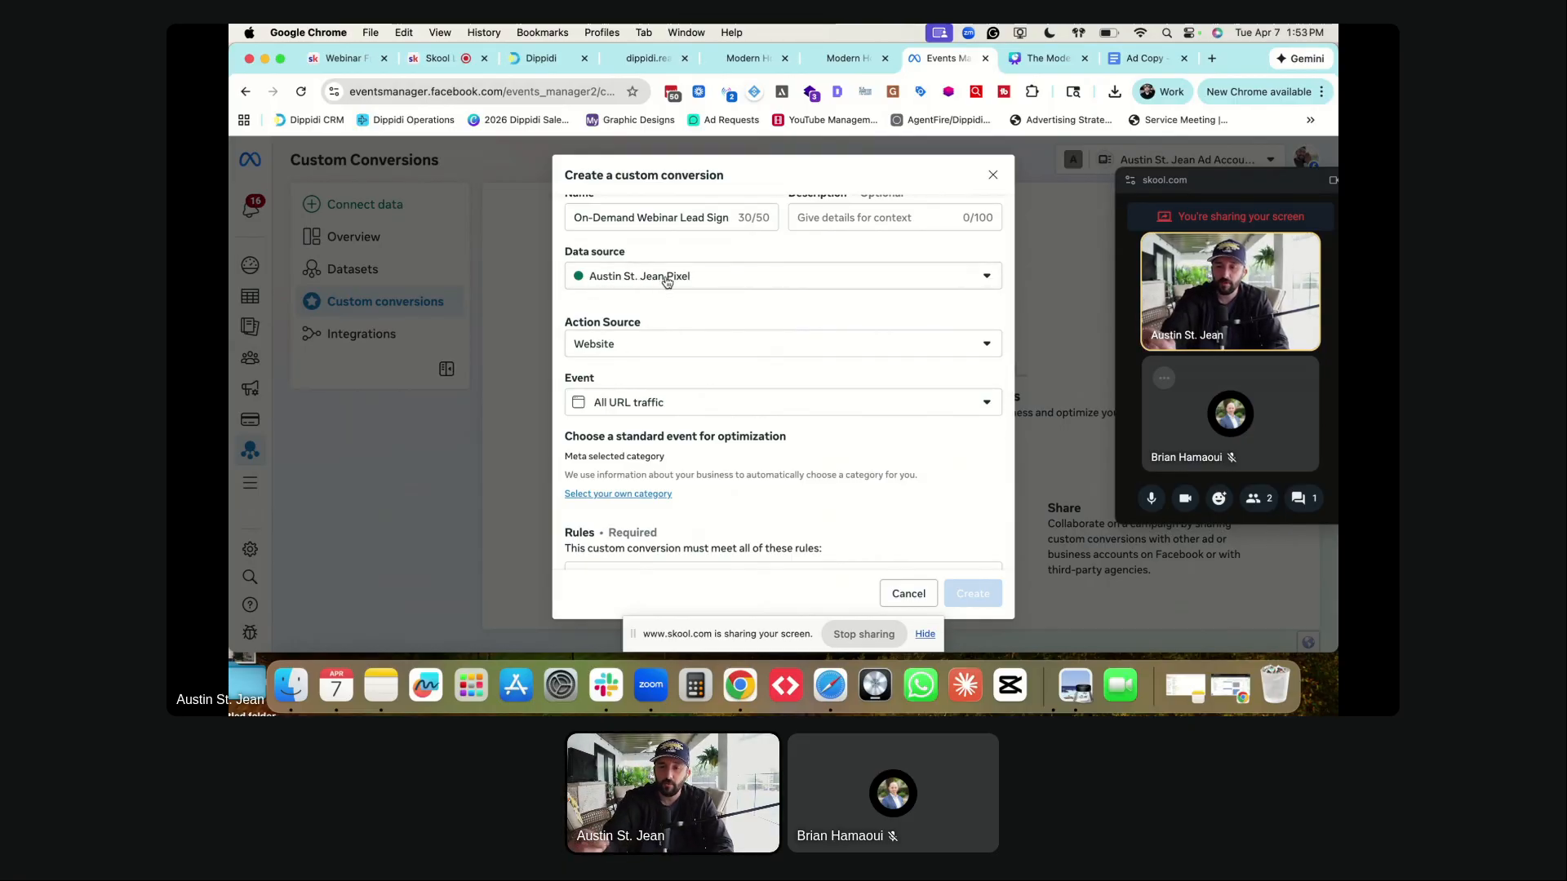
scroll(667, 284, "down", 4)
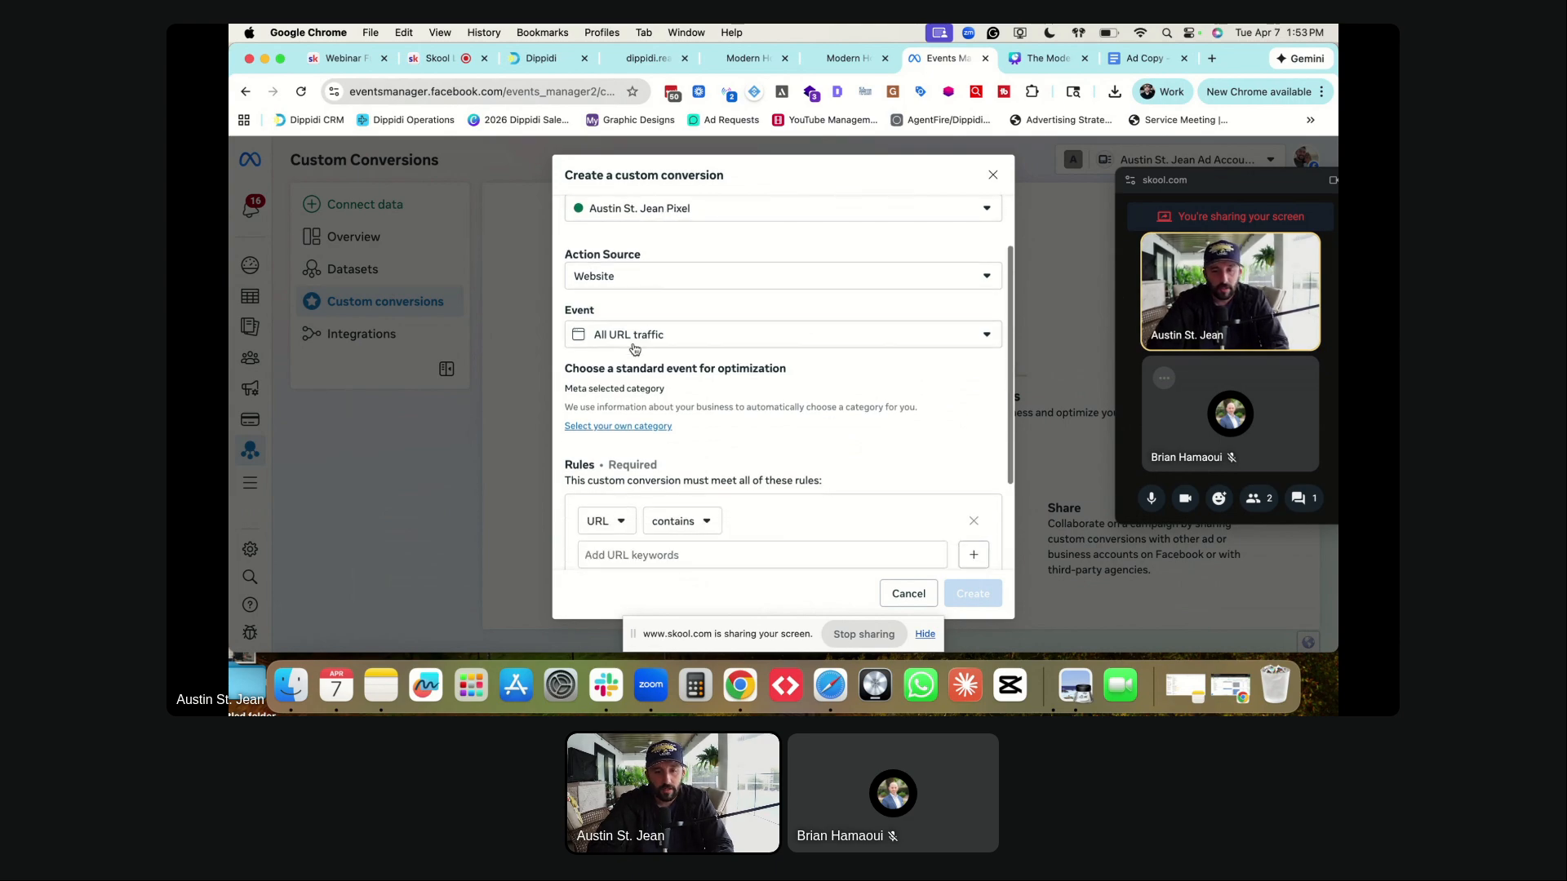
left_click(631, 341)
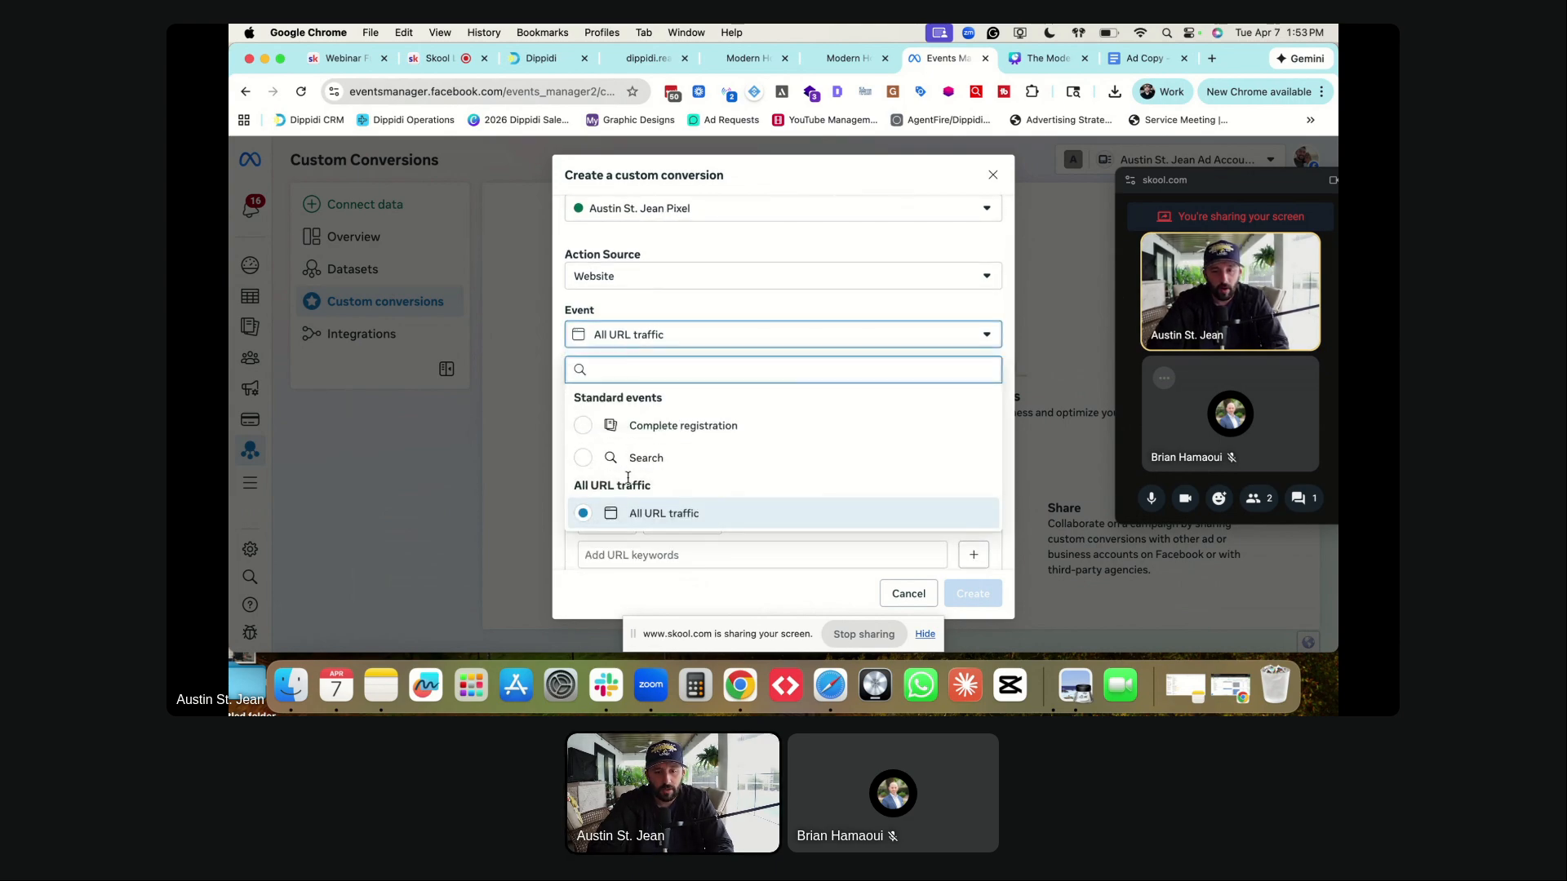
left_click(634, 514)
scroll(668, 400, "down", 3)
scroll(665, 375, "up", 5)
scroll(648, 359, "down", 3)
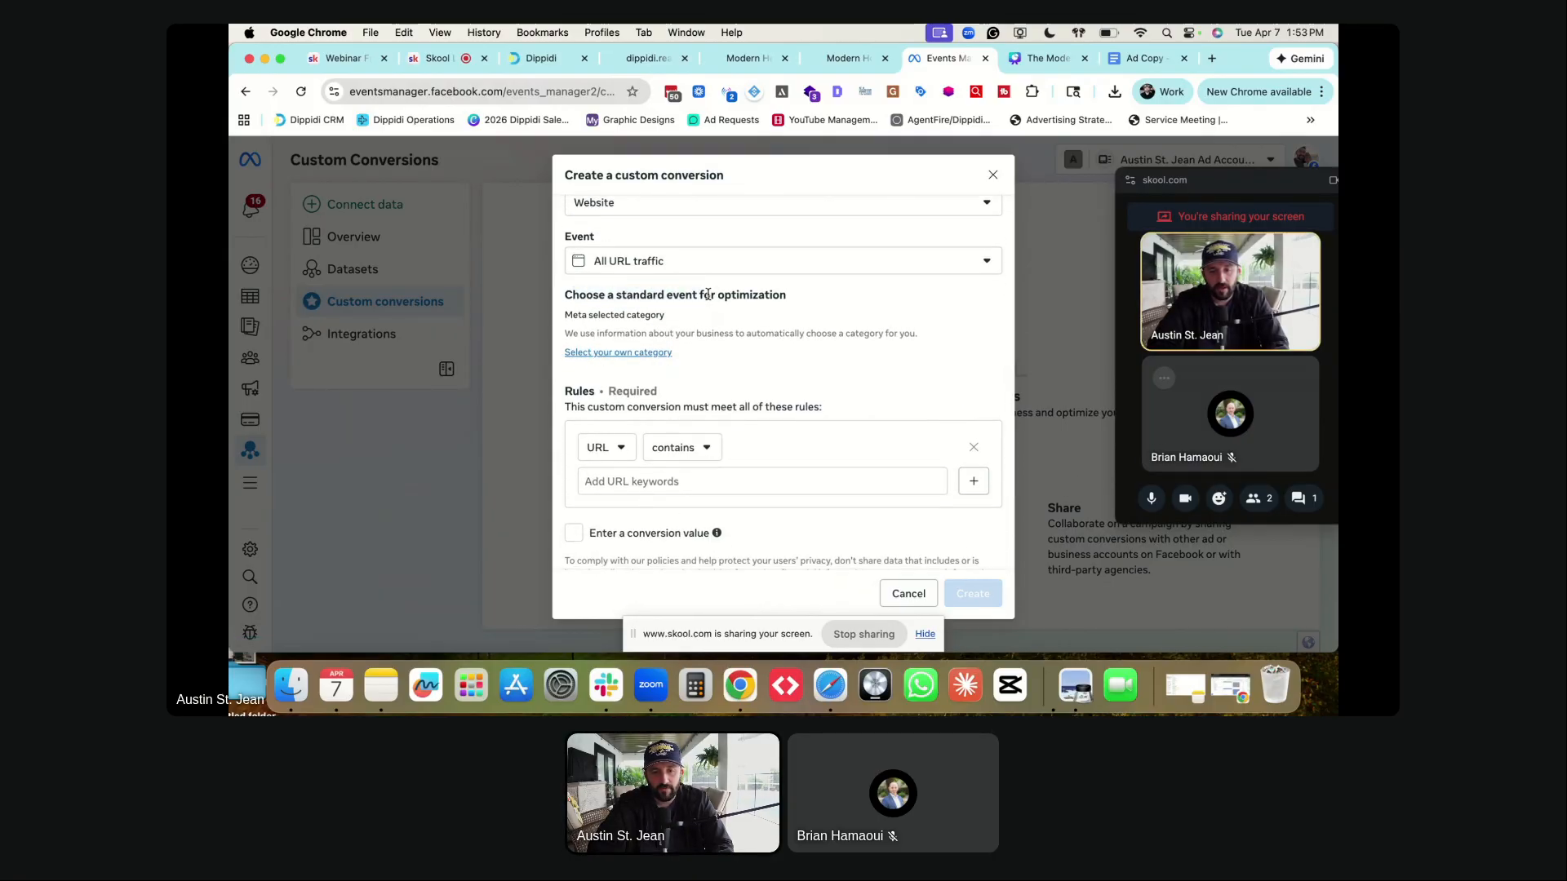
left_click(598, 353)
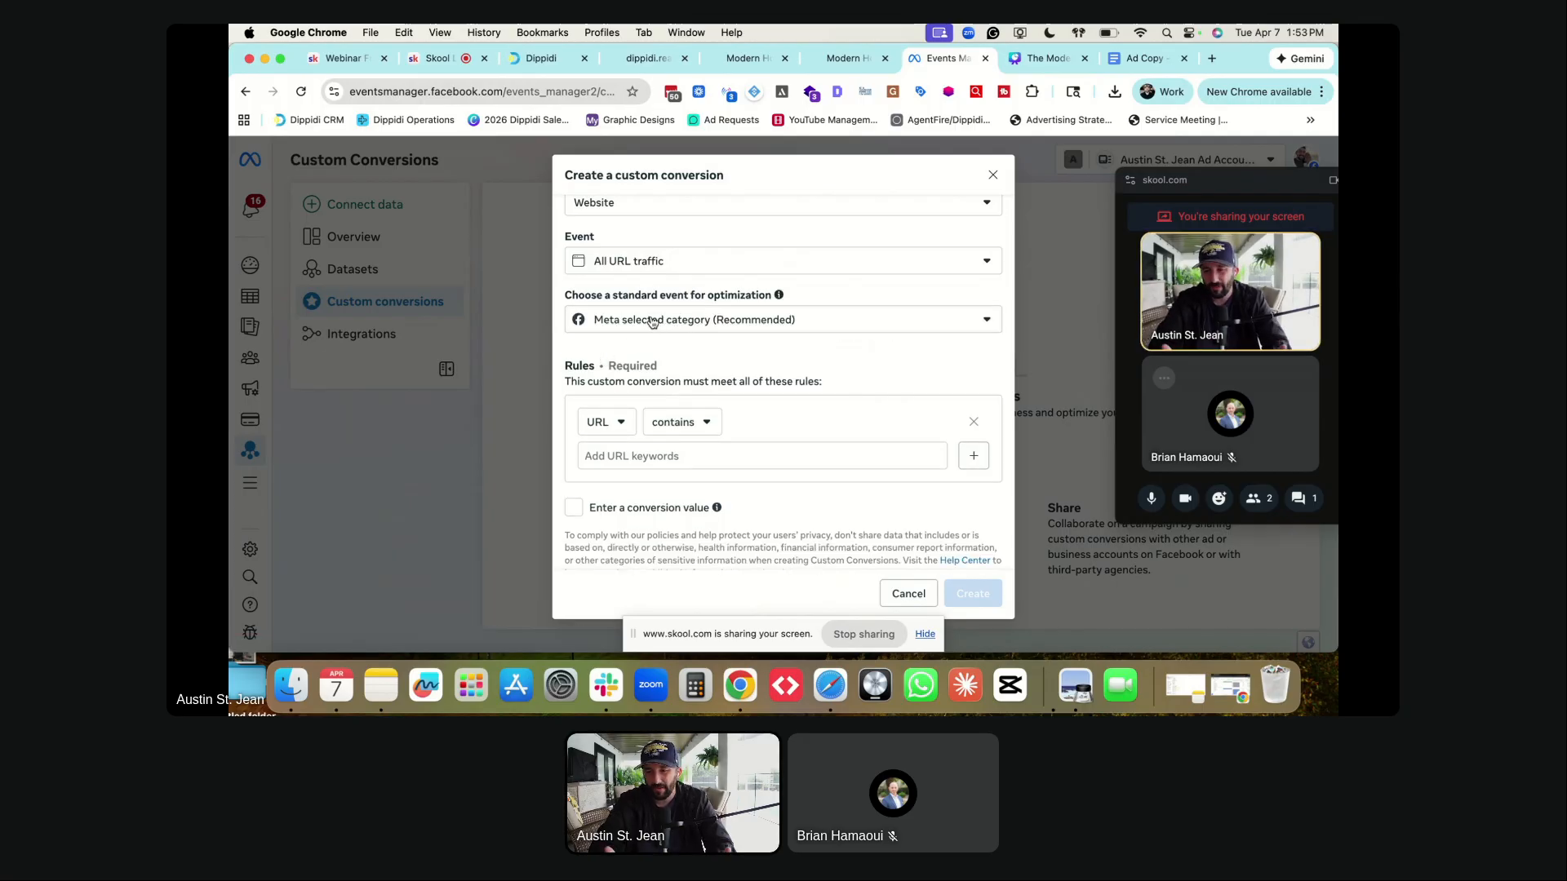
left_click(653, 322)
scroll(645, 431, "down", 4)
scroll(645, 430, "down", 5)
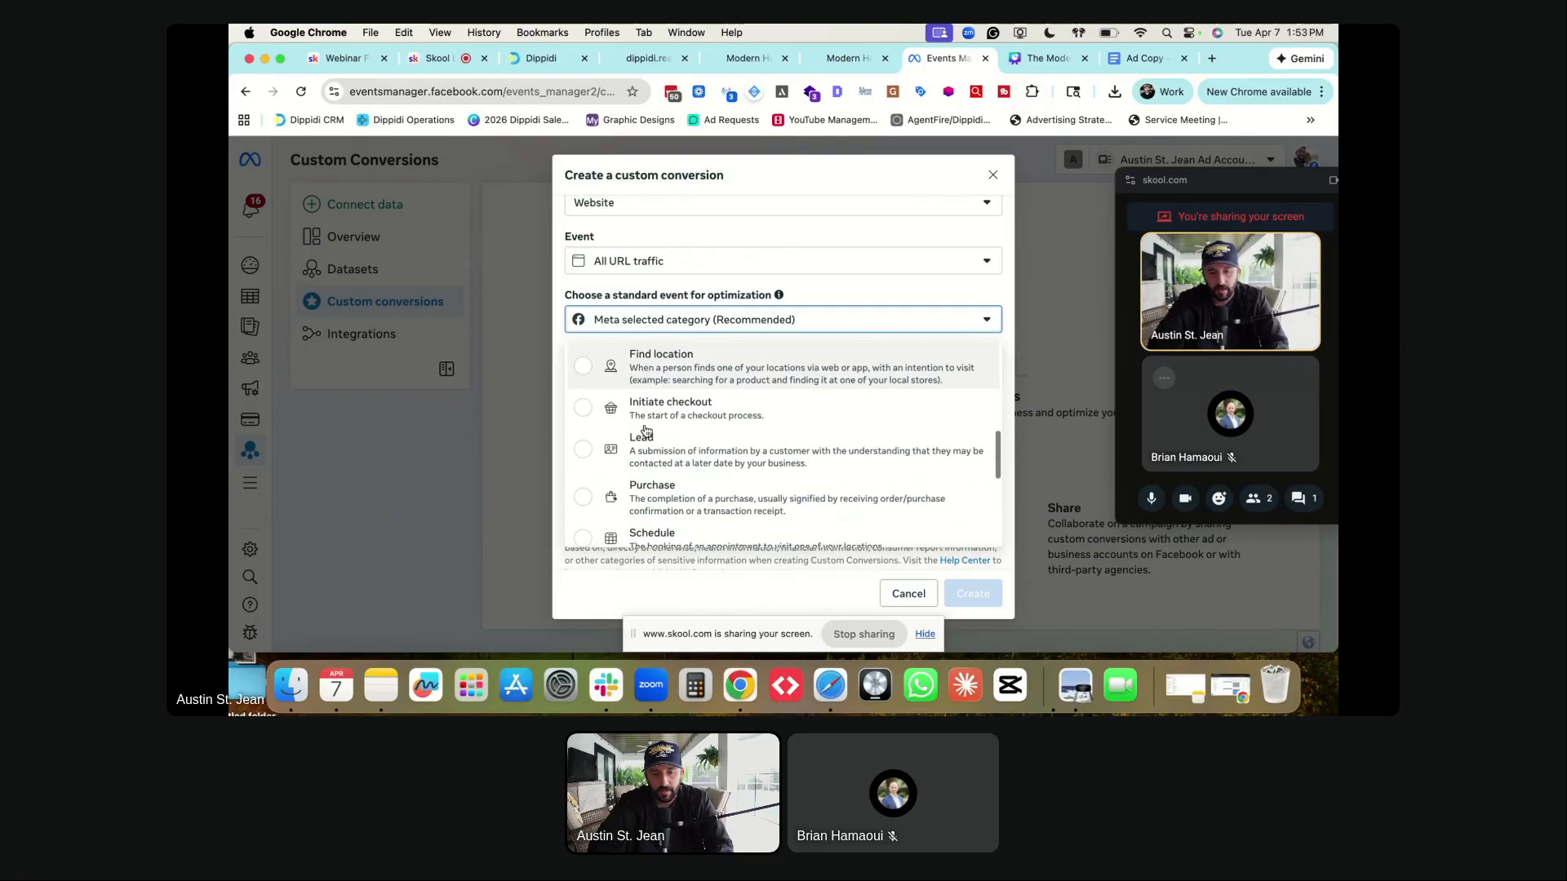
scroll(646, 422, "down", 2)
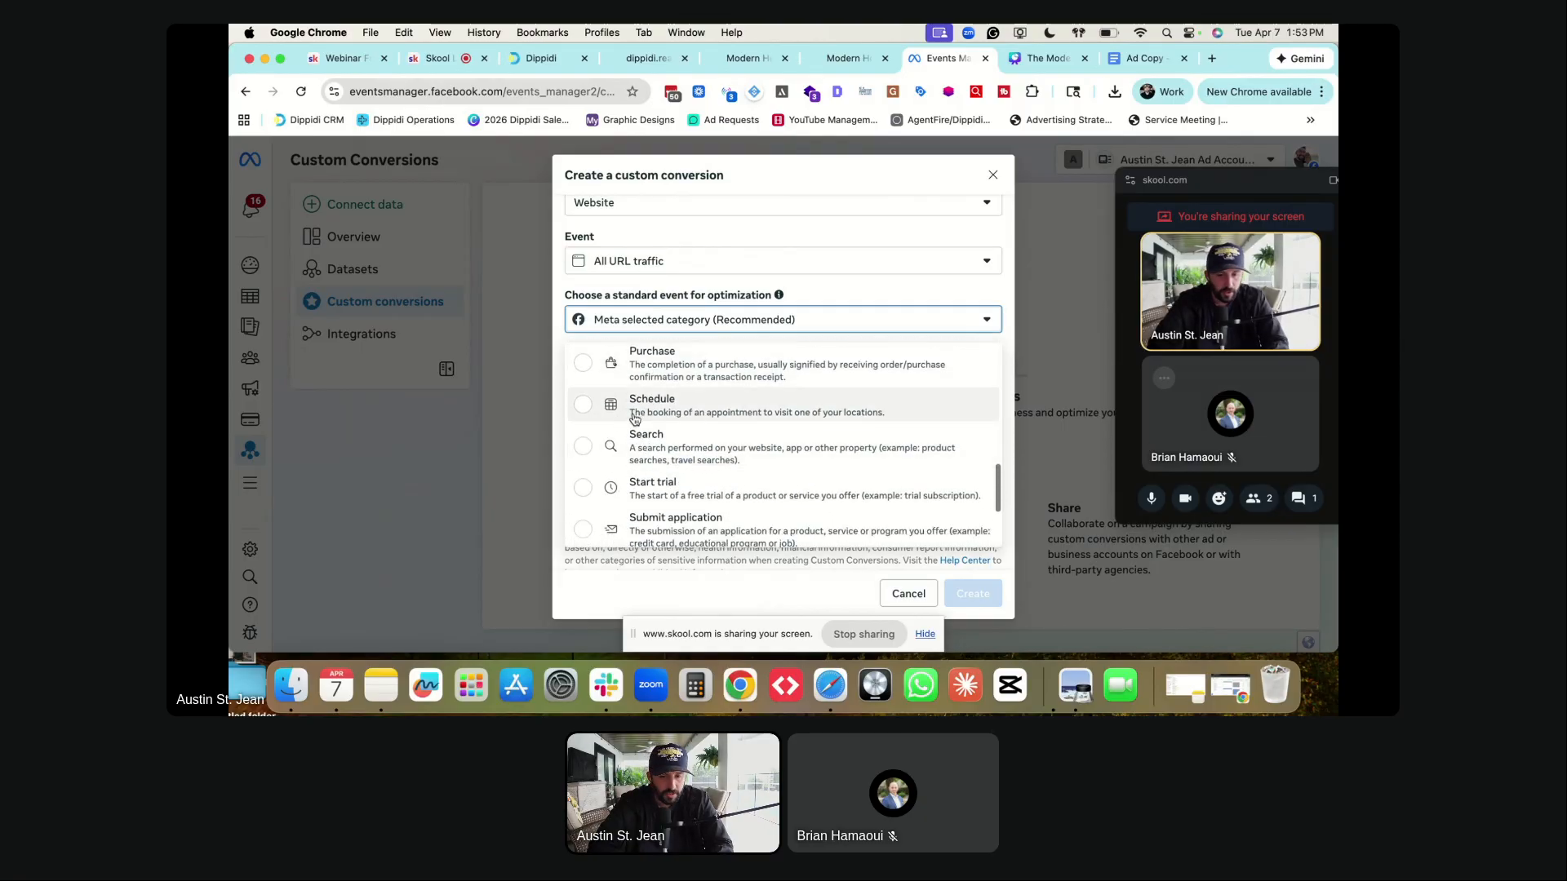
left_click(824, 294)
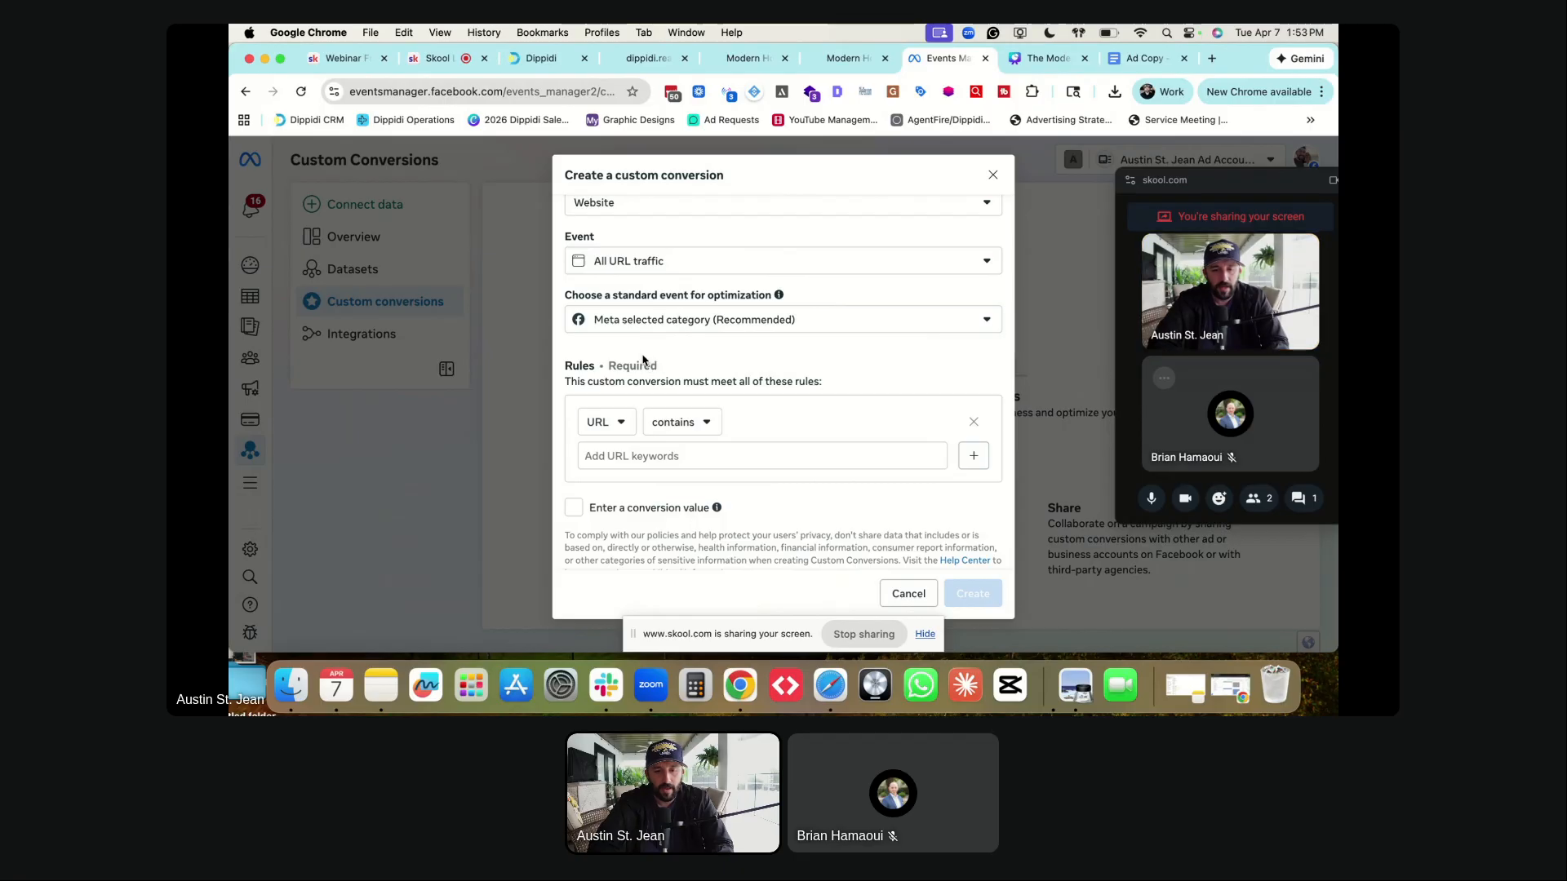
- Set the conversion rule to URL contains and ready the keyword field
scroll(645, 359, "down", 1)
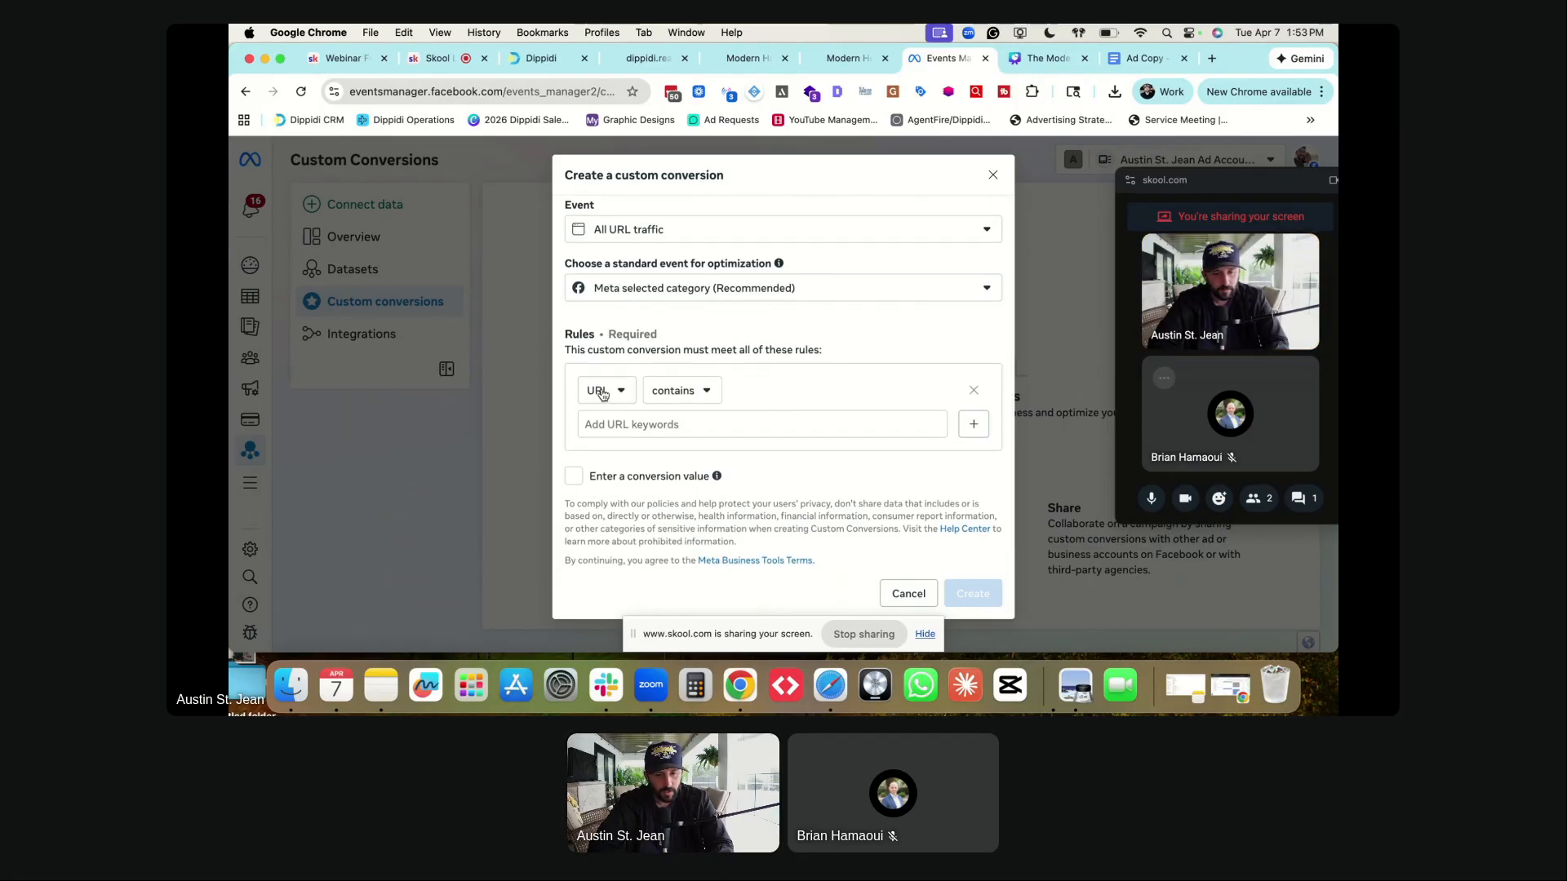
double_click(583, 341)
left_click(667, 320)
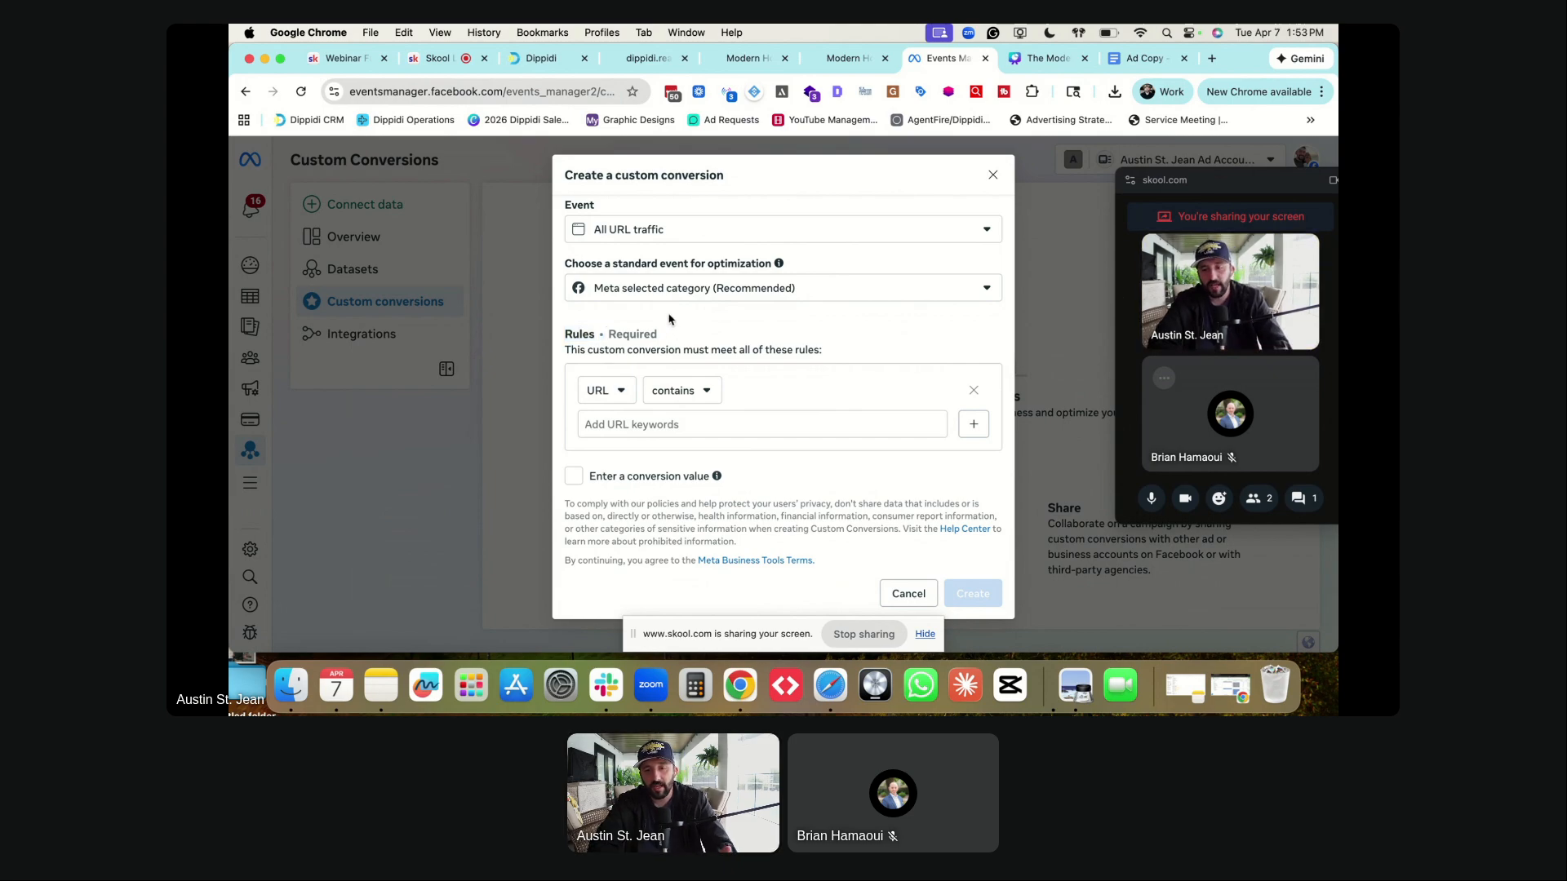
left_click(672, 394)
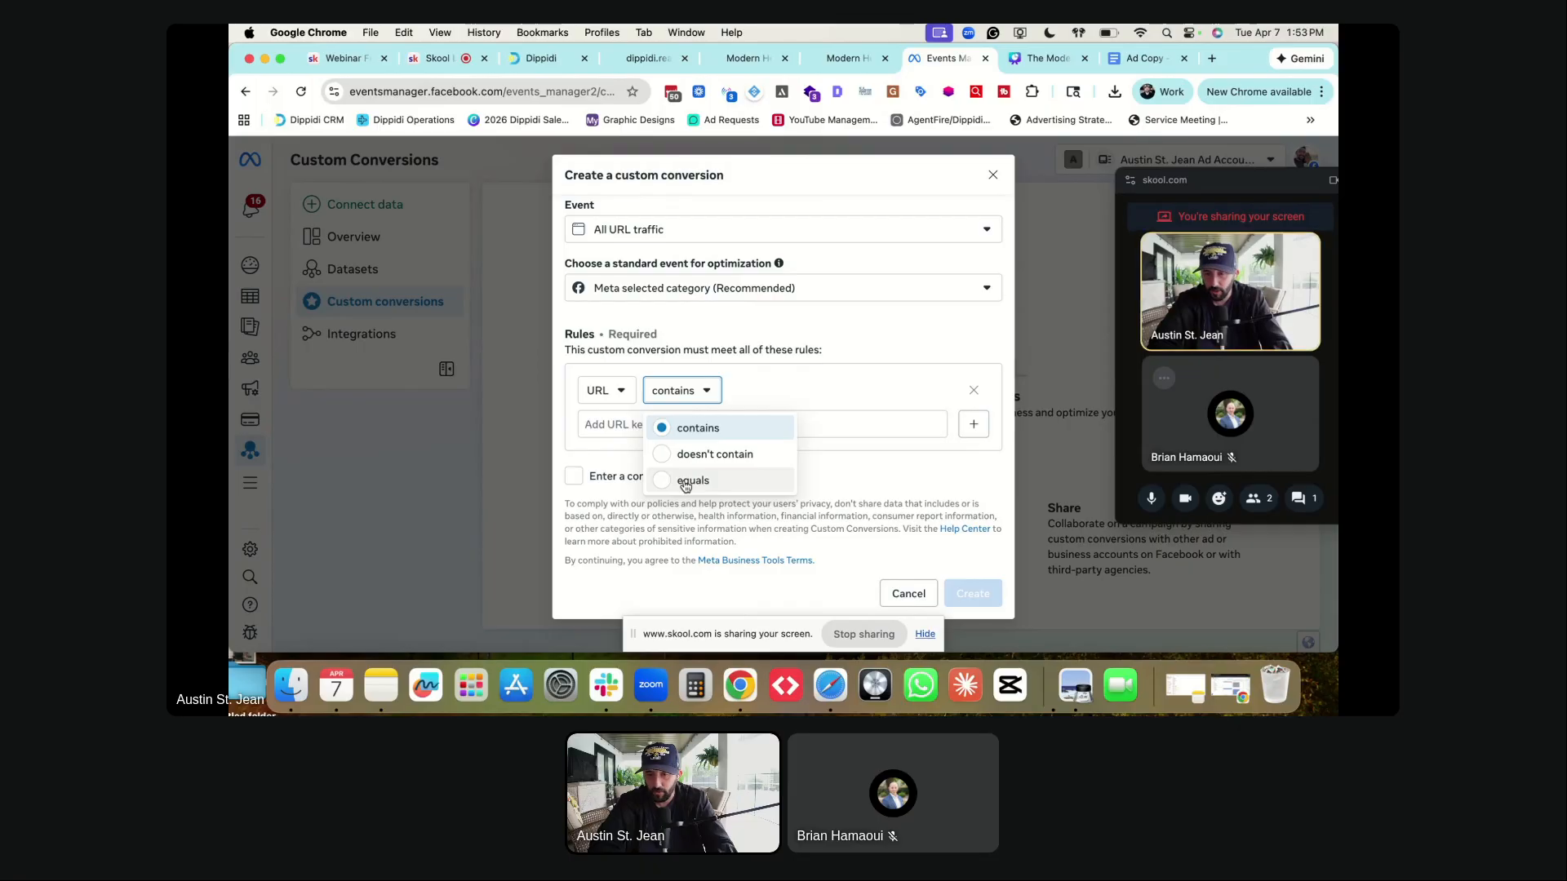
left_click(685, 428)
left_click(677, 420)
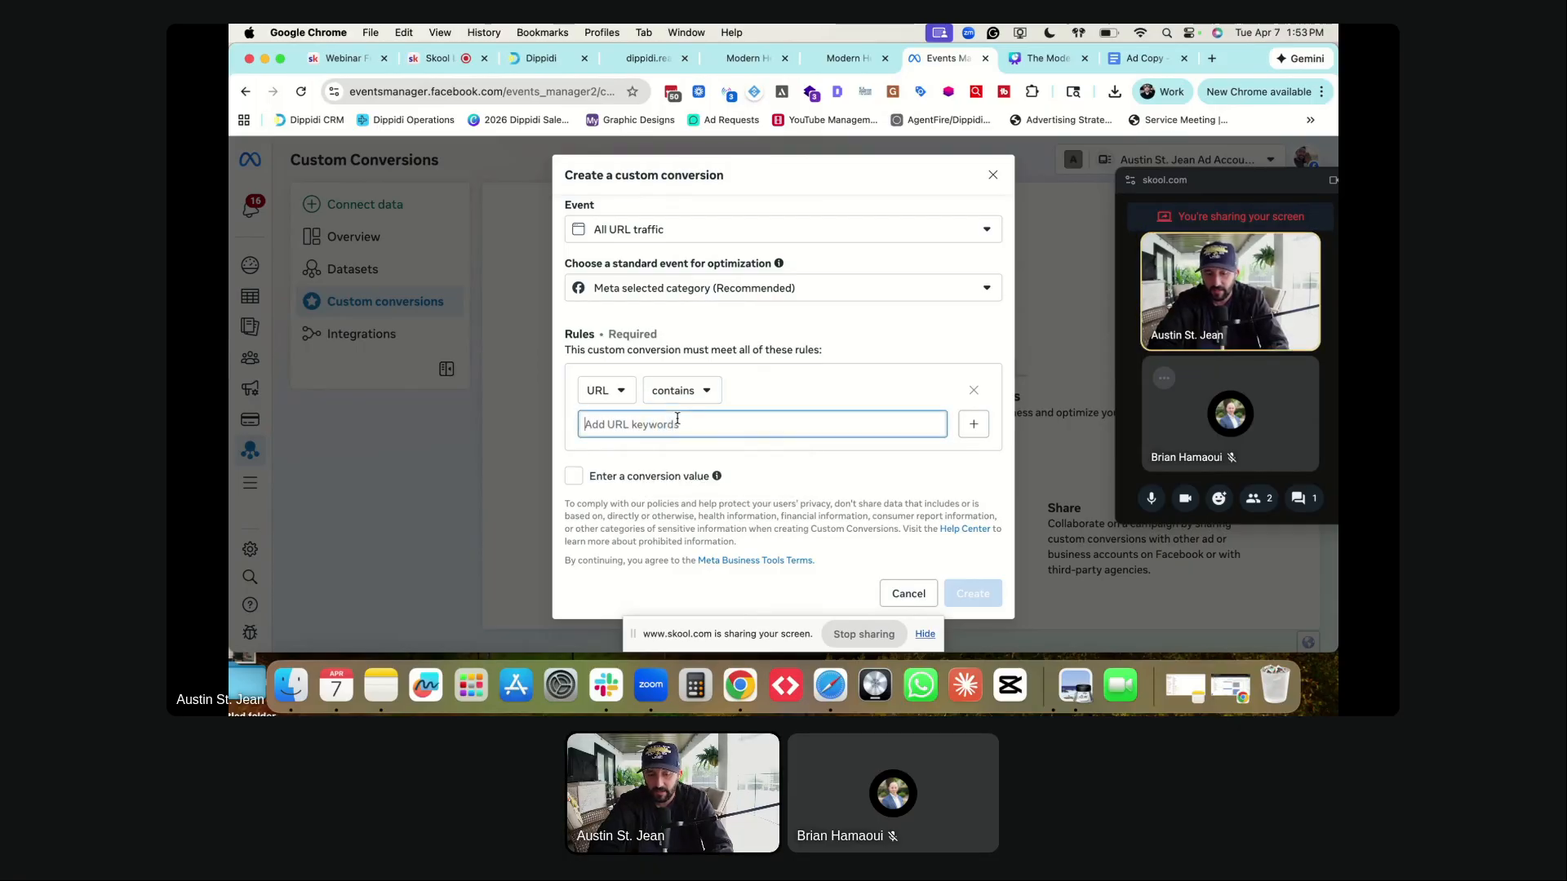
- Select the modern-home-selling-blueprint-success slug from the masterclass page address
left_click(748, 58)
left_click(844, 59)
left_click(747, 59)
left_click(539, 92)
left_click_drag(569, 95, 665, 95)
key("super+c")
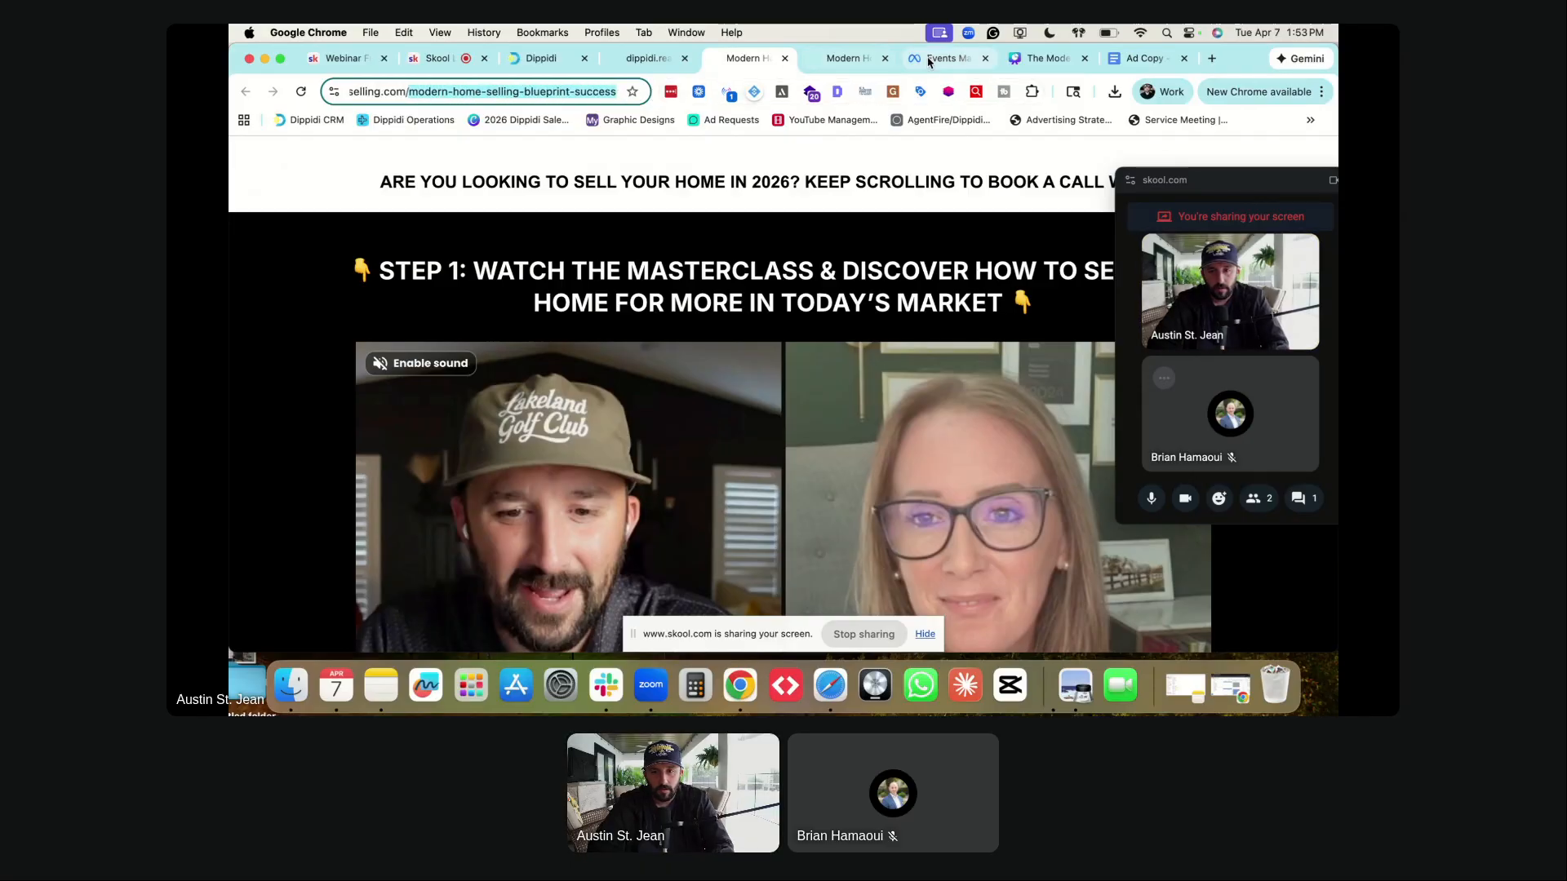
- Add the modern-home-selling-blueprint-success keyword, create the conversion, and return to the landing page
left_click(929, 59)
key("super+v")
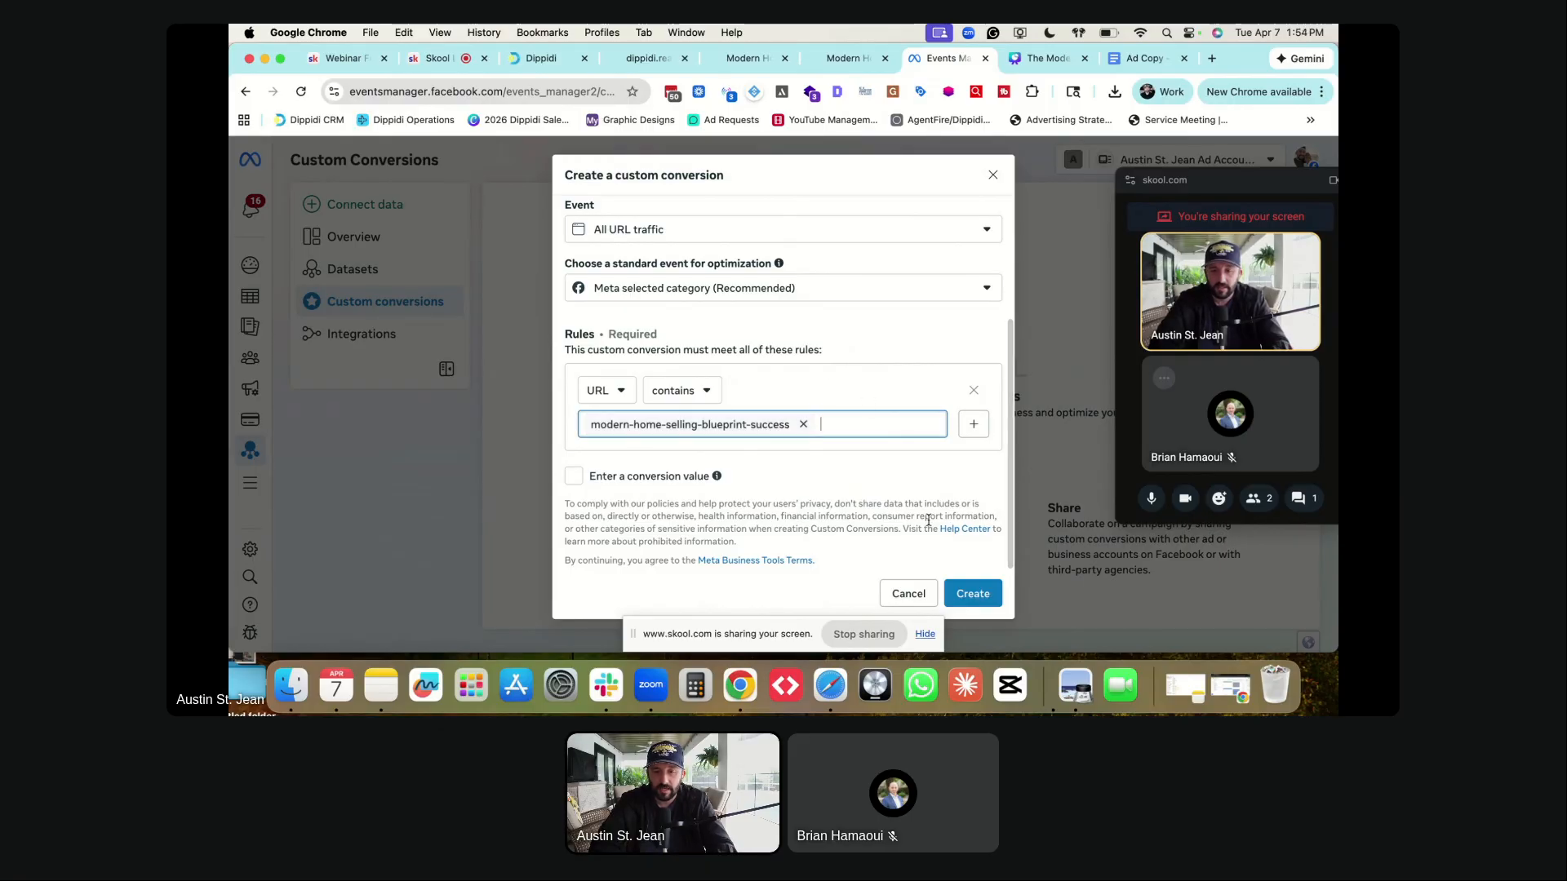
left_click(975, 596)
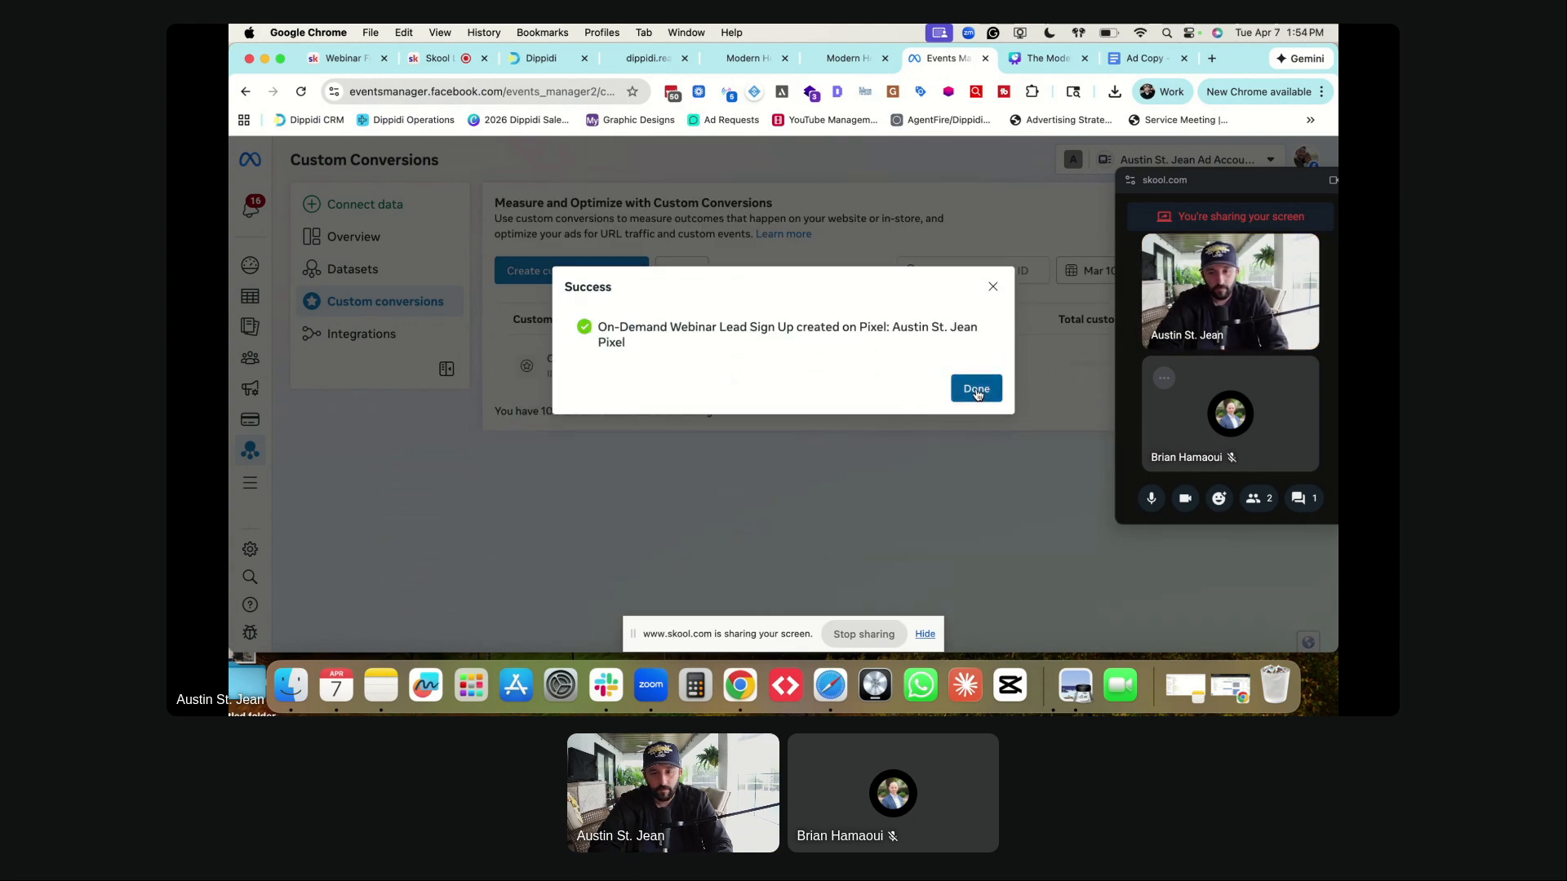
left_click(977, 393)
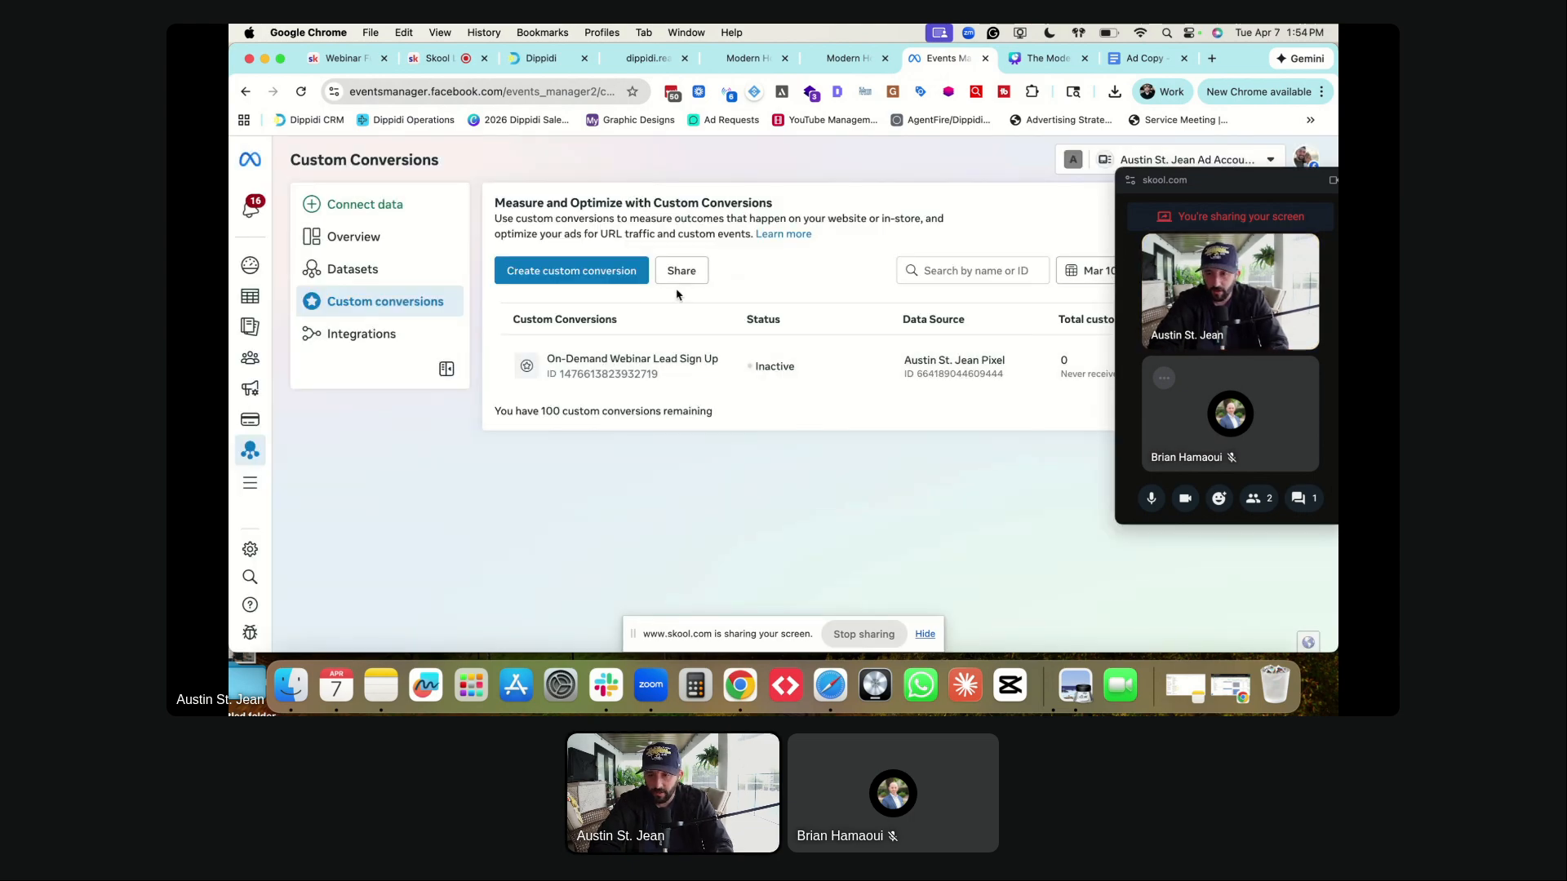
key("ctrl+shift+Tab")
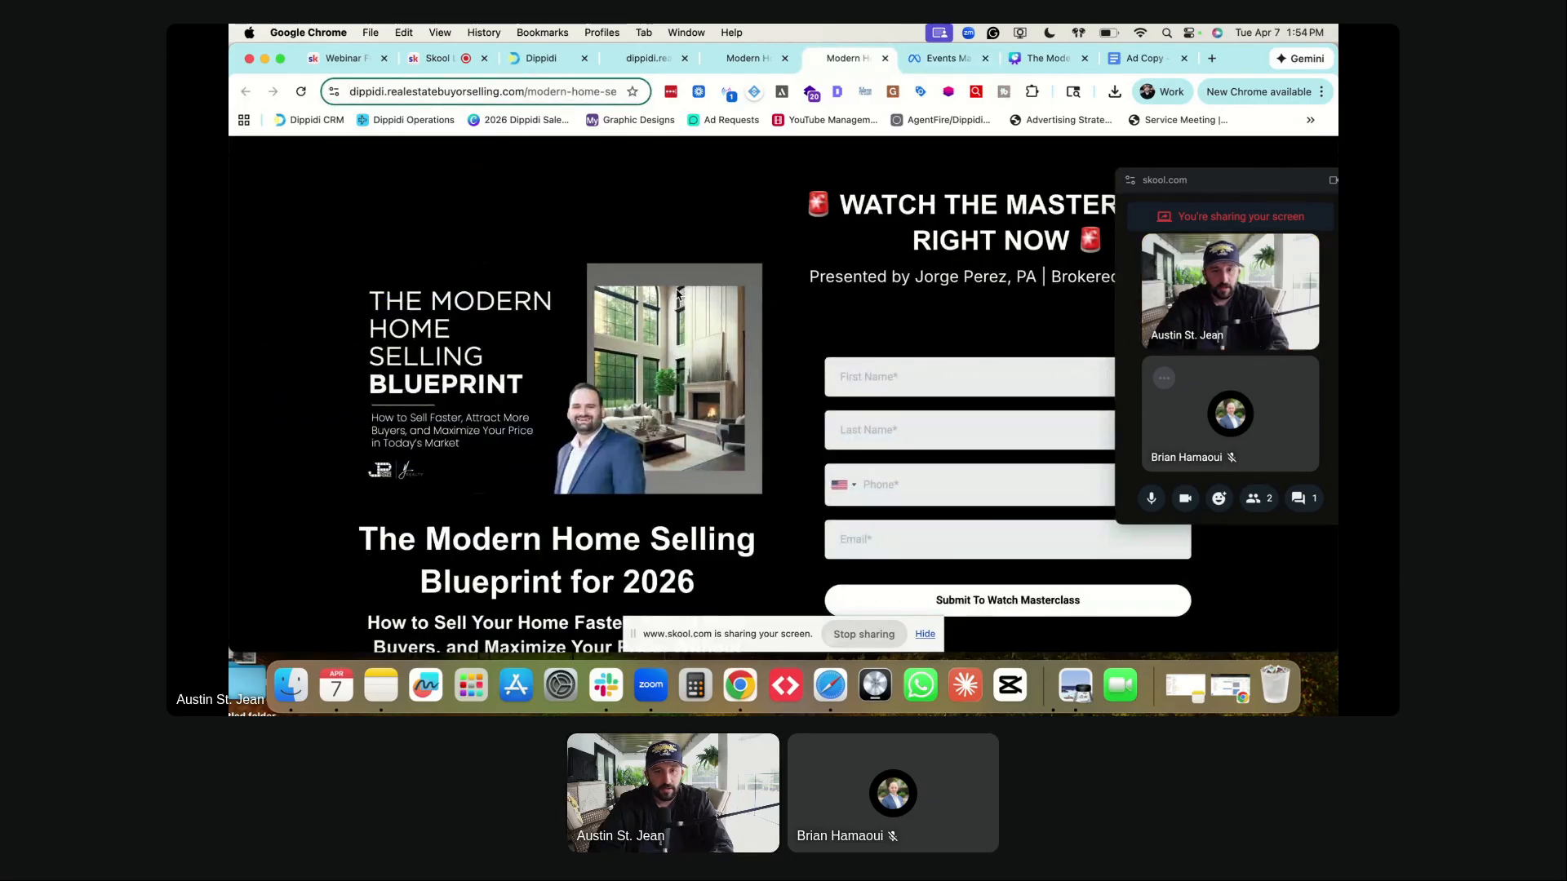
- Switch to the masterclass video page and scrub through the video
key("ctrl+shift+Tab")
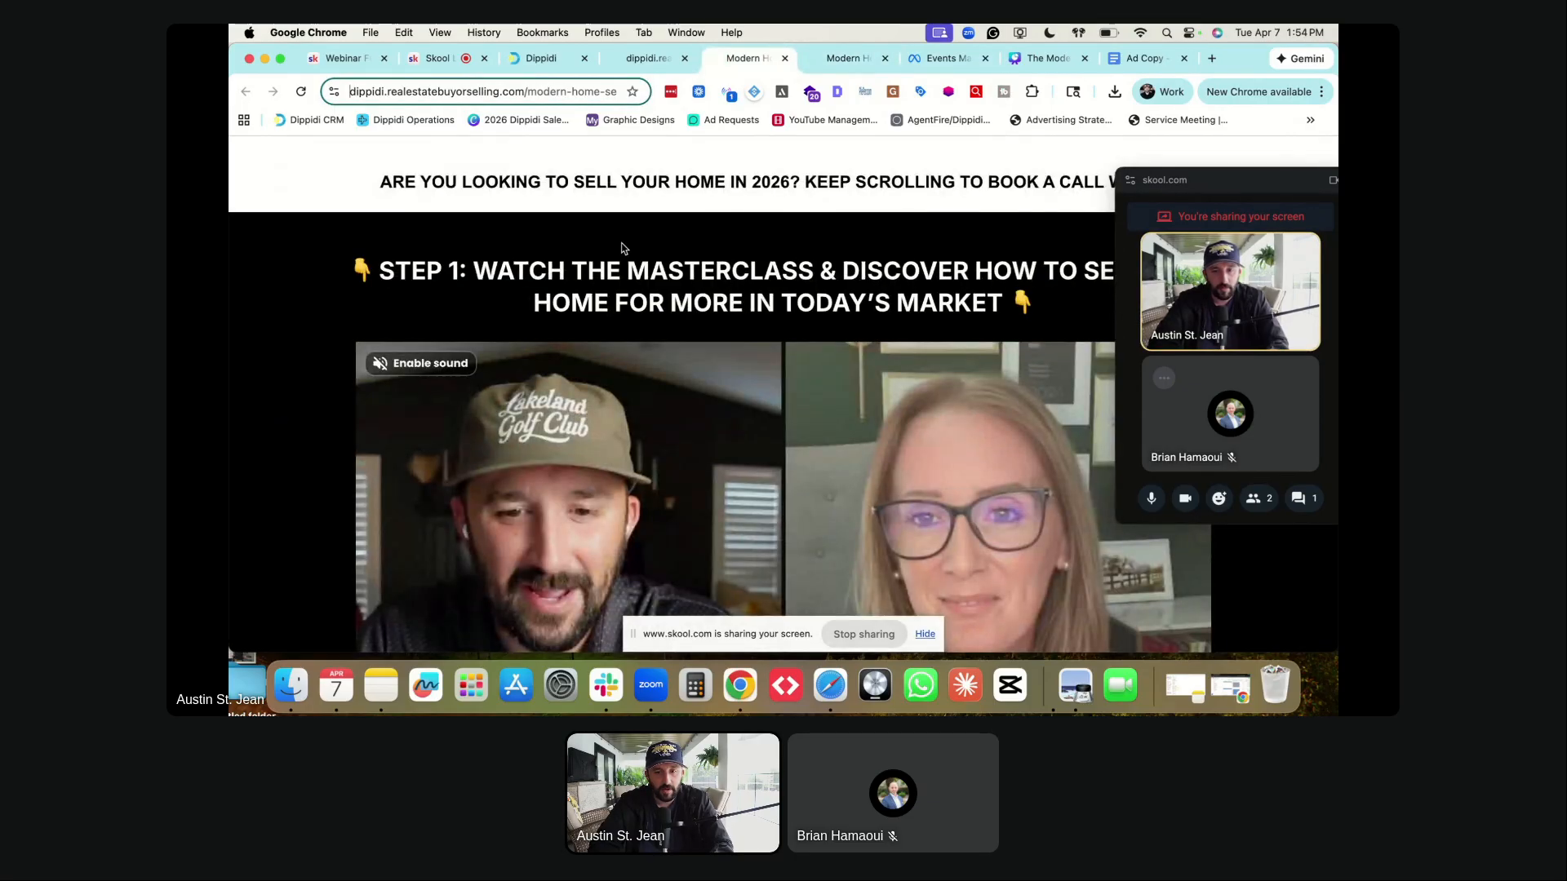
scroll(624, 307, "down", 10)
left_click_drag(531, 323, 882, 355)
left_click(885, 356)
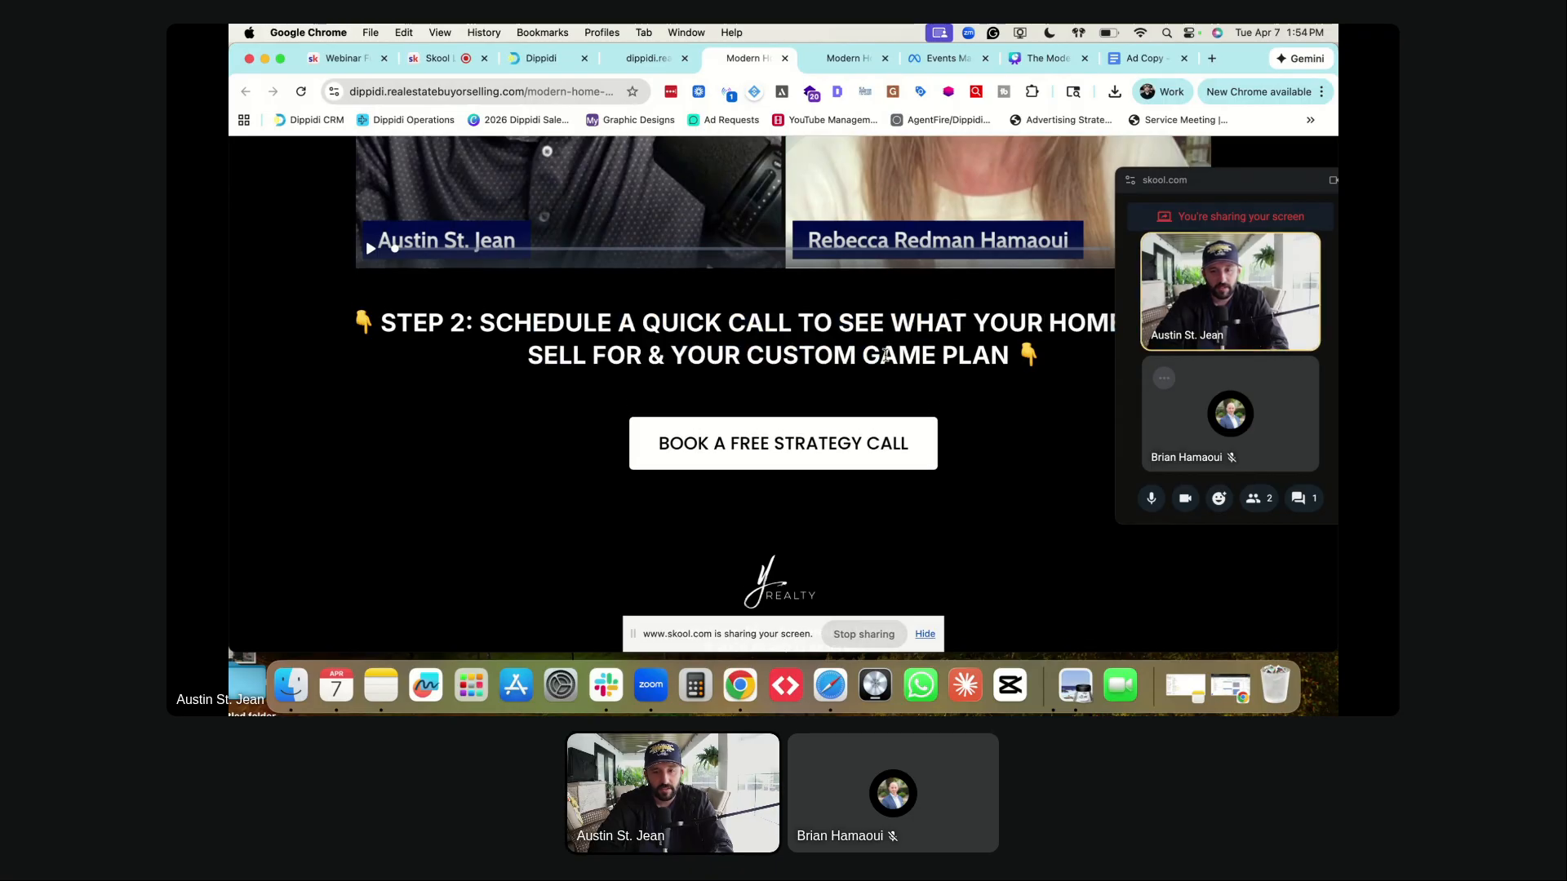
scroll(885, 356, "down", 1)
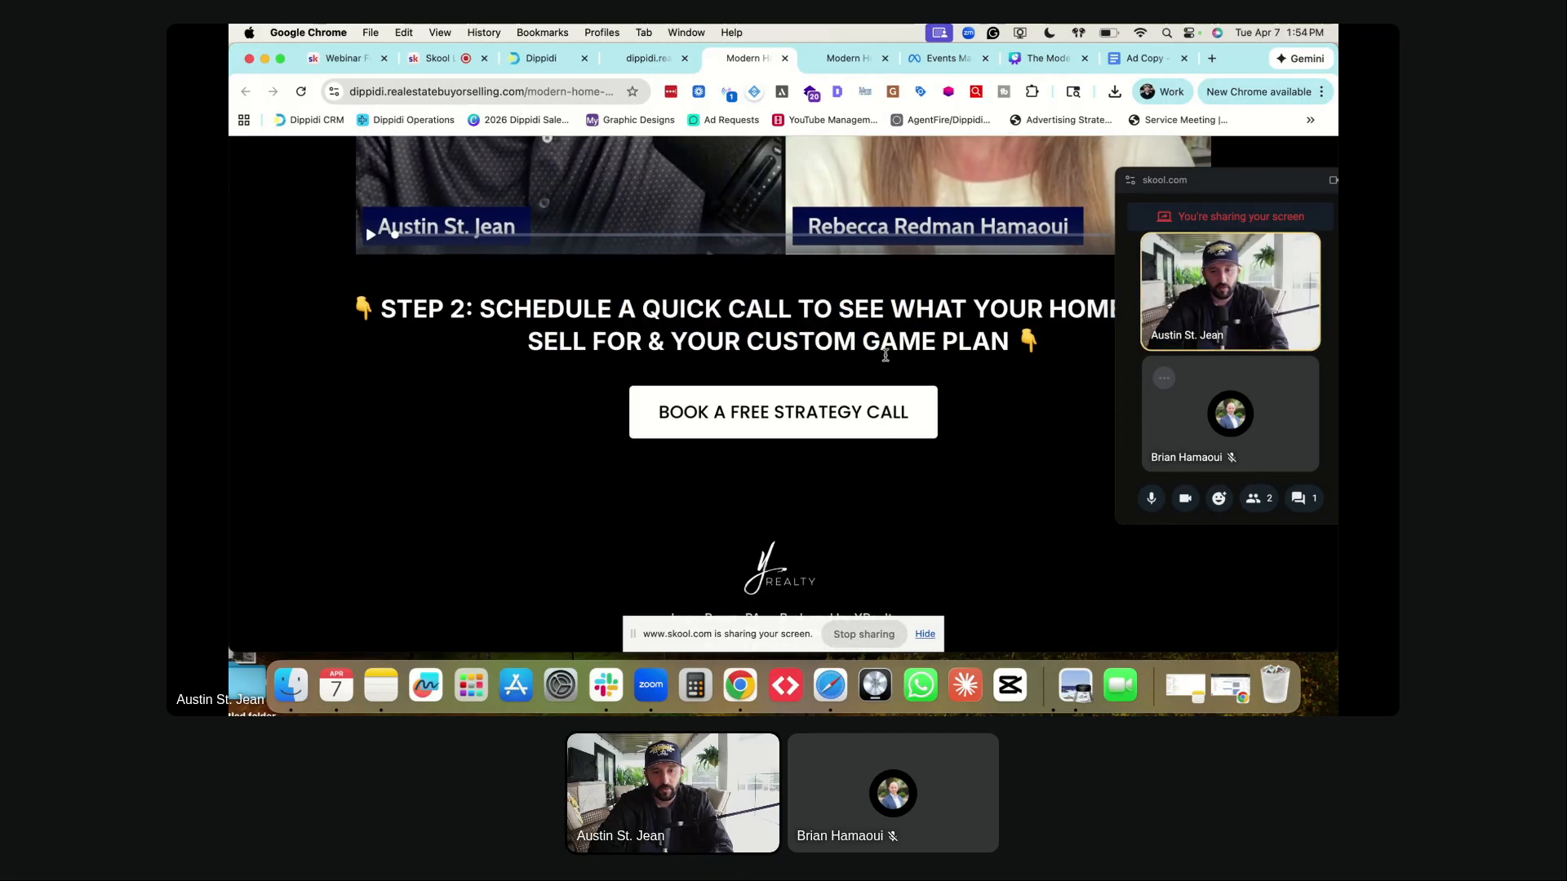
- Preview booking a free strategy call for April 7 at 02:00 PM up to the details form
left_click(759, 437)
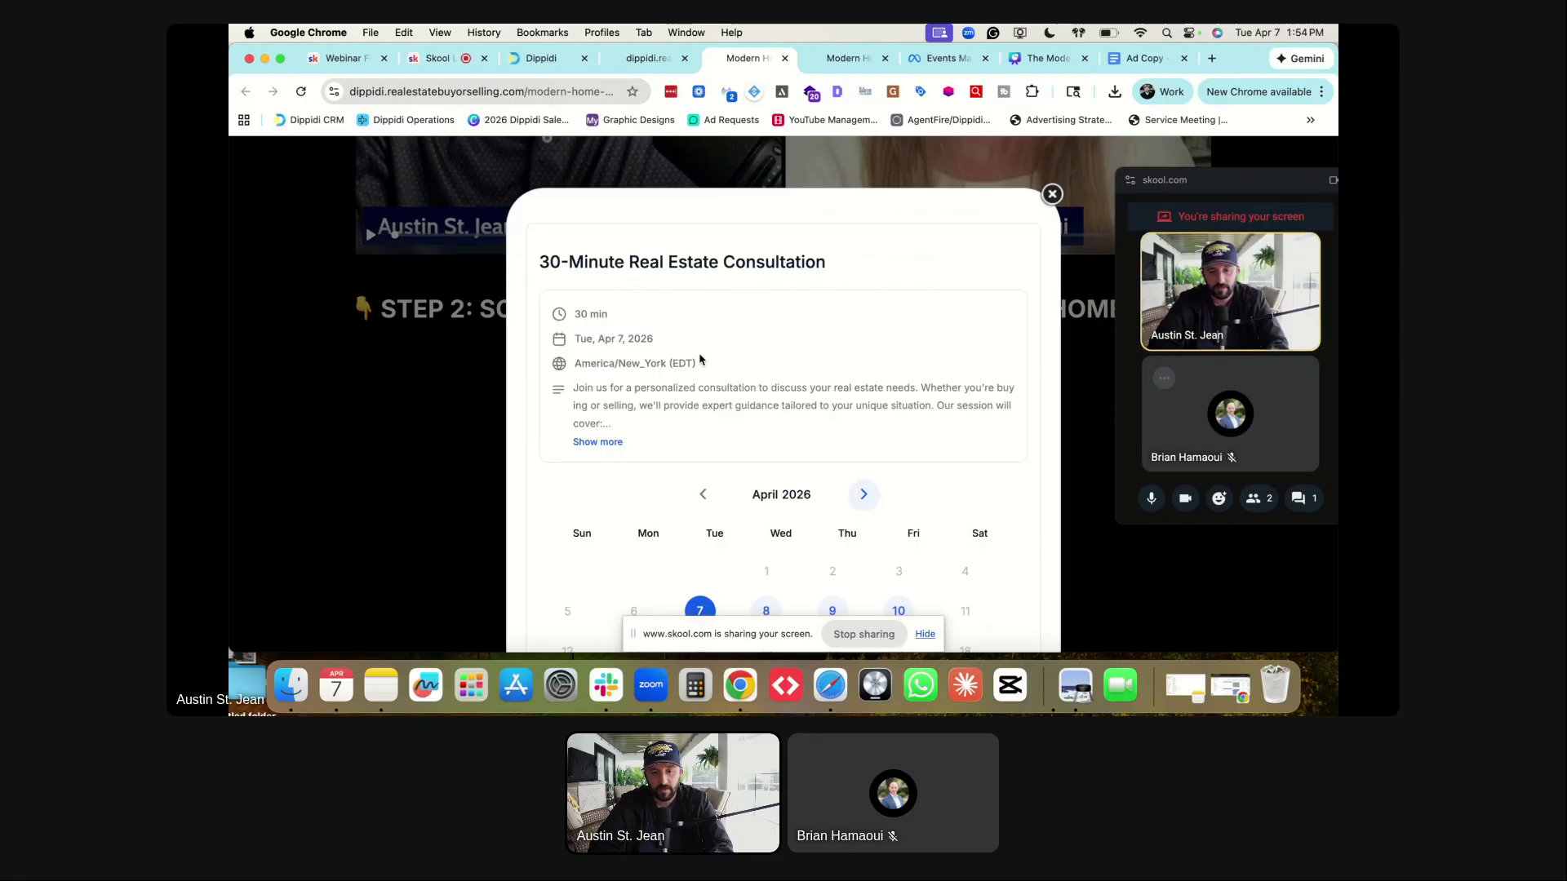
scroll(679, 285, "down", 4)
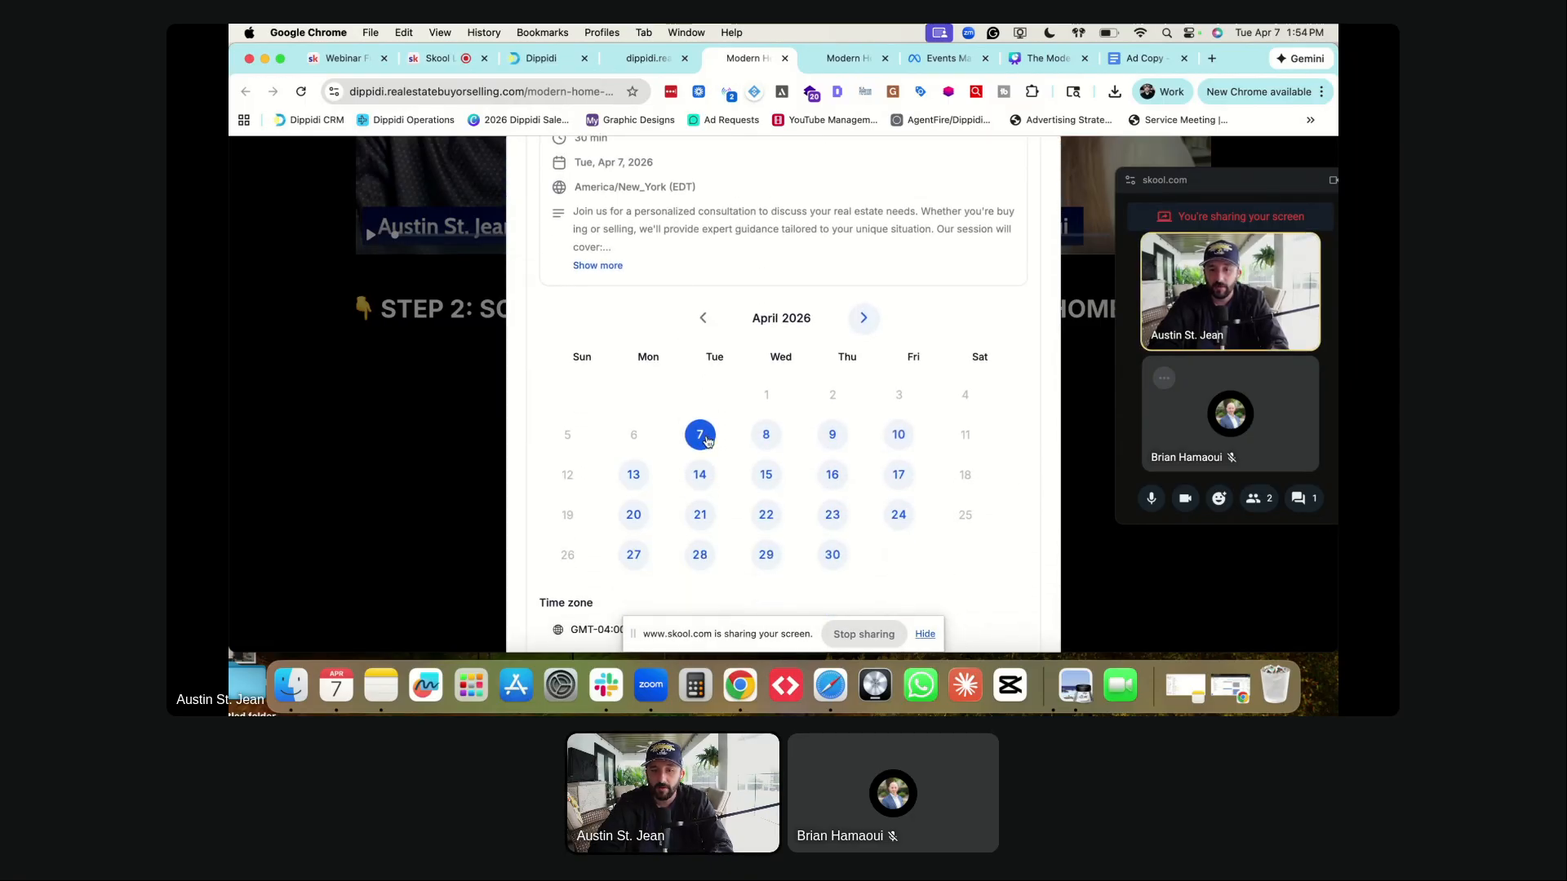
left_click(707, 440)
left_click(717, 364)
left_click(904, 364)
scroll(904, 364, "down", 8)
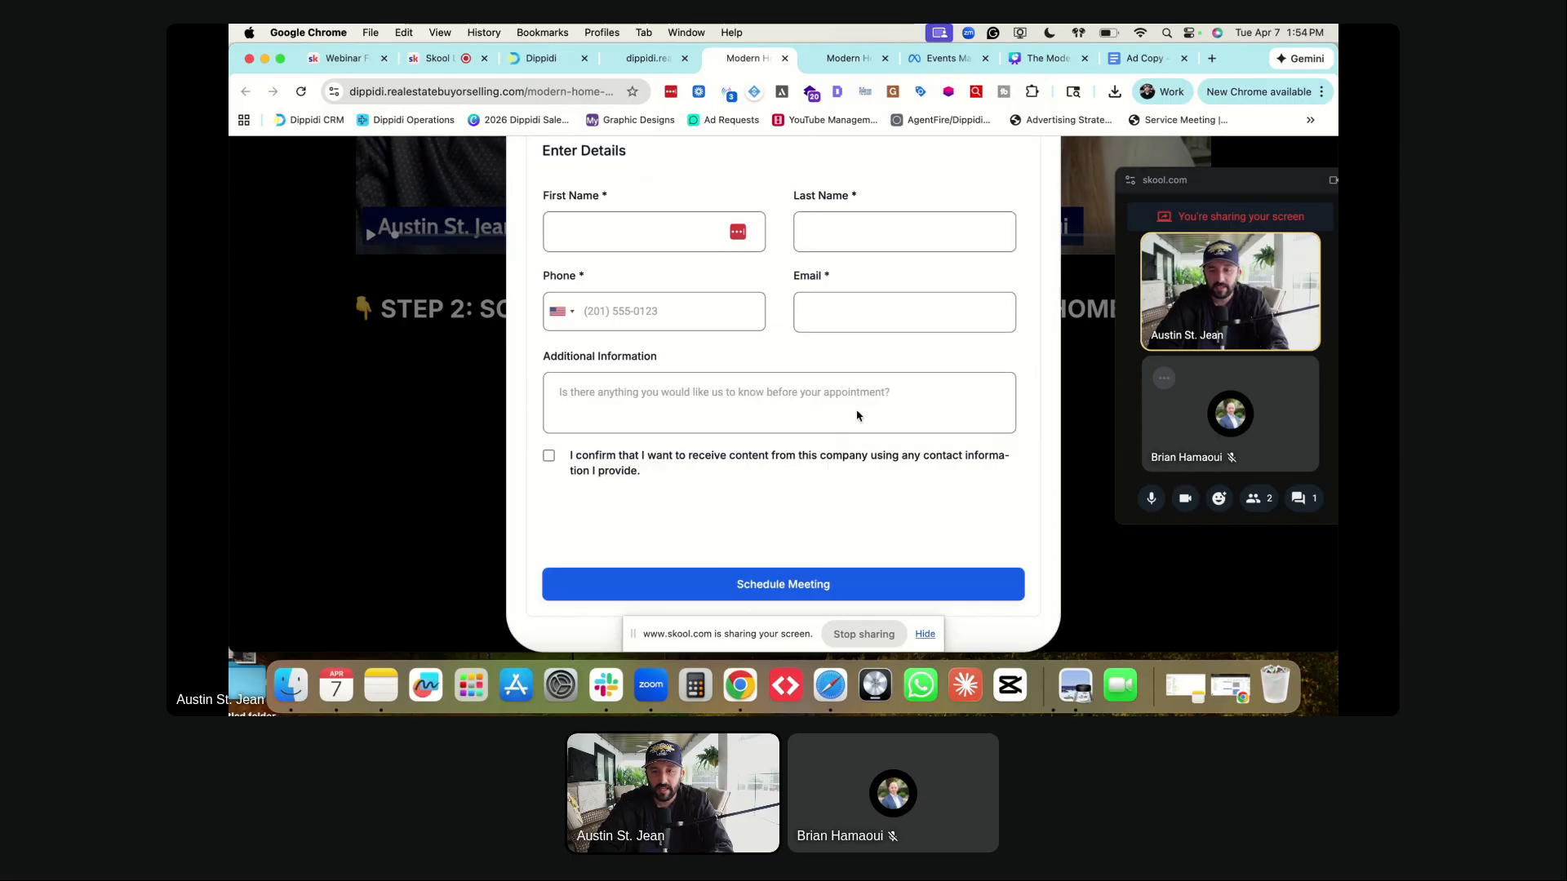
scroll(998, 271, "up", 8)
- Close the booking window and open the thank-you page
left_click(1051, 169)
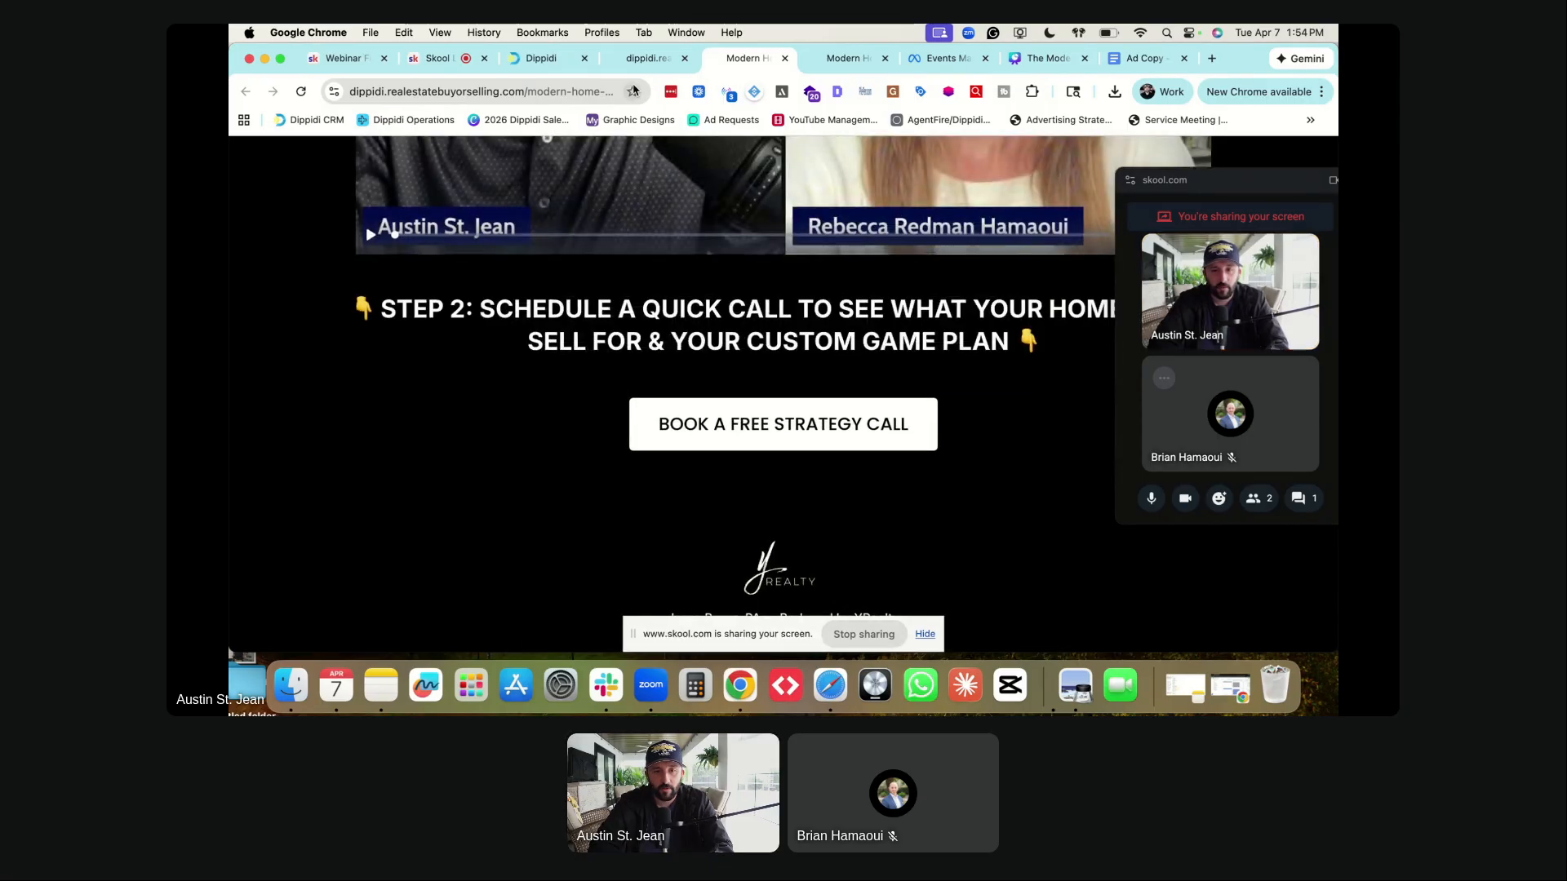
key("ctrl+Tab")
left_click(646, 58)
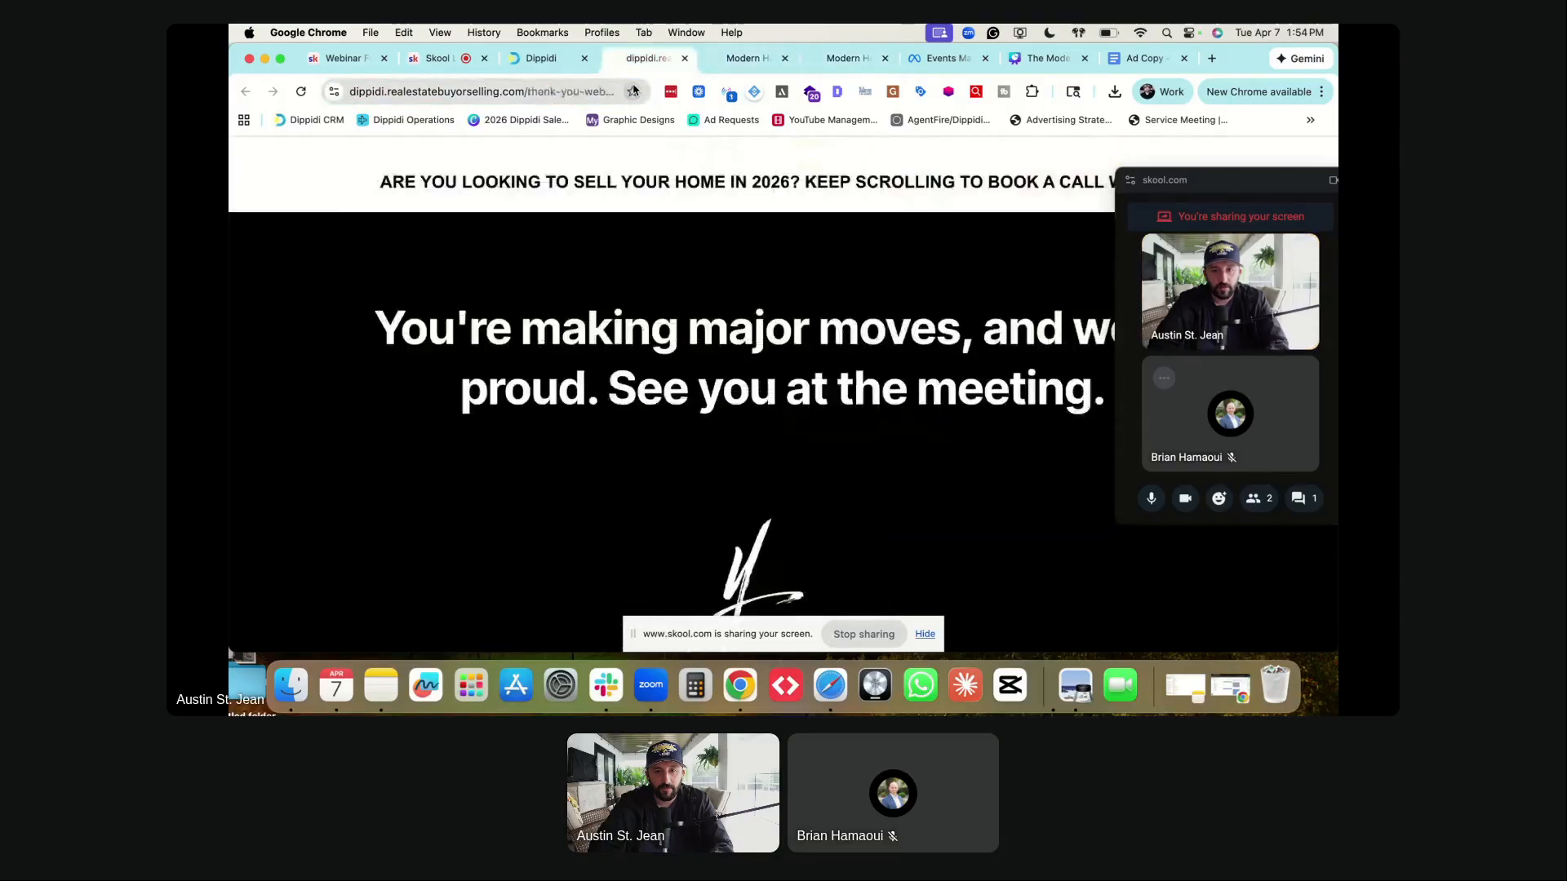
scroll(561, 293, "down", 5)
scroll(775, 298, "up", 5)
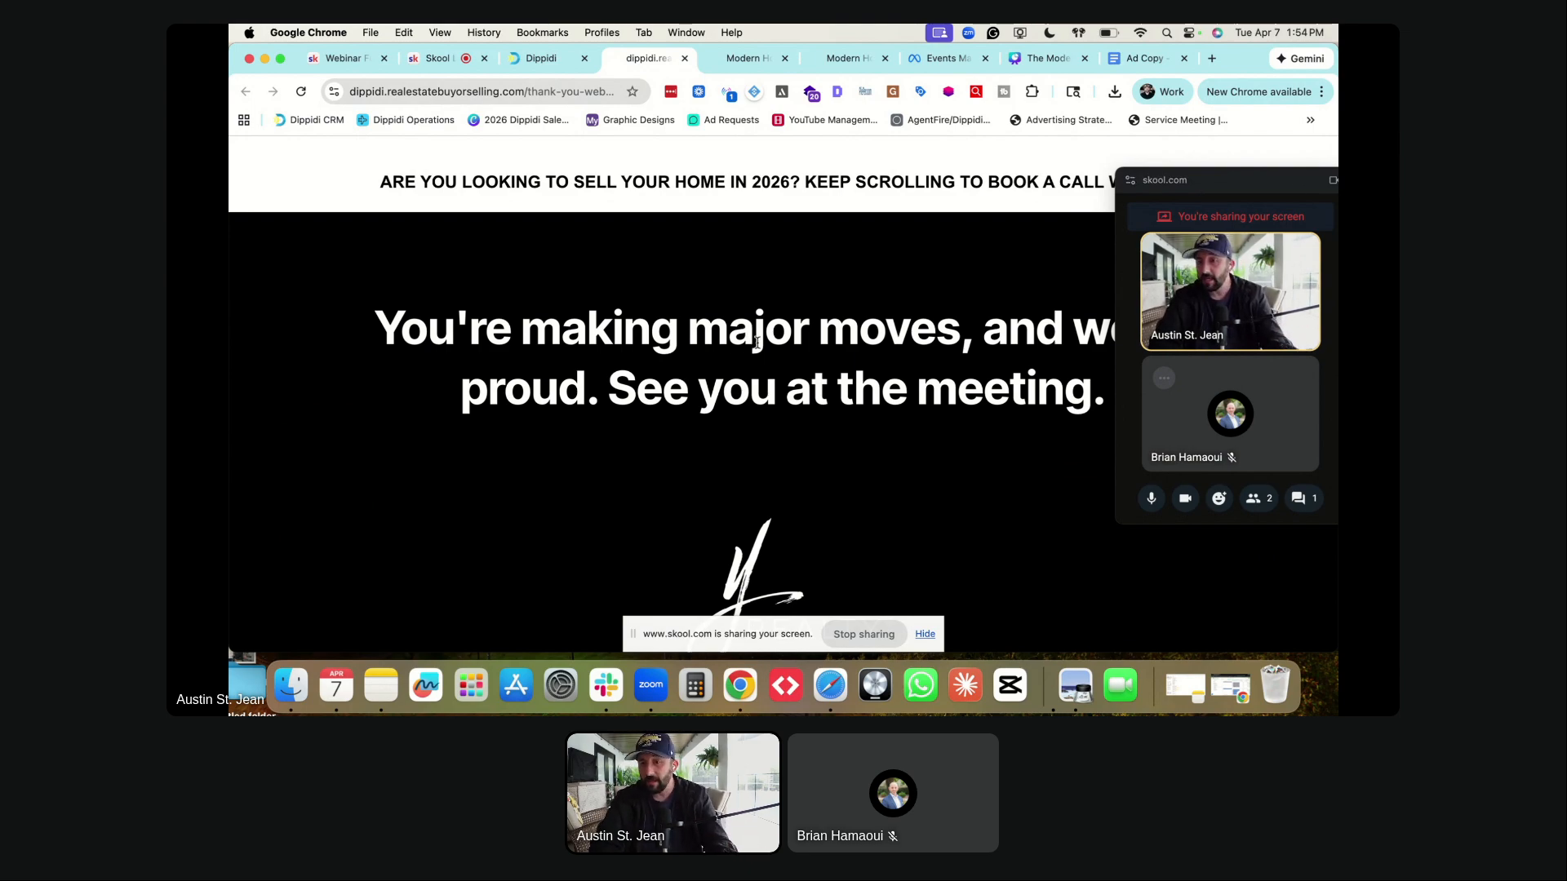
- Select the thank-you-webinar-success slug from the thank-you page address
left_click(541, 93)
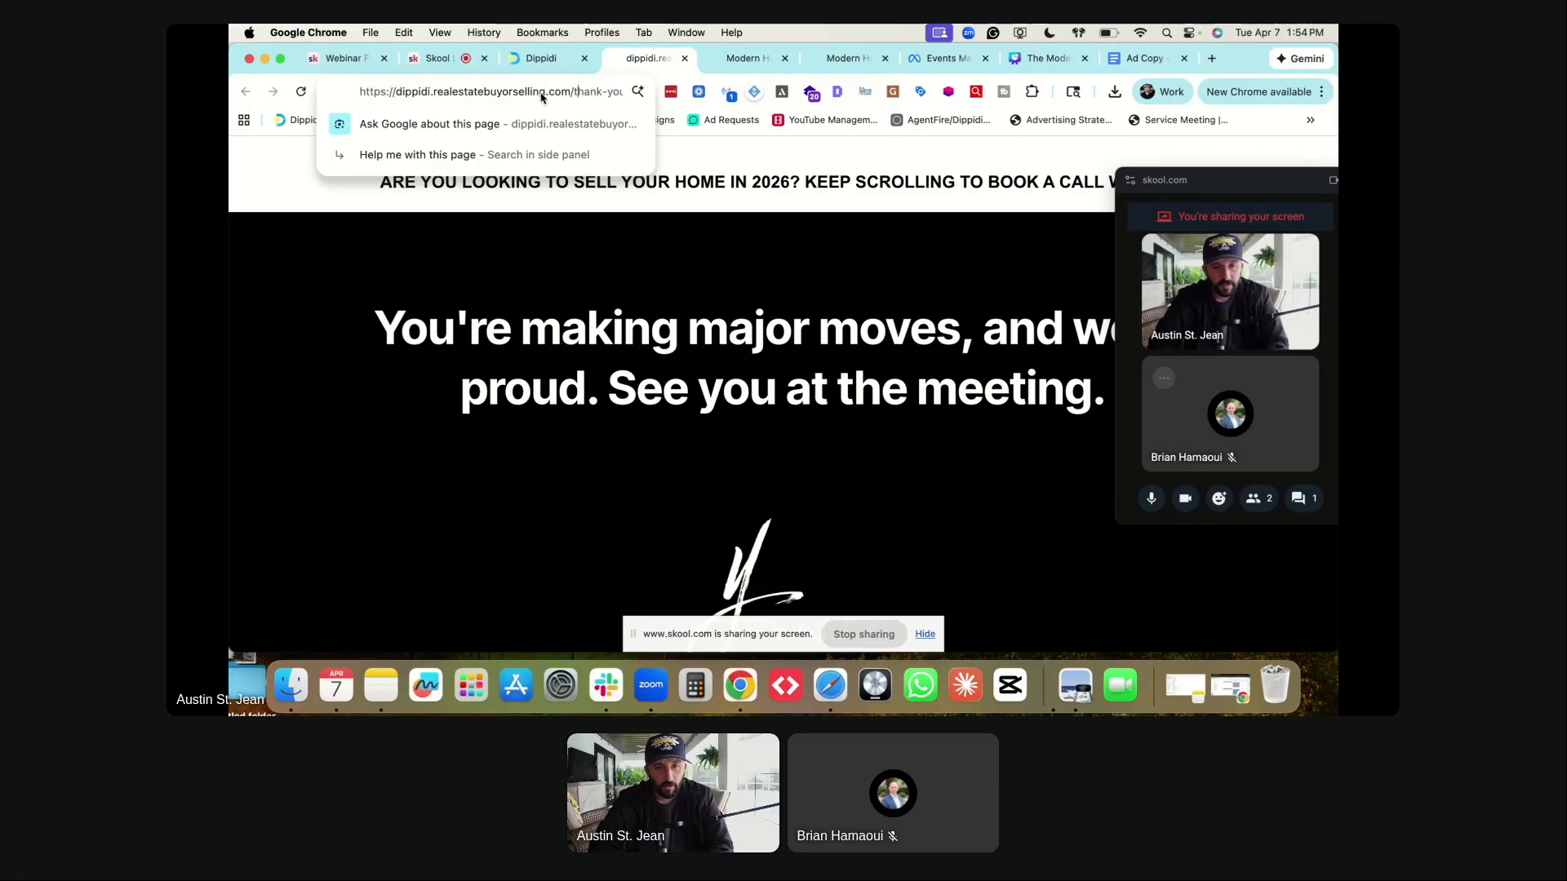
left_click_drag(575, 92, 630, 92)
key("super+c")
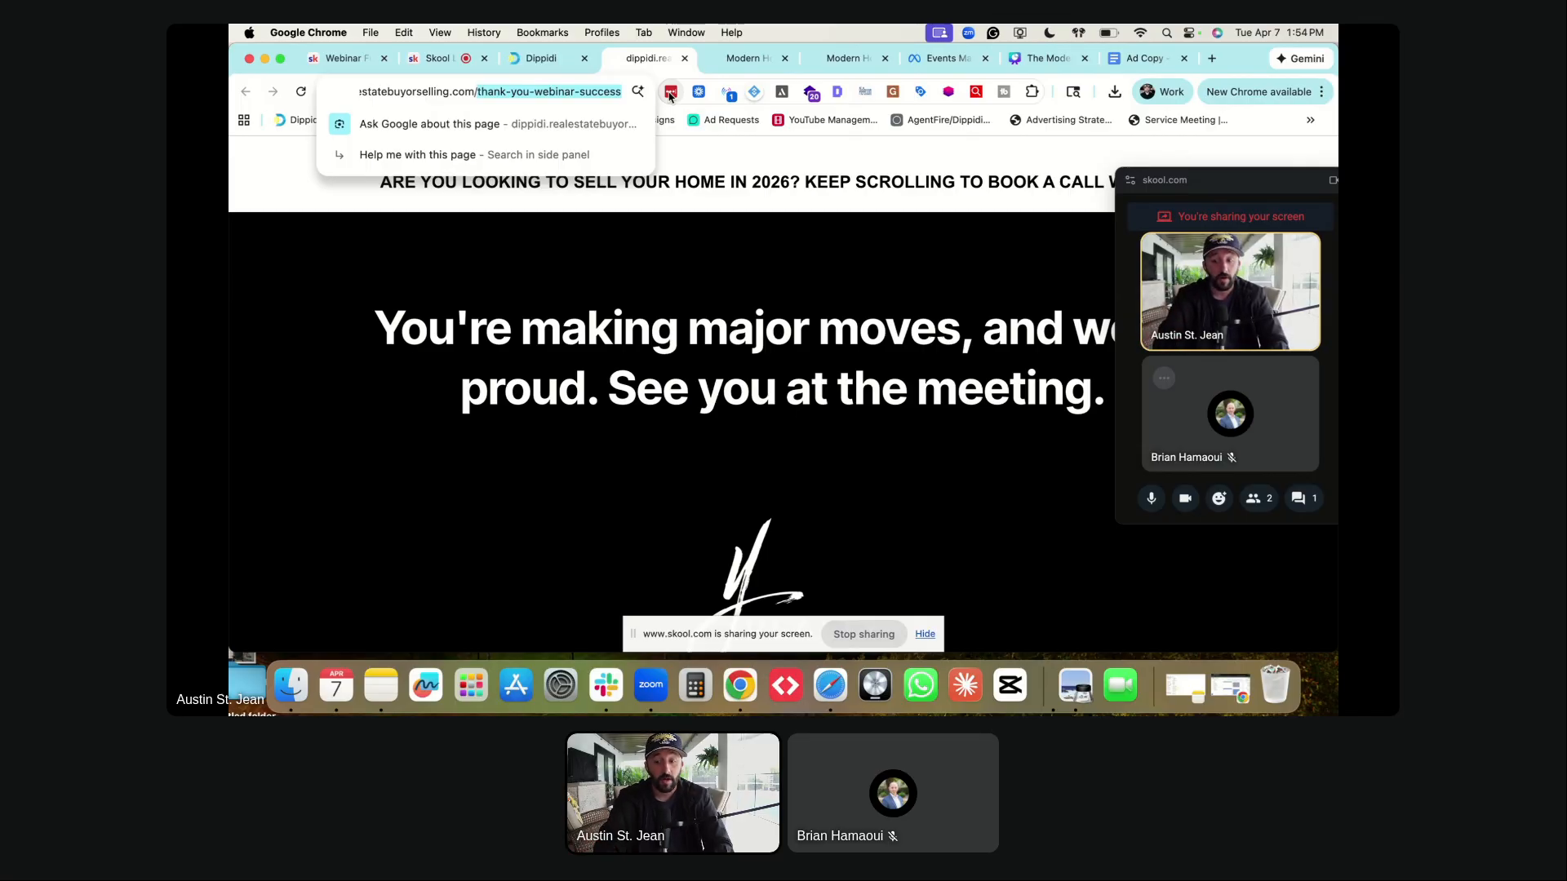
key("XF86AudioRaiseVolume")
key("XF86MonBrightnessUp")
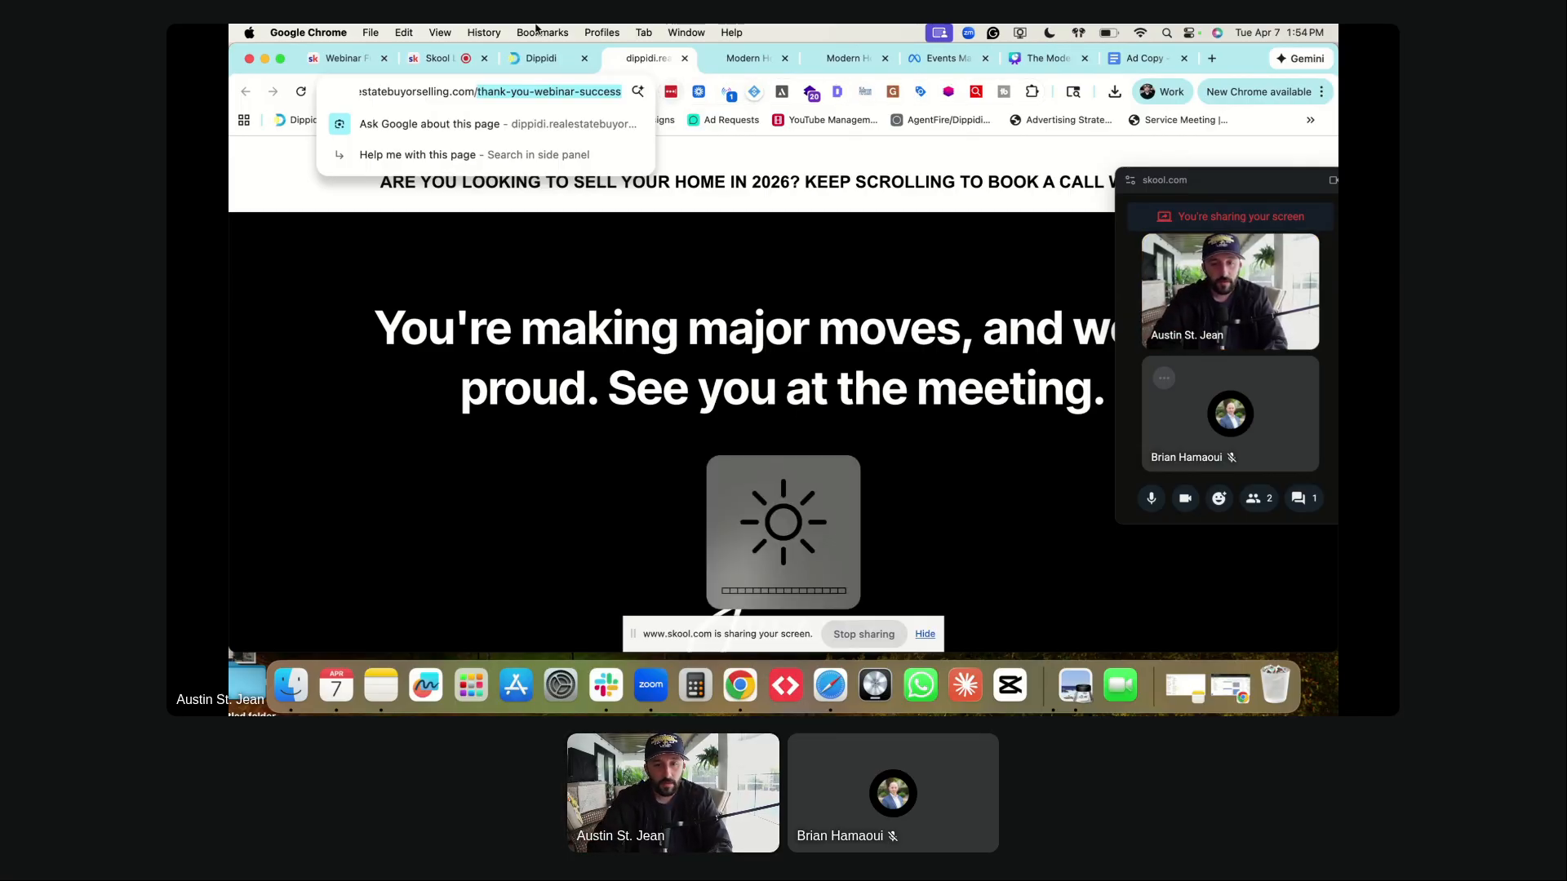
left_click(930, 59)
- Start a new conversion named 'Appointment Booked through Webinar' using Meta's recommended category
left_click(555, 272)
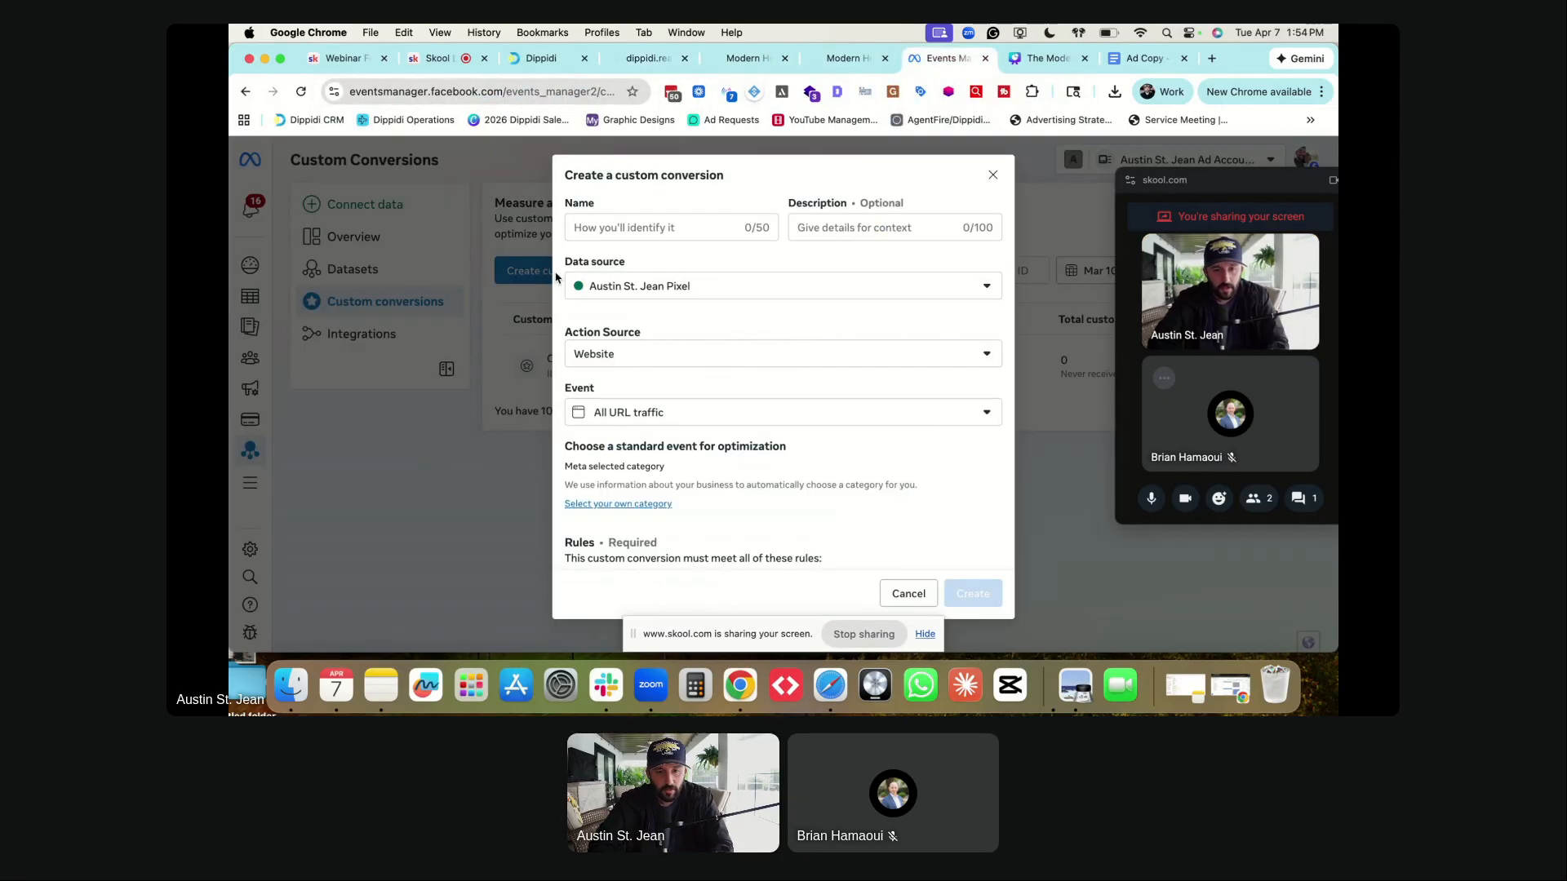
left_click(604, 228)
type("Appointment Bo")
type("oked through Webi")
type("nar")
left_click(638, 319)
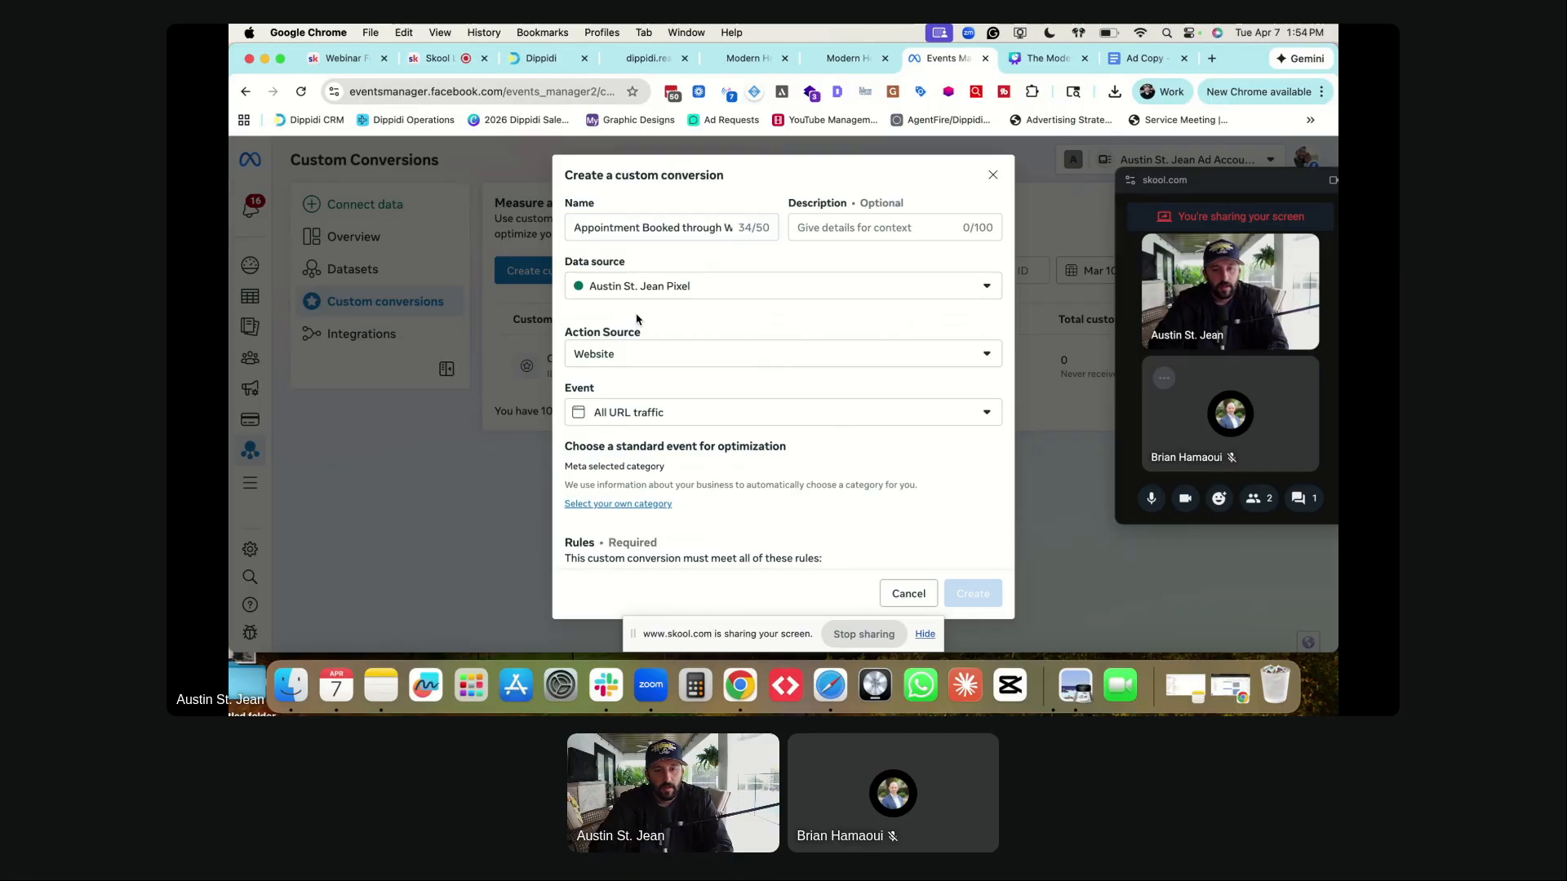
scroll(635, 245, "down", 2)
scroll(651, 303, "down", 2)
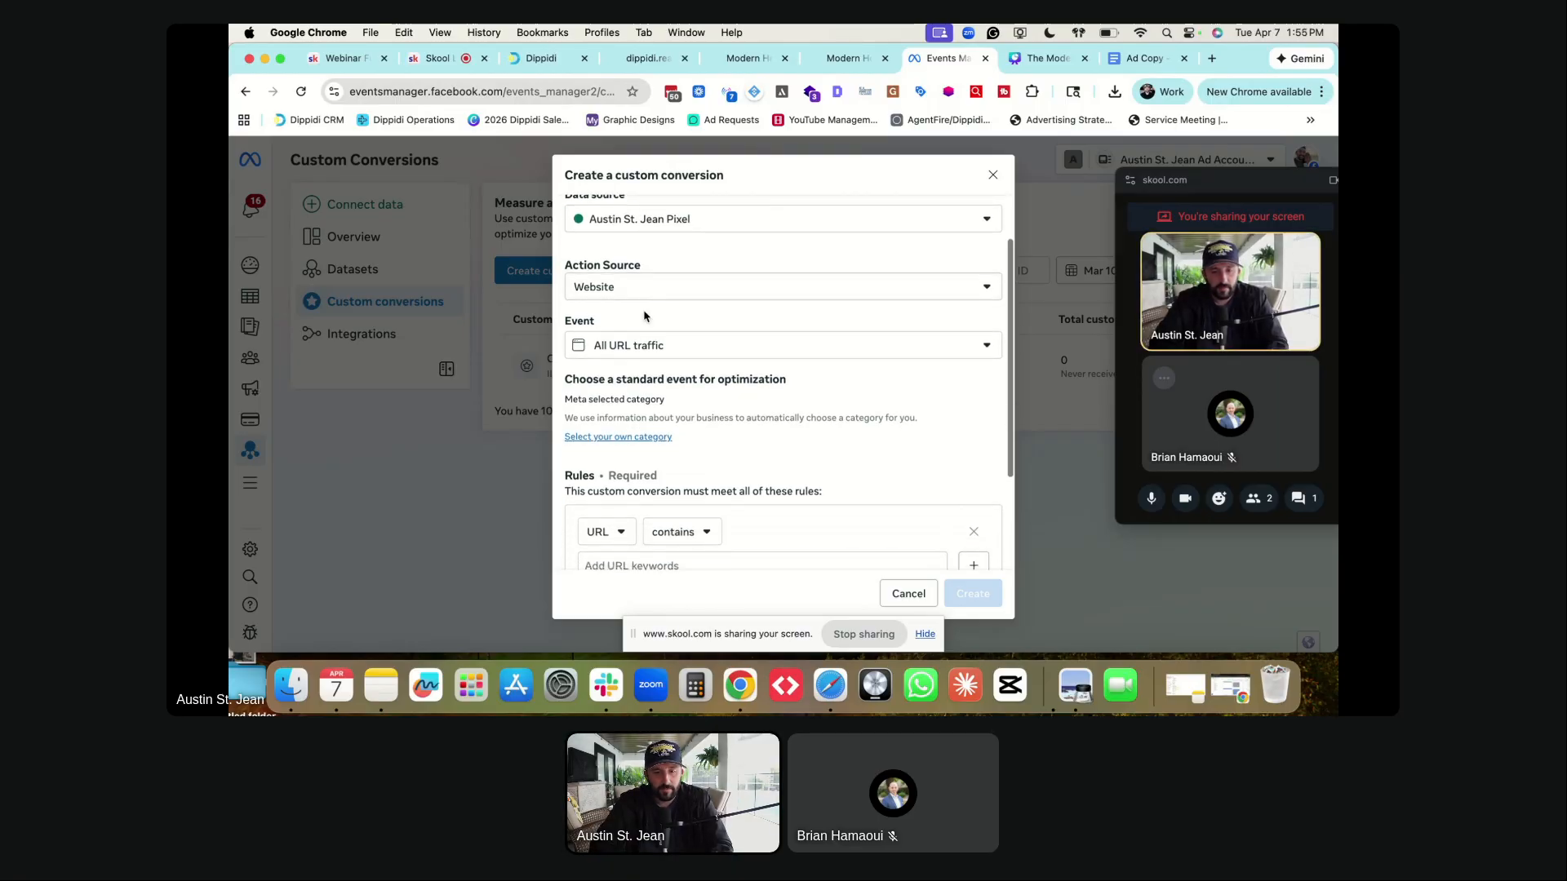
scroll(630, 330, "down", 5)
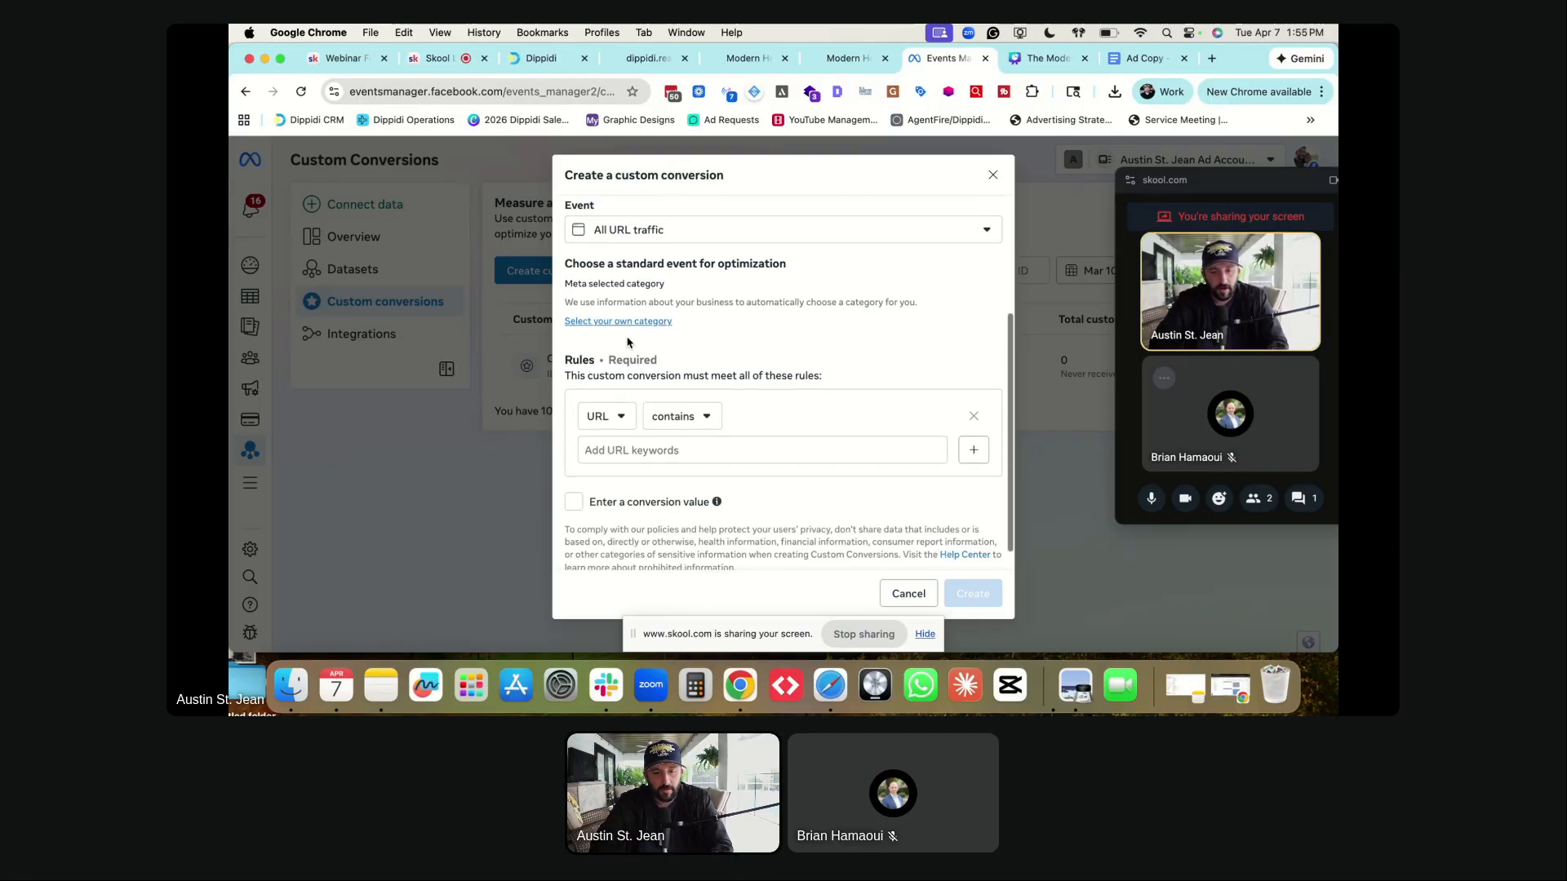
left_click(613, 322)
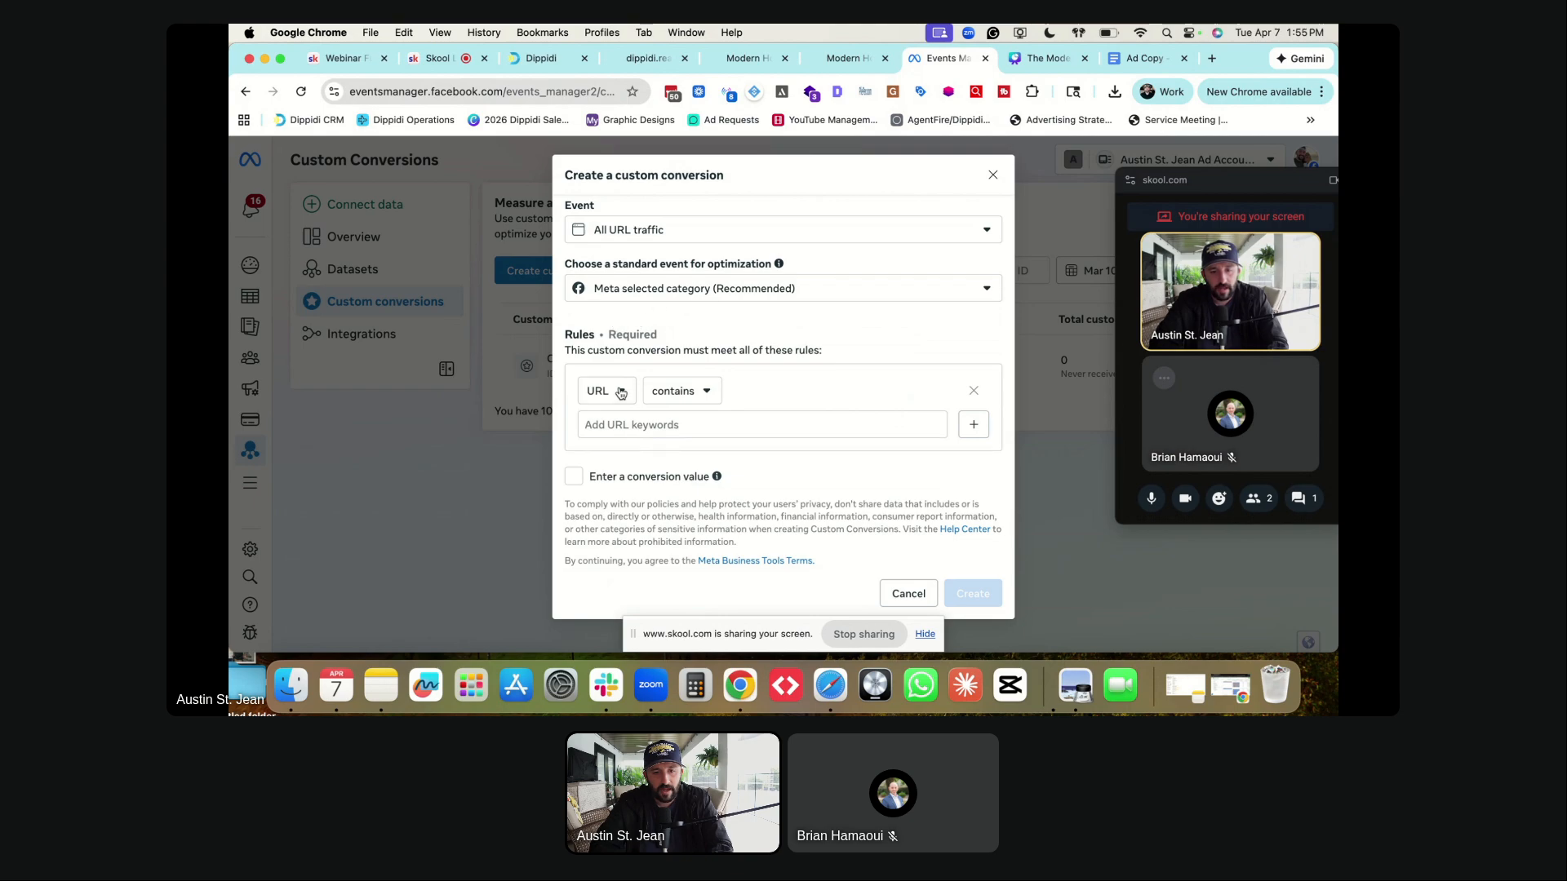
- Add thank-you-webinar-success as the URL keyword and create the conversion
left_click(638, 425)
key("super+v")
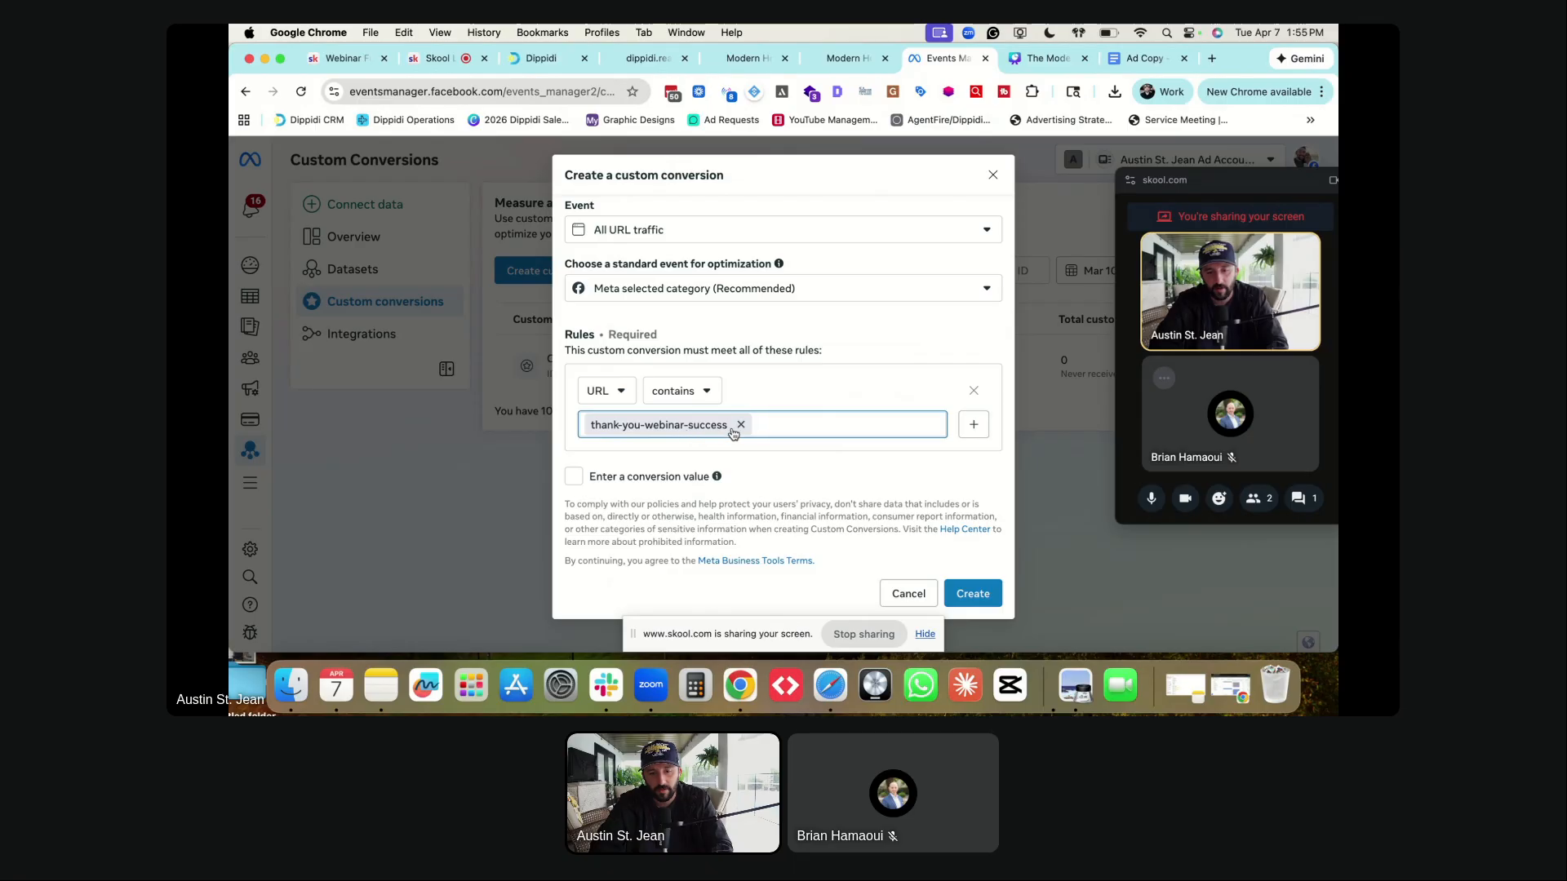
left_click(971, 593)
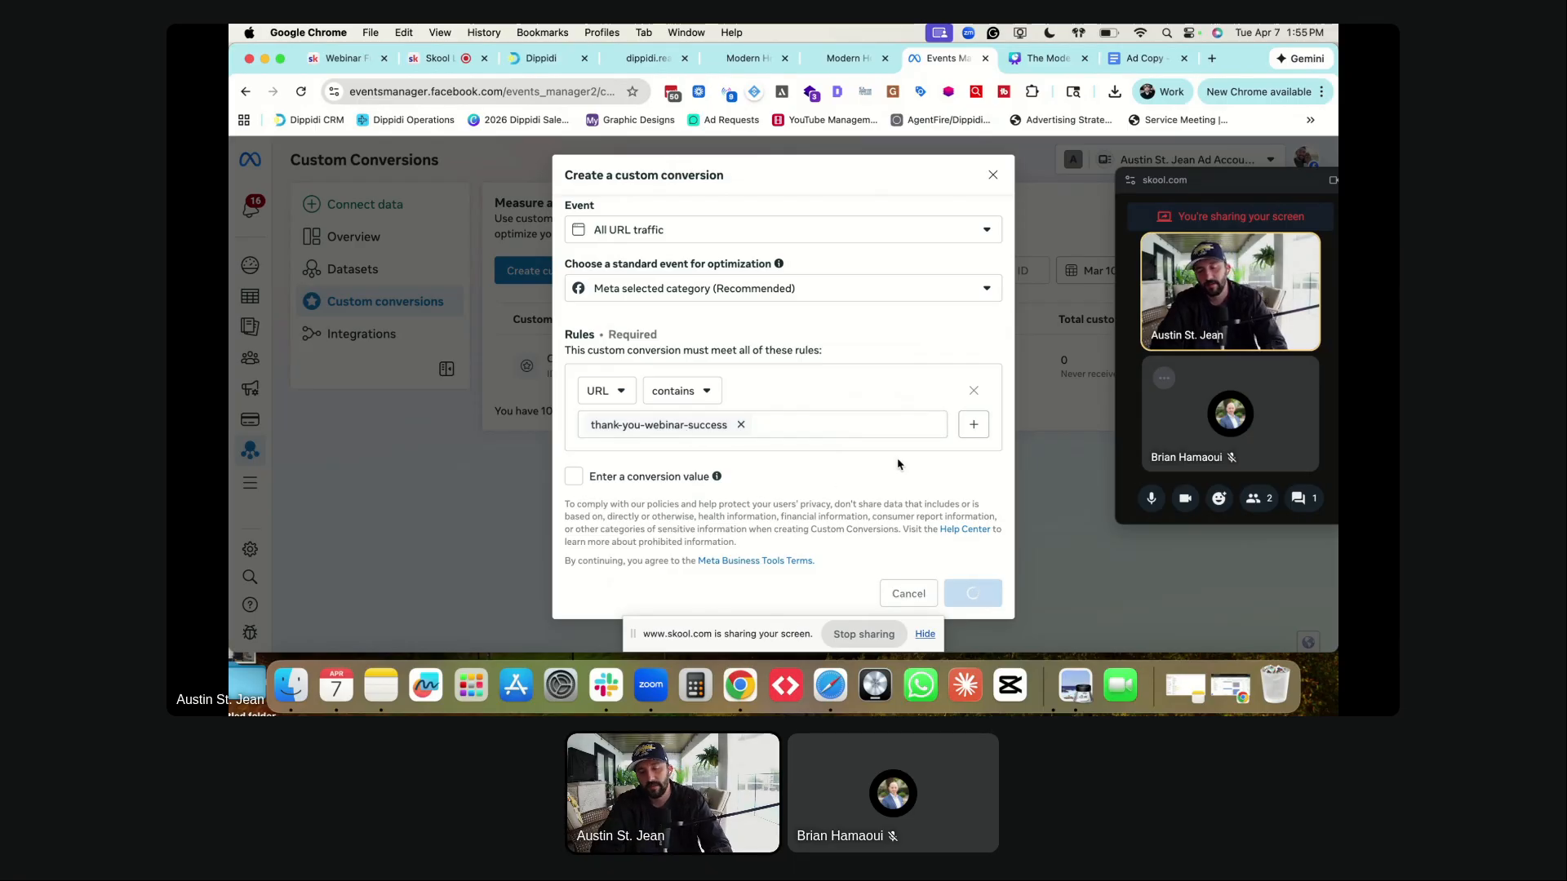
left_click(975, 388)
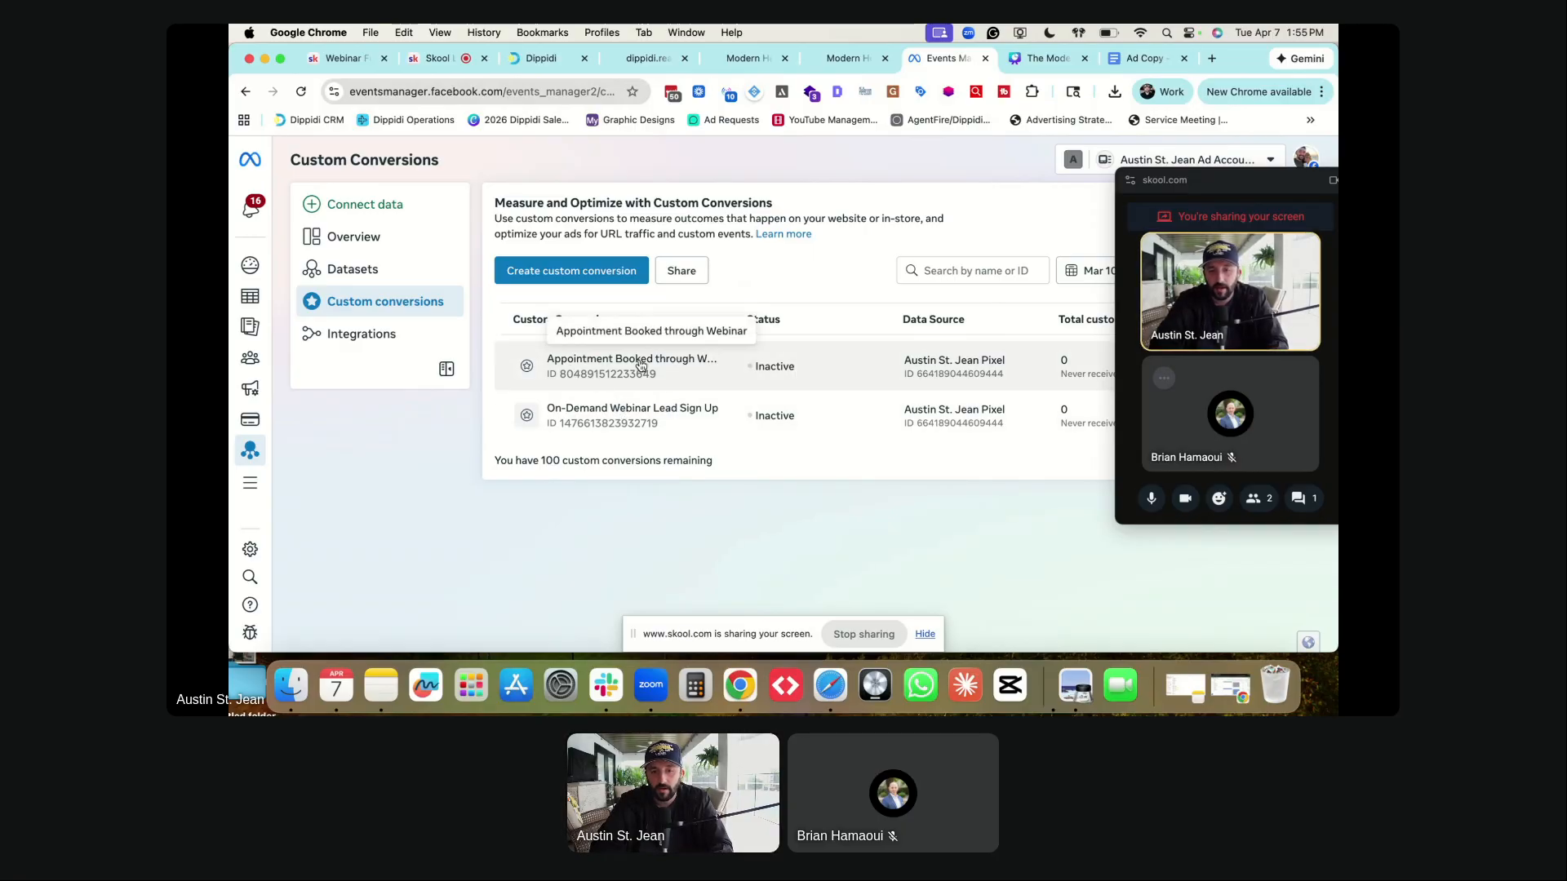
- Recheck the landing page, then start a new campaign from the Ads Manager campaigns list
left_click(262, 299)
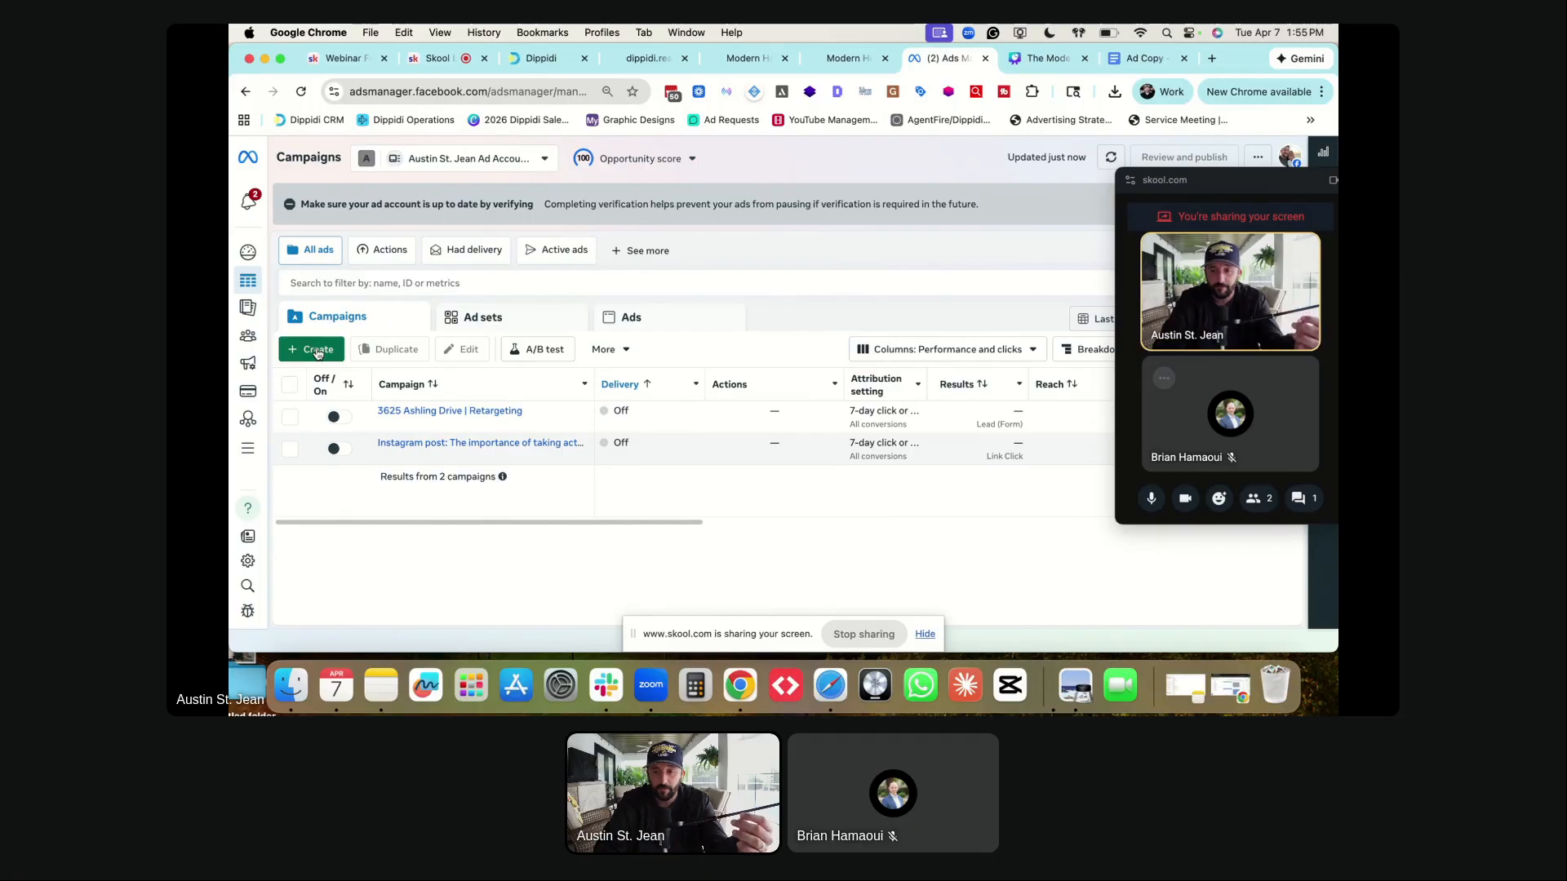
left_click(832, 57)
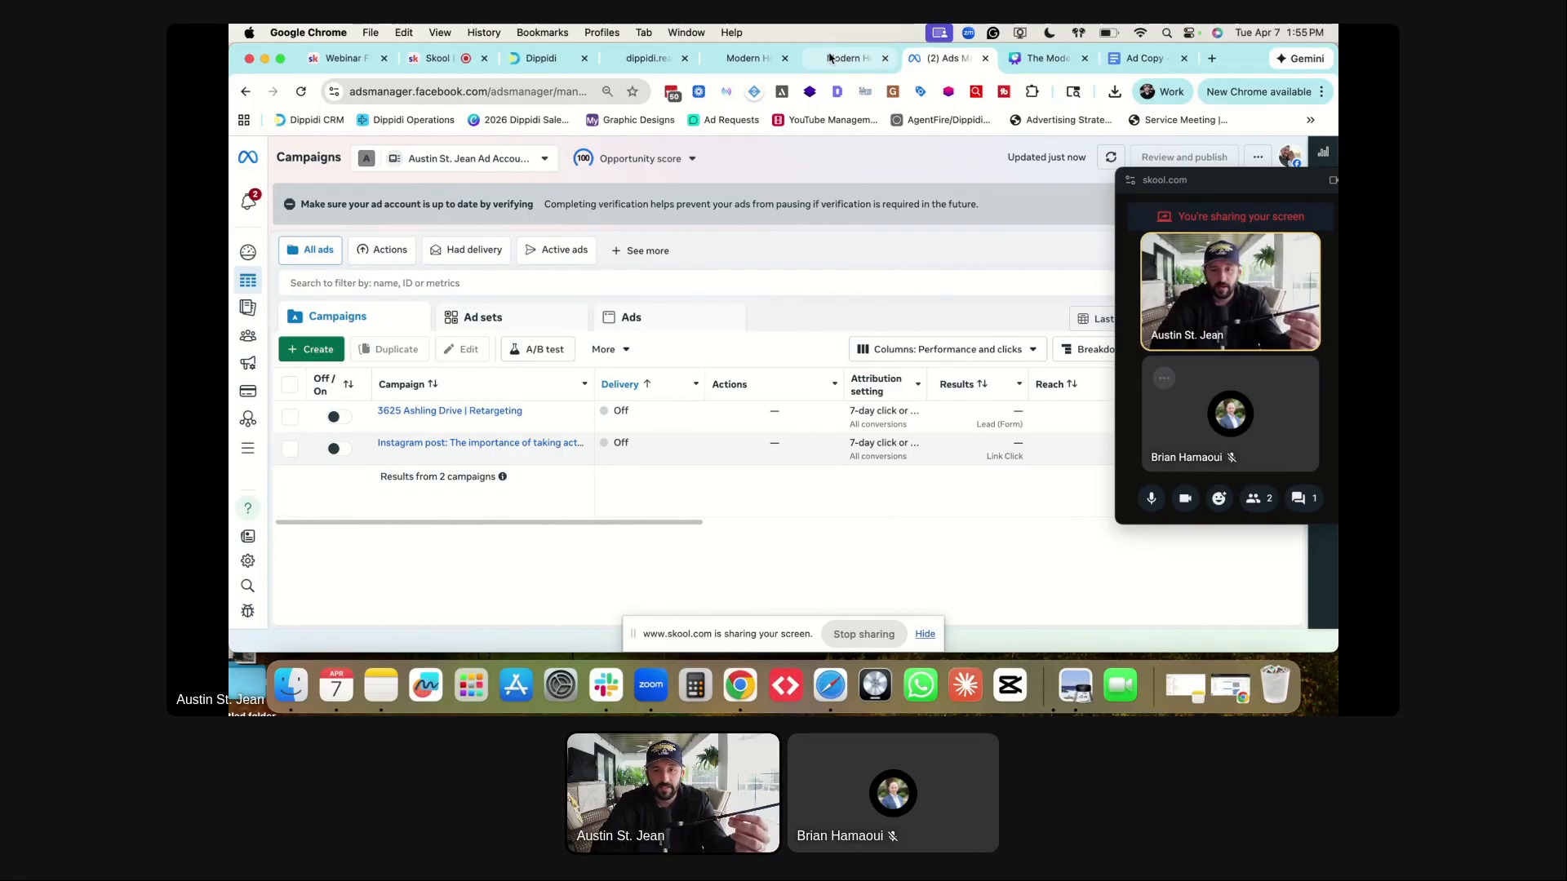
scroll(697, 314, "up", 2)
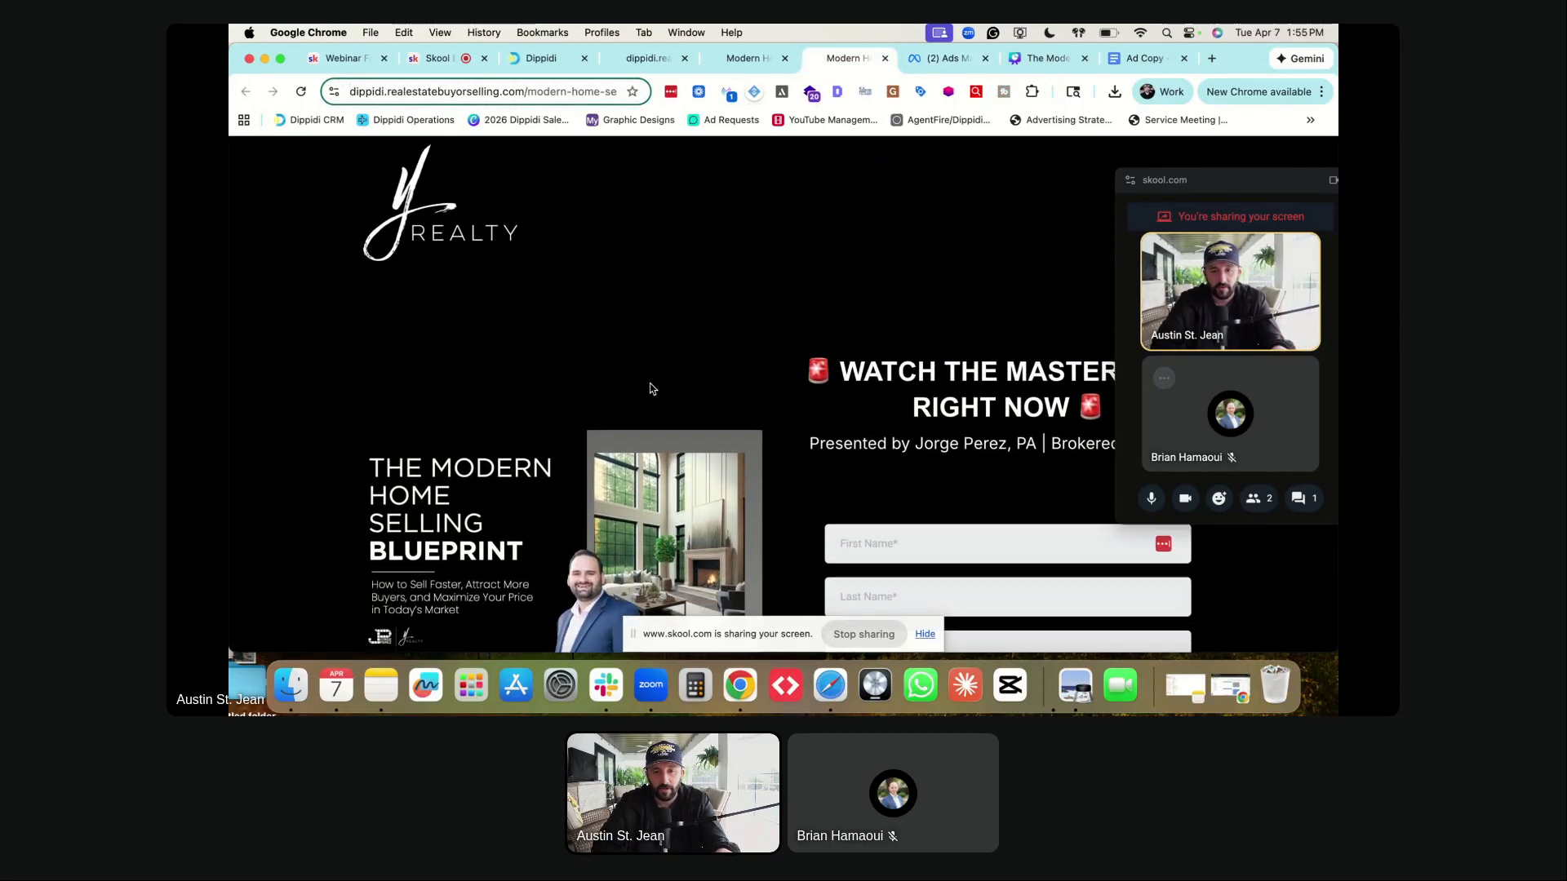
scroll(651, 388, "down", 5)
scroll(920, 300, "up", 3)
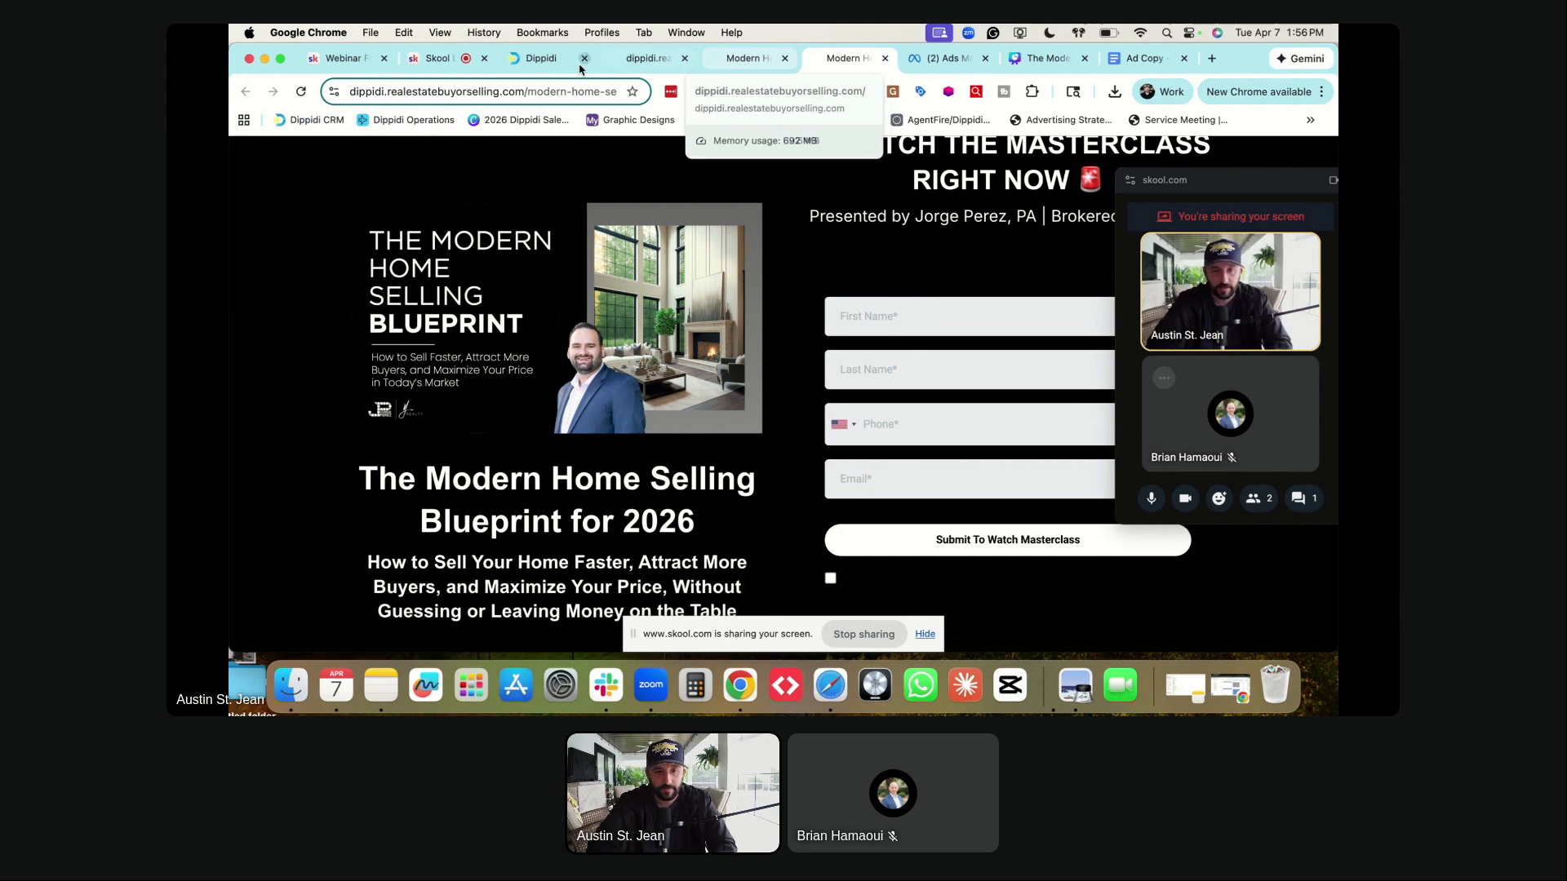
left_click(945, 58)
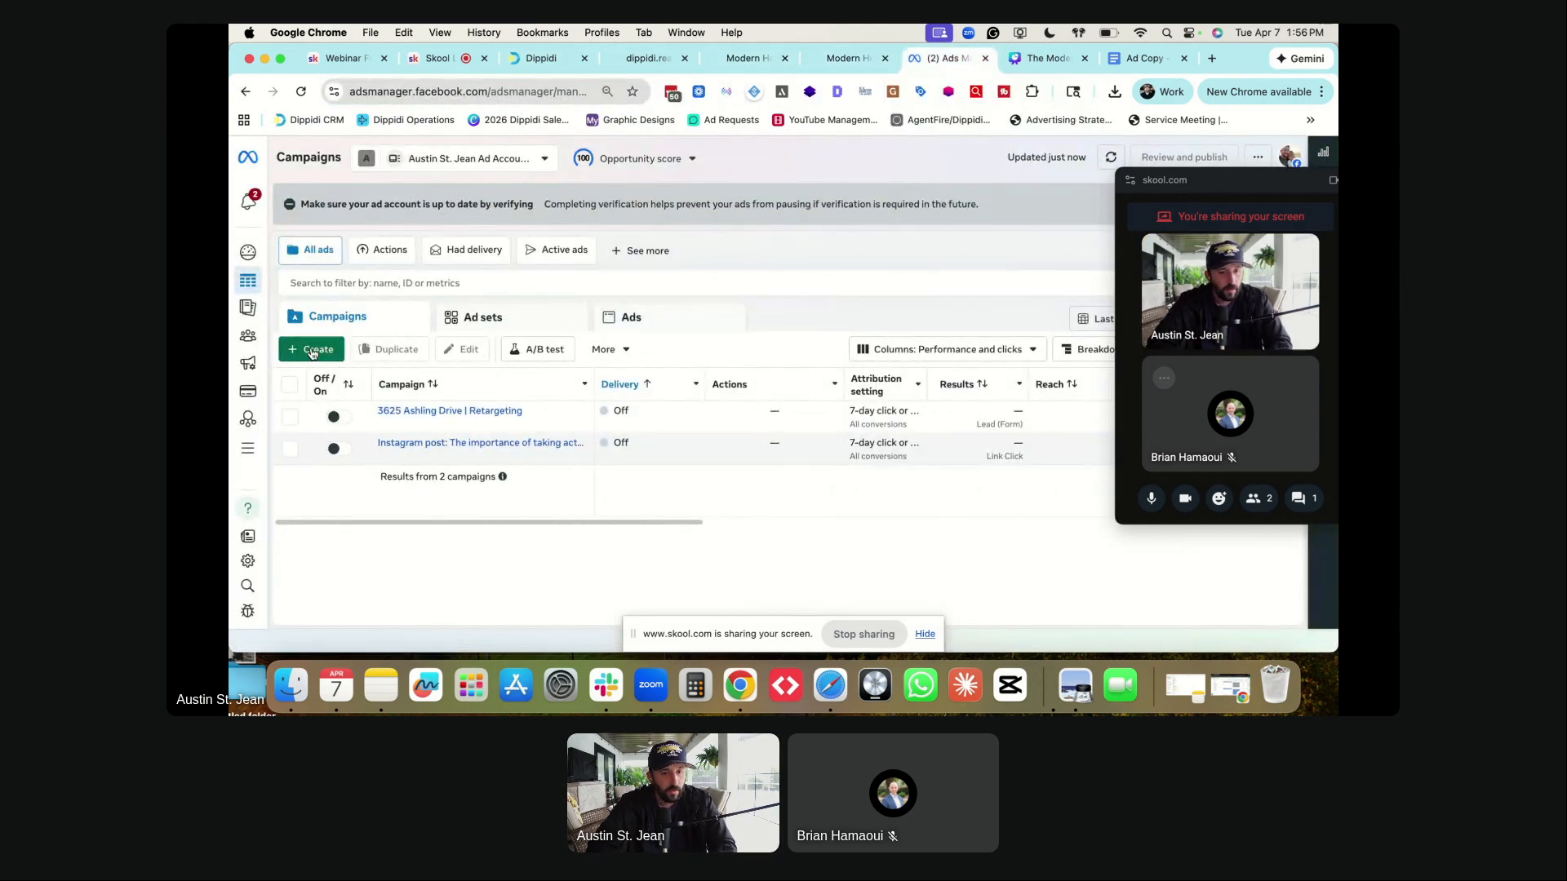
left_click(312, 352)
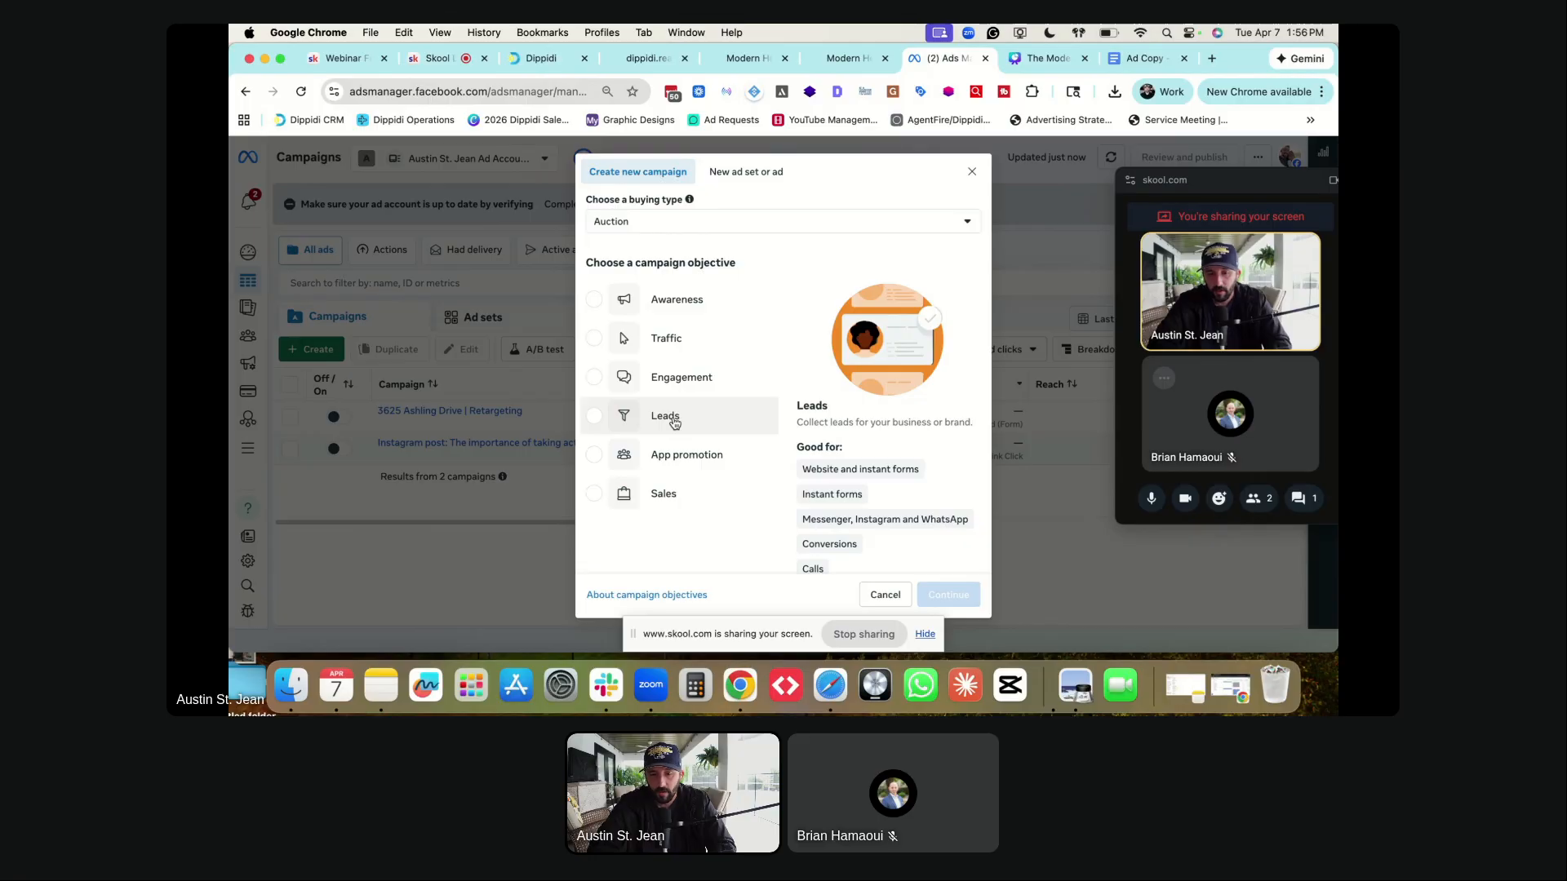
- Choose Leads as the objective, noting the instant forms use case, and create the draft
left_click(702, 416)
mouse_move(906, 471)
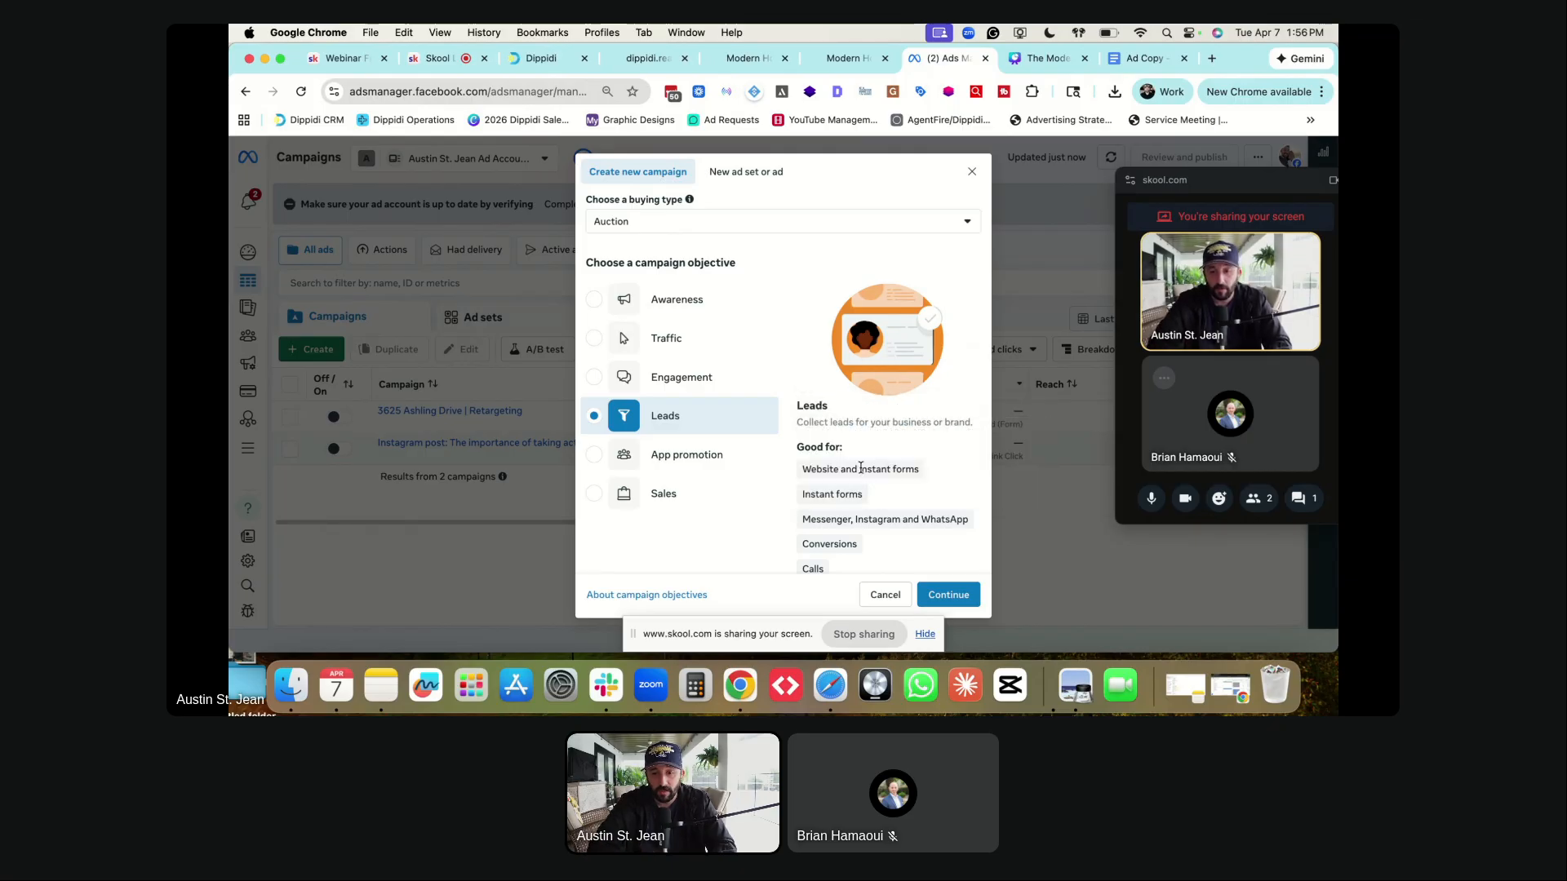
left_click_drag(808, 470, 925, 474)
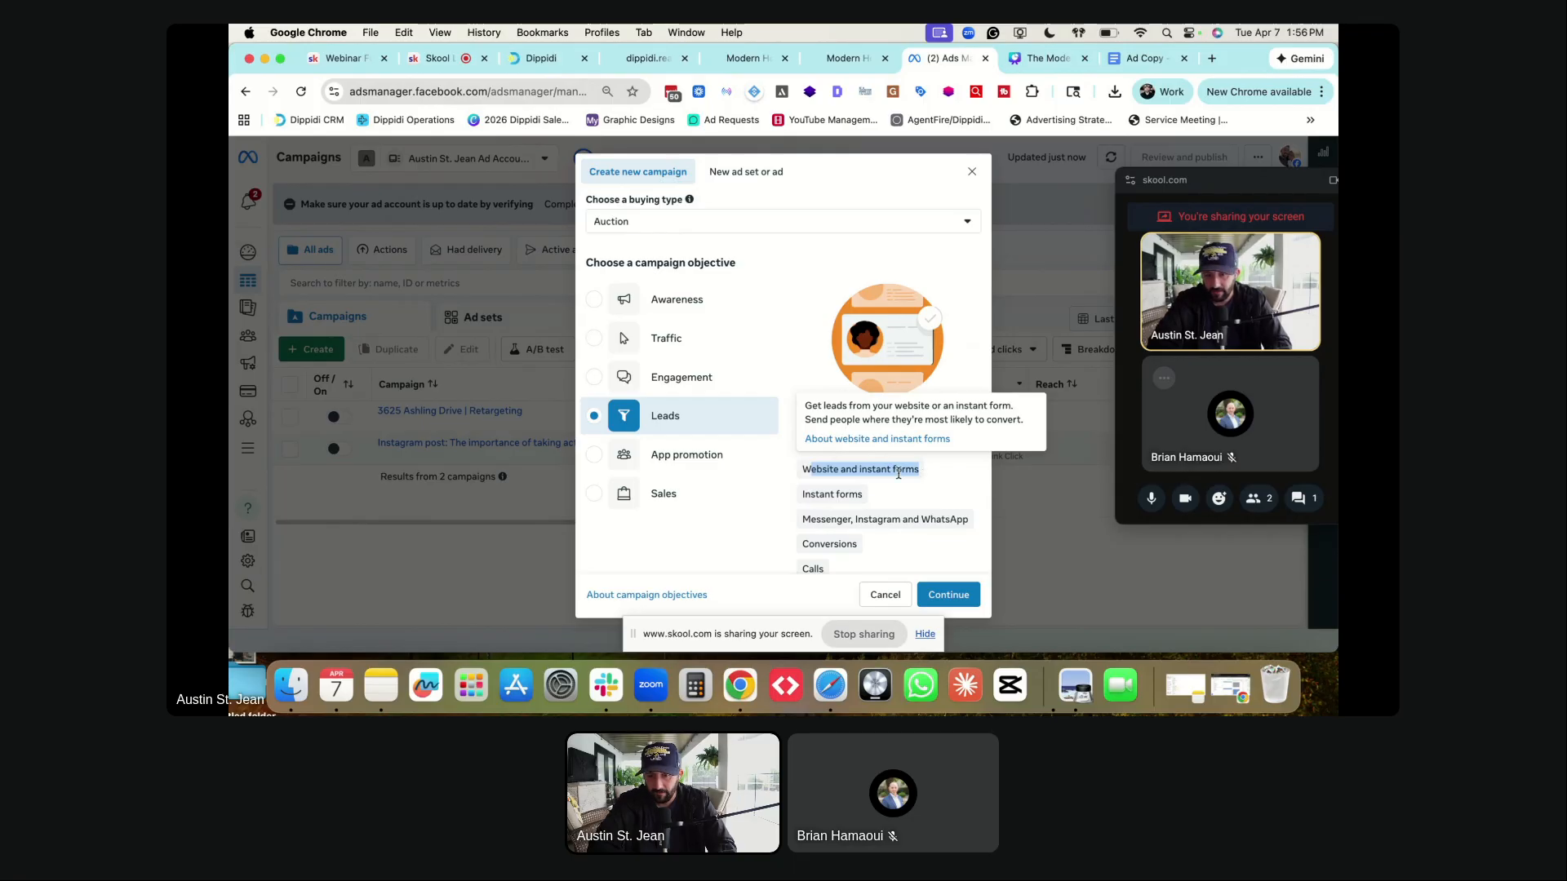
left_click_drag(800, 494, 926, 520)
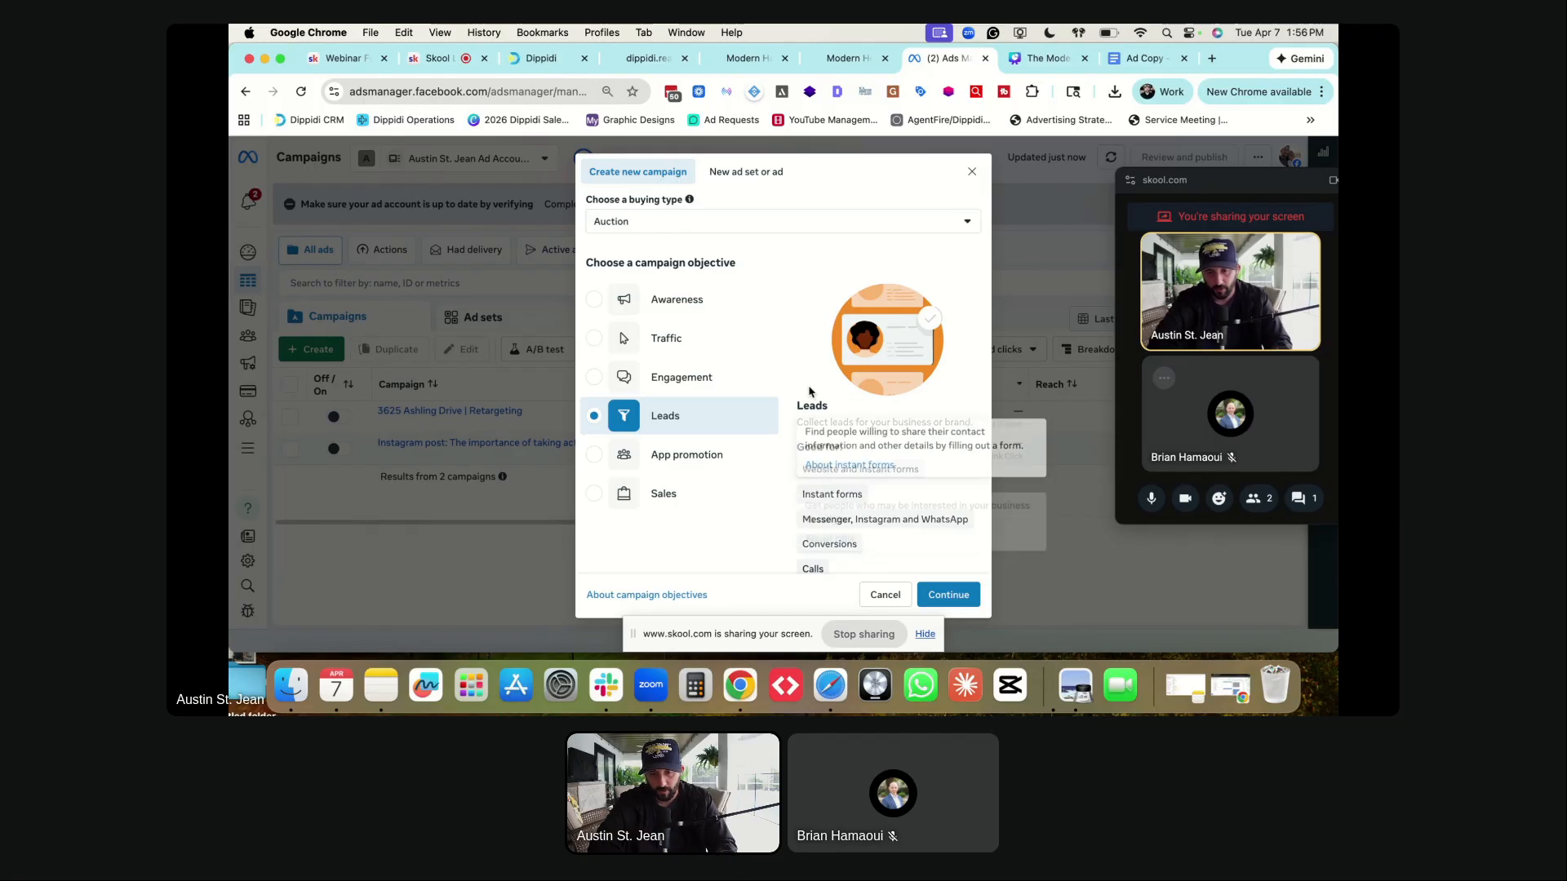
left_click(942, 594)
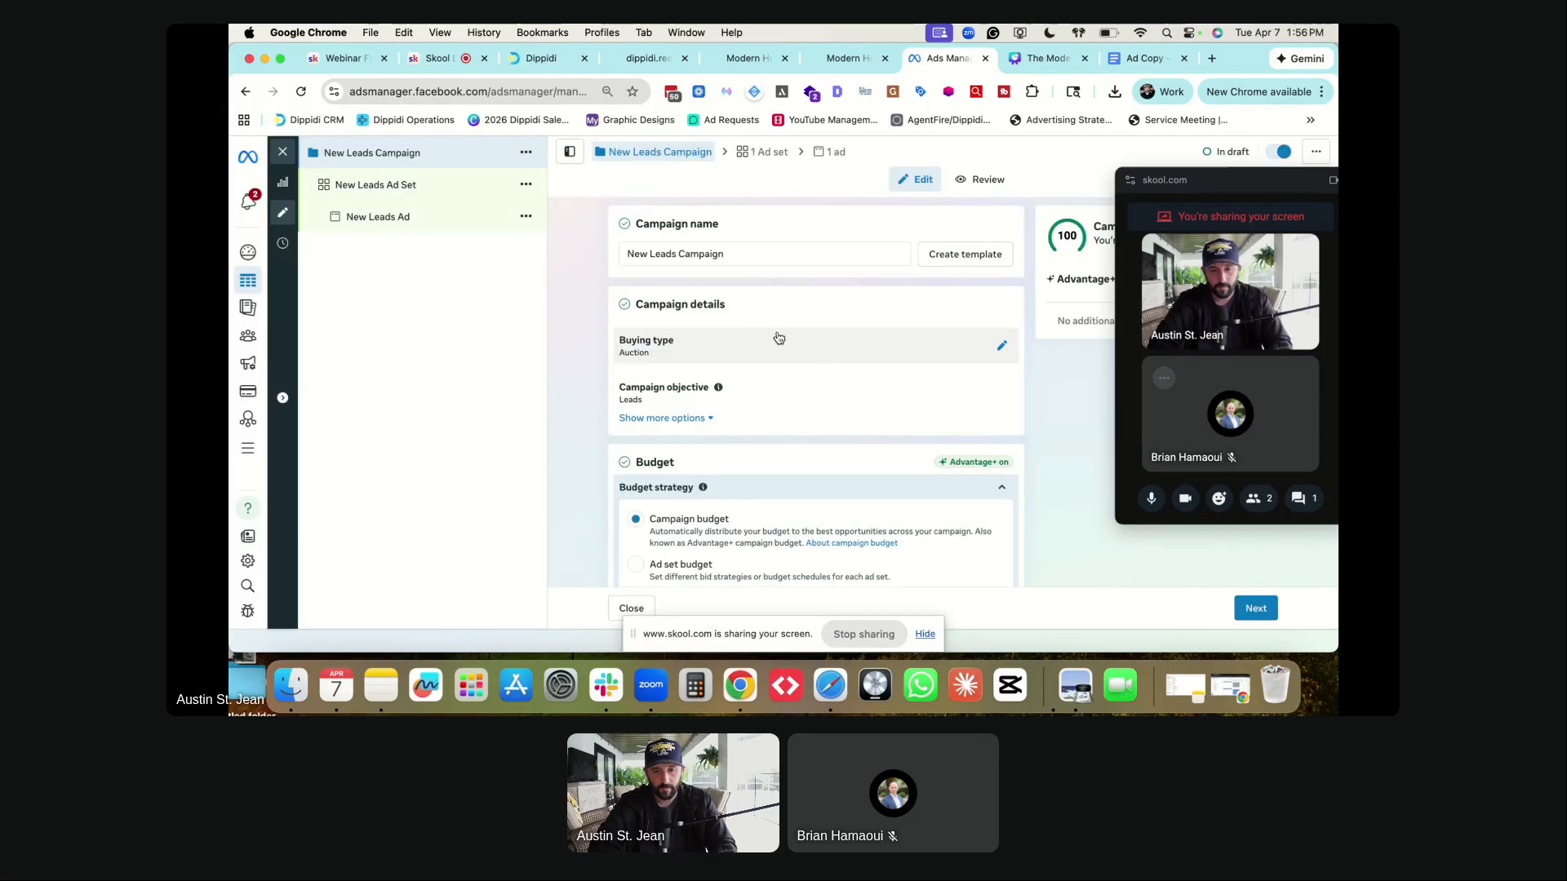
- Replace the default campaign name with 'Modern Home Selling Blueprint (On-Demand Webinar)'
triple_click(690, 252)
type("Modern Home Sell")
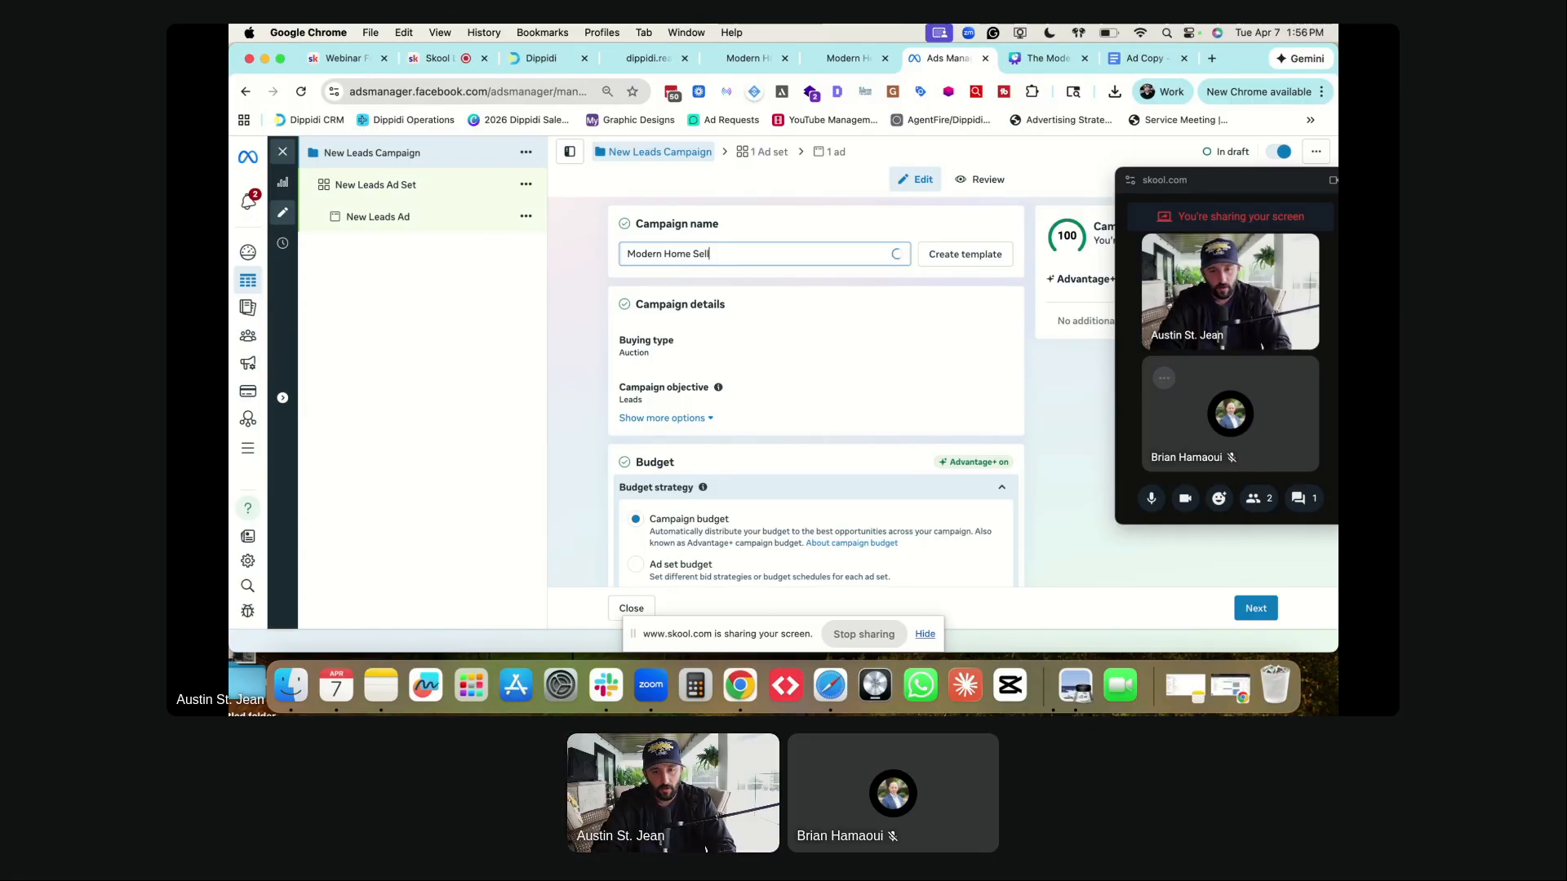
type("ing Blueprint")
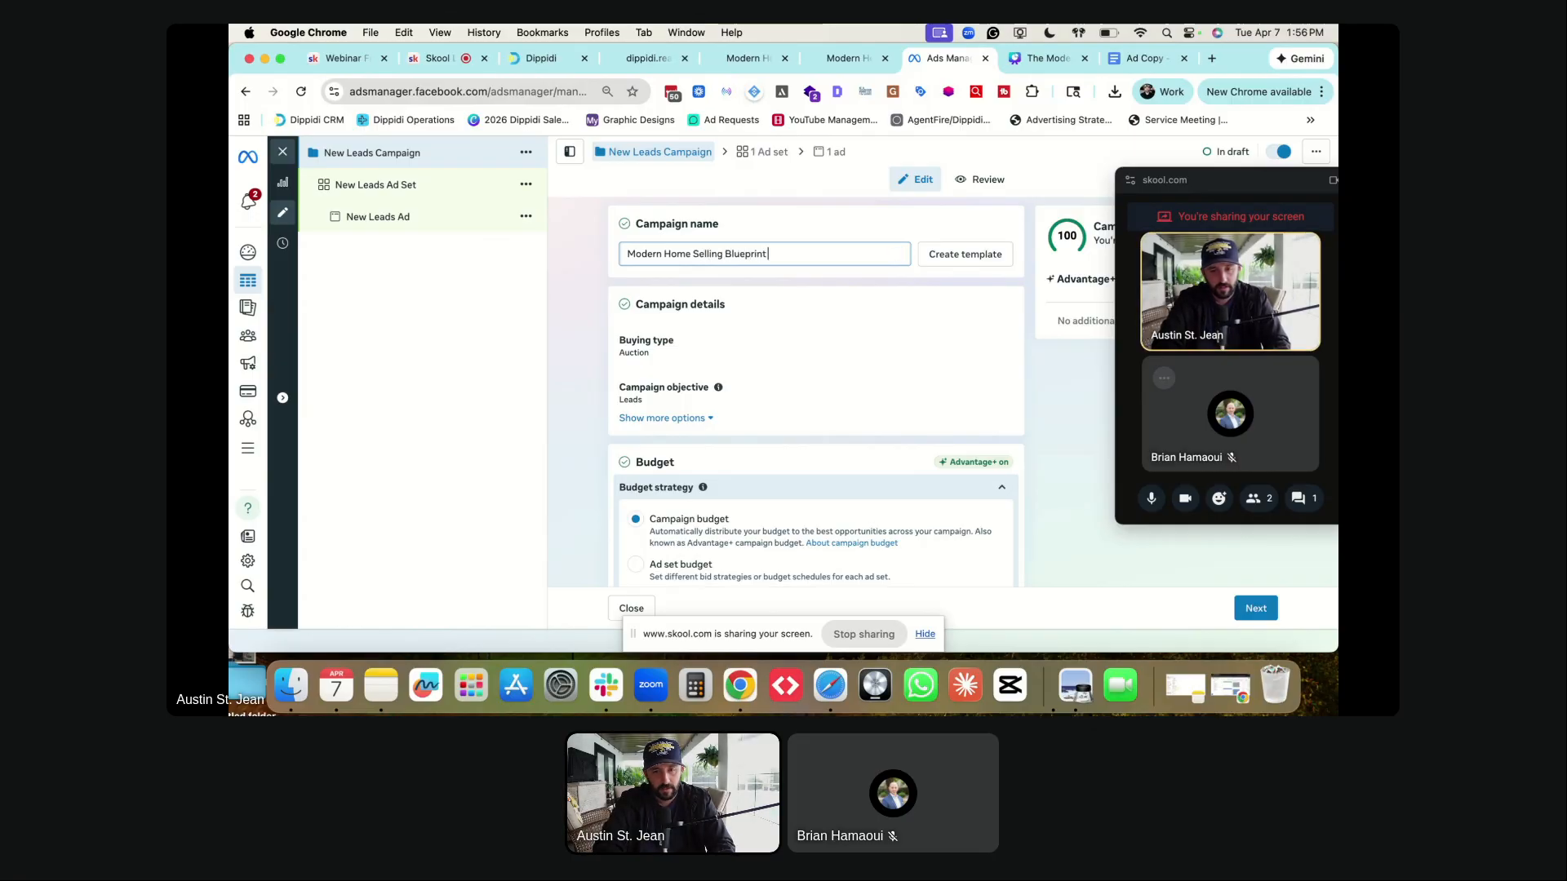
type(" (On-Demand Webinar")
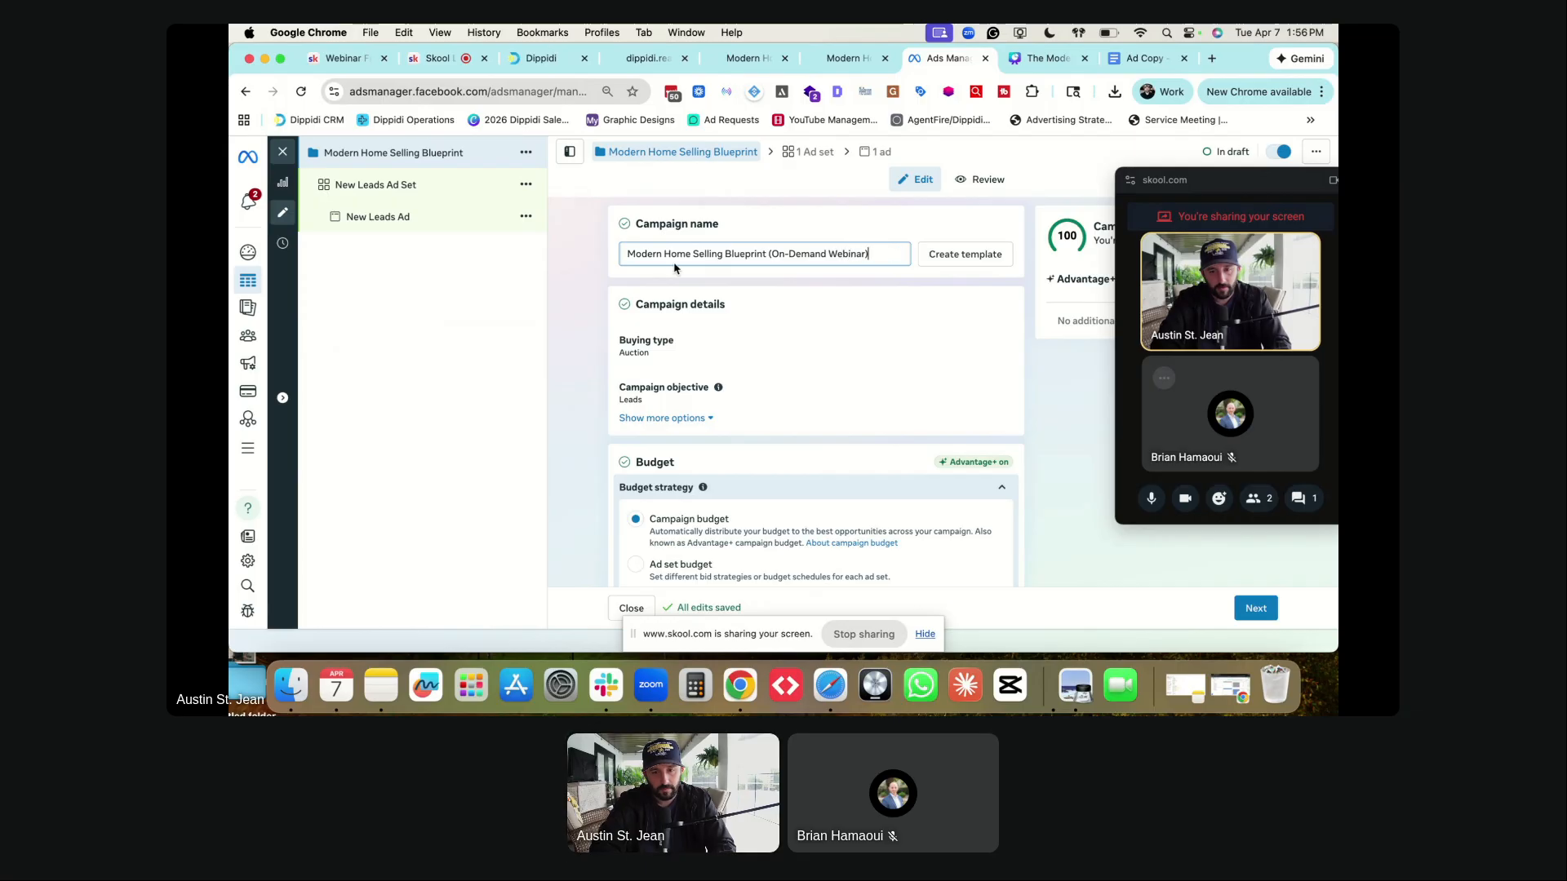
left_click(579, 285)
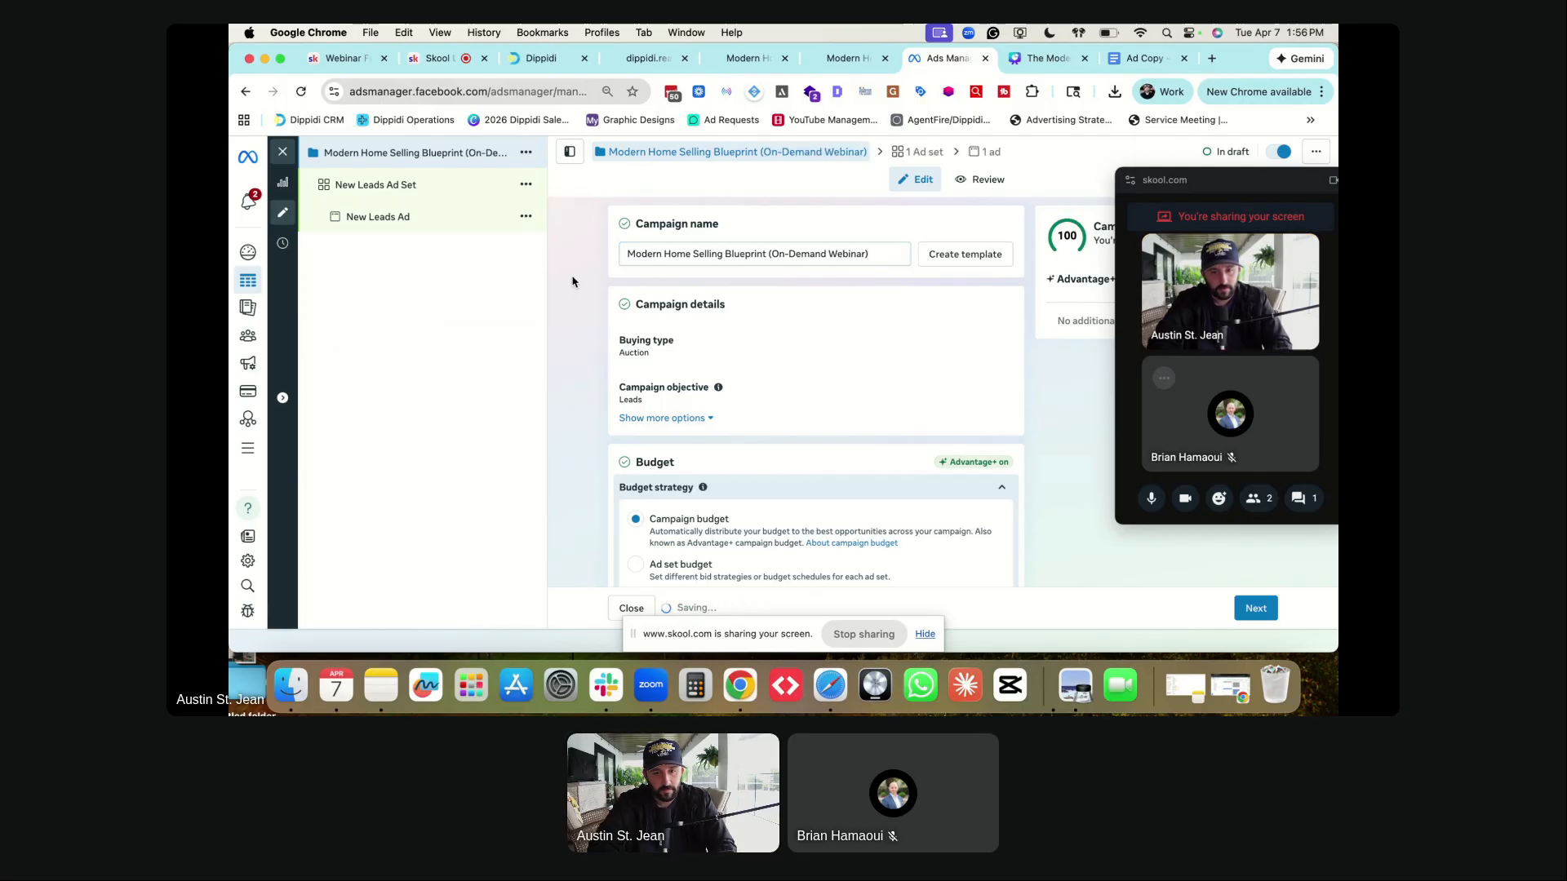
scroll(596, 294, "down", 1)
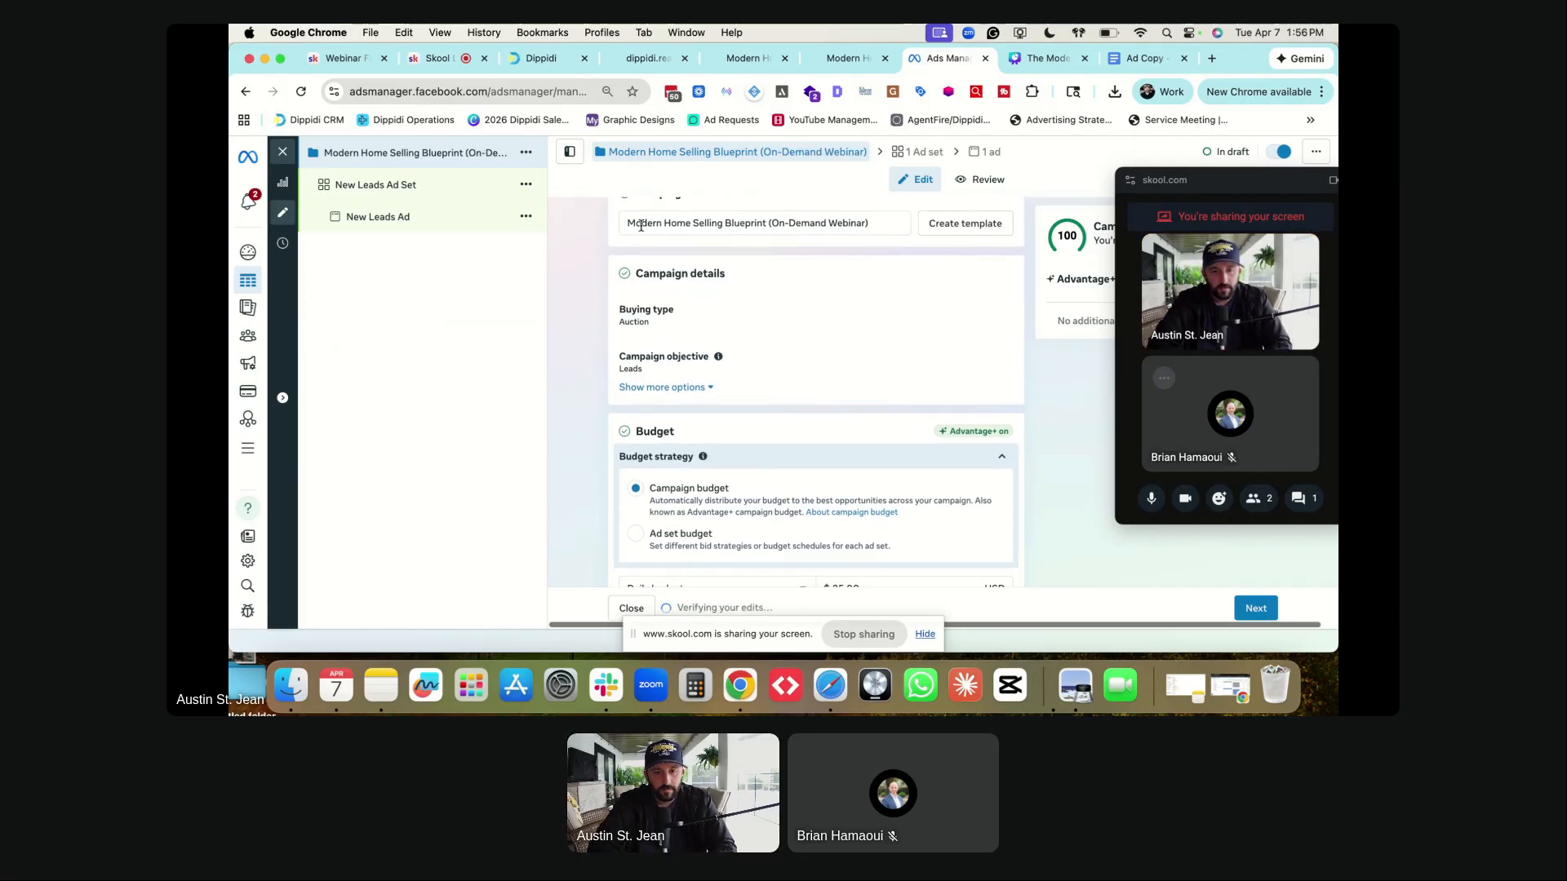
scroll(620, 261, "up", 1)
- Prefix the campaign name with 'Lead Generation |'
left_click(627, 253)
type("Lead Generation |")
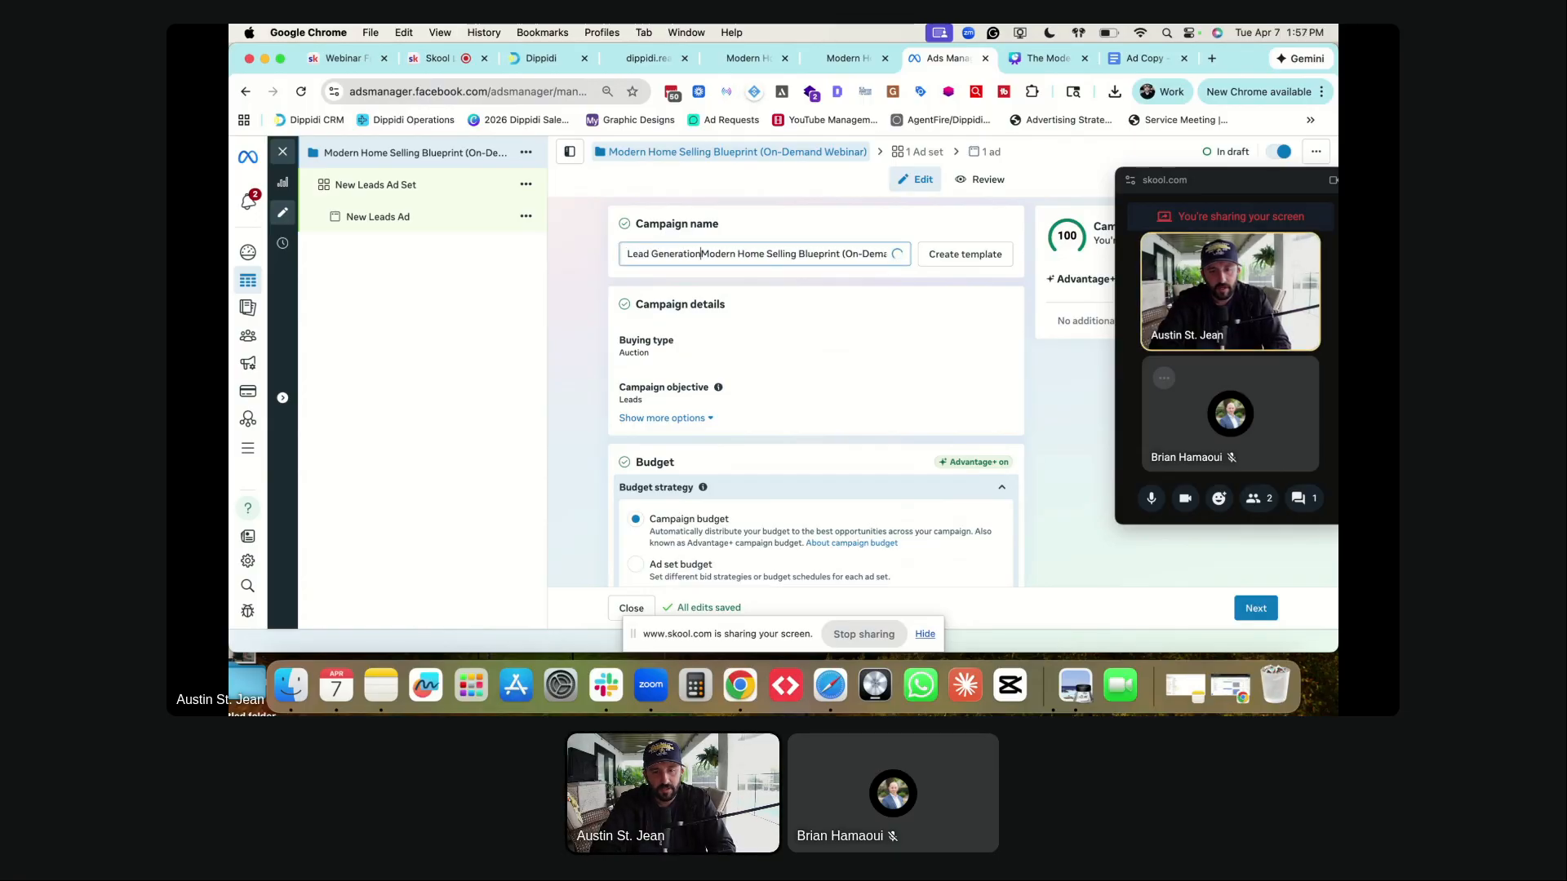
left_click(605, 276)
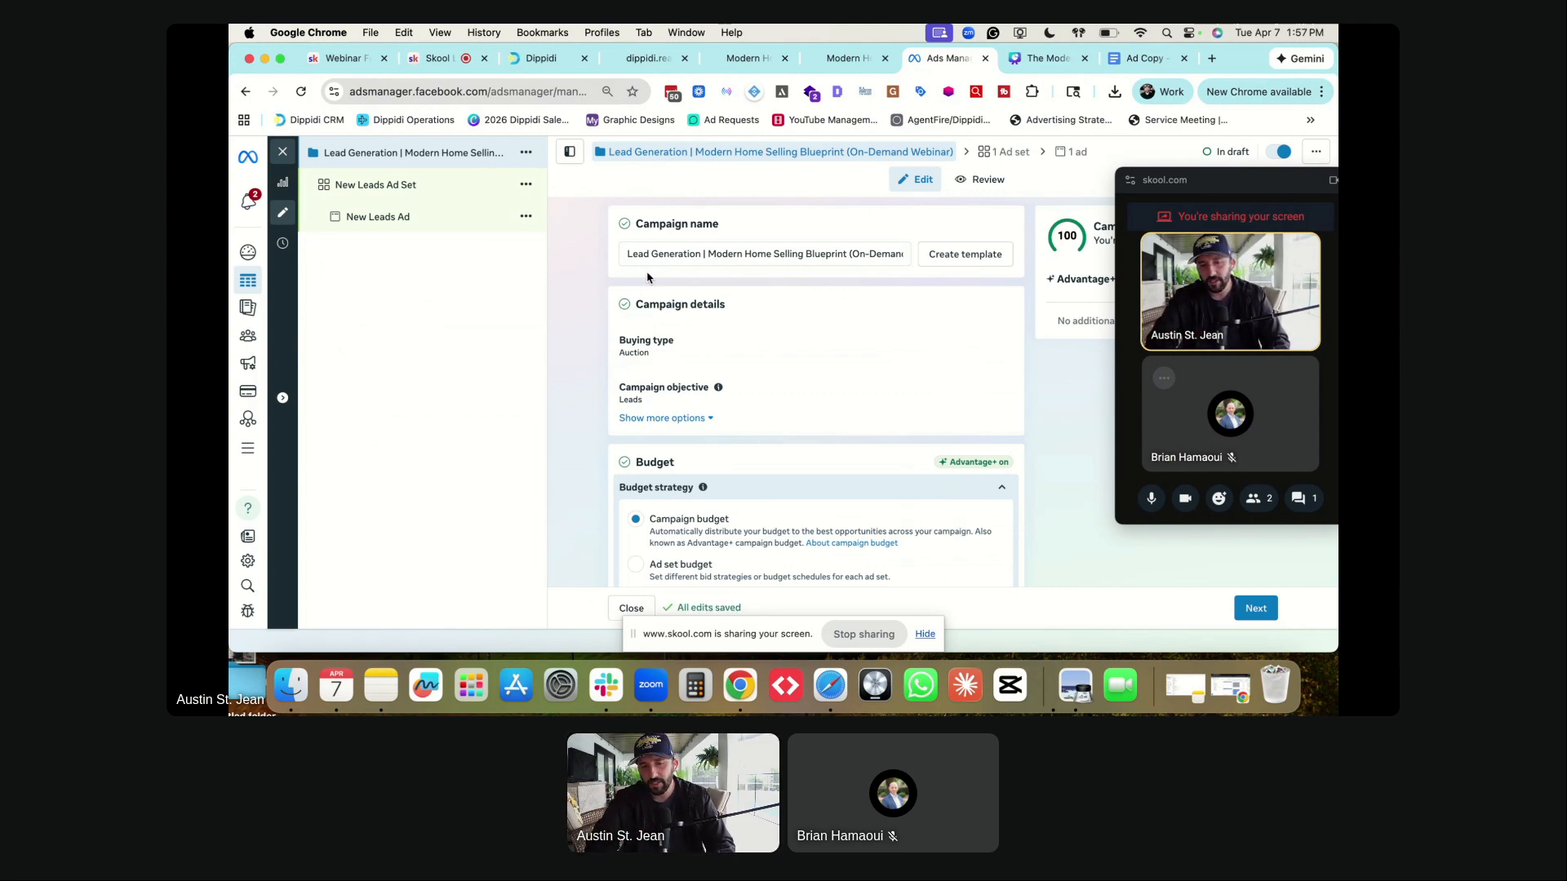
key("Tab")
left_click(598, 279)
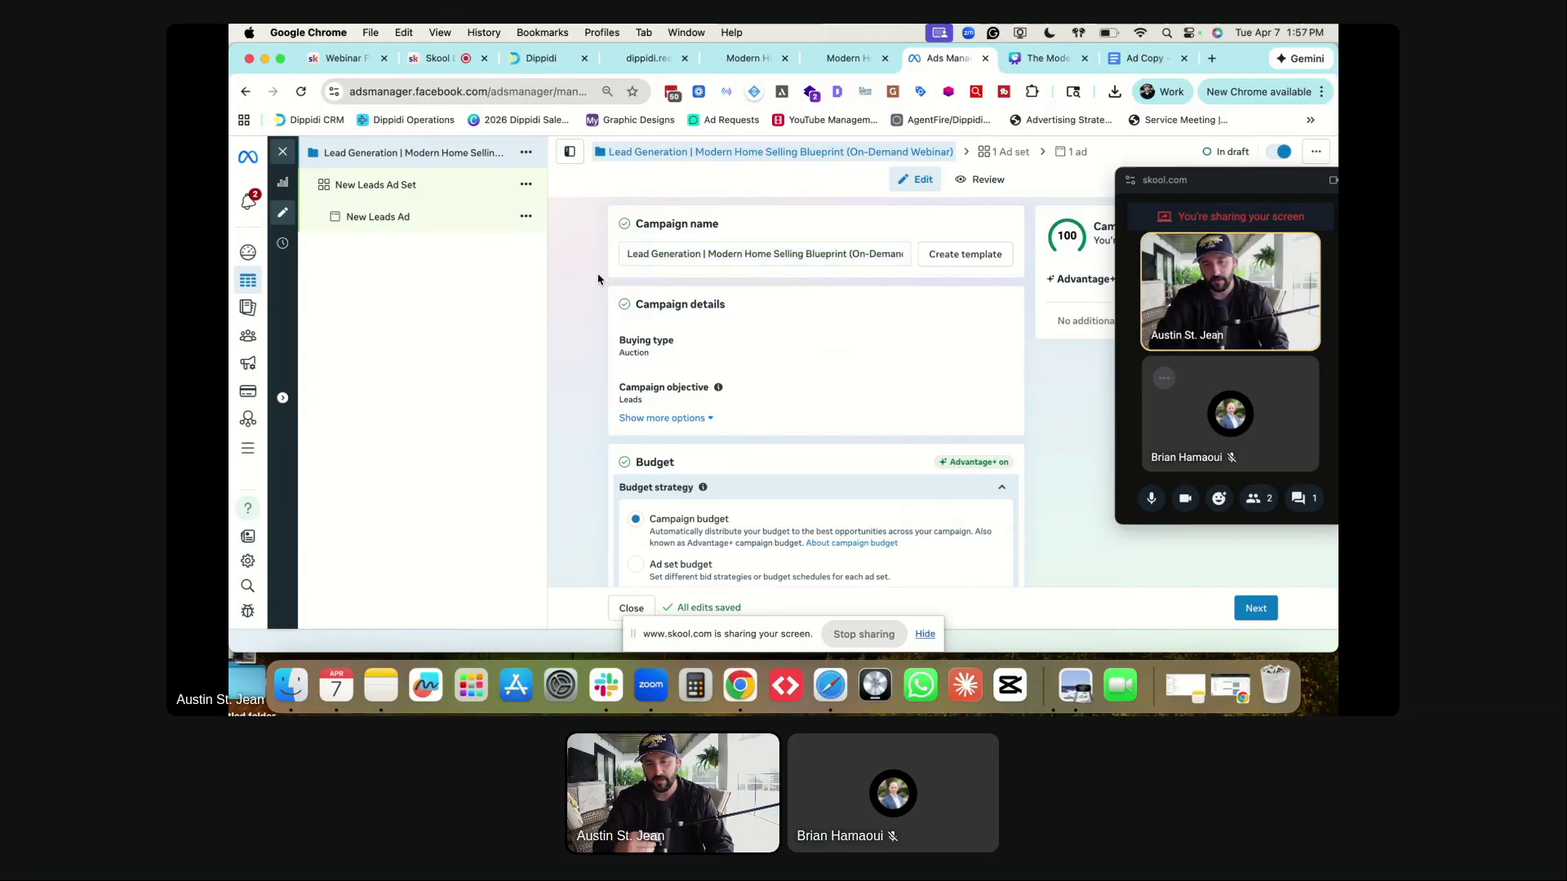
scroll(600, 362, "down", 1)
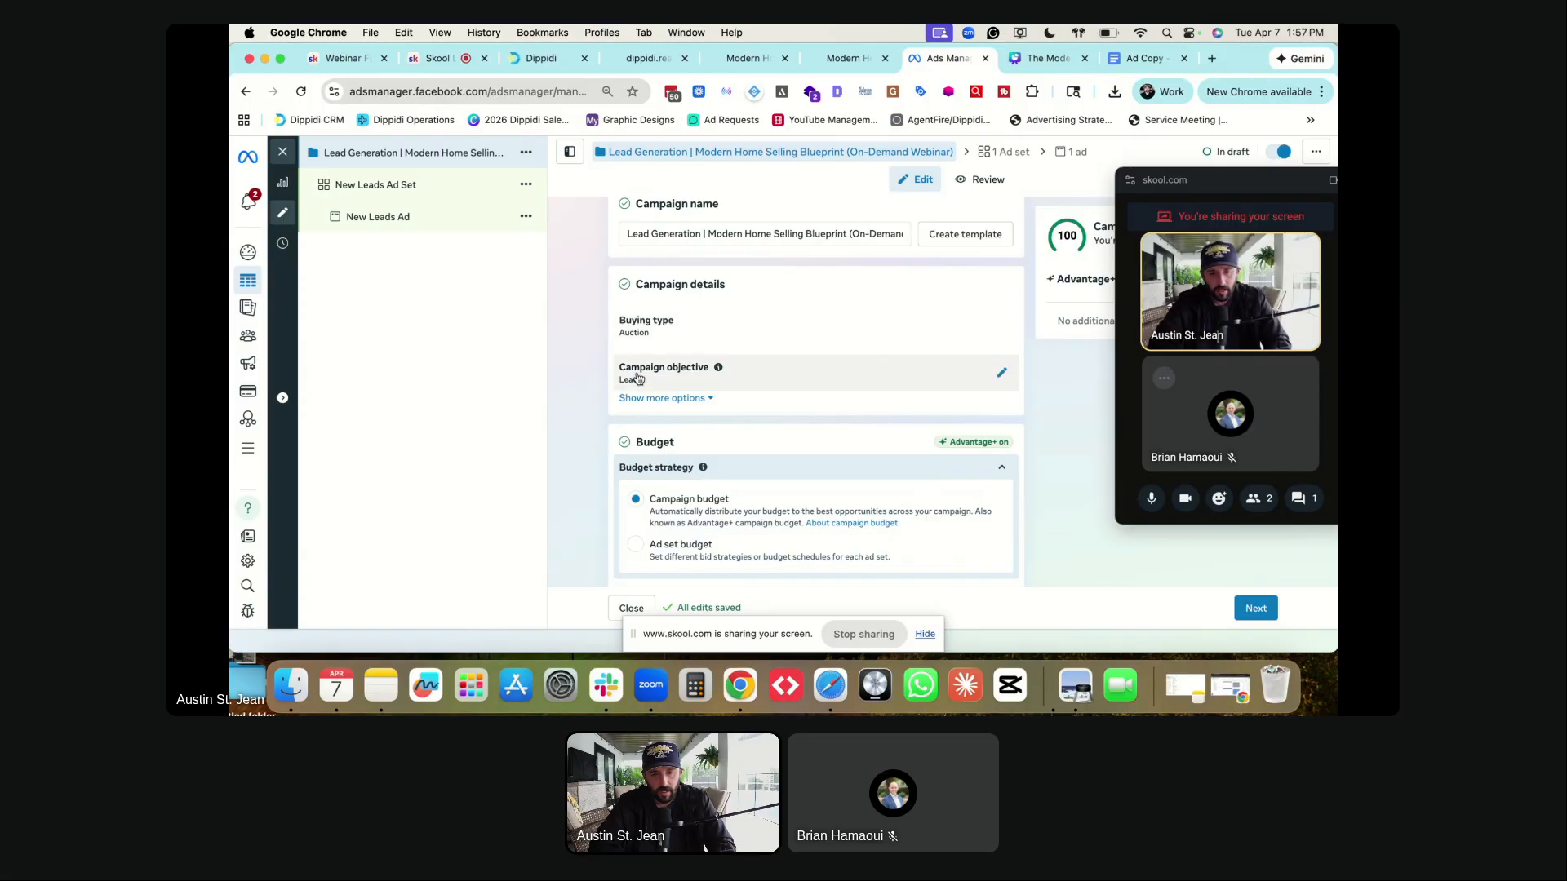
scroll(653, 378, "down", 3)
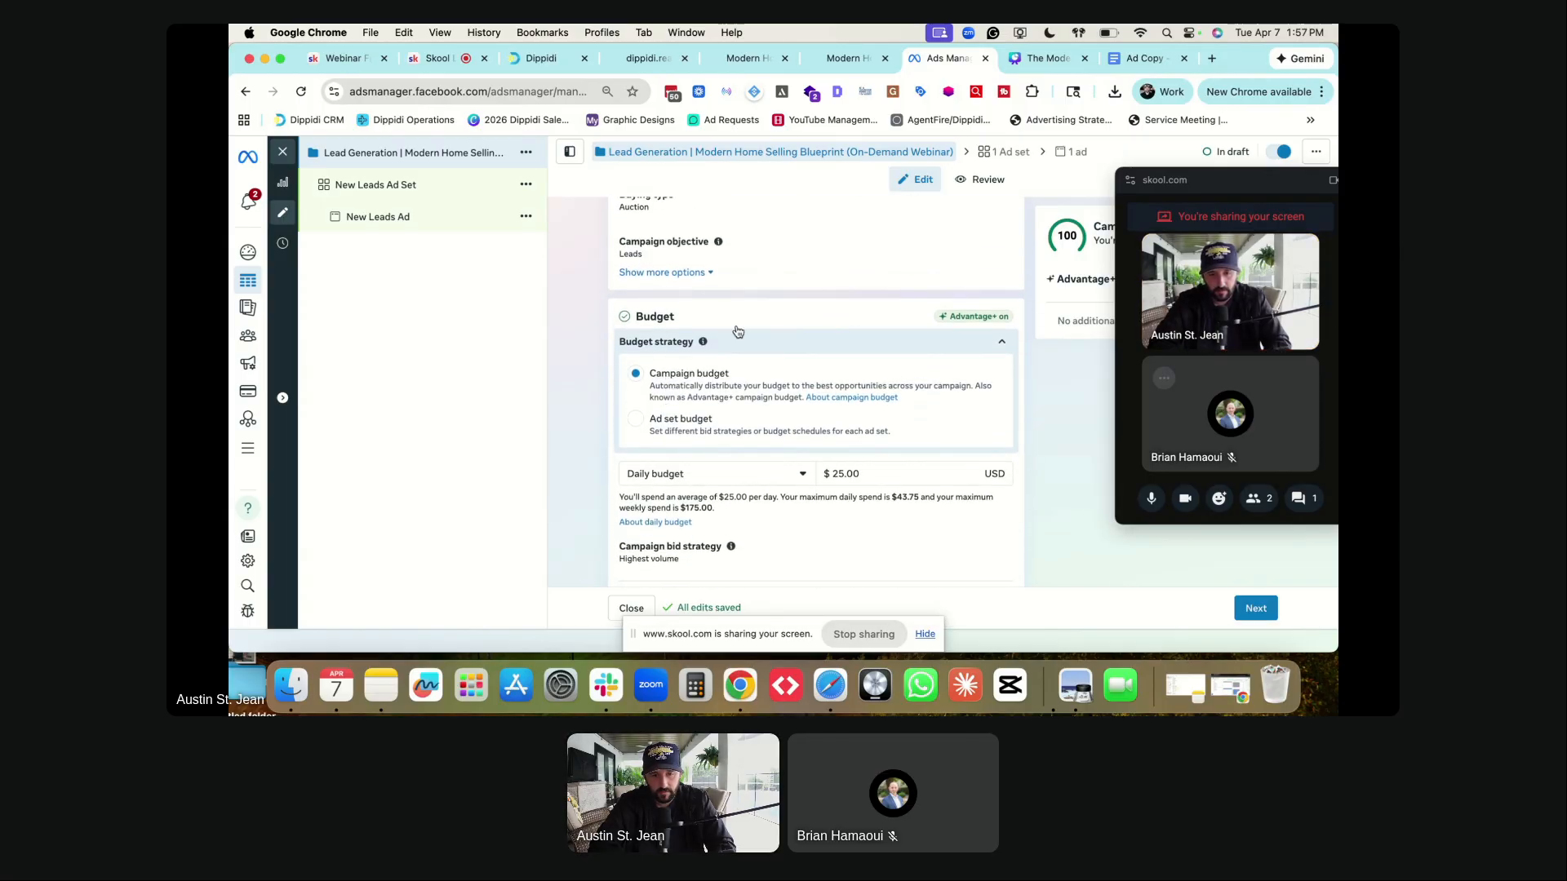
left_click(995, 248)
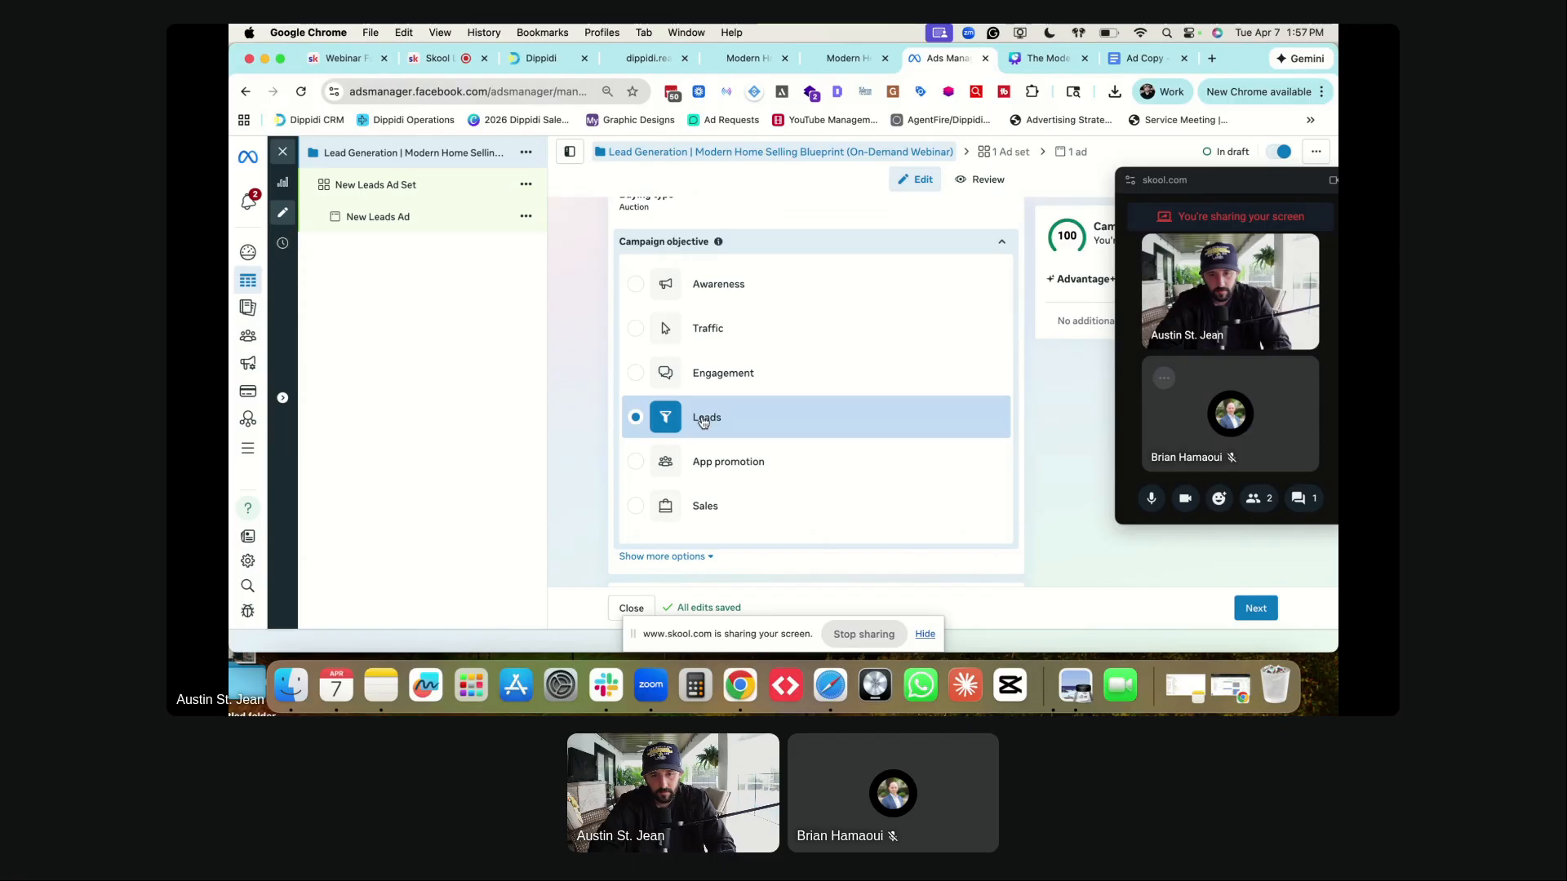
left_click(1001, 243)
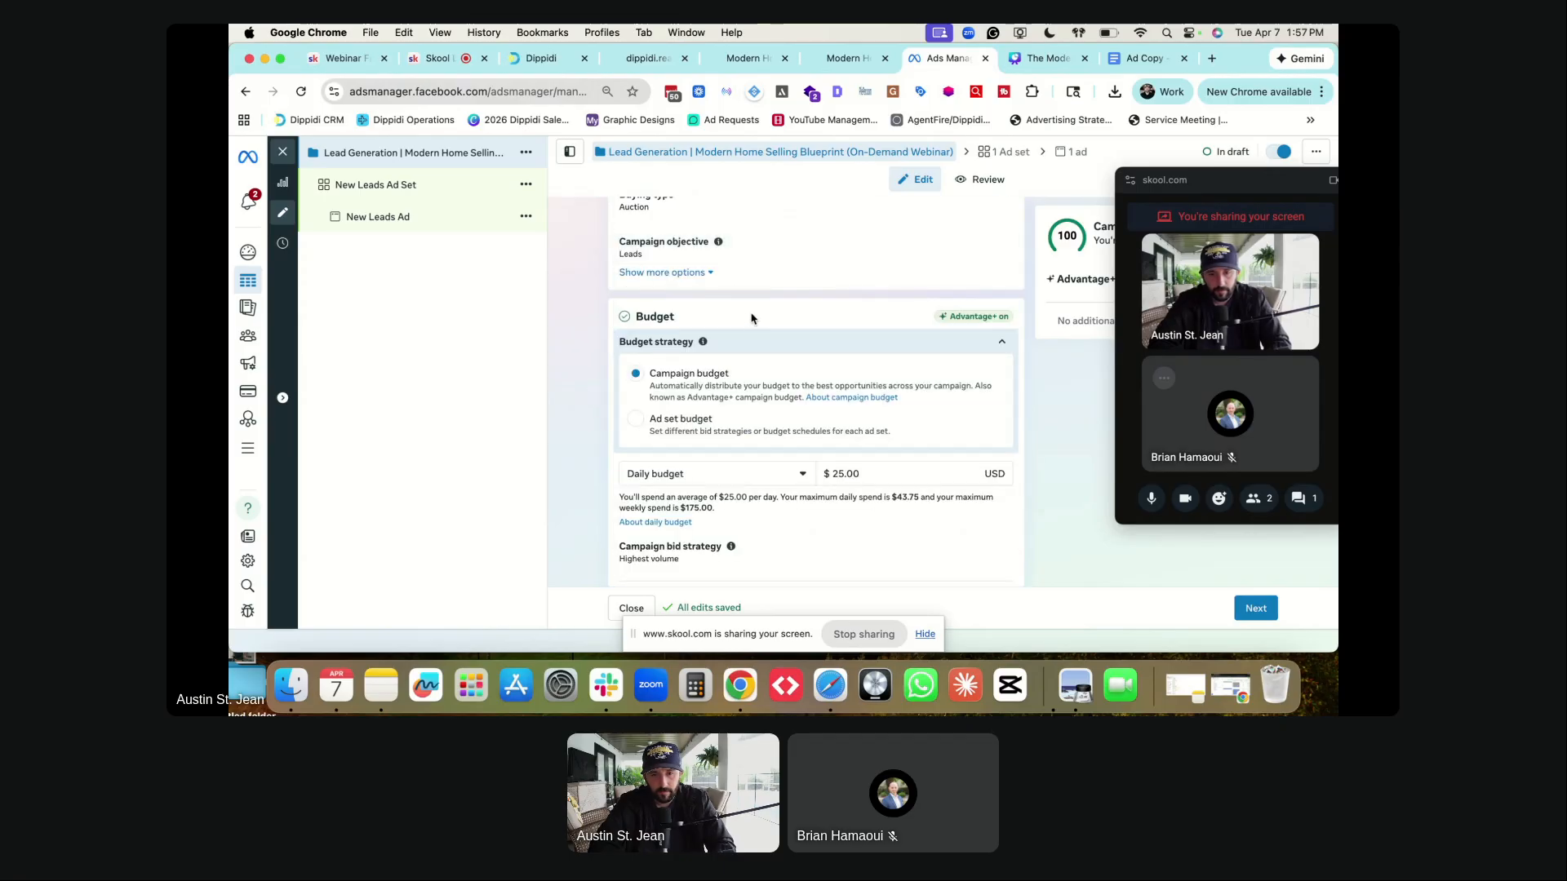
scroll(759, 317, "down", 3)
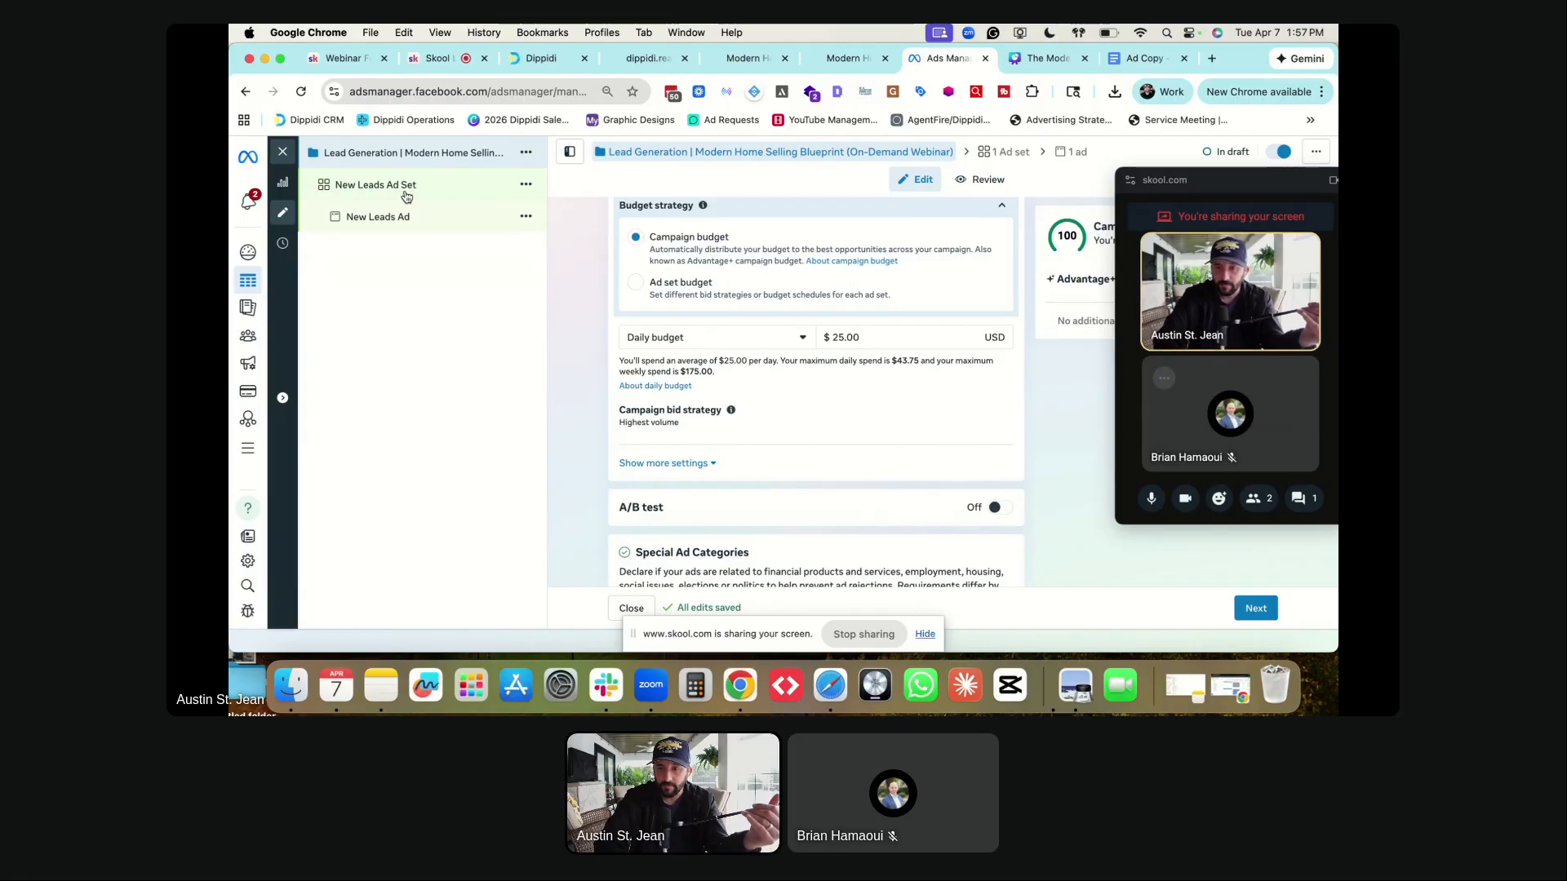
- Scroll back up to the Budget strategy section of the campaign settings
scroll(734, 363, "up", 3)
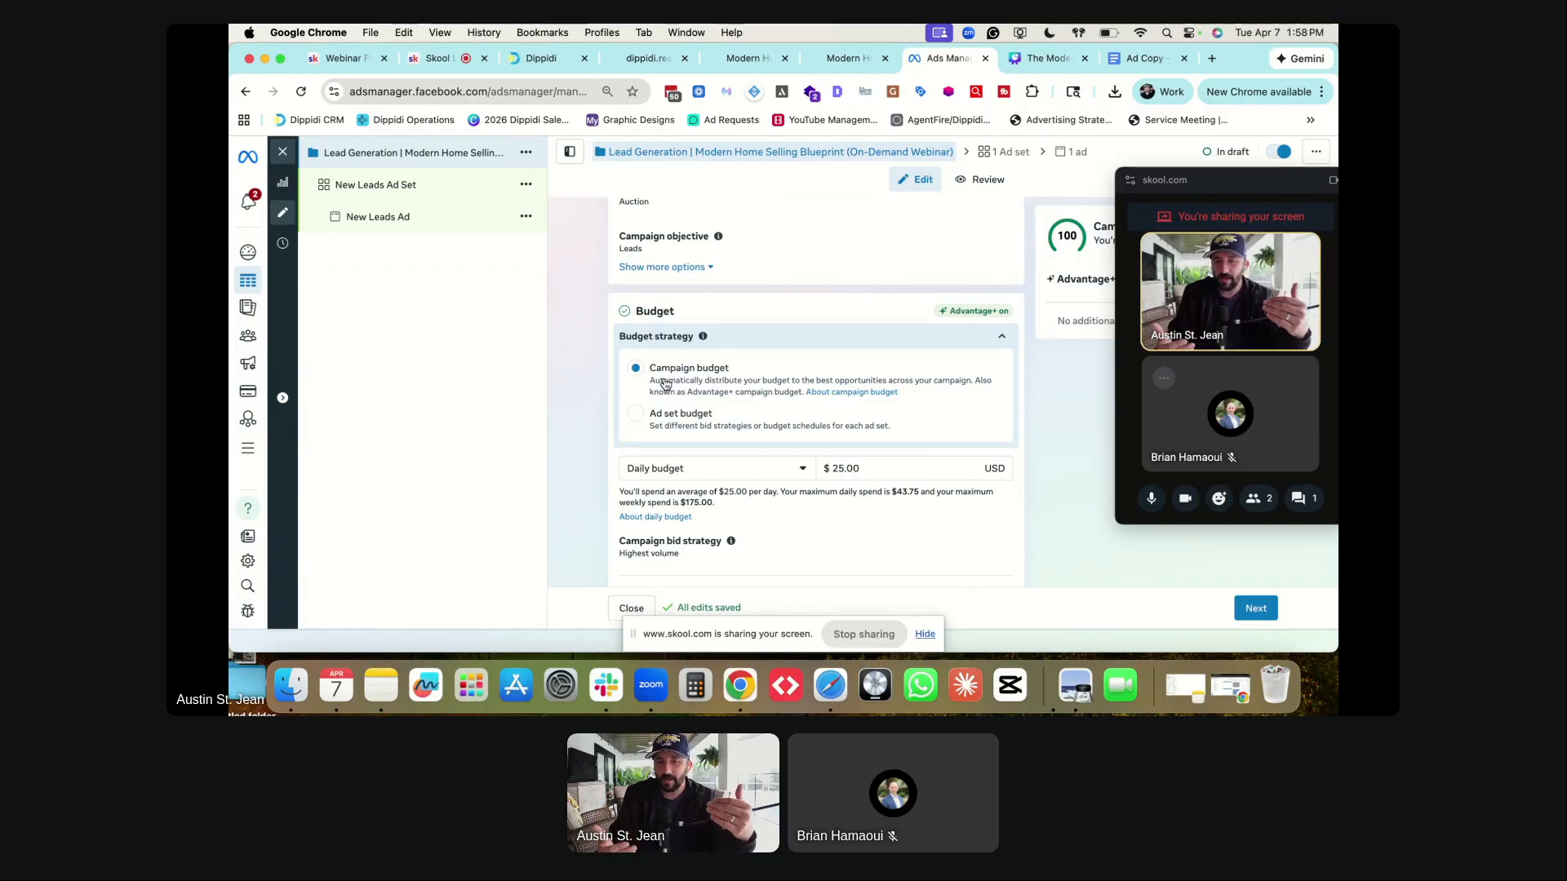
left_click(634, 419)
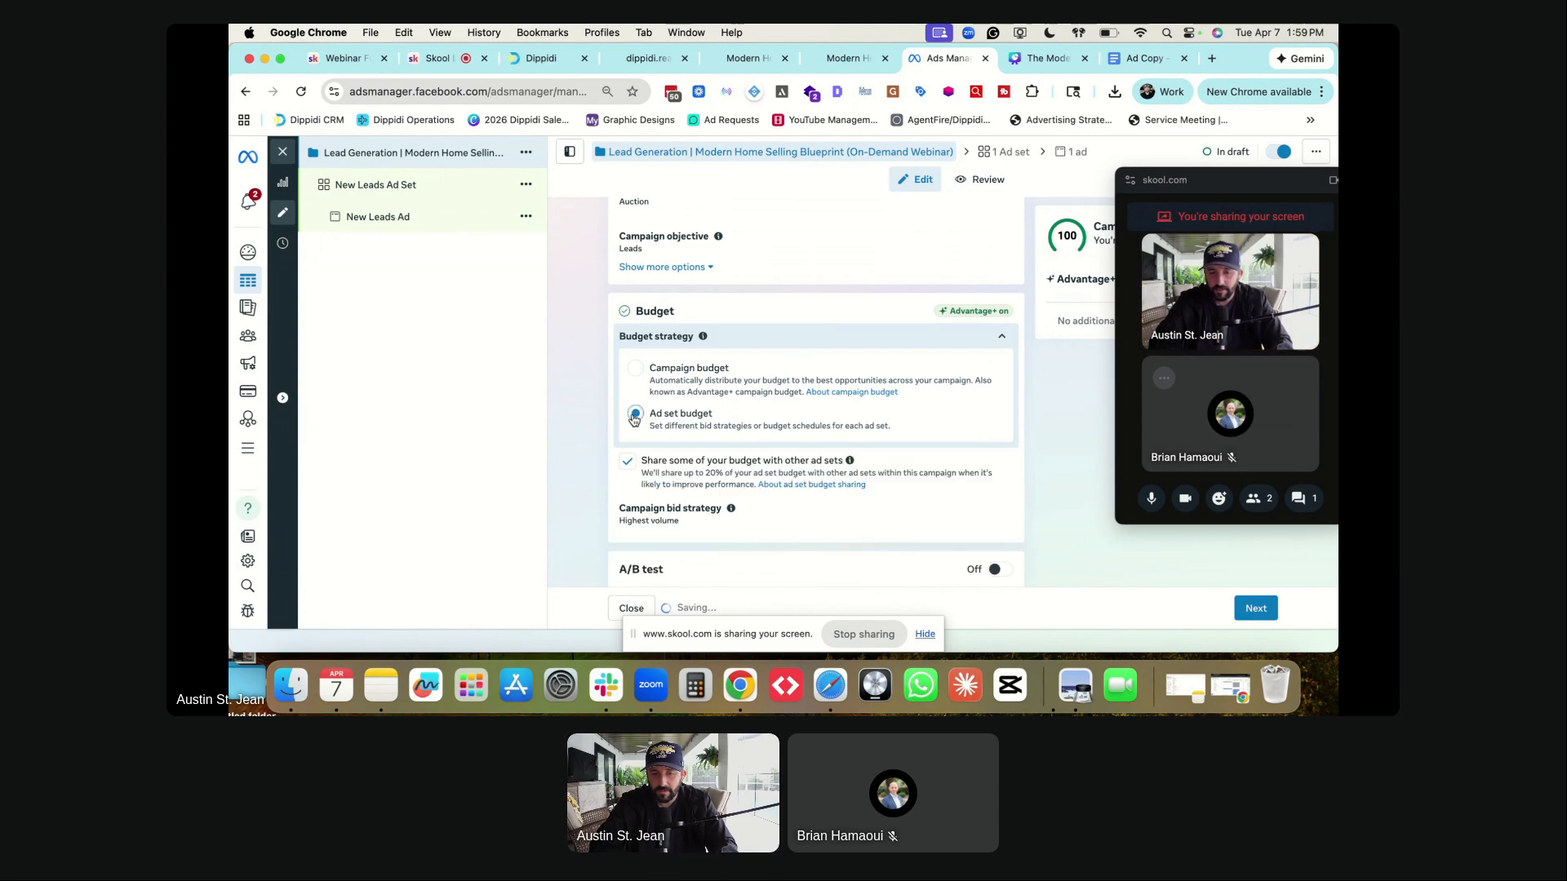
scroll(678, 405, "down", 1)
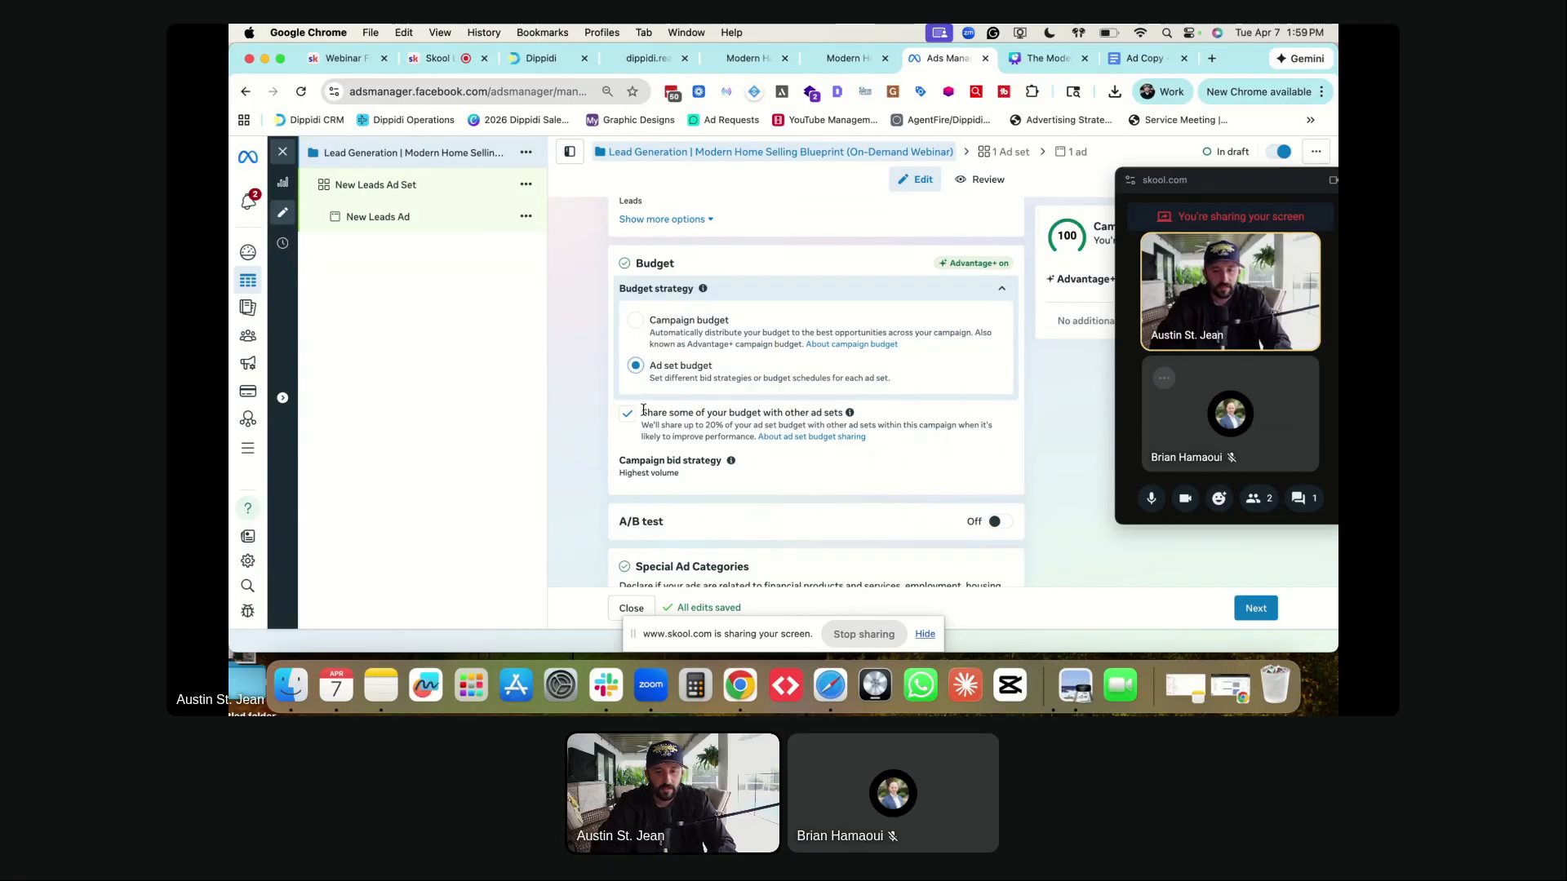
left_click_drag(643, 411, 825, 408)
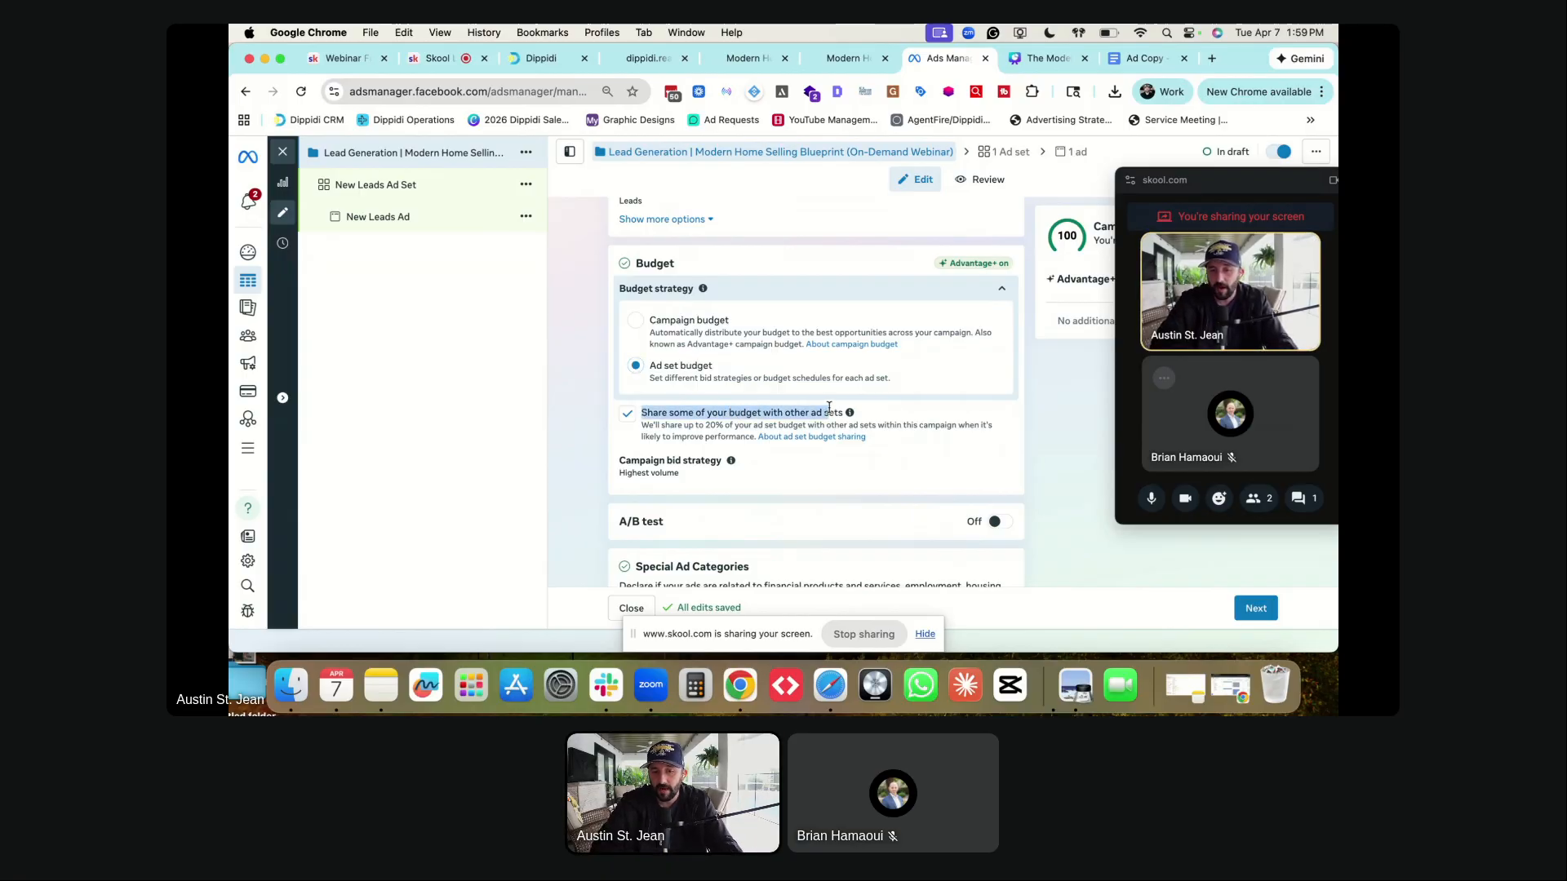
left_click(510, 435)
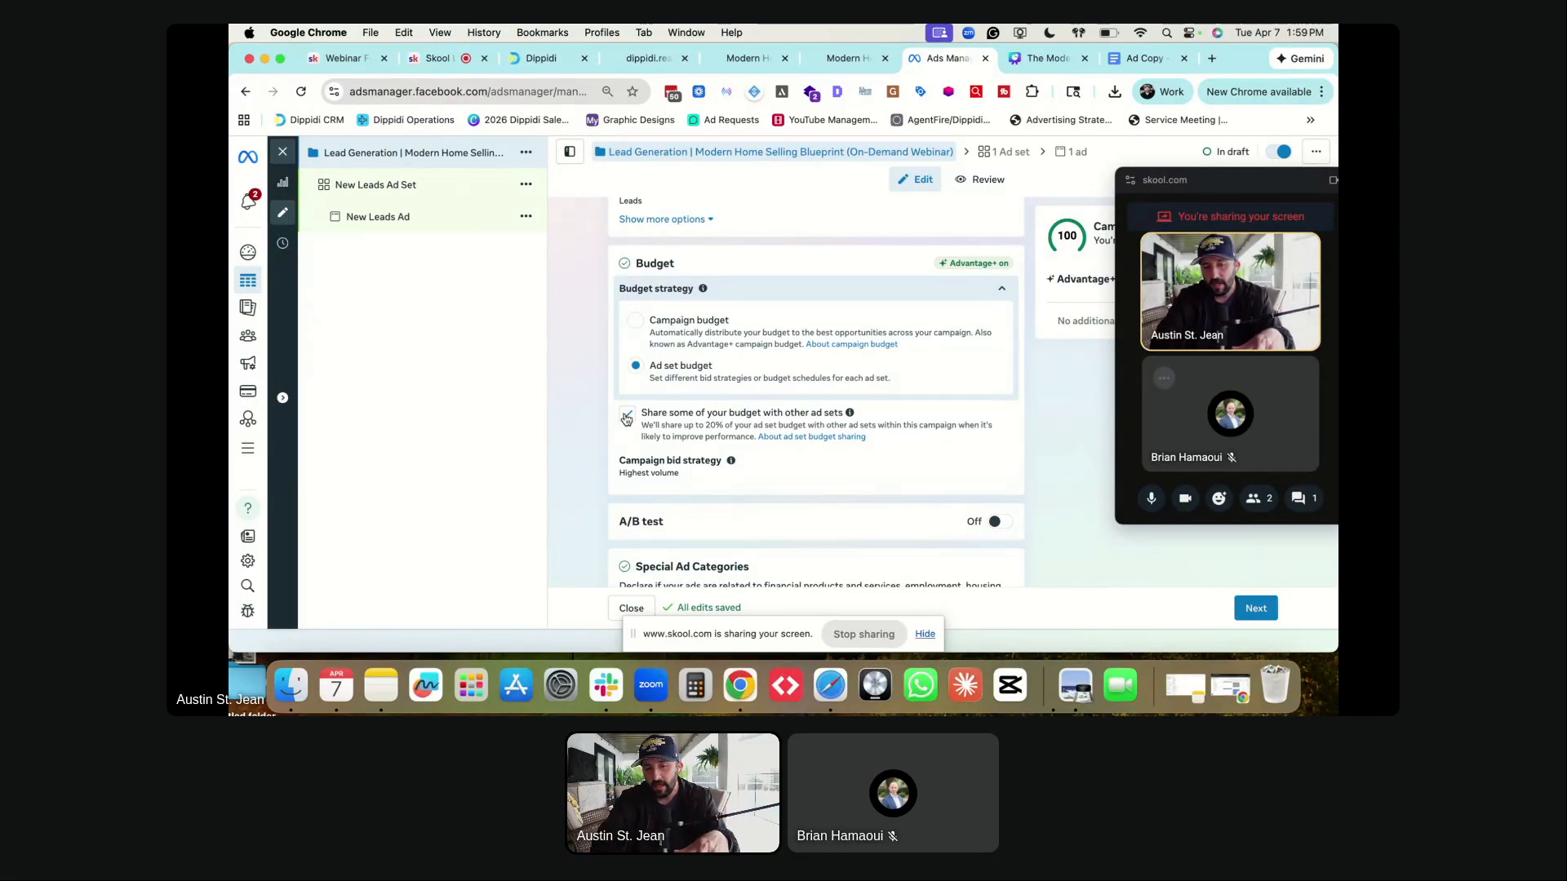
scroll(711, 468, "down", 3)
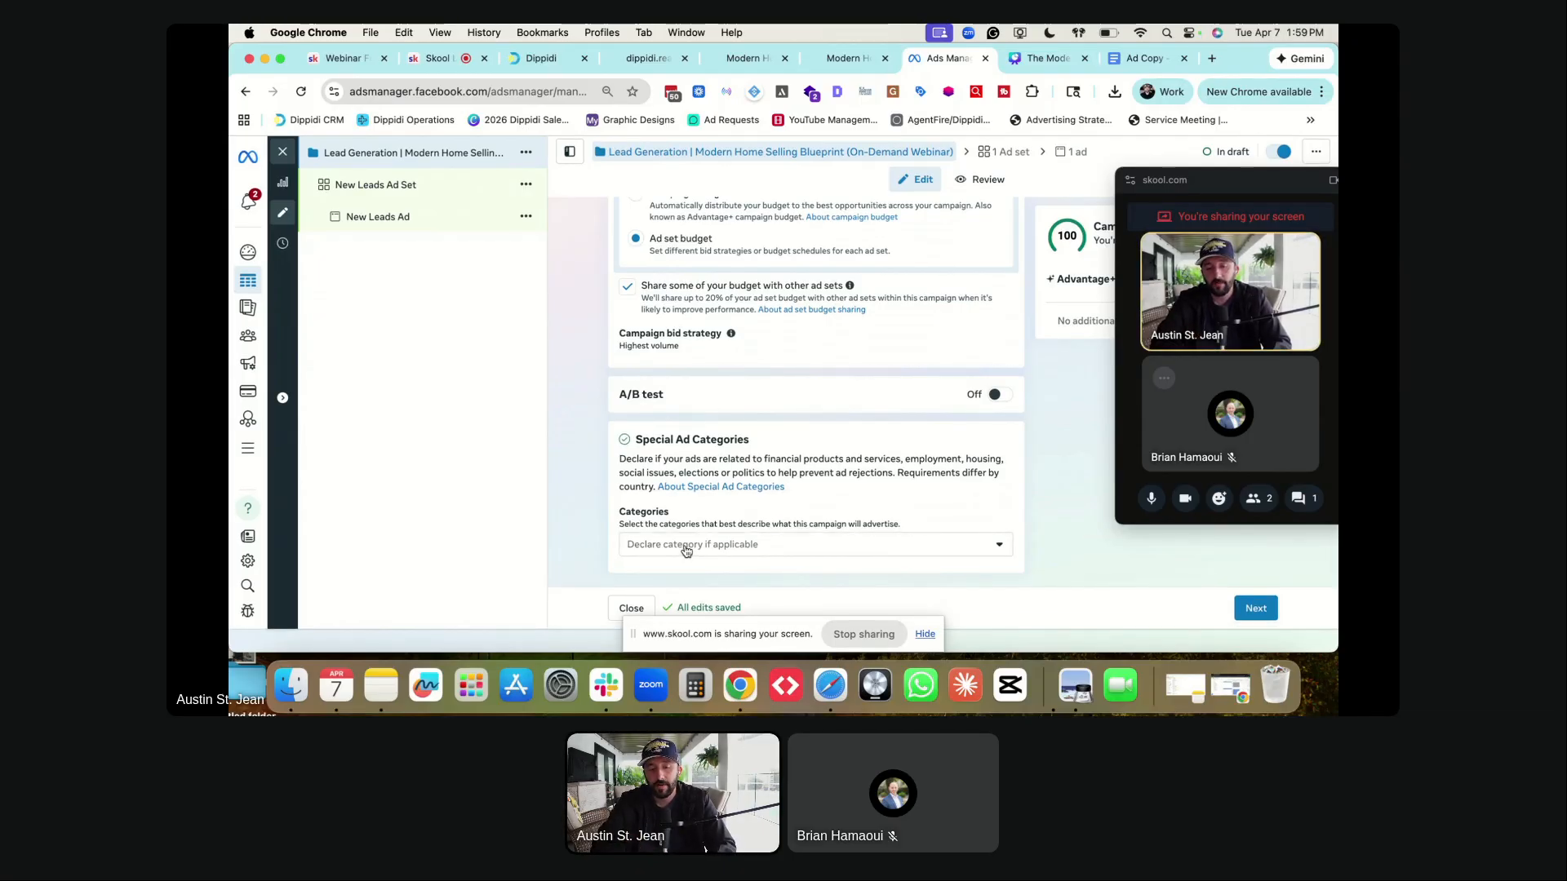
- Mark Housing as the special ad category, then continue to the ad set page
left_click(685, 551)
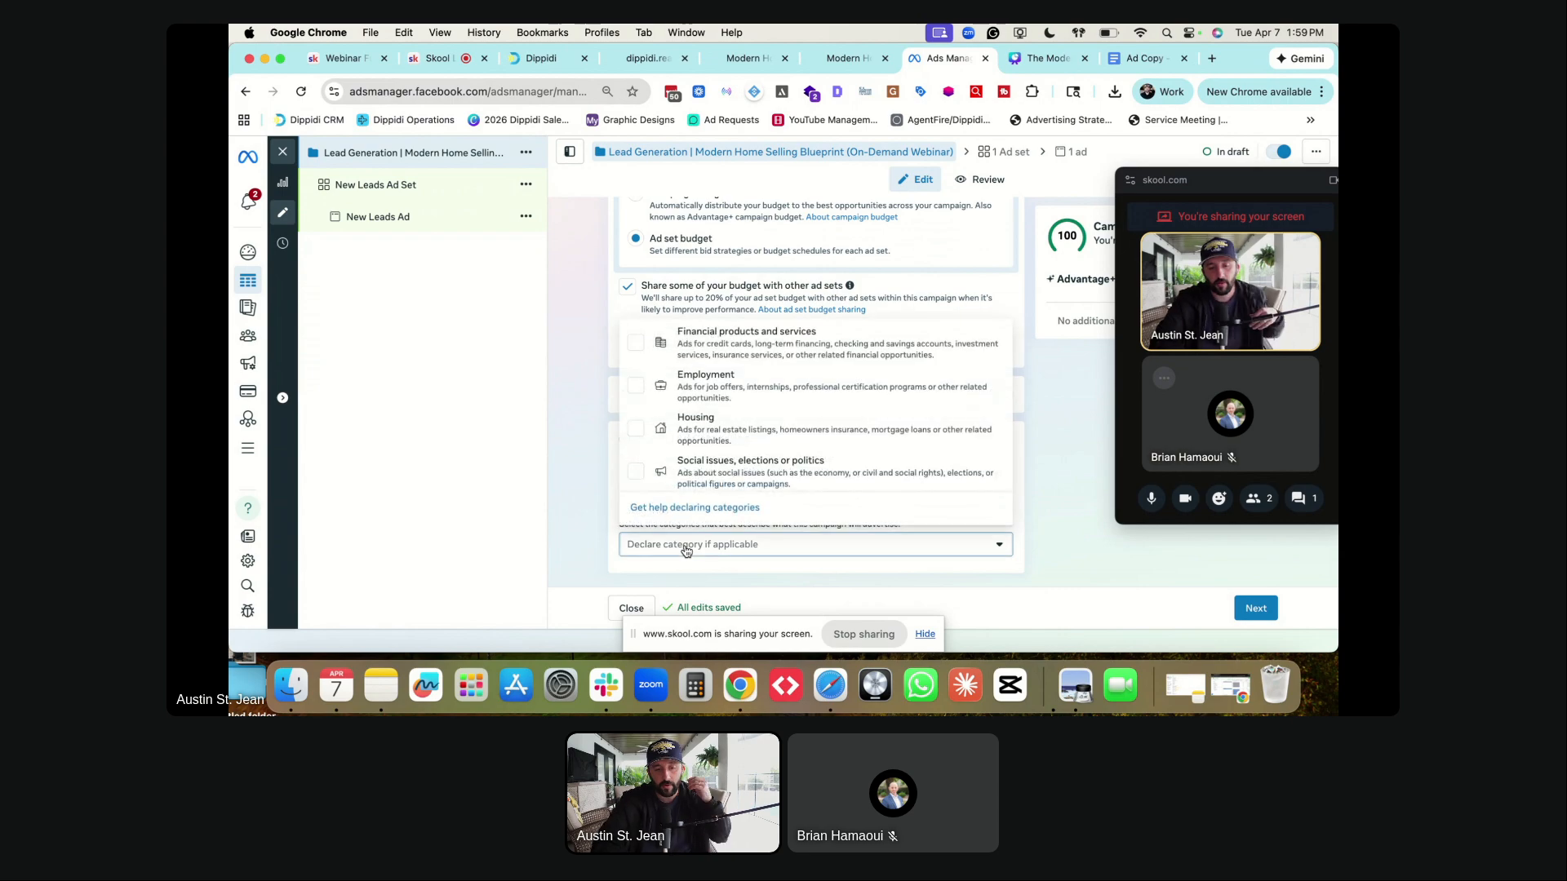
left_click(637, 433)
left_click(555, 462)
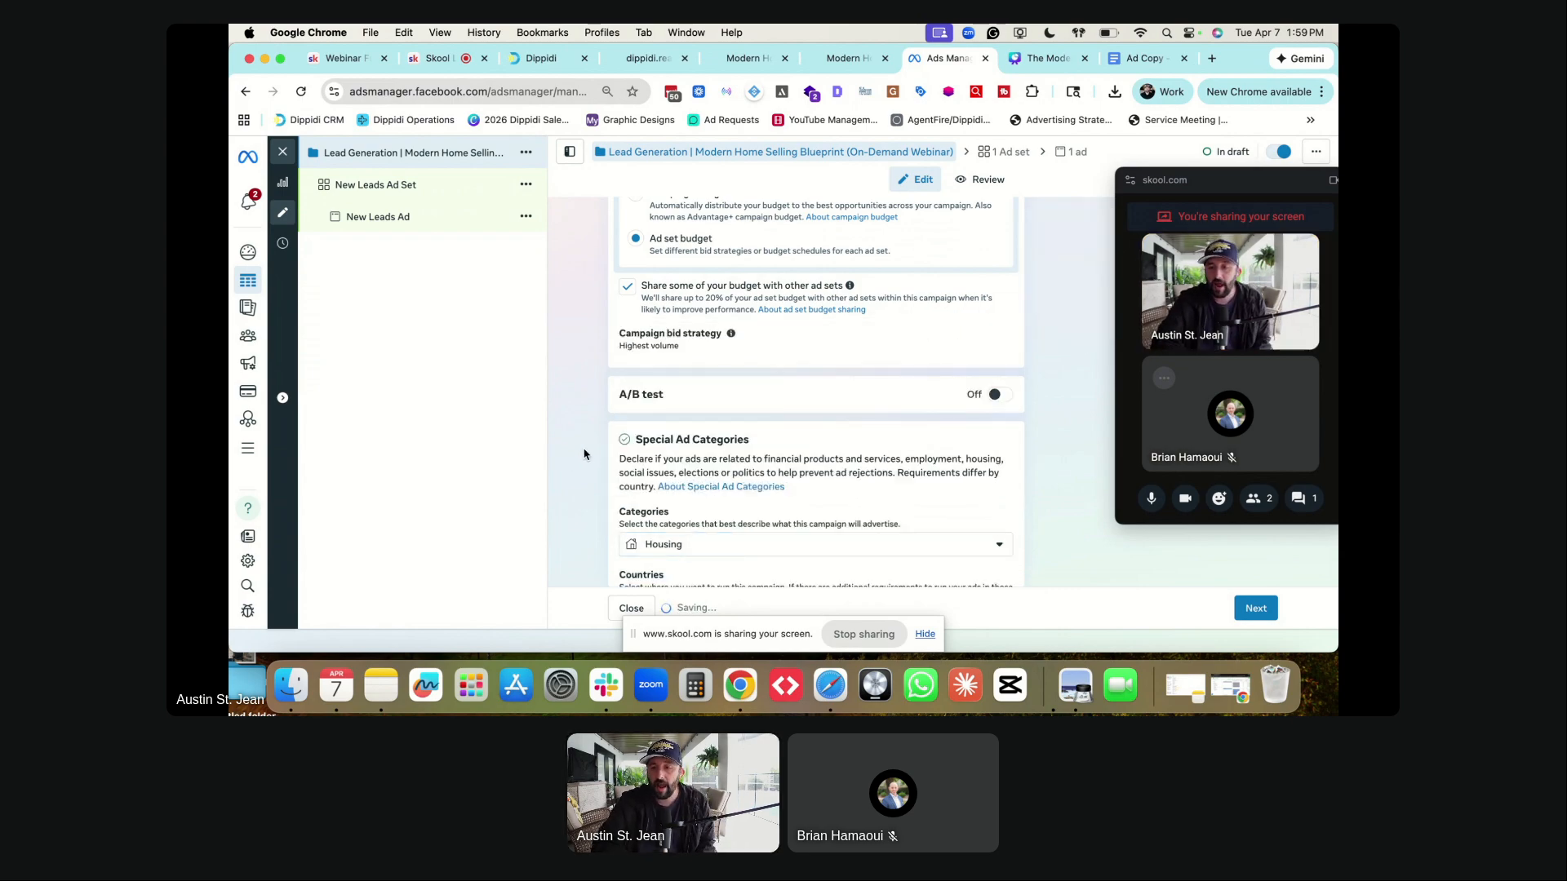
scroll(603, 454, "down", 3)
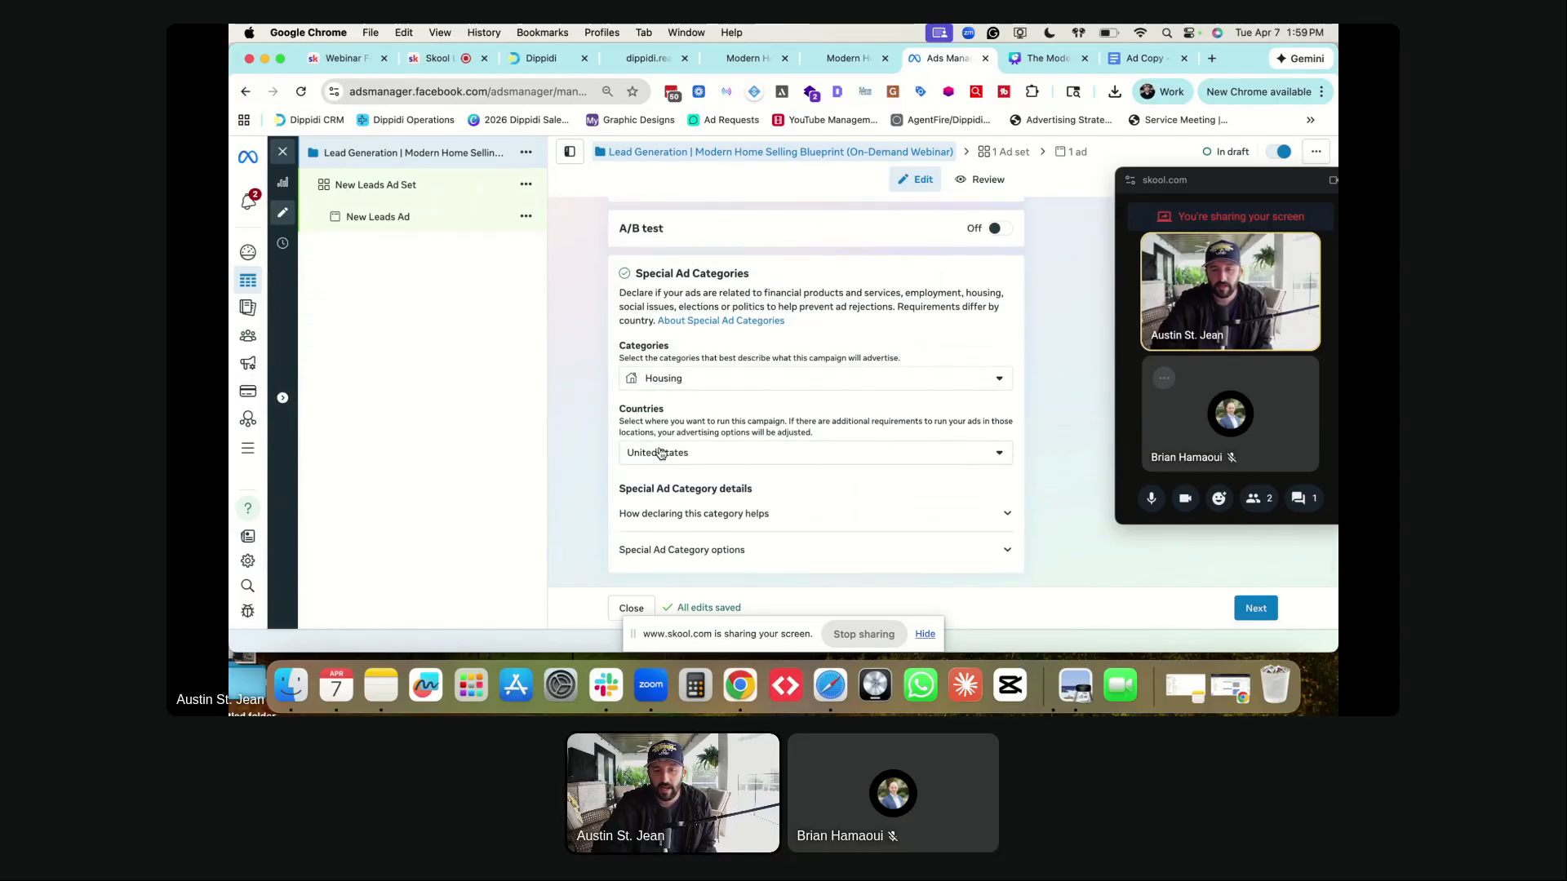
left_click(1255, 609)
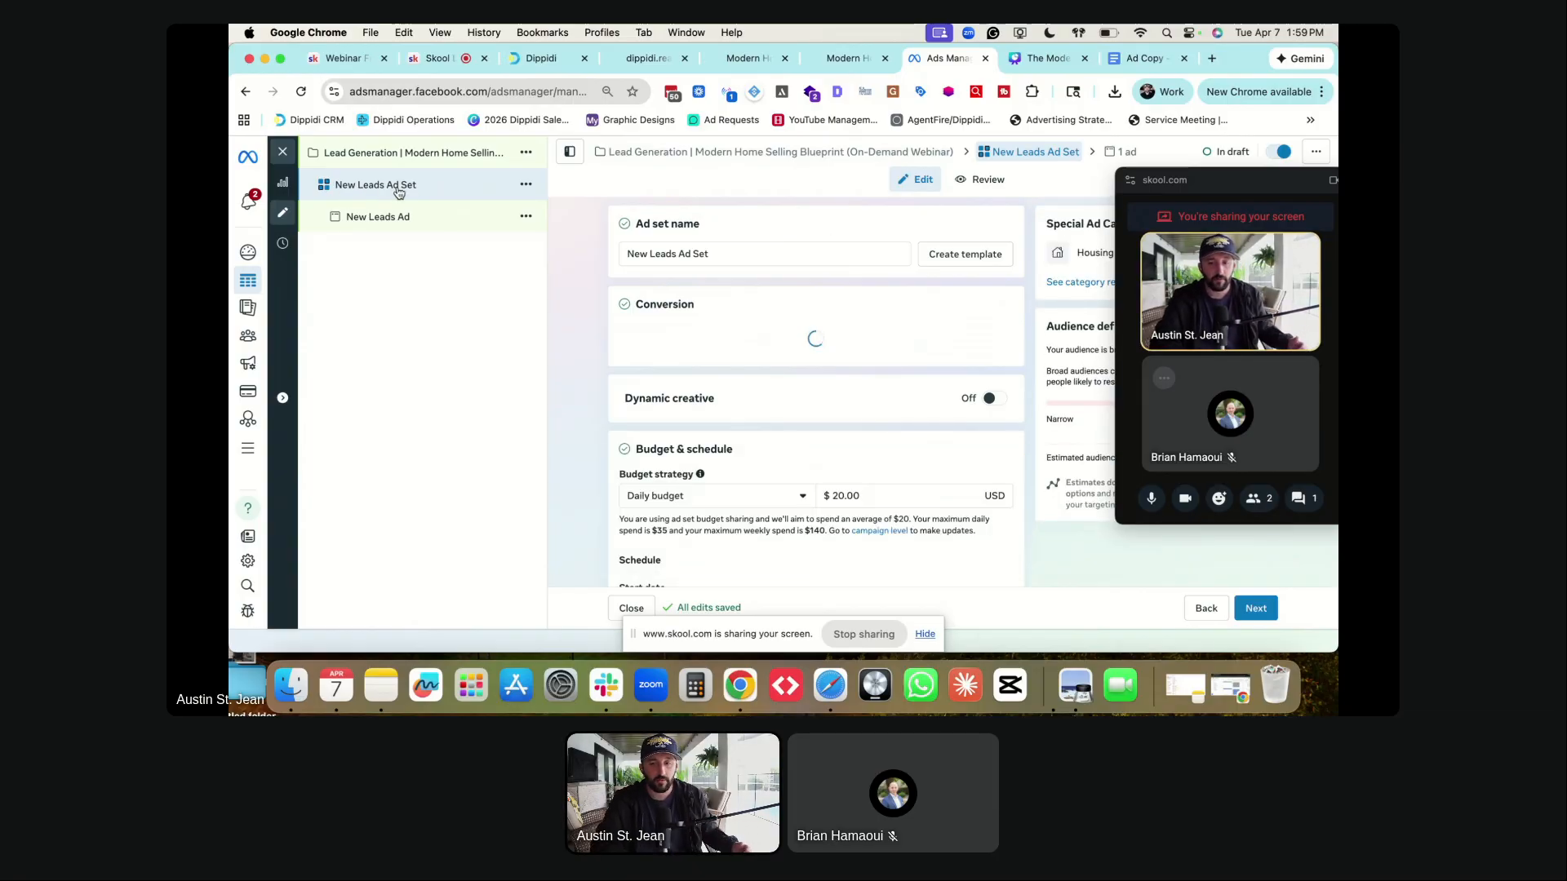
- Replace the ad set name with 'Broad Targeting (Locally)'
triple_click(682, 252)
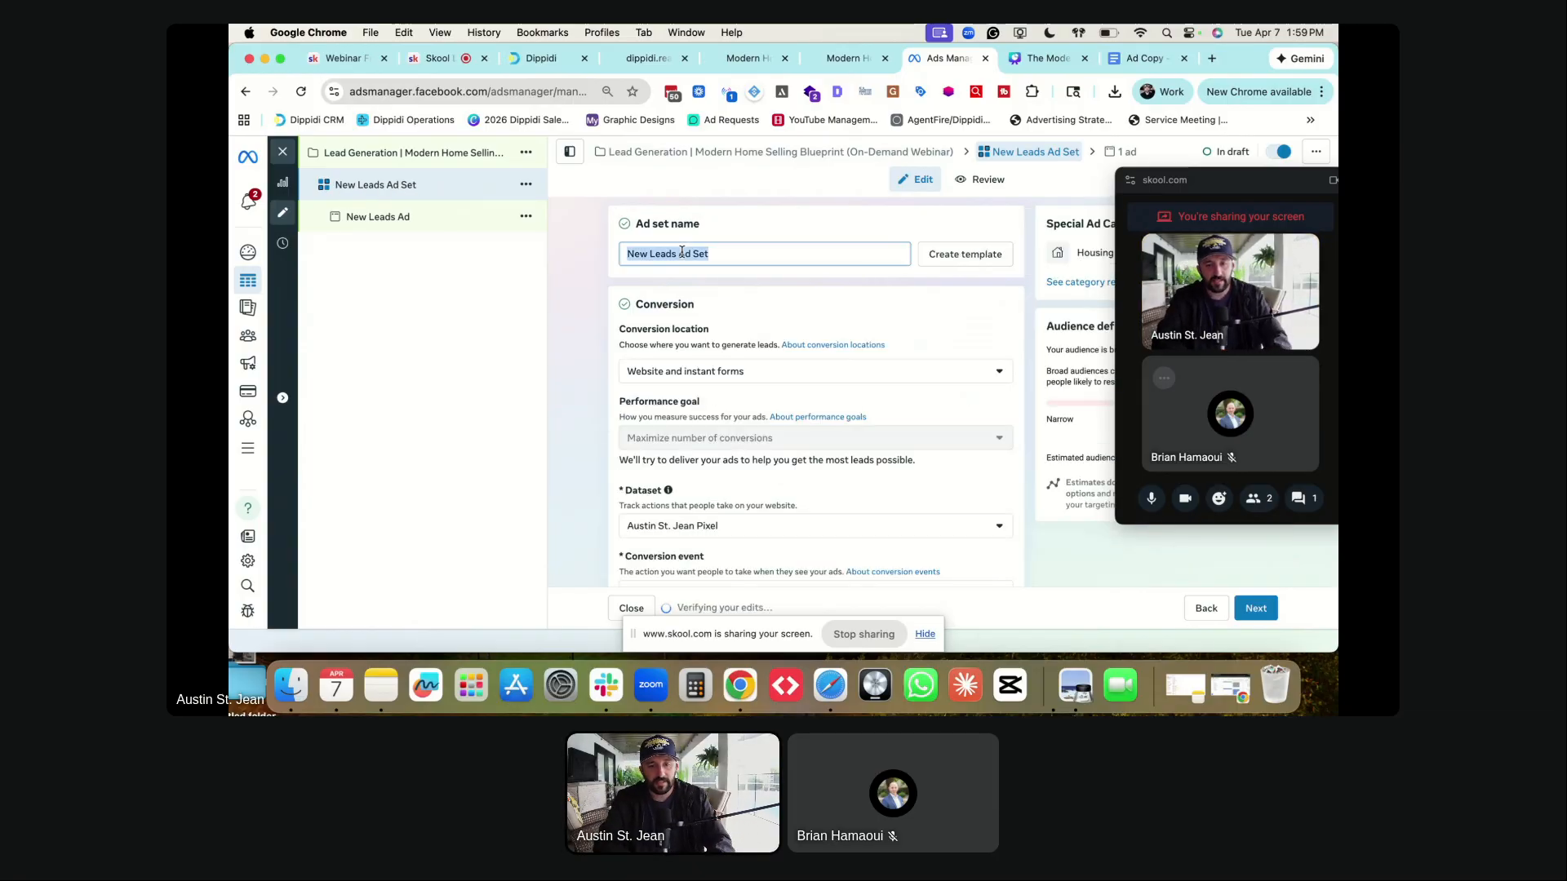
type("Broad T")
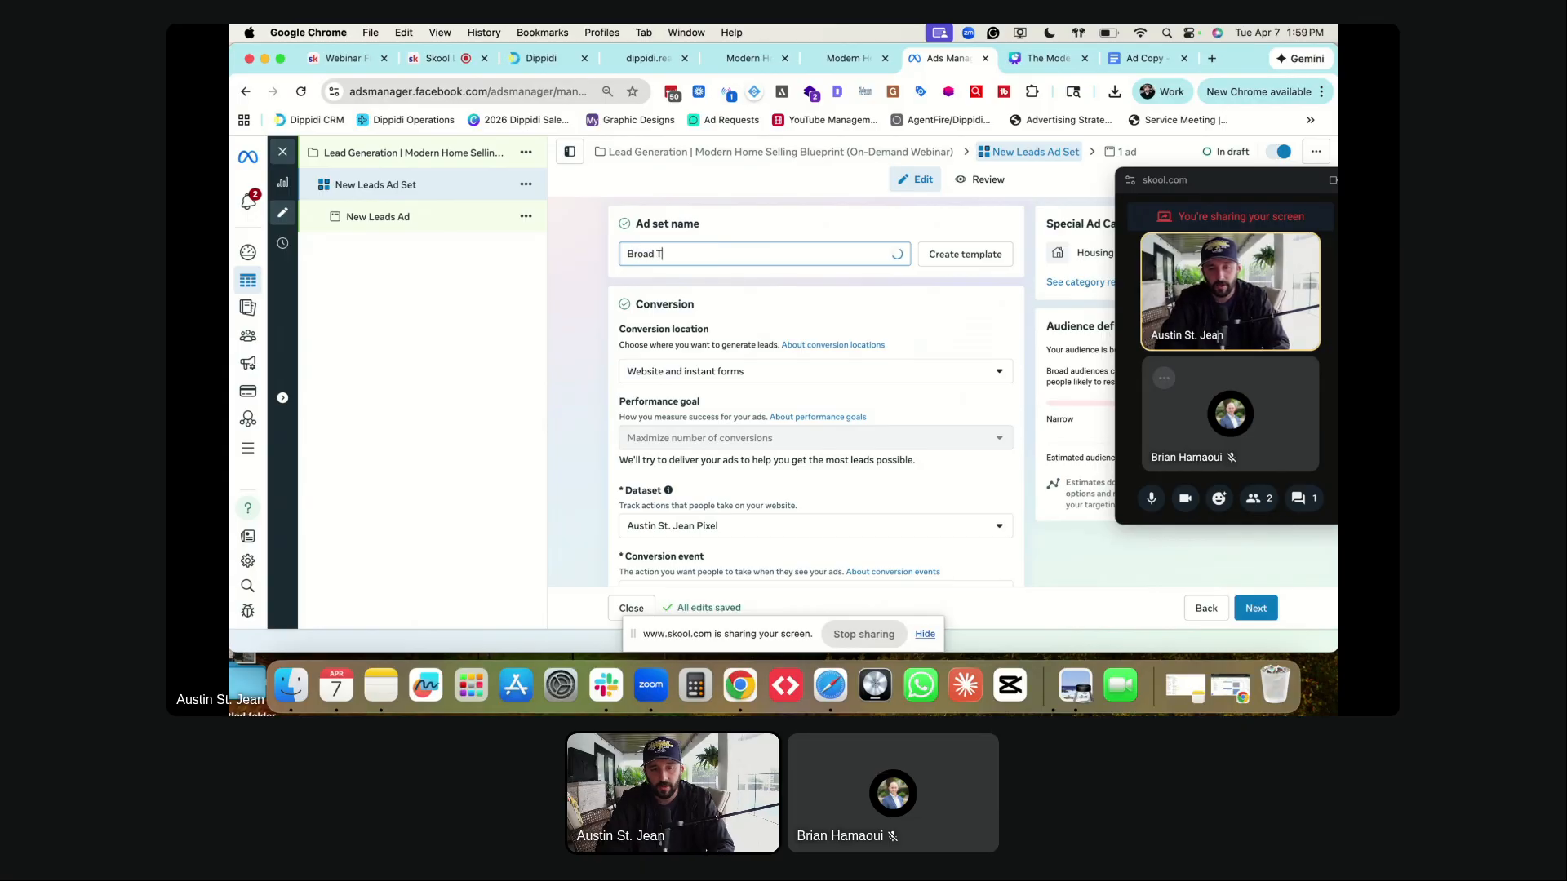
type("argeting (")
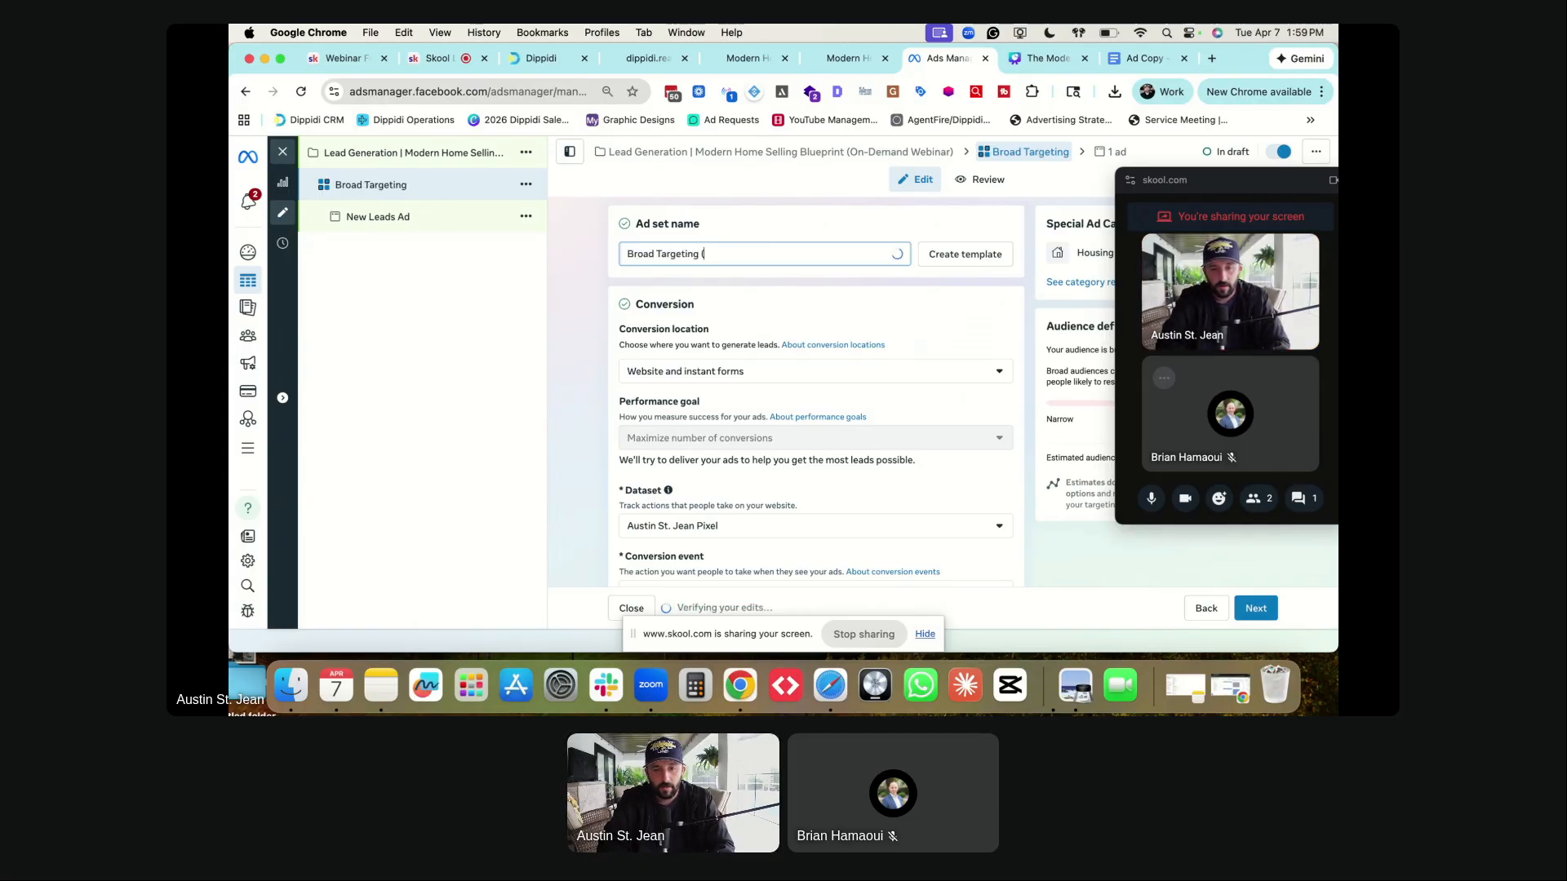
type("Locally)")
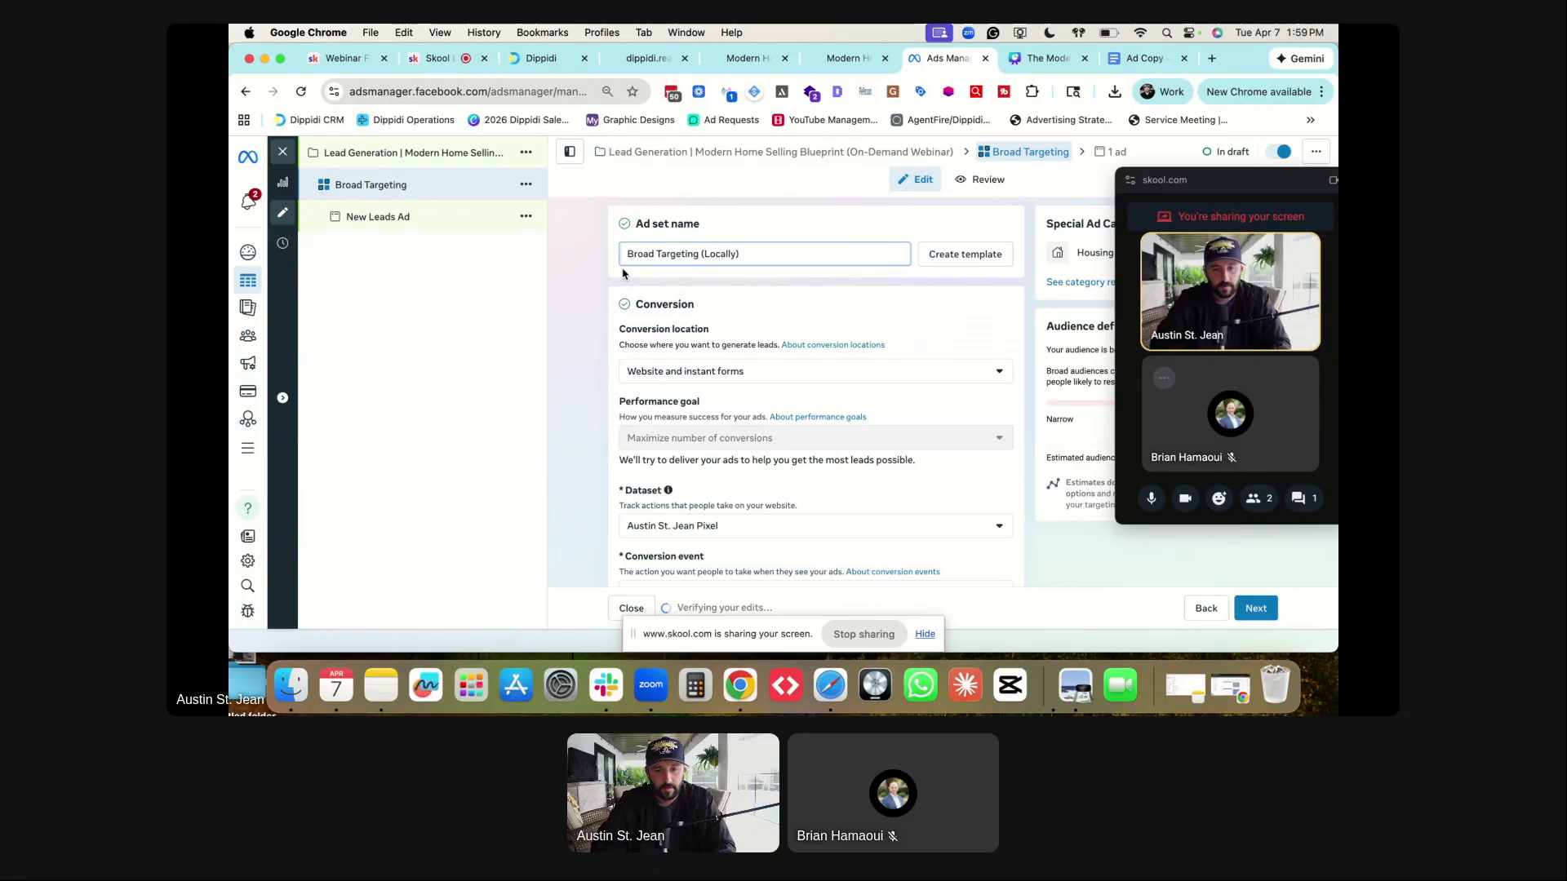
scroll(684, 271, "down", 3)
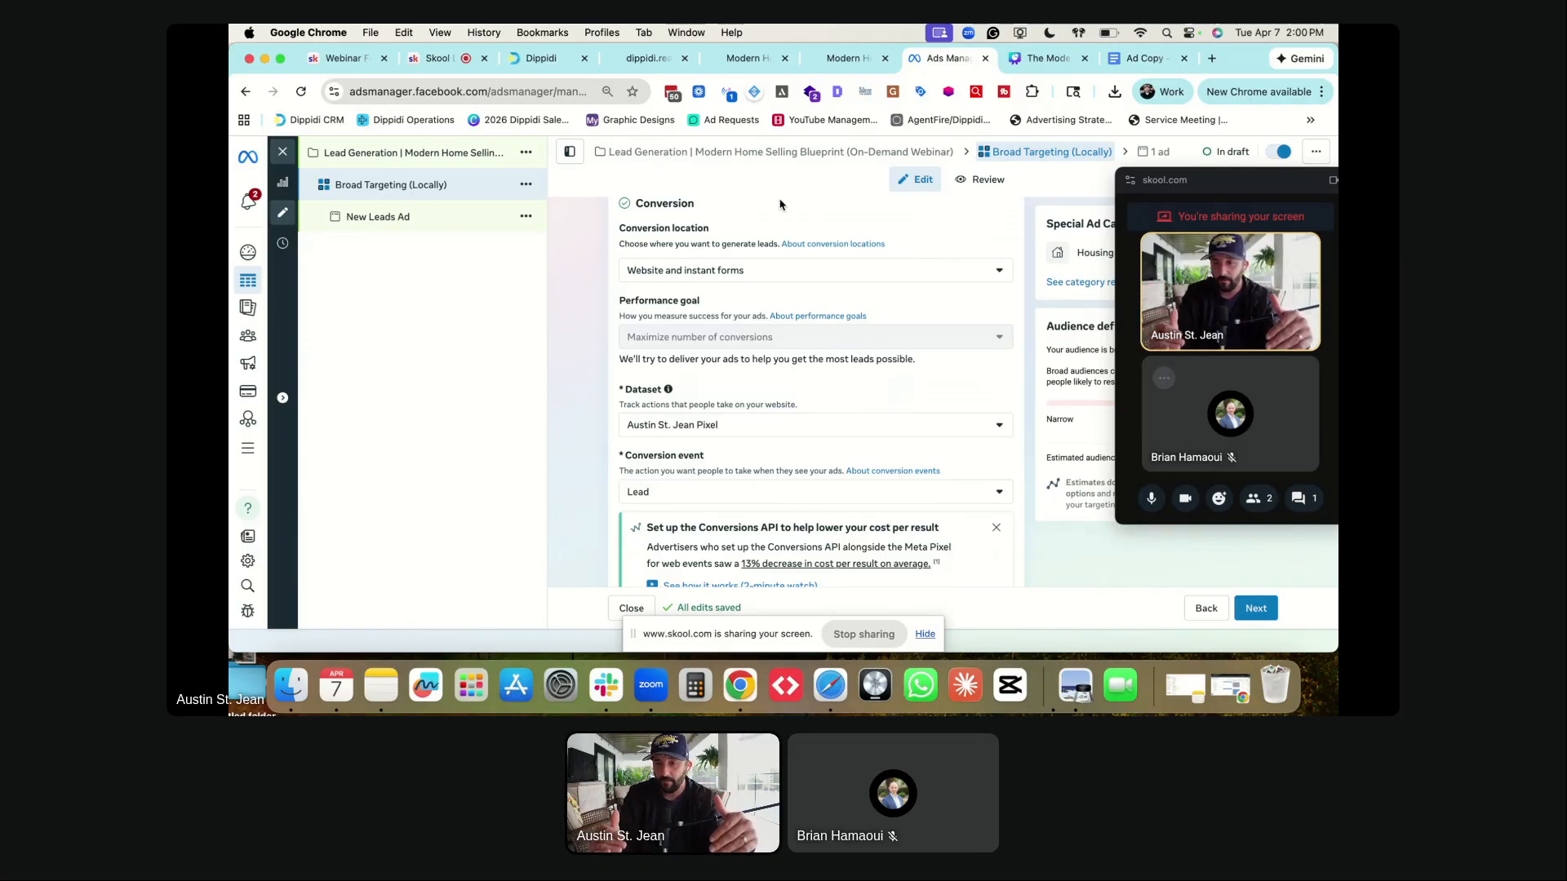
left_click(733, 277)
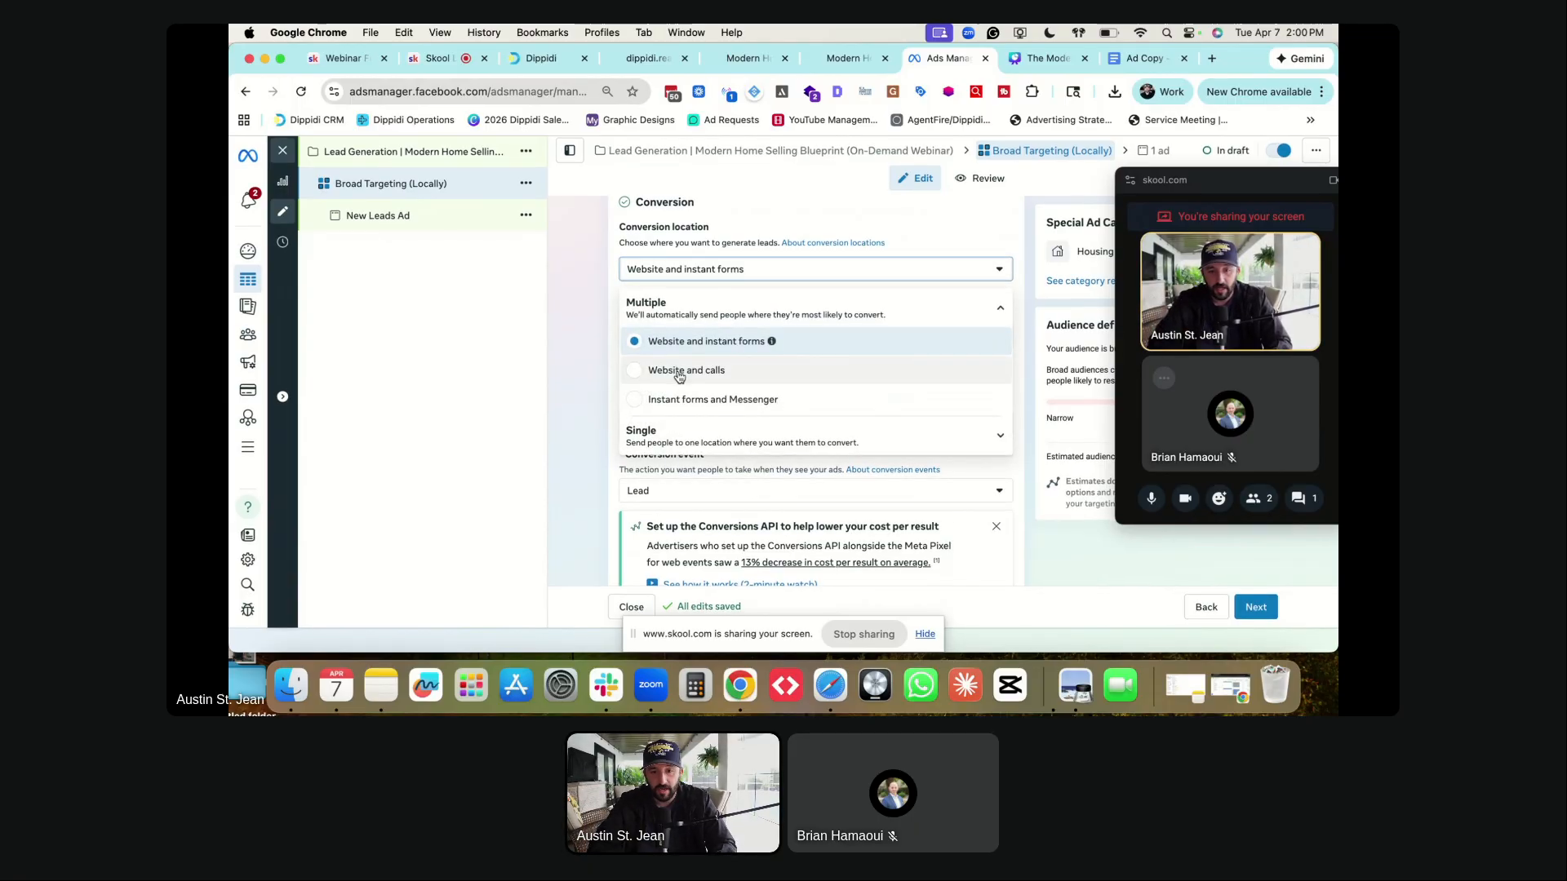
left_click(697, 438)
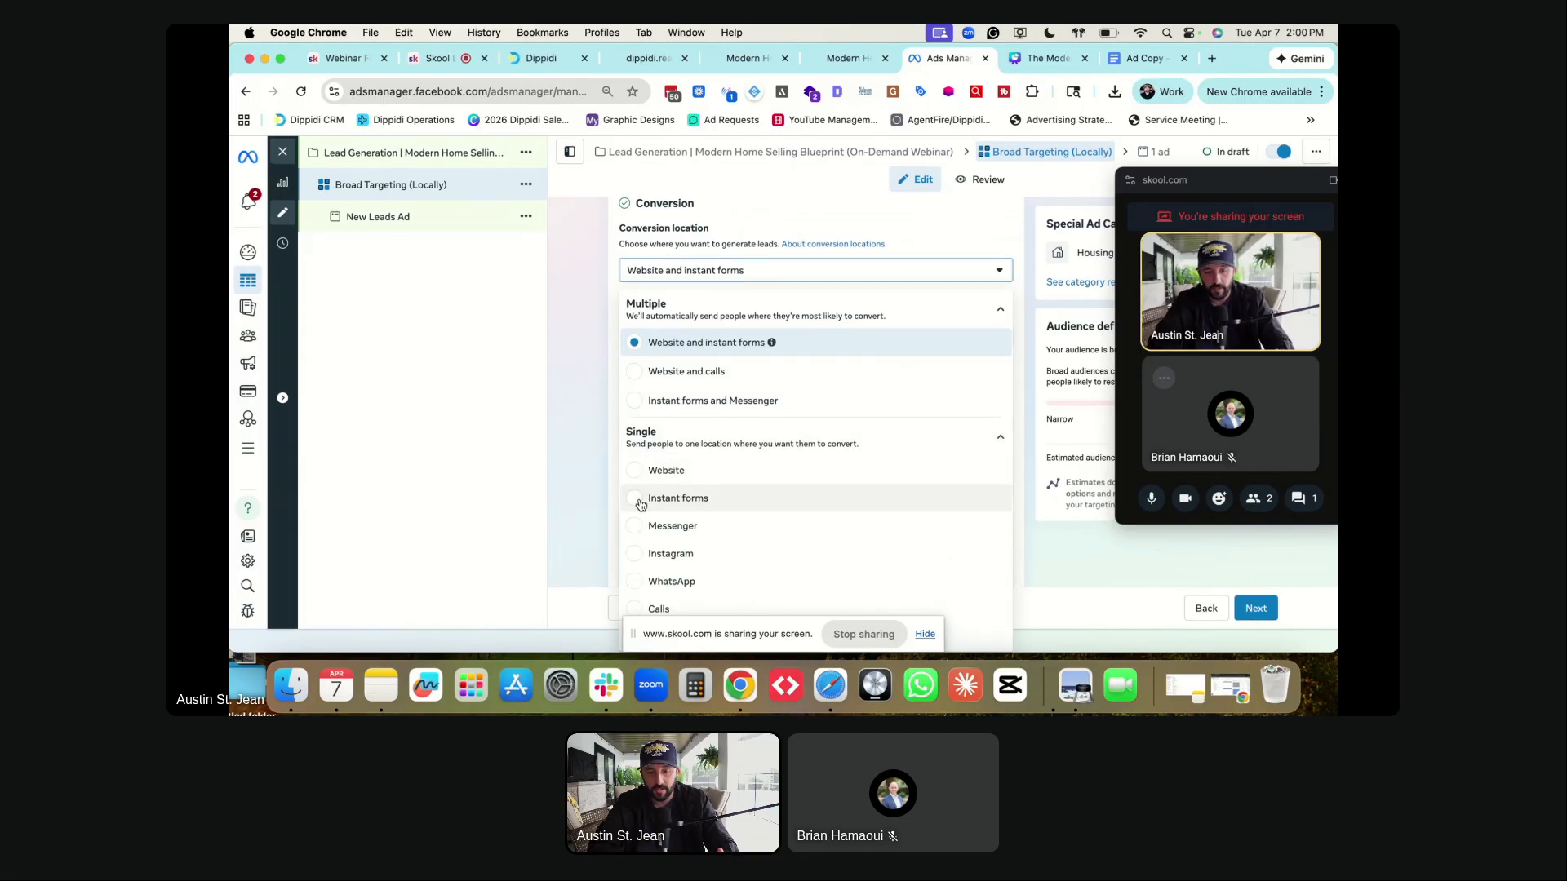
left_click(562, 444)
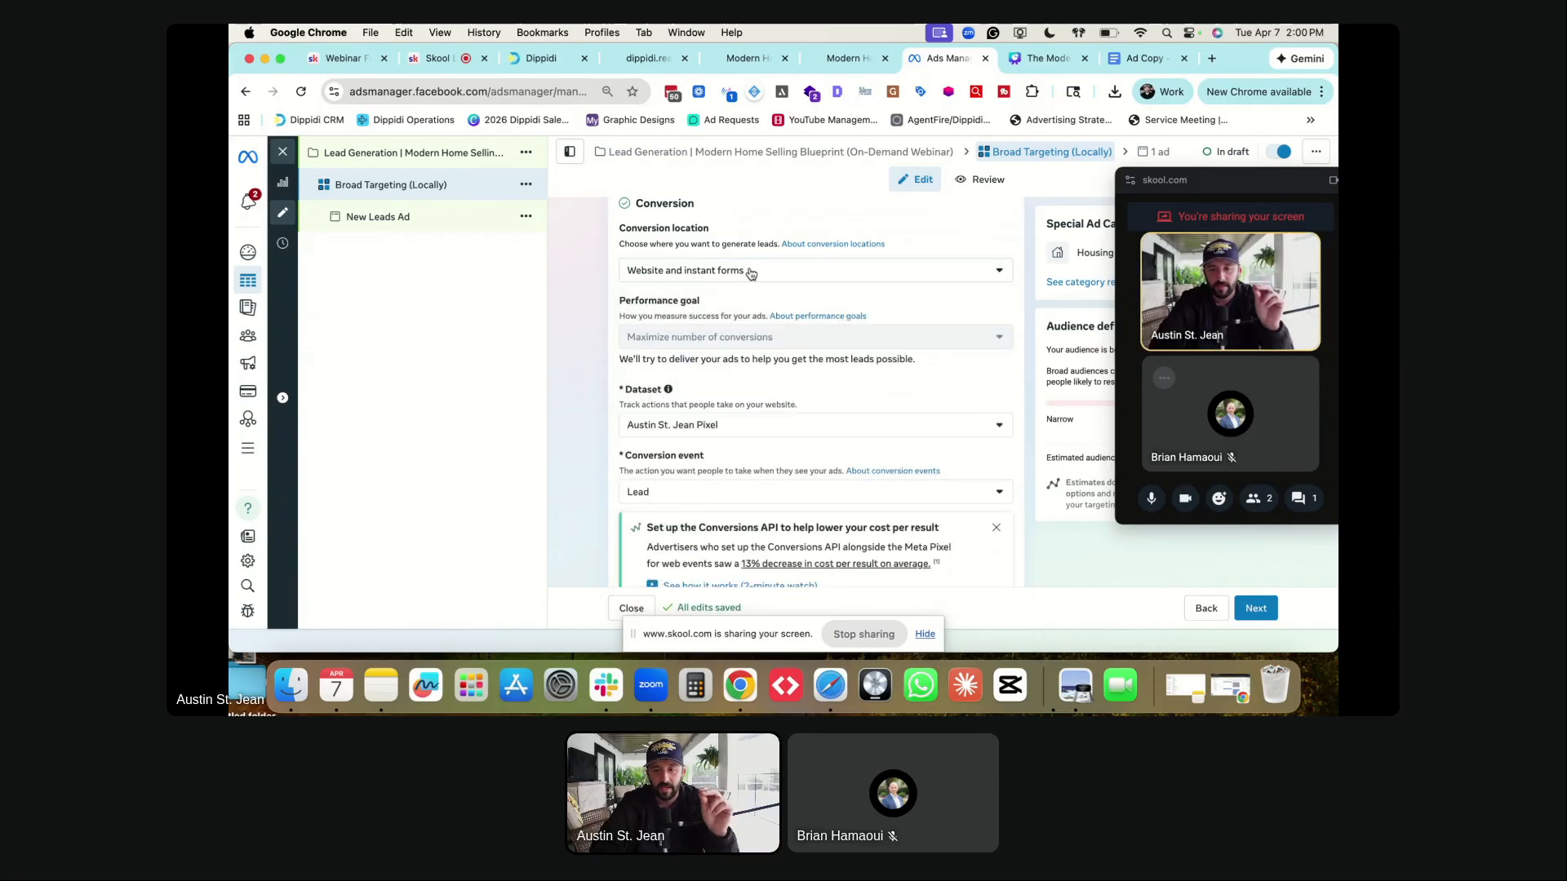
scroll(747, 310, "down", 2)
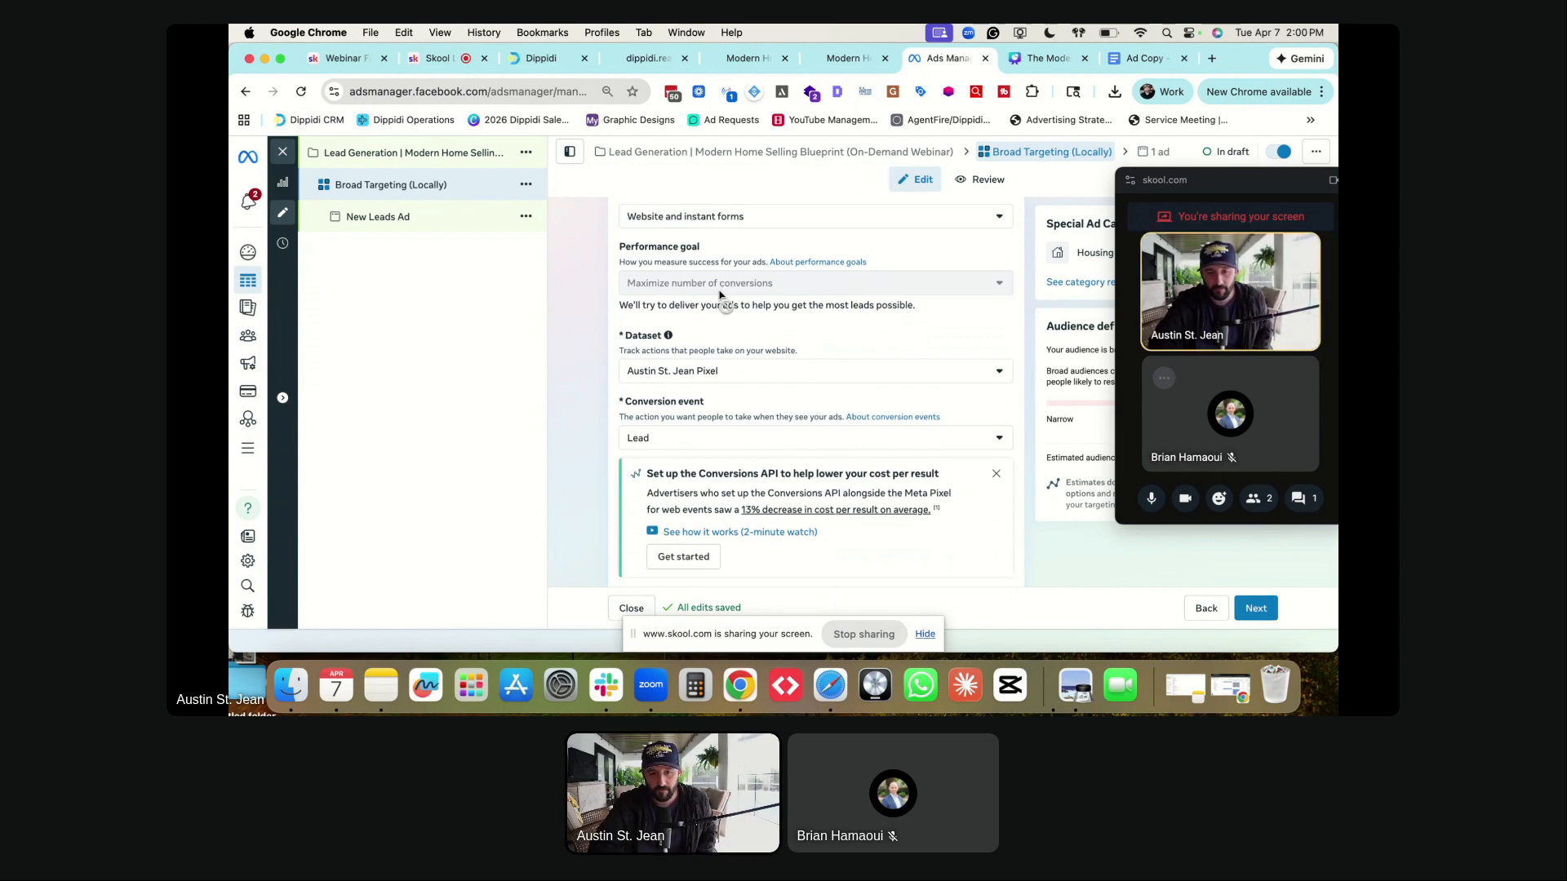
scroll(718, 301, "down", 2)
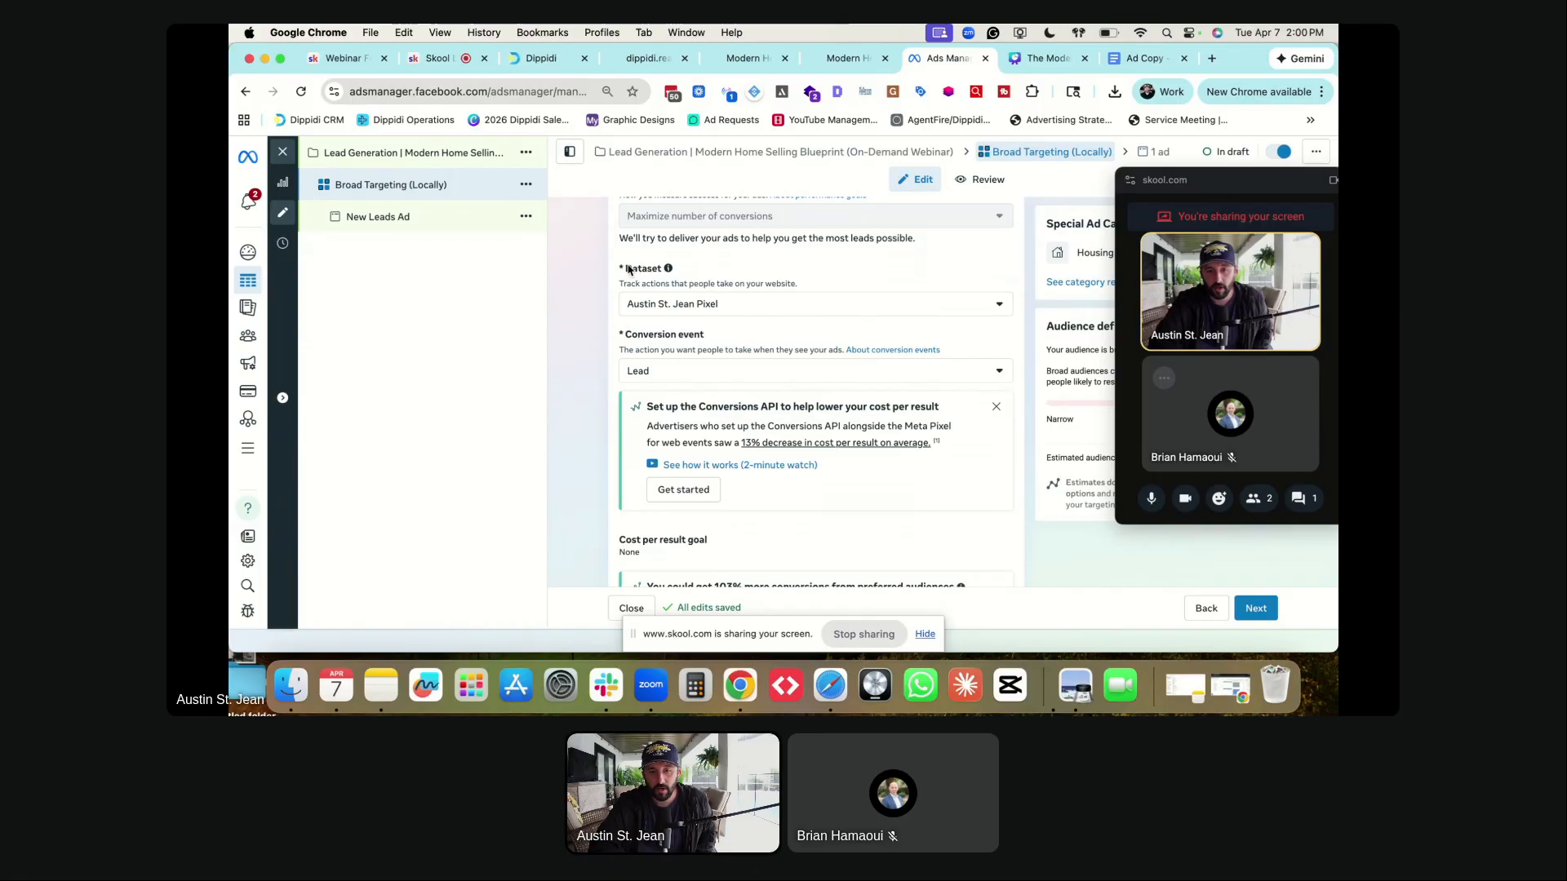
scroll(653, 327, "down", 2)
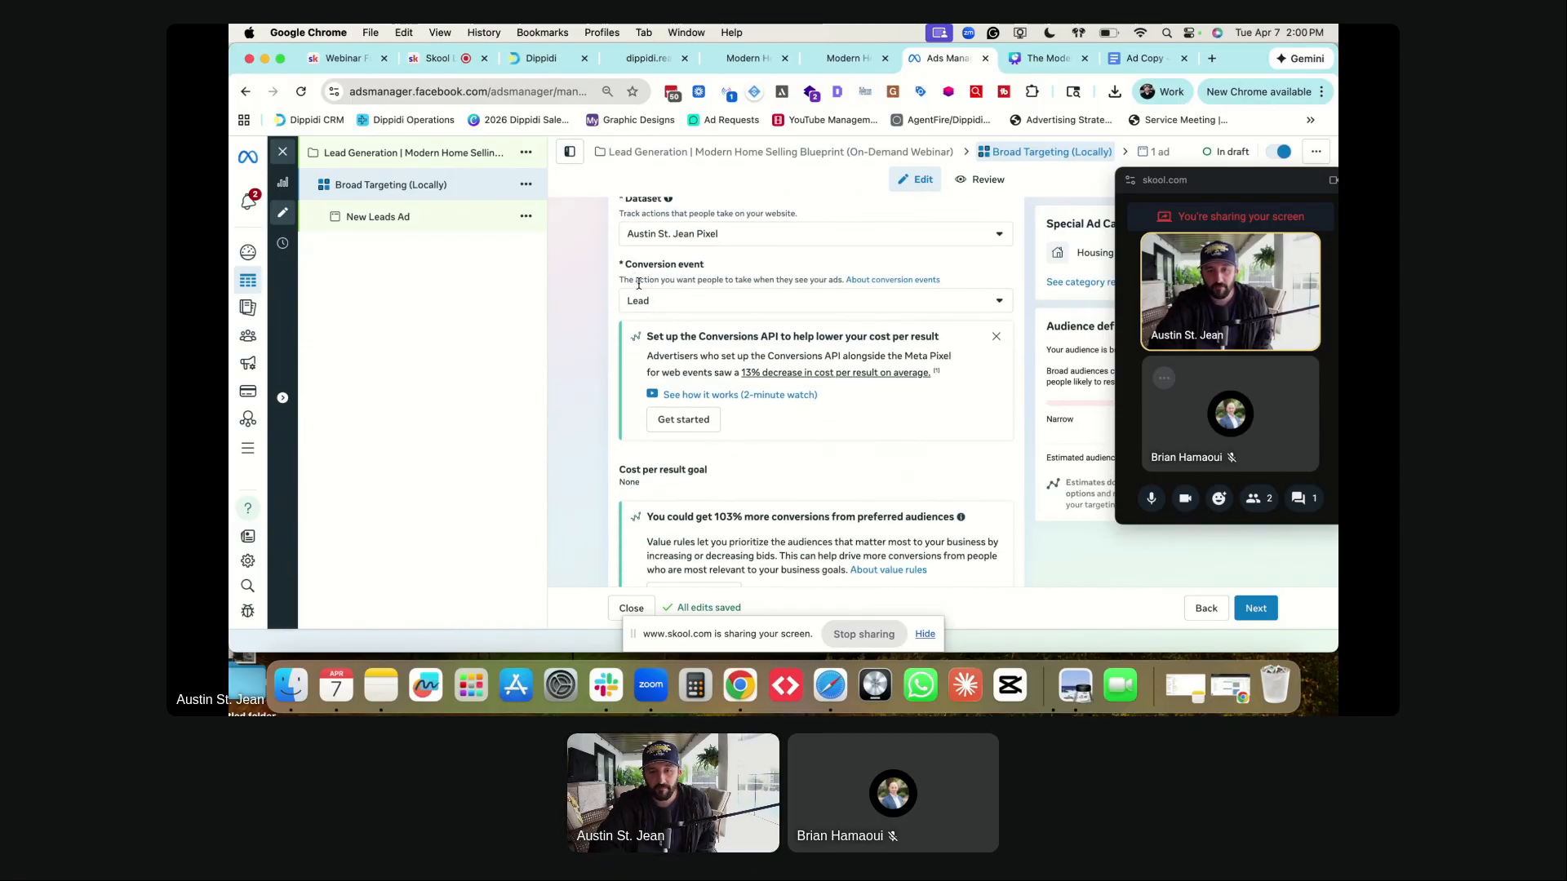
- Choose 'On-Demand Webinar Lead Sign Up' from the ad set's conversion event list
left_click(648, 306)
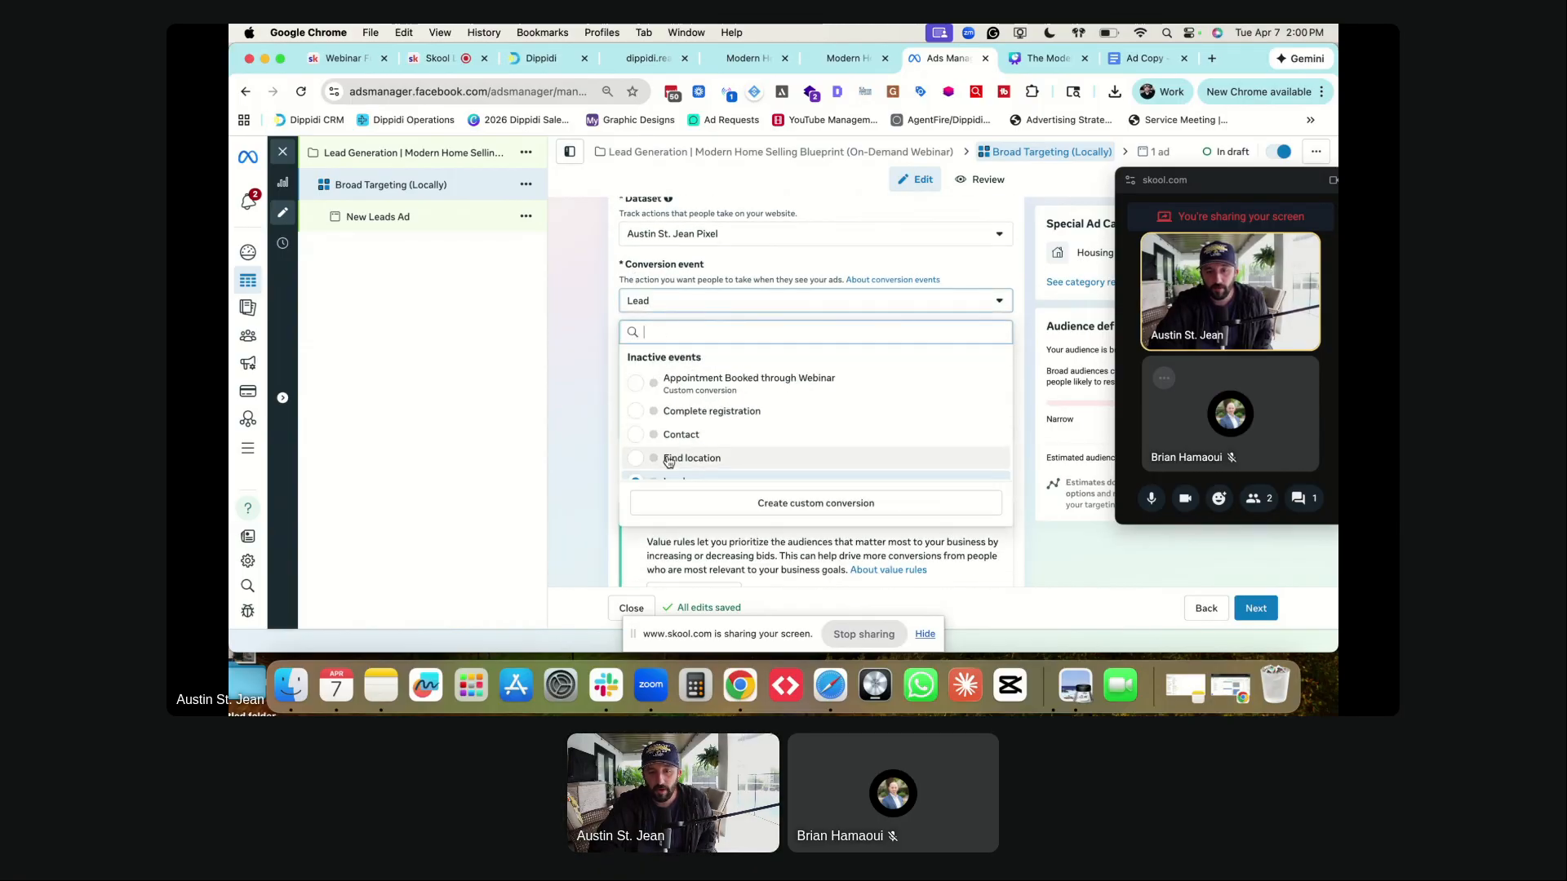
scroll(669, 453, "down", 1)
scroll(674, 457, "down", 1)
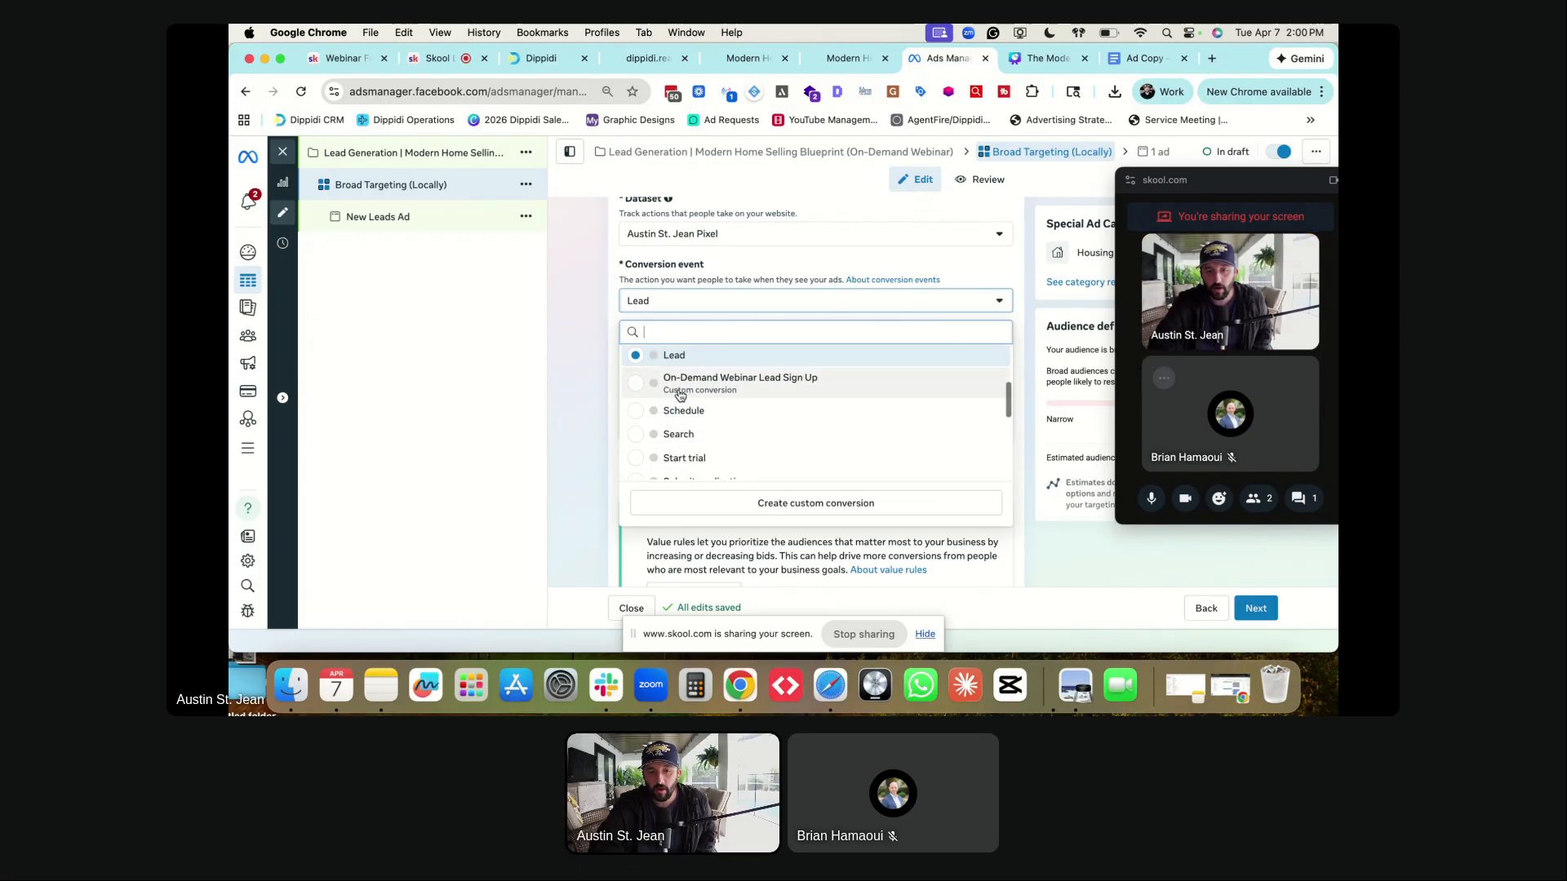
left_click(681, 391)
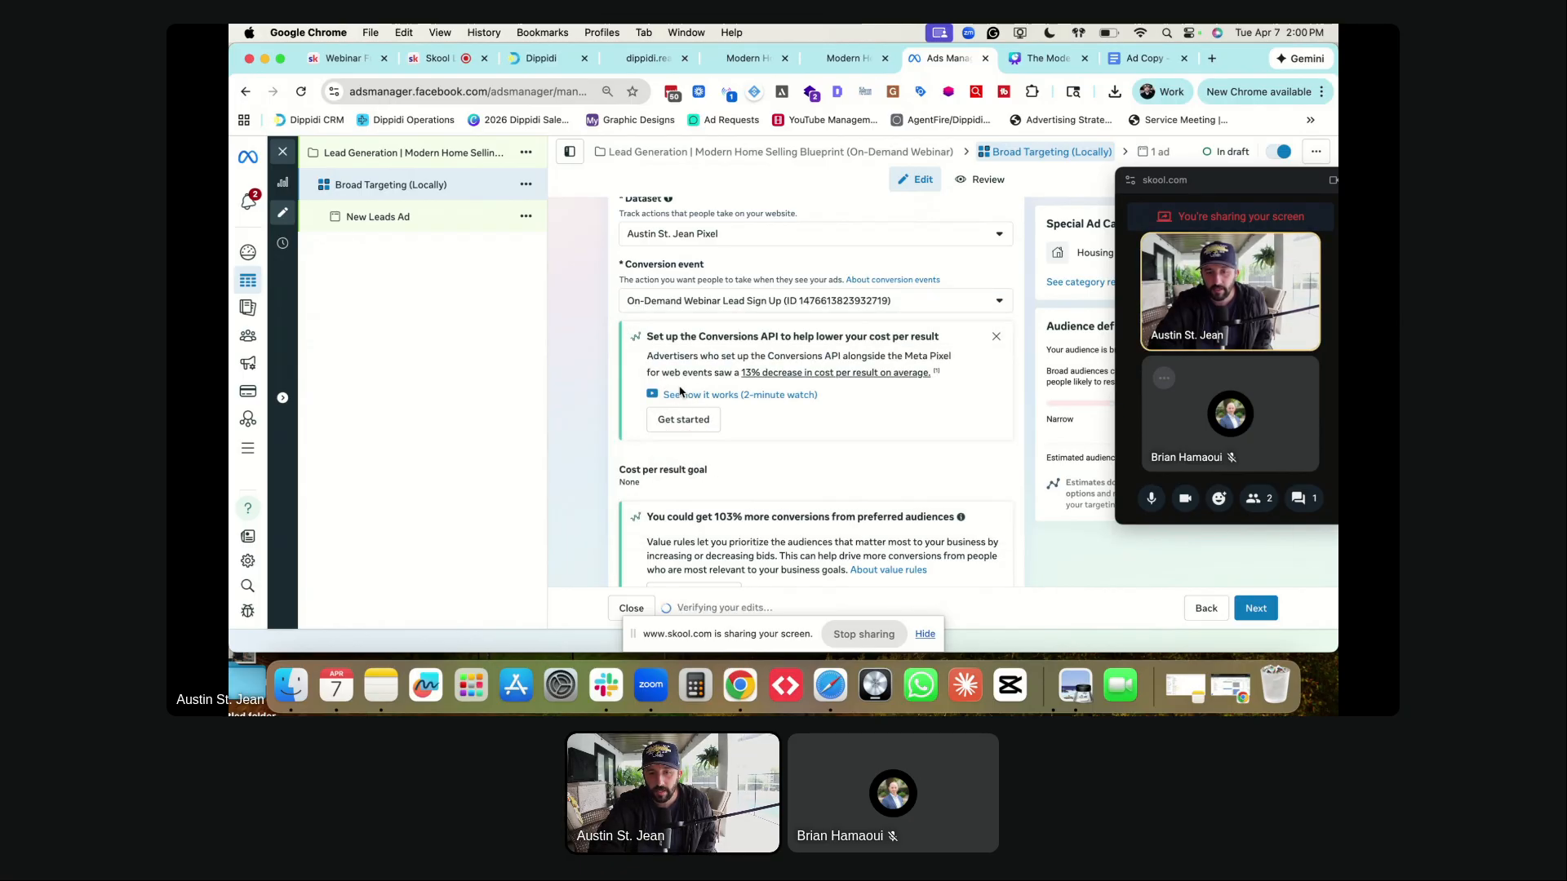
scroll(621, 375, "down", 3)
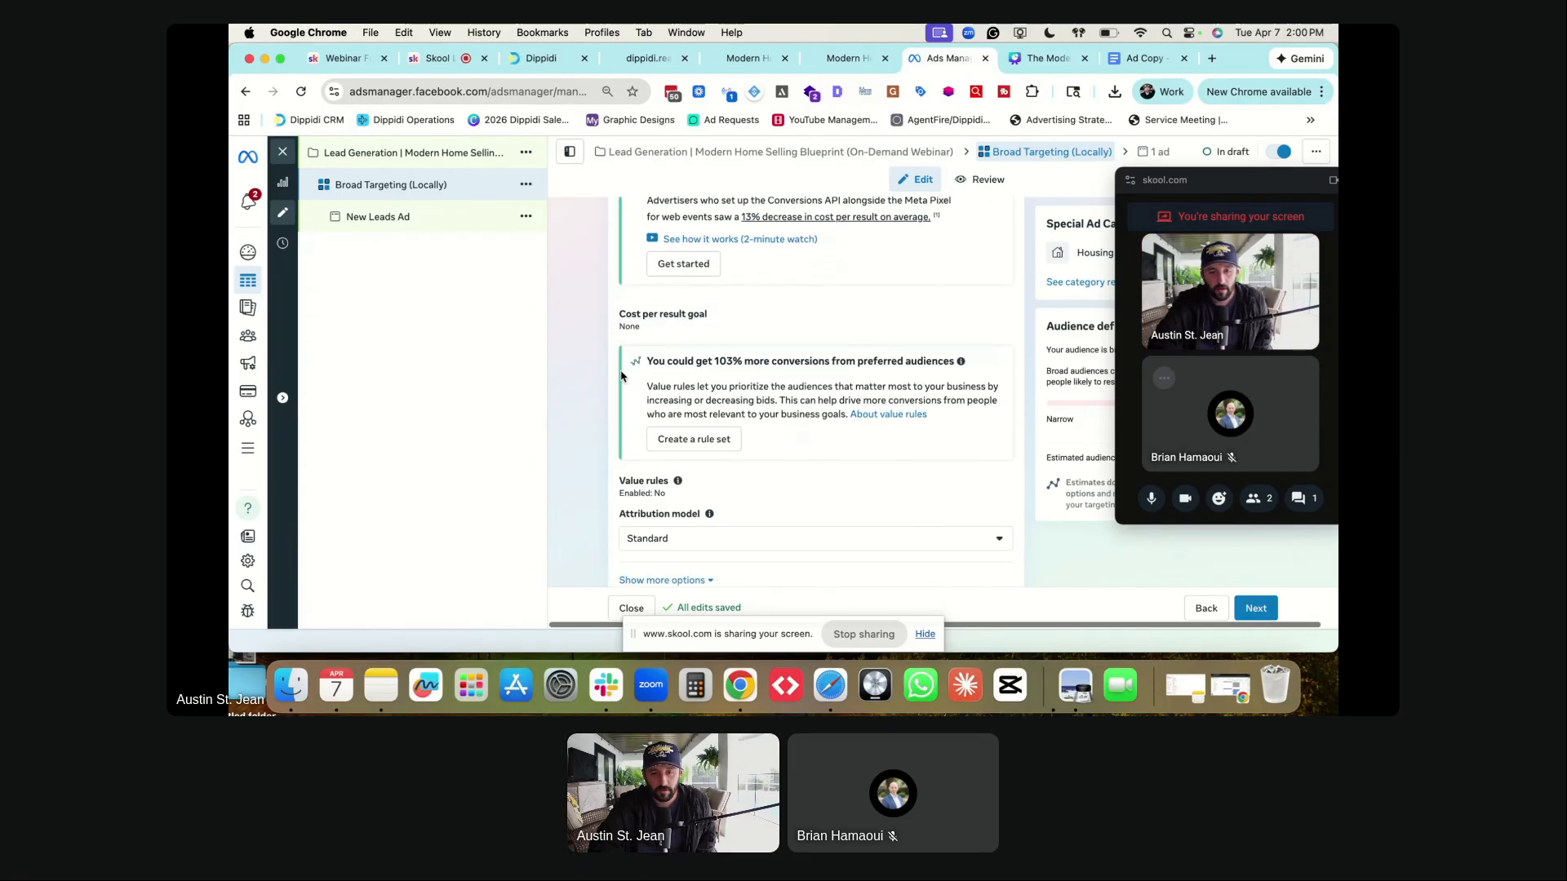
scroll(621, 375, "down", 10)
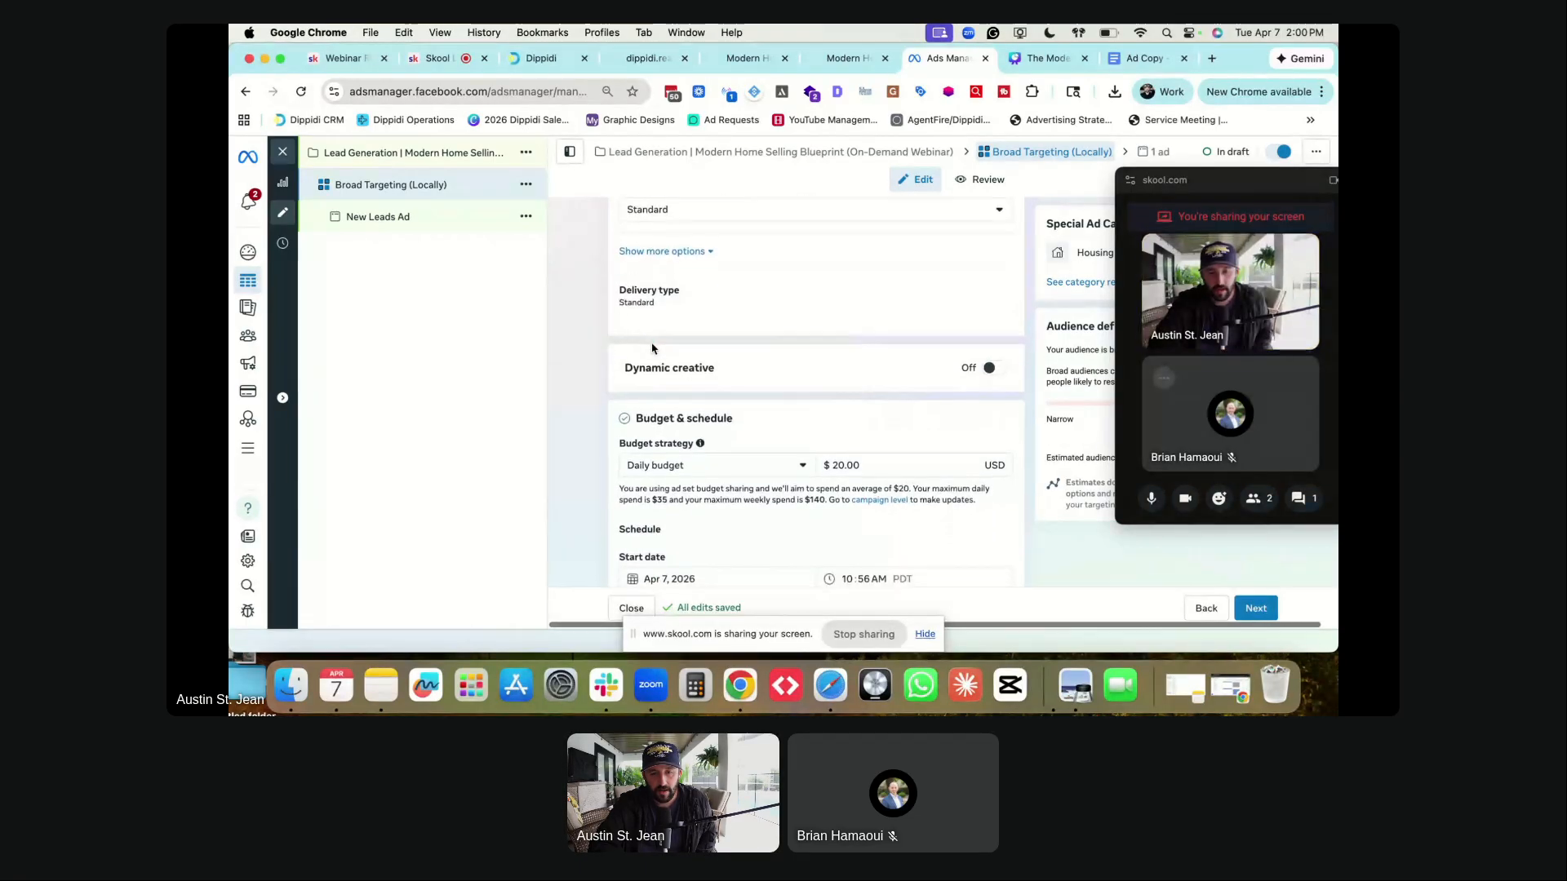
scroll(652, 349, "down", 1)
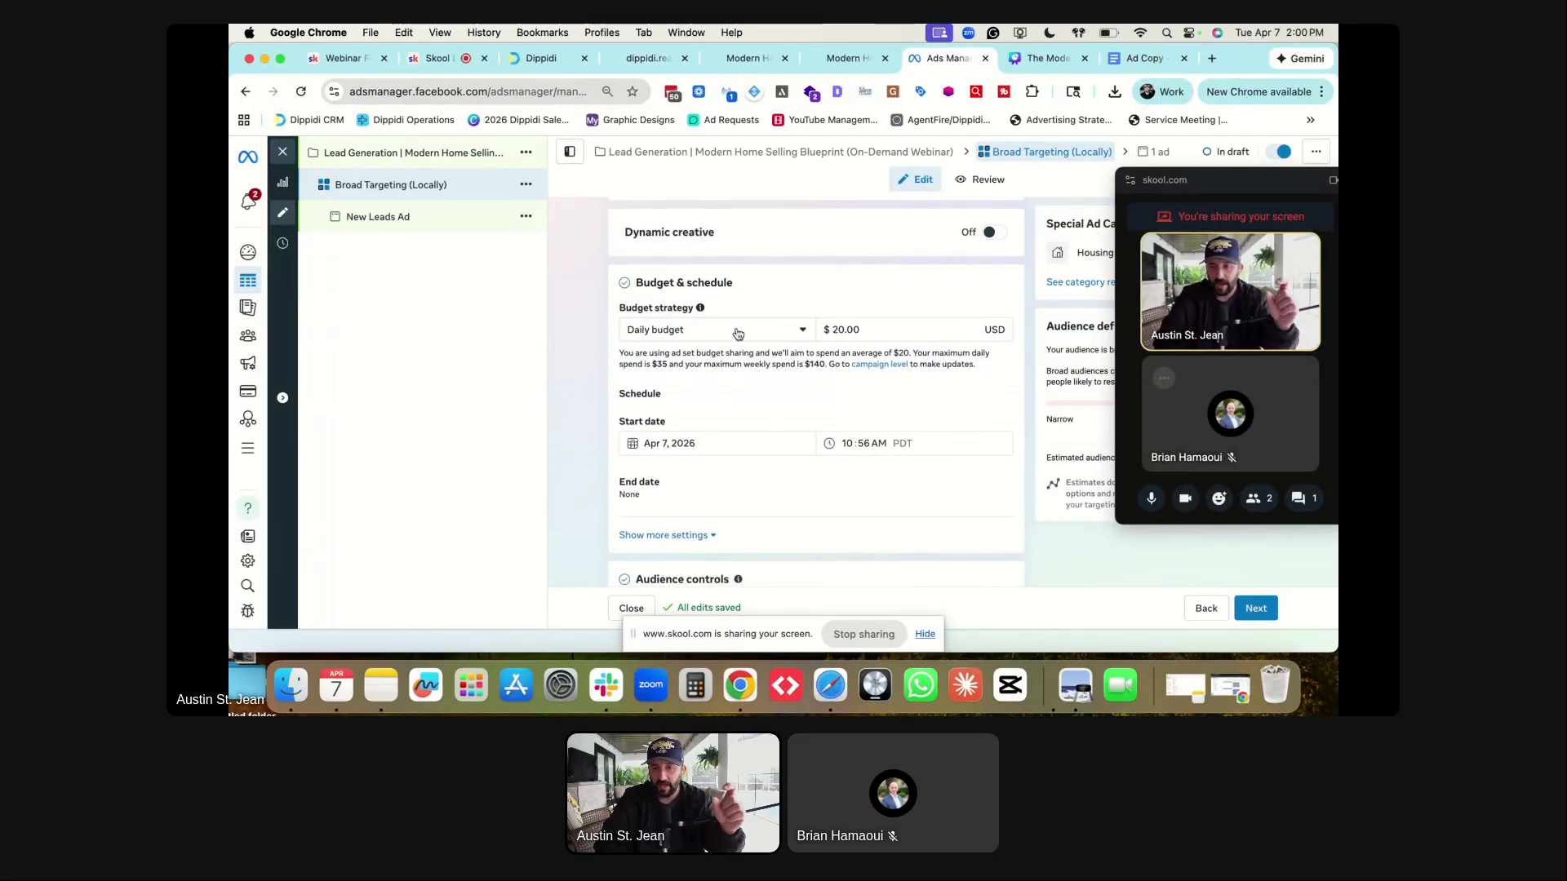
- Change the ad set's daily budget amount from 20.00 to 5
left_click(872, 330)
double_click(871, 330)
type("5")
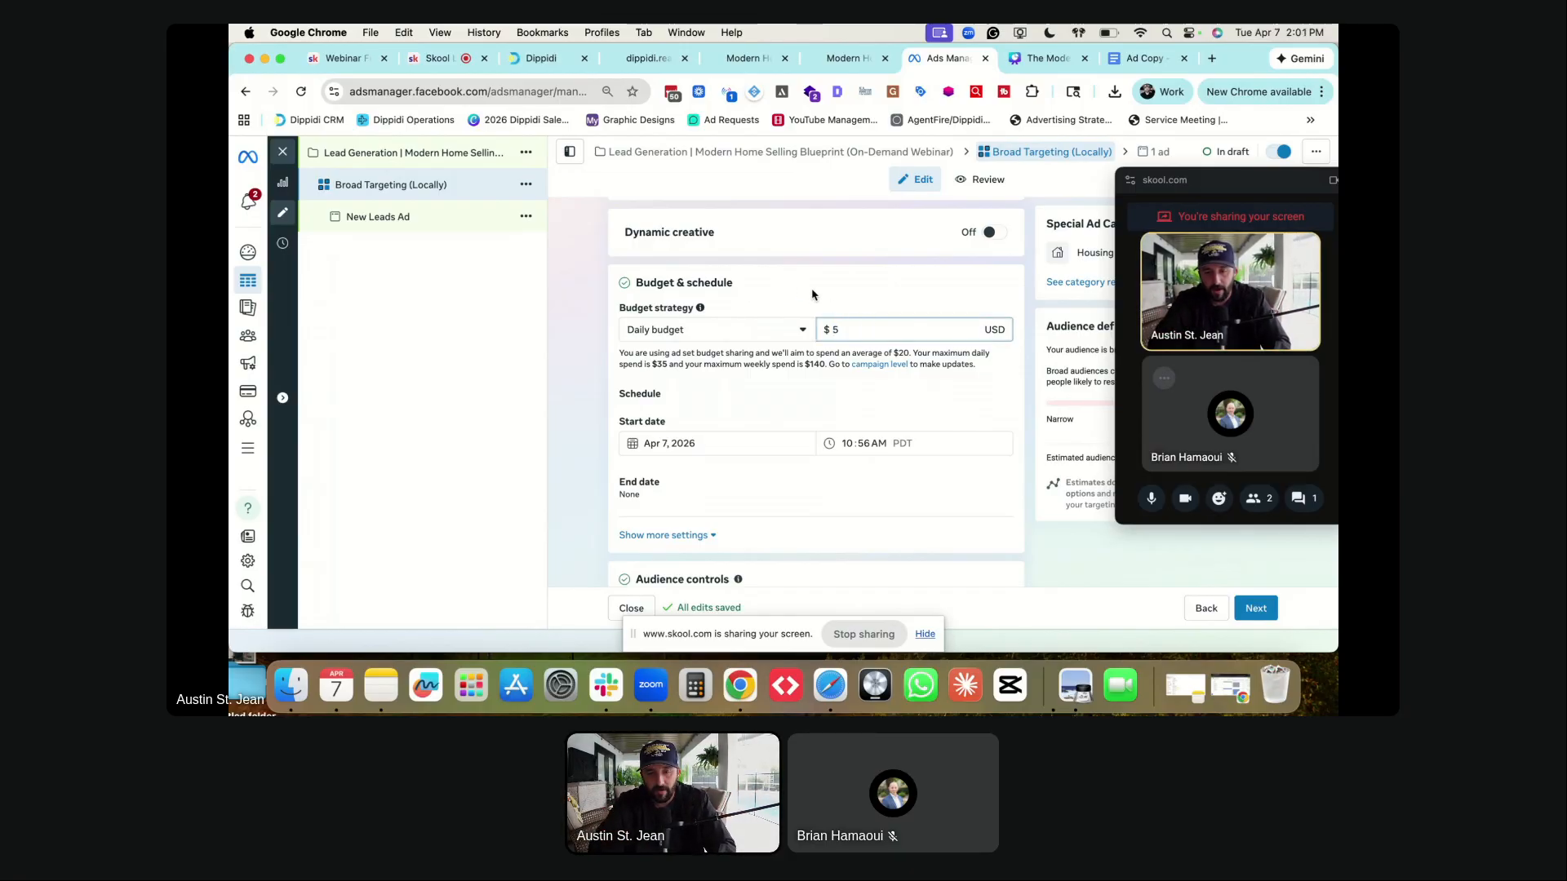
left_click(598, 301)
scroll(598, 301, "down", 5)
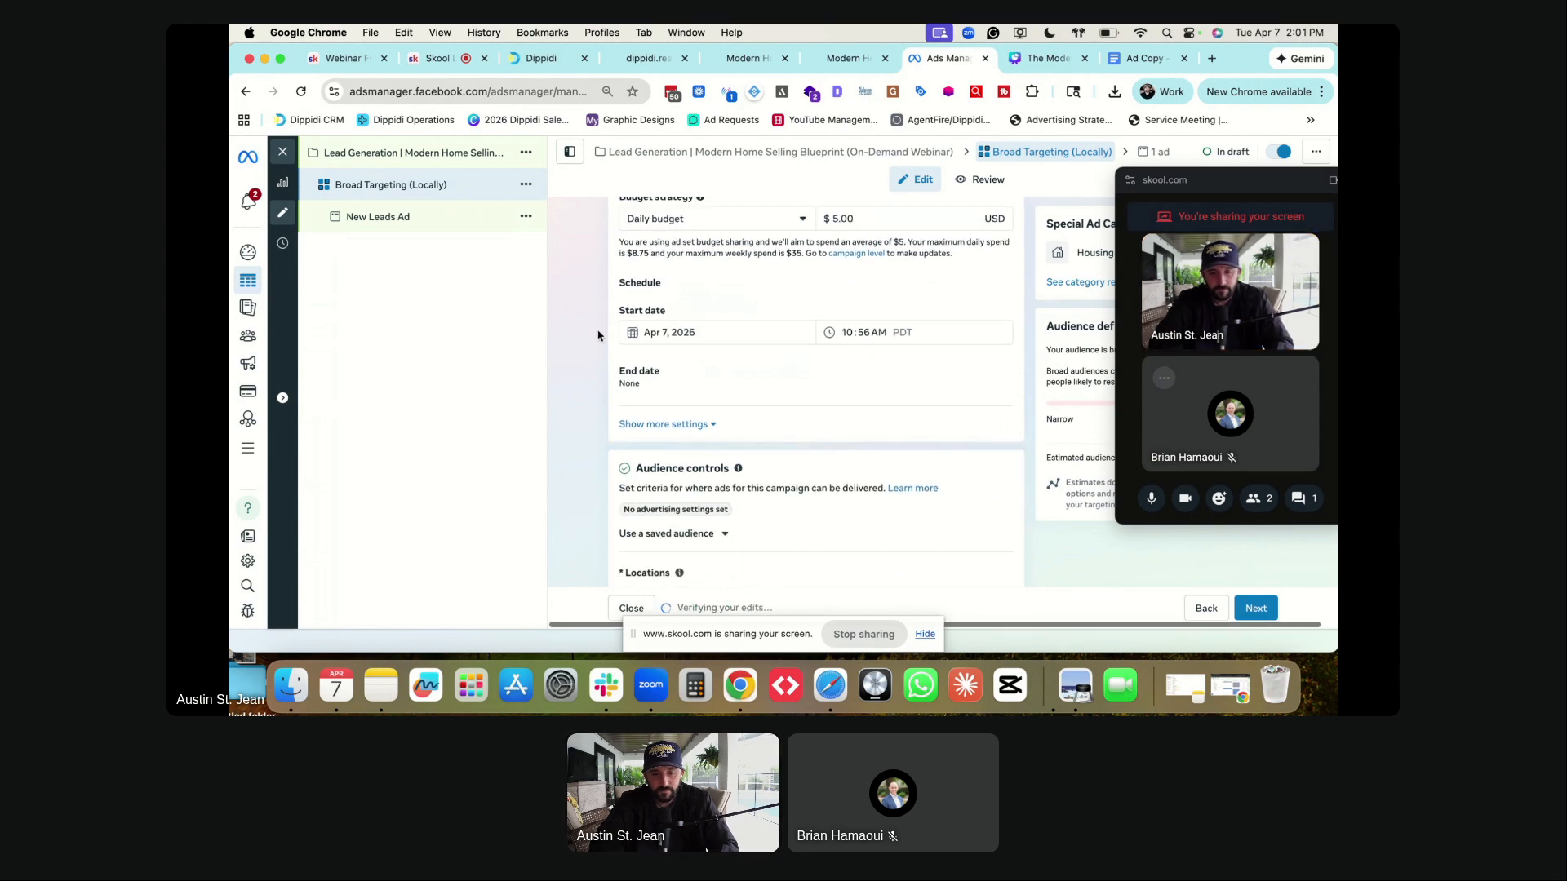
scroll(598, 335, "down", 1)
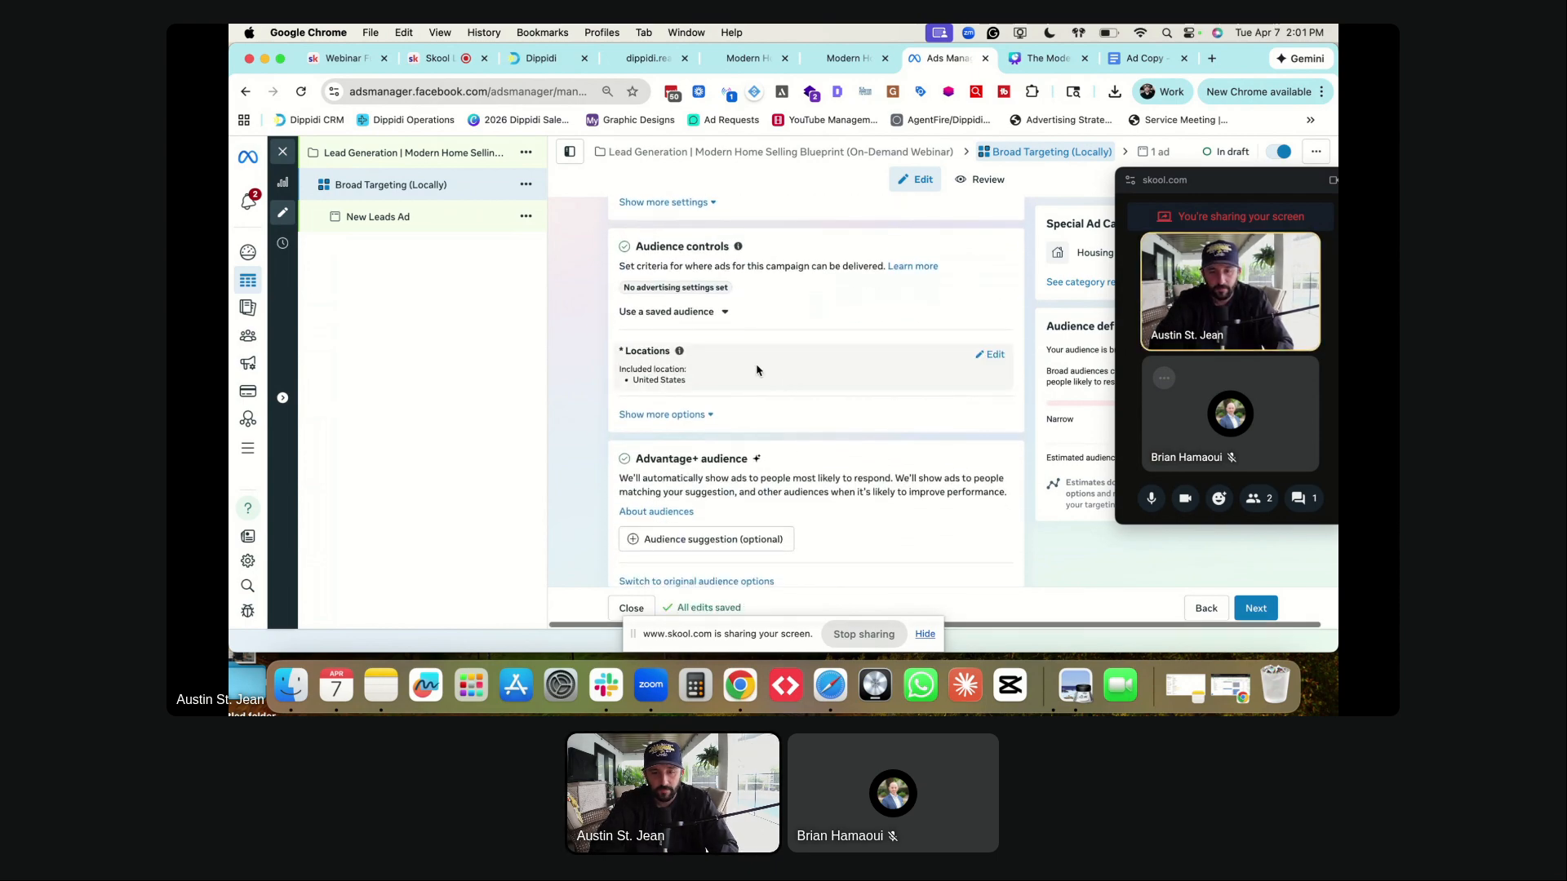
- Replace the location targeting with Winter Garden, Florida, found by searching 'winter garden fl'
left_click(994, 356)
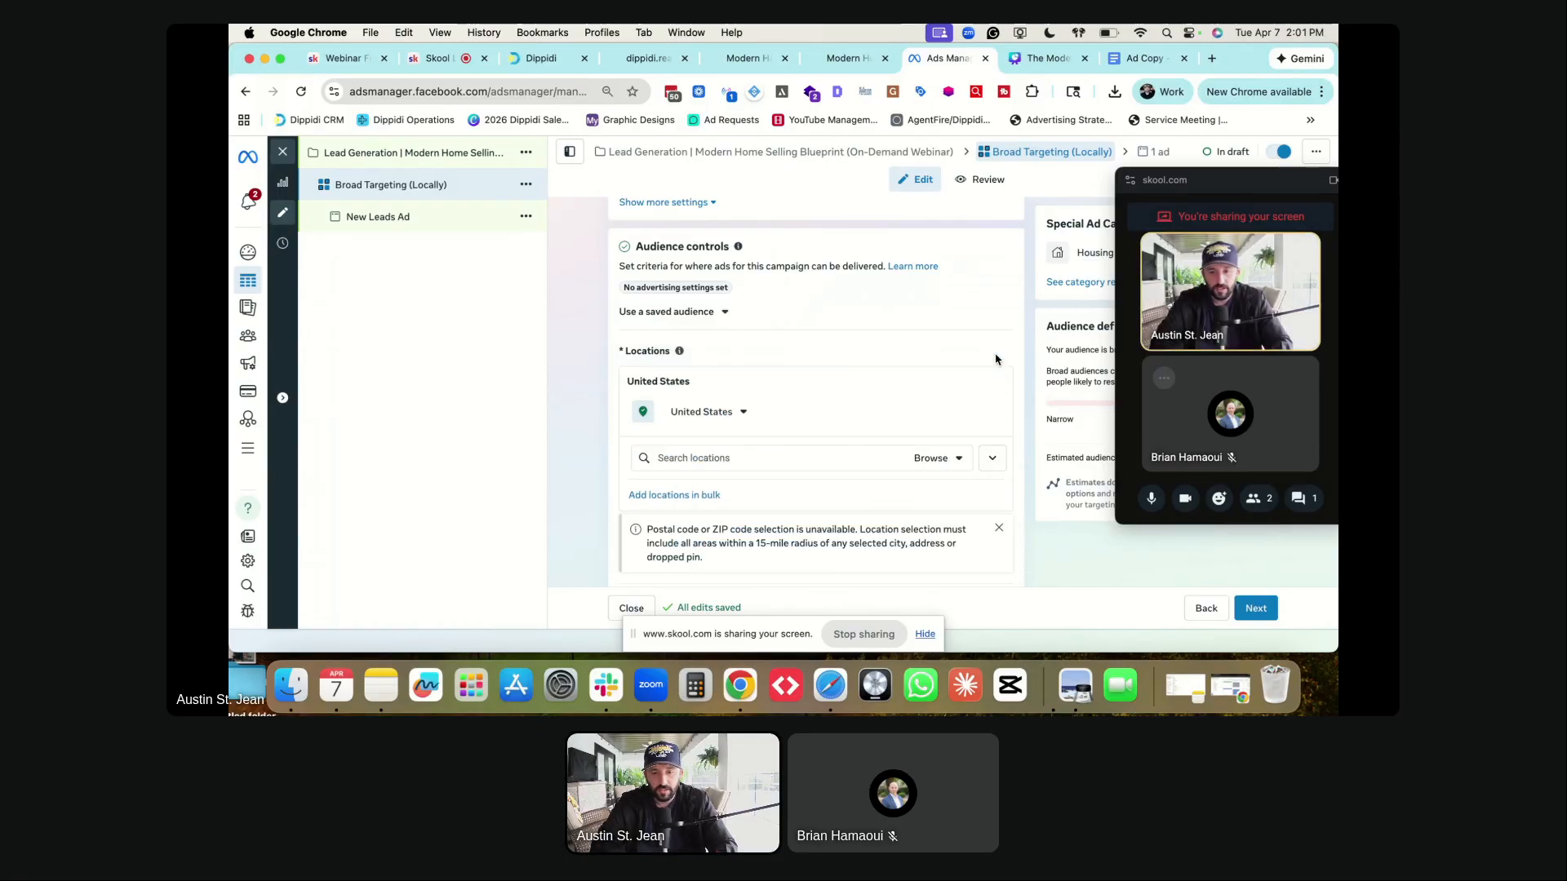
left_click(707, 457)
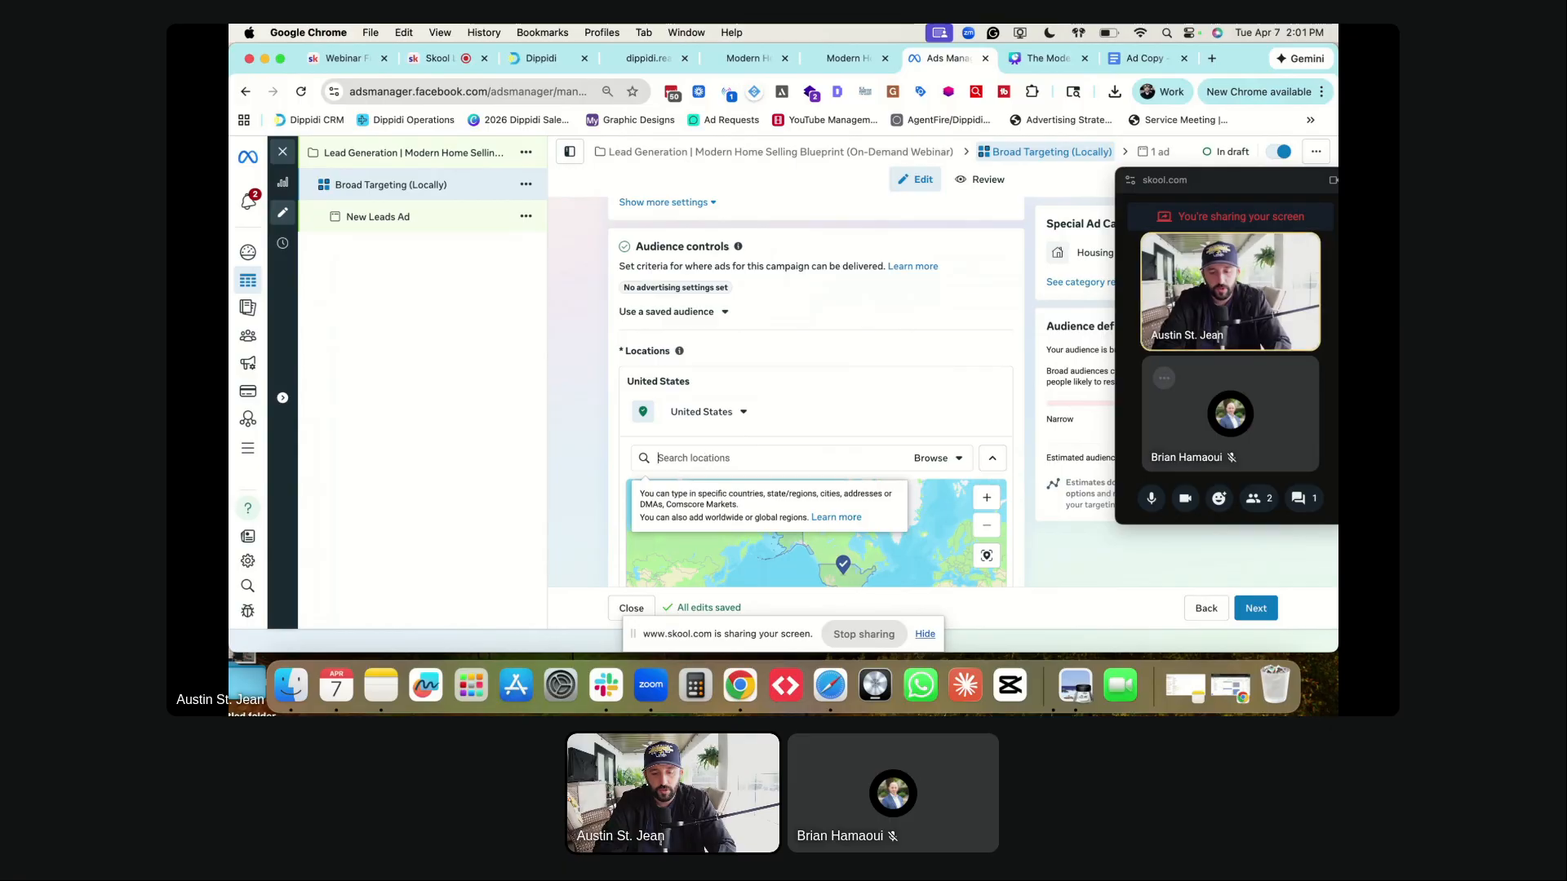
type("winter garden fl")
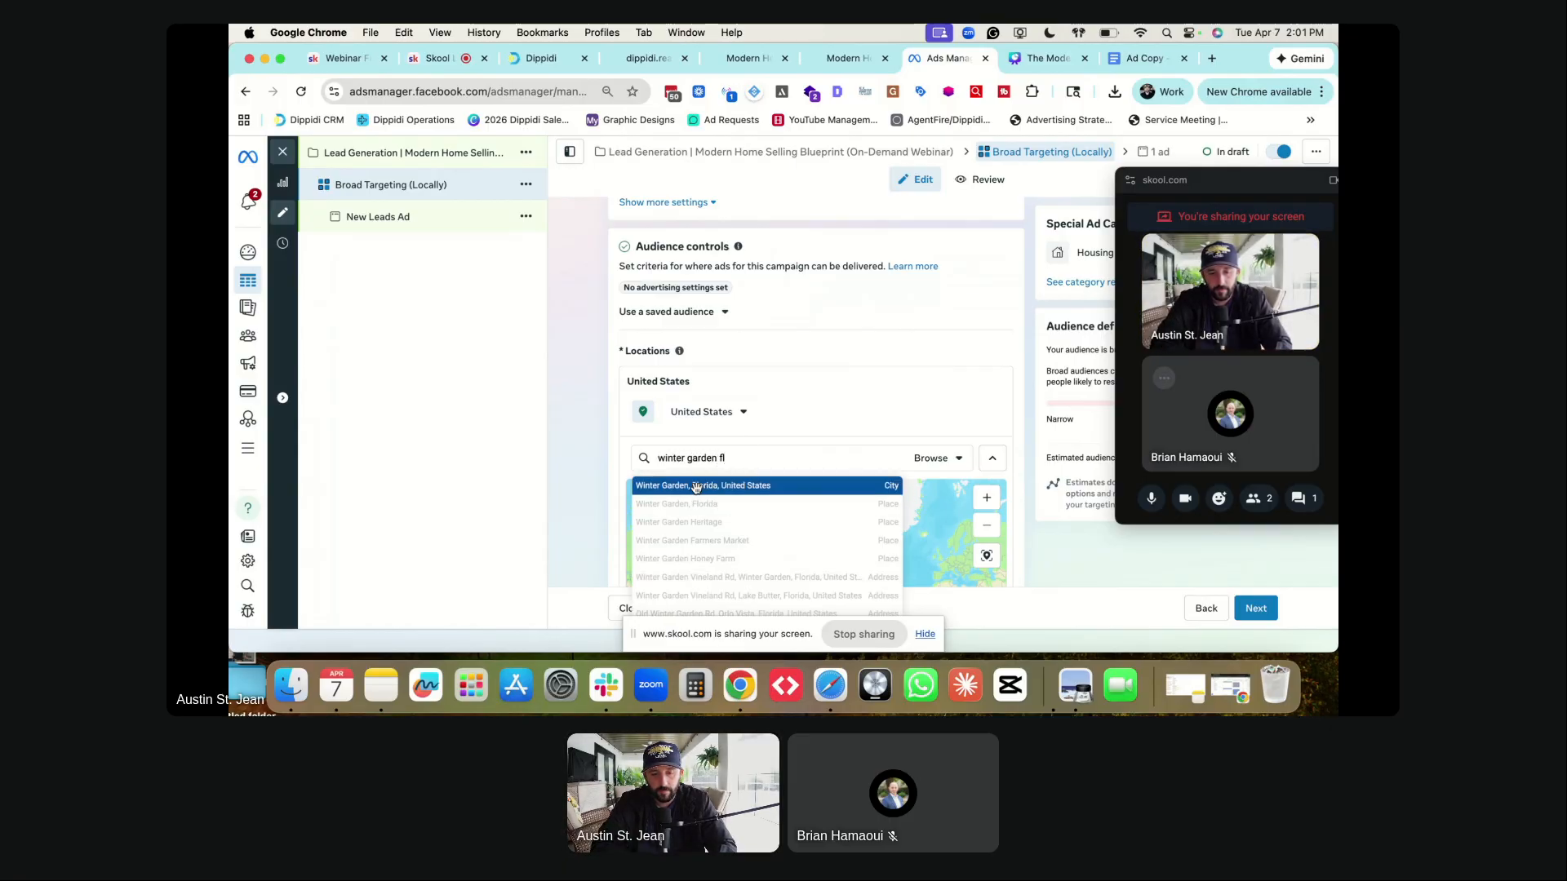
left_click(694, 500)
scroll(584, 424, "down", 2)
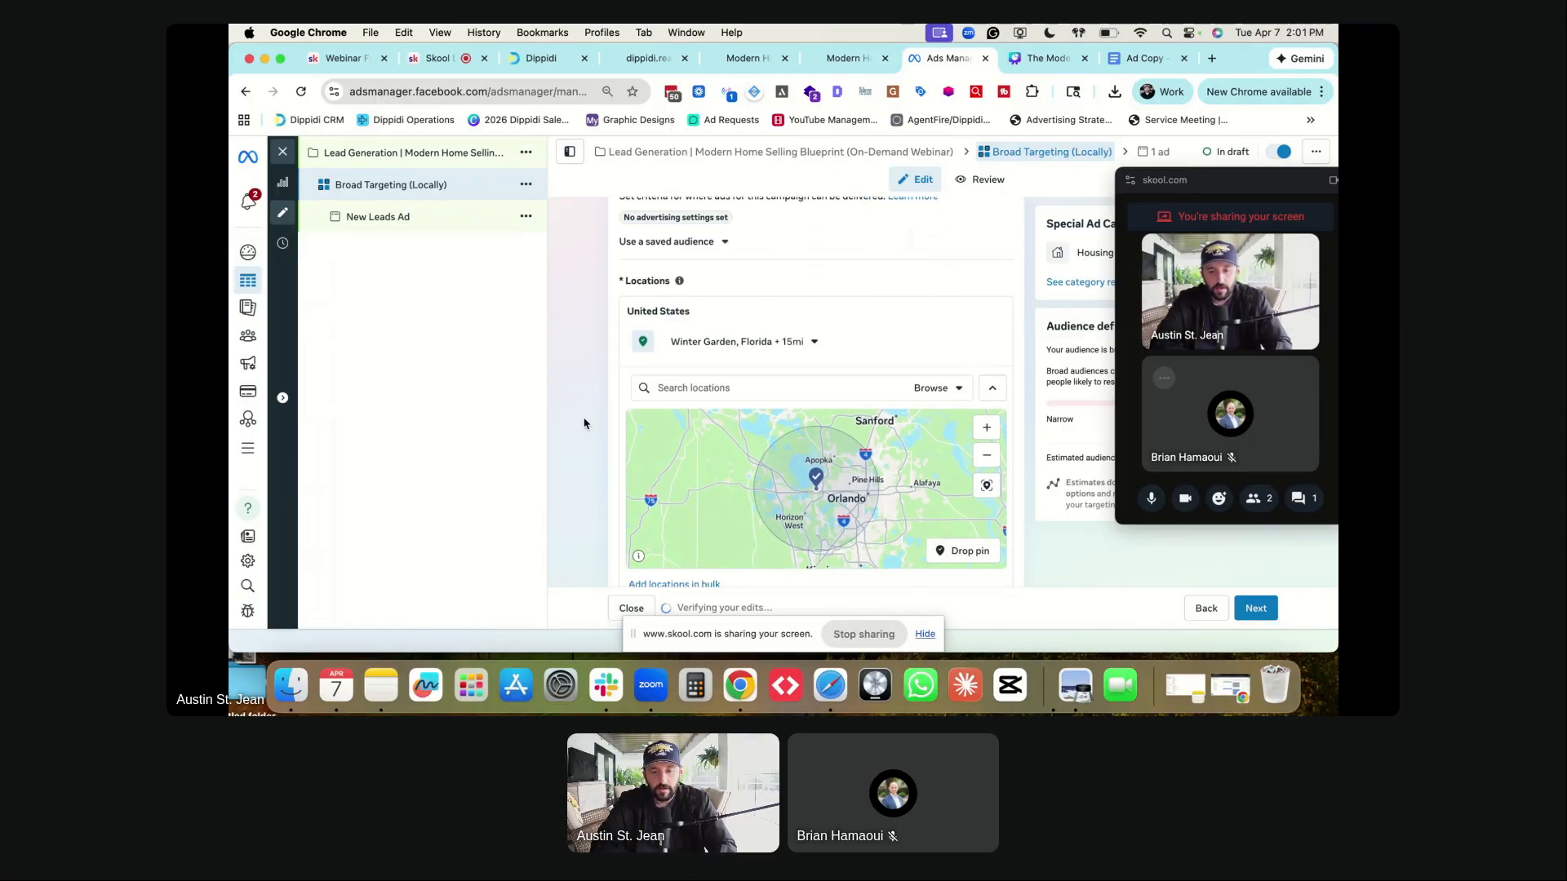
- Keep the Winter Garden targeting radius at 15 miles
left_click(813, 344)
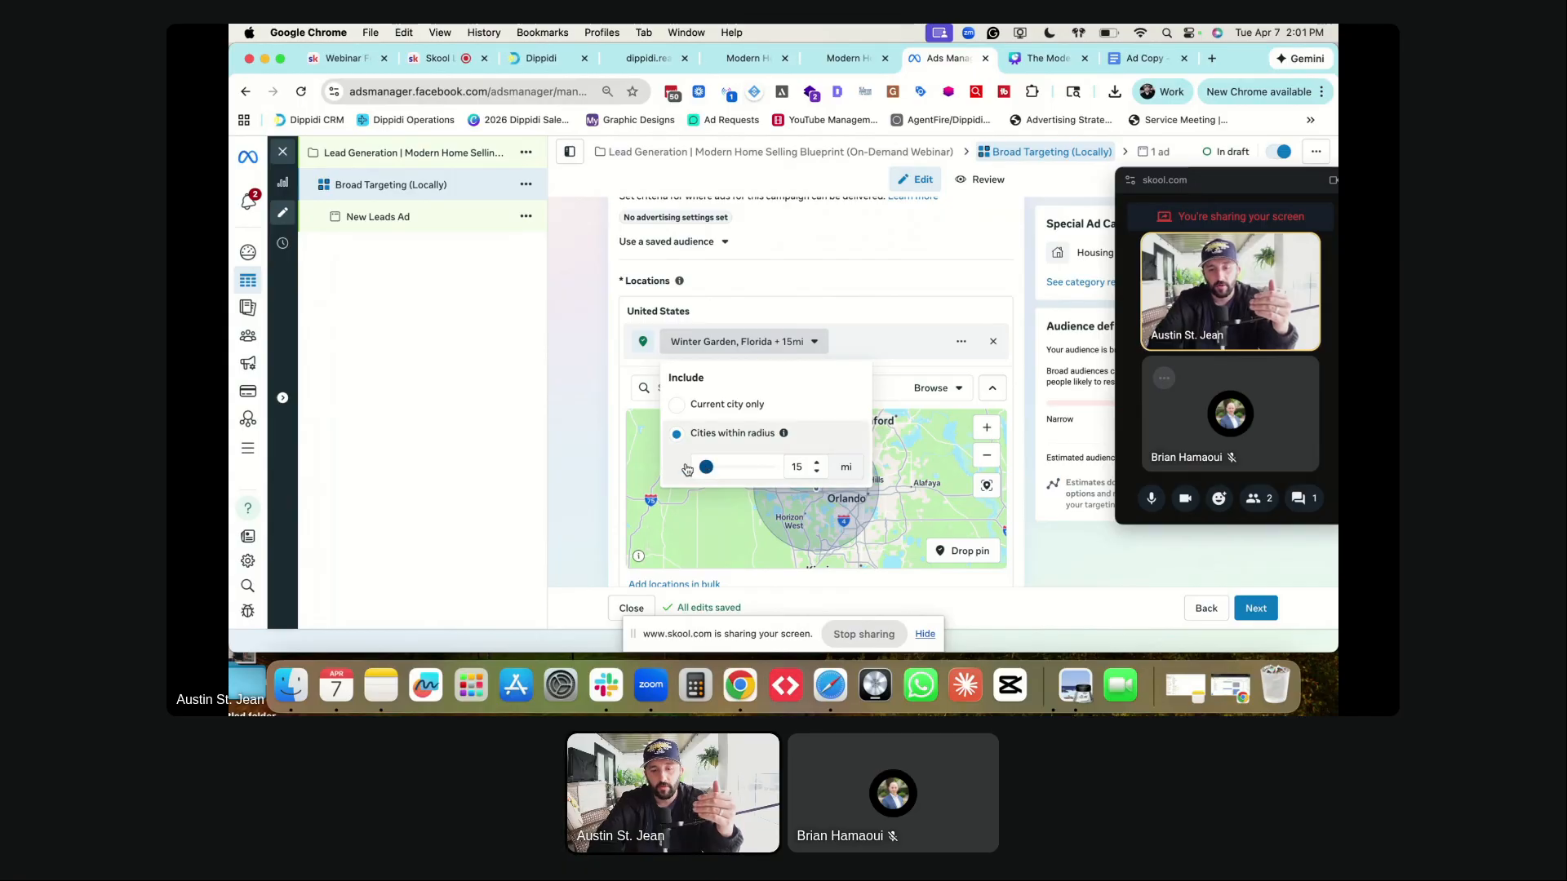
left_click_drag(718, 471, 682, 470)
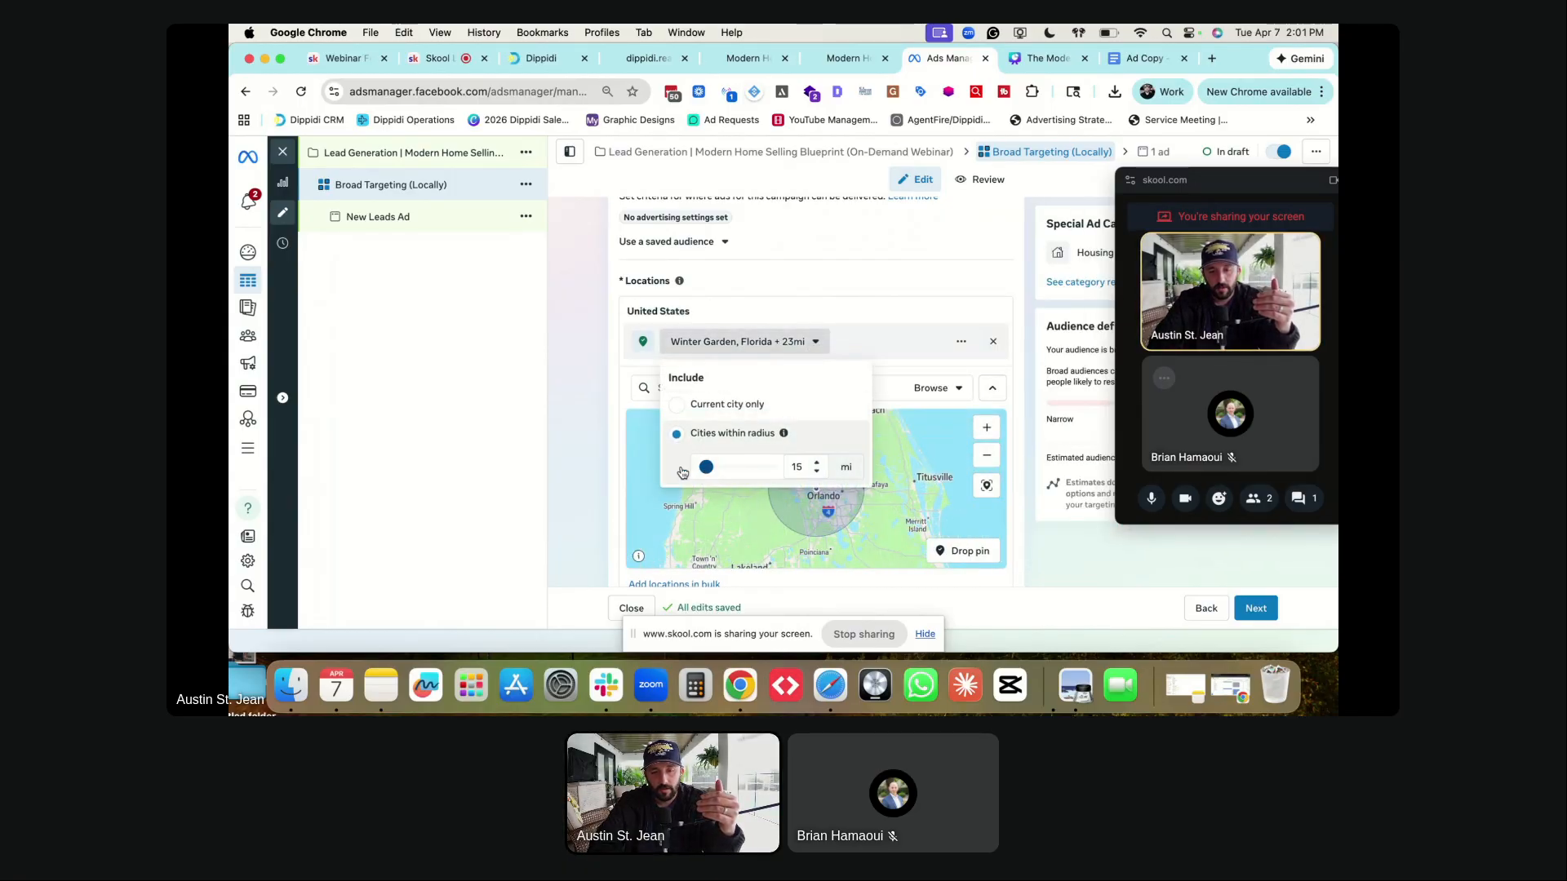
left_click(618, 406)
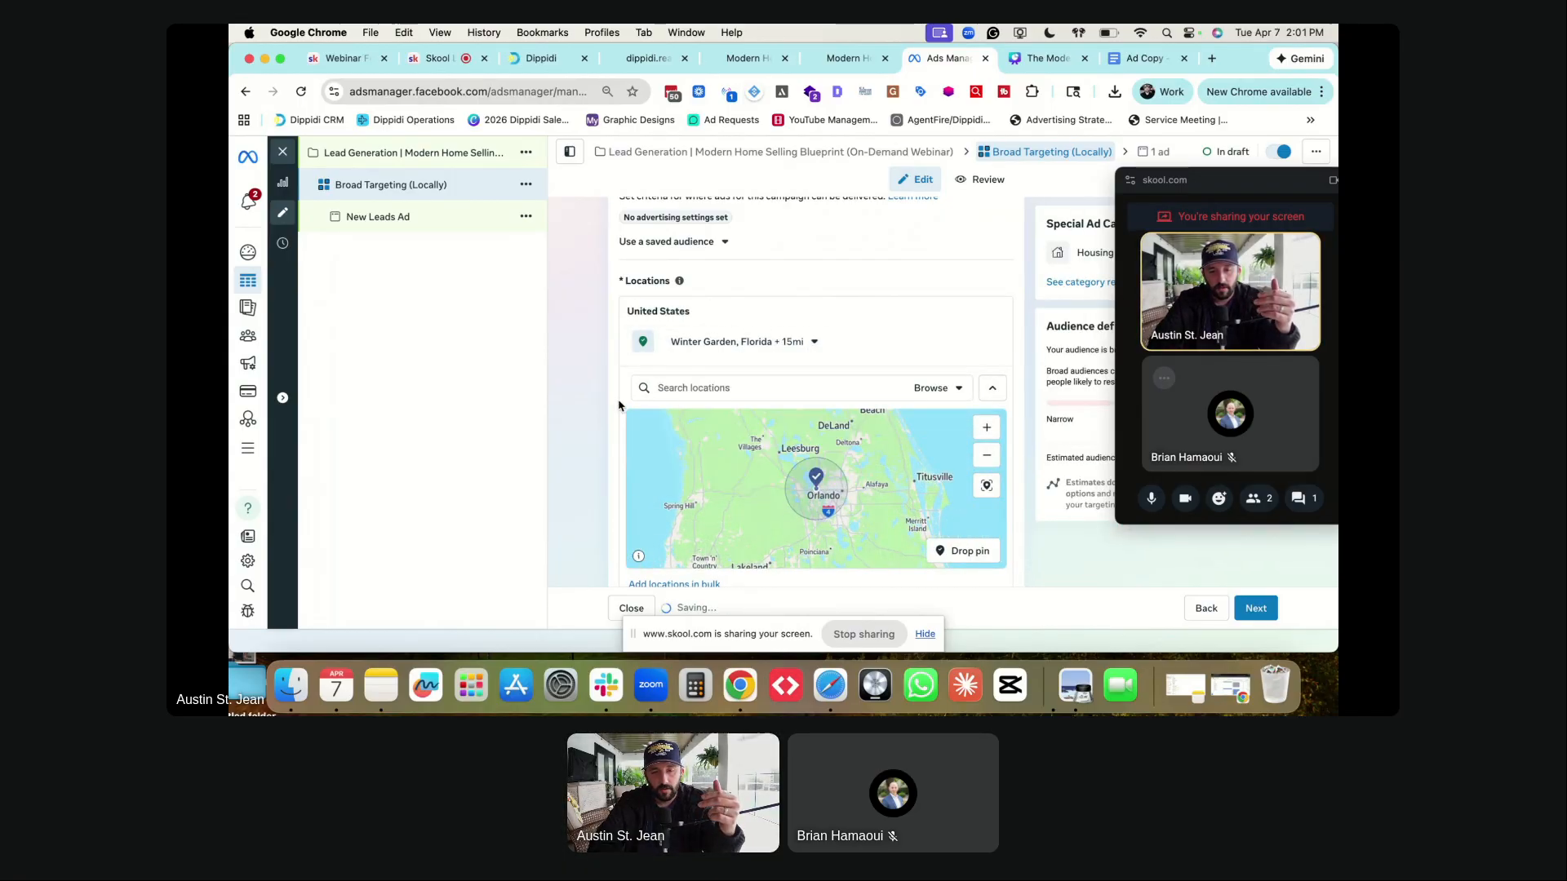
left_click(814, 342)
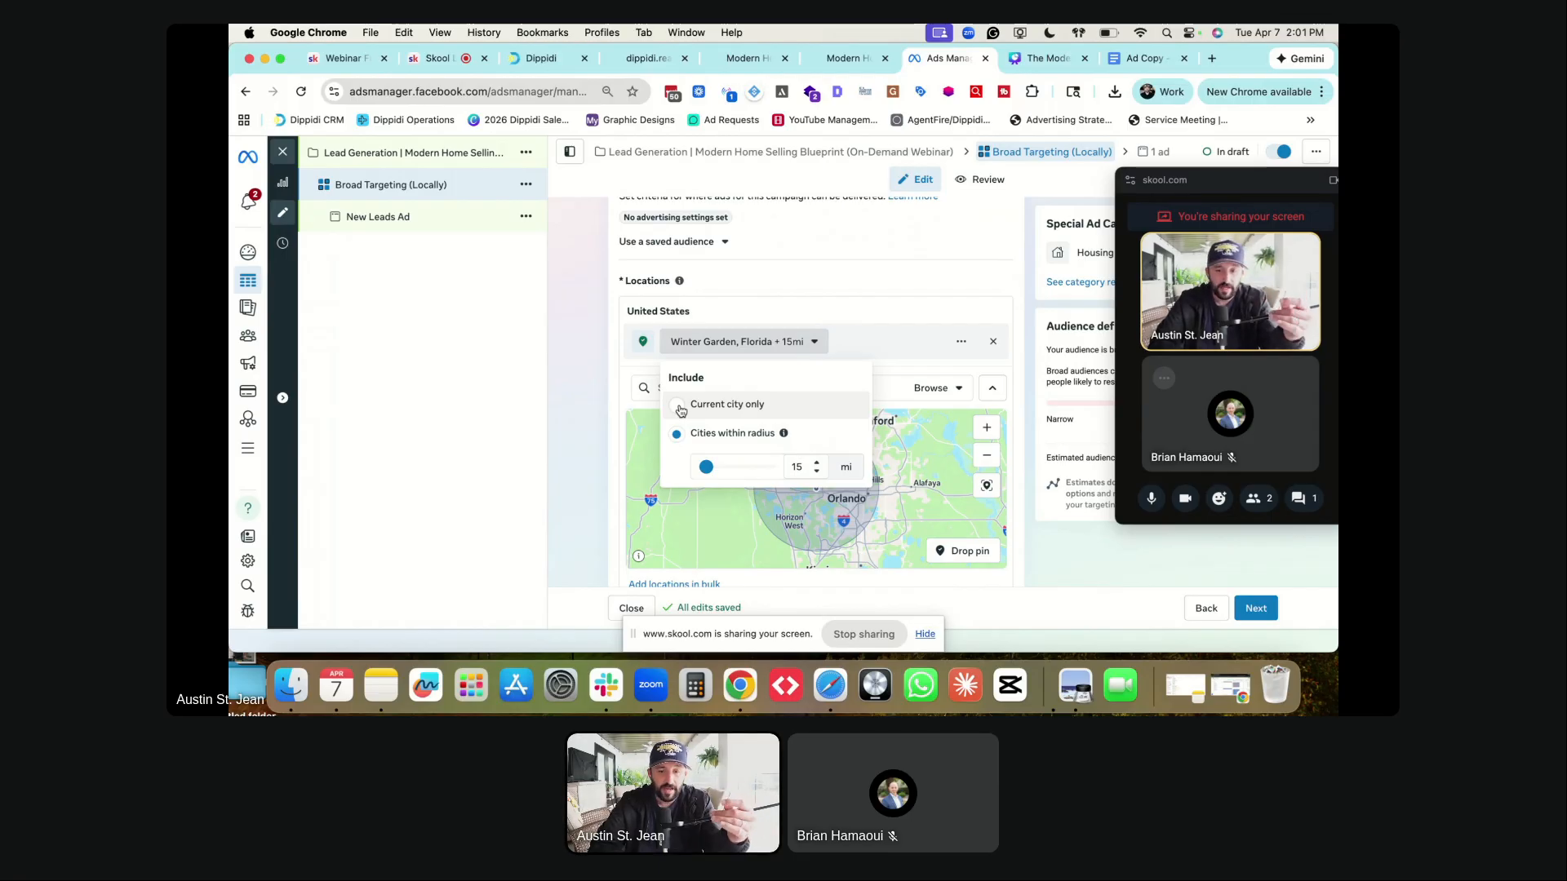
left_click(594, 402)
scroll(595, 402, "down", 5)
scroll(594, 402, "down", 3)
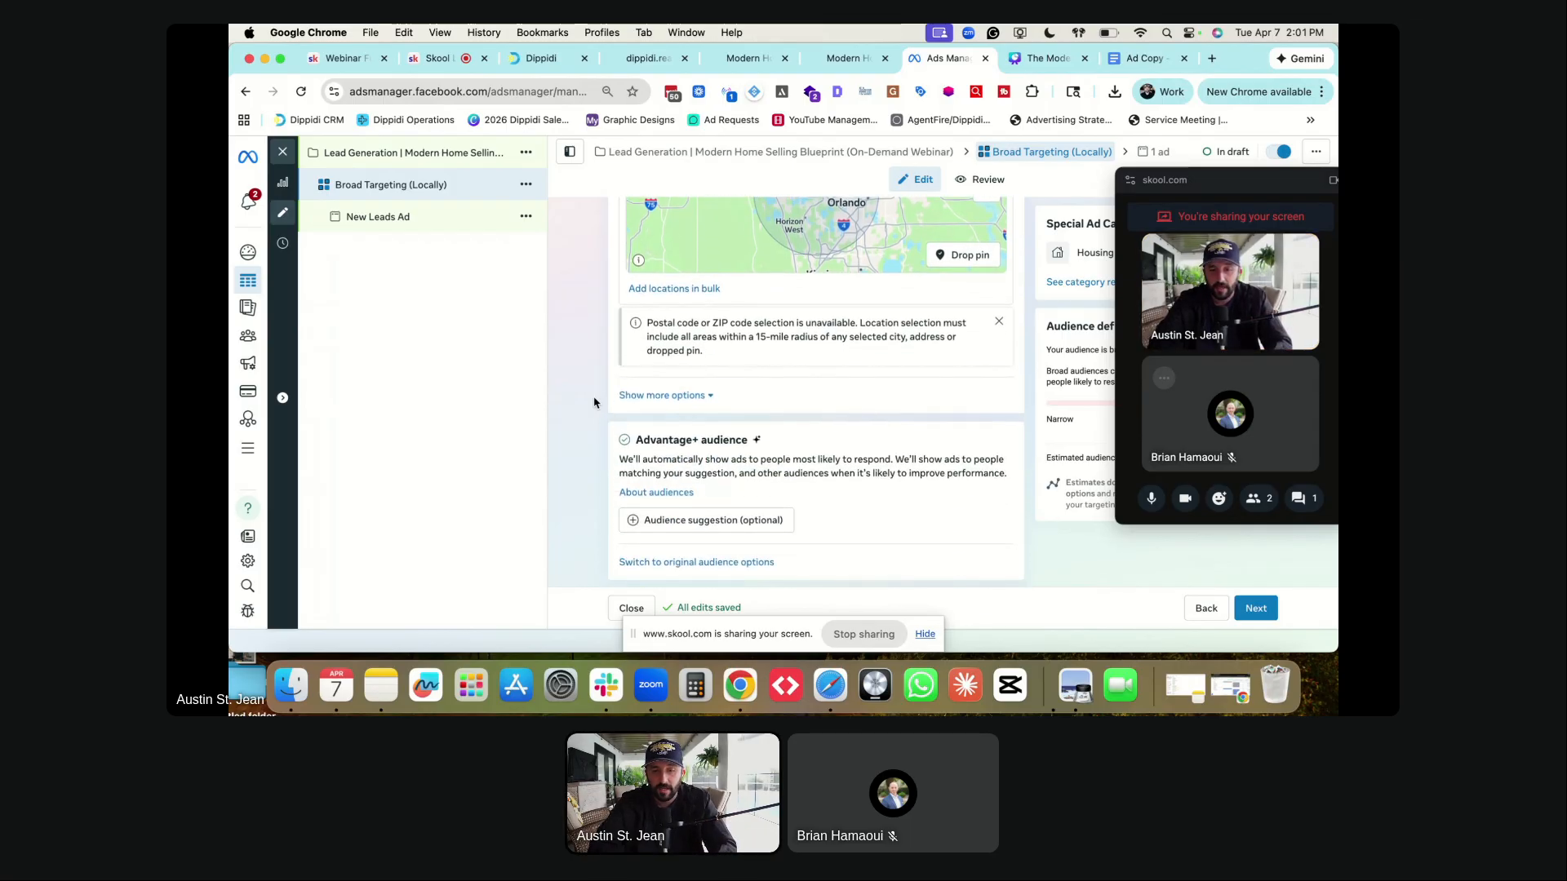
left_click(665, 395)
scroll(667, 396, "down", 2)
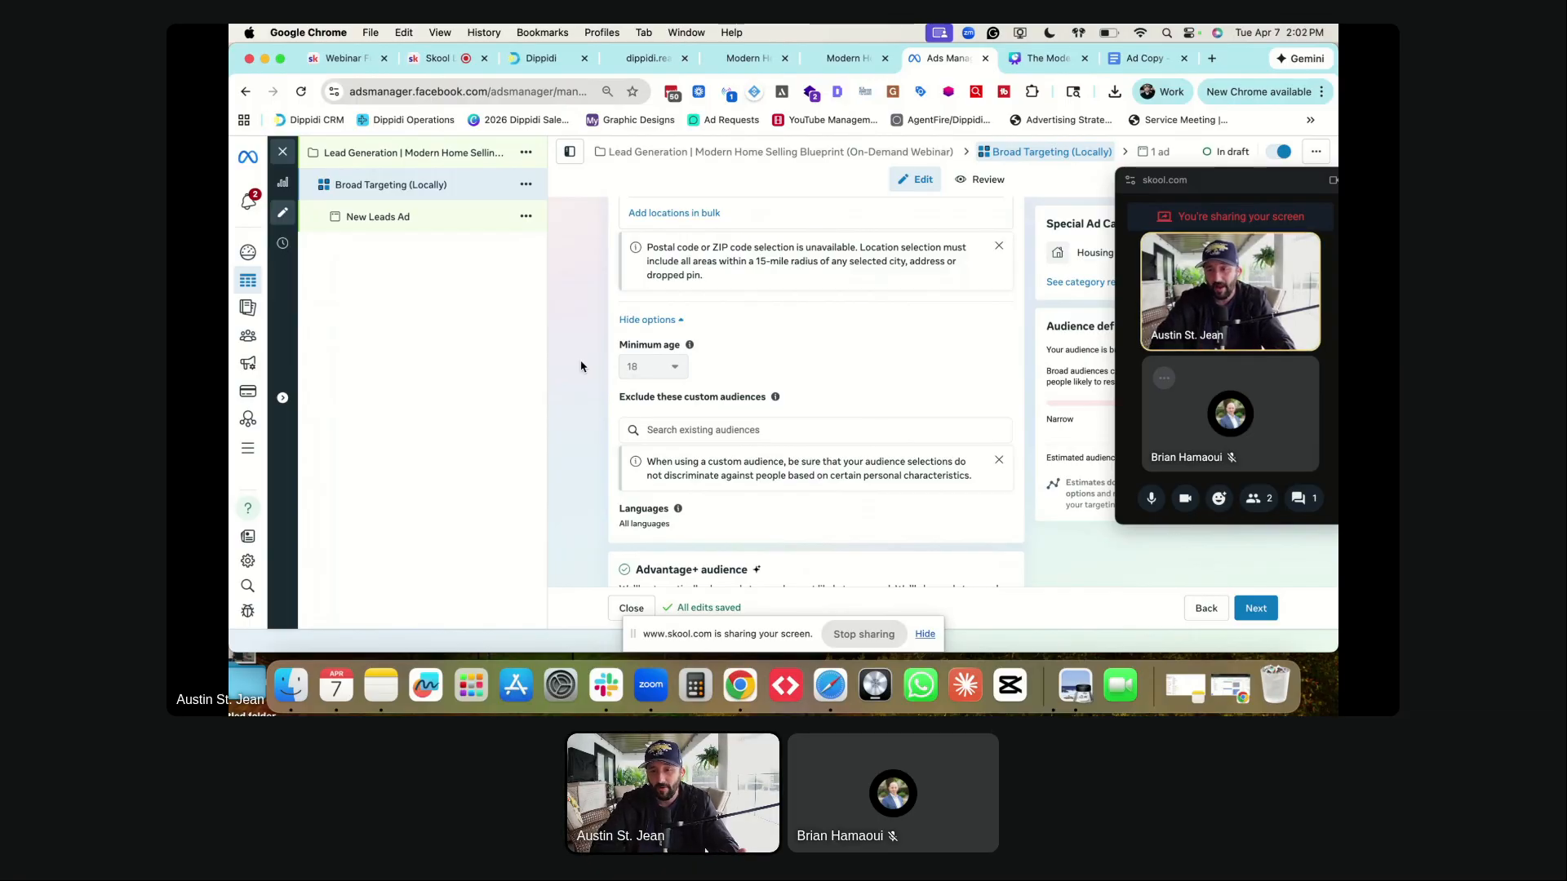
scroll(585, 374, "down", 2)
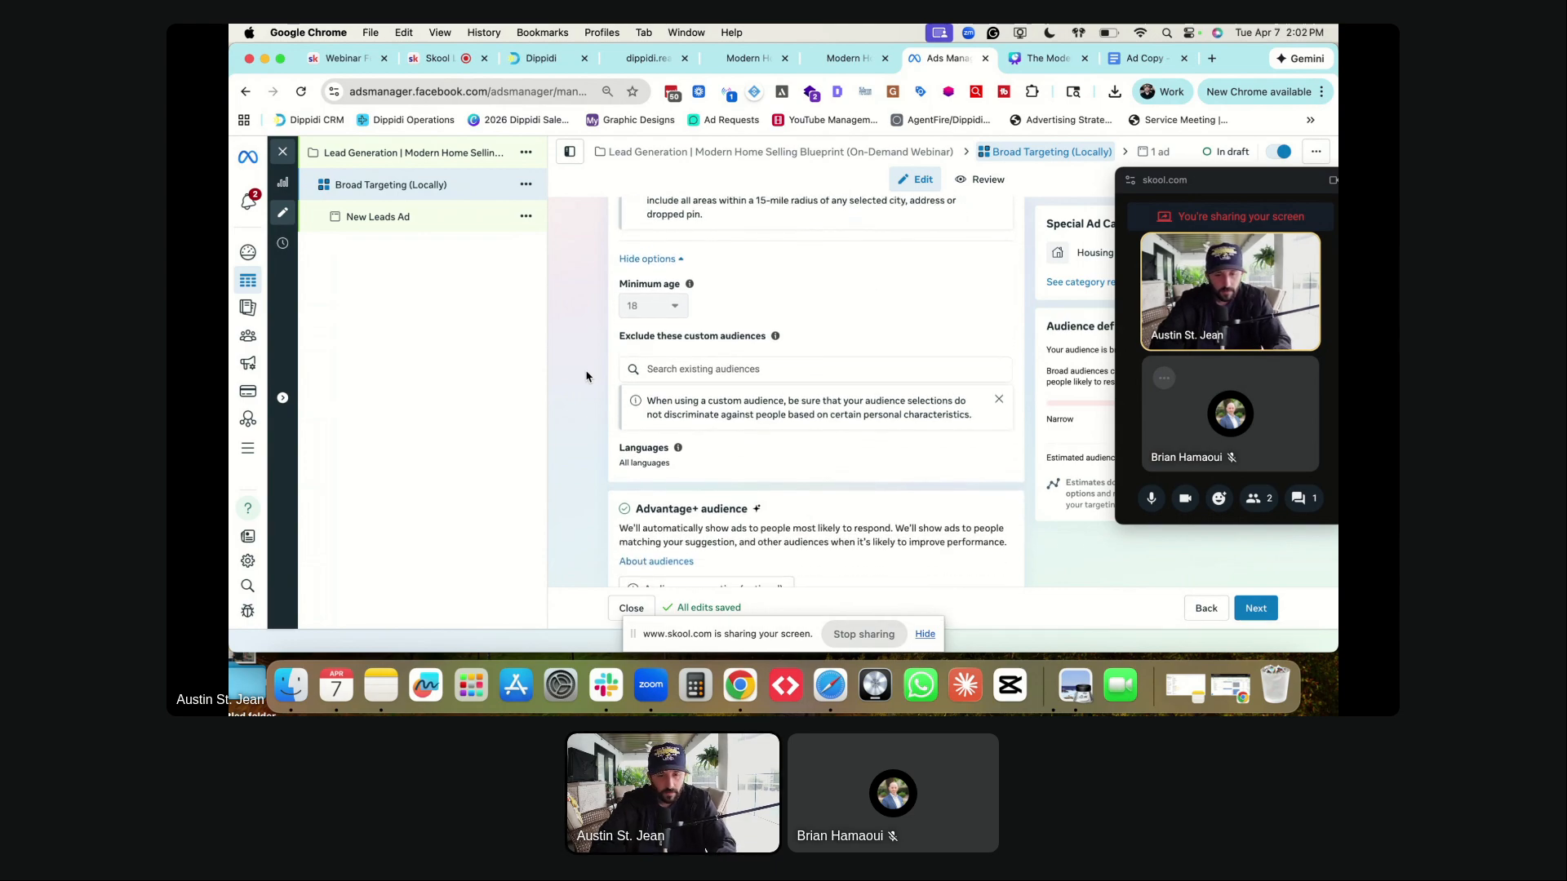
scroll(586, 376, "down", 2)
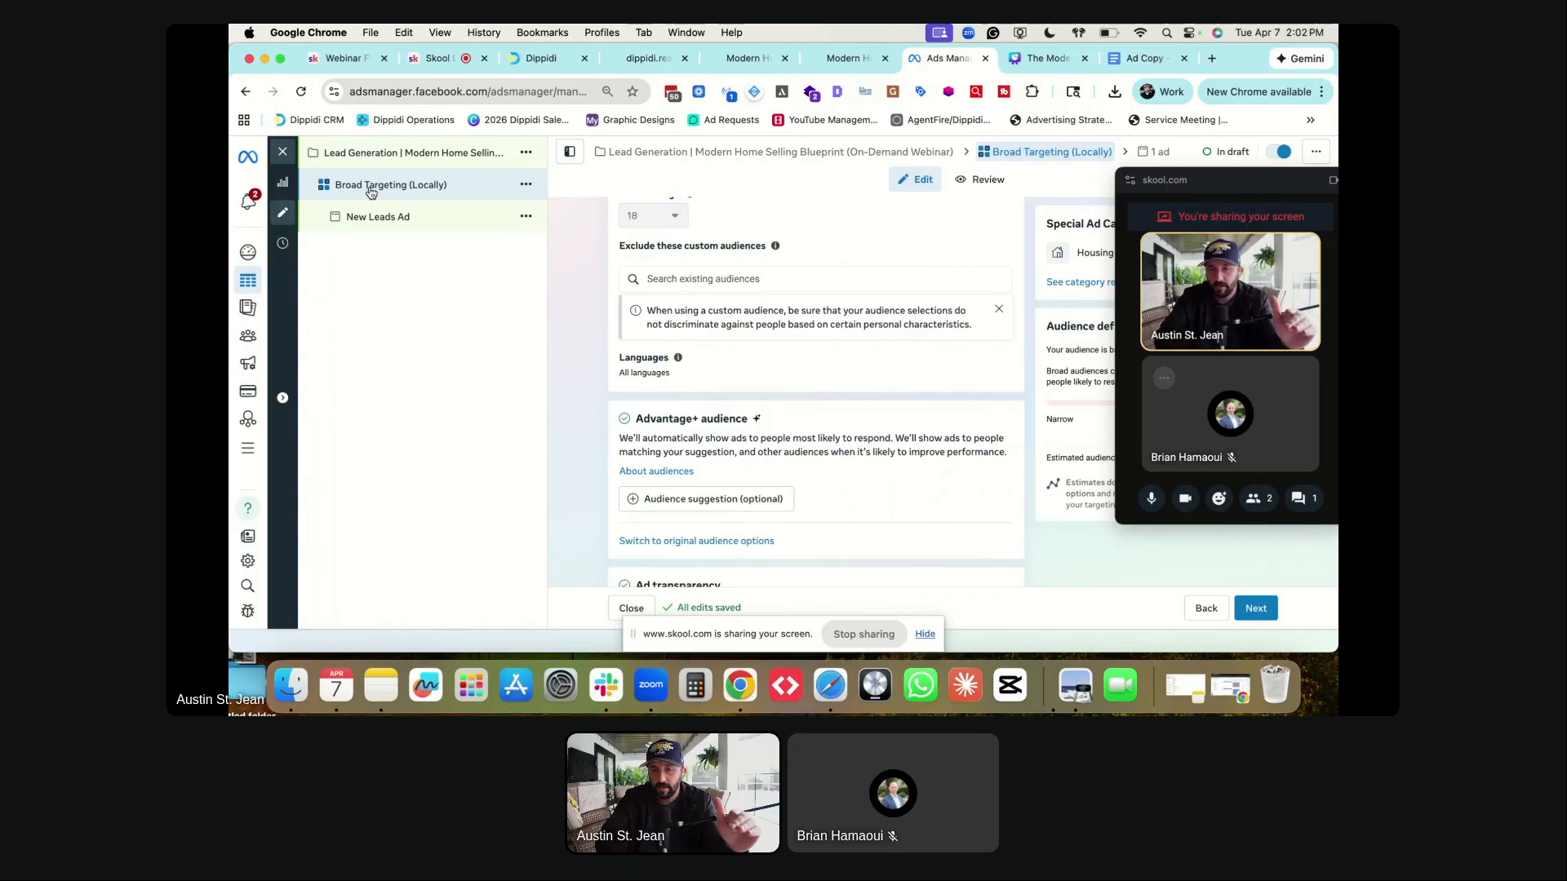
scroll(584, 327, "down", 3)
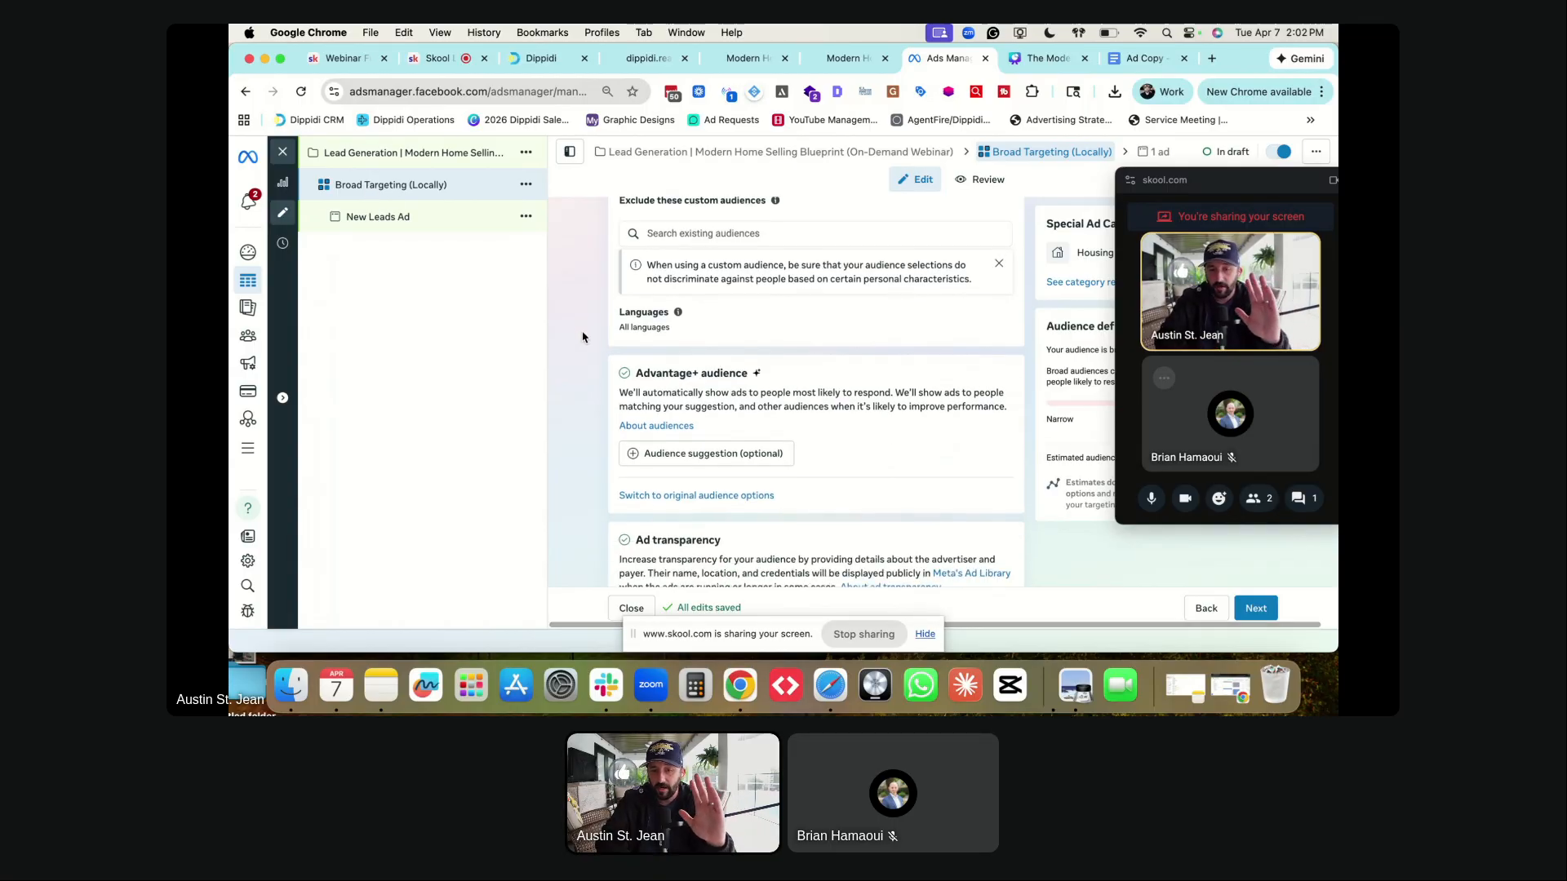
scroll(620, 363, "down", 1)
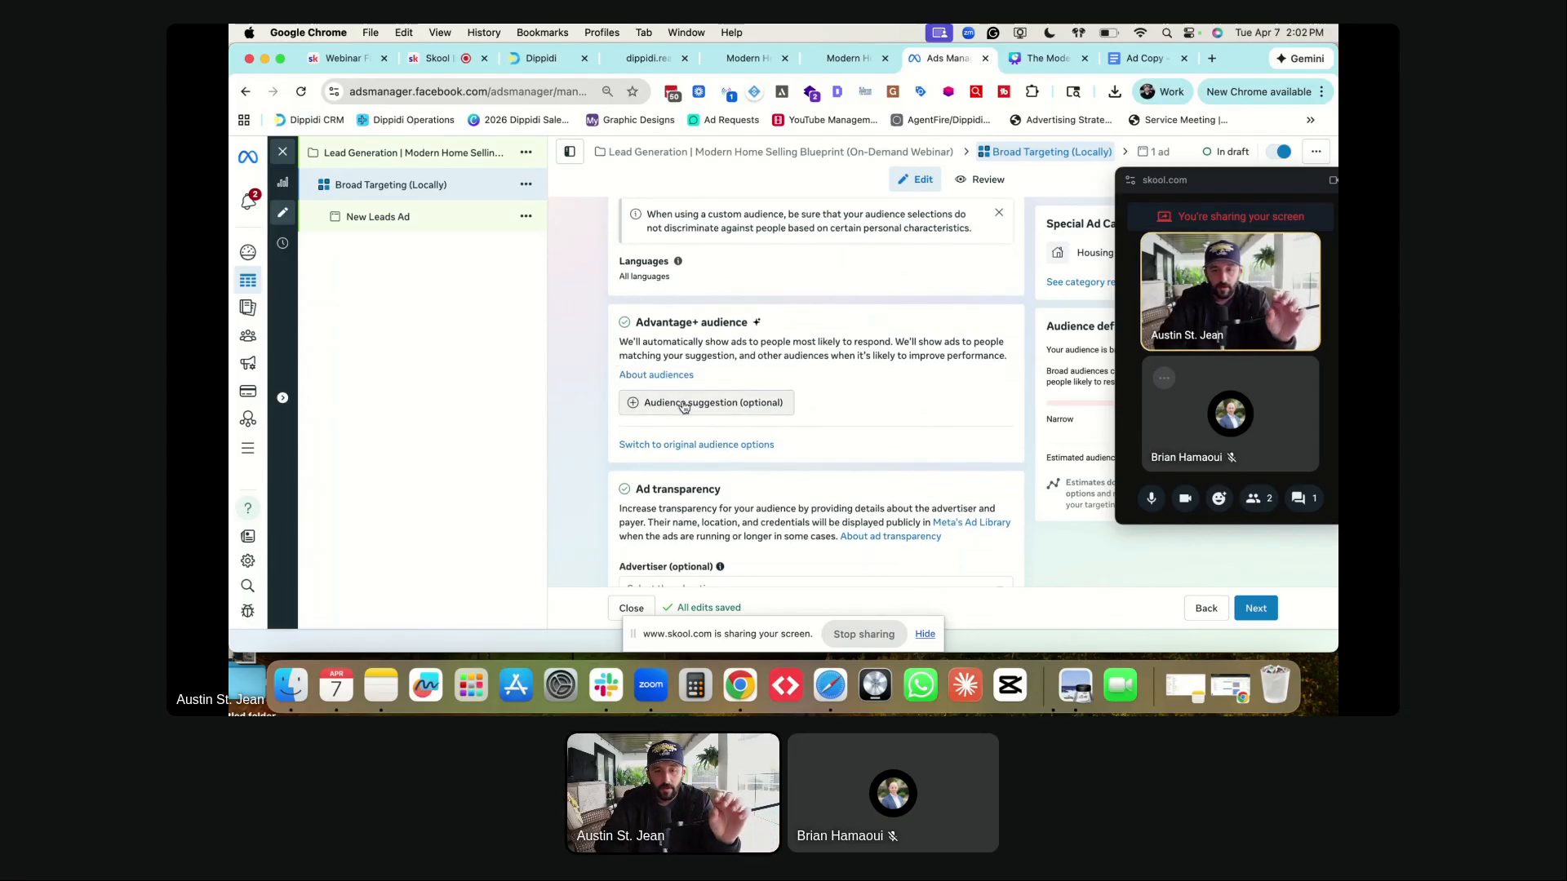
scroll(622, 402, "down", 1)
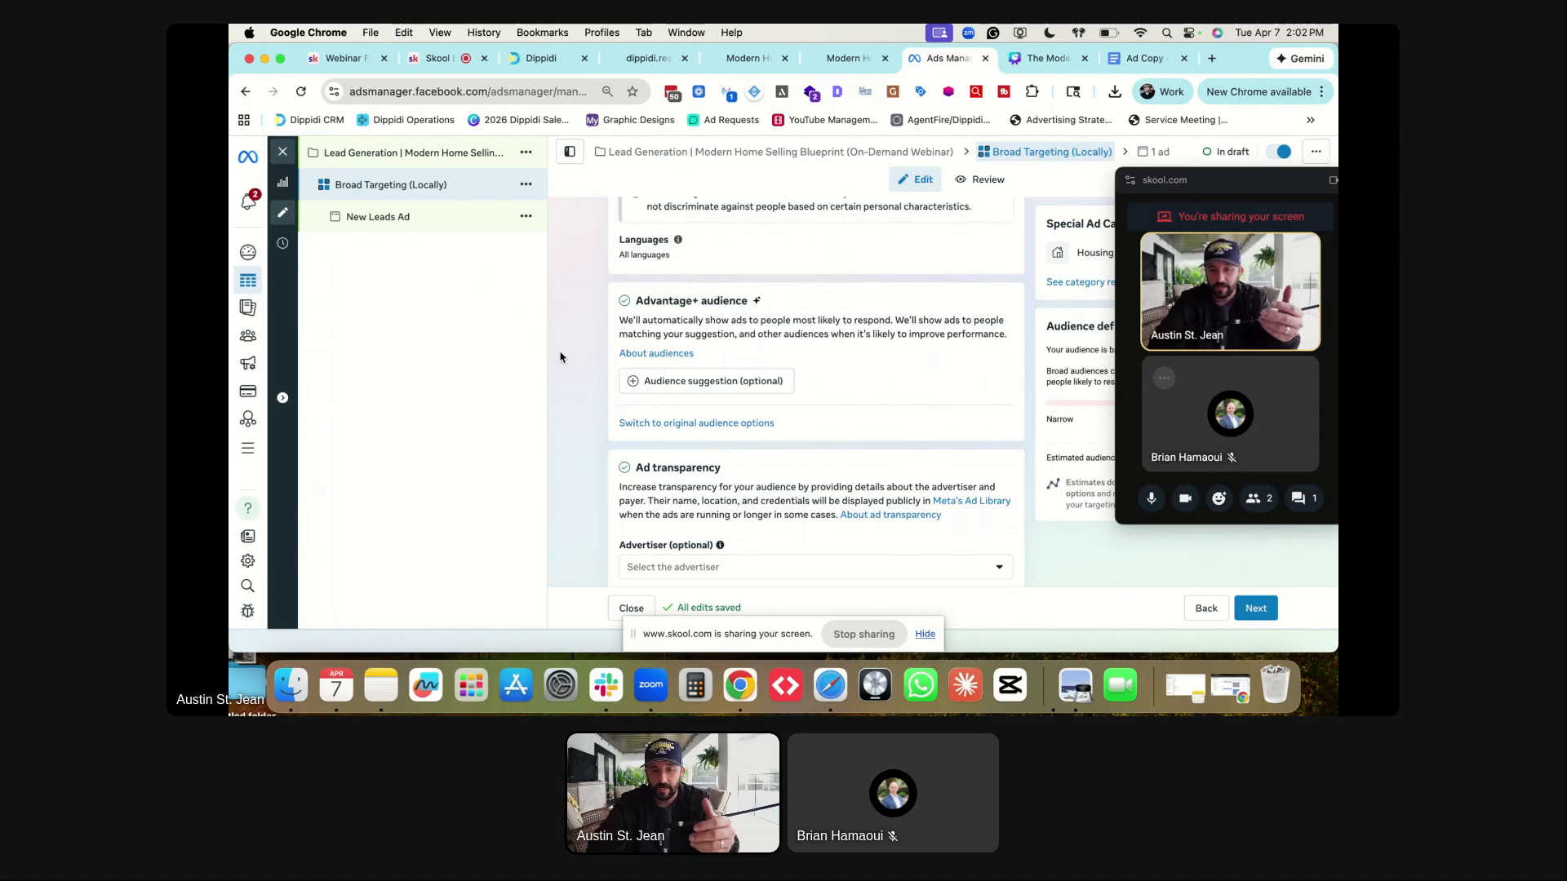
scroll(560, 355, "down", 5)
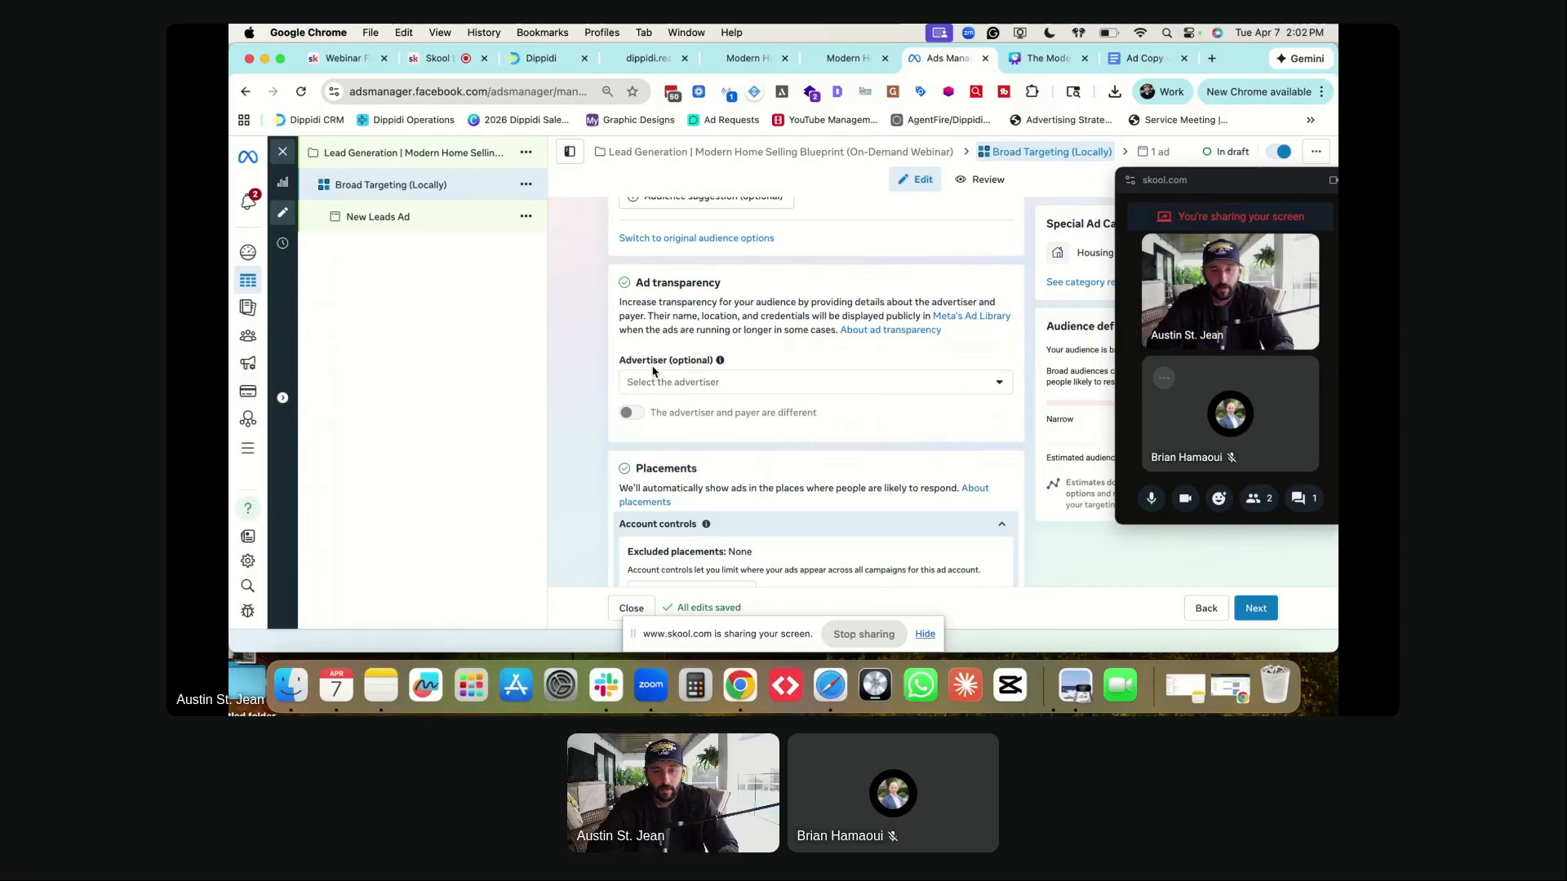
scroll(653, 371, "down", 4)
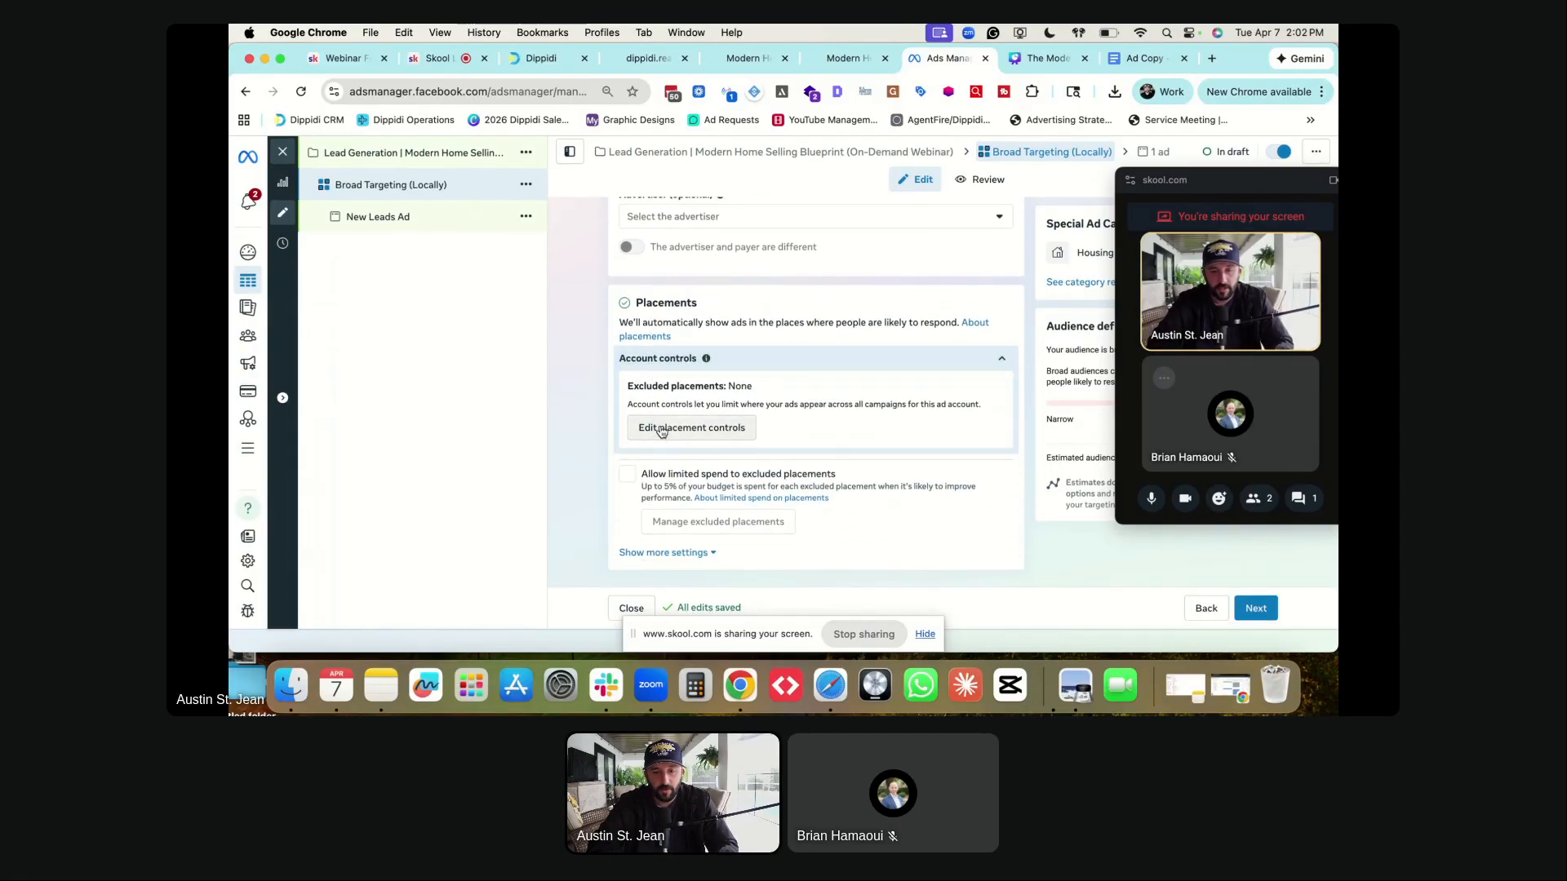
left_click(668, 432)
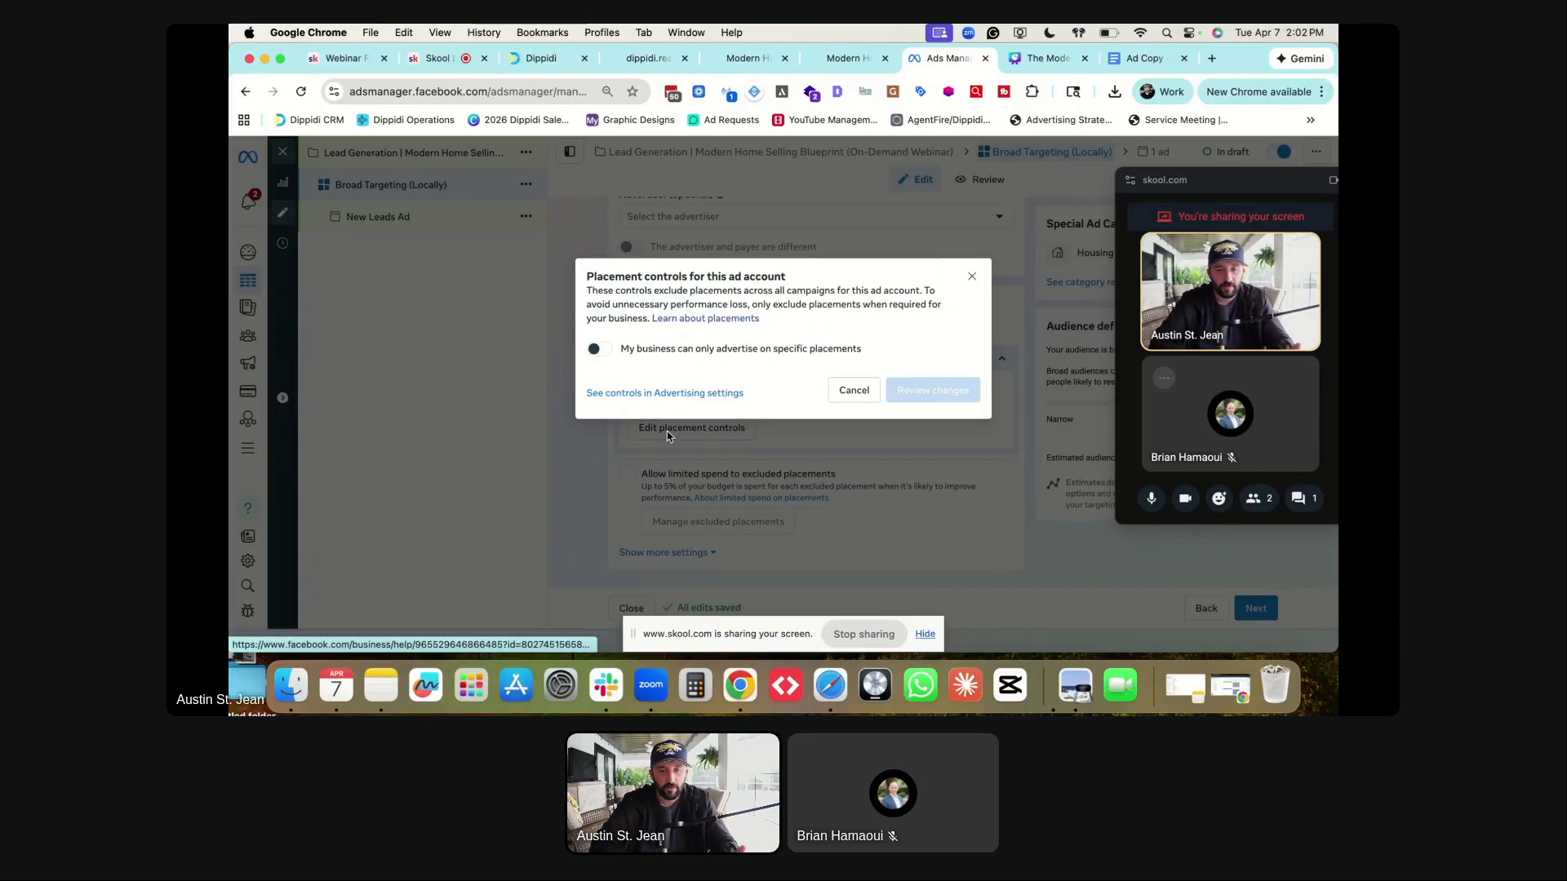
left_click(973, 277)
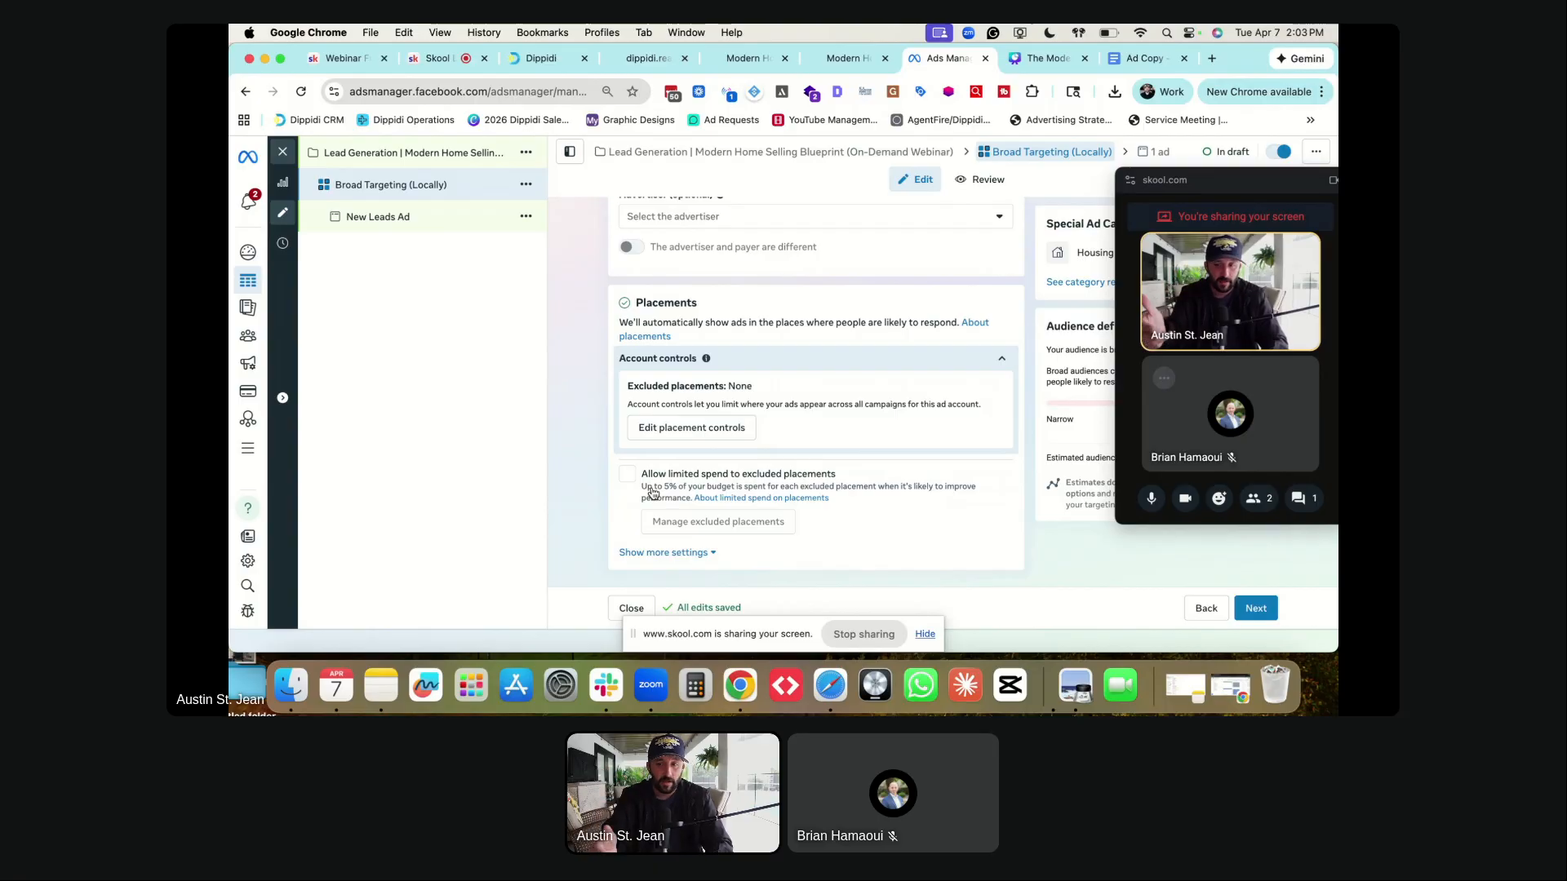
- Continue to the ad settings and rename the ad to 'Branded Ad'
left_click(1258, 609)
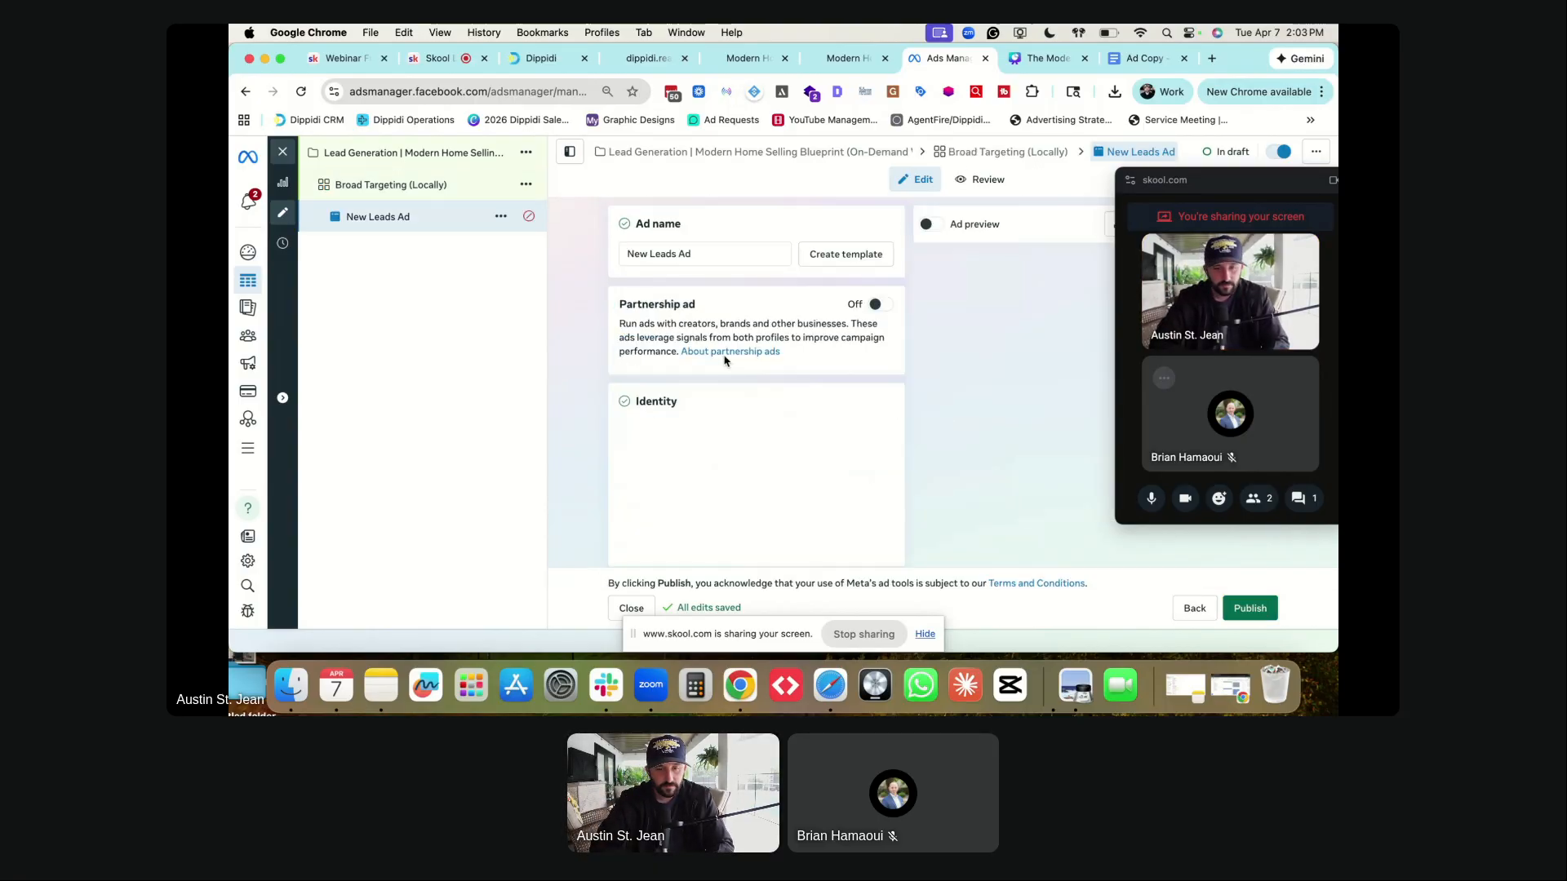
triple_click(669, 253)
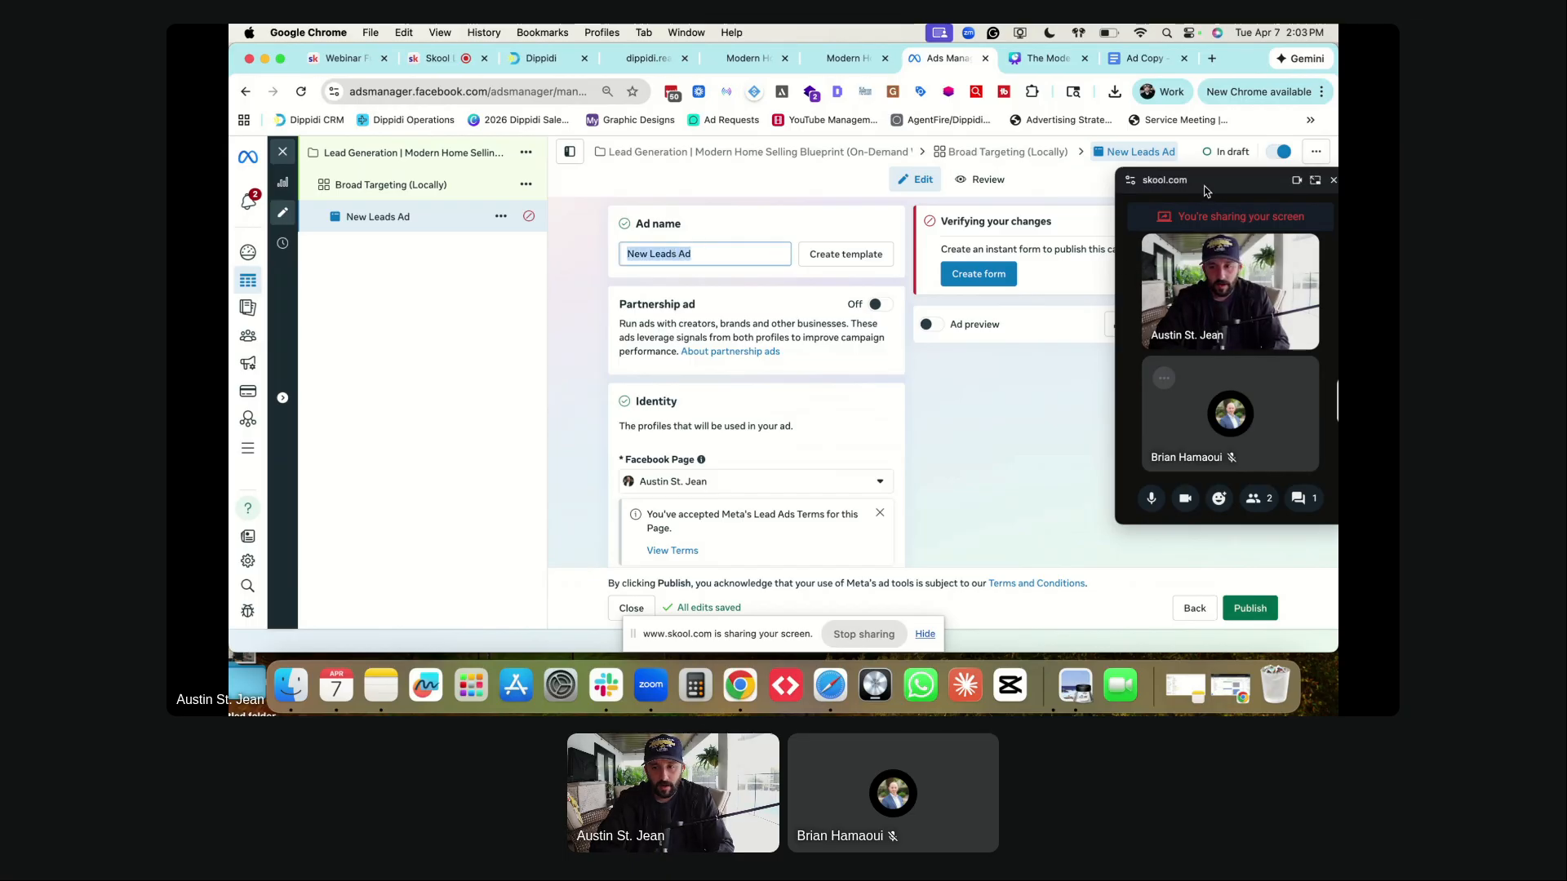
left_click_drag(1205, 187, 1207, 319)
scroll(708, 249, "down", 15)
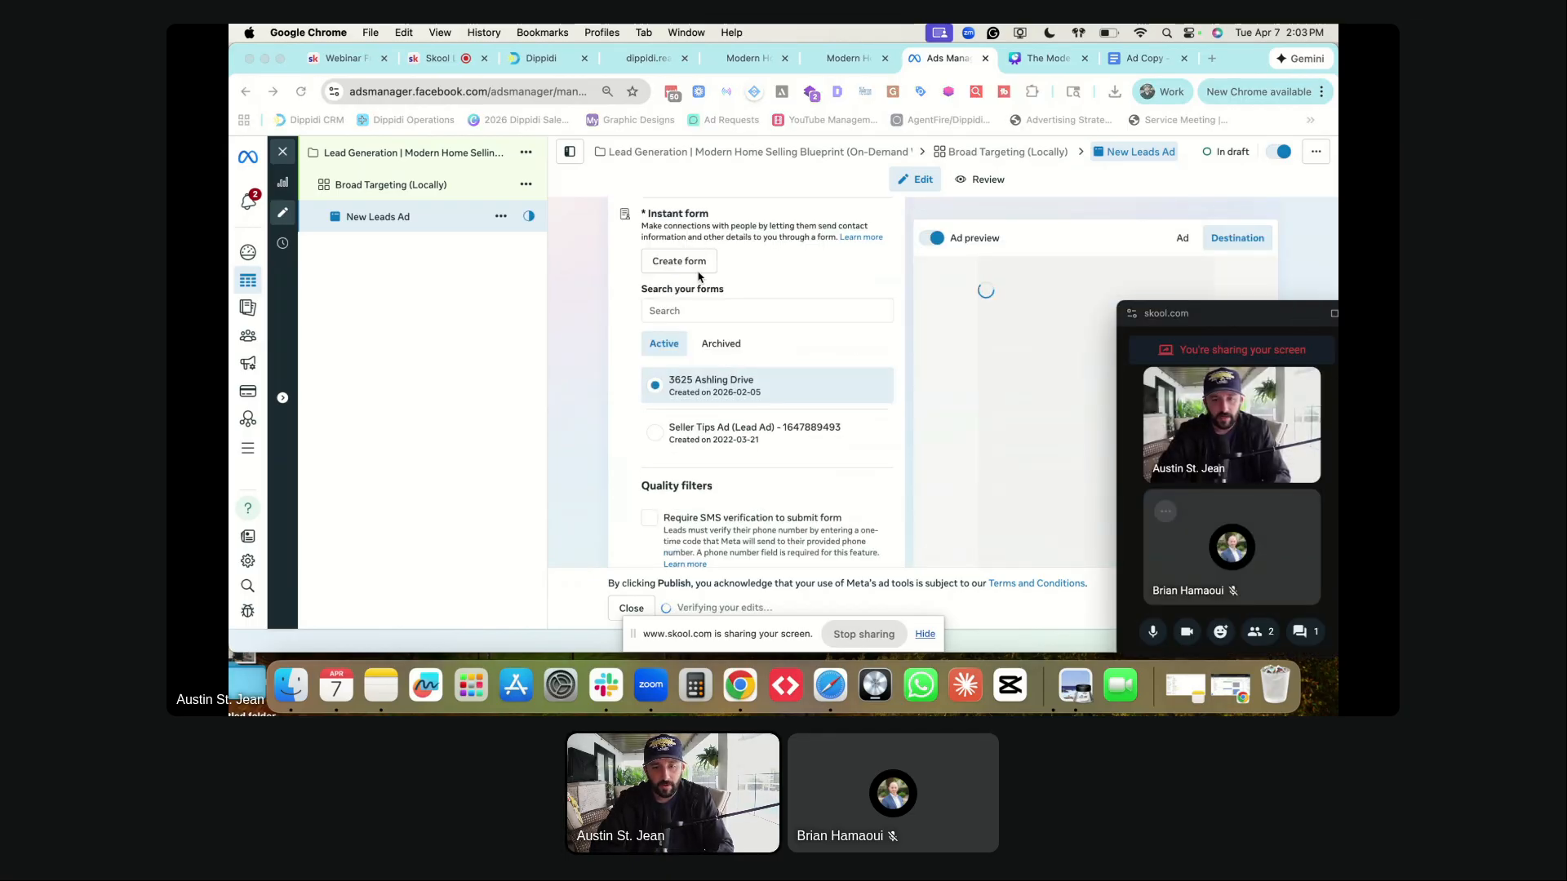
scroll(681, 326, "up", 15)
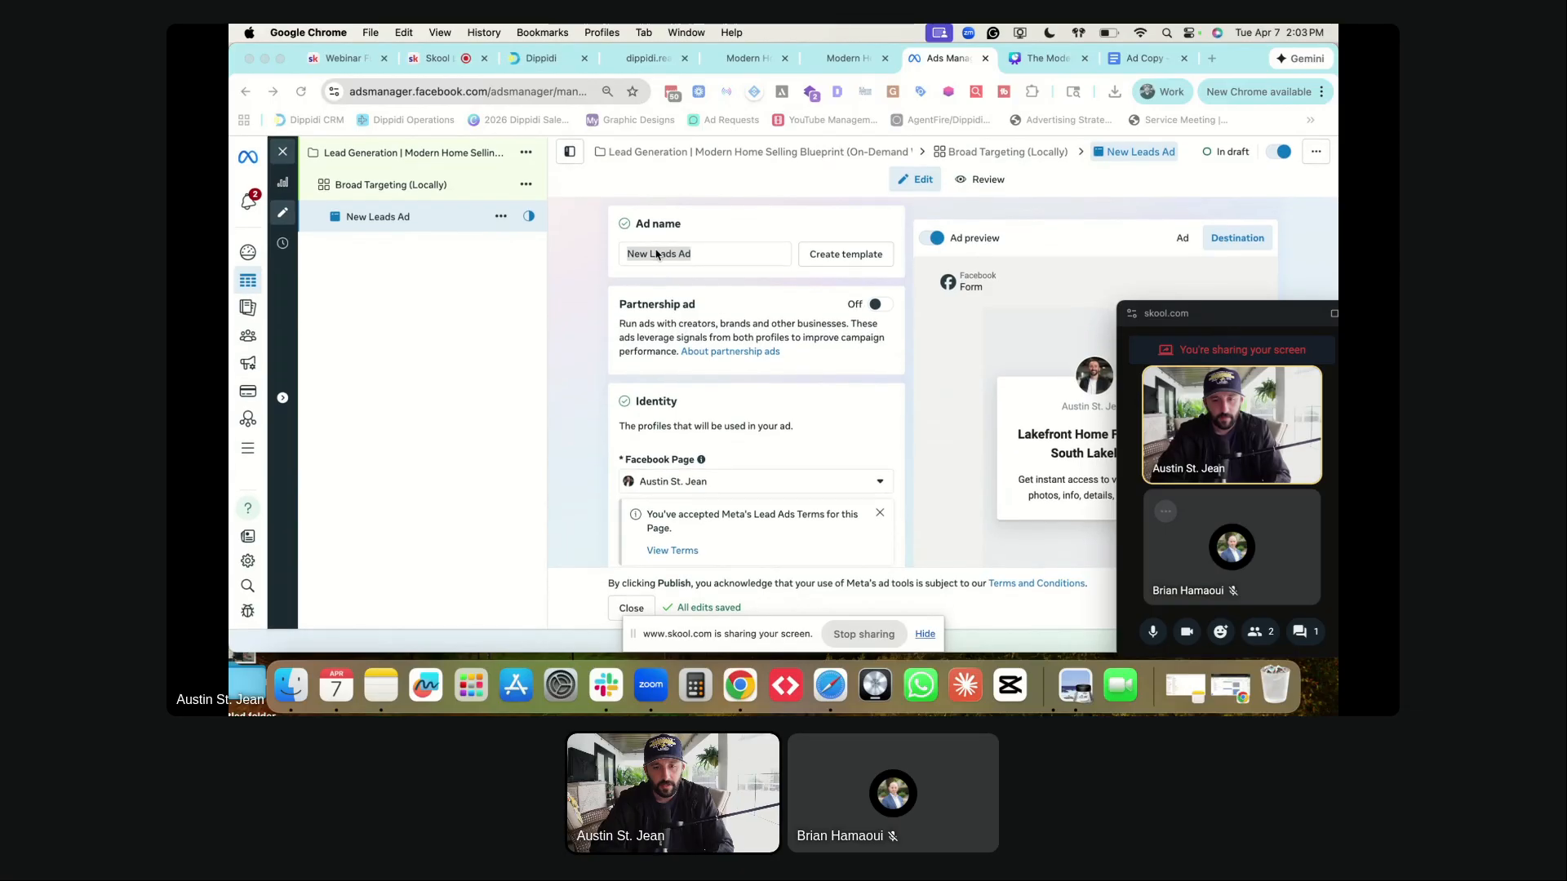
left_click(657, 253)
type("Branded Ad")
left_click(585, 292)
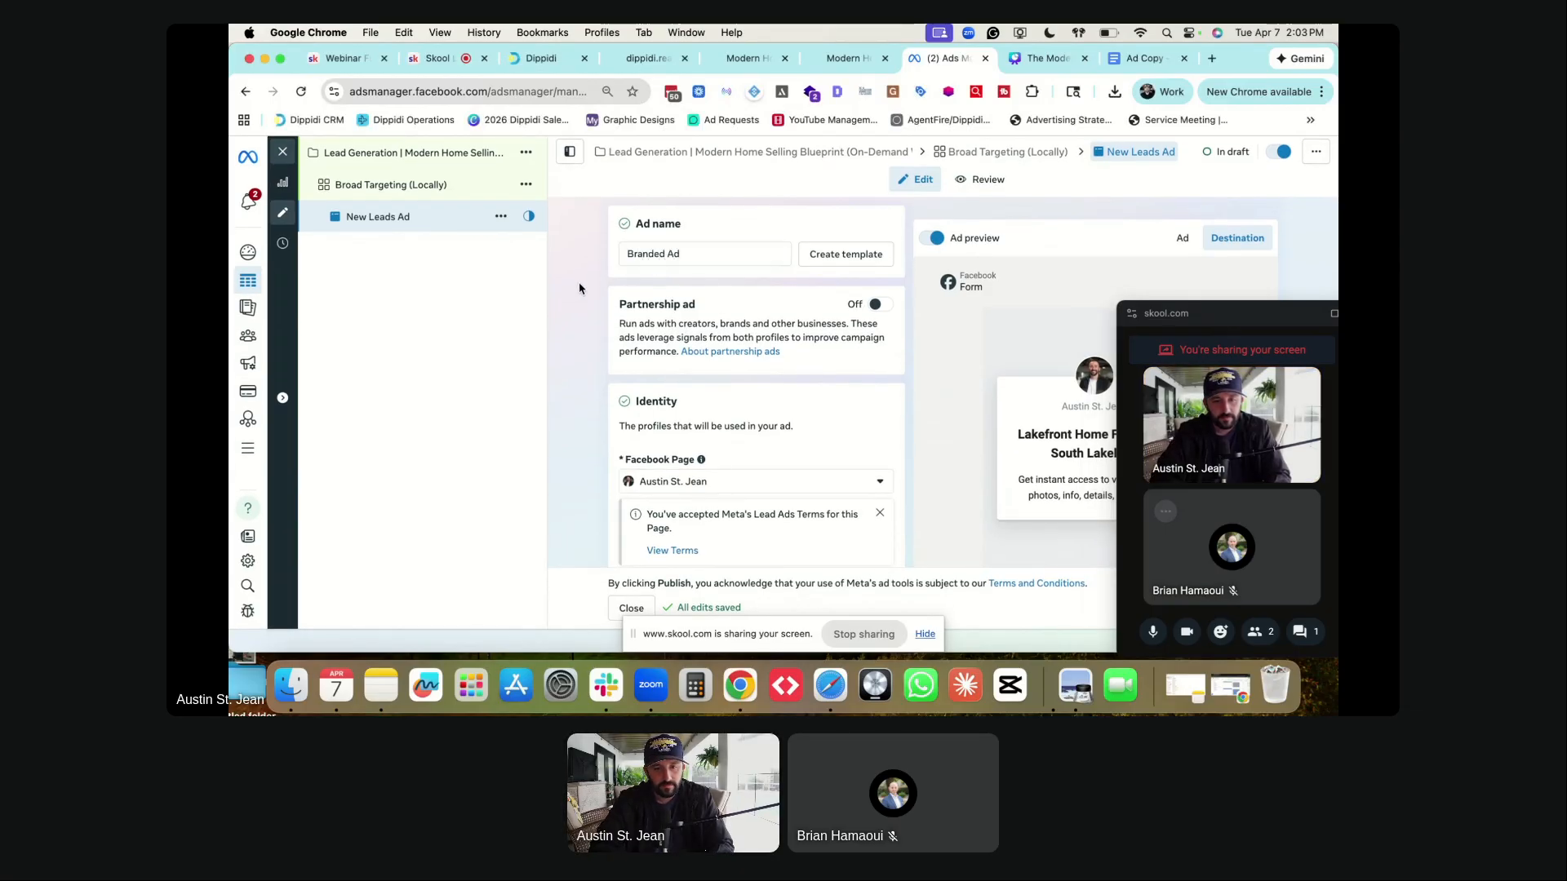
- Dismiss the 'Format selection is changing' notice on the ad page
scroll(589, 297, "down", 1)
scroll(589, 297, "down", 2)
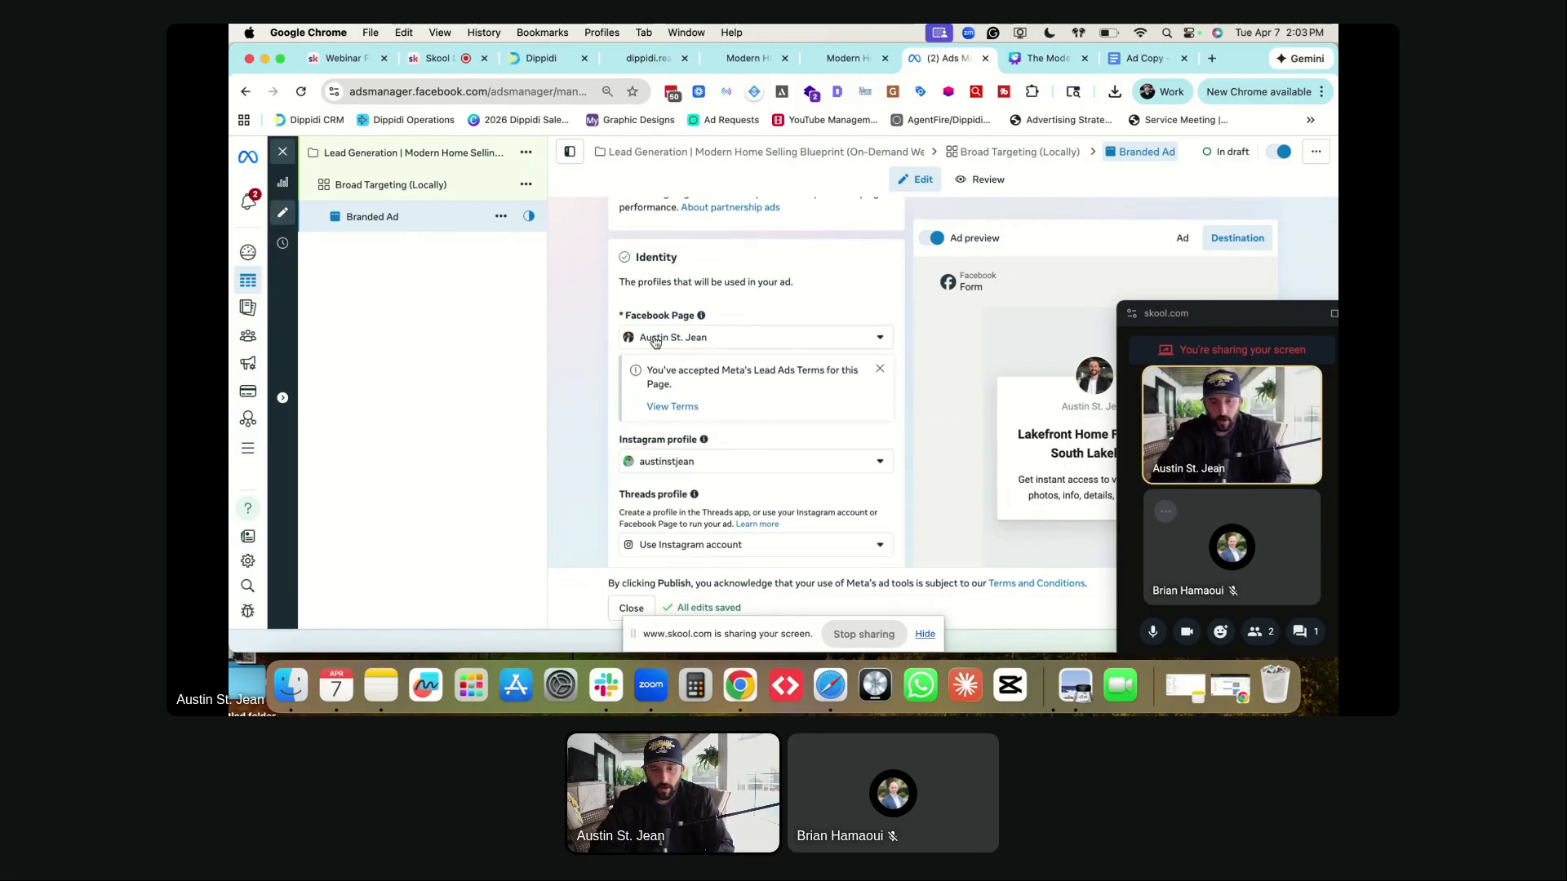
scroll(666, 446, "down", 6)
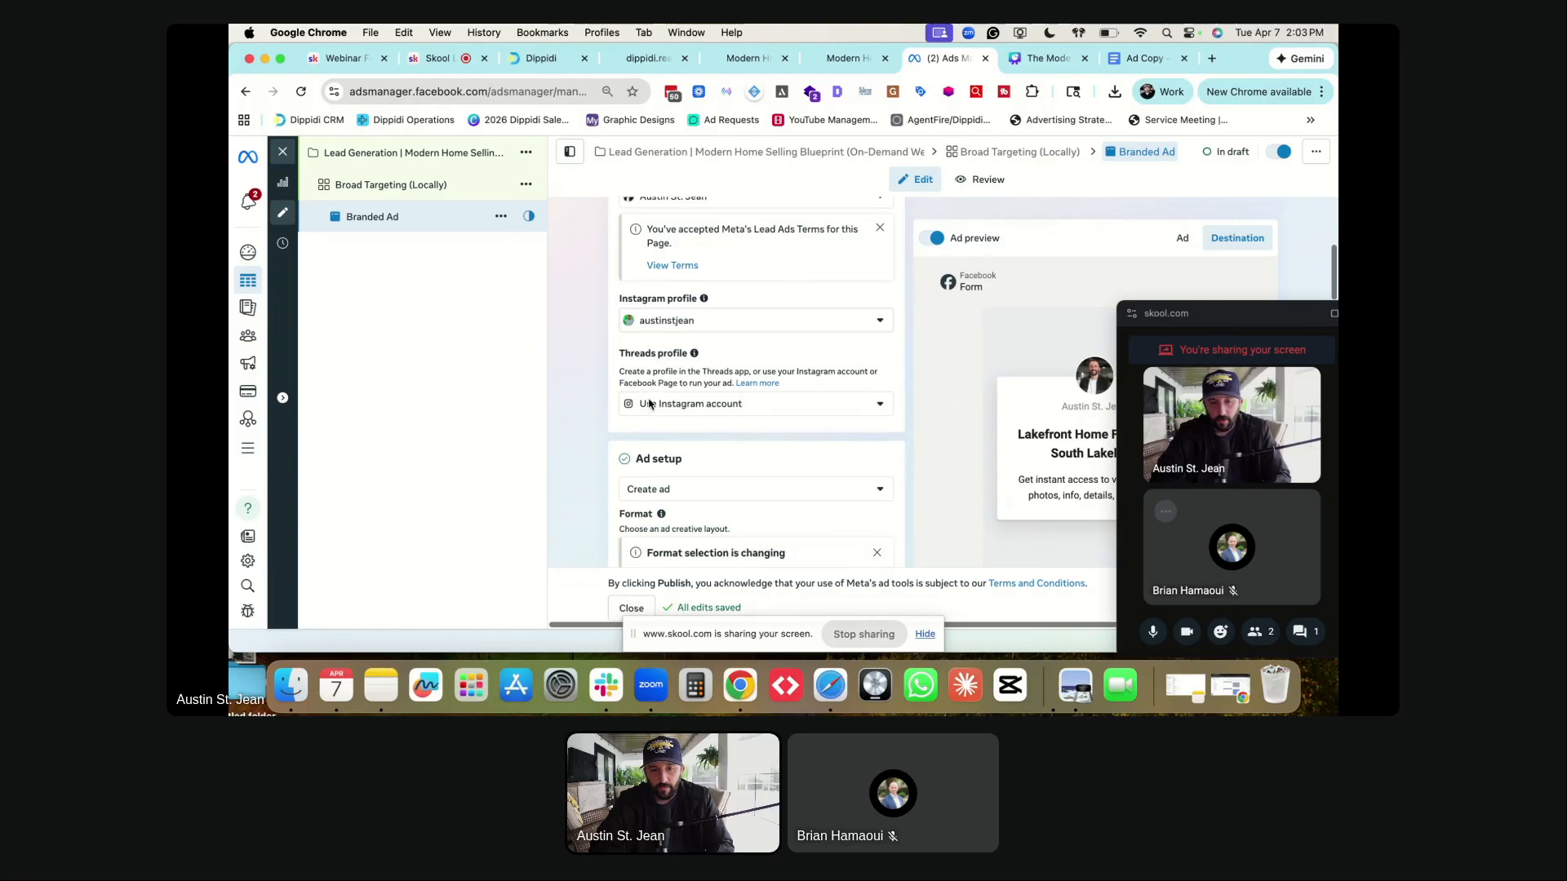
scroll(594, 351, "up", 10)
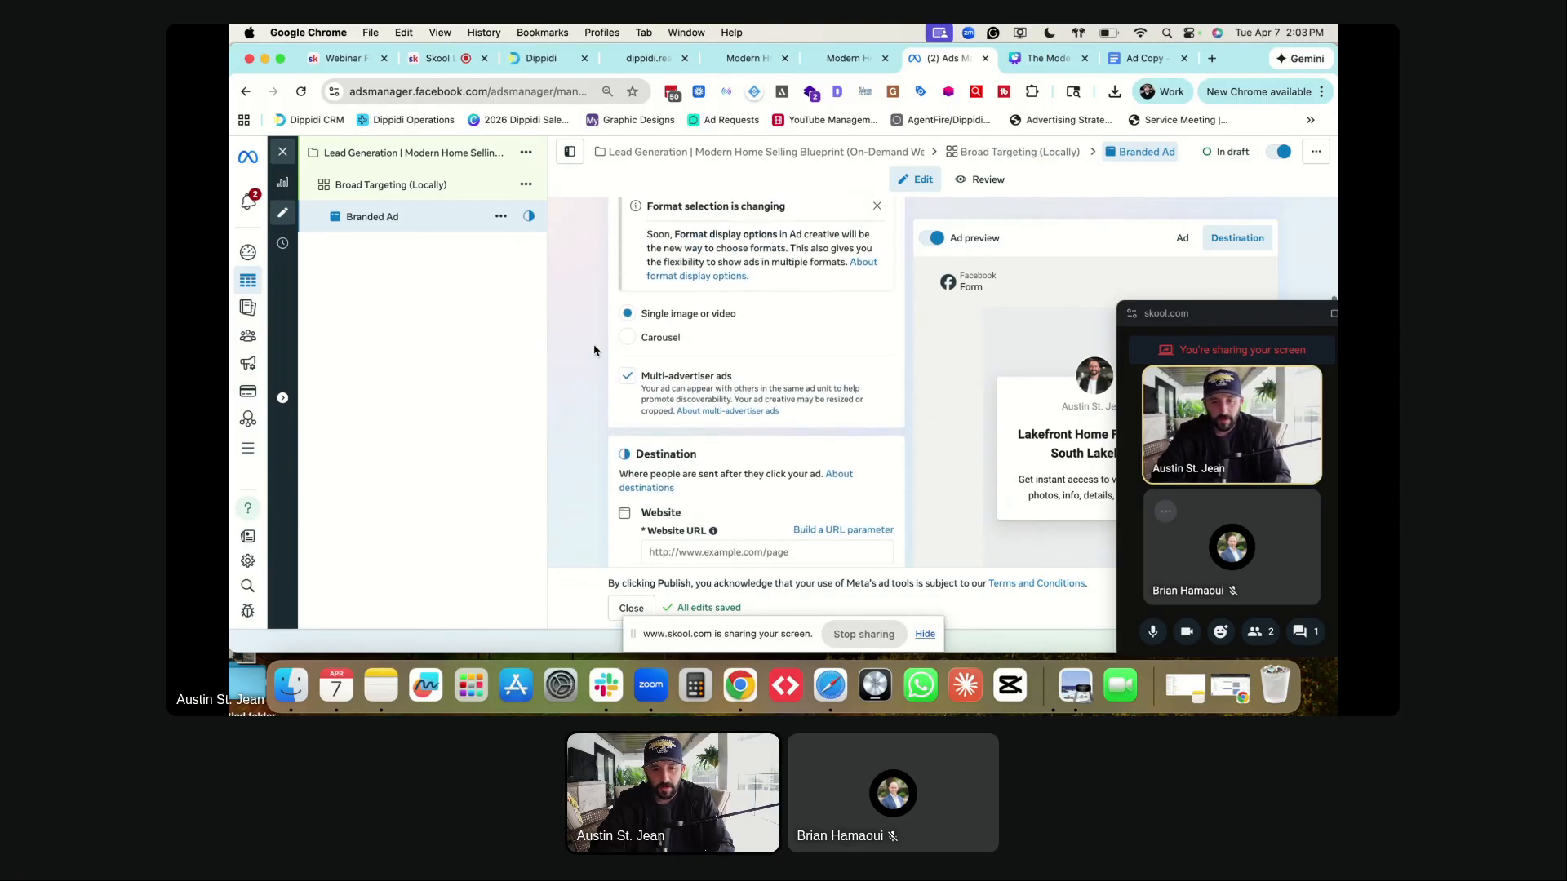
scroll(594, 351, "up", 2)
scroll(594, 350, "down", 8)
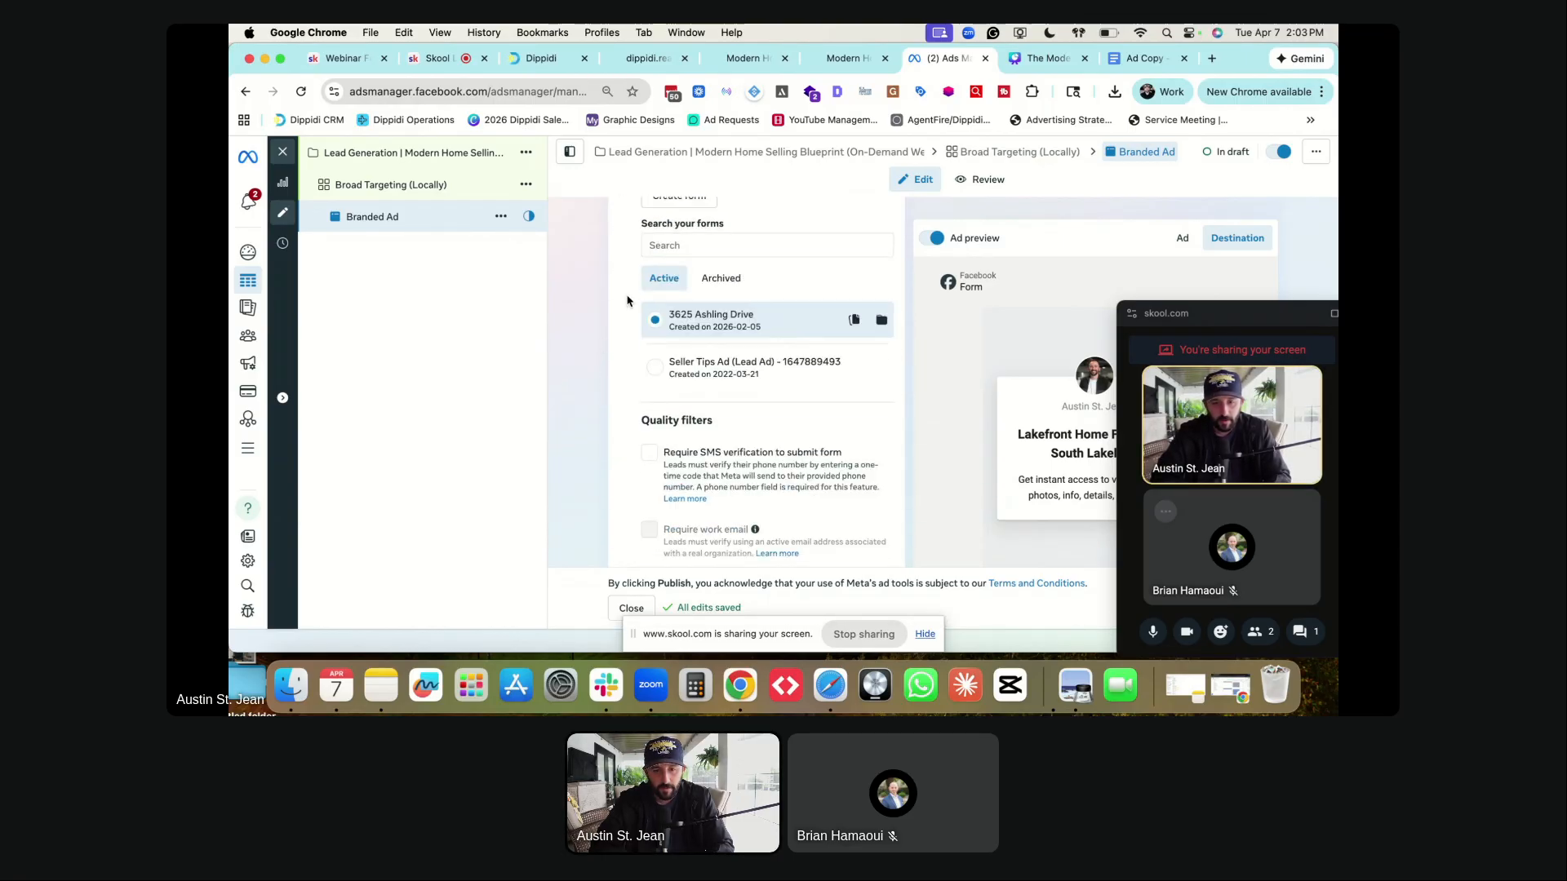
scroll(627, 301, "up", 3)
scroll(627, 301, "up", 5)
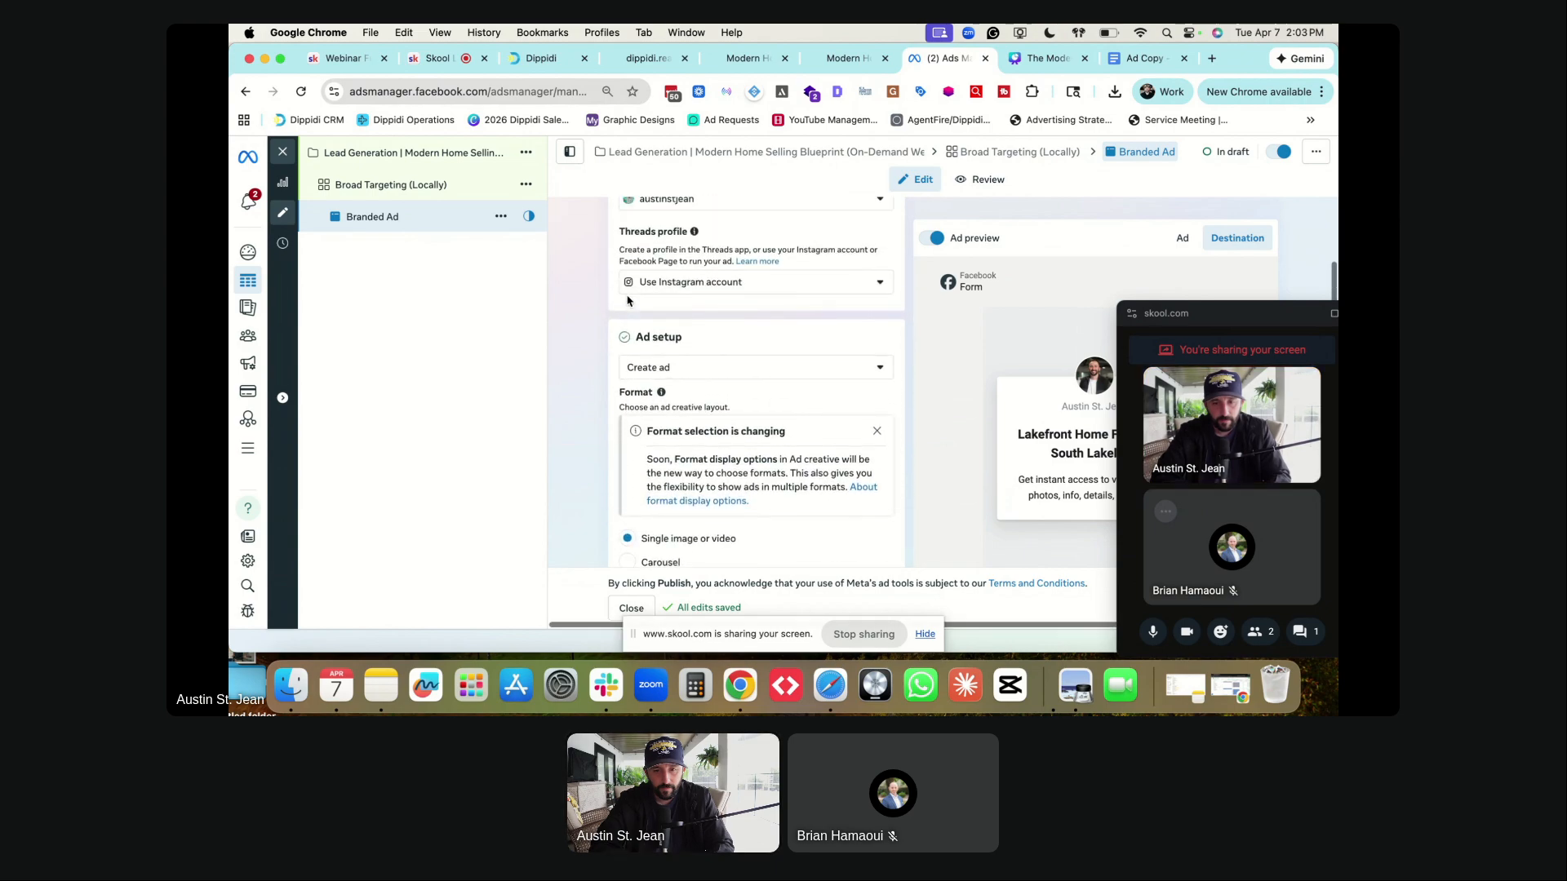
scroll(628, 301, "down", 8)
scroll(628, 301, "up", 5)
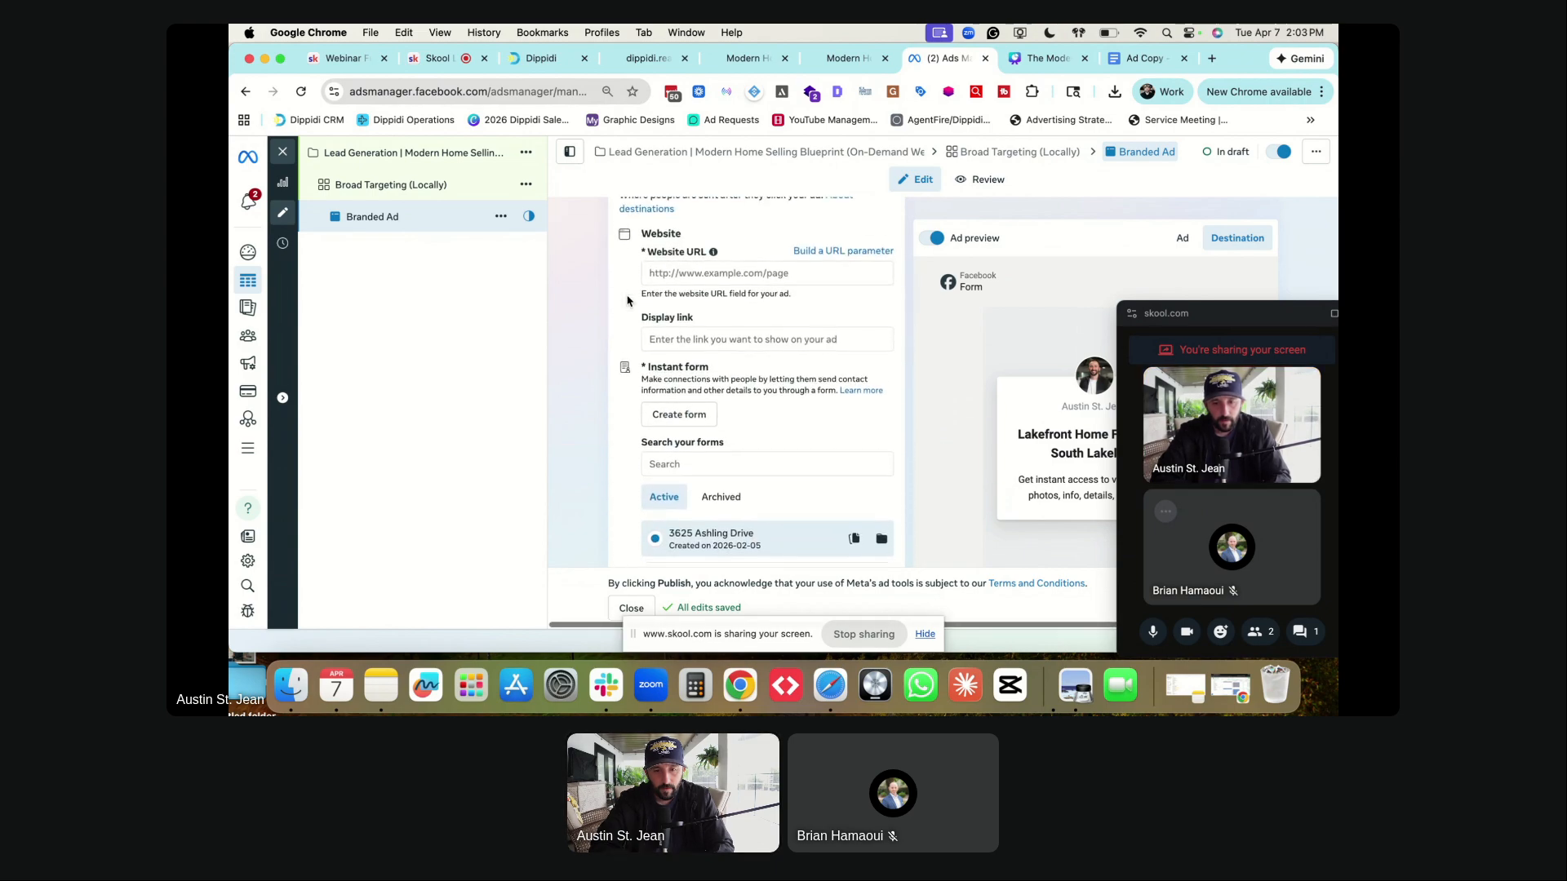
scroll(628, 301, "up", 4)
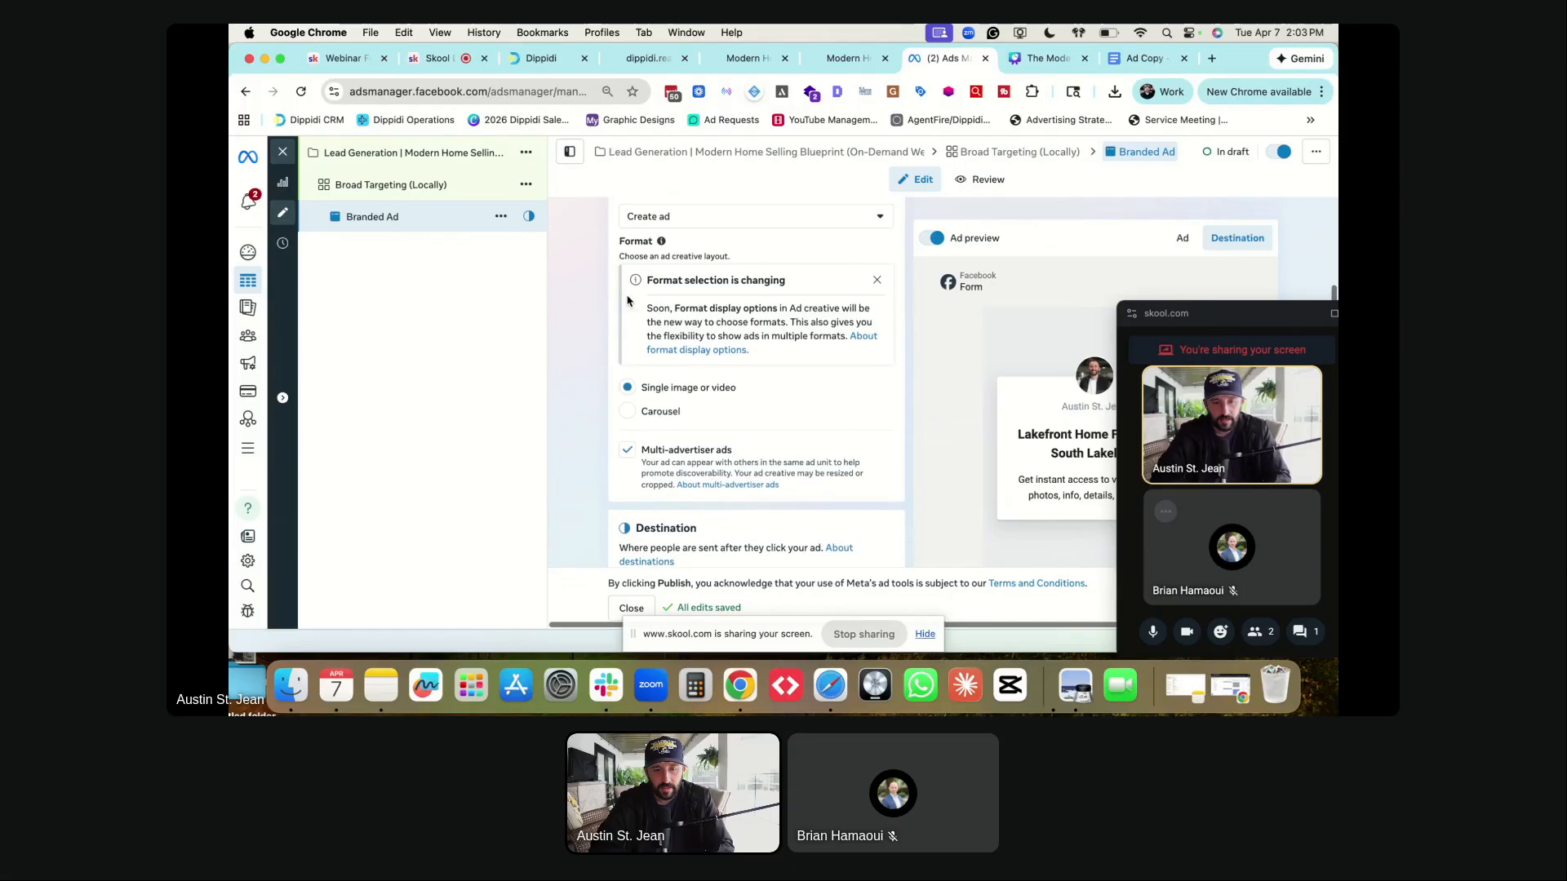
scroll(628, 302, "up", 1)
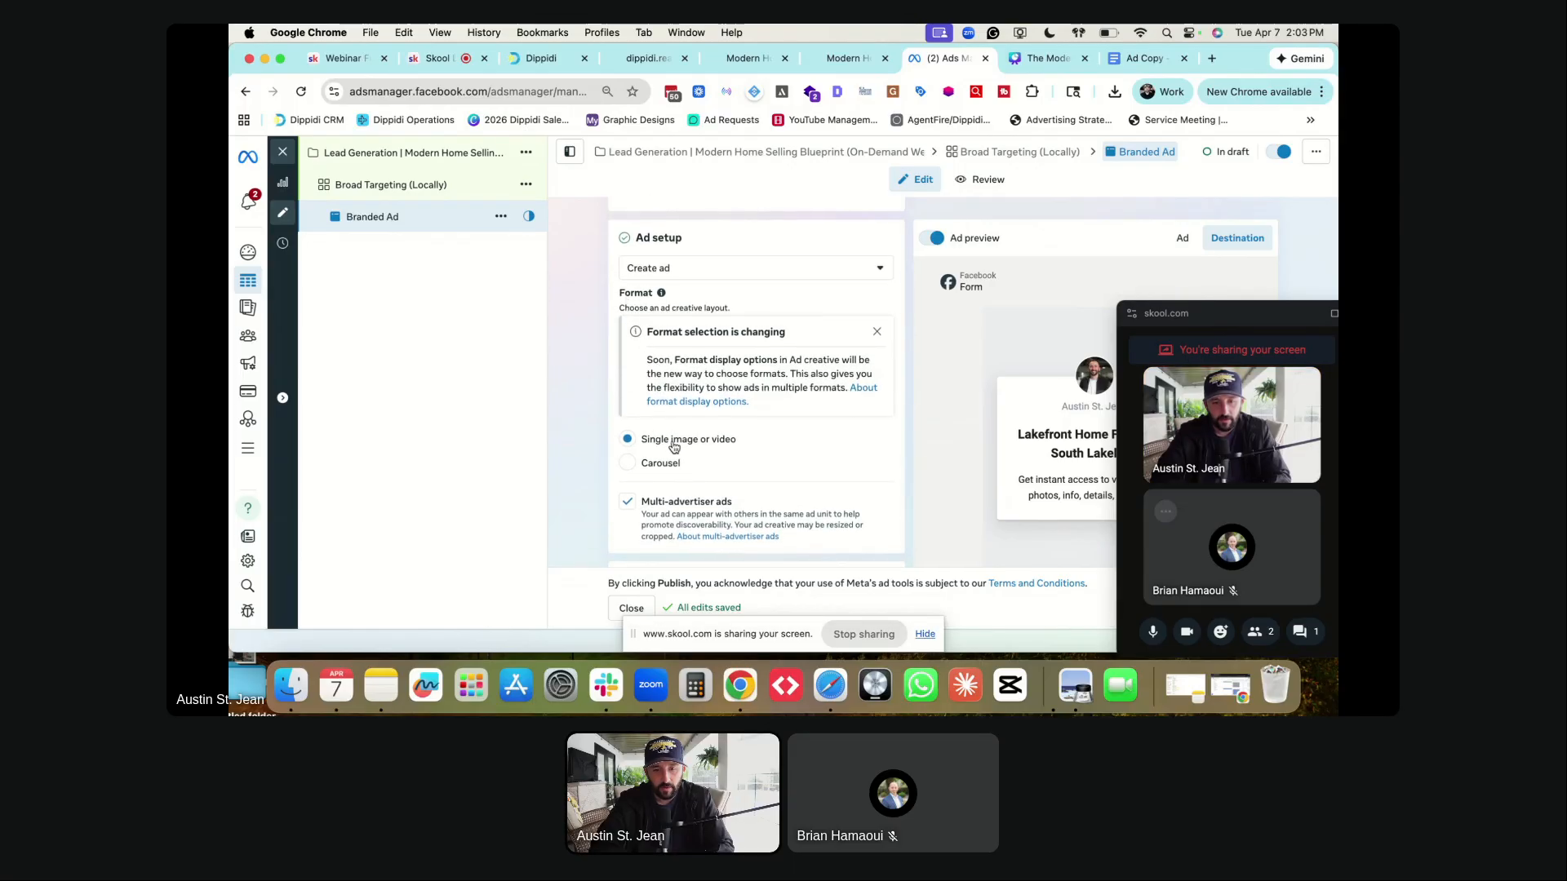
left_click(876, 333)
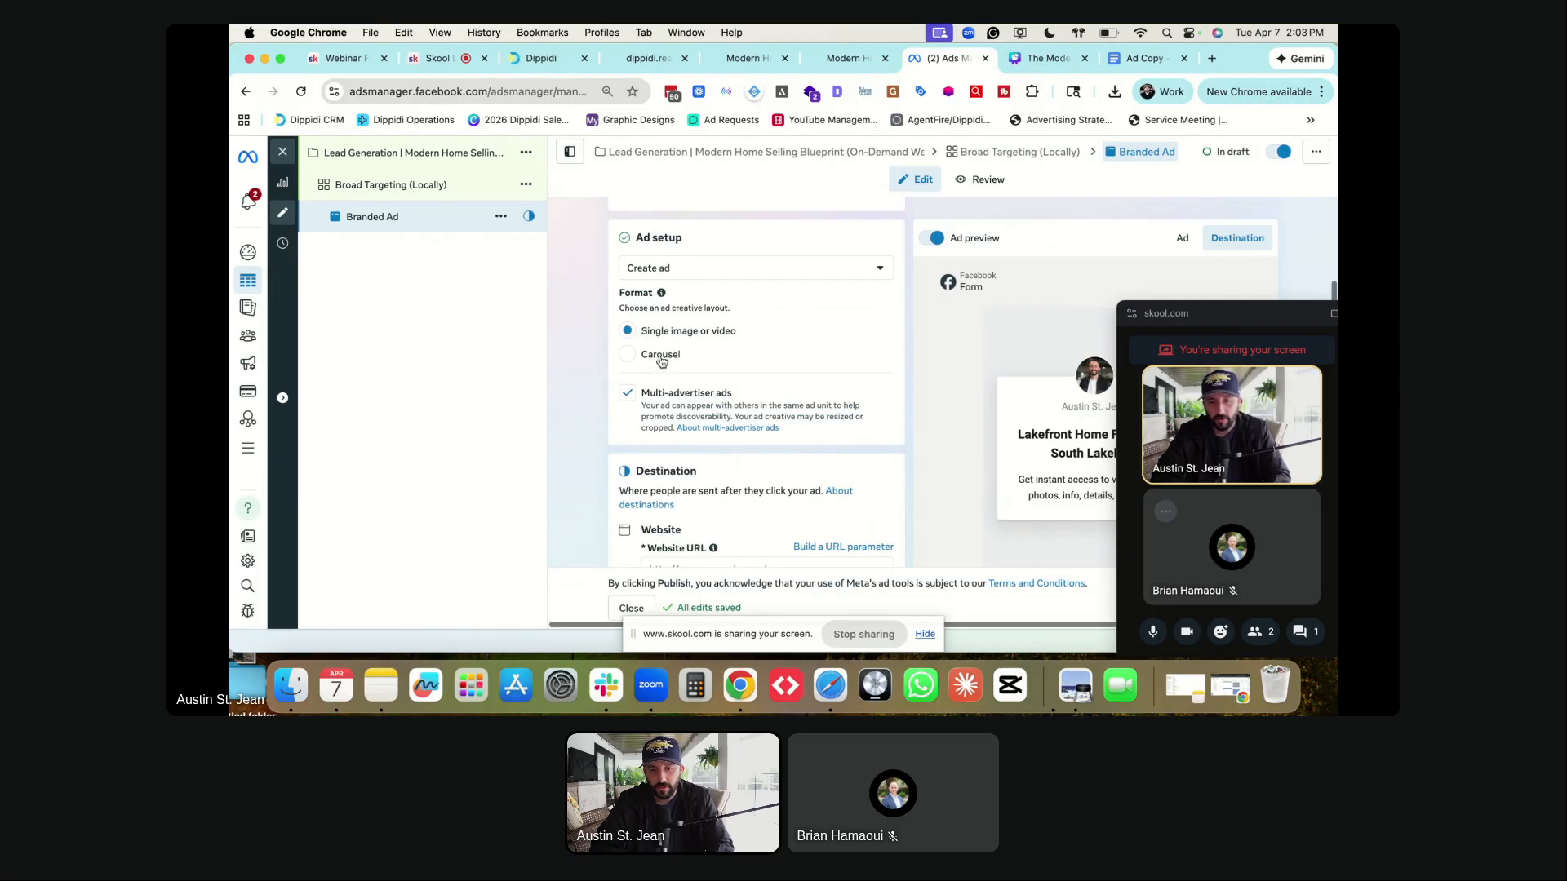
scroll(664, 336, "down", 3)
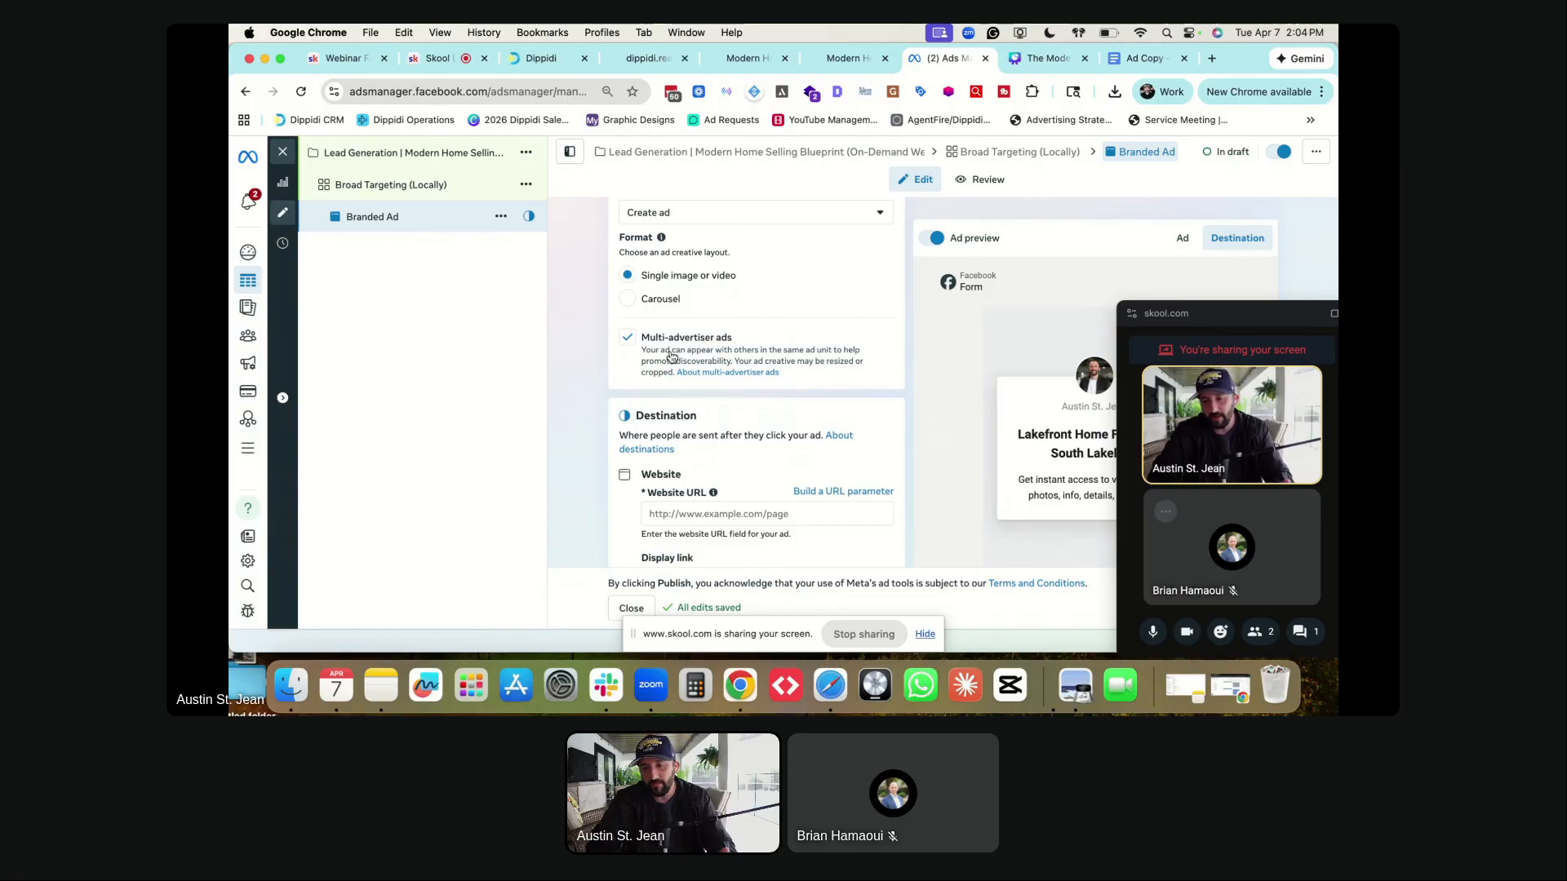
scroll(590, 383, "down", 5)
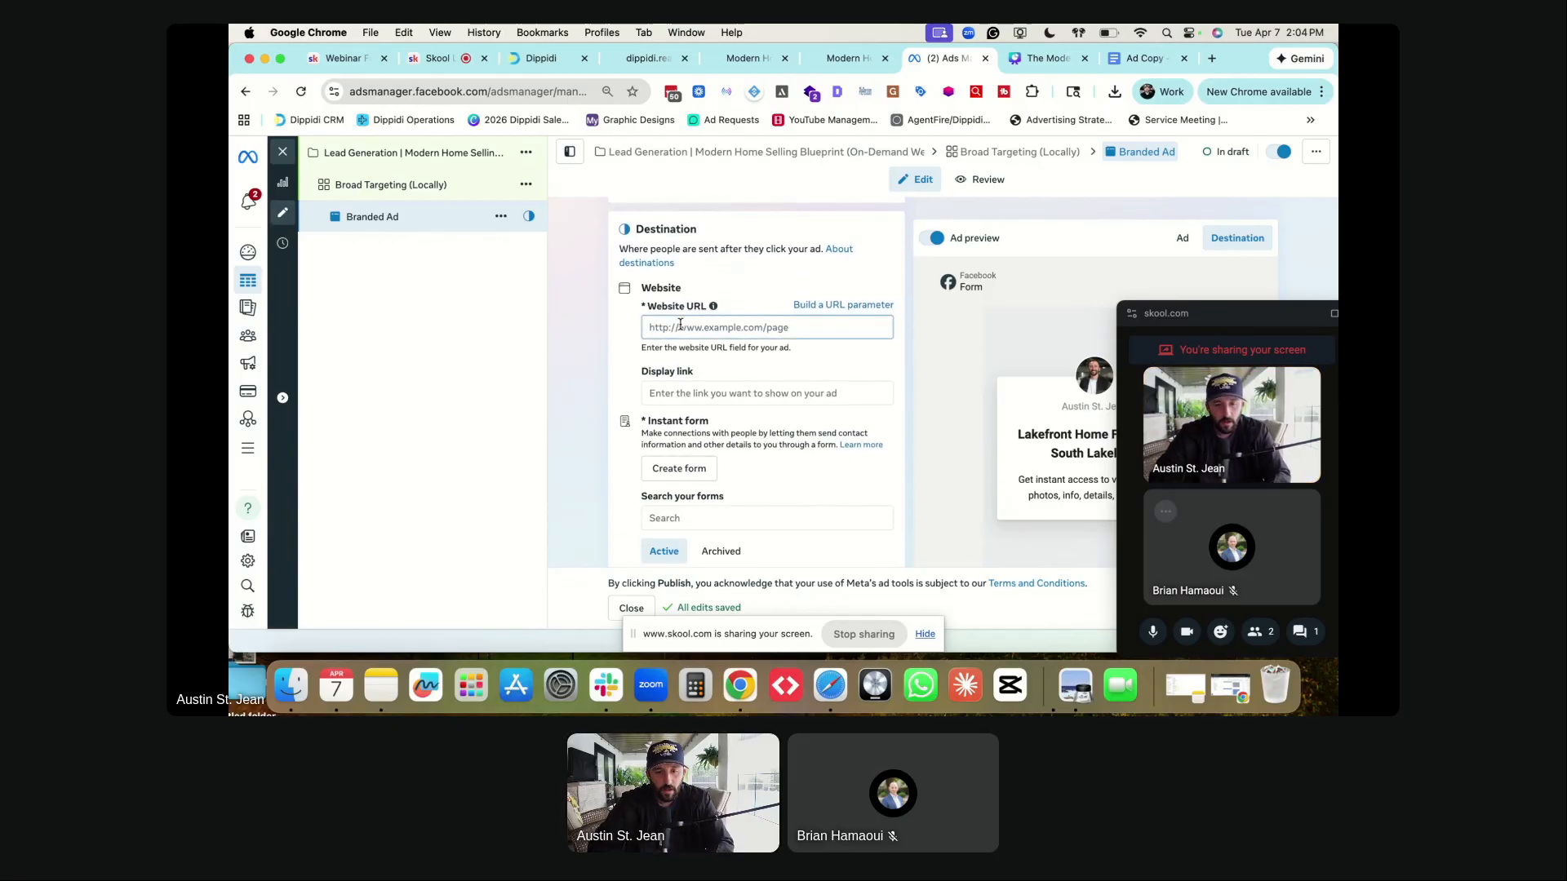
- Set the Website URL to the dippidi.realestatebuyerselling.com landing page address and preview it
left_click(812, 59)
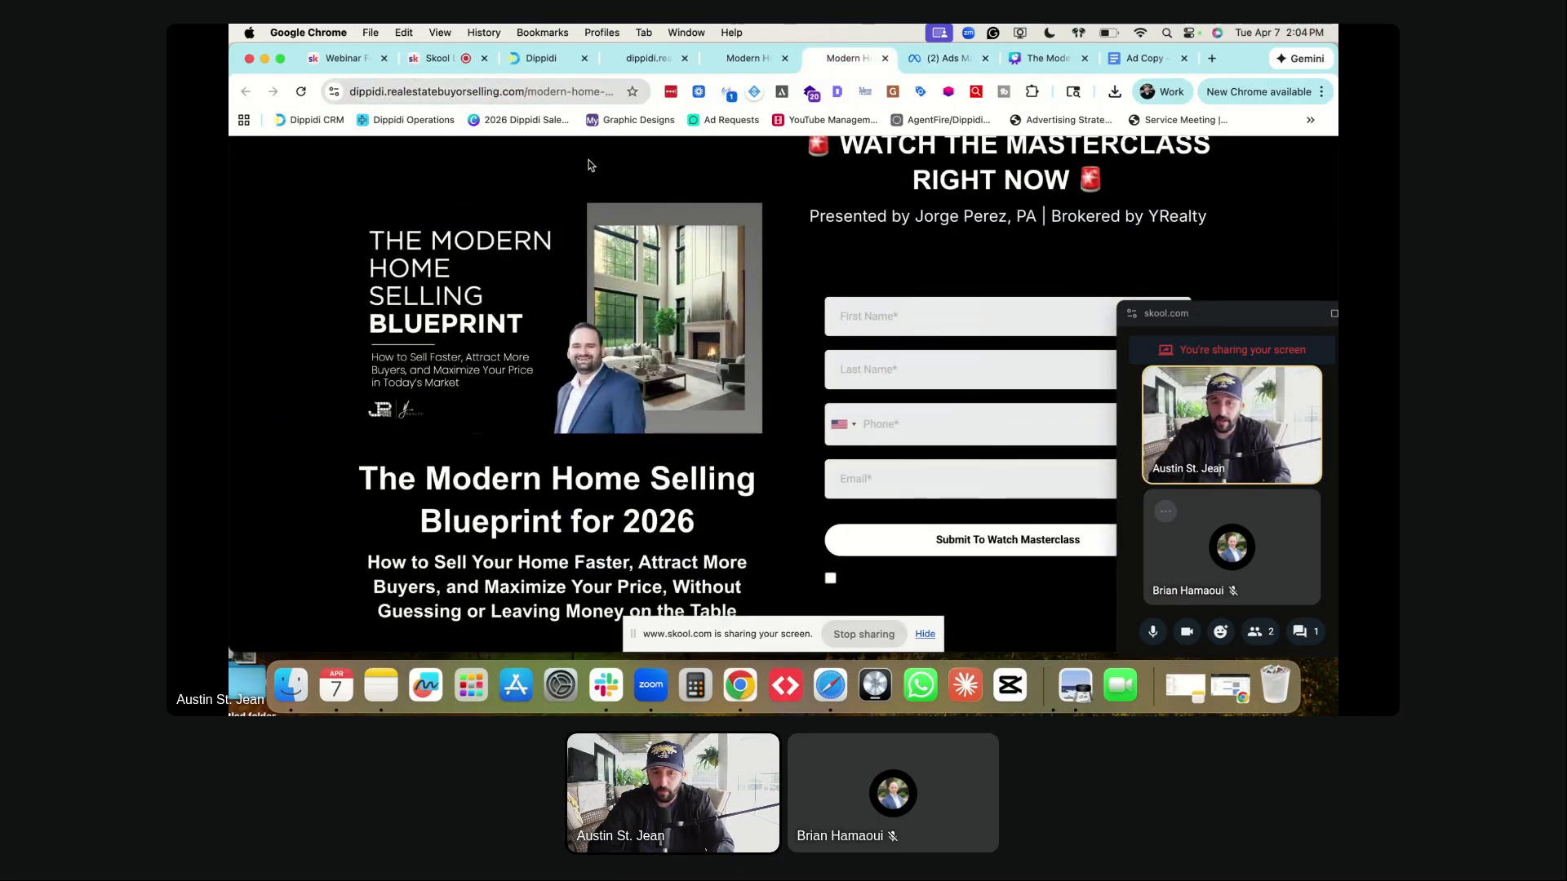
left_click(542, 93)
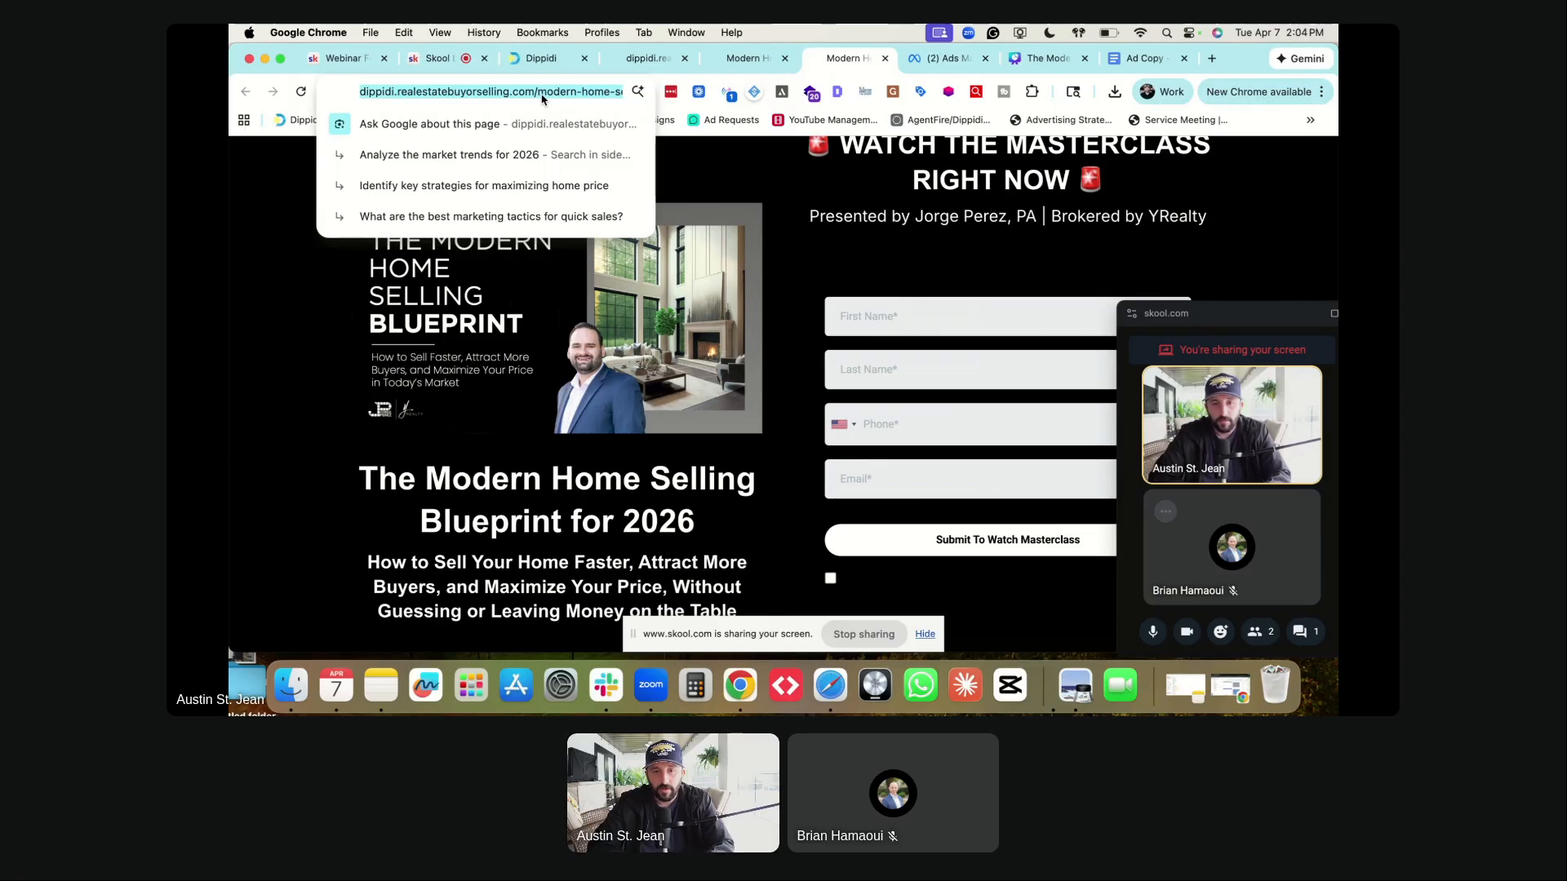
key("ctrl+Tab")
key("super+v")
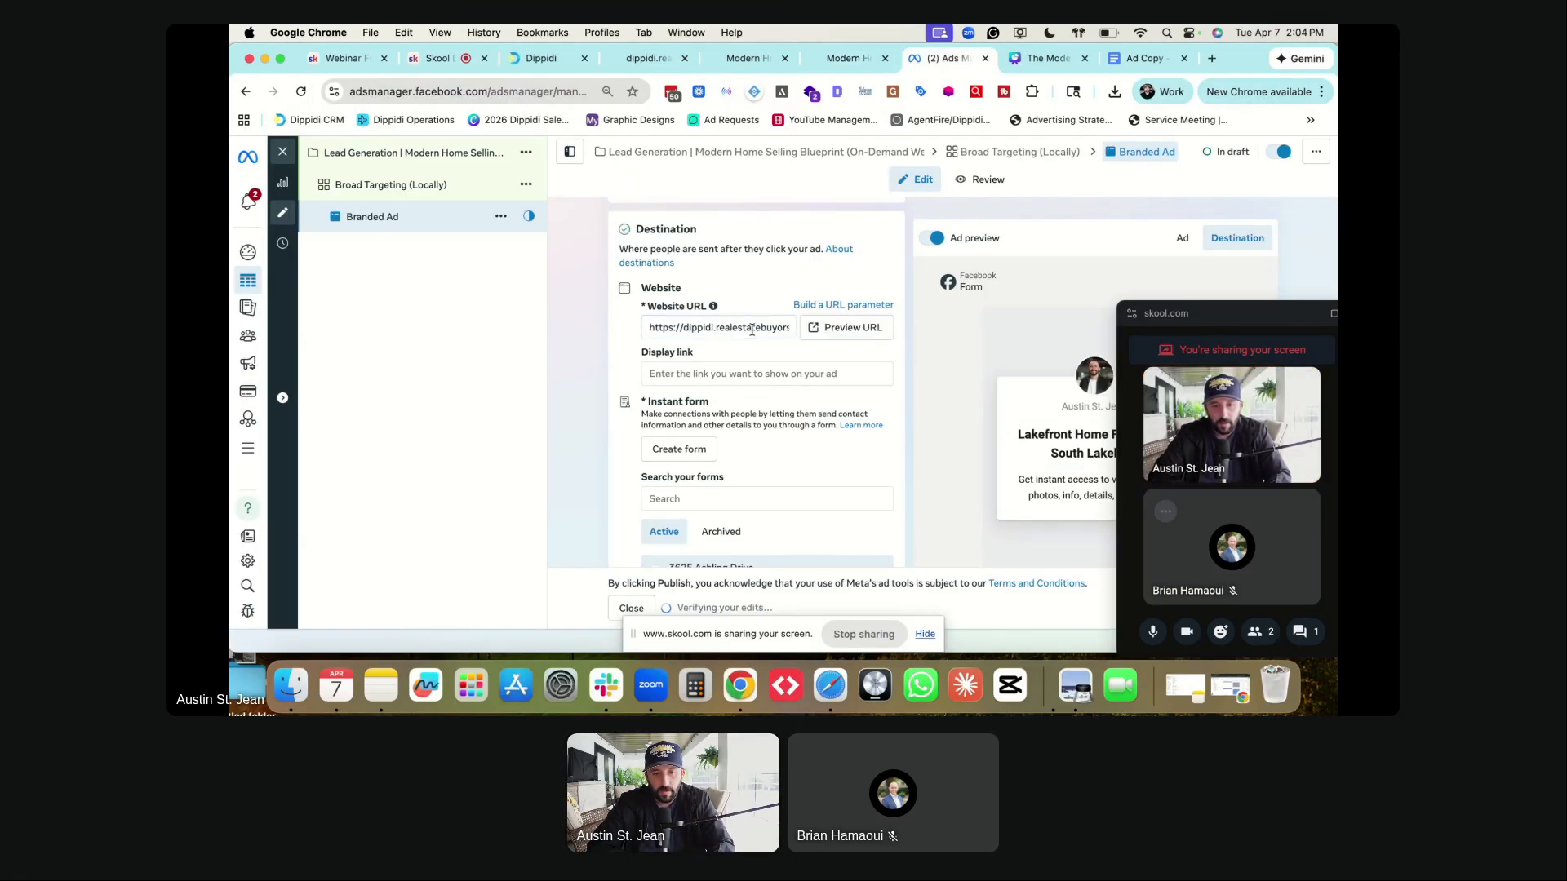
left_click(860, 328)
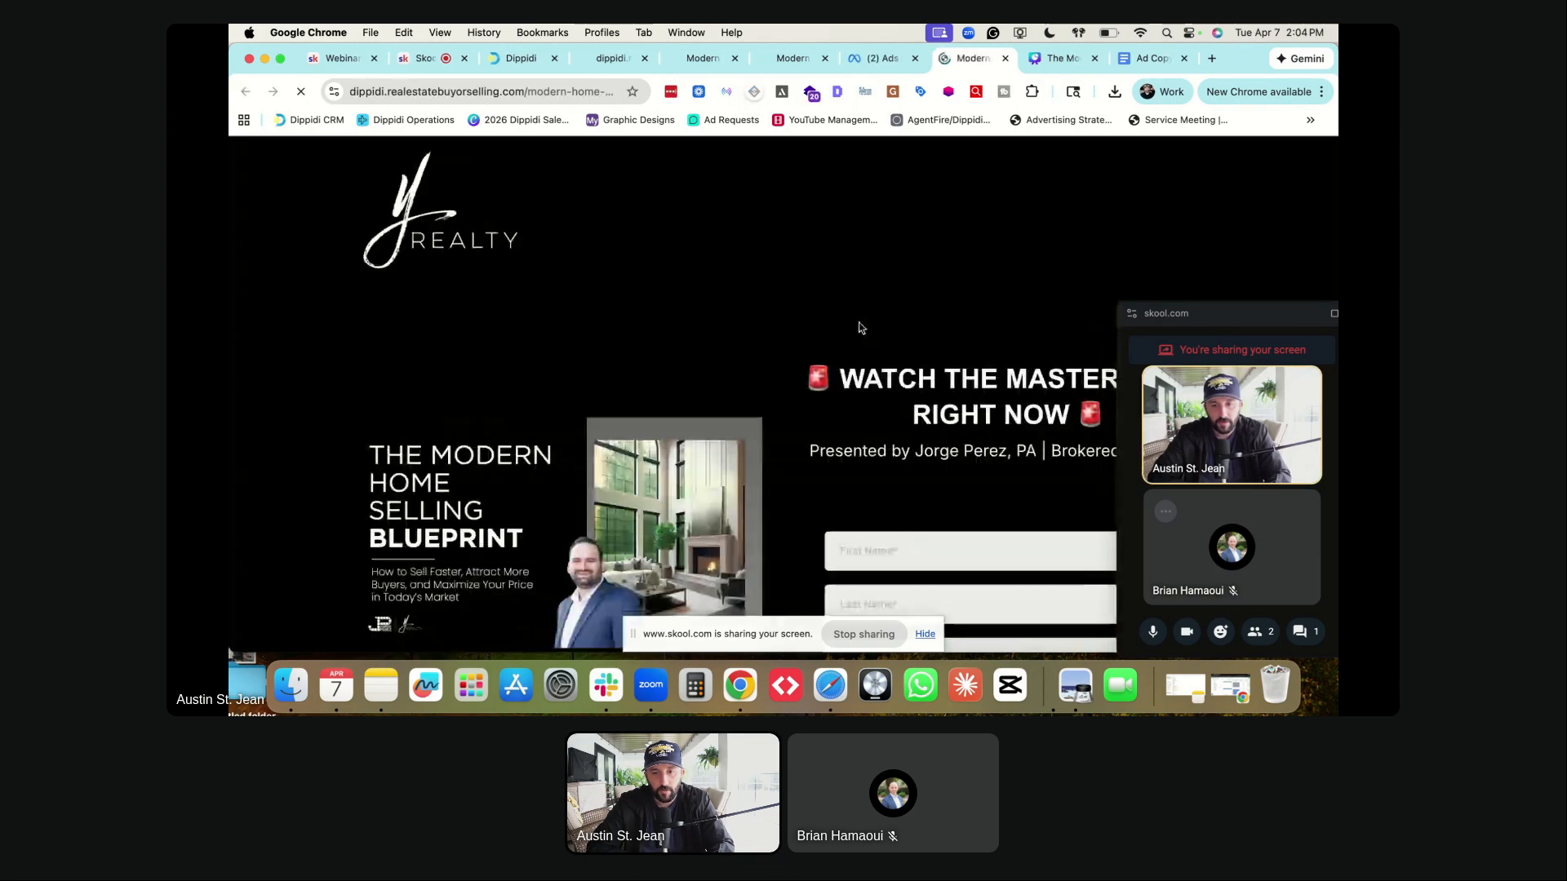
left_click(1005, 58)
scroll(603, 388, "down", 1)
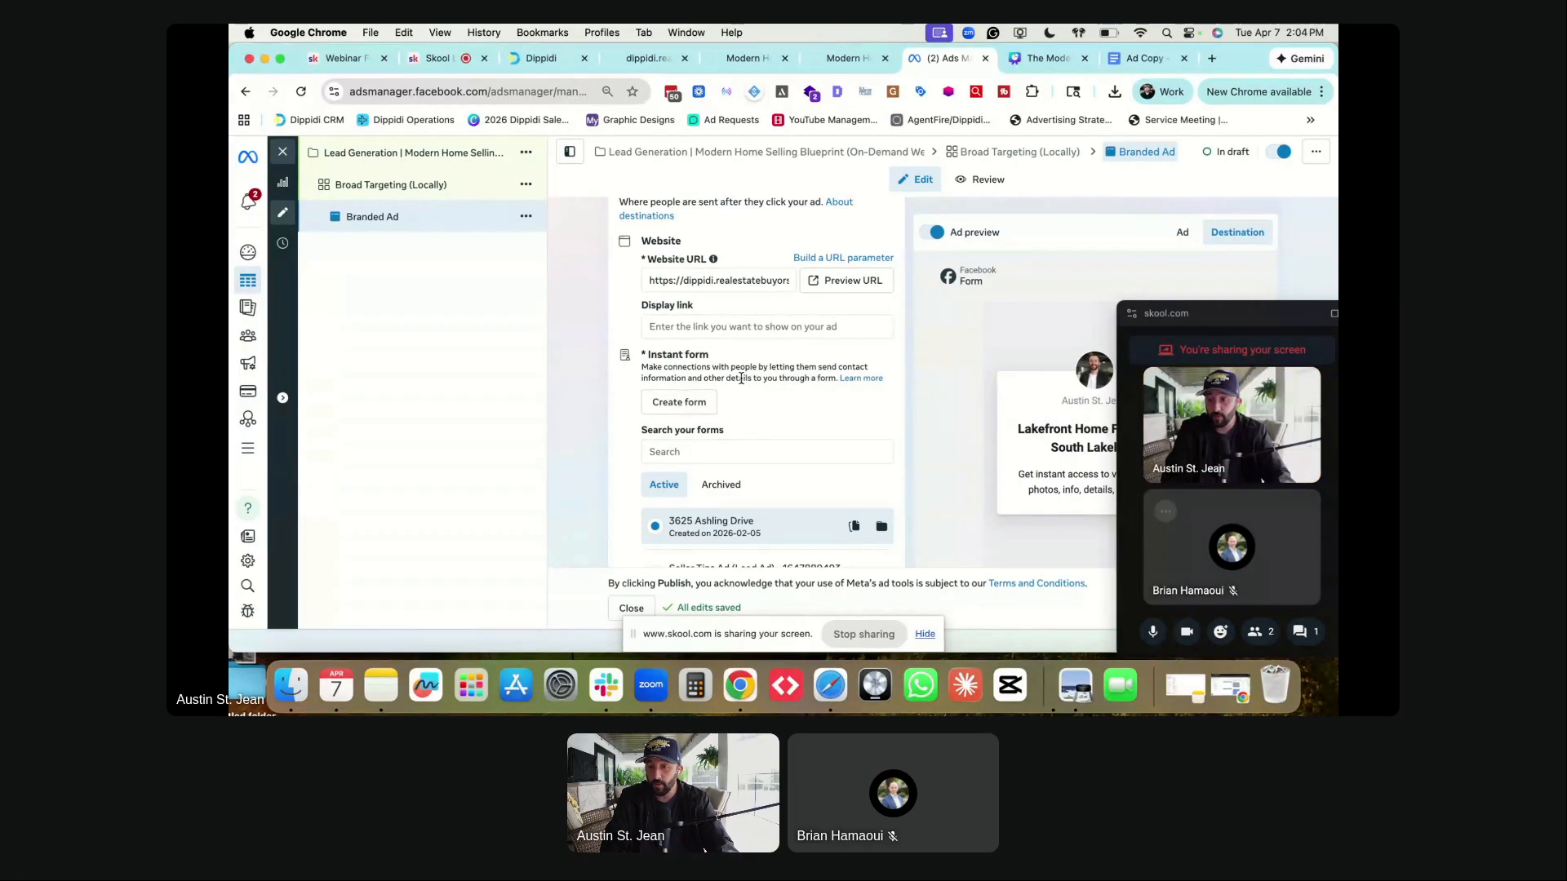
- Start a new instant form past the housing notice, named 'Modern Home Selling Blueprint FB Lead Form'
left_click(683, 403)
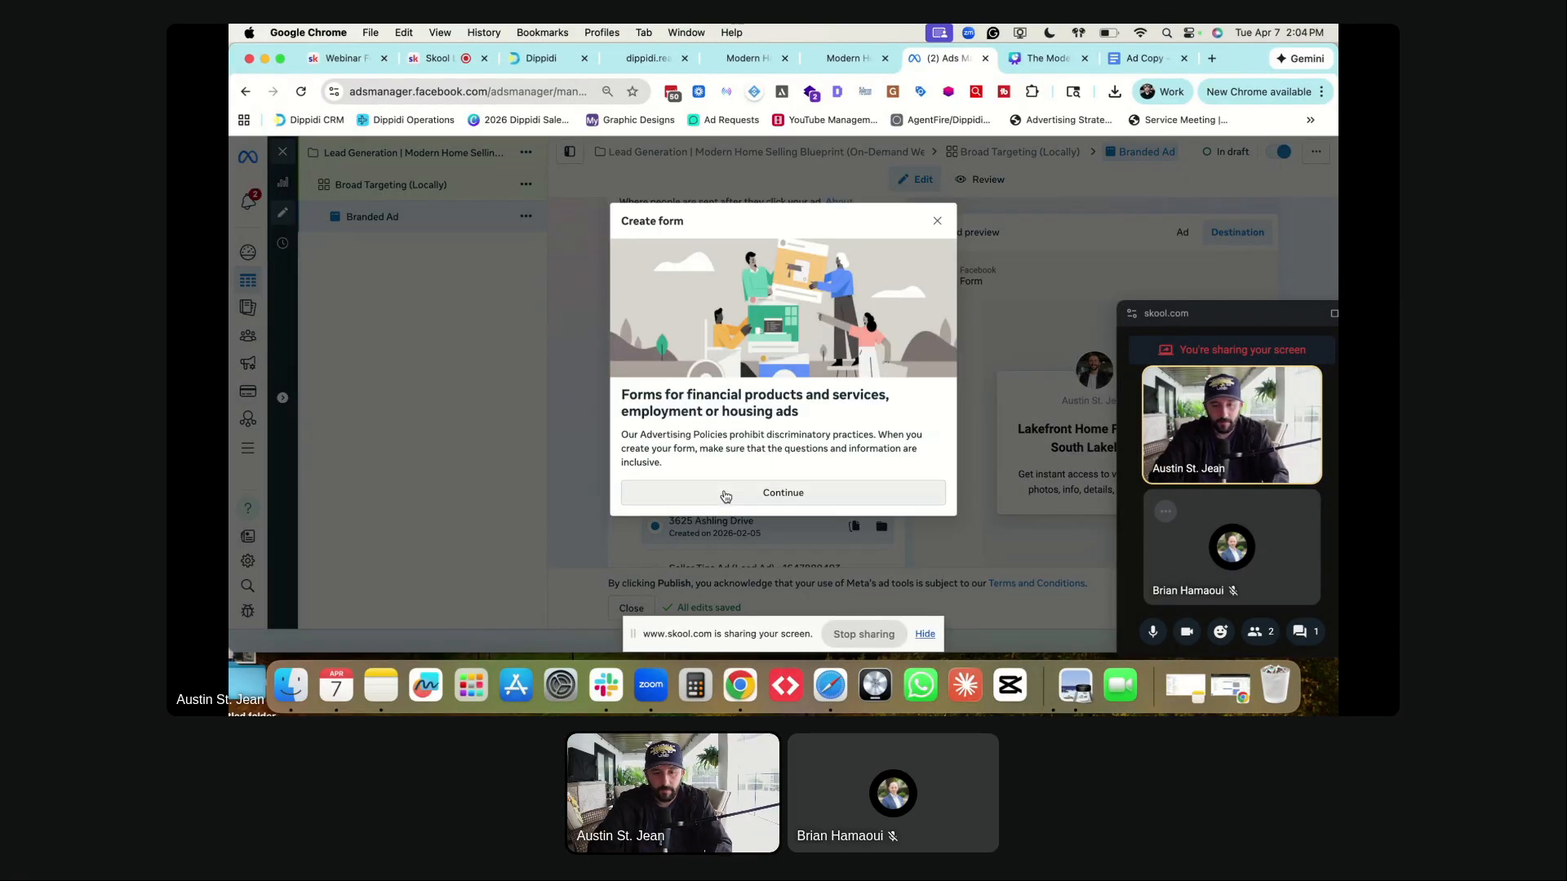
left_click(716, 492)
left_click(555, 247)
key("super+a")
type("Modern Home Selling Blu")
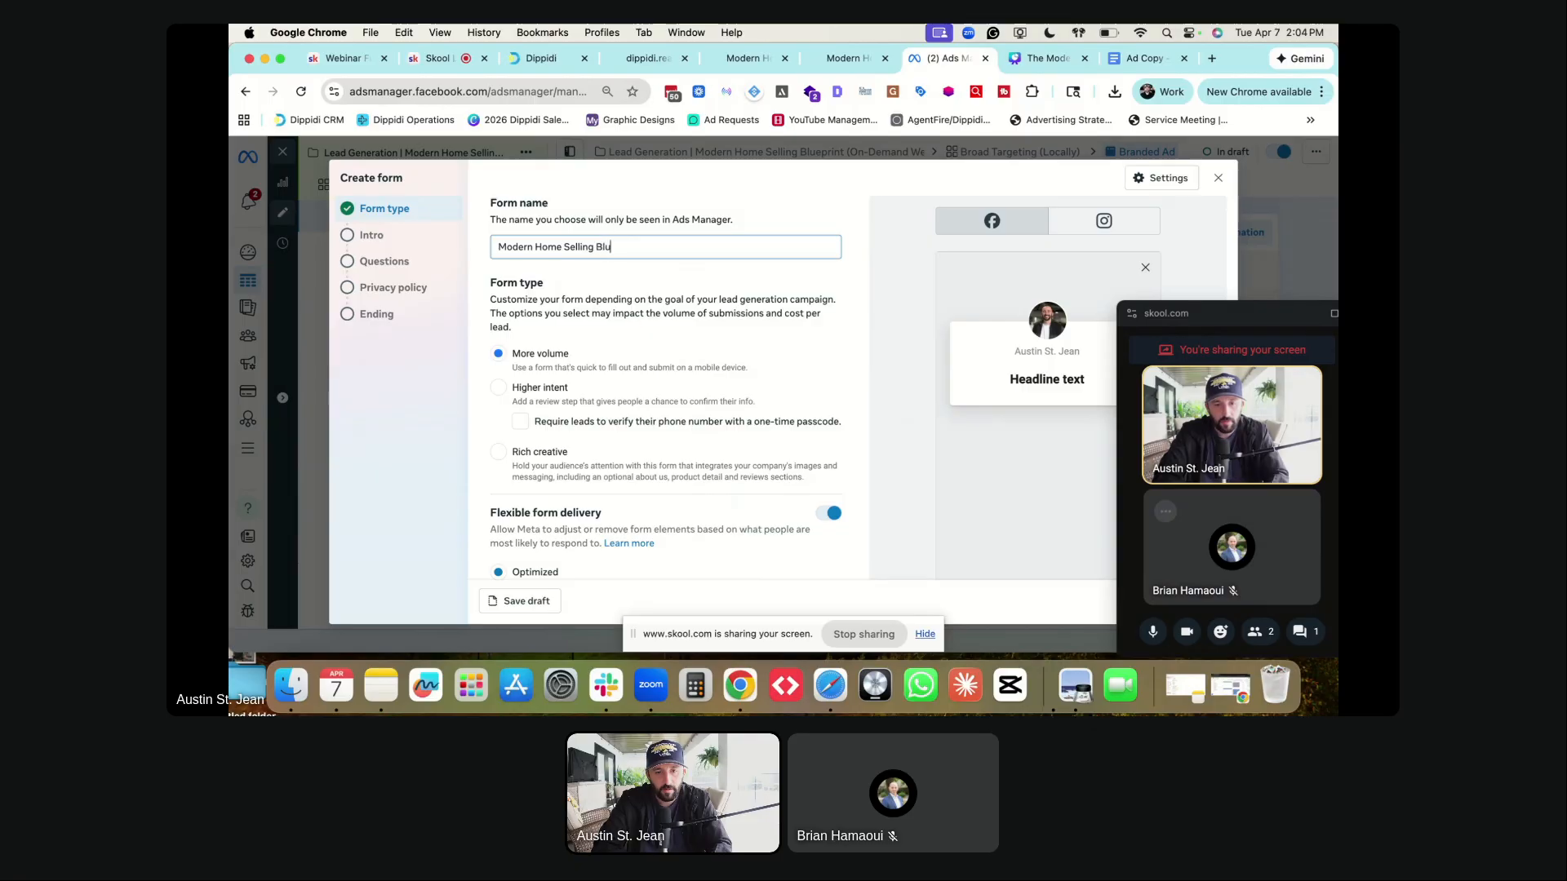
type("eprint FB Lead Form")
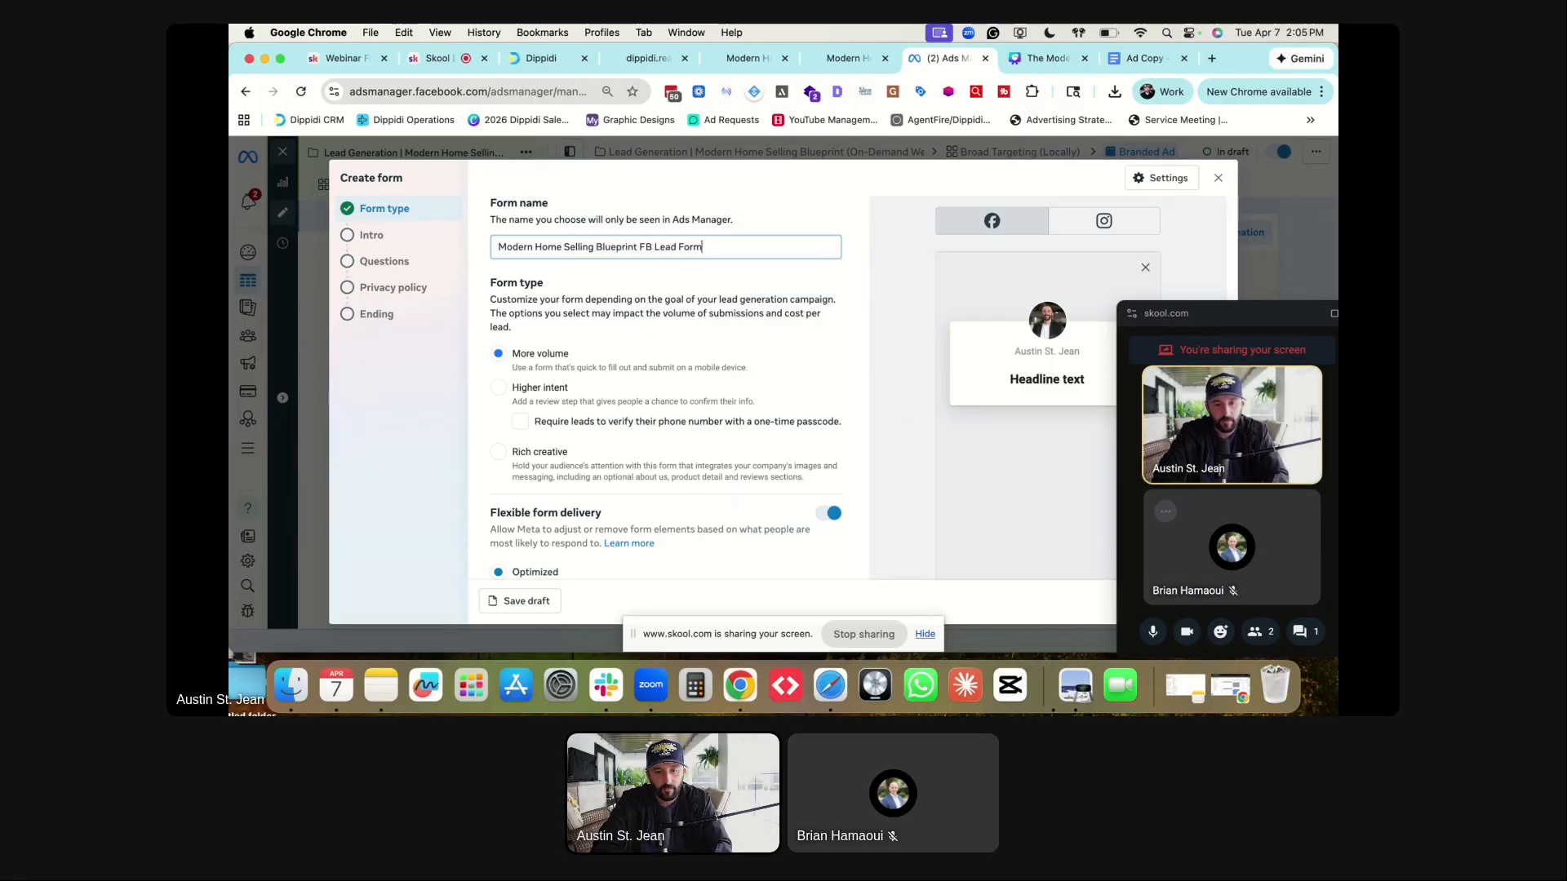
left_click(572, 231)
scroll(571, 287, "down", 1)
scroll(571, 288, "down", 2)
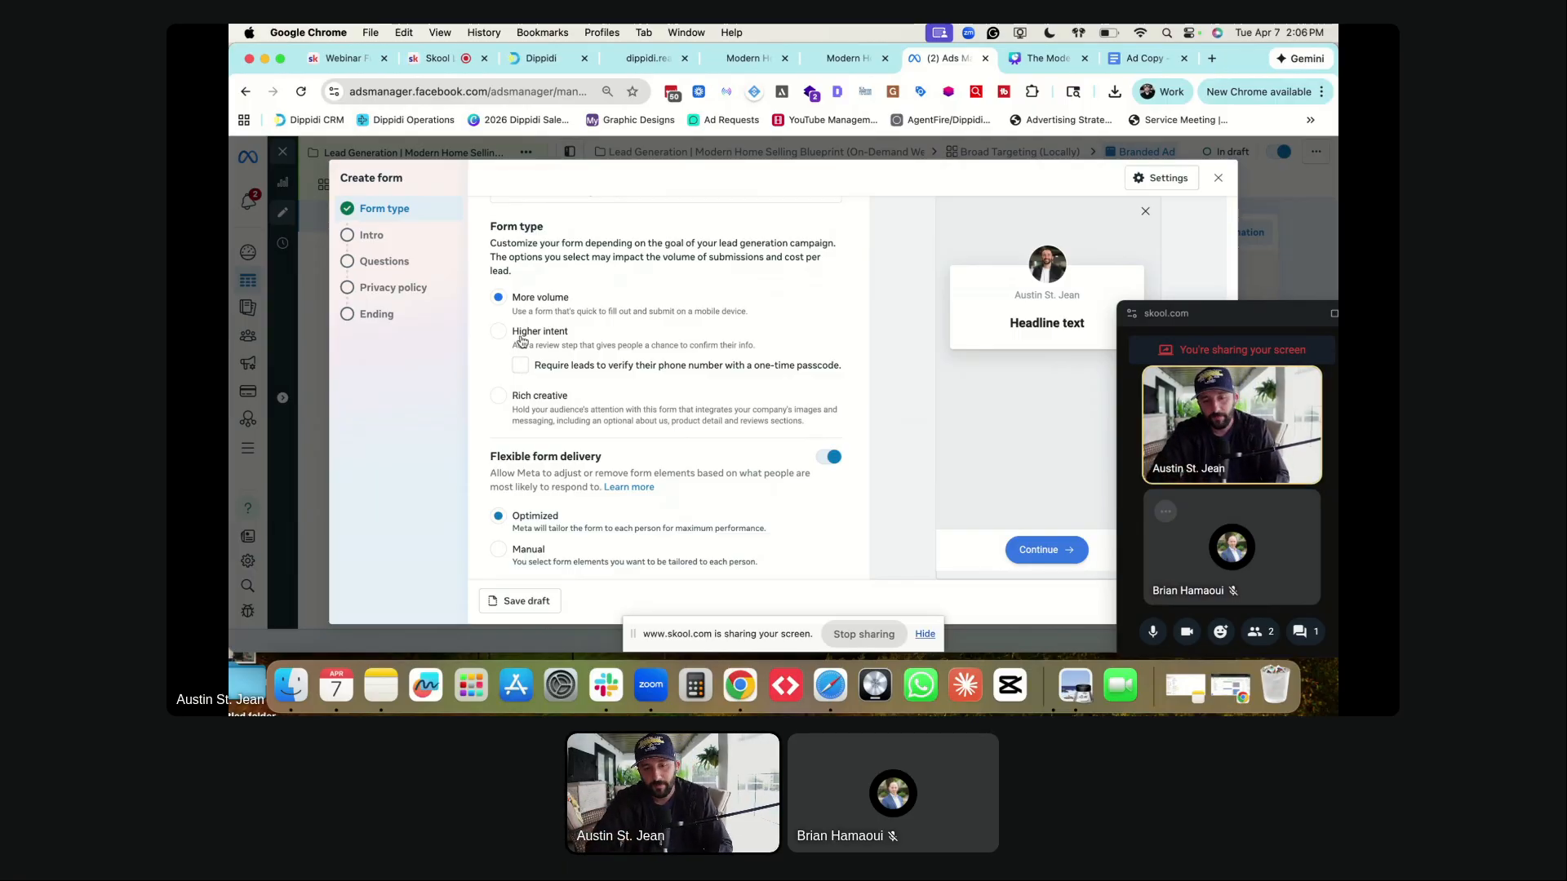
- Step back through the Privacy policy and Questions steps to the form's Intro step
scroll(502, 302, "down", 2)
scroll(507, 303, "up", 2)
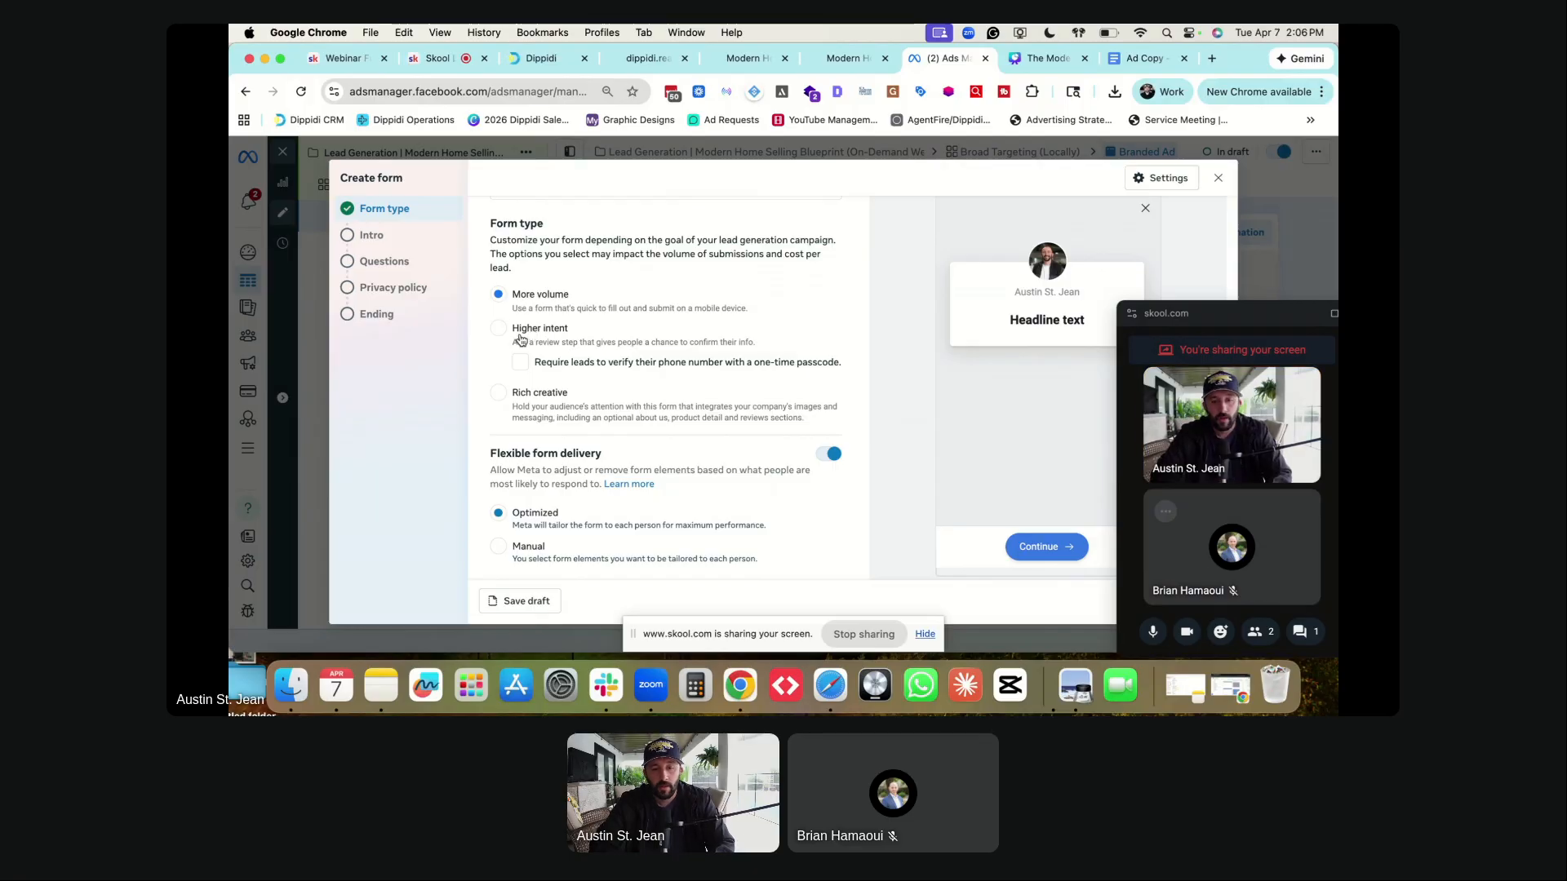
scroll(527, 343, "down", 1)
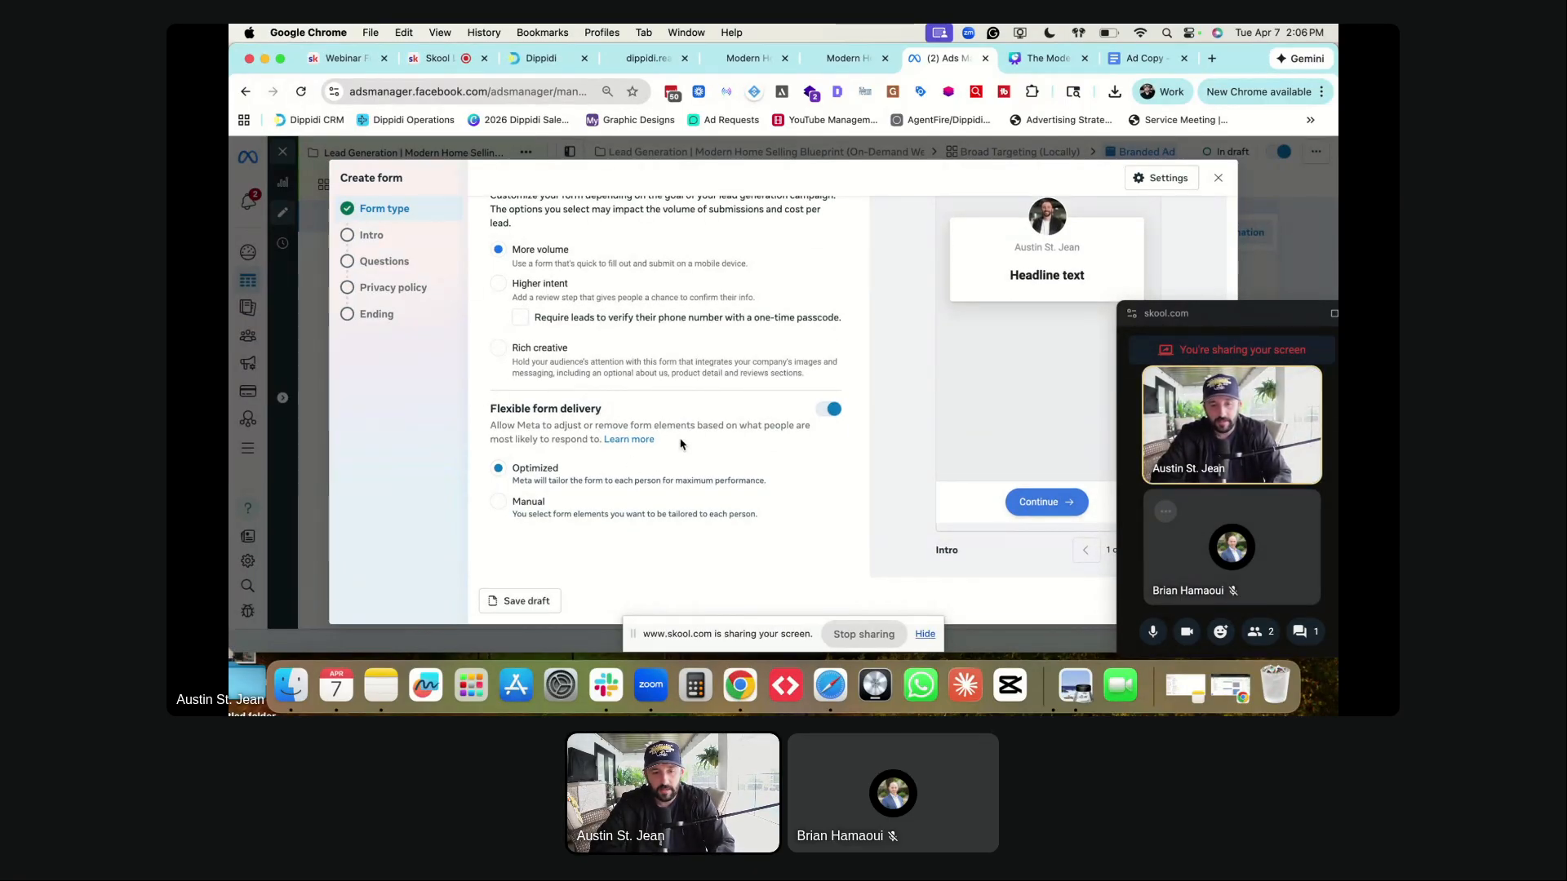
scroll(718, 402, "up", 1)
scroll(717, 402, "down", 1)
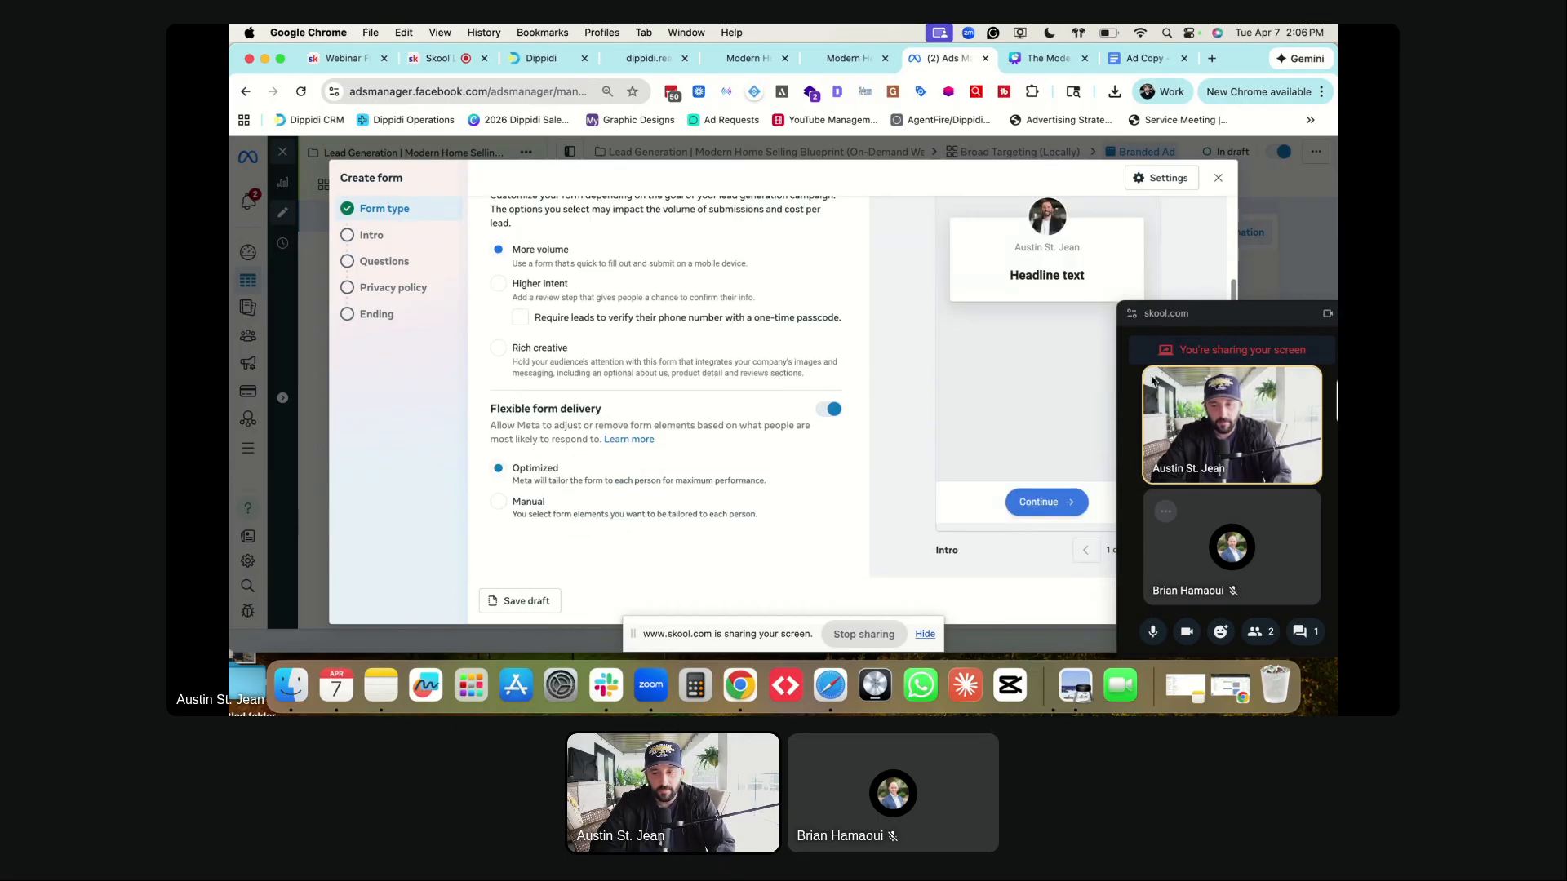
left_click_drag(1233, 318, 1336, 197)
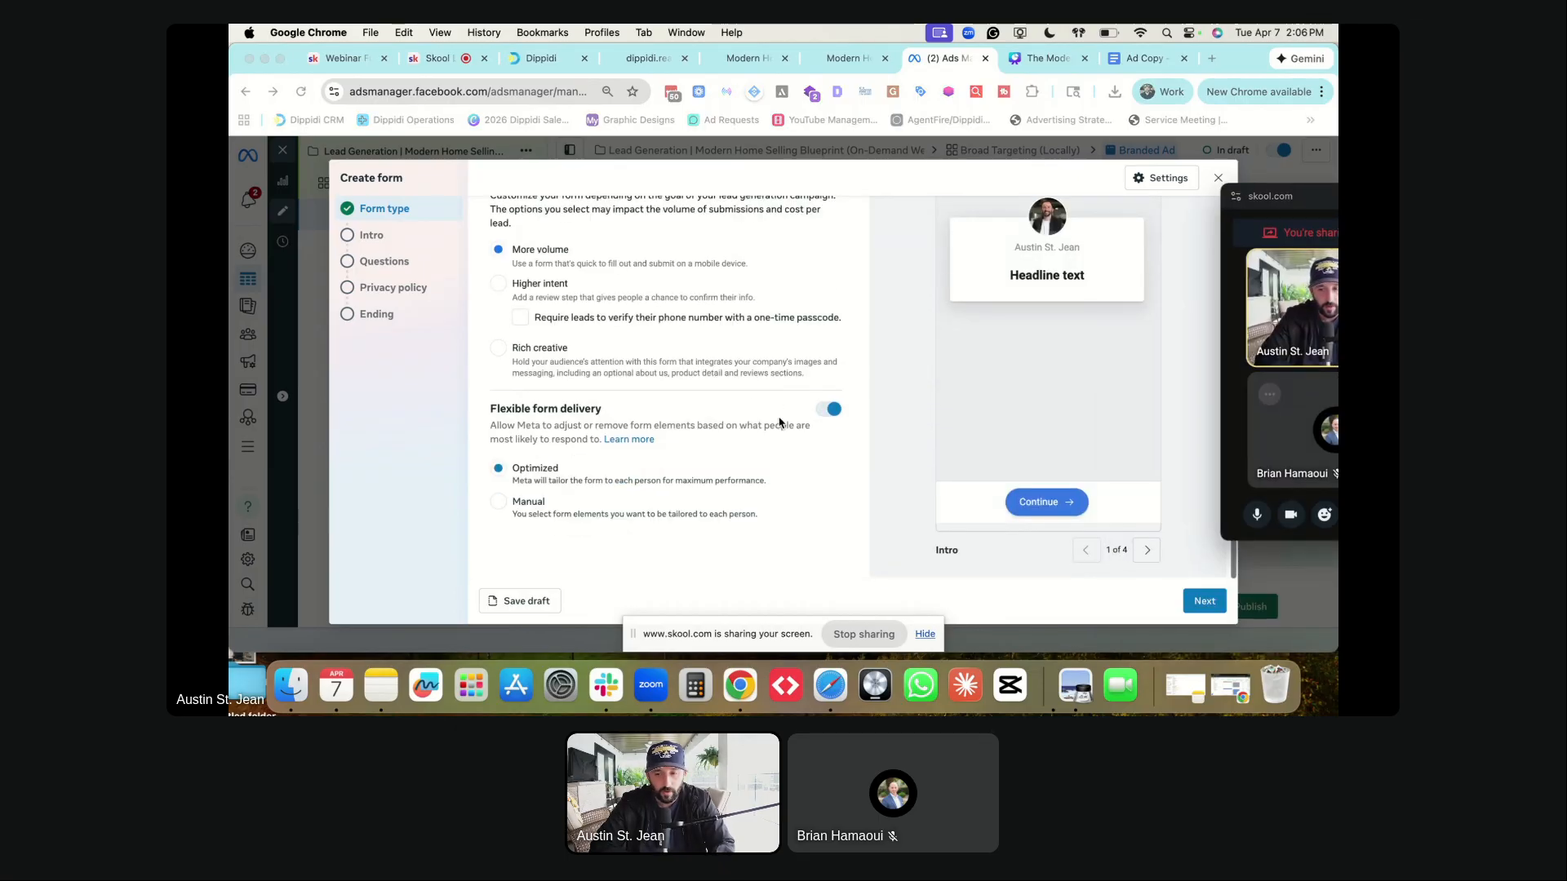
scroll(1034, 343, "up", 2)
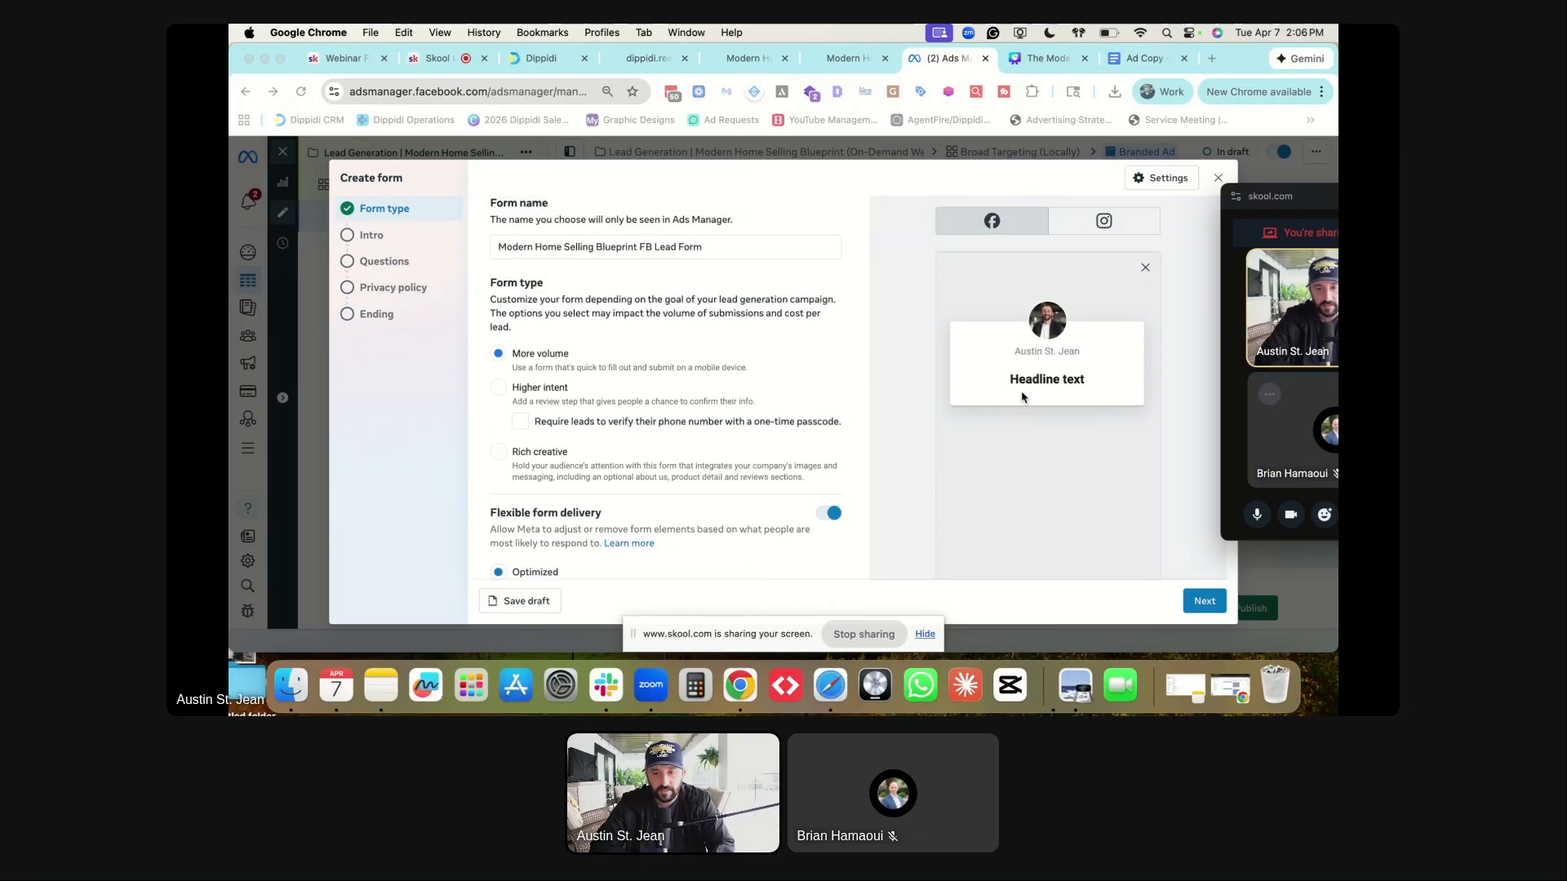
scroll(1034, 344, "down", 2)
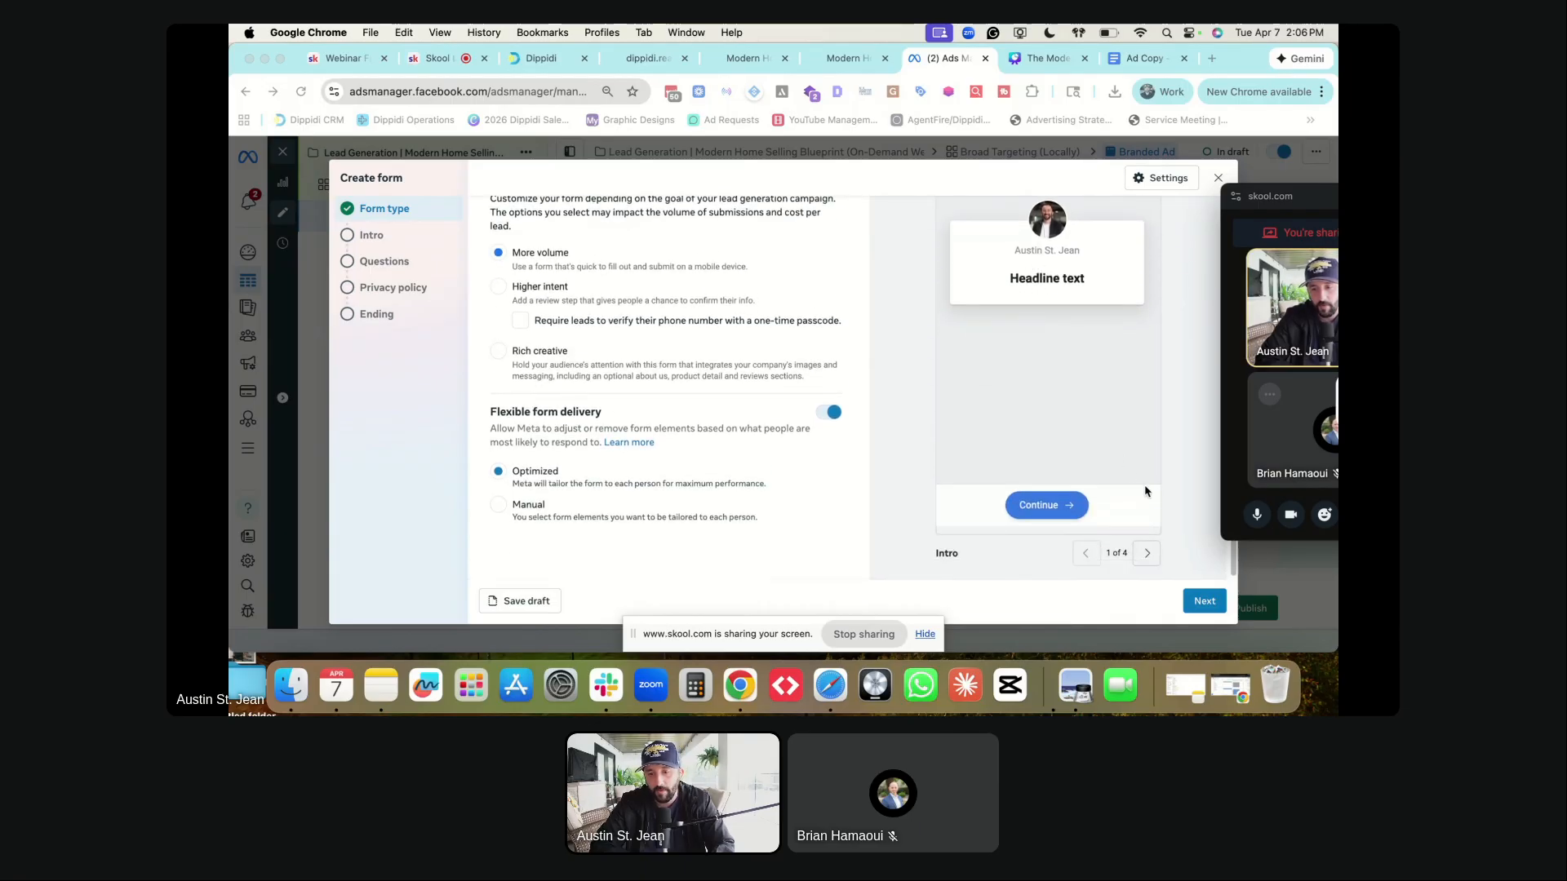
left_click(1199, 604)
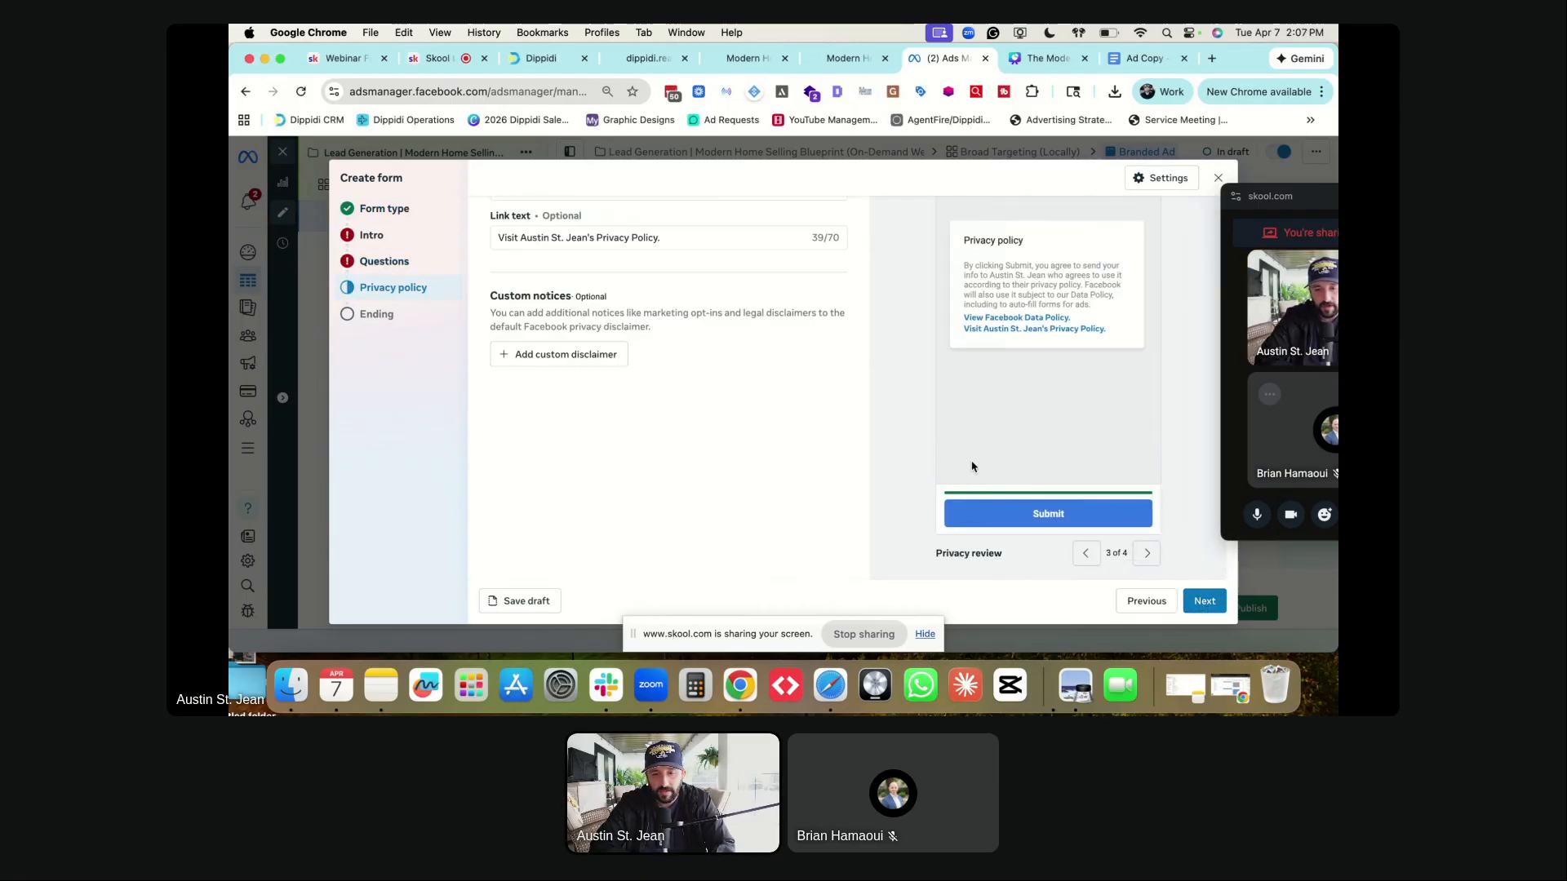
left_click(1126, 602)
scroll(699, 378, "up", 2)
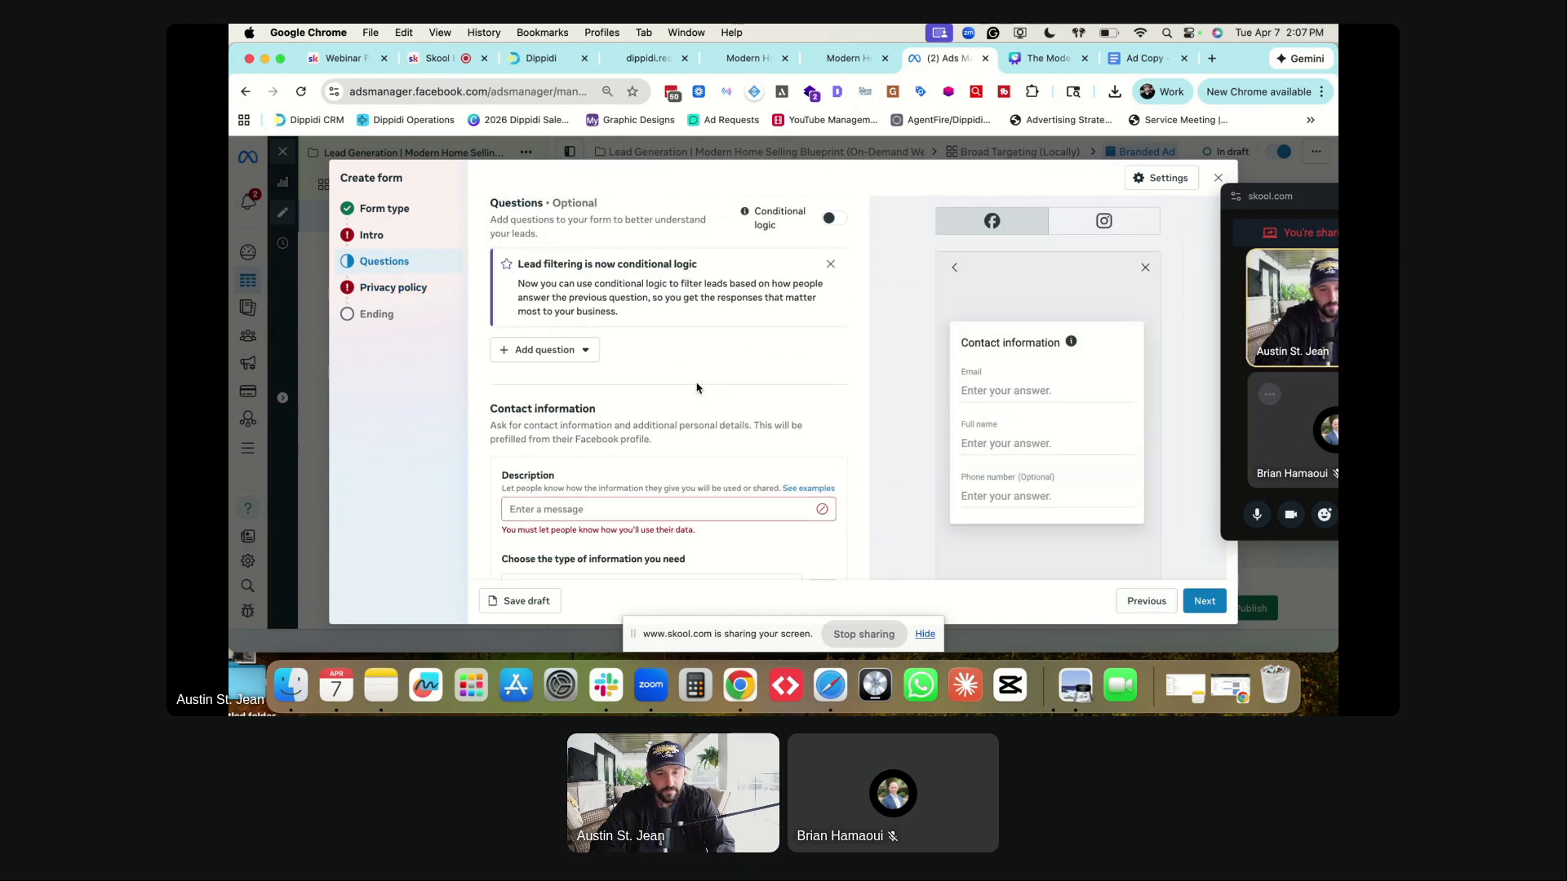
scroll(531, 266, "down", 1)
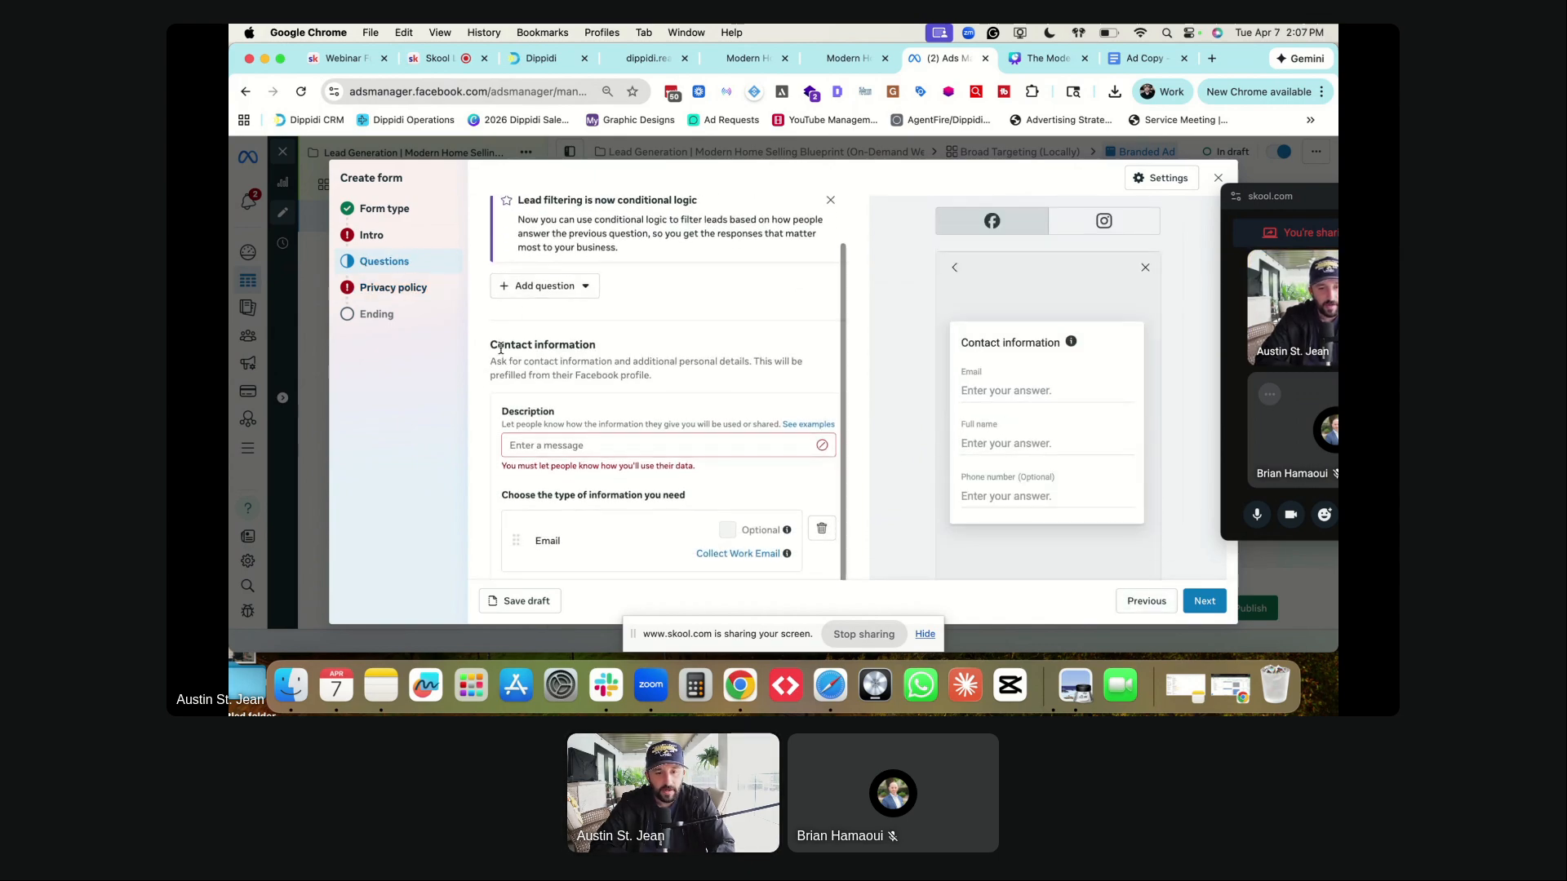
left_click(1142, 602)
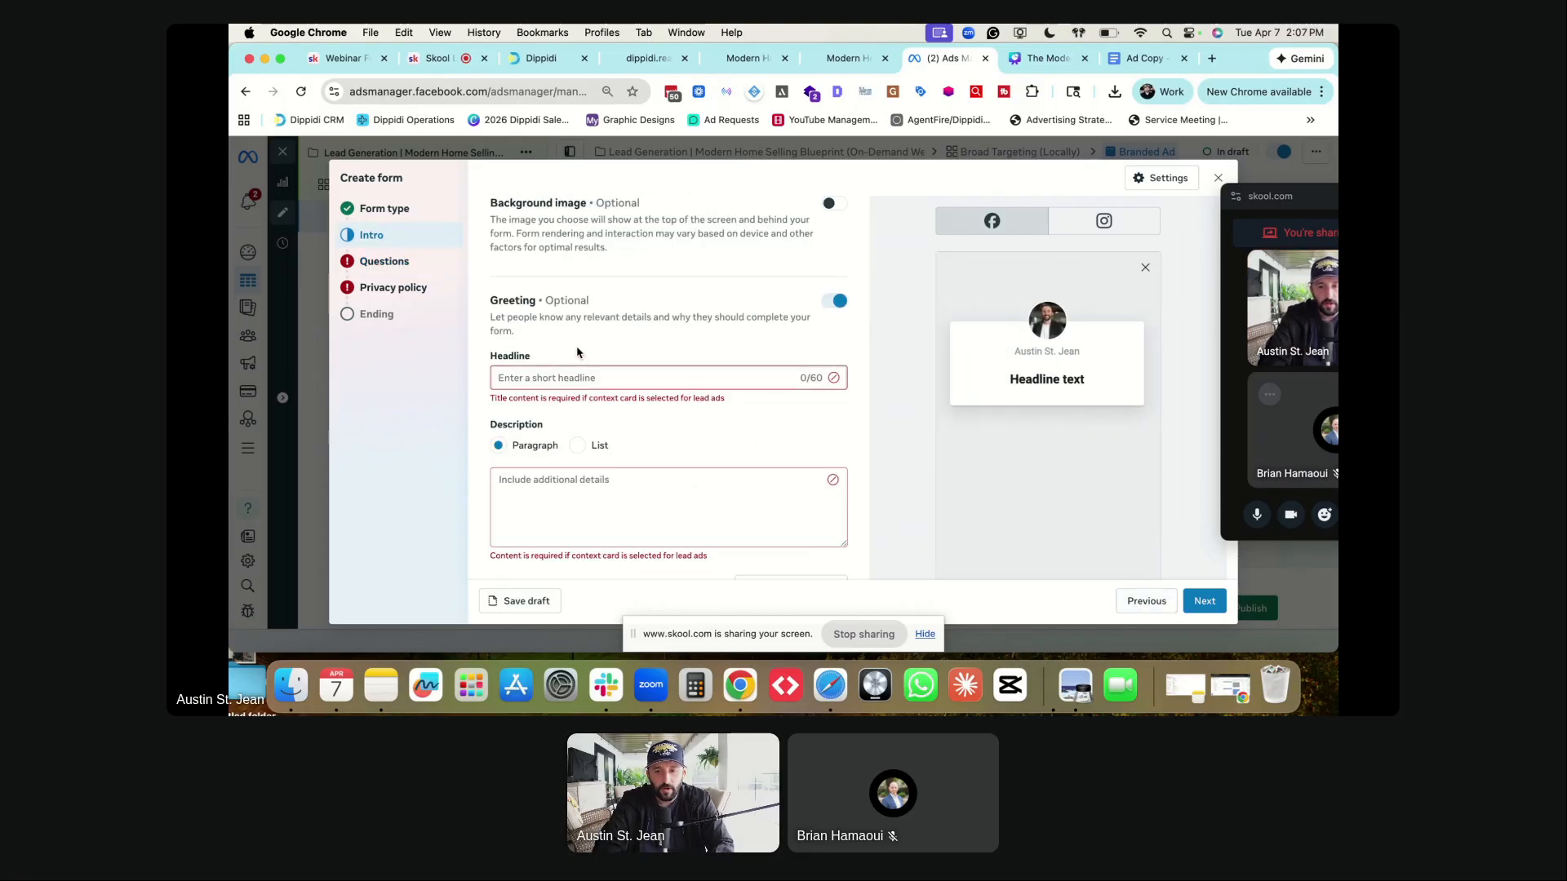
- Clear the test text from the greeting Headline field
left_click(577, 378)
type("ON")
key("BackSpace")
key("BackSpace")
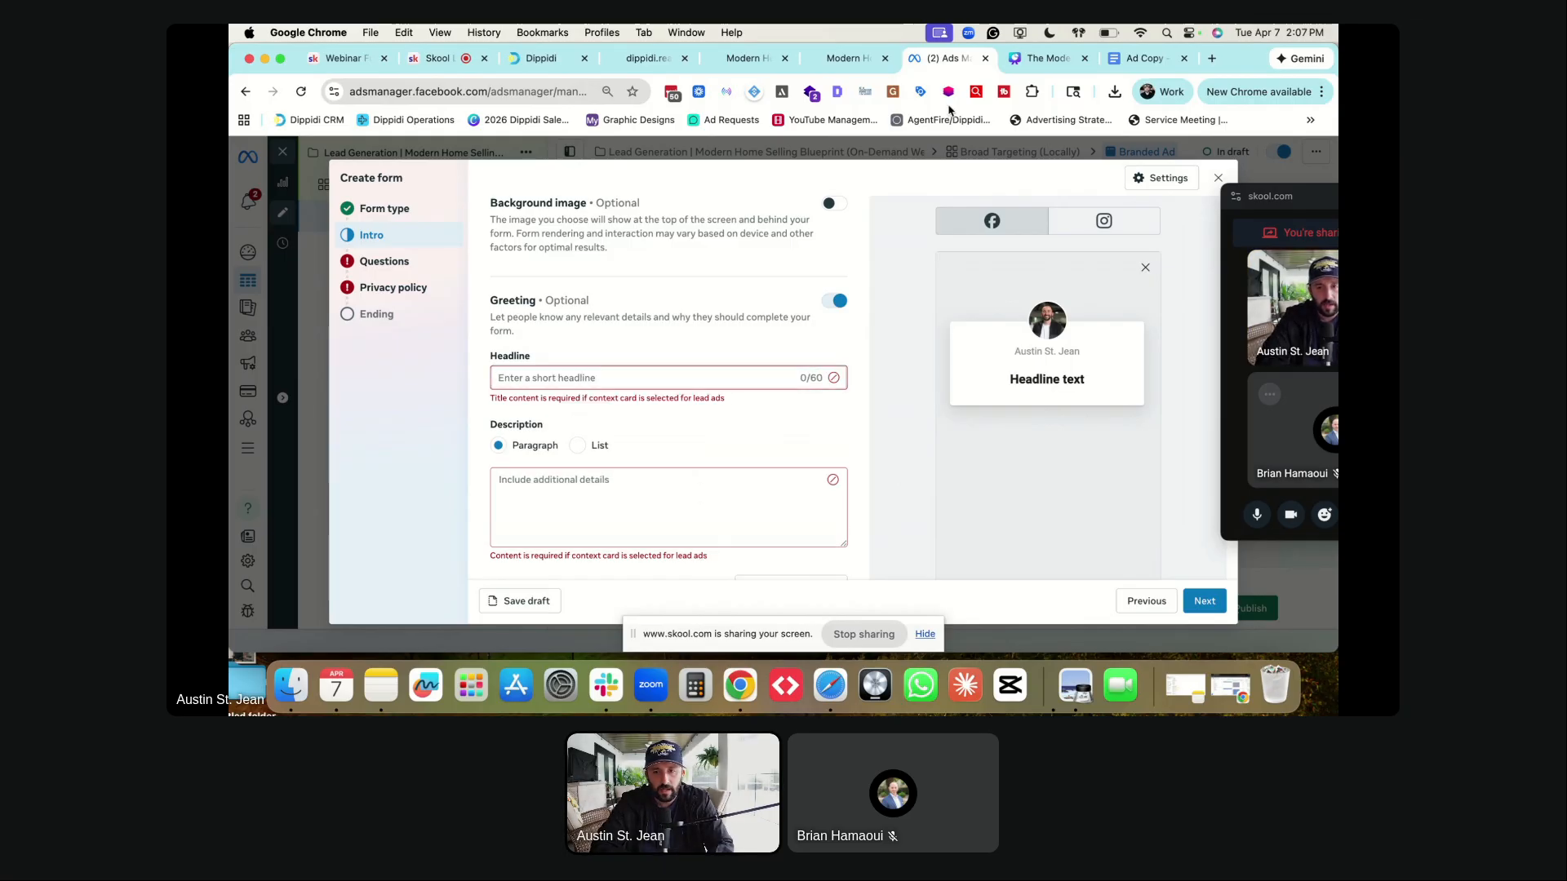
- Load ChatGPT in a new tab and find the Listing Presentation Strategy chat by searching 'listing presentation'
left_click(1212, 59)
type("chat")
key("Return")
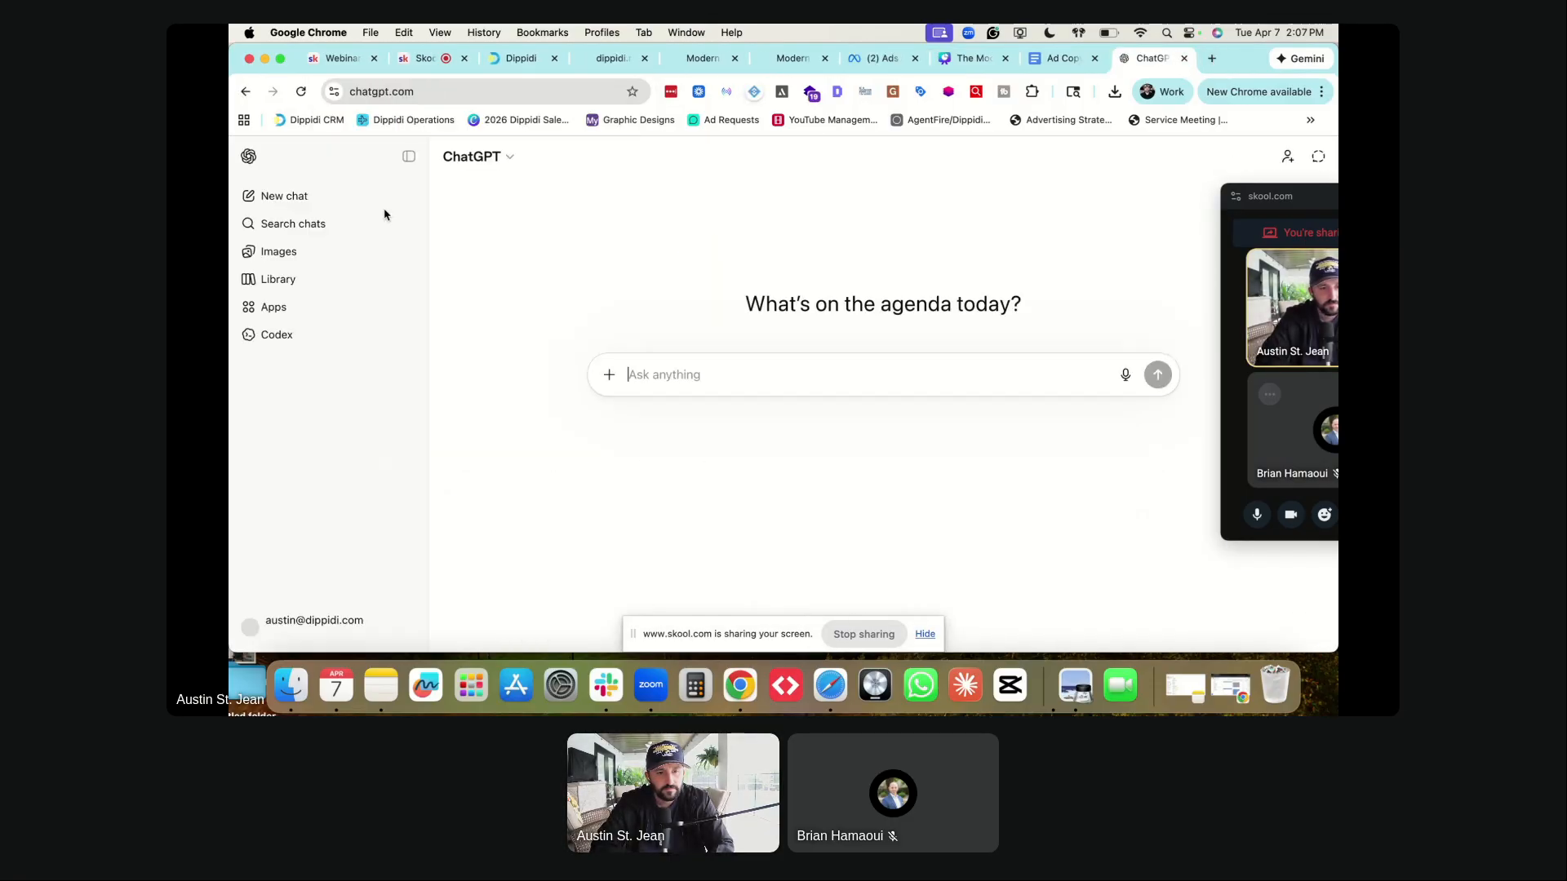
left_click(408, 224)
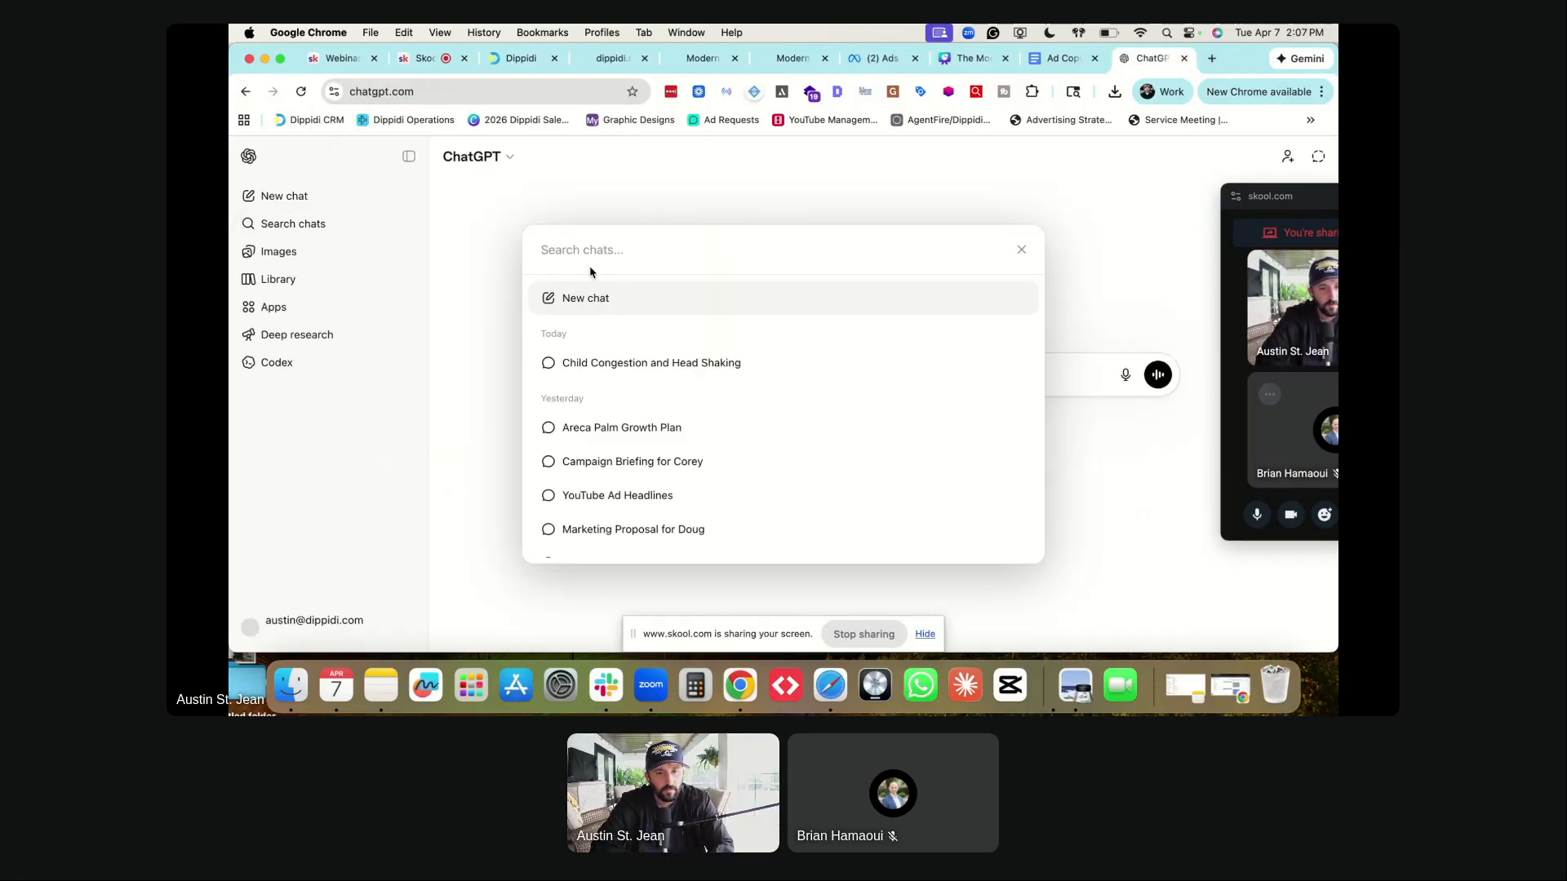
type("listing presentation")
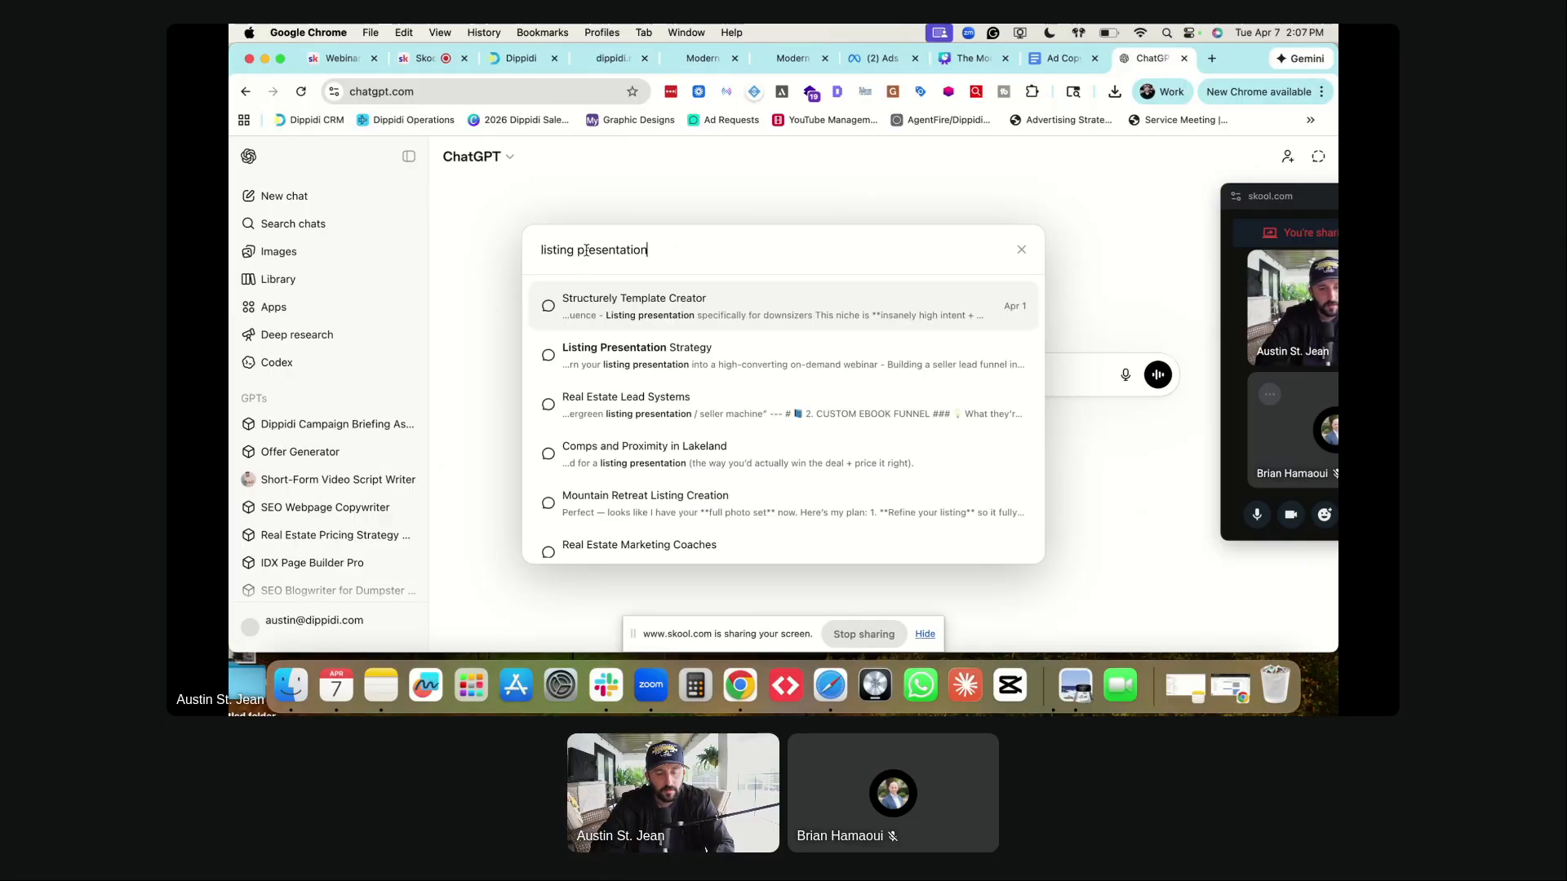
left_click(611, 357)
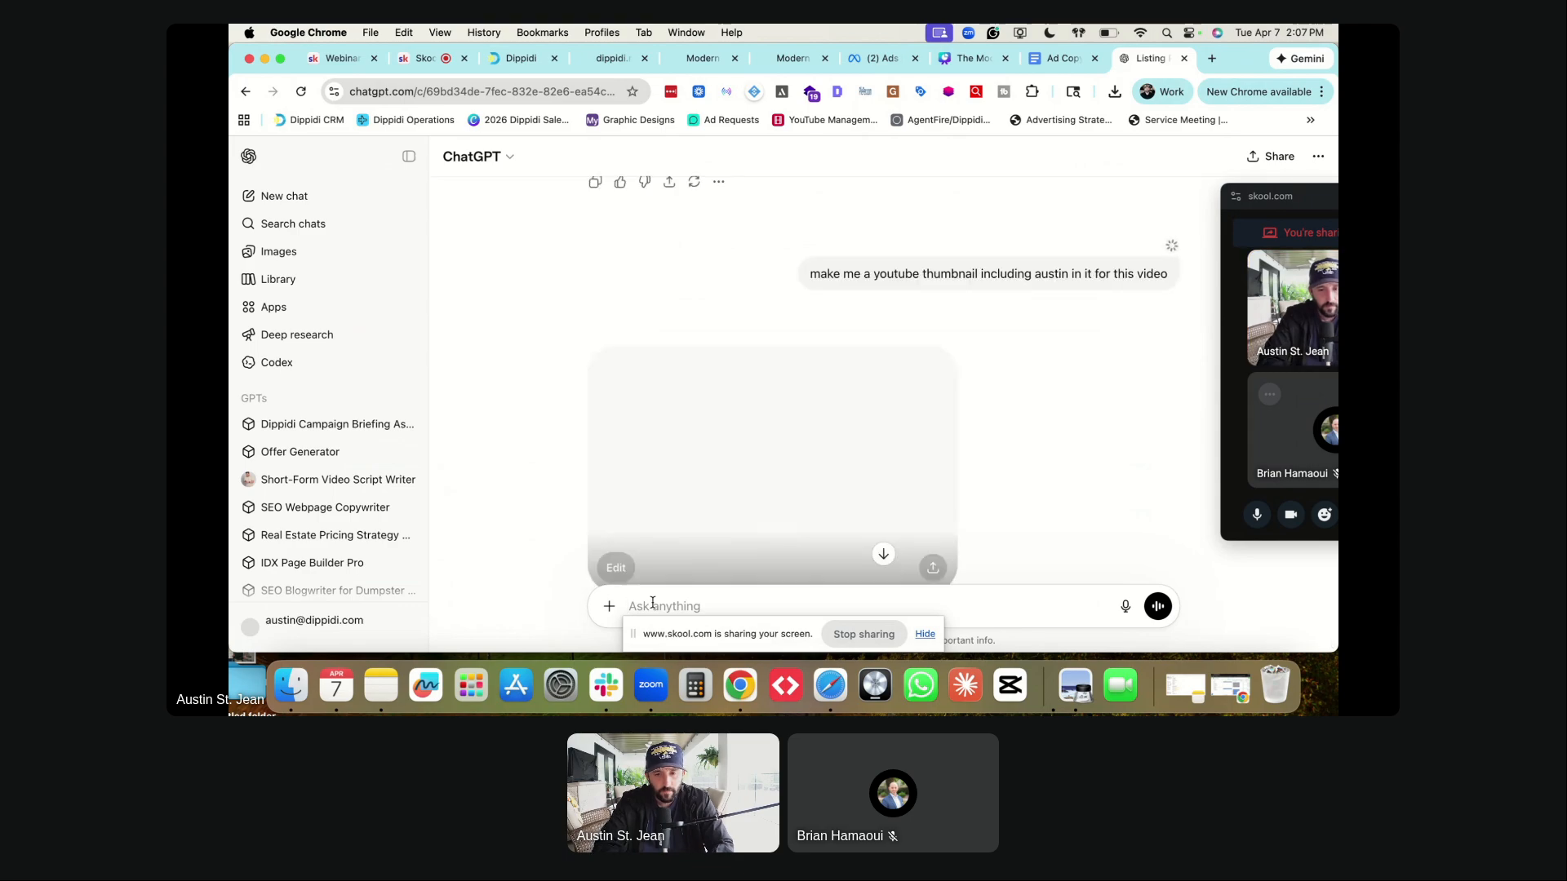
scroll(682, 392, "down", 5)
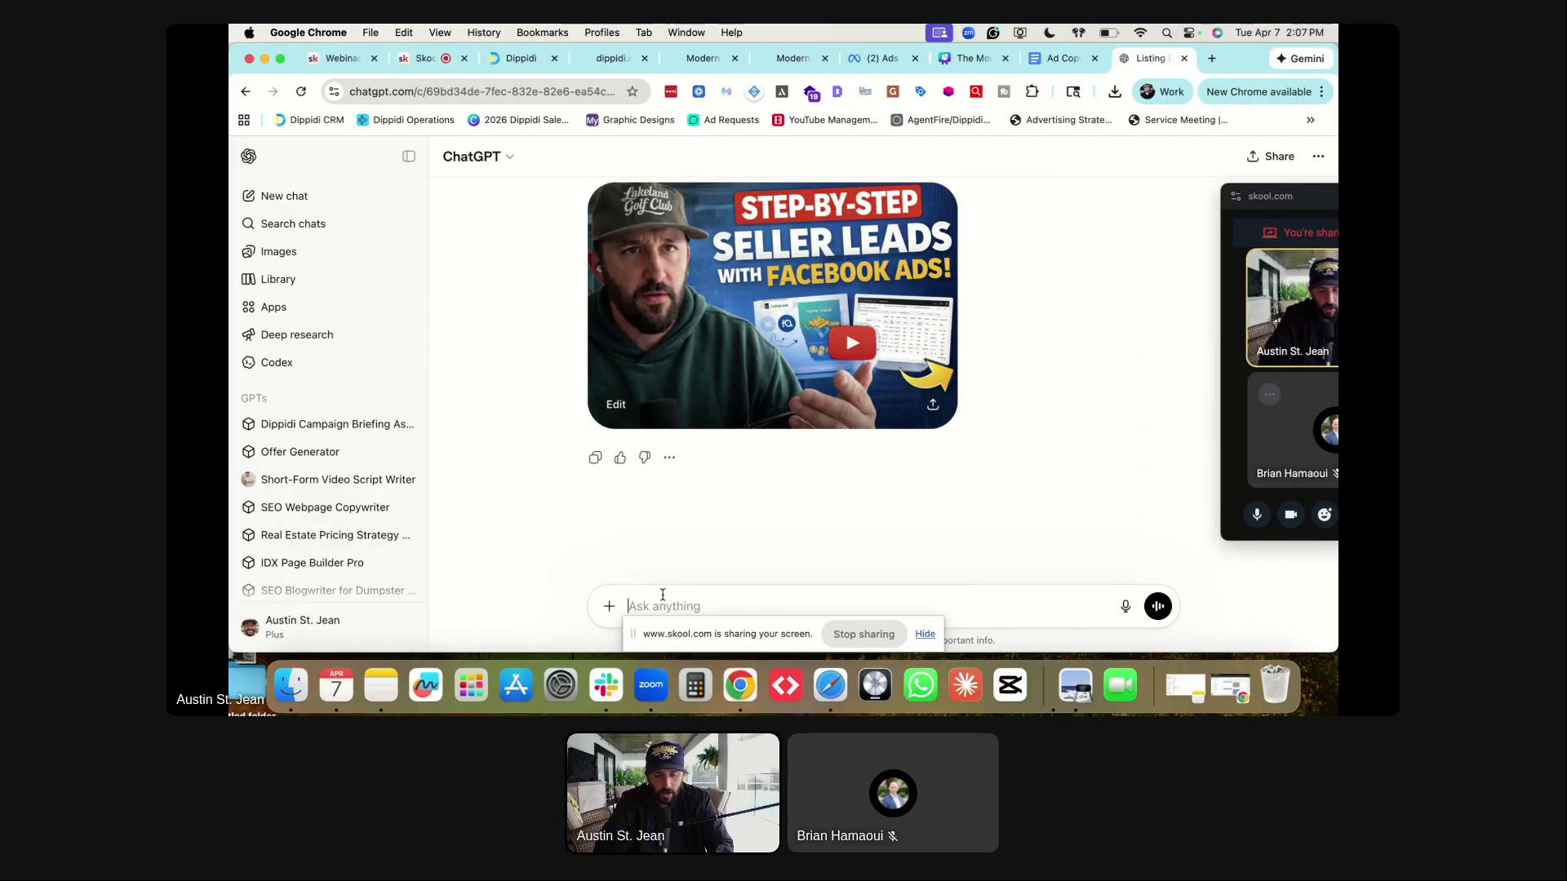
- Ask ChatGPT for a Facebook lead form headline for signing up to the on-demand webinar
type("we need to ma")
type("ke a fa")
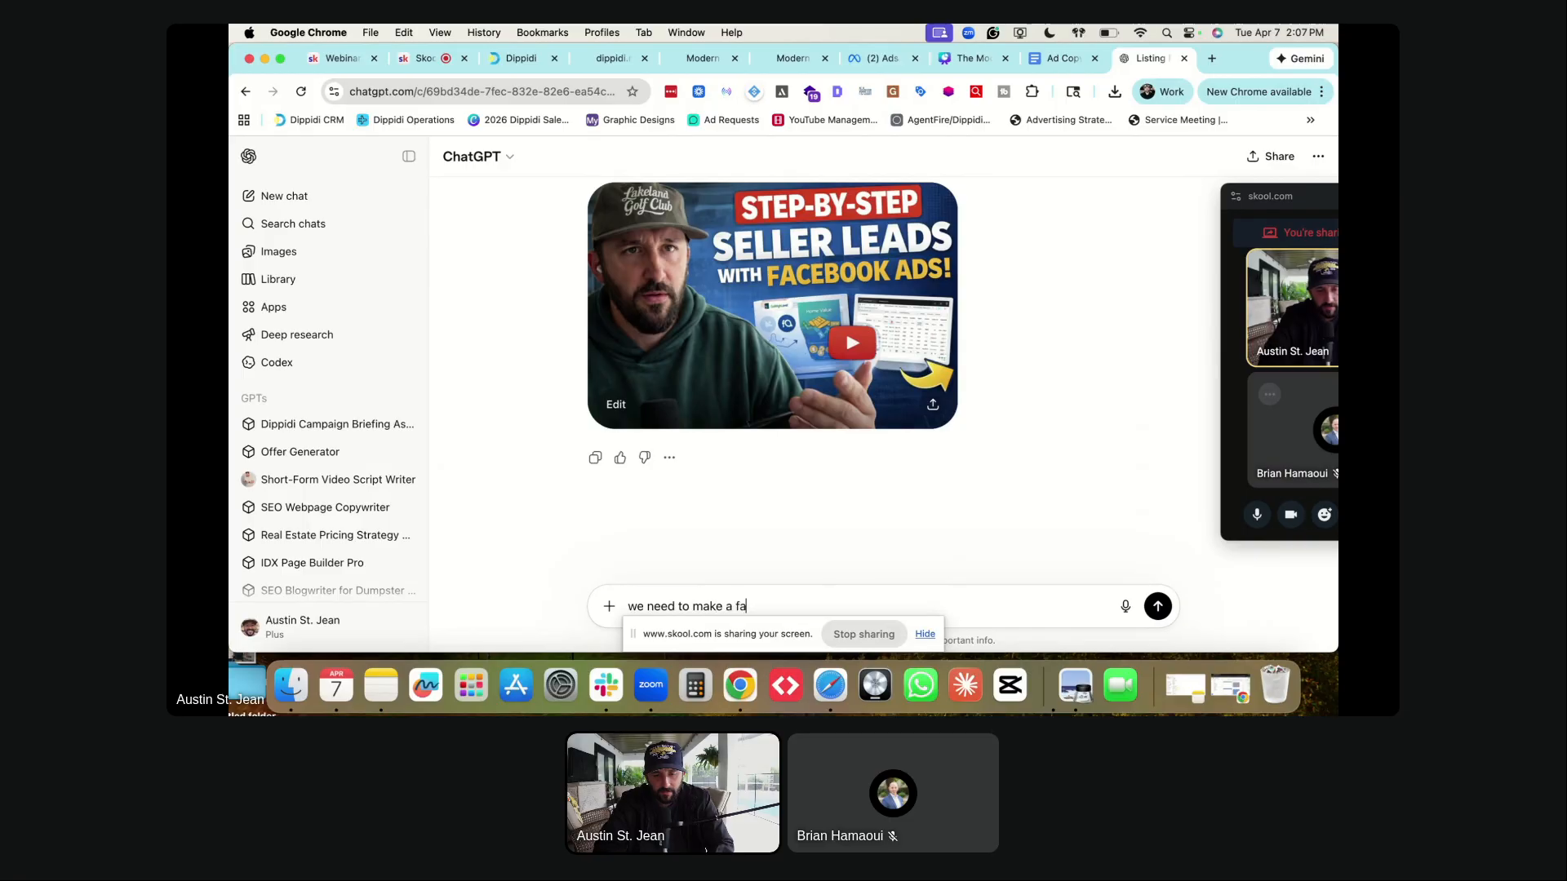
type("cebook lead form headline")
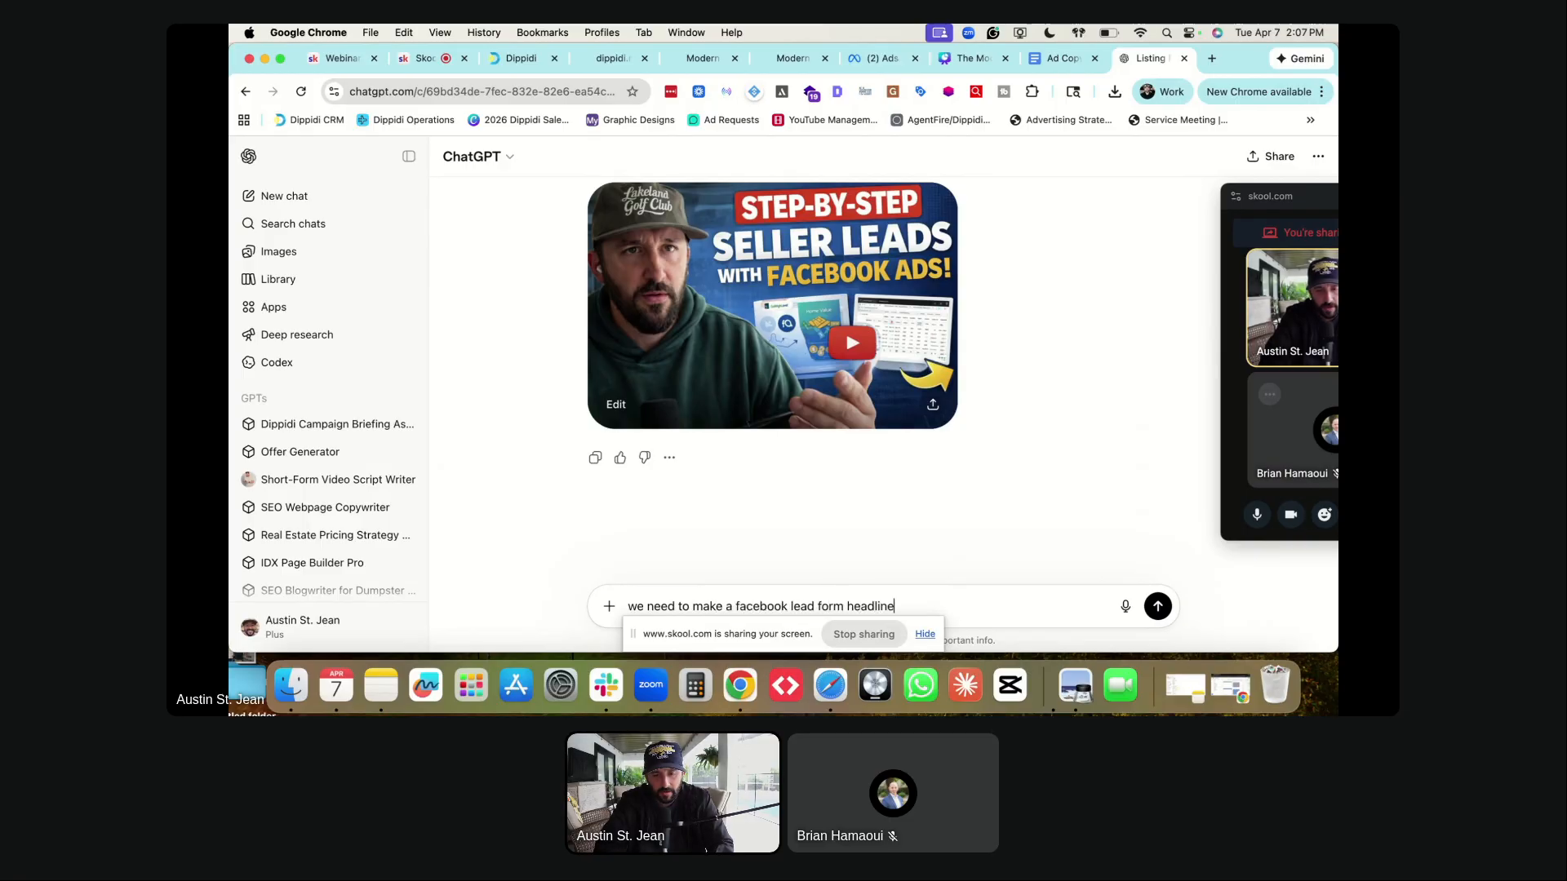
type(" when someone wantws")
key("BackSpace")
key("BackSpace")
type("s to sign up for this on-demand webinar.")
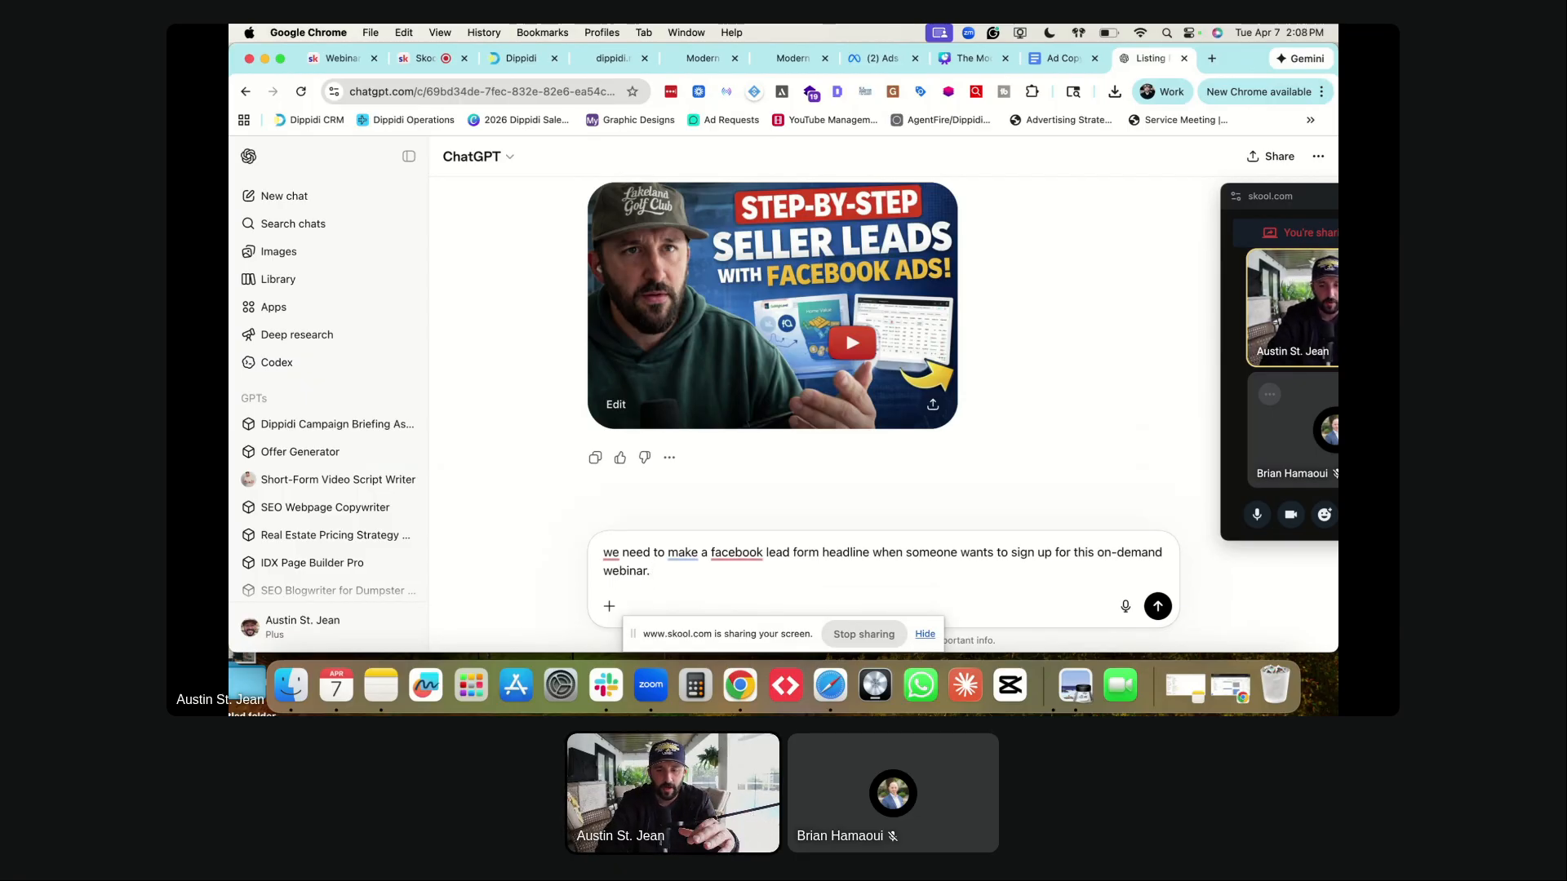
key("Return")
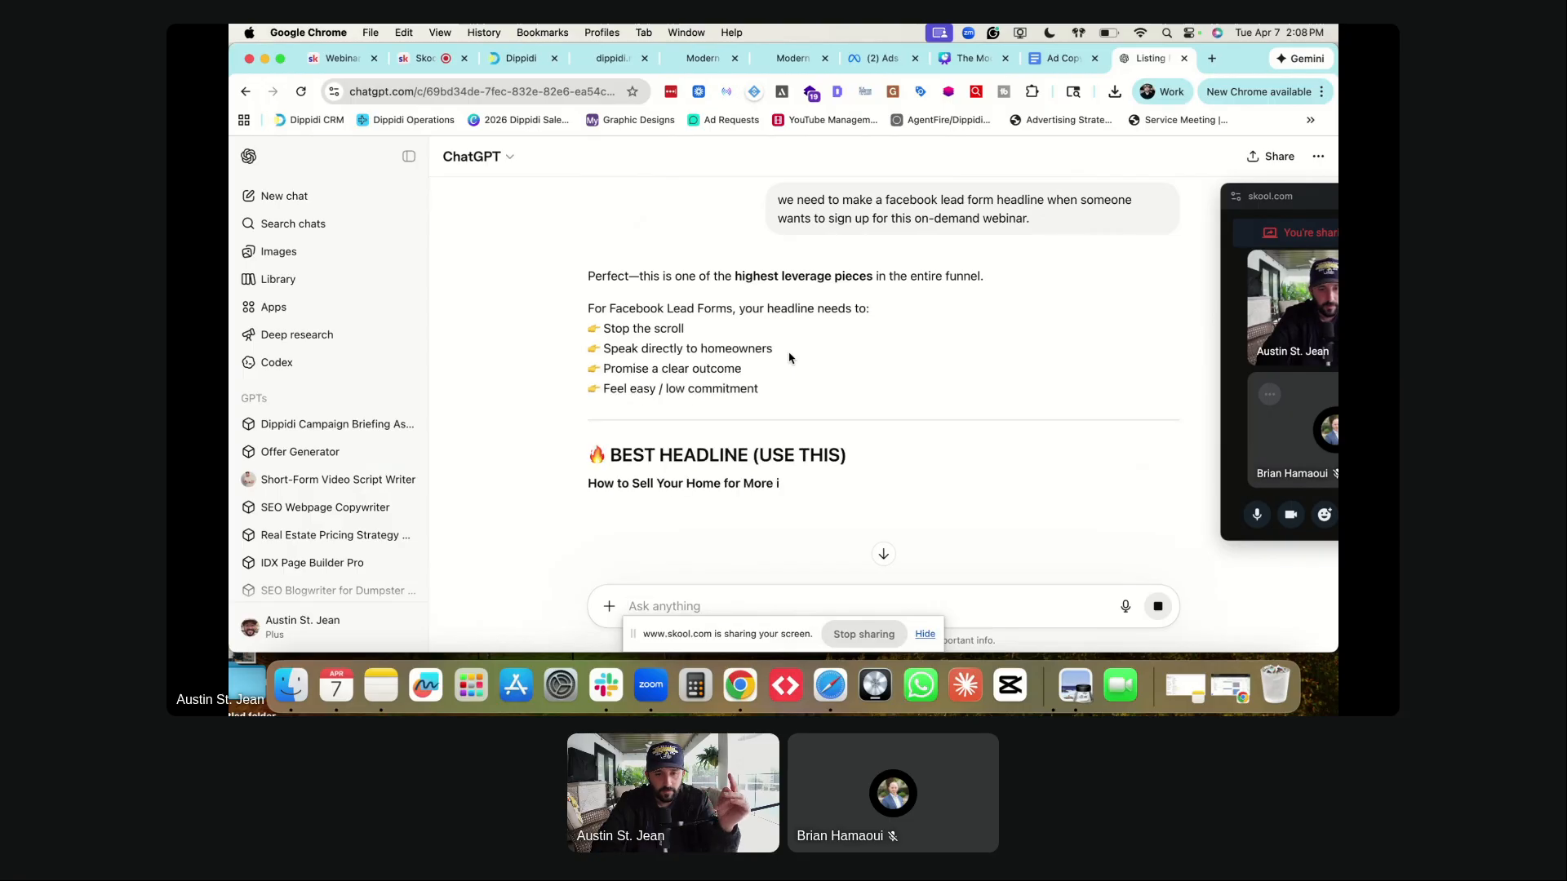
scroll(759, 430, "down", 3)
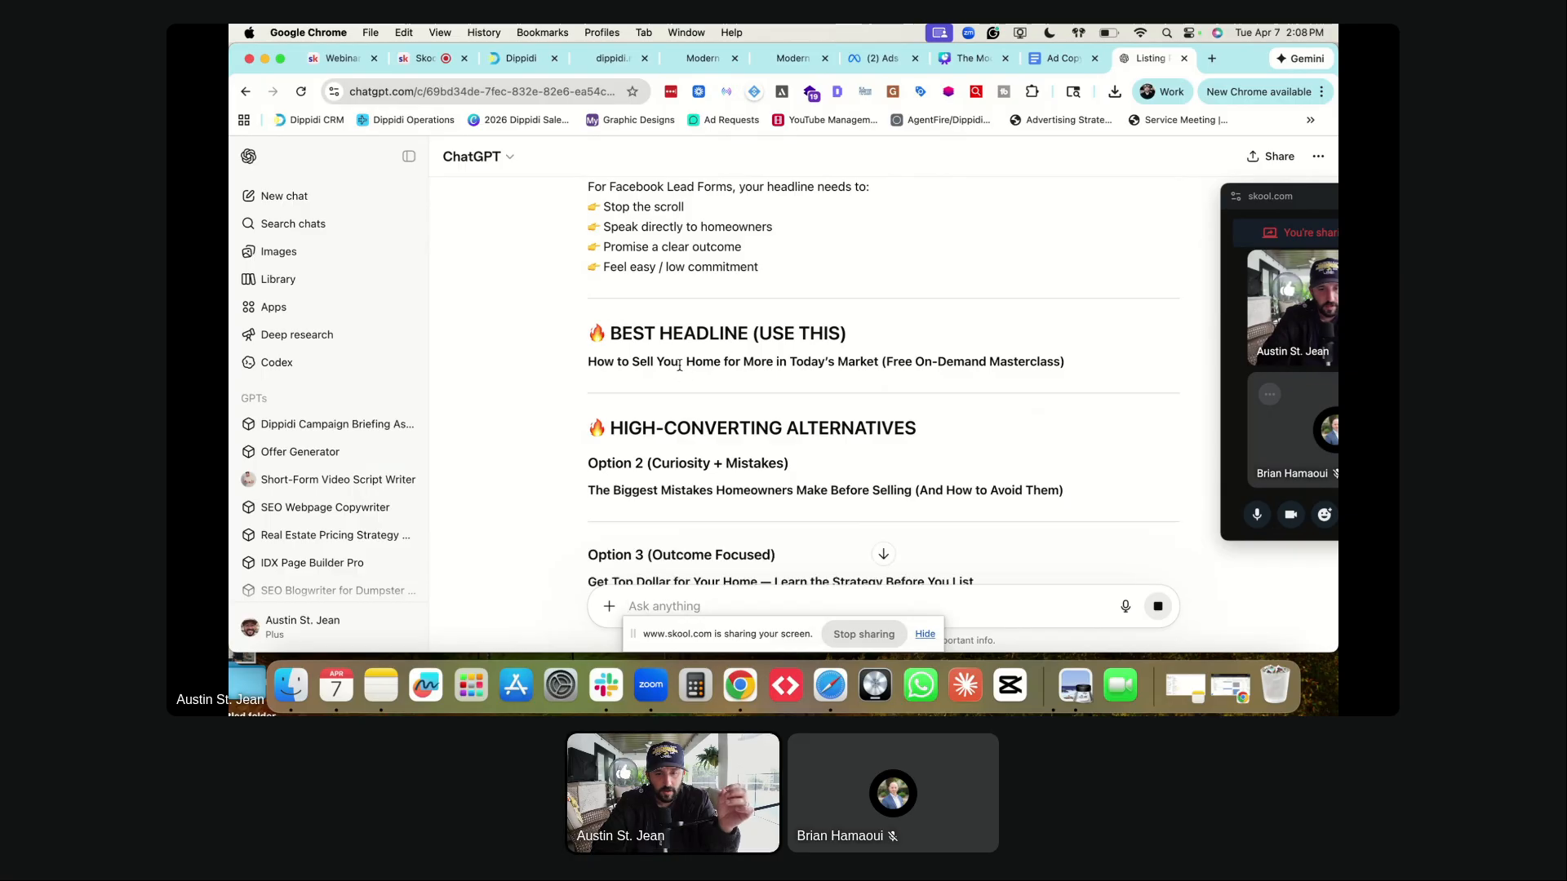
triple_click(681, 362)
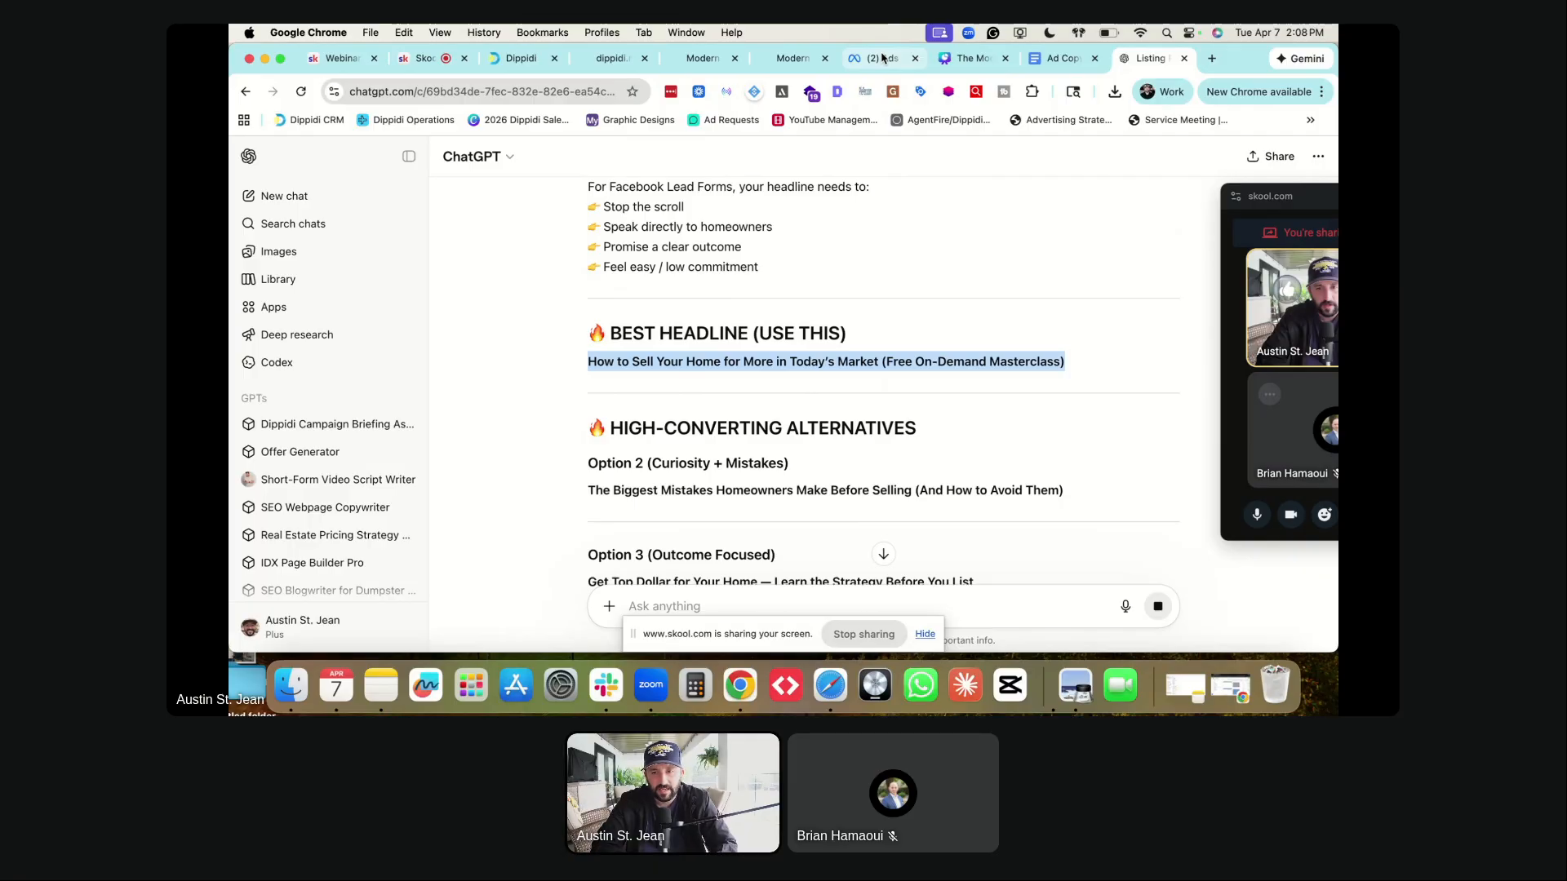
- Request shorter headlines (maximum 65 characters) and select 'How to Sell Your Home for Top Dollar in 2026'
type("maximum 65")
type(" characters")
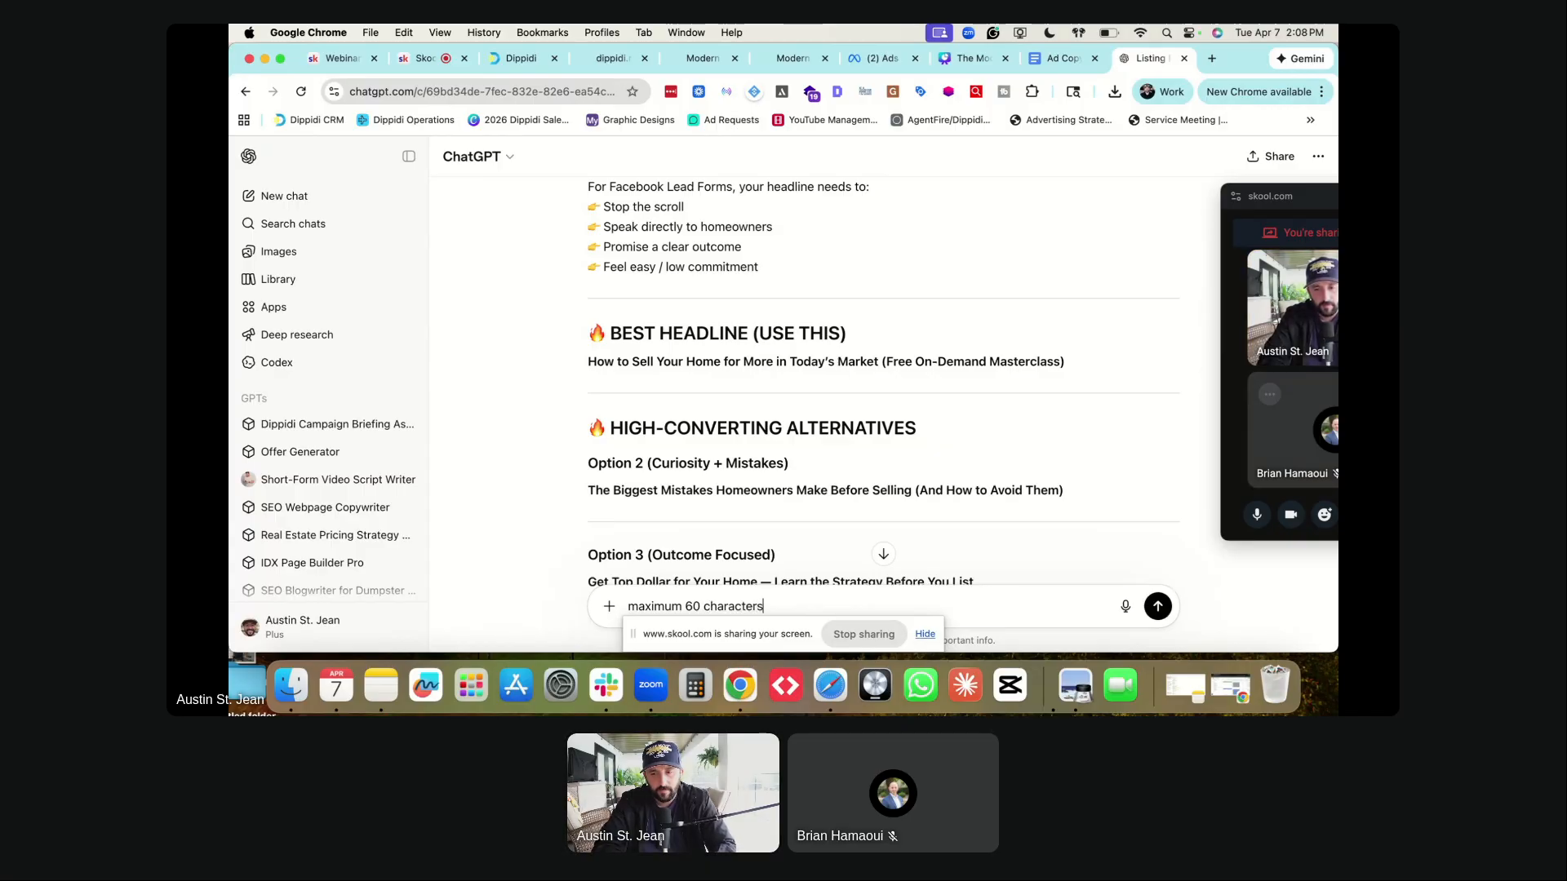
key("Return")
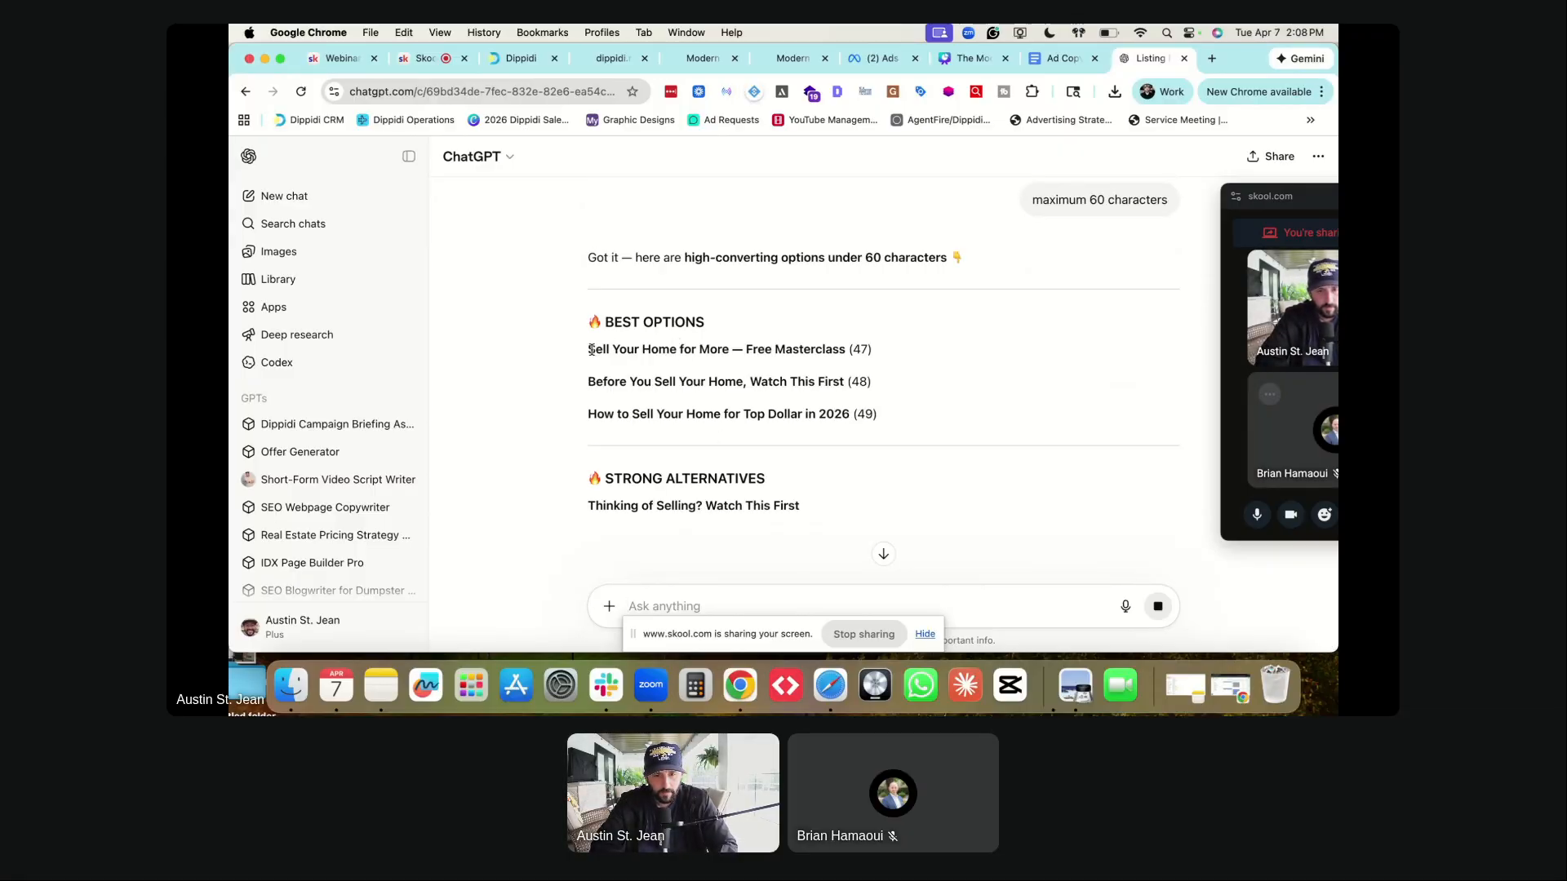
left_click_drag(589, 350, 649, 352)
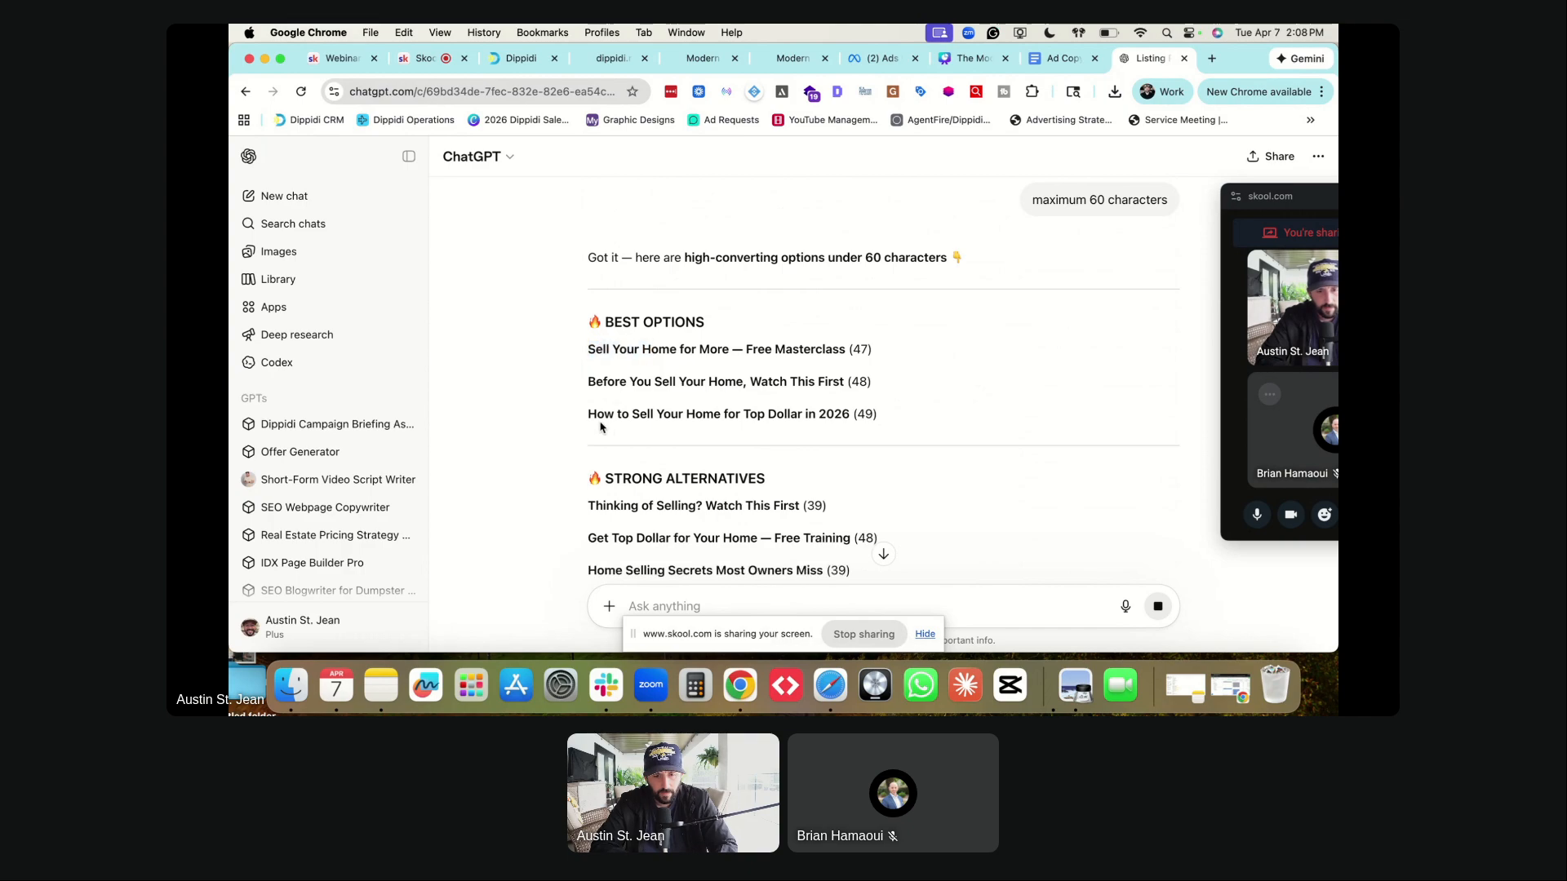
left_click_drag(590, 417, 849, 412)
key("super+c")
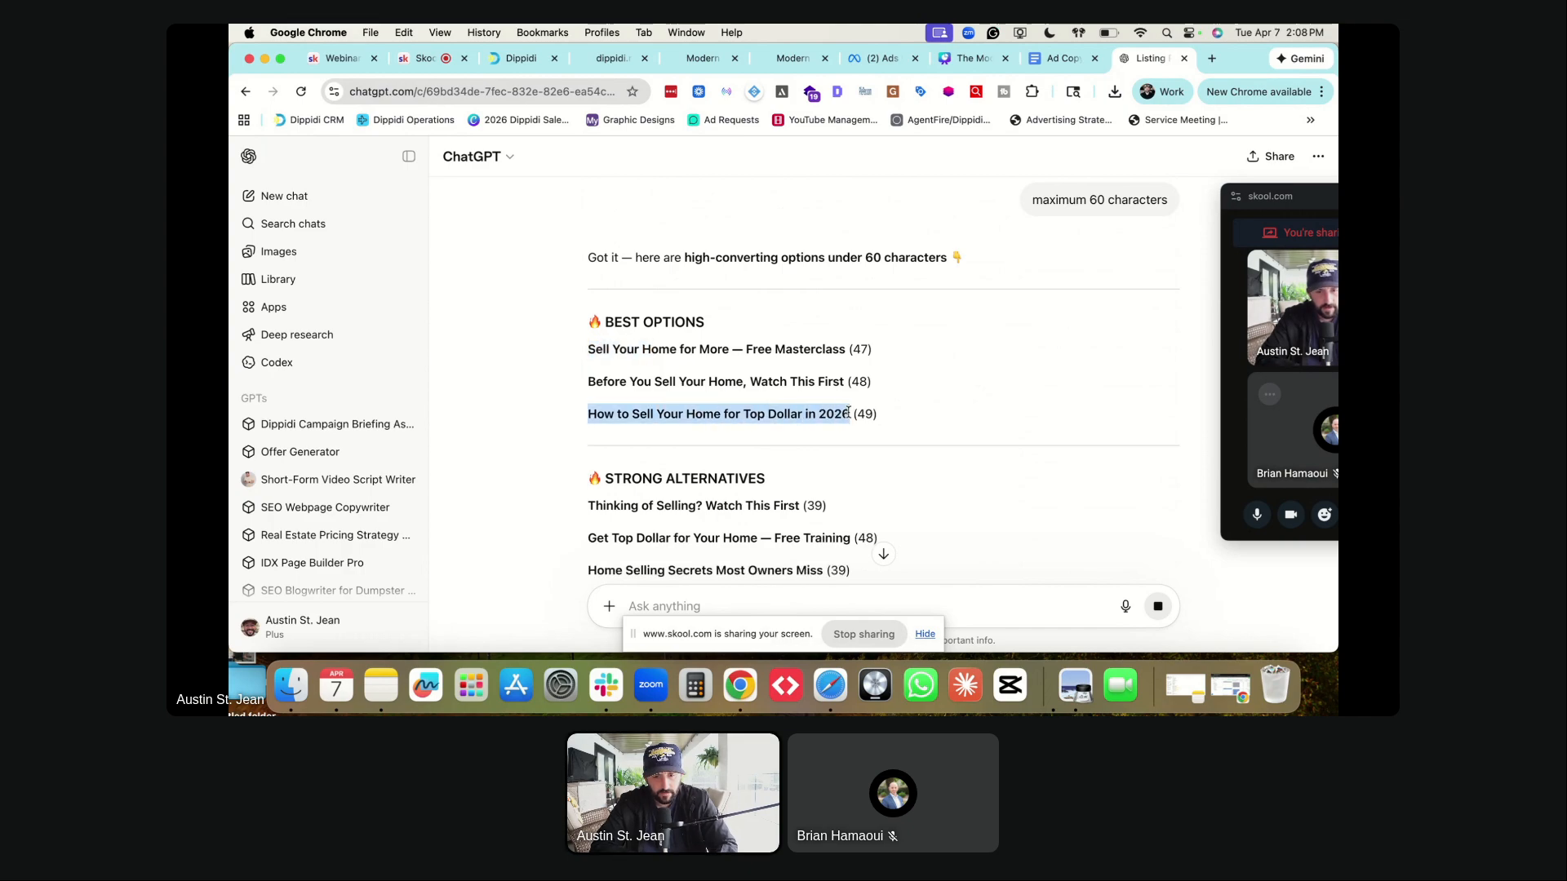
key("super+alt+Left")
key("super+alt+Left")
key("super+alt+Left")
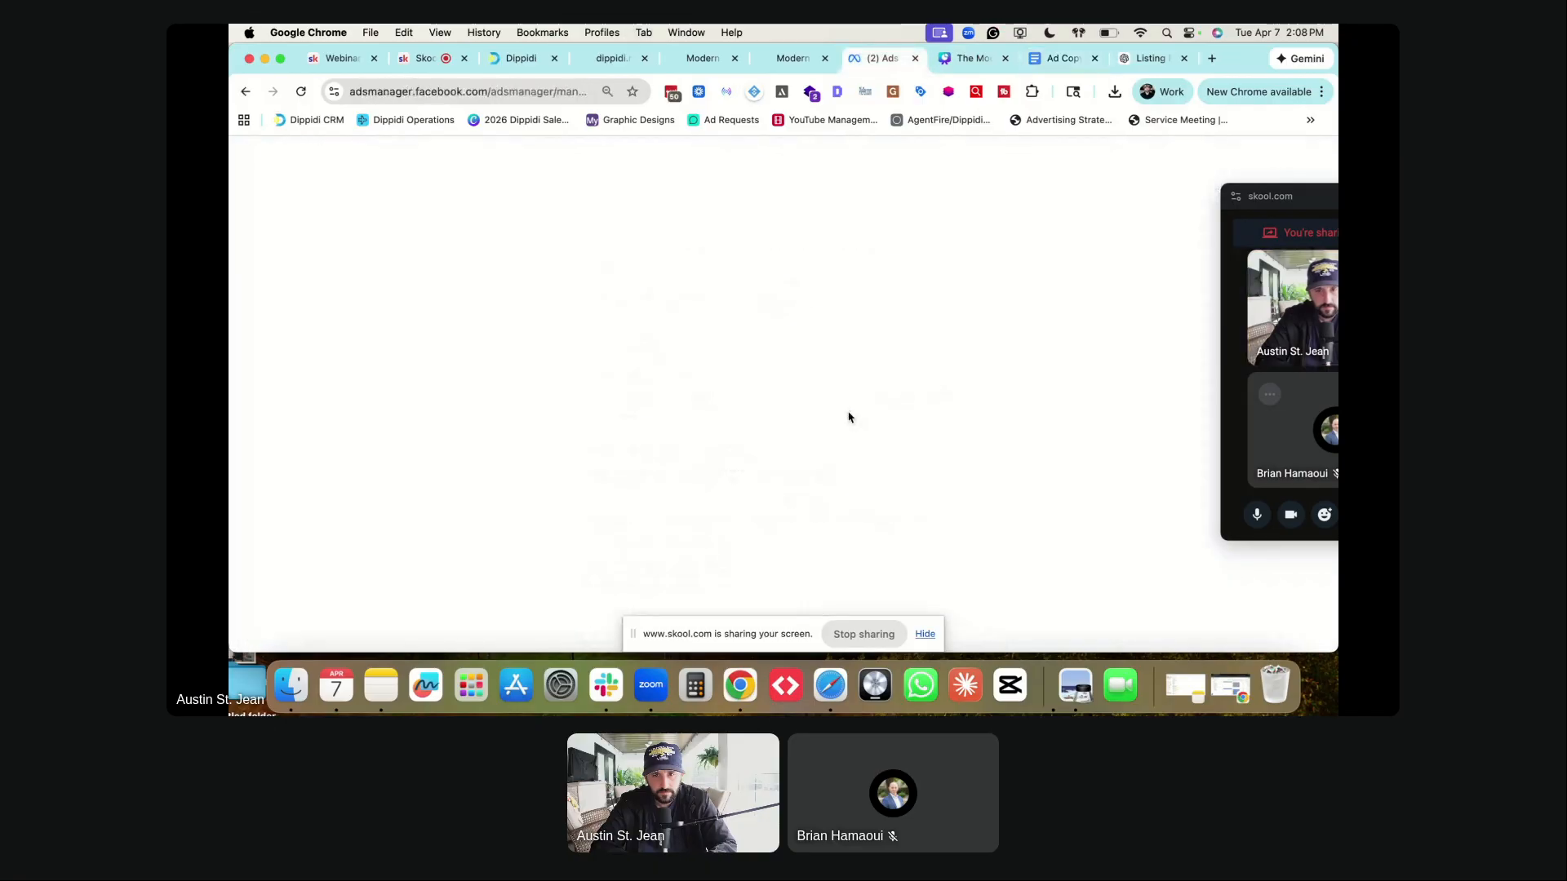
- Paste 'How to Sell Your Home for Top Dollar in 2026' as the greeting headline
left_click(682, 372)
key("super+v")
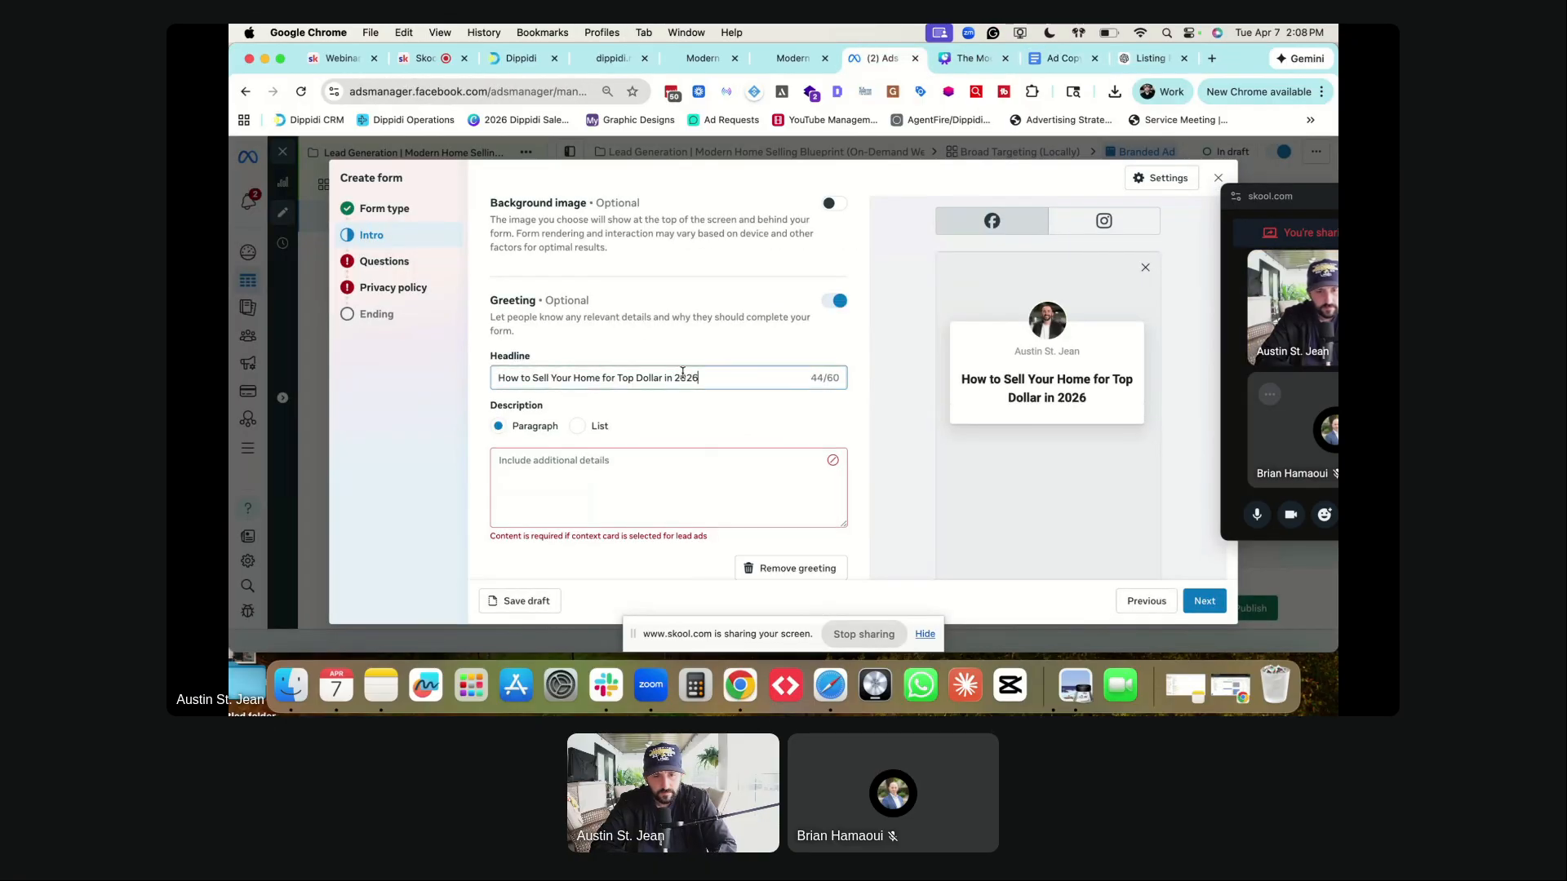
left_click(616, 455)
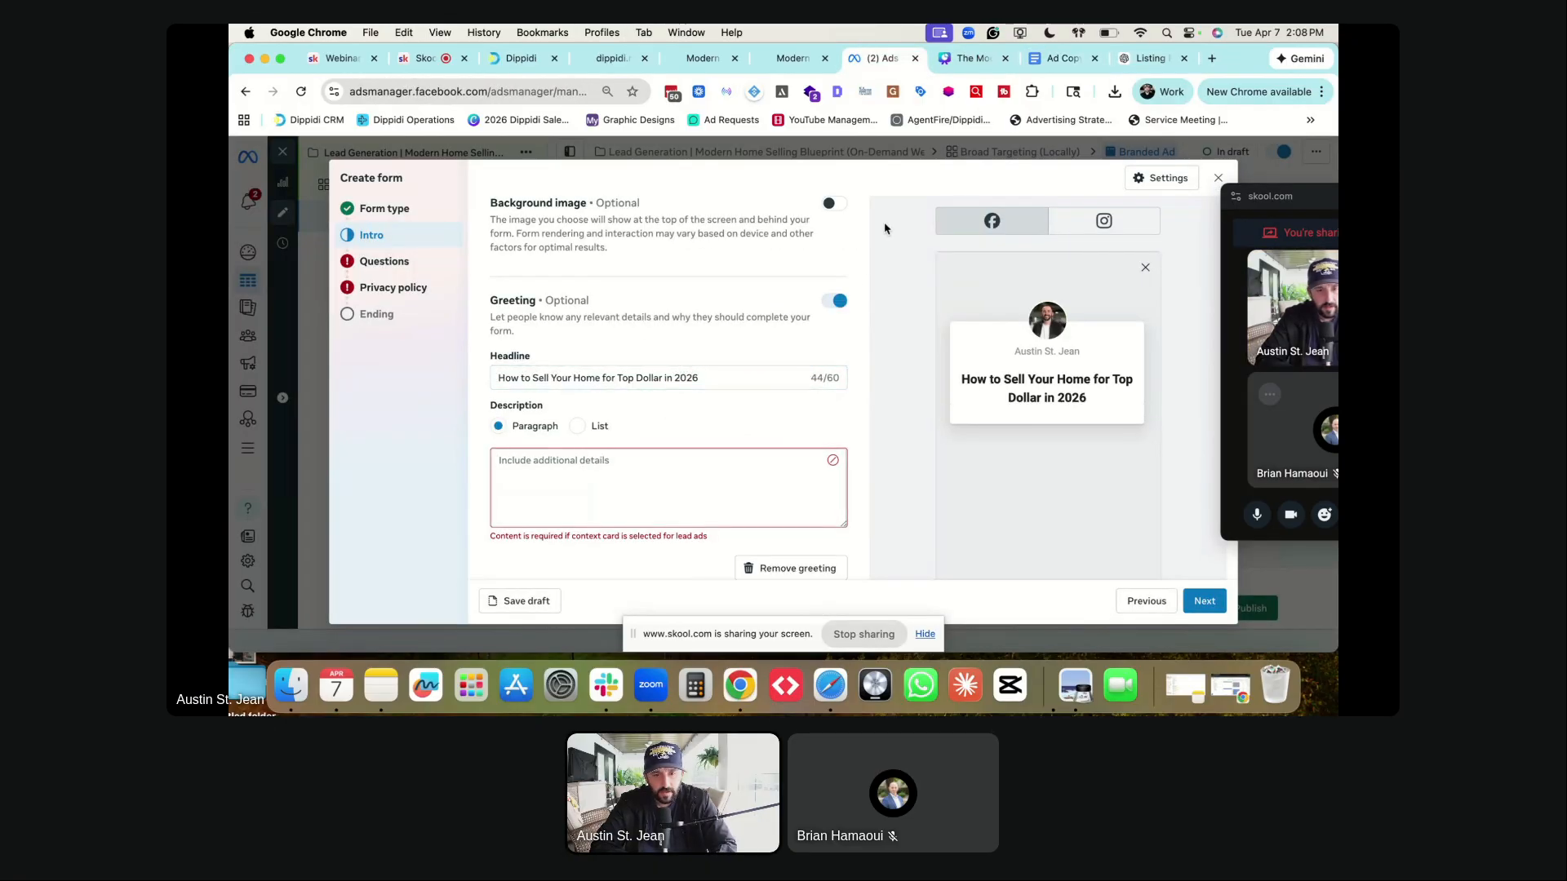
key("super+alt+Right")
key("super+alt+Right")
key("super+alt+Right")
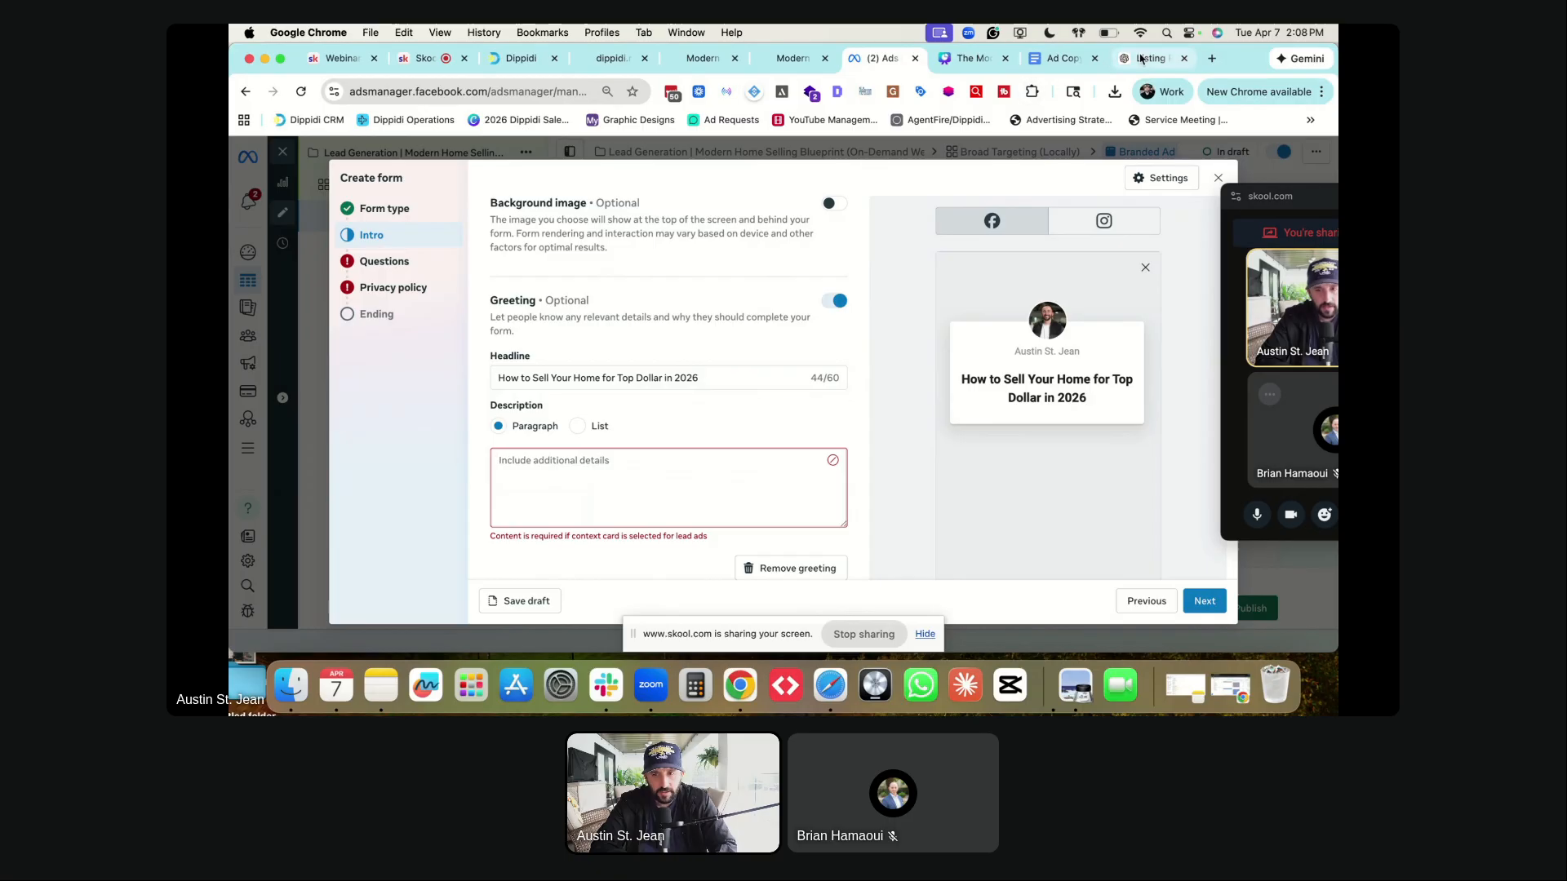
- Ask ChatGPT for a short form description of what the webinar sign-up offers, and copy the best version
left_click(650, 606)
type("write a short des")
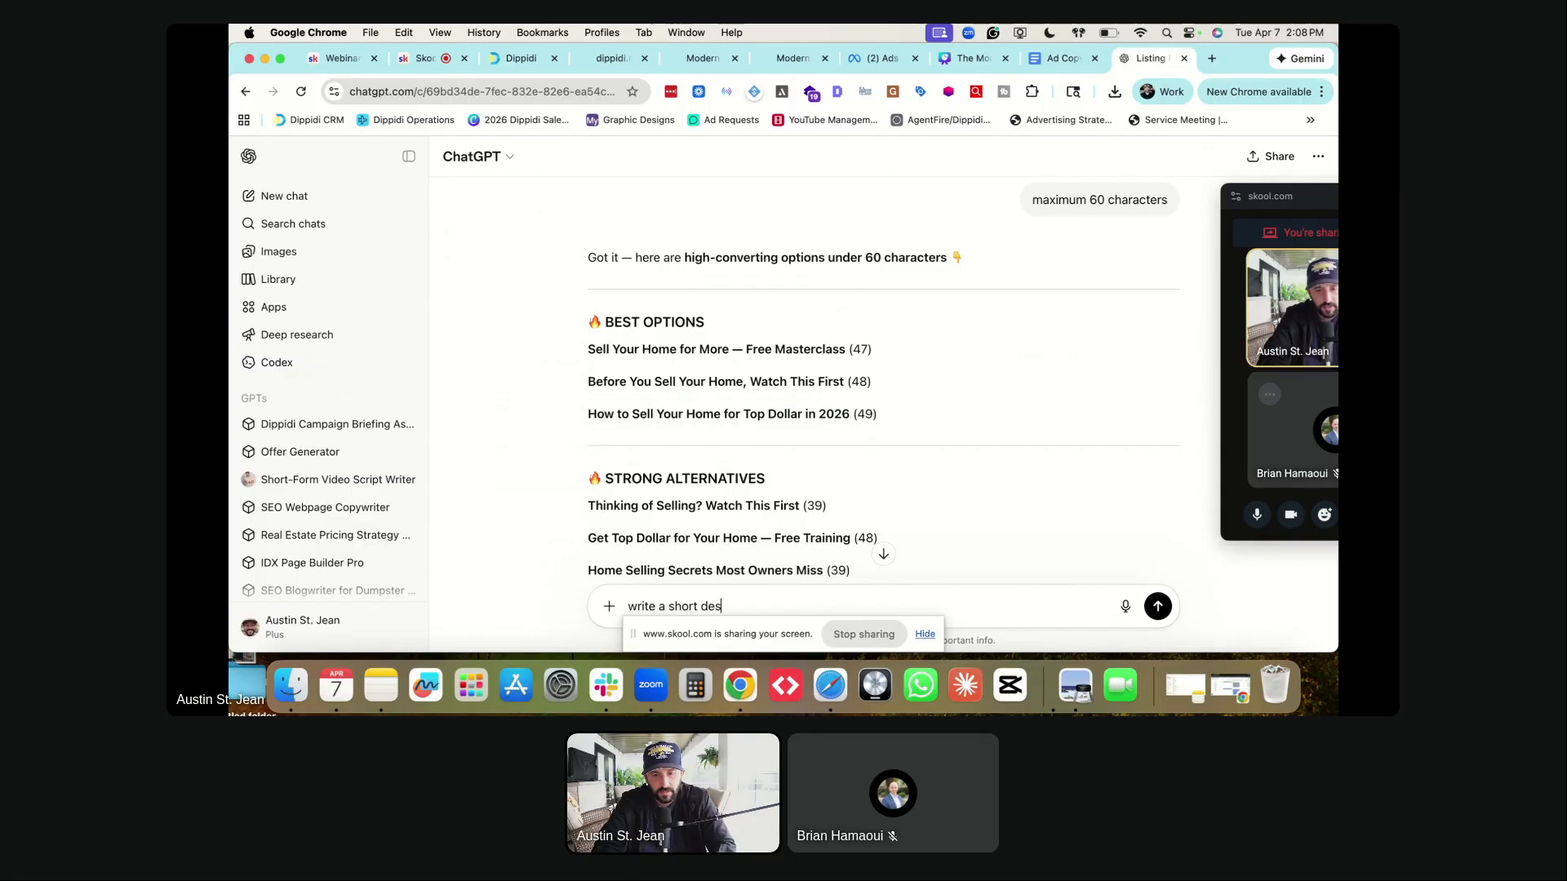
type("cription on the form")
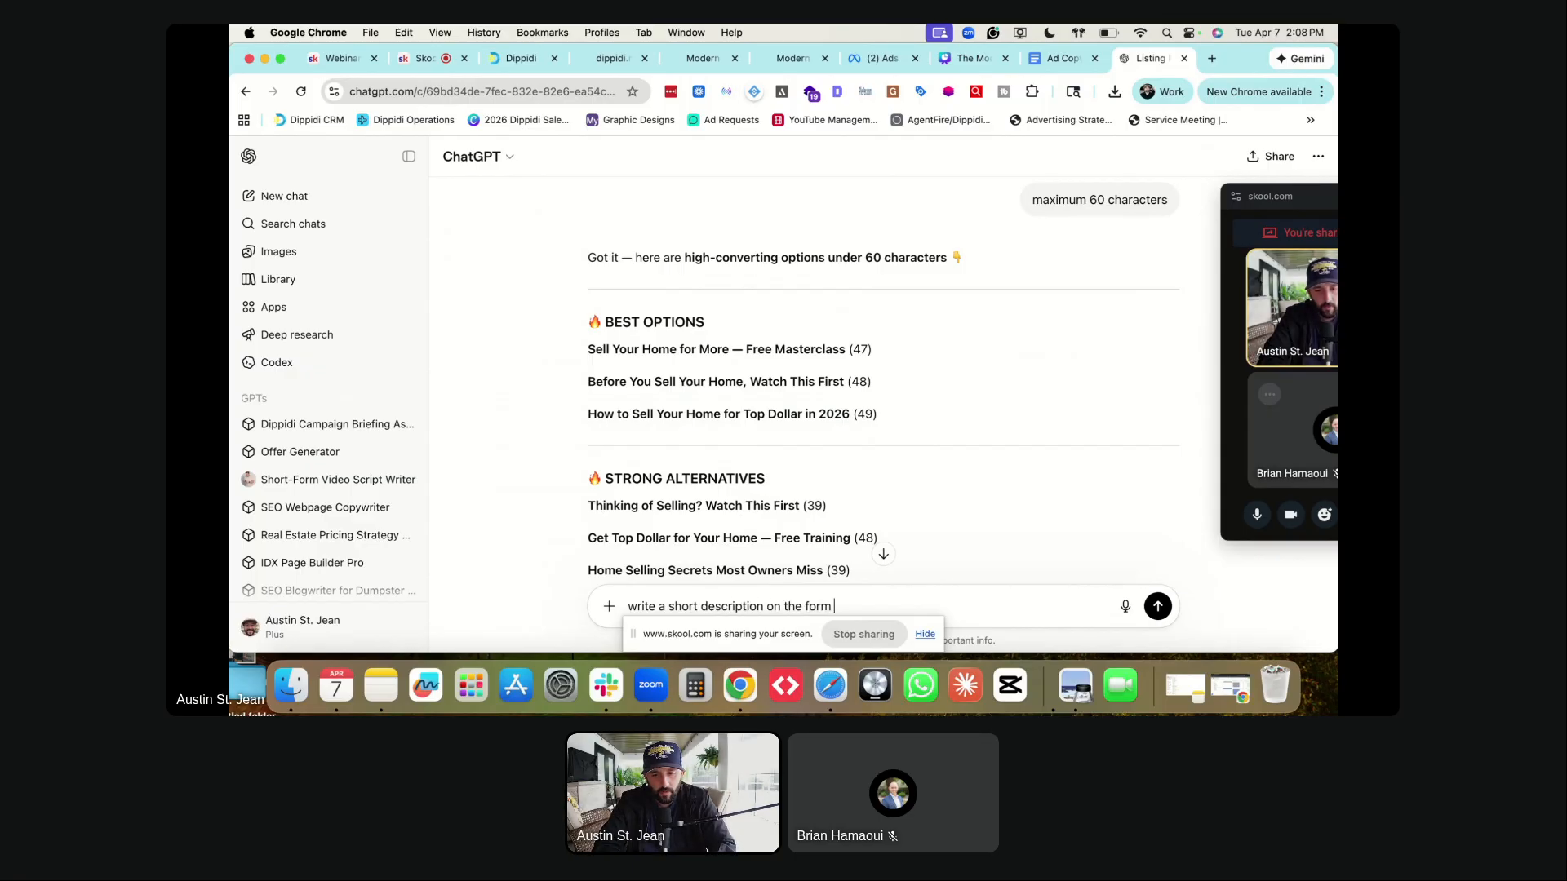
type(" to let people kn")
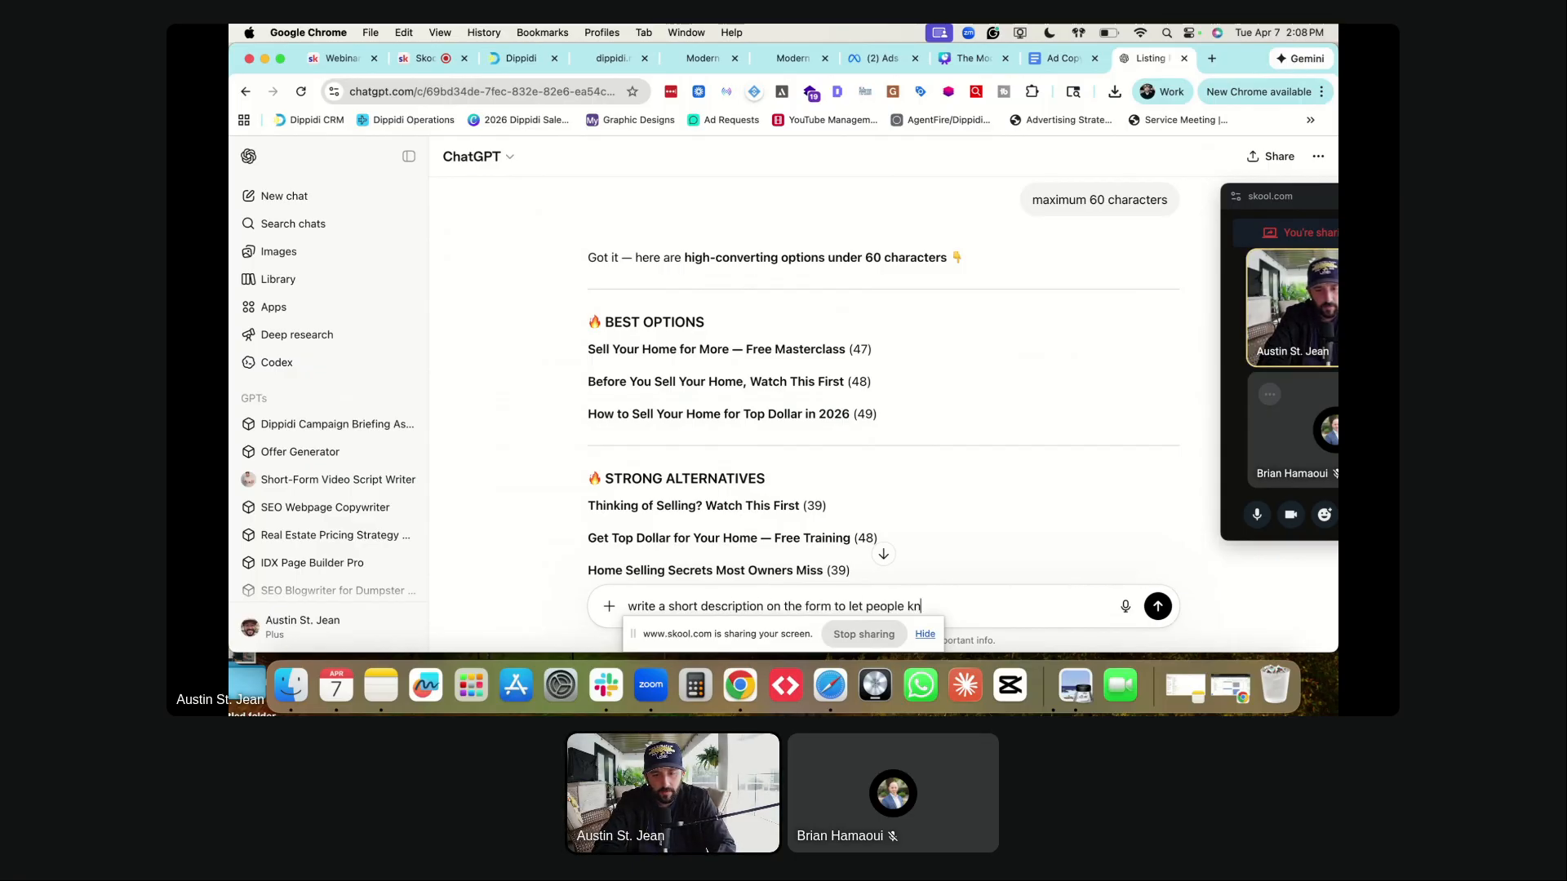
type("ow what they are signing")
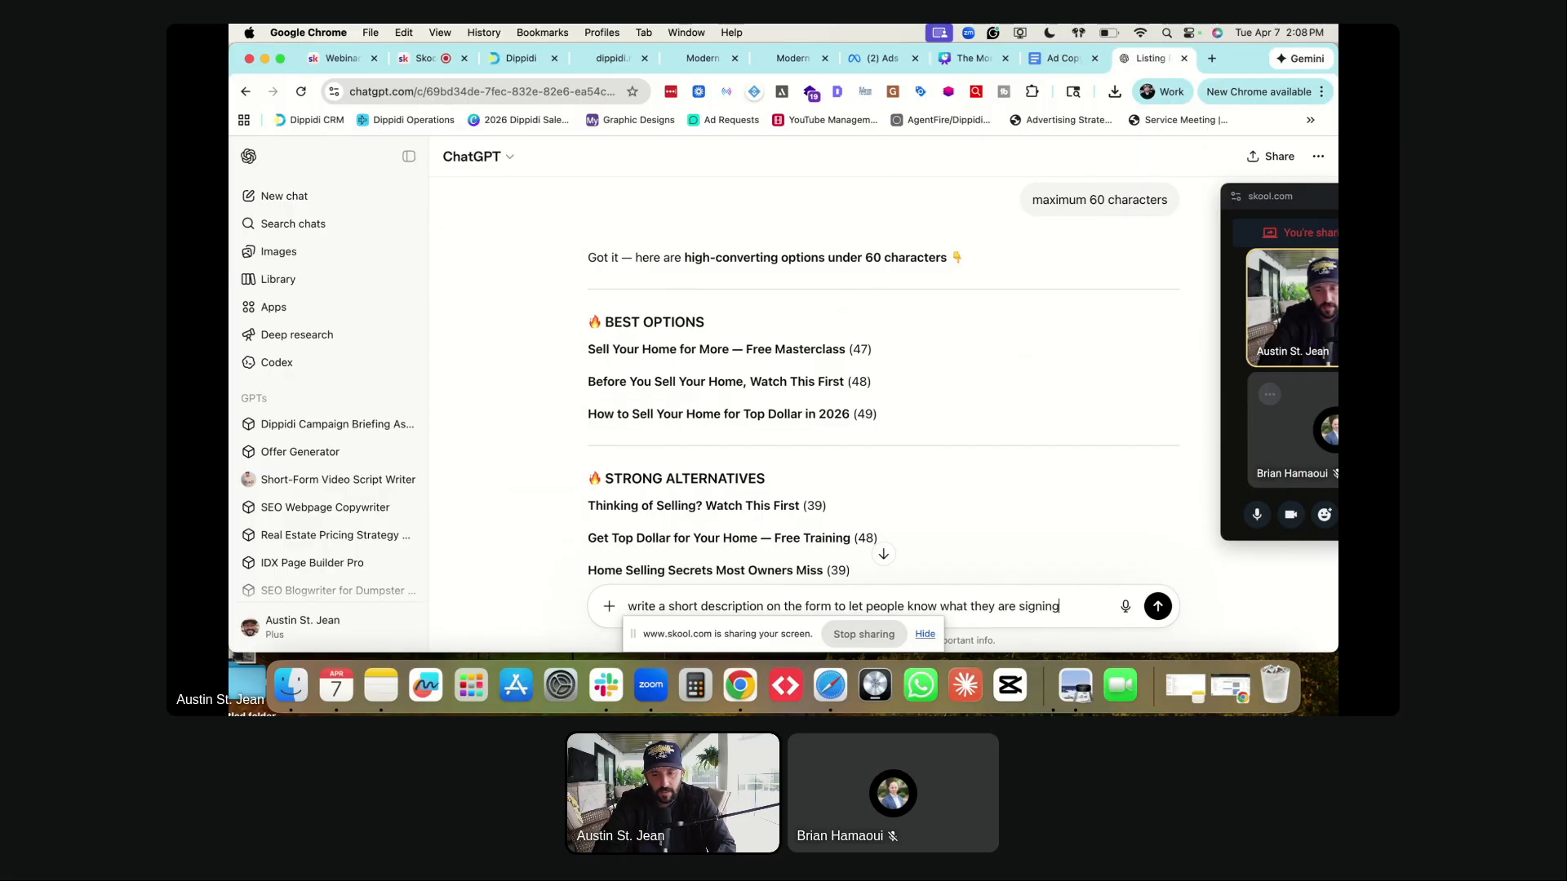
type(" up for on this webinar")
key("Return")
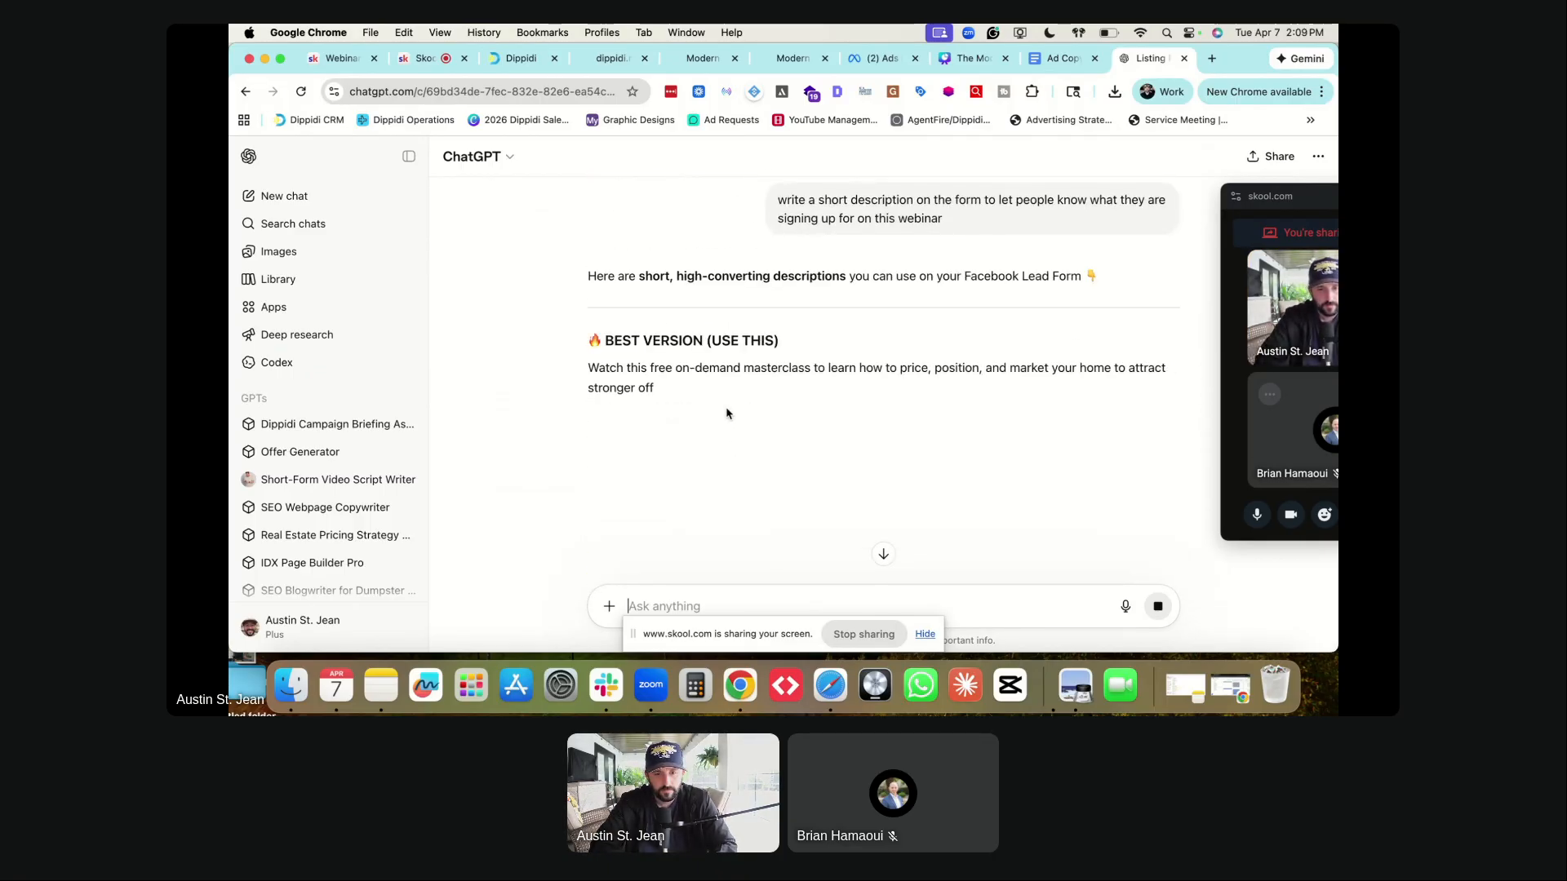
triple_click(720, 383)
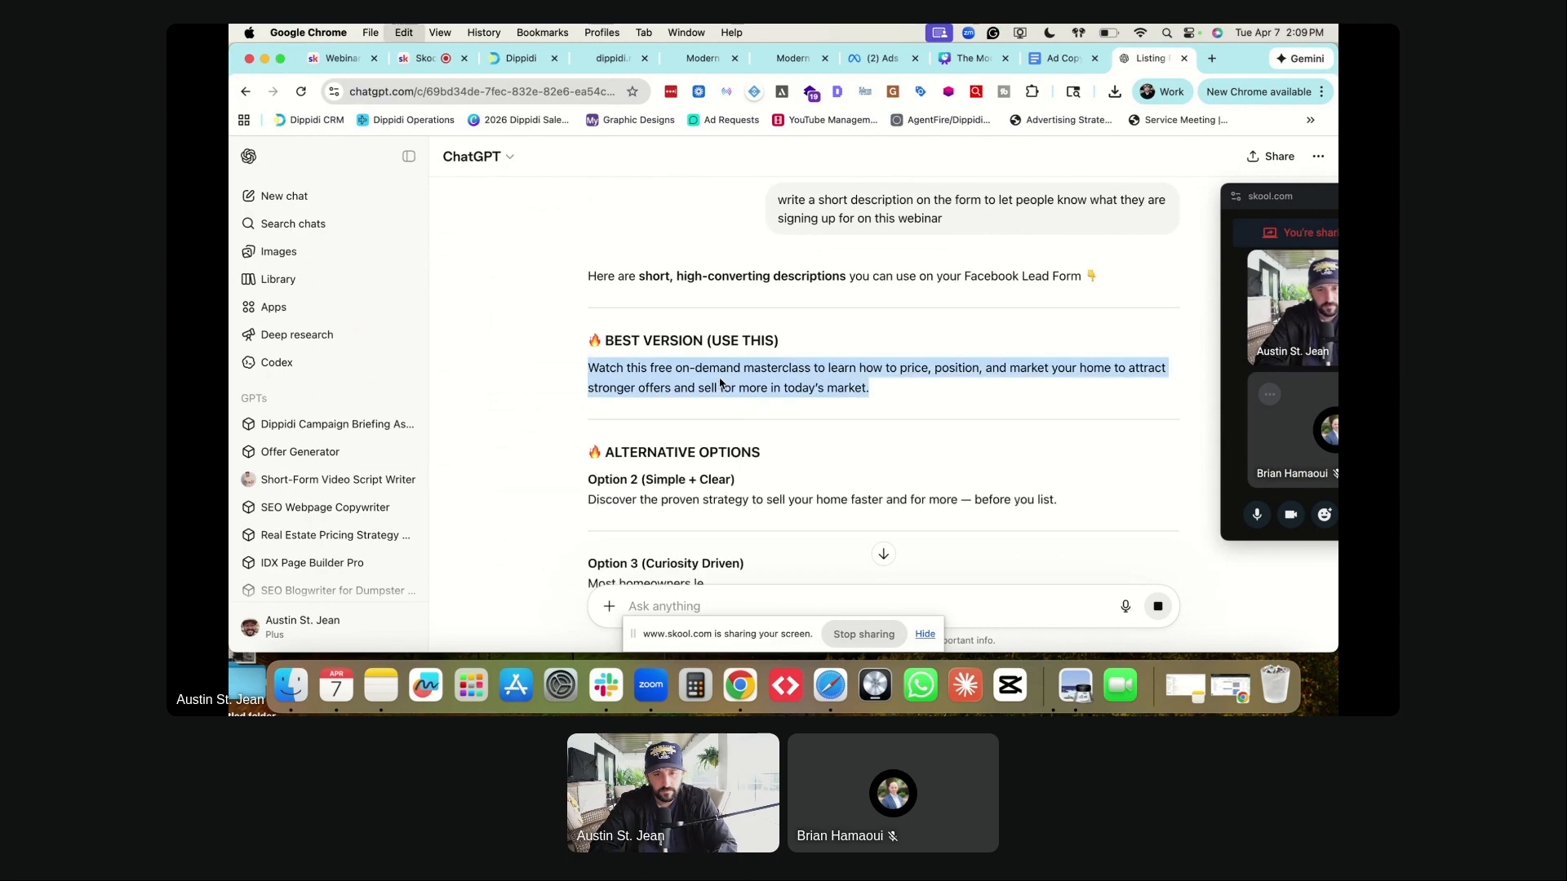
key("super+c")
key("super+alt+Left")
key("super+alt+Left")
key("super+alt+Left")
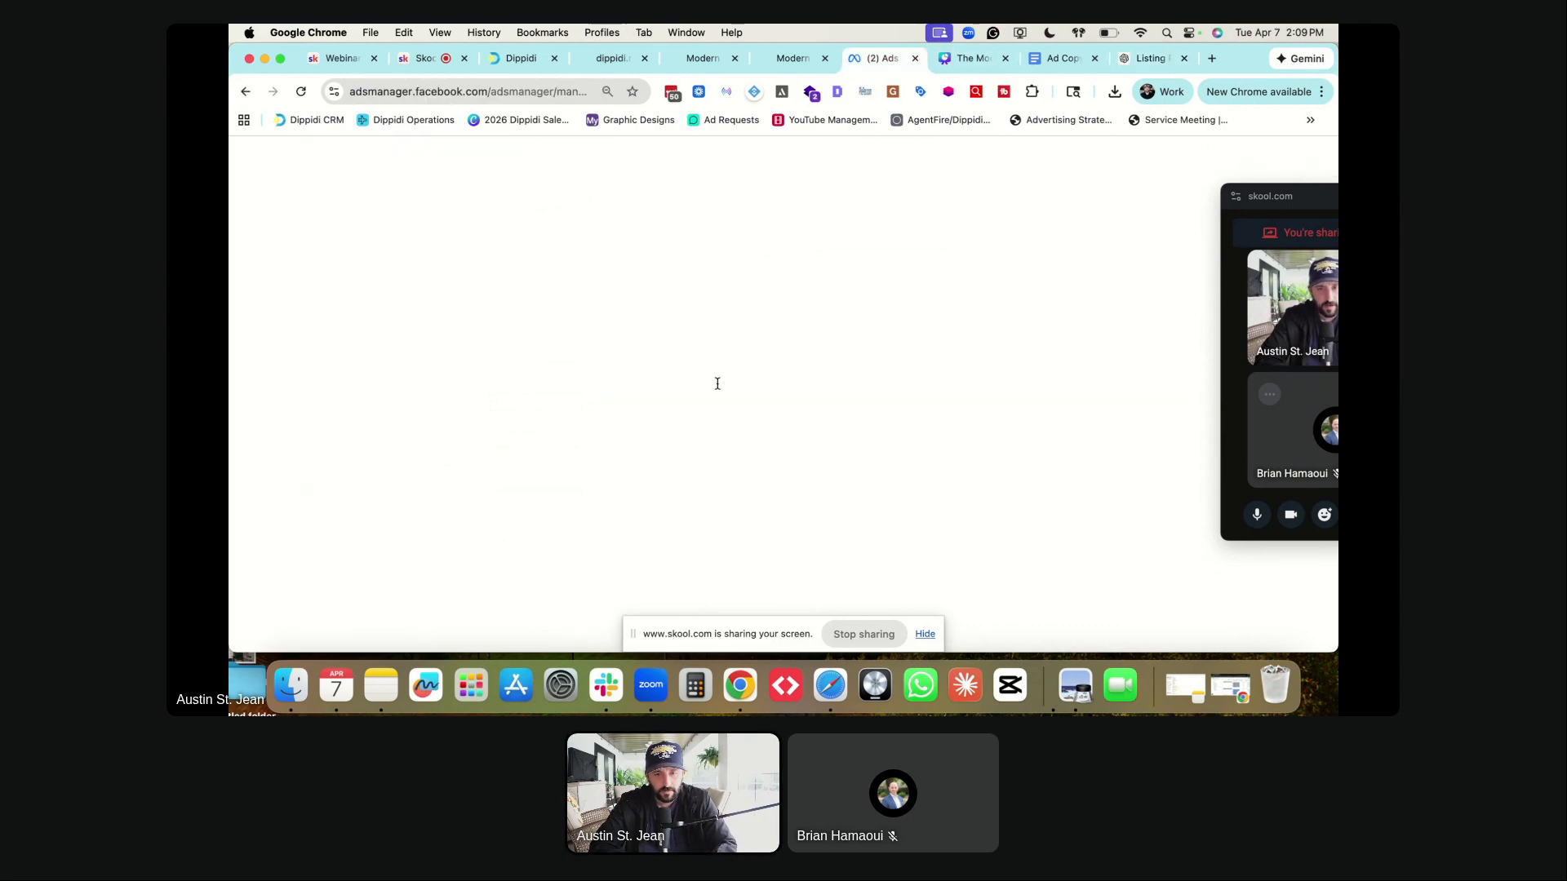
- Paste the masterclass description and replace 'today's' with 'Winter Garden's real estate'
left_click(622, 459)
key("super+v")
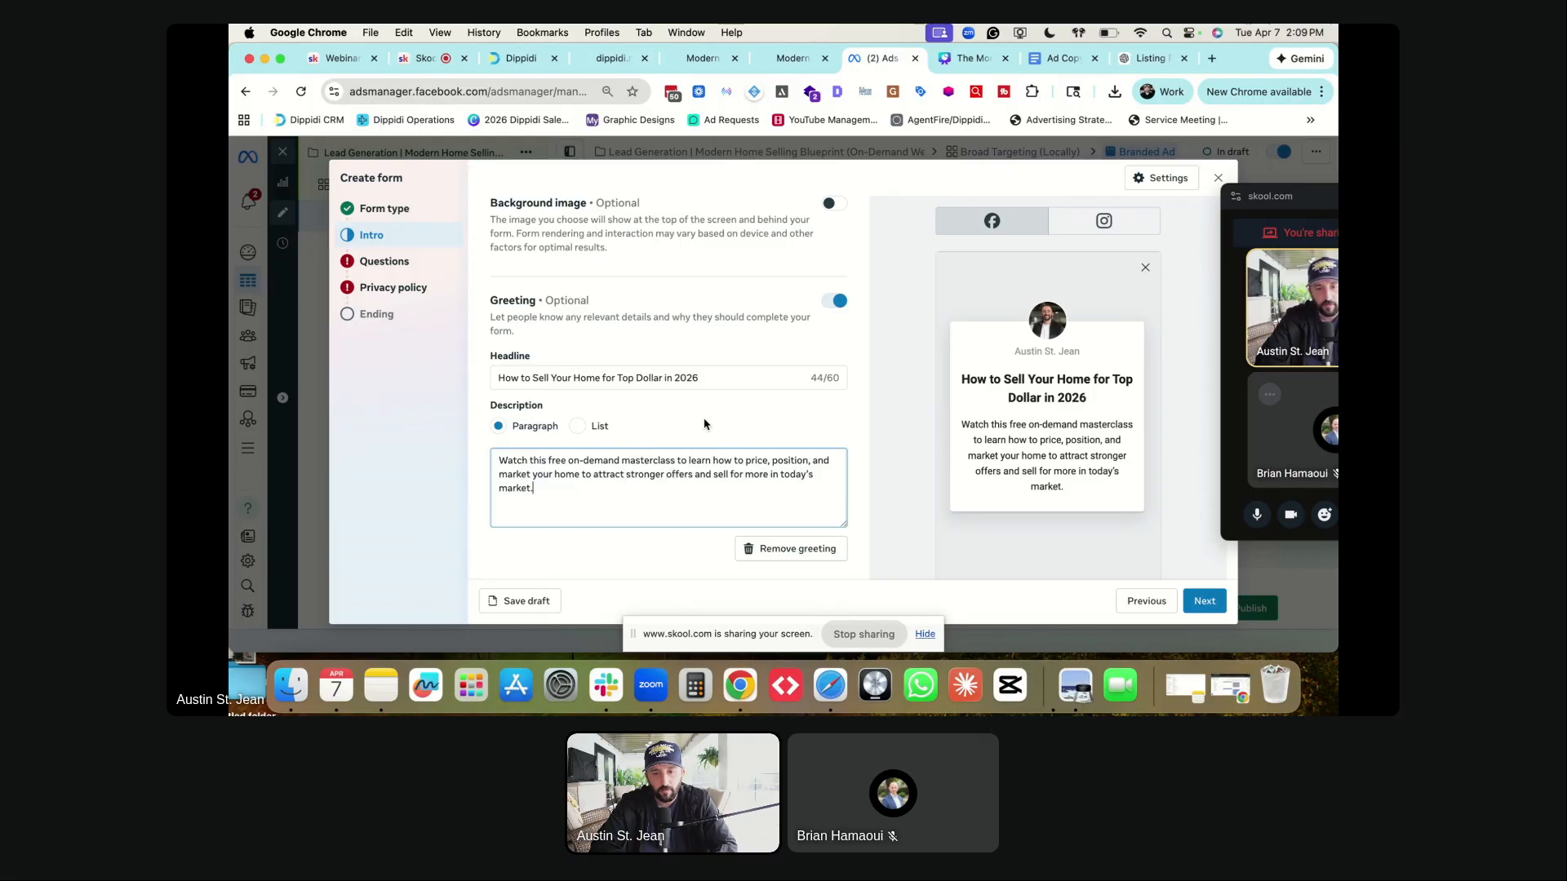
scroll(707, 424, "down", 3)
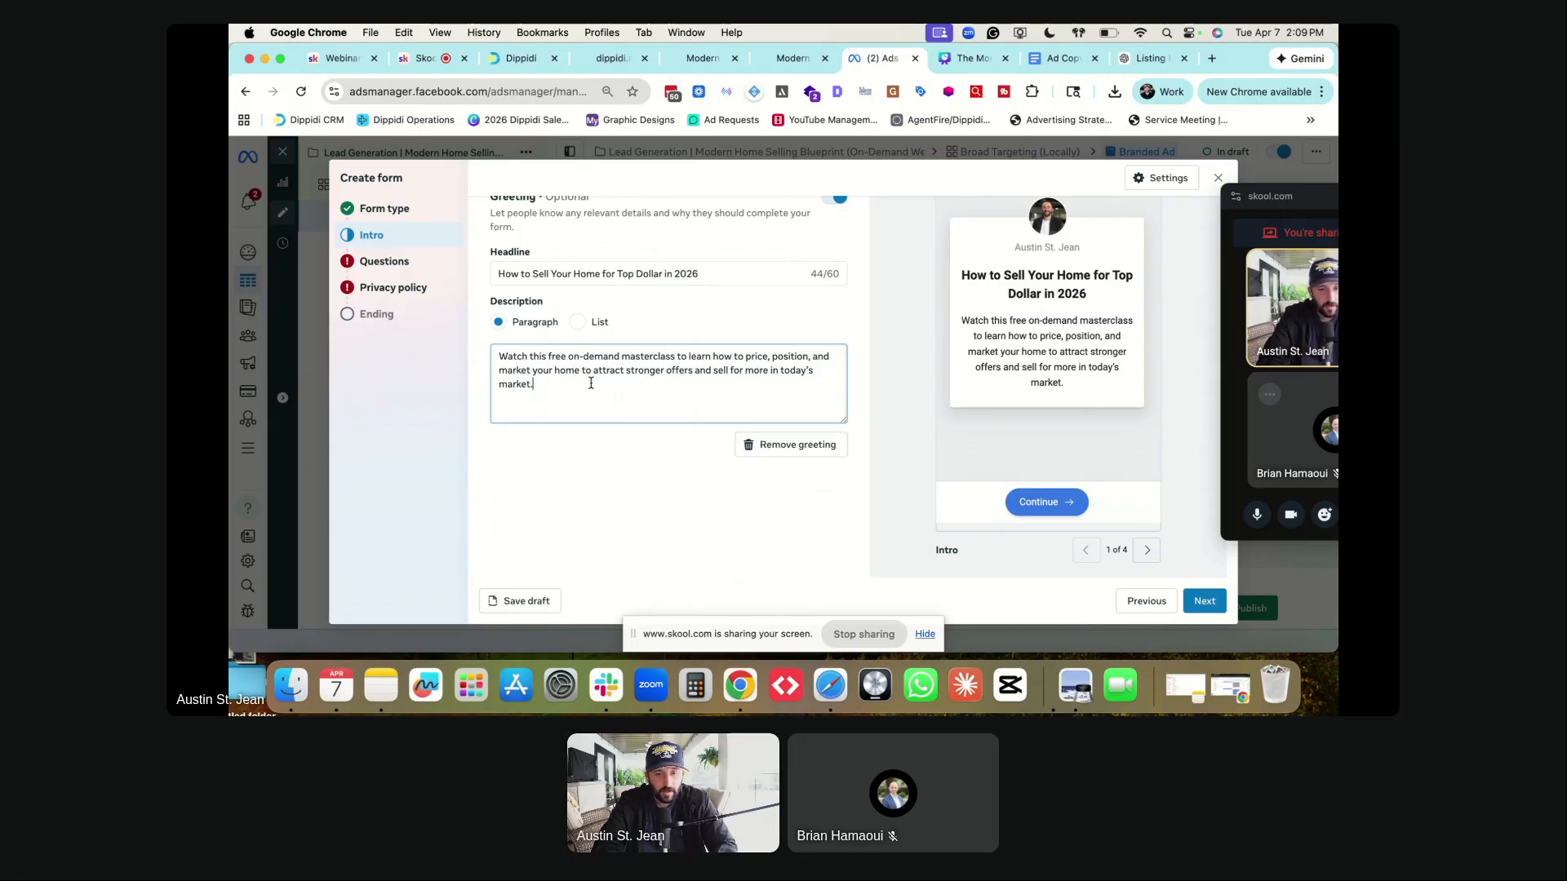
double_click(791, 369)
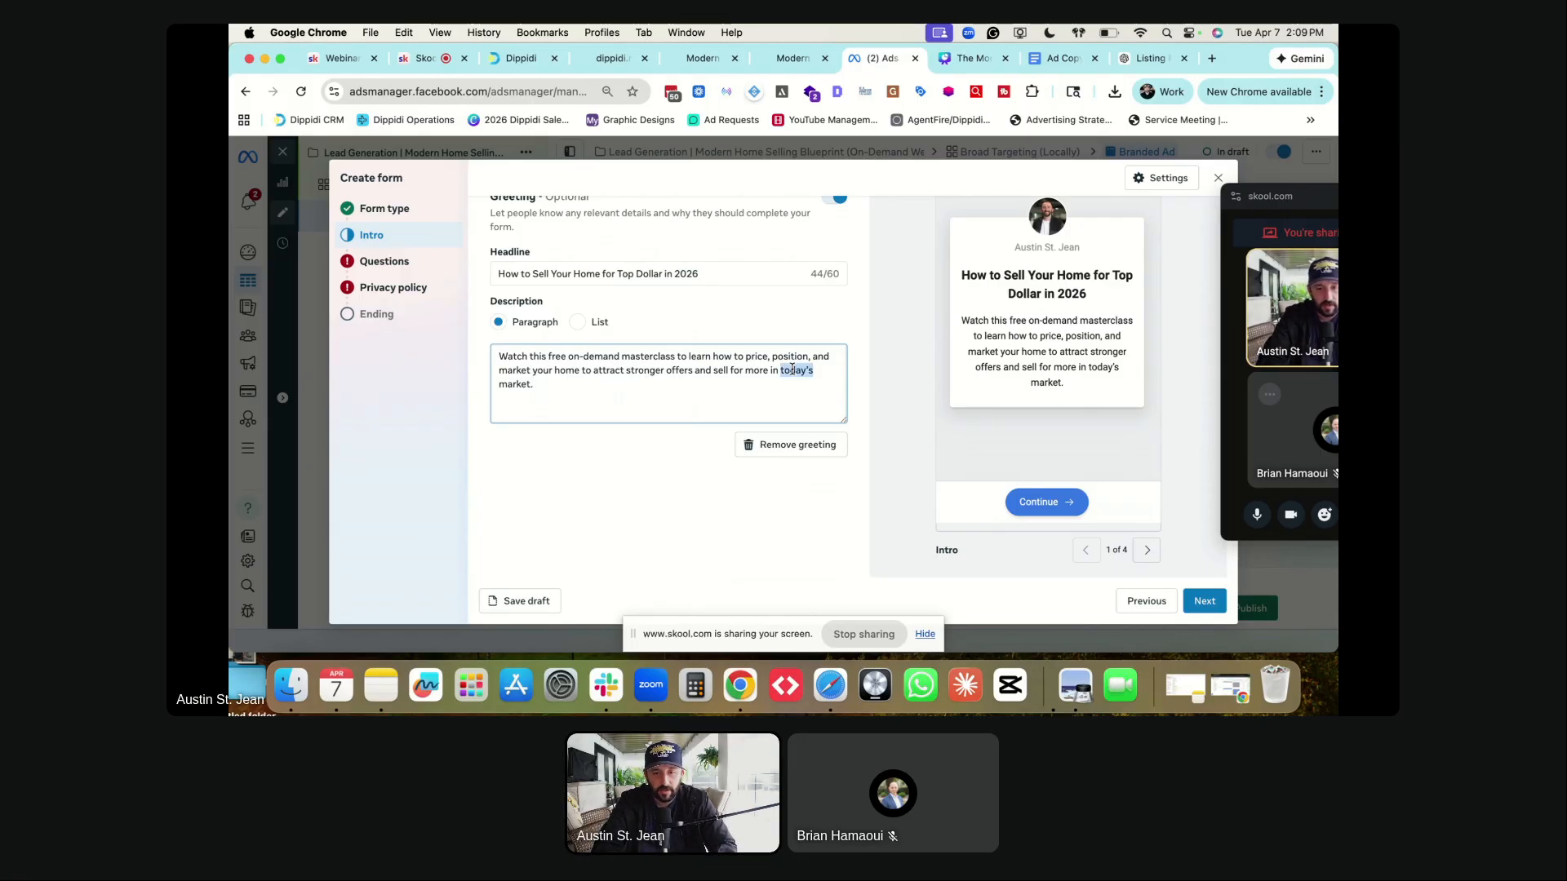
type("Winter Garden's real estate")
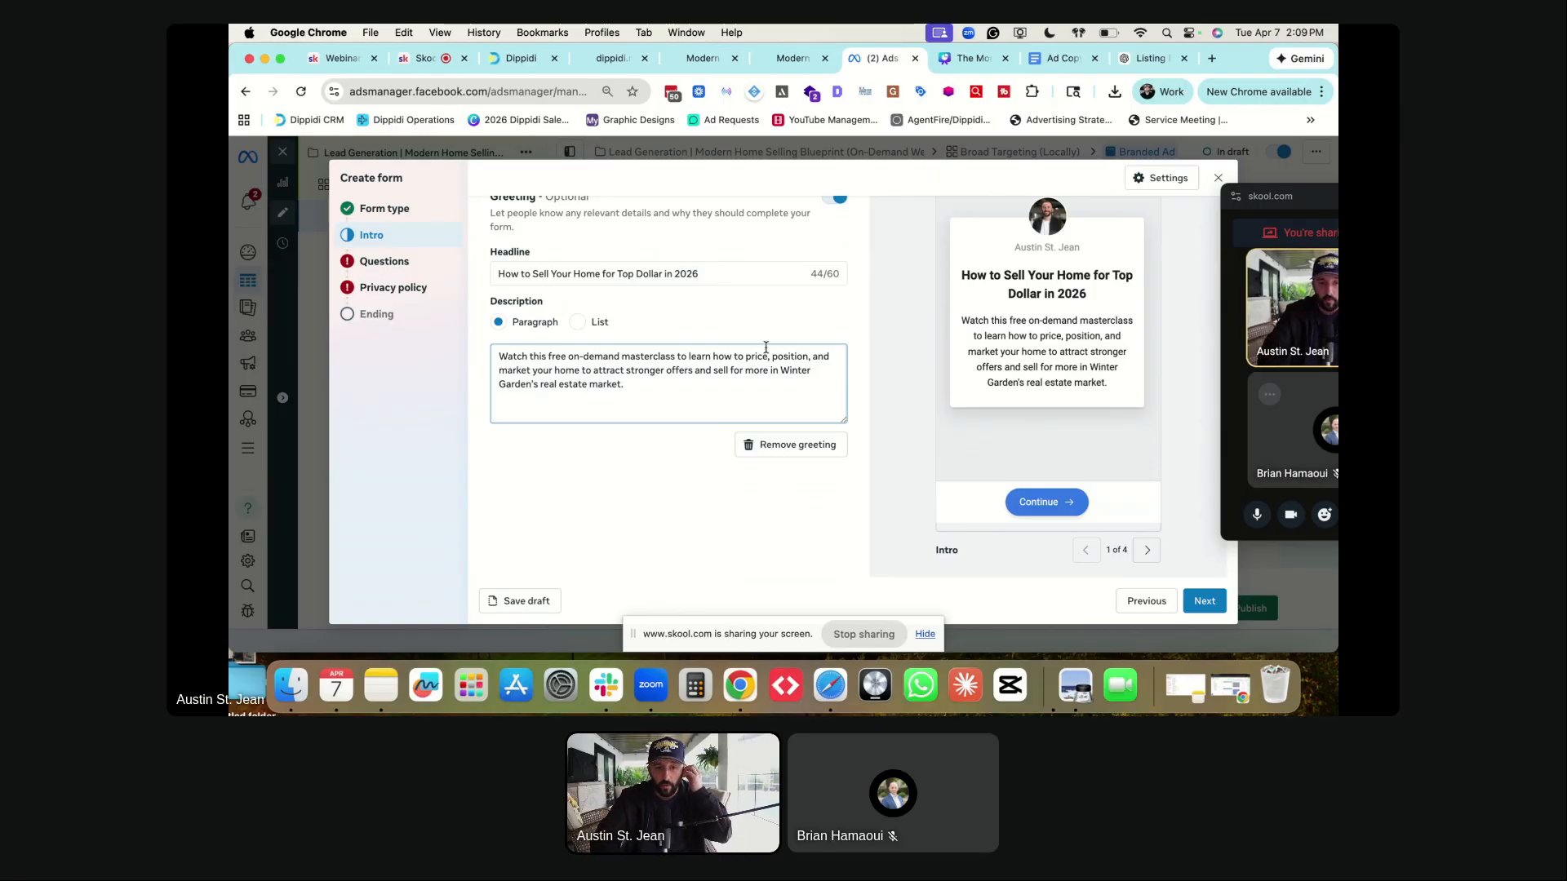
- Insert 'Winter Garden' before 'Home' in the greeting headline
left_click(576, 273)
type("Winter Garnd")
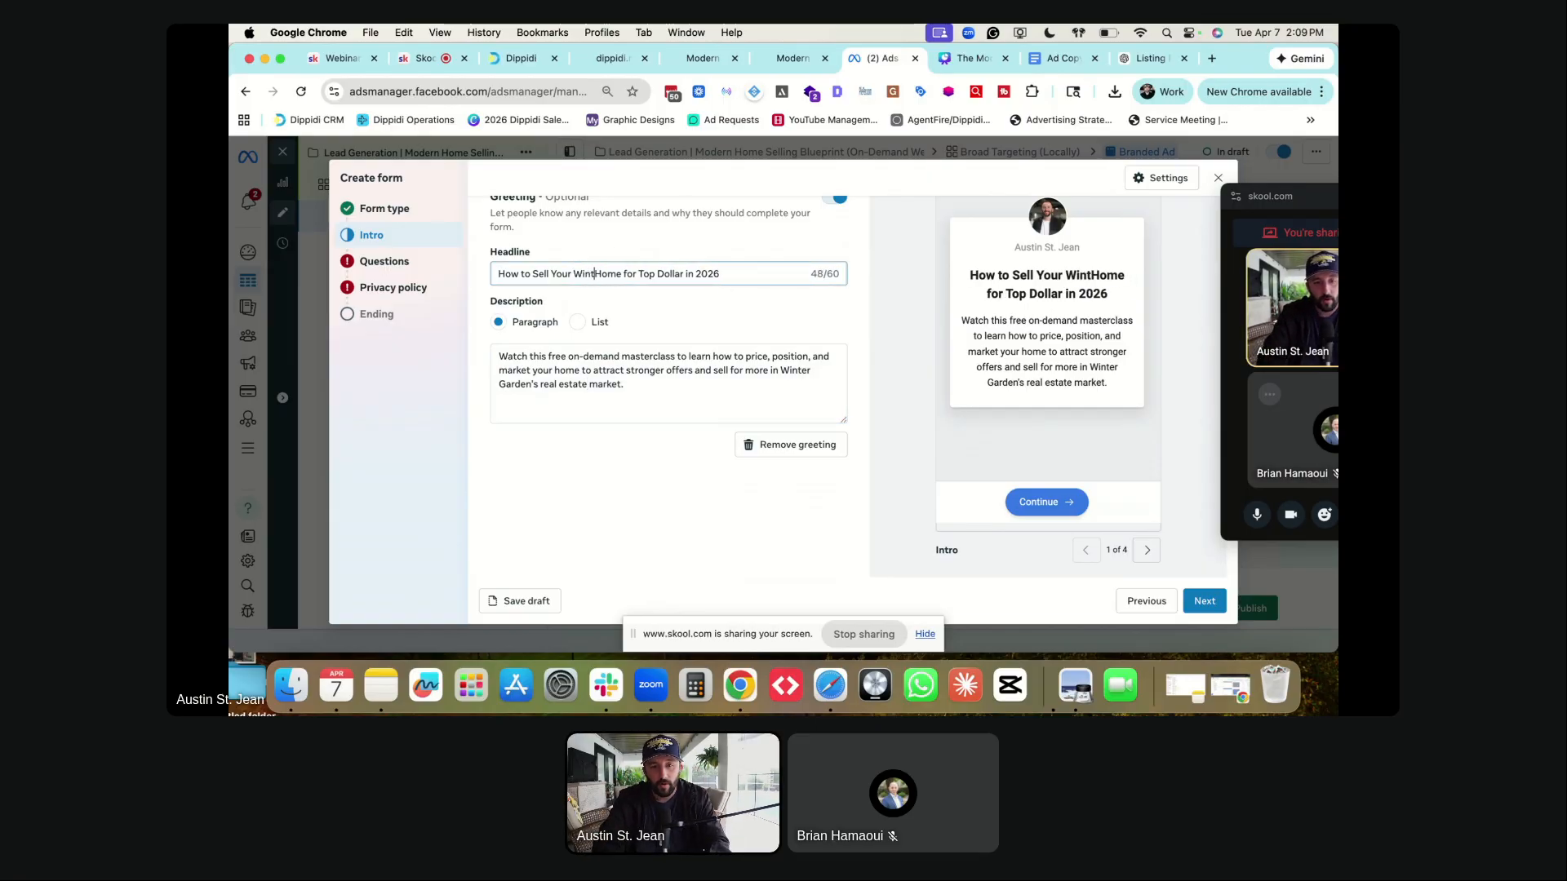
key("BackSpace")
key("BackSpace")
type("den")
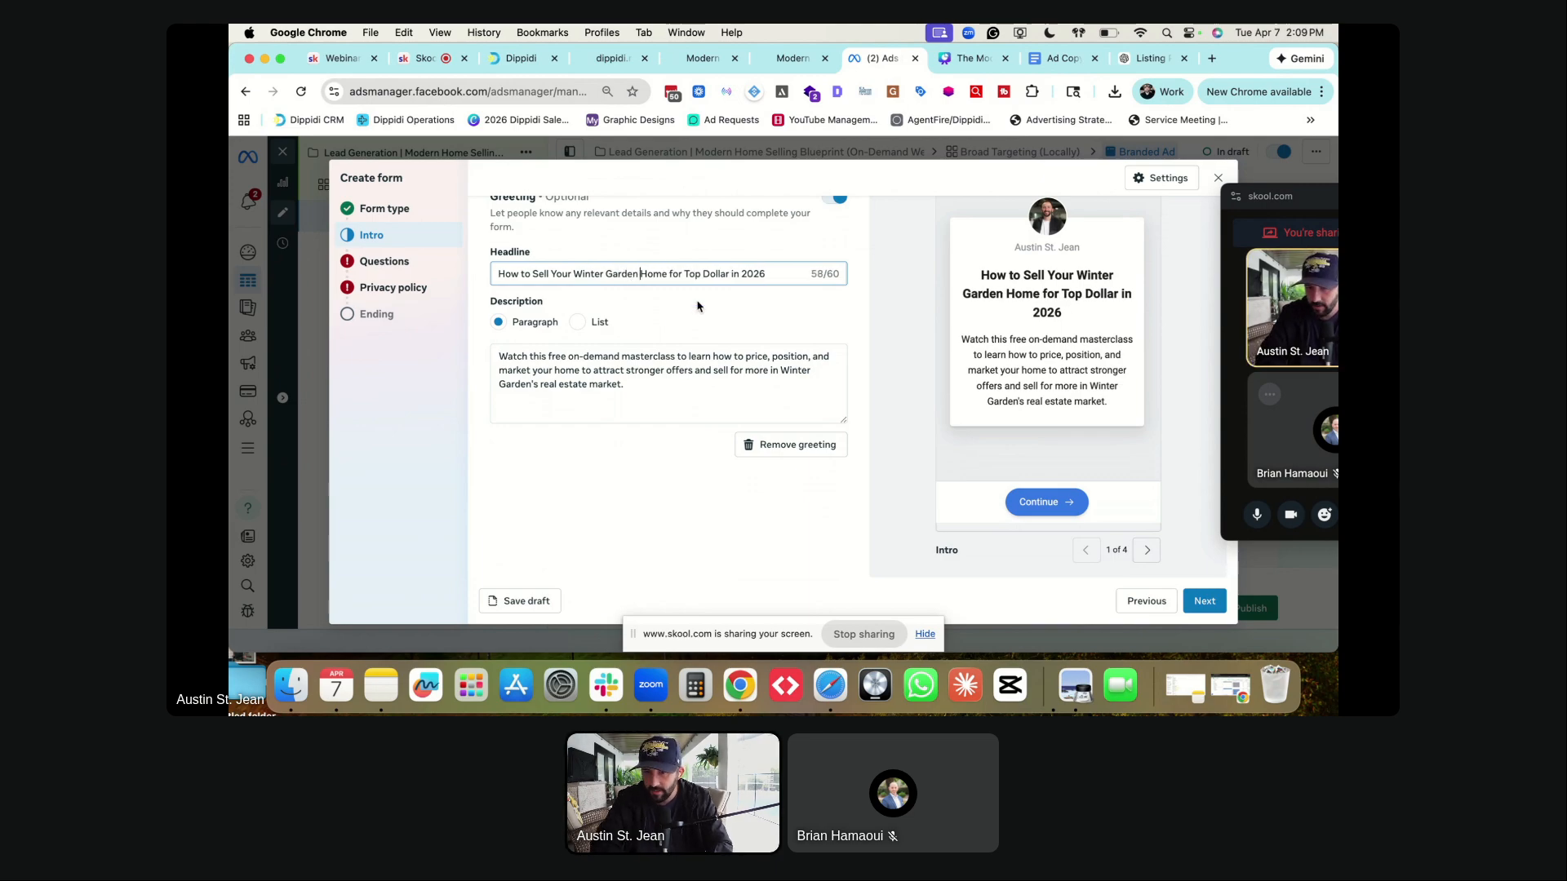
left_click(702, 253)
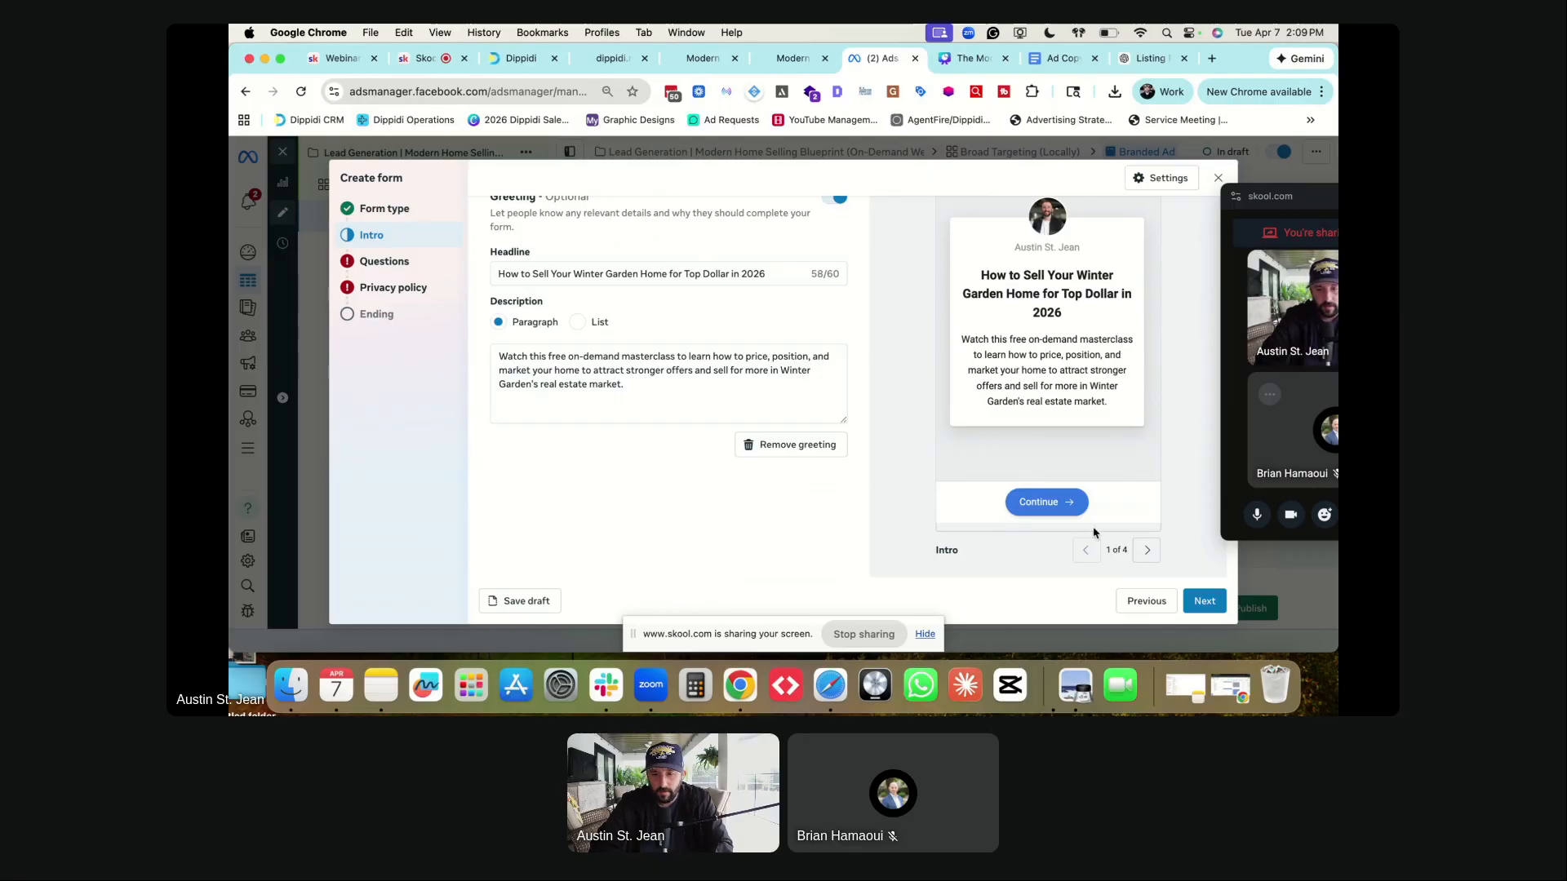
- On the Questions step, delete Full name and add a First name field at the top
left_click(1199, 600)
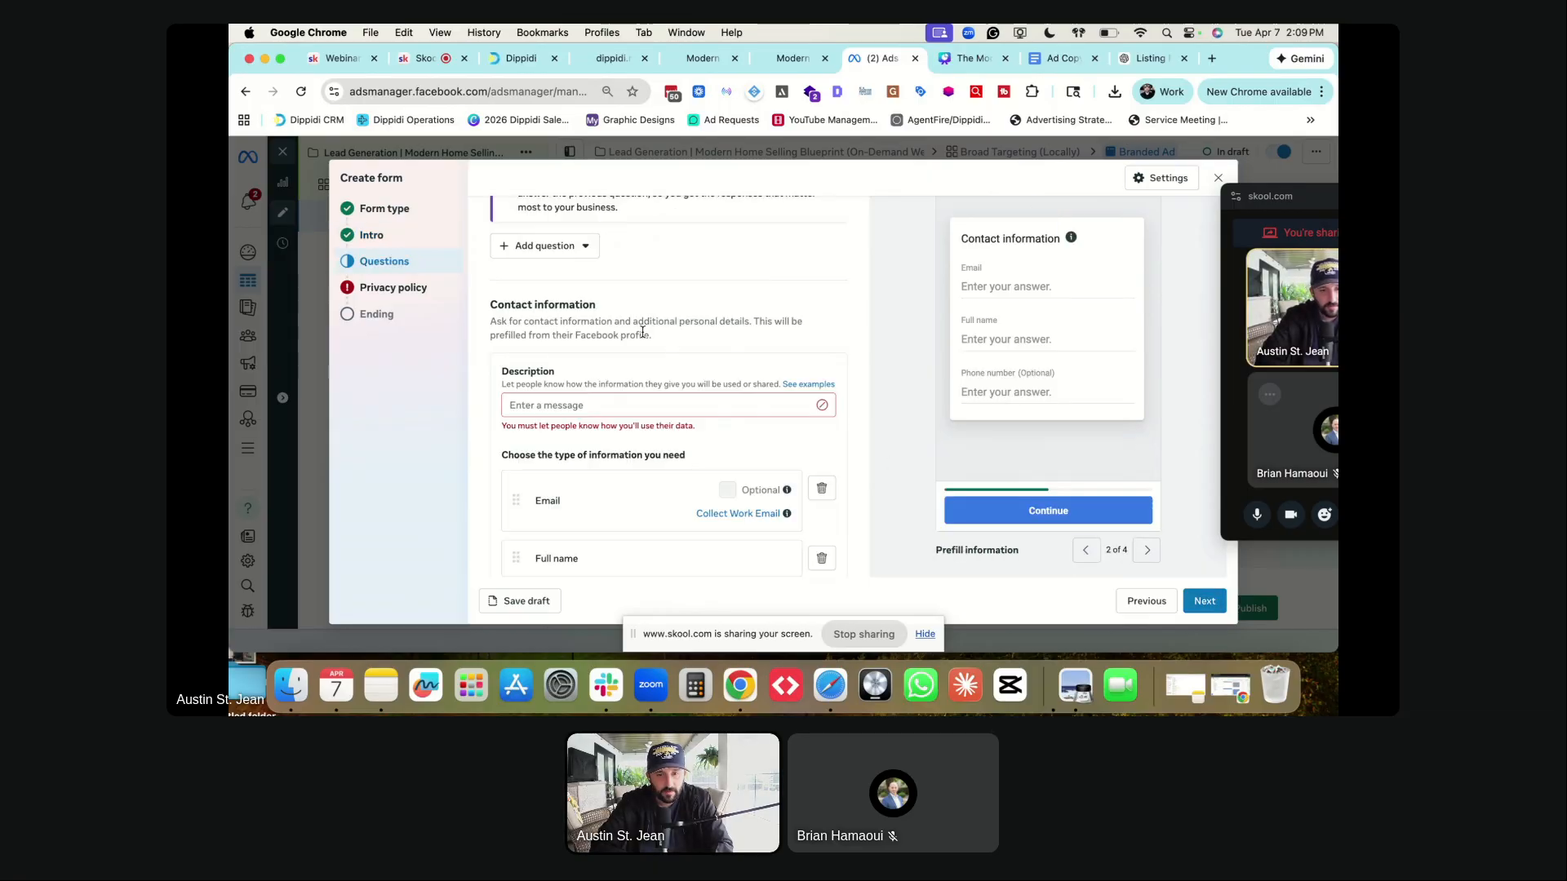
scroll(564, 314, "down", 3)
scroll(564, 314, "down", 3)
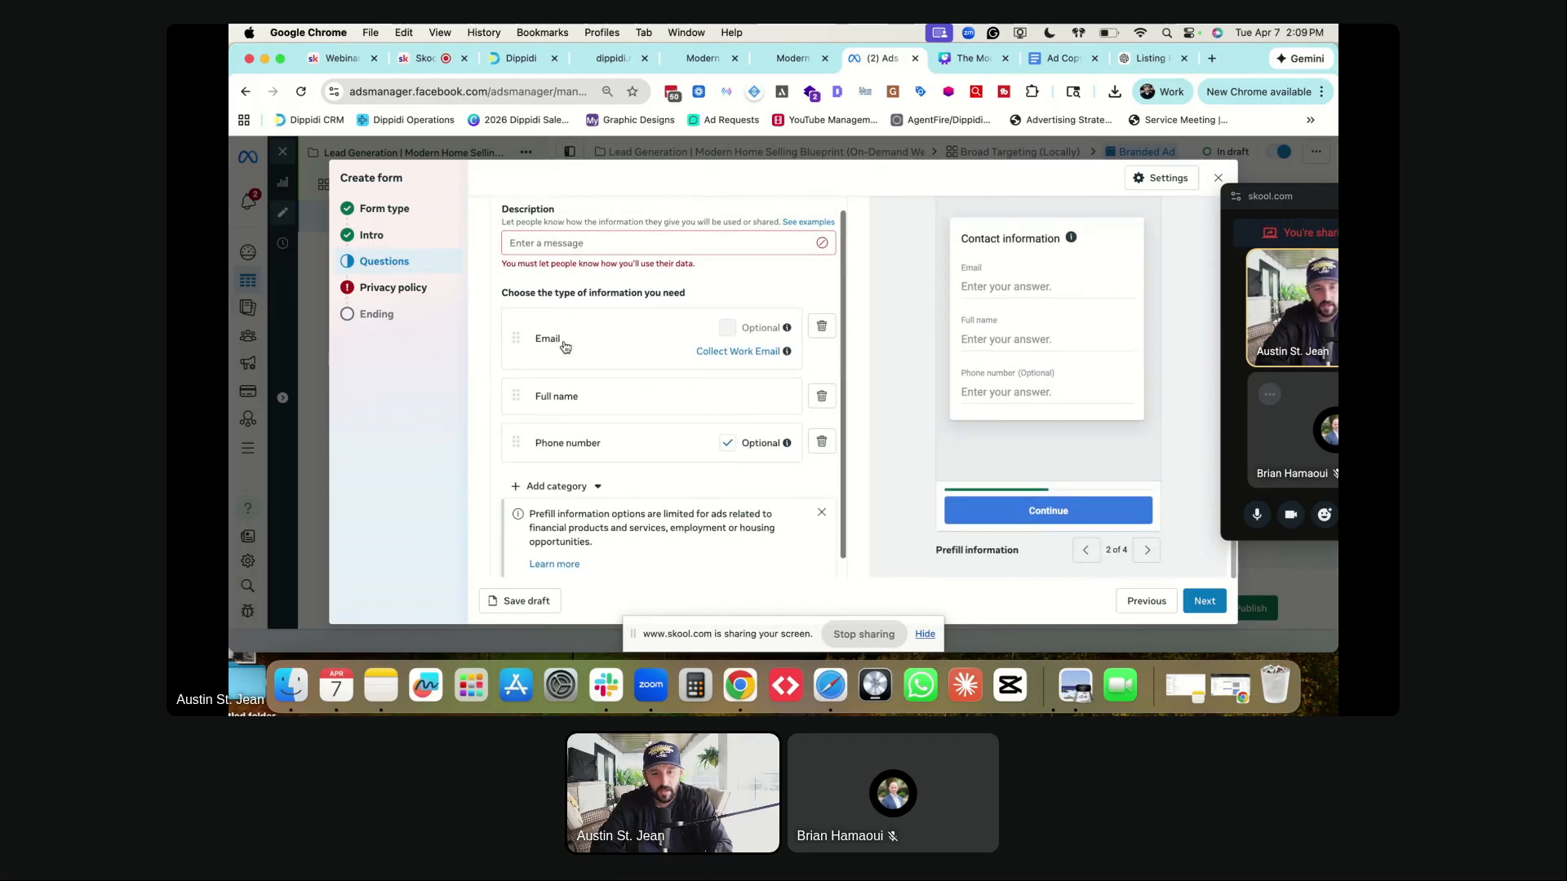
left_click(822, 395)
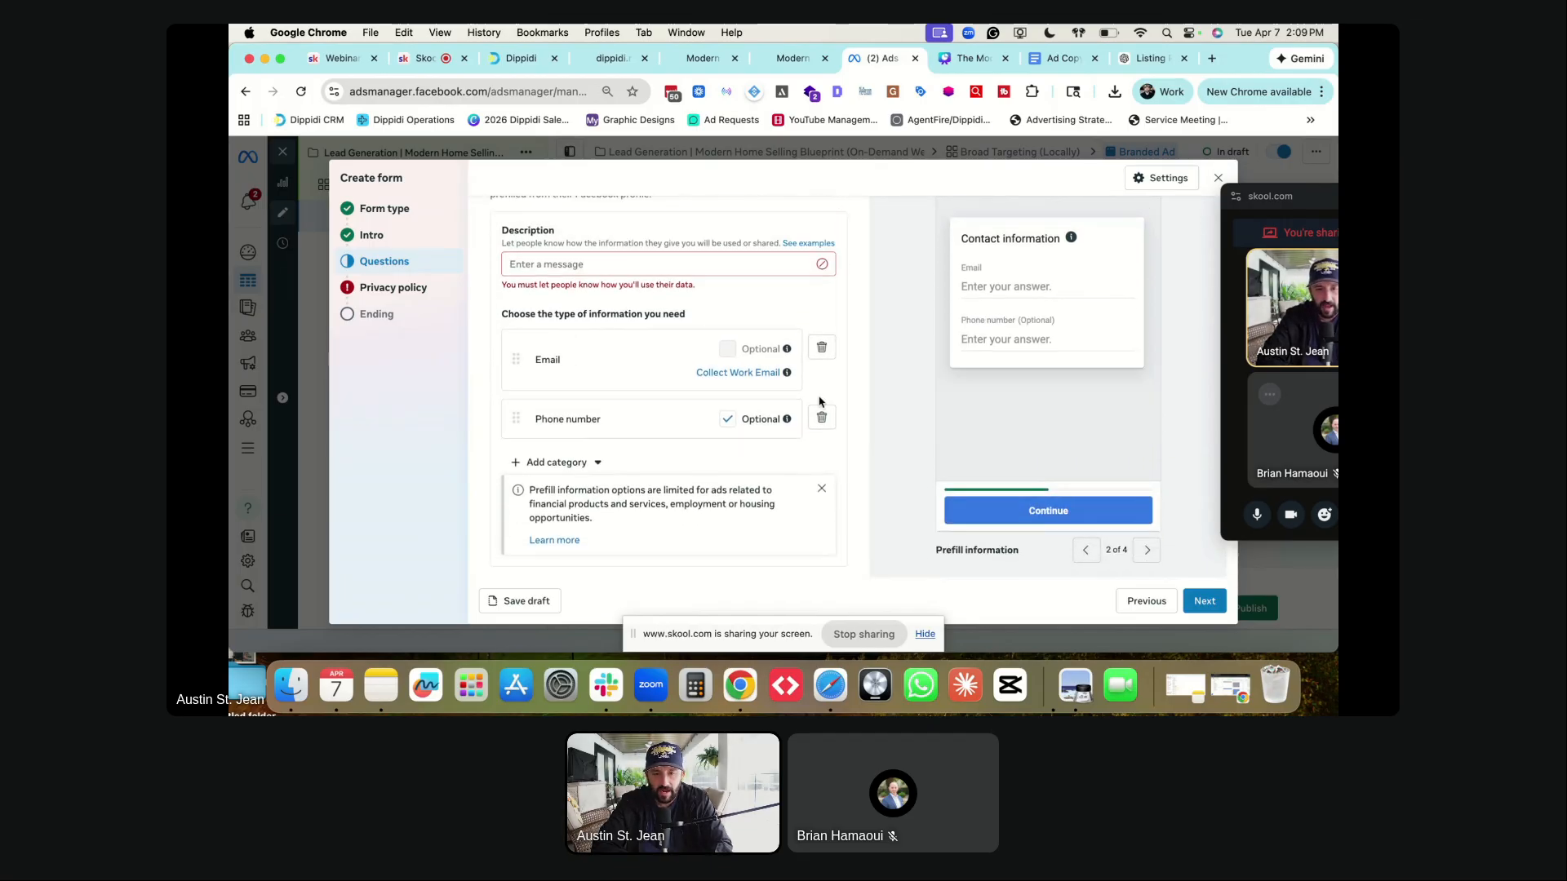
left_click(555, 462)
mouse_move(571, 323)
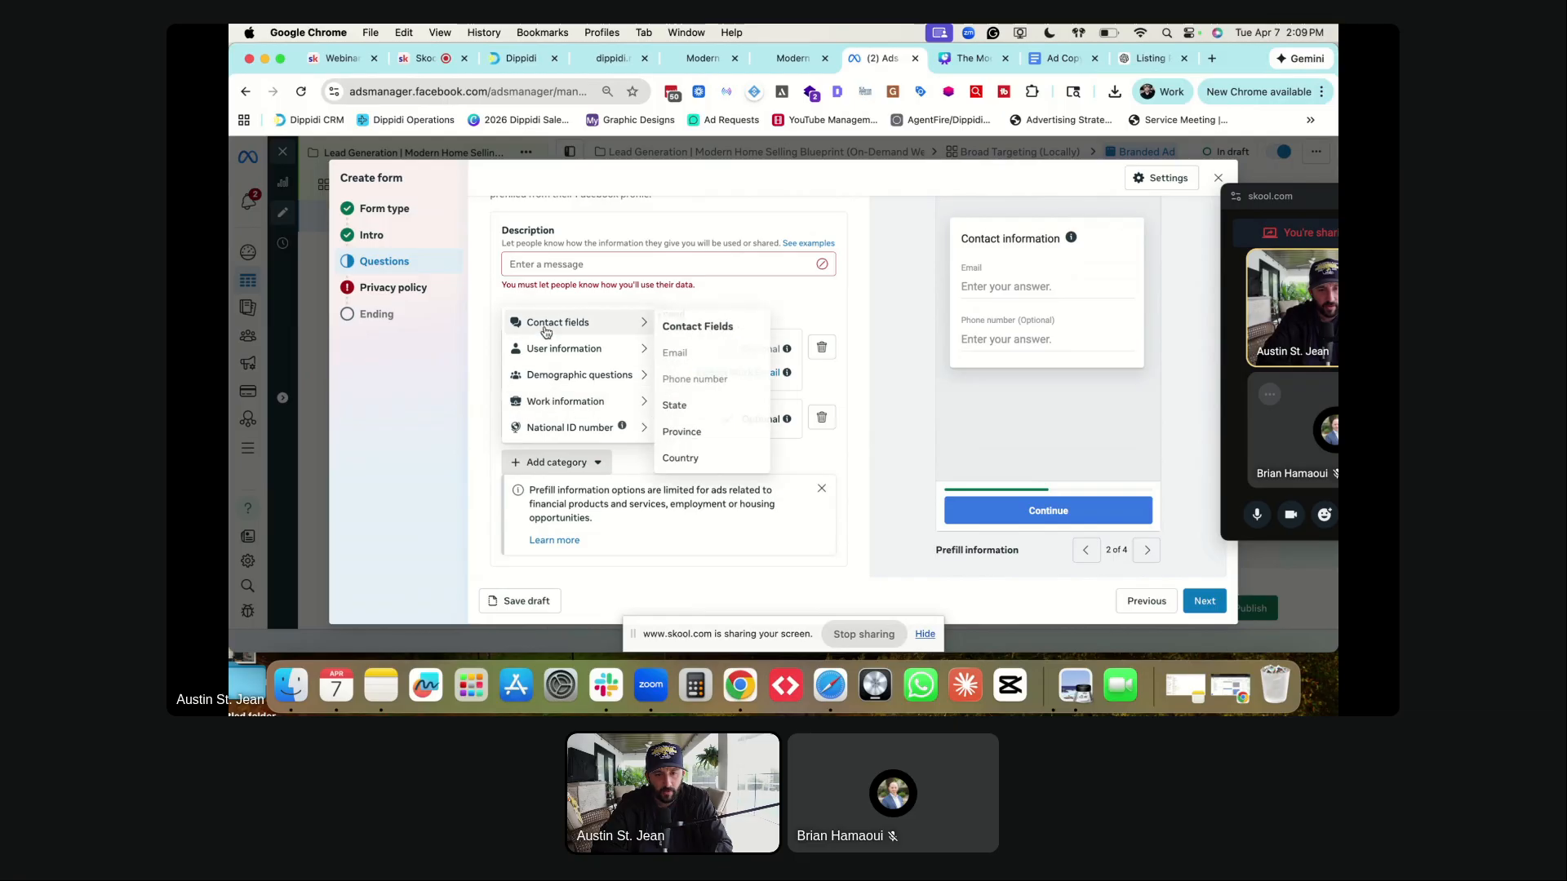
mouse_move(567, 349)
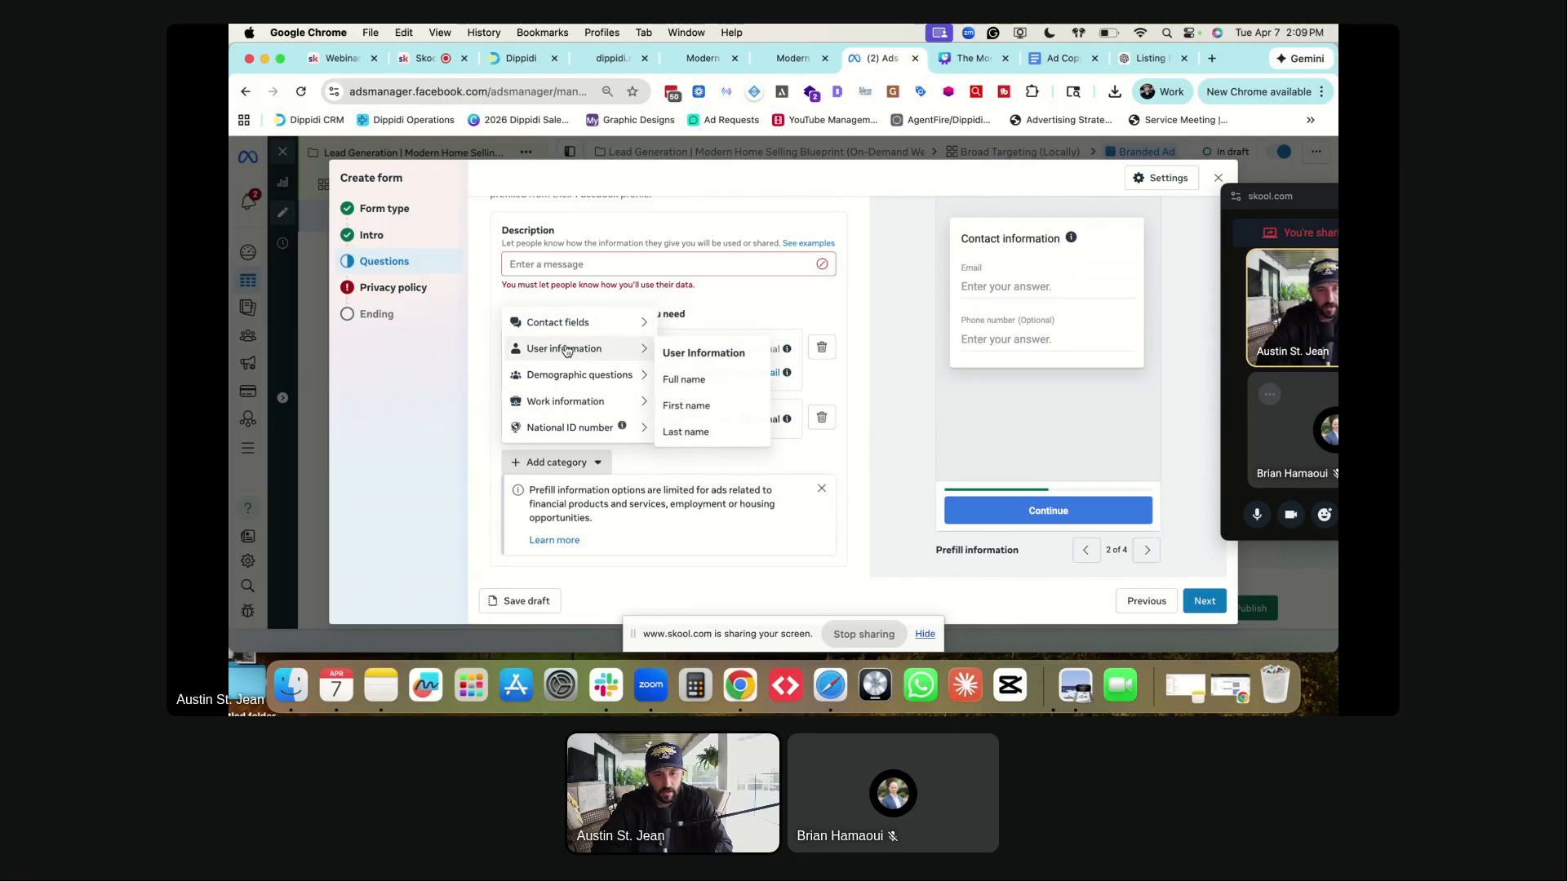
left_click(686, 405)
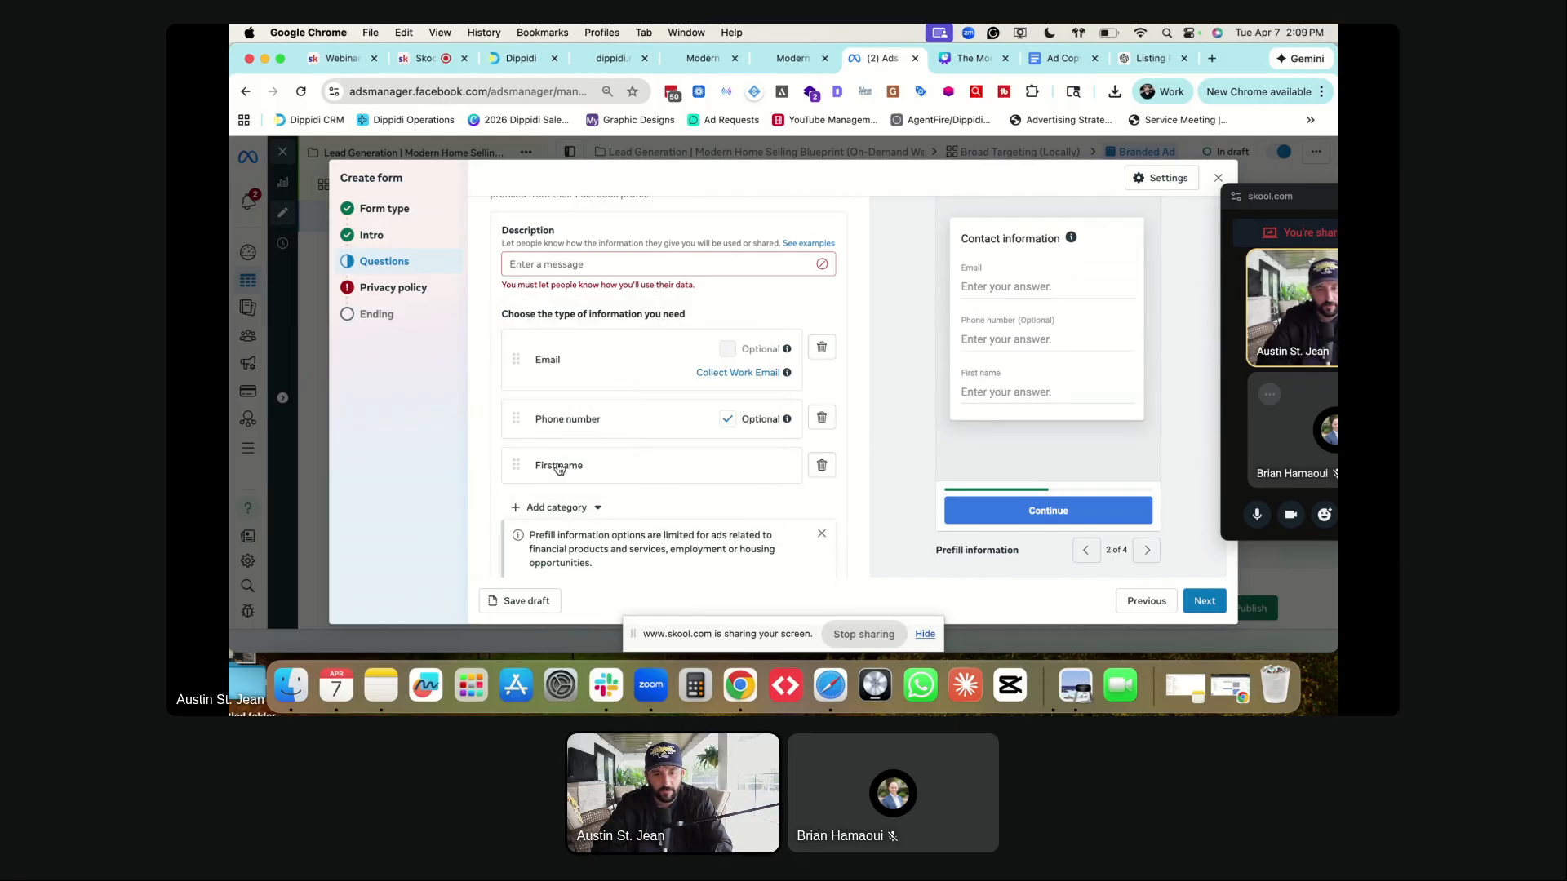
left_click_drag(511, 466, 514, 342)
- Add a Last name field from User information and move it under First name
scroll(563, 473, "down", 1)
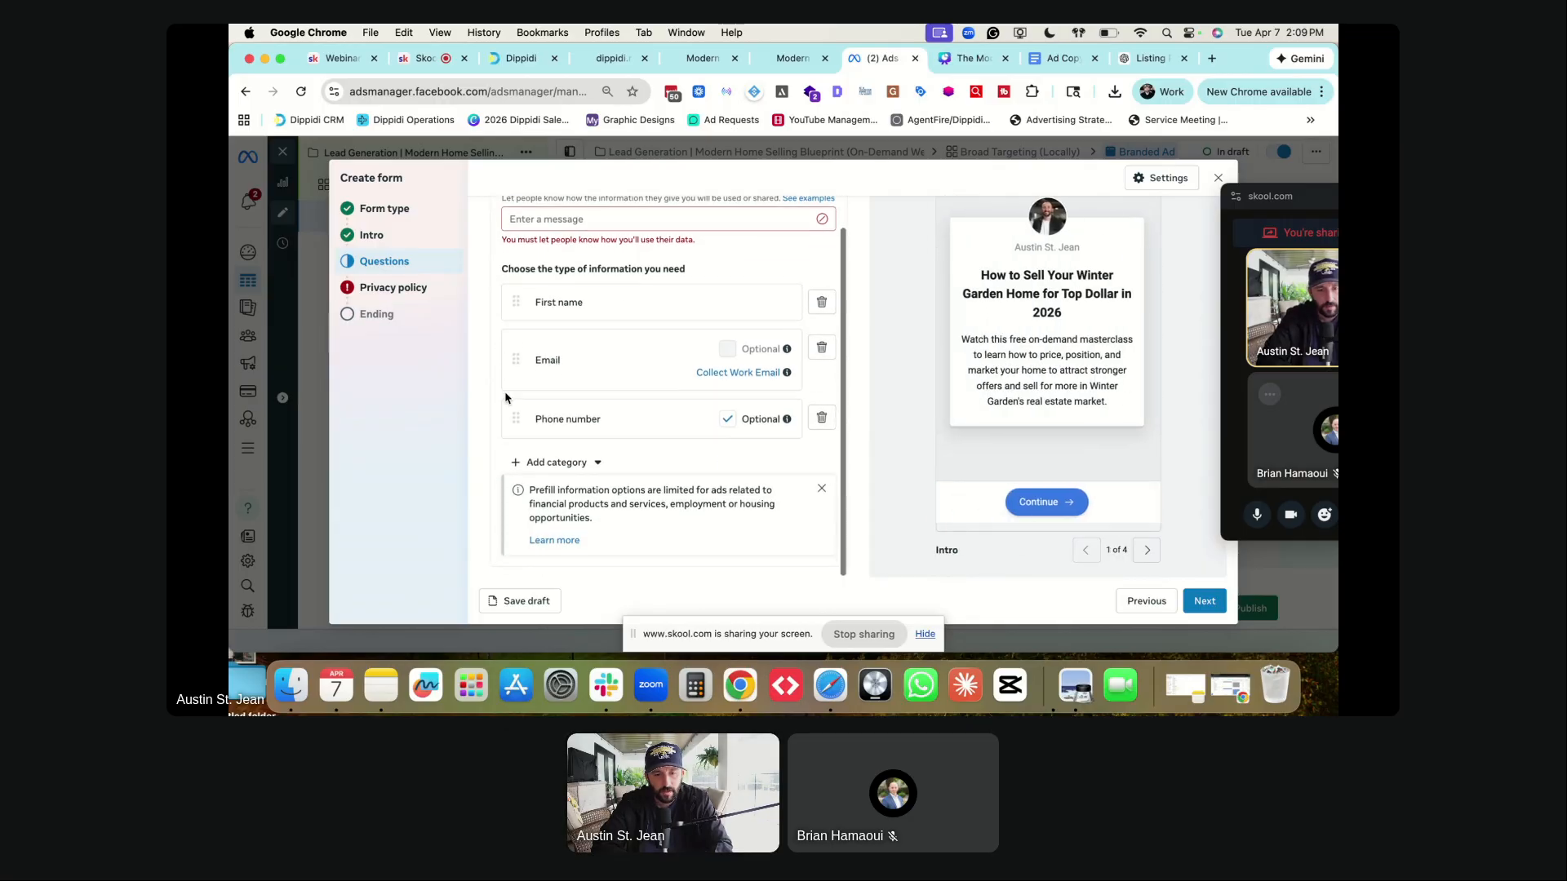
left_click(563, 473)
mouse_move(604, 350)
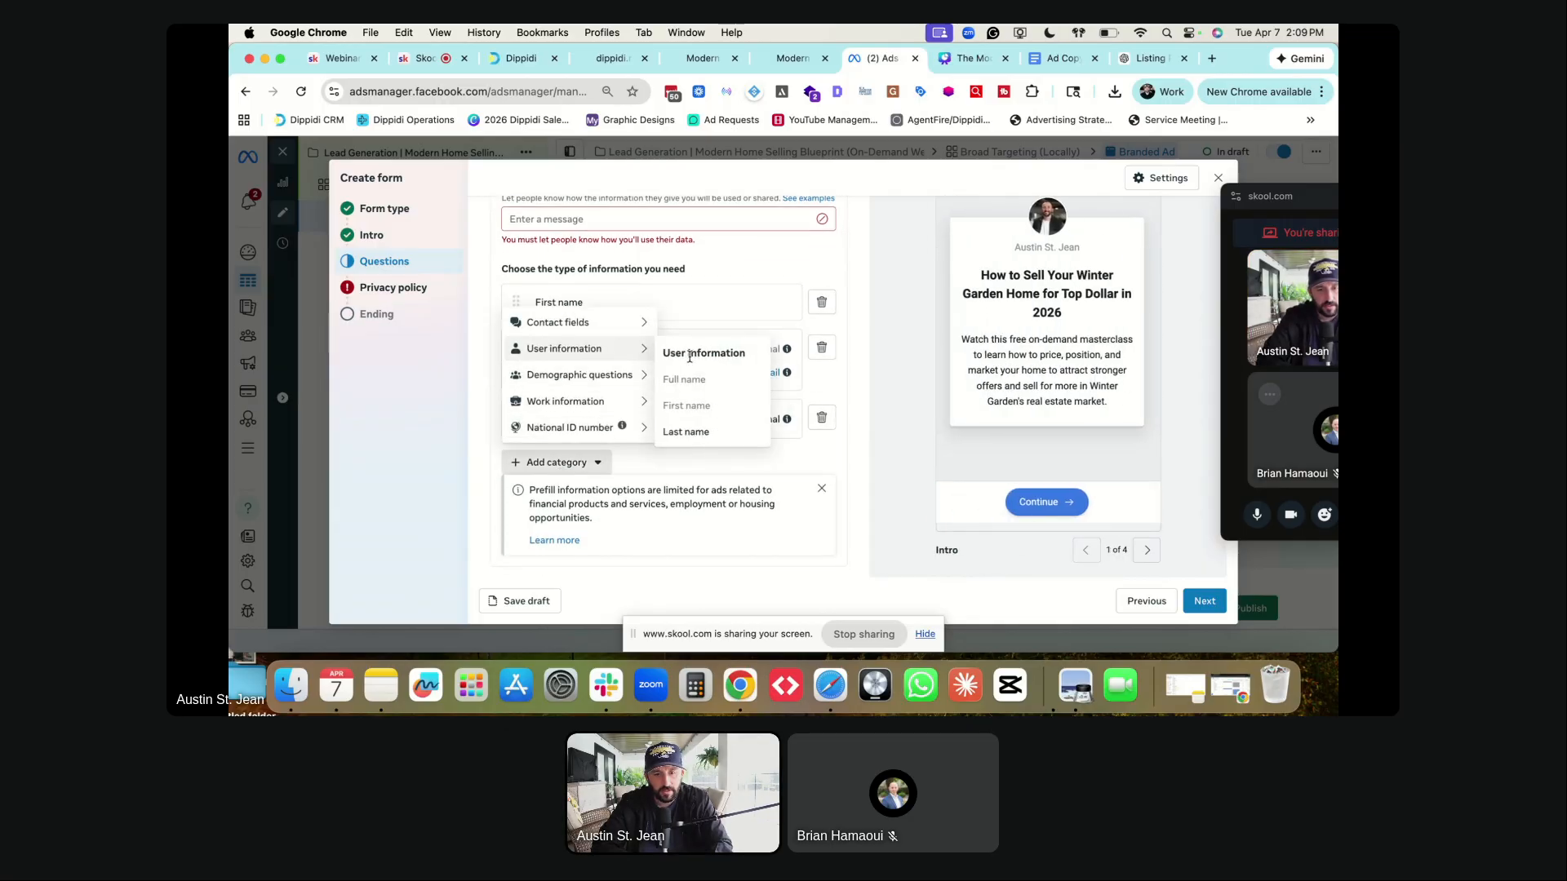
left_click(686, 432)
left_click_drag(516, 458, 506, 332)
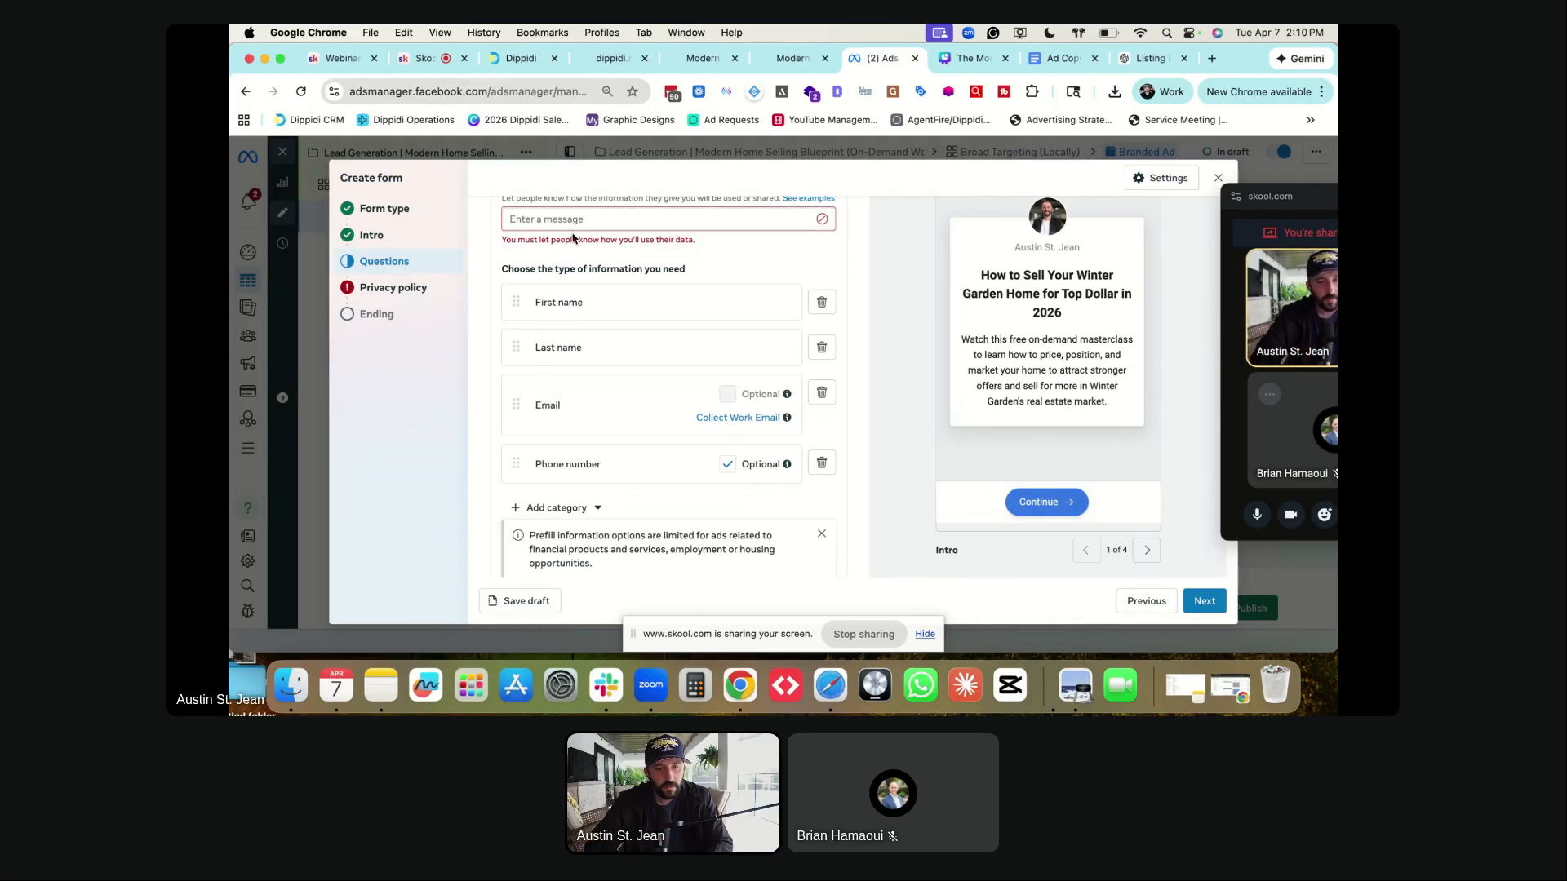
scroll(514, 310, "up", 2)
- Enter 'Submit your details to watch this masterclass.' as the contact section description
left_click(535, 266)
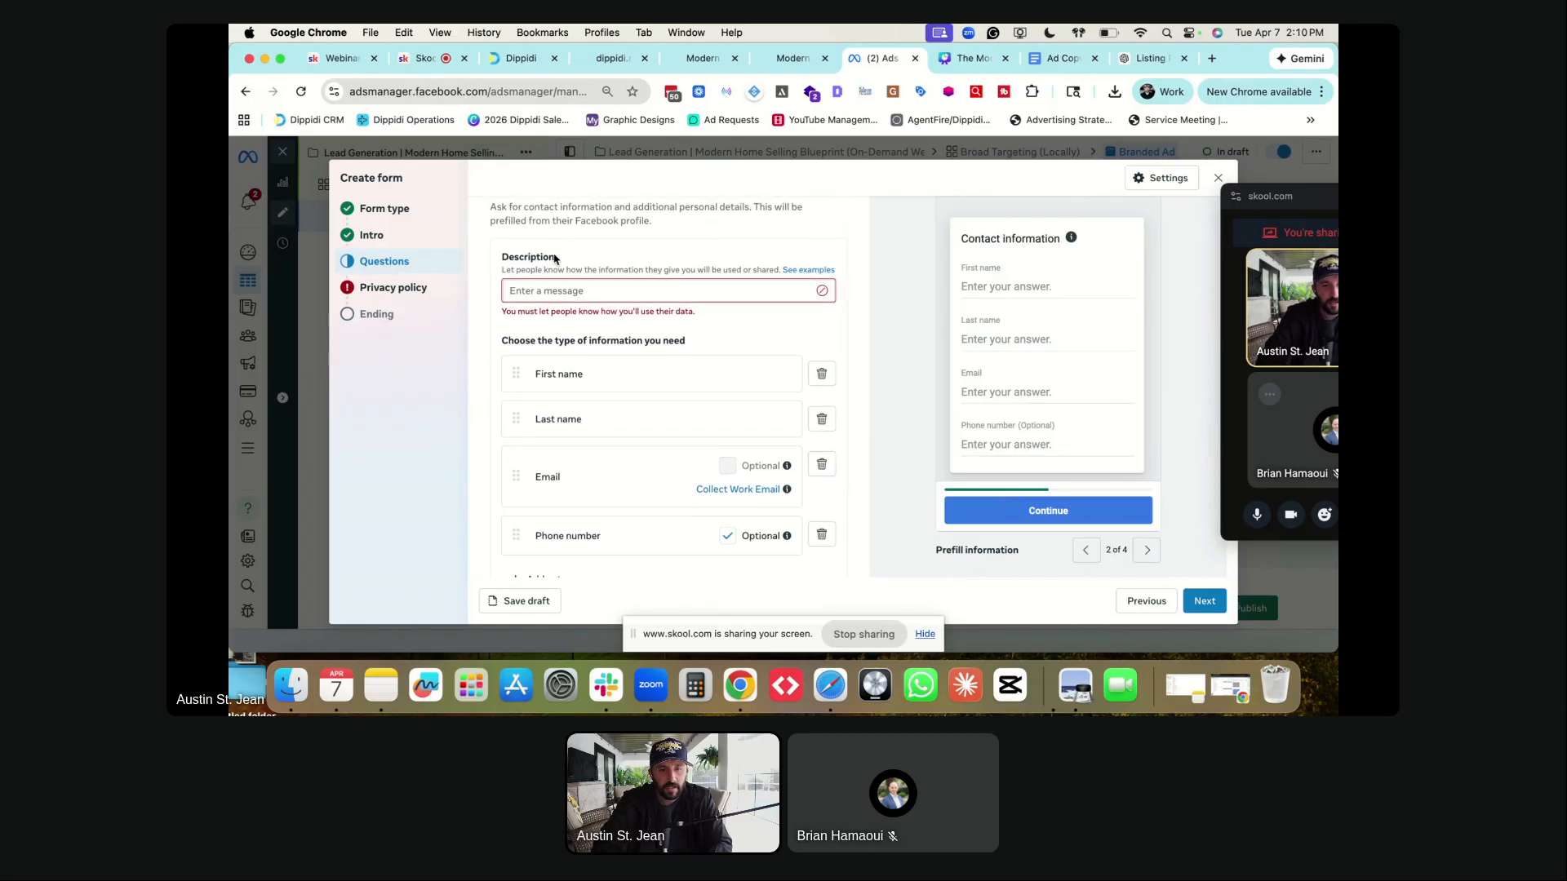
type("Submit your de")
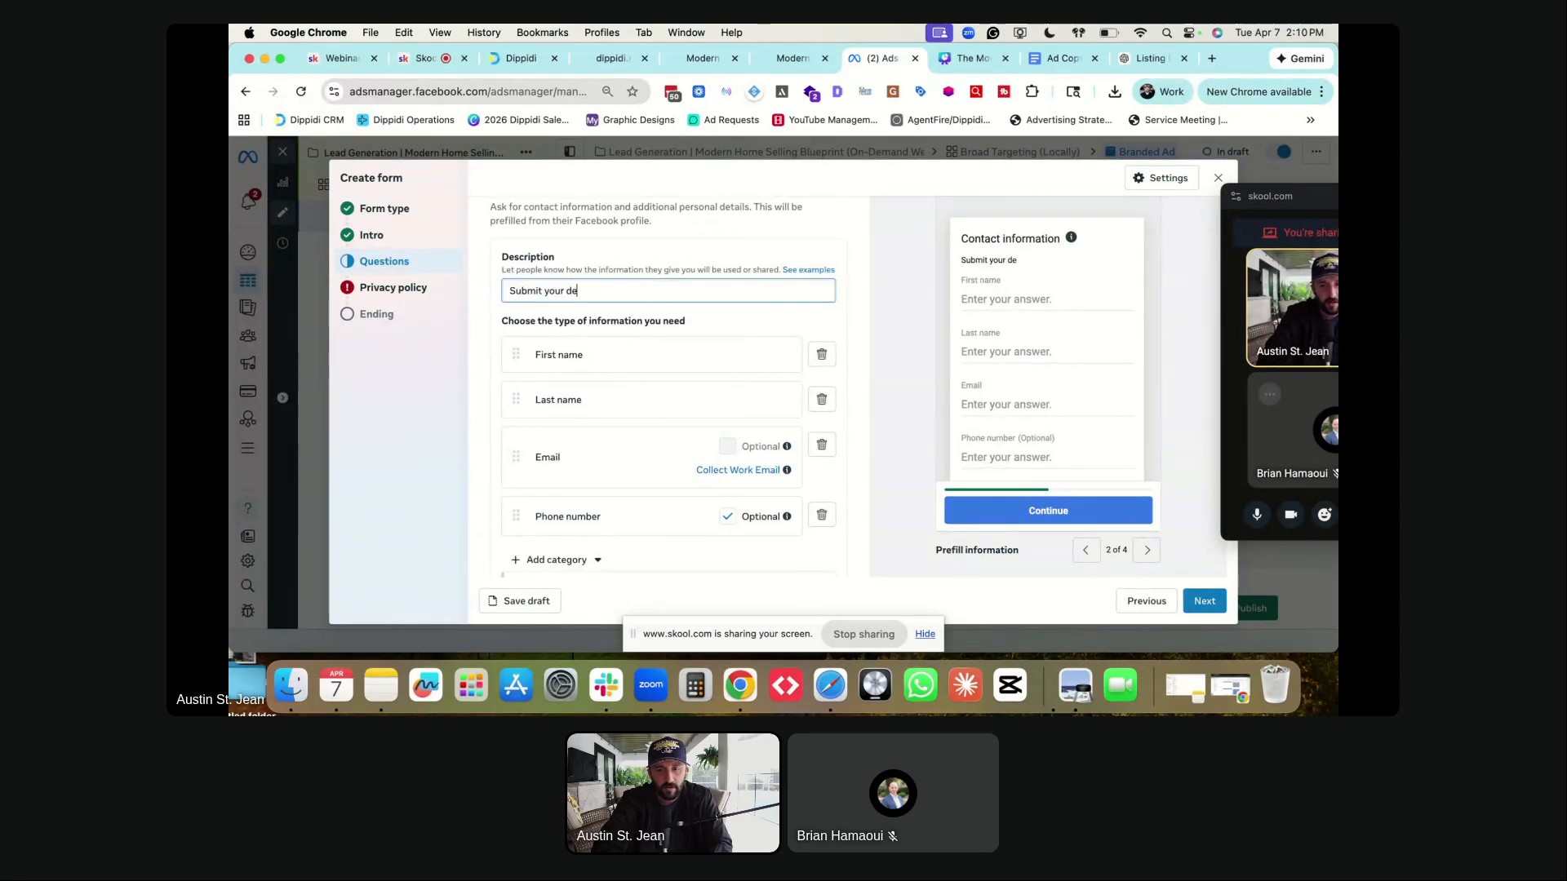
type("tails to watch this masterclas")
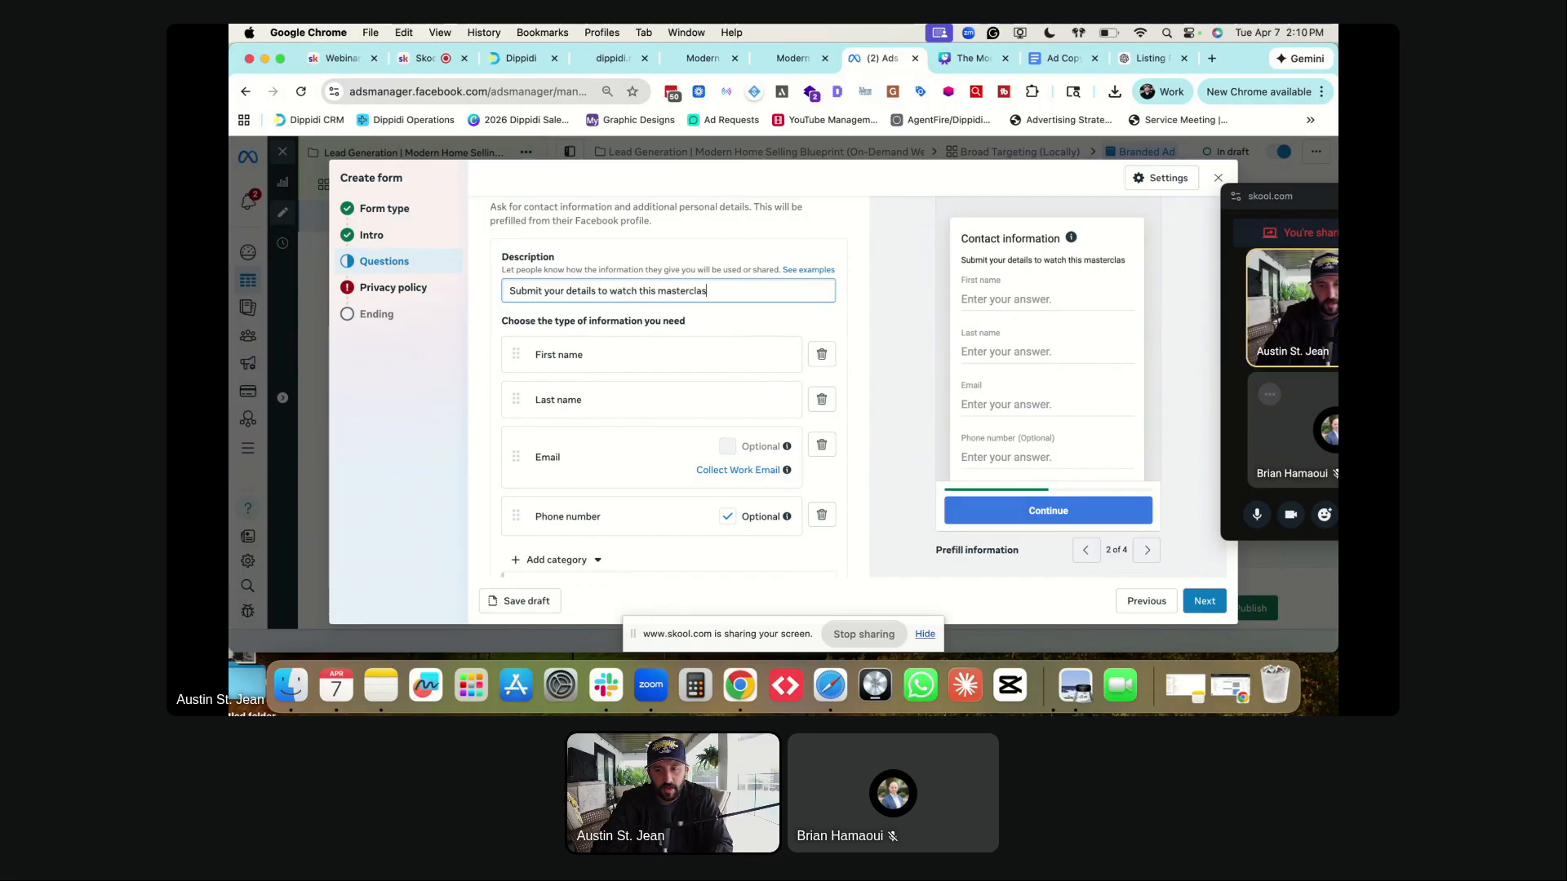
scroll(550, 294, "down", 3)
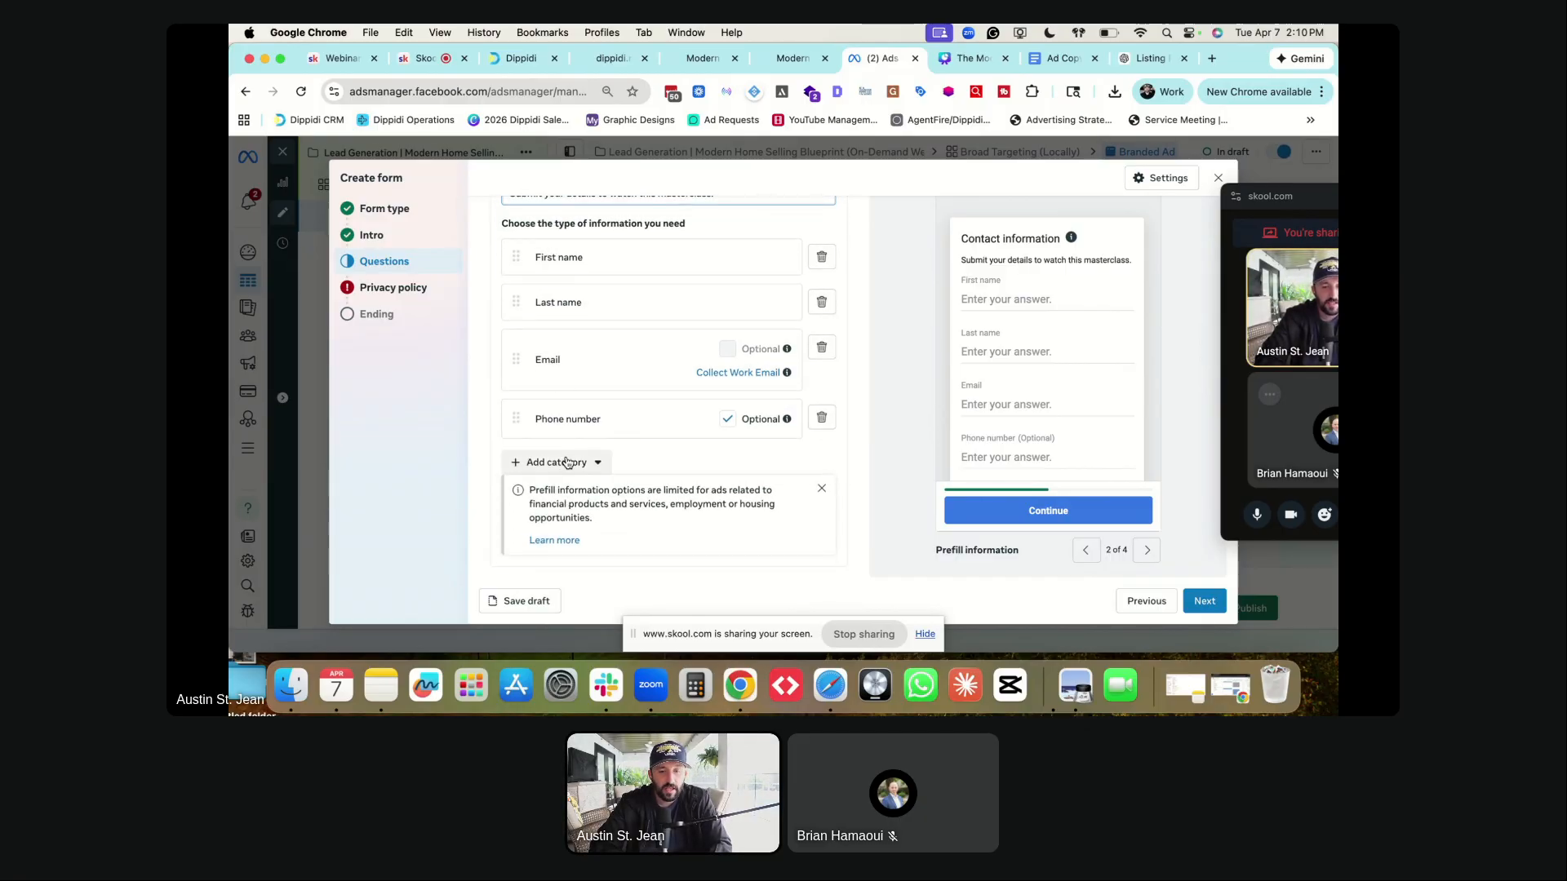
- Browse the Add category field list, then close it without adding anything
left_click(567, 462)
mouse_move(569, 381)
mouse_move(571, 408)
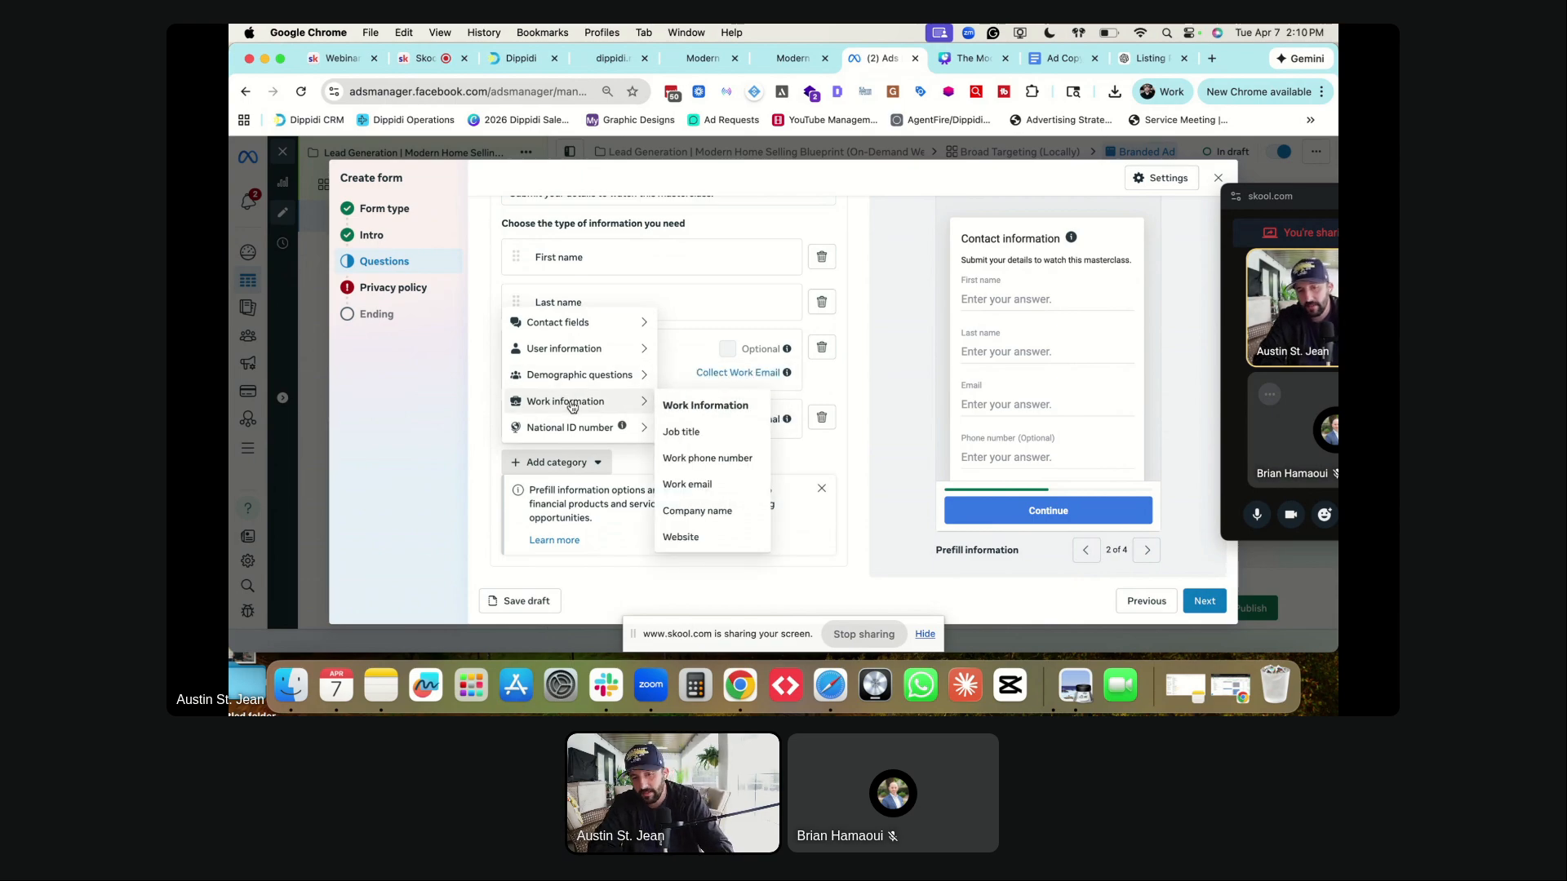
mouse_move(572, 325)
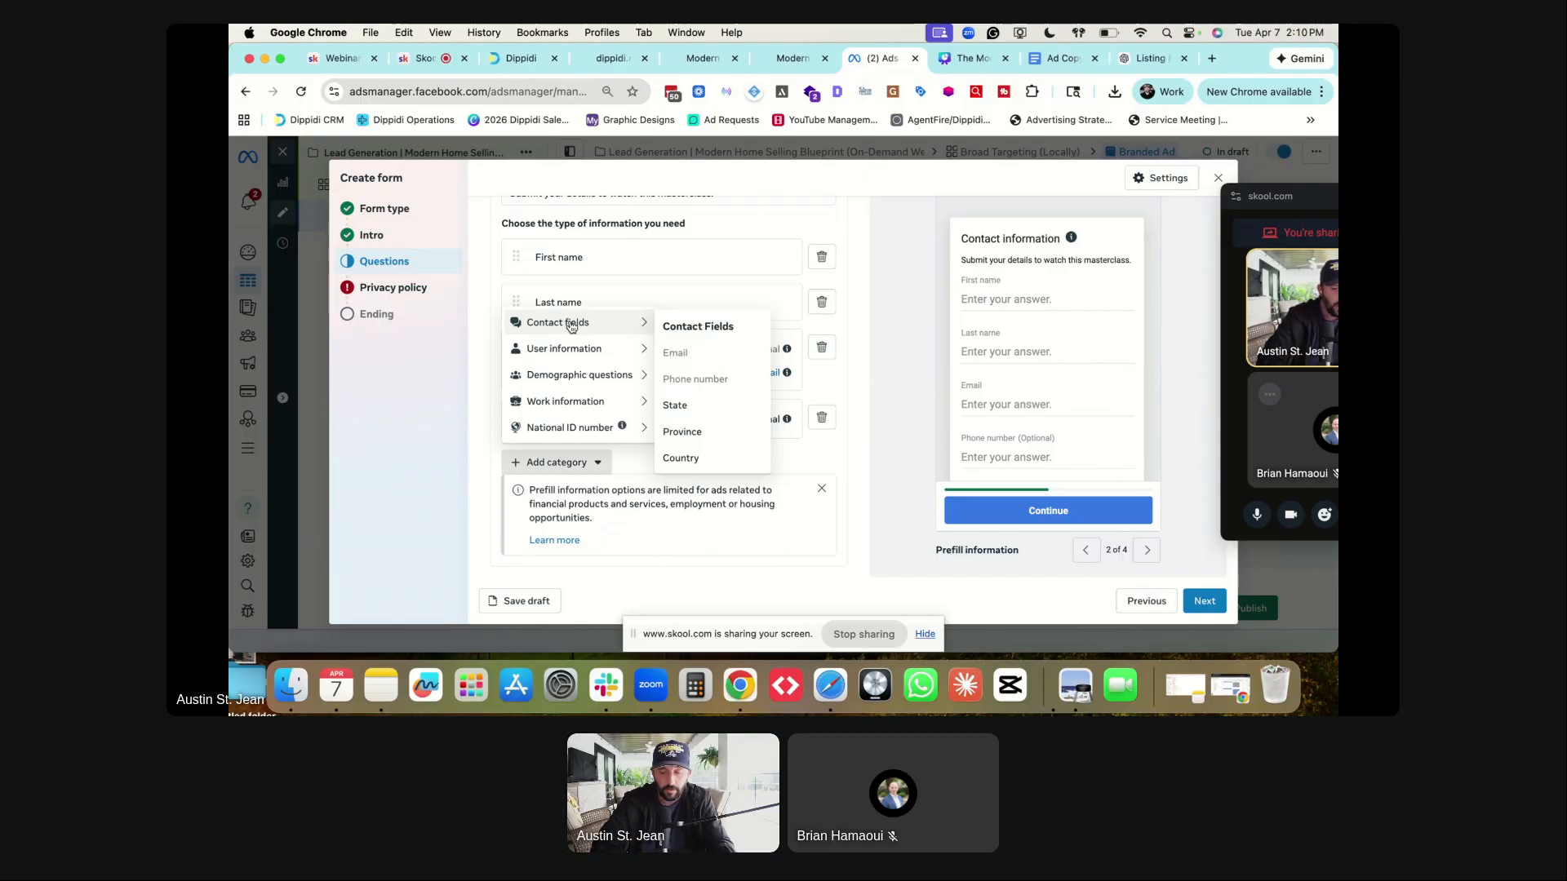
left_click(492, 326)
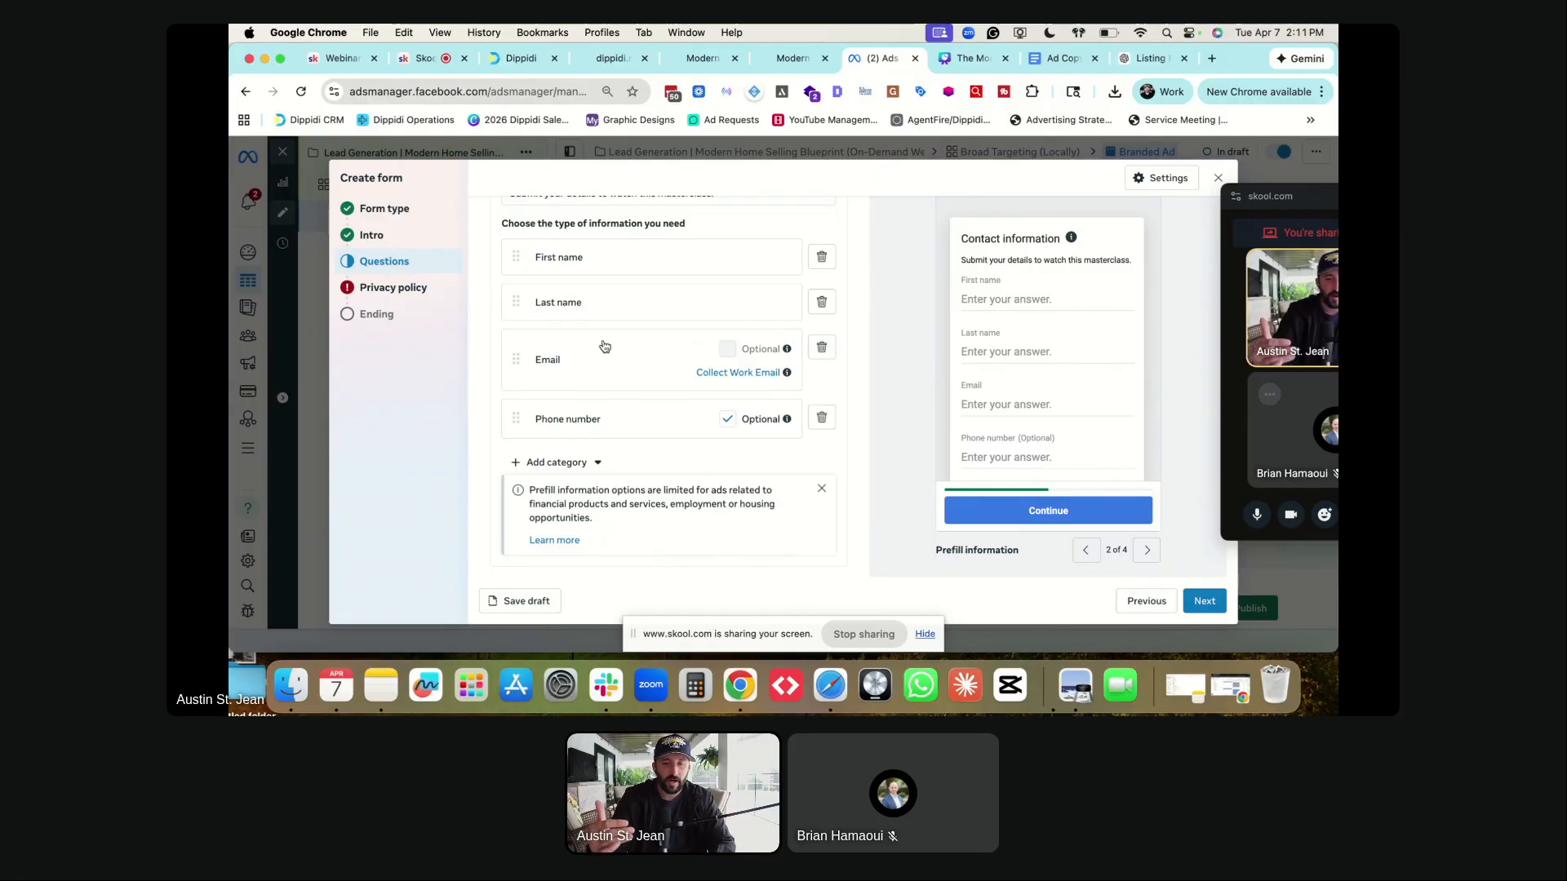
- Uncheck Optional on the Phone number row so all four contact fields are required
scroll(618, 286, "up", 3)
scroll(619, 286, "down", 2)
scroll(618, 287, "down", 1)
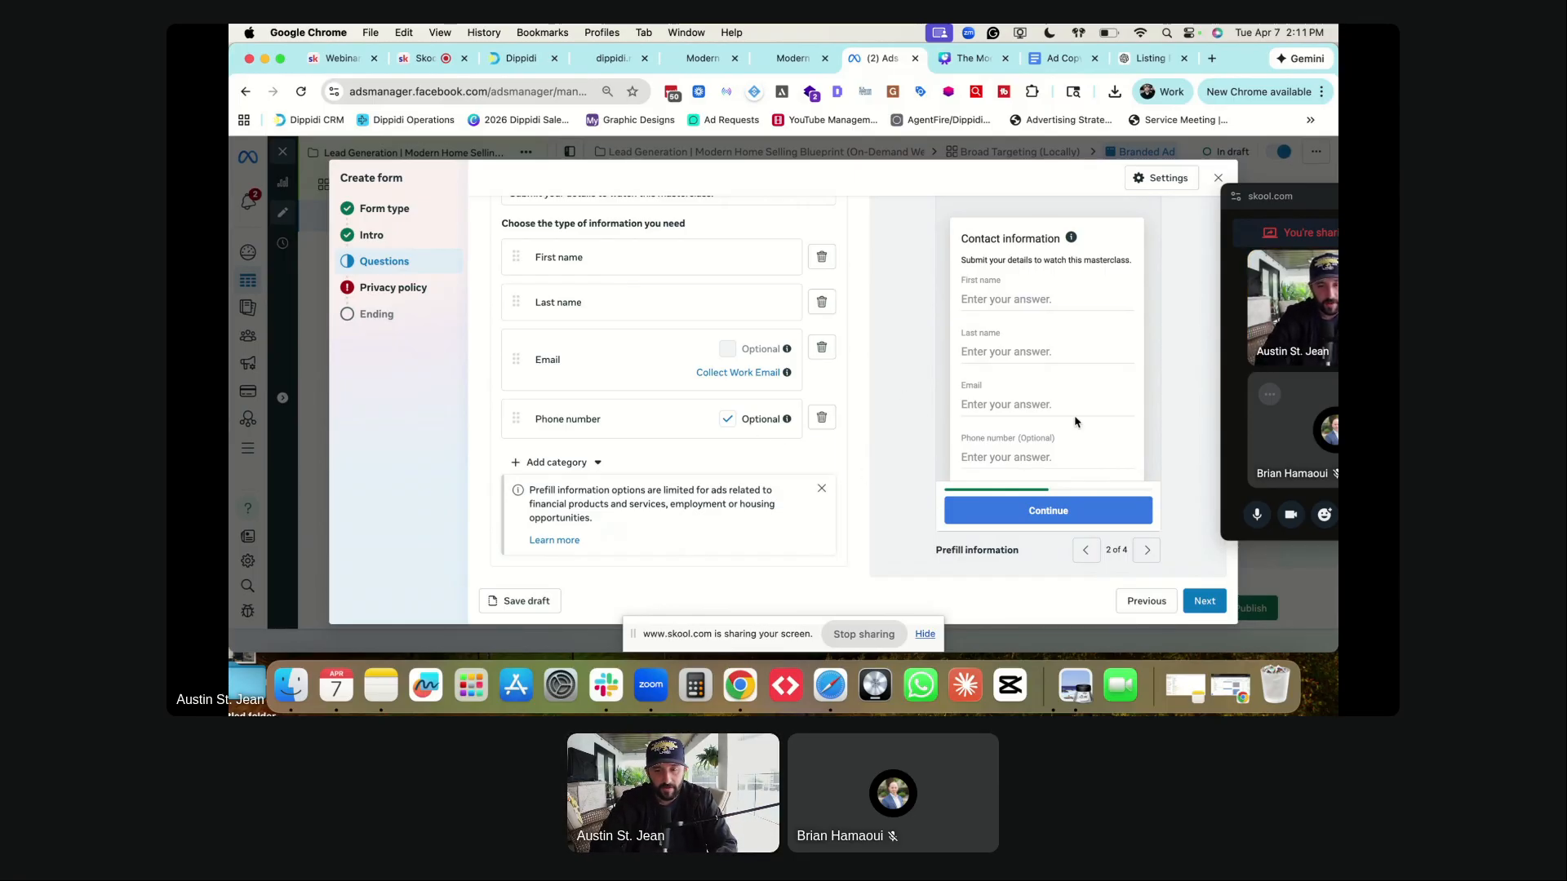
scroll(1025, 404, "down", 1)
left_click(727, 420)
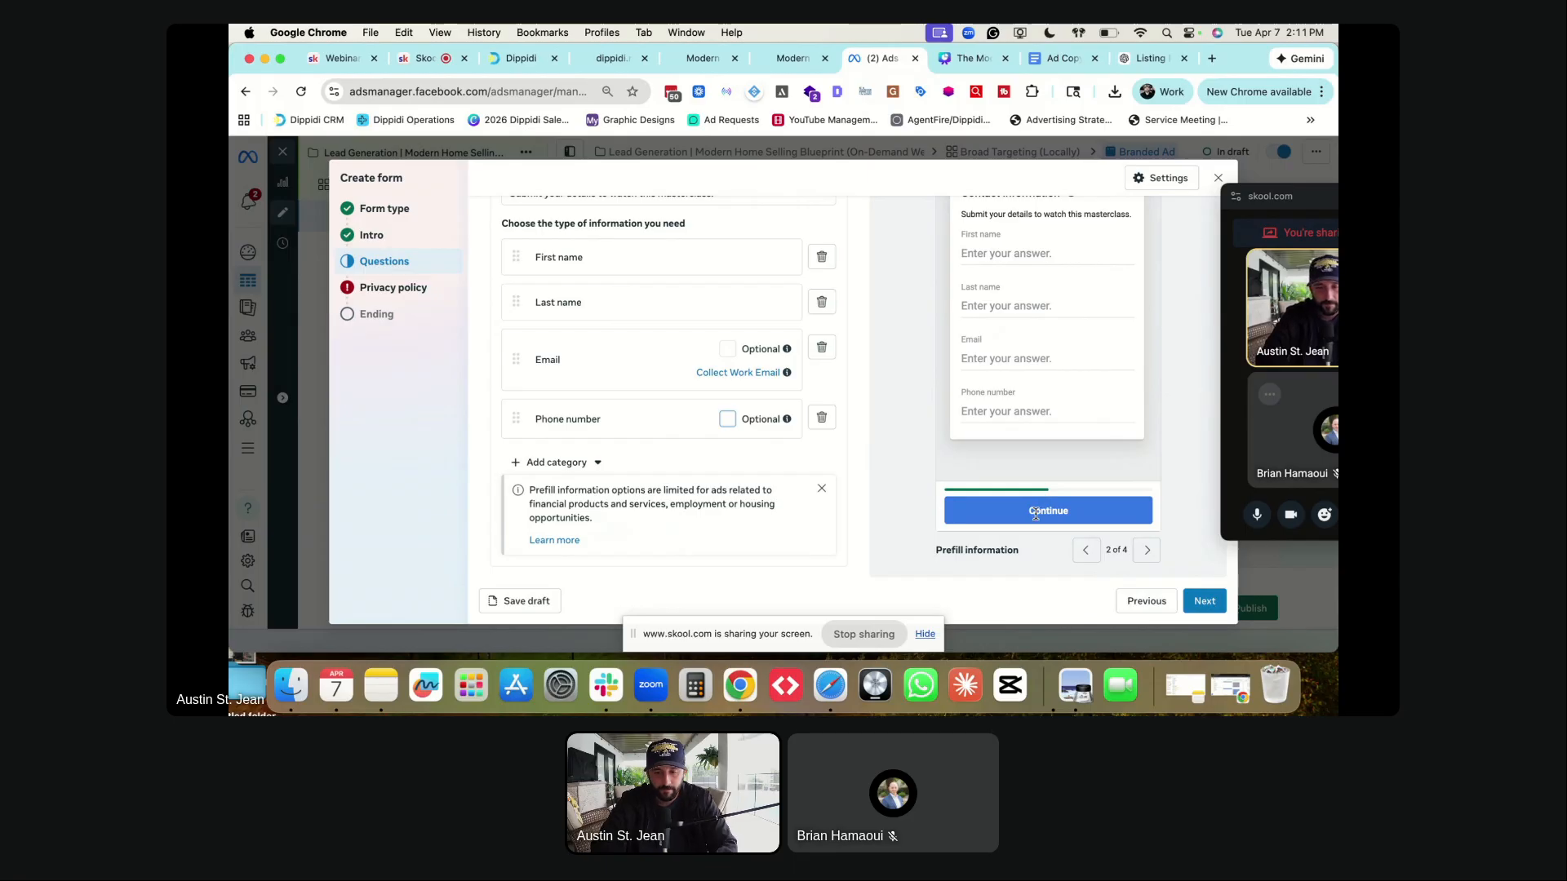
- Advance the form to the Privacy policy step and load realfloridaproperties.com in a new tab
left_click(1199, 601)
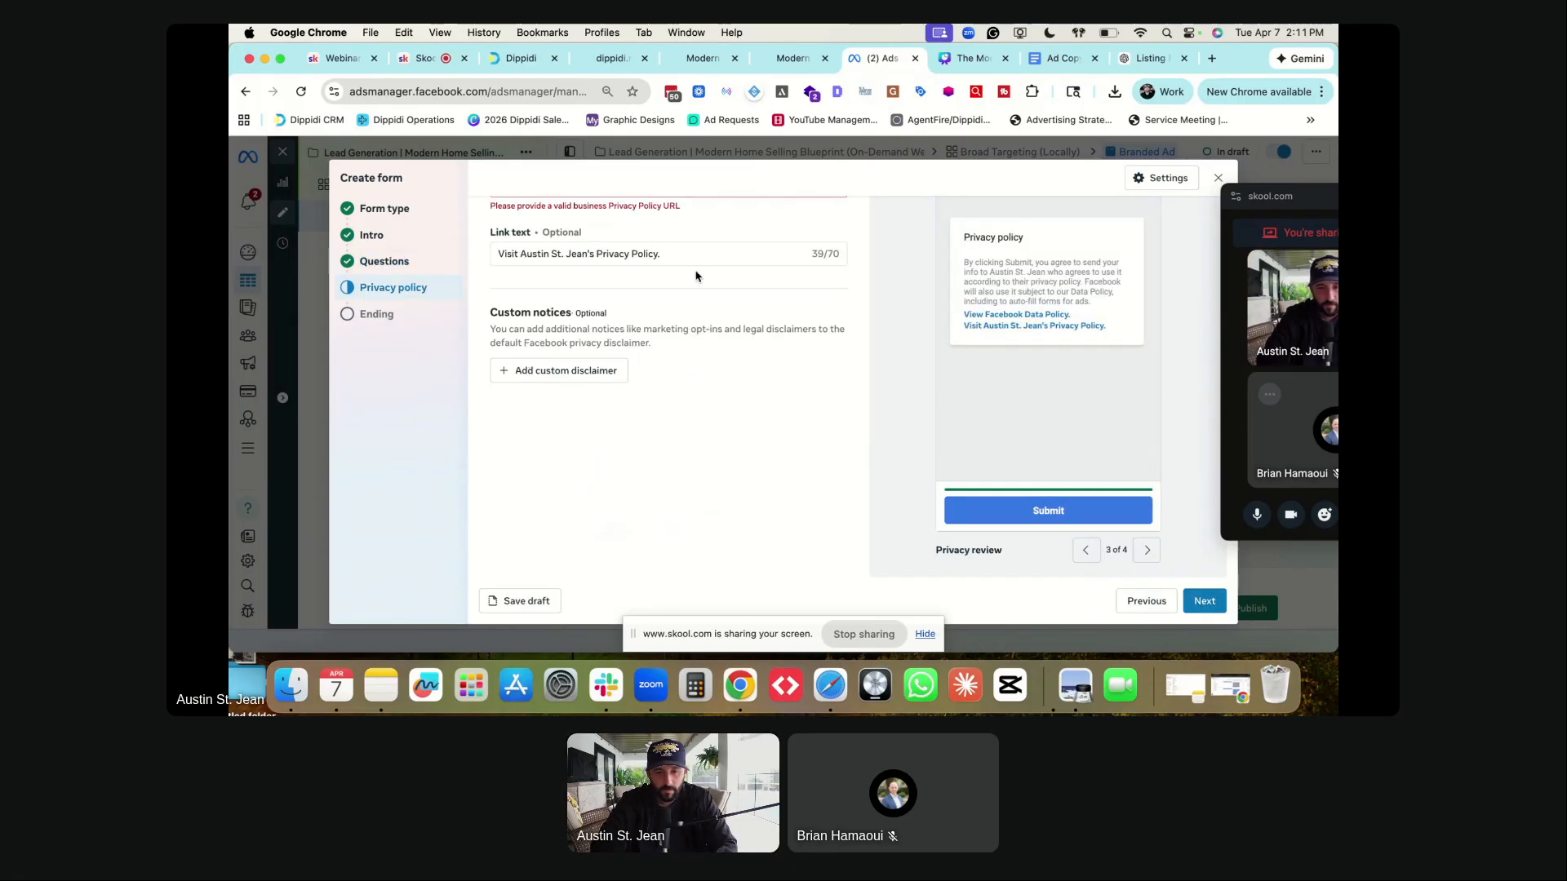
scroll(653, 242, "up", 2)
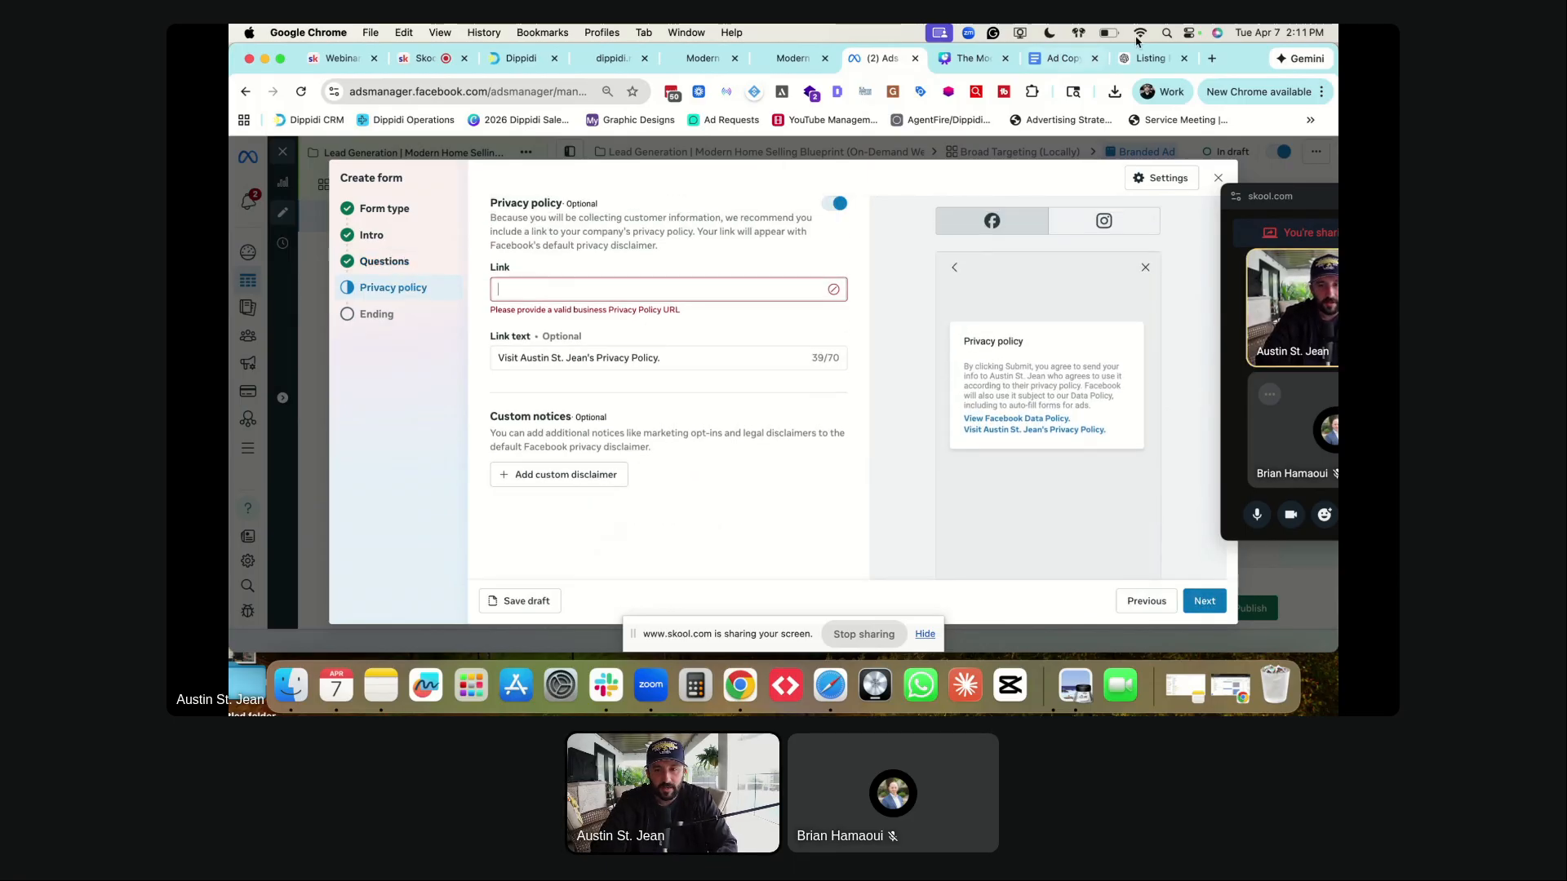
left_click(1211, 59)
type("realestate.dippidi.com/facebook-ads-master-class-success")
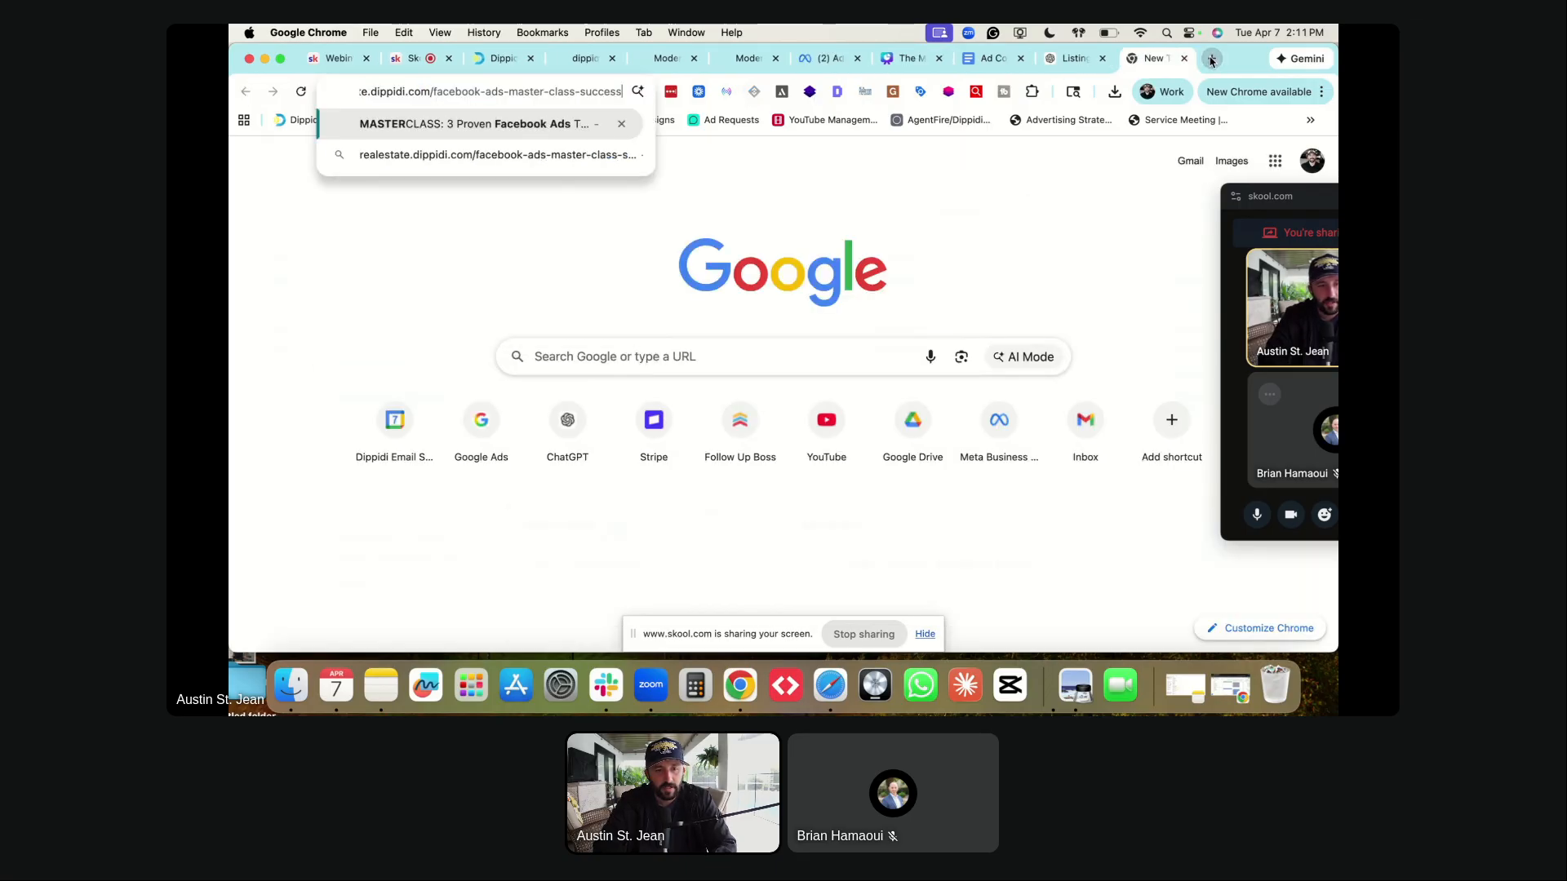
key("super+a")
type("realesta")
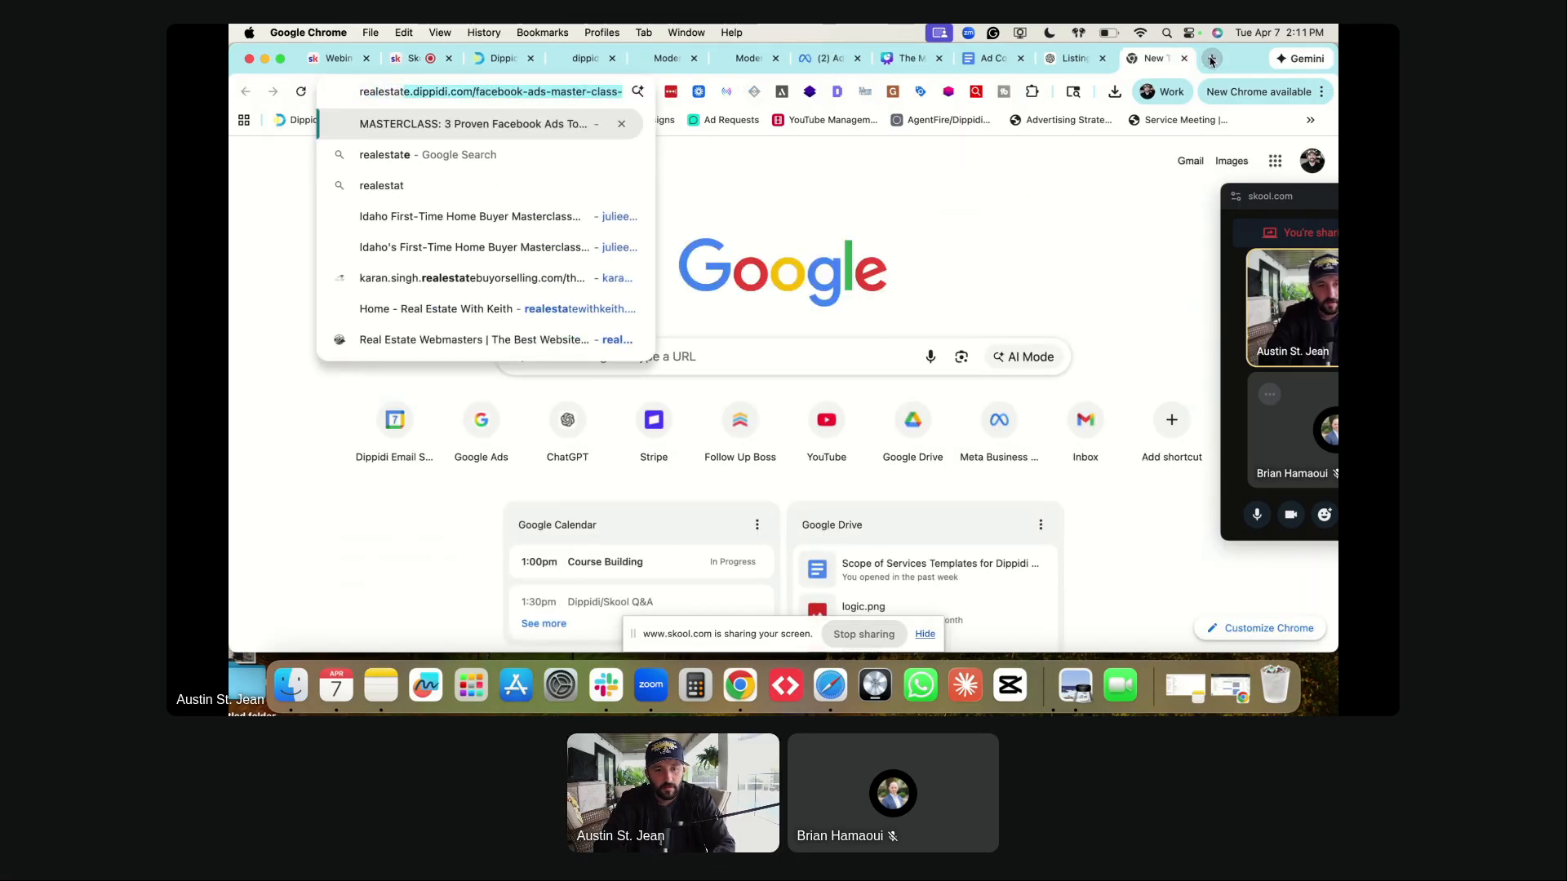
type("te")
key("BackSpace")
key("BackSpace")
key("BackSpace")
key("BackSpace")
key("BackSpace")
key("BackSpace")
key("BackSpace")
type("floridaproperties.com")
key("Right")
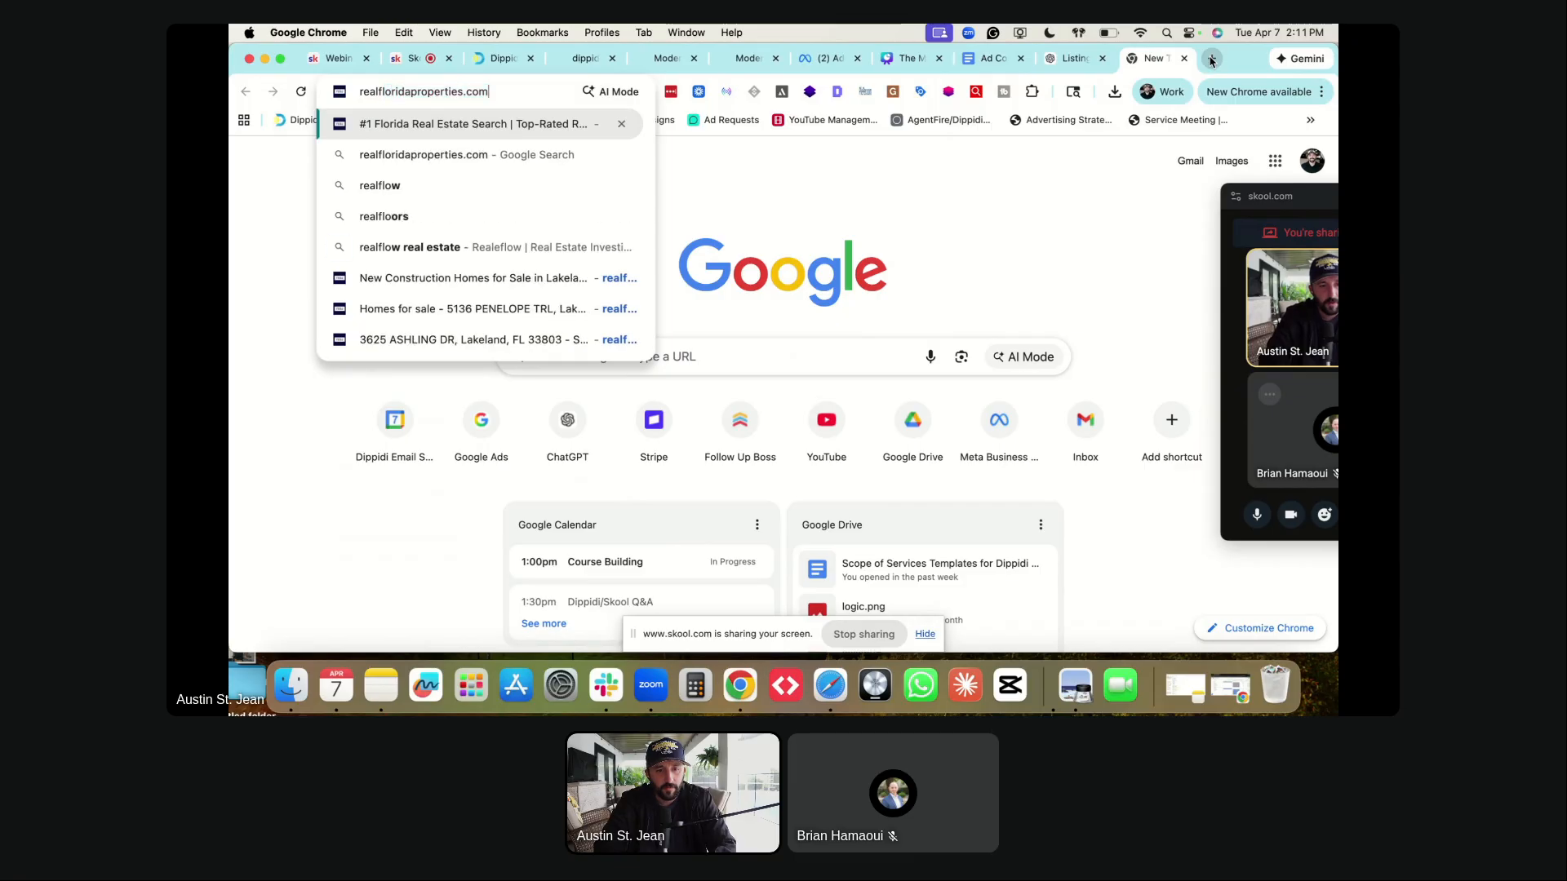
key("Return")
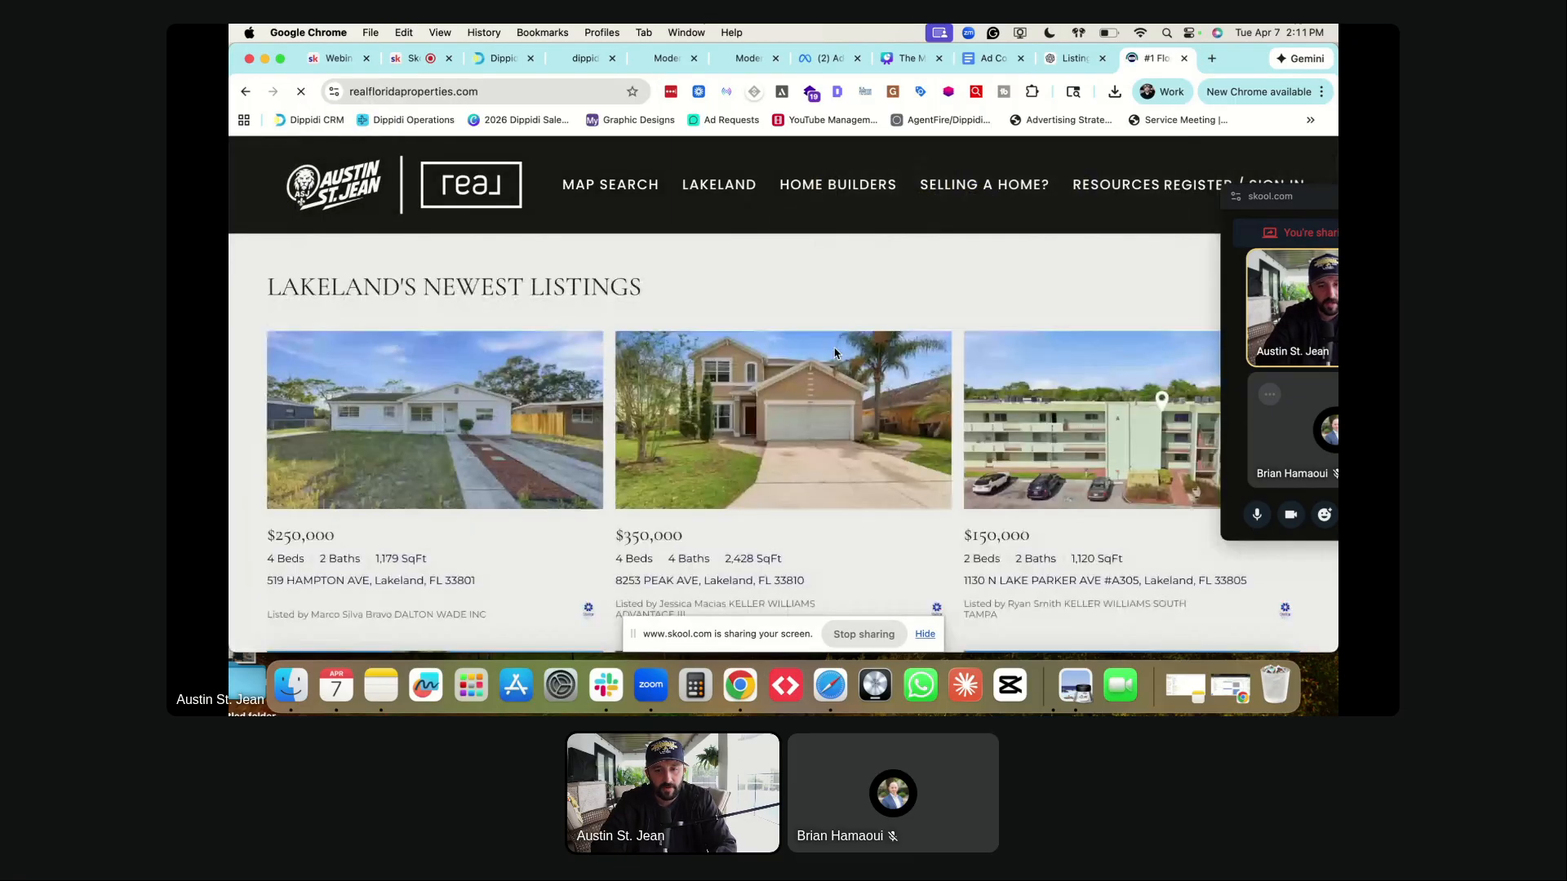
- Open the site's Terms of Service & Privacy Policy page and copy its URL
scroll(832, 349, "down", 10)
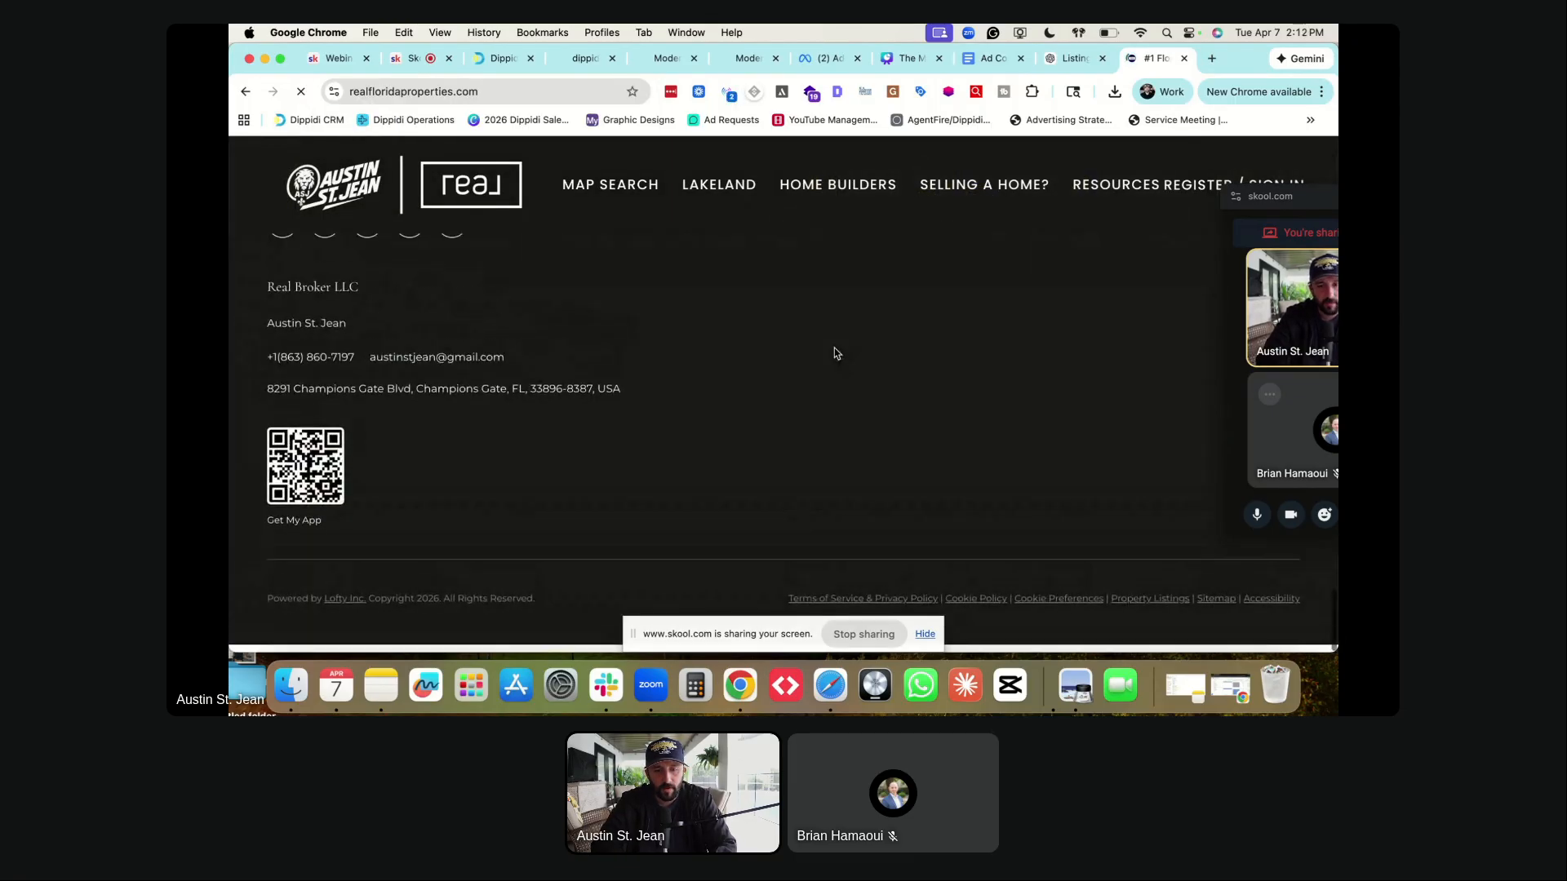
left_click(889, 605)
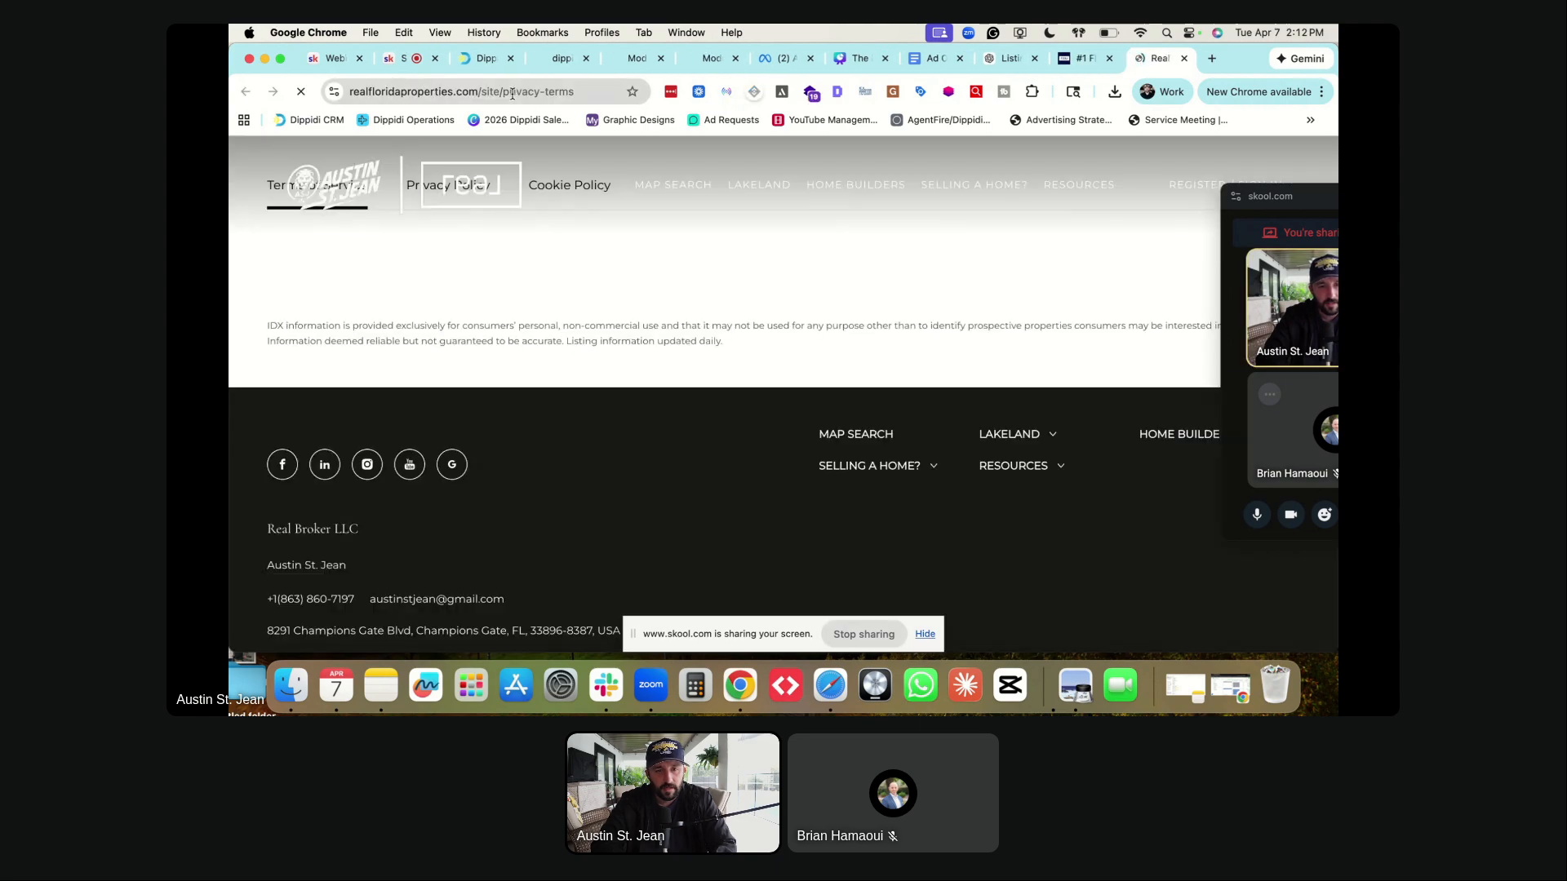
left_click(512, 93)
key("ctrl+c")
- Link the privacy policy to the pasted realfloridaproperties.com privacy-terms URL, with link text 'View Privacy Policy'
left_click(772, 59)
left_click(638, 290)
key("ctrl+v")
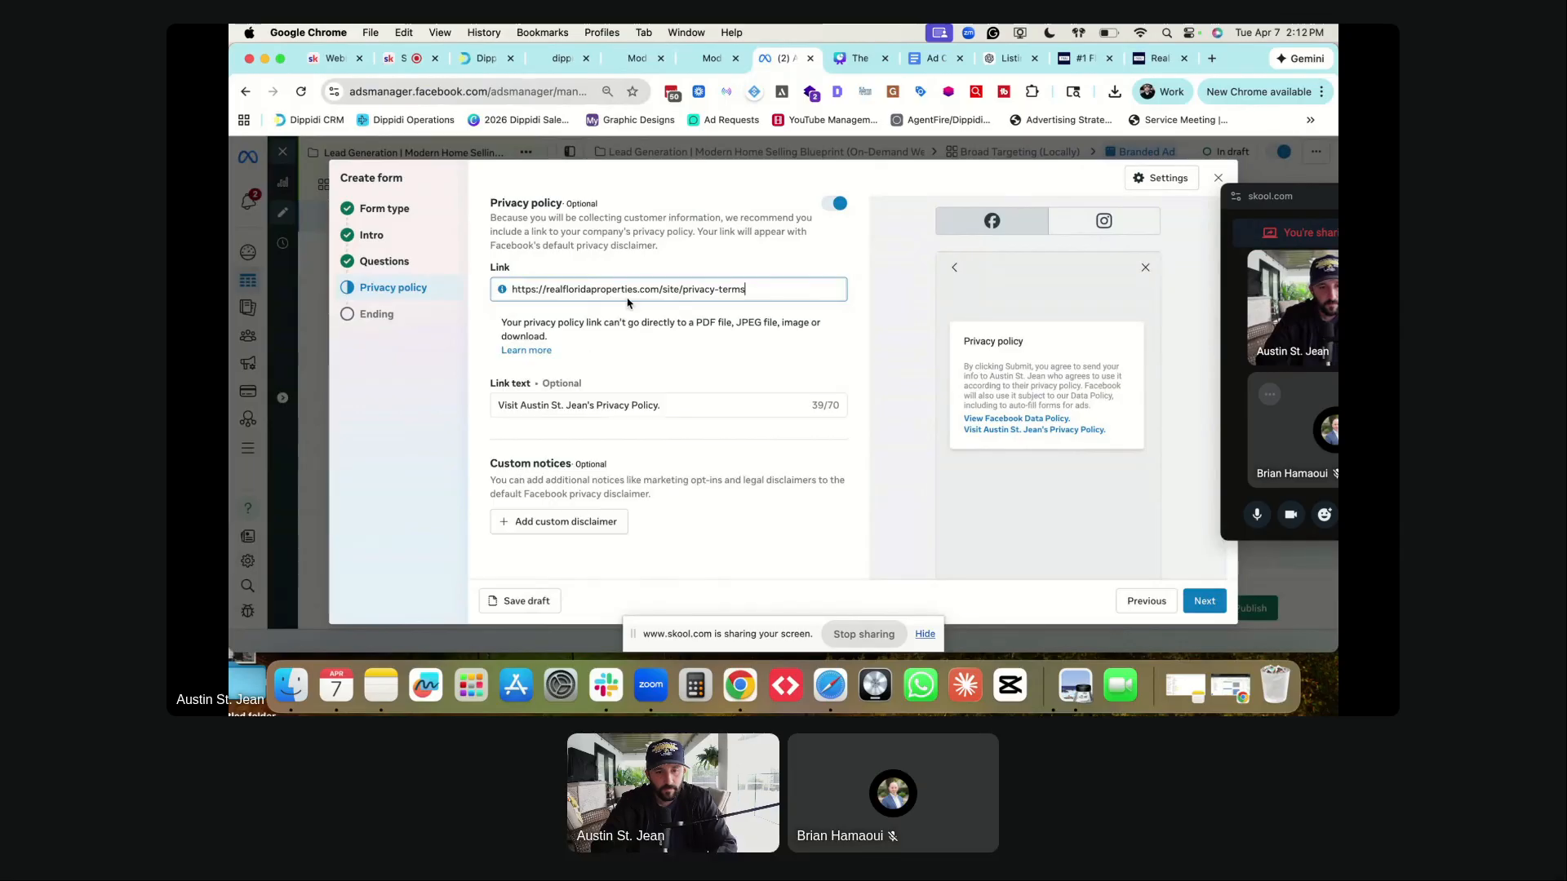
left_click(579, 406)
double_click(569, 339)
key("super+a")
type("View Pricac")
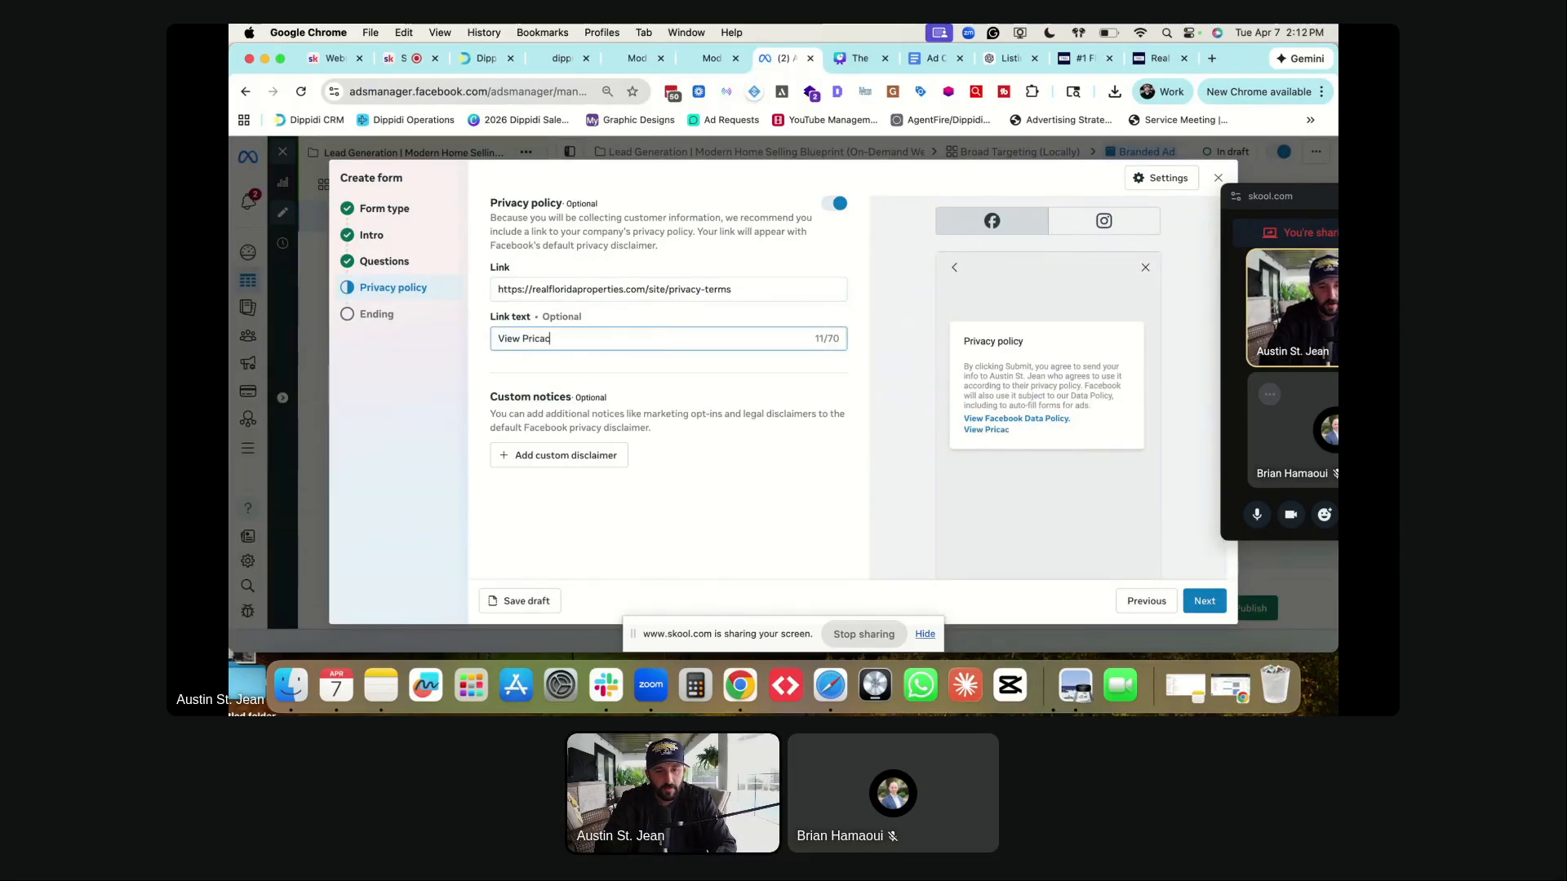
key("BackSpace")
key("BackSpace")
key("BackSpace")
type("vacy Policy.")
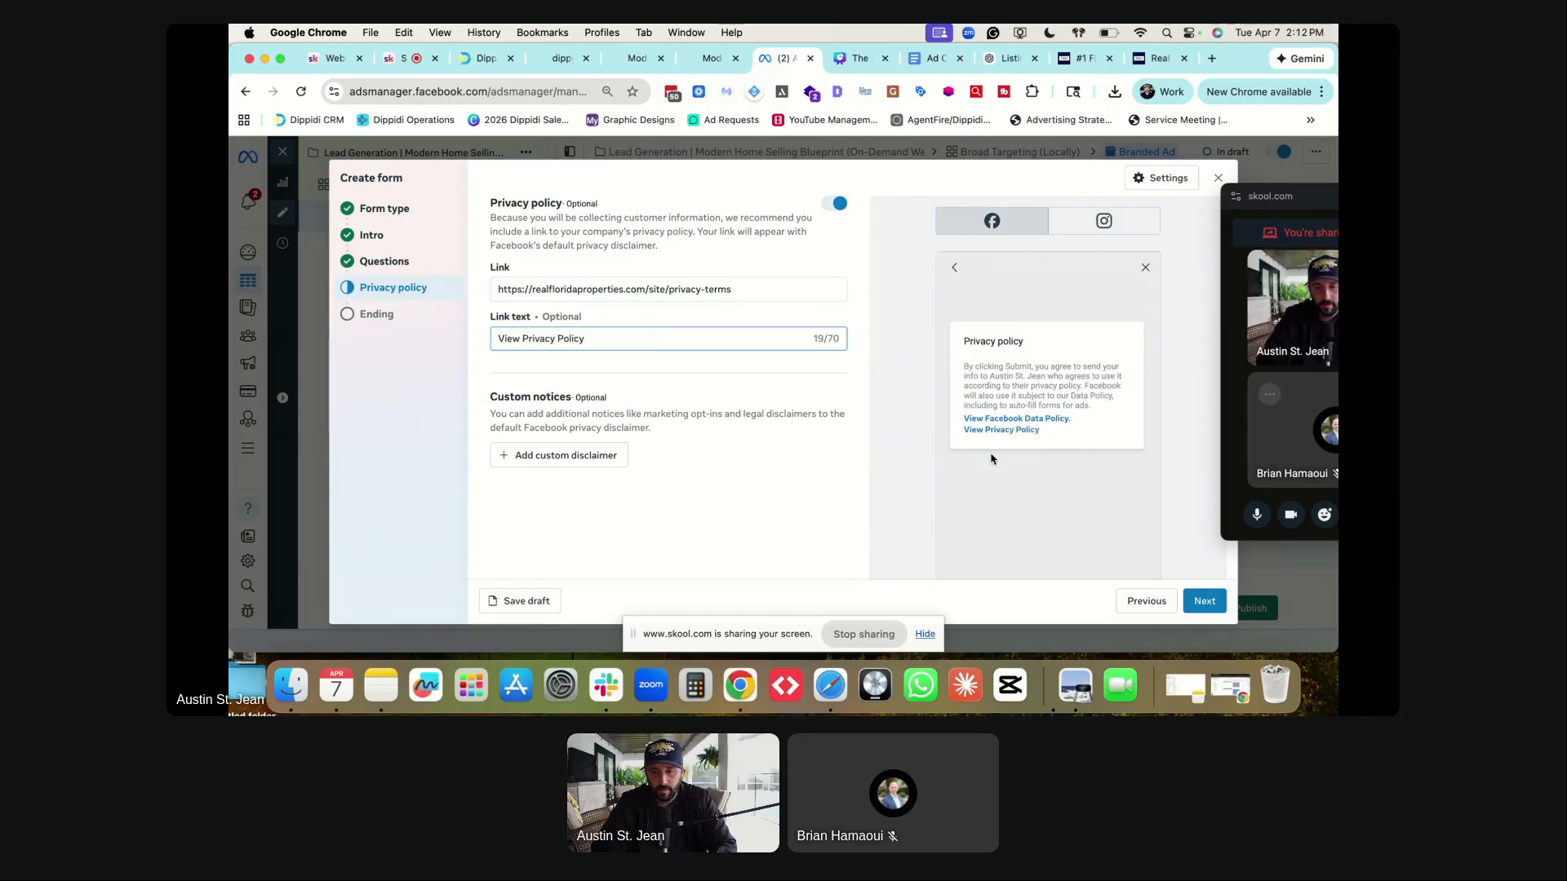
left_click(1204, 601)
- Change the ending headline to 'Watch the webinar by clicking the button below!'
triple_click(558, 265)
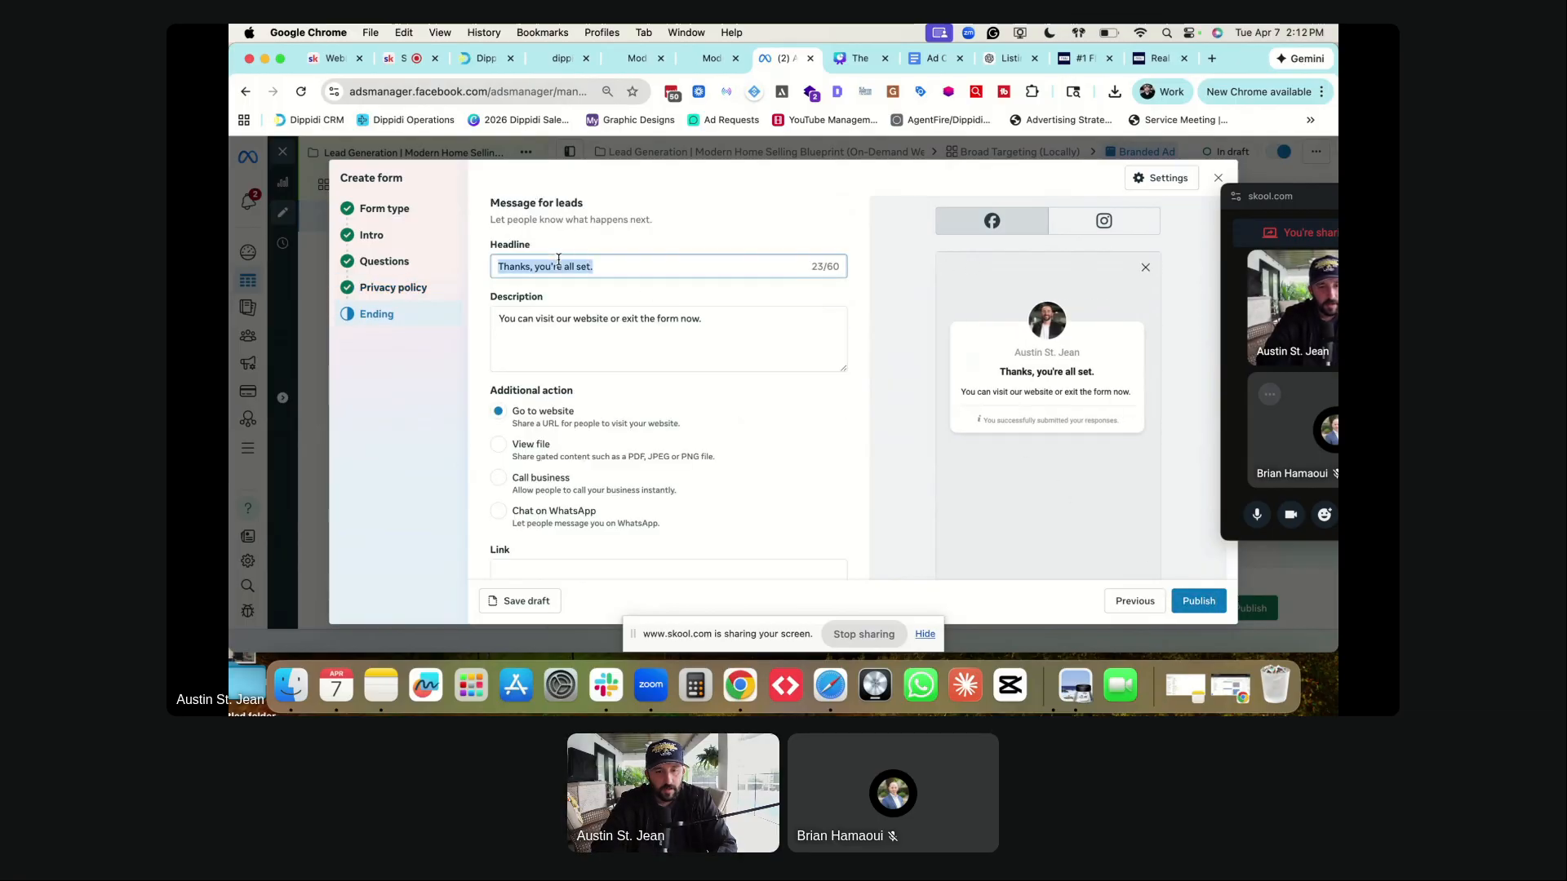
triple_click(609, 264)
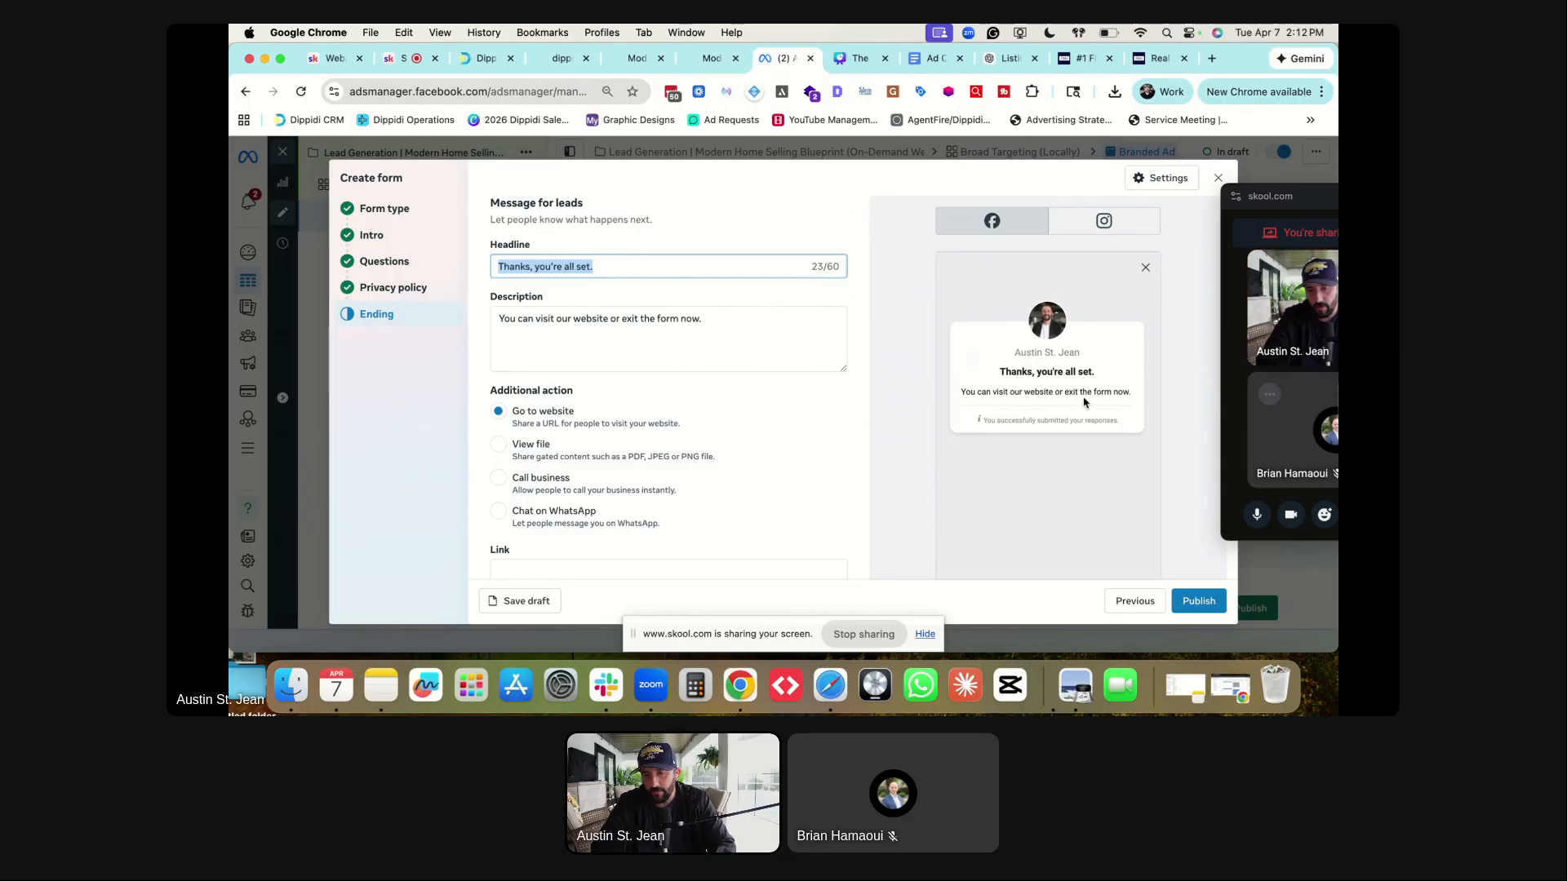
scroll(713, 364, "down", 2)
scroll(715, 372, "up", 2)
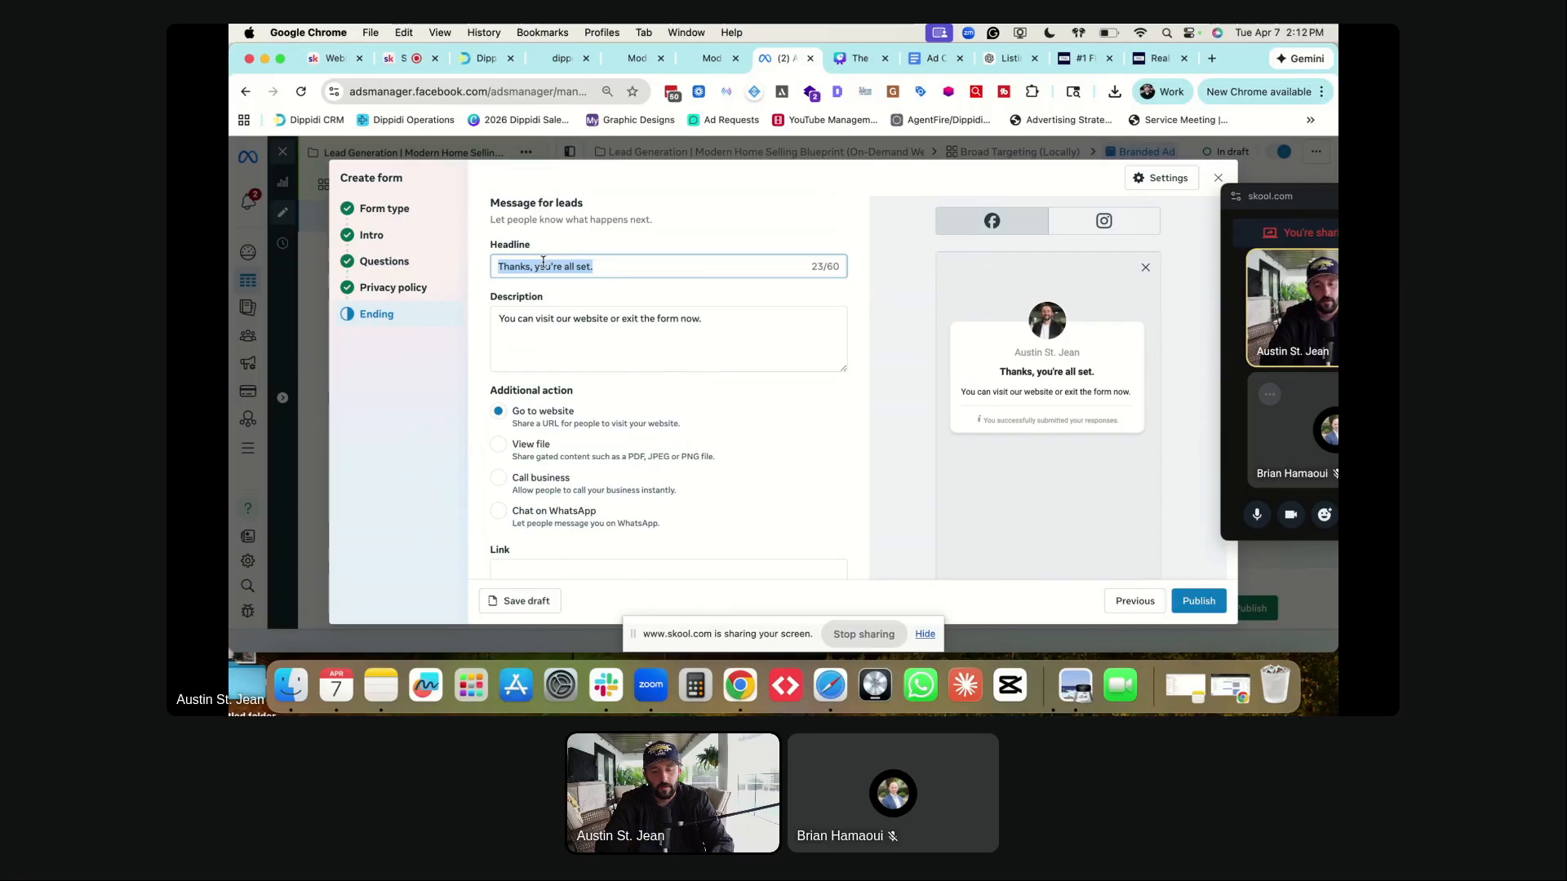
type("You're all set! ")
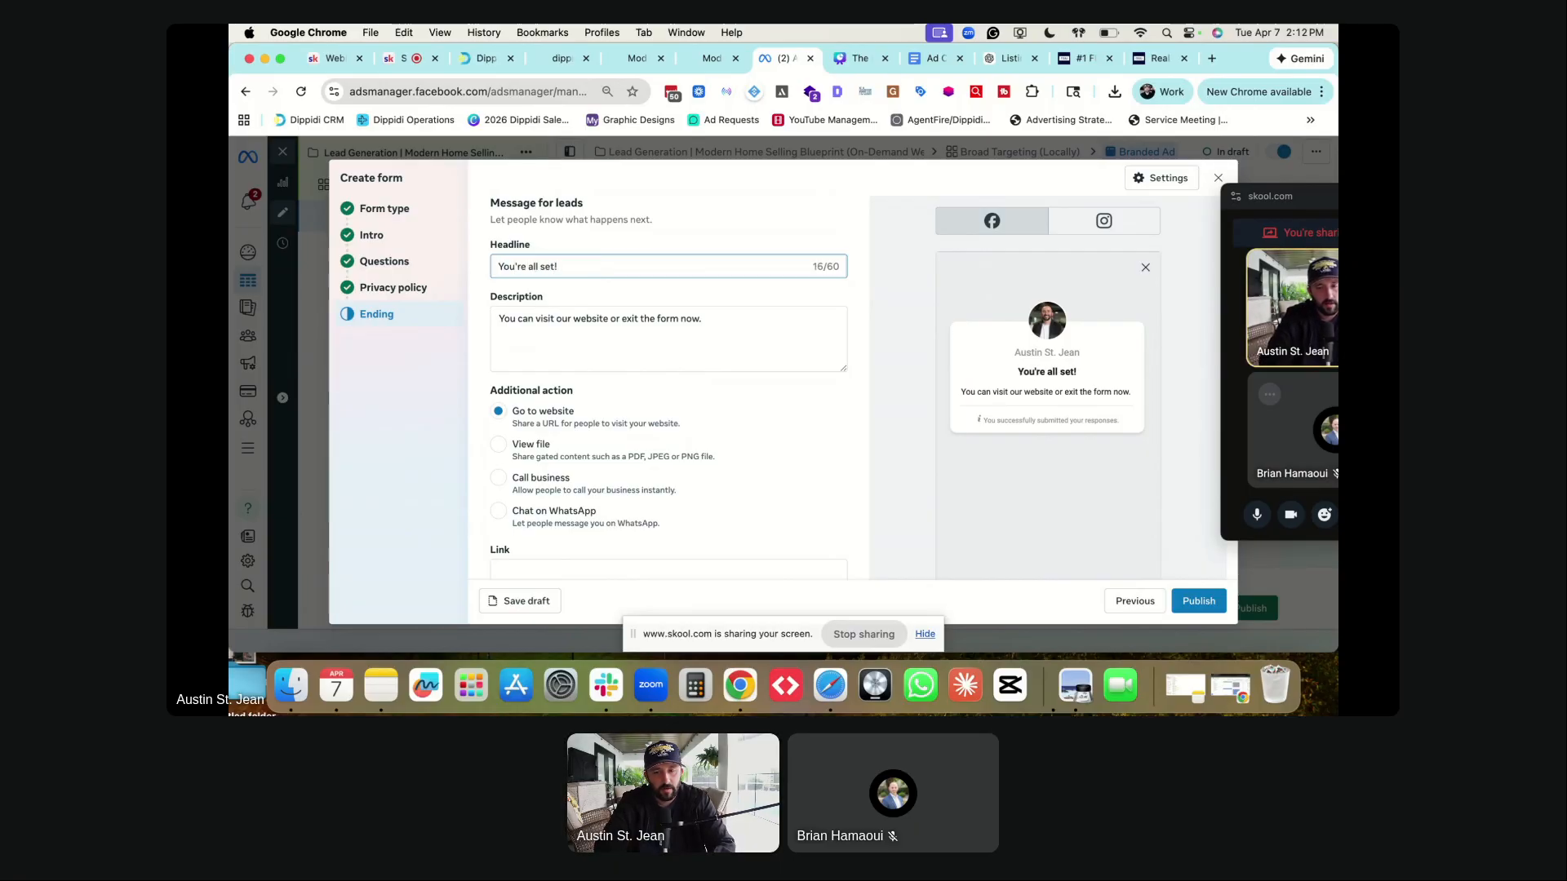
type("Watch the webinar ")
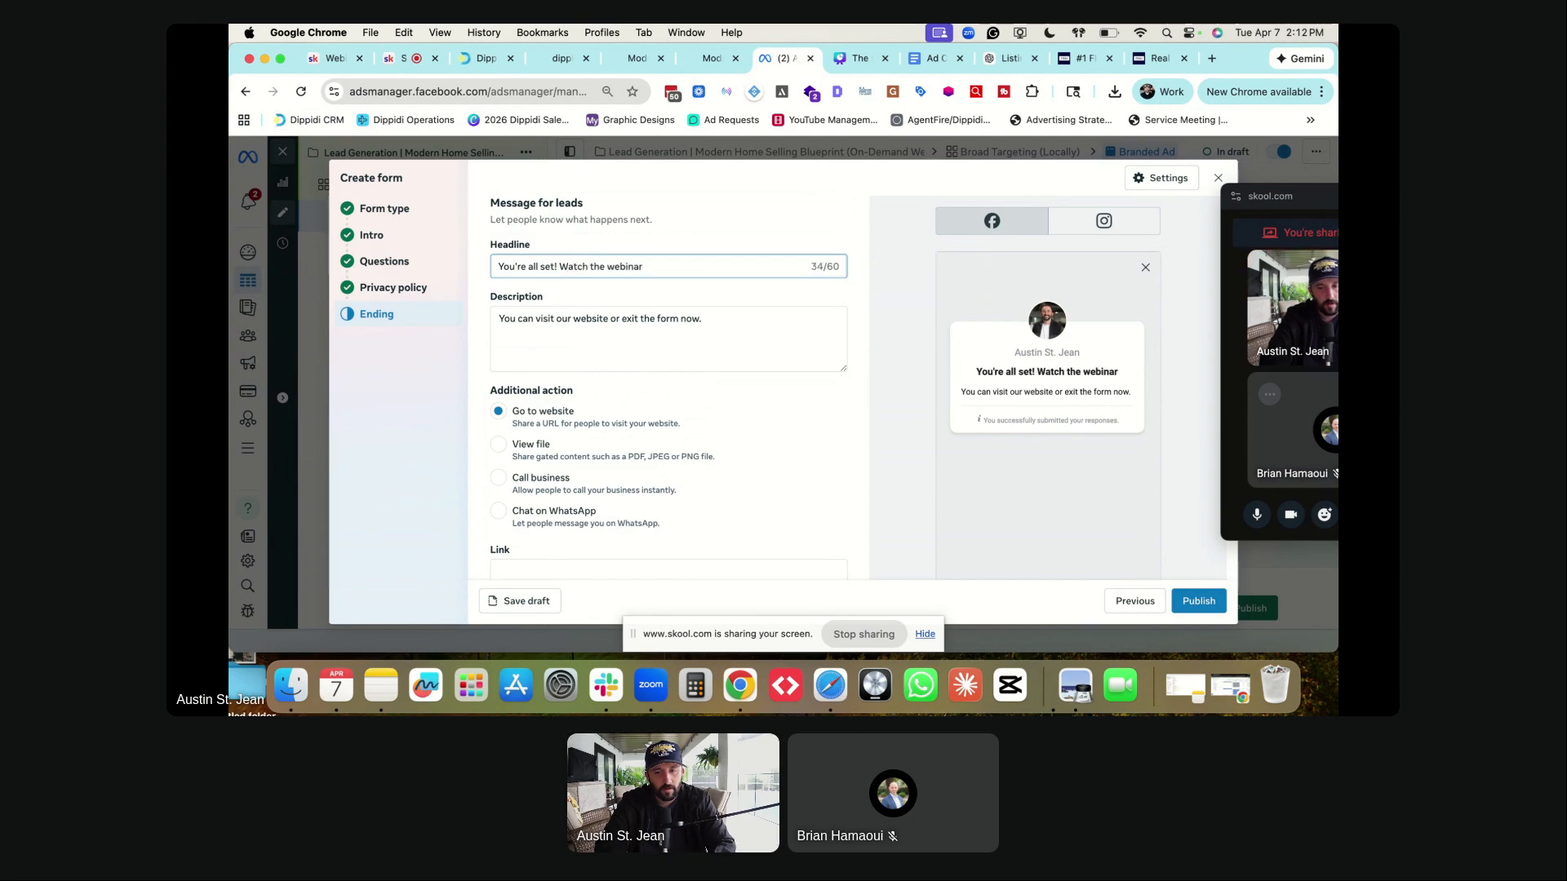
type("by clicking the button bel")
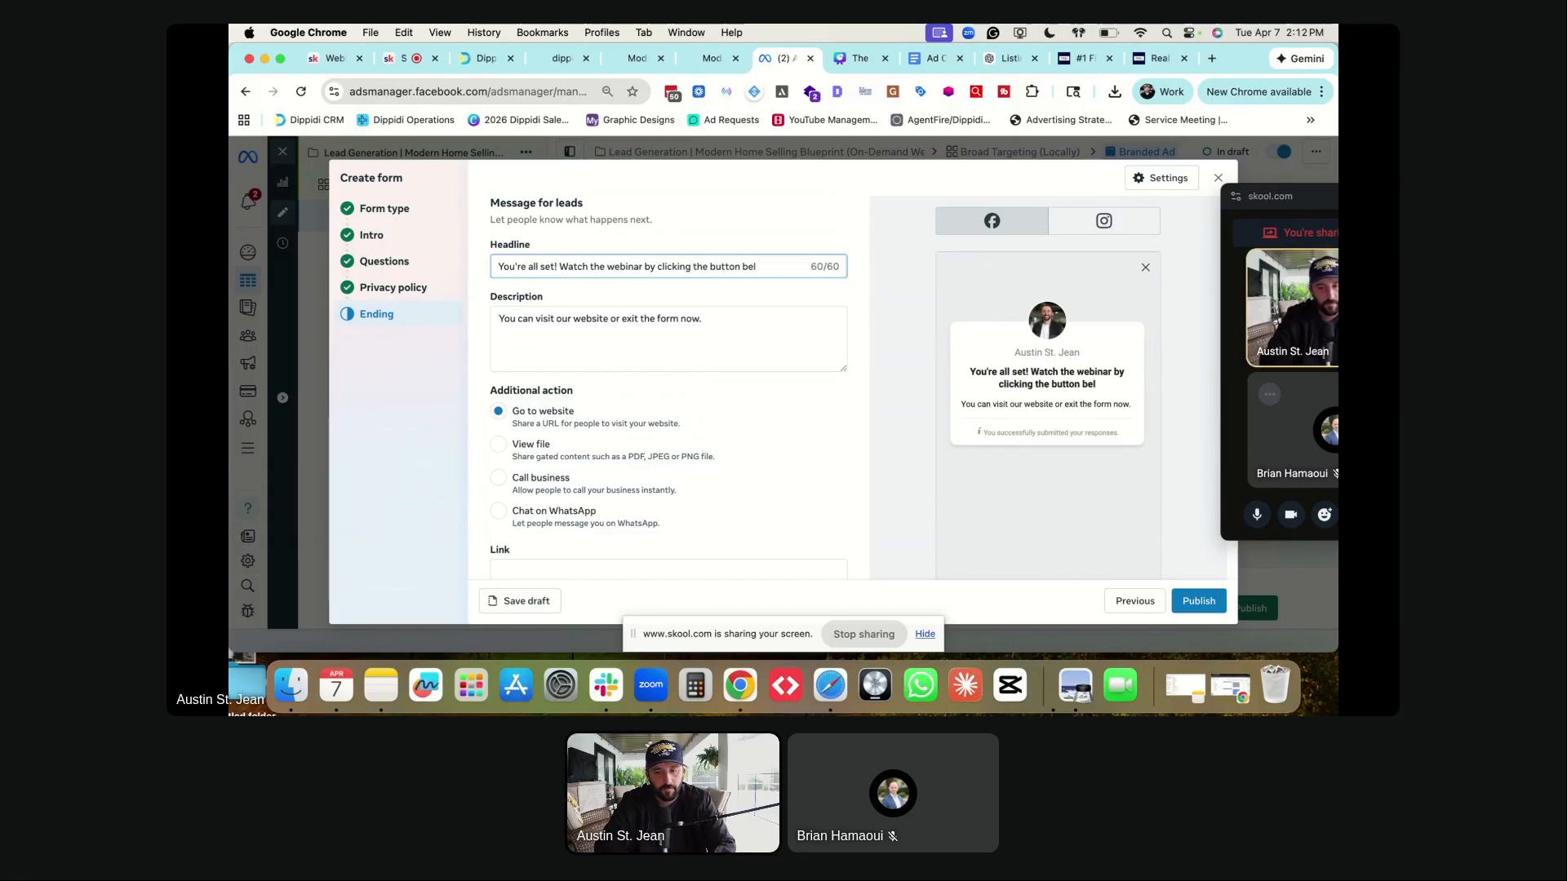
left_click_drag(564, 266, 494, 266)
key("BackSpace")
left_click(698, 267)
type("ow!")
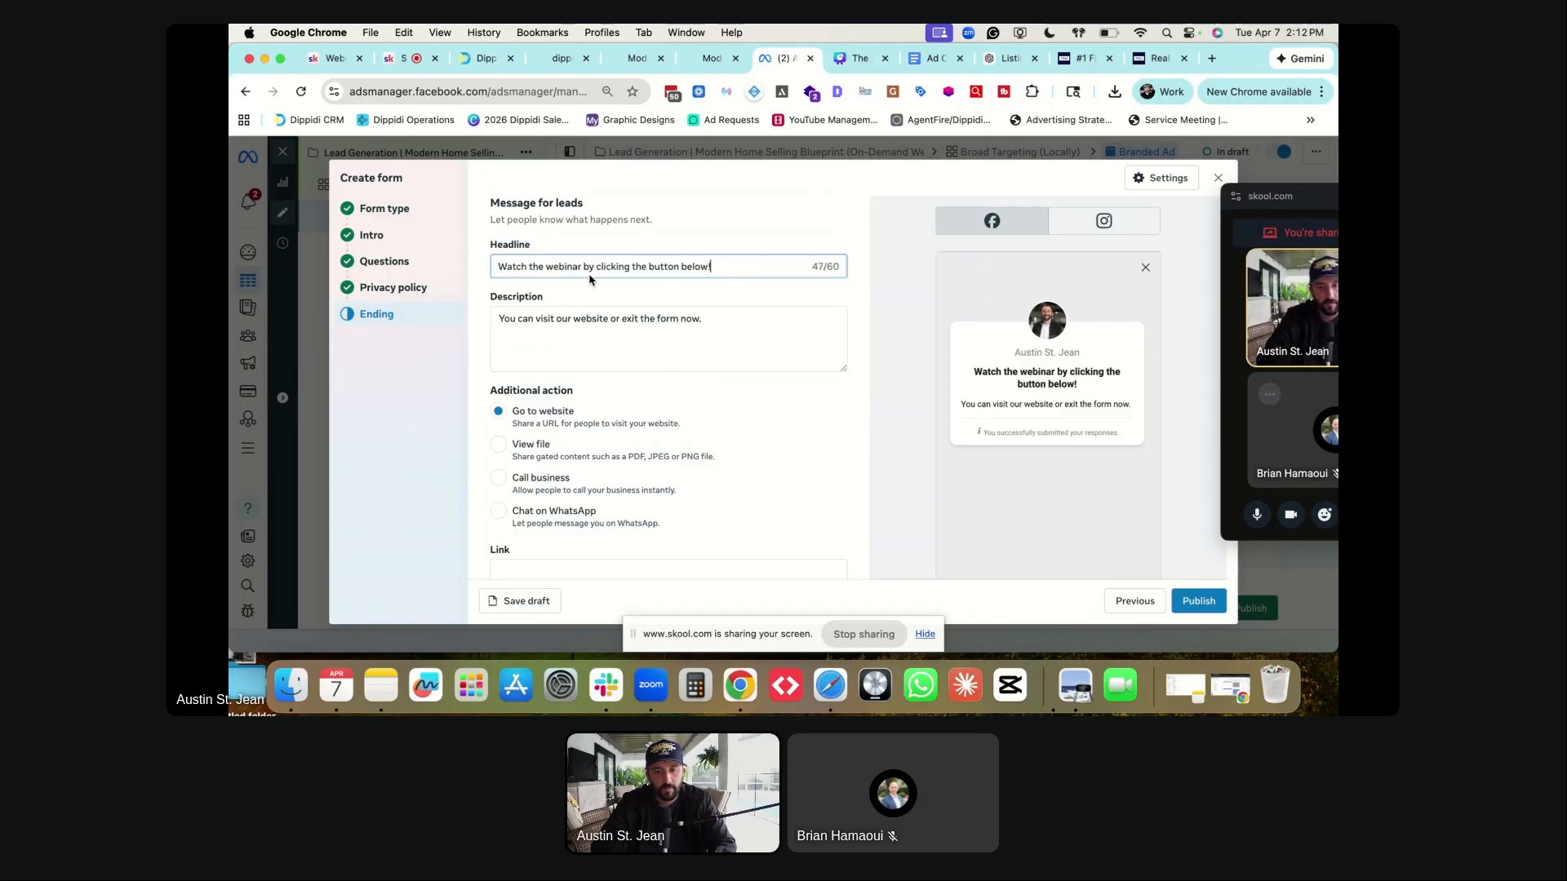
- Replace the ending description with 'You now have access to instantly watch the Modern Home Selling Blueprint Webinar.'
left_click(571, 317)
key("super+a")
type("Now")
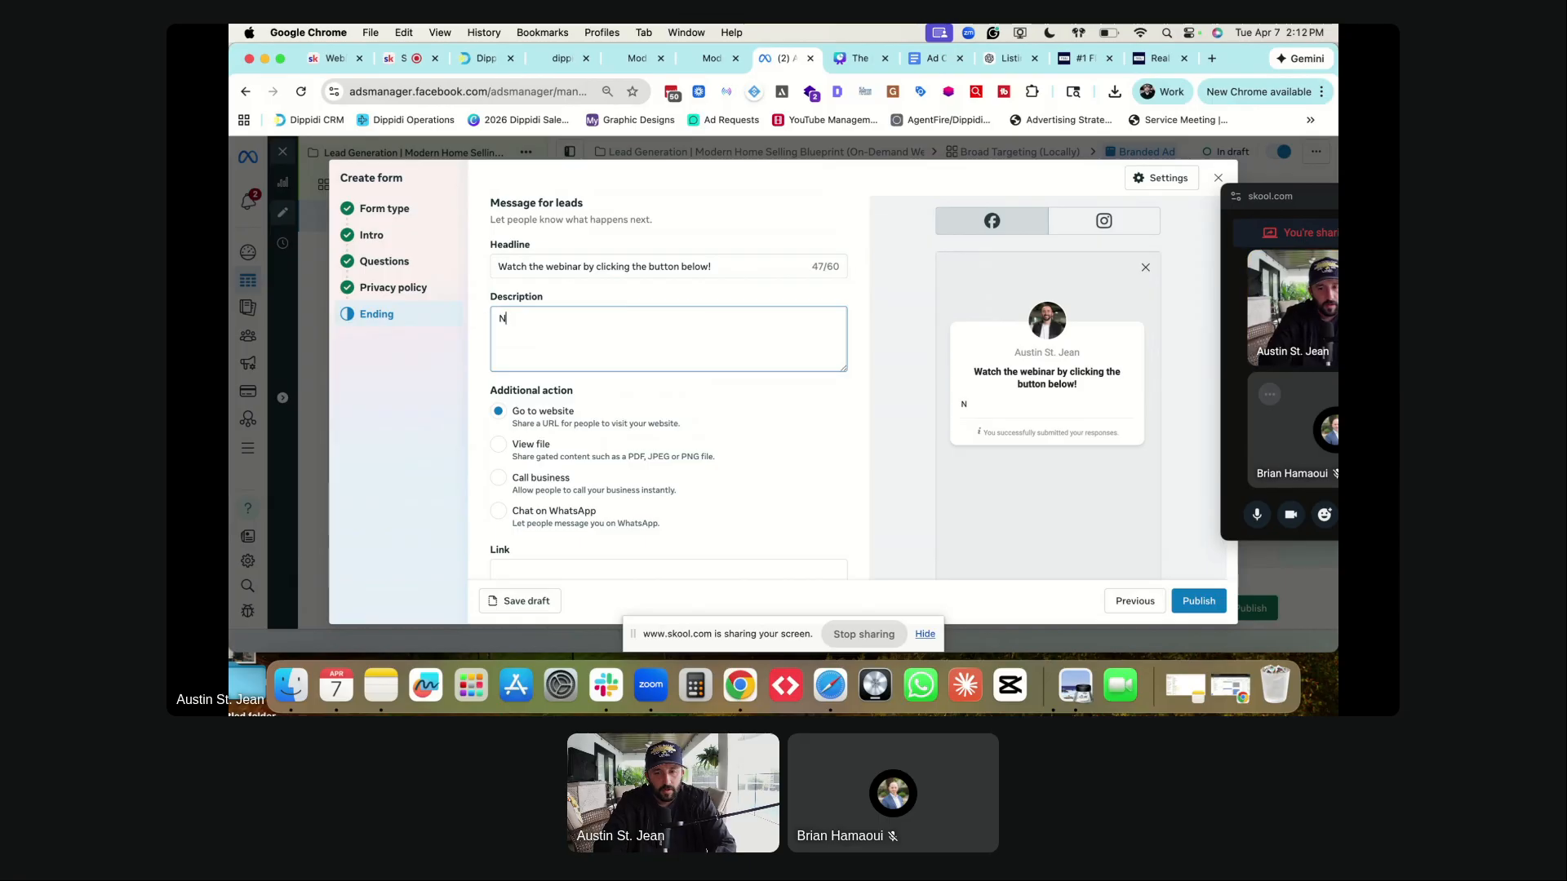
key("BackSpace")
key("BackSpace")
key("BackSpace")
type("You n")
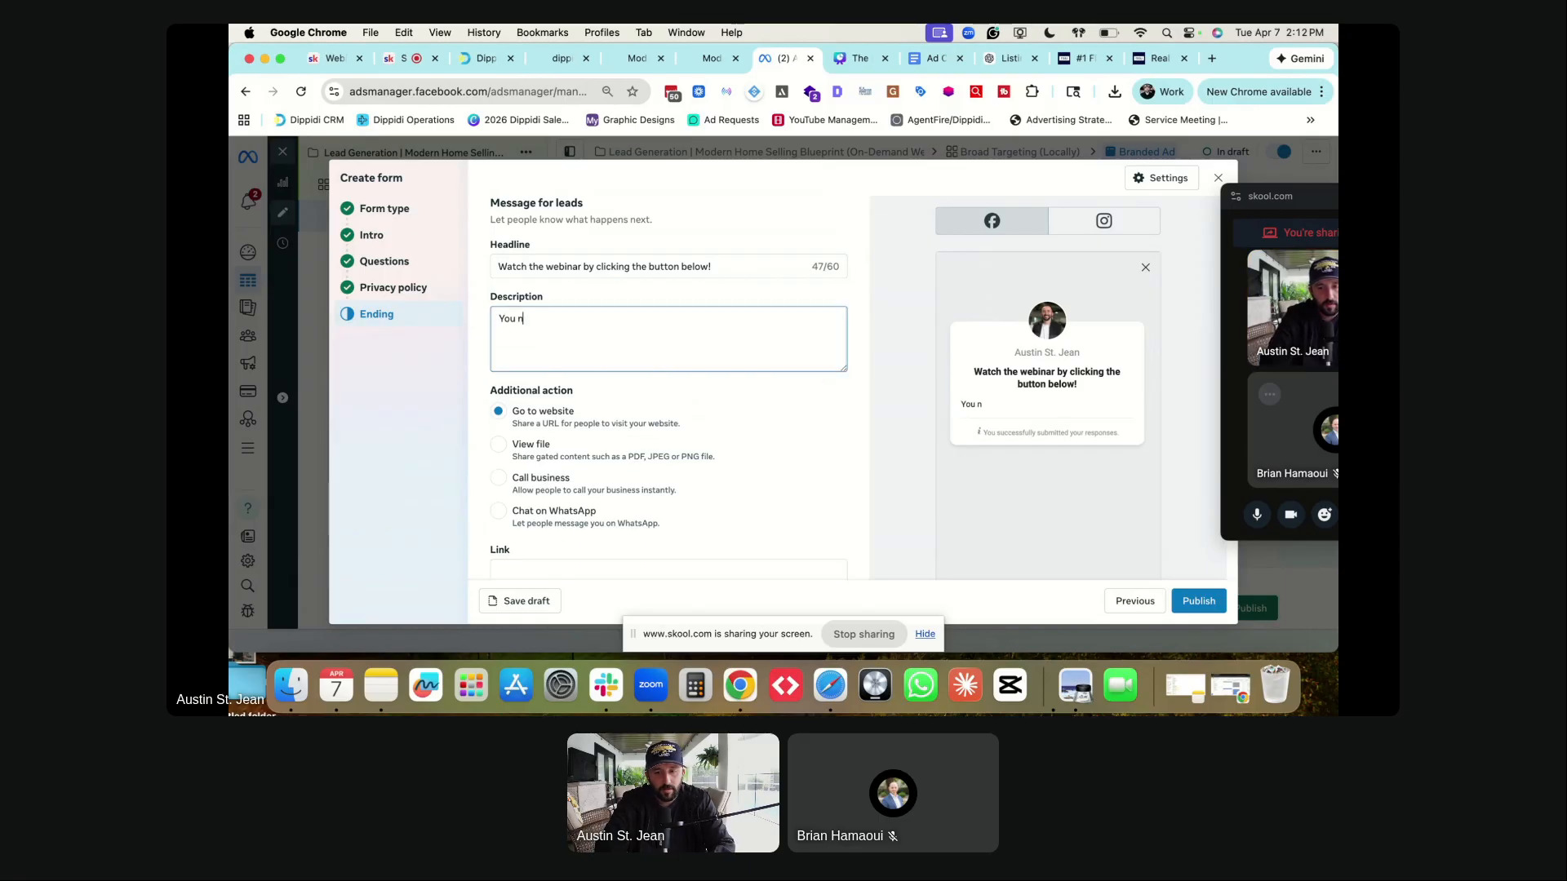
type("ow have access to instantly watch the Home")
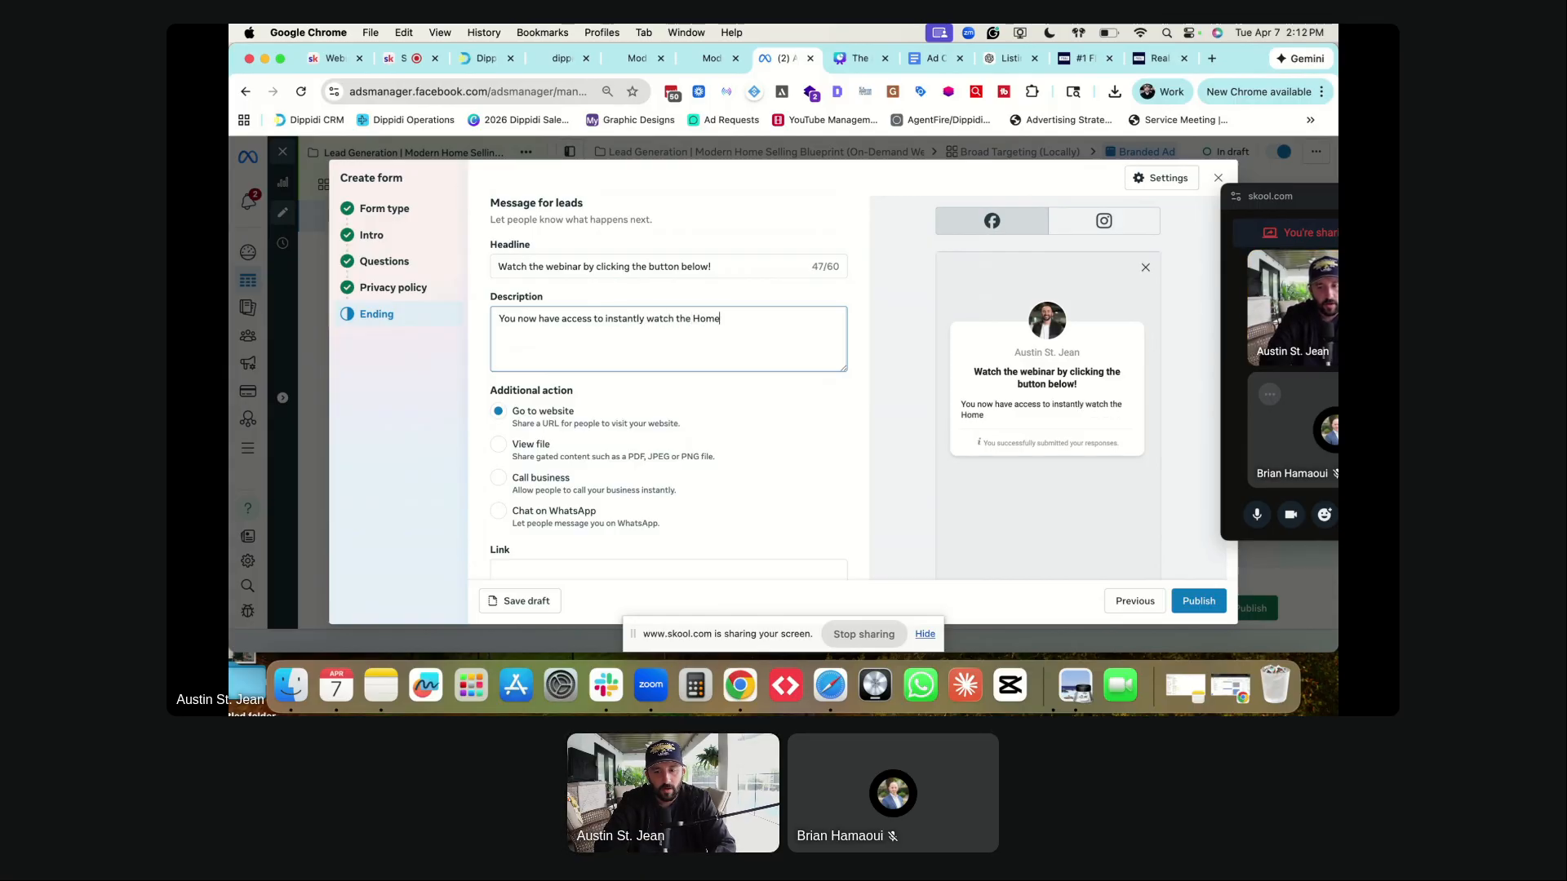
key("BackSpace")
key("BackSpace")
key("BackSpace")
key("BackSpace")
type("Modern Home Selli")
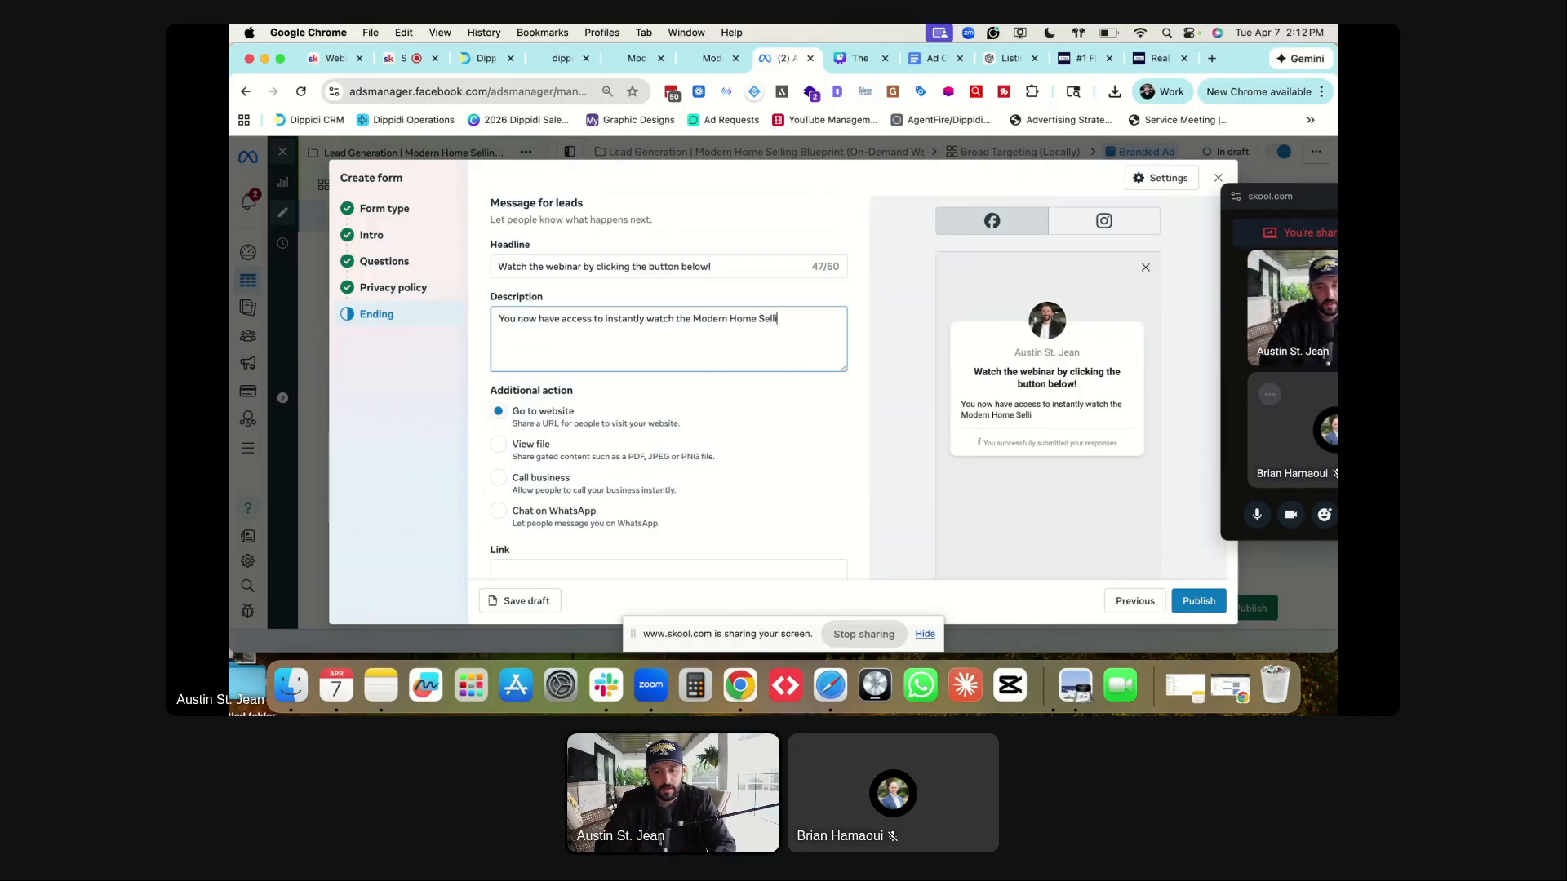
type("ng Blurprint Webina")
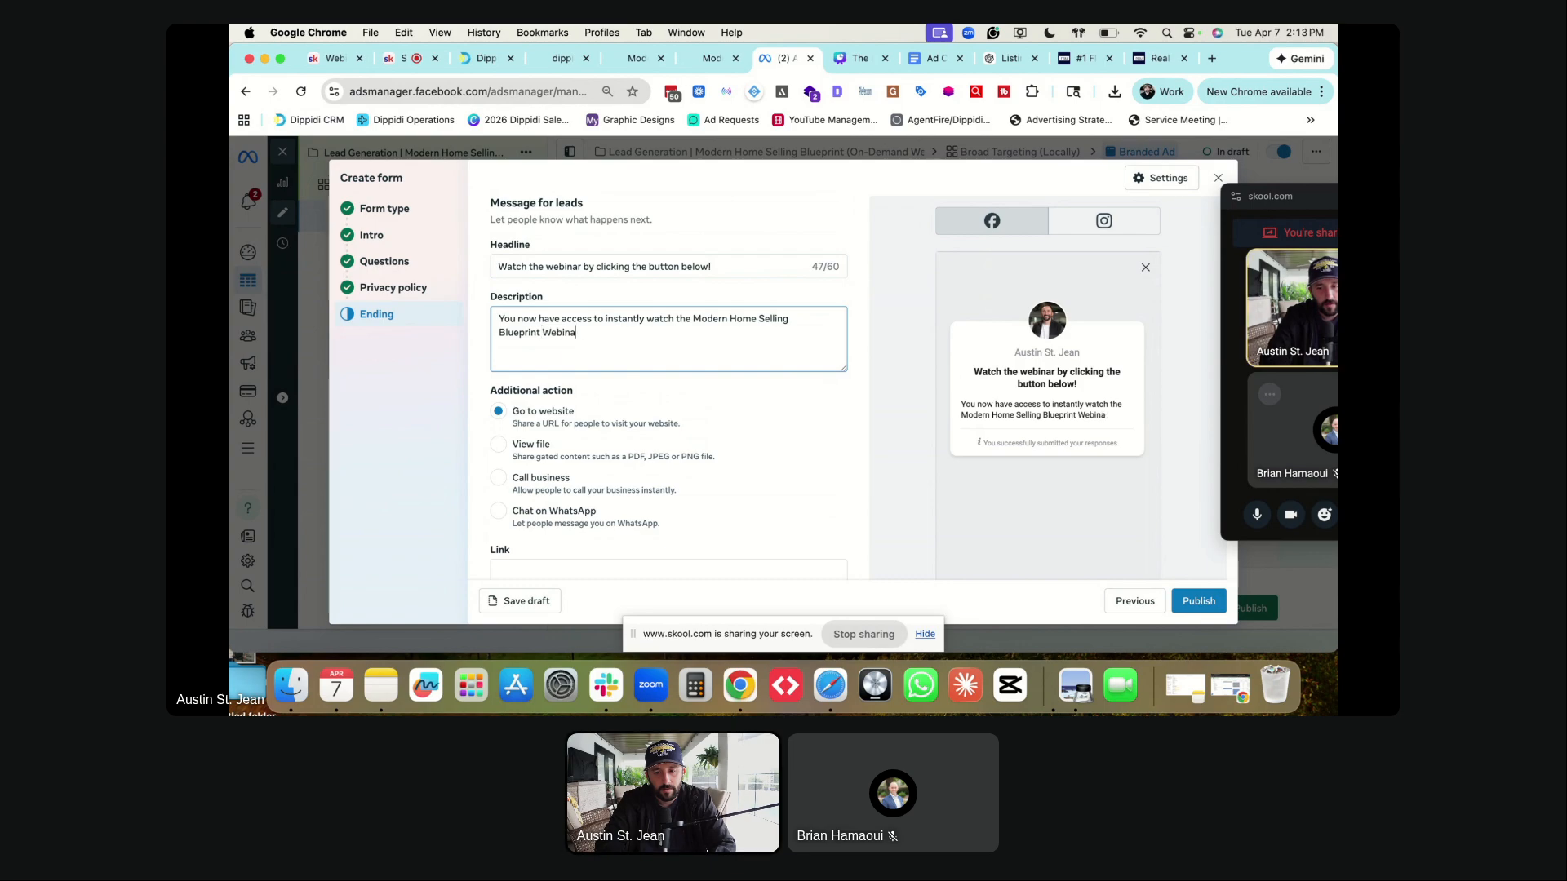
type("r.")
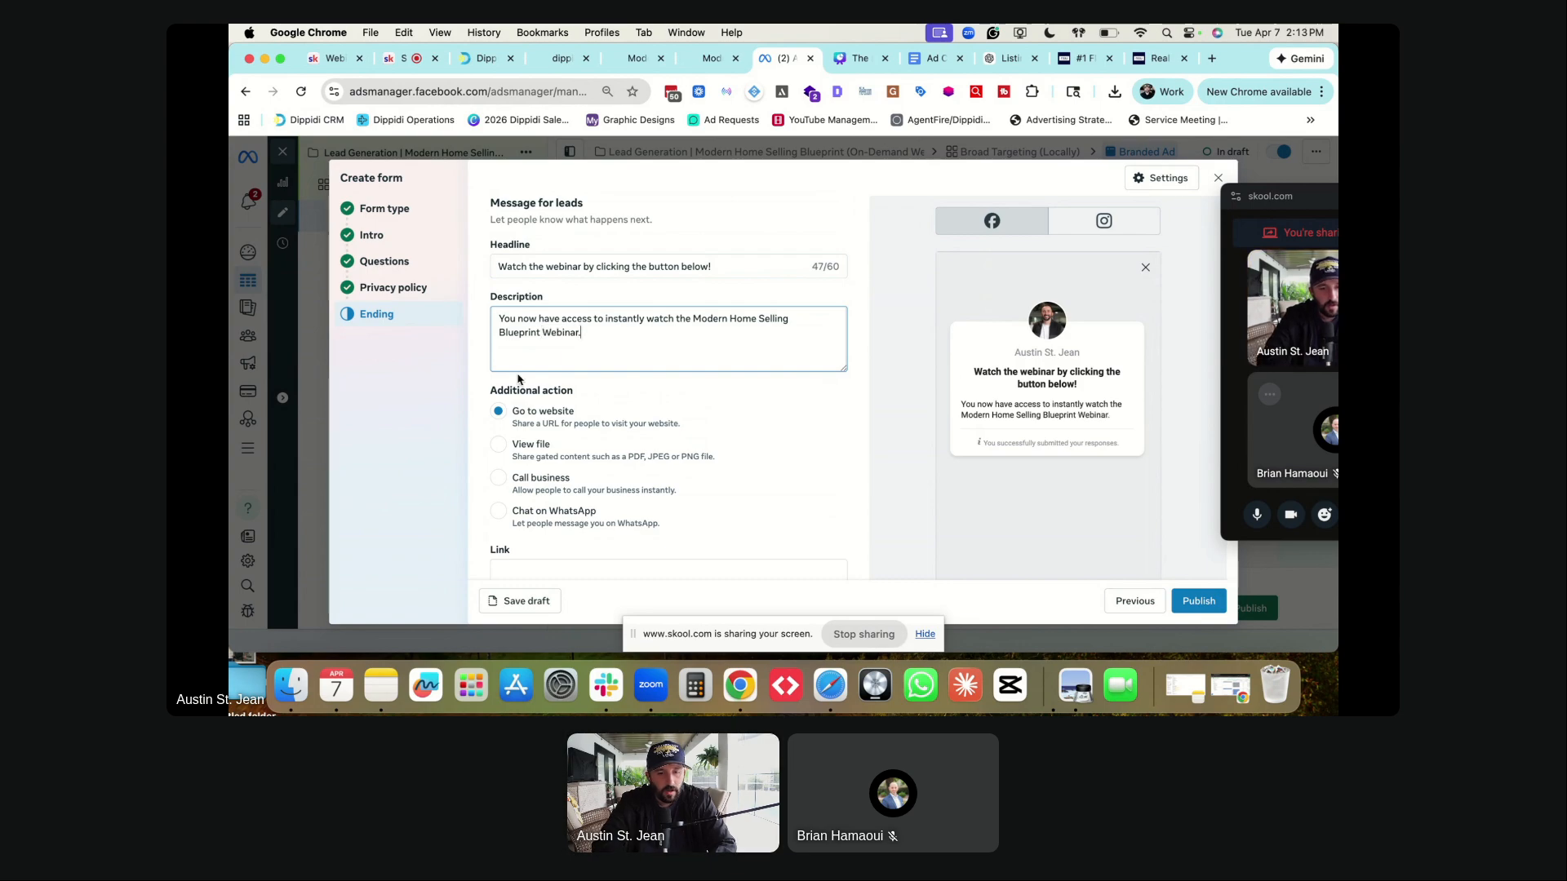
scroll(508, 366, "down", 2)
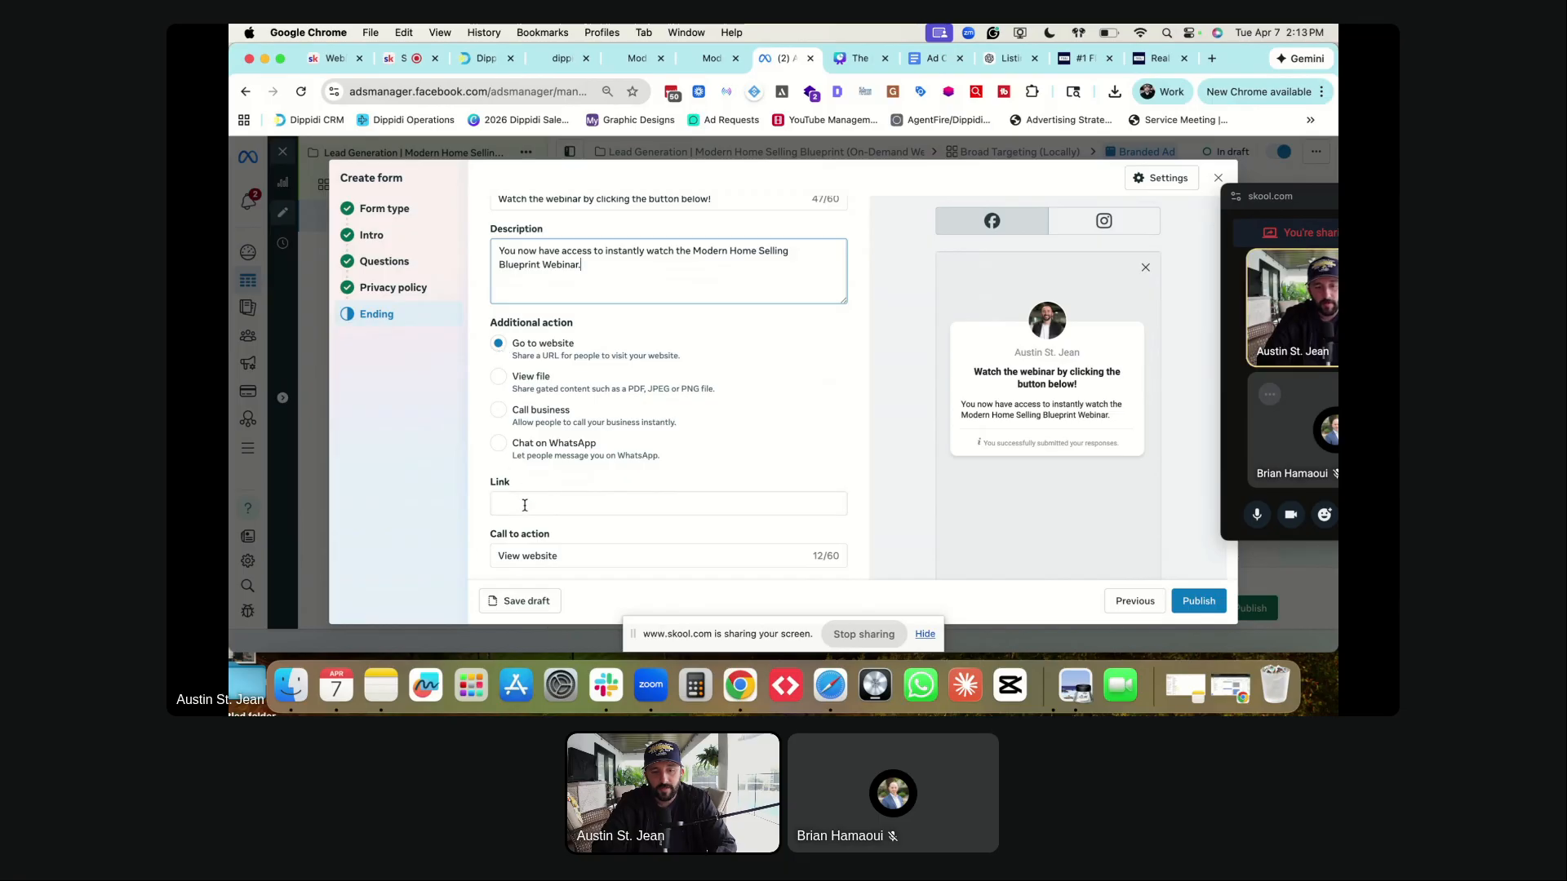
- Copy the webinar landing page address from its tab and paste it as the ending link
left_click(707, 58)
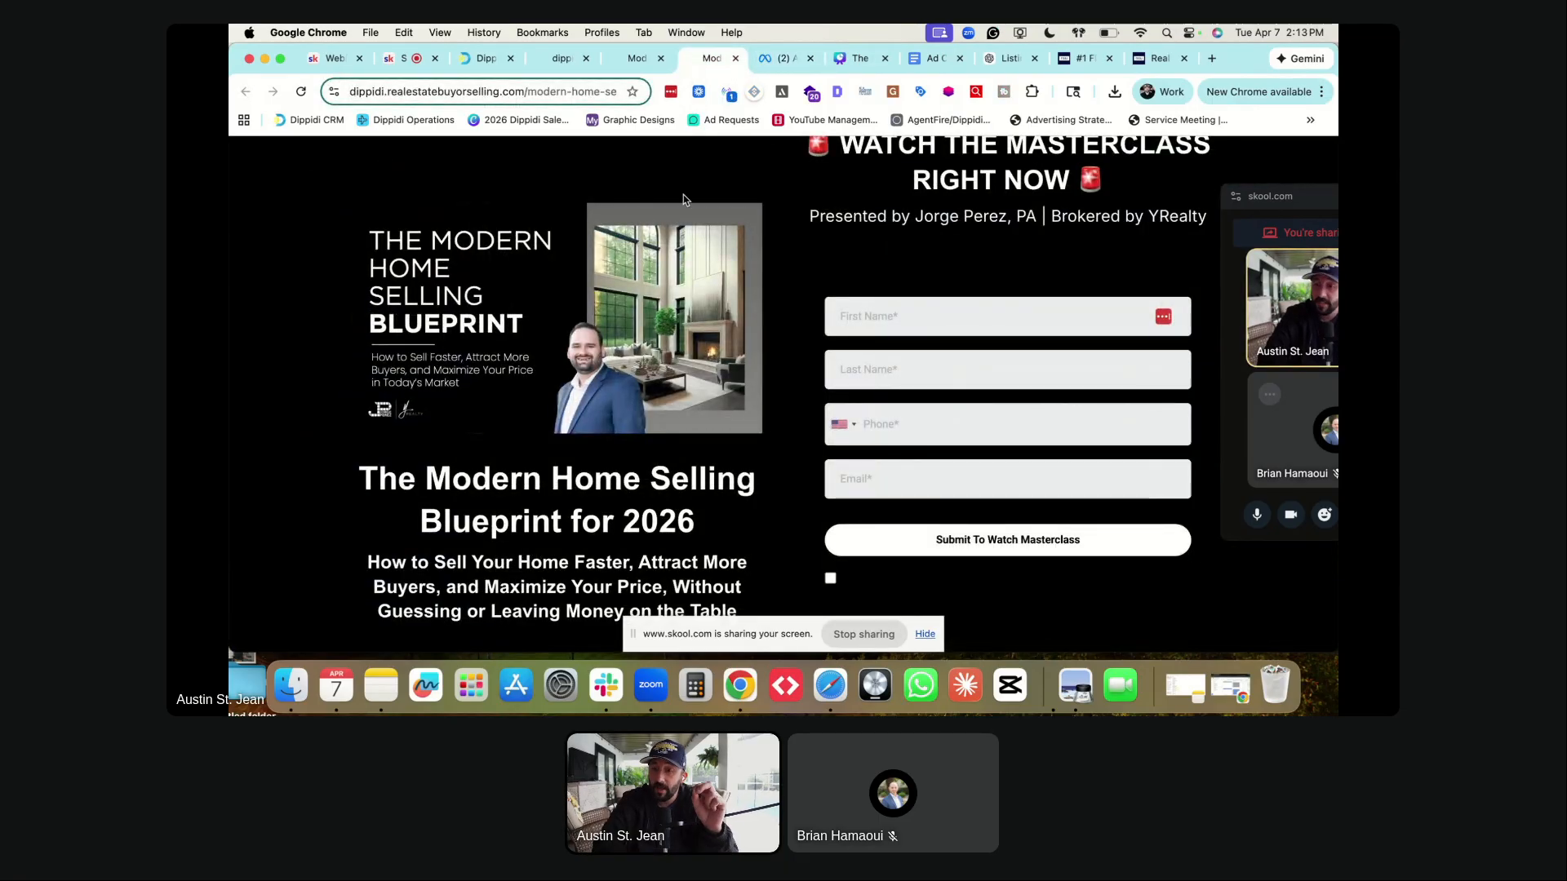
left_click(638, 58)
scroll(630, 278, "up", 5)
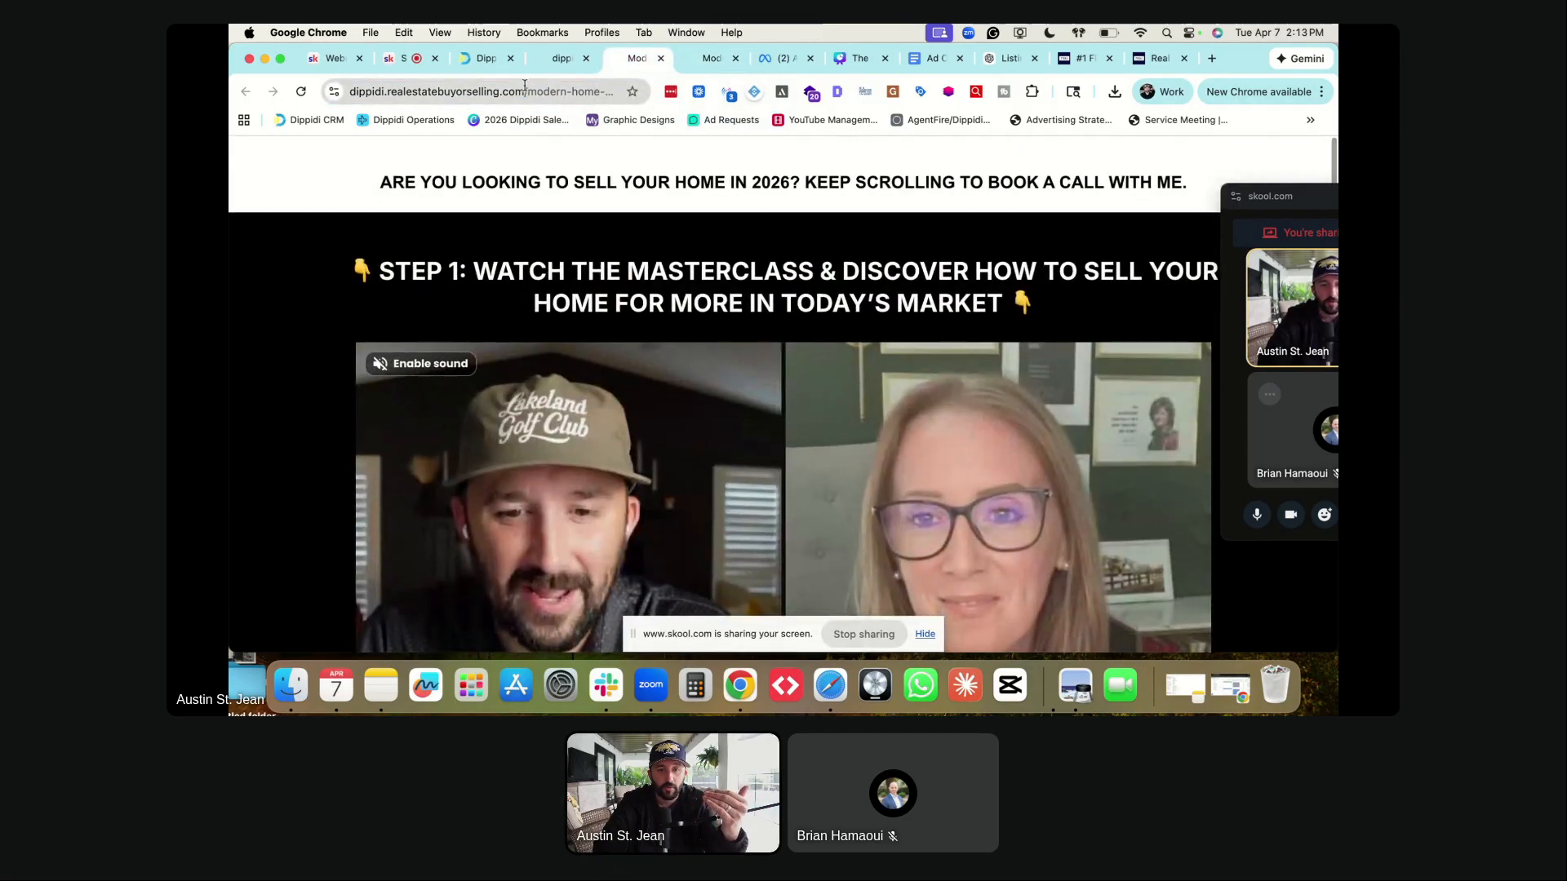
left_click(526, 92)
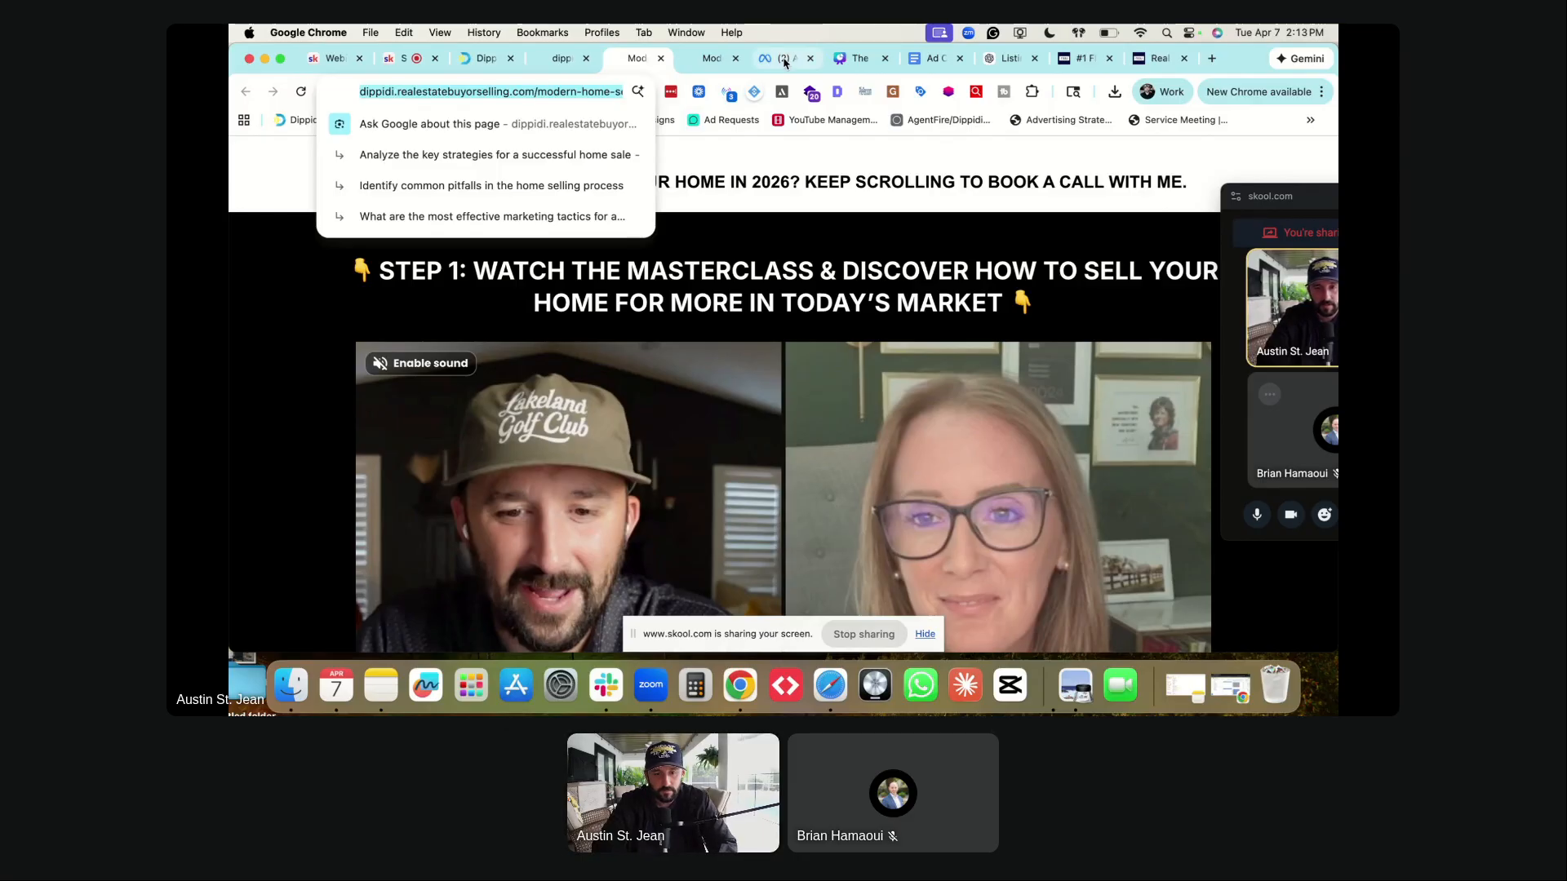
left_click(784, 60)
left_click(529, 509)
key("cmd+v")
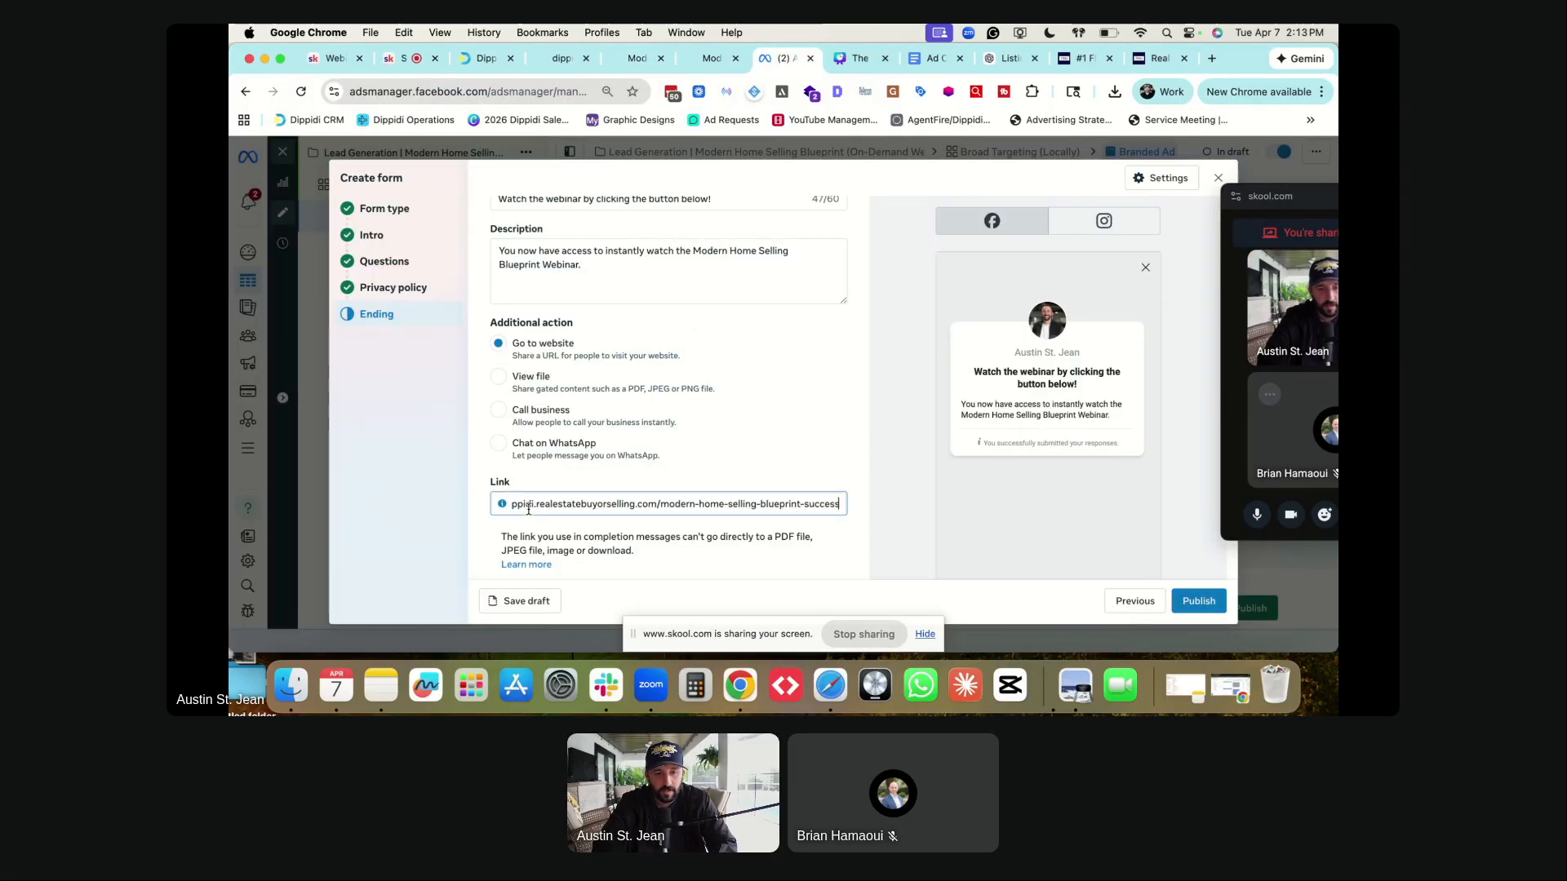
left_click(465, 461)
- Change the button text to 'Watch The Webinar Now', leaving Messenger conversations turned off
scroll(662, 467, "down", 3)
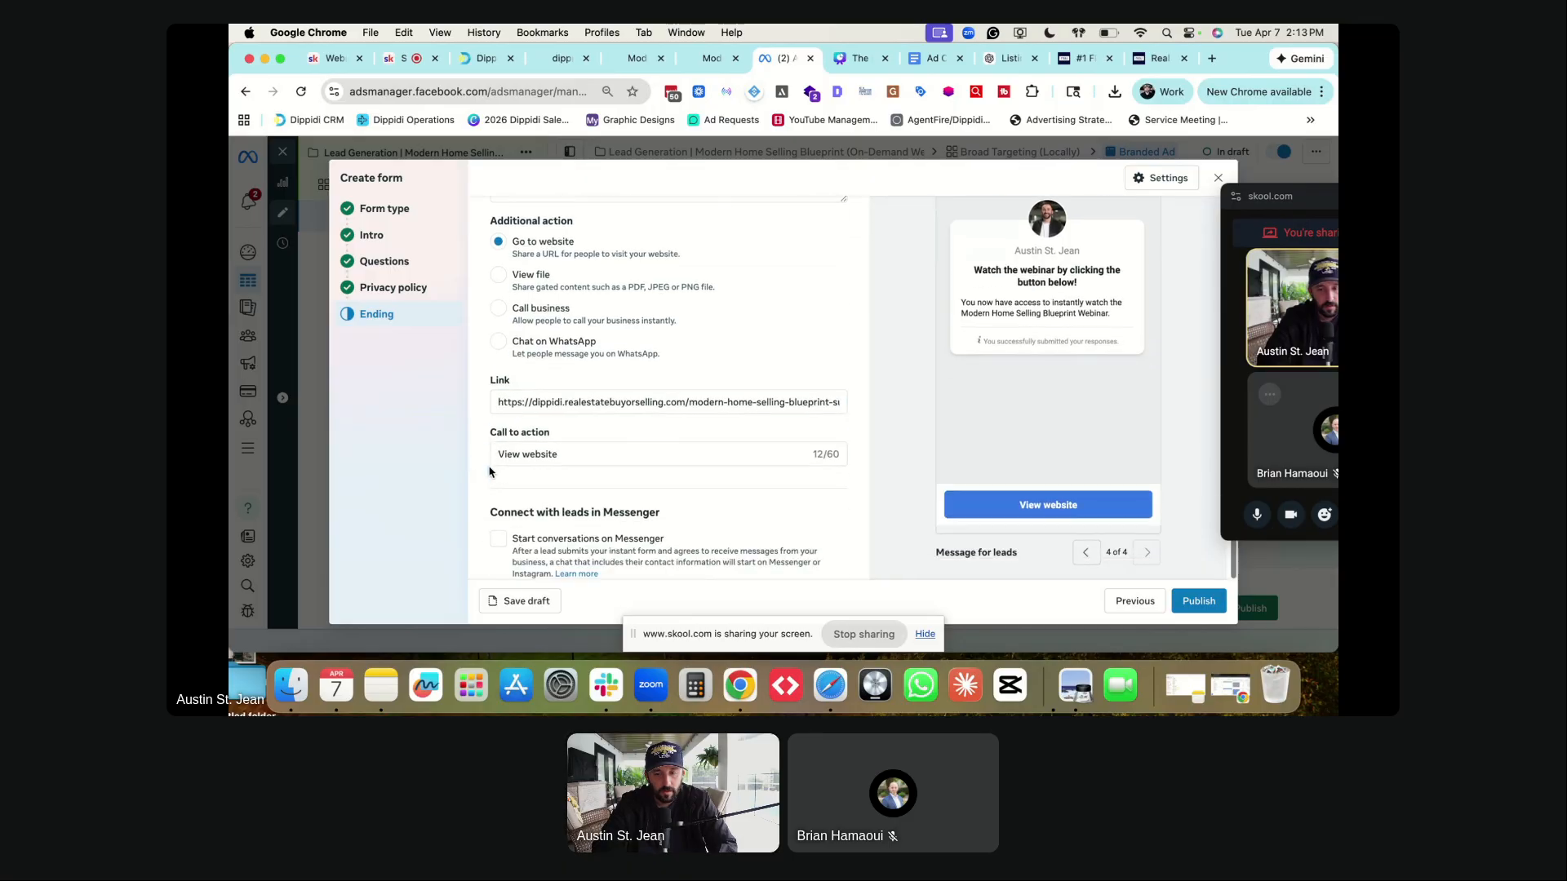
left_click(662, 453)
key("cmd+a")
type("Watch The Webi")
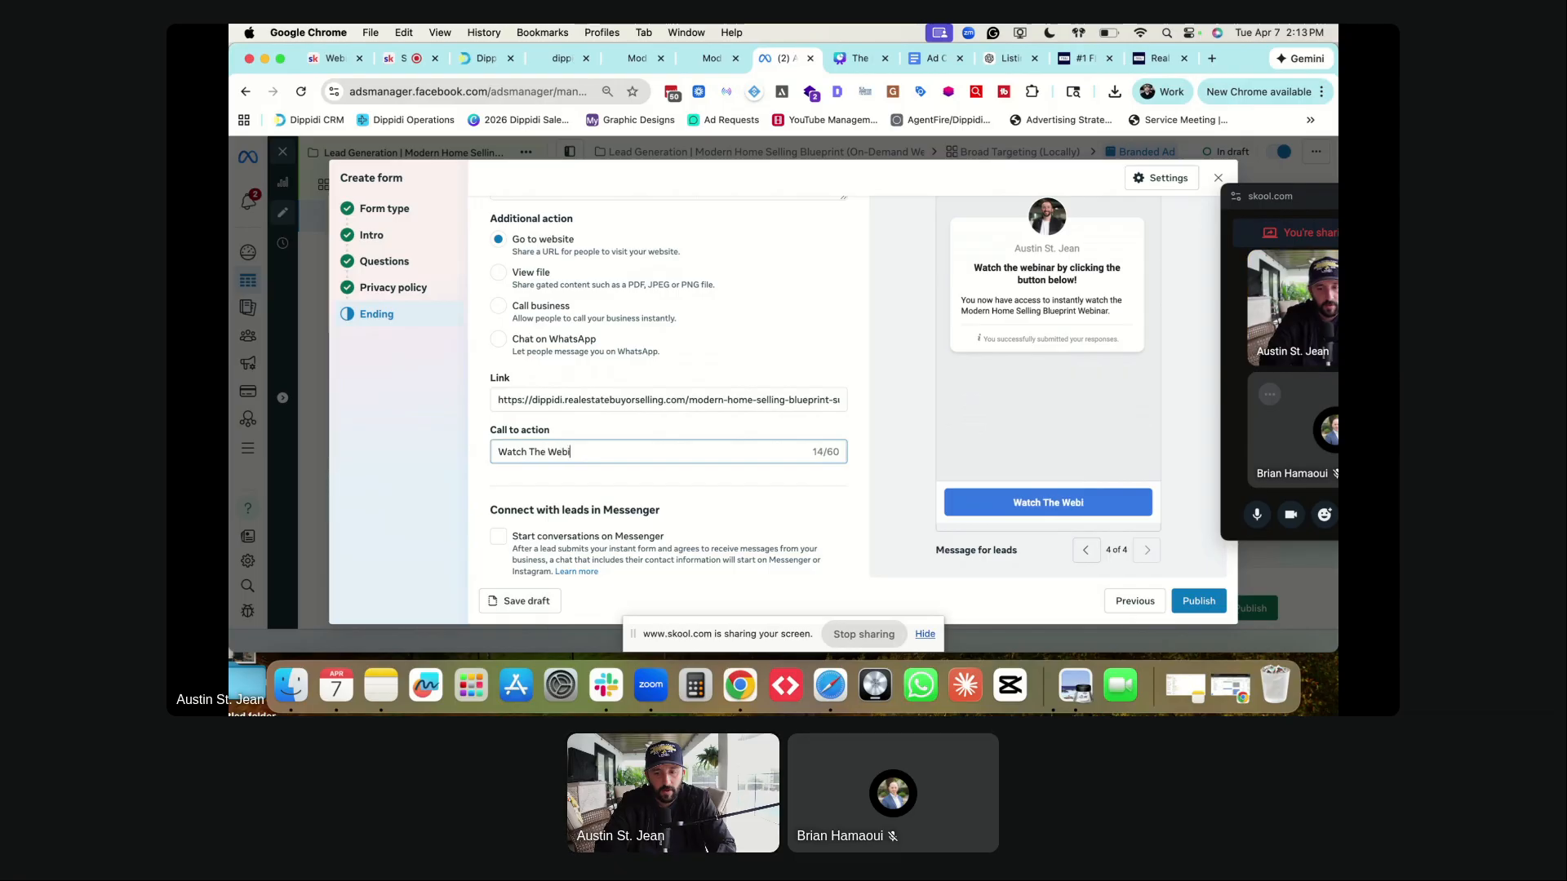
type("nar Now")
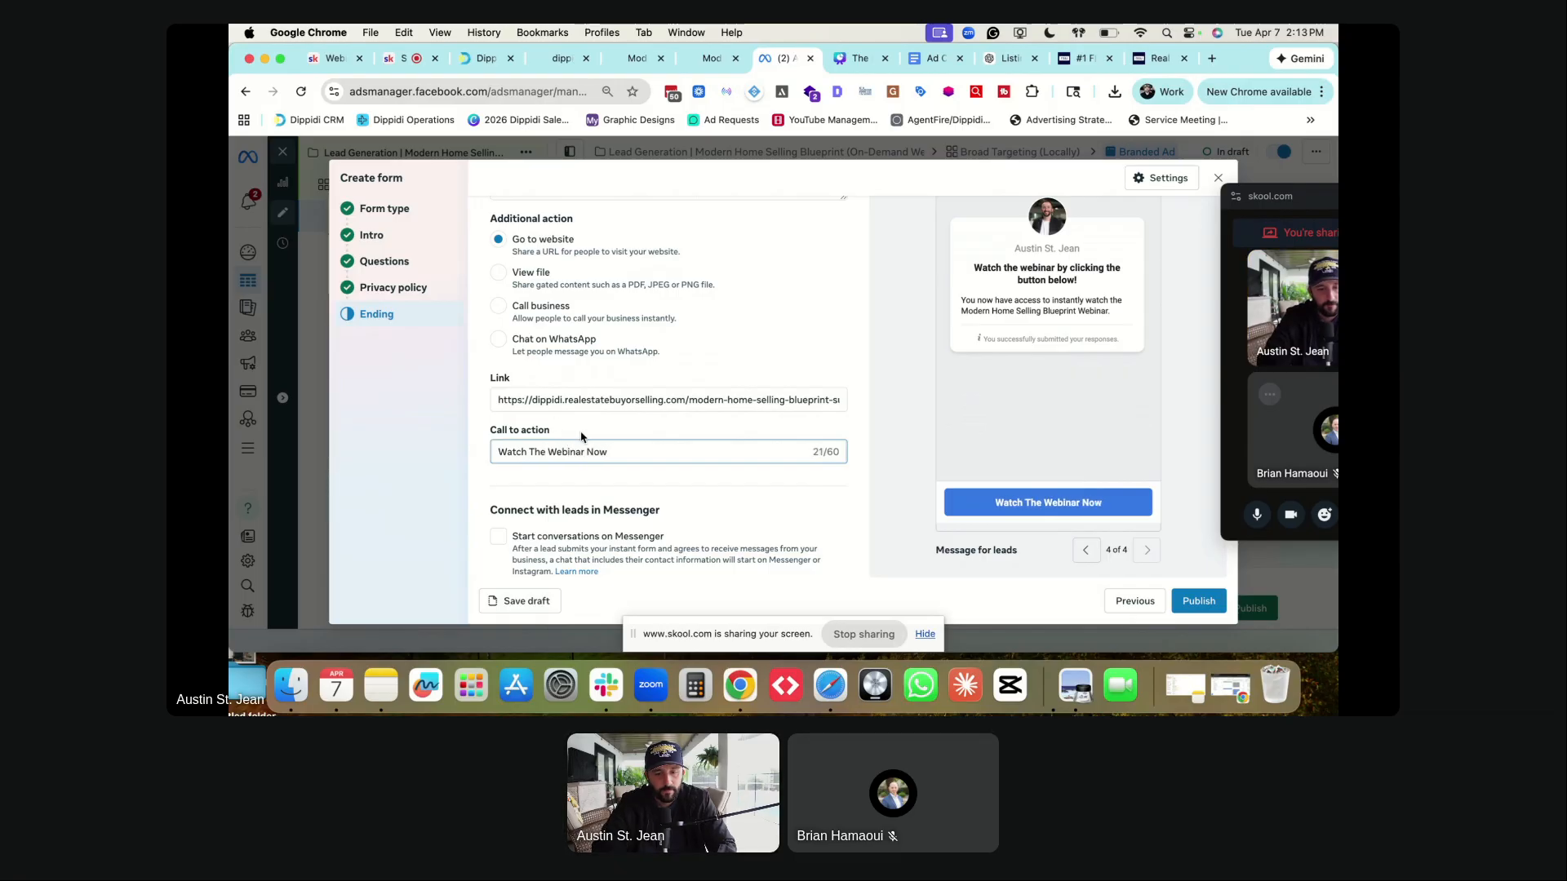
left_click(498, 538)
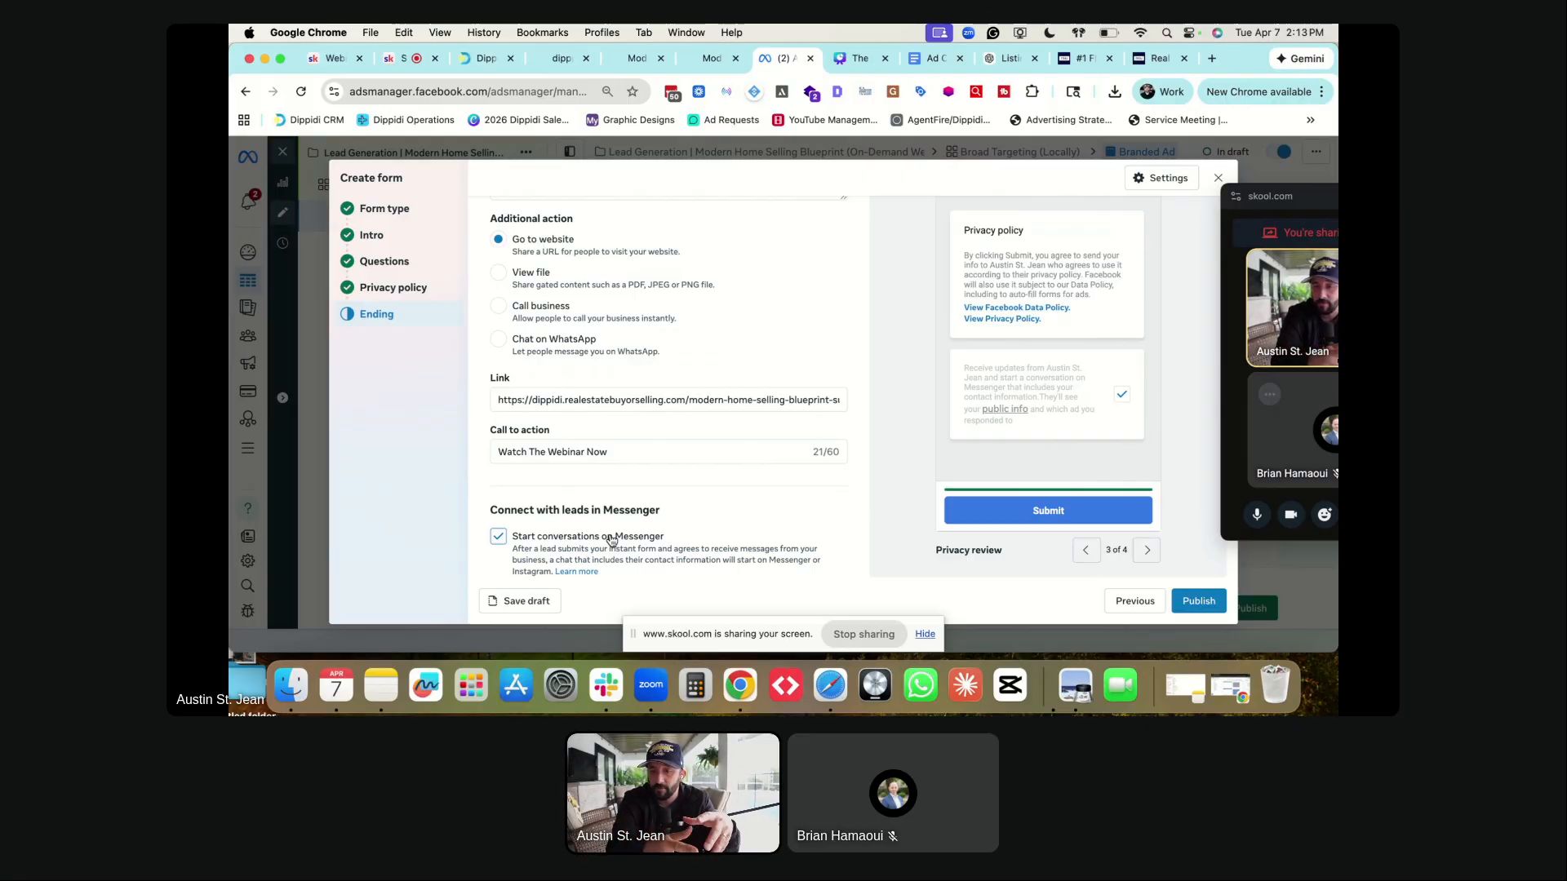
left_click(611, 538)
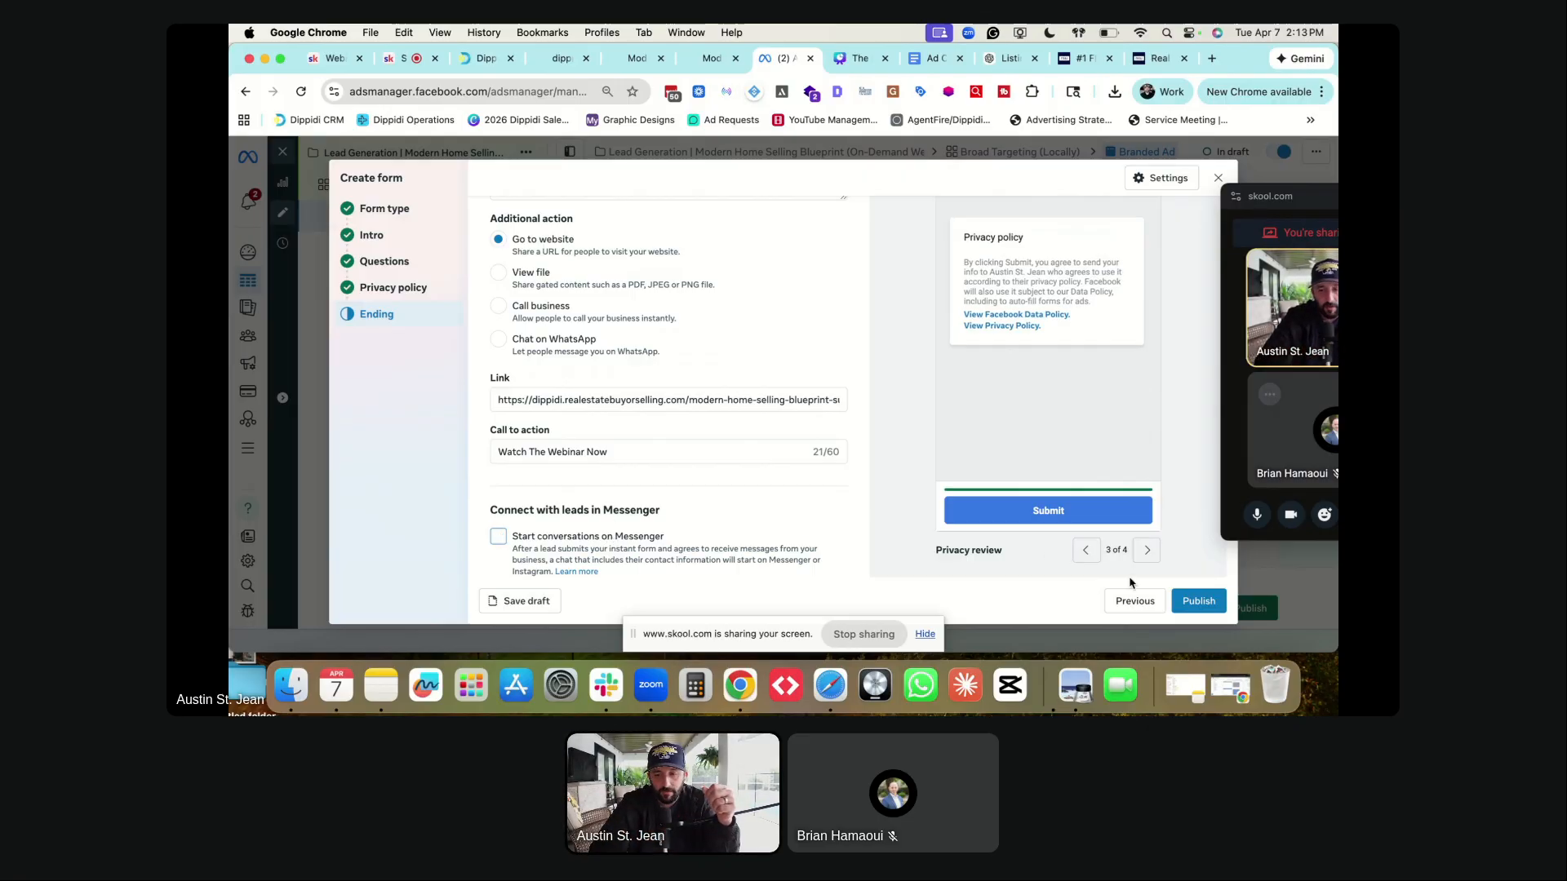
- Finish the instant form and review its Automated lead delivery options
left_click(1193, 604)
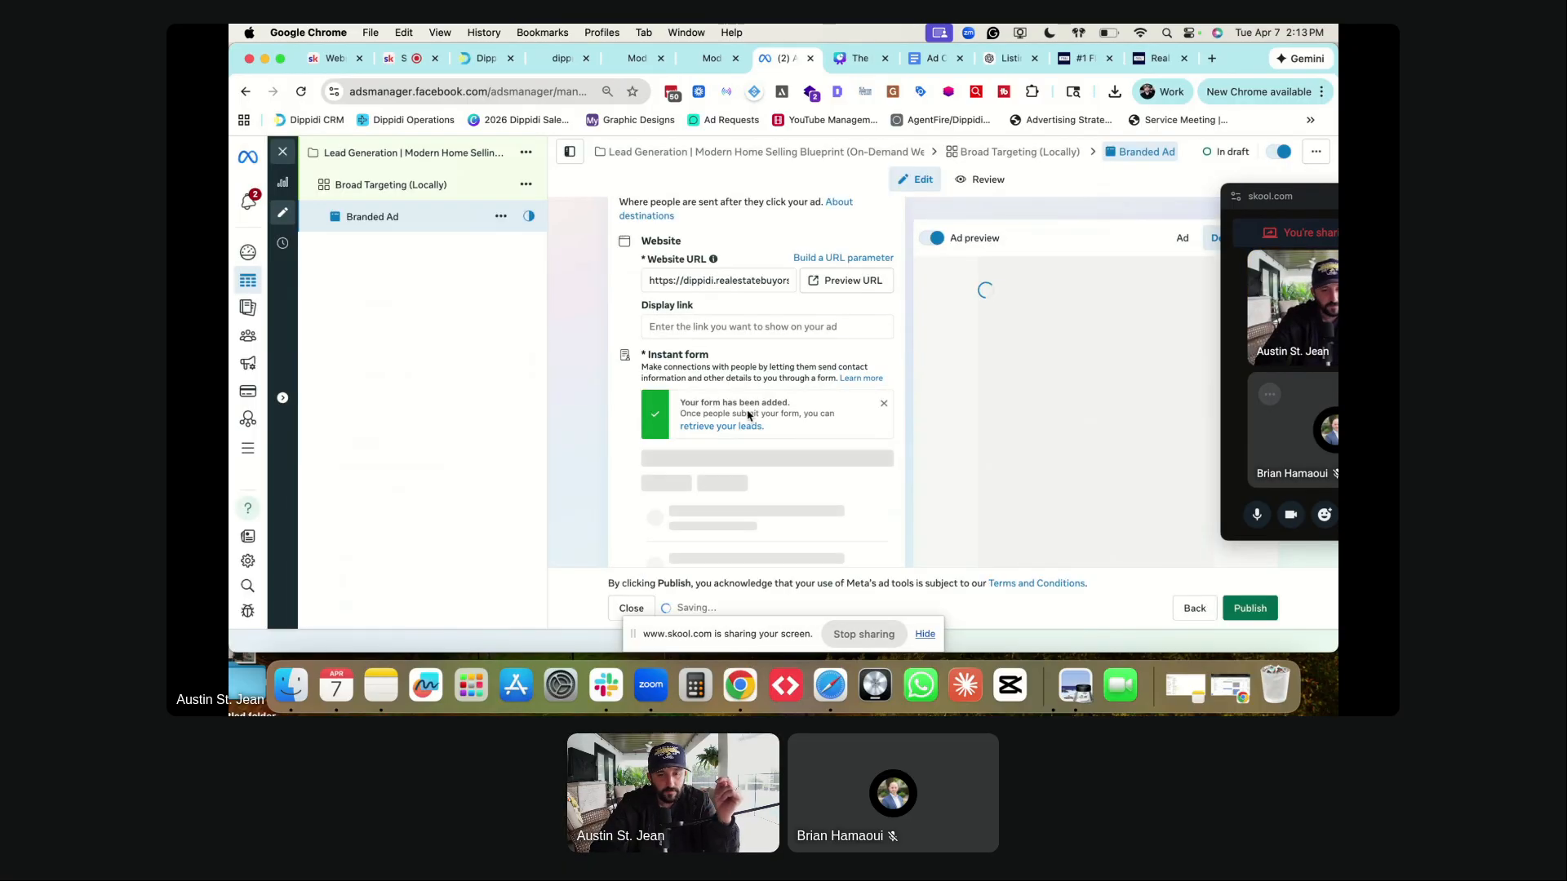
scroll(626, 337, "down", 3)
scroll(629, 339, "down", 3)
scroll(645, 347, "up", 5)
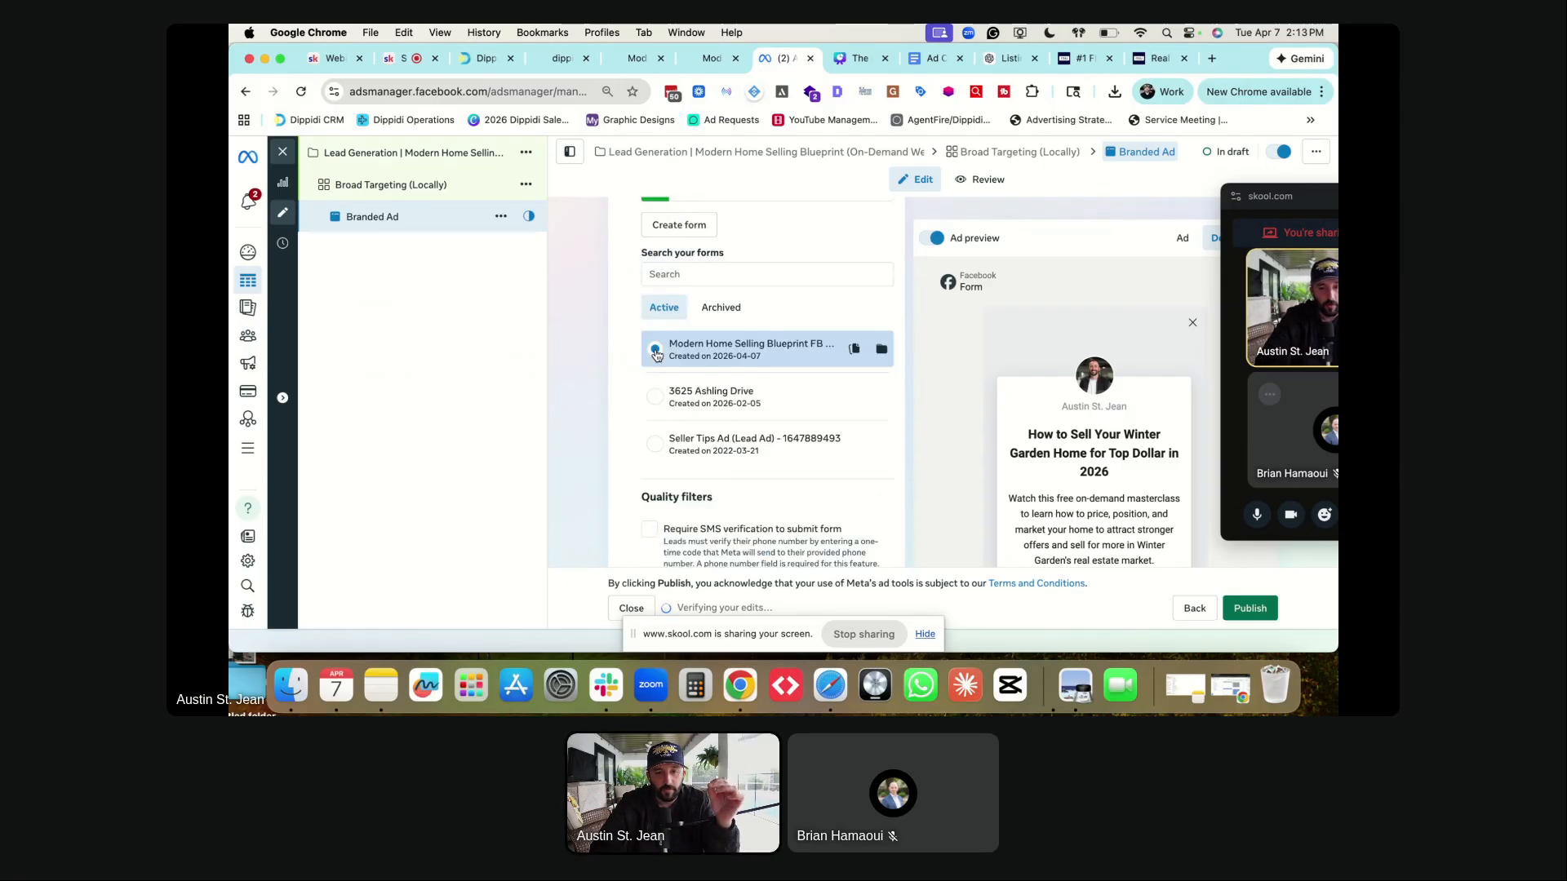
scroll(686, 359, "down", 4)
scroll(724, 369, "down", 2)
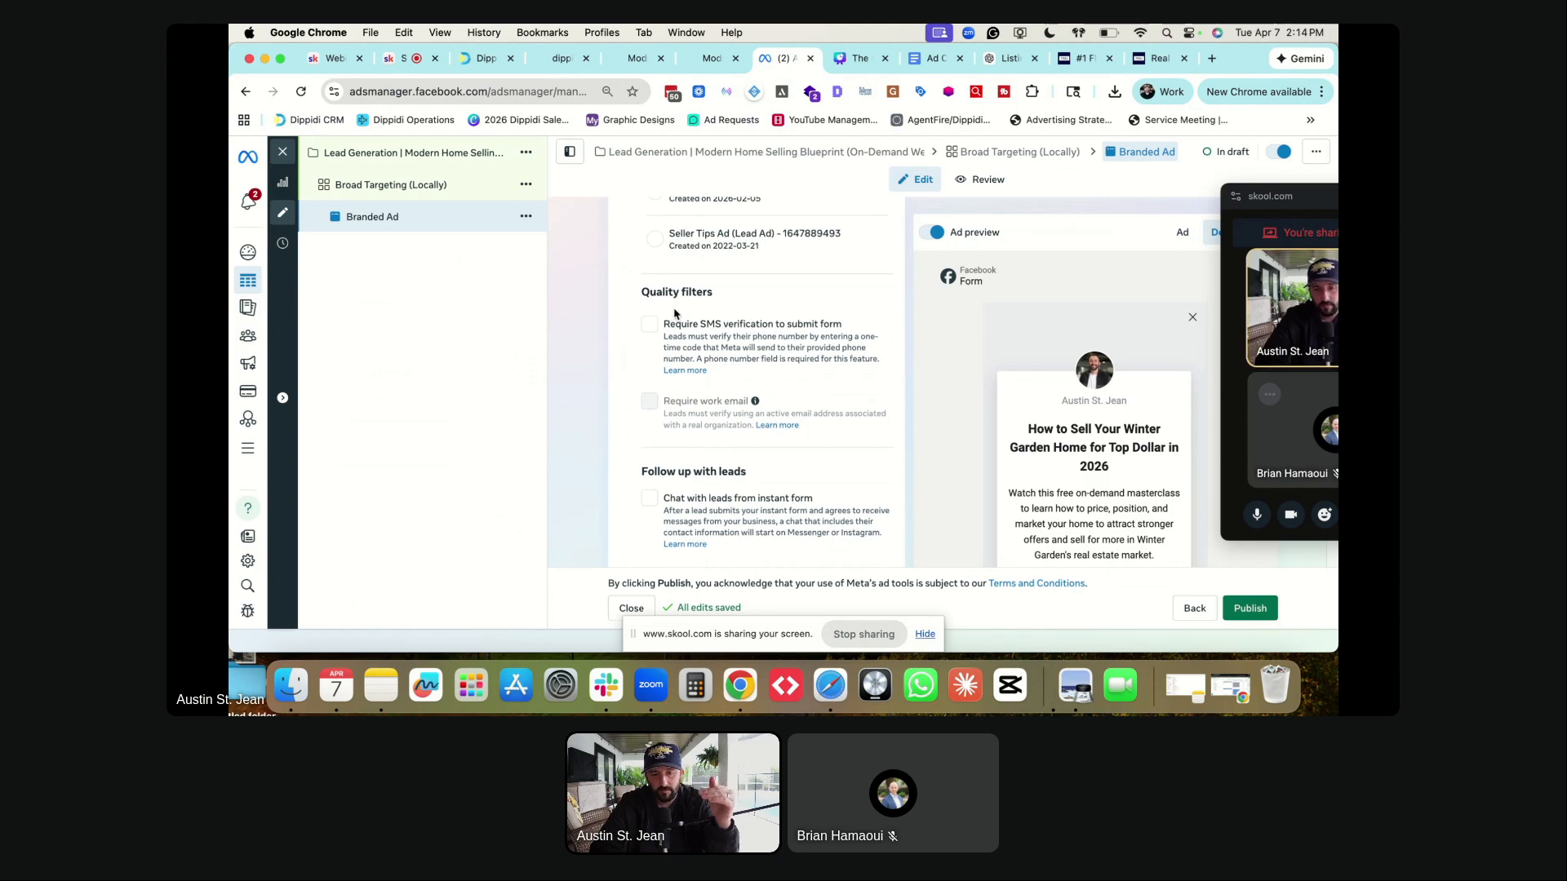
scroll(677, 311, "down", 1)
scroll(628, 331, "down", 5)
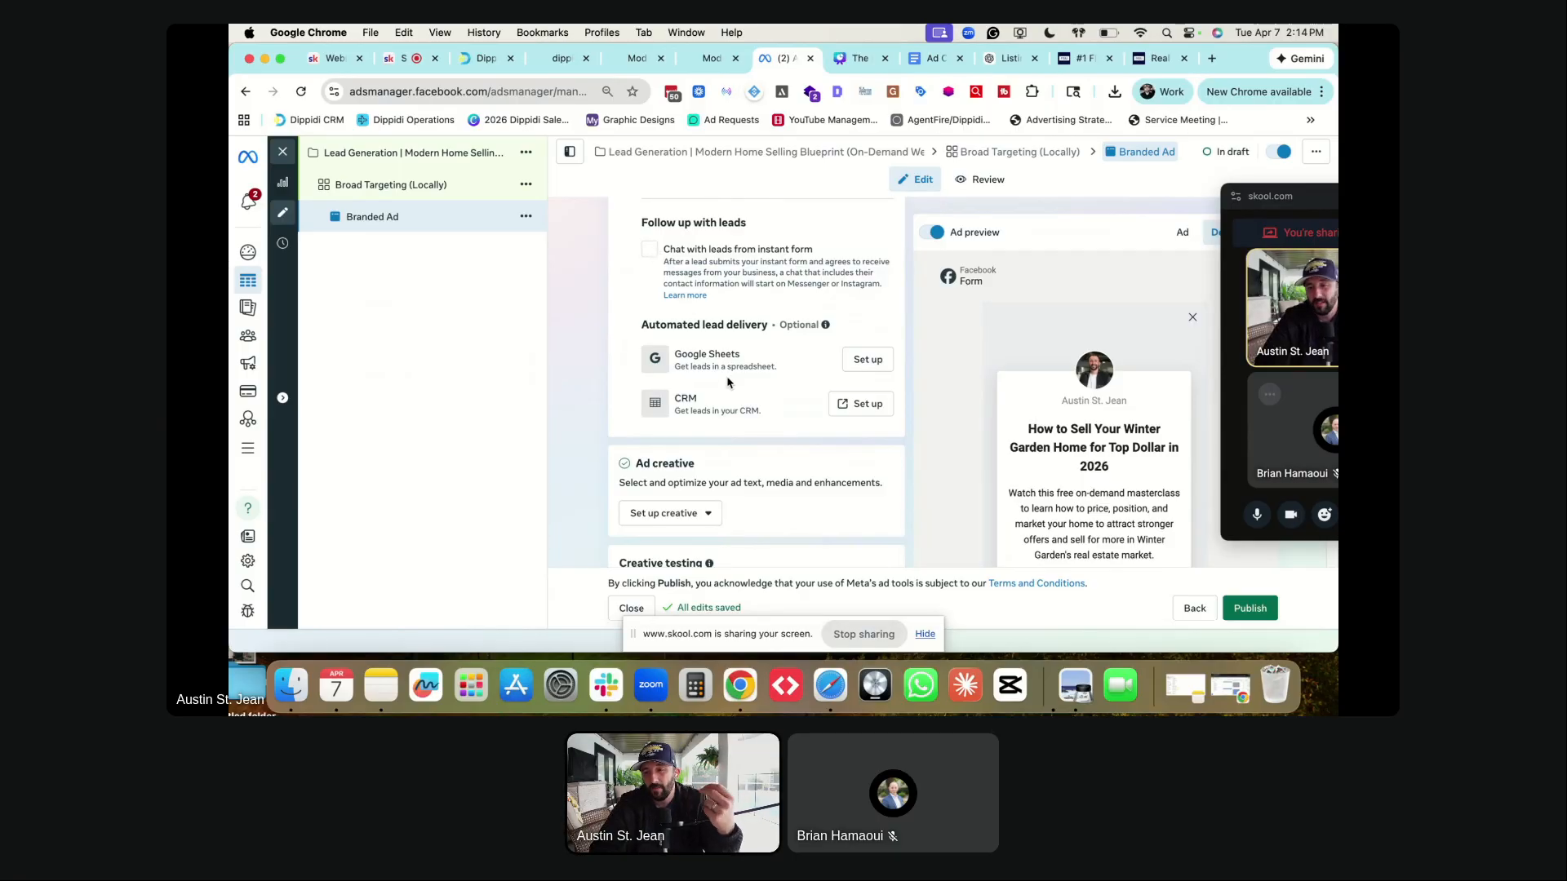
- Load lofty.com in the real-estate site tab from the 'lof' address suggestion
left_click(1085, 58)
left_click(529, 89)
type("lof")
key("Return")
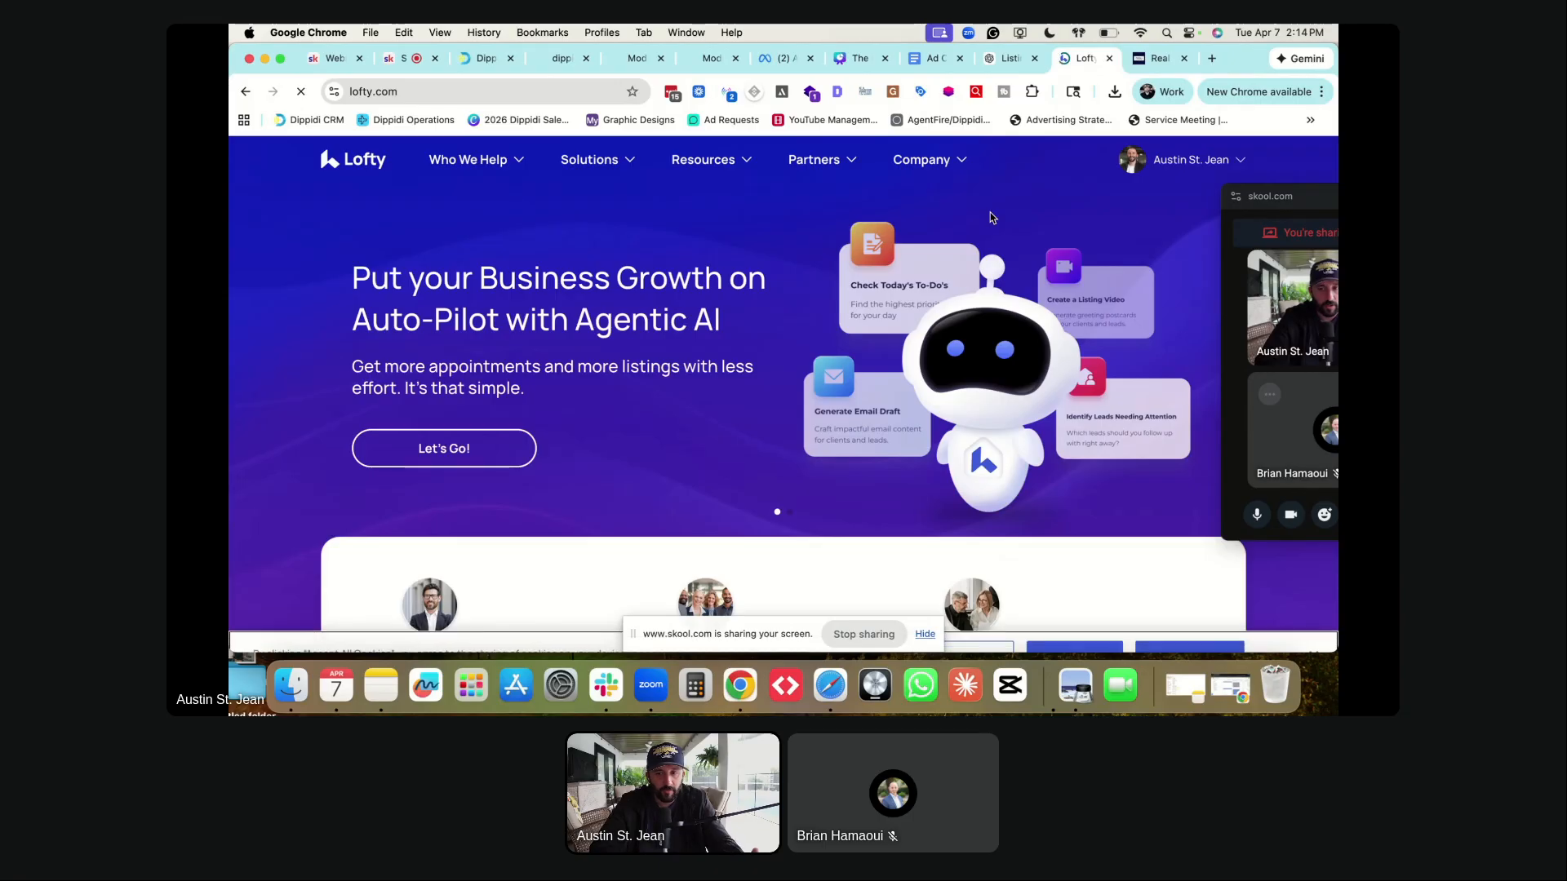
- Open the realfloridaproperties.com site from the websites list in the Lofty account
left_click(1167, 163)
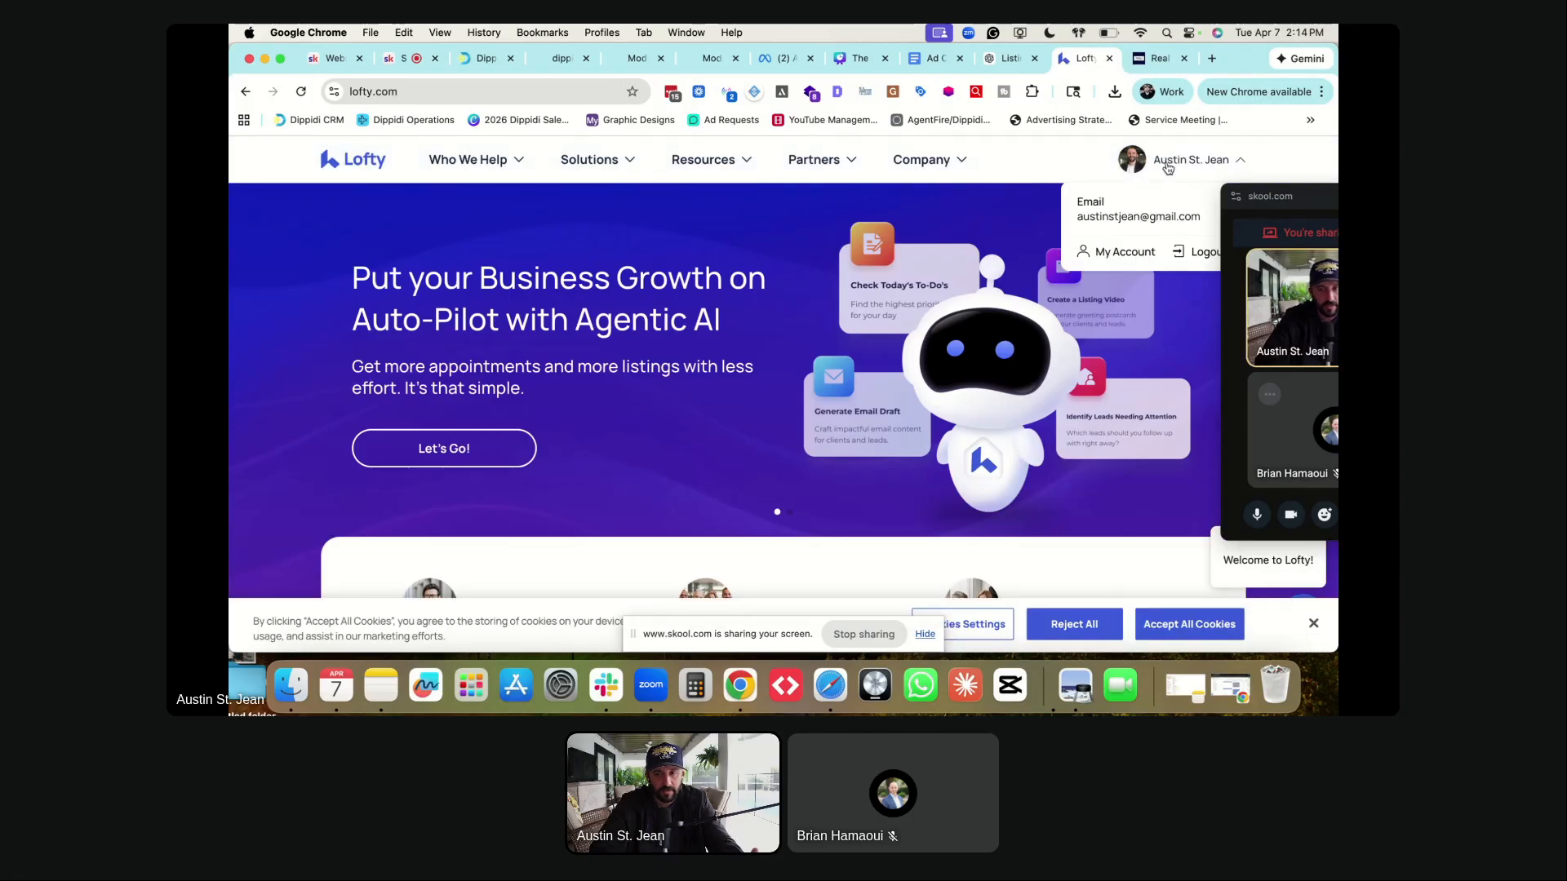
left_click(1114, 254)
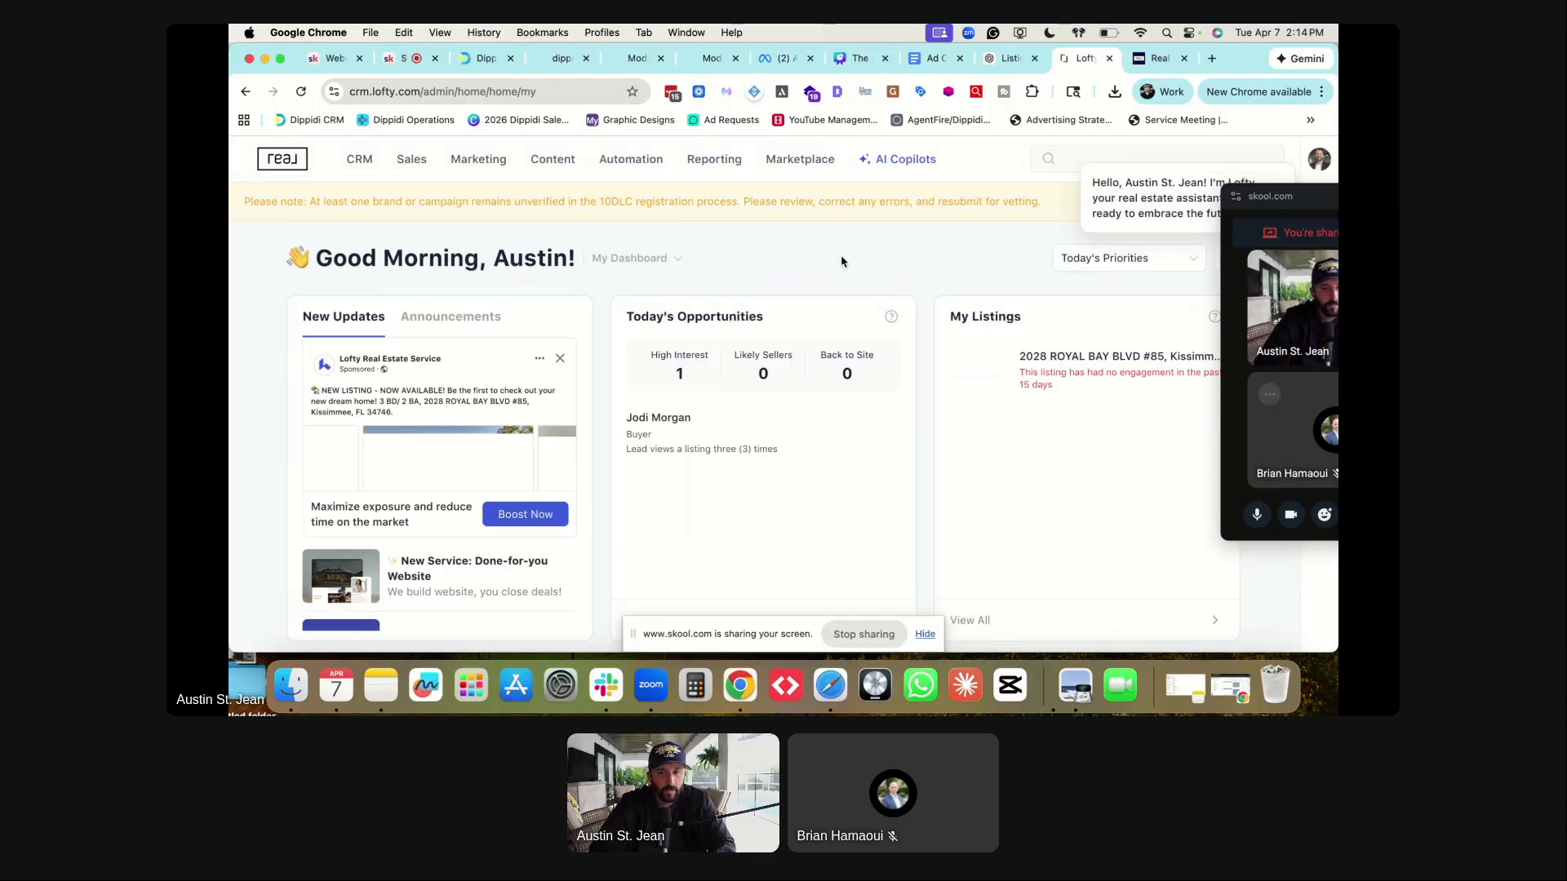
mouse_move(658, 170)
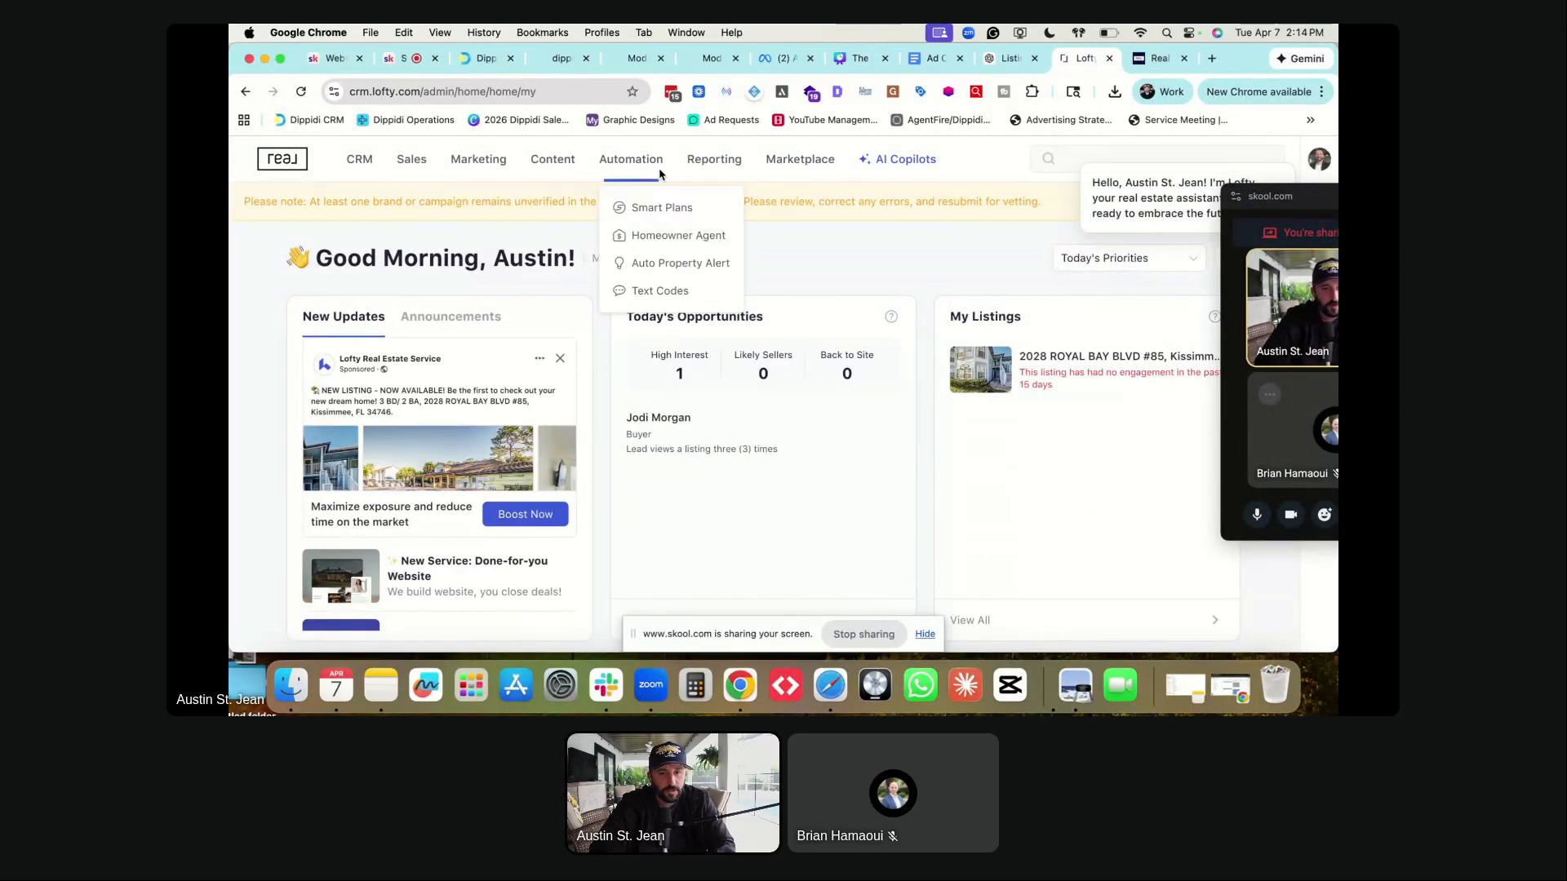
mouse_move(424, 169)
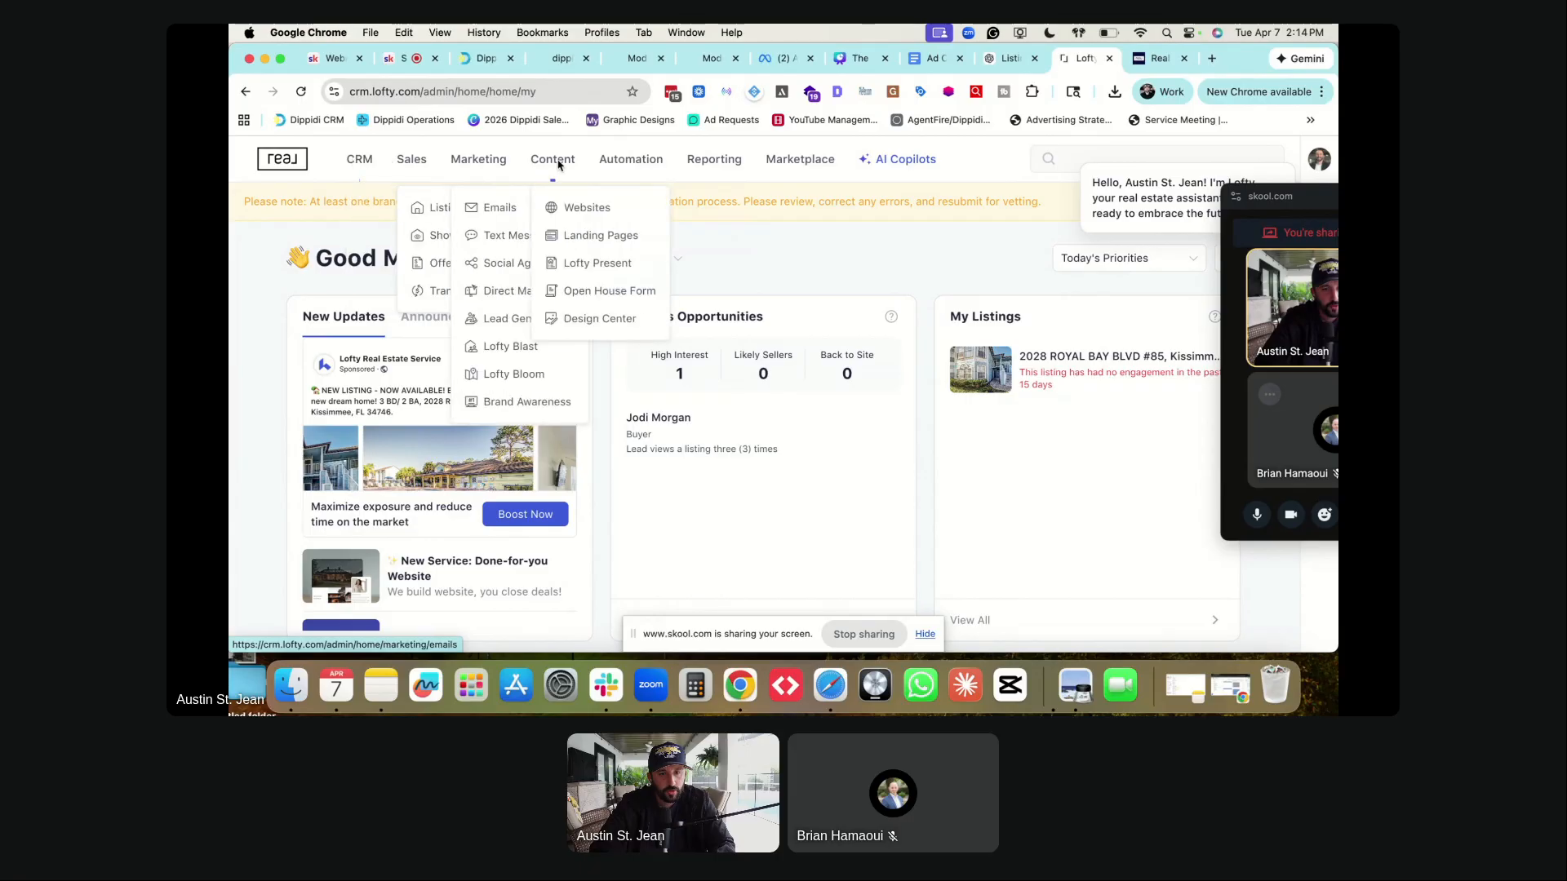
mouse_move(552, 160)
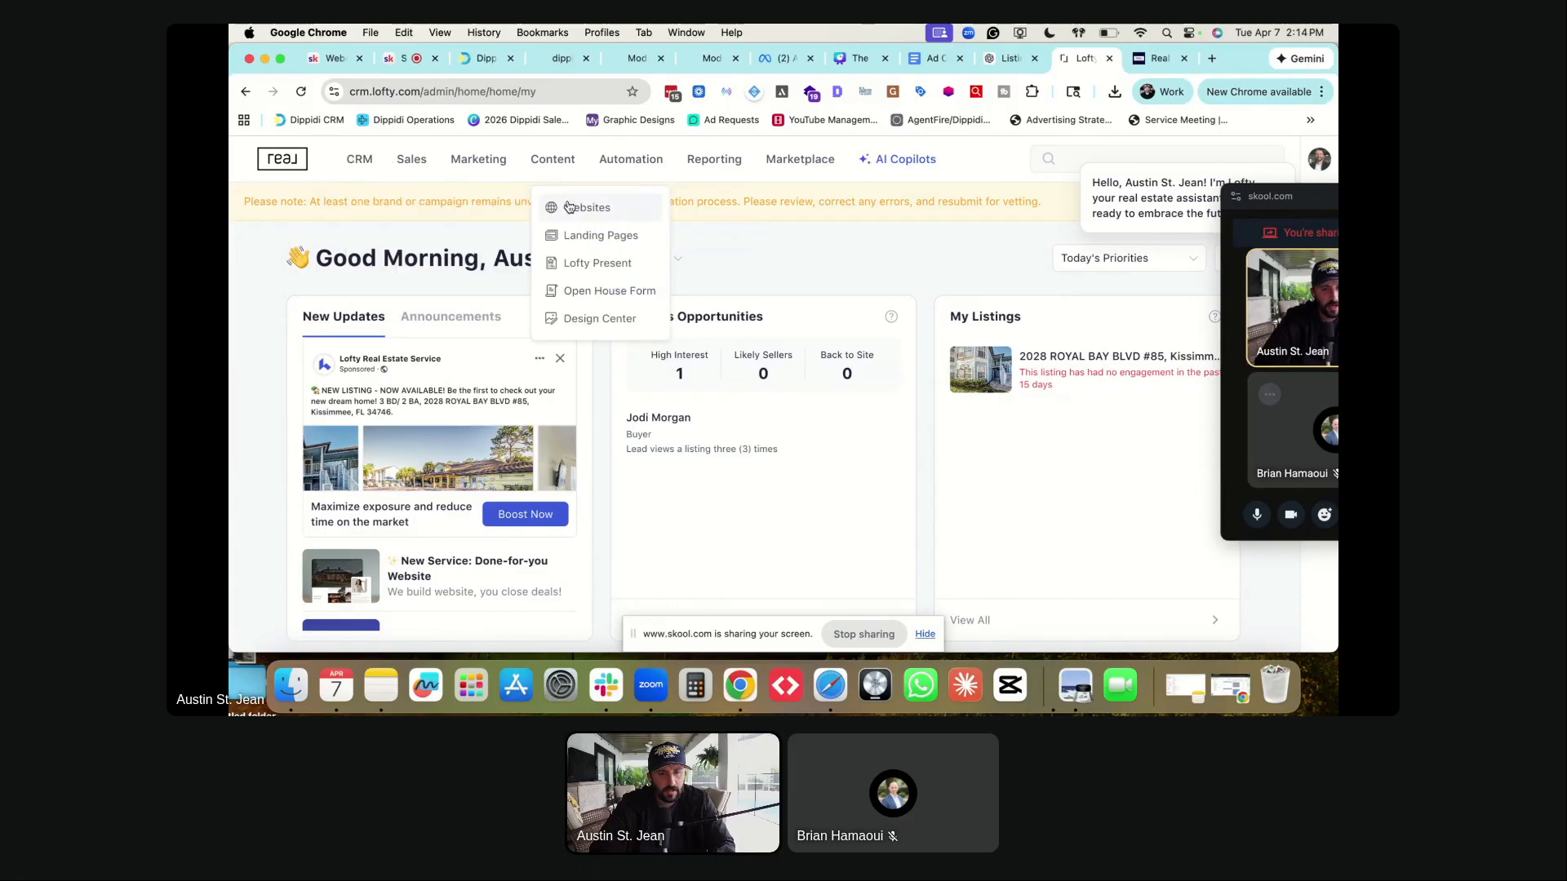
left_click(568, 207)
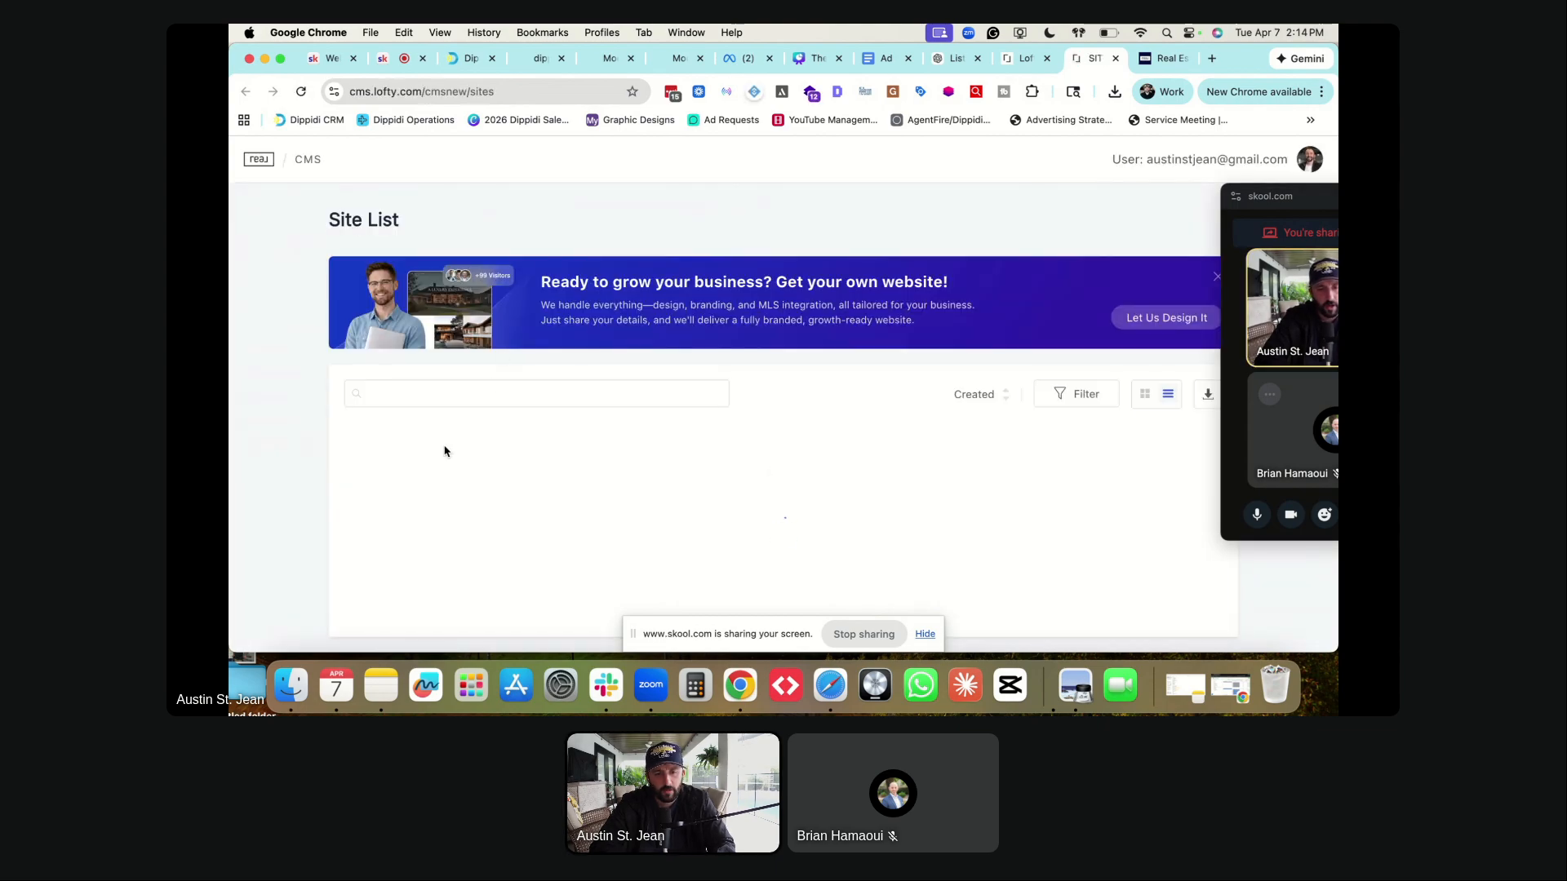
left_click(444, 480)
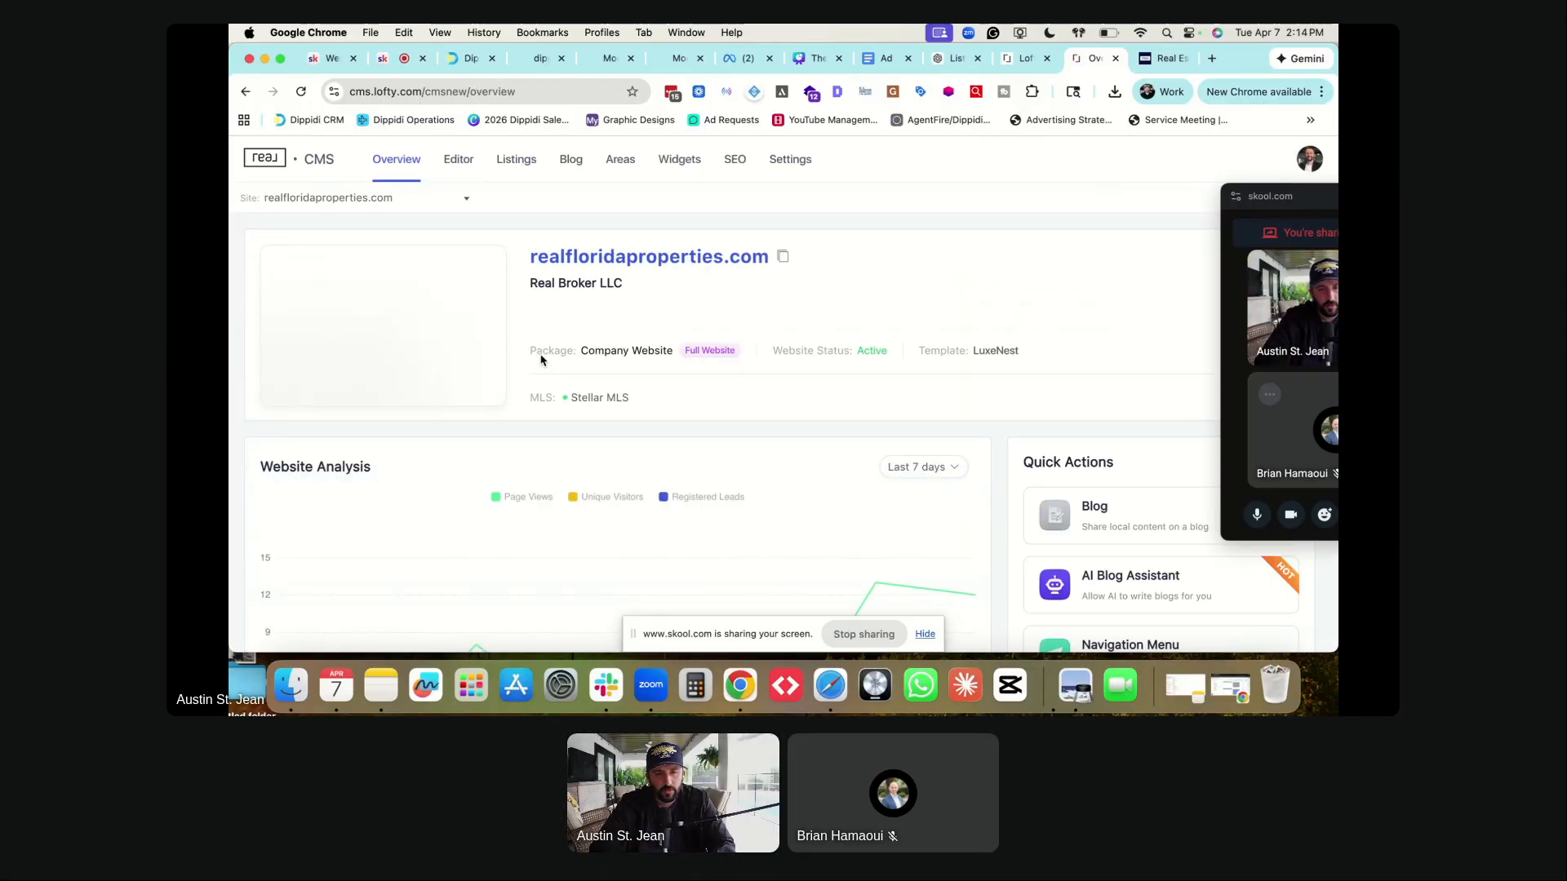
- Open the site's Integrations settings, showing Google Analytics, Tag Manager and Google Ads
left_click(790, 163)
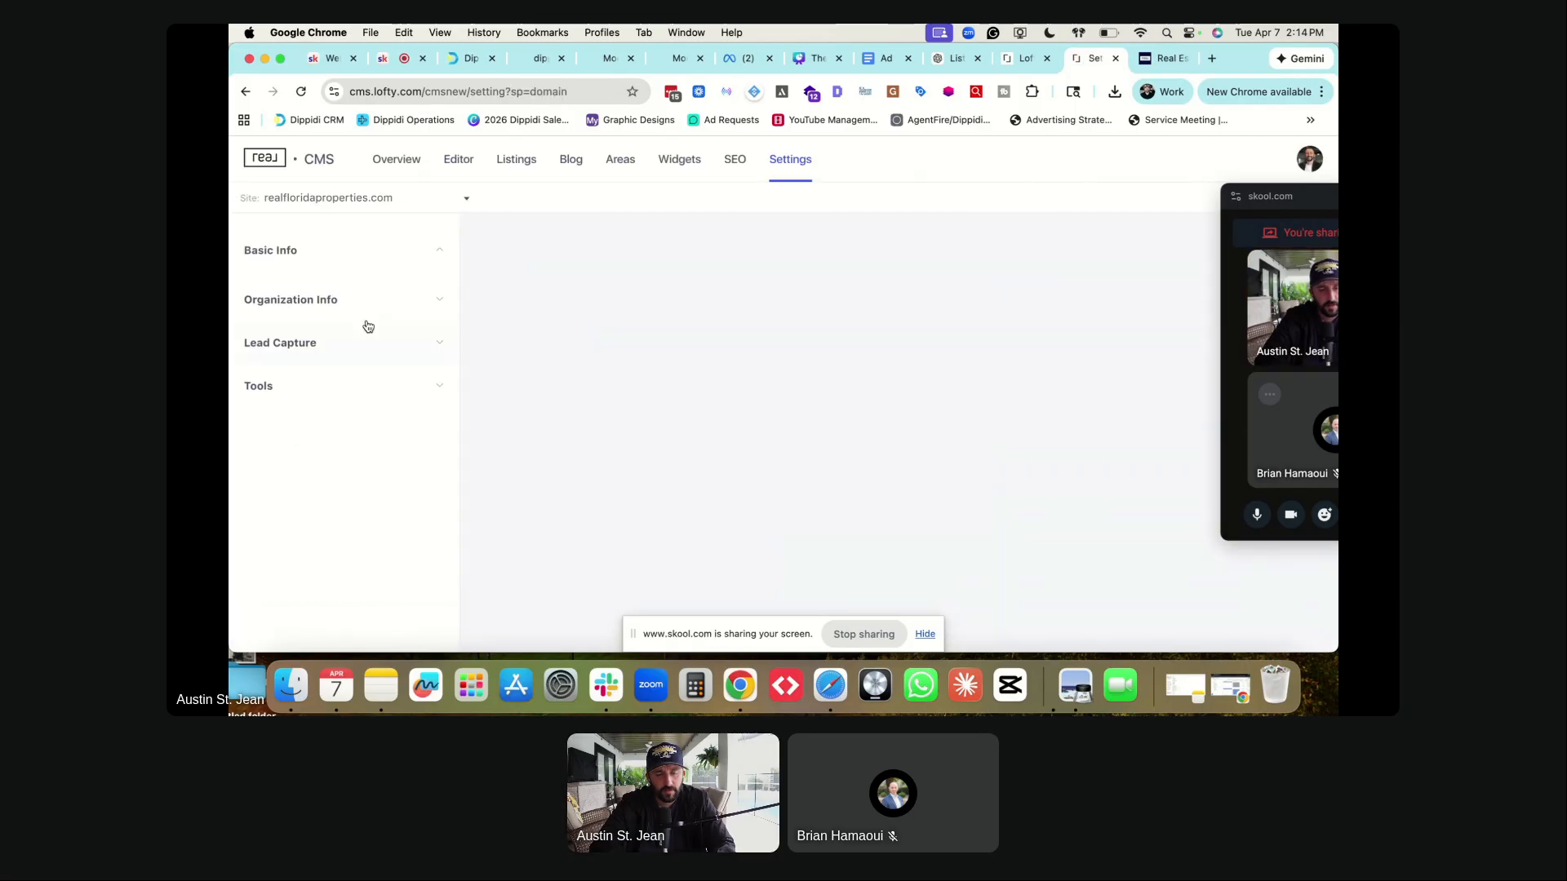
left_click(288, 453)
scroll(289, 453, "down", 5)
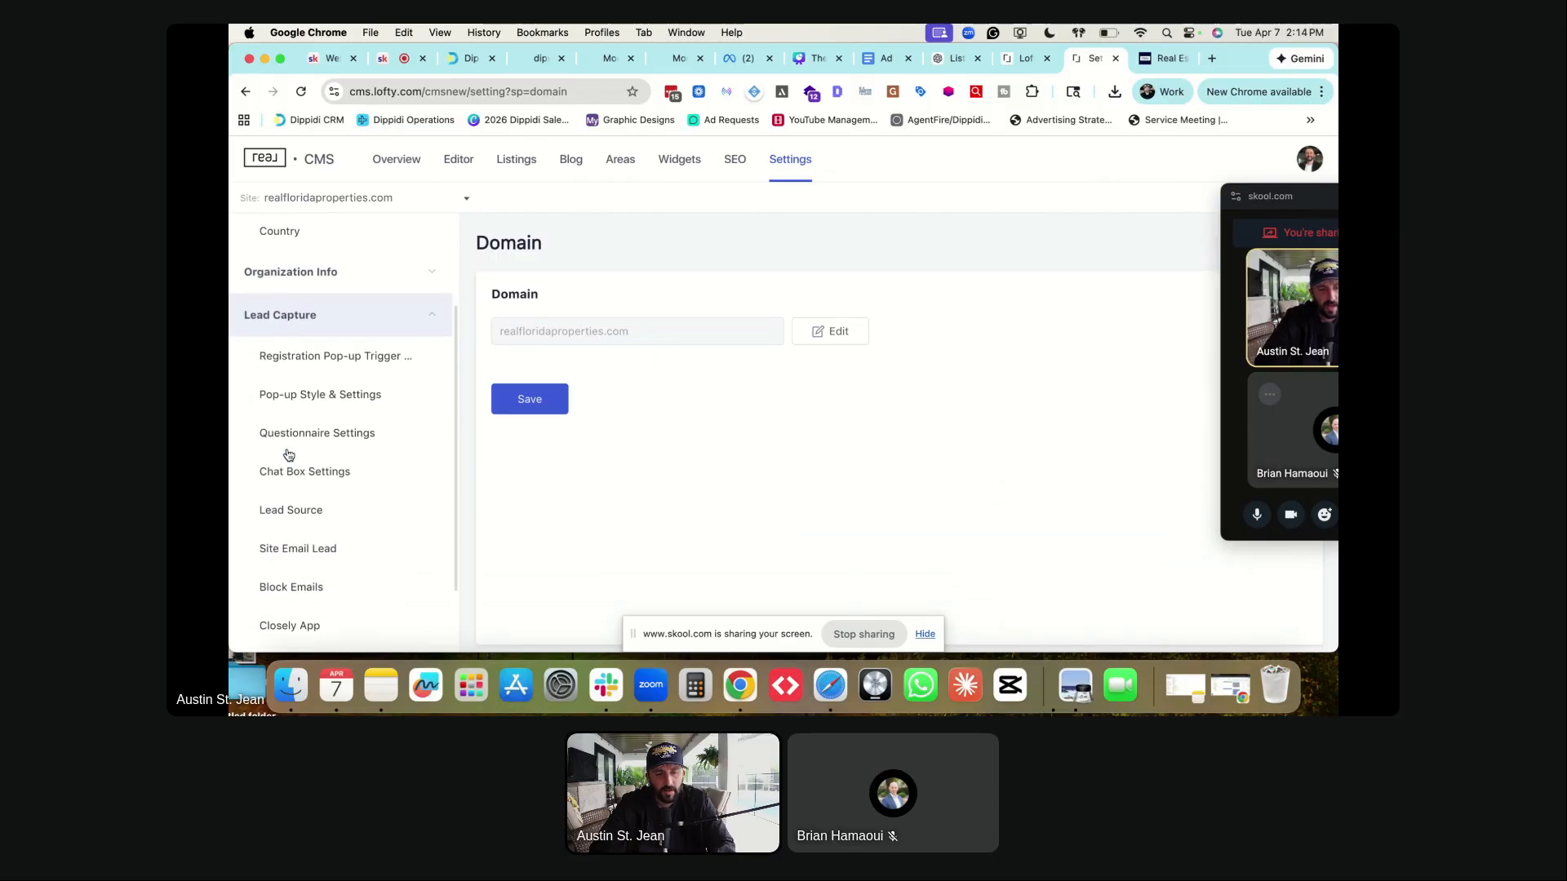
left_click(263, 615)
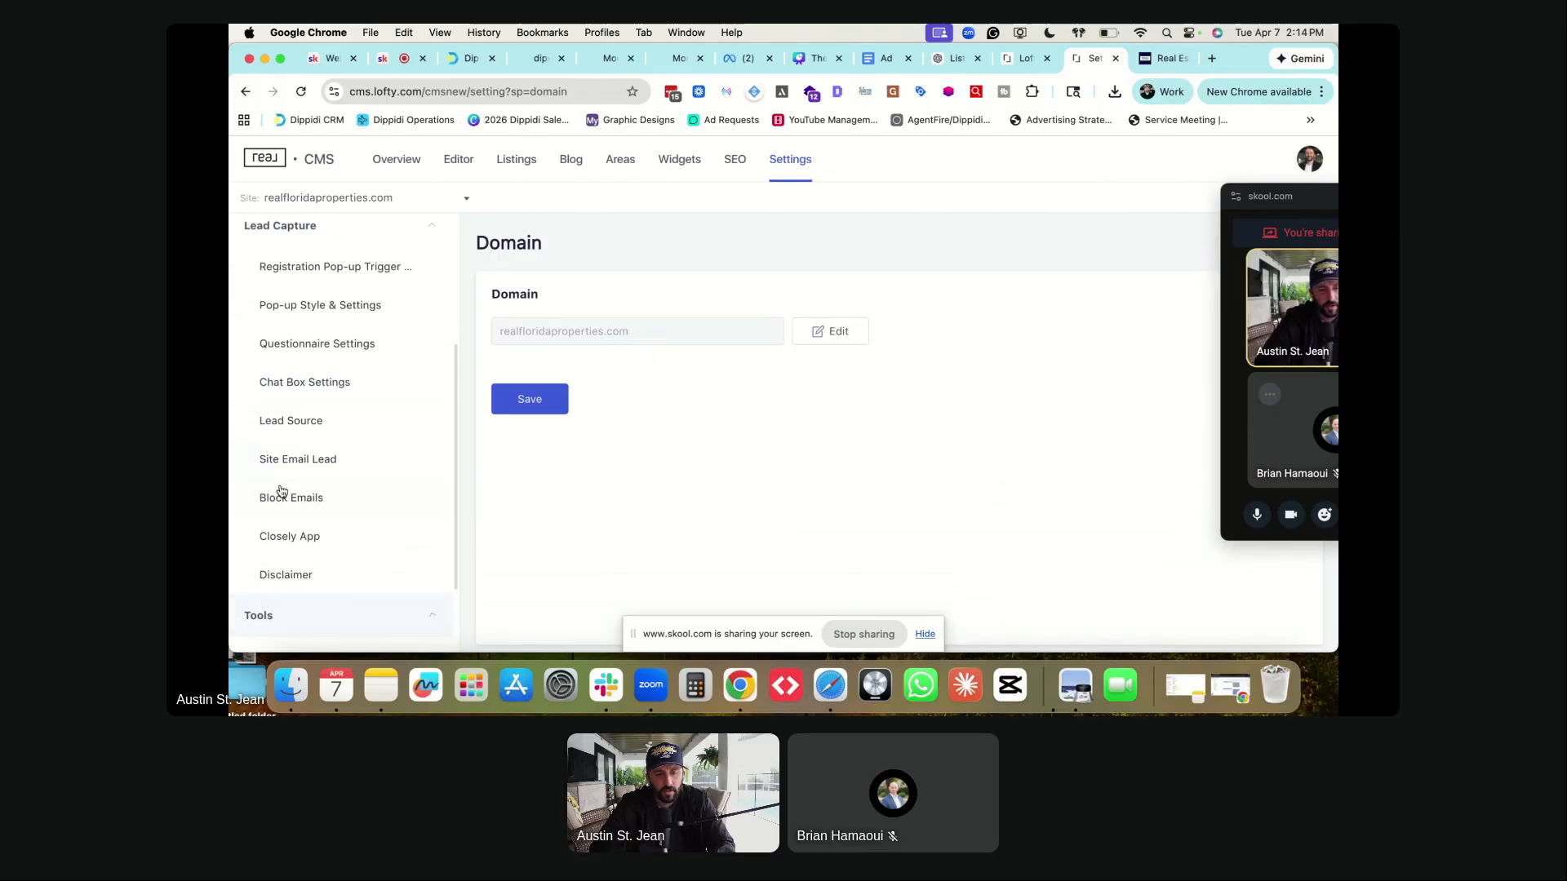
scroll(280, 489, "down", 3)
left_click(284, 502)
scroll(738, 349, "down", 5)
scroll(912, 457, "down", 3)
scroll(912, 457, "up", 7)
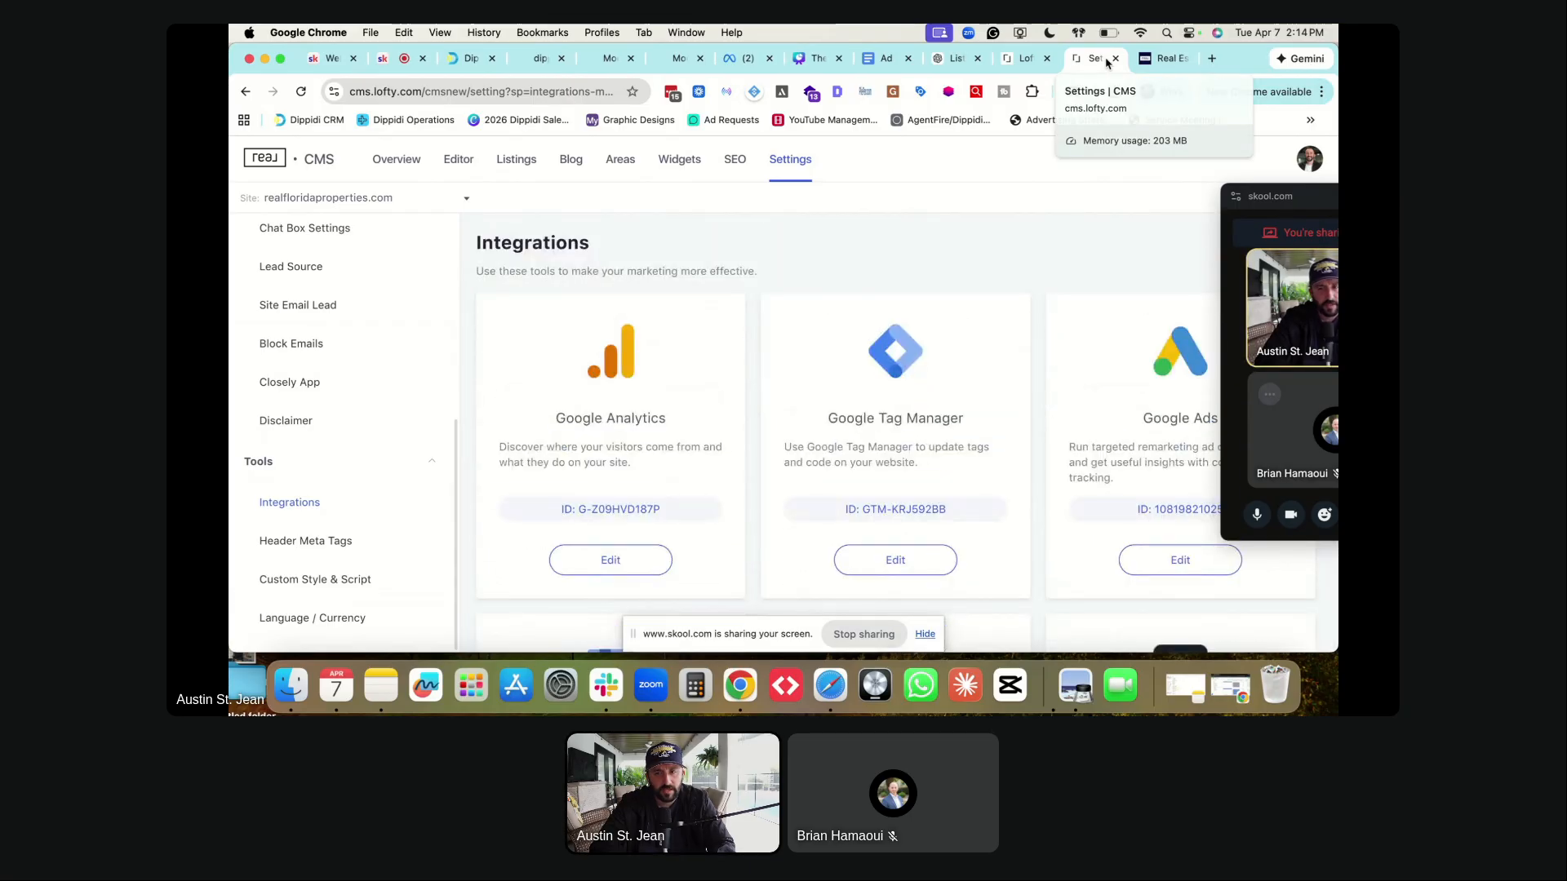
- Return to the Lofty CRM dashboard tab and browse the top menus toward Marketplace
left_click(1021, 58)
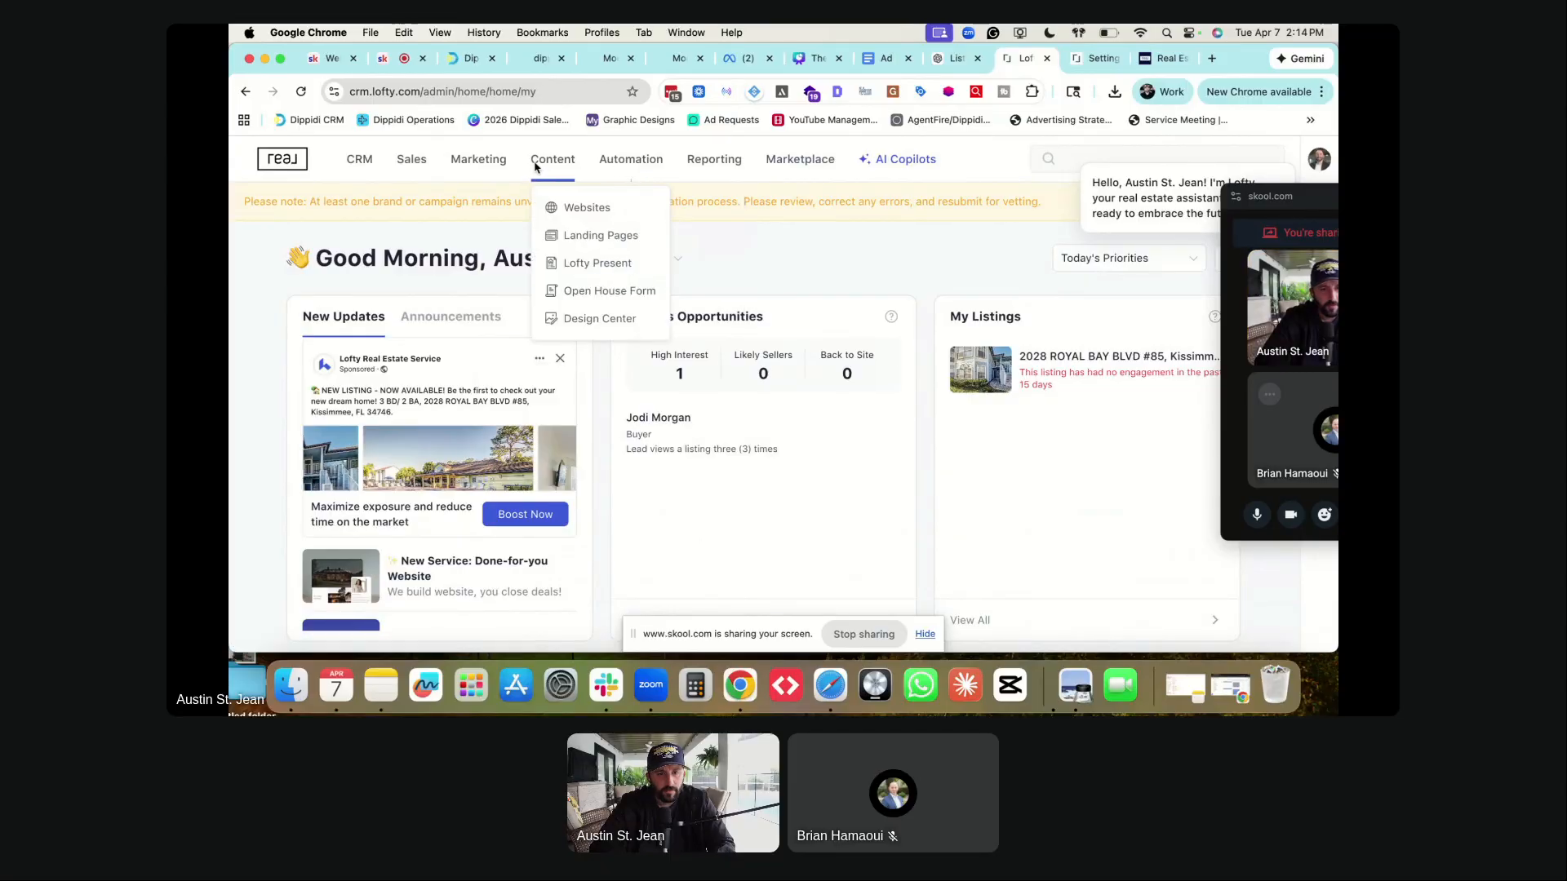
mouse_move(499, 163)
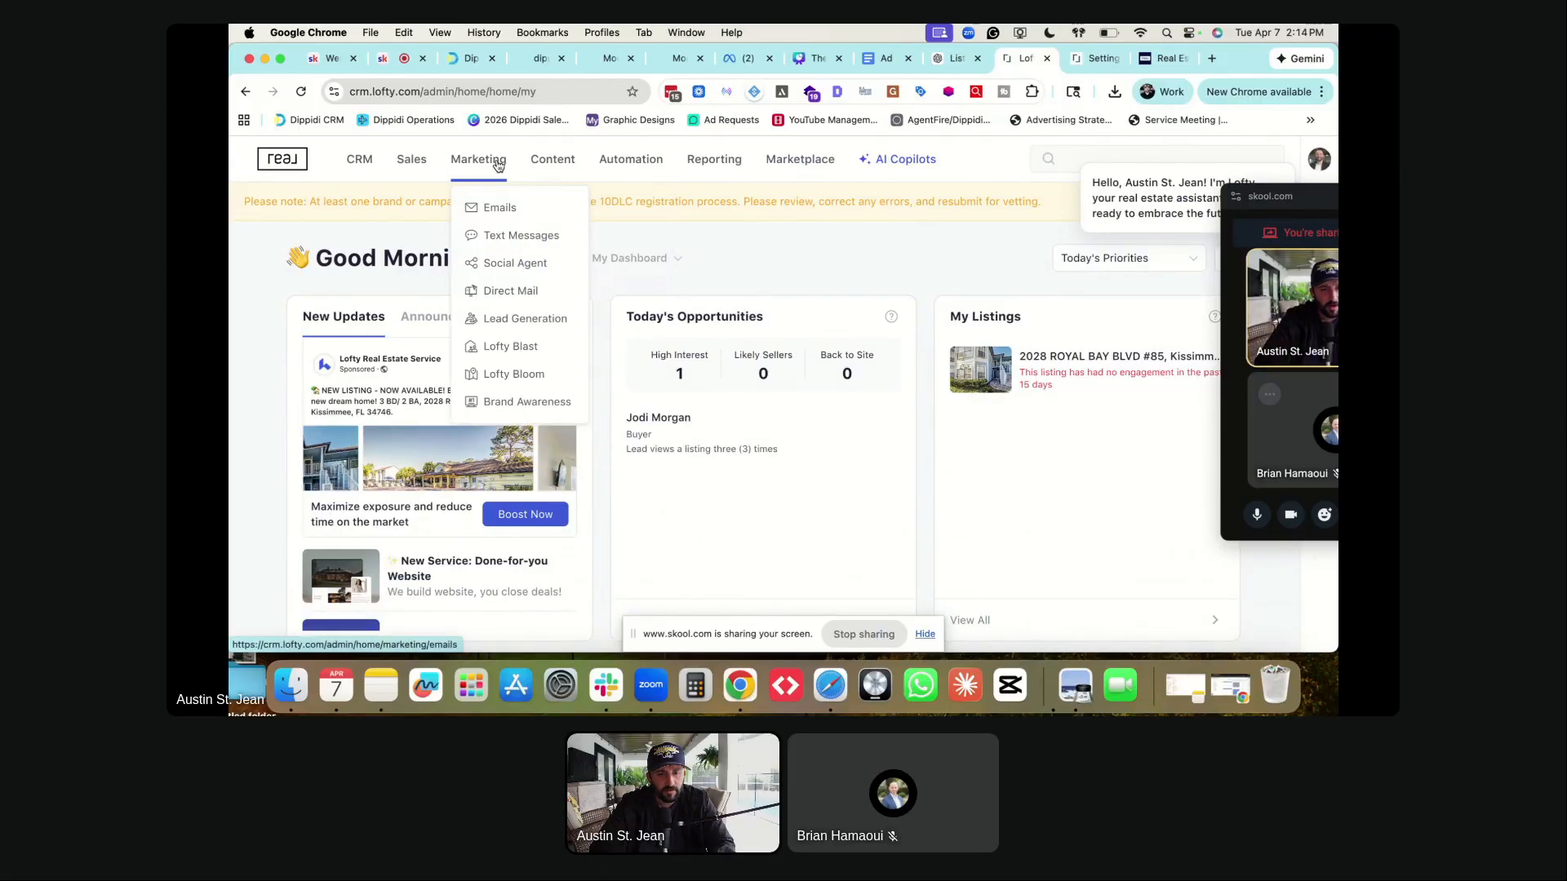
mouse_move(364, 164)
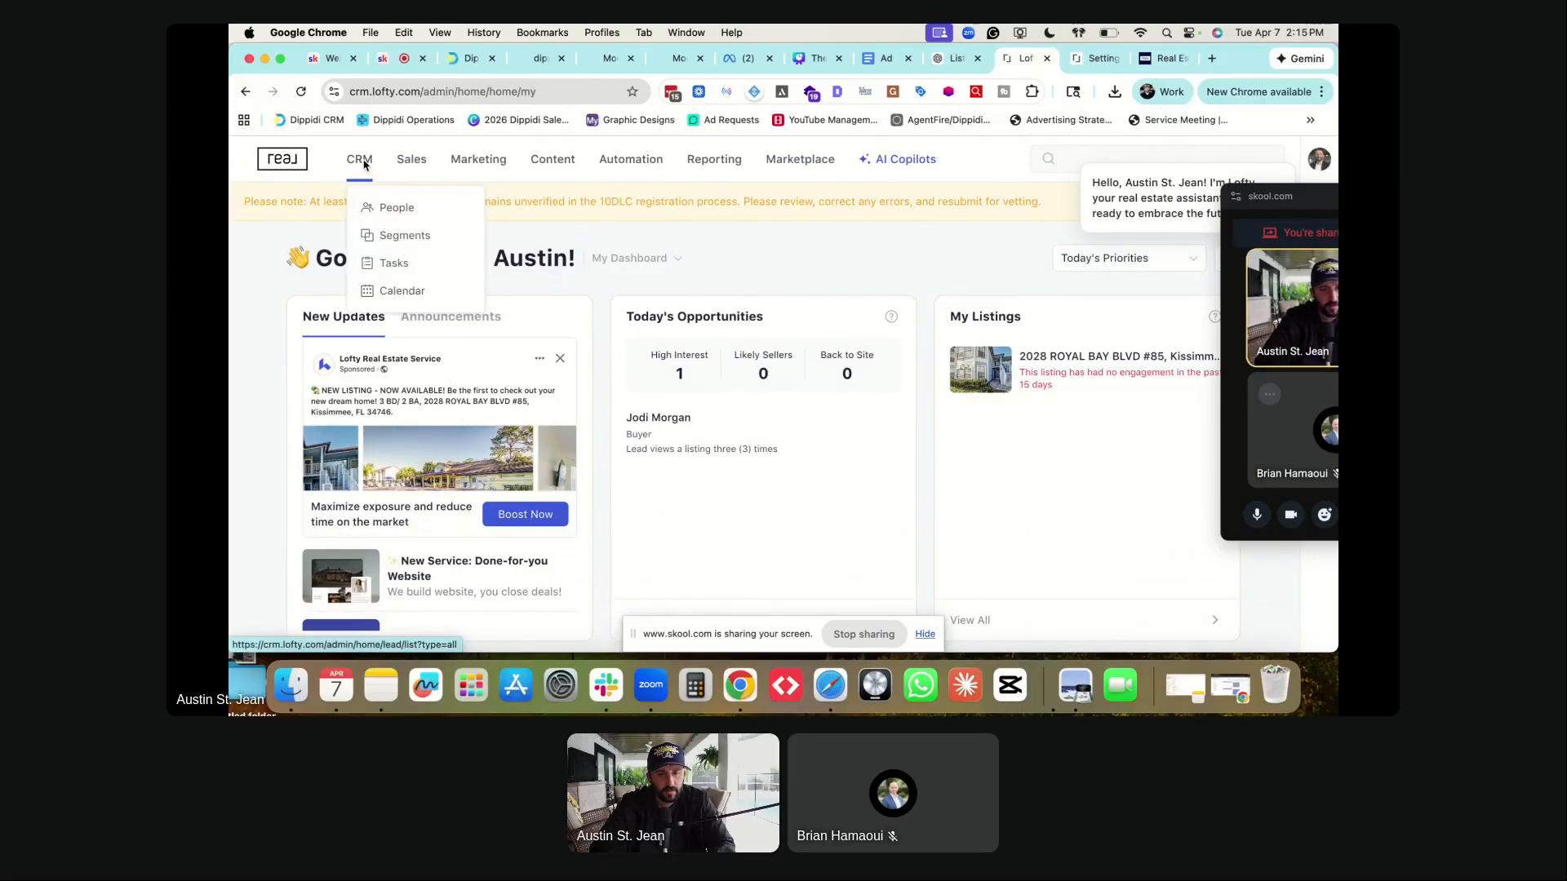
mouse_move(1315, 161)
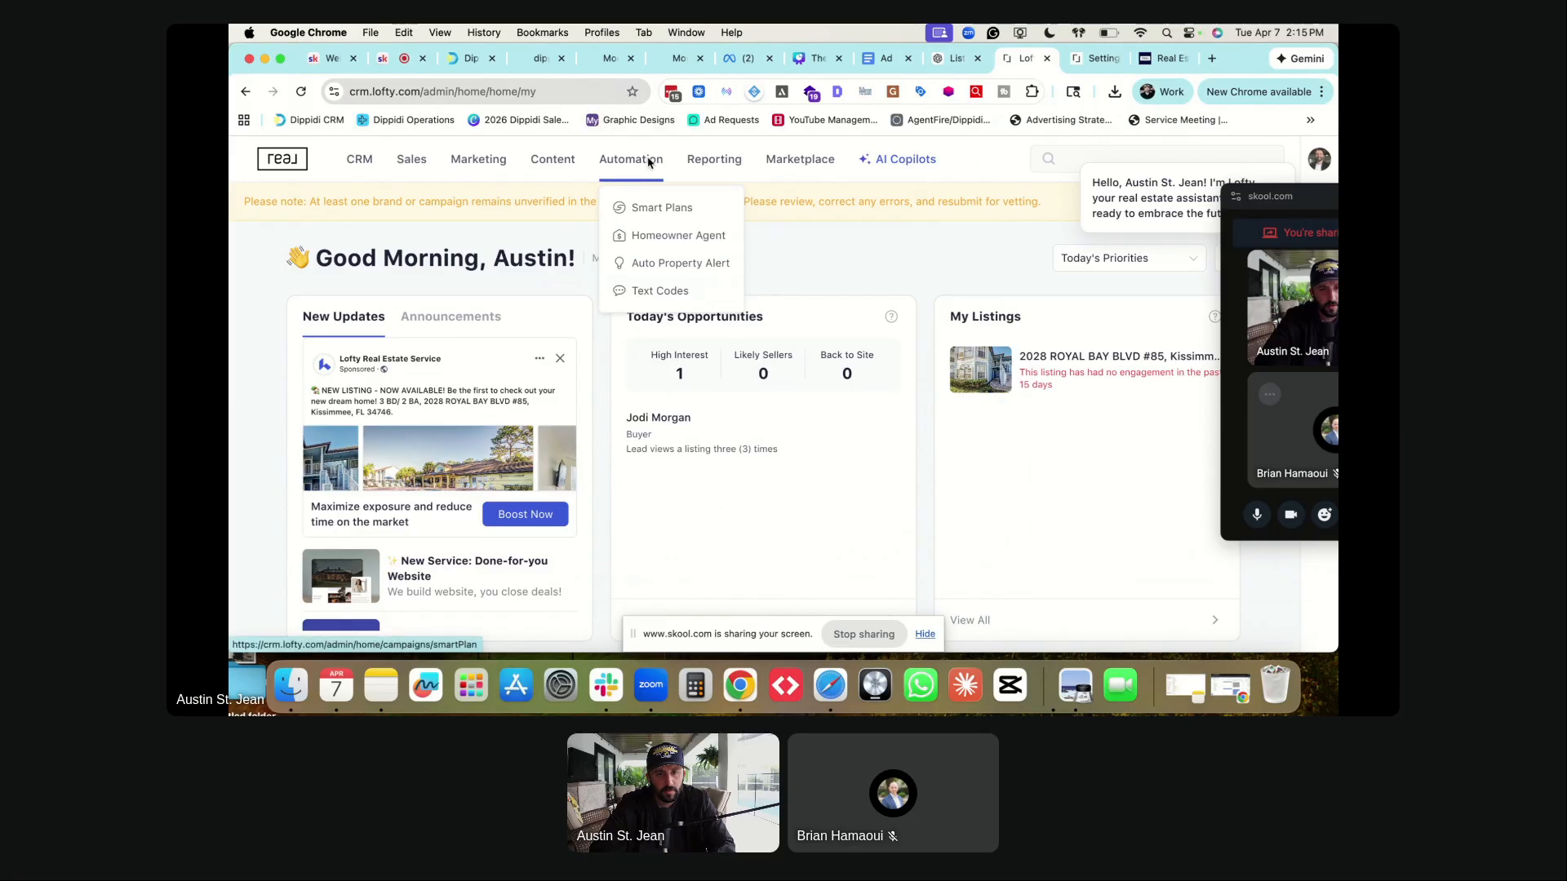
mouse_move(653, 170)
mouse_move(555, 162)
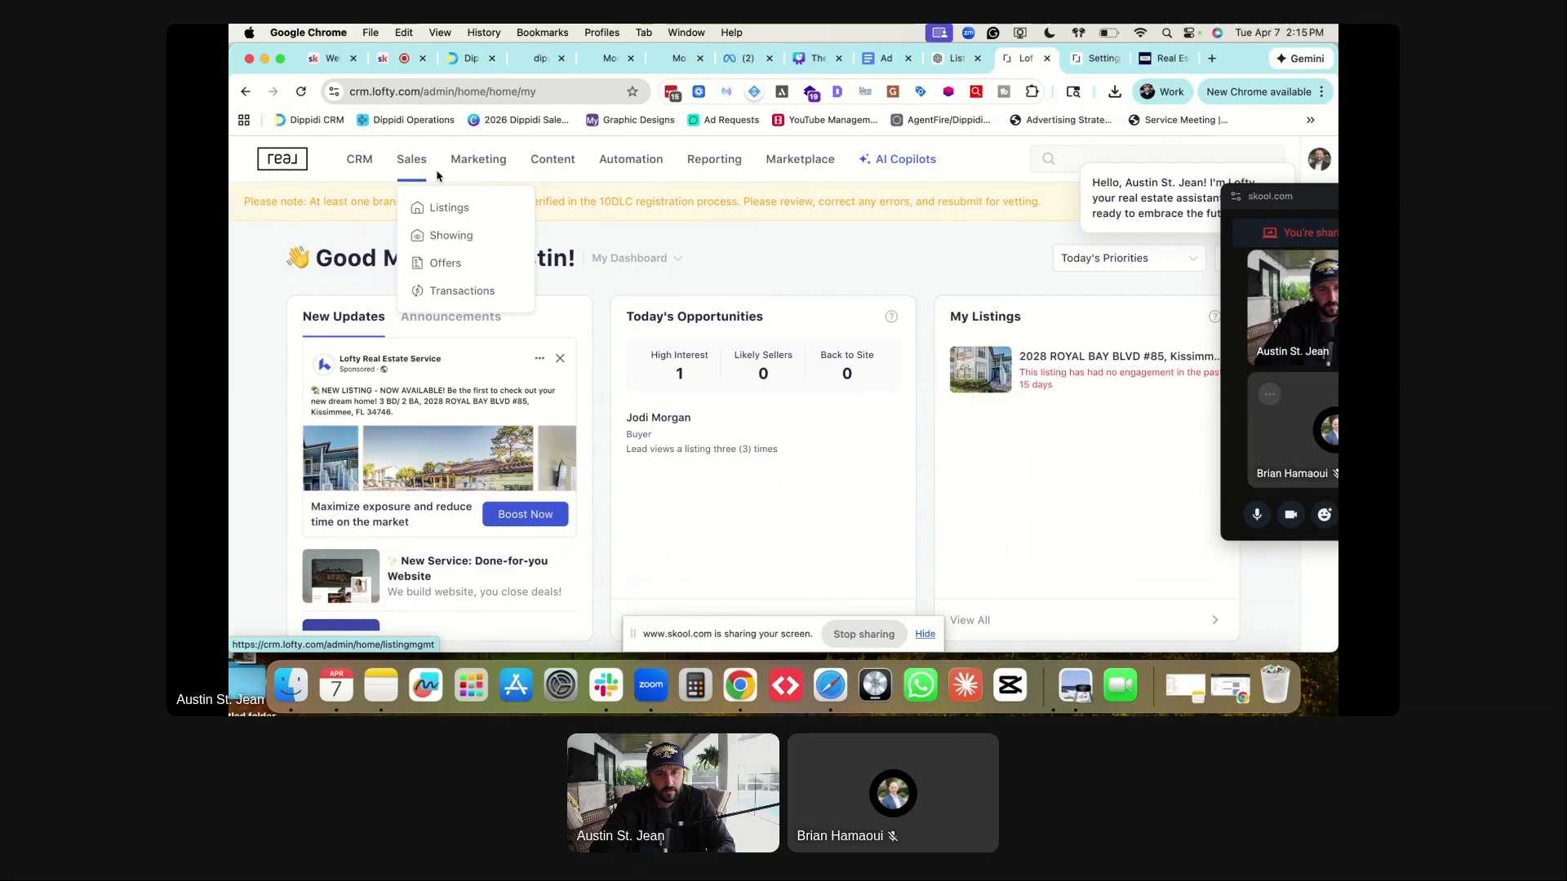
mouse_move(502, 324)
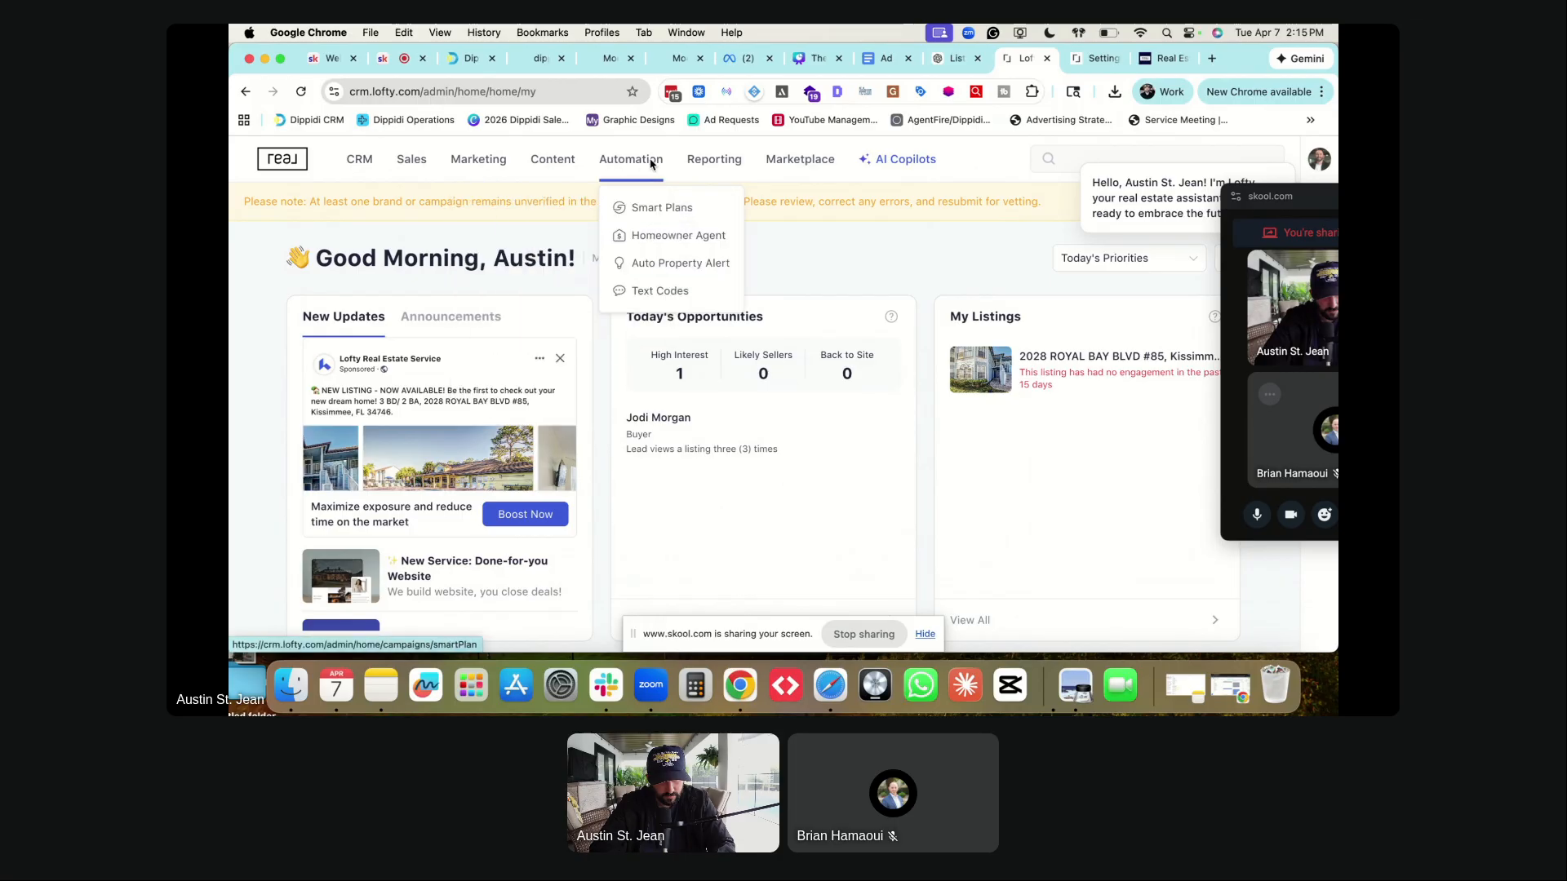
mouse_move(796, 163)
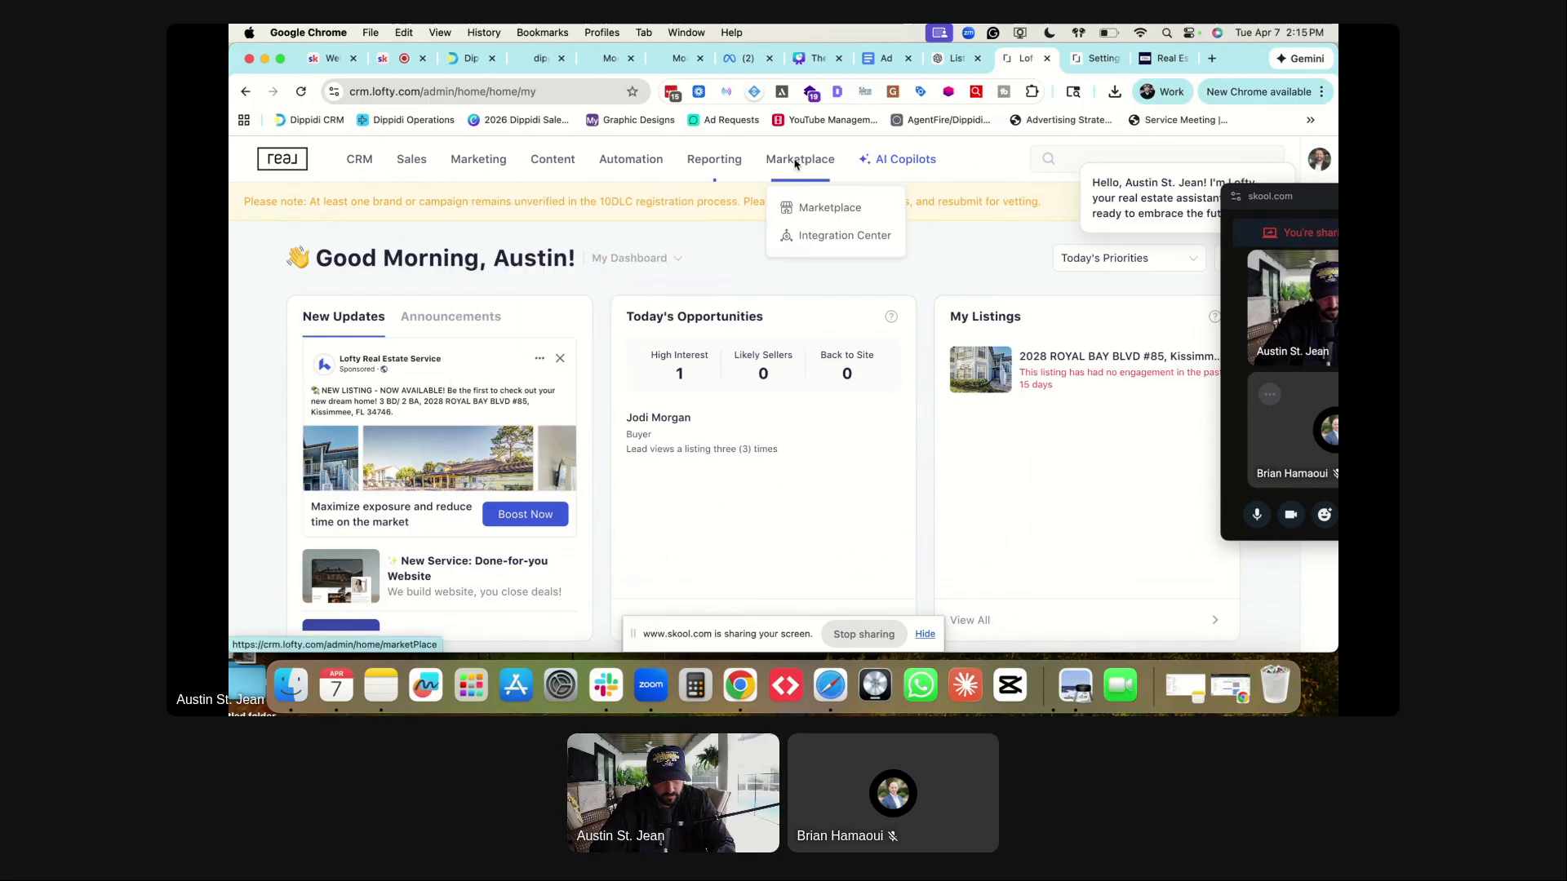
- Search the Integration Center for 'faceb', then browse the Lead Providers and Listing Tools categories
left_click(823, 243)
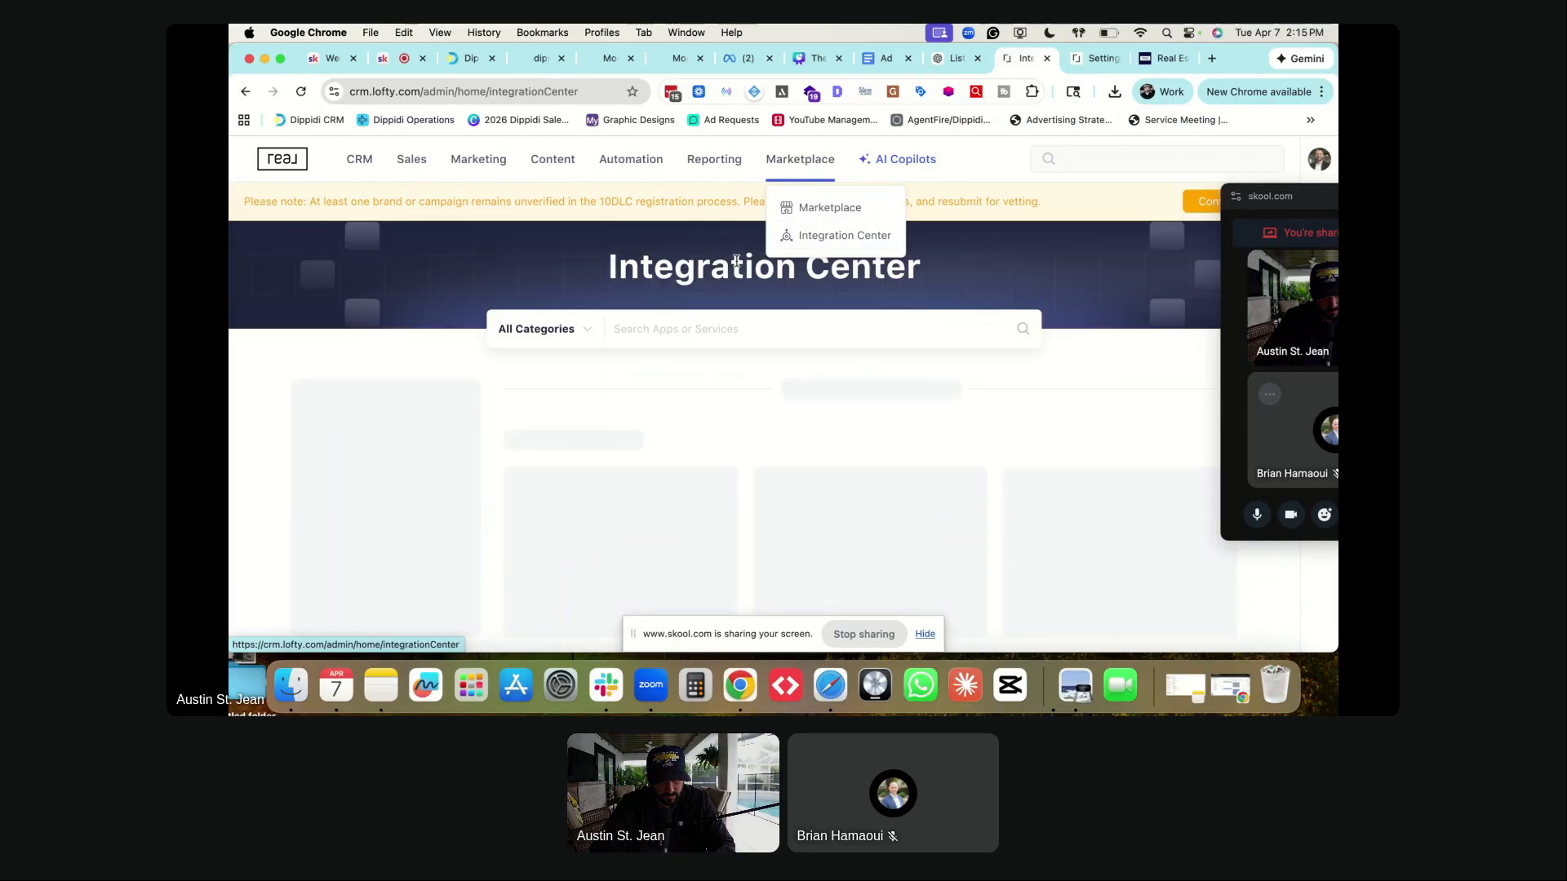
type("facebook lead form")
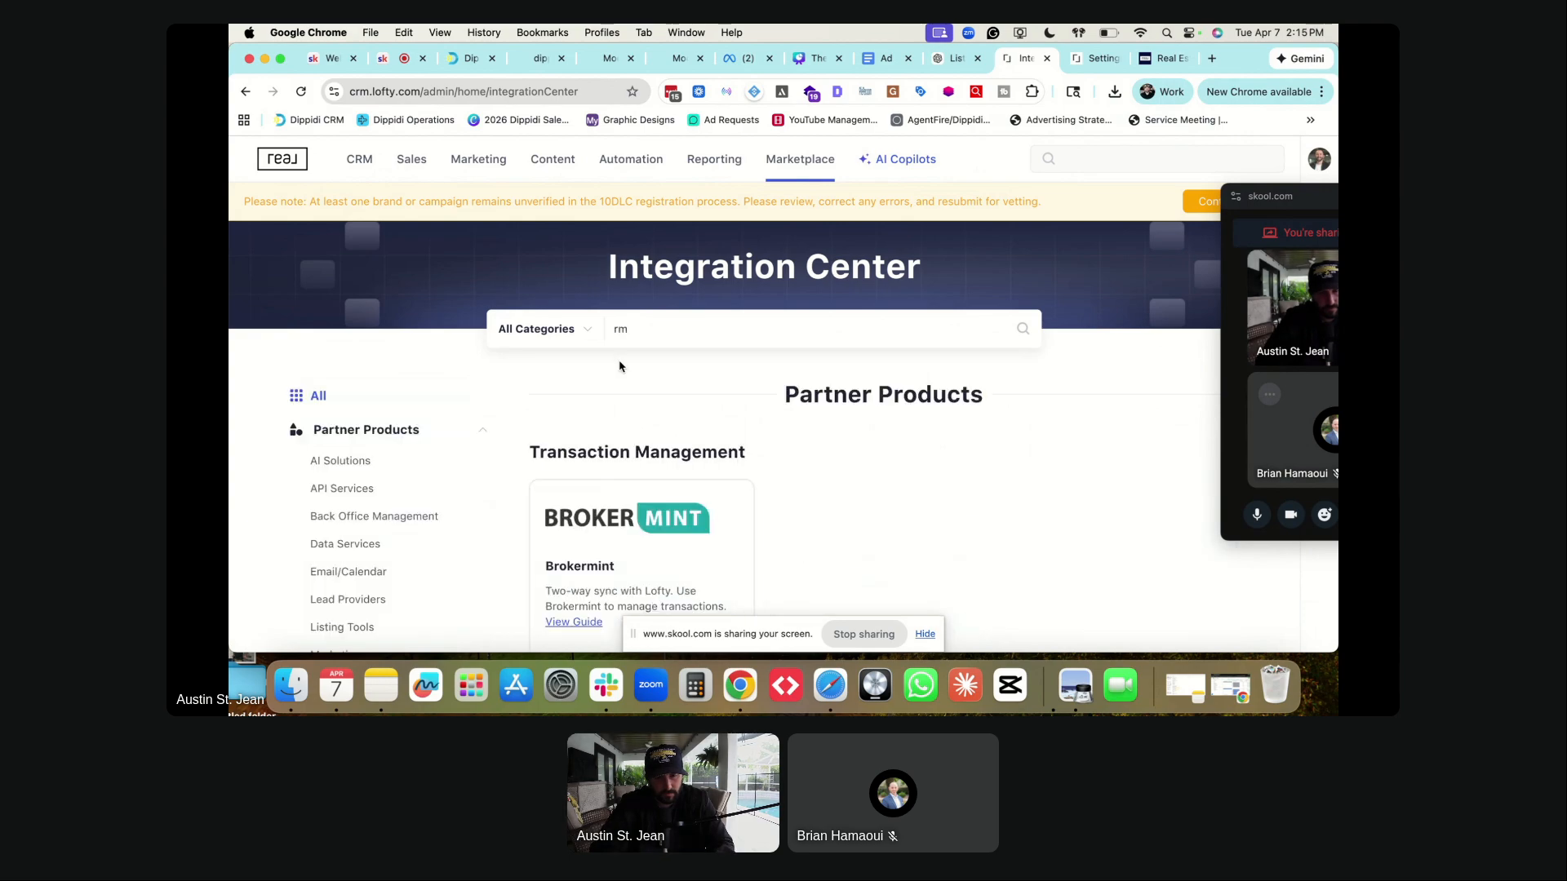
type("meta")
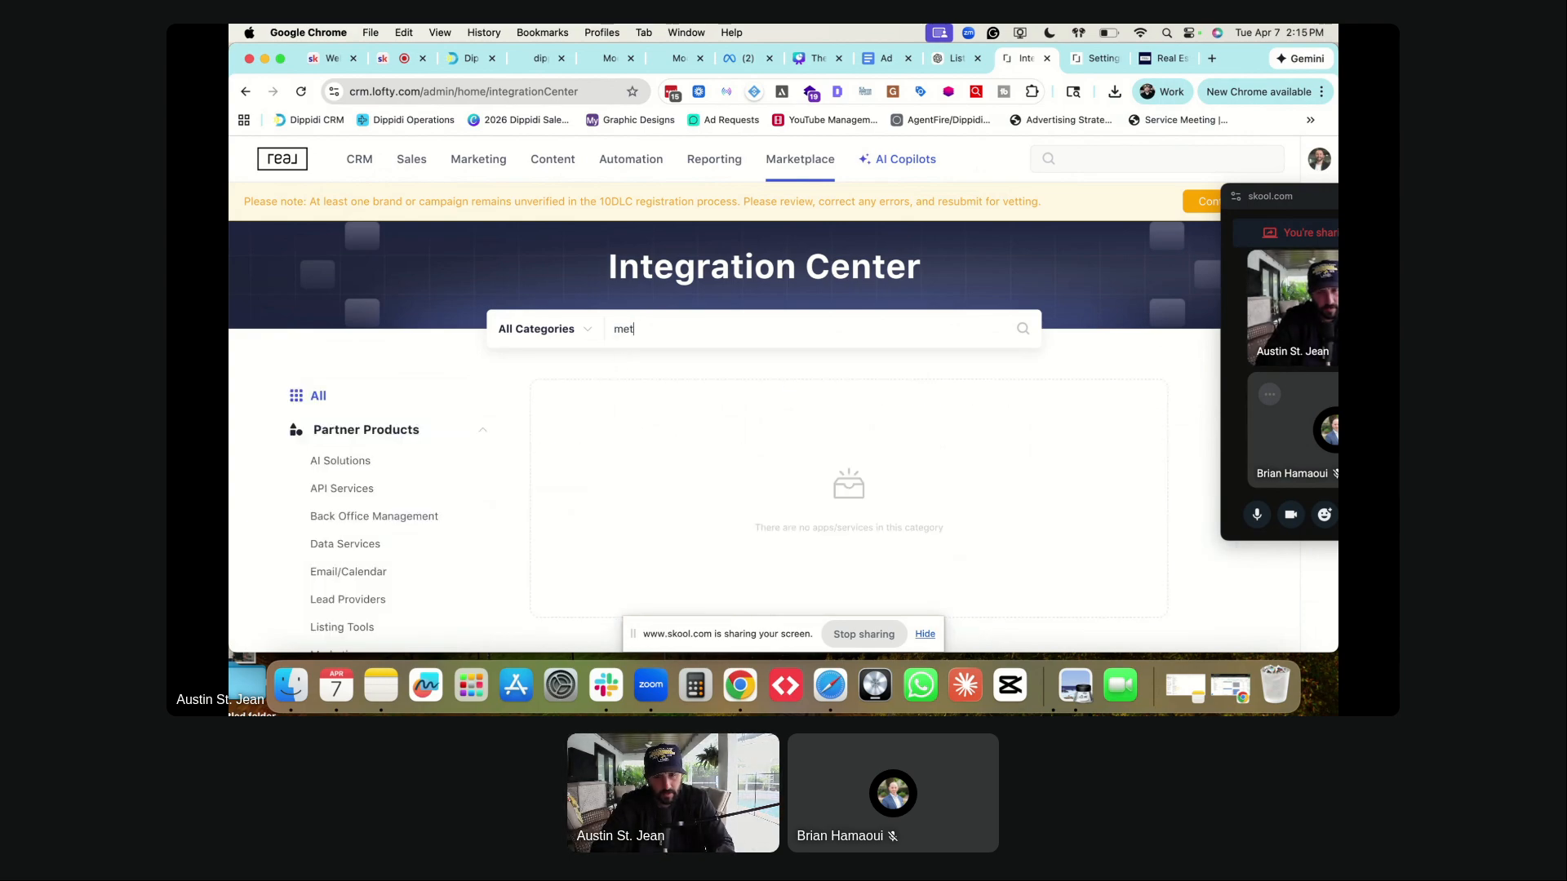
key("BackSpace")
key("BackSpace")
key("BackSpace")
key("BackSpace")
type("facebook")
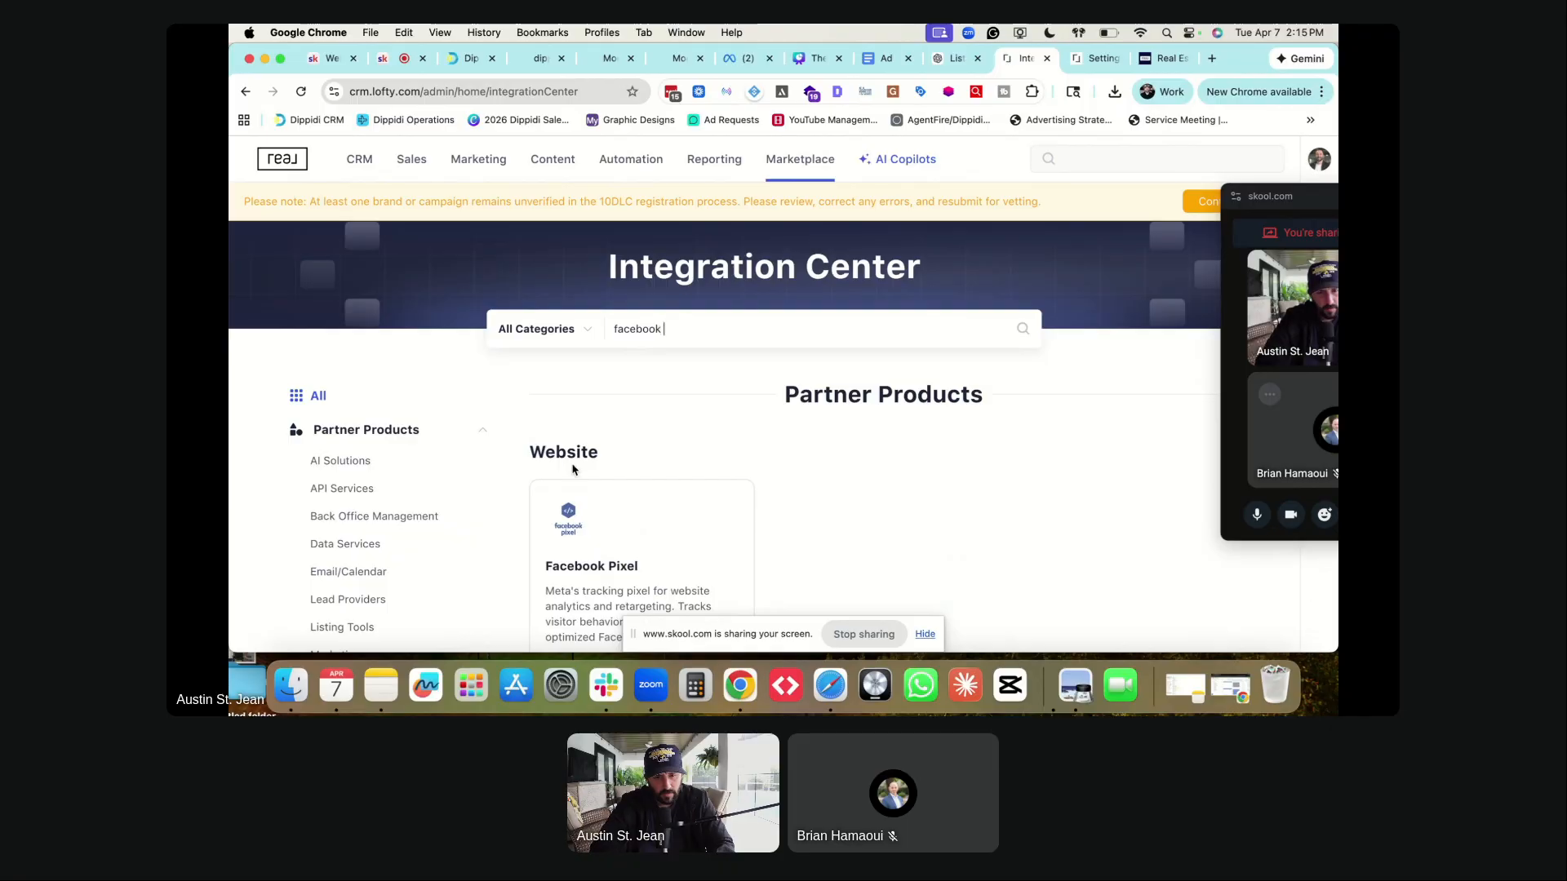
scroll(571, 462, "down", 2)
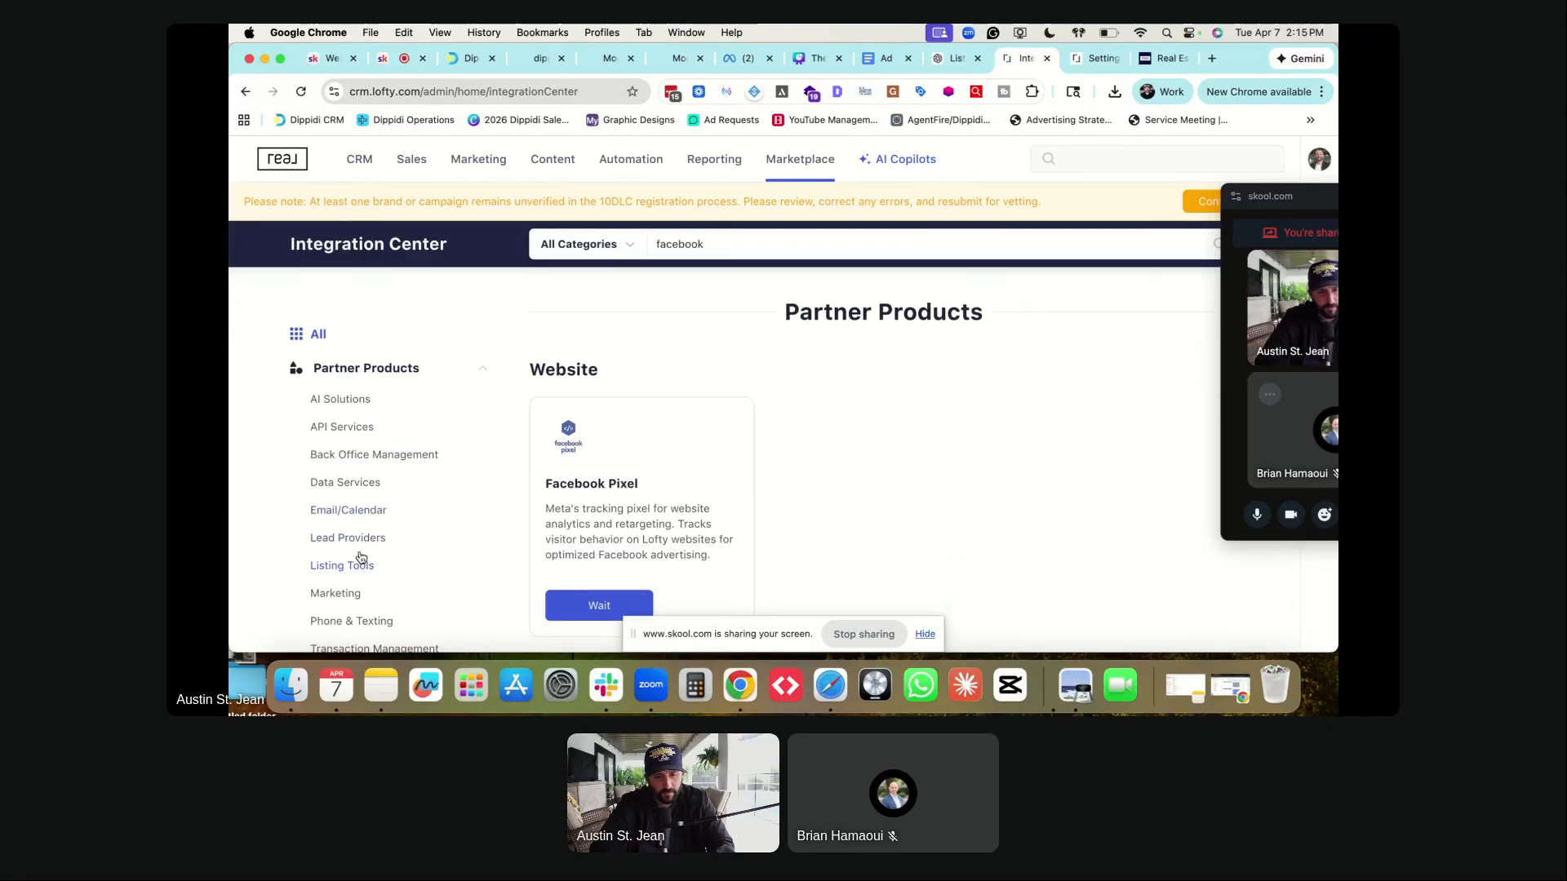
left_click(348, 538)
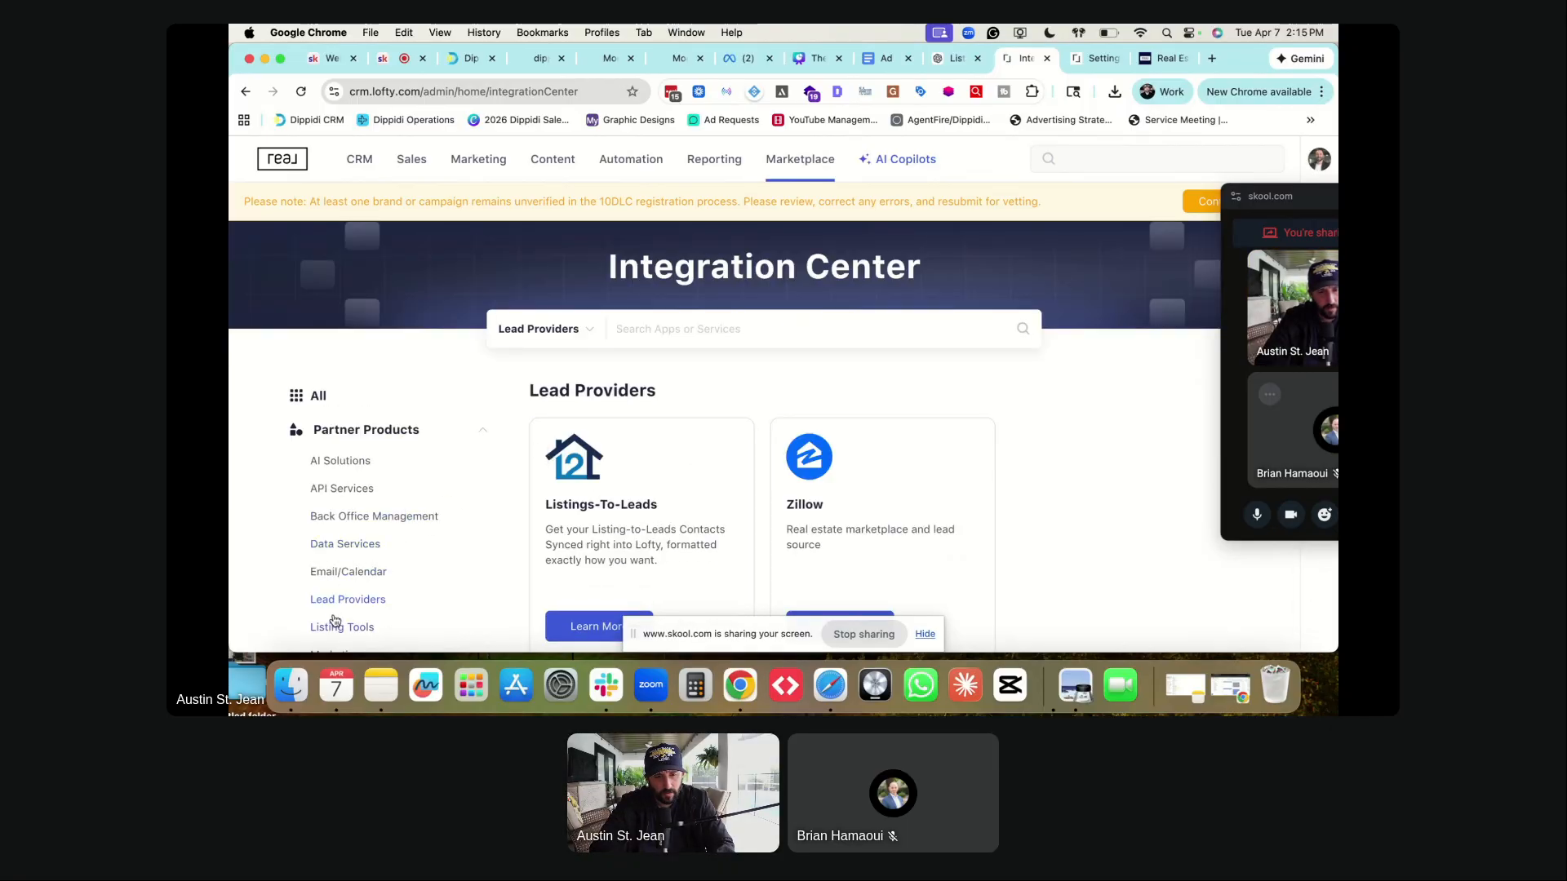
left_click(336, 626)
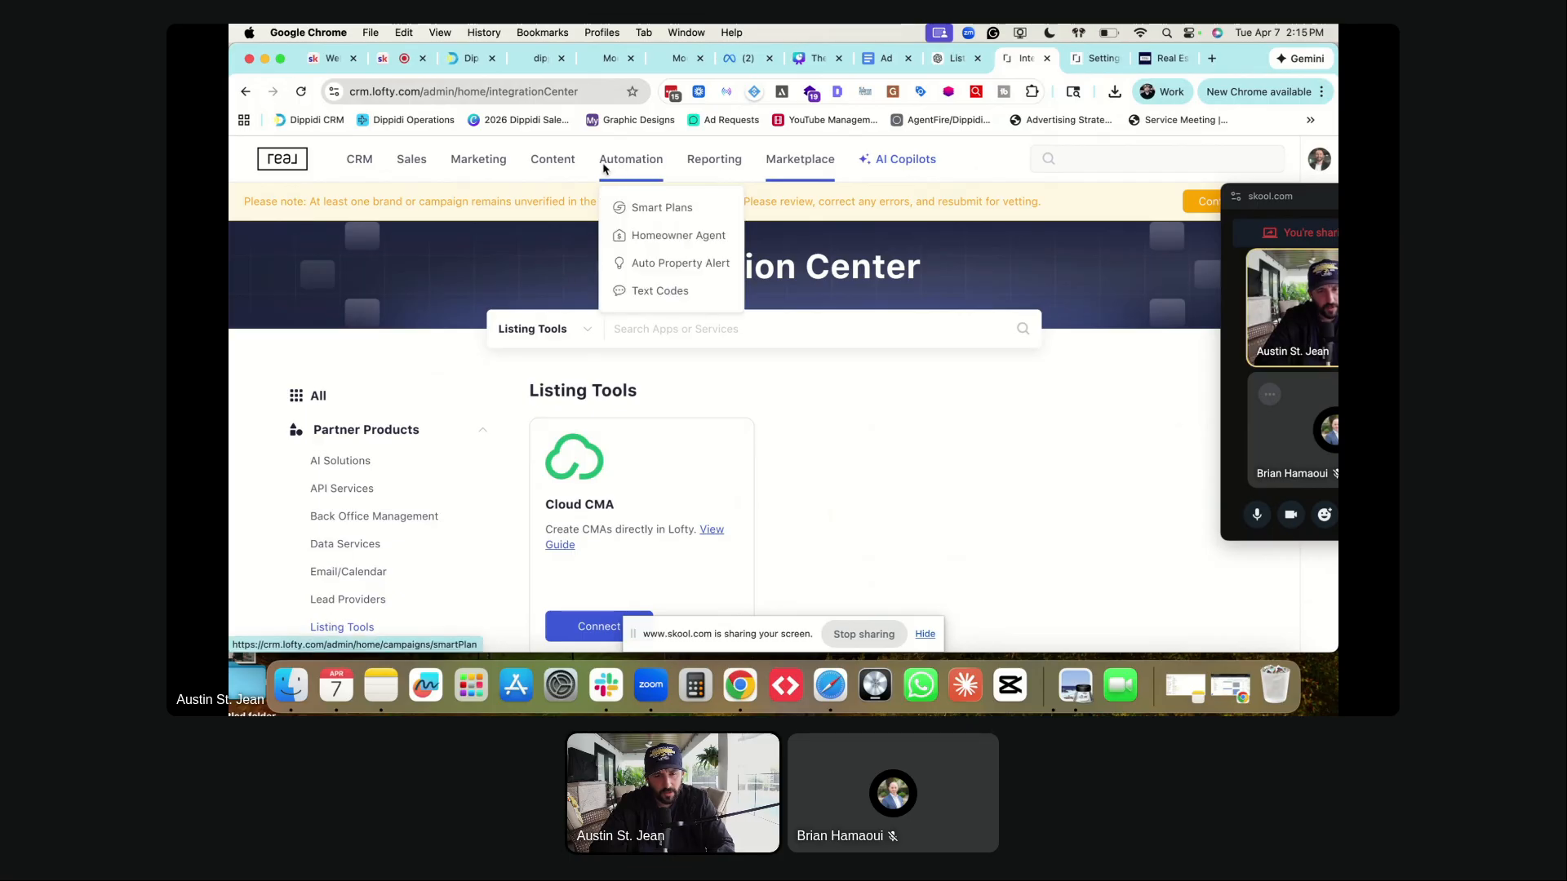
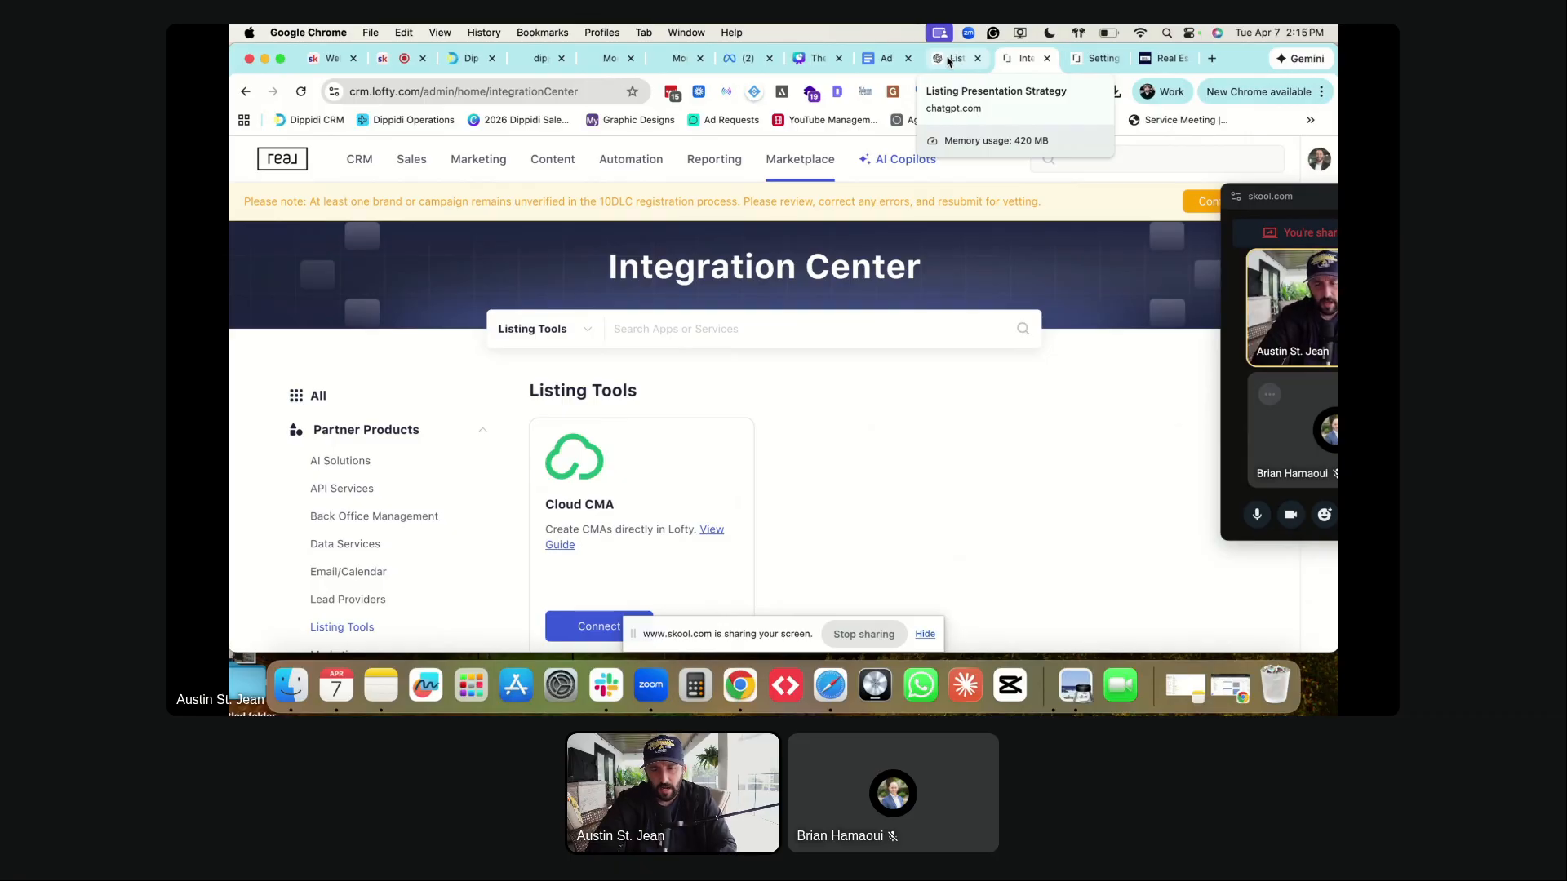
- Switch from Lofty CRM back to the Branded Ad draft in Meta Ads Manager
left_click(802, 59)
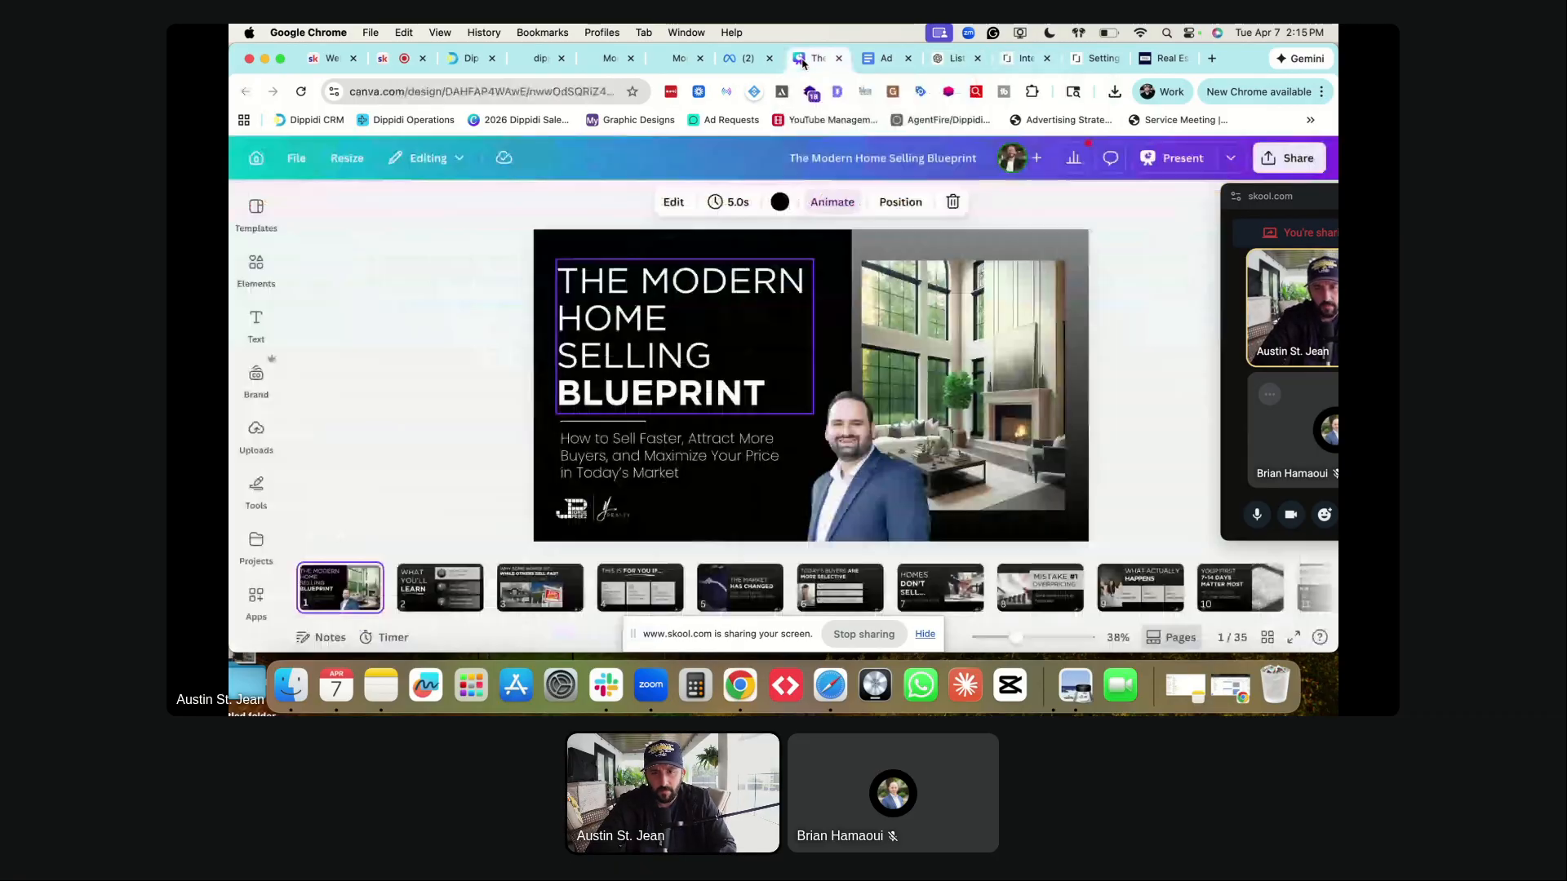
left_click(748, 59)
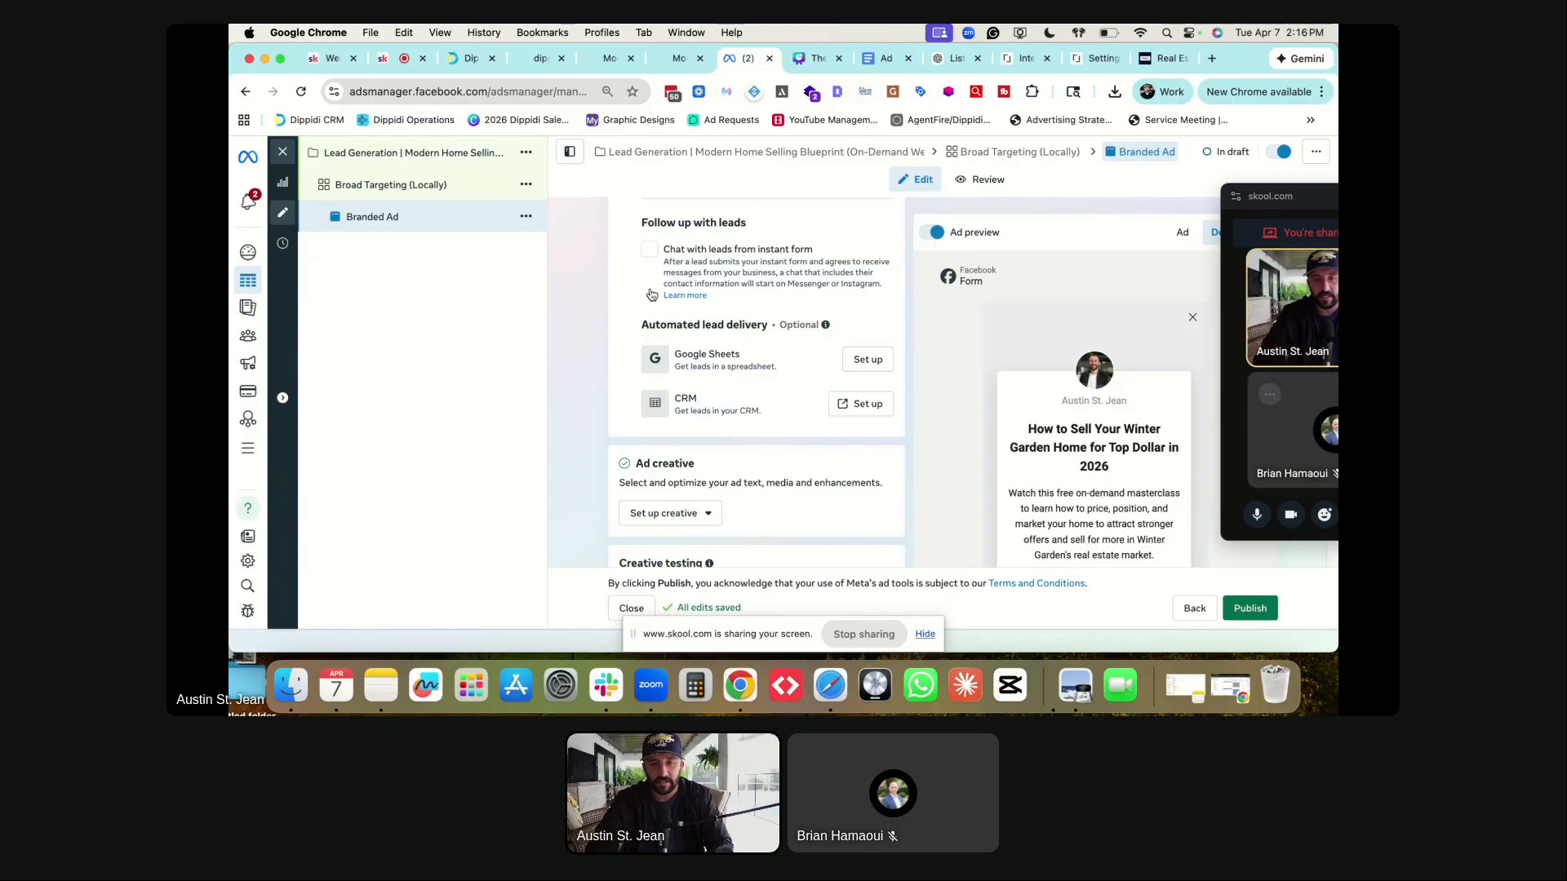
- Choose Image ad as the creative format for the ad
scroll(669, 309, "down", 5)
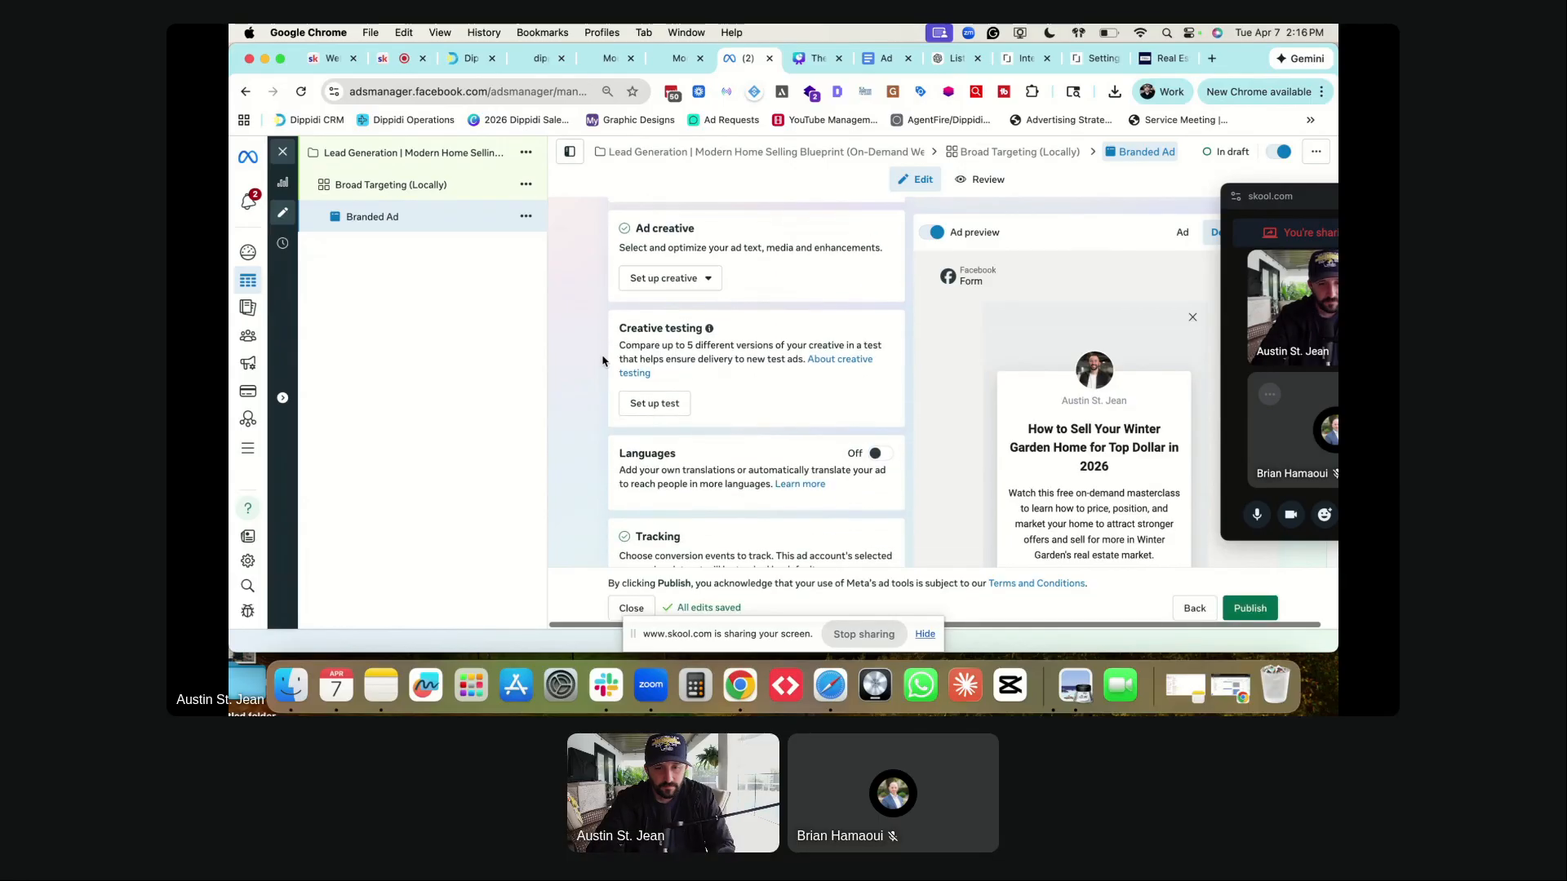
left_click(673, 278)
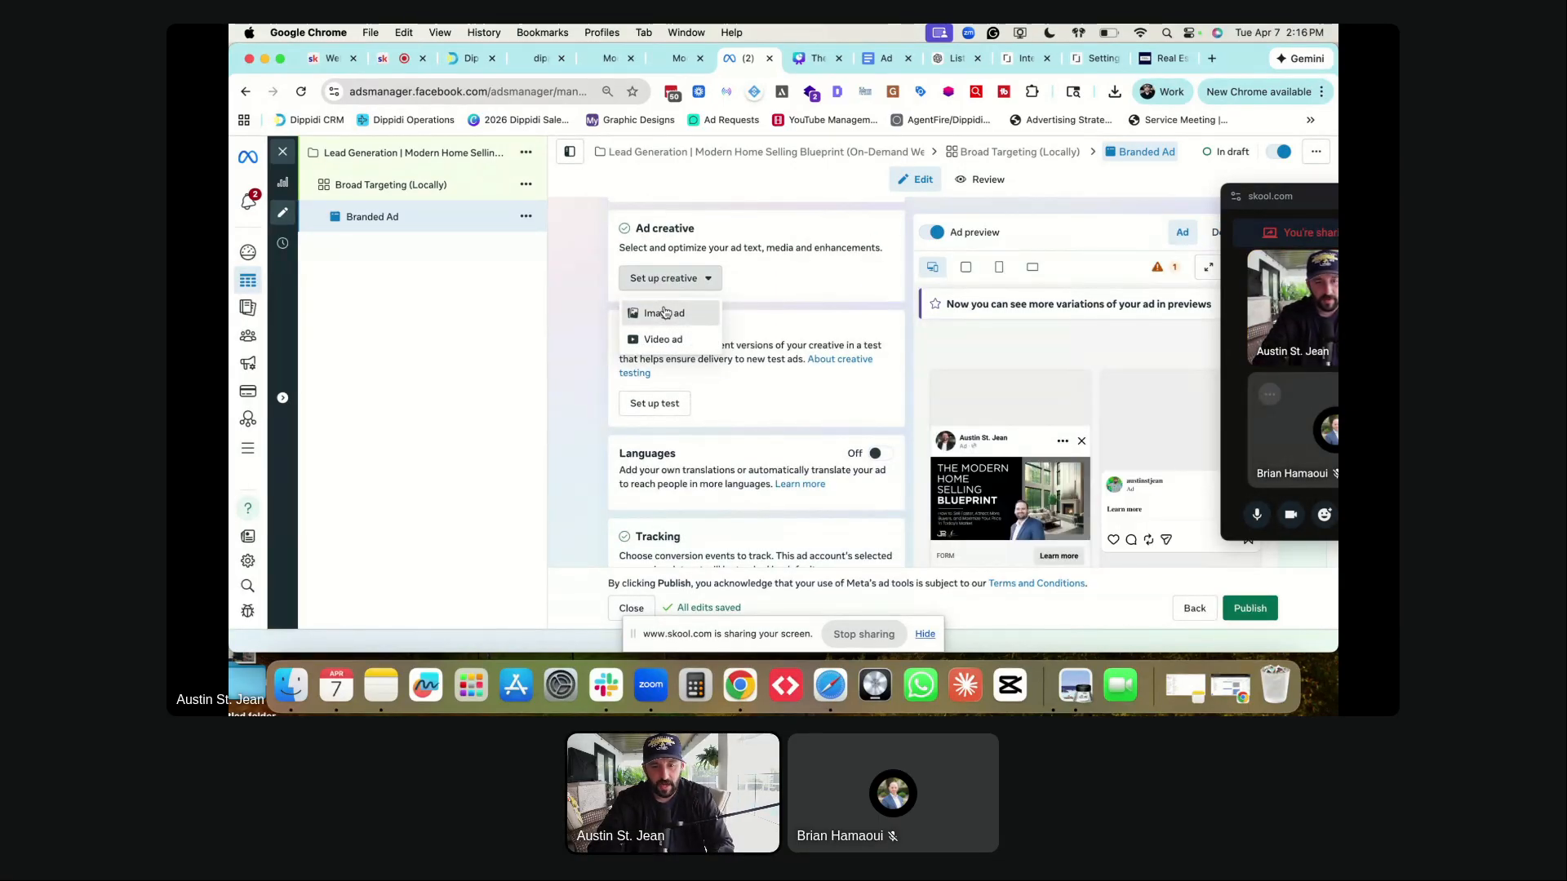
left_click(665, 312)
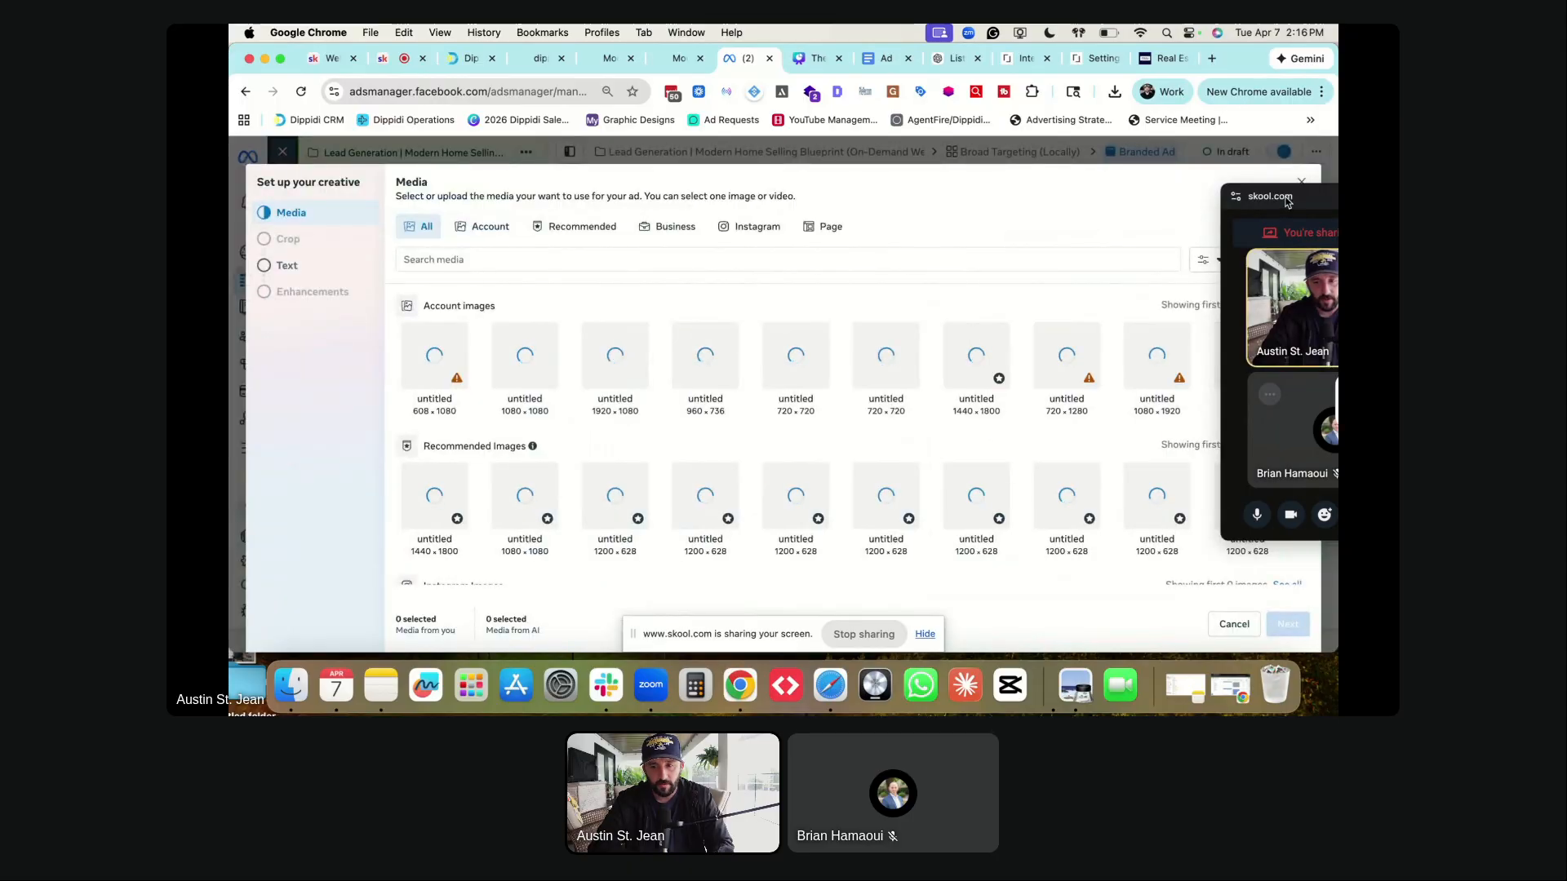
left_click_drag(1288, 202, 1312, 348)
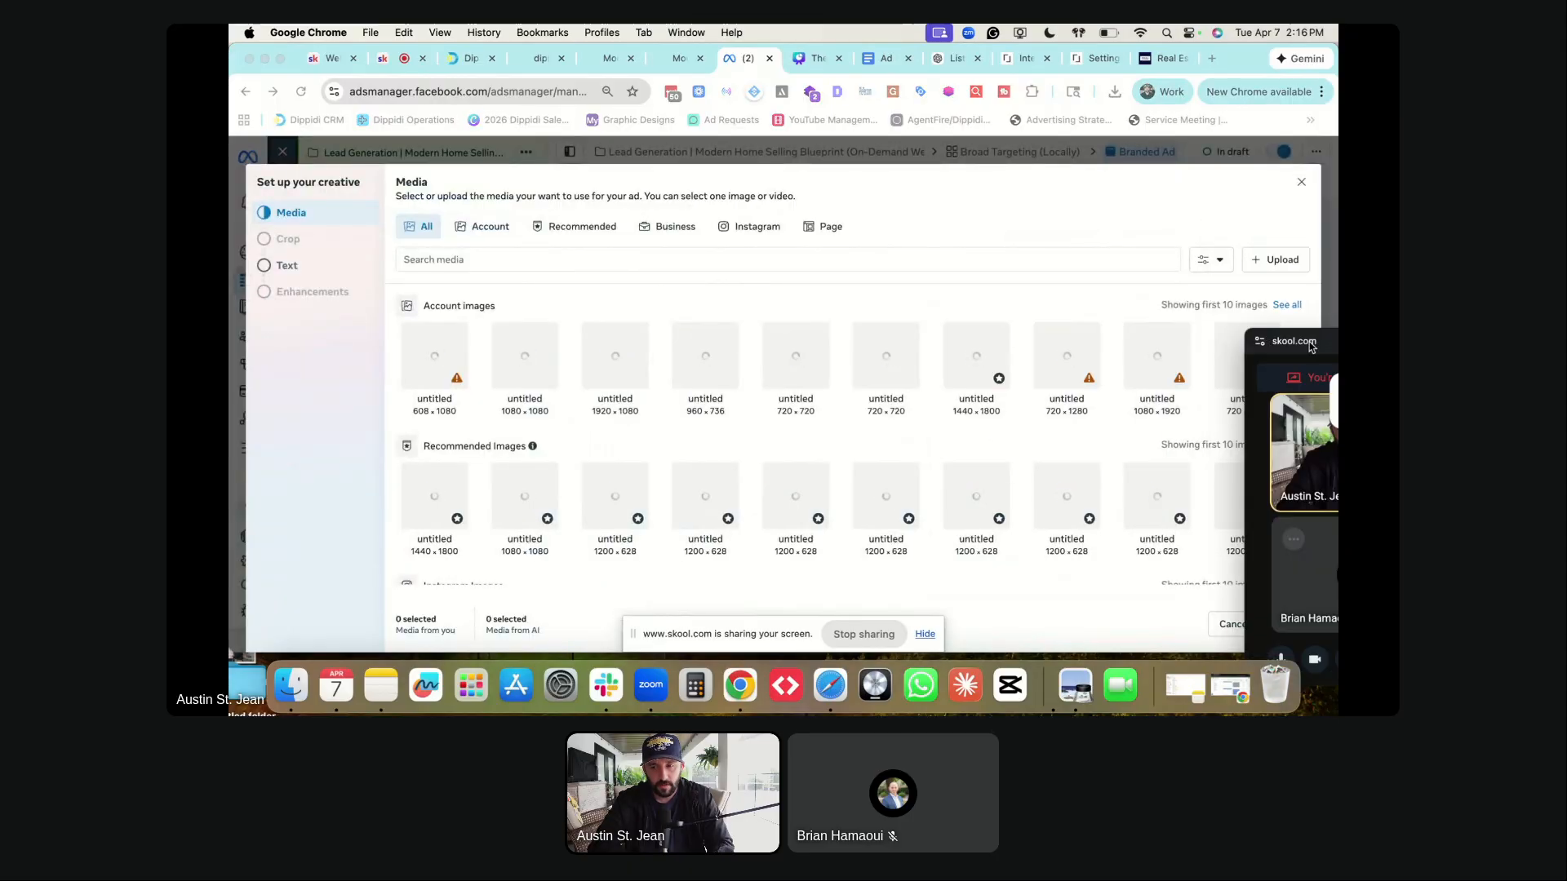
- Upload seven PNGs from 'untitled folder', including curiosity.png, jp-2-story.png and jp-2 (1).png
left_click(1280, 261)
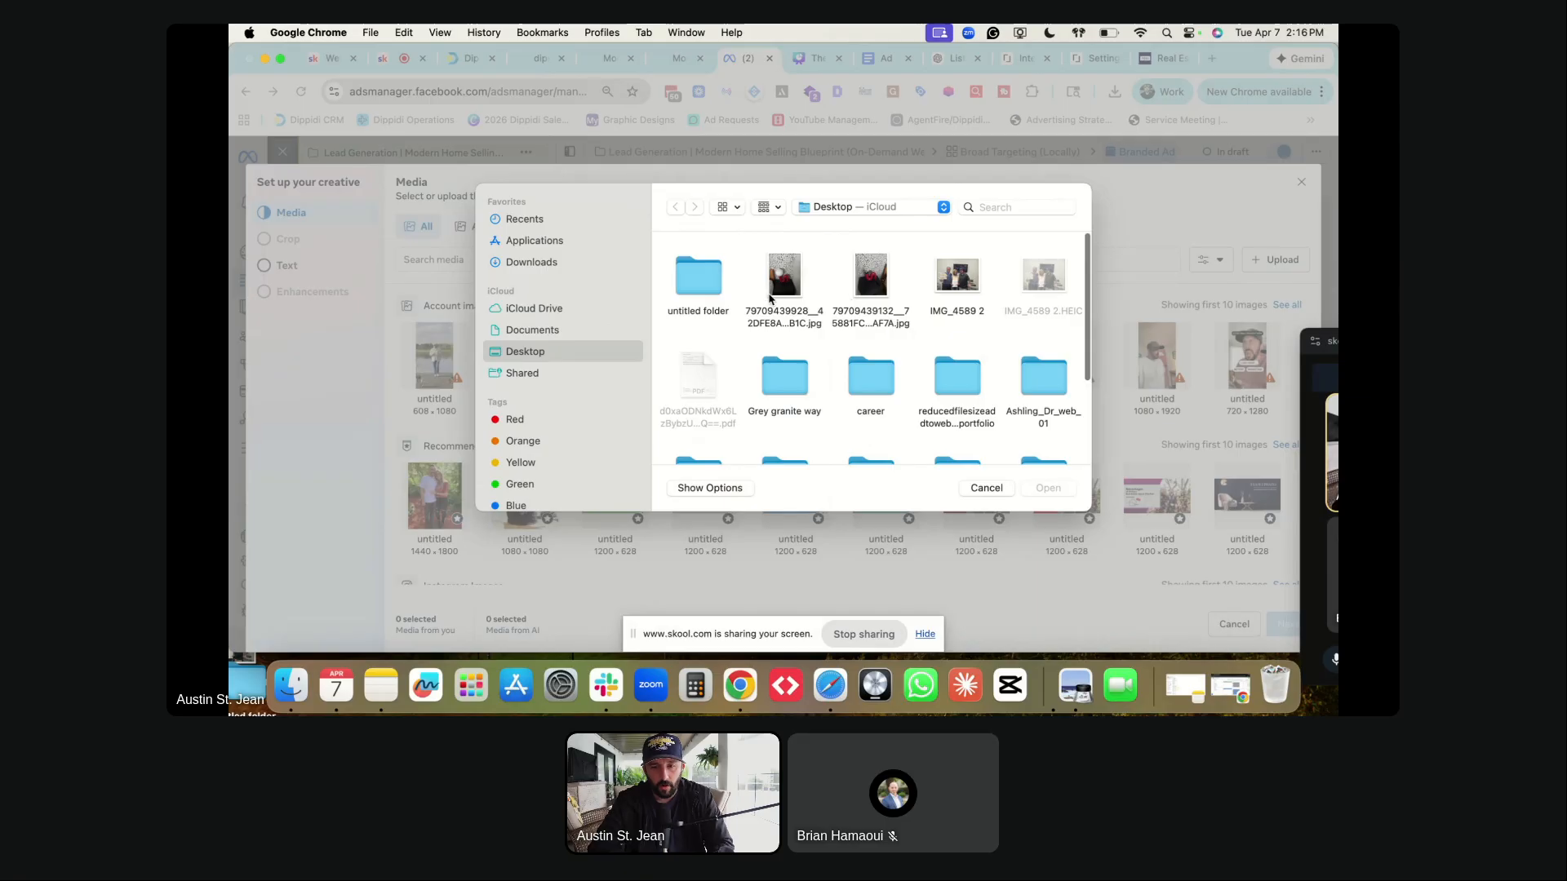
double_click(707, 280)
left_click_drag(670, 288, 788, 380)
left_click(714, 302, "super")
left_click(789, 286, "super")
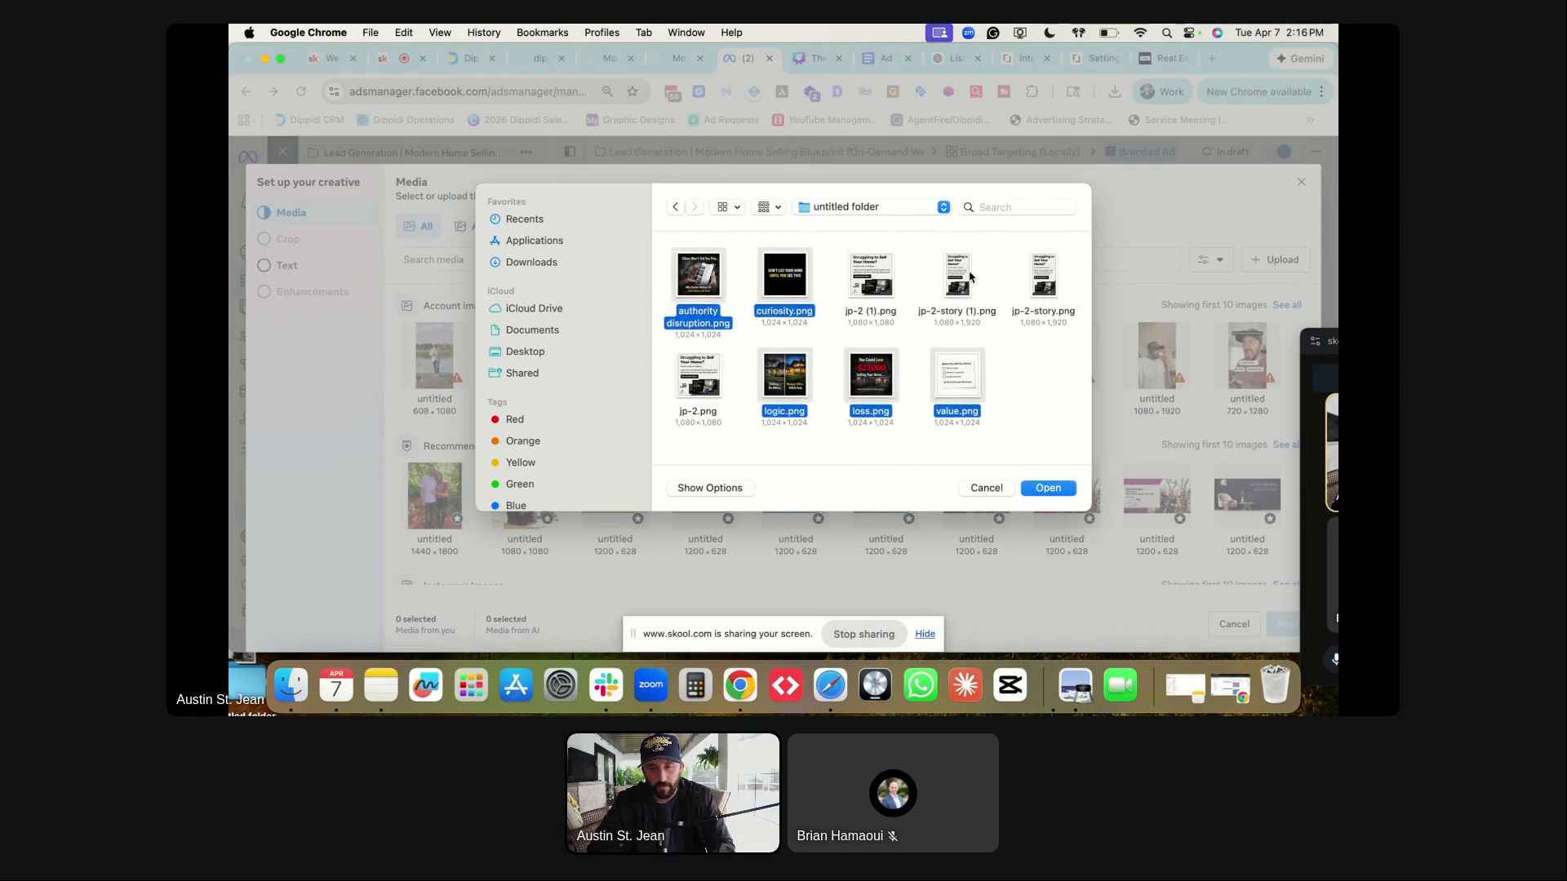
left_click(1046, 285, "super")
left_click(879, 281, "super")
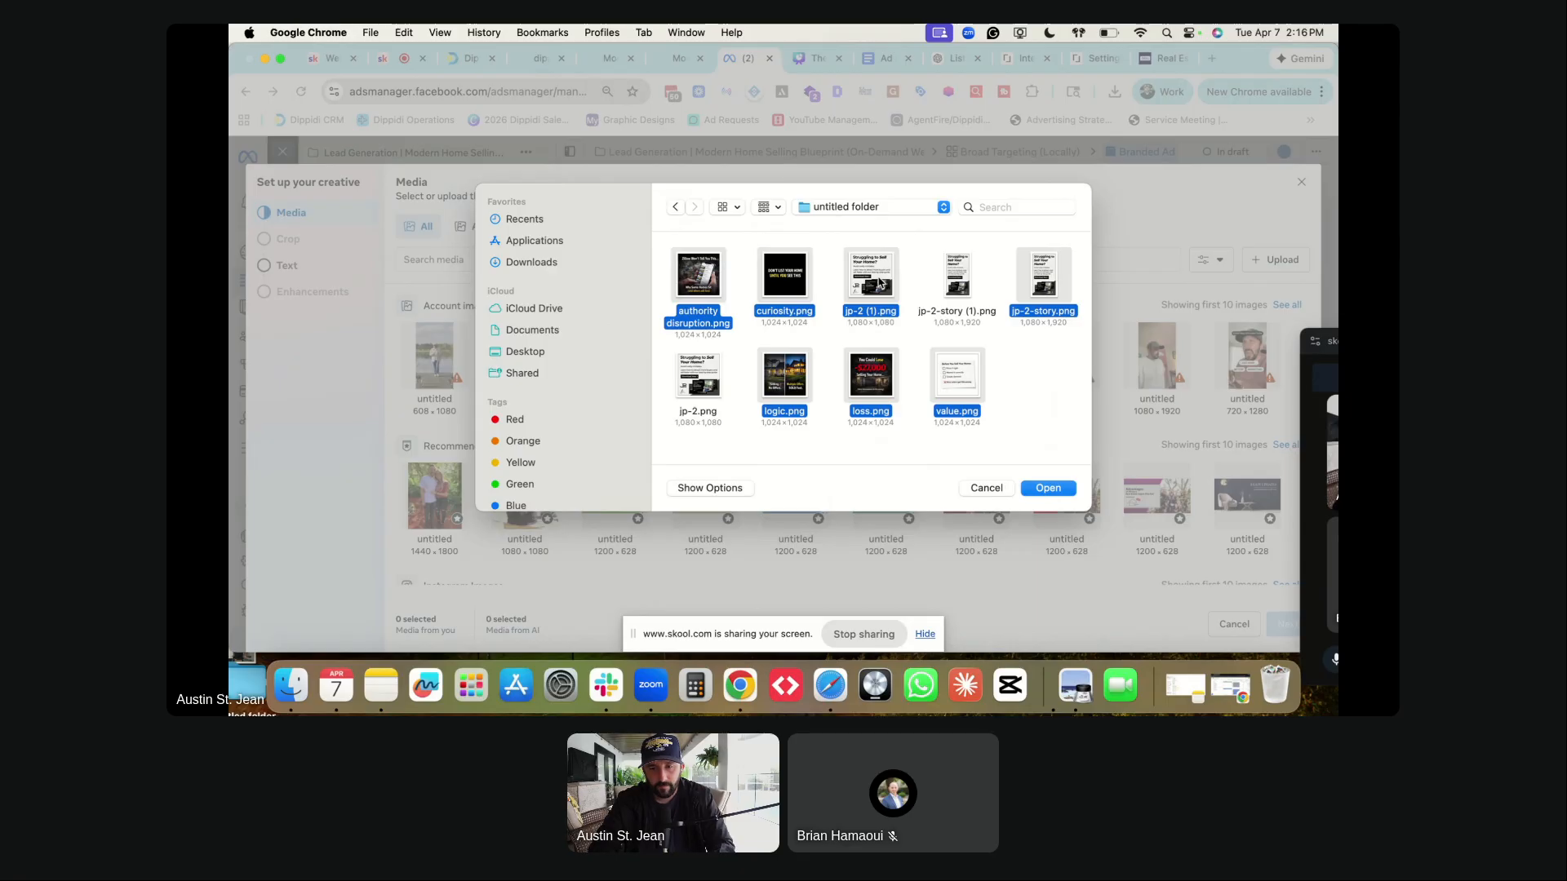
key("Return")
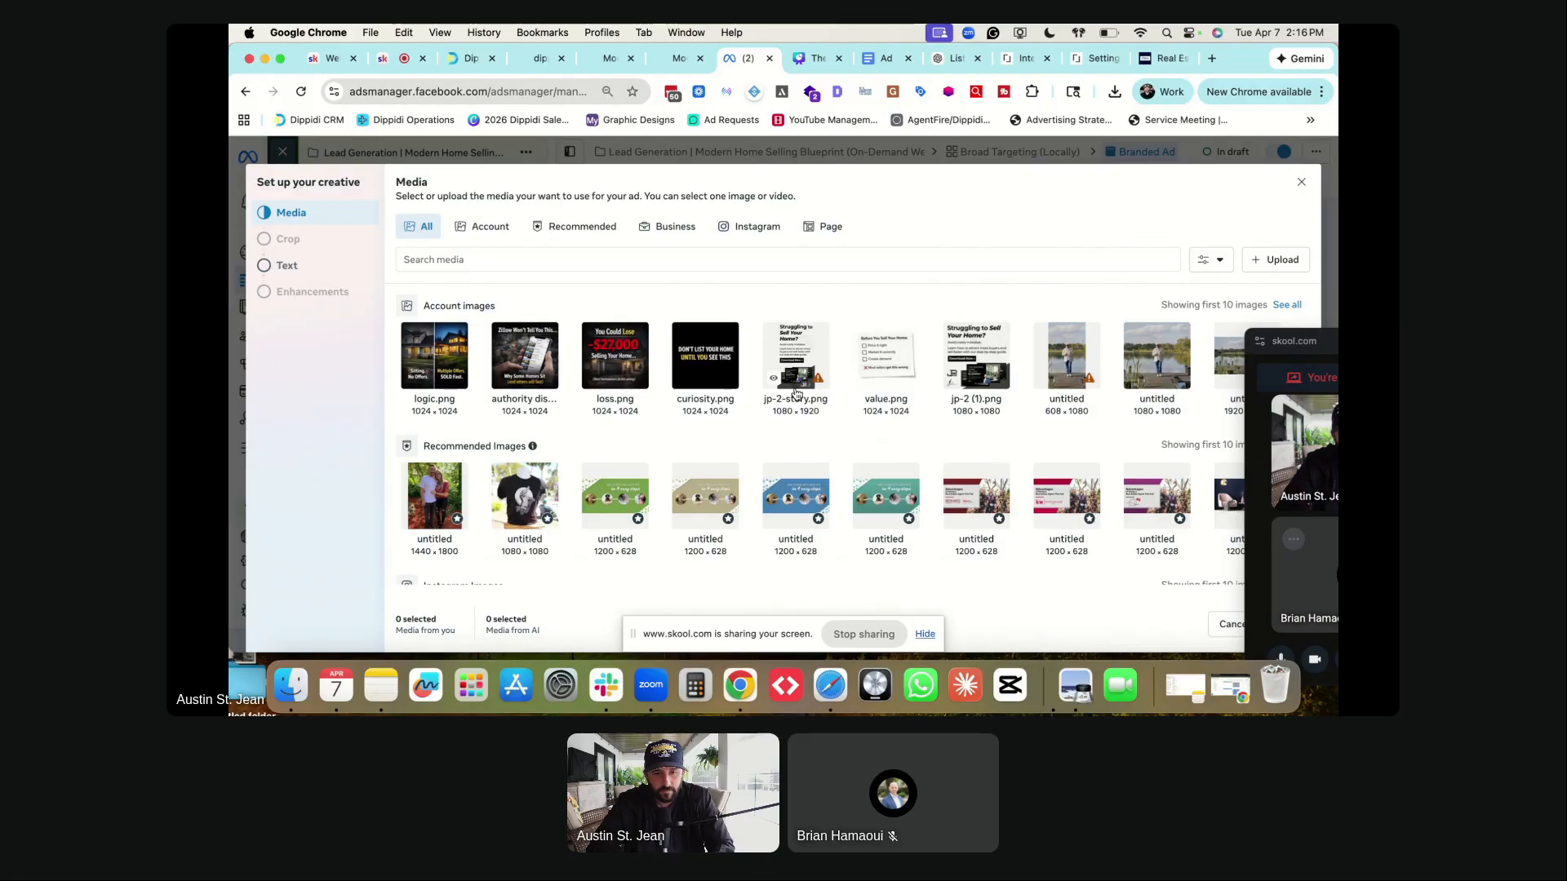
- Select jp-2 (1).png as the ad's image and continue
left_click(983, 367)
left_click_drag(1306, 347, 337, 320)
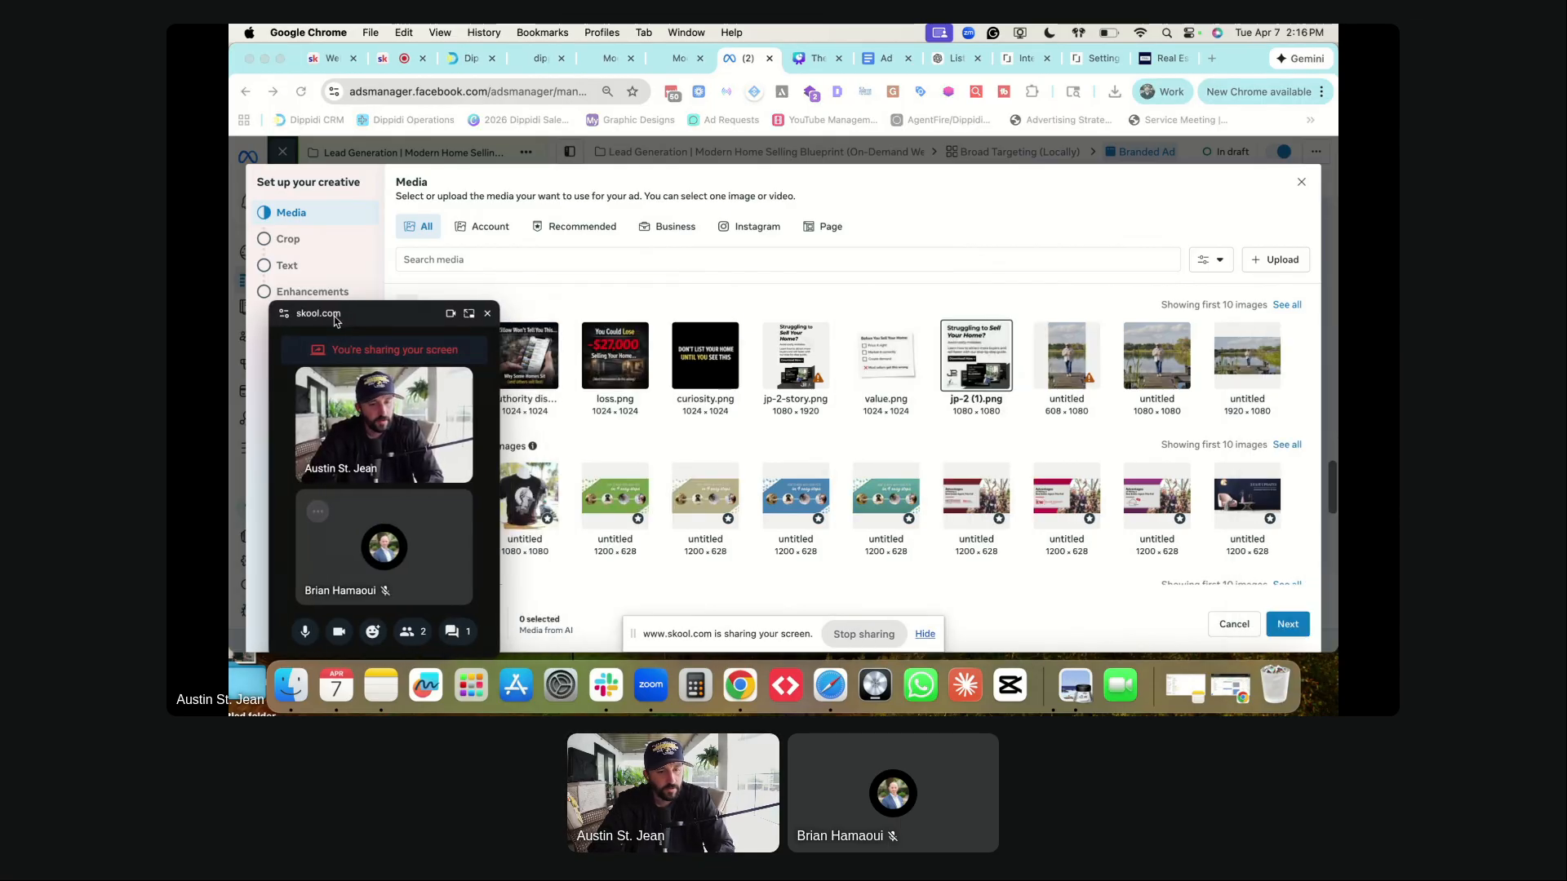
left_click(1289, 625)
- On the placement crop step, set vertical placements to a 9:16 crop
left_click(1289, 627)
left_click_drag(416, 317, 1254, 162)
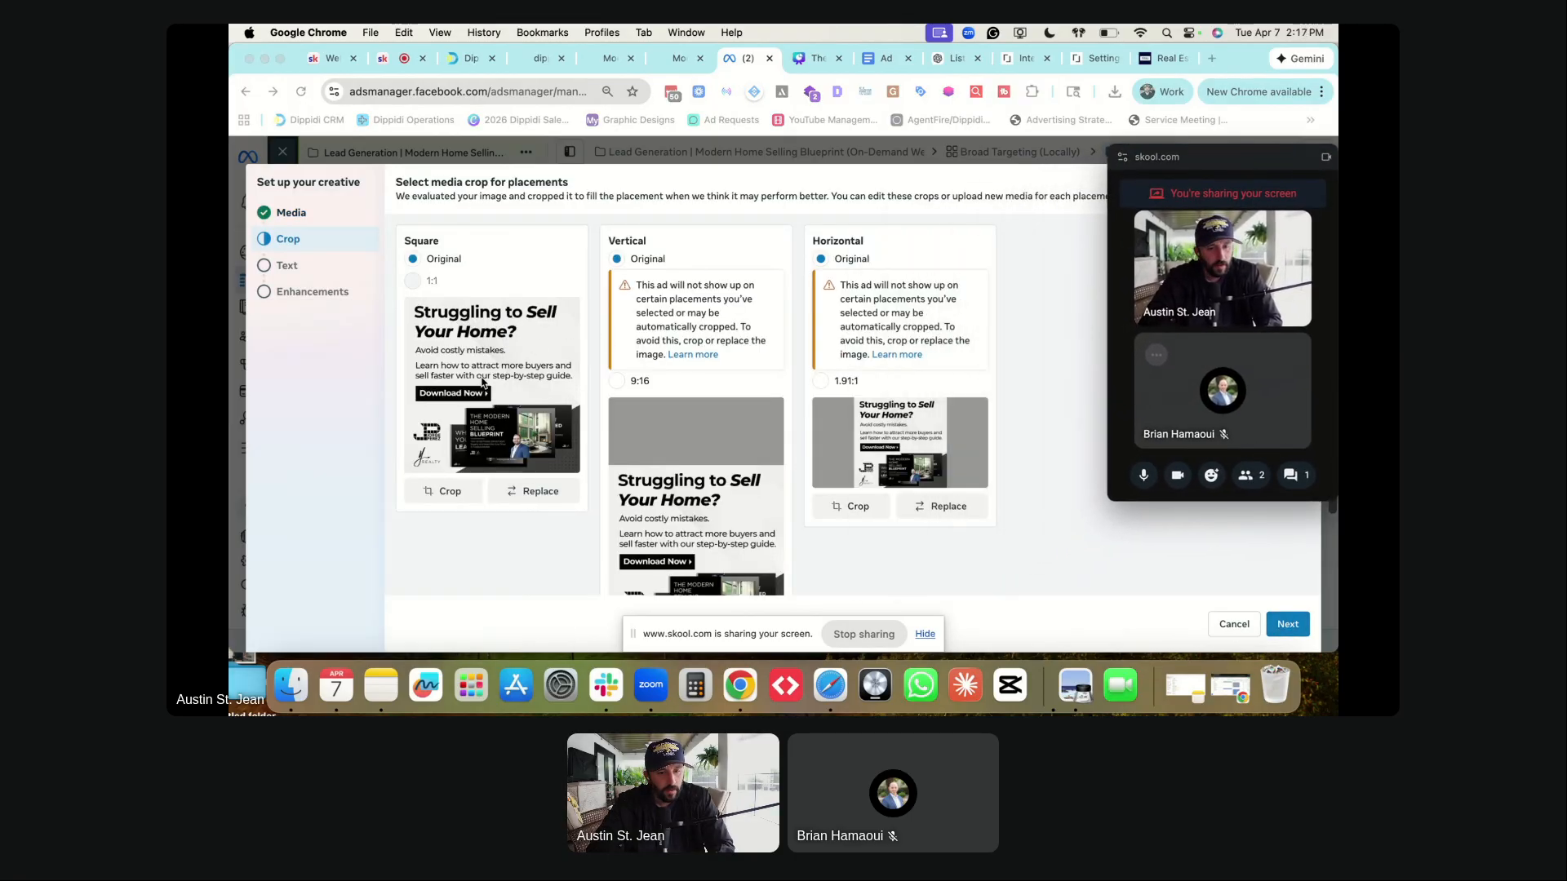
scroll(522, 375, "down", 2)
scroll(505, 359, "up", 2)
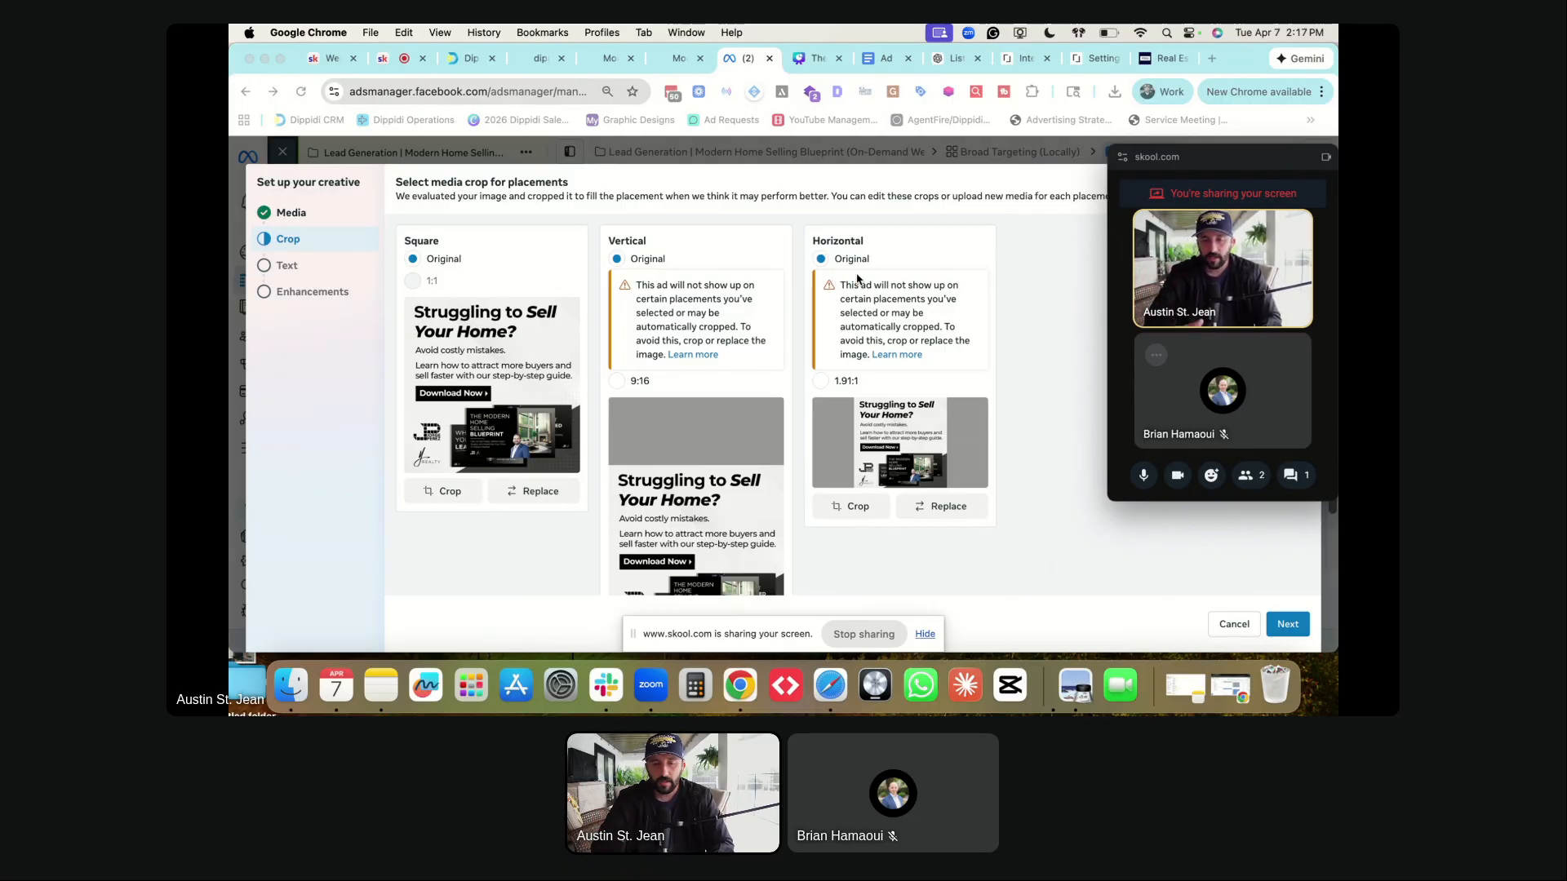
scroll(702, 367, "down", 2)
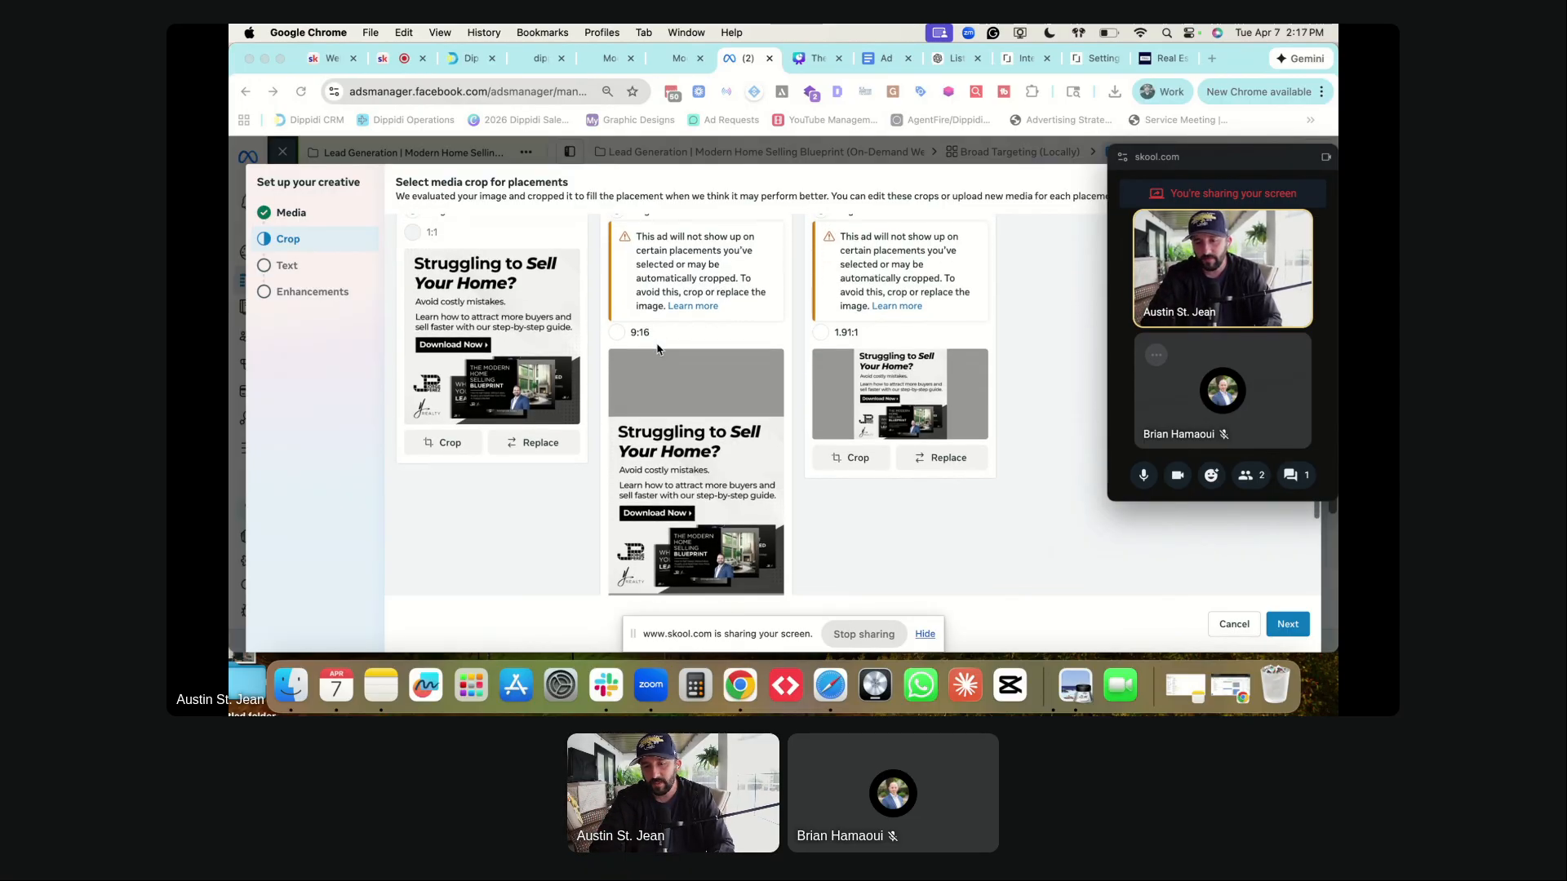
scroll(677, 402, "up", 1)
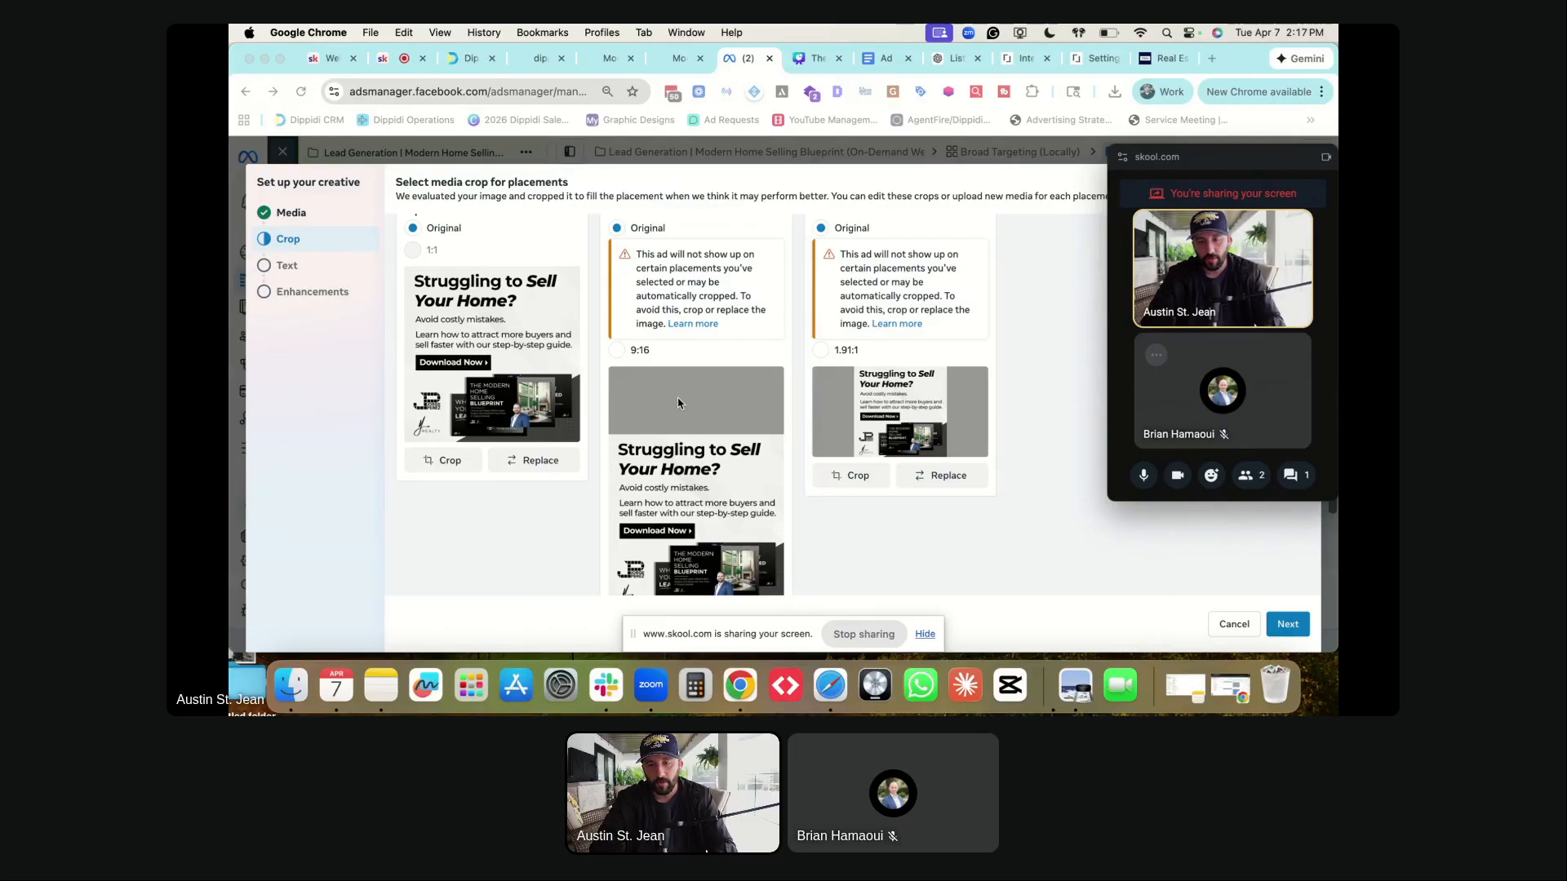
scroll(677, 402, "up", 2)
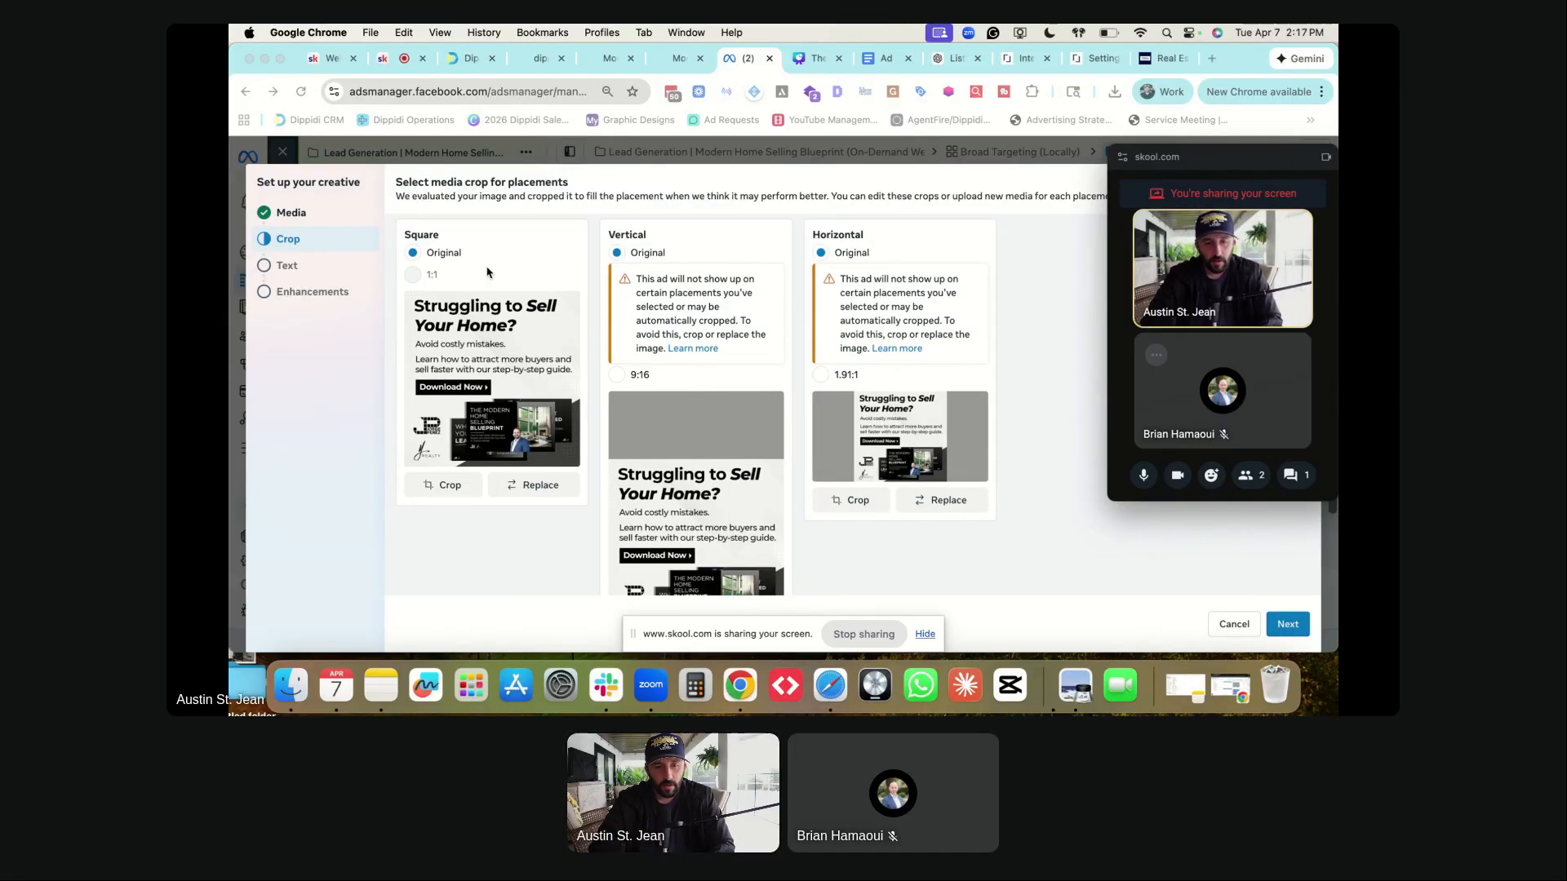
scroll(484, 282, "up", 1)
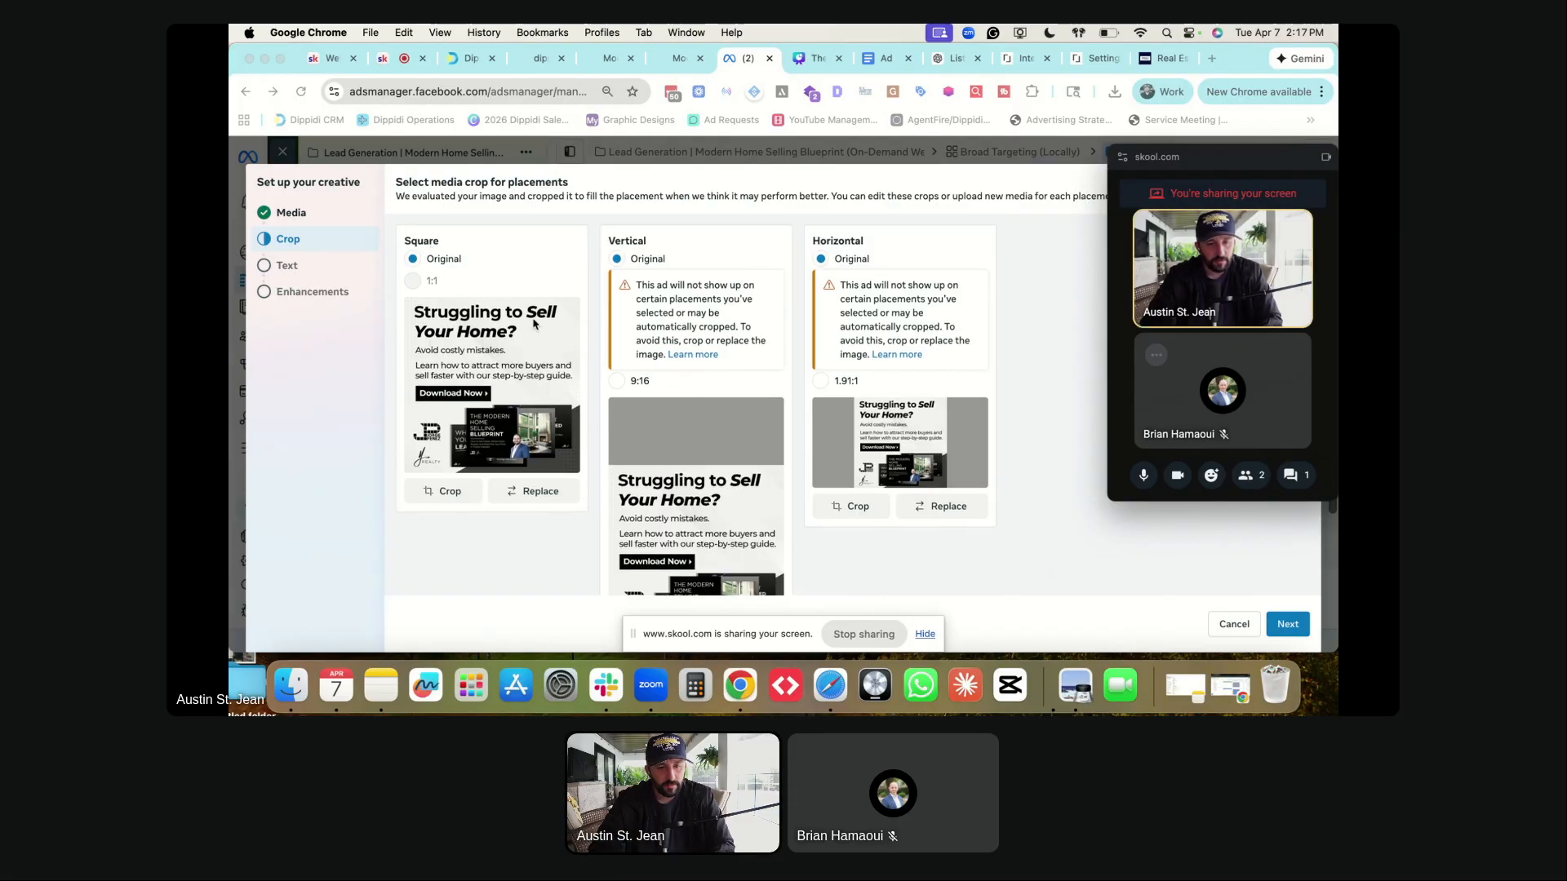
left_click(616, 381)
- Replace the vertical placement image with jp-2-story.png and save
scroll(735, 408, "down", 2)
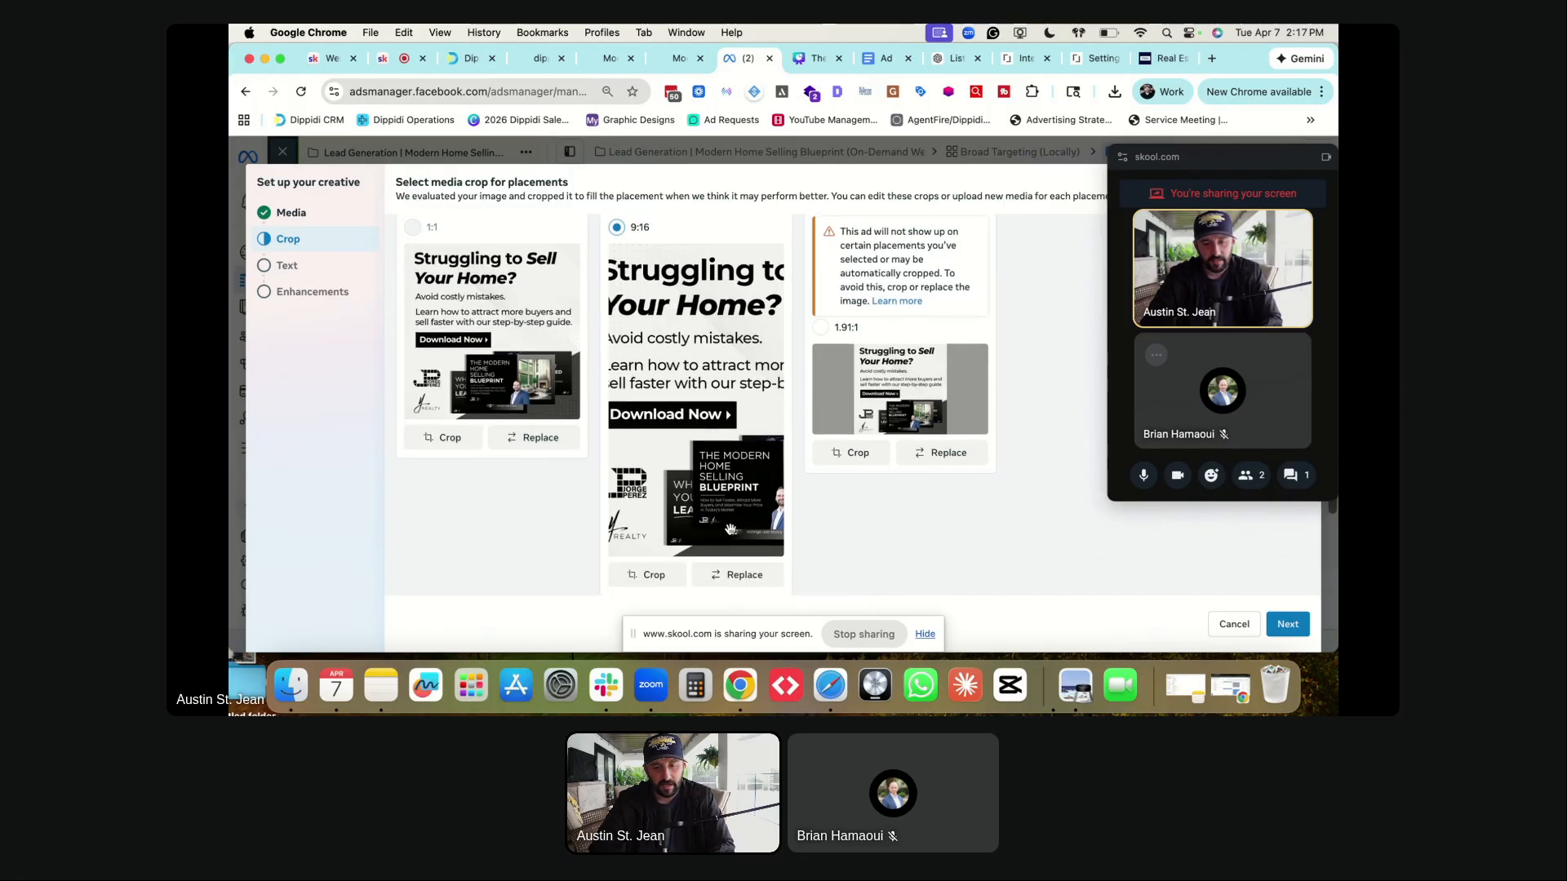
left_click(742, 575)
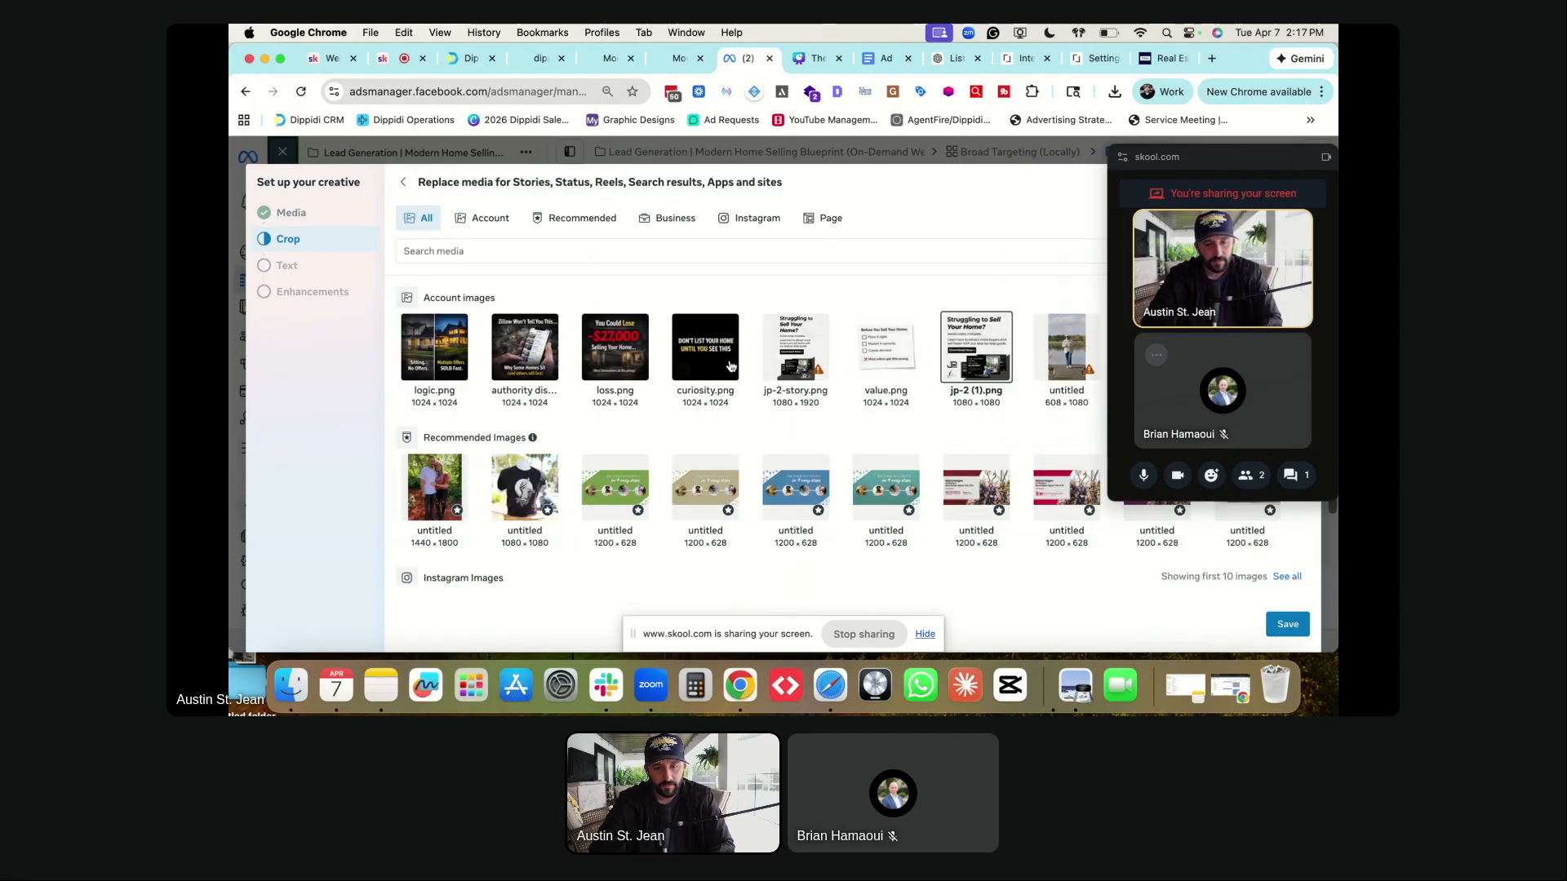
left_click(801, 359)
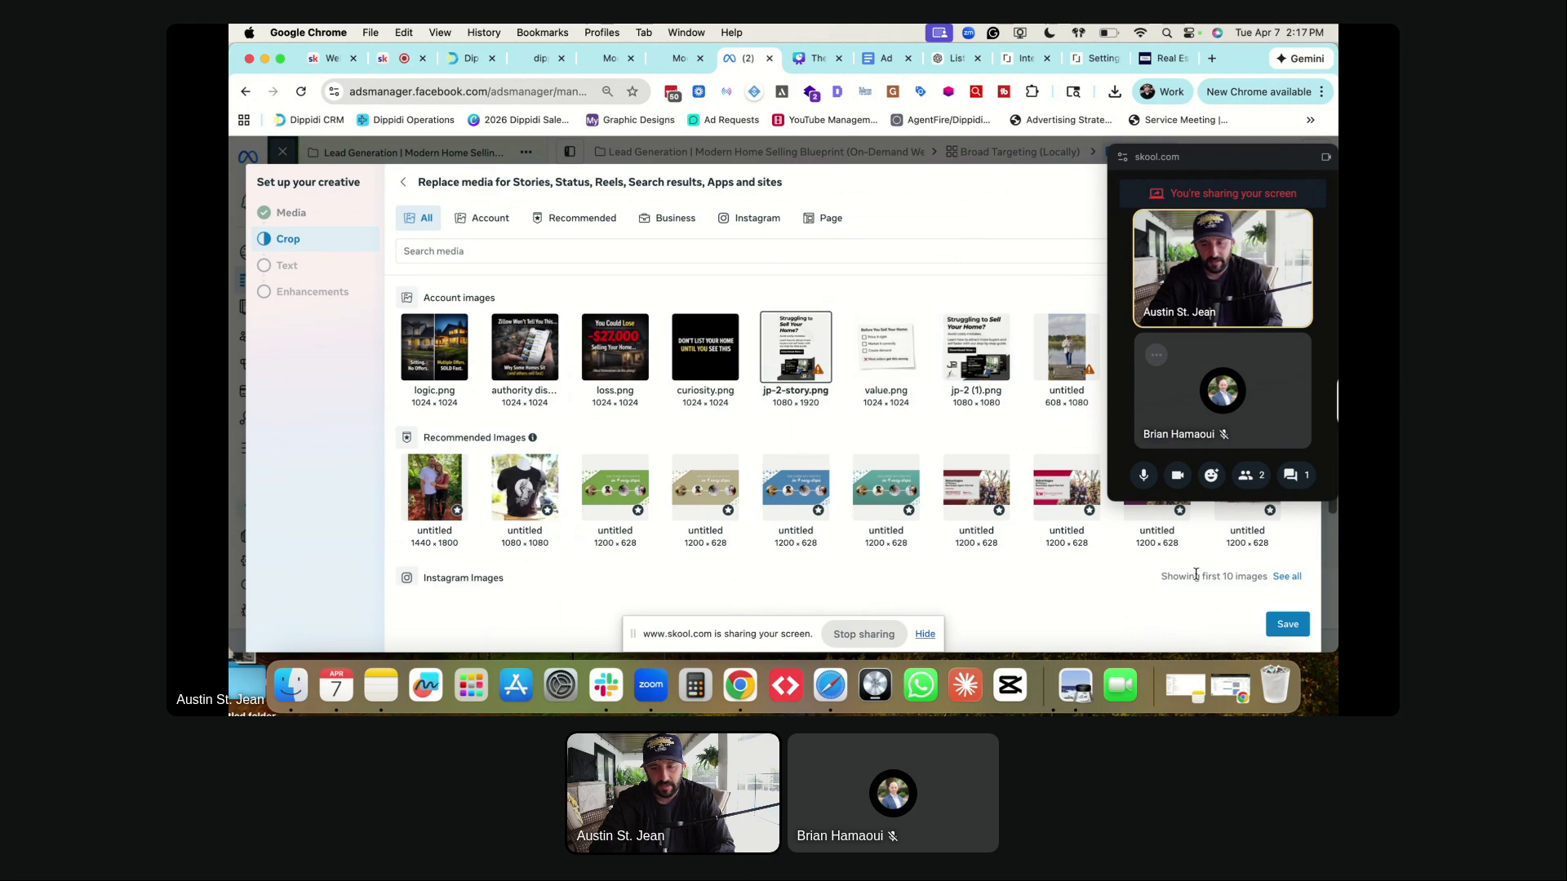
left_click(1304, 625)
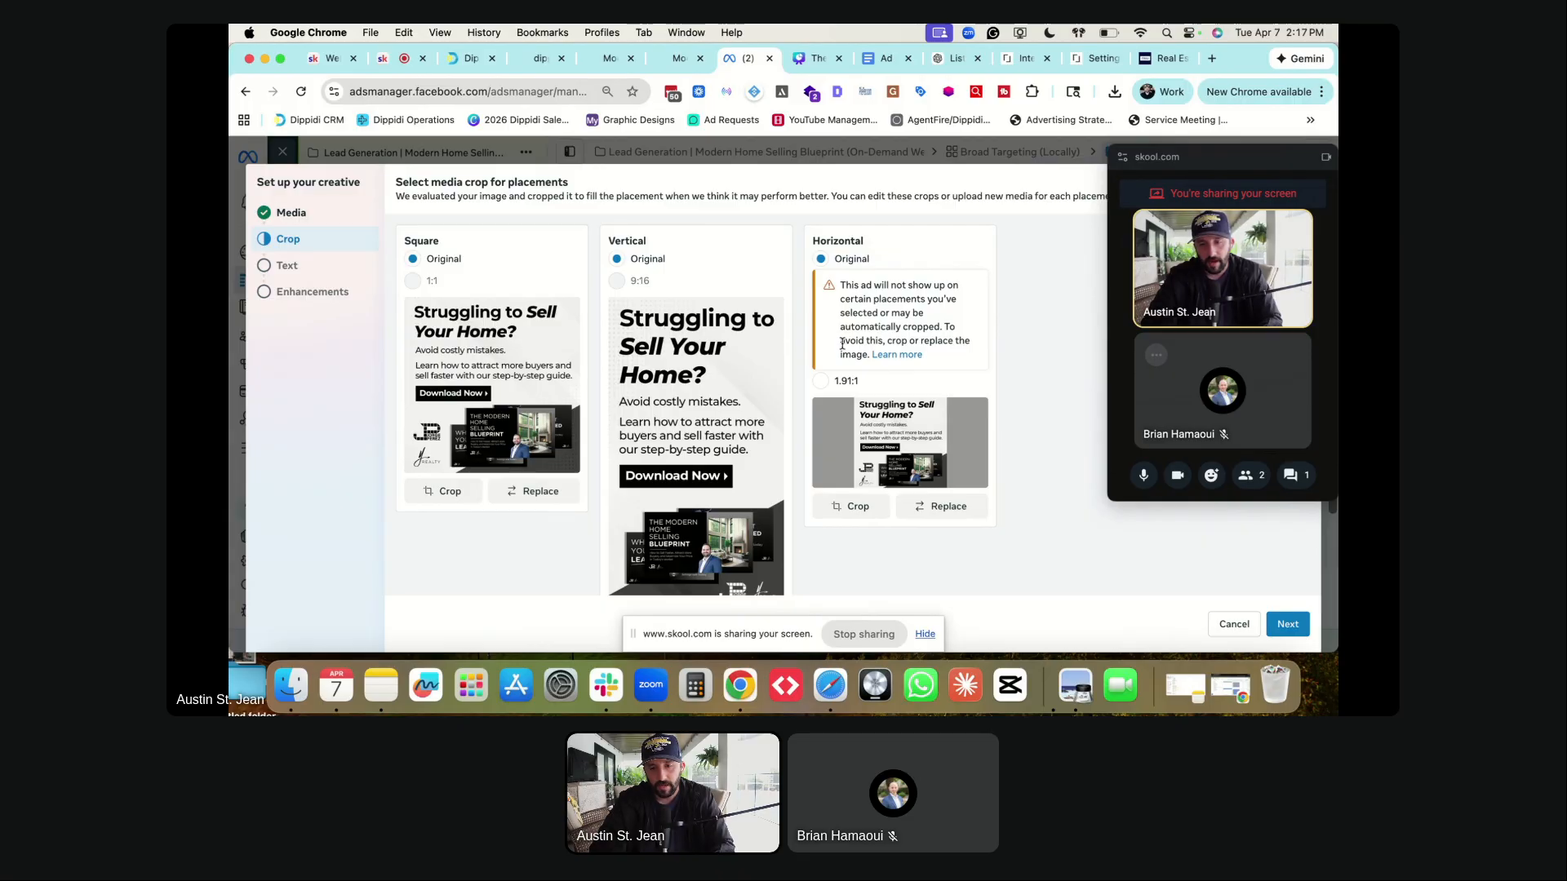
- Apply a 1.91:1 horizontal crop shifted up toward the headline, then proceed to the Text step
left_click_drag(818, 237, 870, 240)
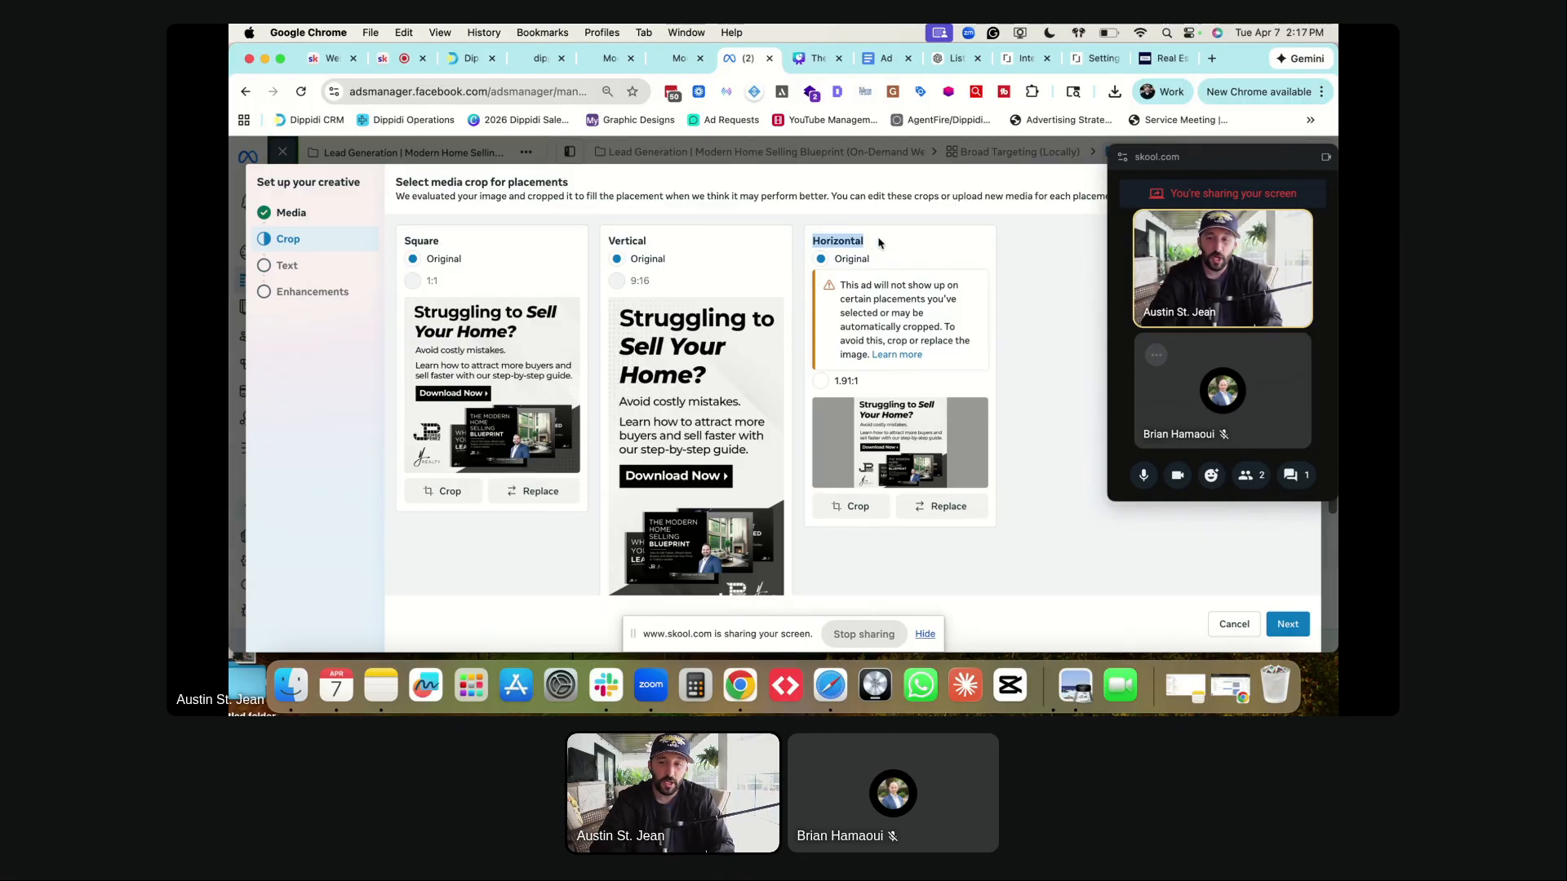
left_click(1048, 271)
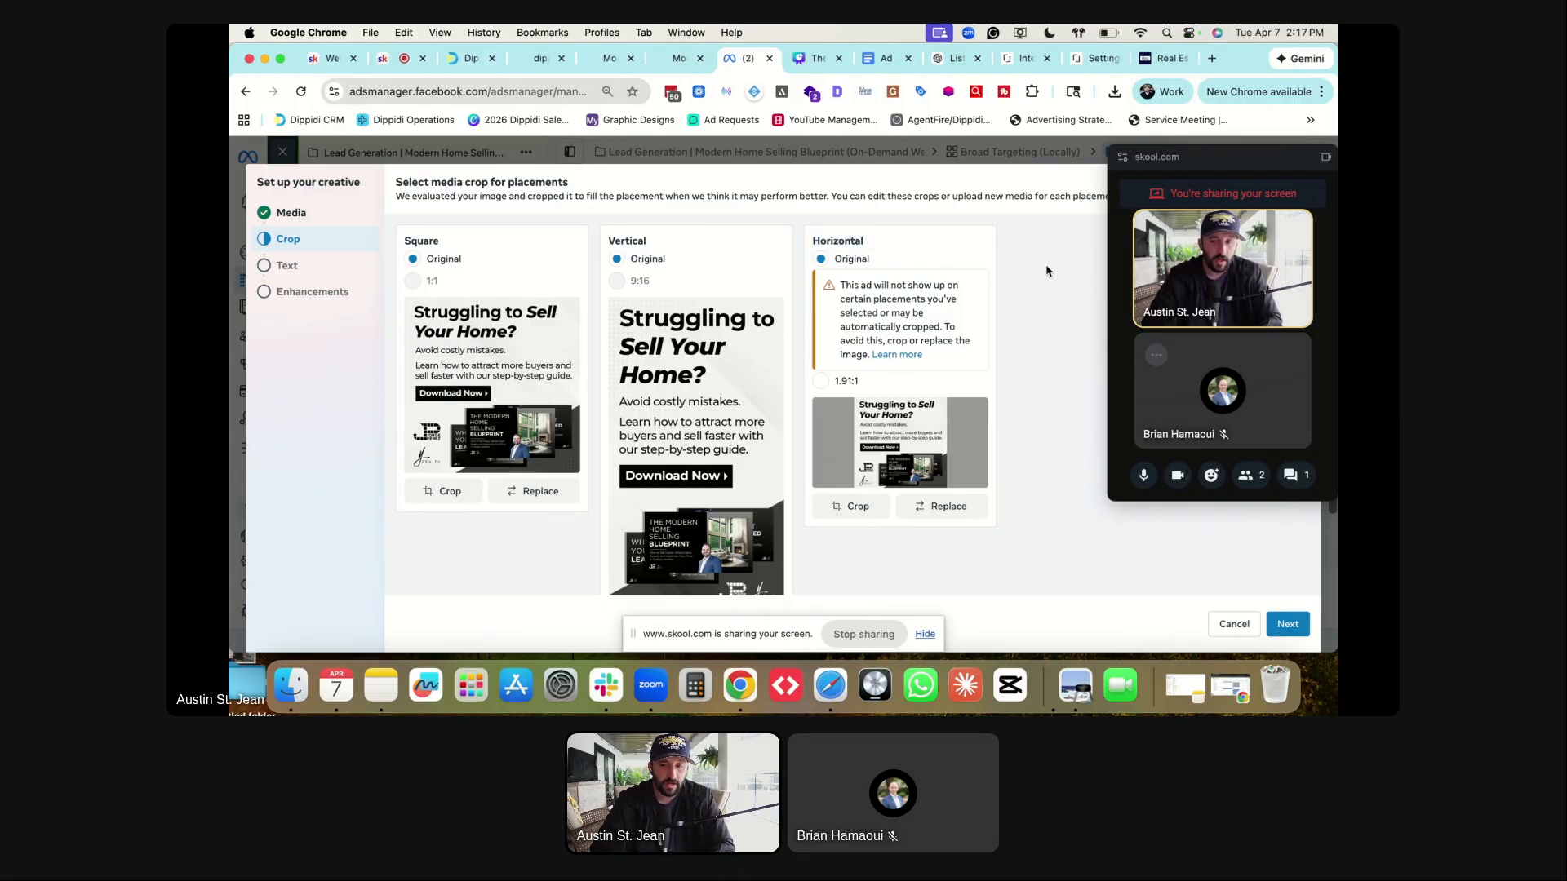
left_click(844, 381)
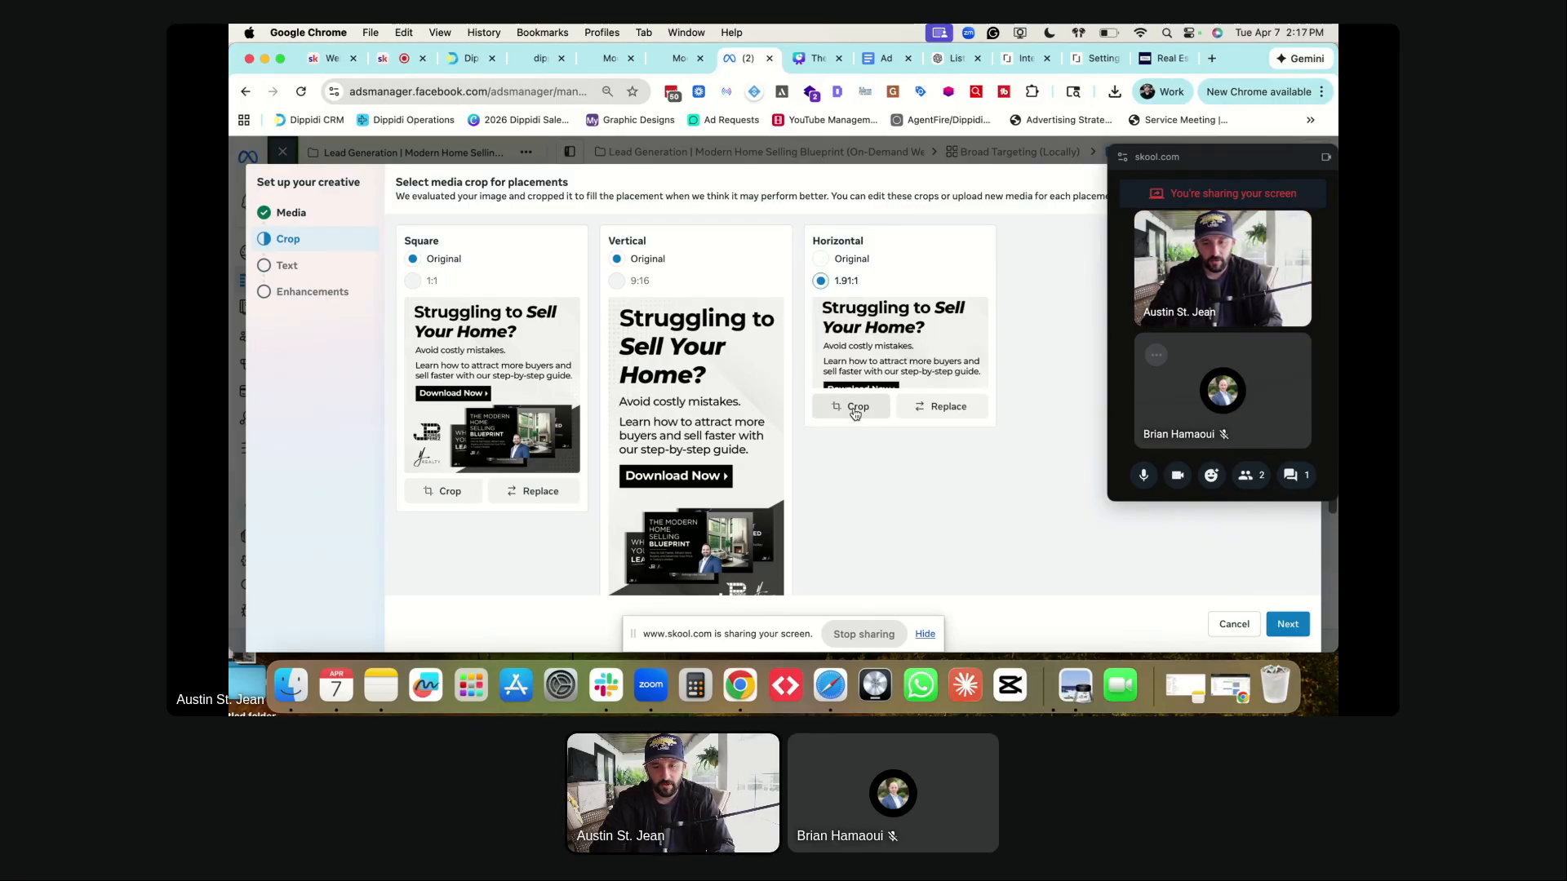
left_click(857, 420)
left_click_drag(822, 387, 816, 304)
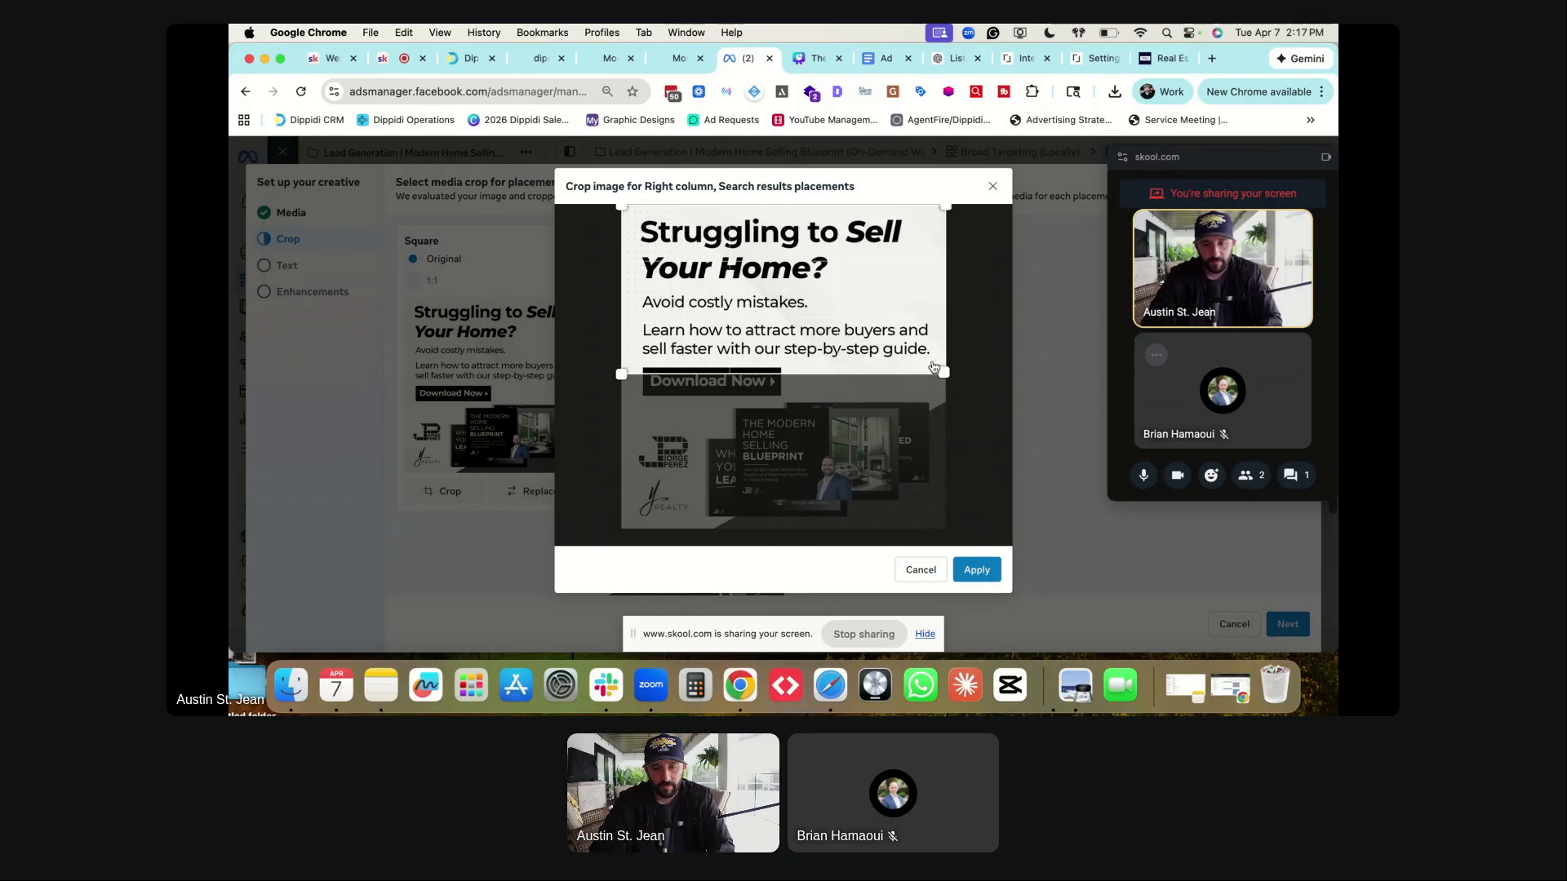
left_click_drag(931, 374, 893, 343)
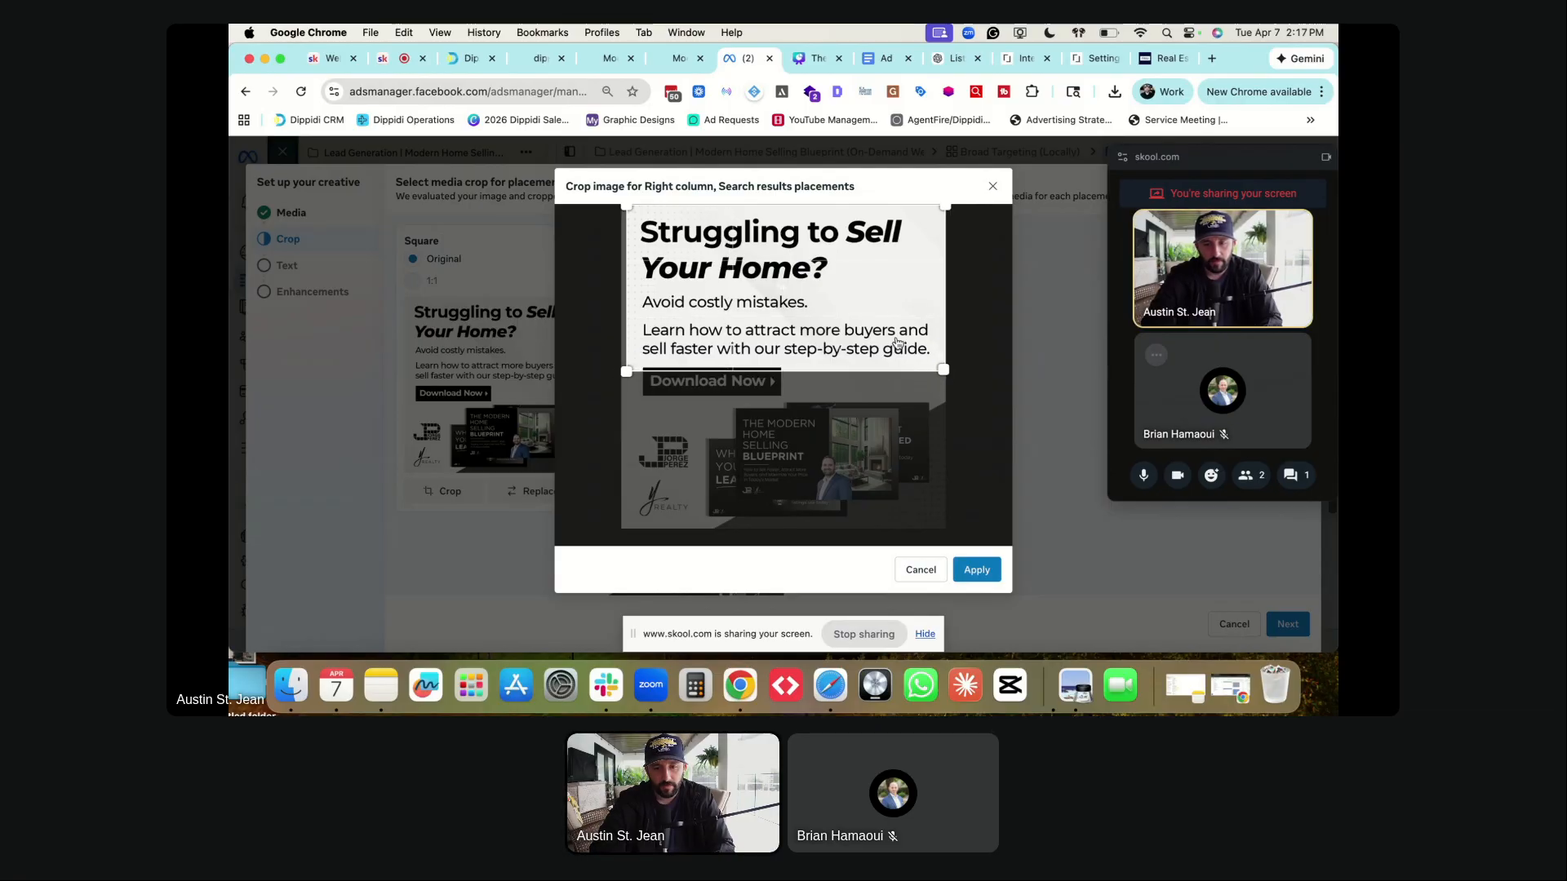
left_click(976, 570)
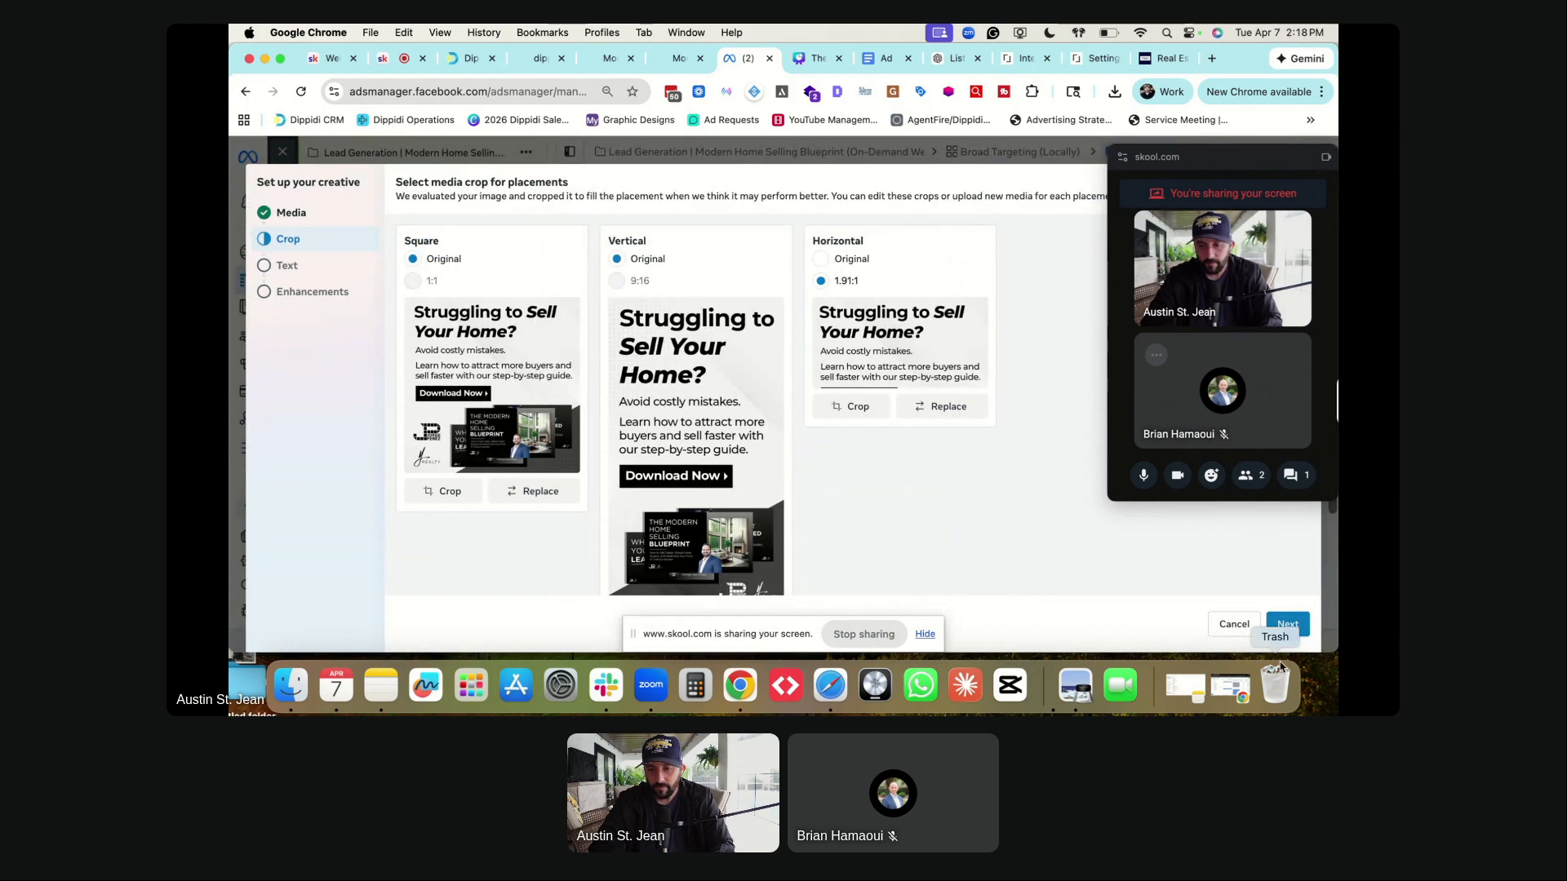
left_click(1288, 625)
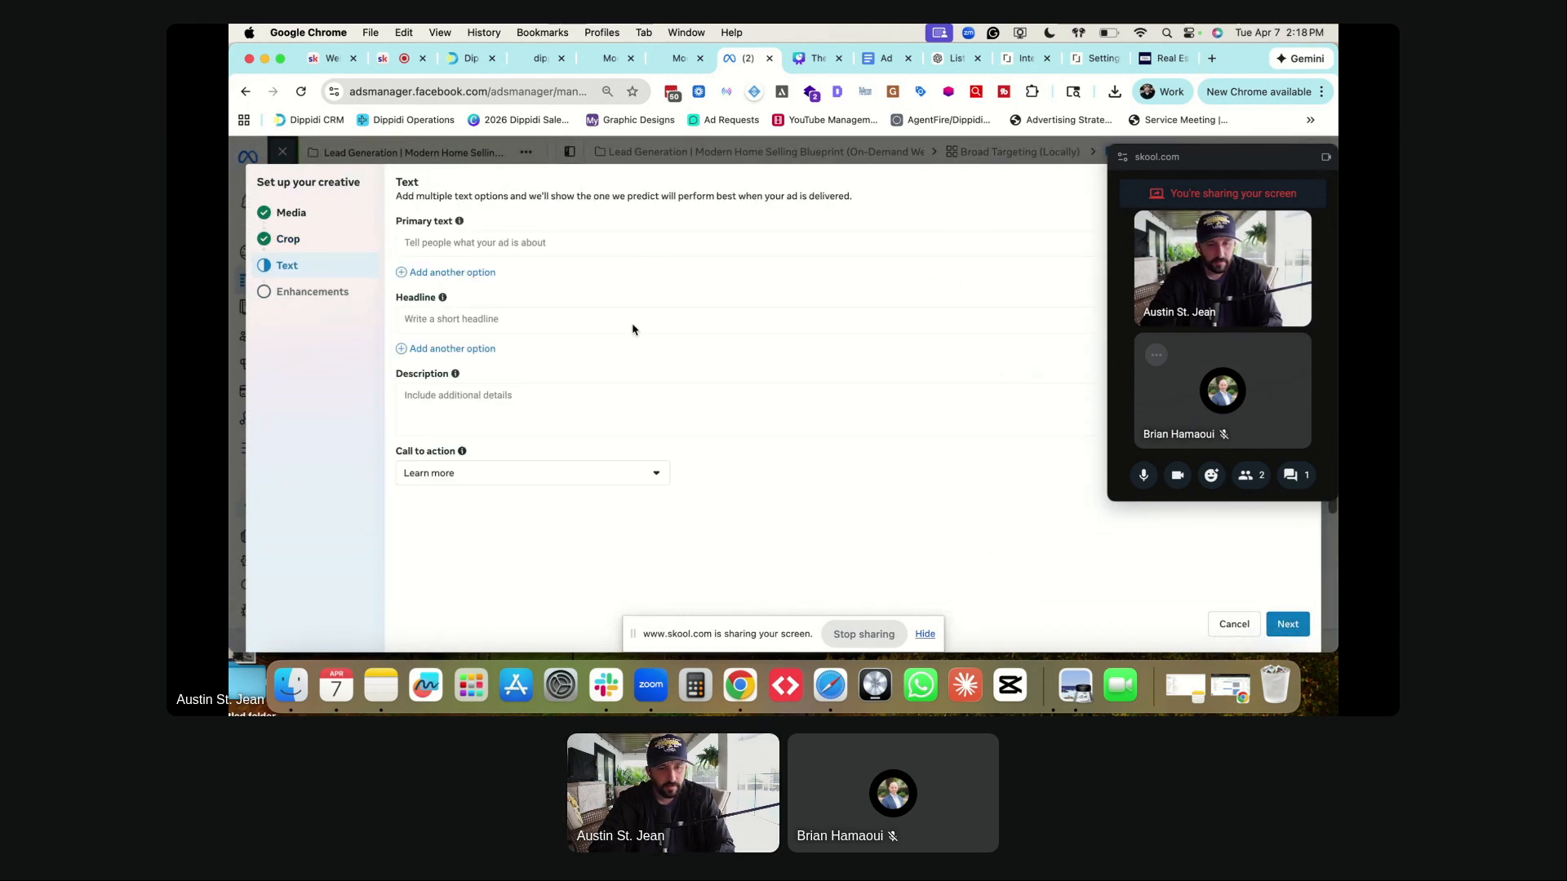
- Paste the Option 1 primary text from the Ad Copy doc into Primary text
left_click(470, 243)
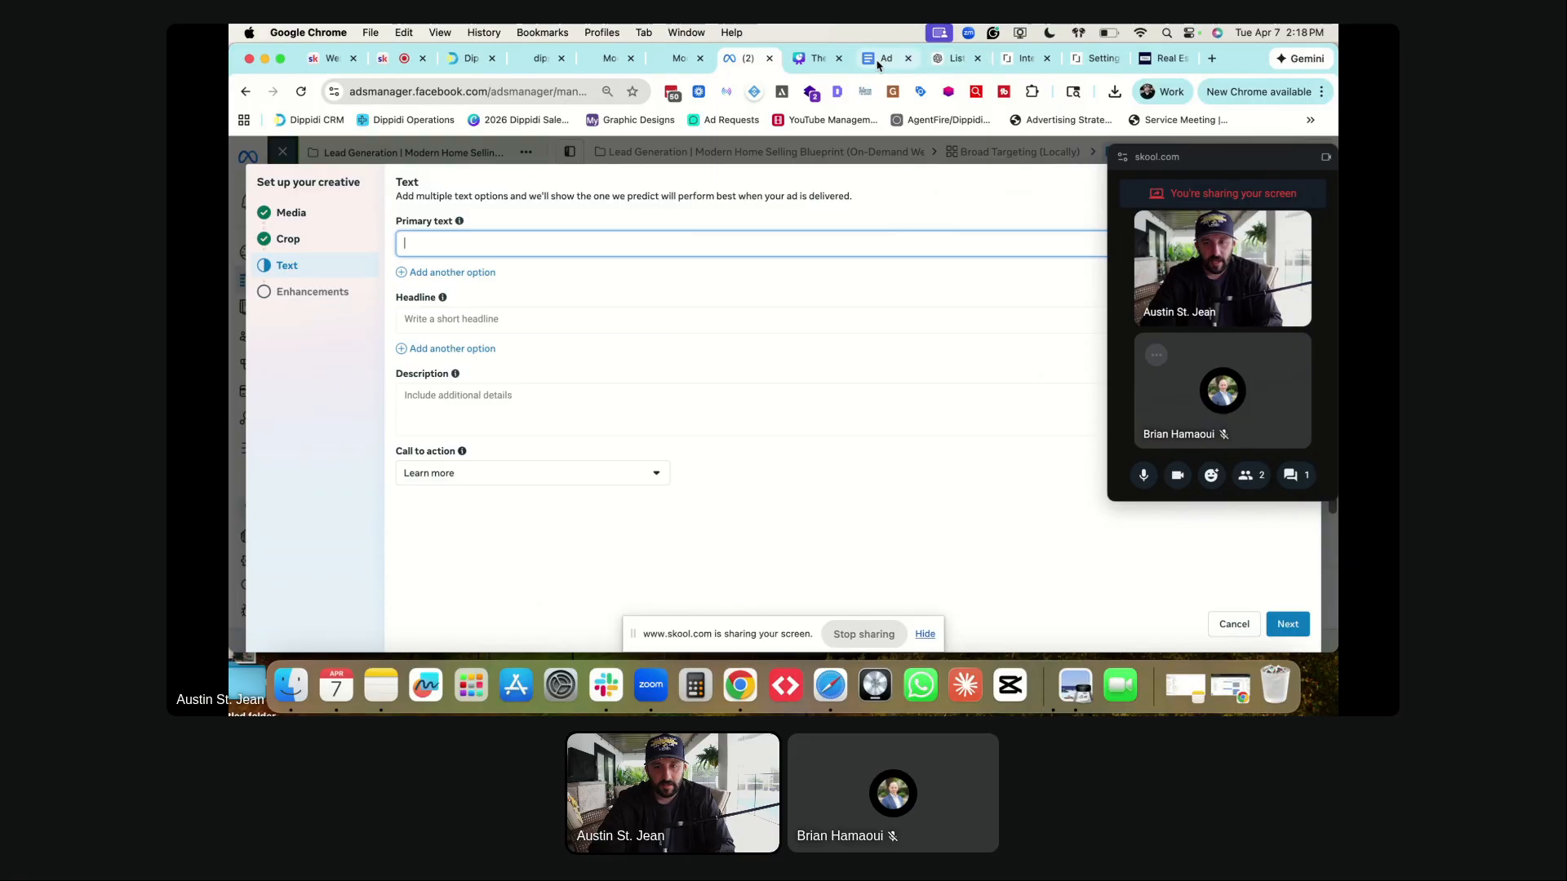
left_click_drag(873, 65, 803, 64)
left_click_drag(560, 288, 752, 567)
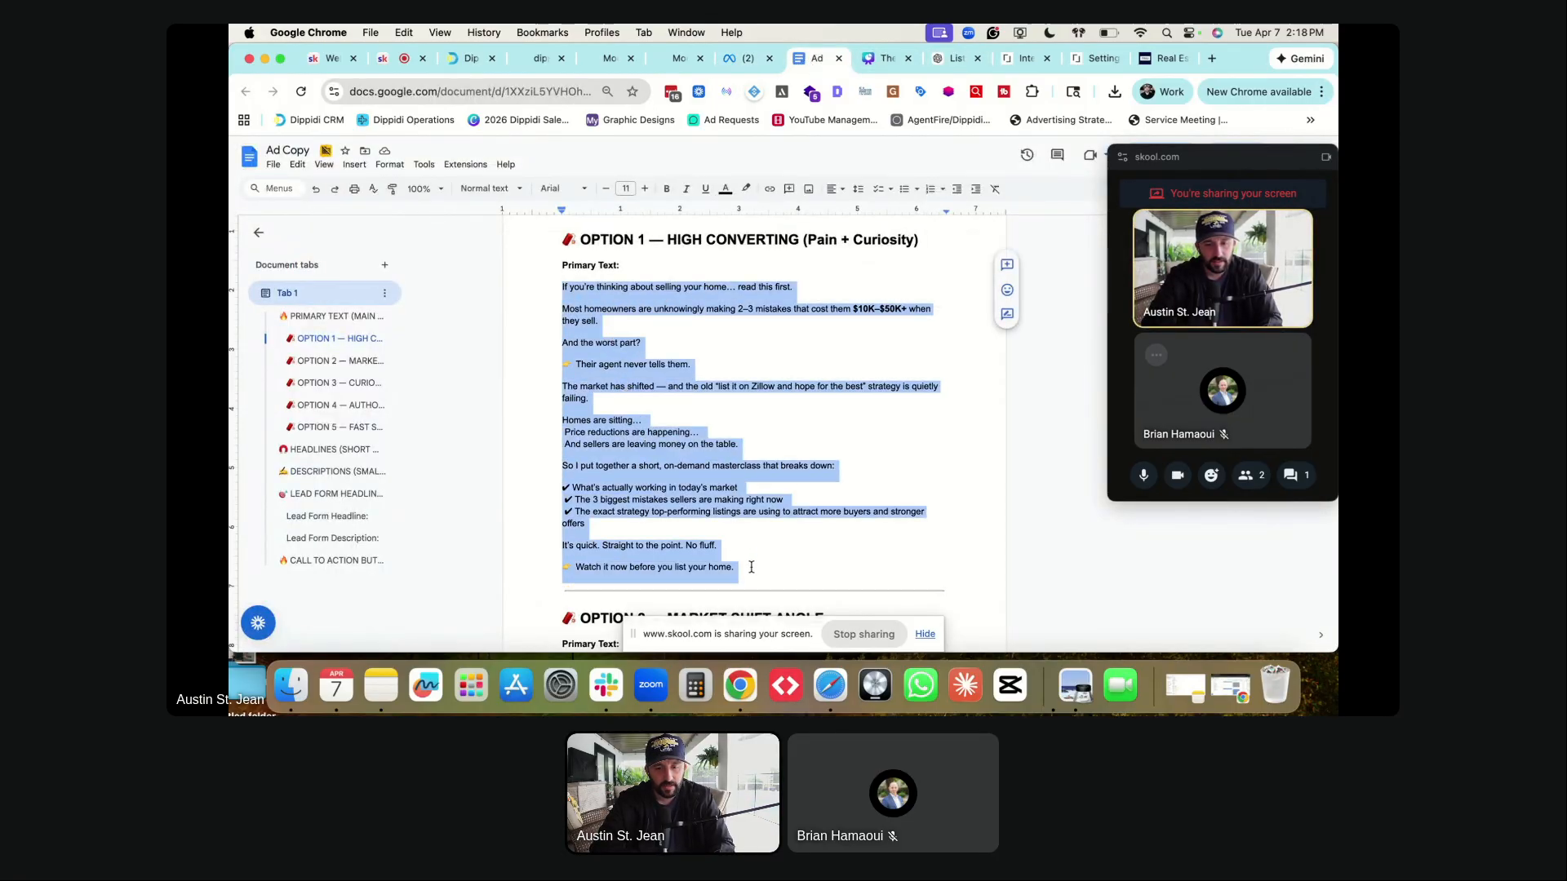
key("ctrl+shift+Tab")
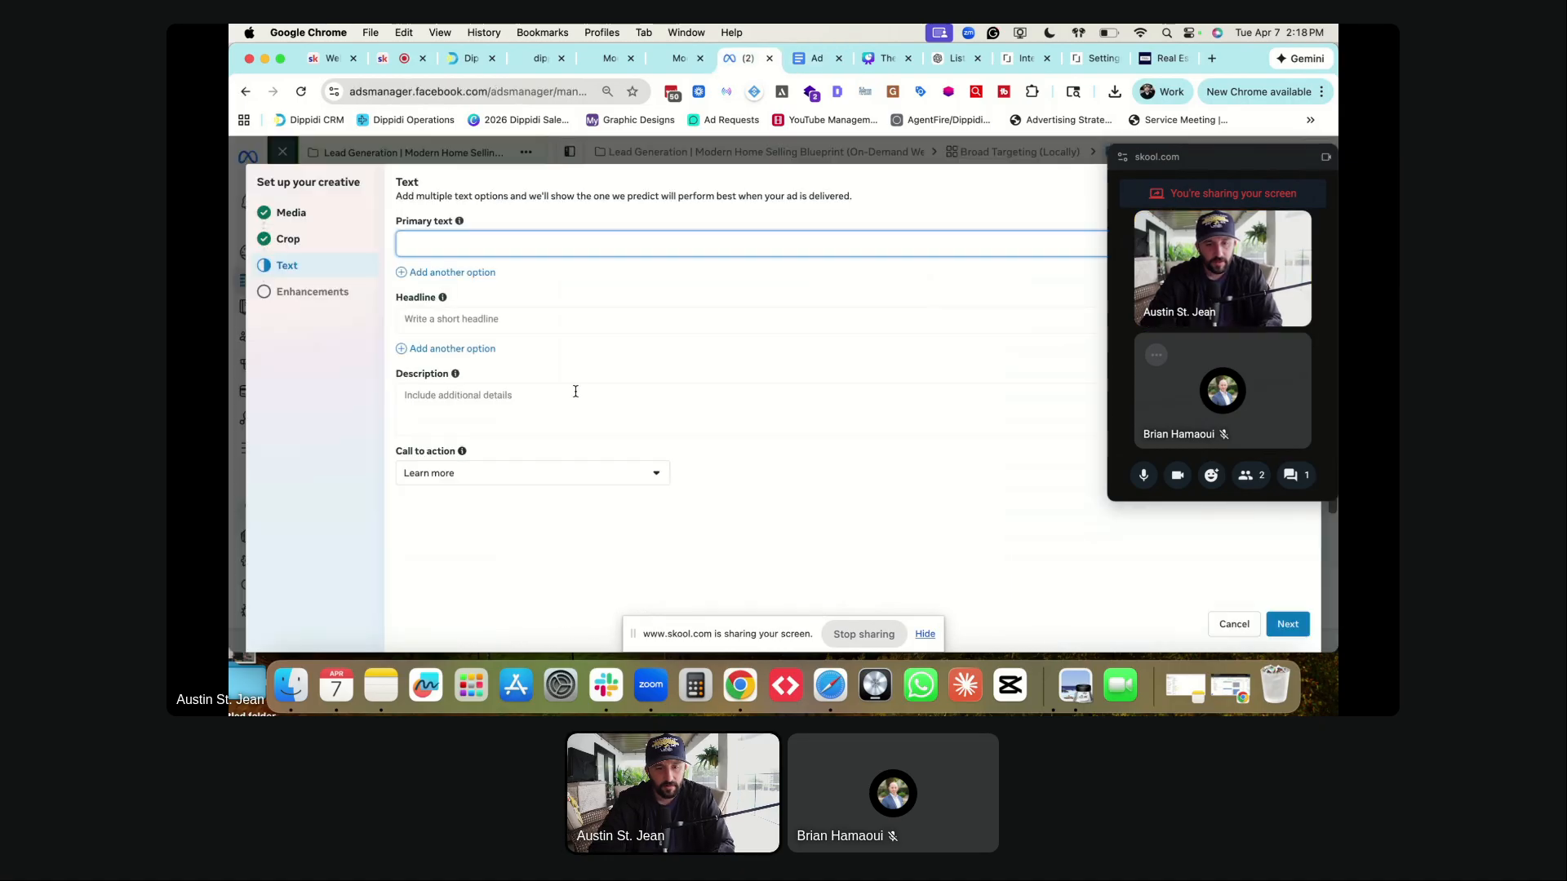
key("super+v")
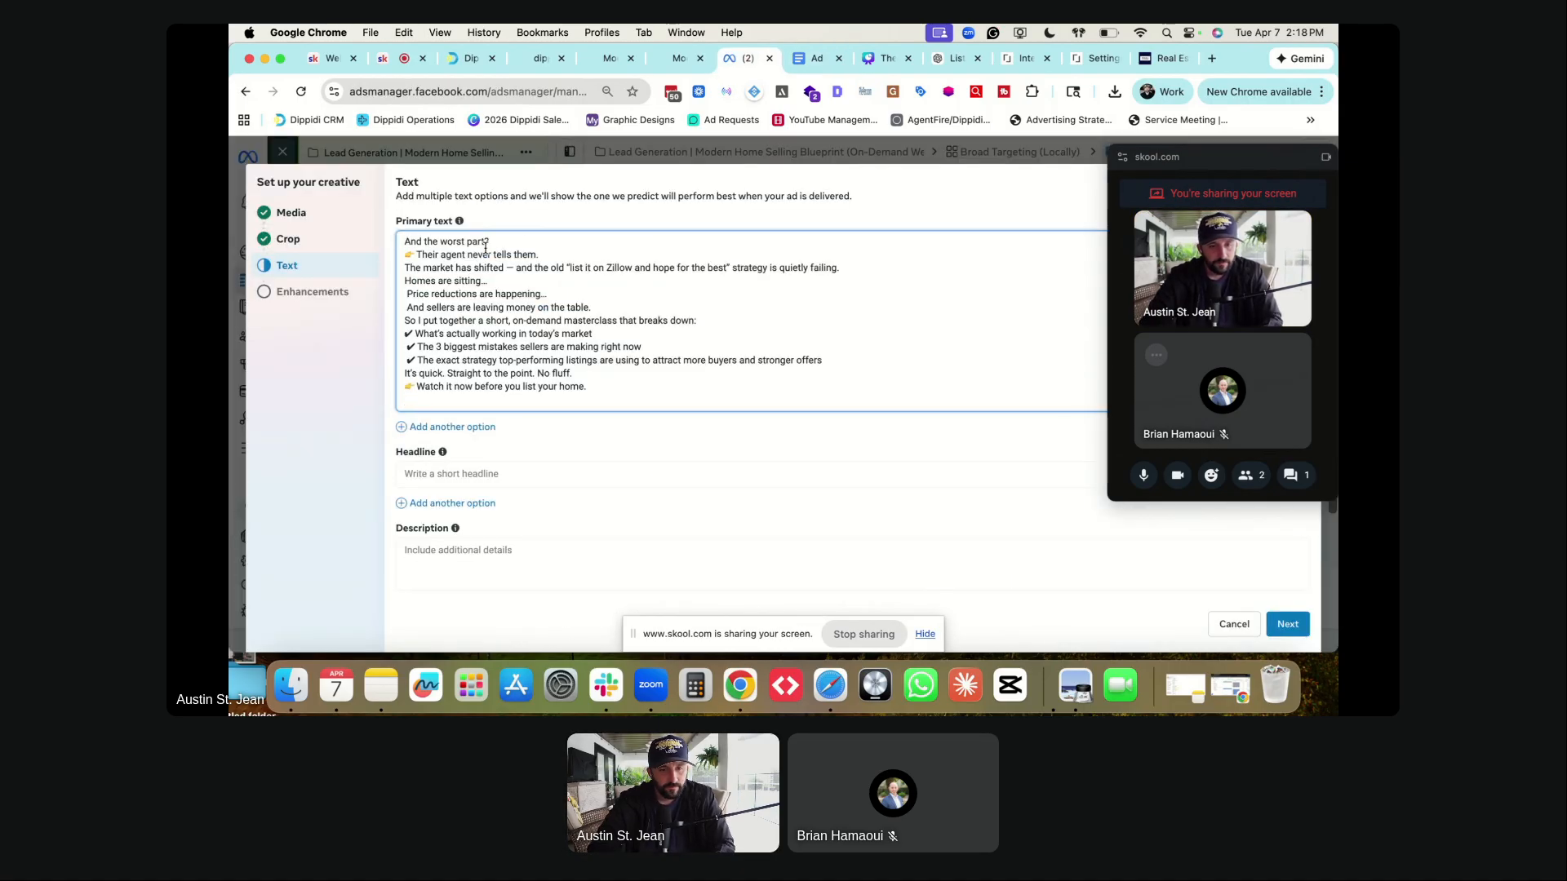
scroll(485, 248, "up", 1)
- Insert blank lines between the primary text's paragraphs and remove the stray trailing line
left_click(674, 245)
key("Return")
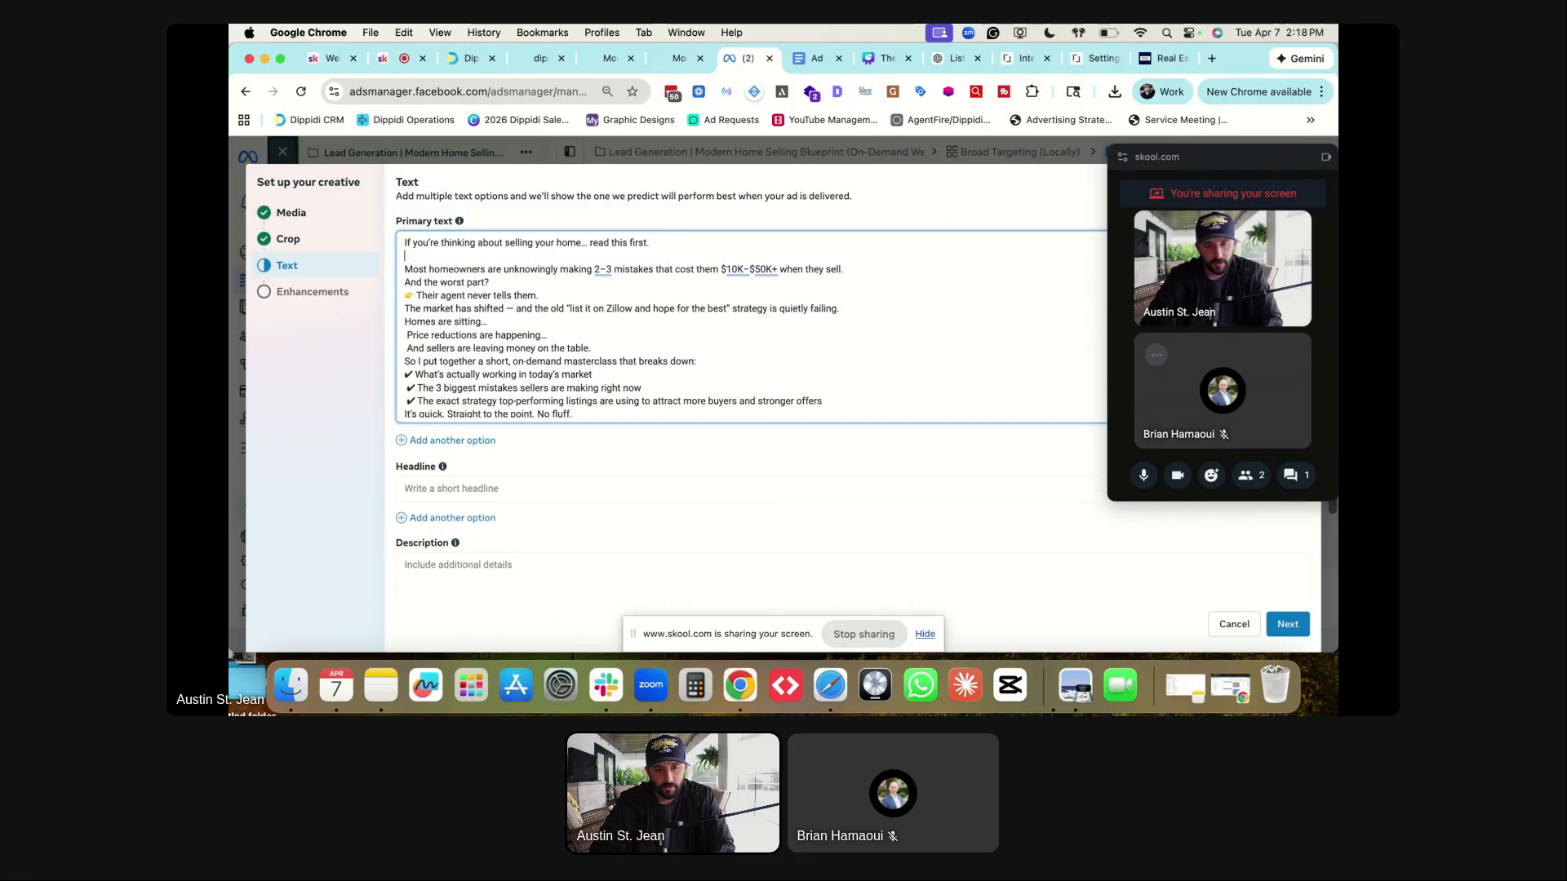
key("Return")
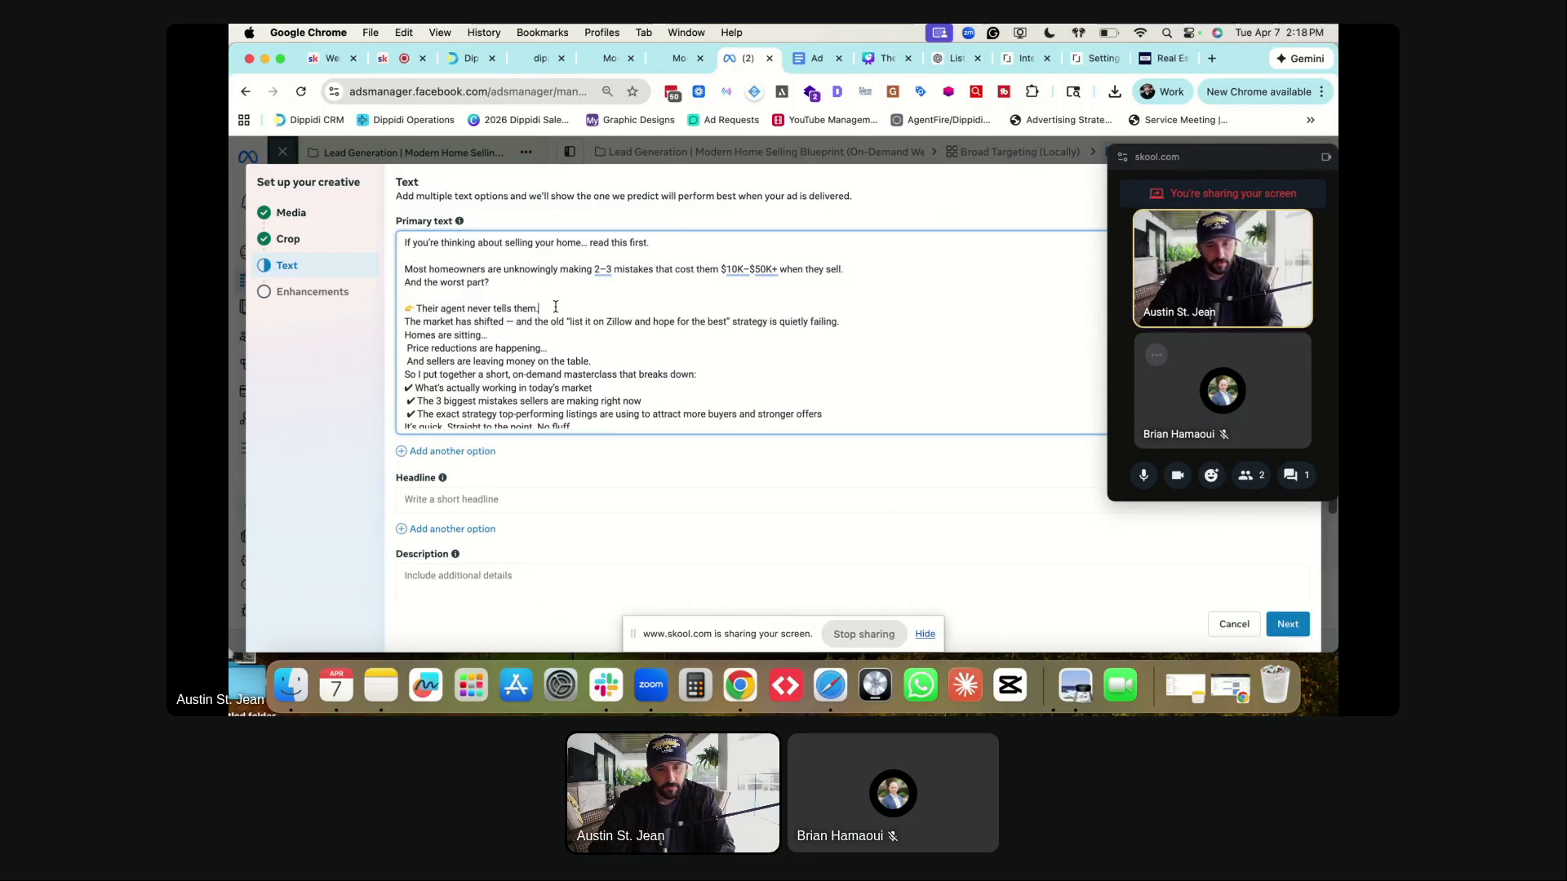
key("Return")
left_click(500, 348)
key("Return")
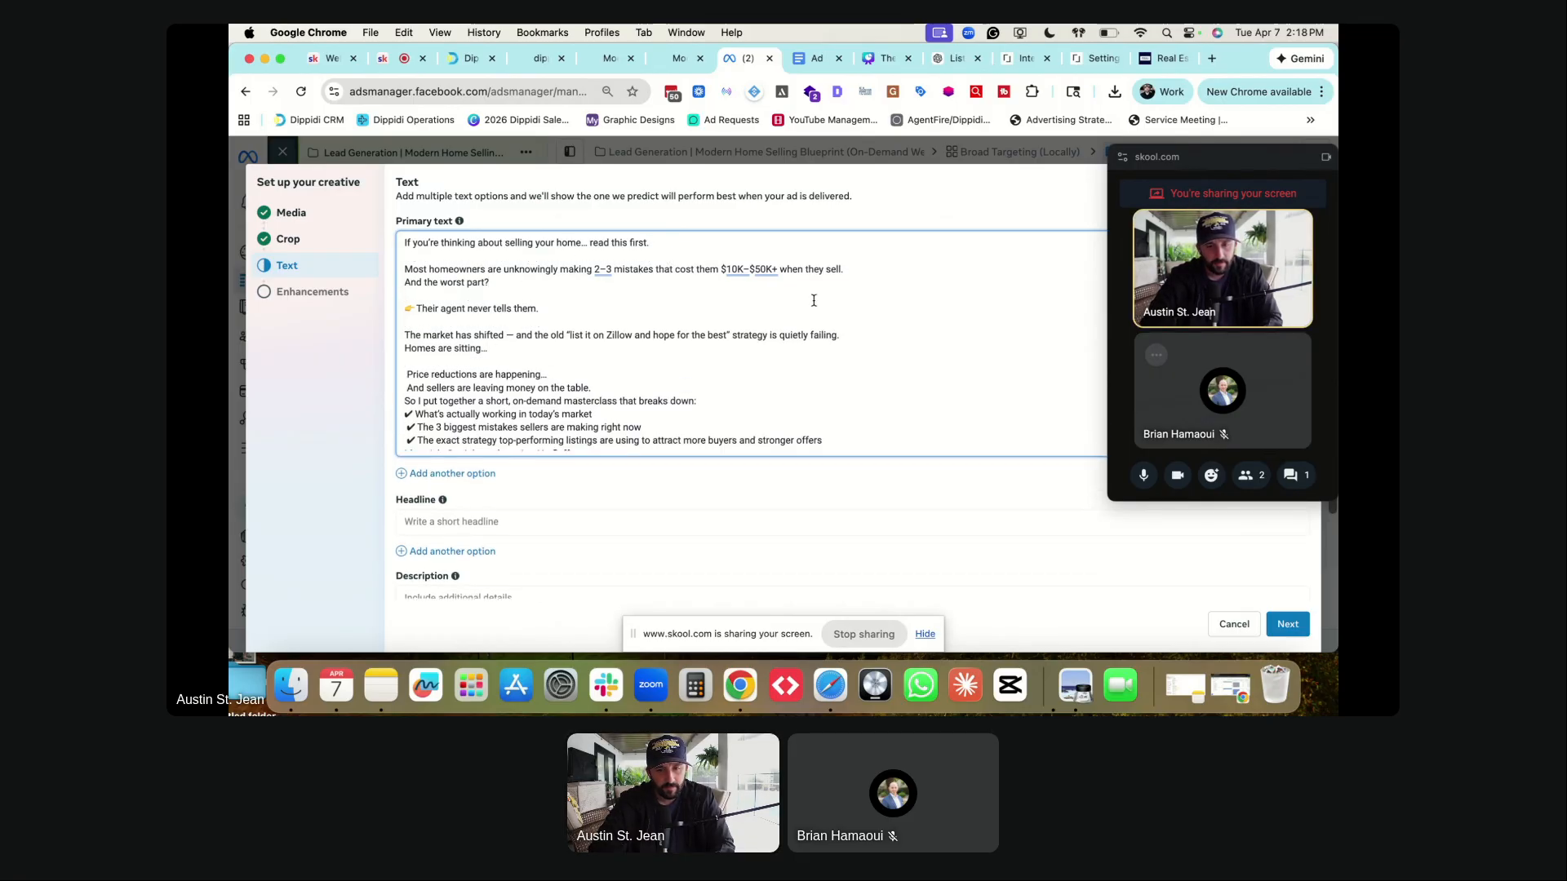
left_click(844, 334)
key("Return")
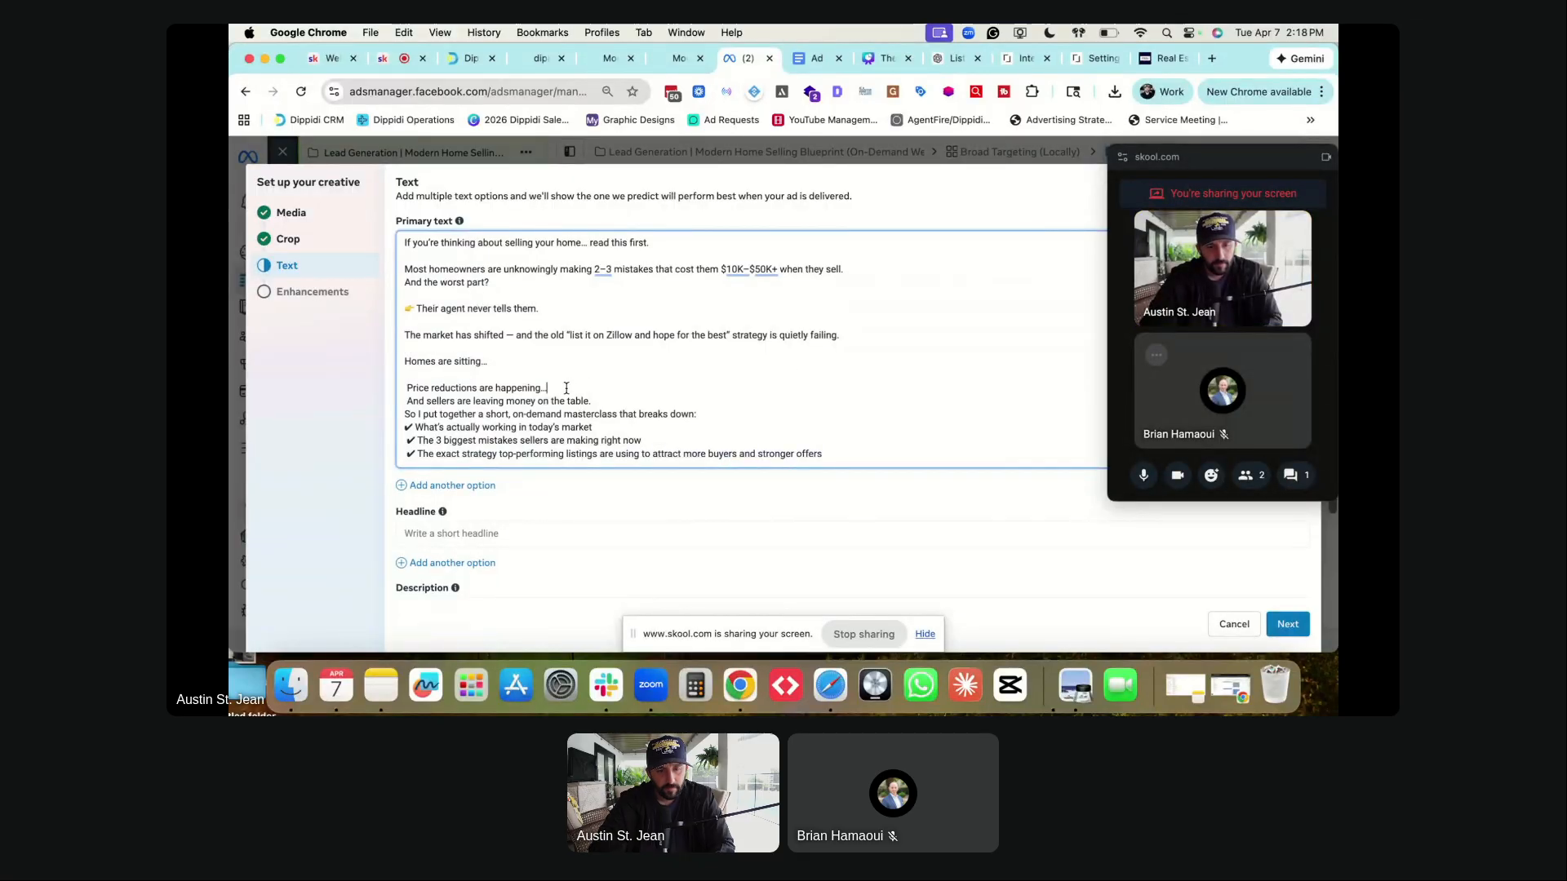
key("Return")
key("Return")
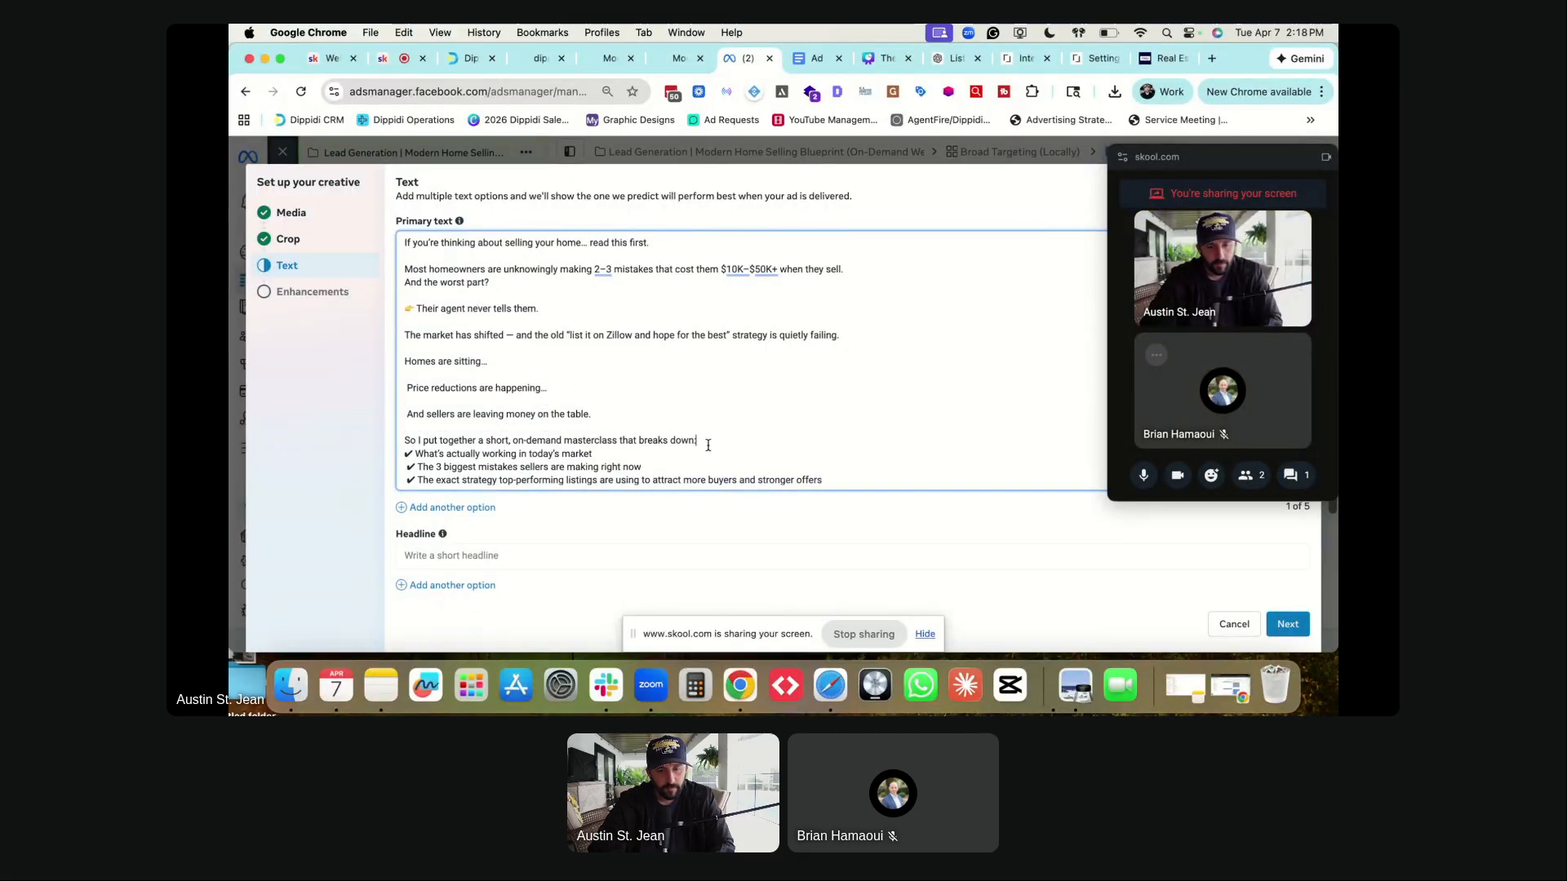
left_click(708, 445)
key("Return")
scroll(637, 446, "down", 2)
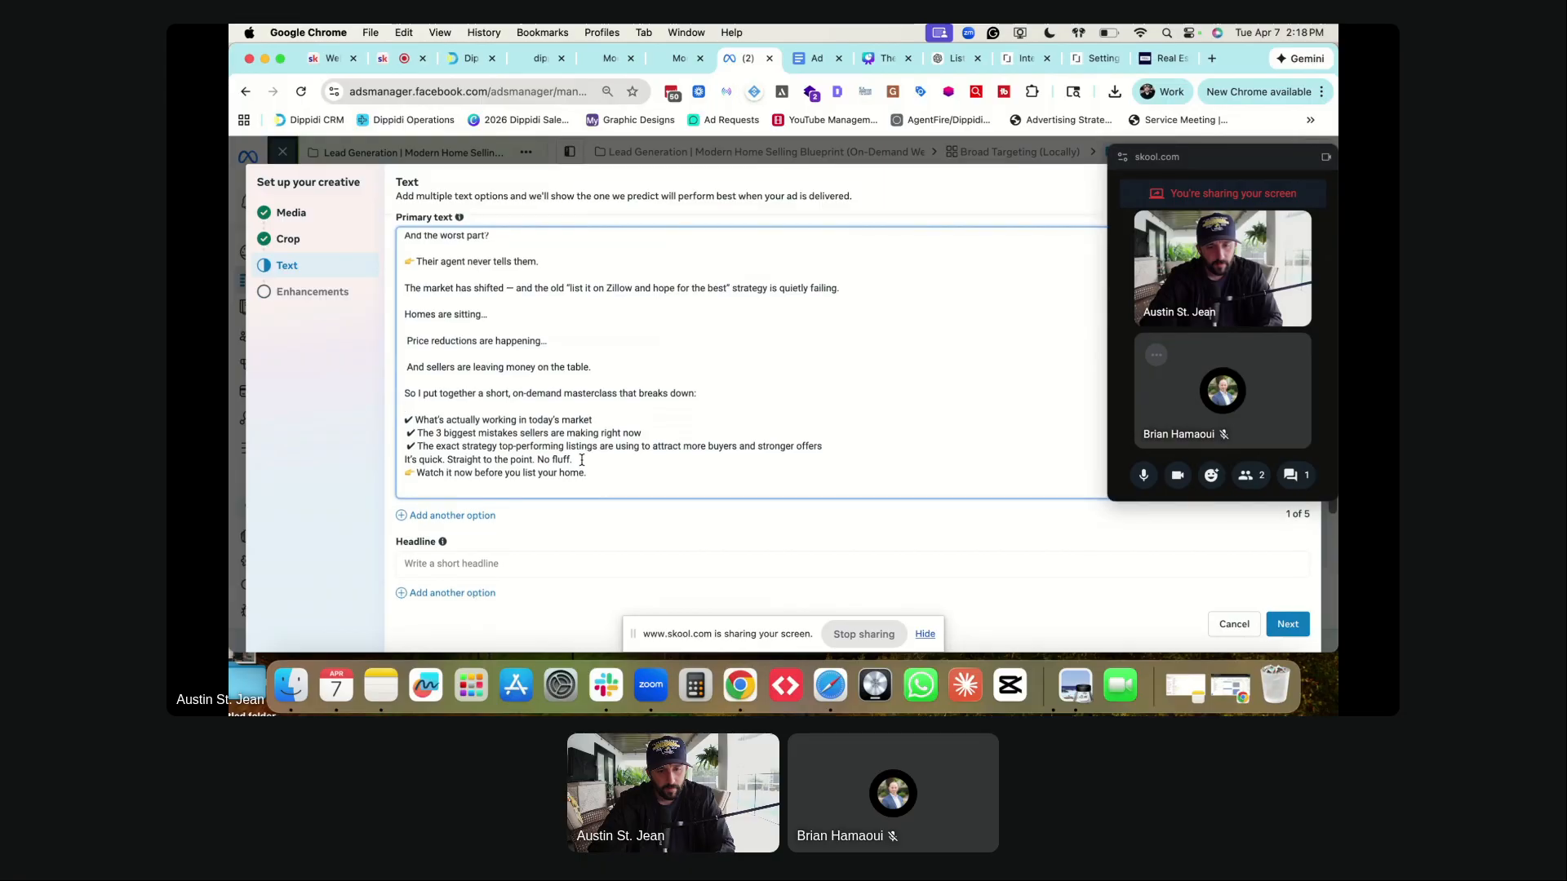
key("Return")
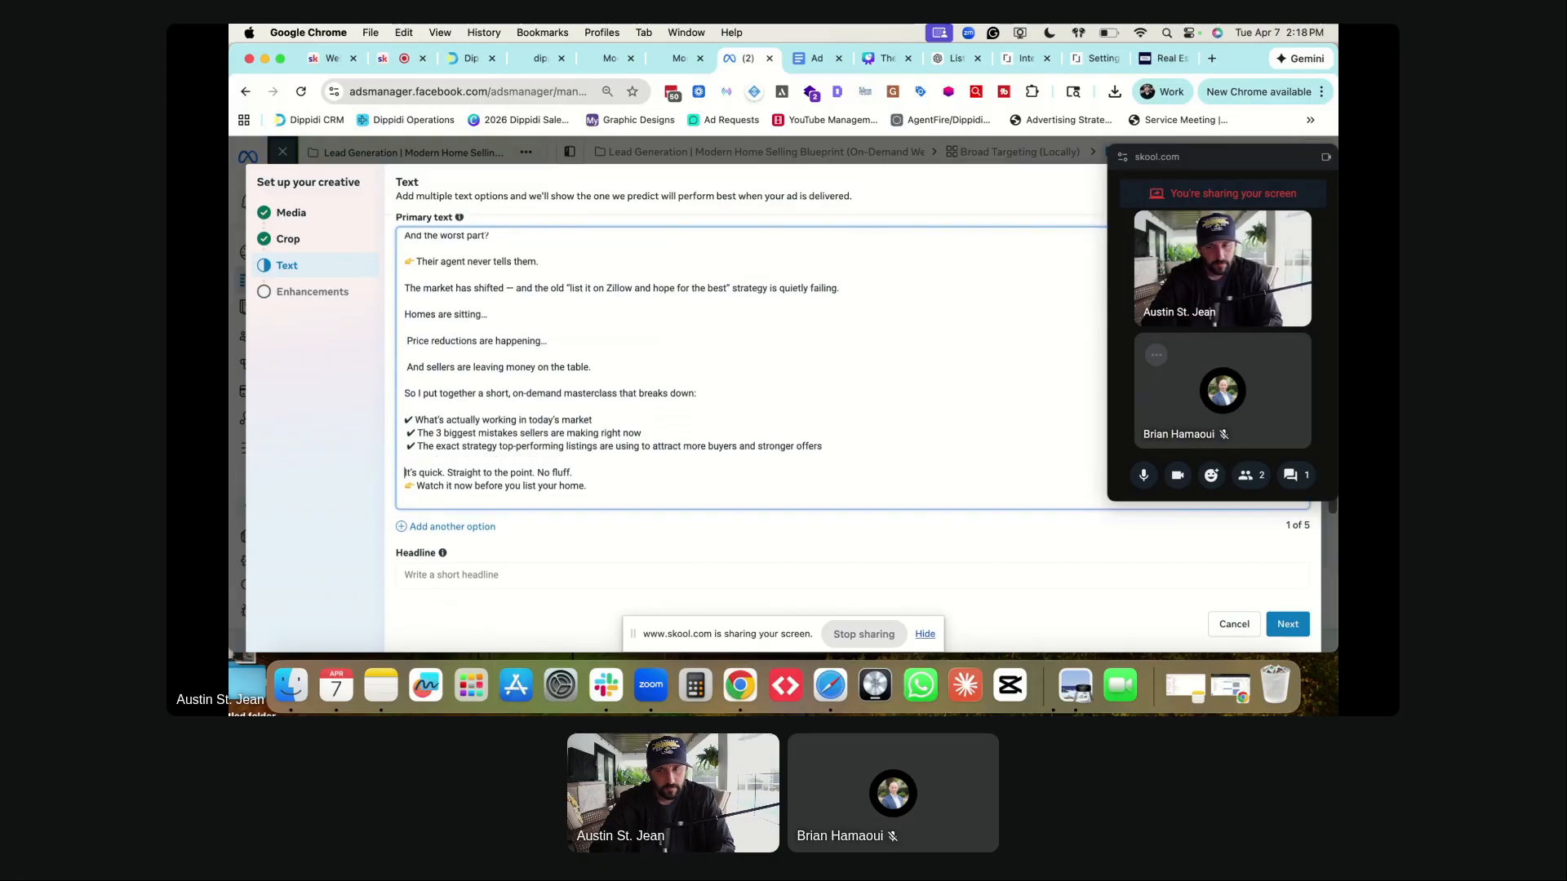
key("Return")
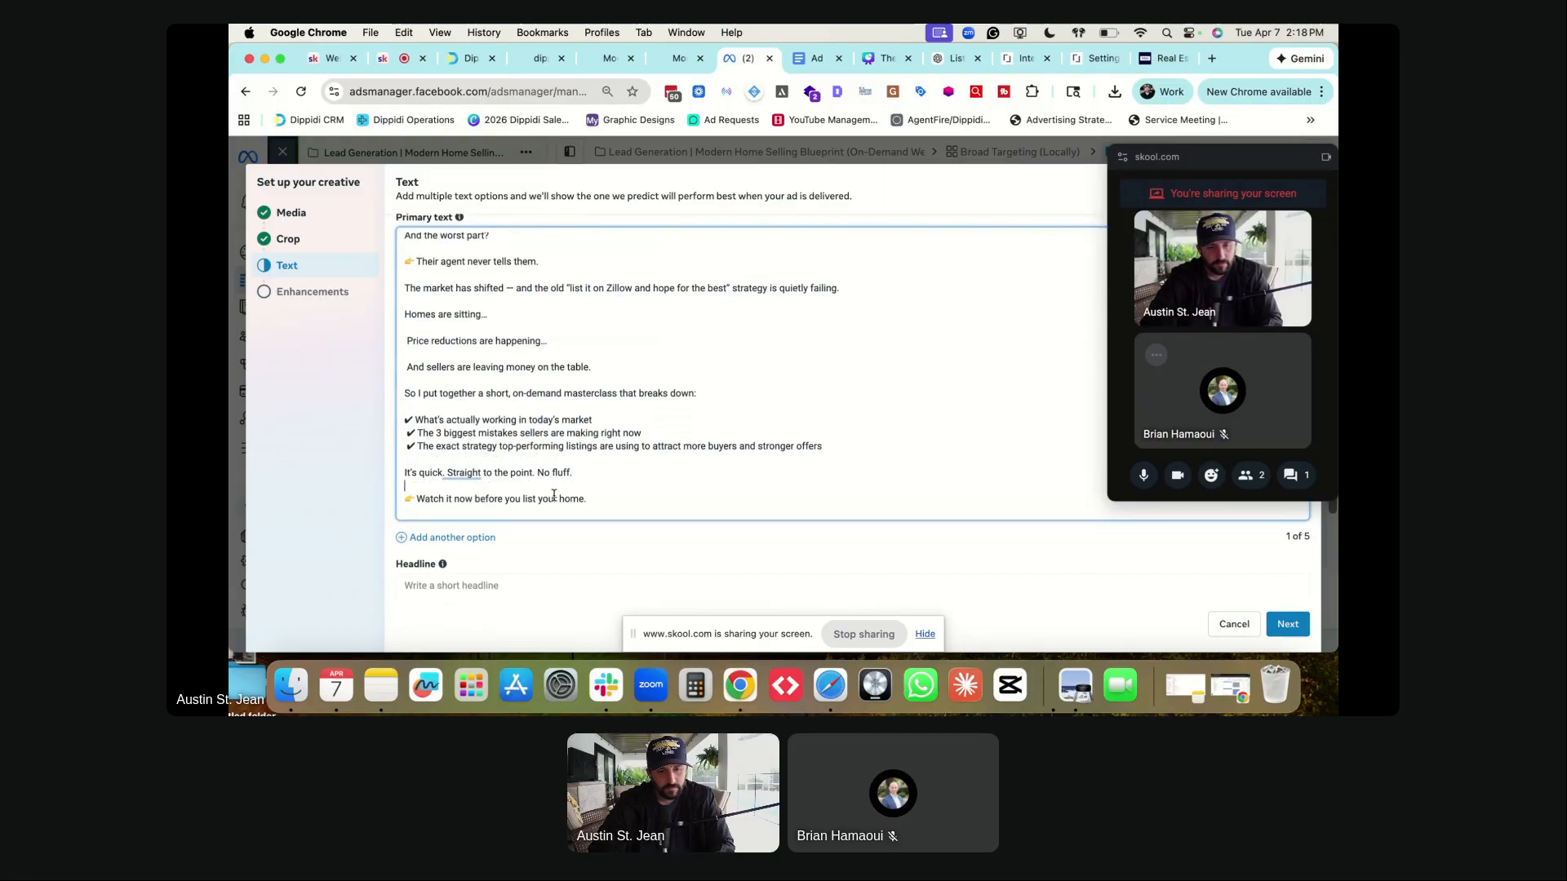
key("BackSpace")
scroll(517, 392, "up", 3)
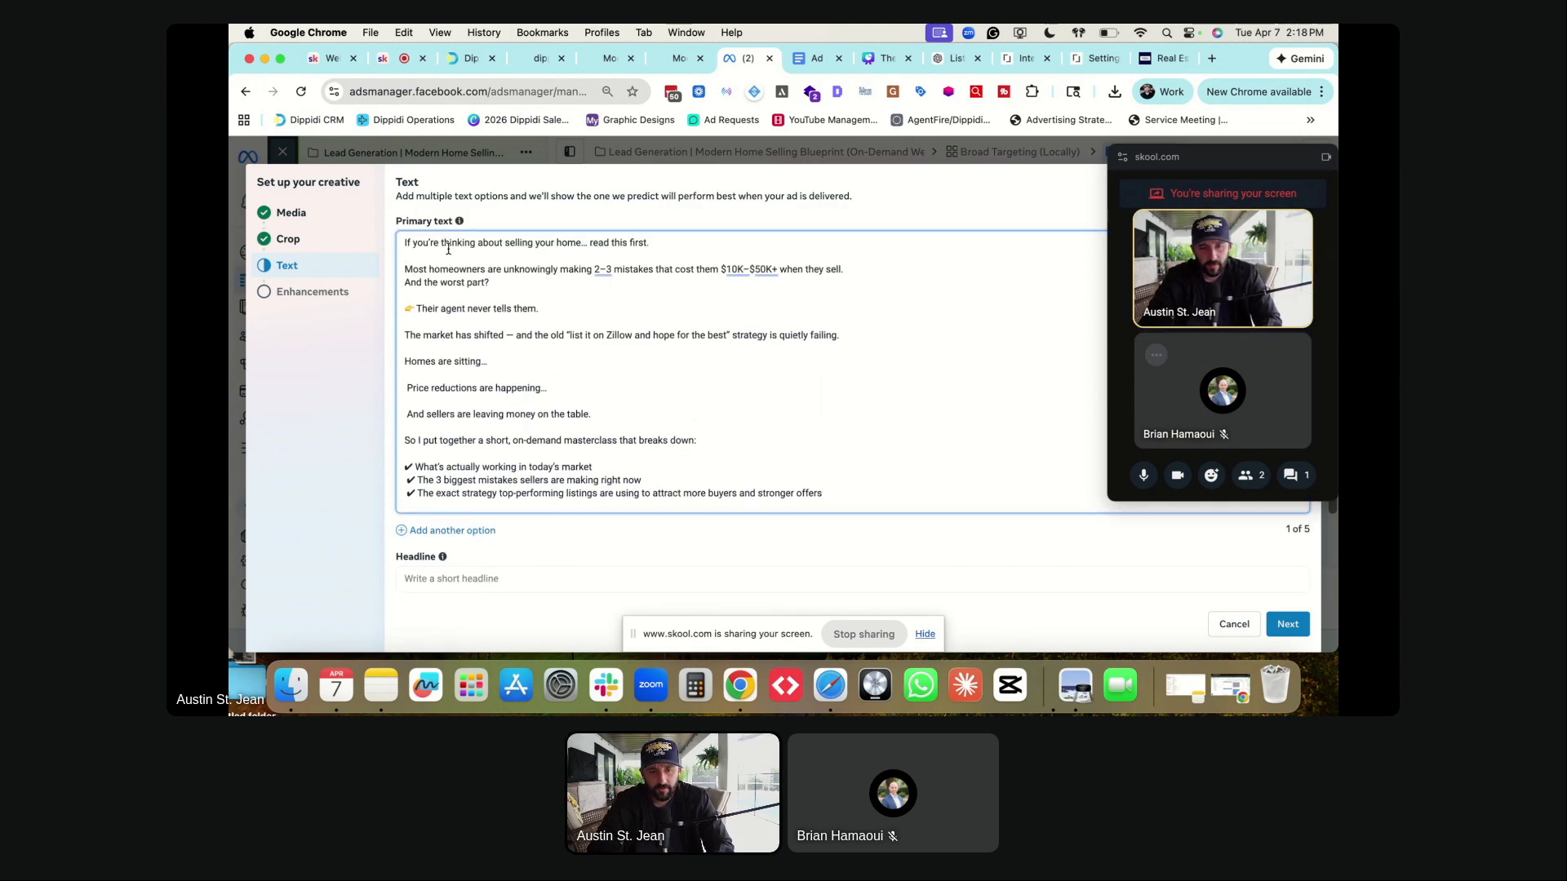
- Reword the opening line, change Zillow to MLS, and remove the space before 'Price reductions'
double_click(598, 242)
type("watch")
key("BackSpace")
key("BackSpace")
key("BackSpace")
key("BackSpace")
key("BackSpace")
type("red")
type("d")
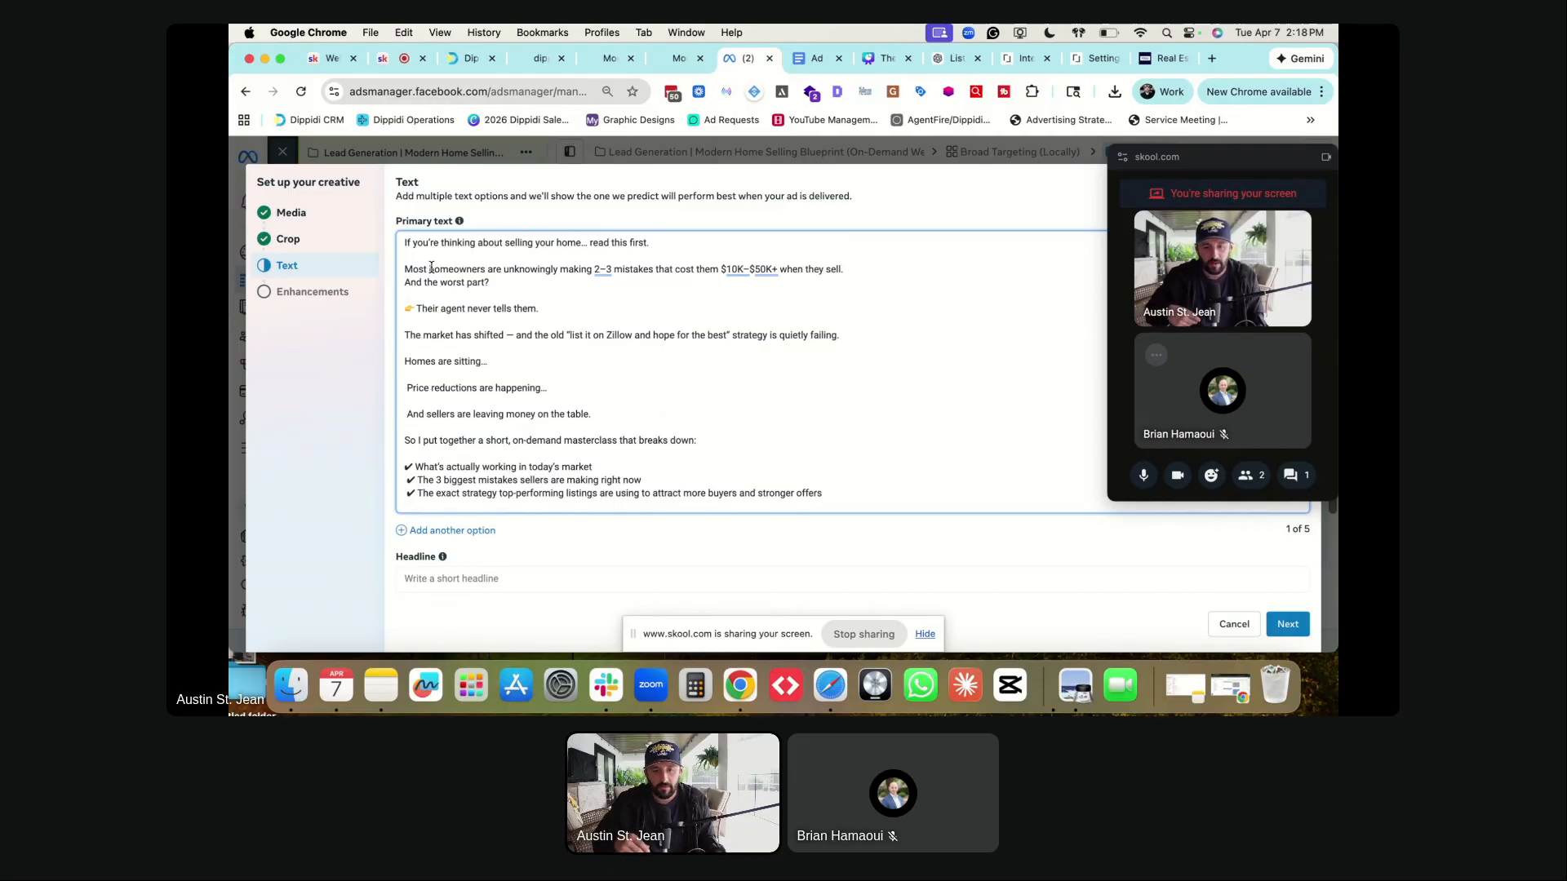
double_click(613, 336)
type("MLS")
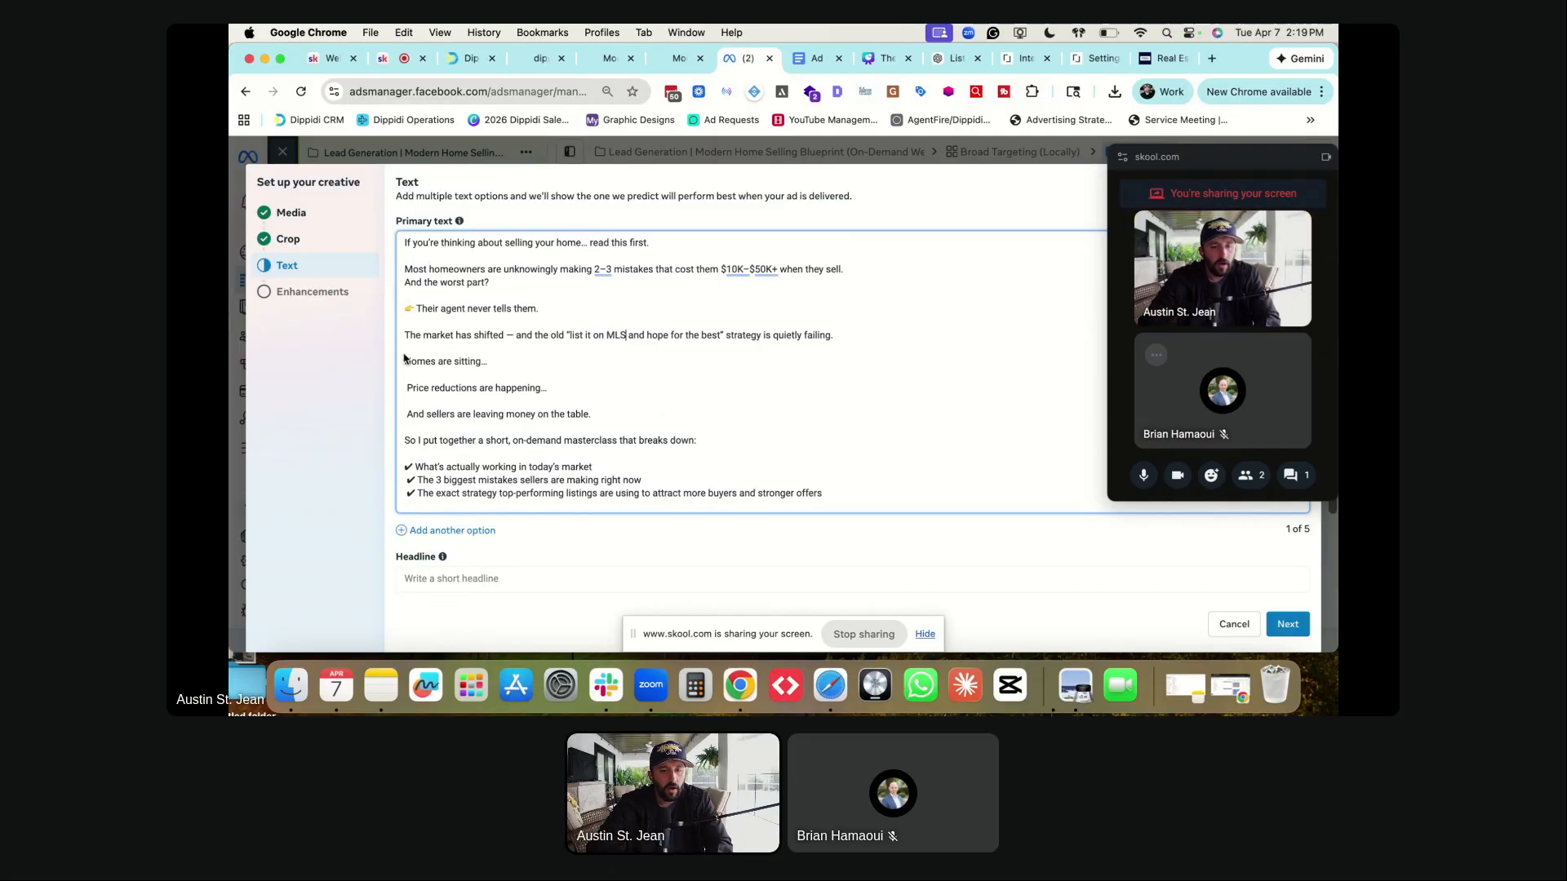
left_click(406, 388)
key("BackSpace")
key("BackSpace")
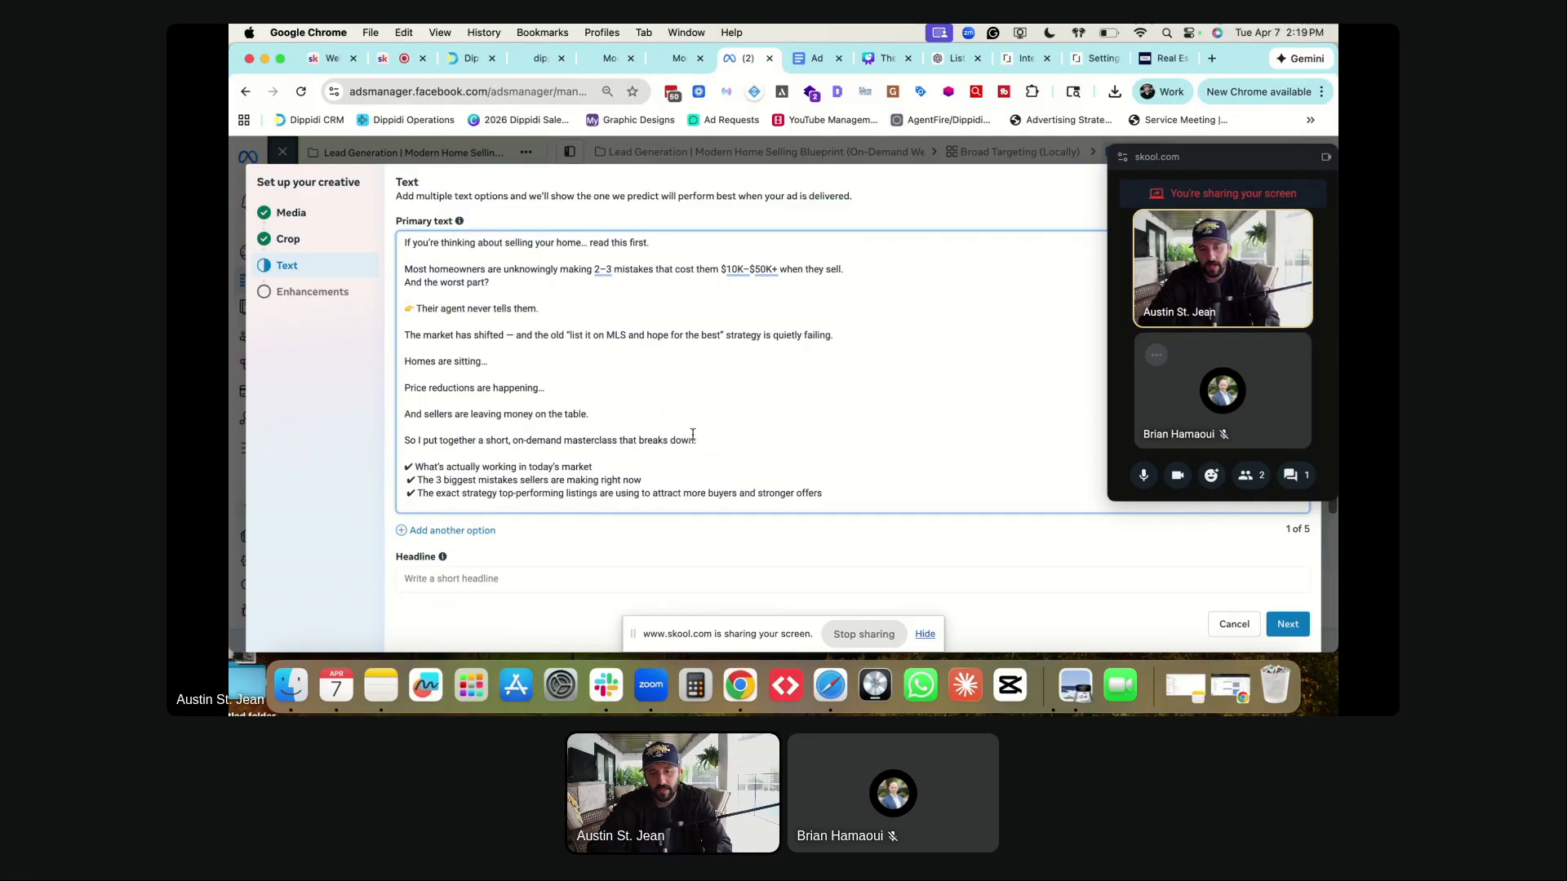
- Add 'in Winter Garden' after 'home' in the opening line, fixing the Gaden typo
scroll(506, 458, "down", 1)
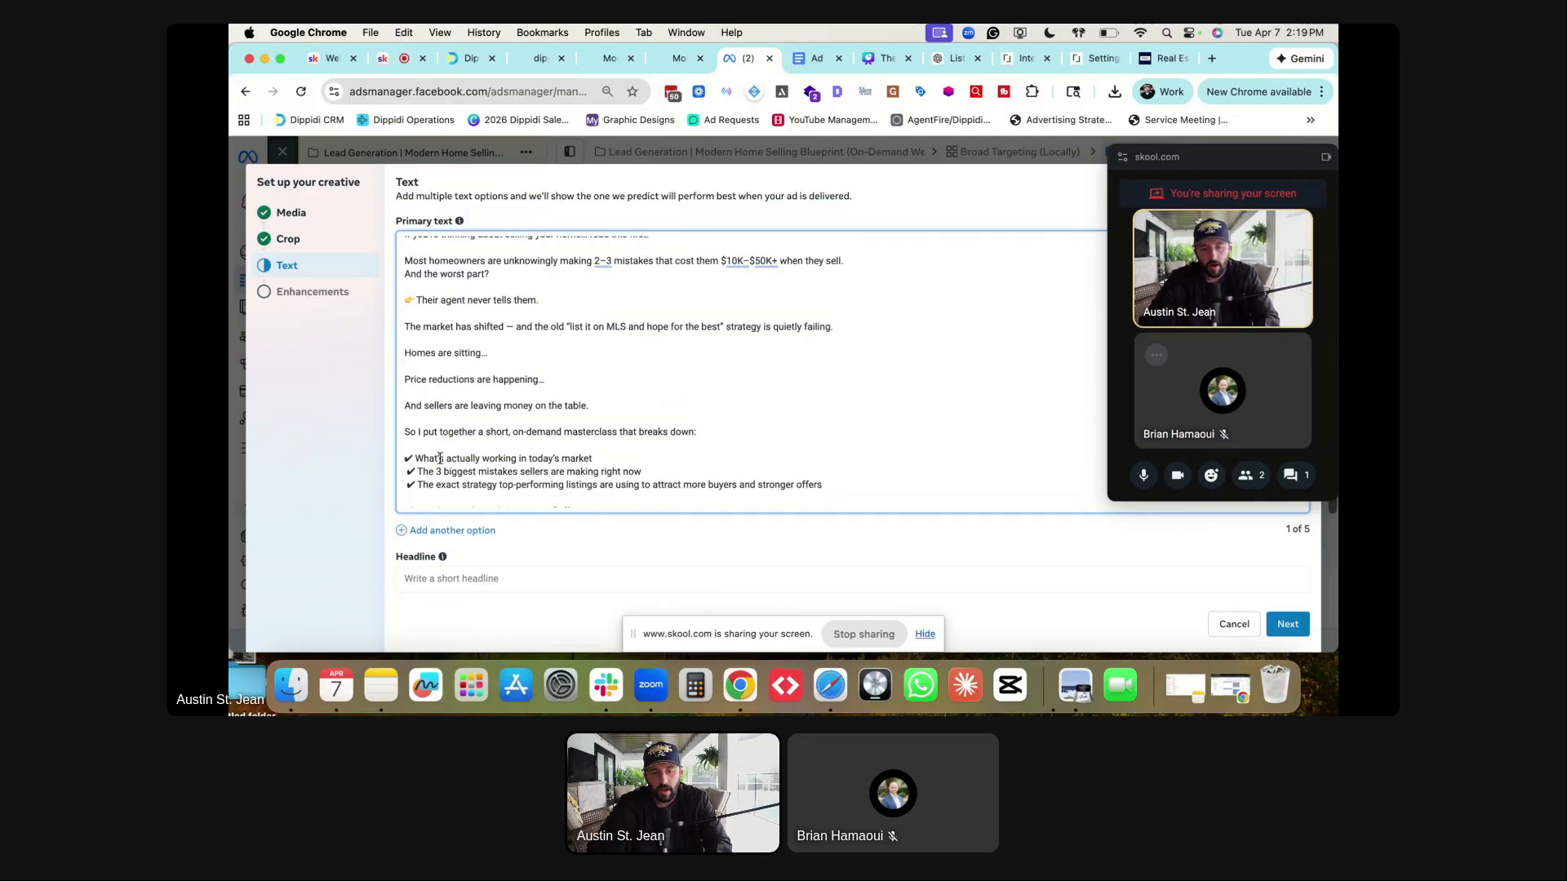
scroll(433, 455, "down", 2)
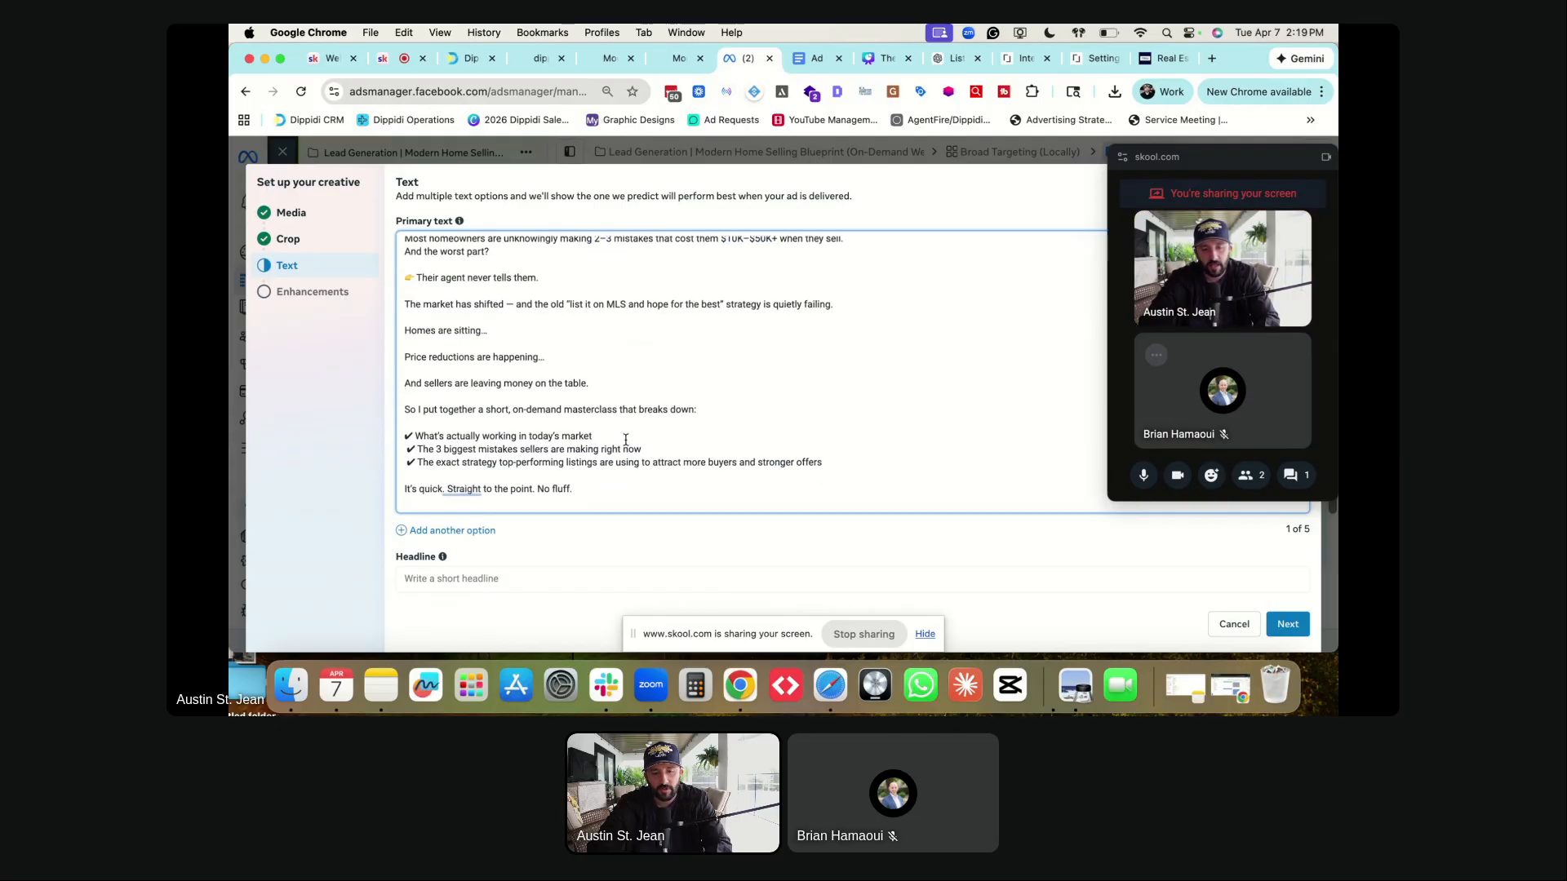
scroll(572, 444, "down", 1)
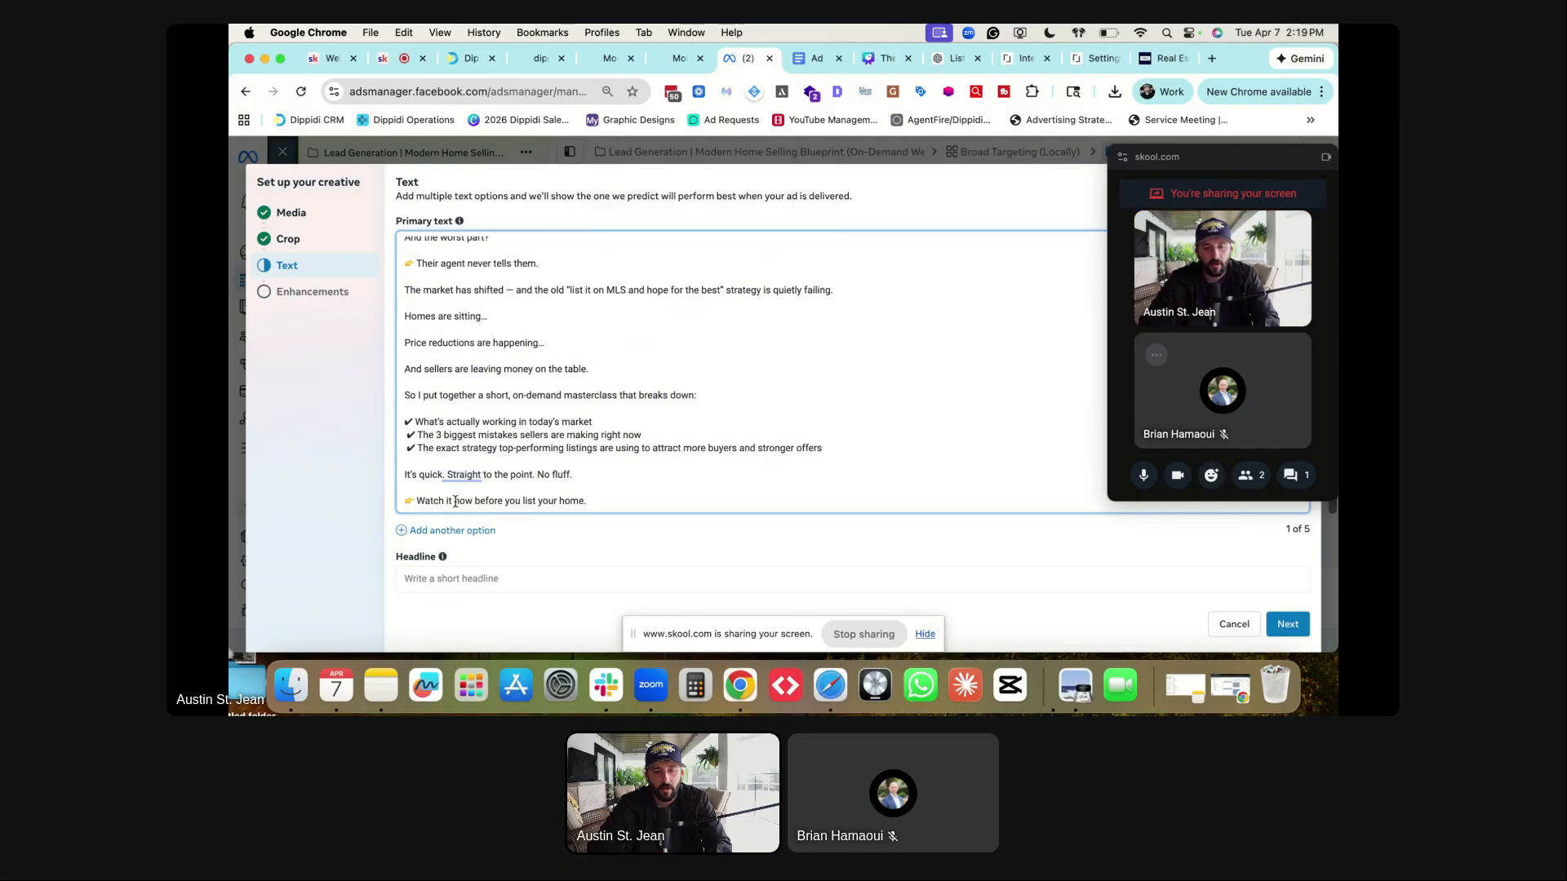
scroll(532, 411, "up", 3)
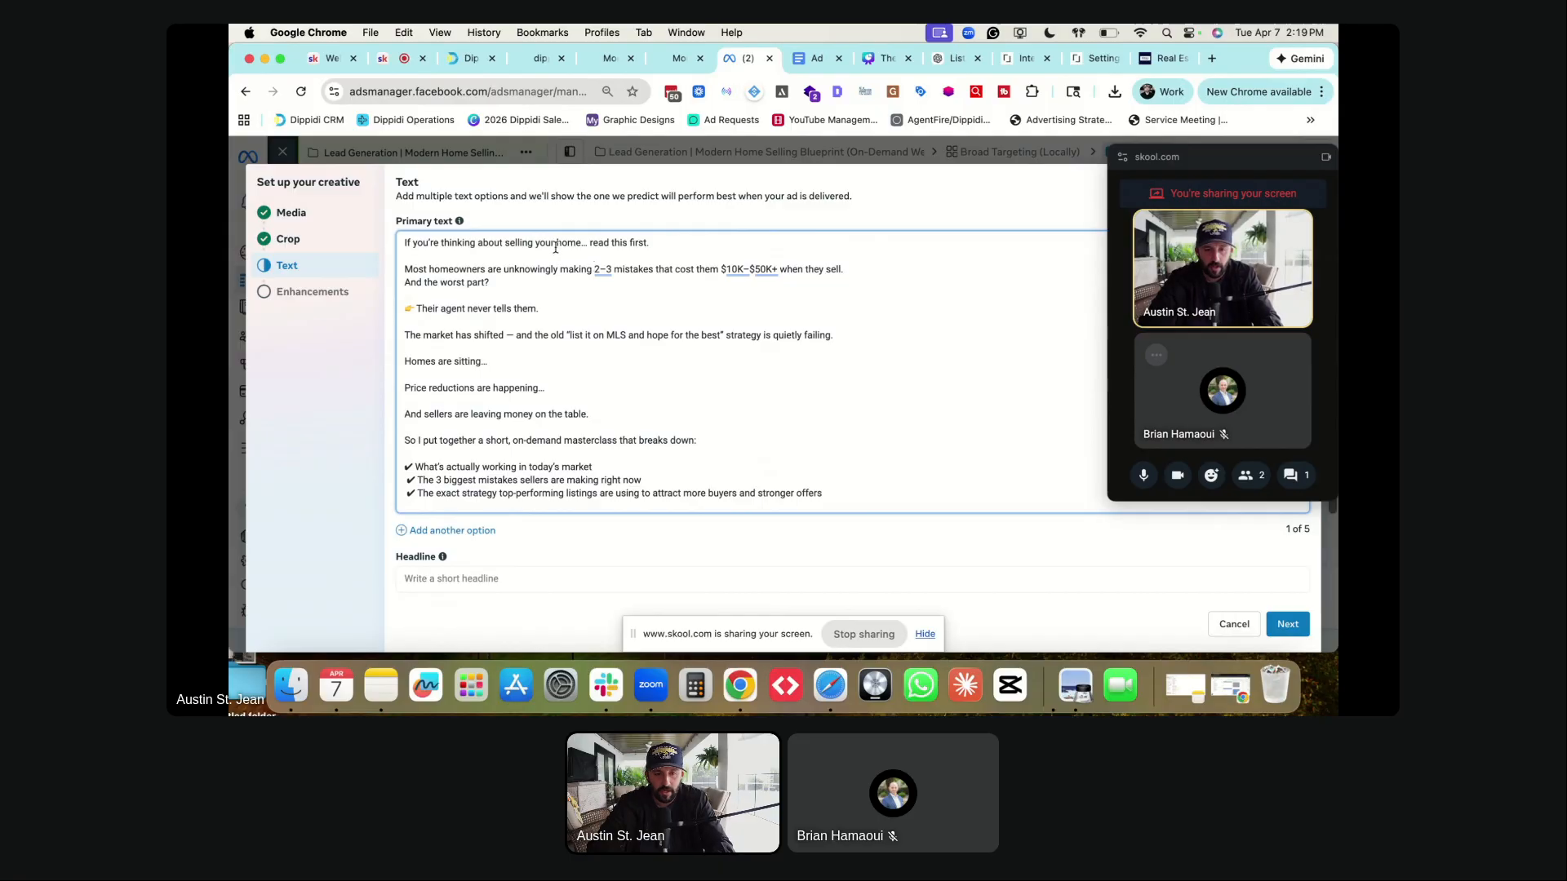
left_click(583, 242)
type("in Winter Gaden")
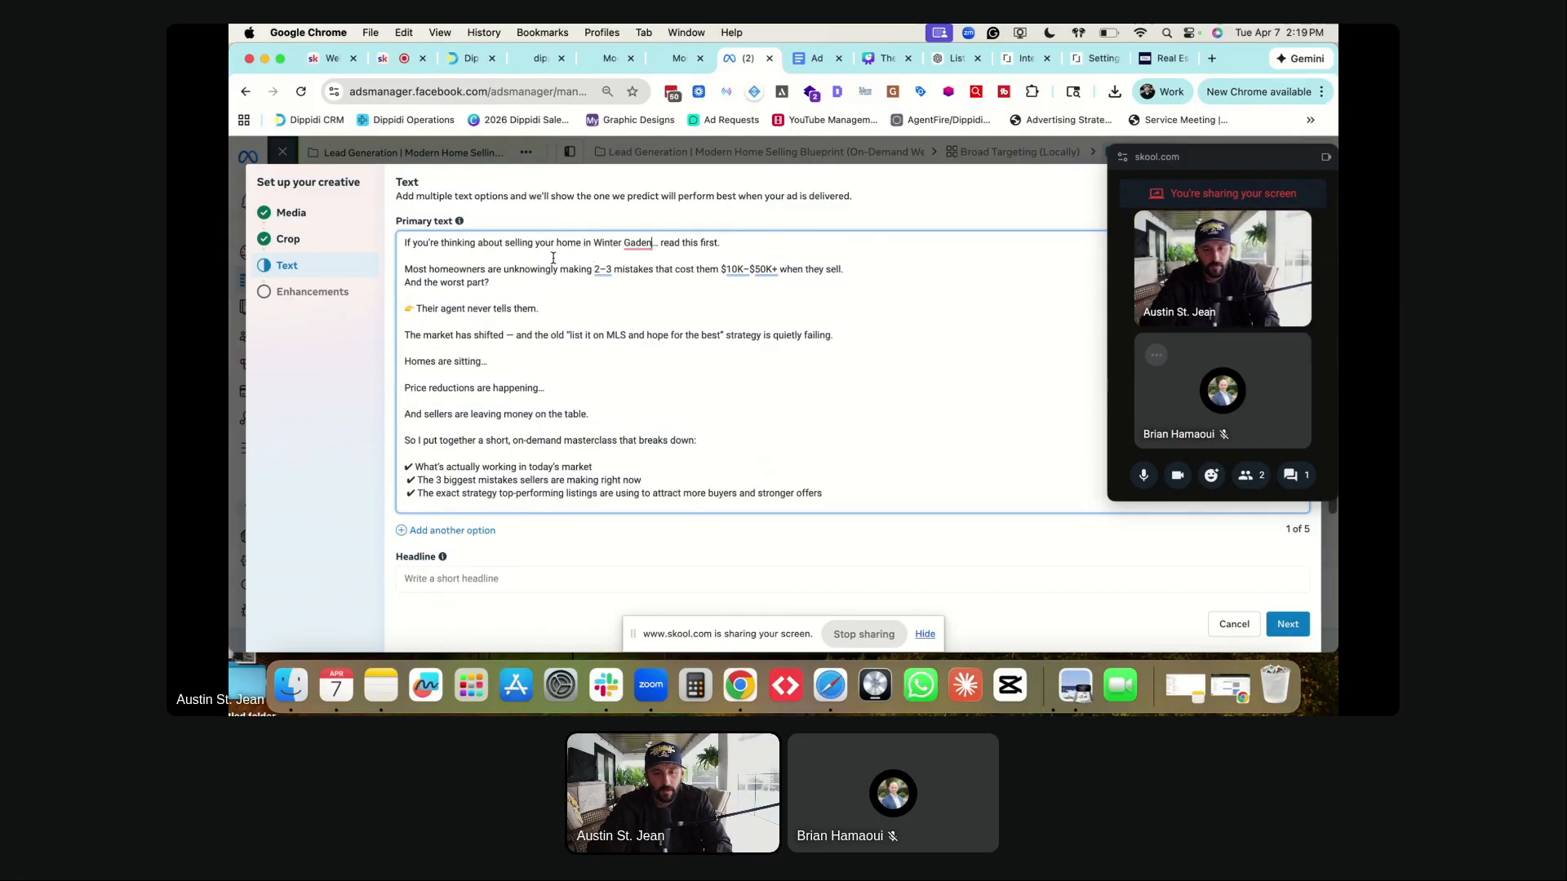
key("super+Down")
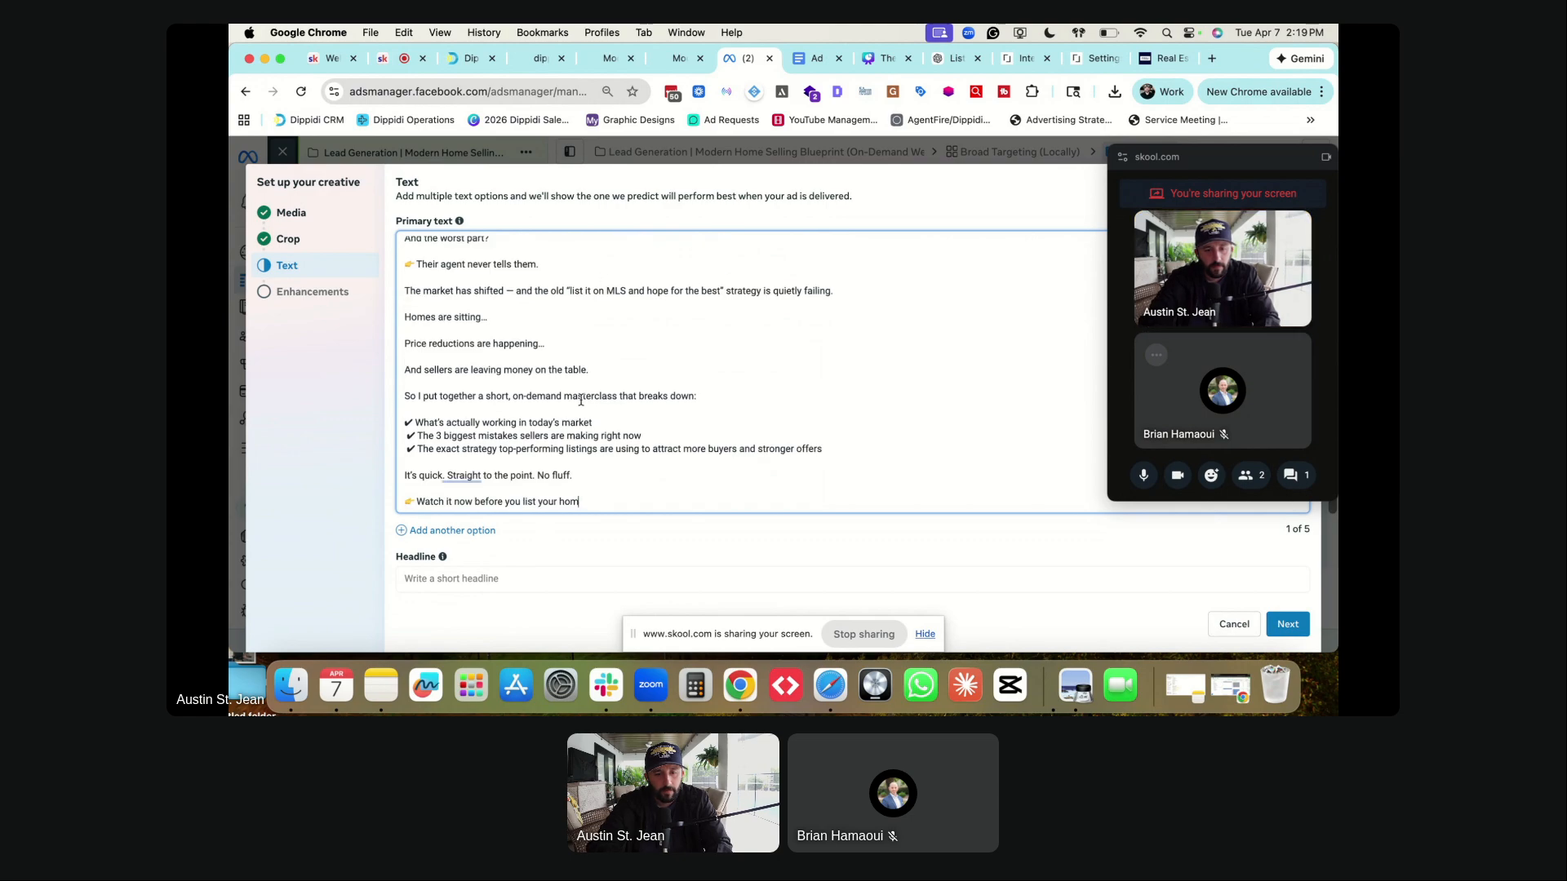
scroll(637, 272, "up", 2)
left_click(633, 242)
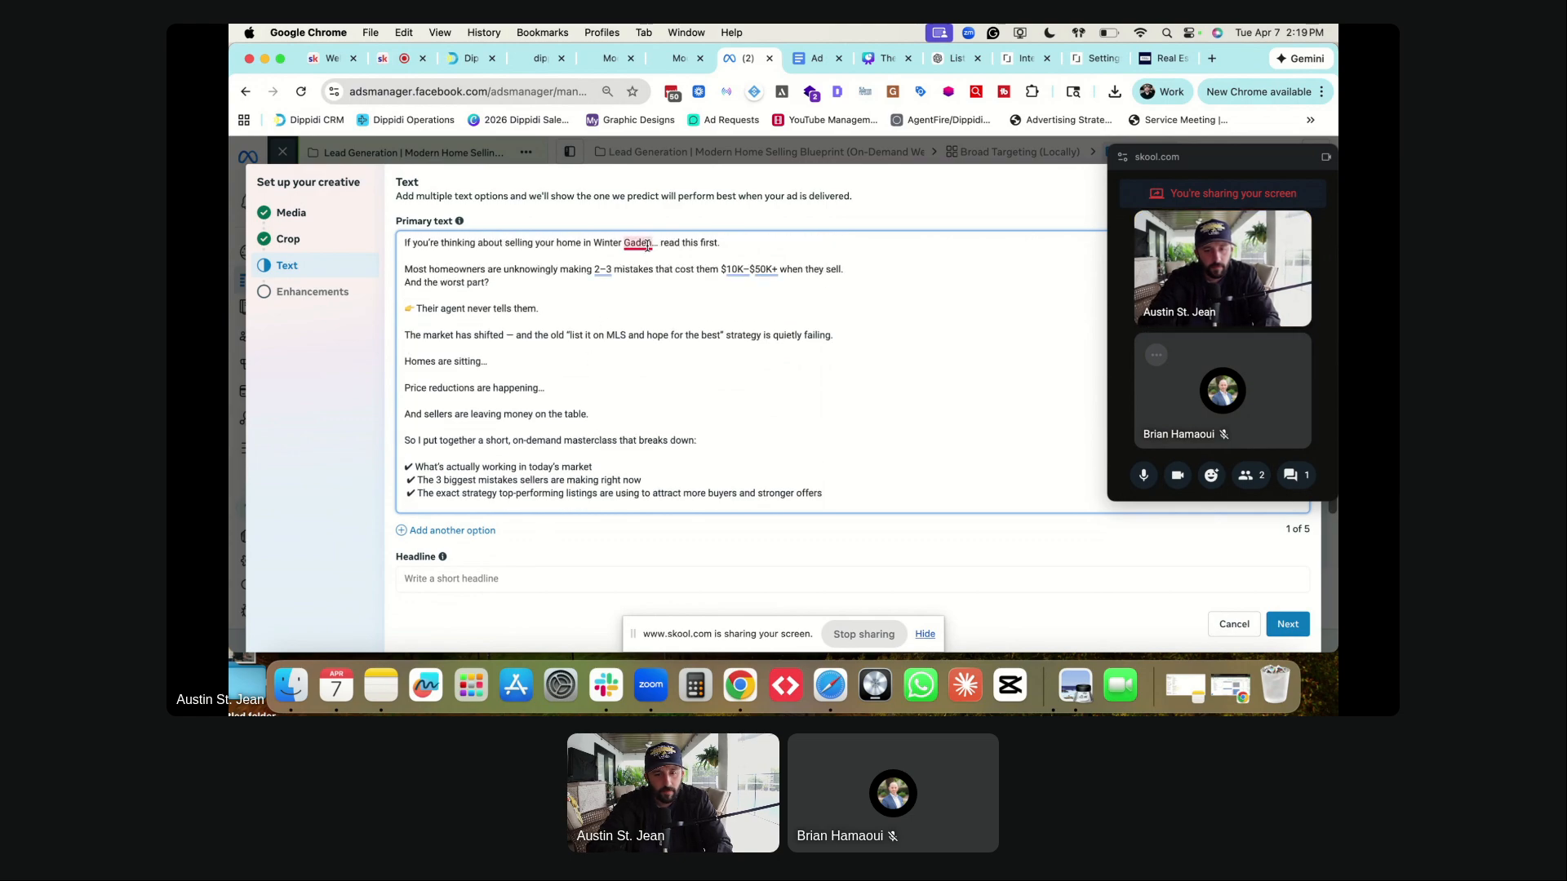
type("r")
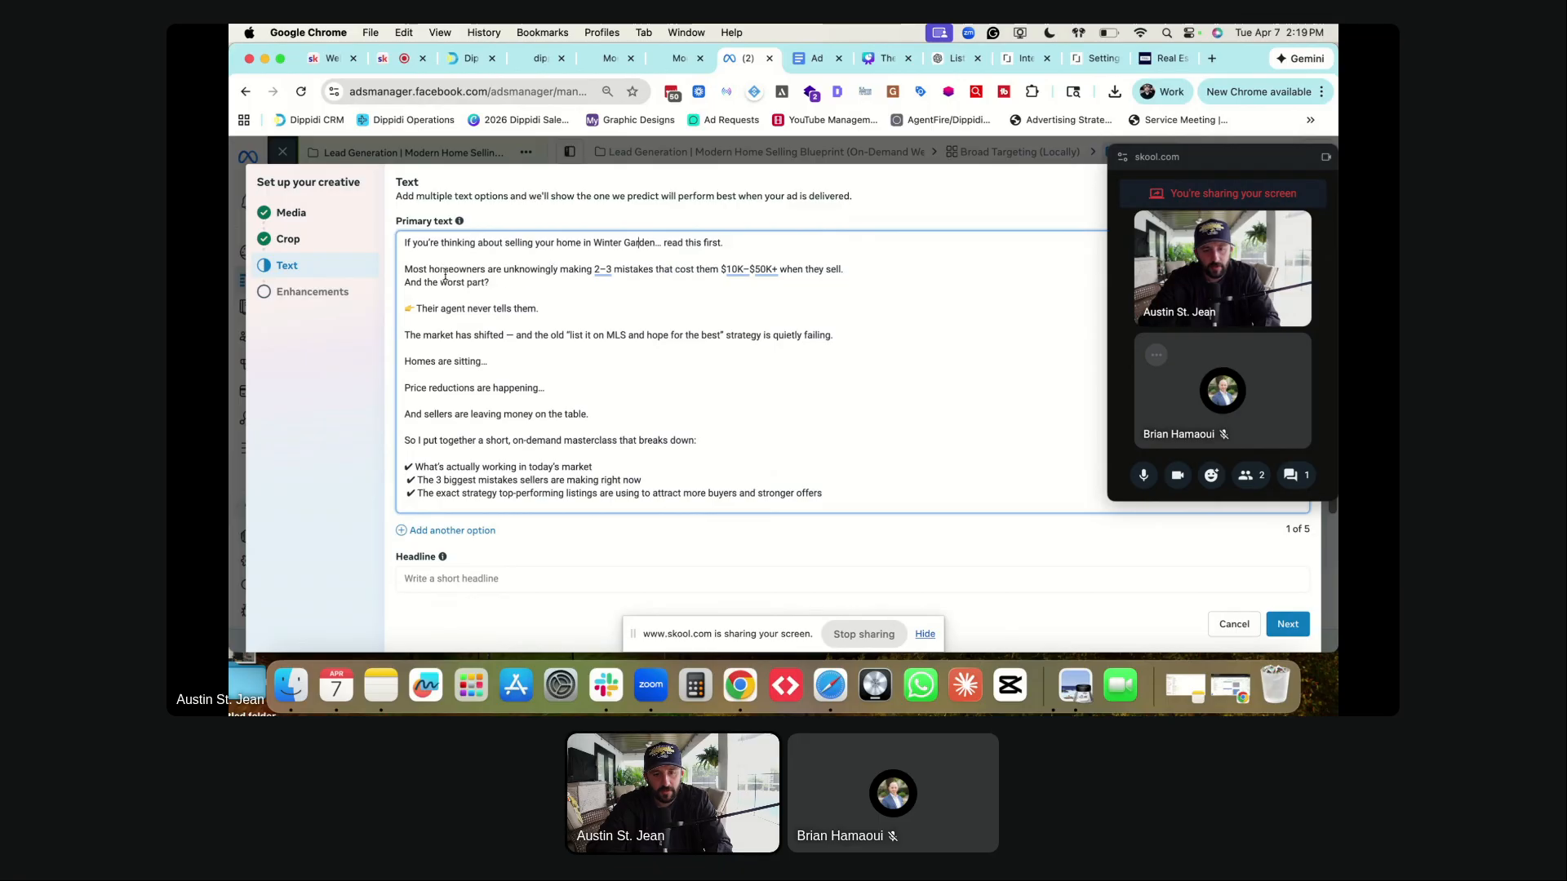
- Insert 'in town' after homeowners and 'here' after shifted, tidying spacing around 'list it on MLS'
left_click(490, 269)
type("in town")
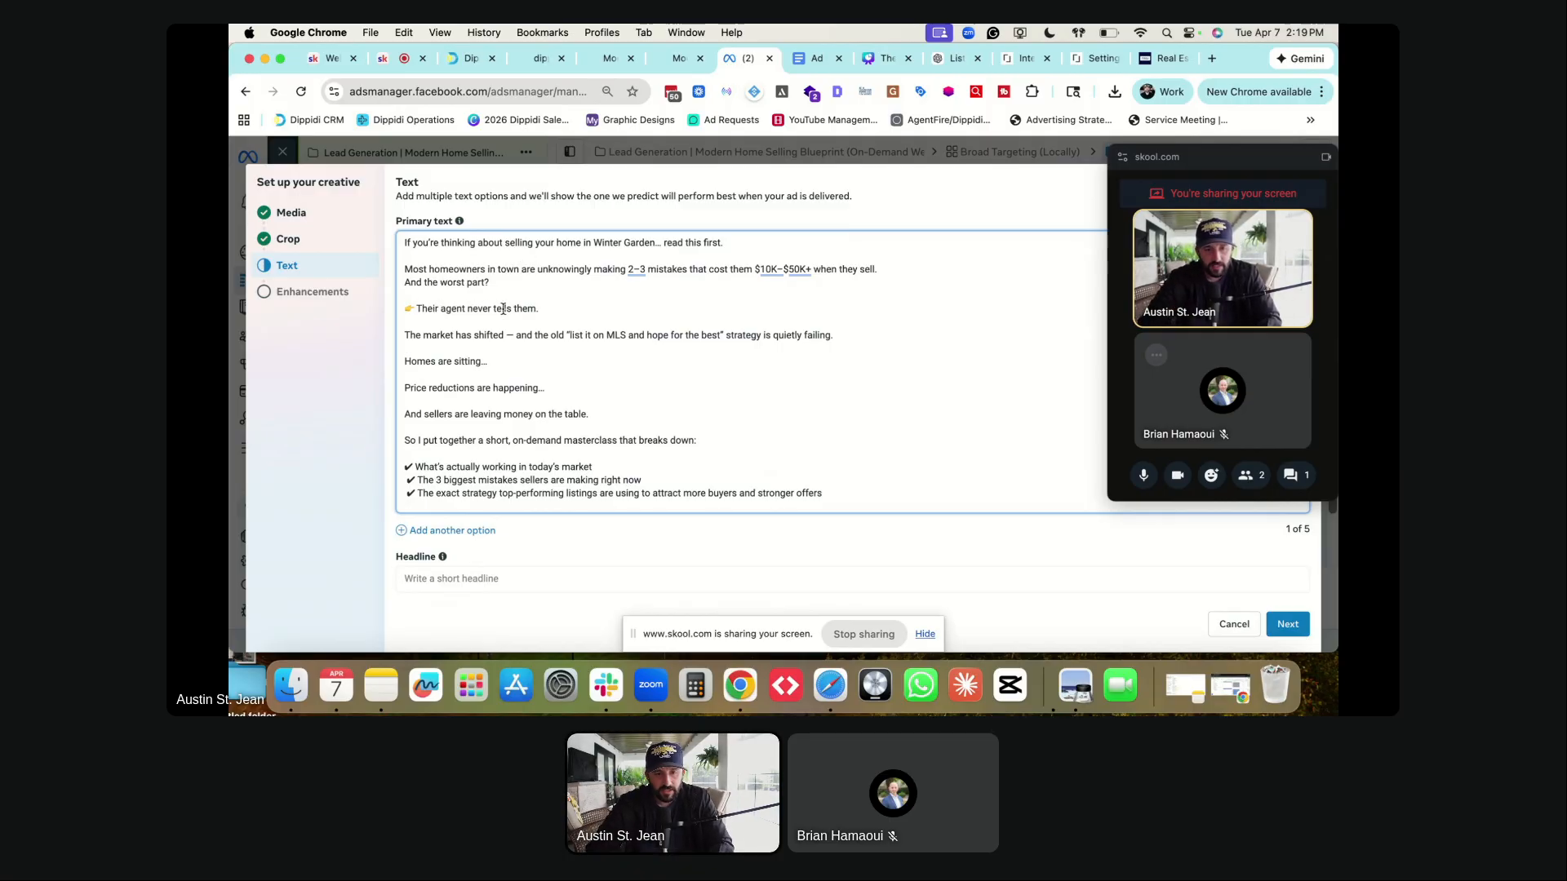
left_click(506, 335)
type("here")
key("BackSpace")
left_click(605, 335)
- Add a 'specifically in Winter Garden' mention after 'today's market' in the checklist
scroll(449, 374, "down", 2)
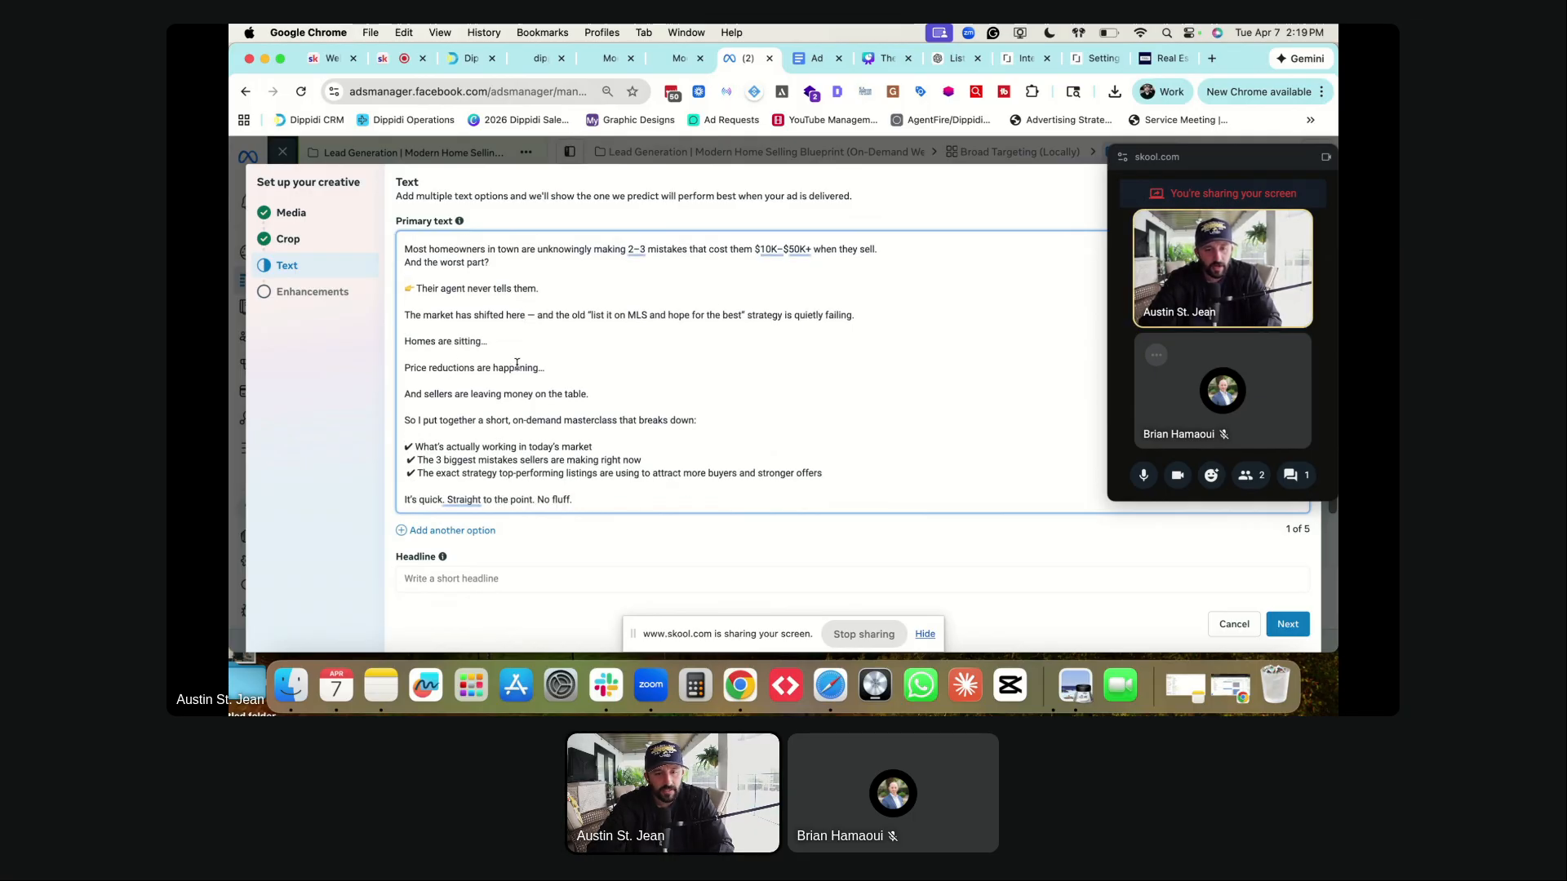
scroll(517, 364, "down", 1)
scroll(408, 368, "down", 1)
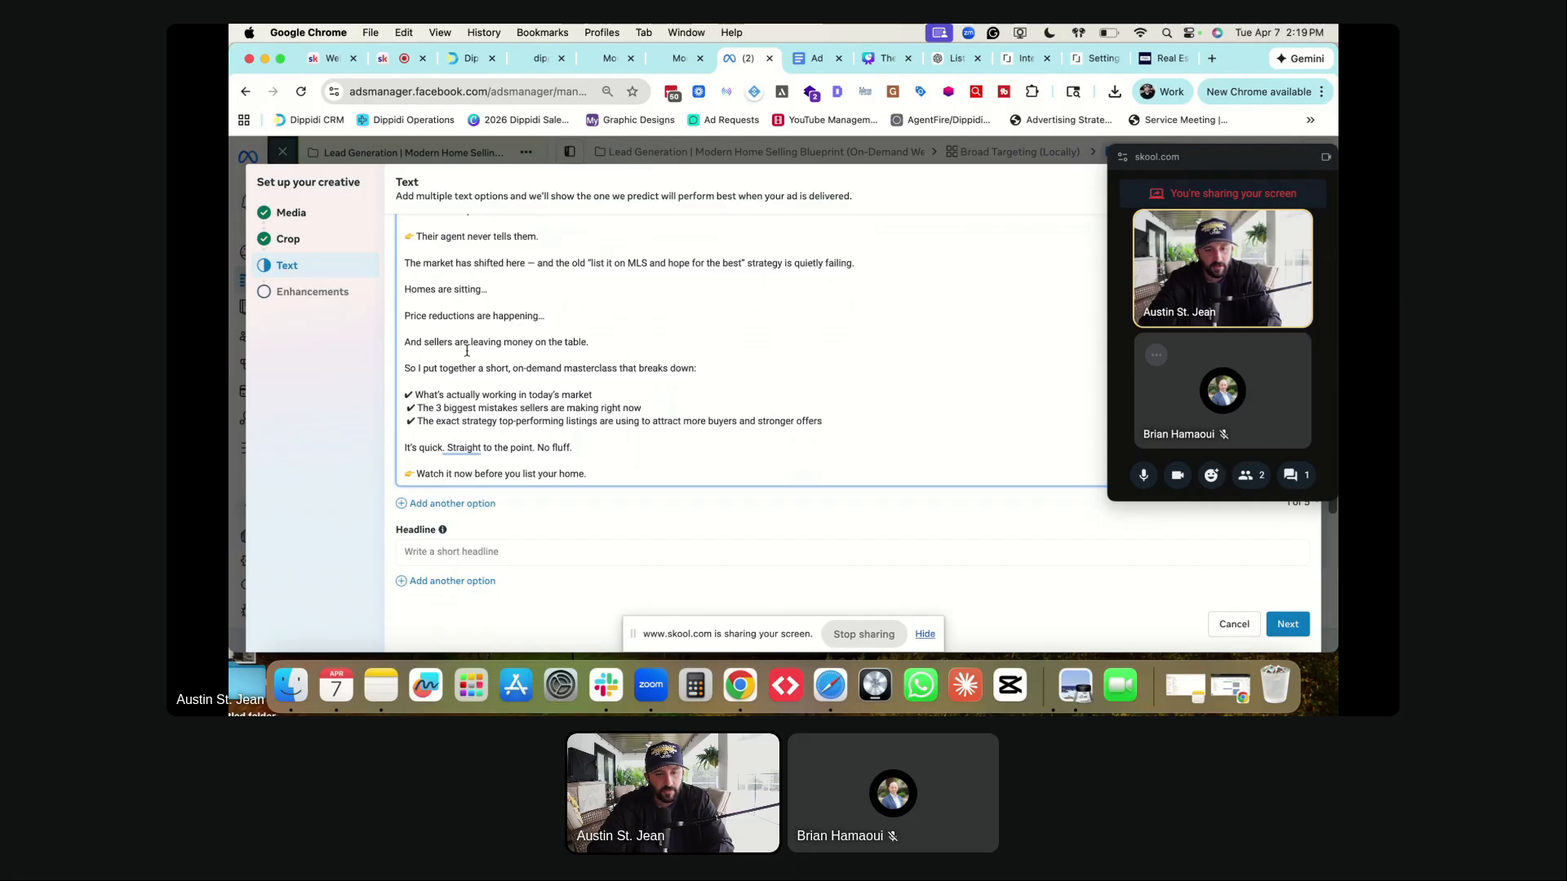
scroll(531, 371, "down", 1)
left_click(604, 362)
type("in")
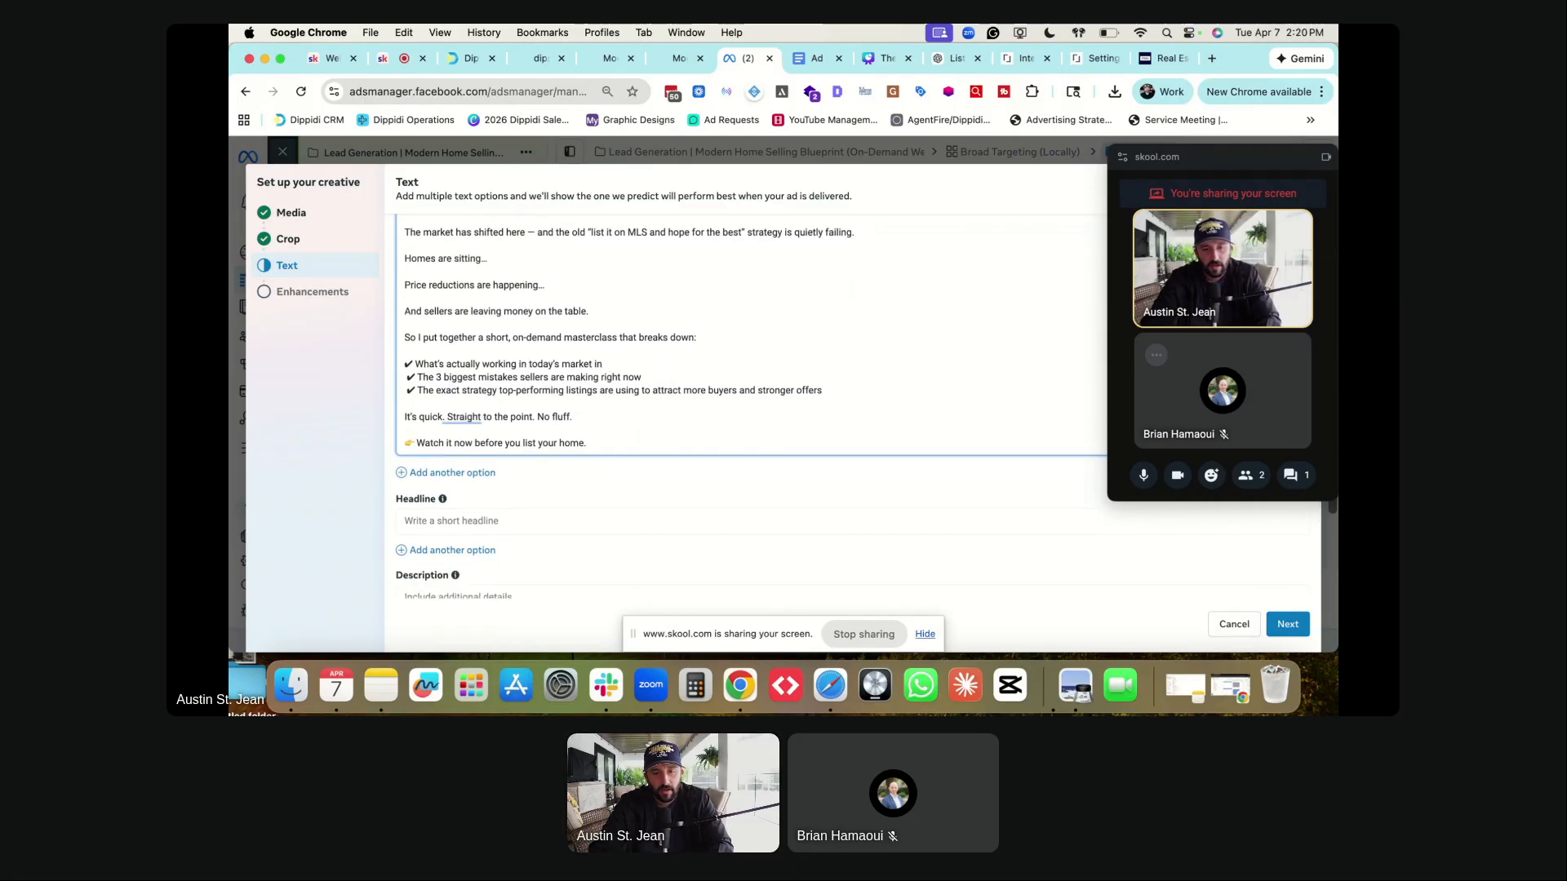
key("BackSpace")
key("BackSpace")
type("spe")
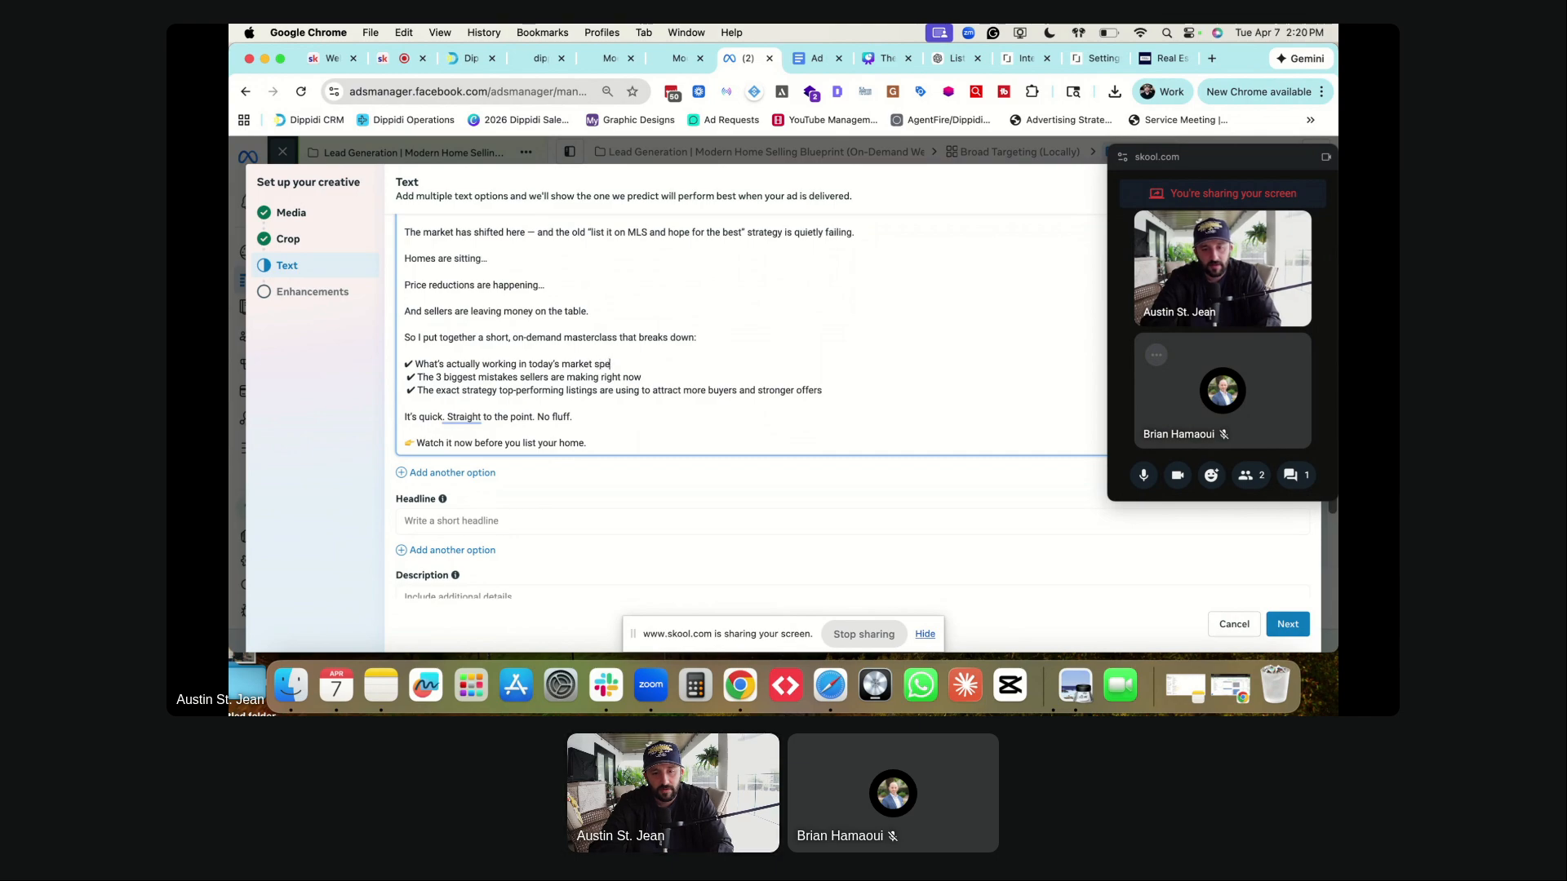
type("cifically in Winter Gad")
type("den")
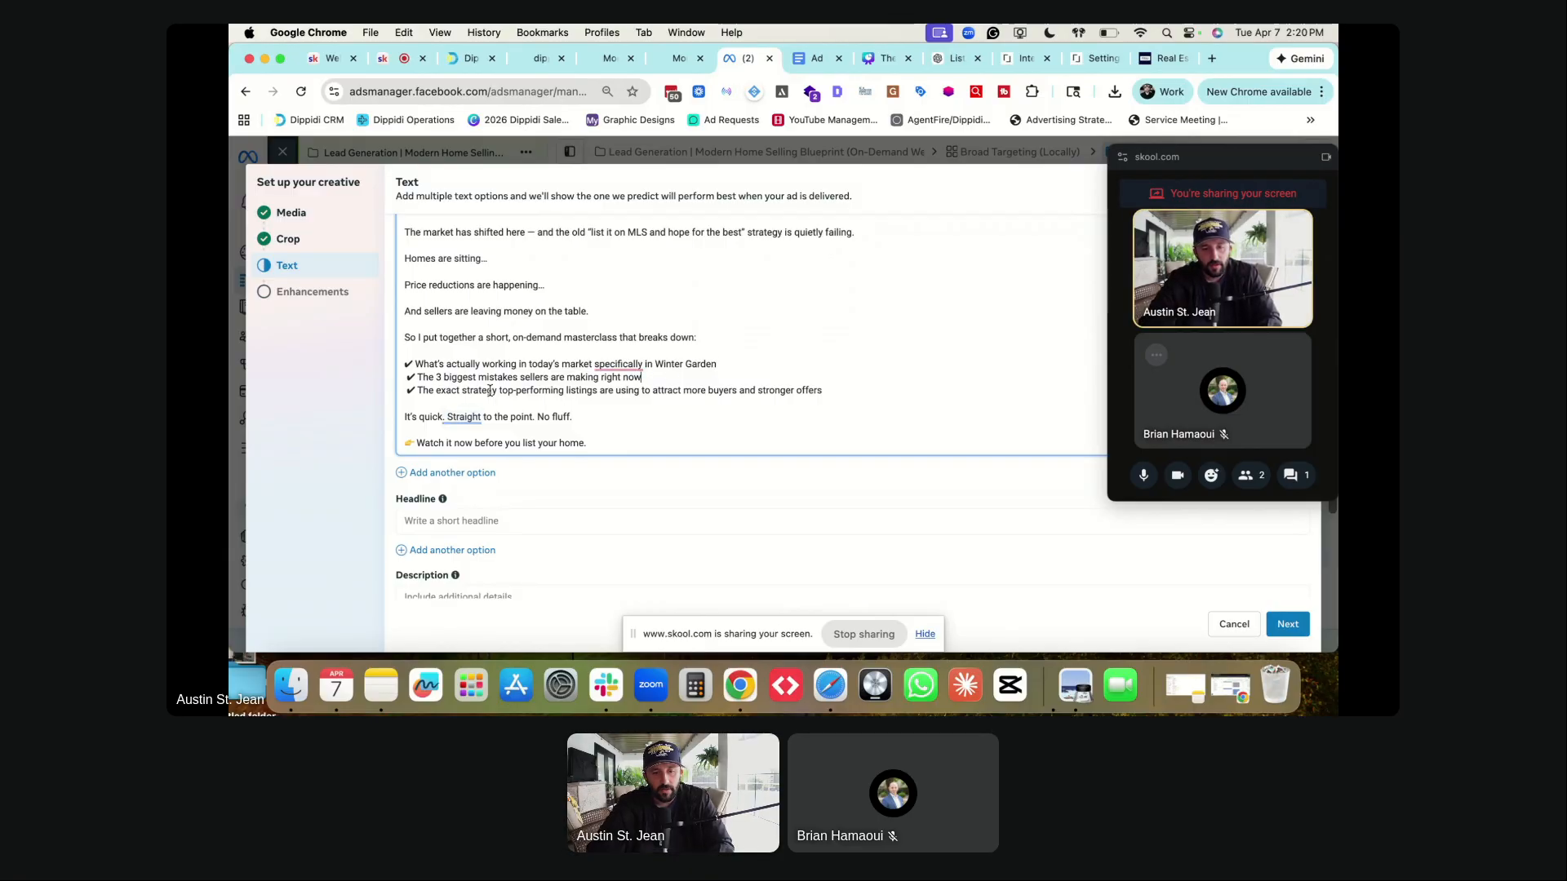
key("Down")
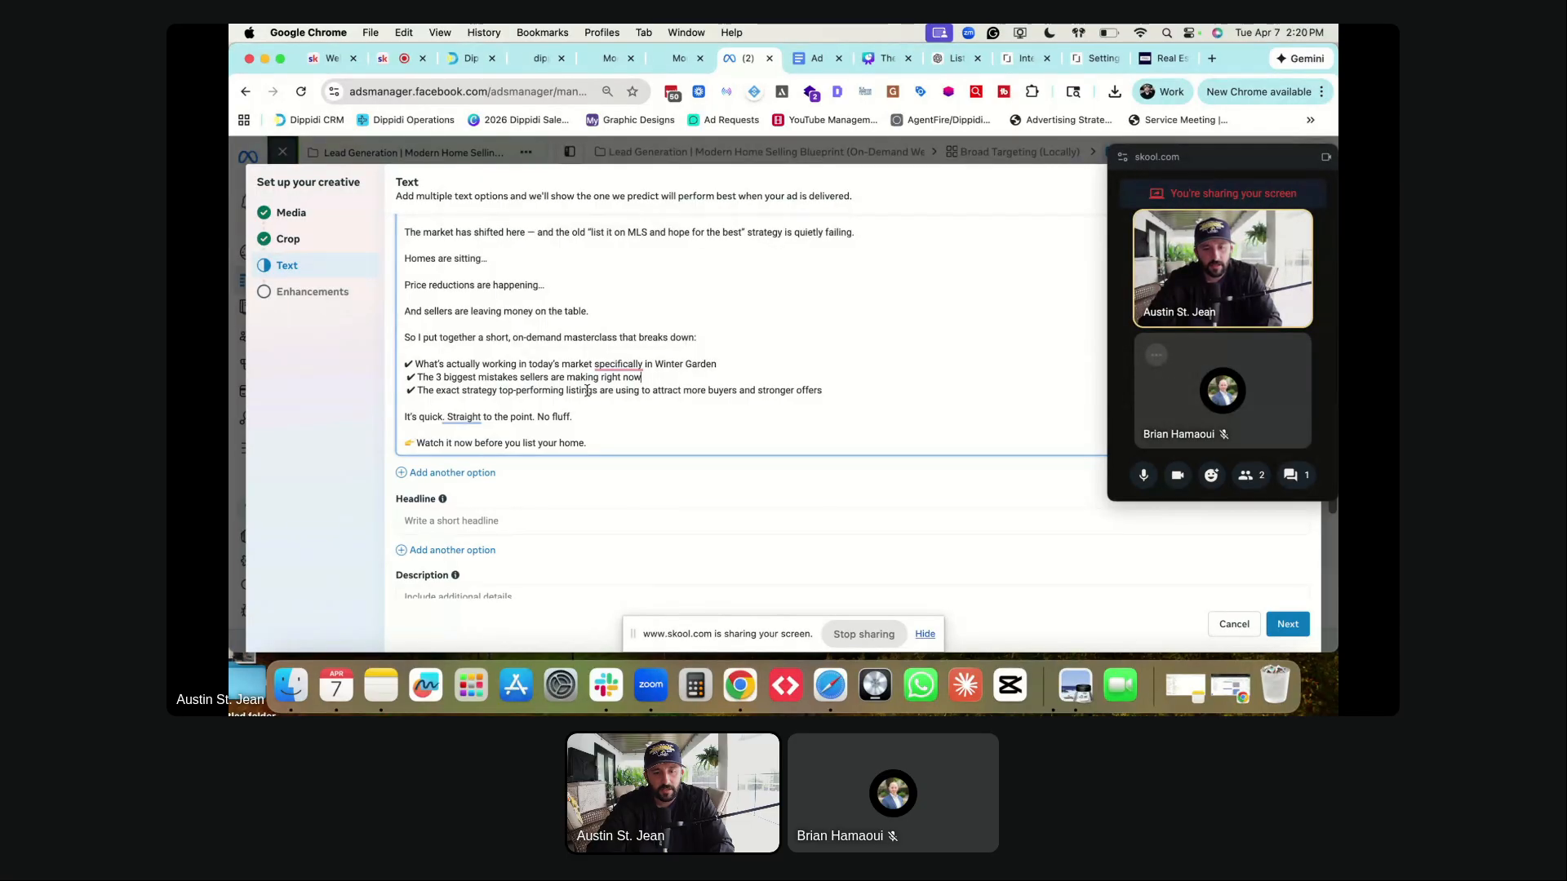
- End the closing line with 'before you list your home in Winter Garden.'
scroll(554, 381, "down", 1)
scroll(555, 381, "down", 1)
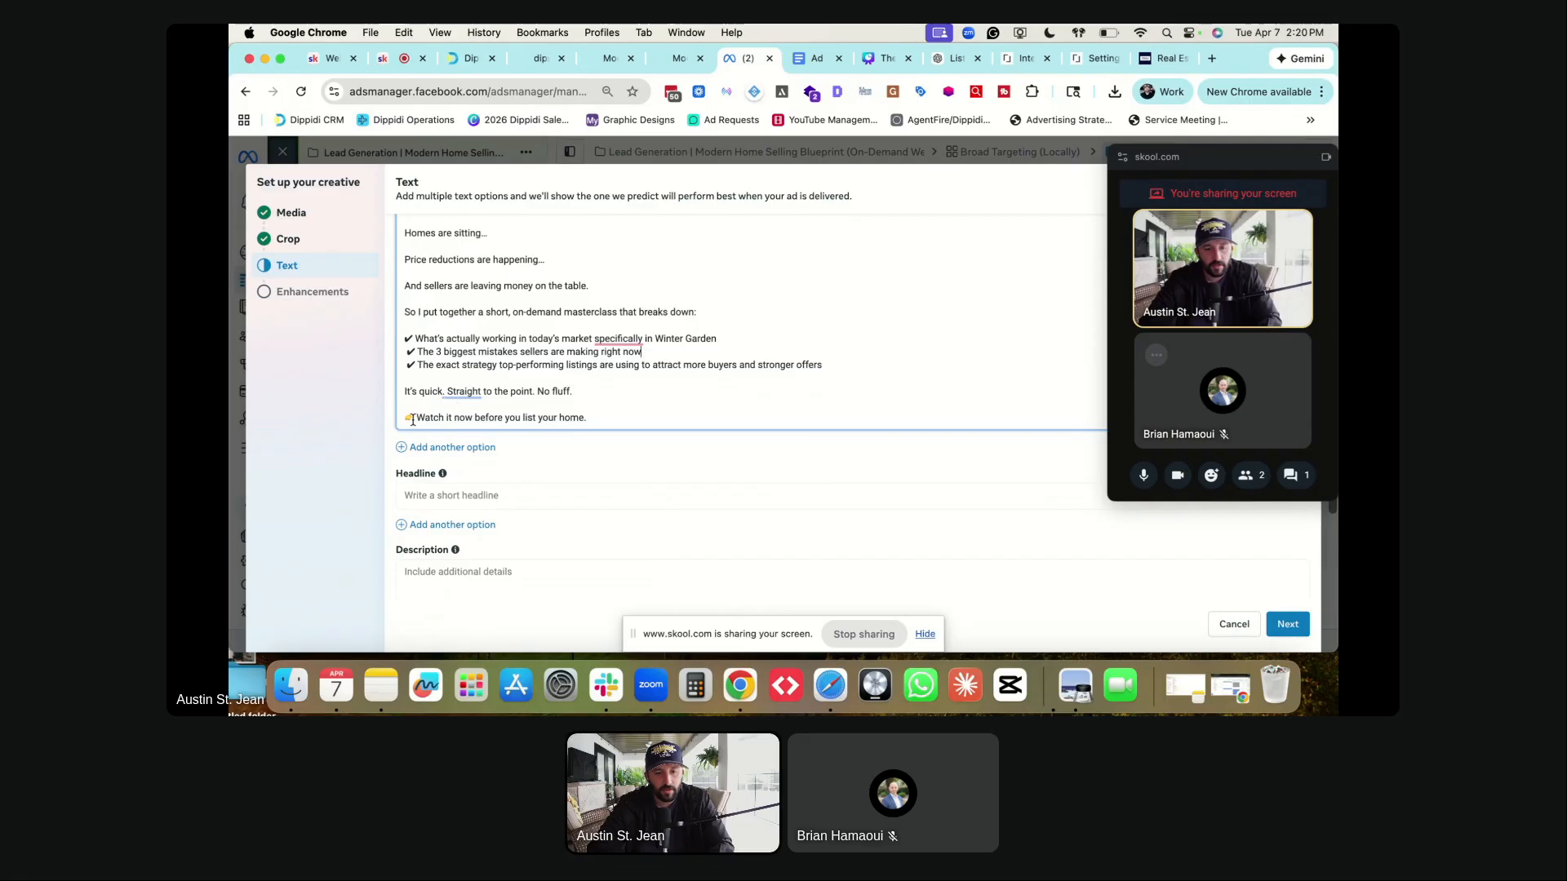
key("BackSpace")
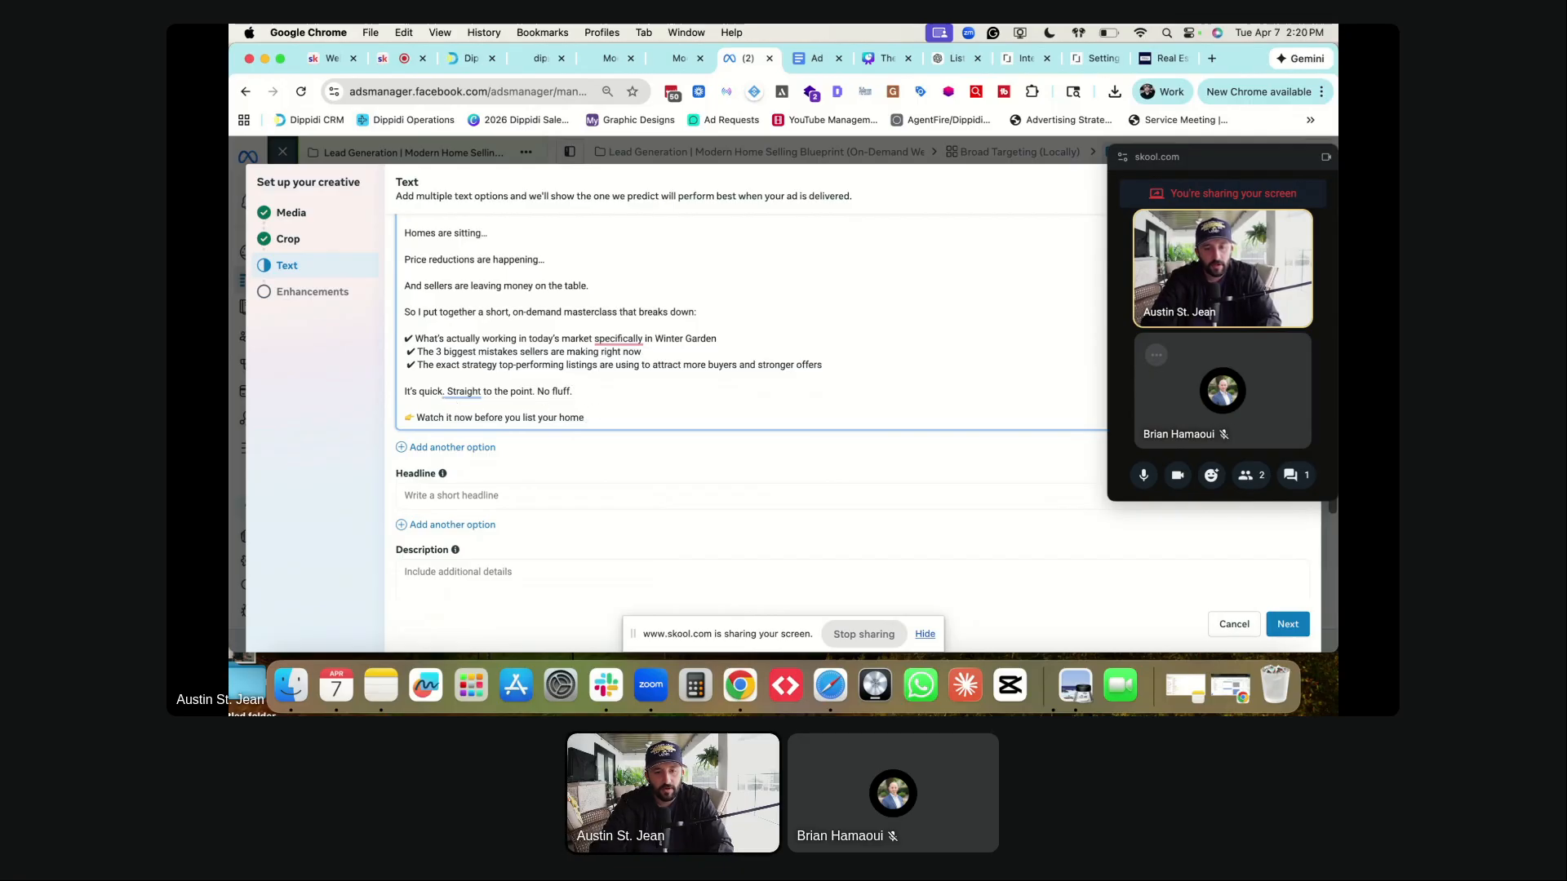
type("in Winter Gad")
key("BackSpace")
type("rden.")
mouse_move(619, 340)
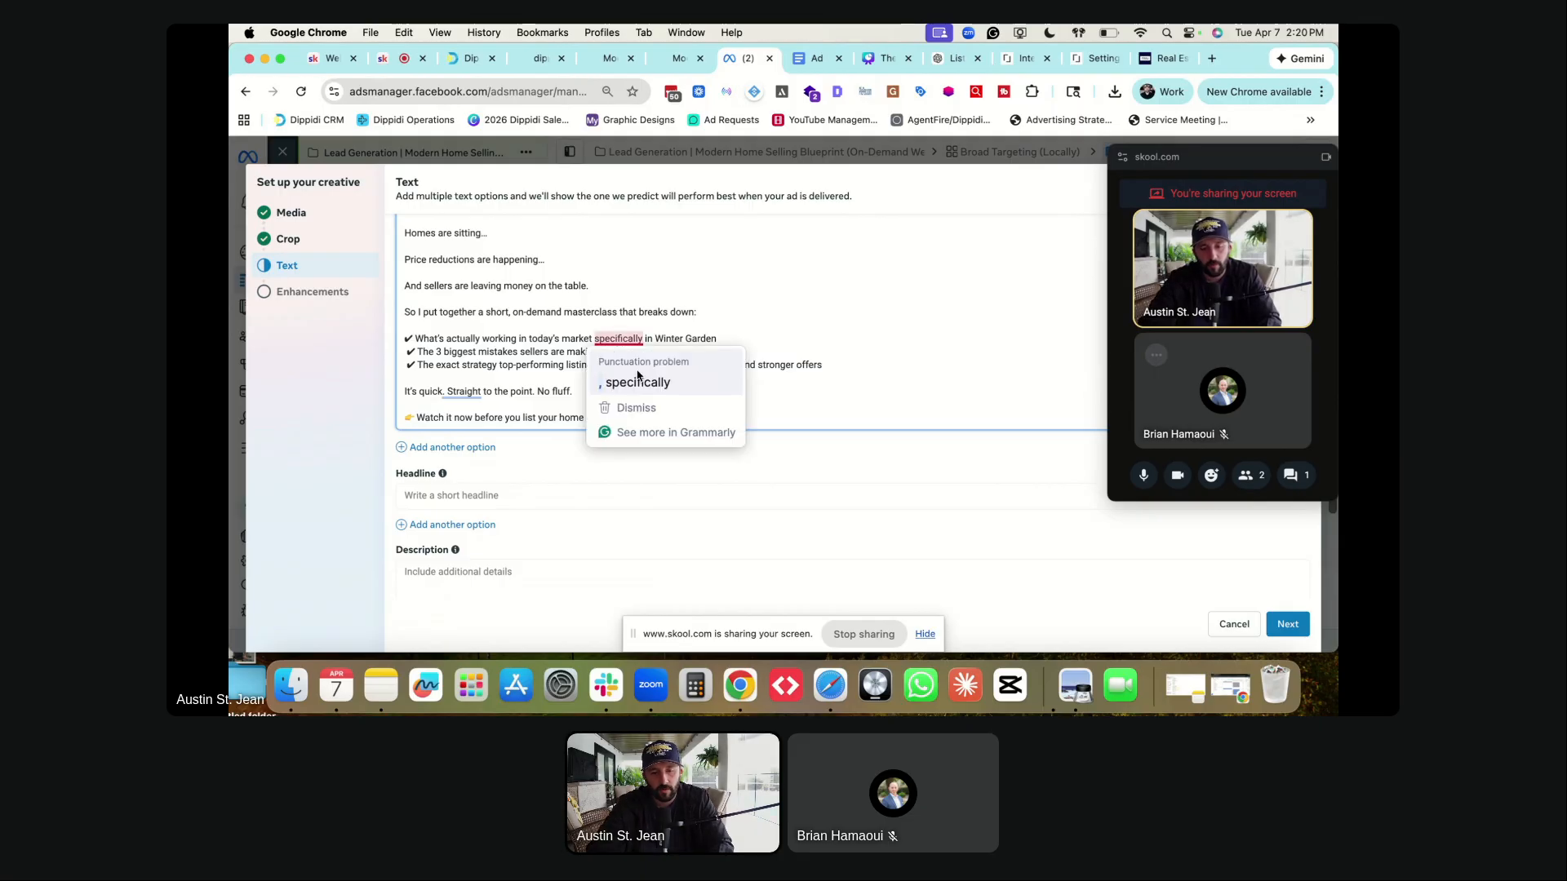
left_click(497, 492)
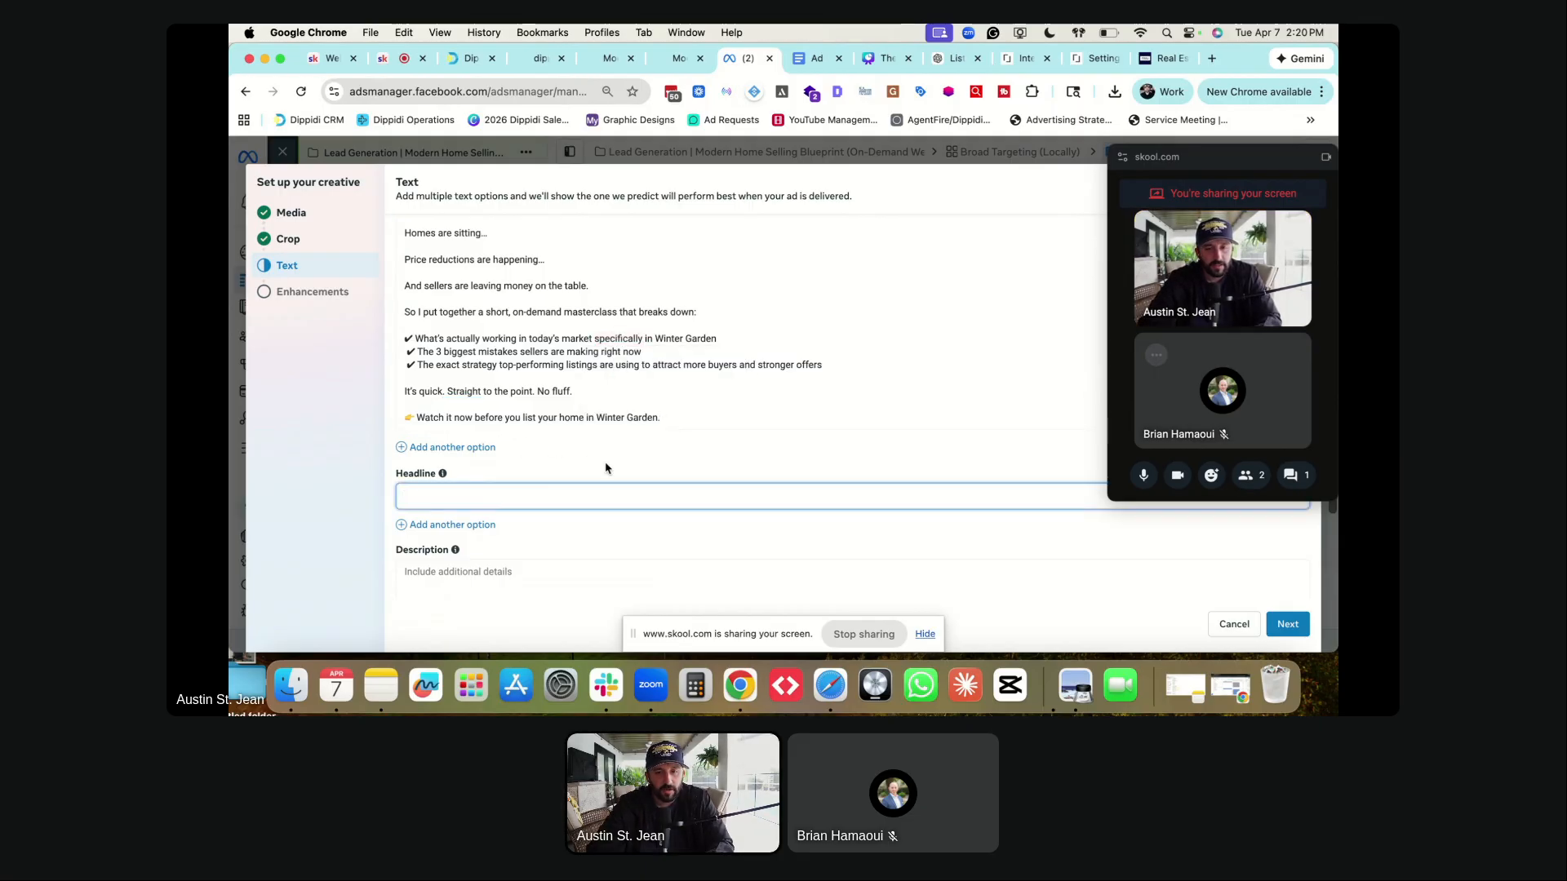
- Paste the first headline 'Before You Sell Your Home… Watch This' from the Ad Copy doc
key("ctrl+Tab")
scroll(663, 400, "down", 4)
scroll(663, 400, "down", 12)
scroll(663, 400, "down", 12)
left_click_drag(589, 357, 773, 357)
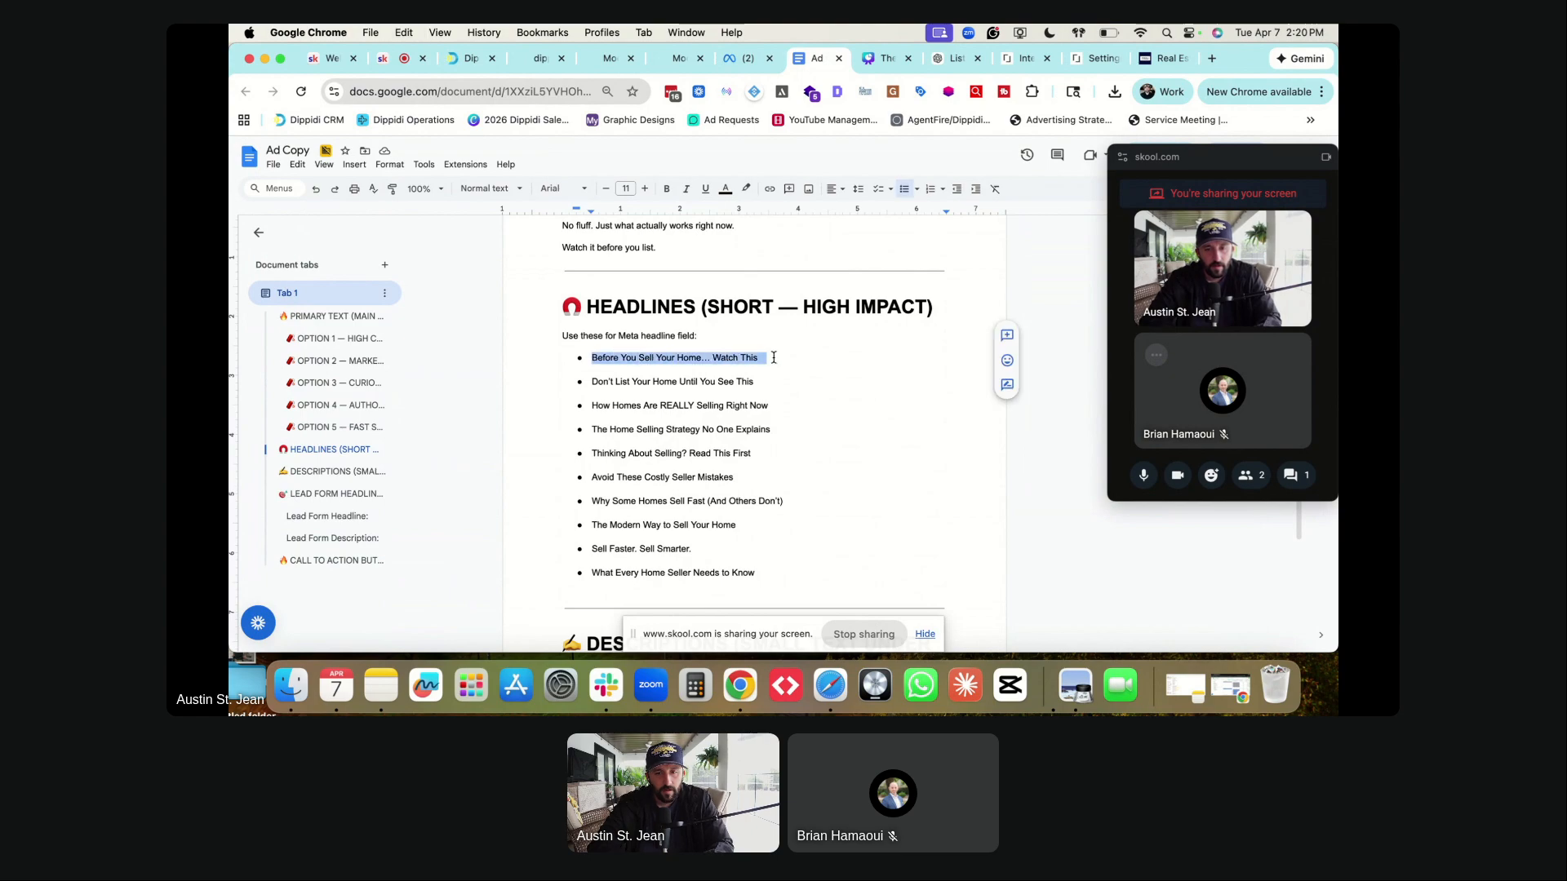
key("super+c")
key("ctrl+shift+Tab")
key("super+v")
key("BackSpace")
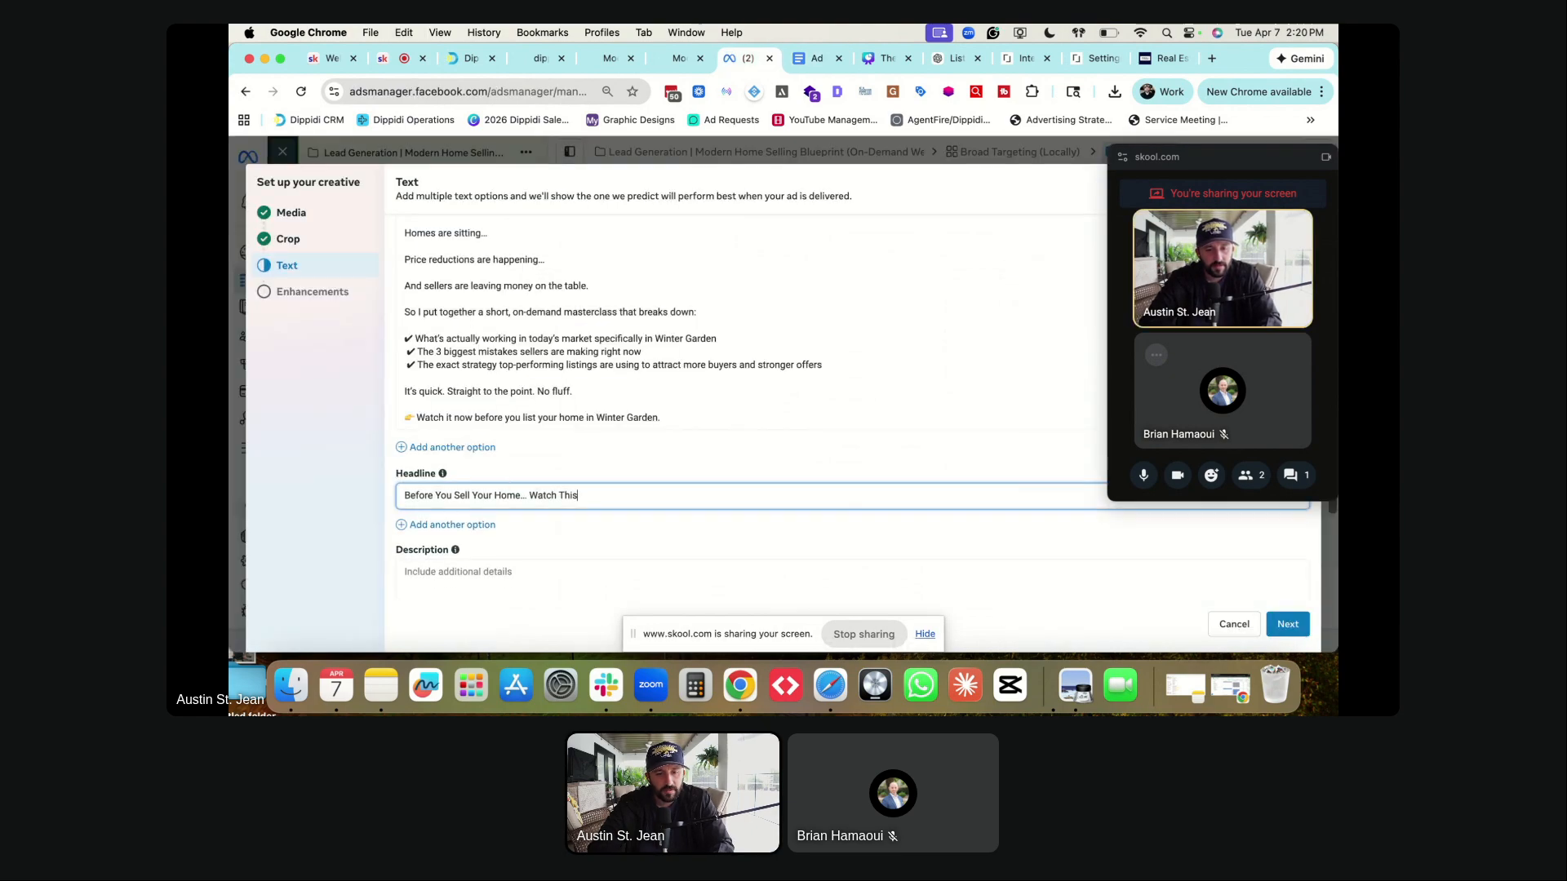
- Add headlines 'Don't List Your Home Until You See This' and 'How Homes Are REALLY Selling Right Now'
left_click(478, 524)
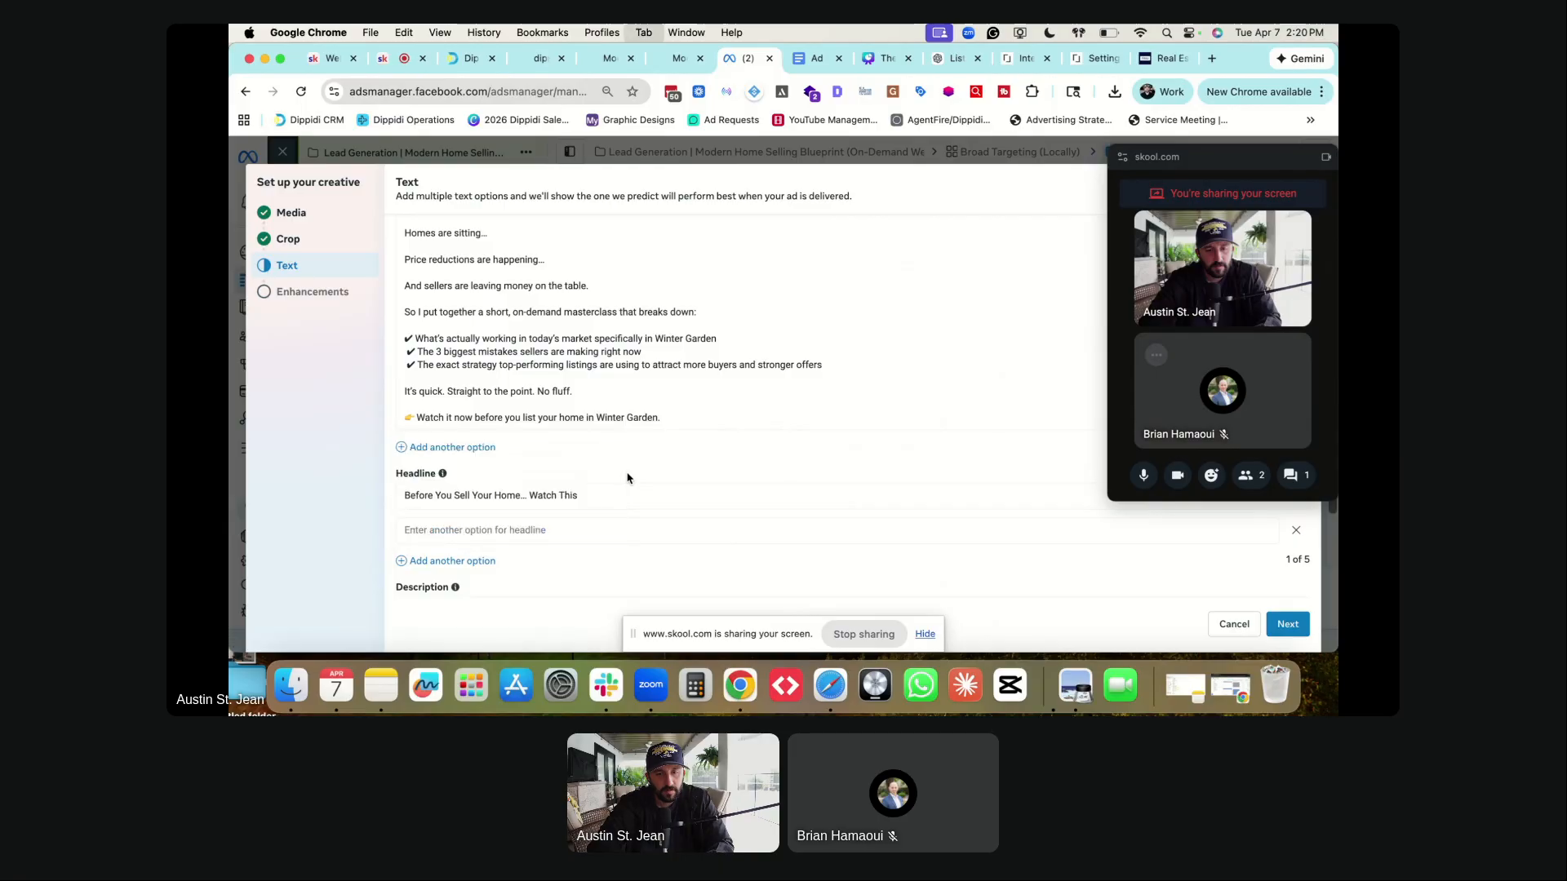
key("ctrl+Tab")
left_click_drag(591, 381, 752, 384)
key("ctrl+shift+Tab")
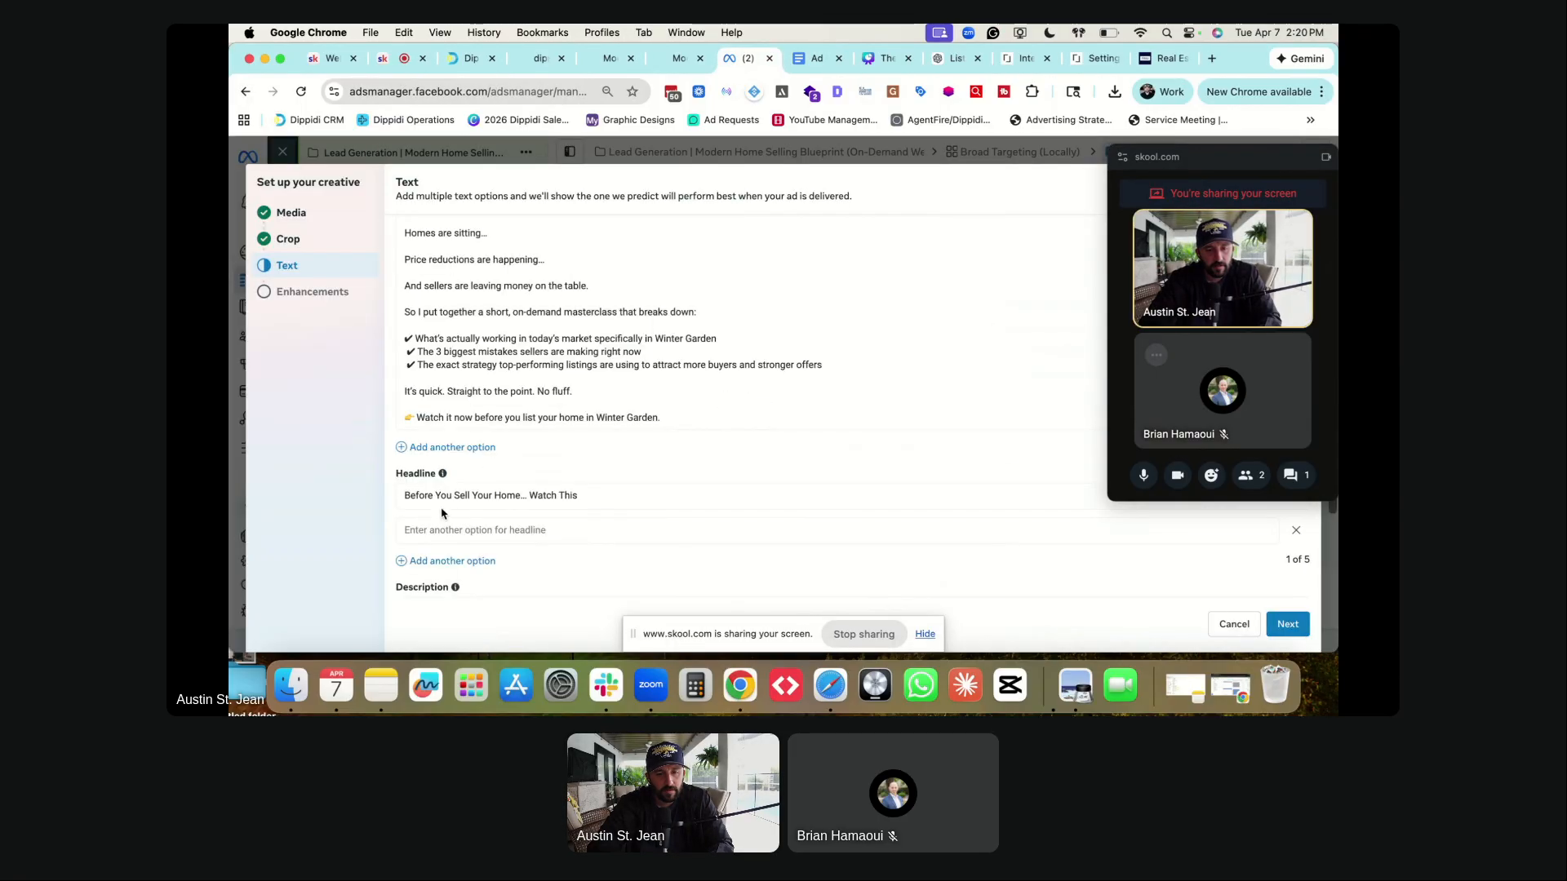
left_click(437, 530)
key("super+v")
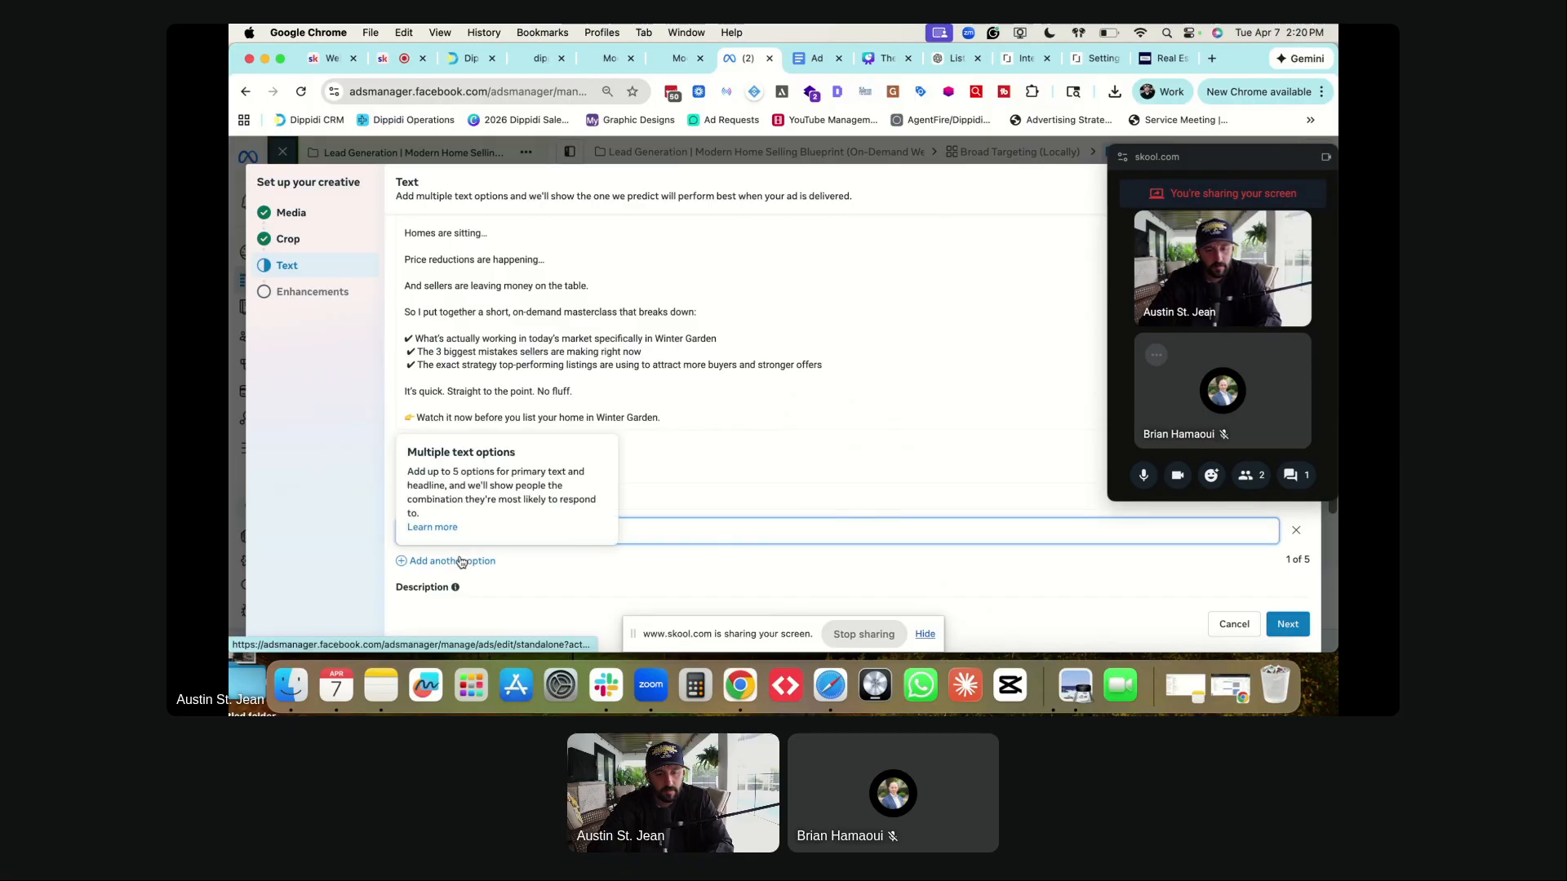
key("ctrl+Tab")
left_click_drag(592, 406, 767, 406)
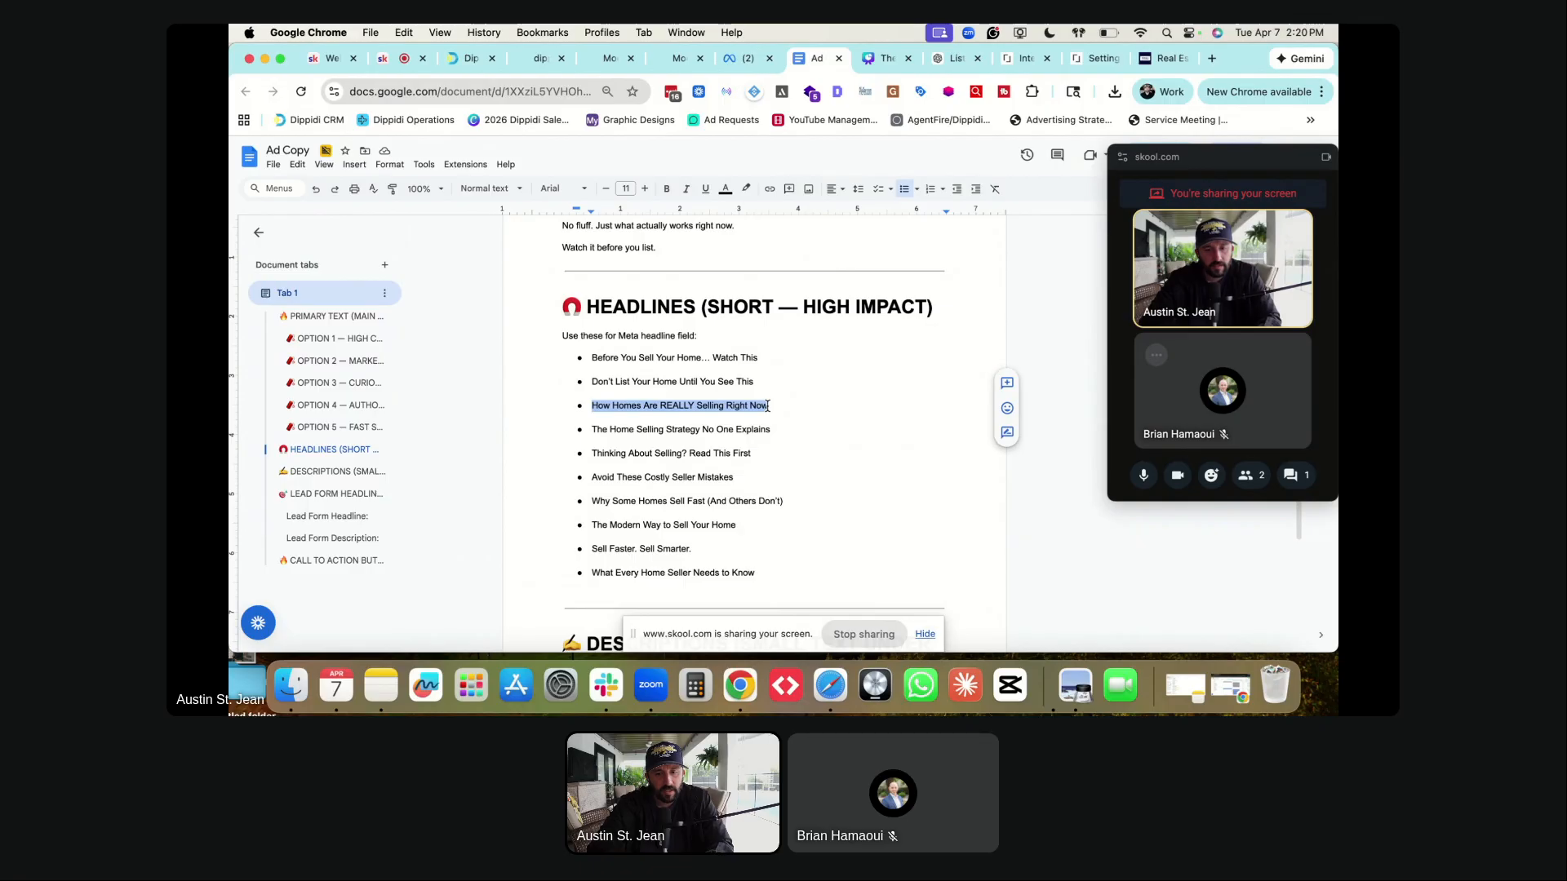
key("ctrl+shift+Tab")
left_click(468, 476)
key("ctrl+v")
- Add headlines 'The Home Selling Strategy No One Explains' and 'Avoid These Costly Seller Mistakes'
key("ctrl+Tab")
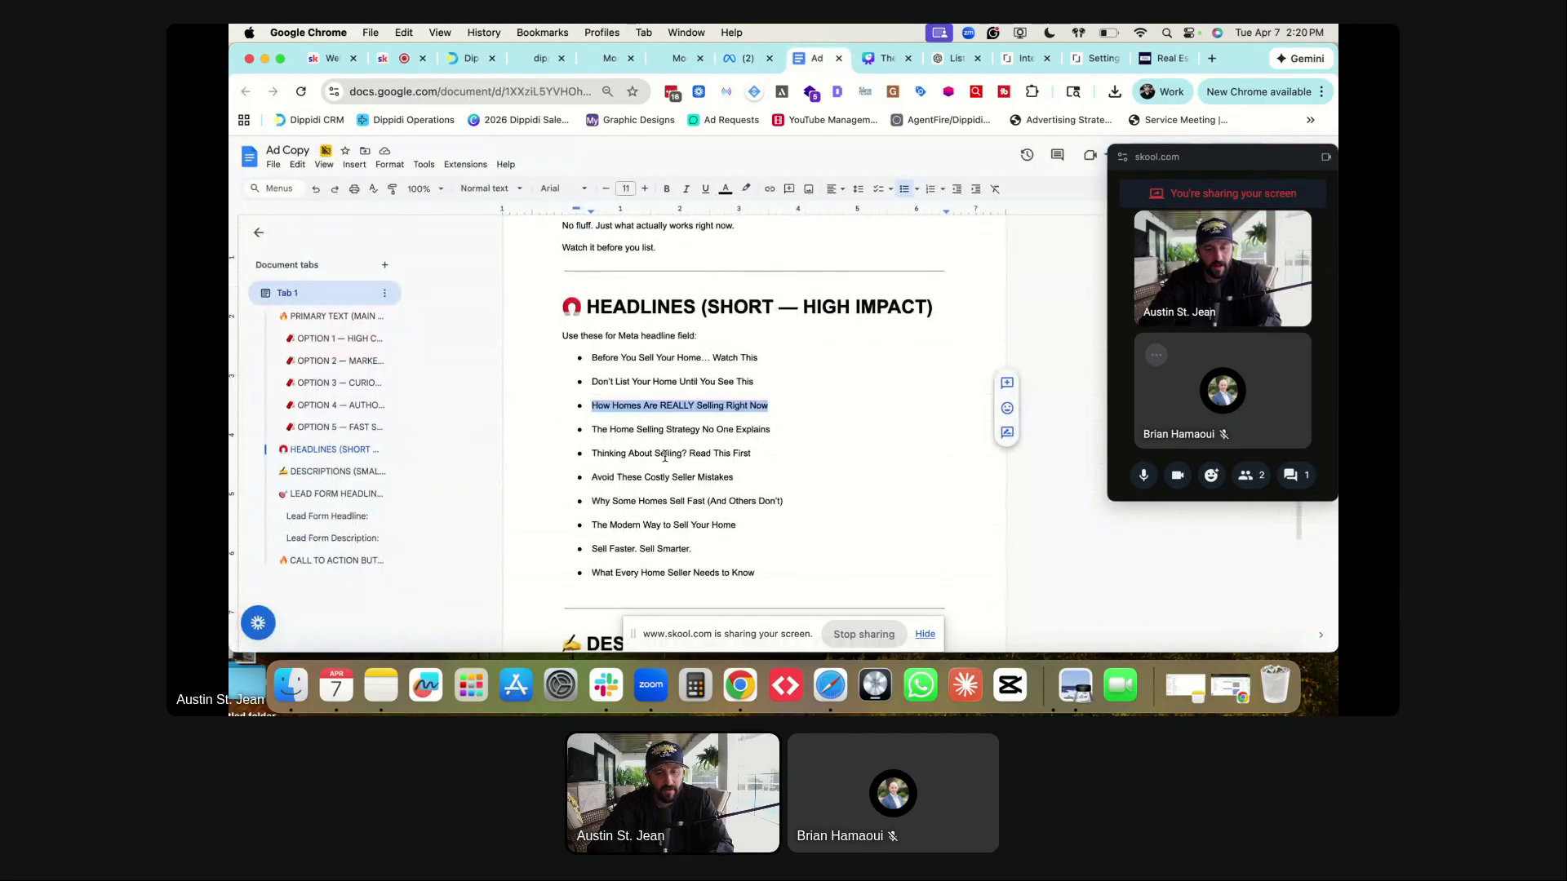
scroll(661, 457, "down", 1)
left_click_drag(592, 420, 763, 421)
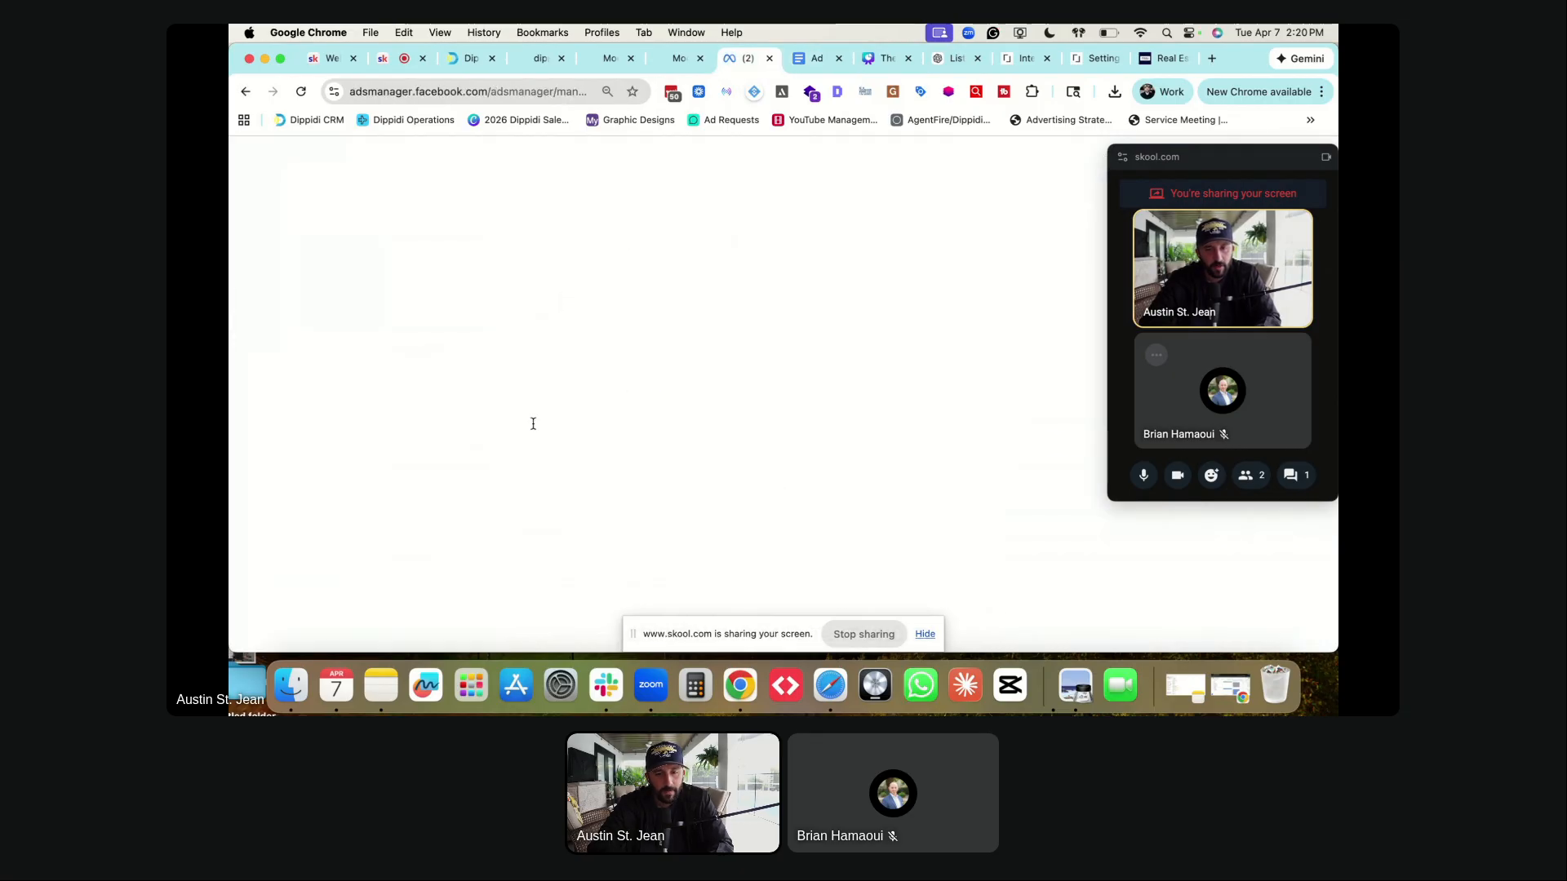
key("ctrl+shift+Tab")
left_click(440, 508)
key("ctrl+v")
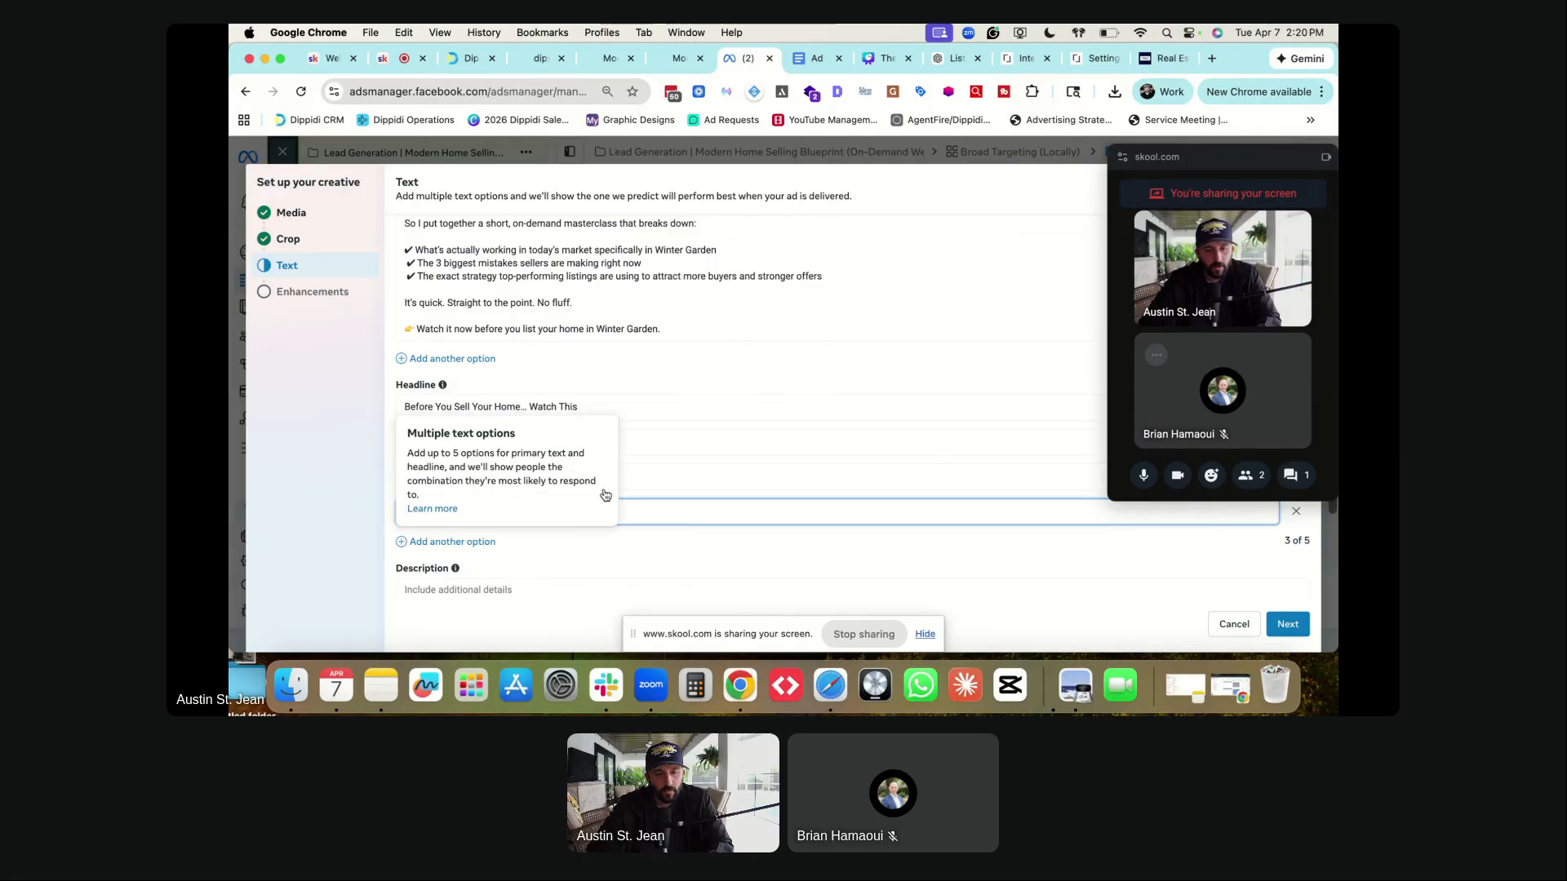
left_click(477, 541)
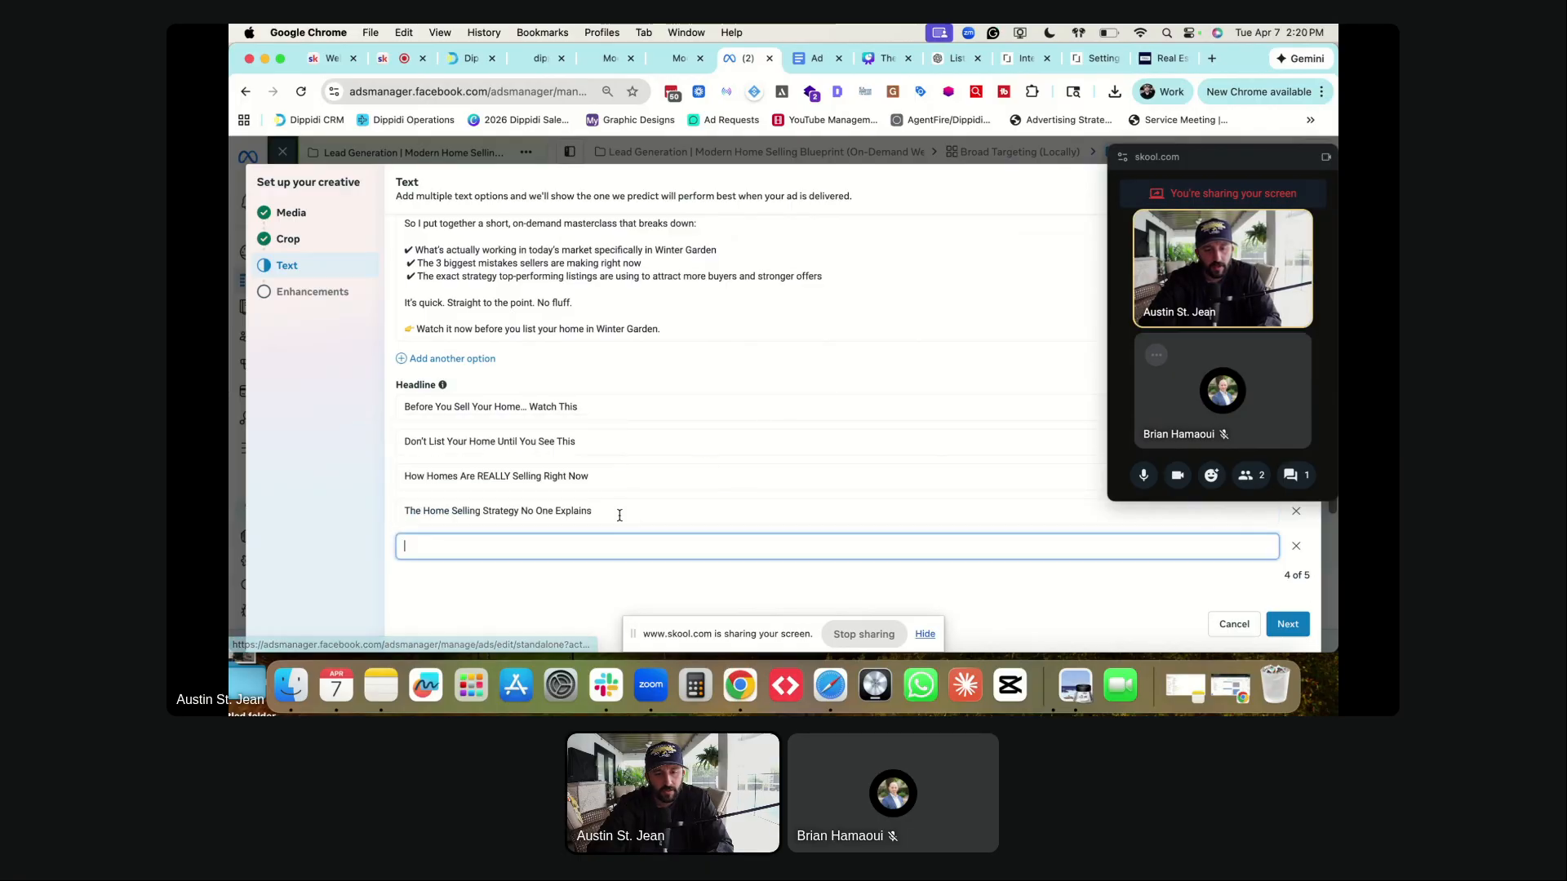
key("ctrl+Tab")
scroll(668, 462, "down", 1)
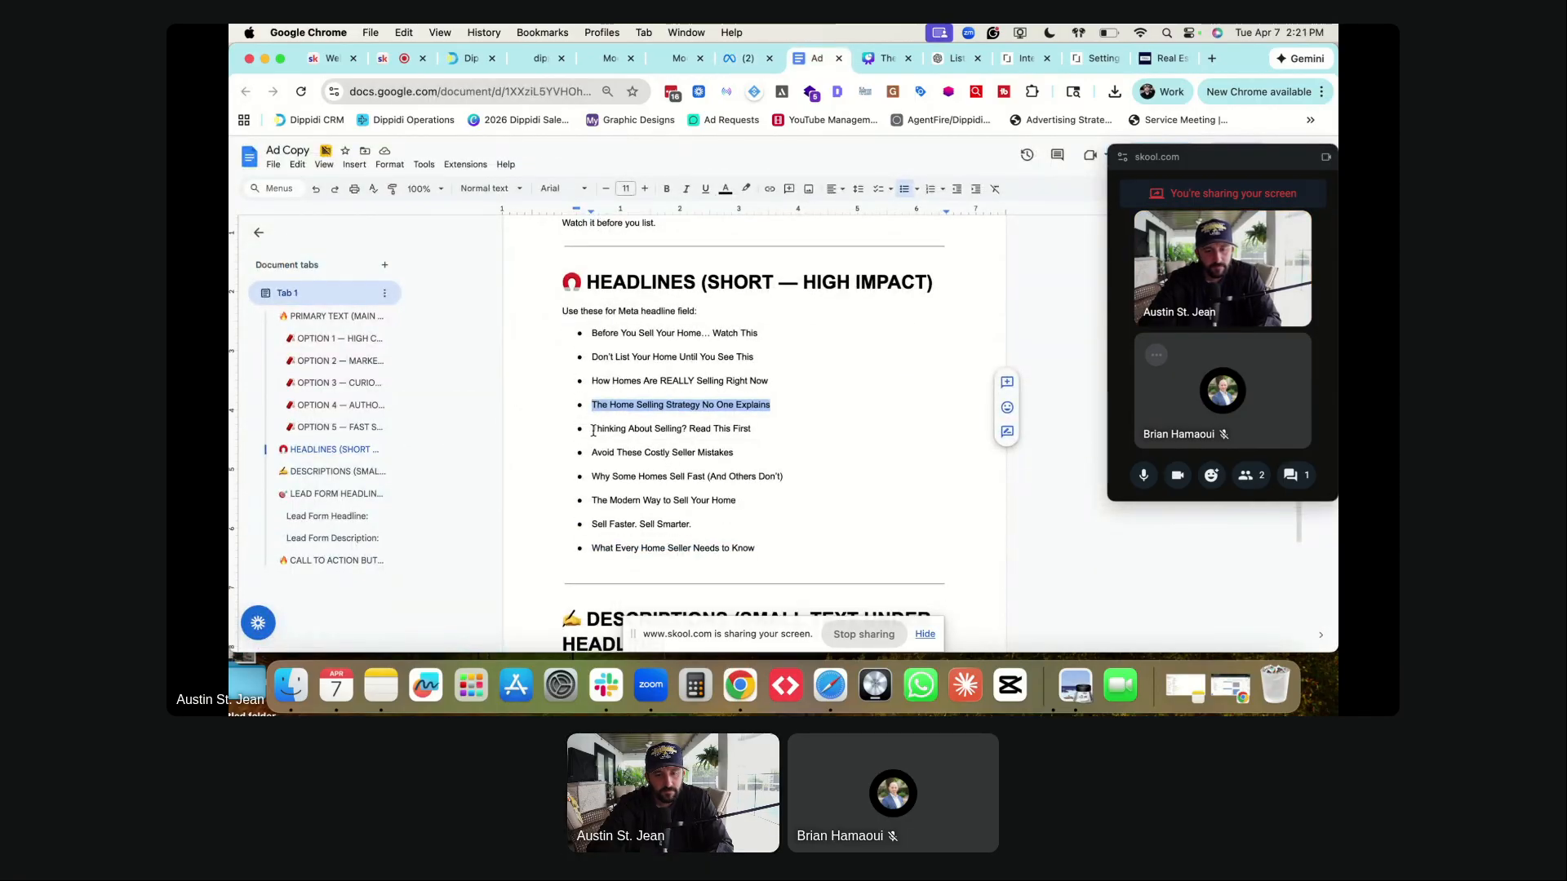
left_click_drag(592, 452, 735, 454)
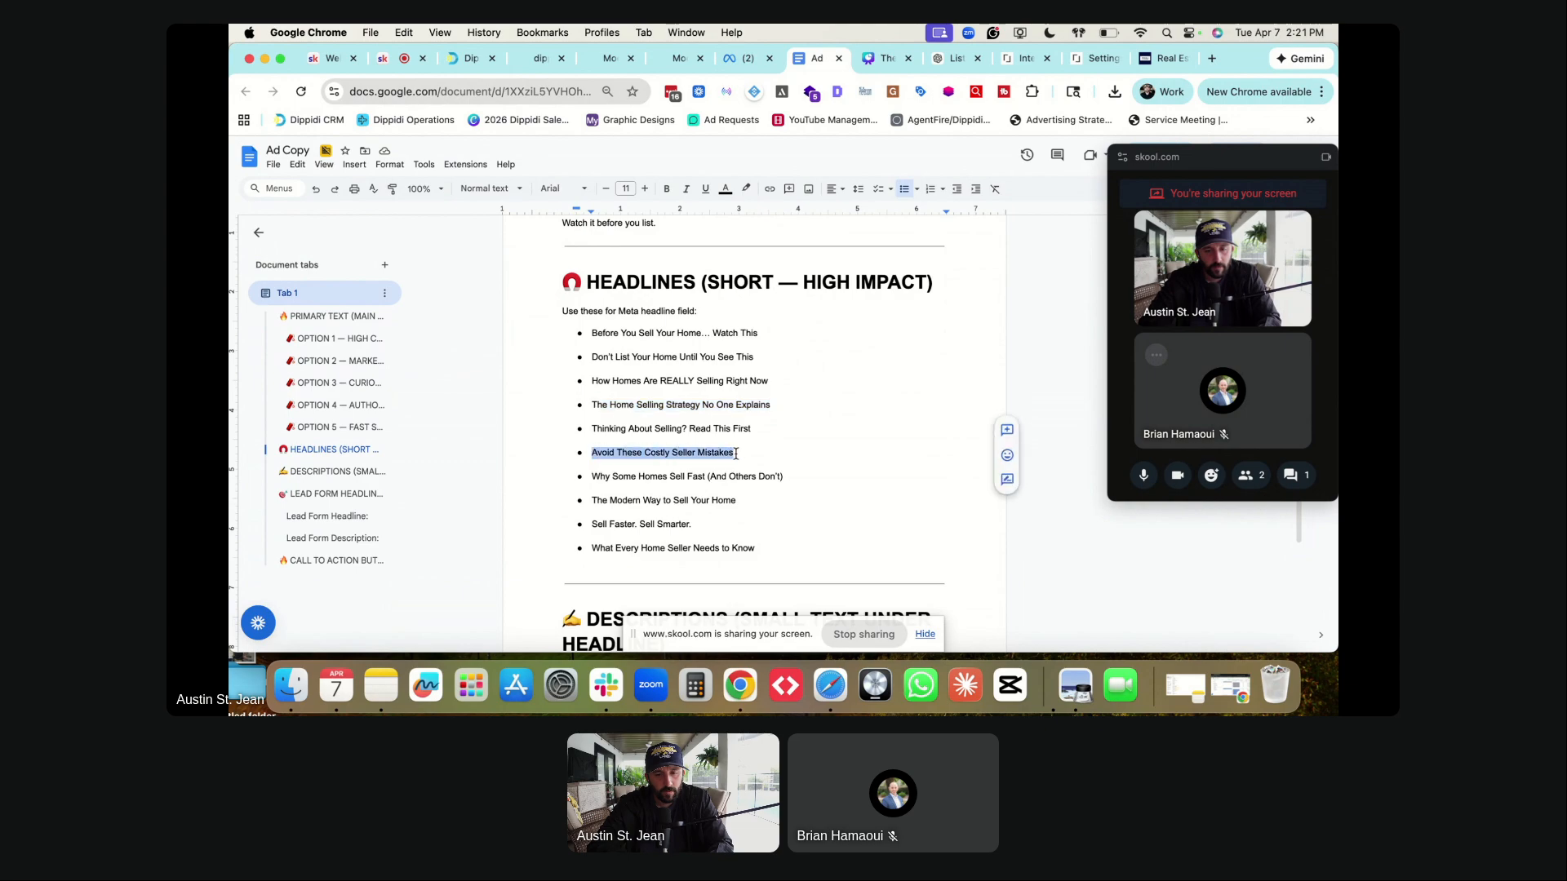
key("super+alt+Left")
key("super+v")
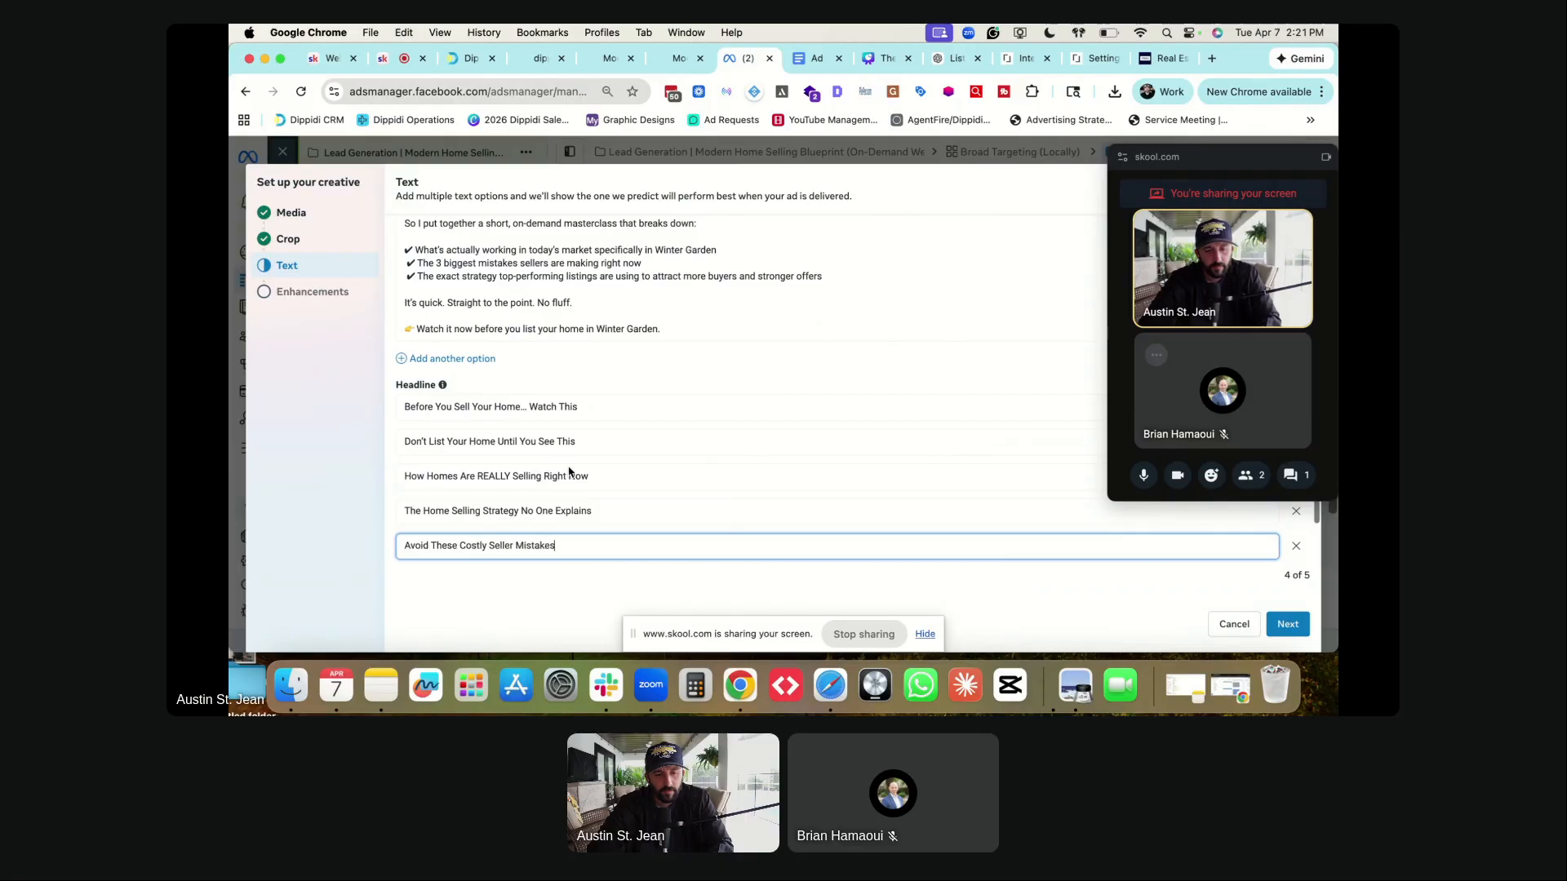
scroll(527, 502, "down", 3)
left_click(457, 504)
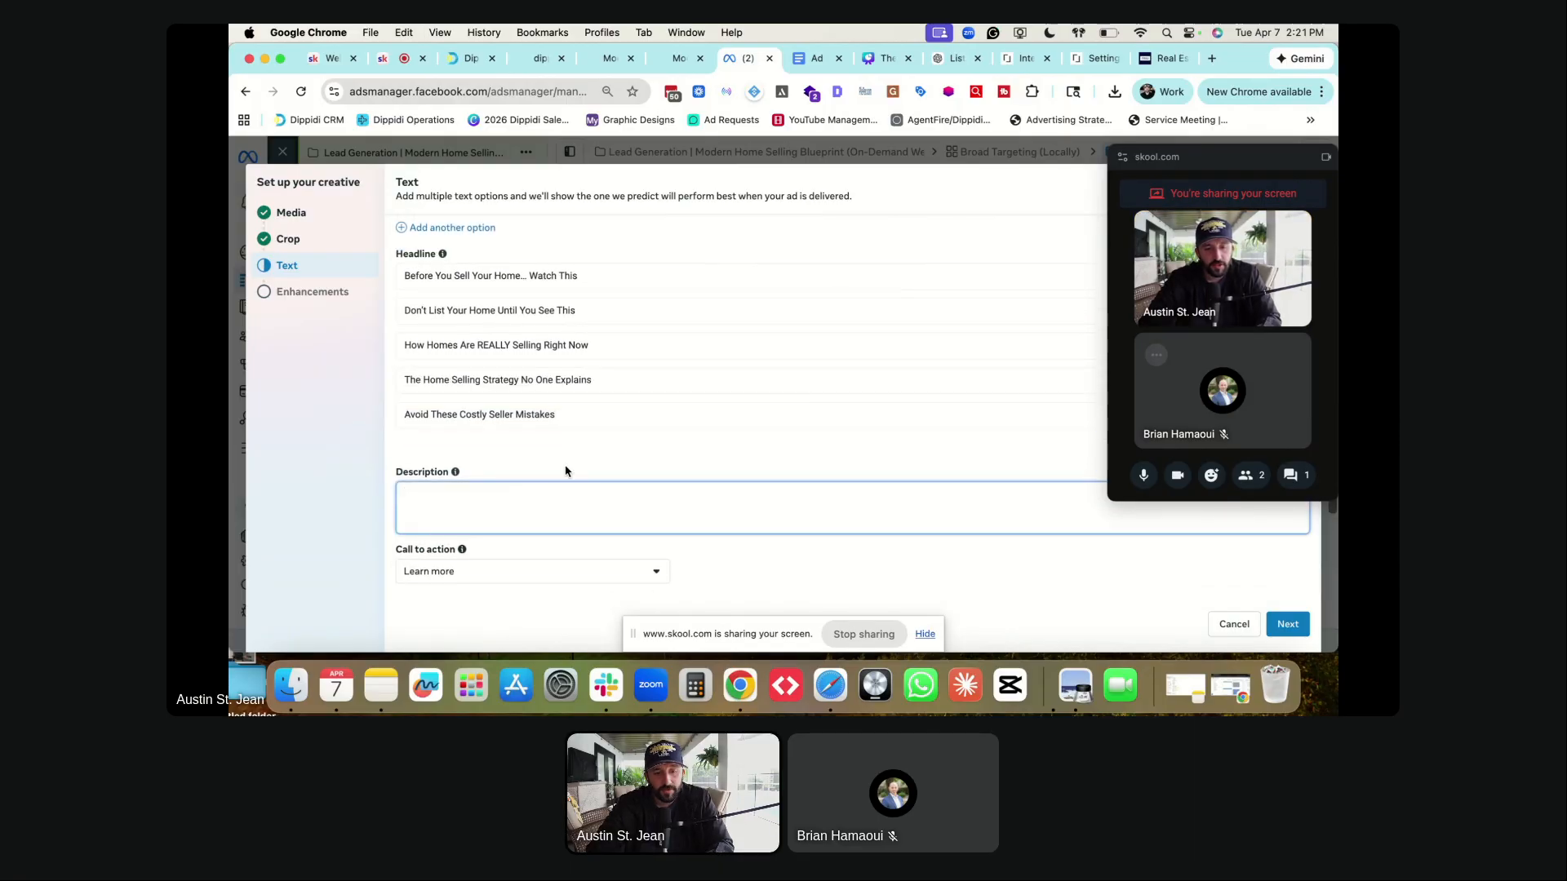
- Paste the description 'Short training. Big difference in your outcome.' from the Ad Copy document
key("ctrl+Tab")
scroll(735, 408, "down", 5)
left_click_drag(592, 377, 773, 376)
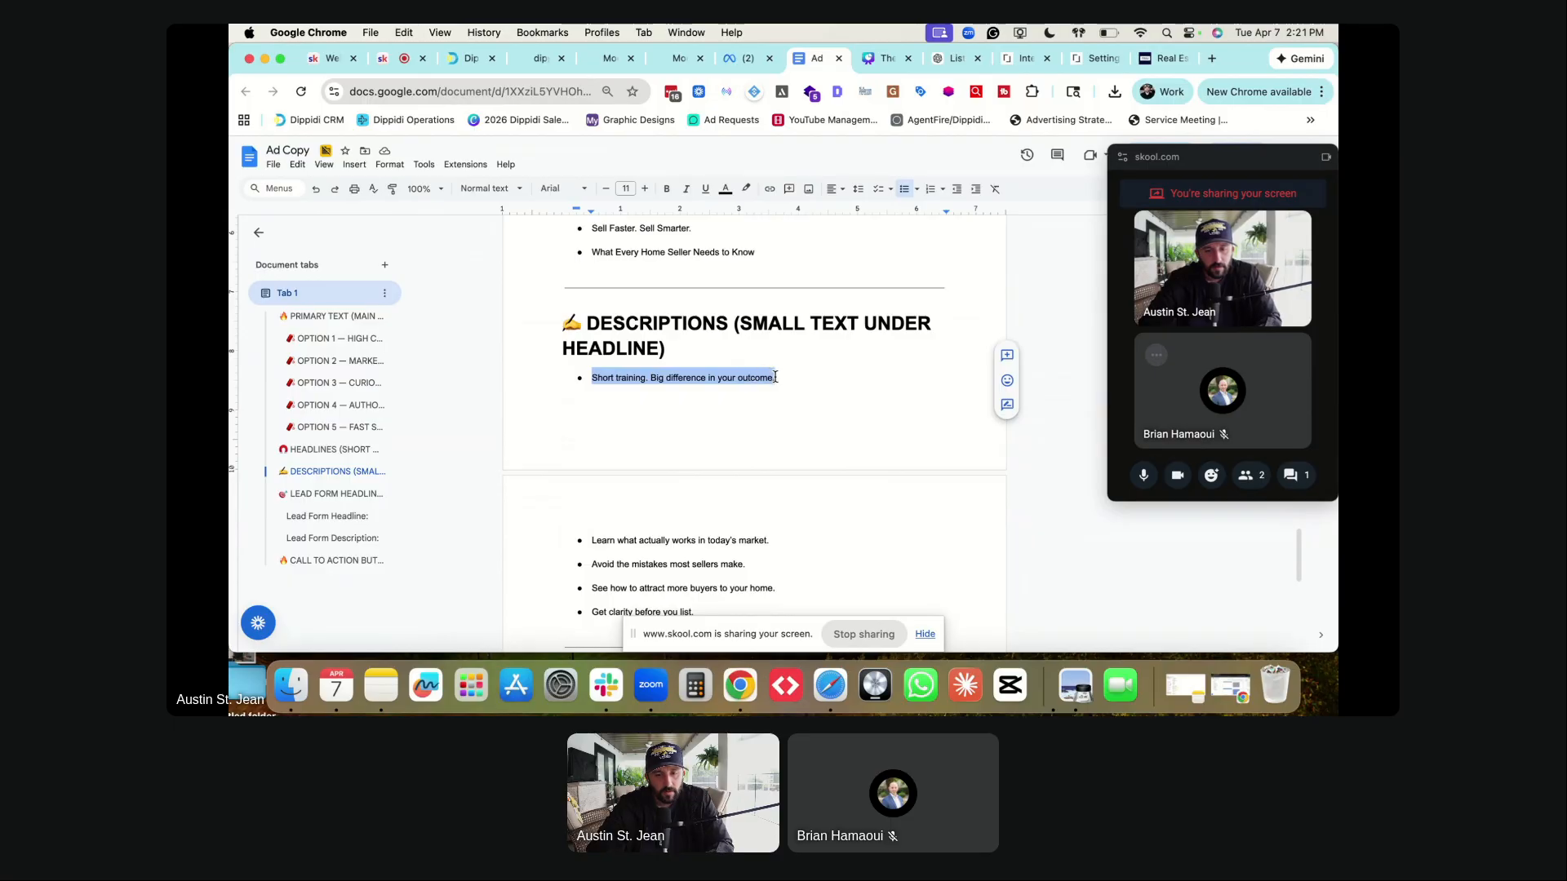
key("ctrl+shift+Tab")
key("super+v")
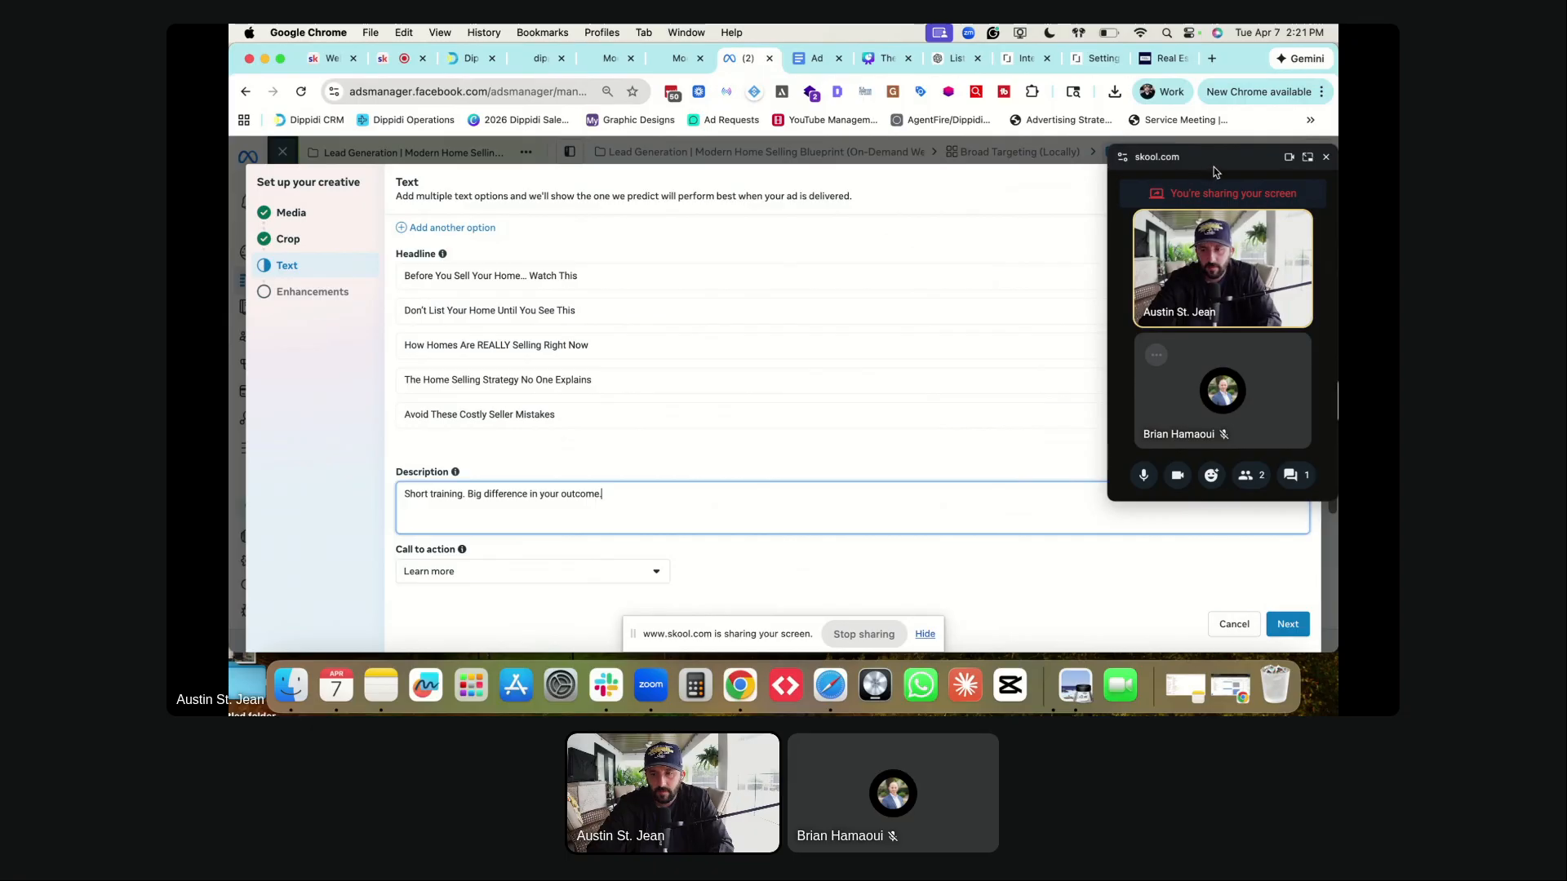
left_click_drag(1212, 165, 1103, 101)
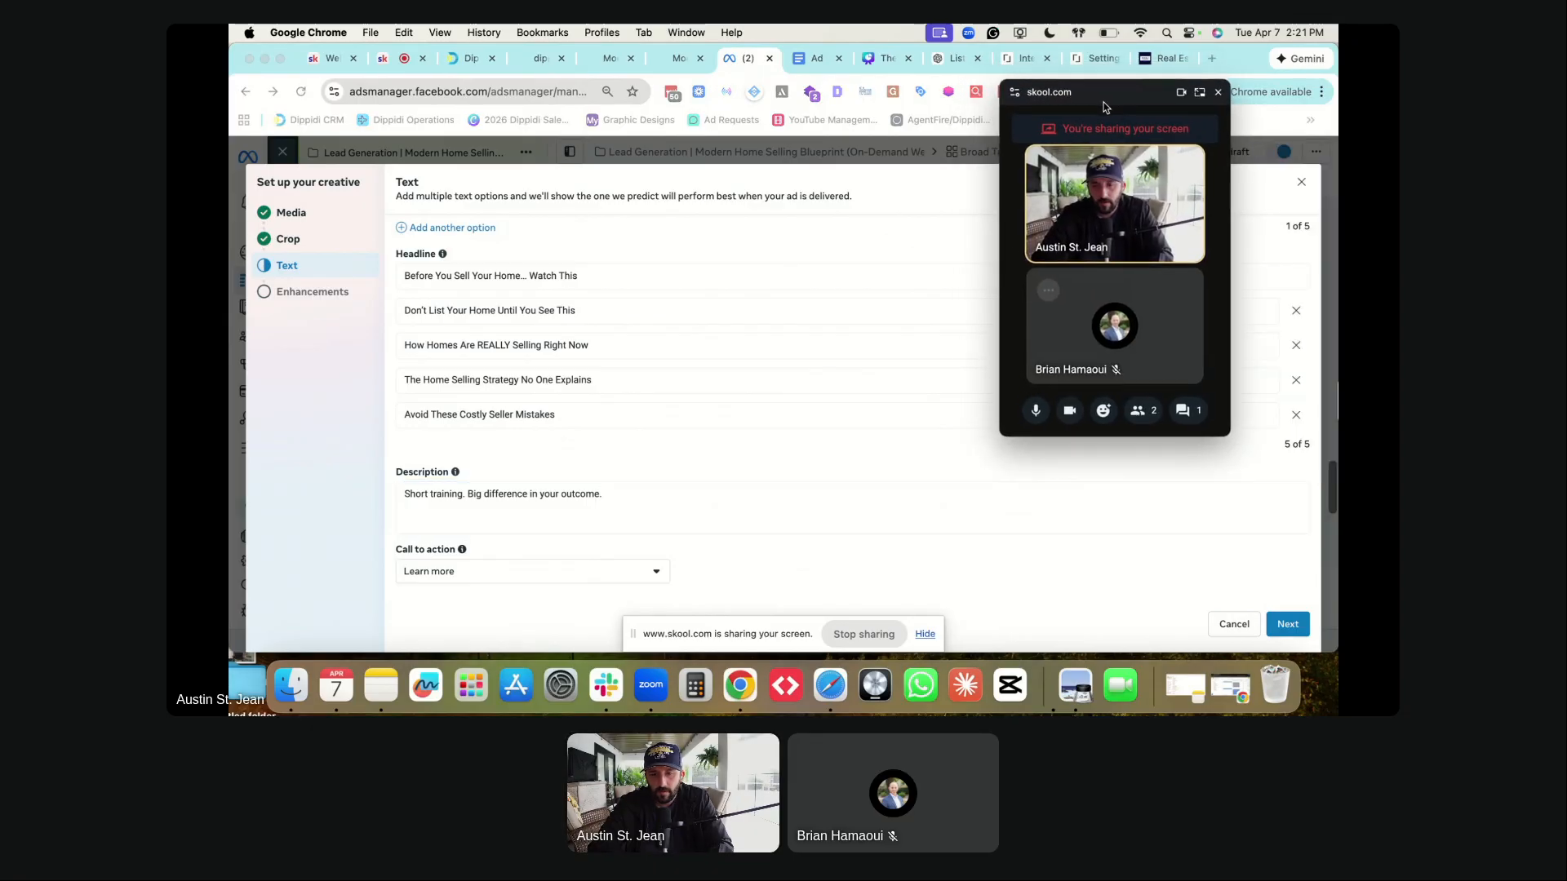
left_click(607, 492)
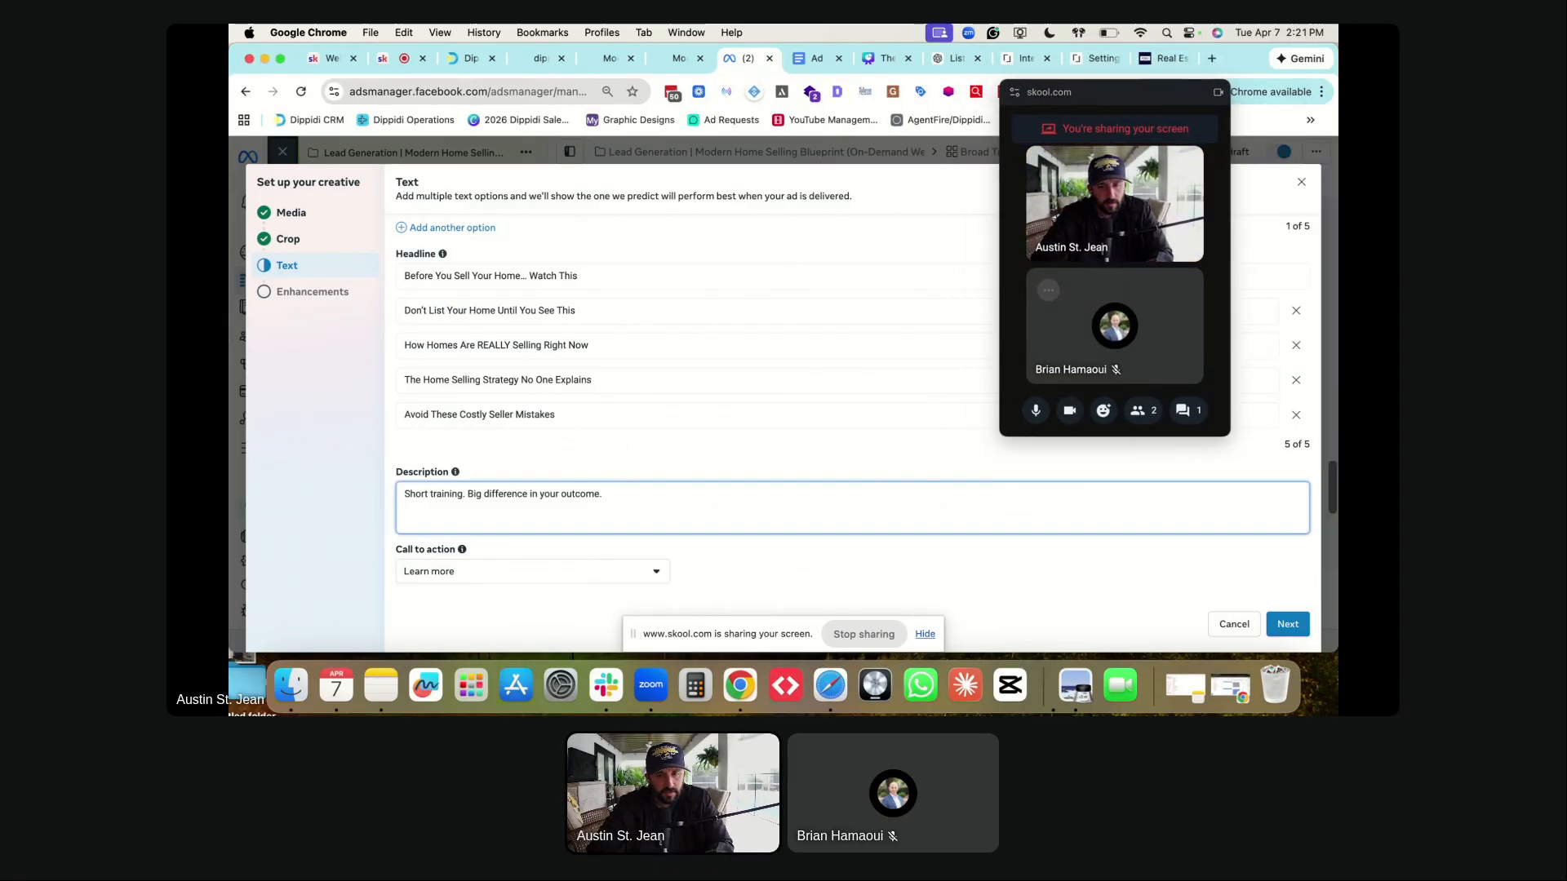
- Replace the description with 'See how to attract more buyers to your home.' from the Ad Copy document
key("ctrl+Tab")
scroll(627, 486, "down", 3)
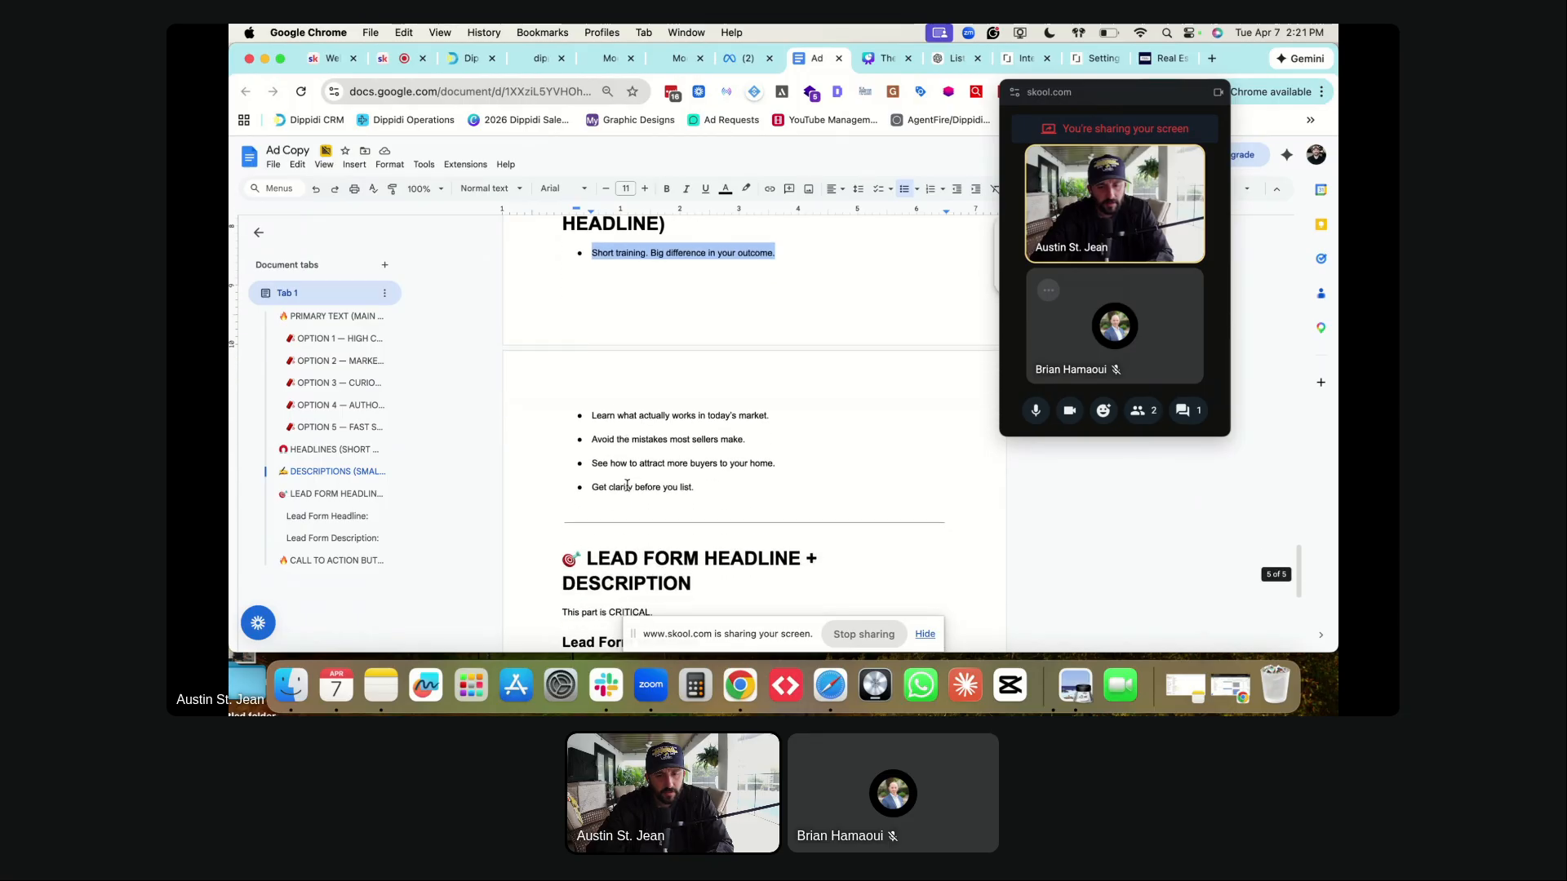
left_click(593, 409)
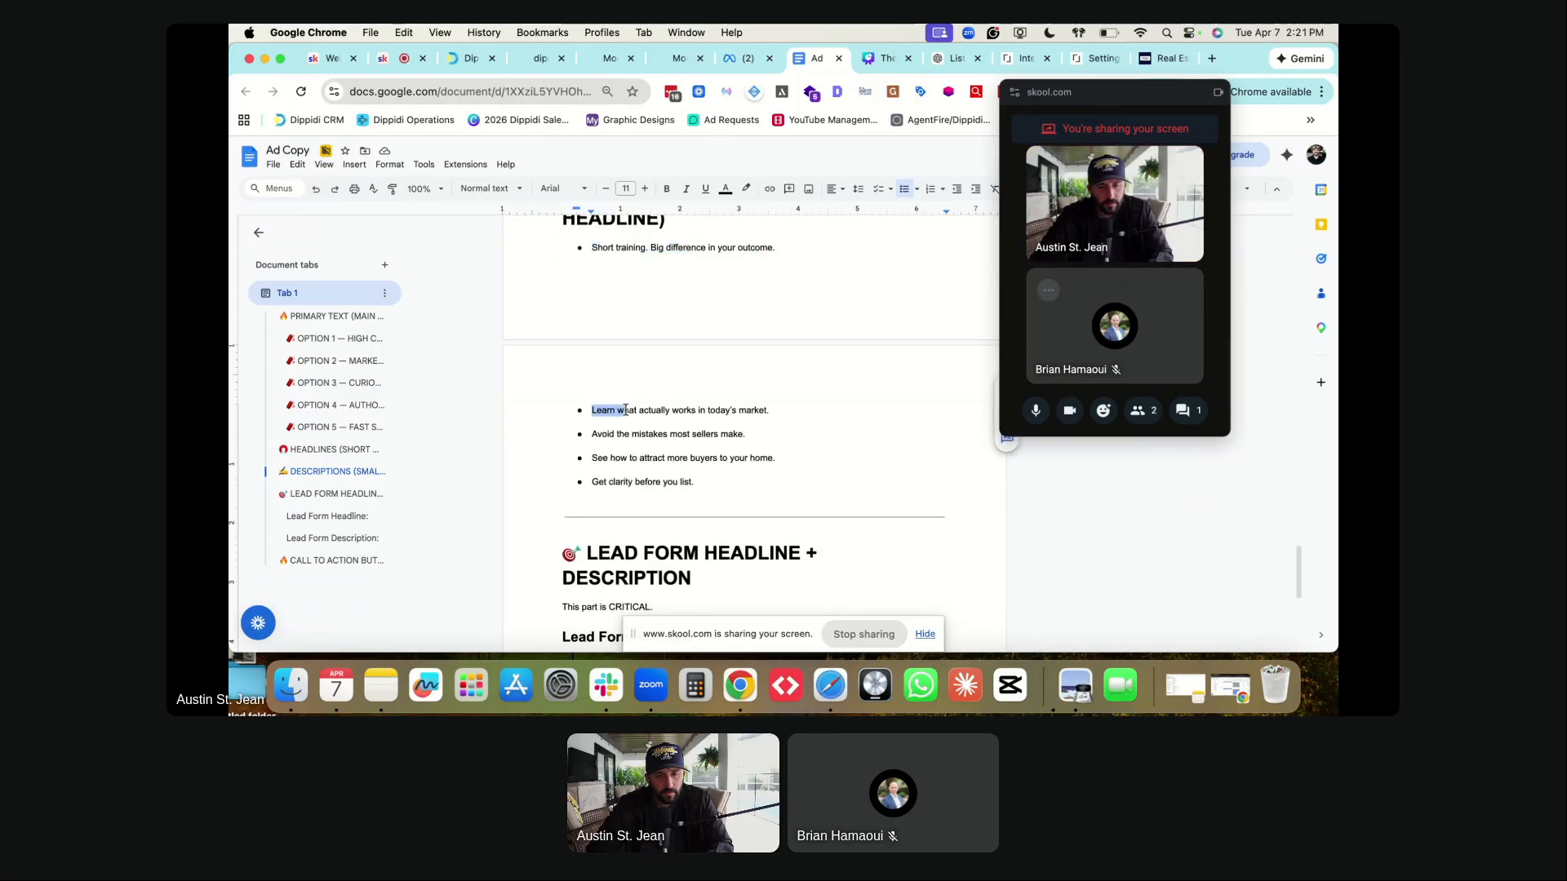
left_click_drag(593, 457, 781, 453)
key("ctrl+shift+Tab")
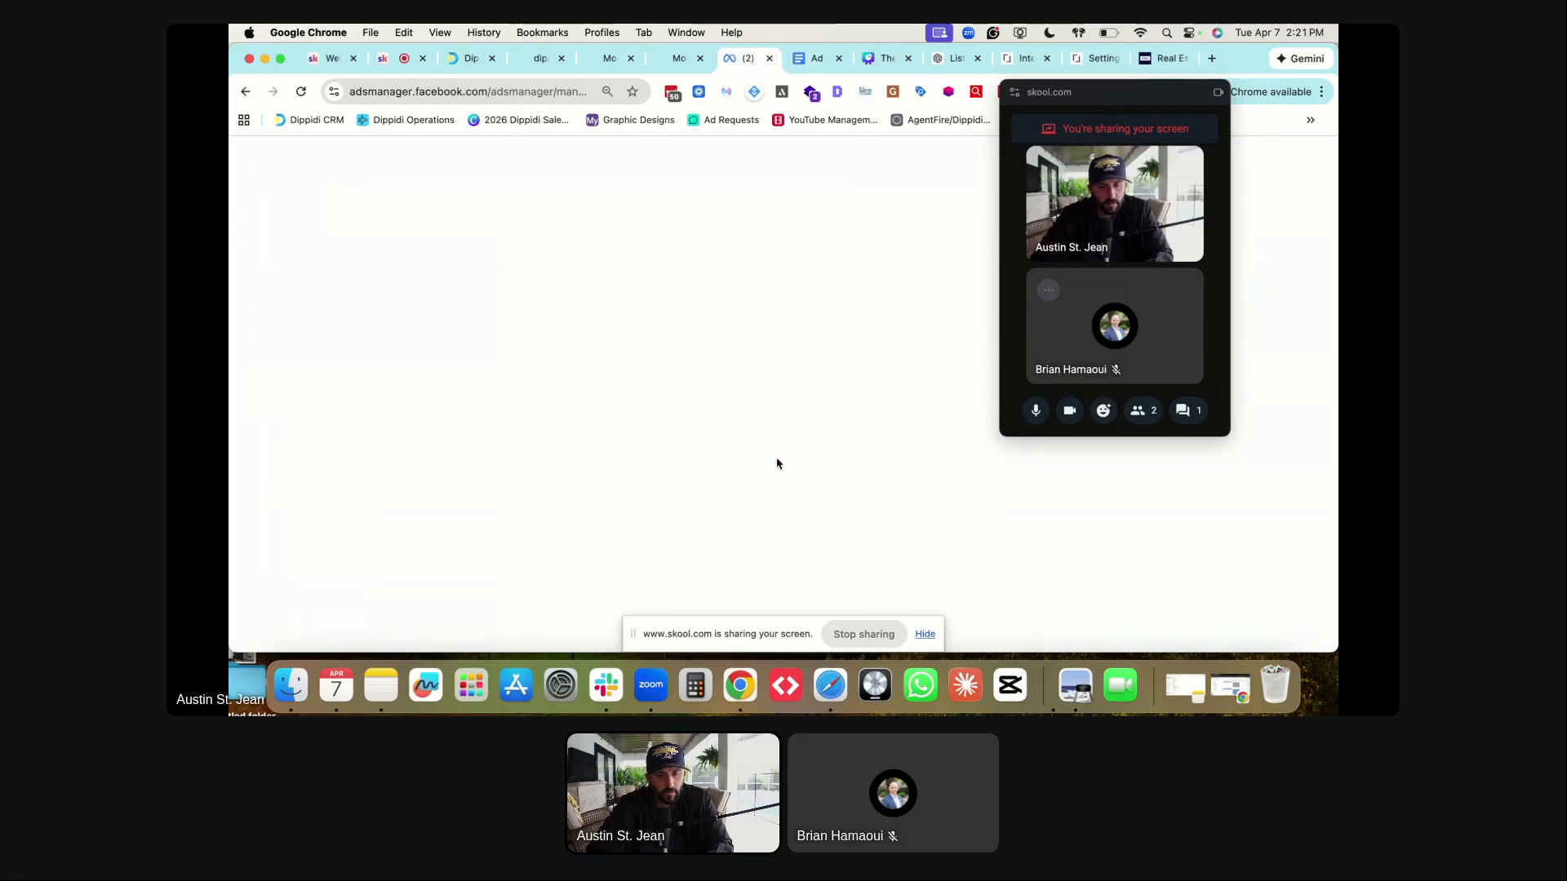
left_click(483, 483)
left_click(502, 492)
key("super+a")
key("super+v")
left_click(552, 445)
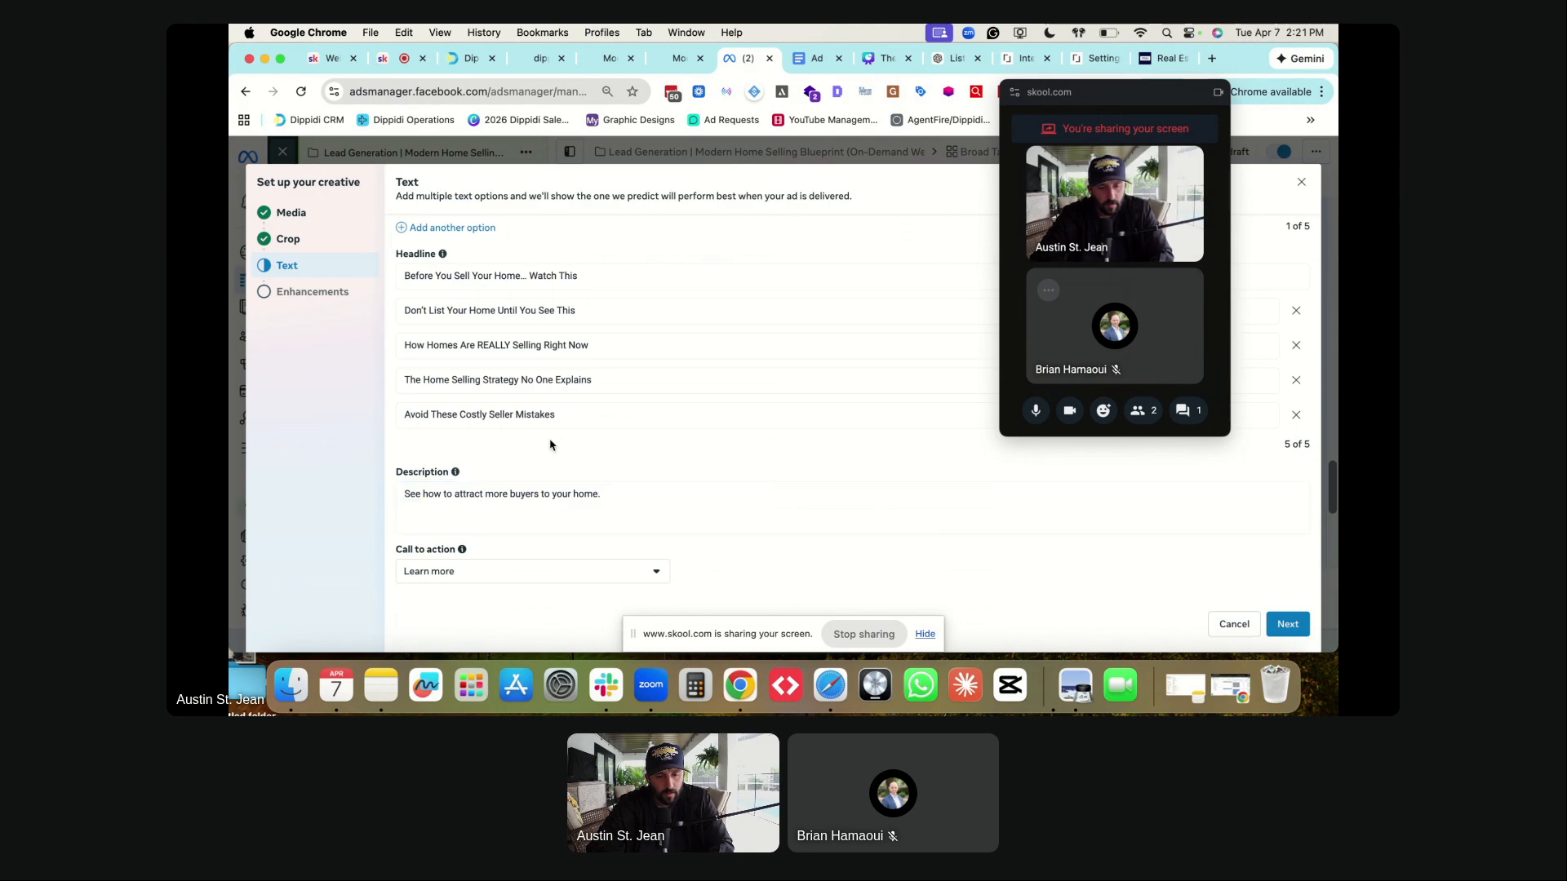
- Review the call-to-action options and keep Learn more selected
left_click(489, 578)
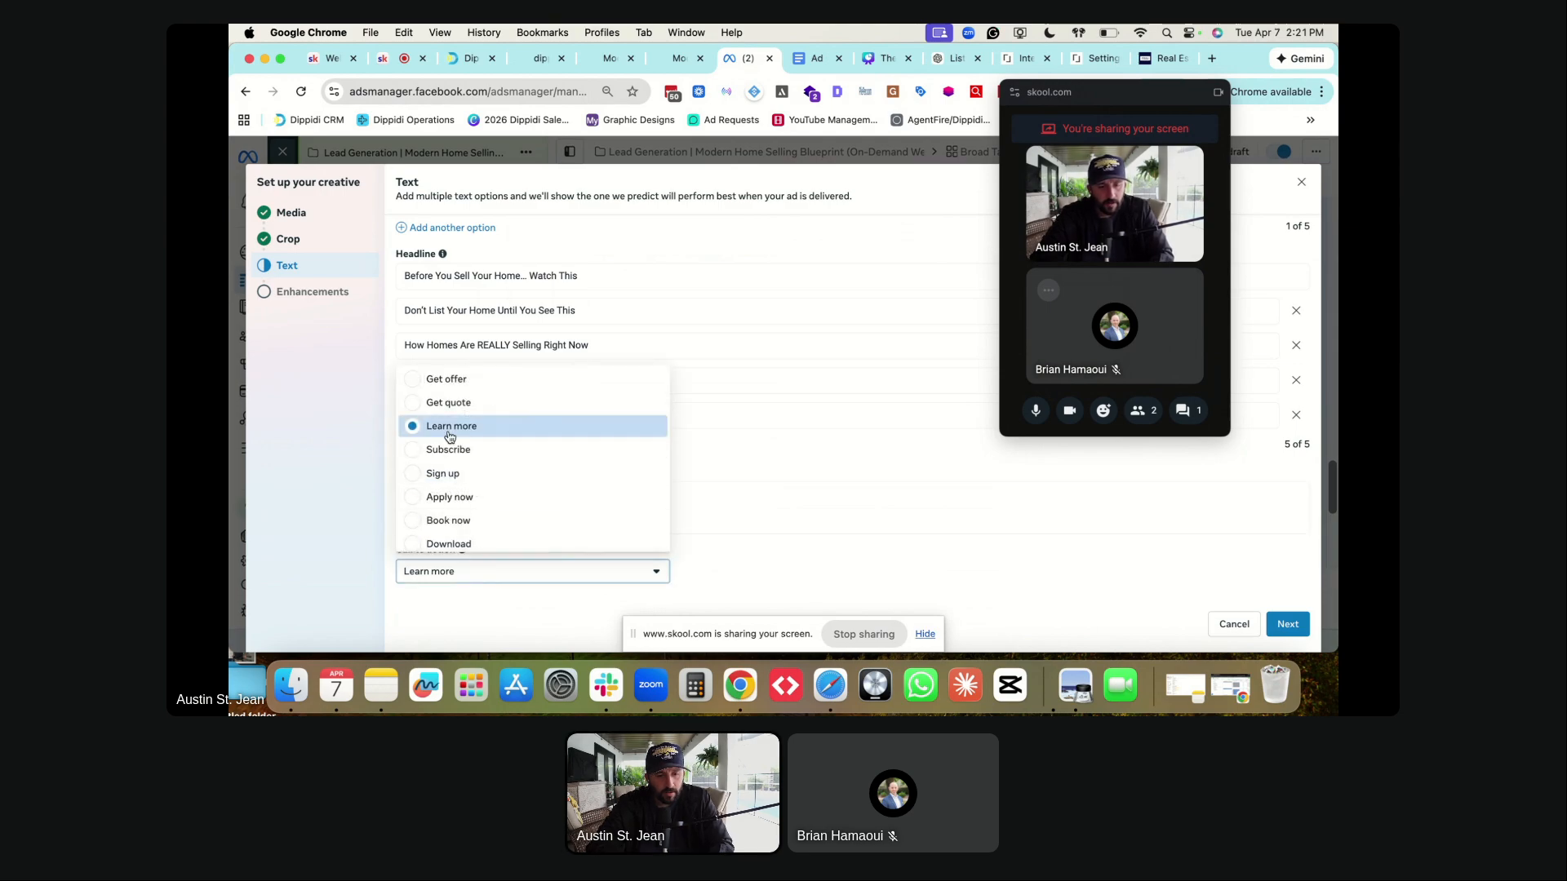
scroll(447, 433, "down", 1)
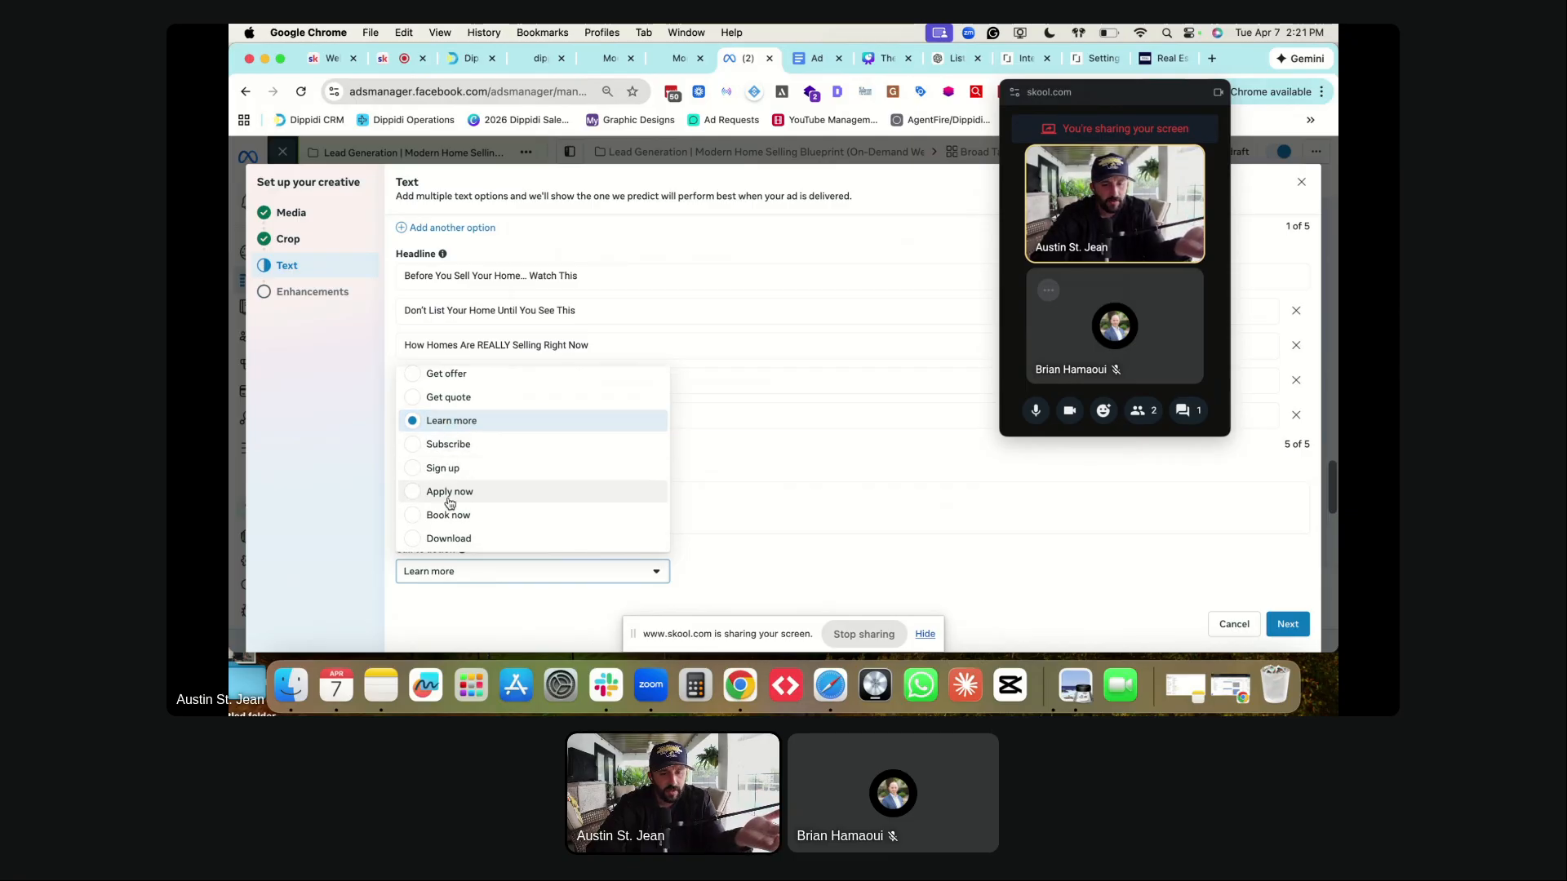
scroll(449, 504, "up", 1)
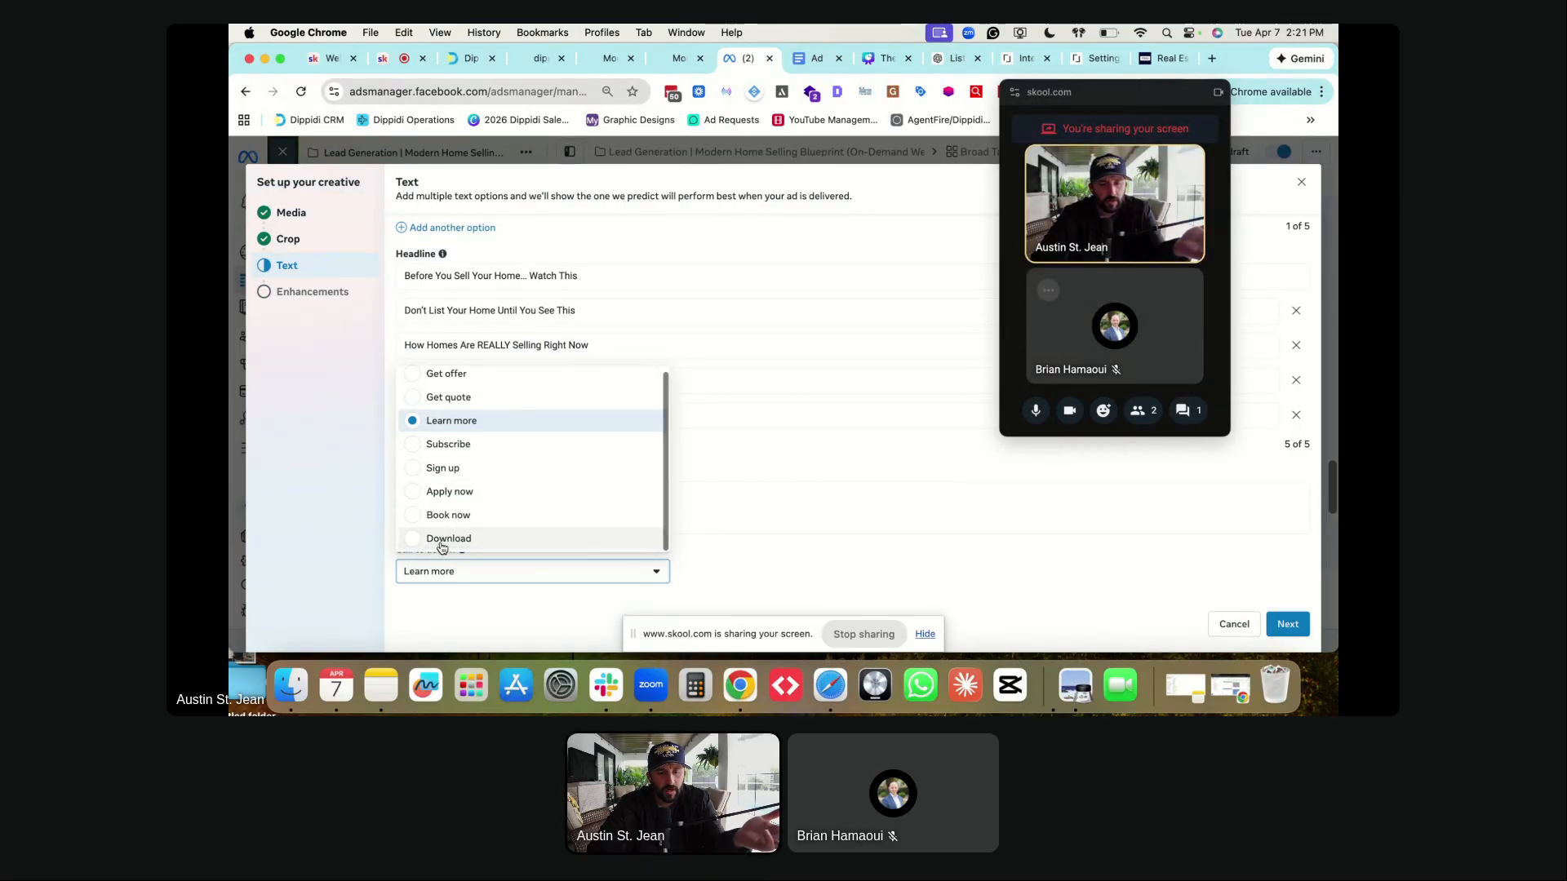
left_click(431, 419)
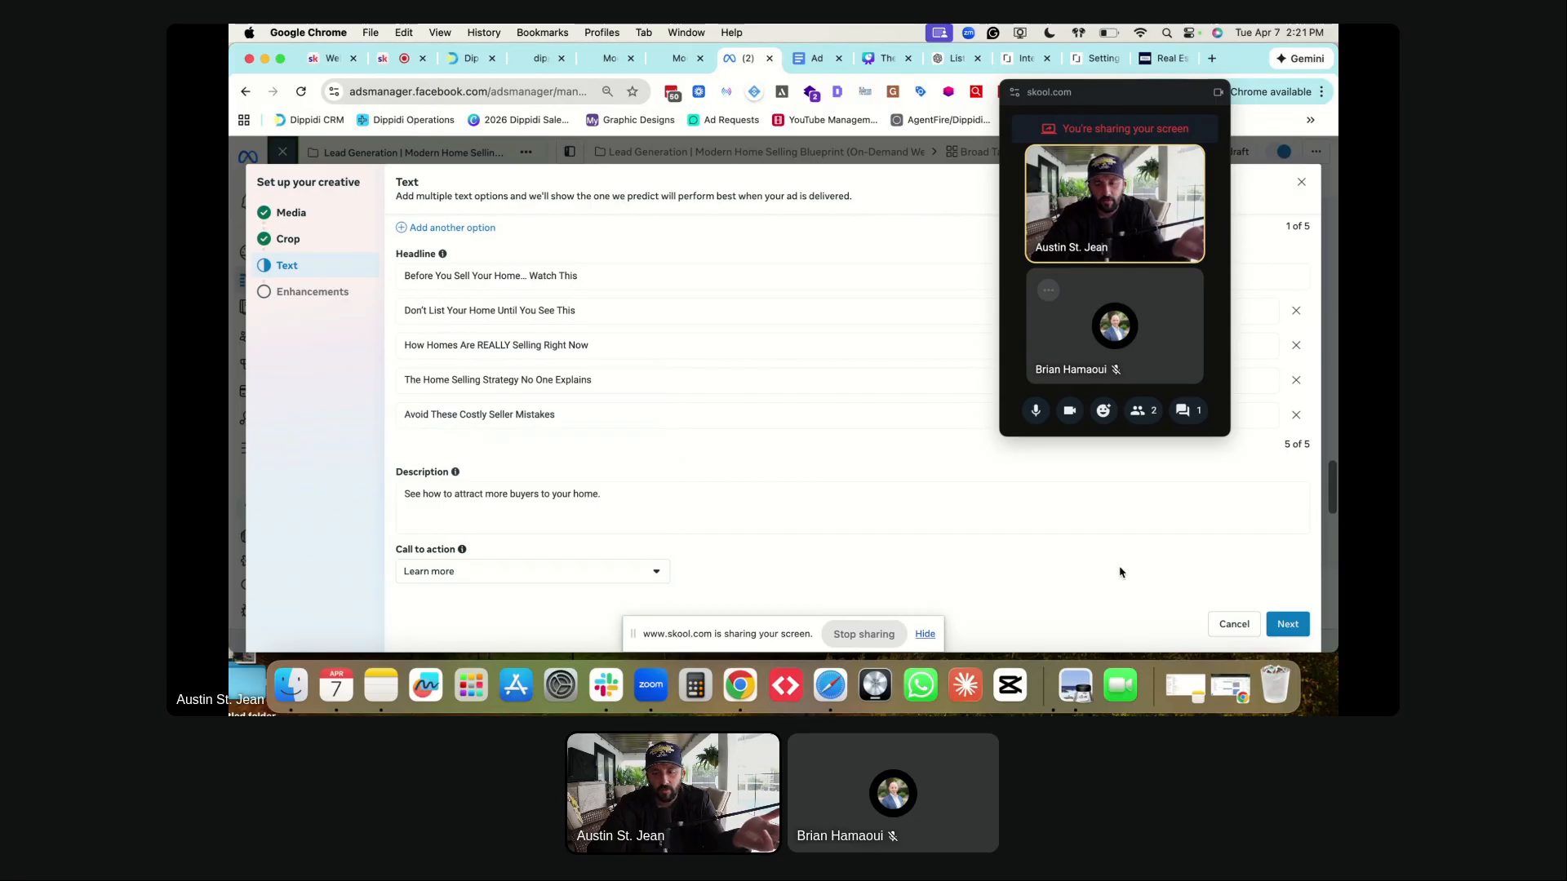
- Advance to the Advantage+ creative enhancements step and review its options
left_click(1287, 624)
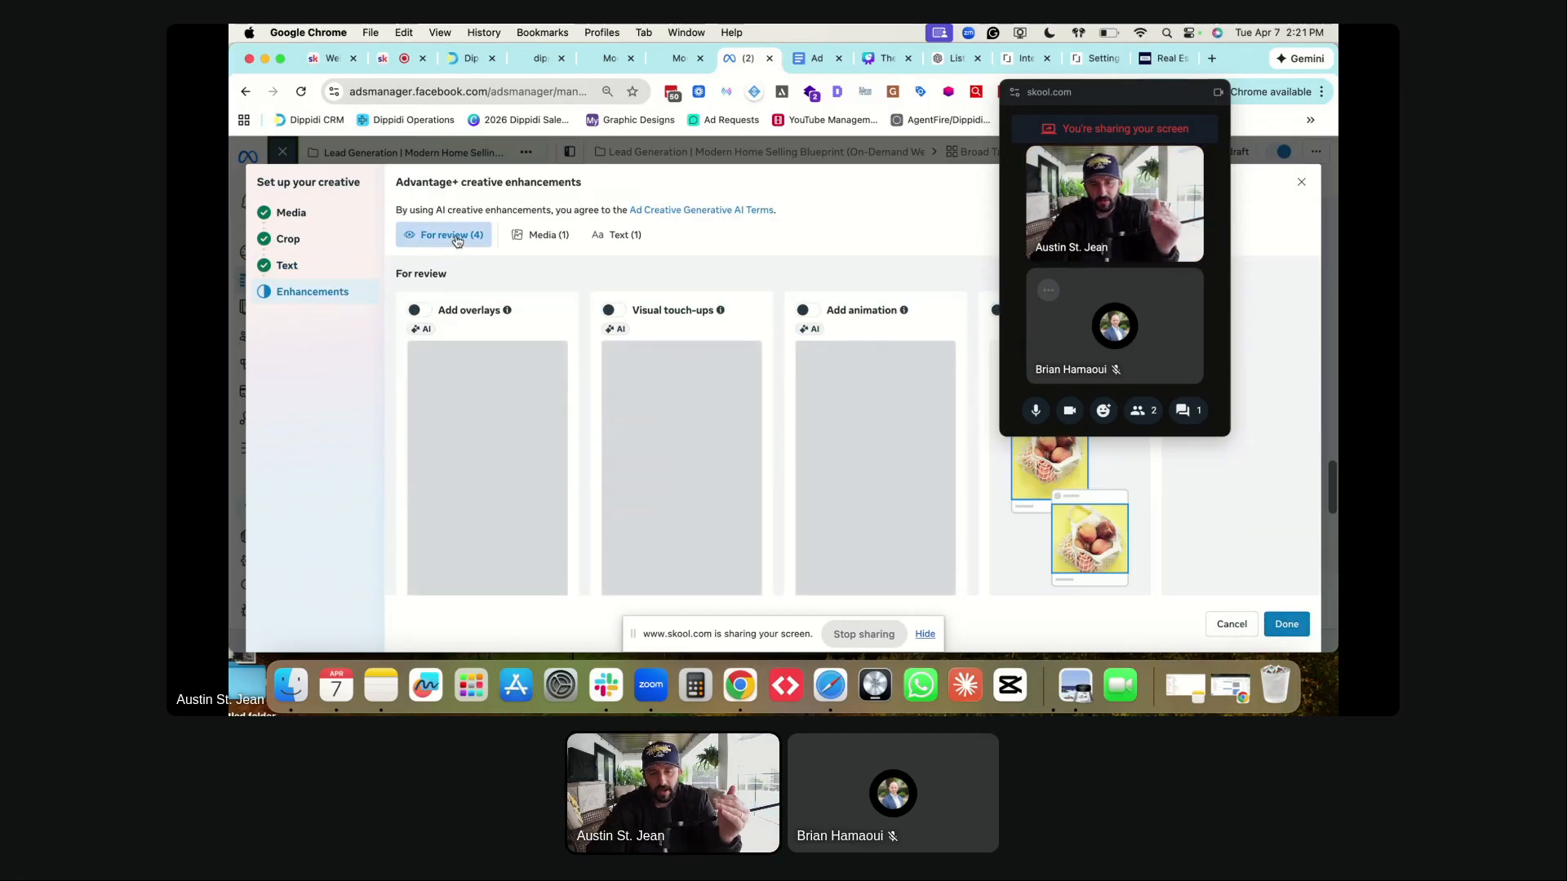
left_click_drag(1094, 101, 1287, 70)
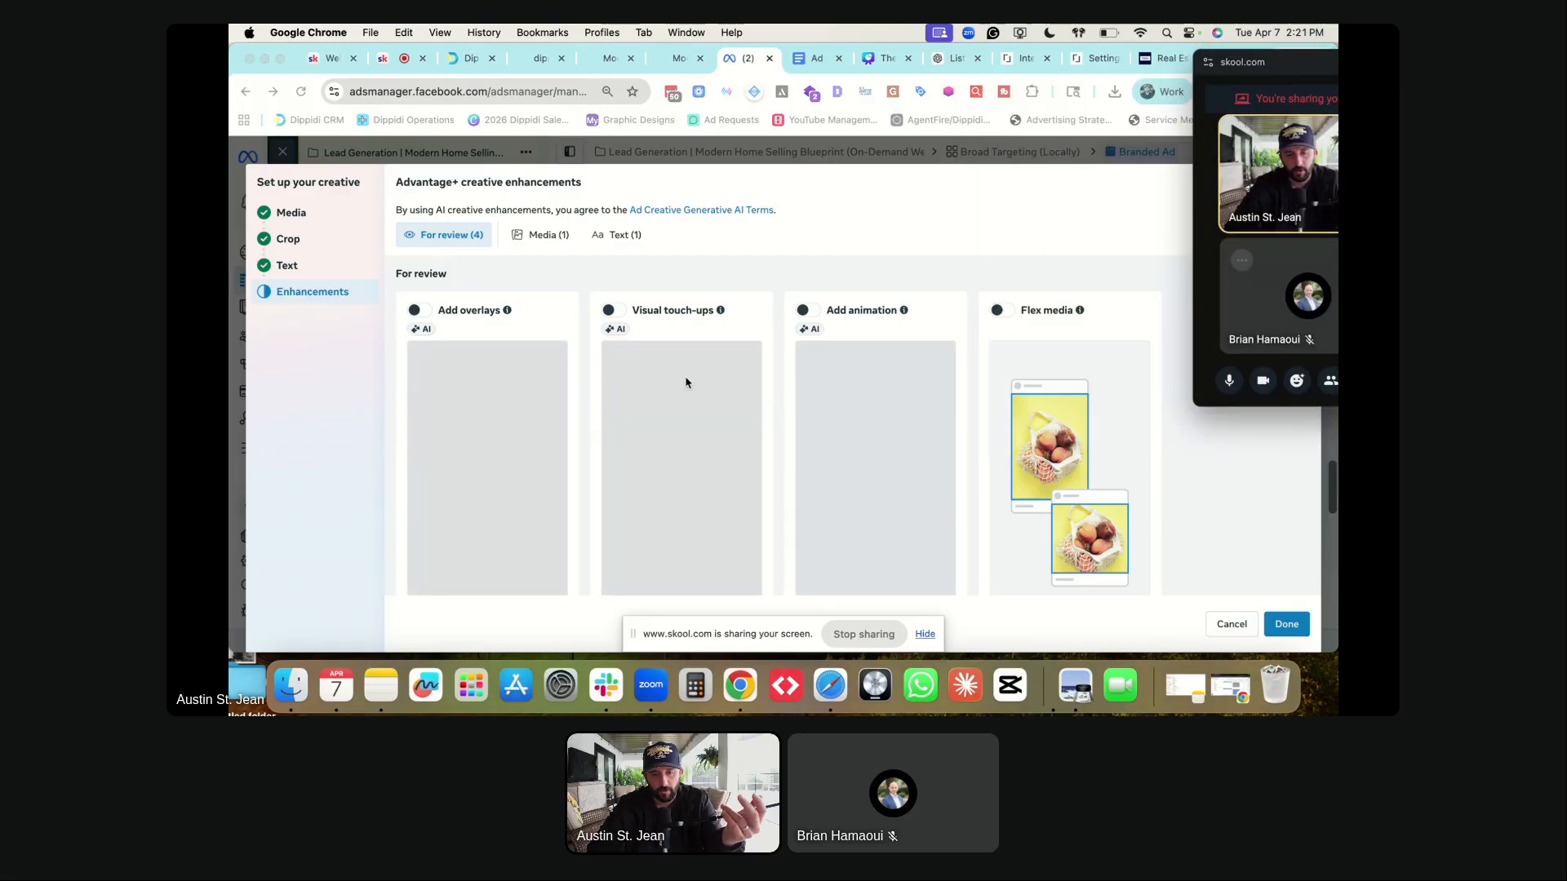
scroll(685, 380, "down", 5)
scroll(685, 380, "down", 2)
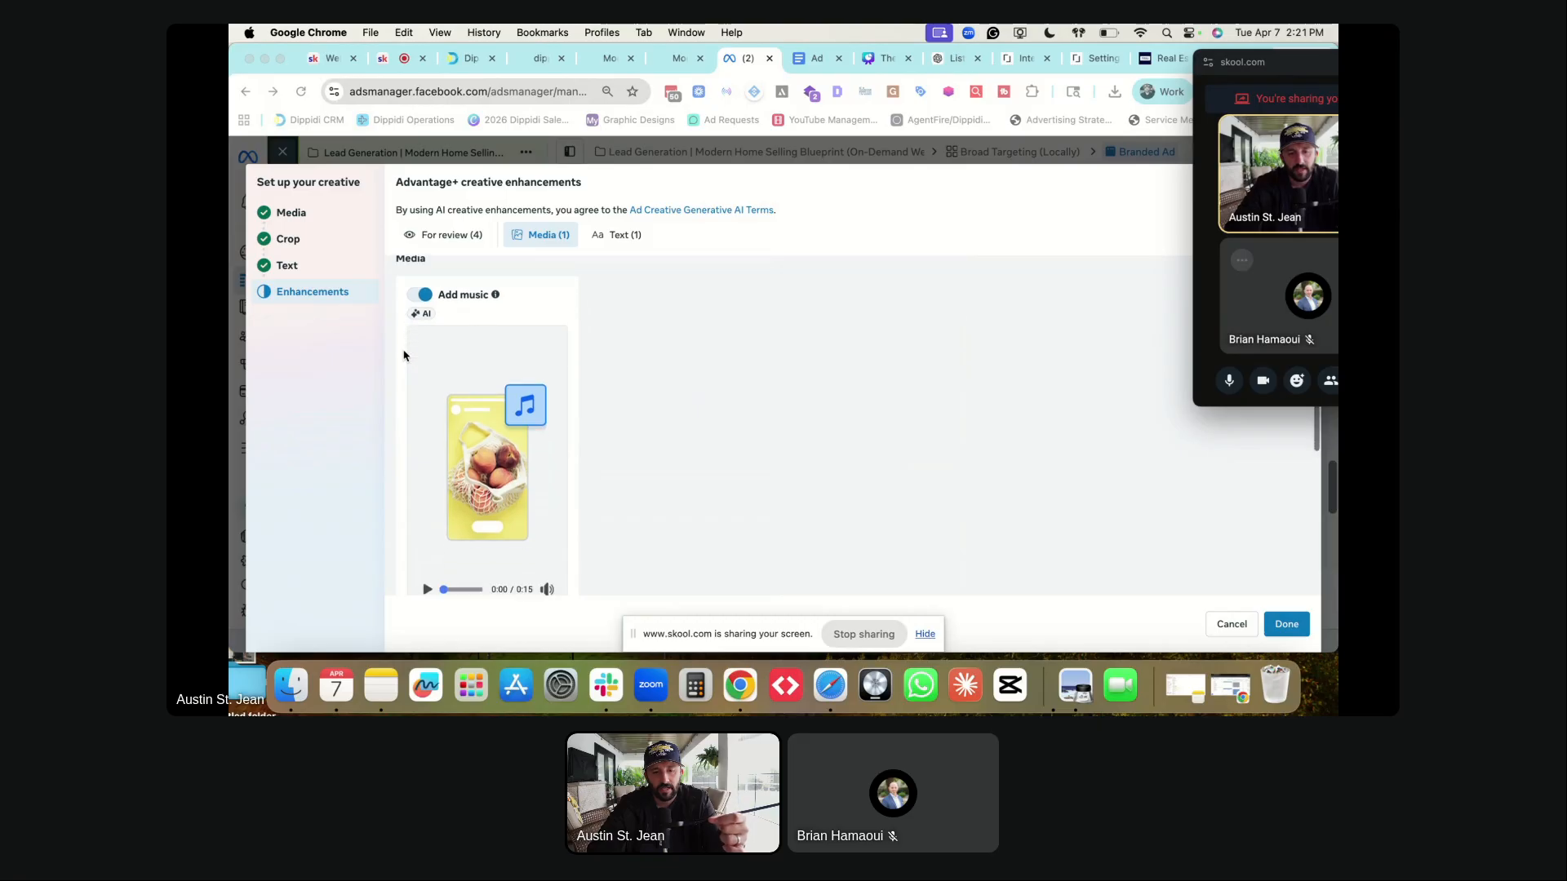
scroll(467, 428, "down", 2)
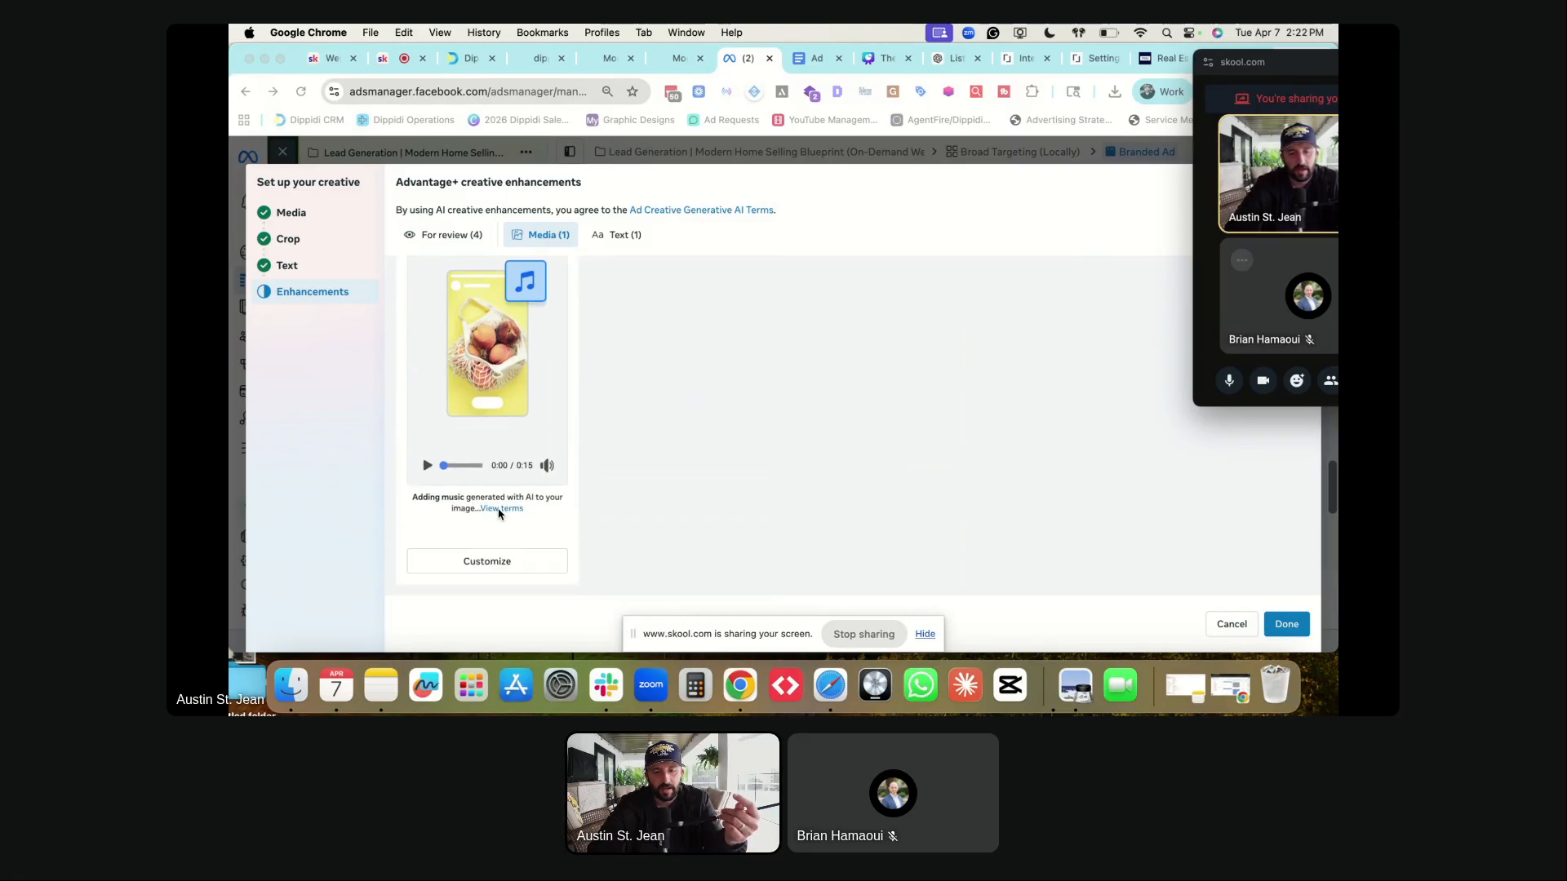
scroll(463, 479, "up", 2)
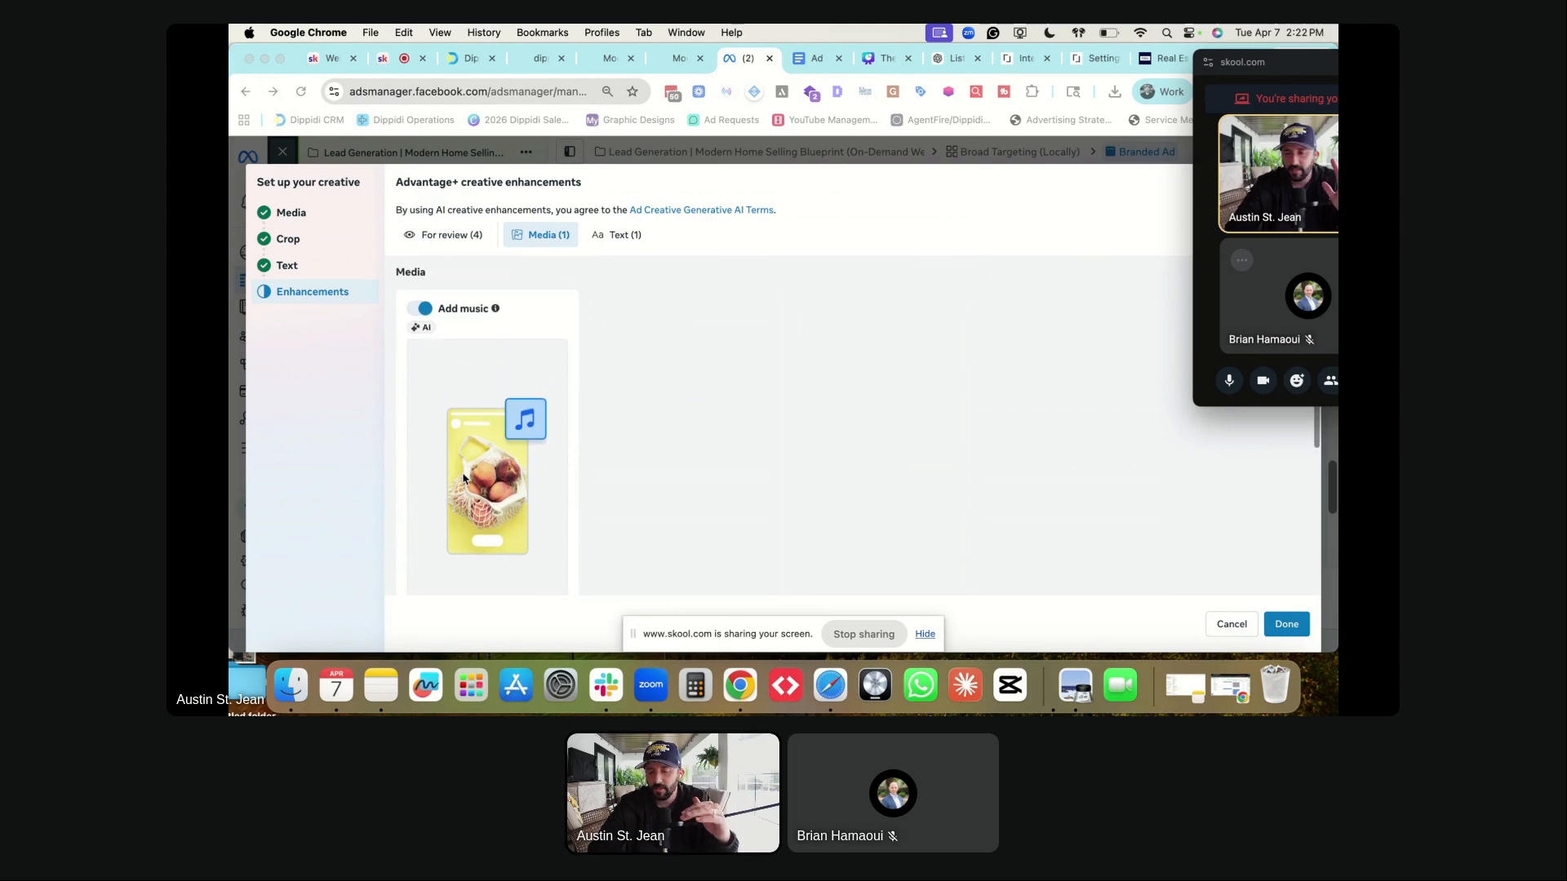
scroll(500, 399, "up", 1)
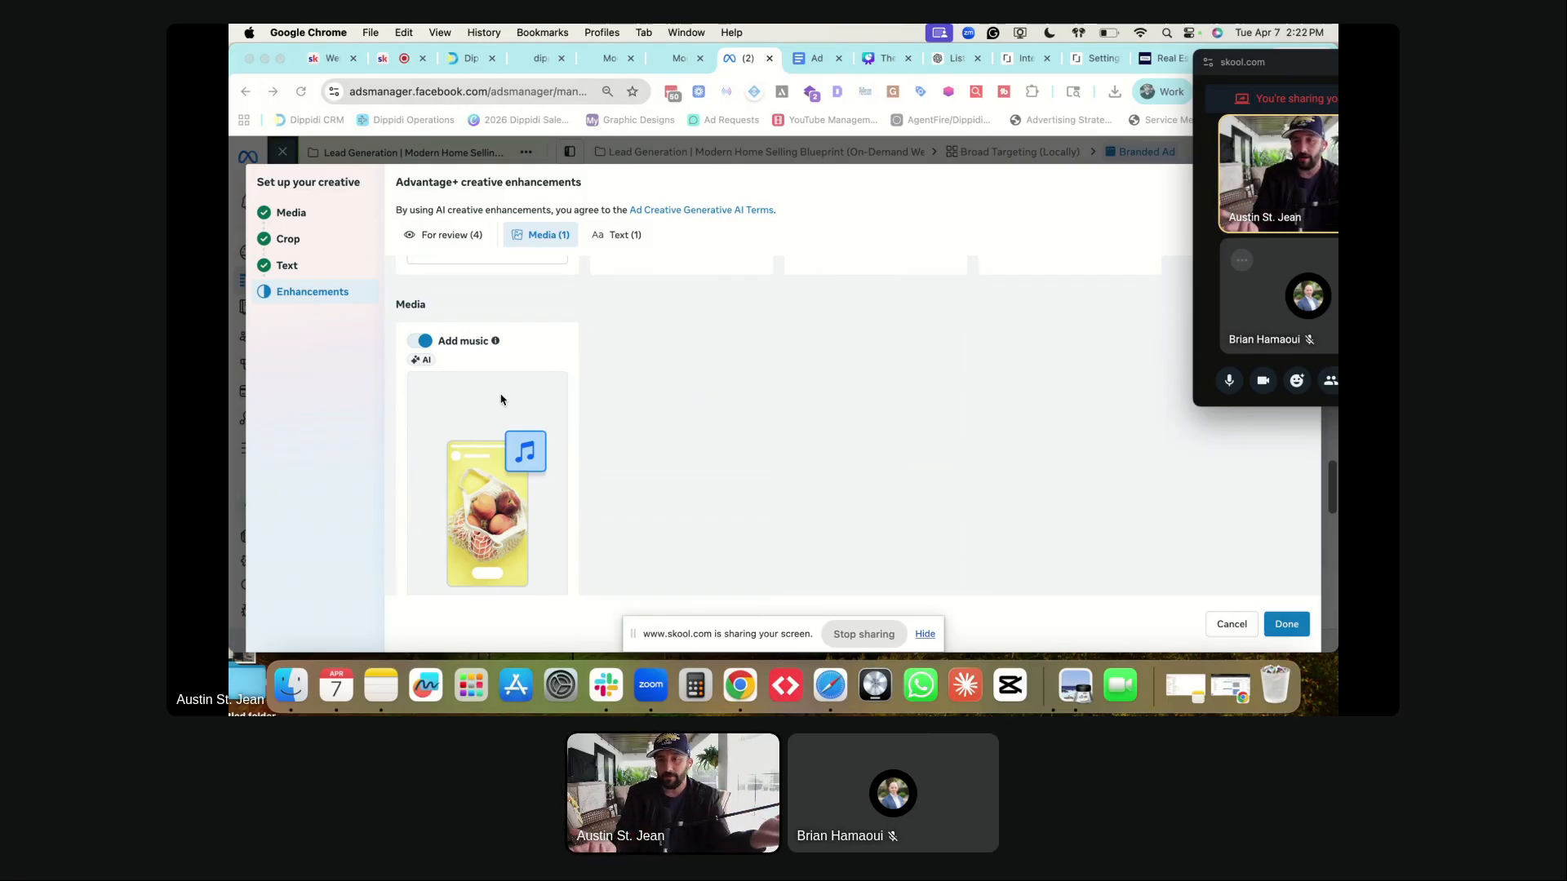
scroll(684, 420, "up", 5)
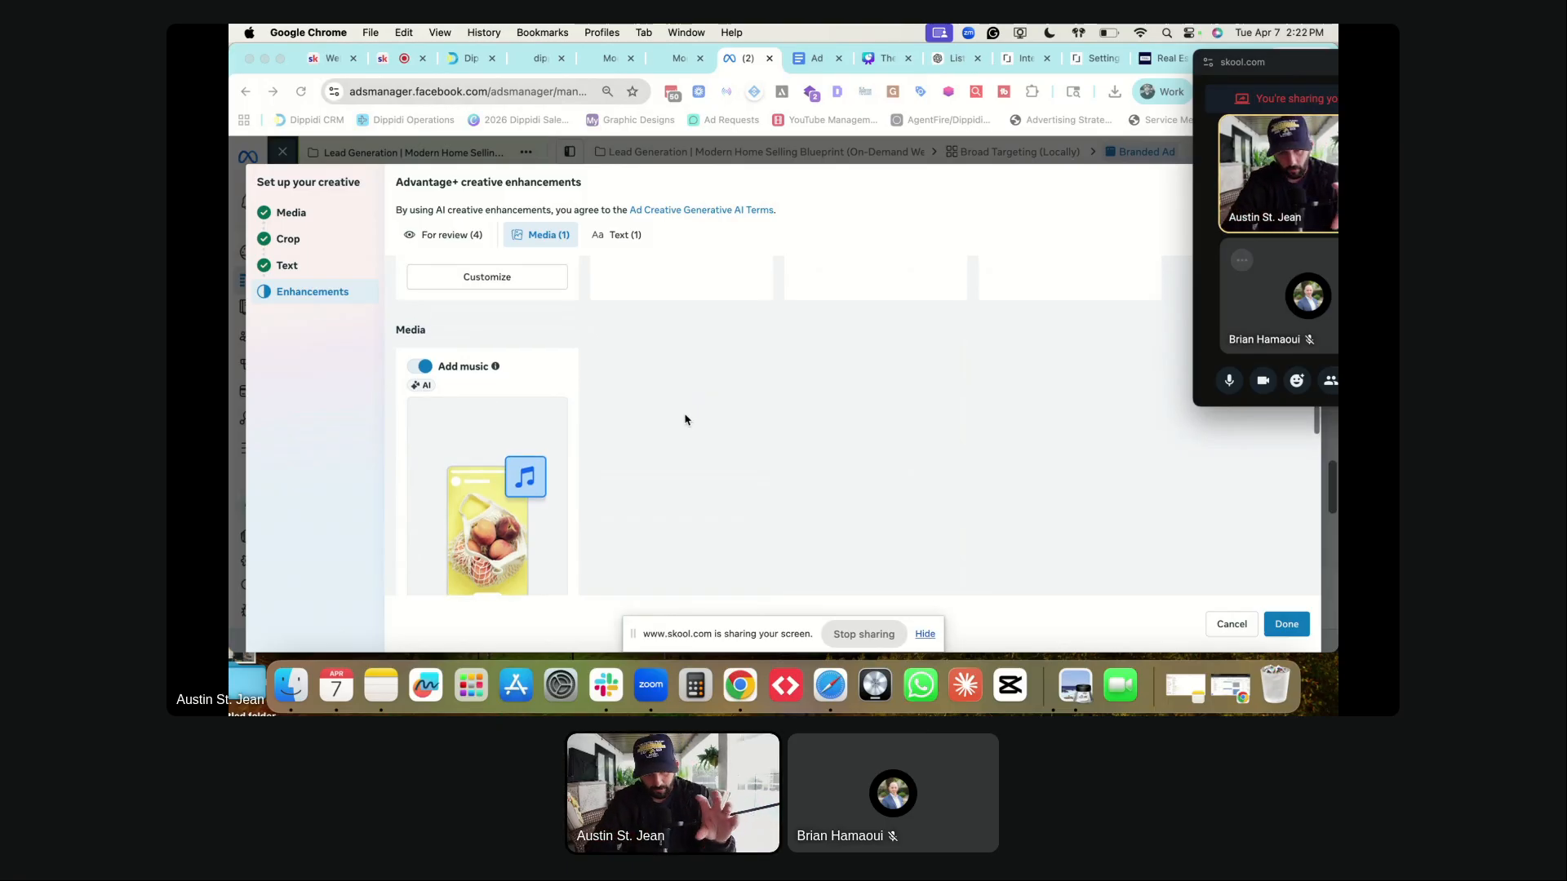
scroll(652, 320, "up", 4)
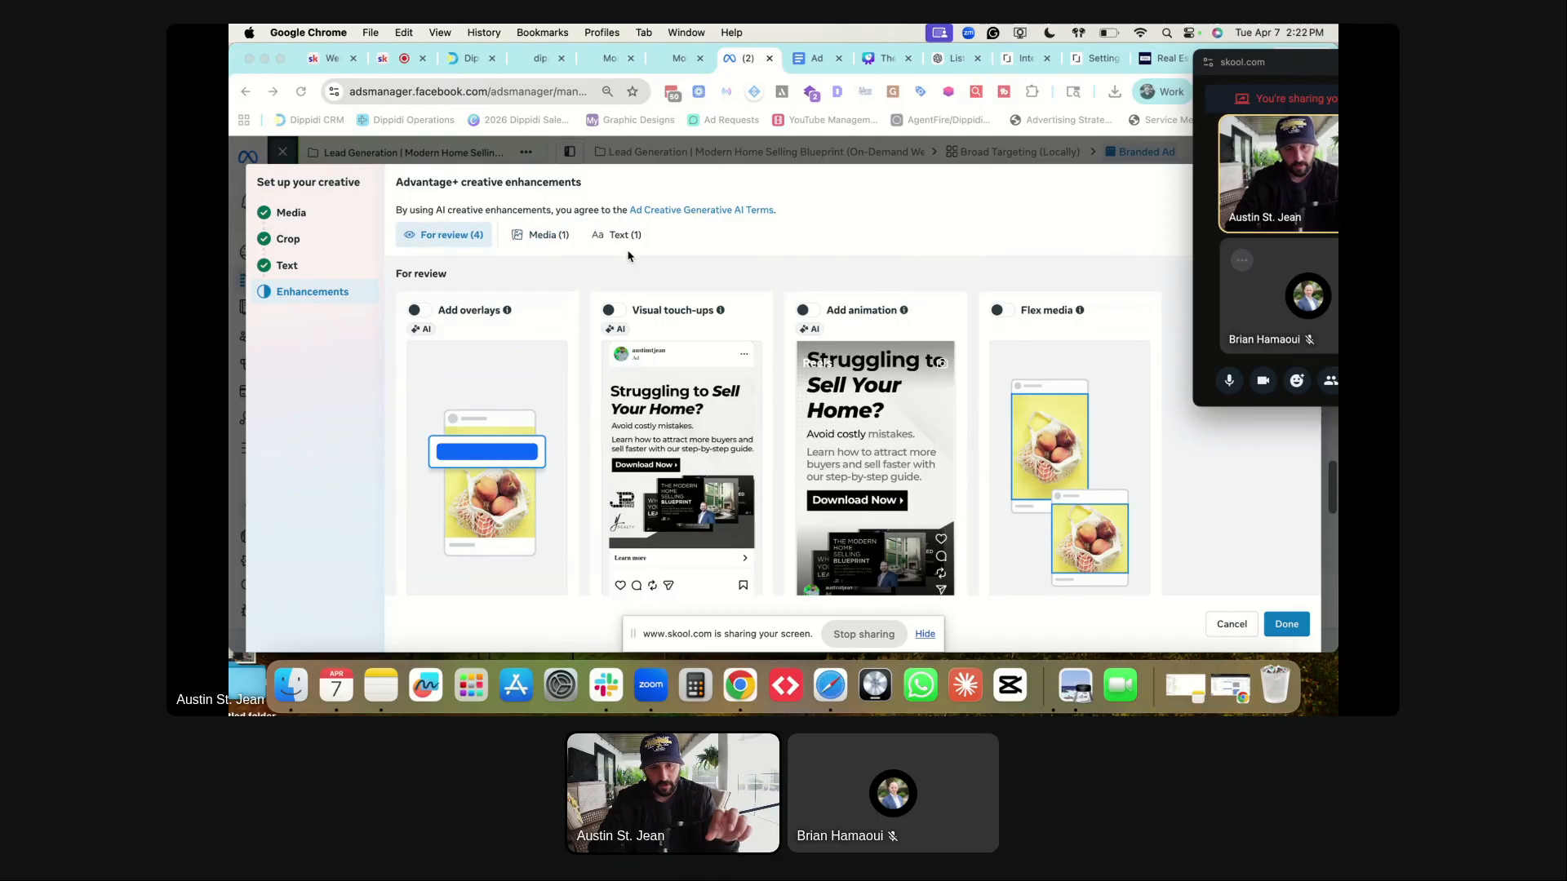
- Turn off the AI Text improvements enhancement and confirm with Done
left_click(619, 234)
left_click(424, 312)
scroll(778, 419, "down", 3)
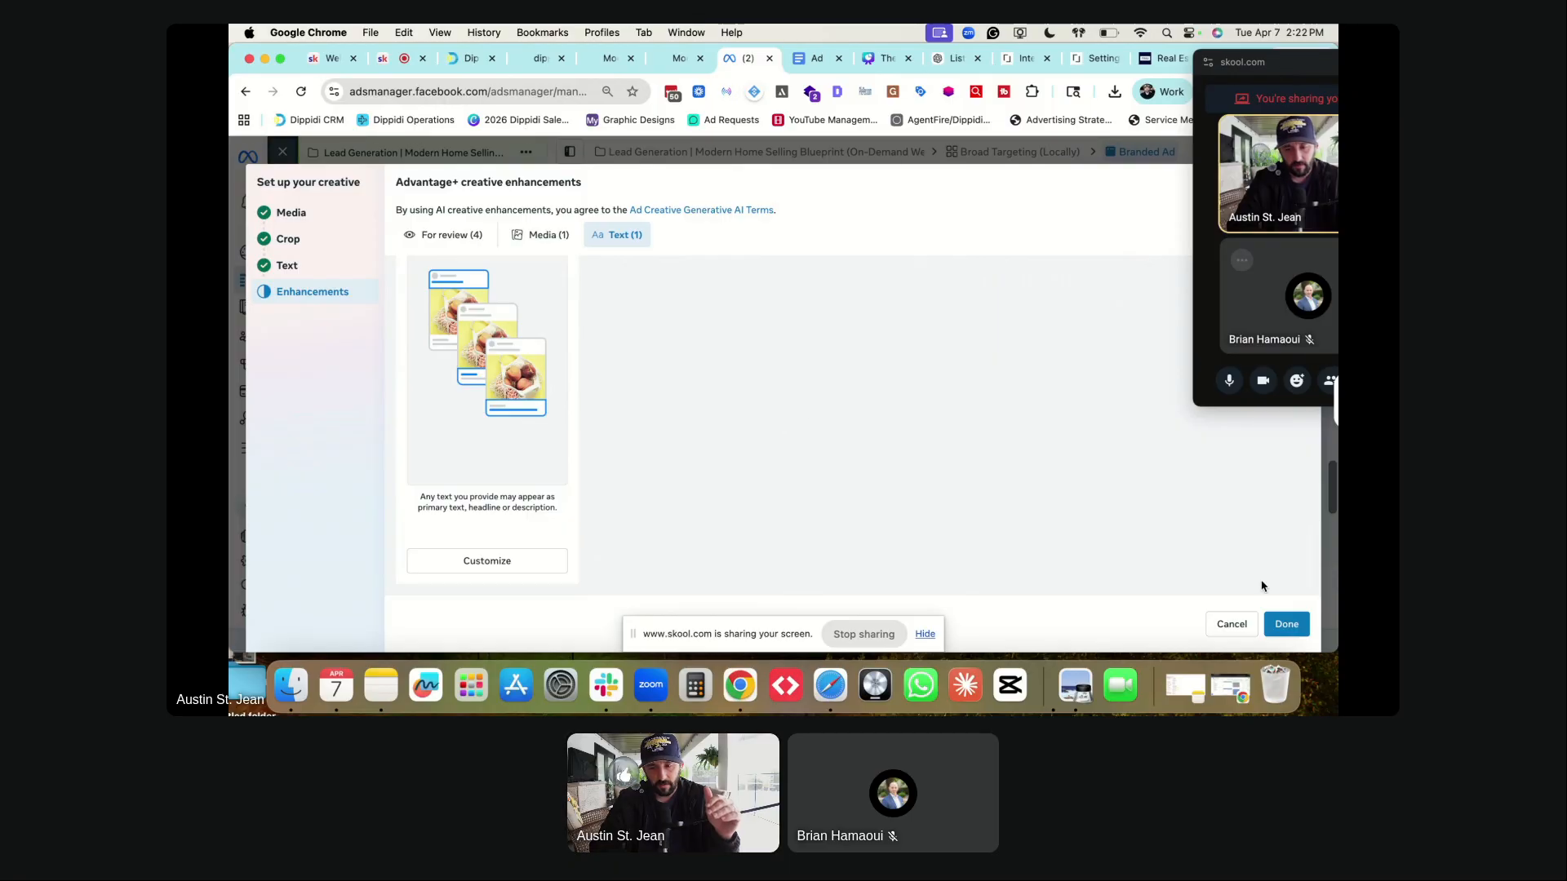
left_click(1287, 625)
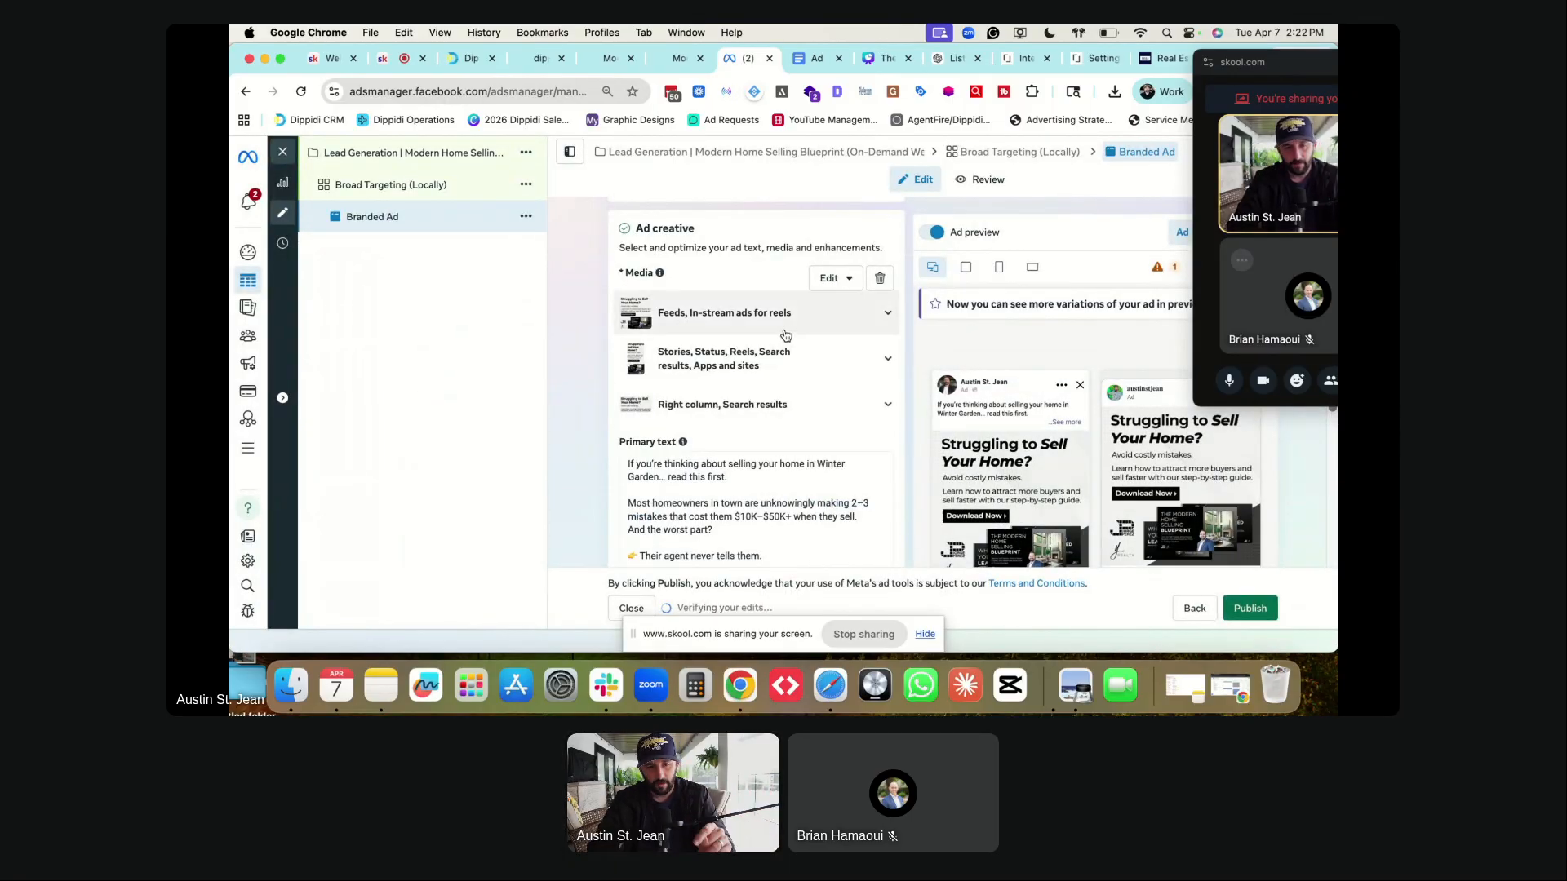
scroll(737, 332, "down", 5)
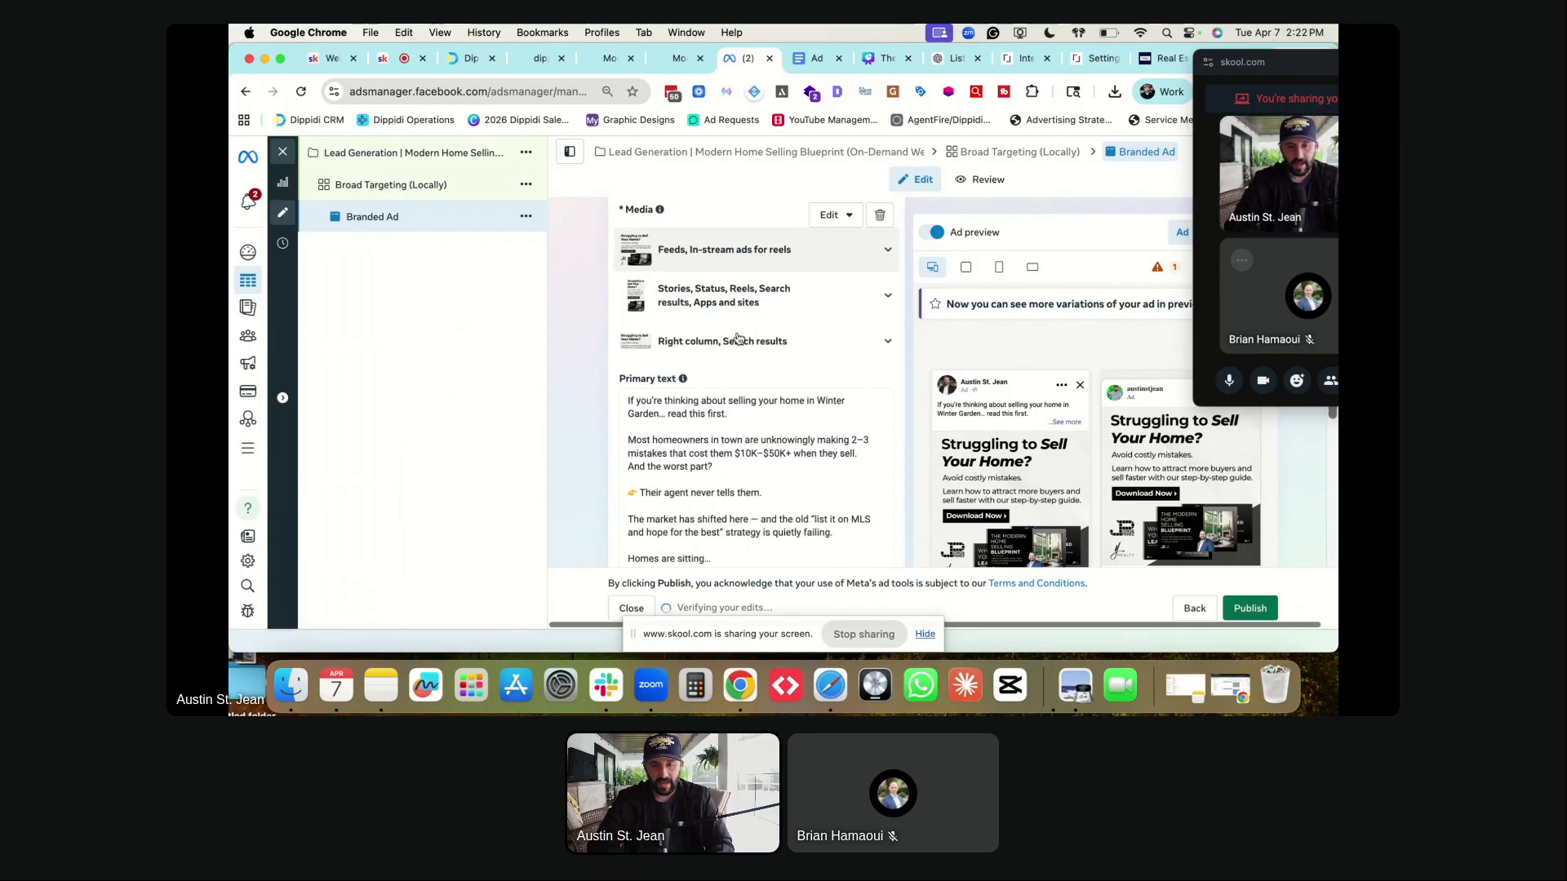
scroll(736, 332, "down", 5)
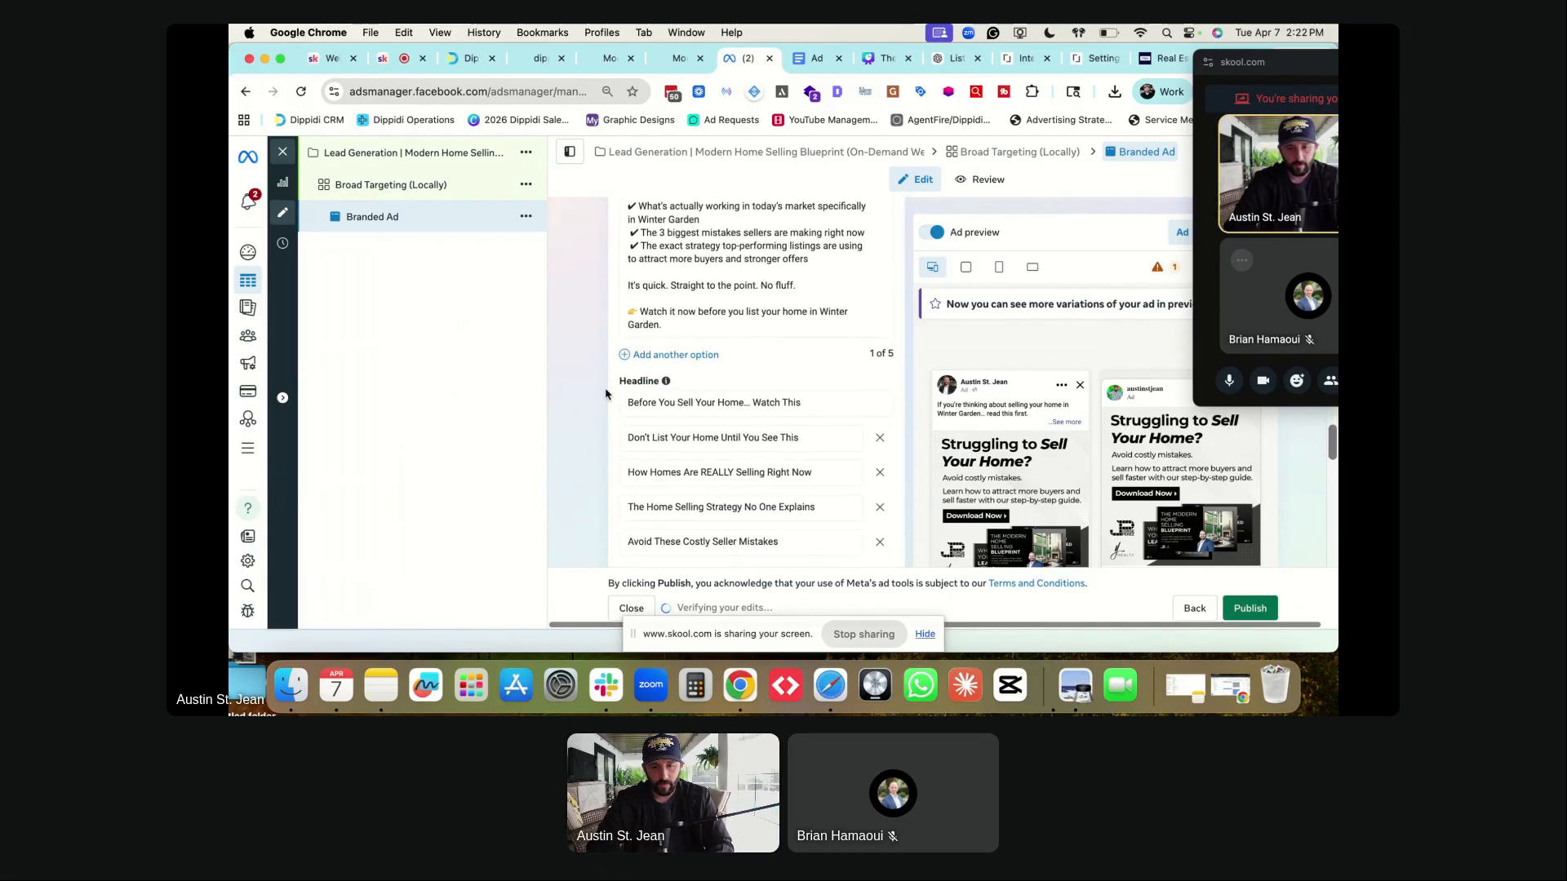
- Select Option 2's primary text, 'The way homes…' through 'selling this year…', in the Ad Copy document
key("ctrl+Tab")
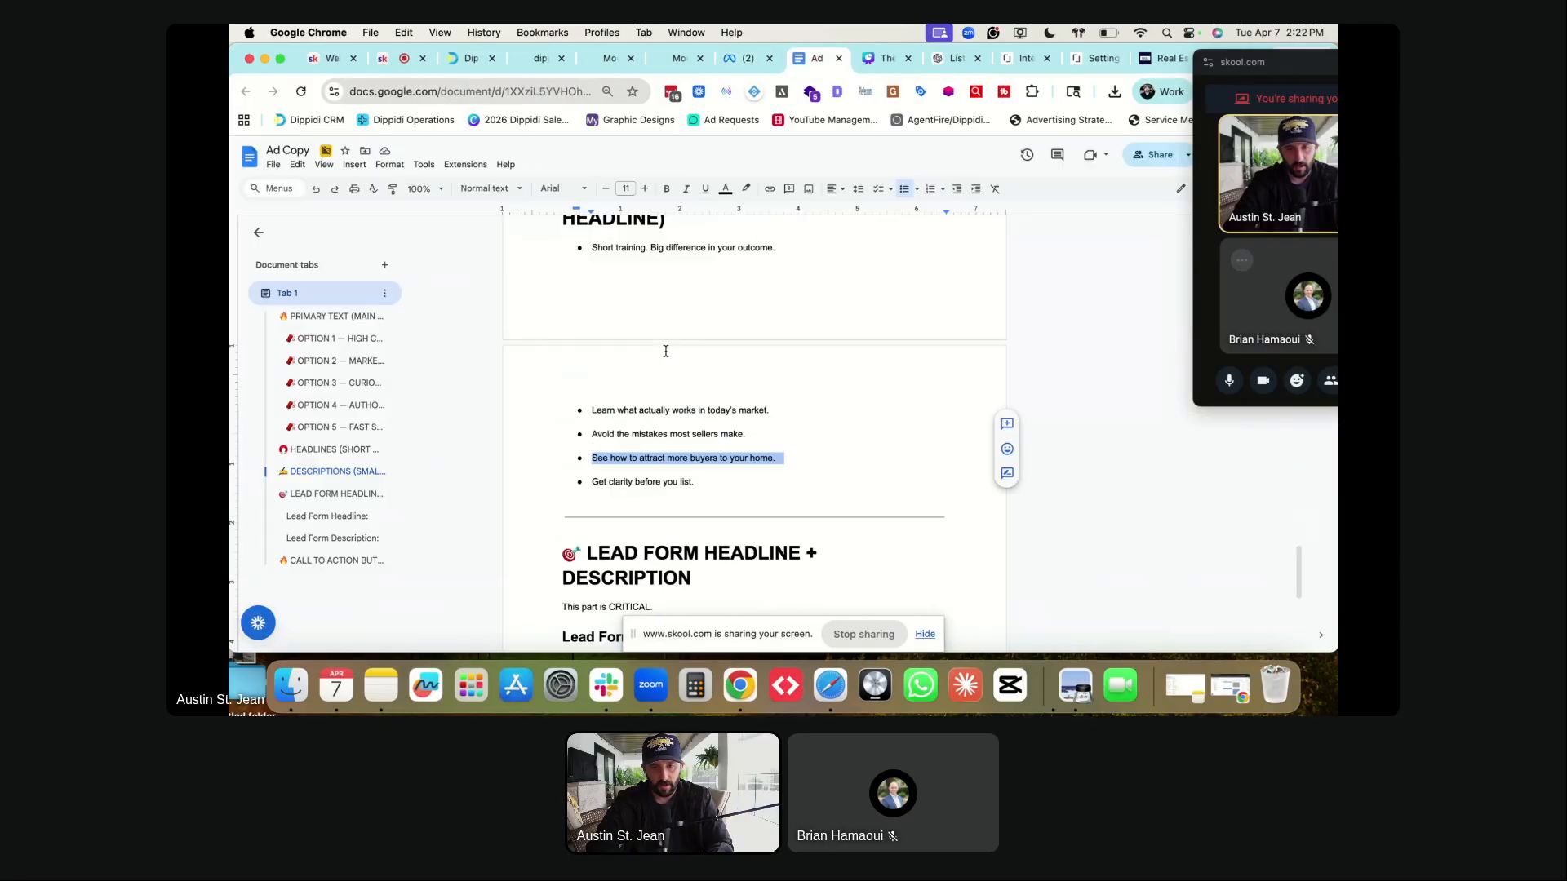
scroll(575, 382, "up", 20)
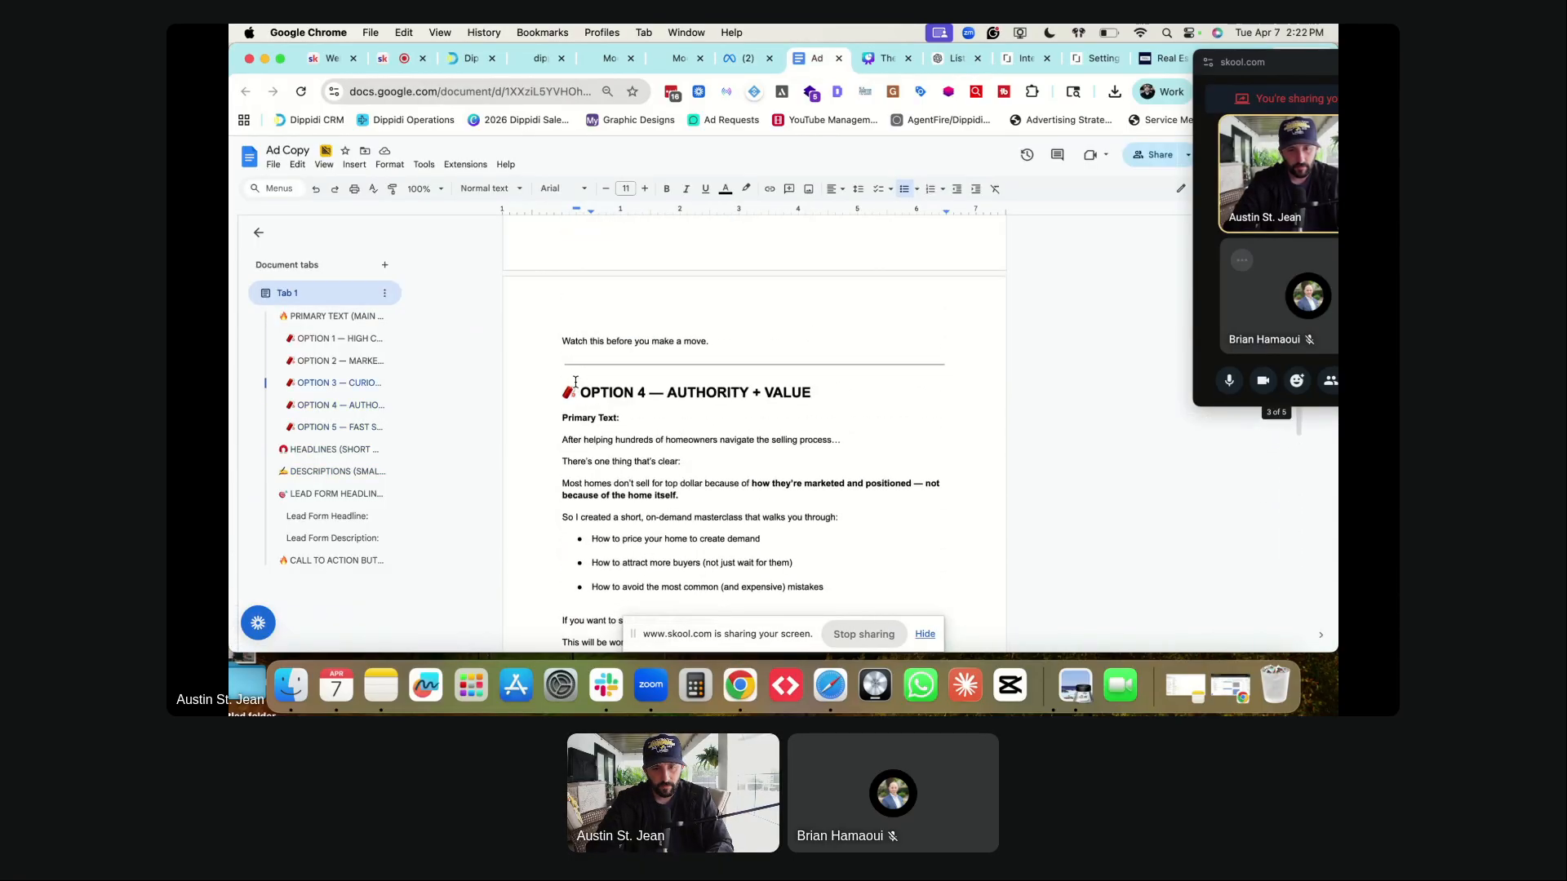
scroll(575, 382, "up", 10)
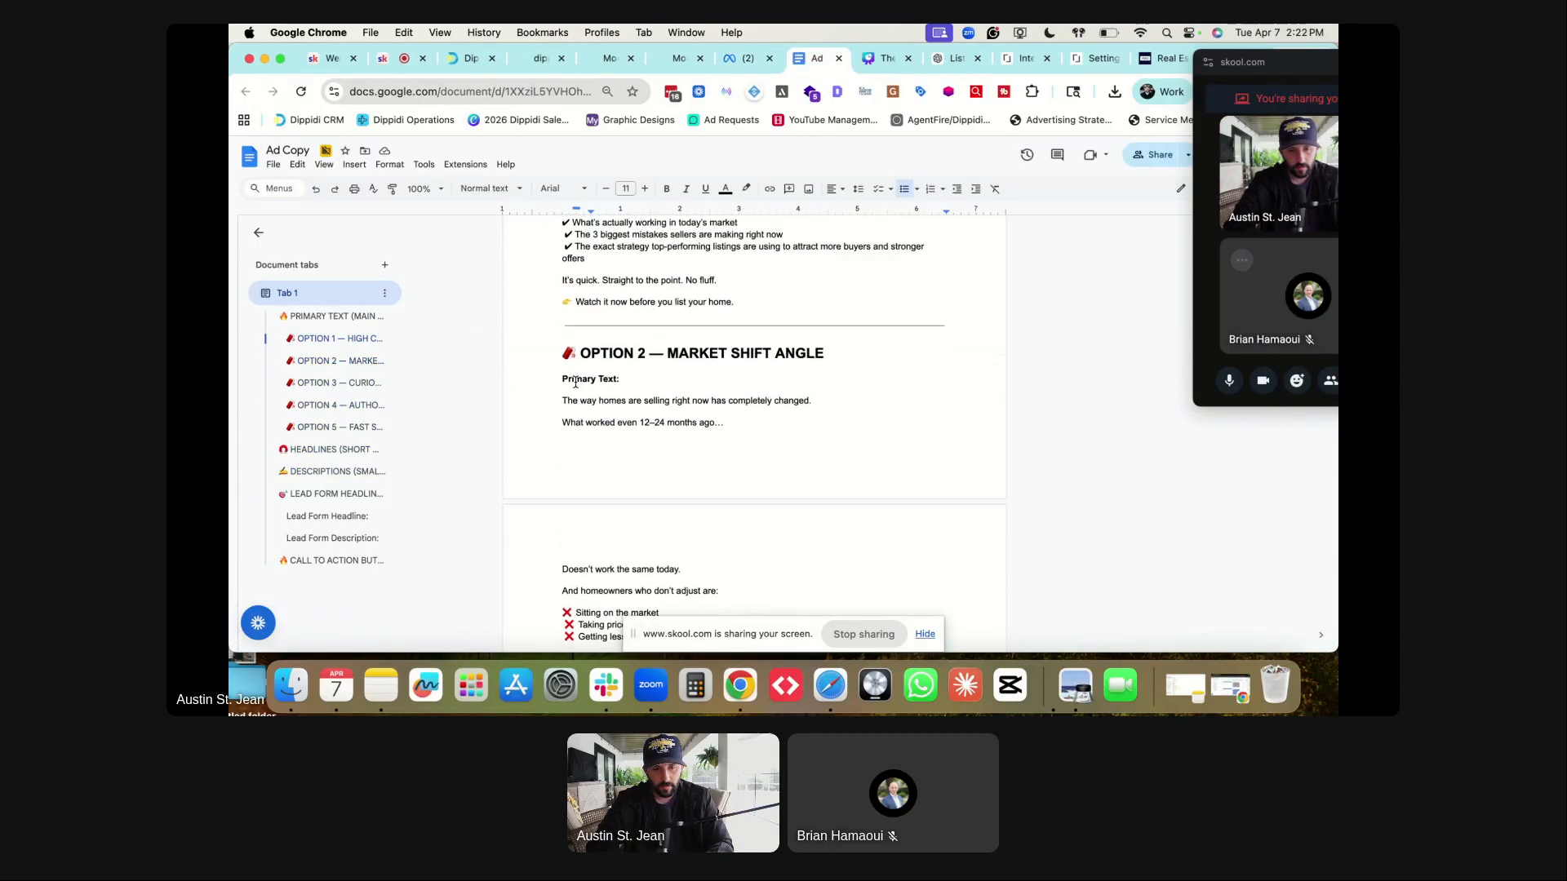
left_click_drag(559, 377, 722, 498)
key("super+c")
- Paste Option 2's copy as a second primary text and space out its opening sentences
key("ctrl+shift+Tab")
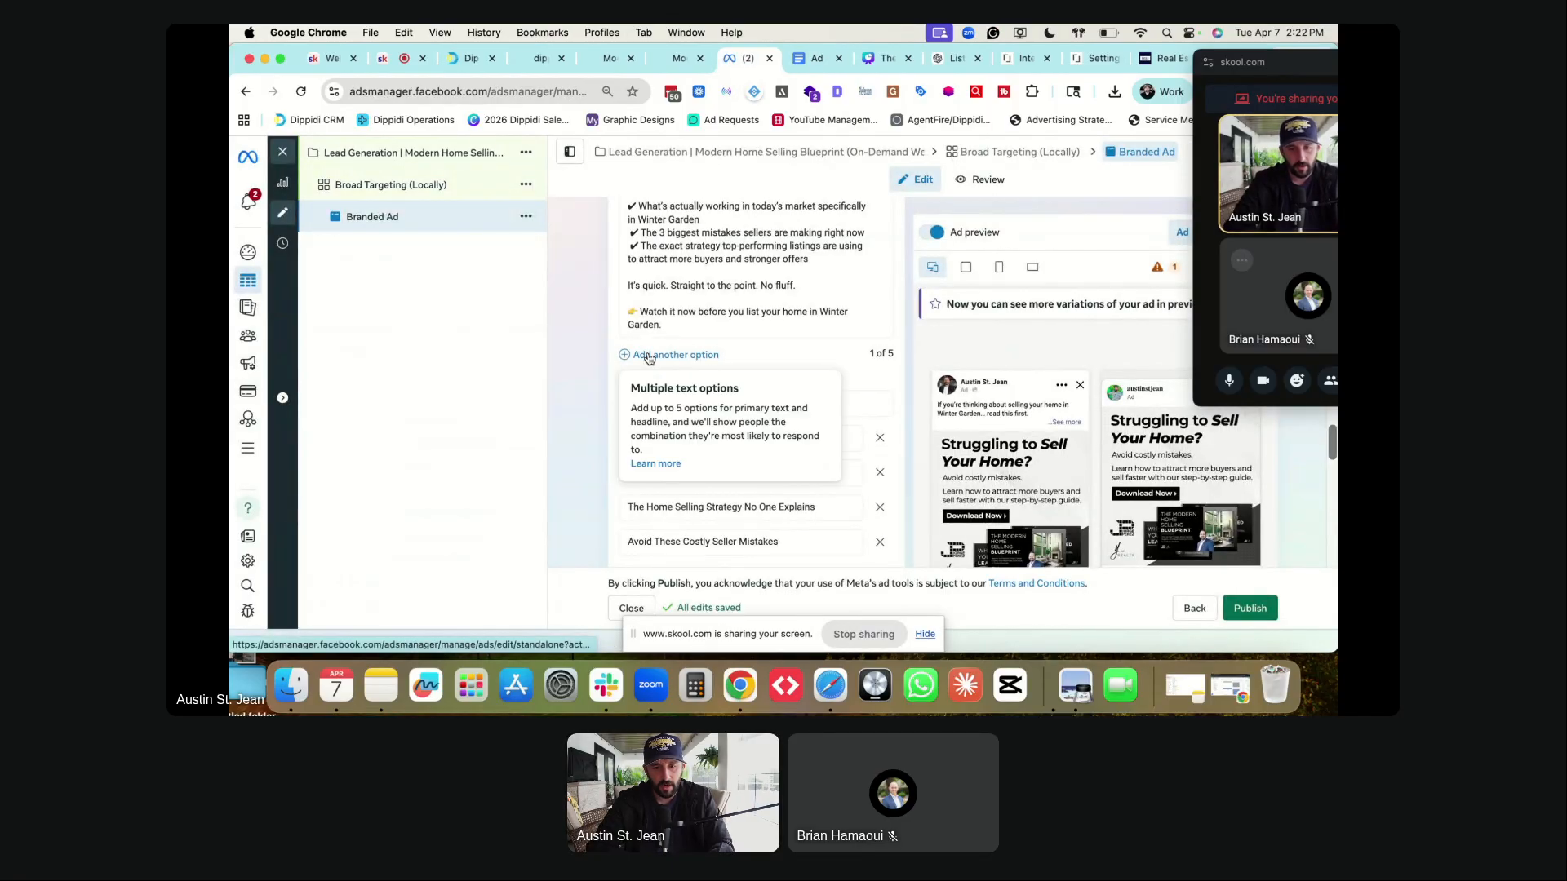
left_click(653, 354)
key("super+v")
scroll(675, 358, "up", 5)
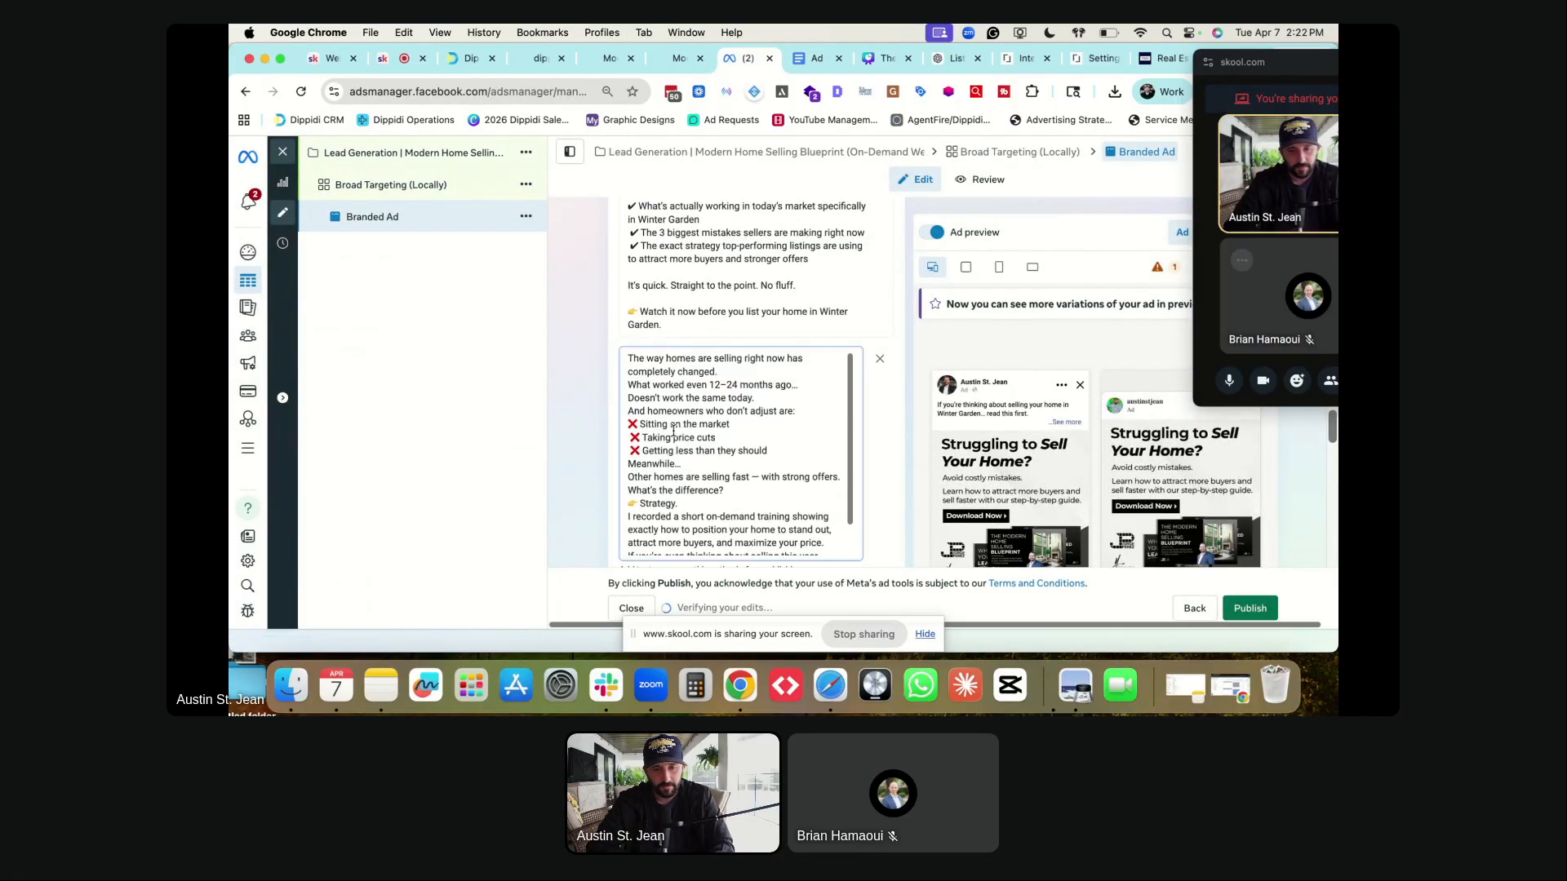
left_click(733, 370)
key("Return")
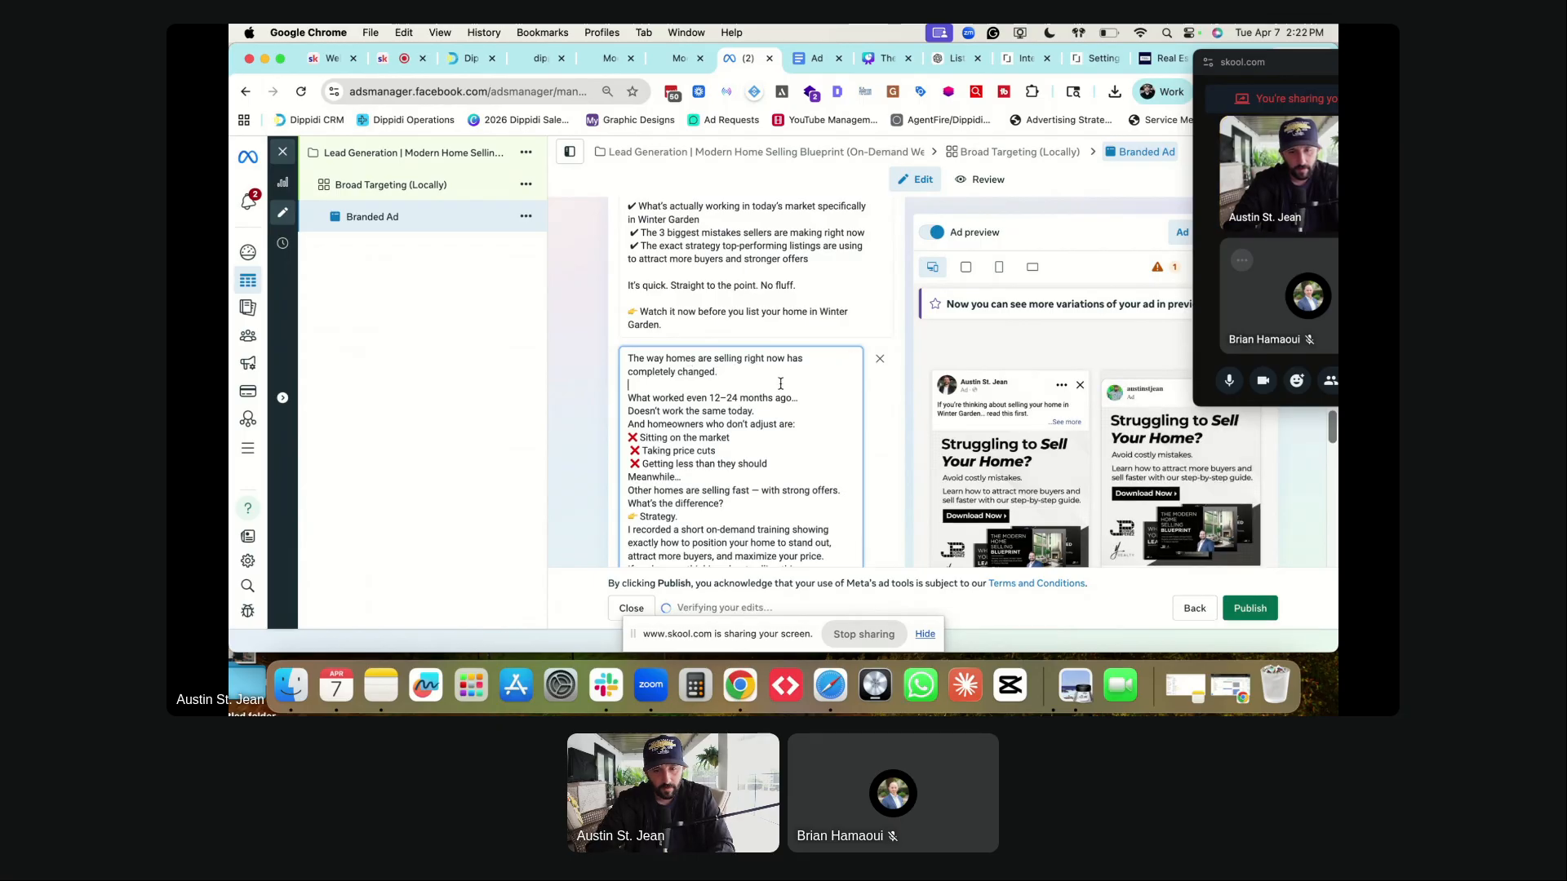
key("Return")
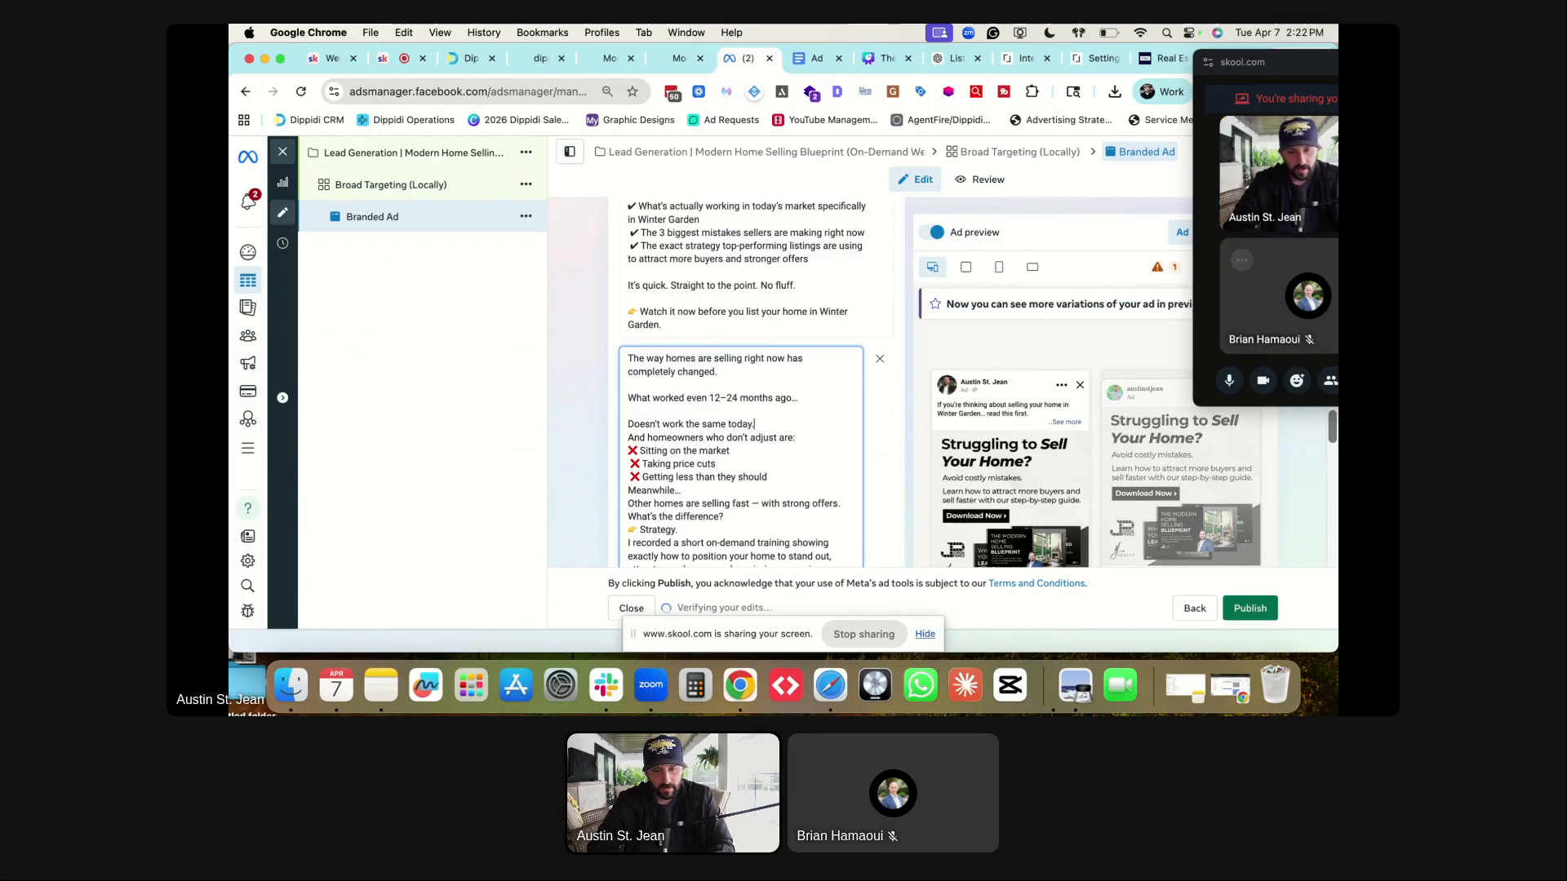
key("Return")
- Add blank lines before the mistakes list, 'Meanwhile…' and 'Other homes are selling fast'
left_click(795, 451)
key("Return")
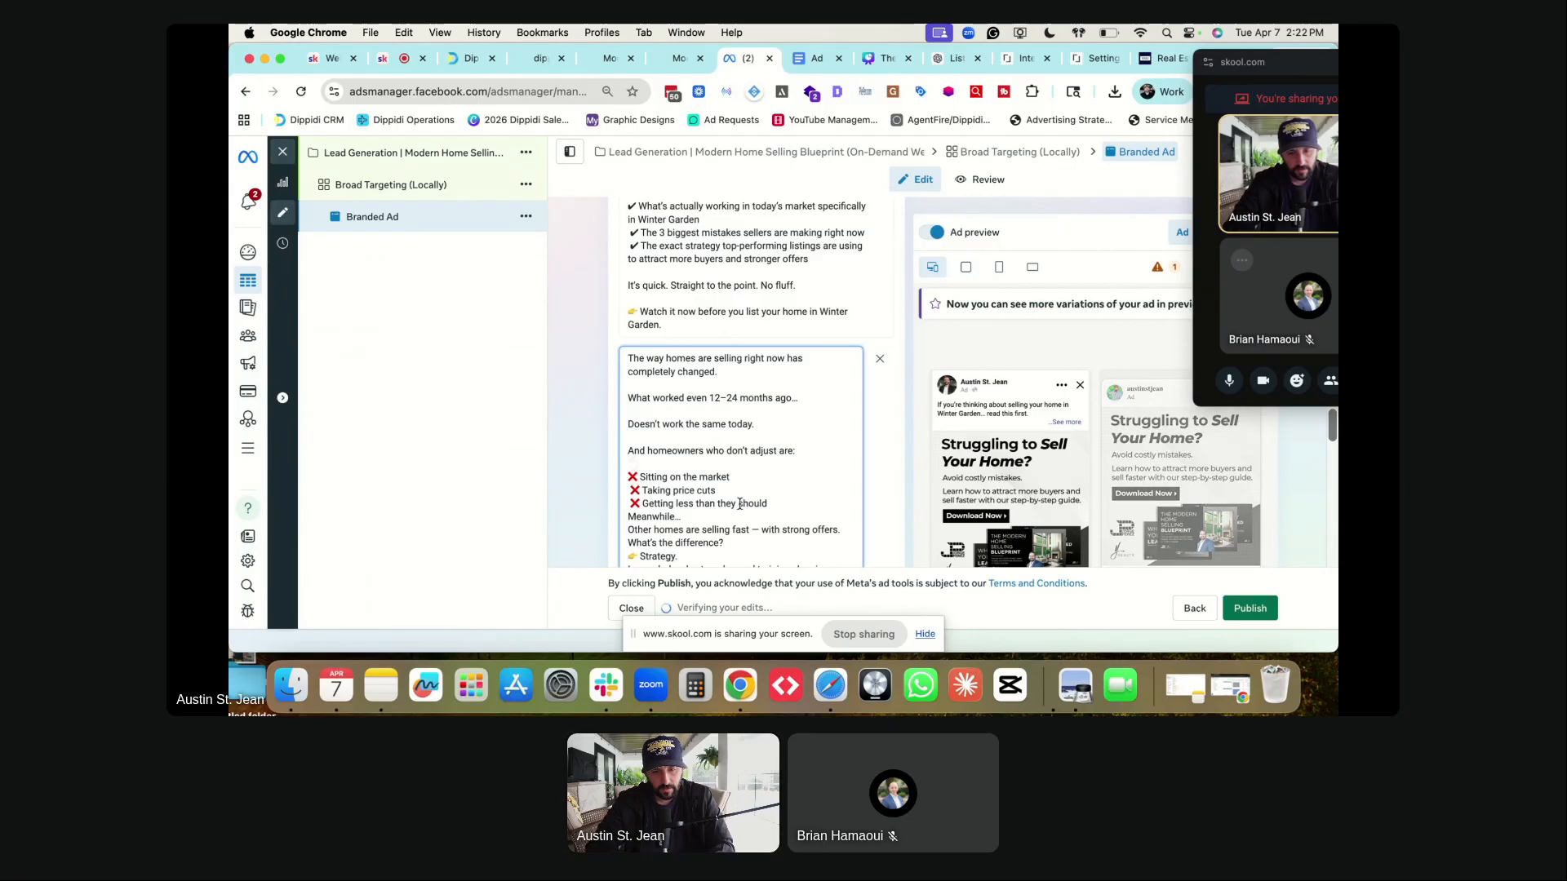
left_click(629, 504)
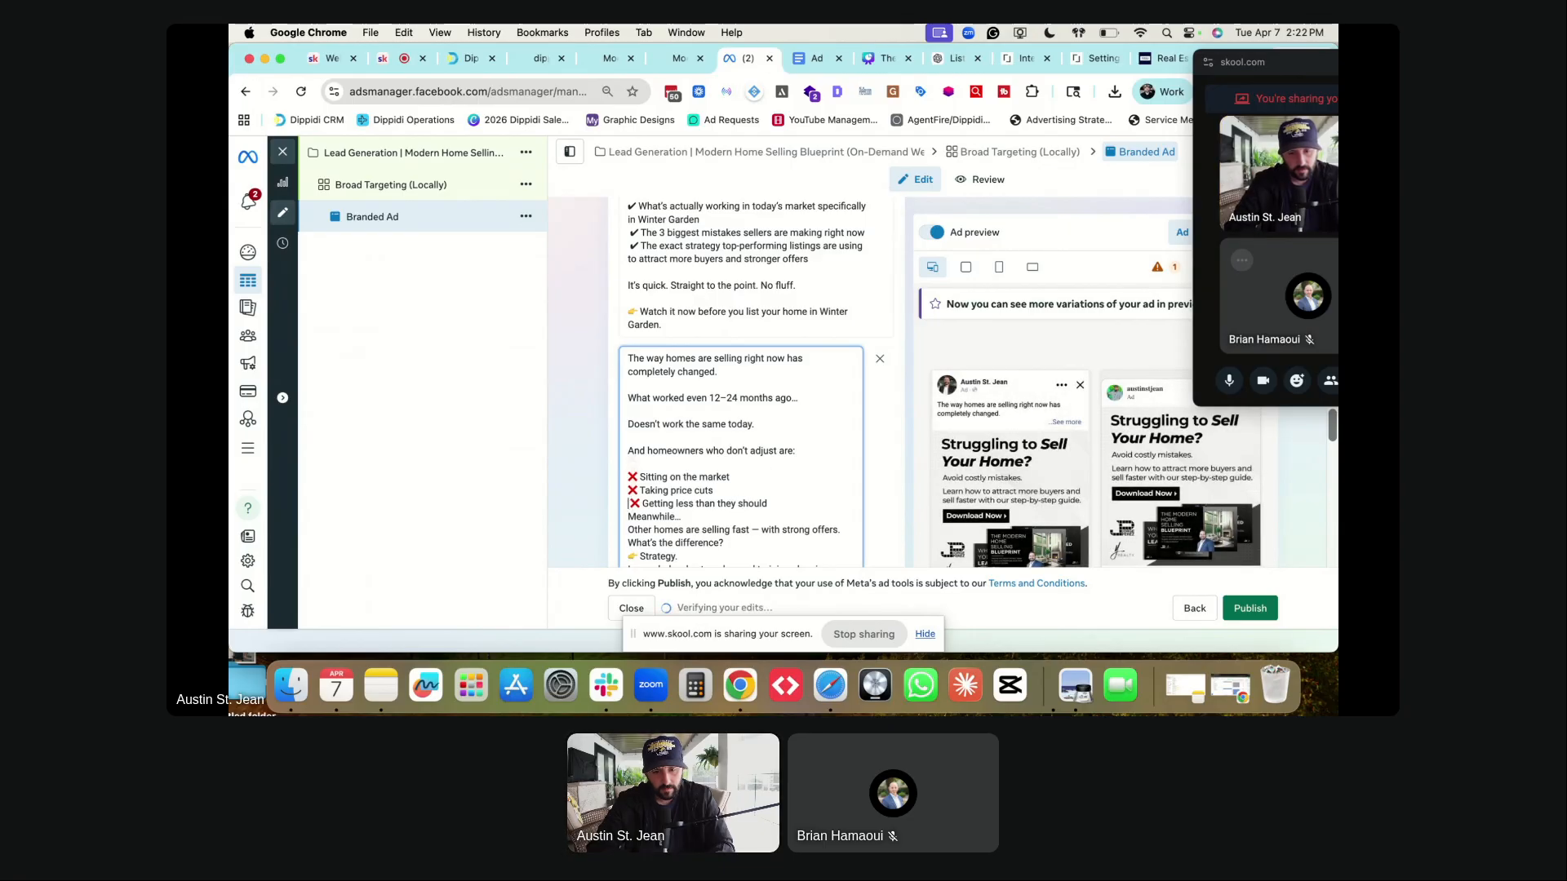
left_click(628, 516)
key("Return")
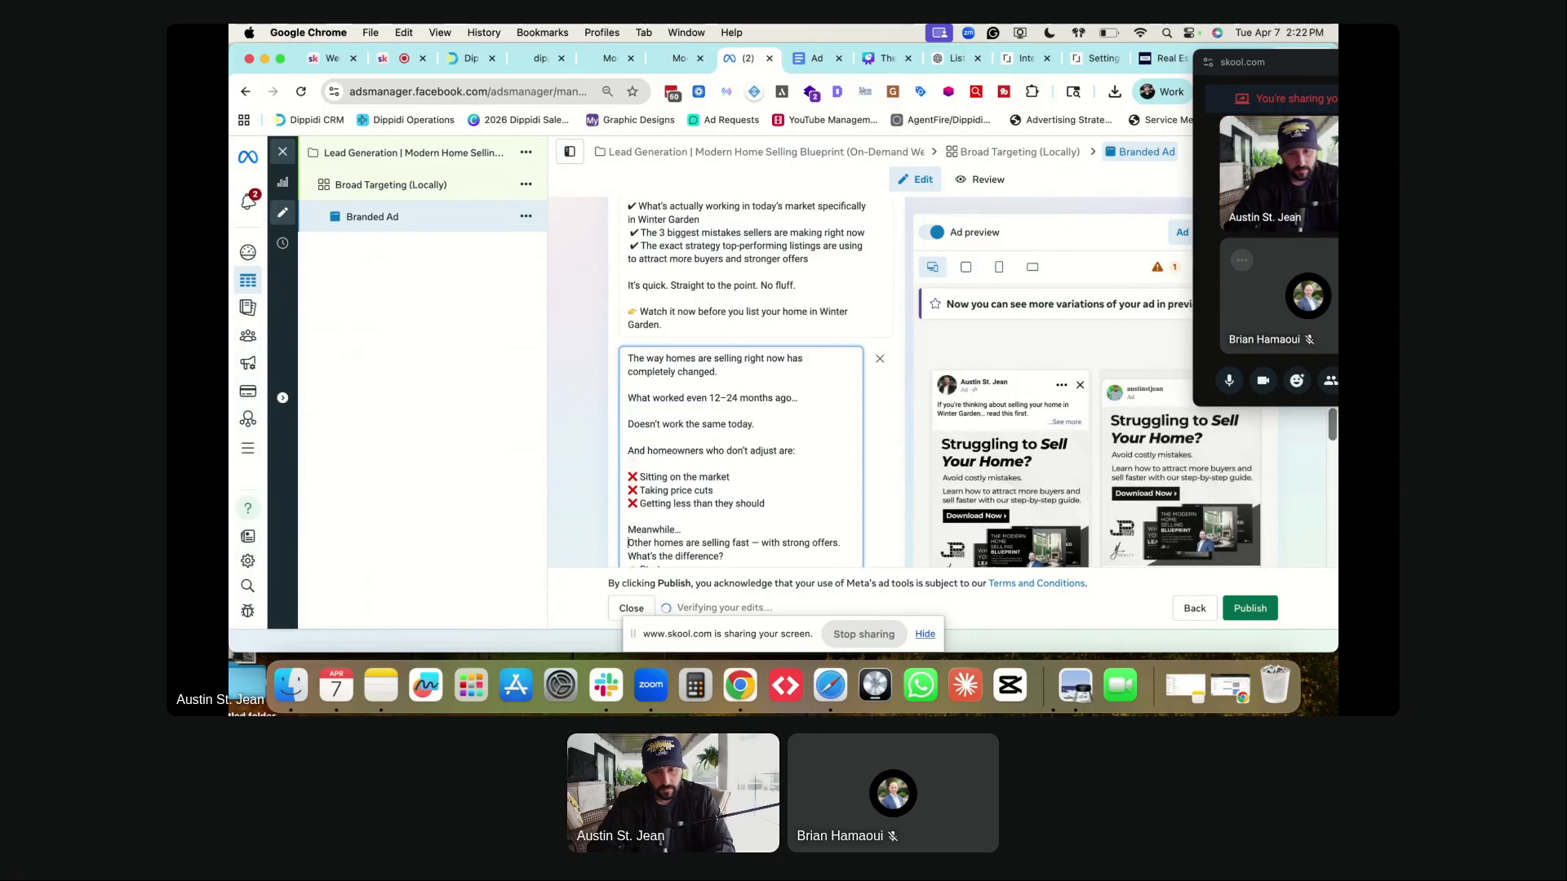
left_click(628, 542)
key("Return")
- Add blank lines before 'What's the difference?', 'Strategy.', 'I recorded…' and the final line
key("Down")
key("Return")
key("Down")
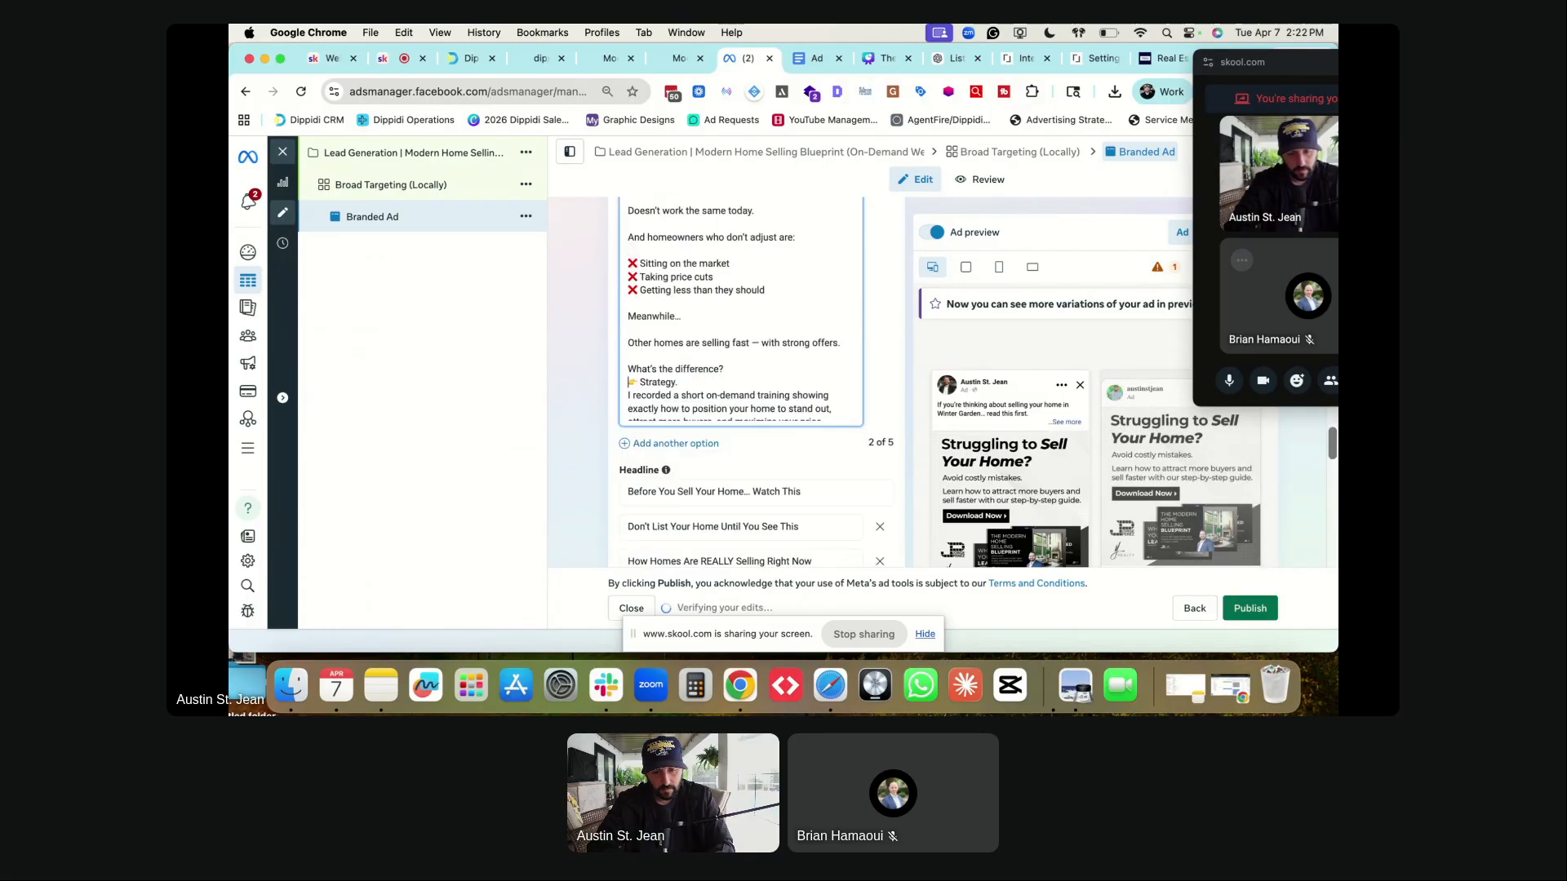
key("Return")
key("Down")
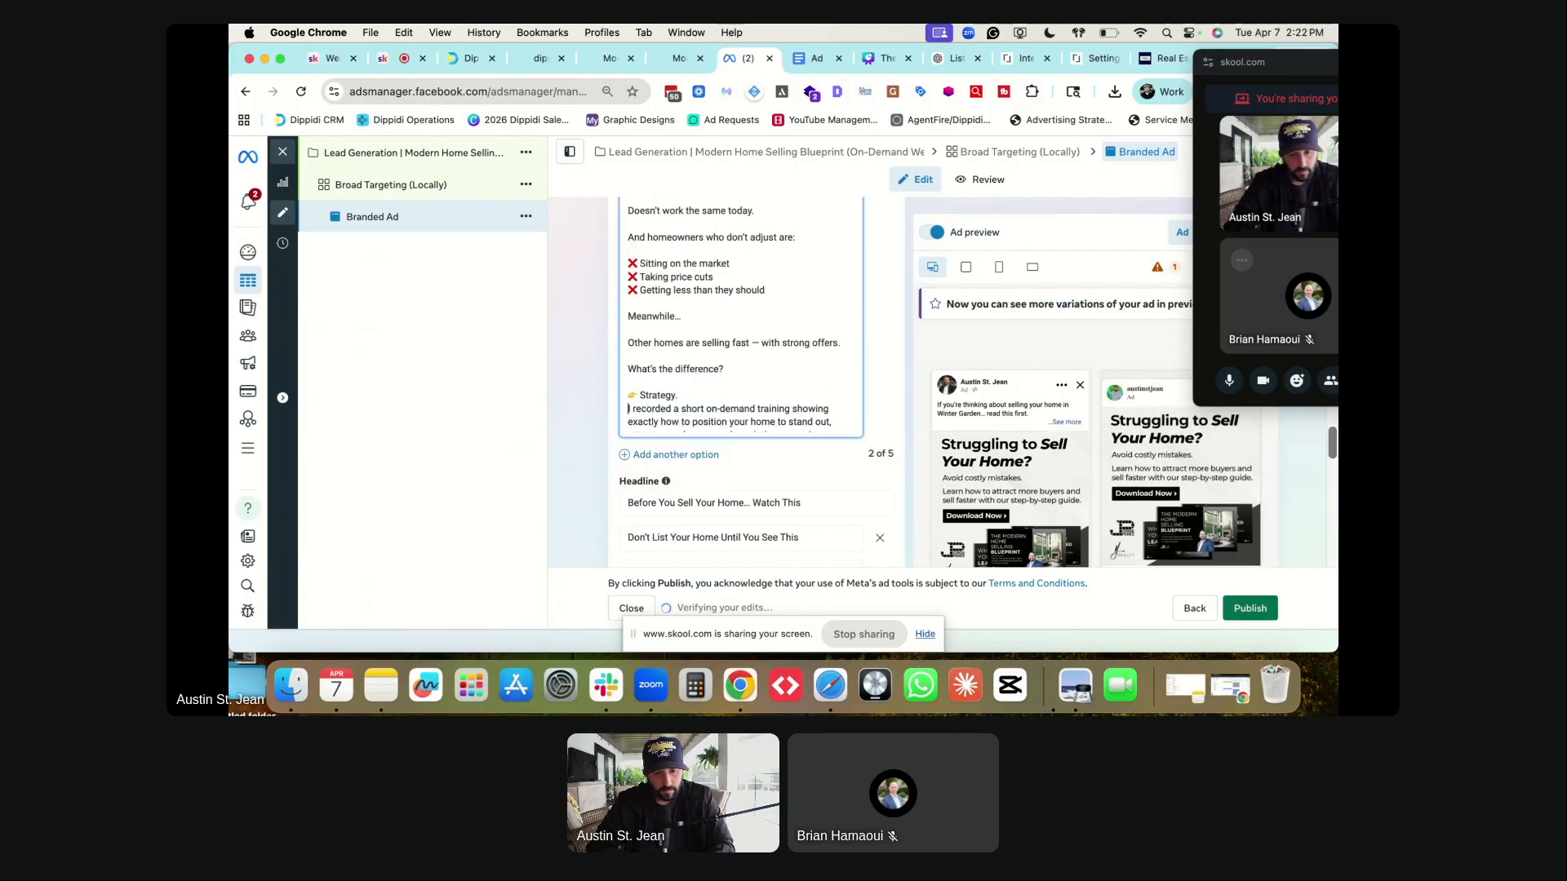
key("Return")
key("Down")
key("Down")
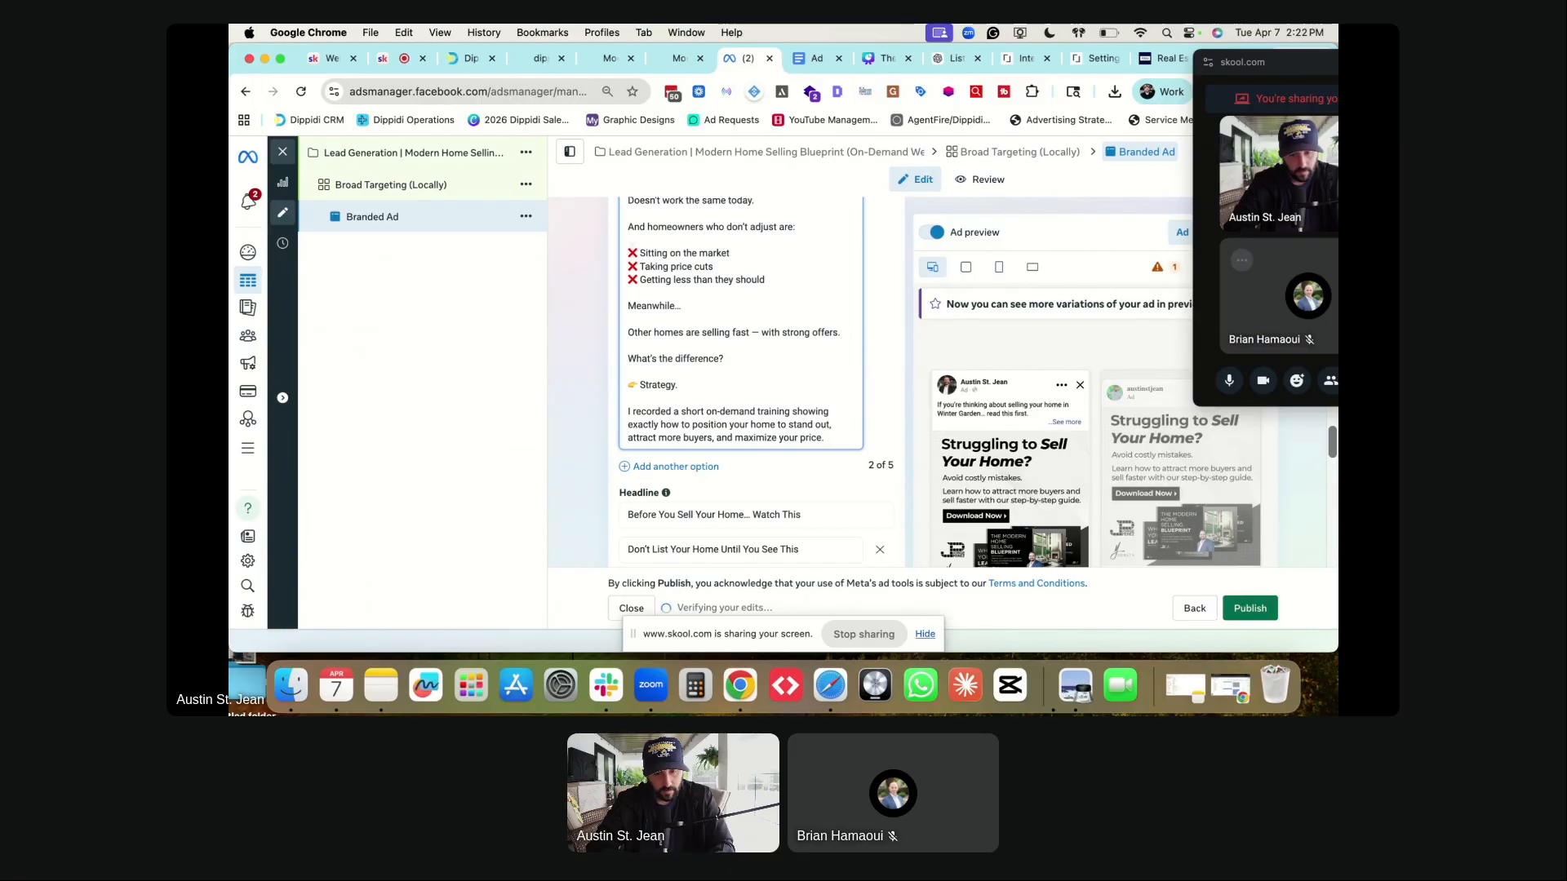
key("Down")
key("Return")
key("Down")
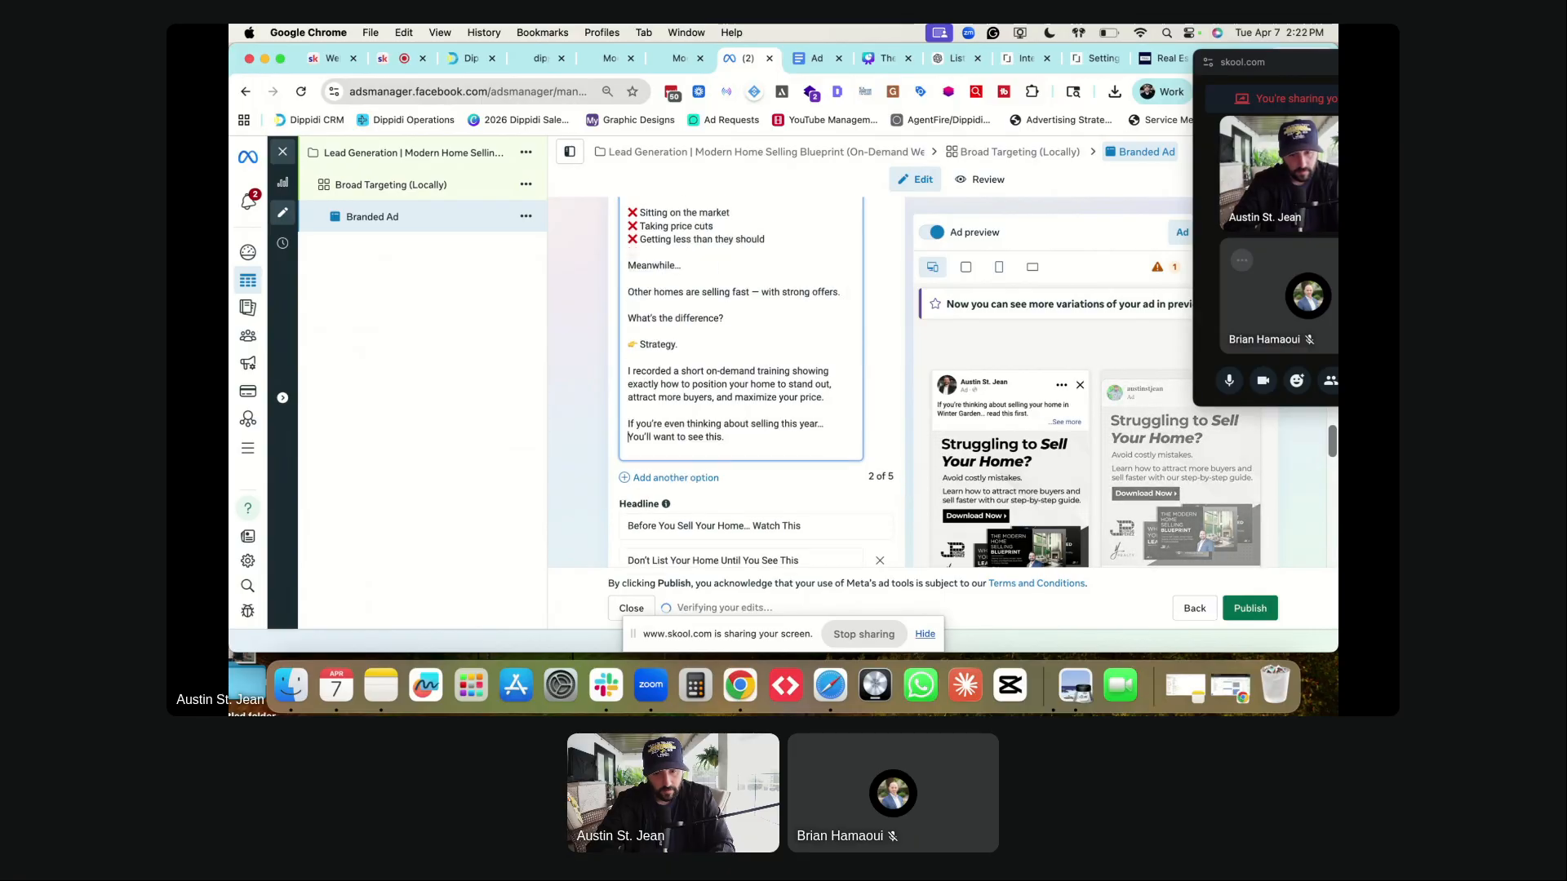
key("Return")
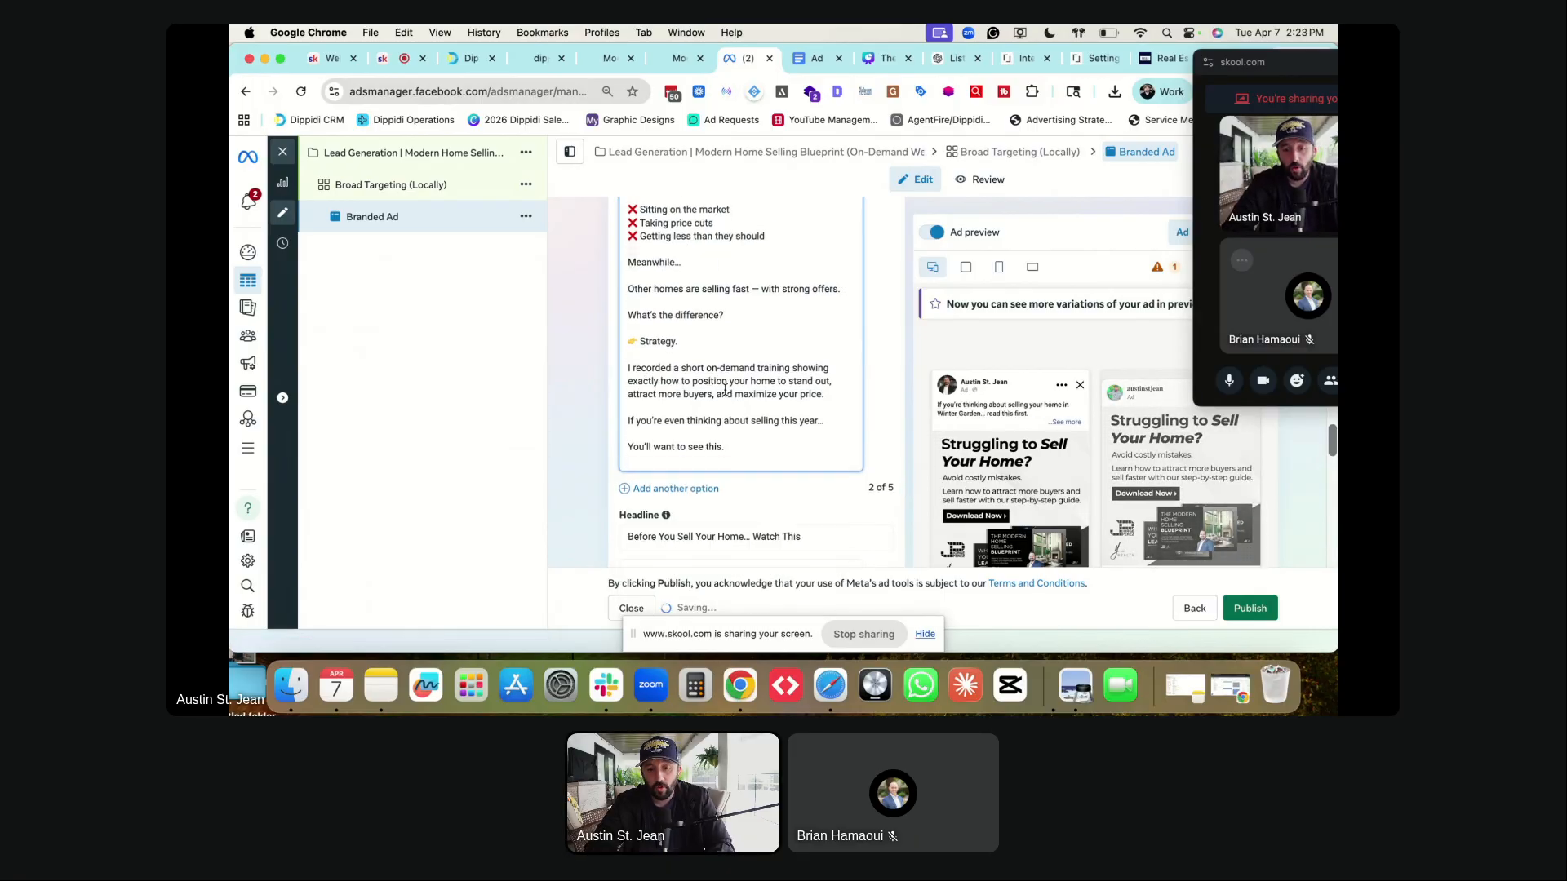
- Insert 'in Winter Garden' after 'right now' in the opening sentence
scroll(713, 381, "up", 2)
scroll(713, 381, "up", 3)
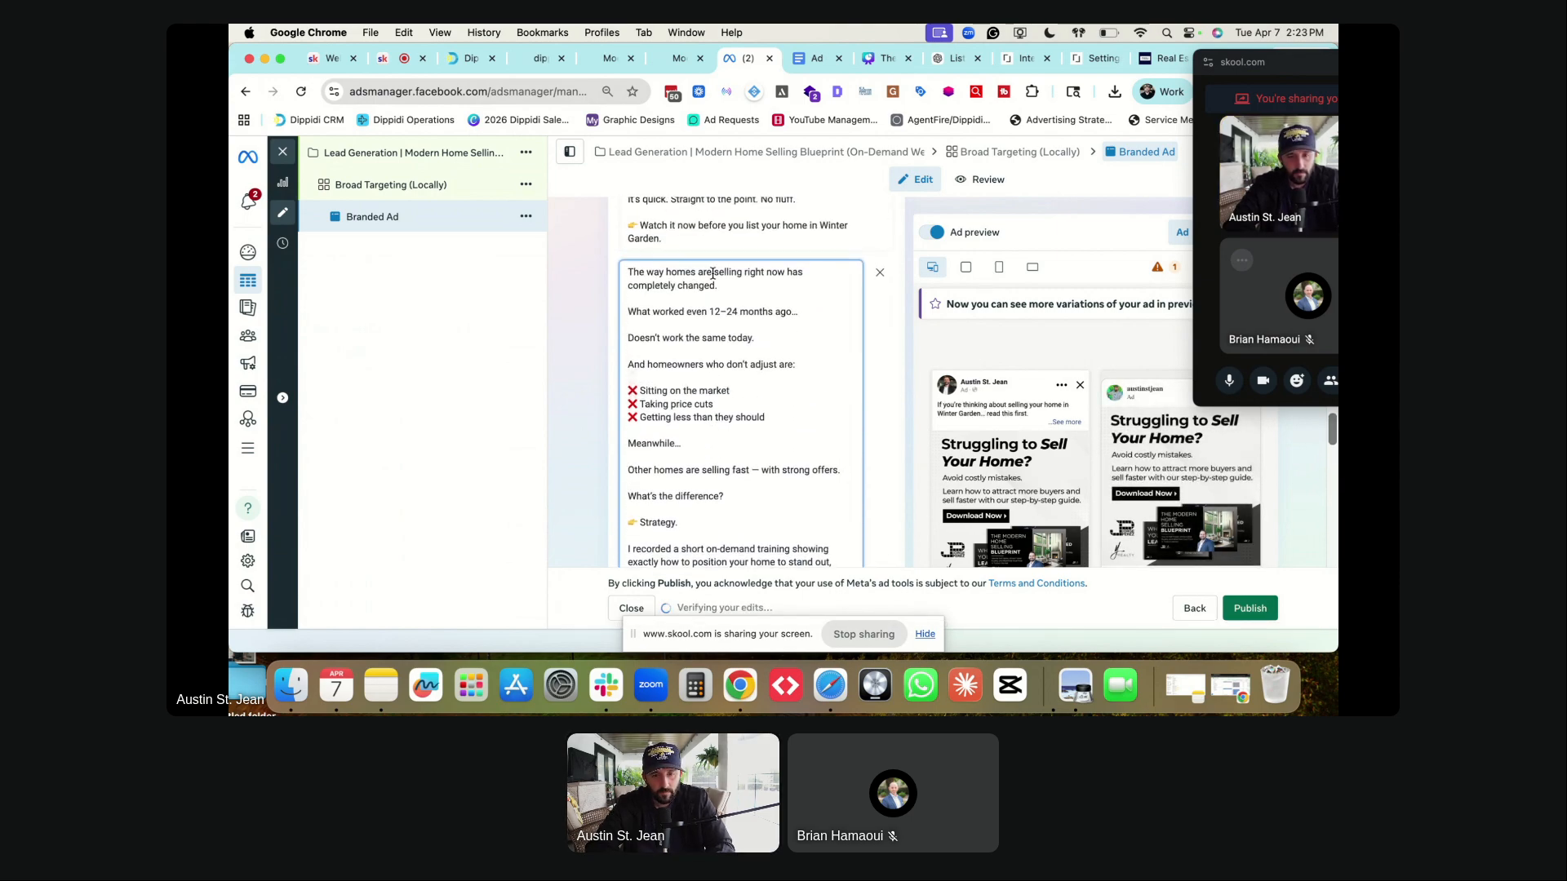
left_click(786, 271)
type("inter Gar")
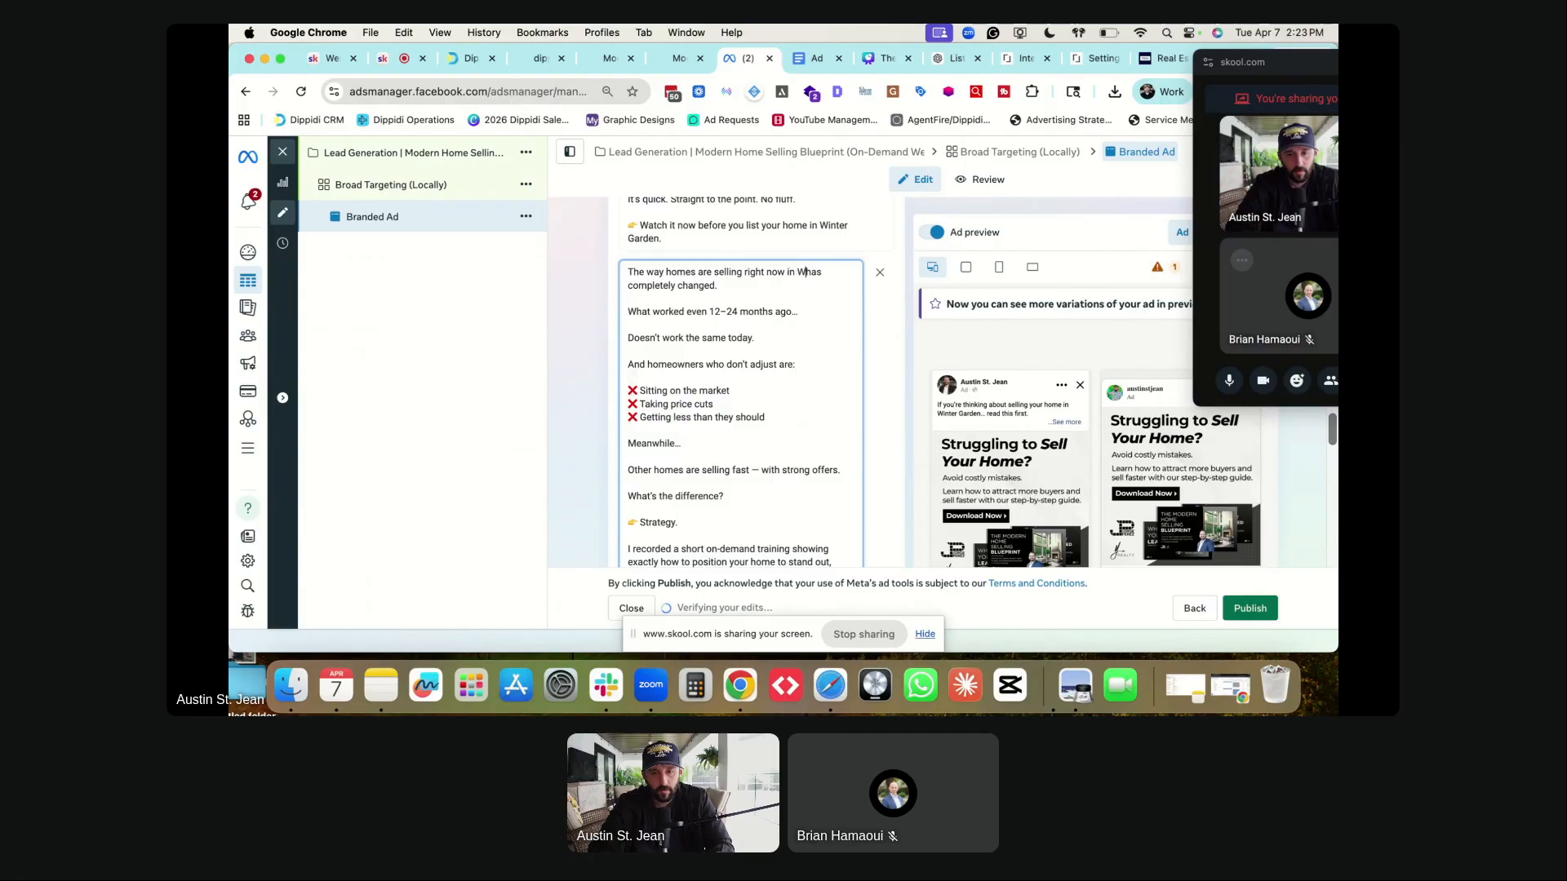
type("den")
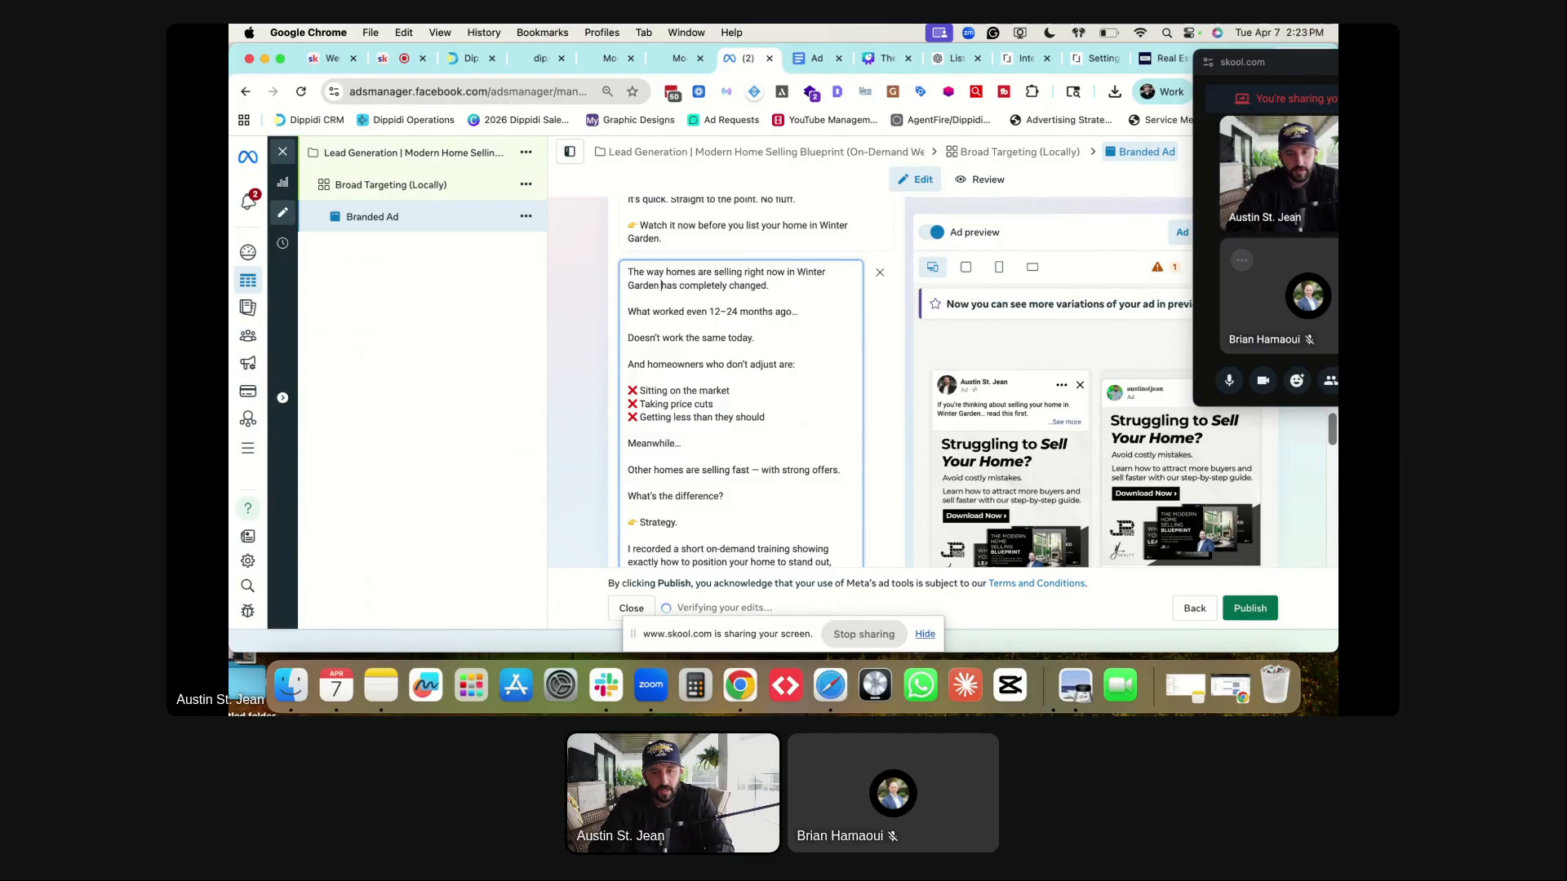
- Add 'here' so the line reads 'Other homes are selling fast here — with strong offers.'
scroll(646, 315, "down", 2)
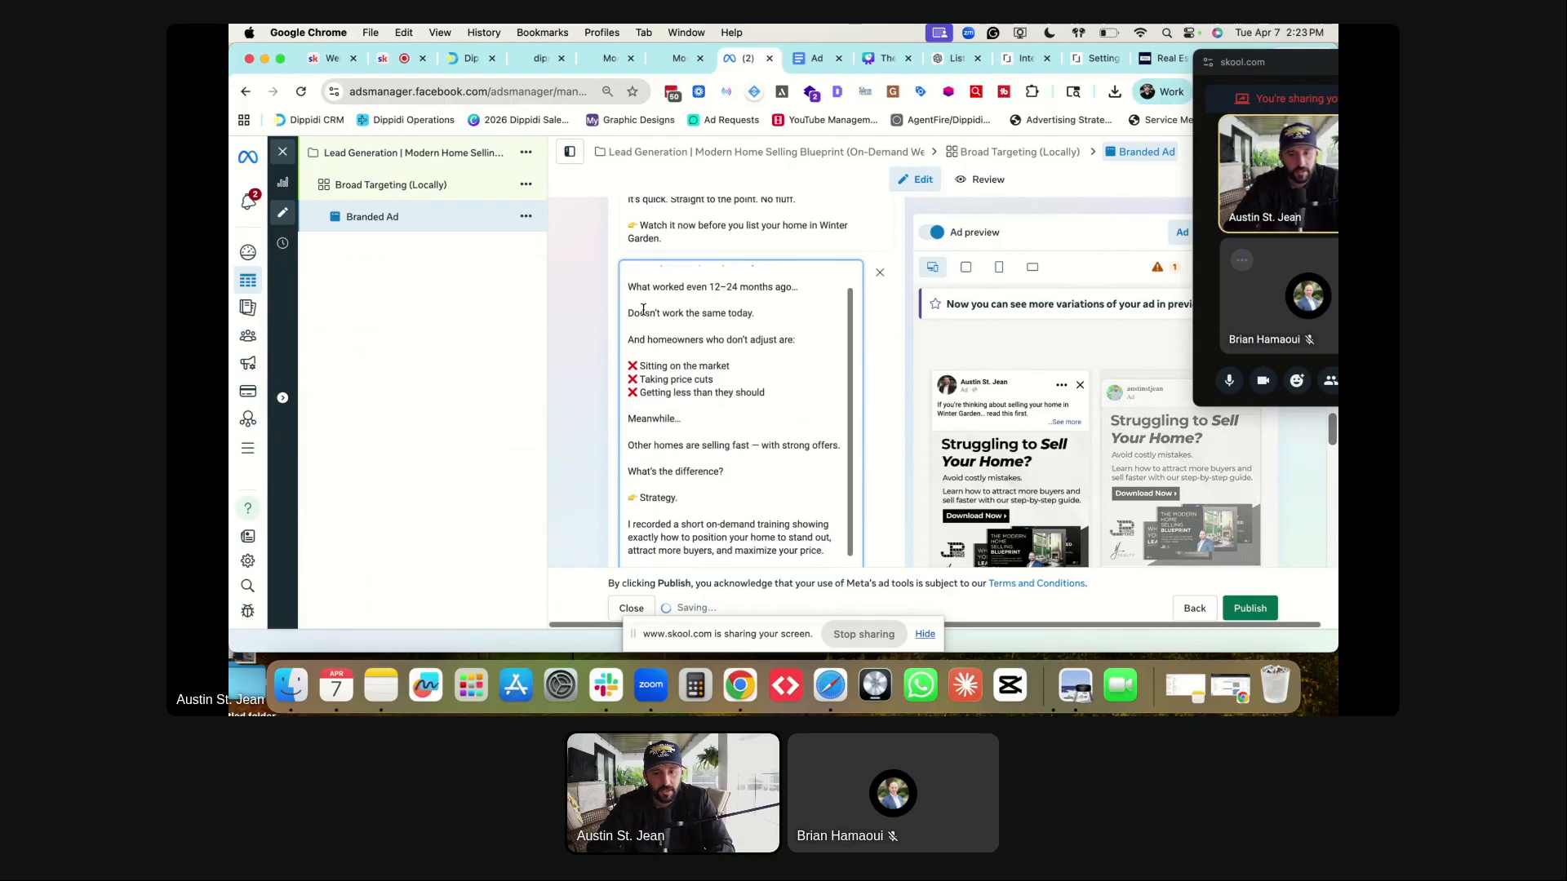
scroll(645, 318, "down", 1)
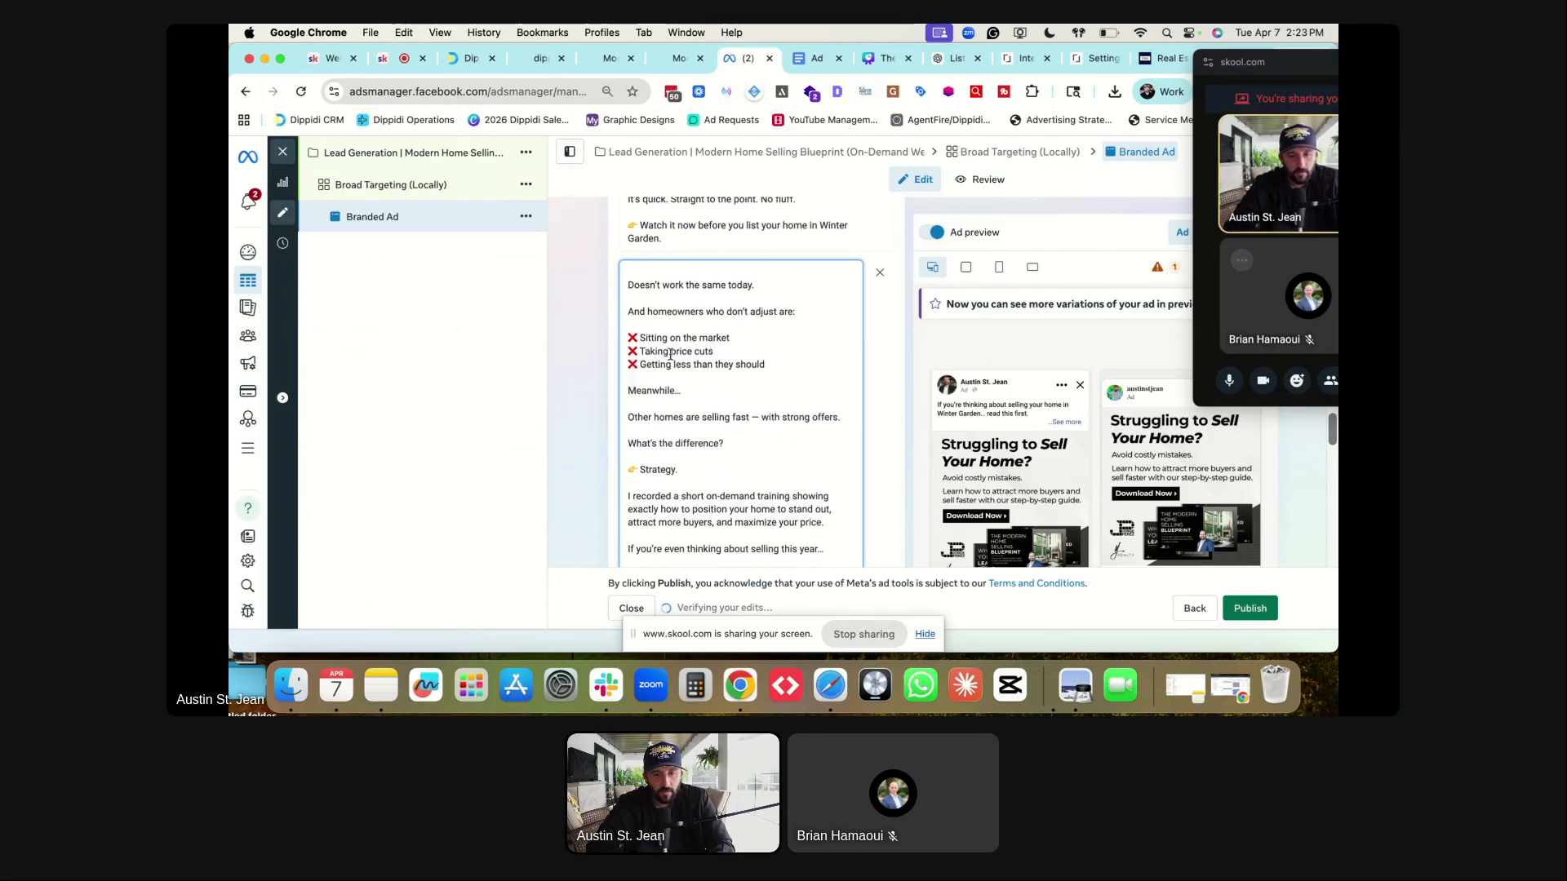
scroll(665, 411, "down", 1)
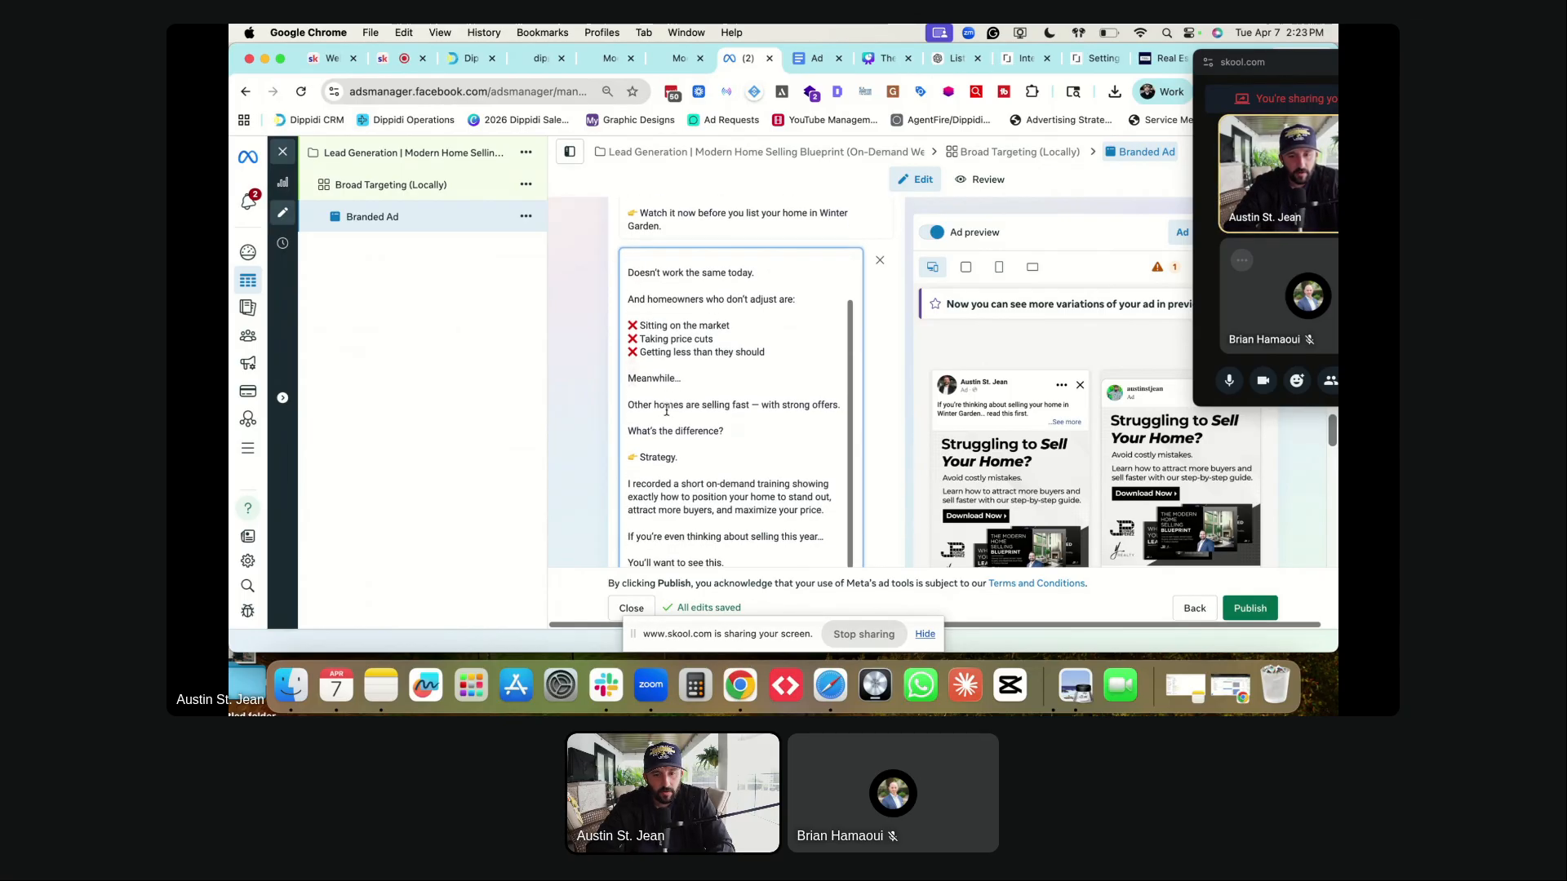
left_click(749, 406)
type("here")
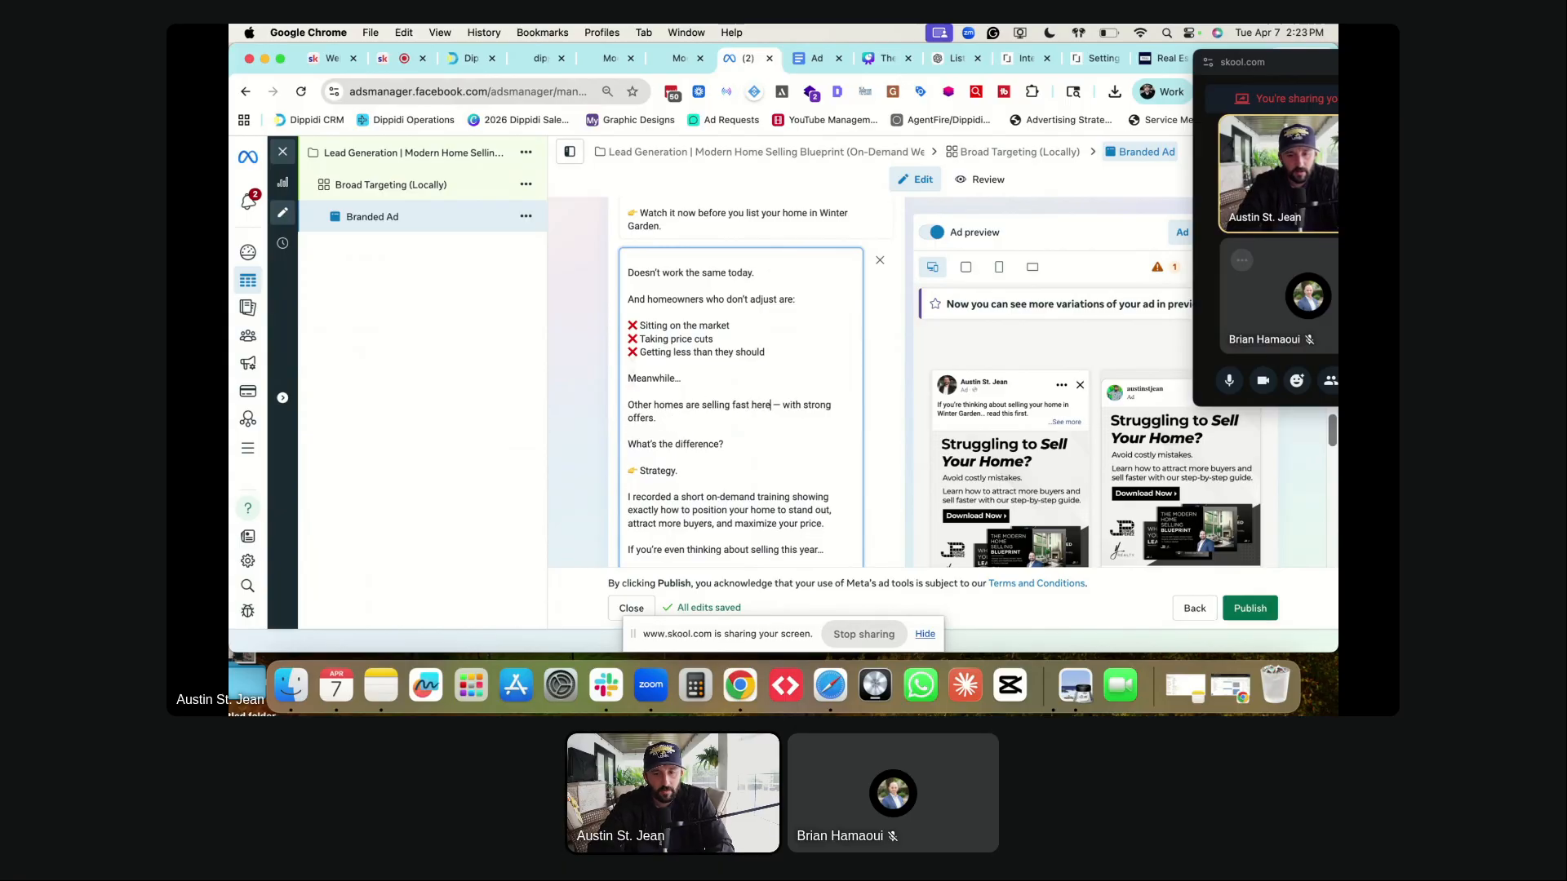
scroll(688, 374, "down", 1)
scroll(689, 374, "down", 2)
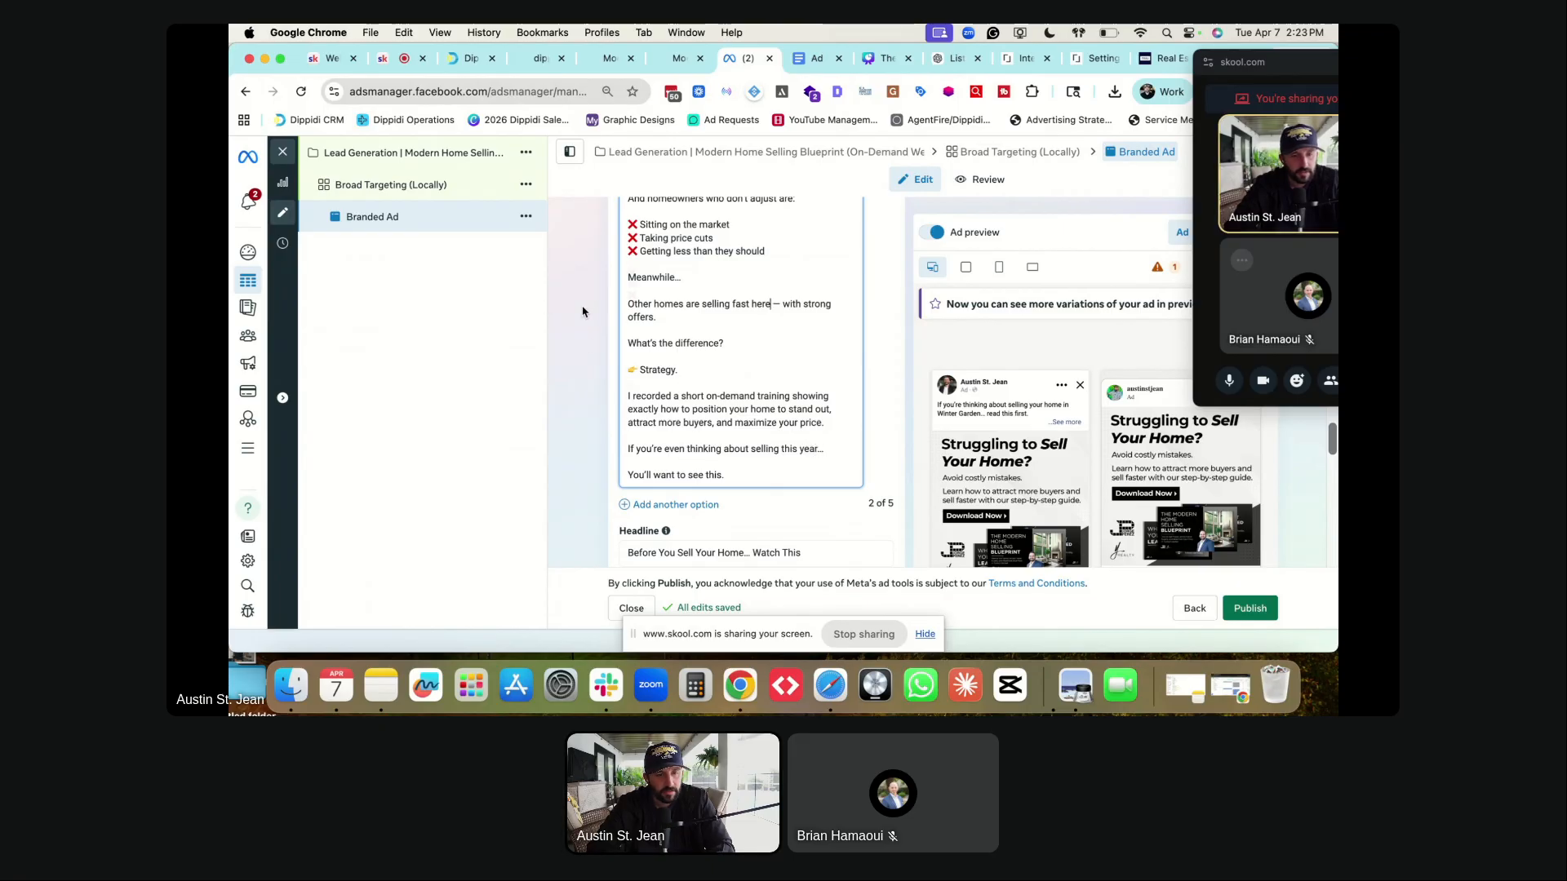
- Copy the full Option 3 curiosity primary text from the Ad Copy document and return to Ads Manager
key("ctrl+Tab")
scroll(650, 444, "down", 4)
left_click_drag(565, 407, 705, 543)
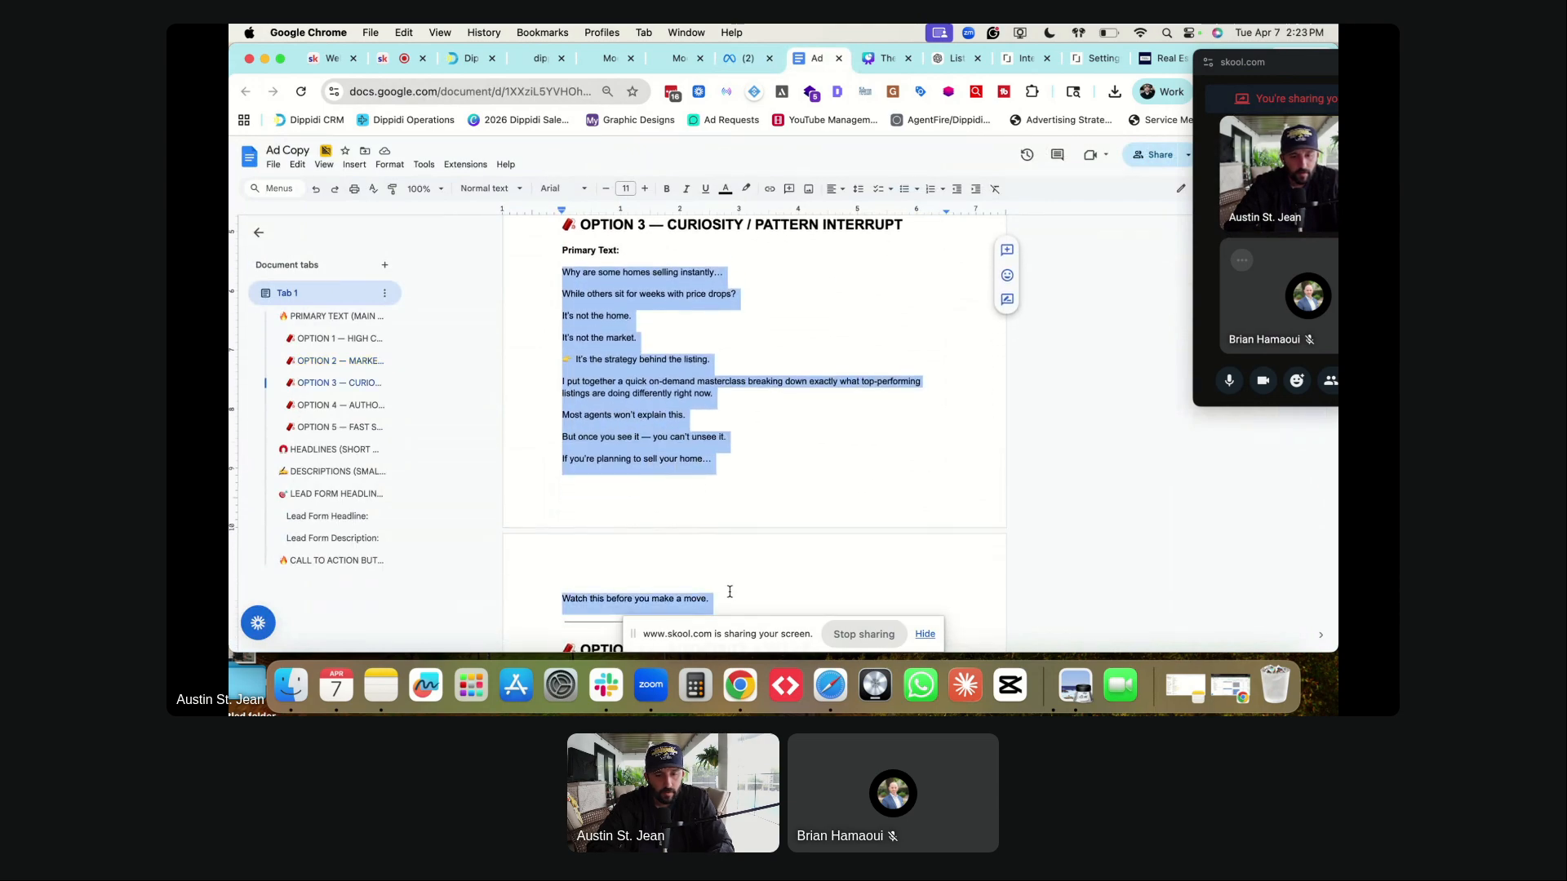
key("ctrl+shift+Tab")
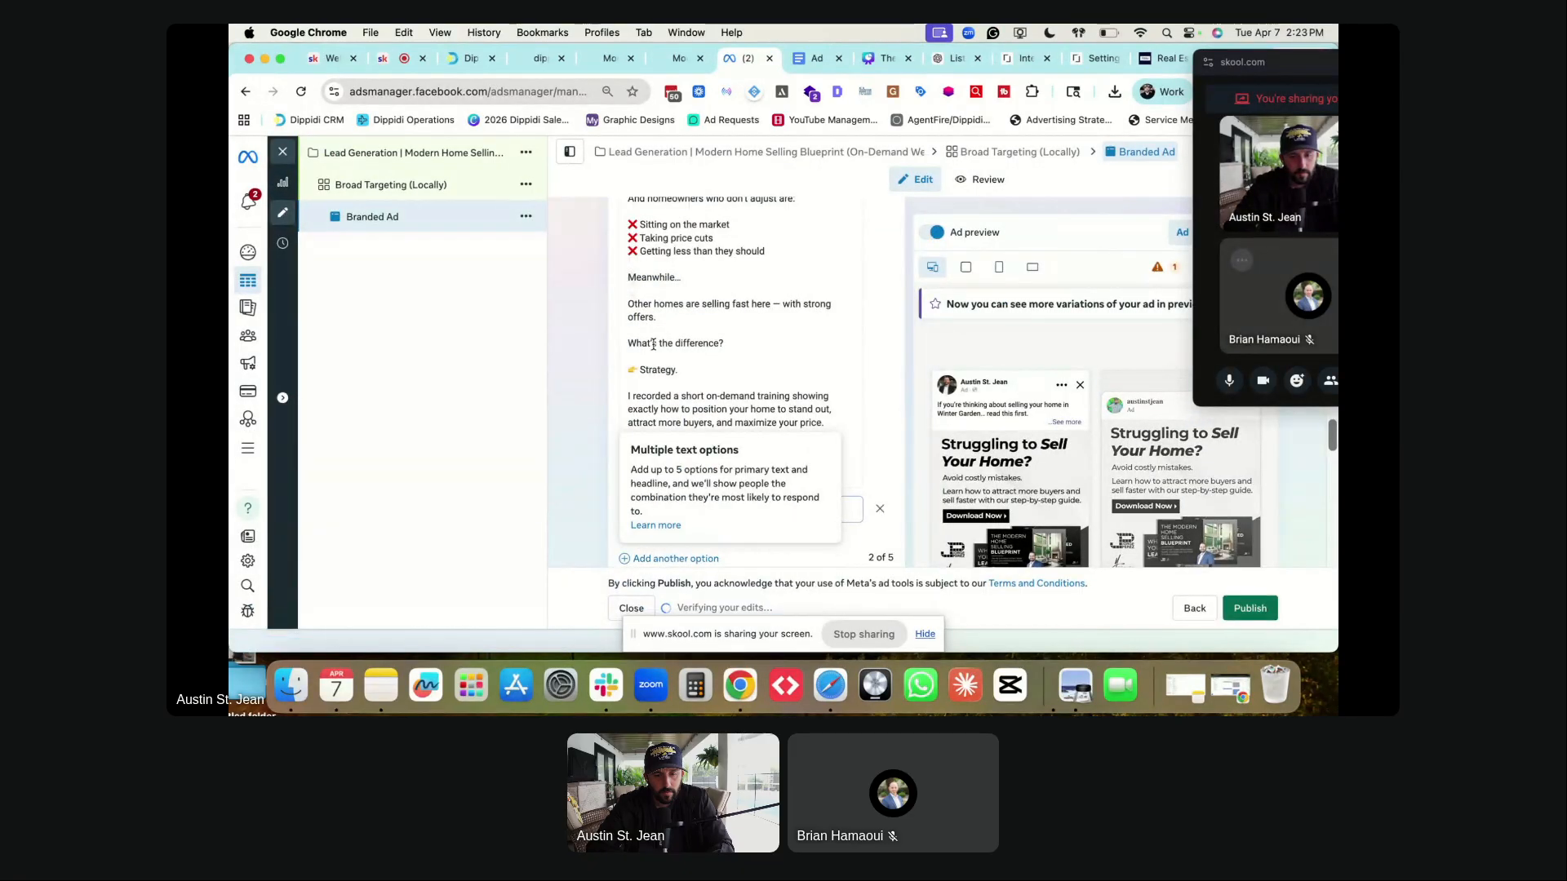
- Paste the Option 3 copy as a third primary text and split its opening lines into spaced paragraphs
scroll(651, 430, "down", 2)
key("super+v")
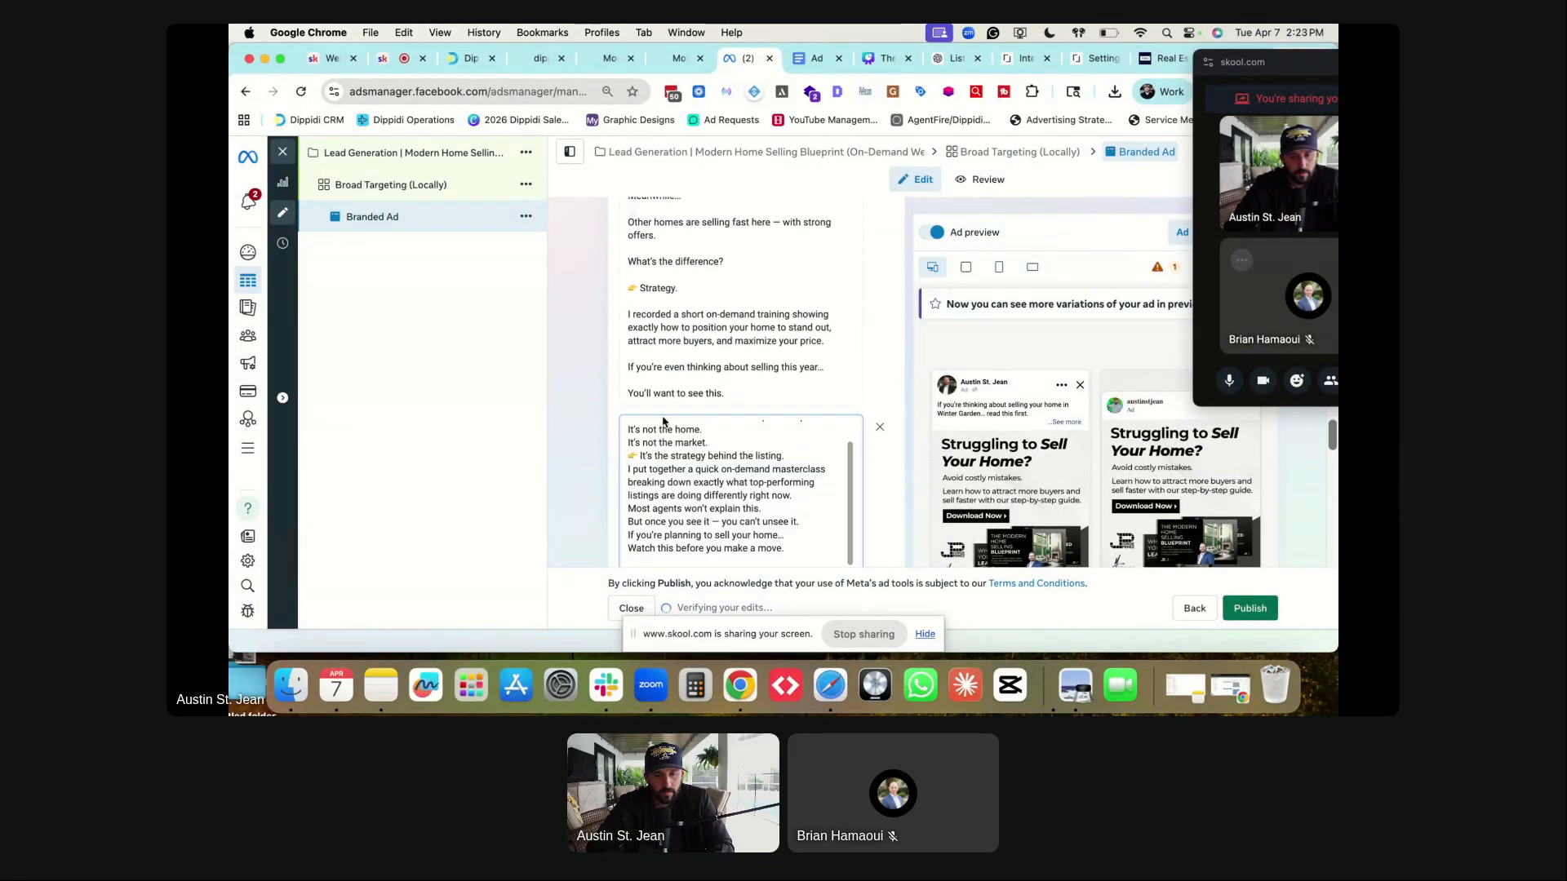
scroll(663, 443, "up", 3)
left_click(805, 461)
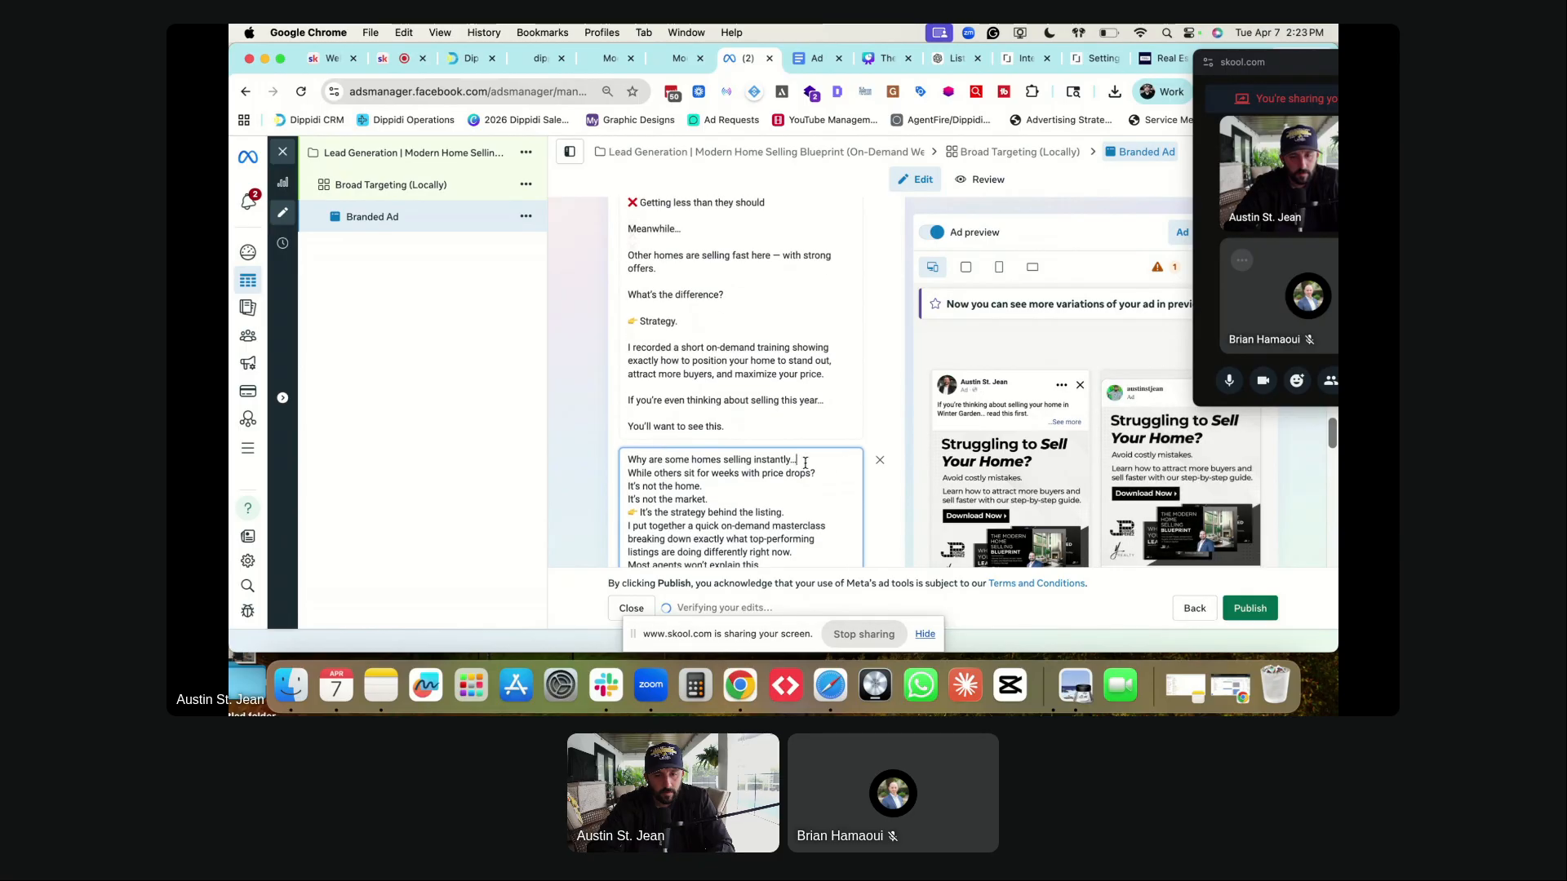
key("Return")
left_click(835, 484)
key("Return")
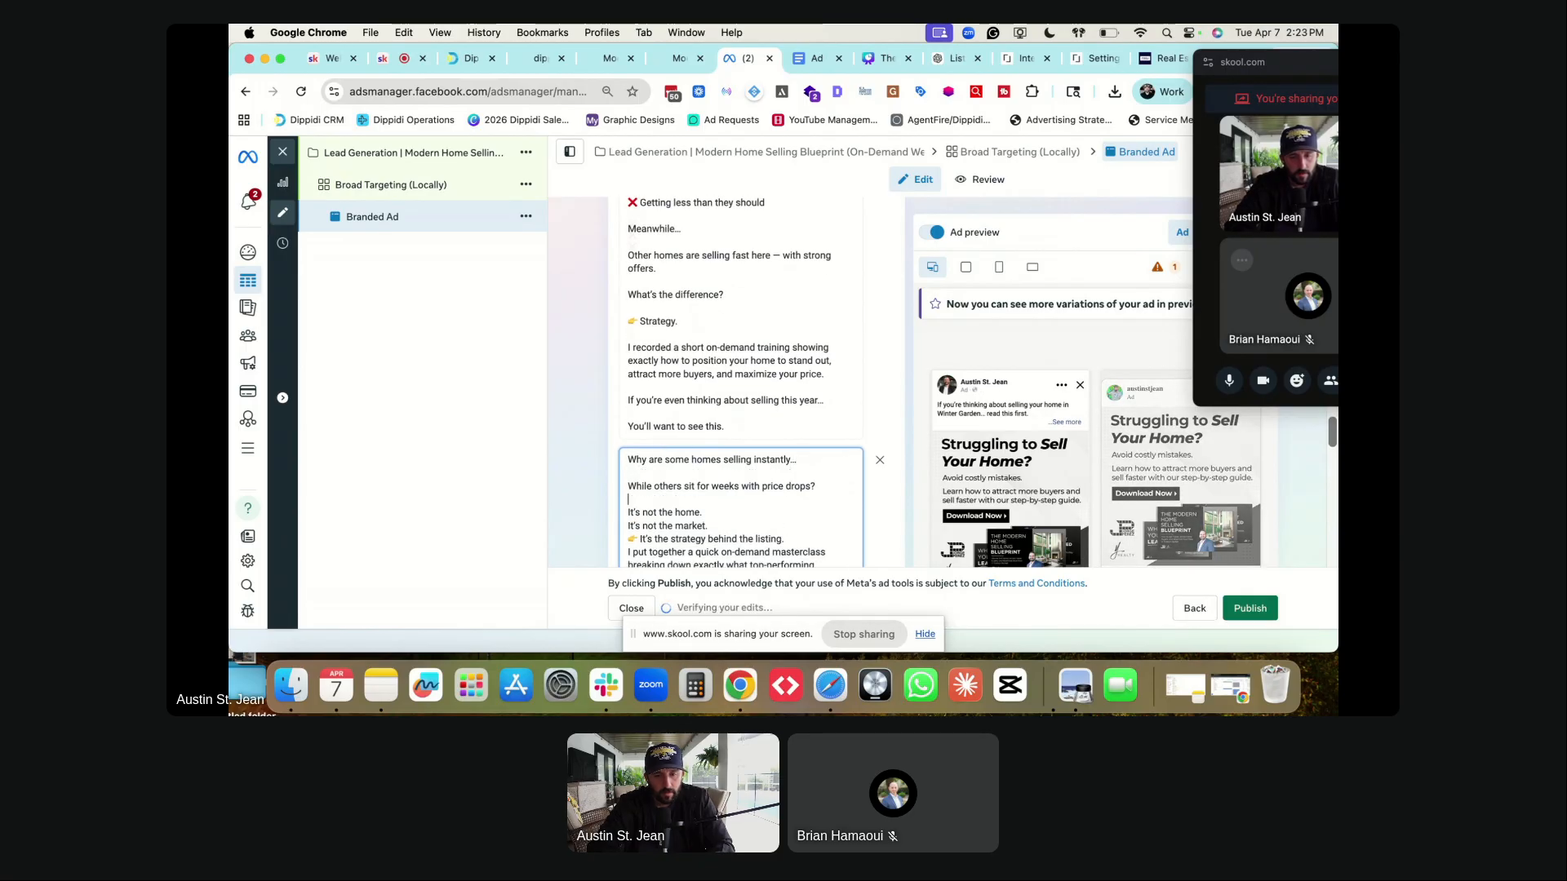
left_click(735, 510)
key("Return")
left_click(736, 539)
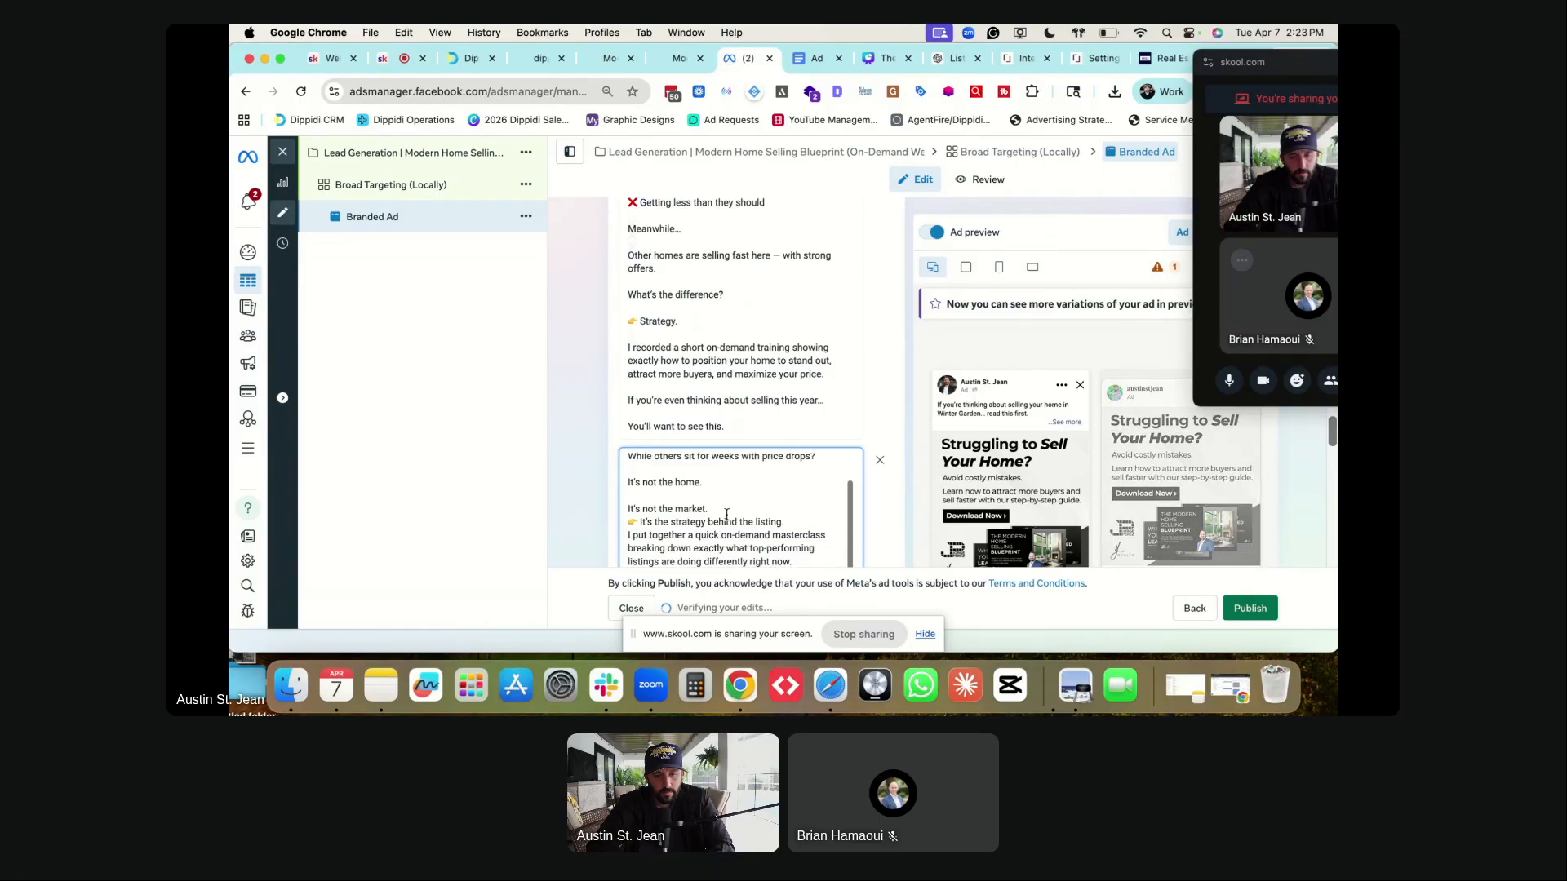
key("Return")
left_click(788, 533)
key("Return")
- Add blank lines after the masterclass paragraph, 'Most agents won't explain this.' and 'you can't unsee it.'
scroll(755, 473, "down", 3)
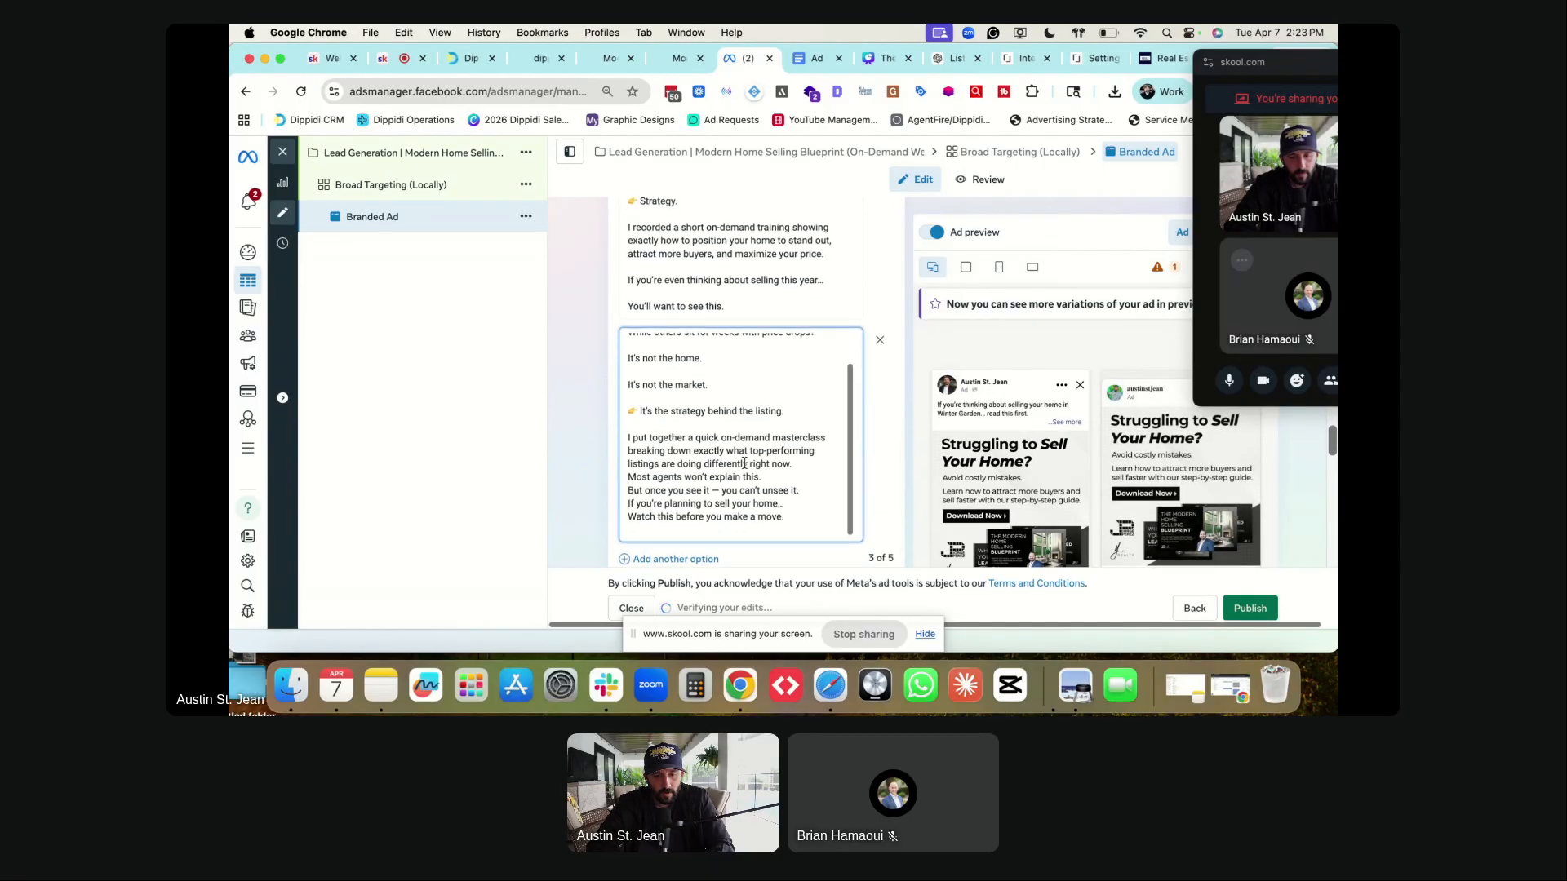
left_click(792, 463)
key("Return")
left_click(767, 488)
key("Return")
left_click(806, 519)
key("Return")
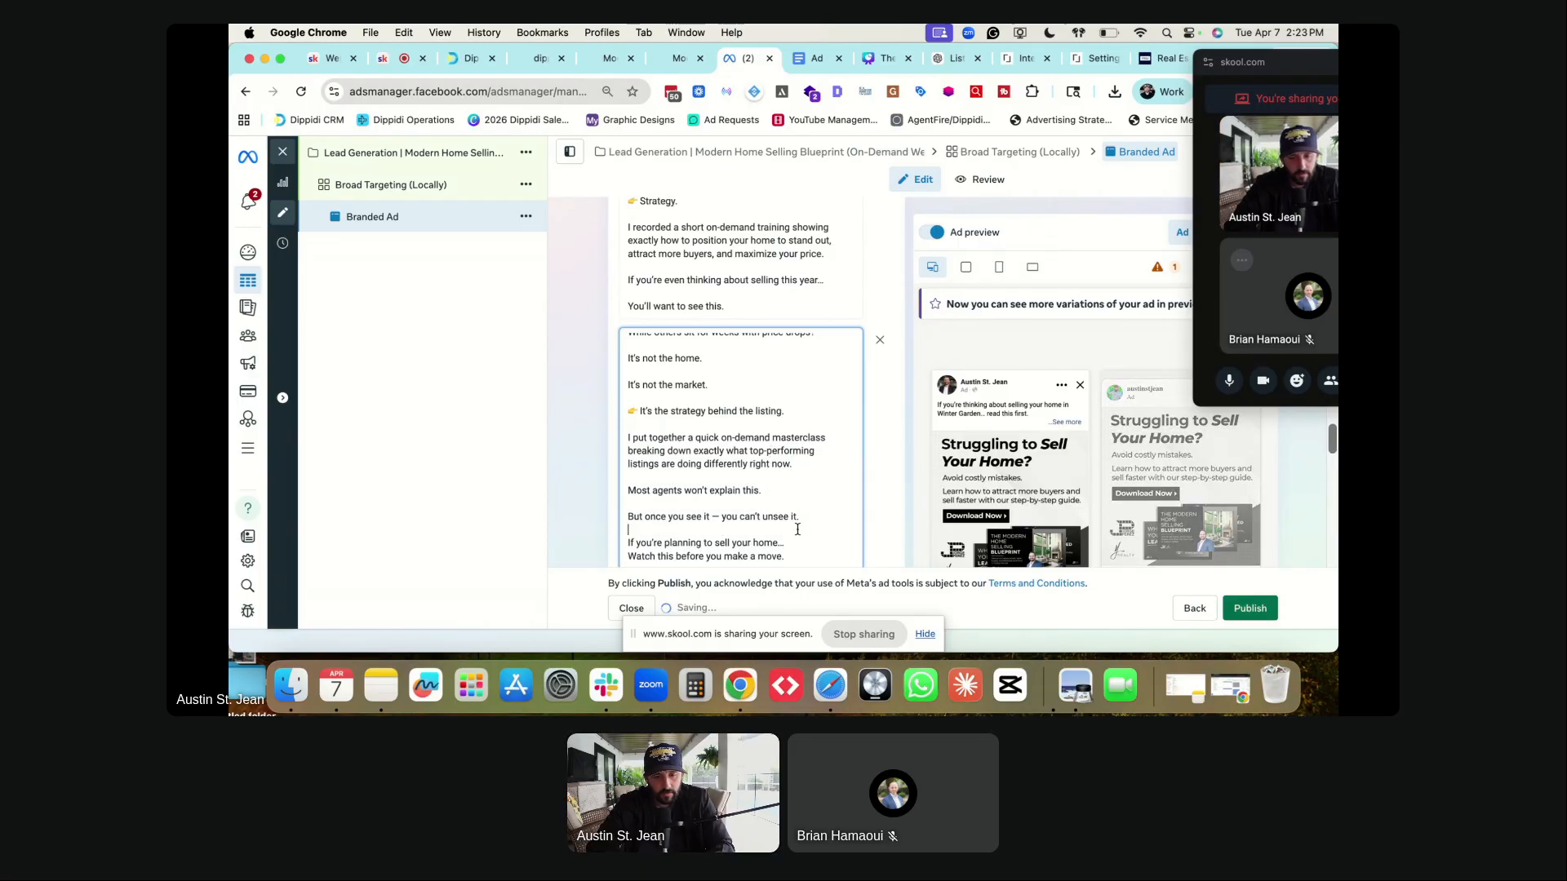
left_click(785, 543)
key("Return")
- Complete 'Winter Garden', add 'in town' after 'right now', and delete the trailing blank line
scroll(722, 490, "up", 6)
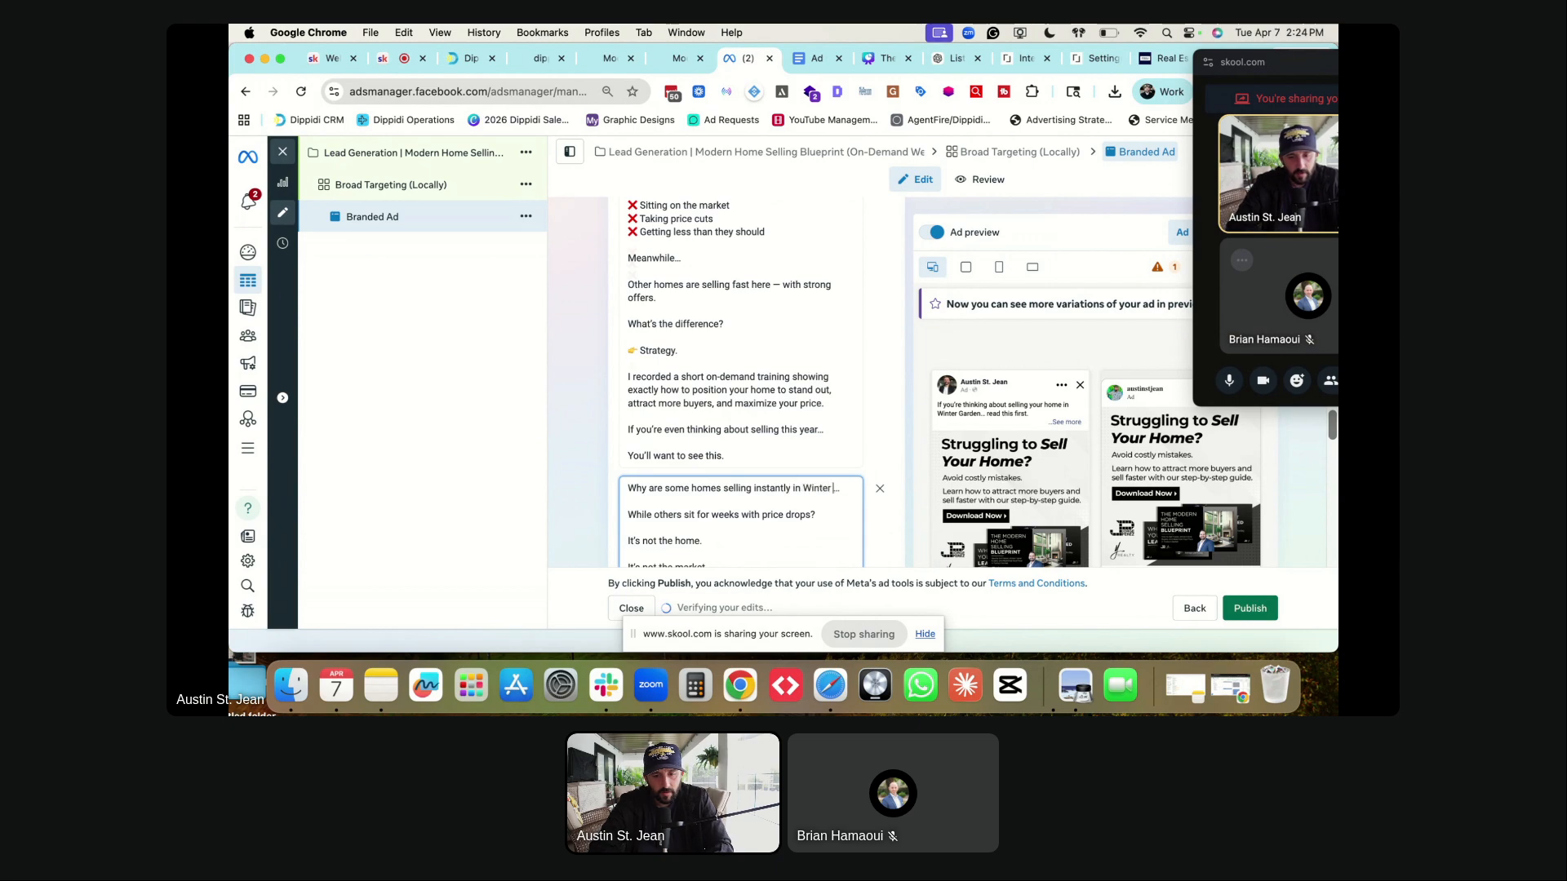
type("Garden")
scroll(753, 484, "down", 3)
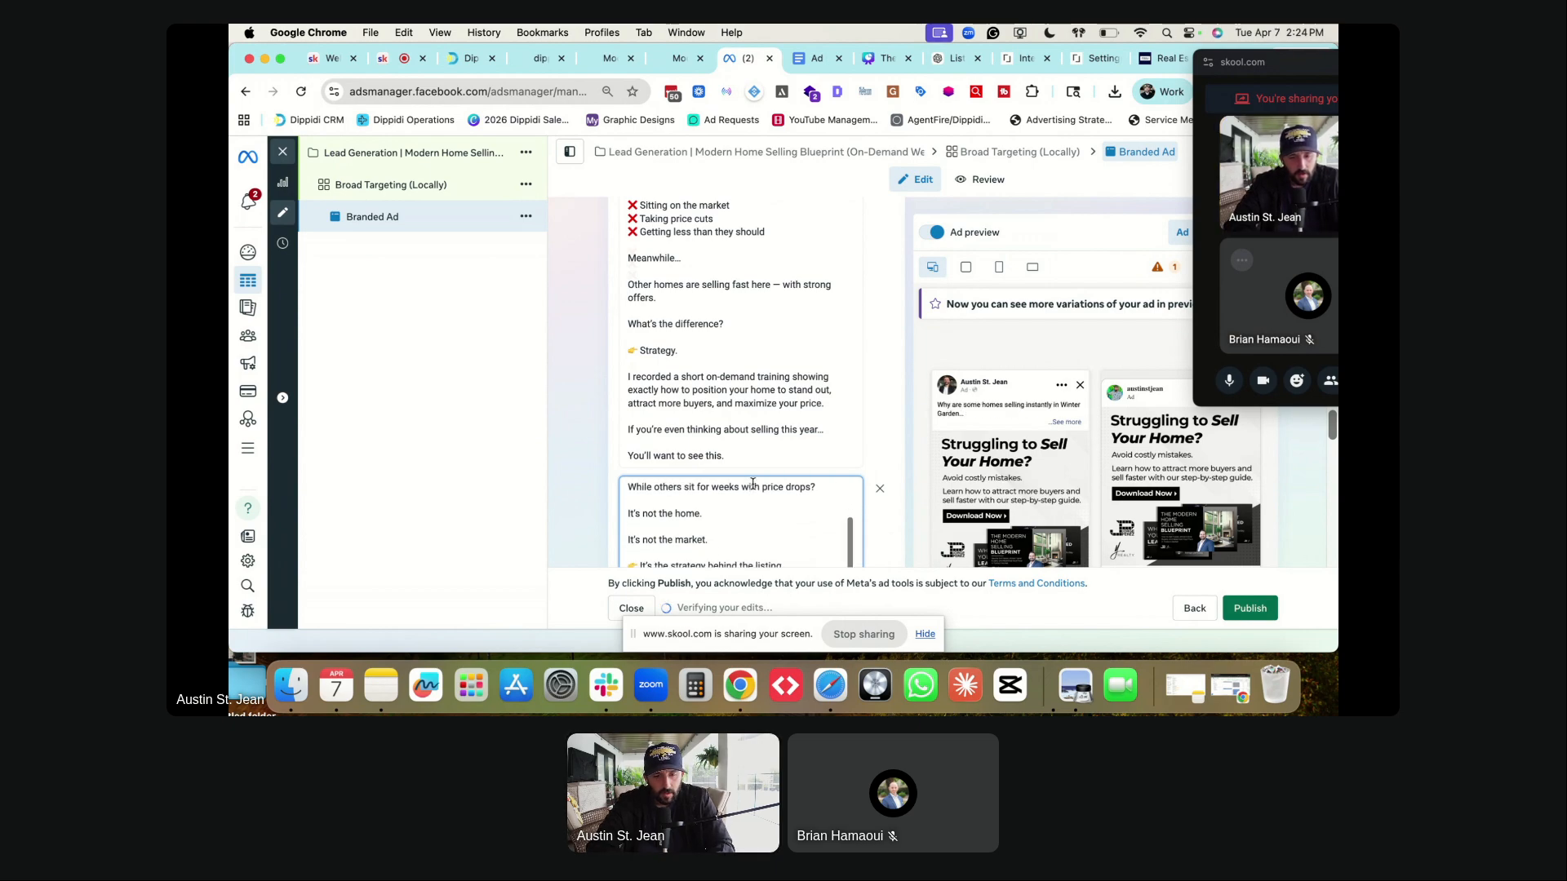
scroll(752, 484, "down", 3)
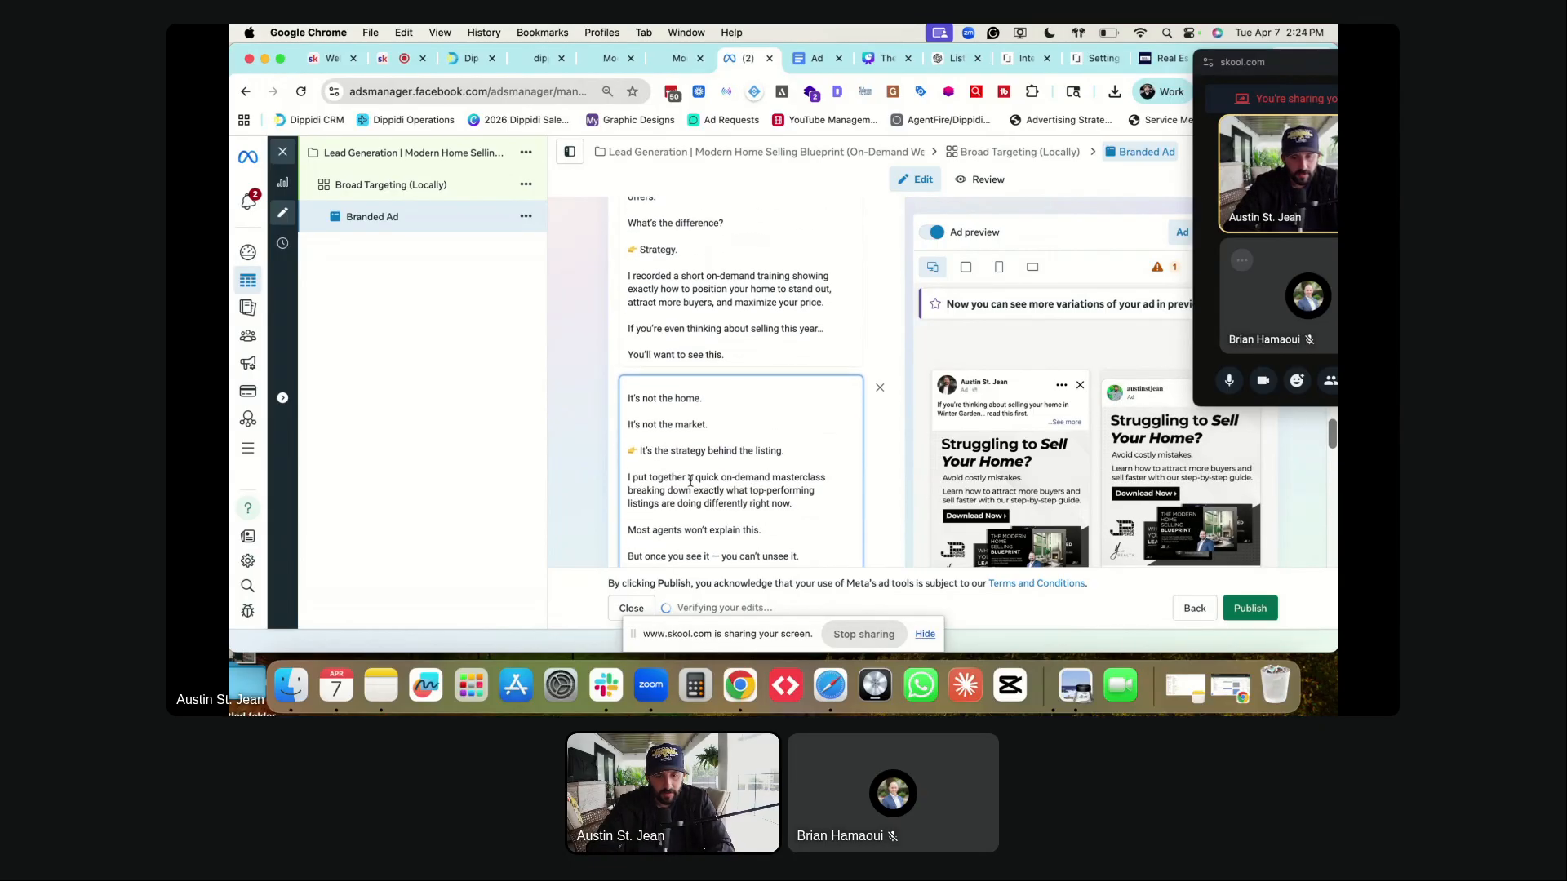
scroll(691, 480, "down", 1)
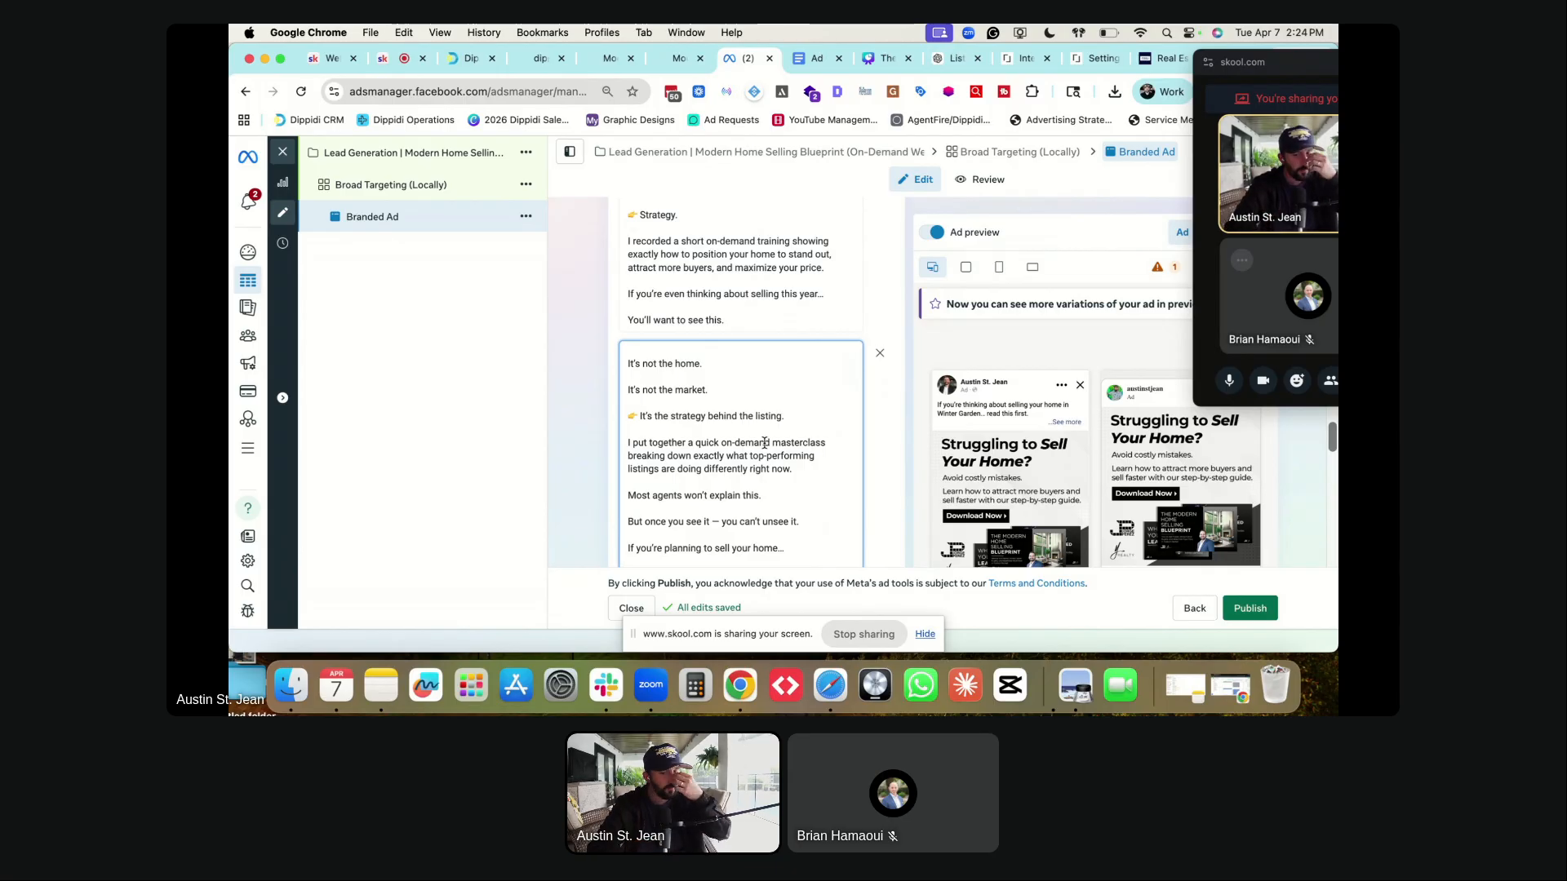
scroll(746, 441, "down", 1)
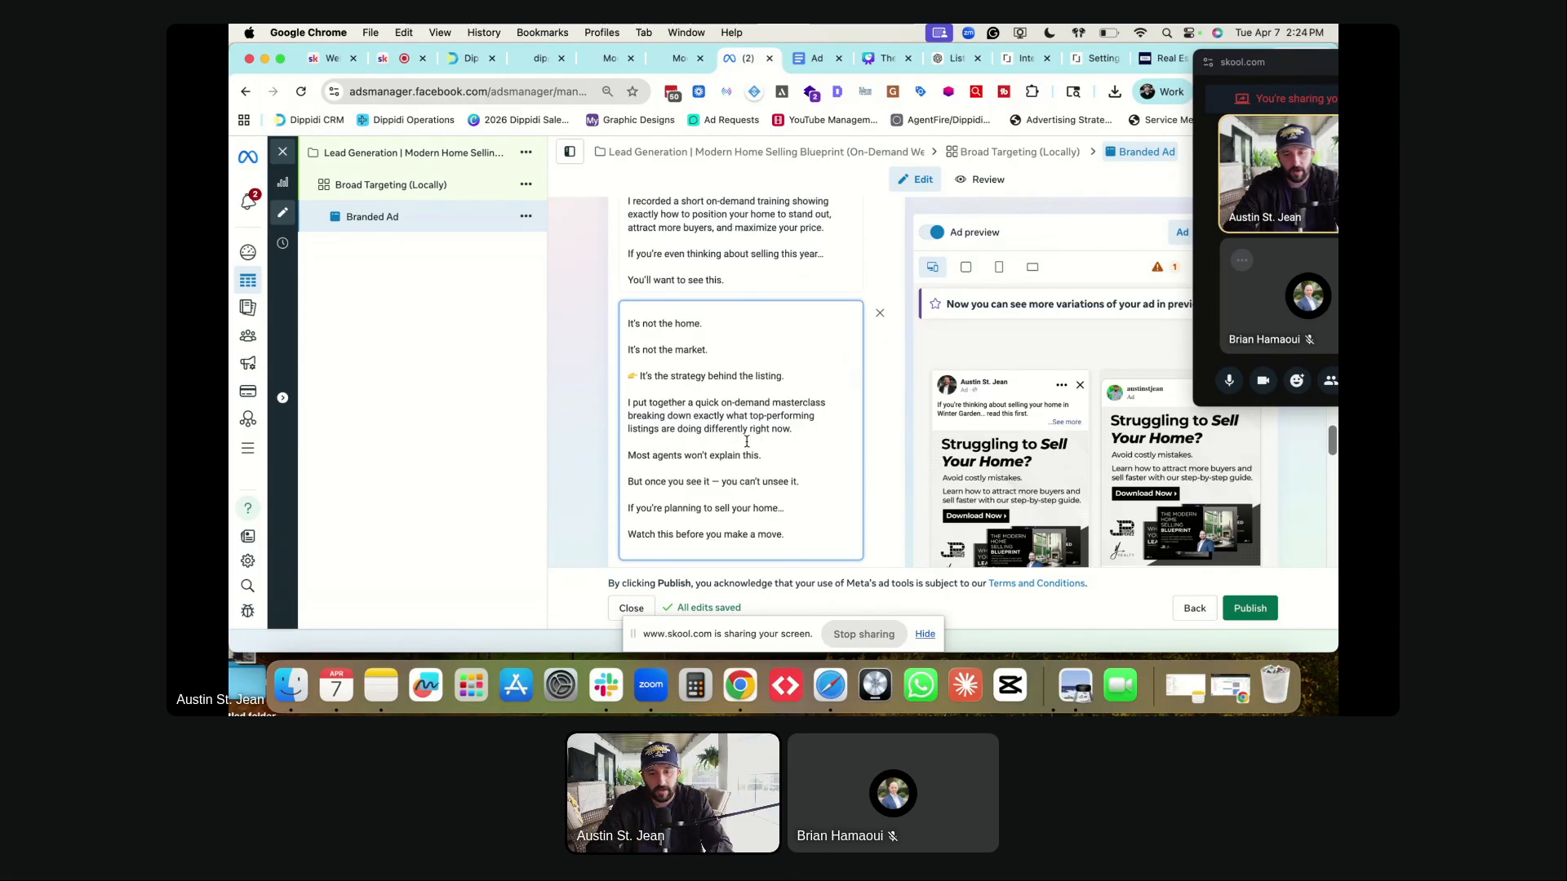
left_click(791, 428)
type("in town")
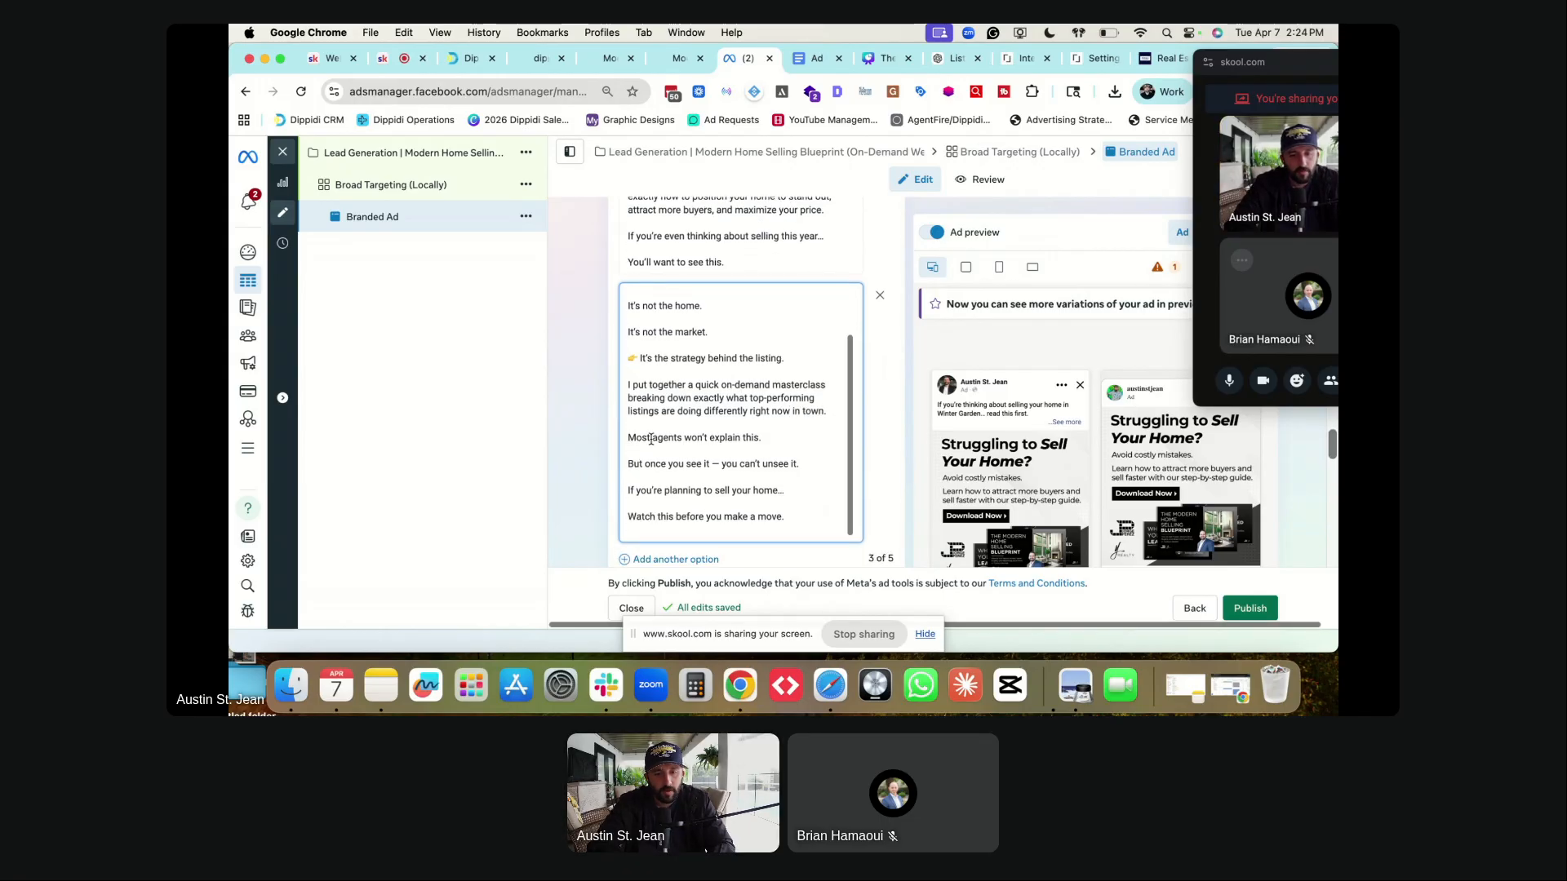
scroll(665, 432, "down", 1)
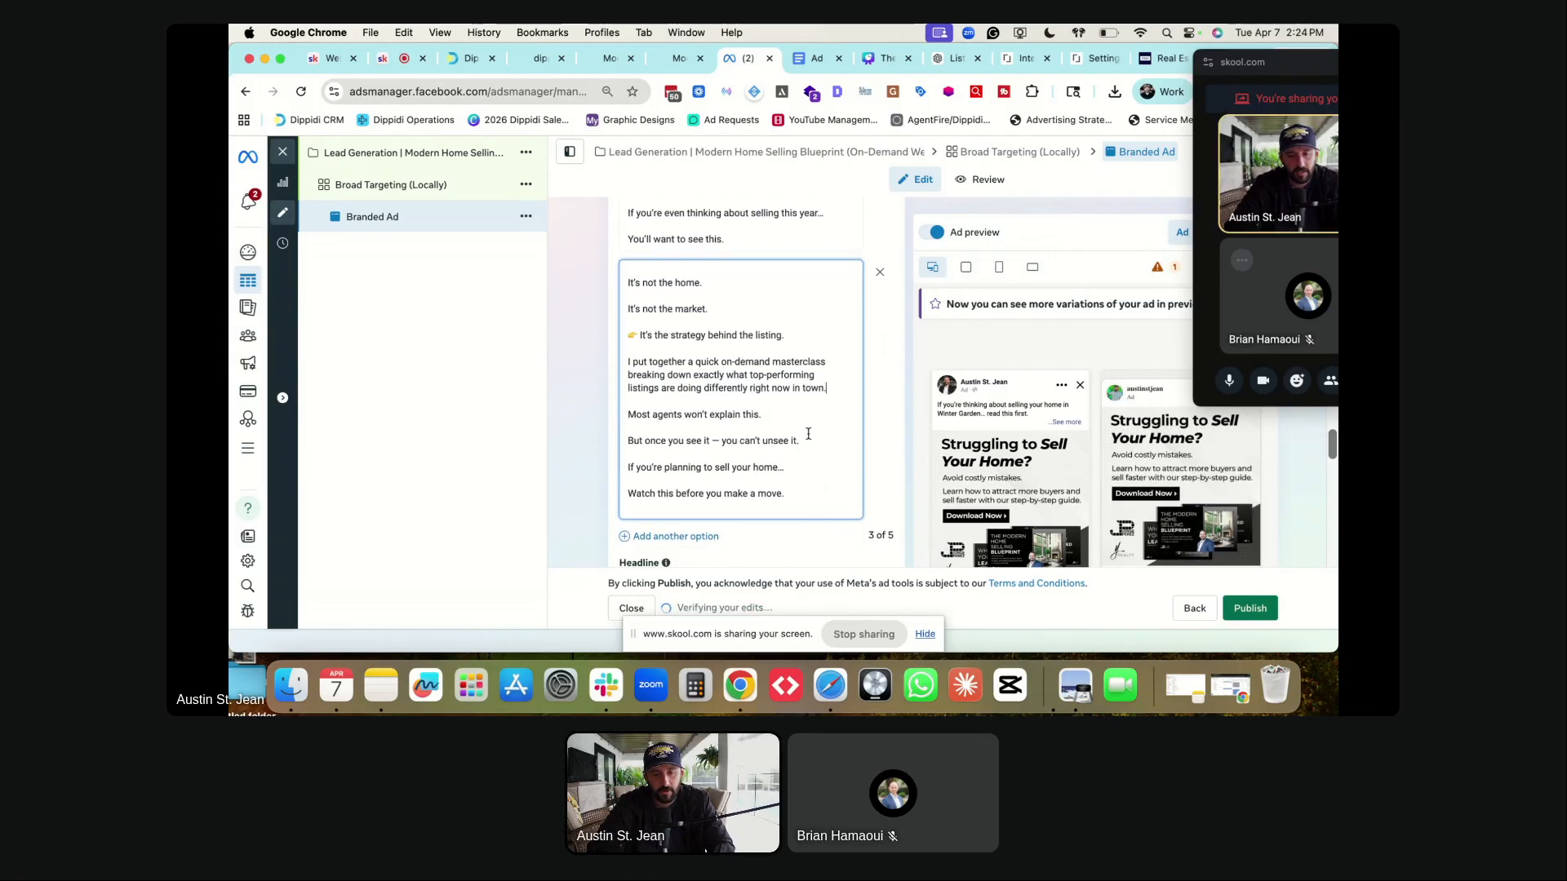
scroll(640, 465, "down", 1)
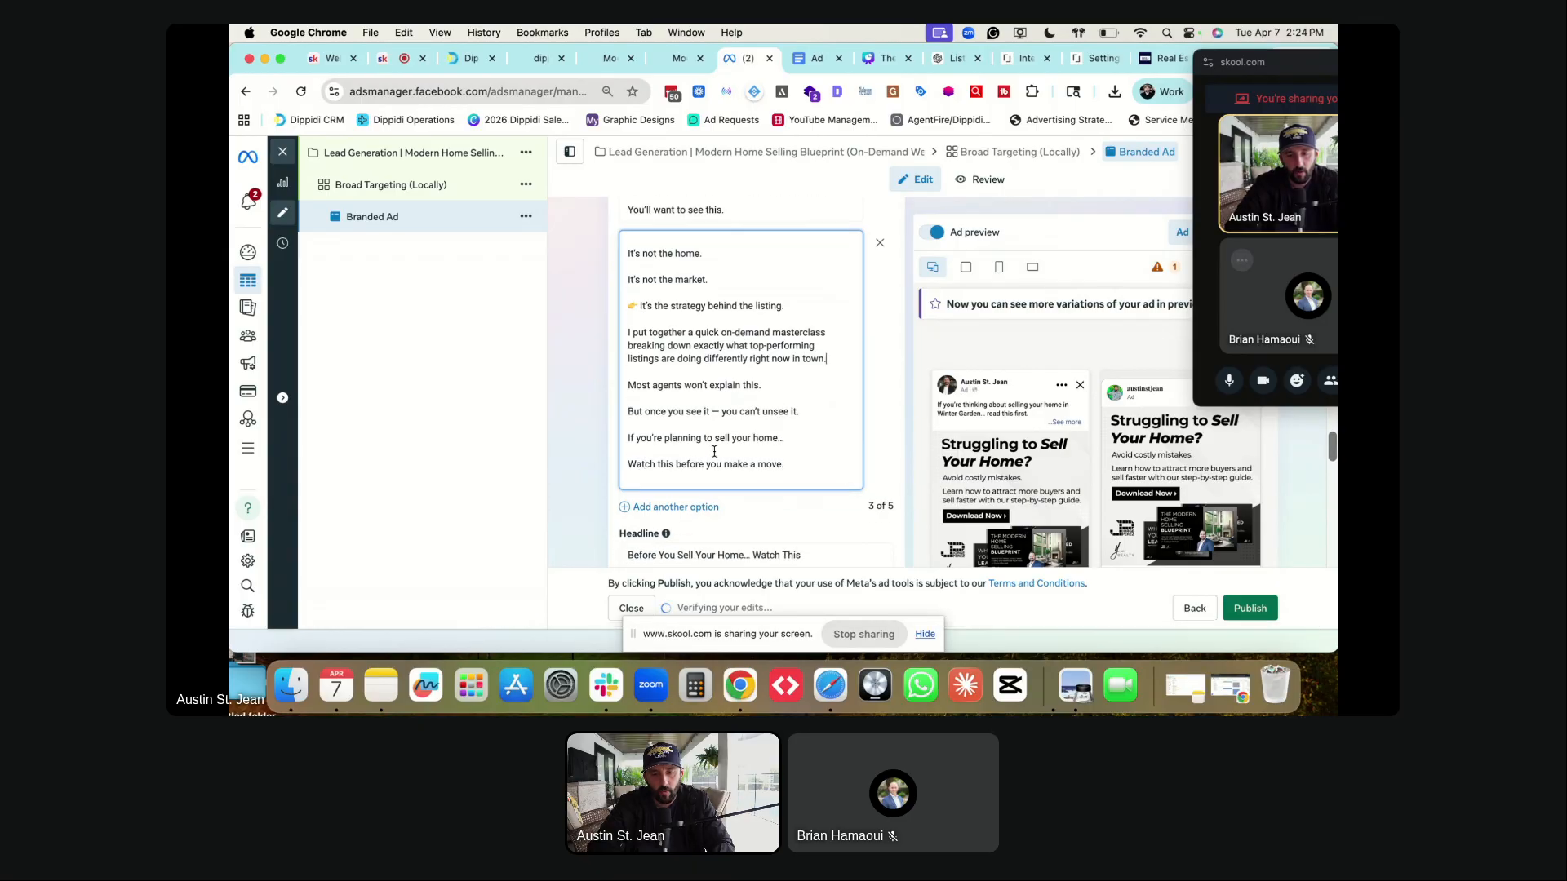
scroll(707, 451, "down", 1)
key("BackSpace")
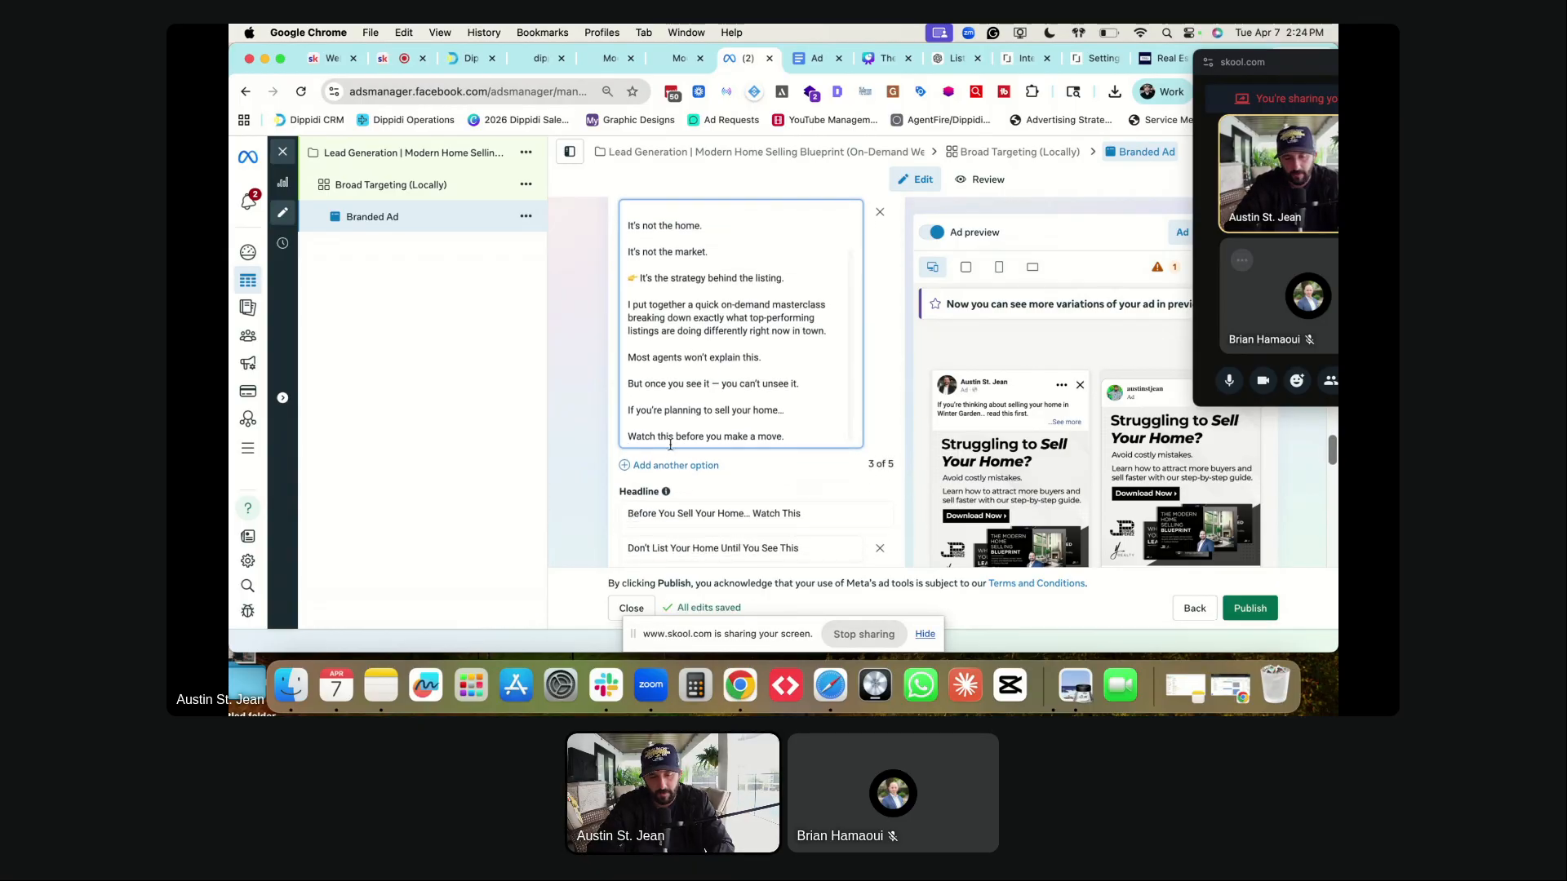
- Copy the Option 4 primary text from the ad copy document into the empty text option
left_click(670, 466)
key("ctrl+Tab")
scroll(689, 411, "down", 5)
left_click_drag(566, 372, 696, 580)
key("ctrl+shift+Tab")
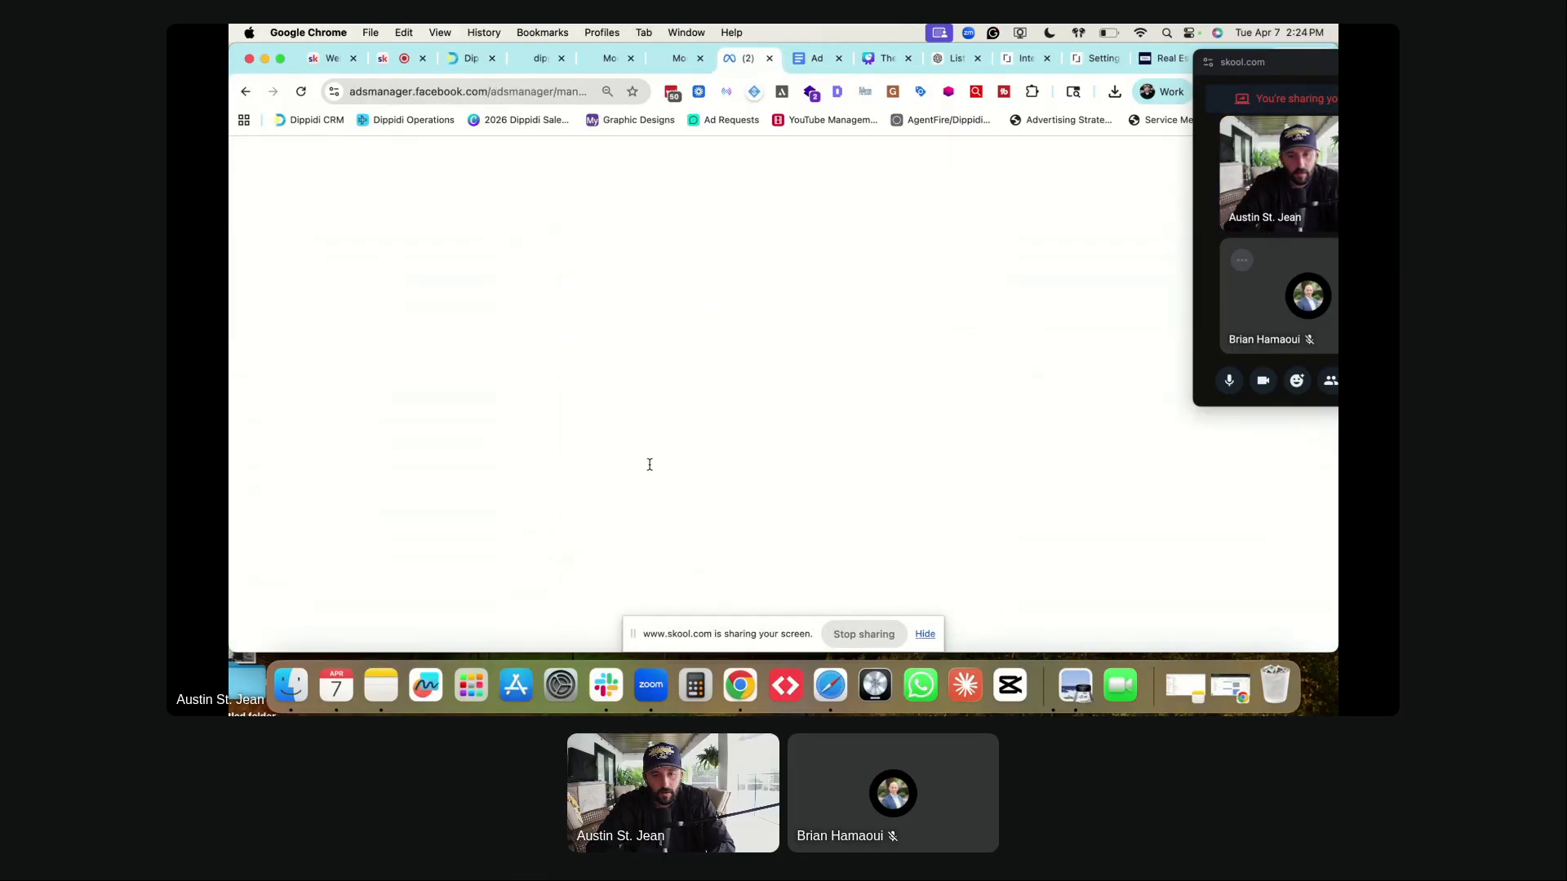
left_click(646, 472)
key("super+v")
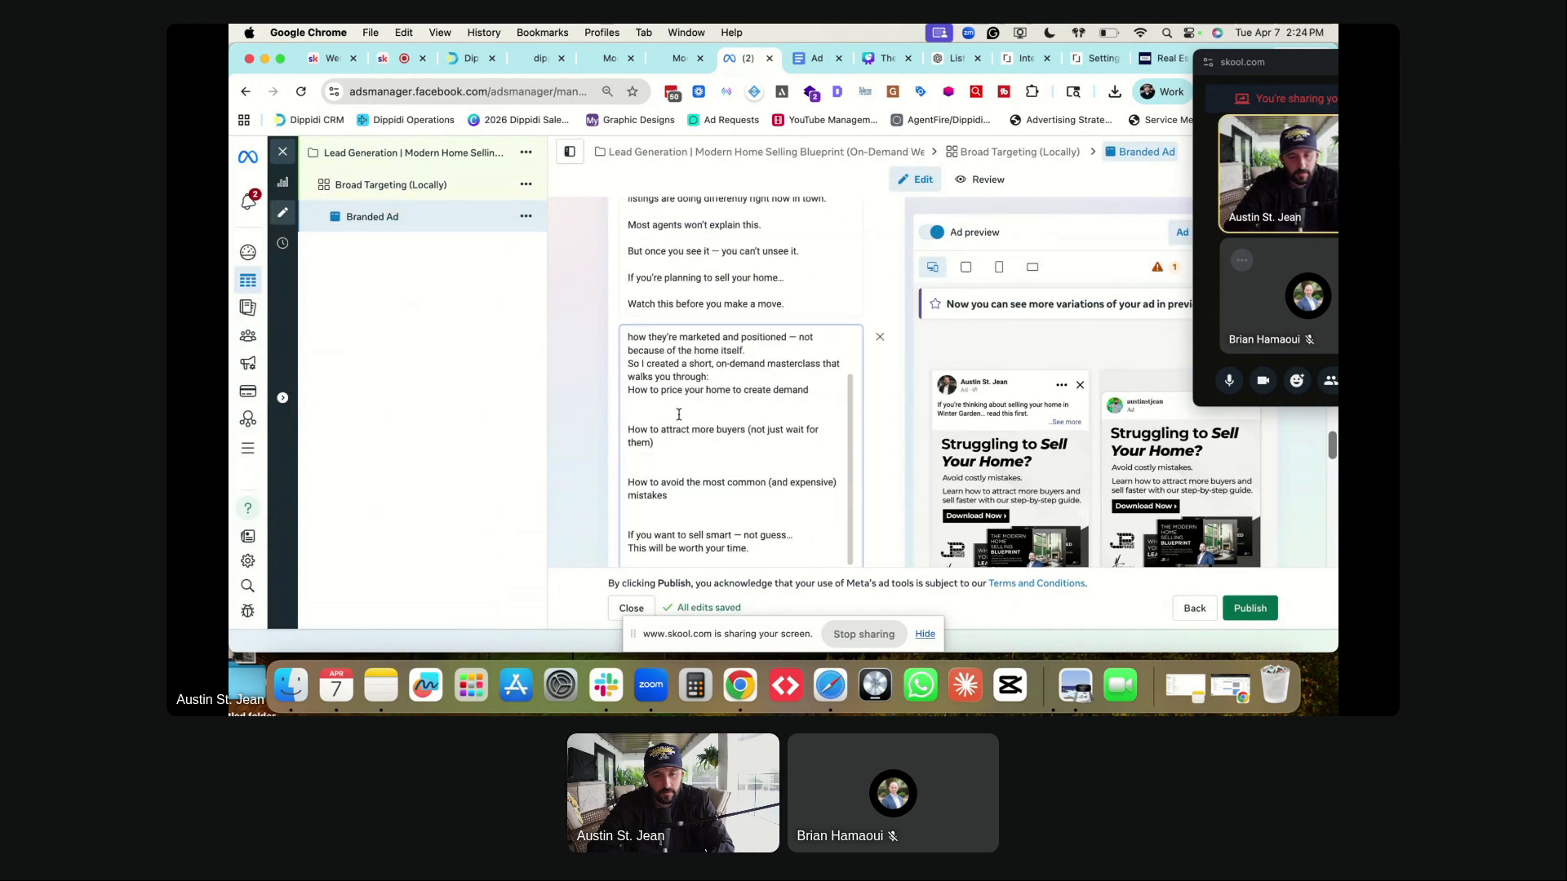
- Add blank lines between the opening paragraphs and after 'walks you through:'
left_click(735, 396)
key("Return")
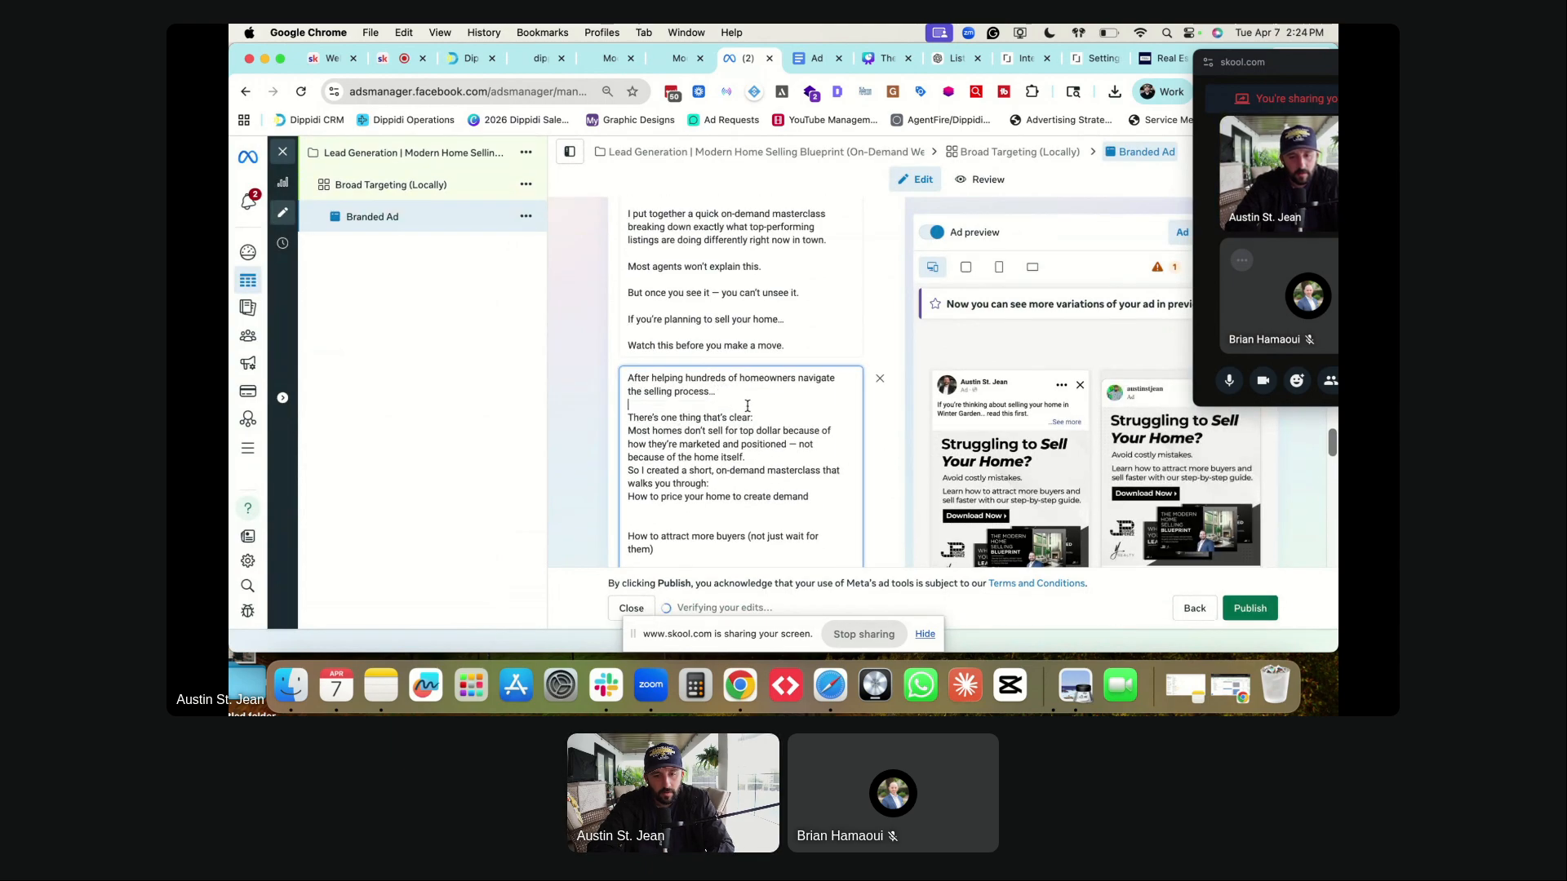
key("Return")
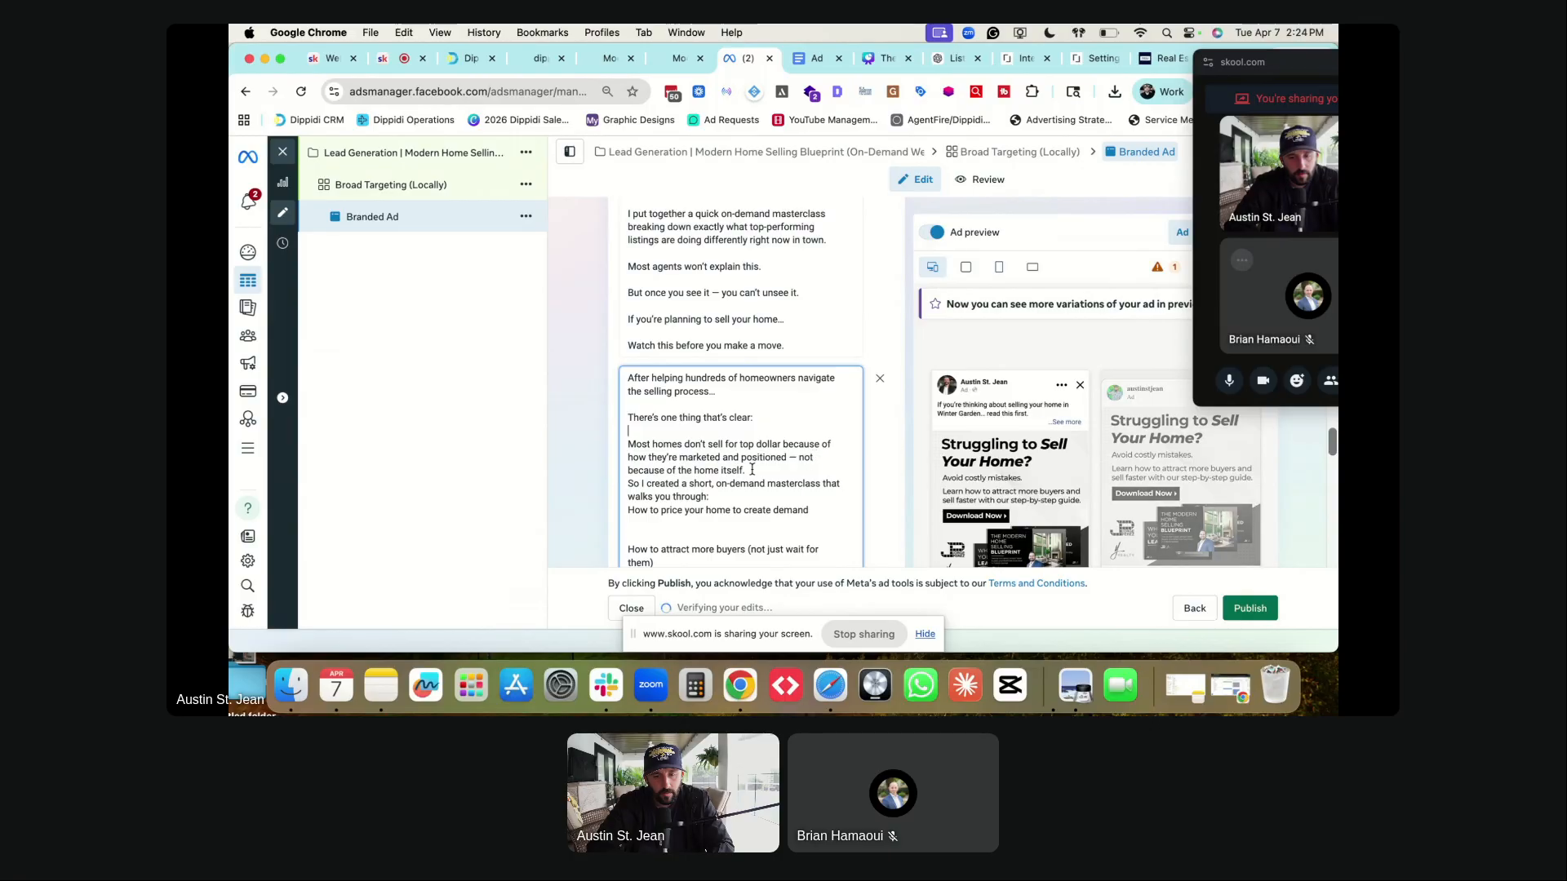
left_click(747, 470)
key("Return")
left_click(732, 510)
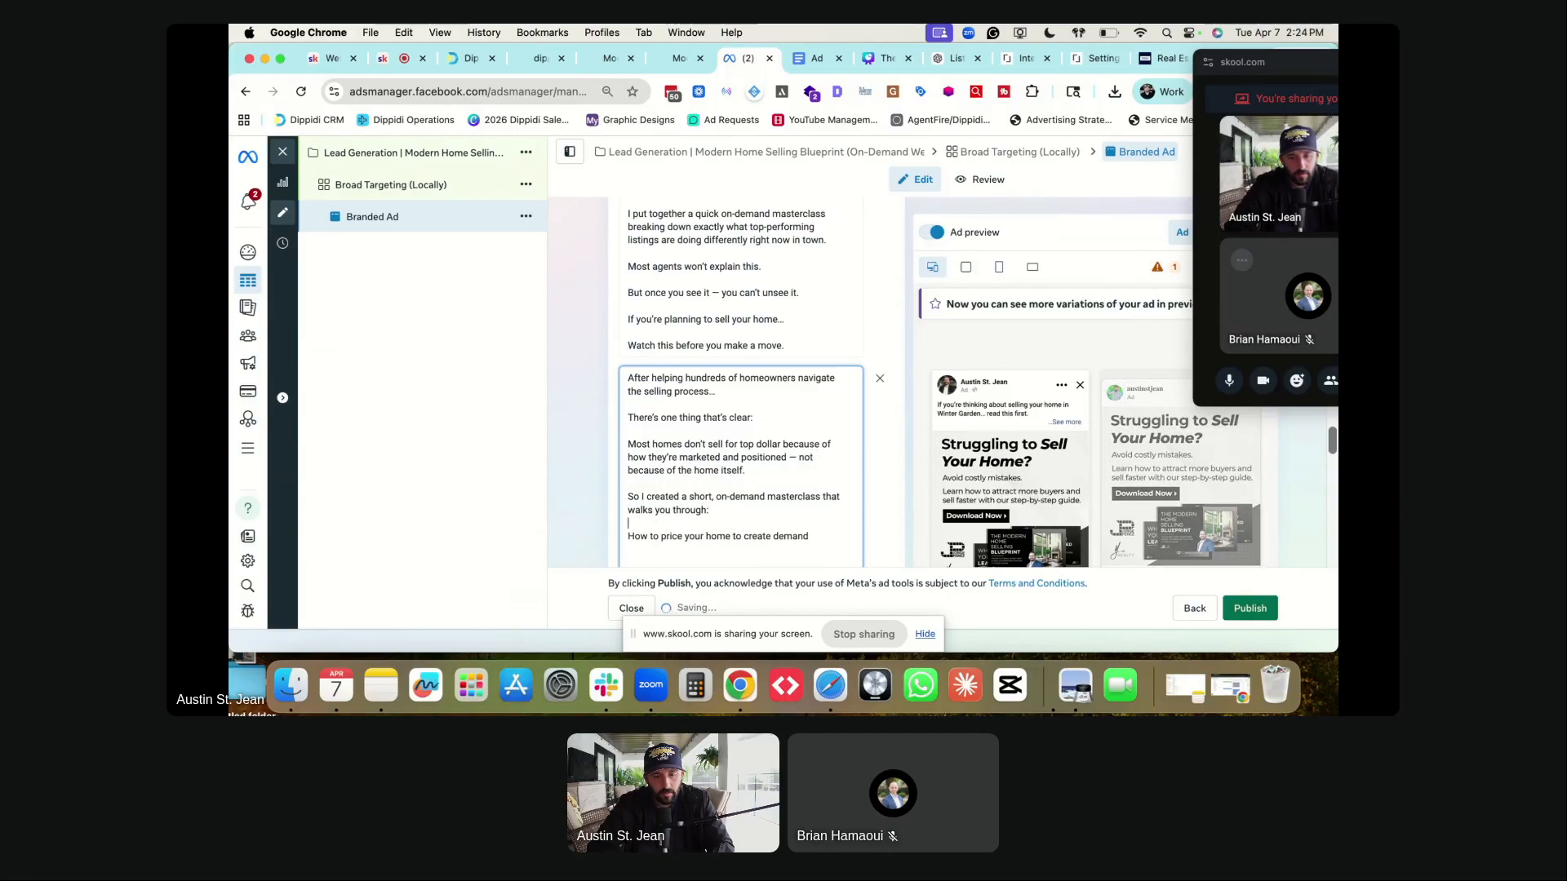
key("Return")
- Remove the extra blank lines below the first, second and third points
left_click(636, 501)
key("BackSpace")
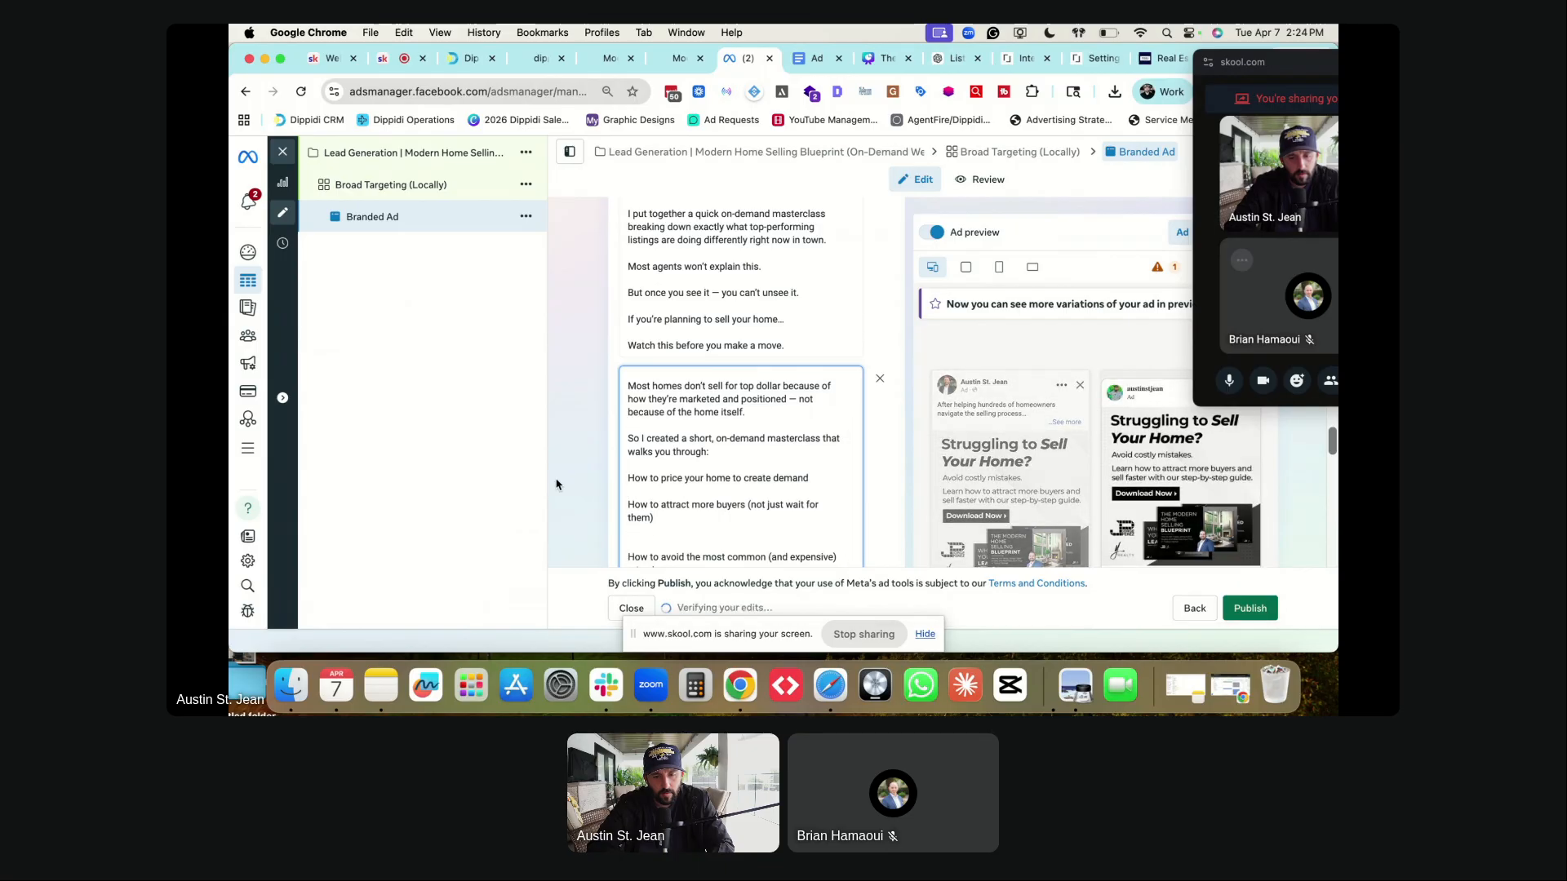
scroll(557, 483, "down", 3)
scroll(556, 482, "down", 1)
left_click(634, 404)
key("BackSpace")
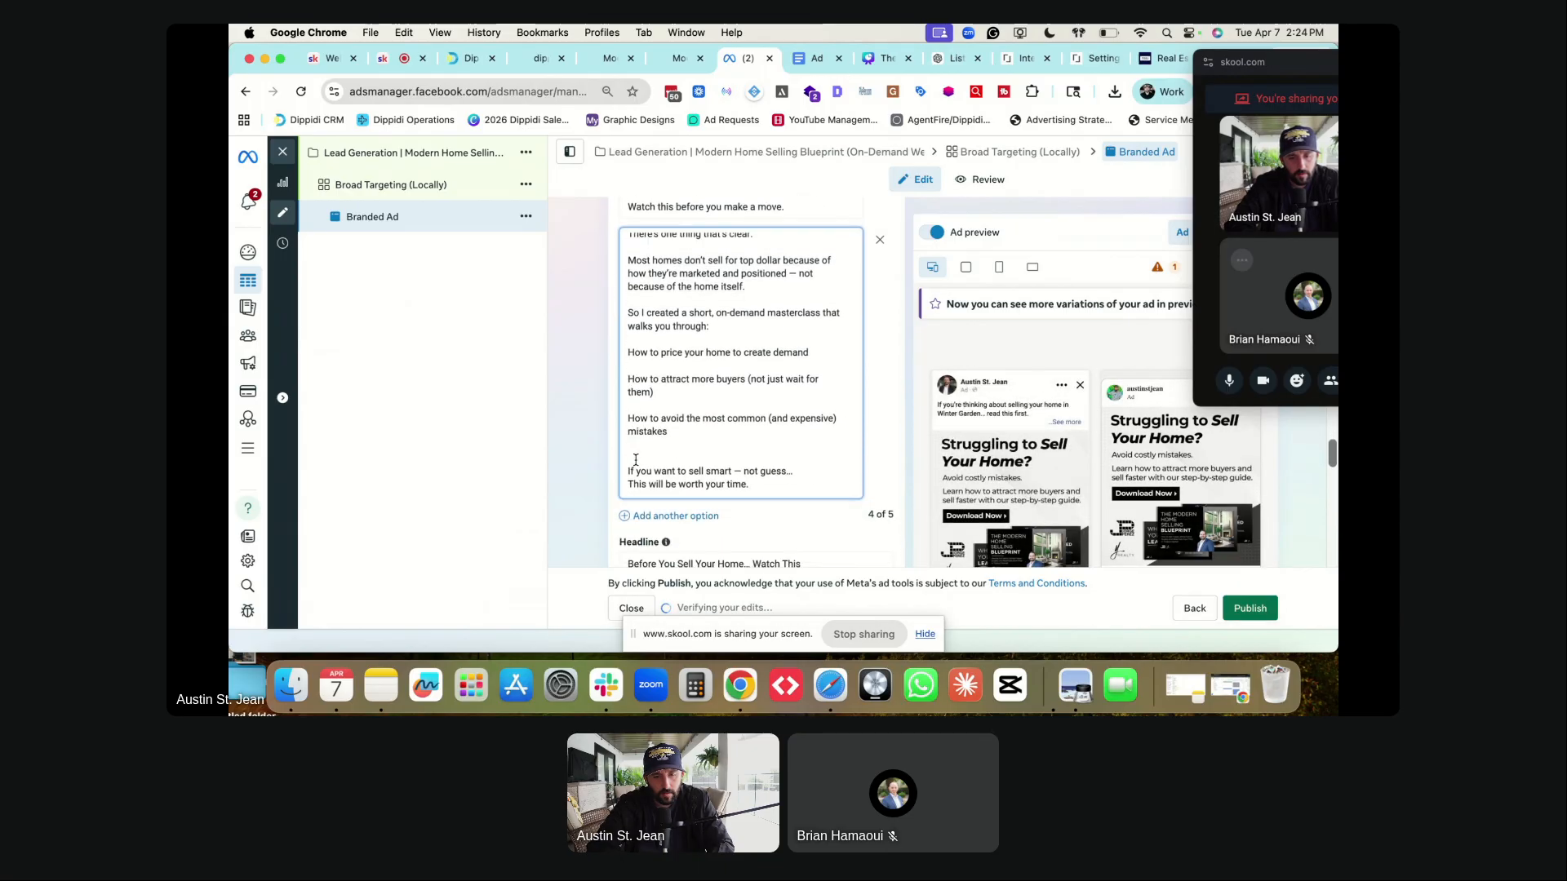
key("BackSpace")
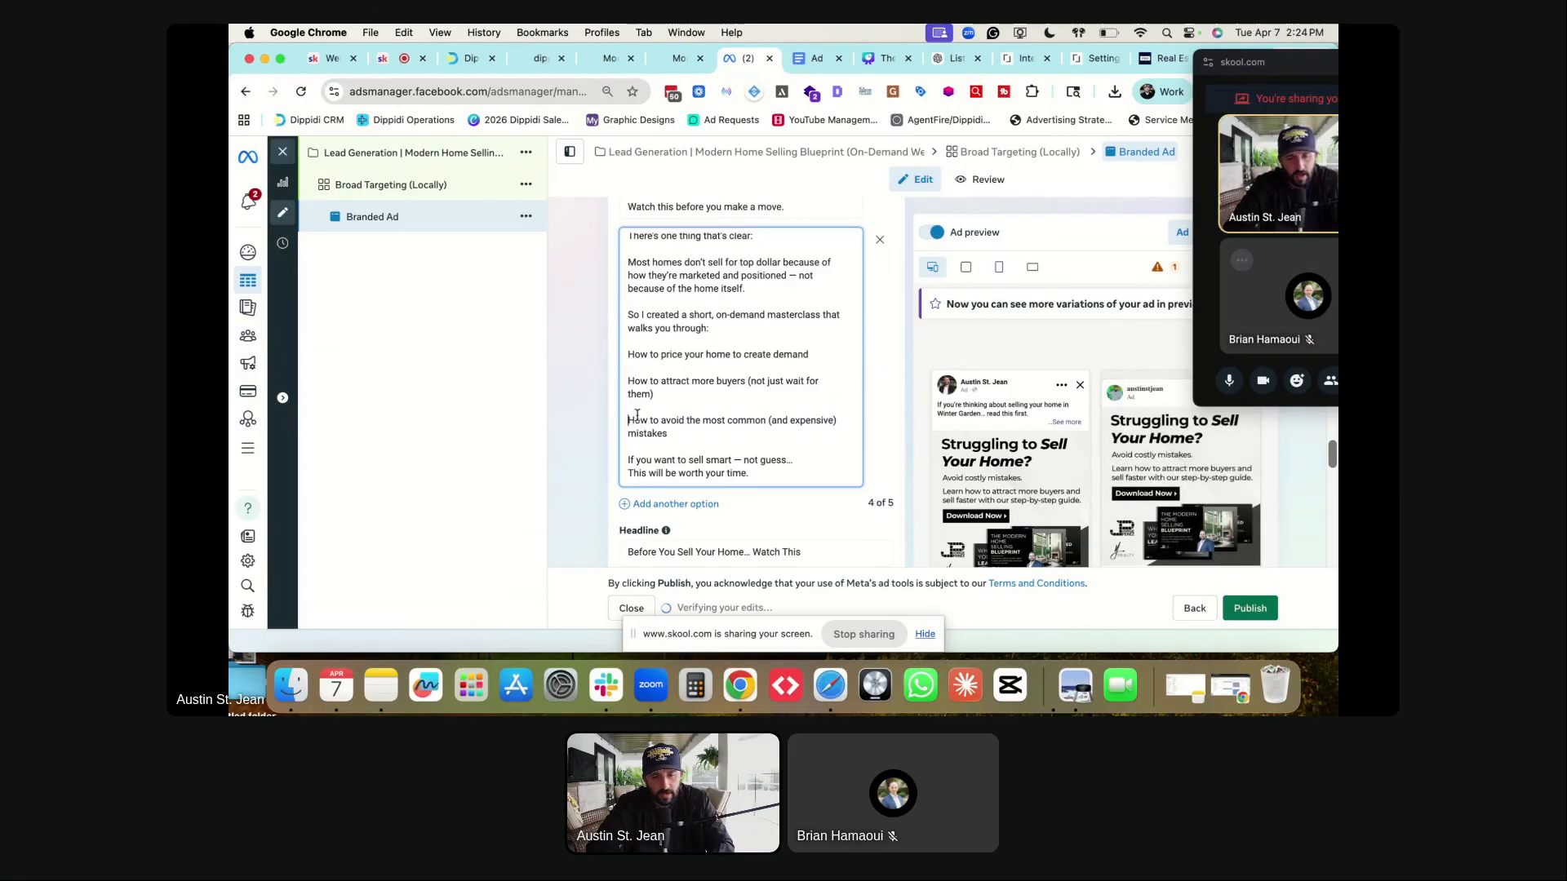
- Put a ✔ before each of the three points and add a blank line before 'This will be worth your time.'
scroll(637, 415, "up", 5)
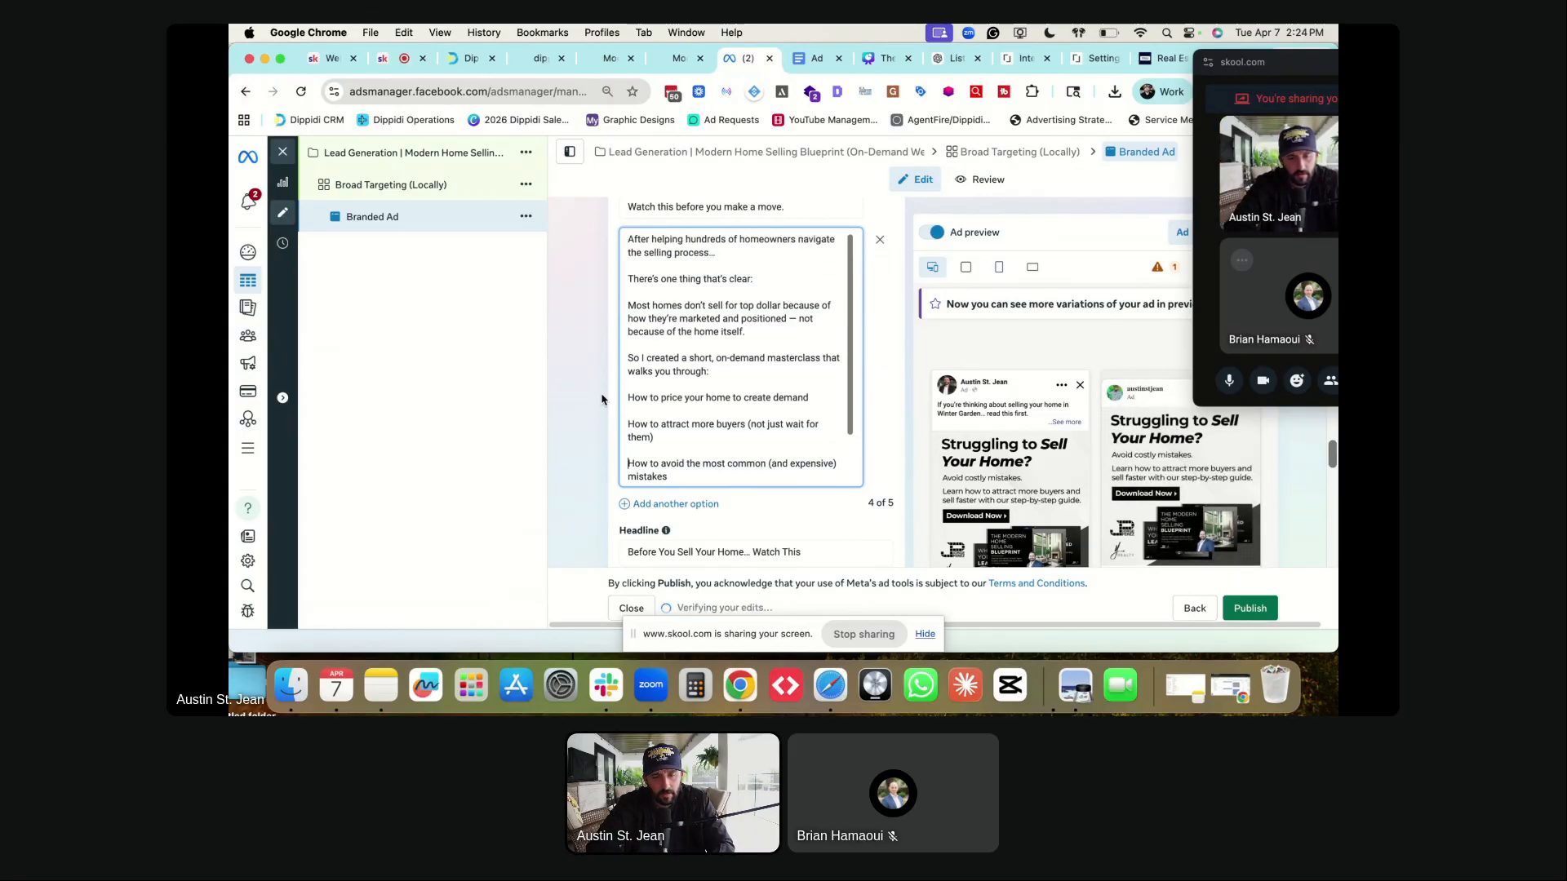
scroll(601, 399, "up", 10)
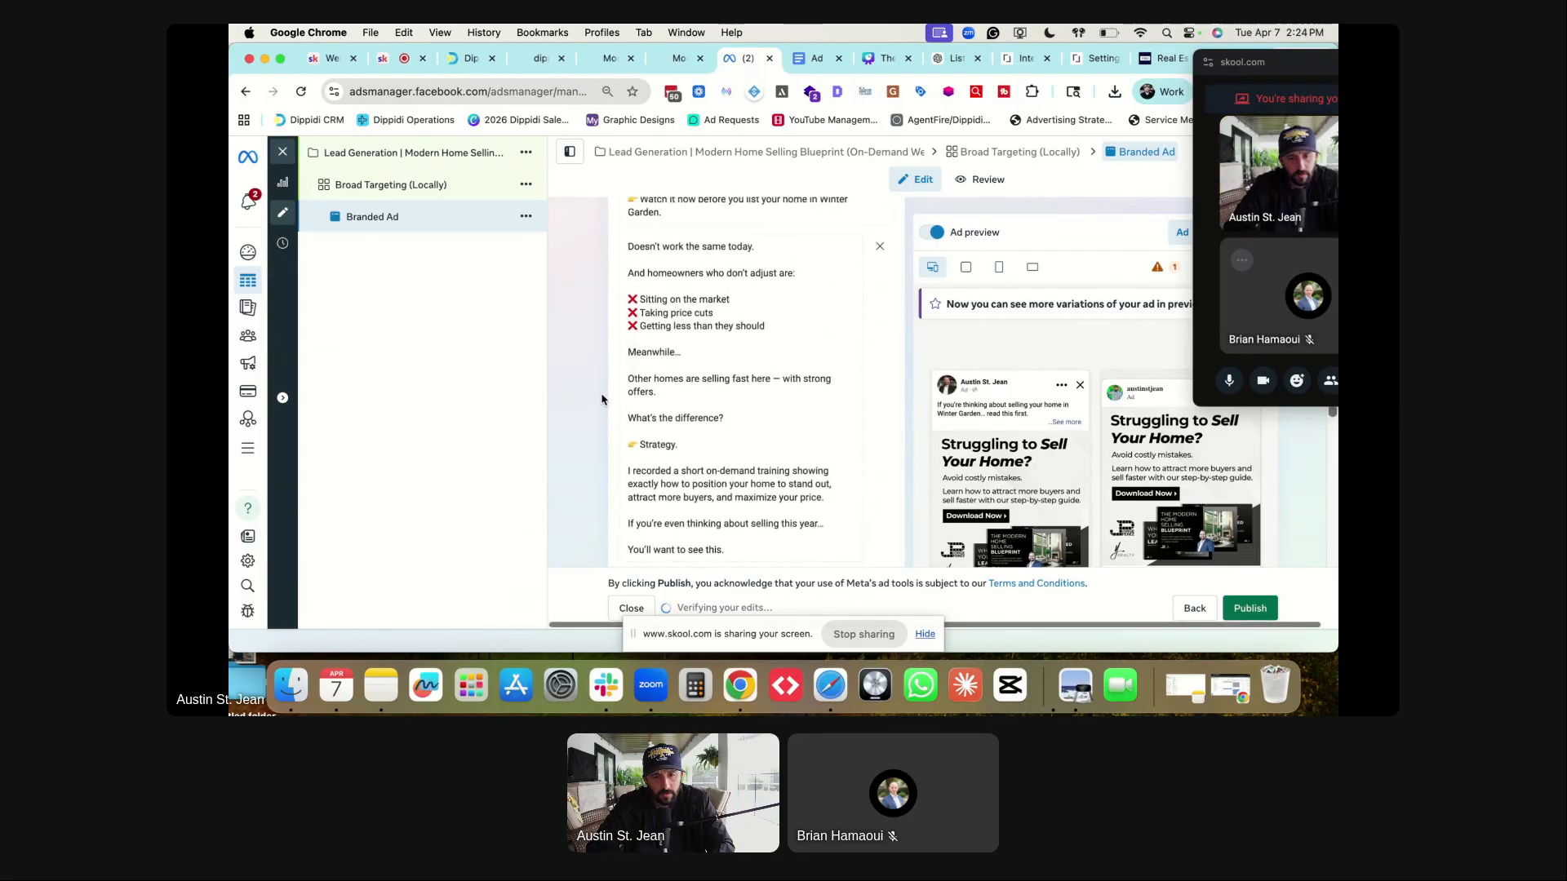
scroll(641, 368, "up", 5)
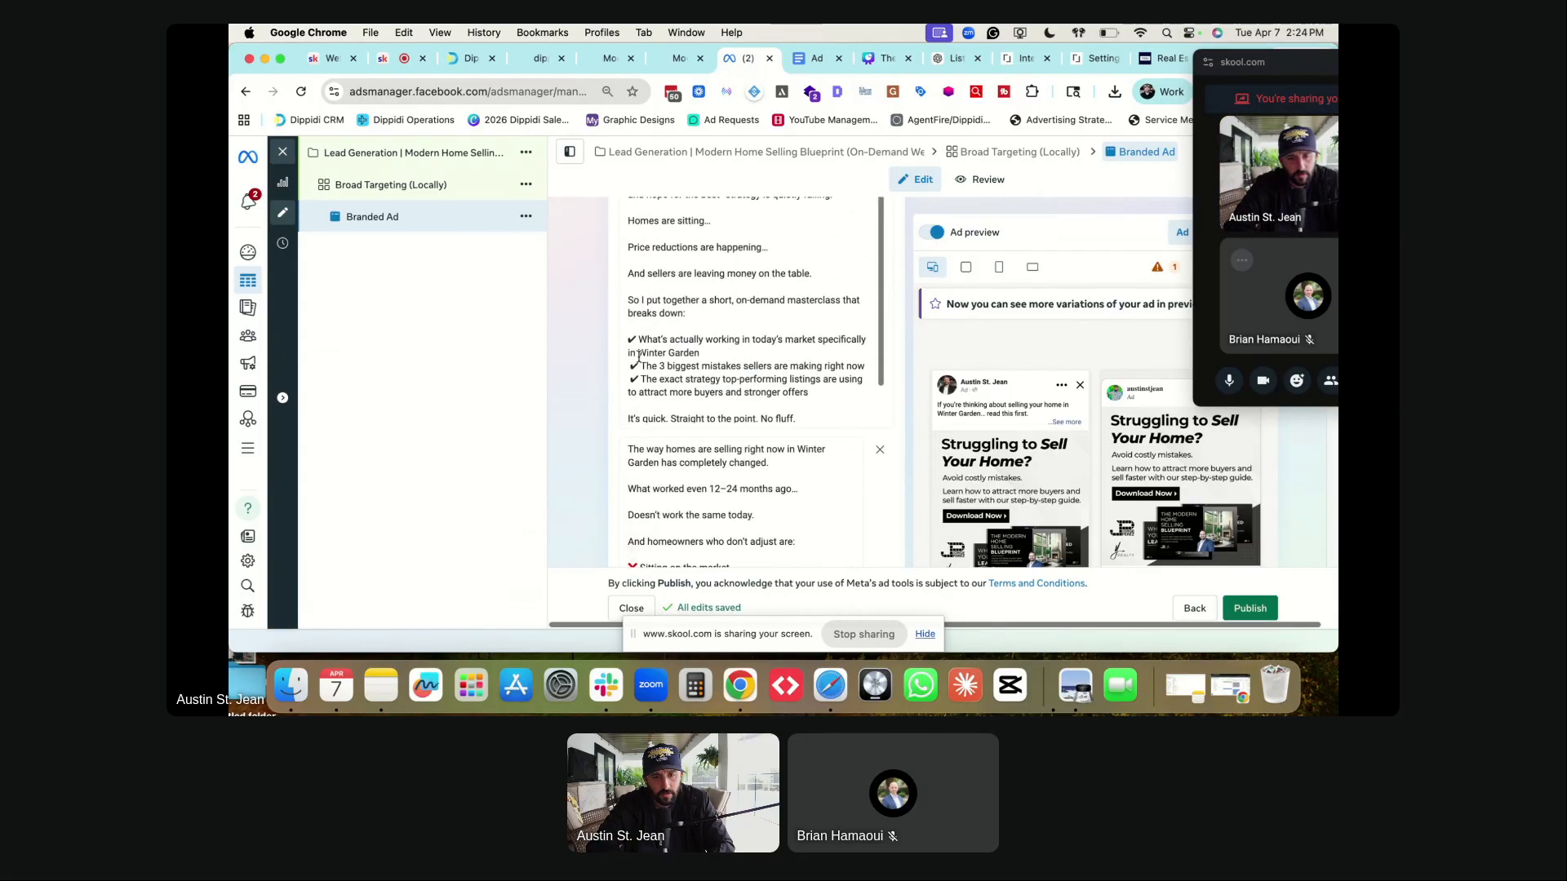
scroll(592, 436, "down", 10)
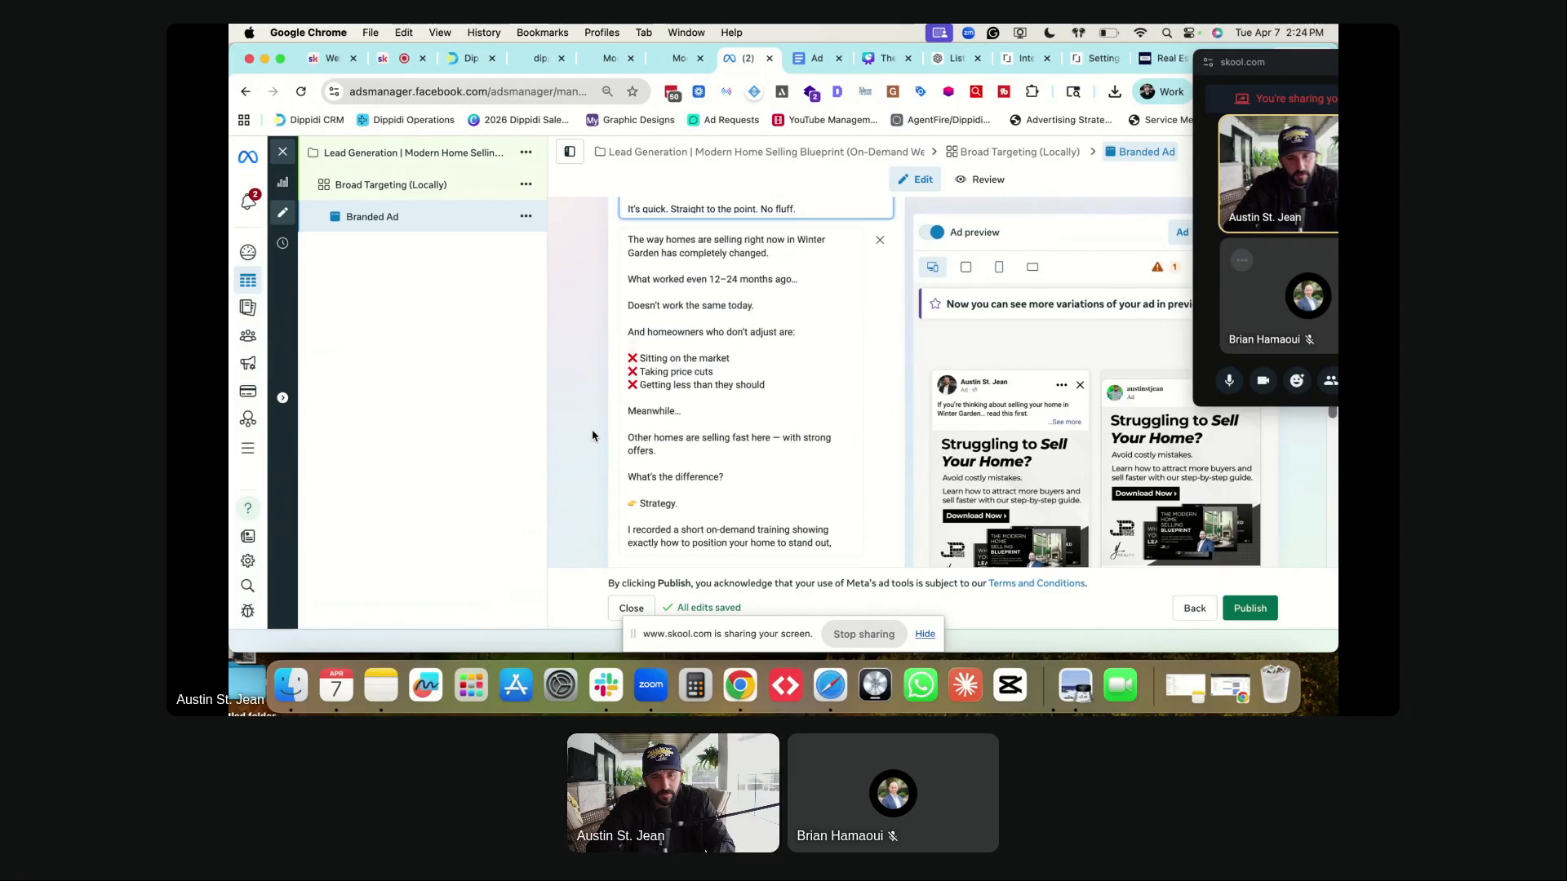
scroll(592, 436, "down", 8)
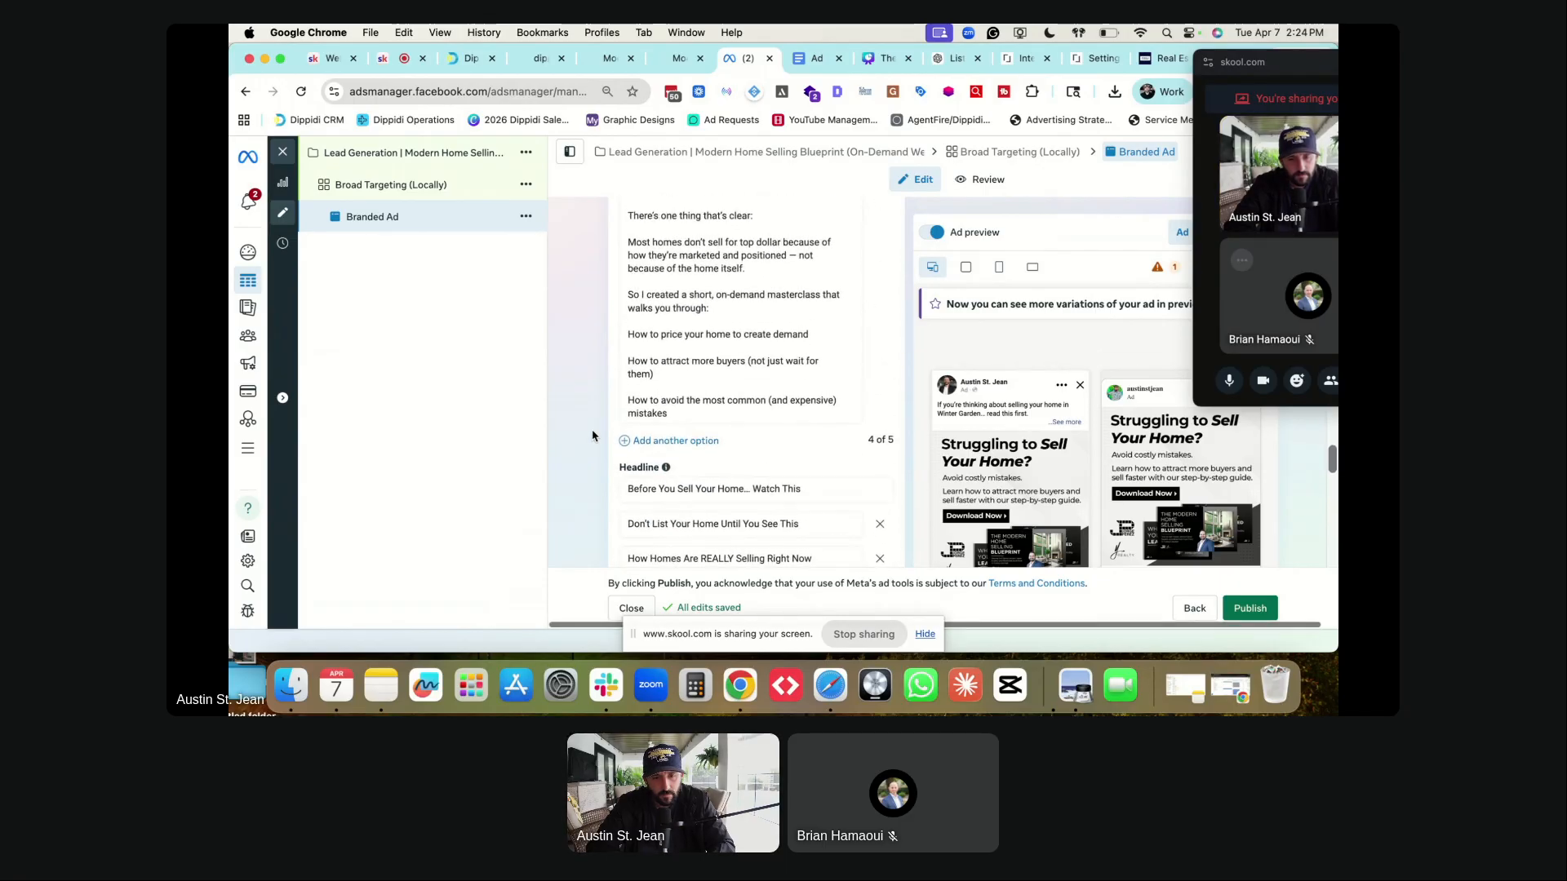
scroll(639, 325, "down", 2)
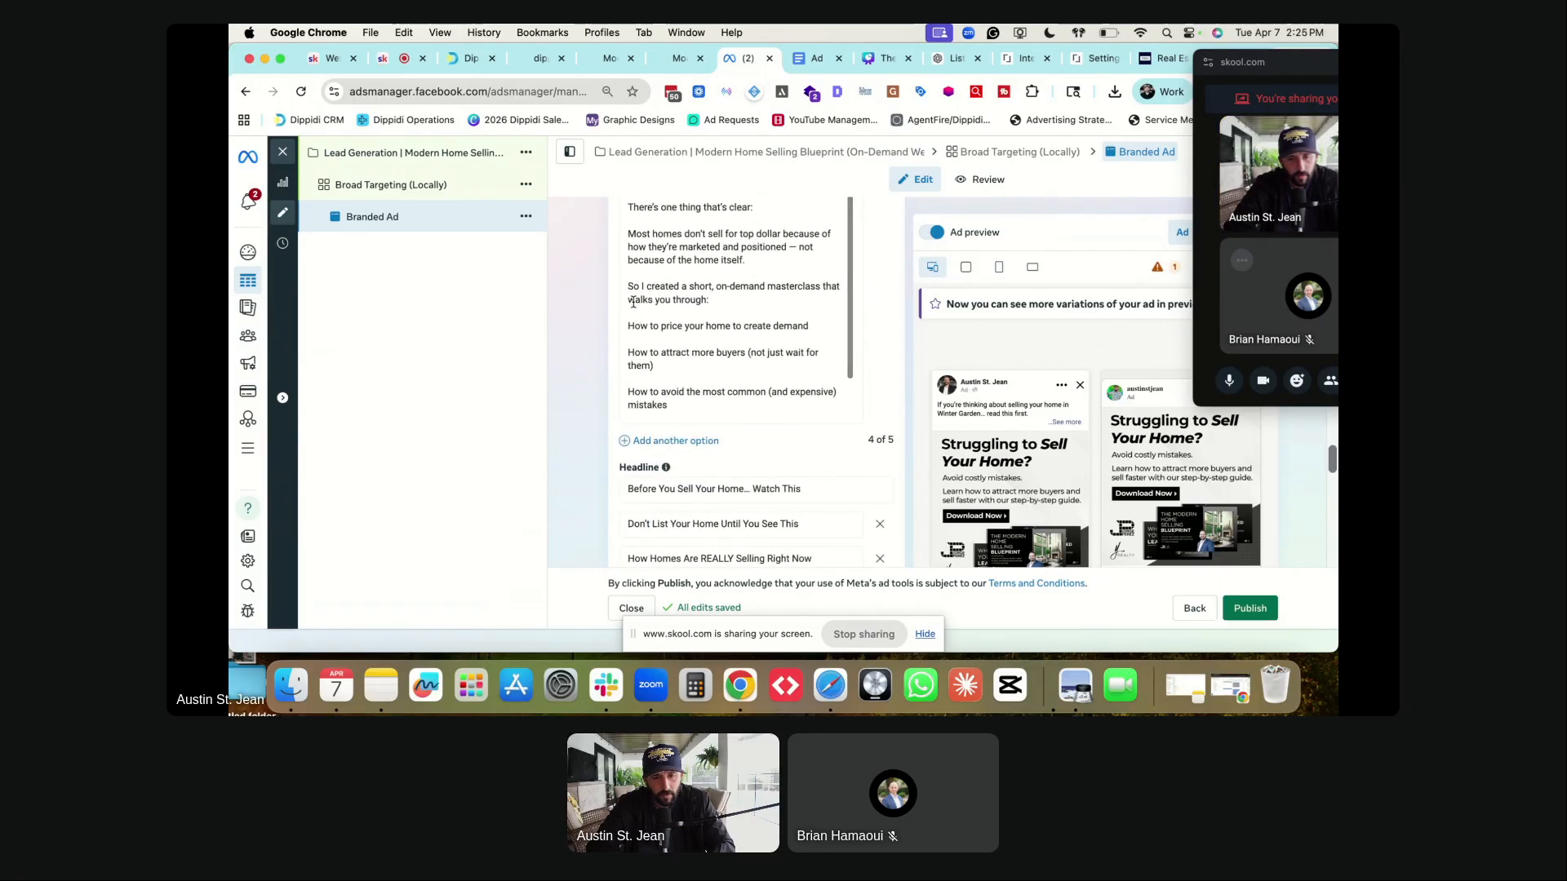
left_click(627, 326)
type("✔")
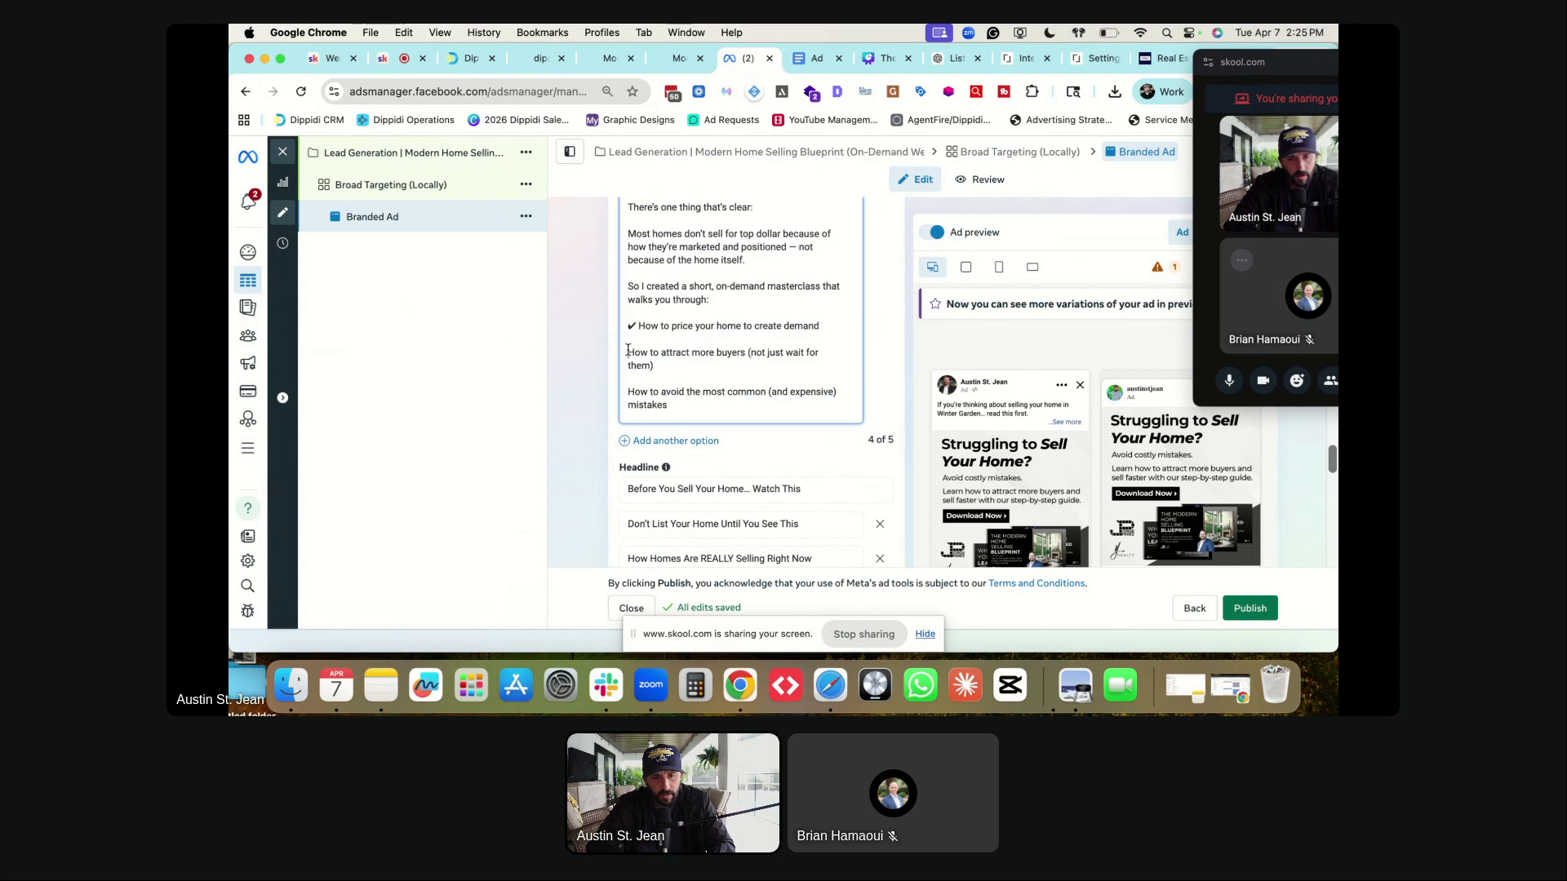
left_click(627, 352)
type("✔")
left_click(628, 392)
type("✔")
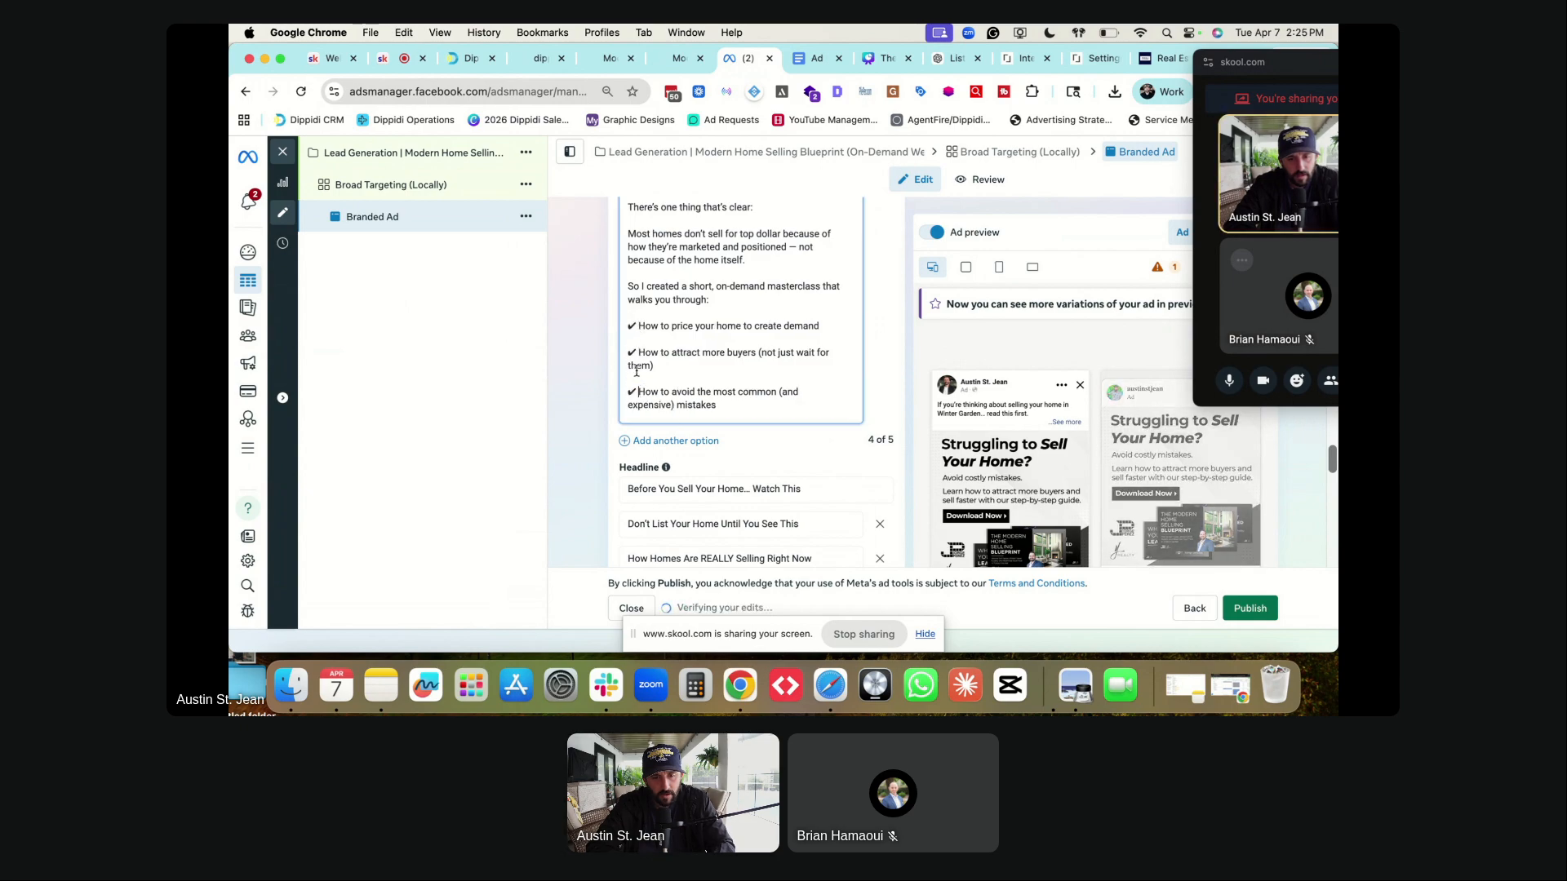
scroll(636, 371, "down", 3)
left_click(628, 399)
key("Return")
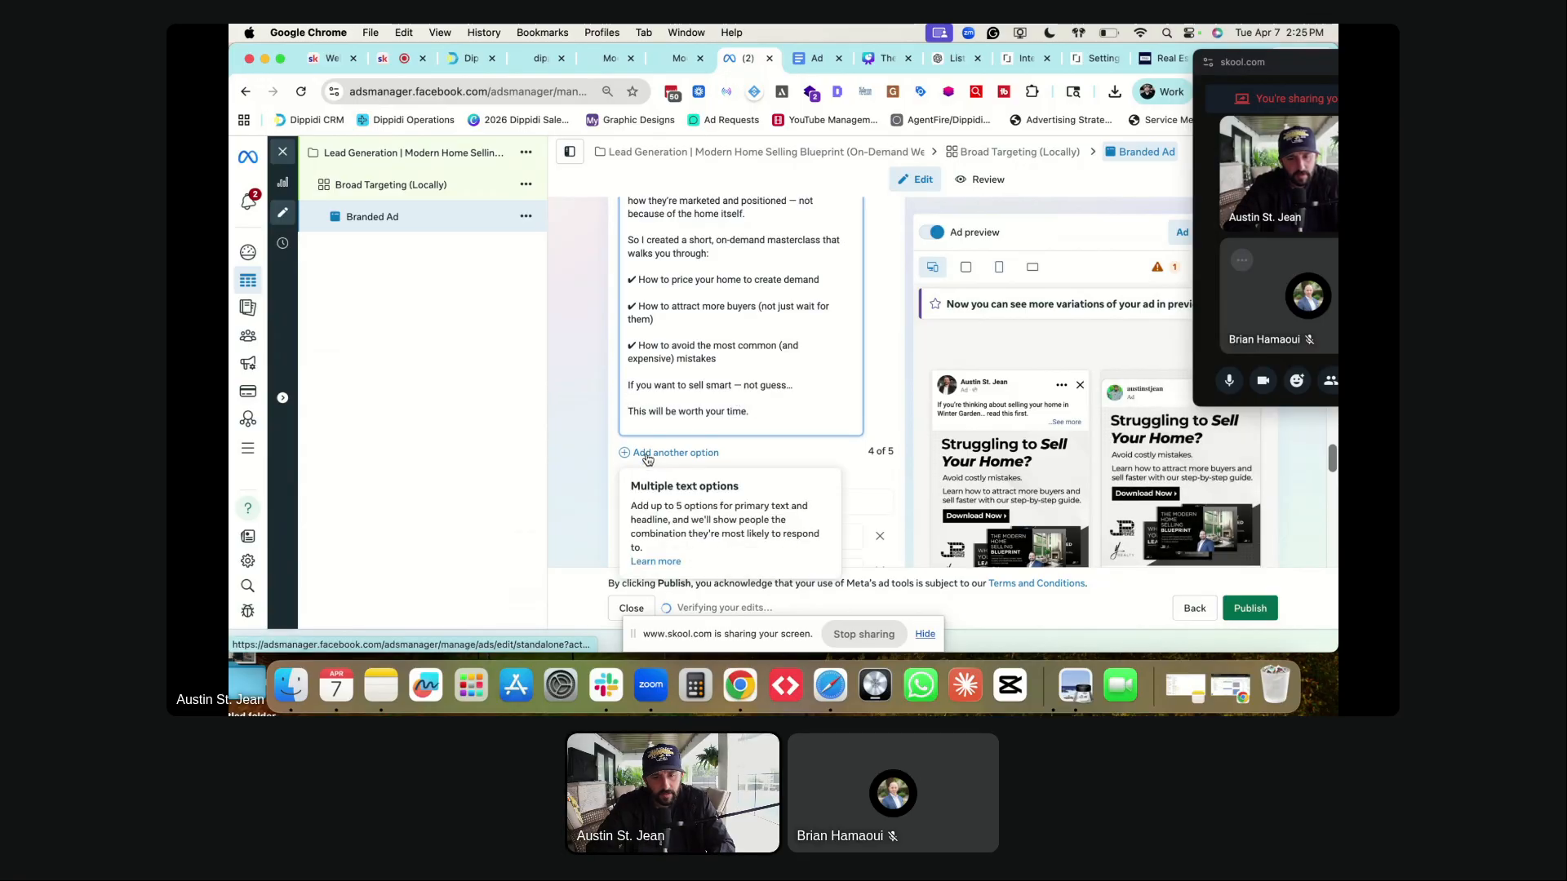
- Add a fifth primary text option and copy the Option 5 text from the ad copy document
left_click(642, 452)
key("ctrl+Tab")
scroll(692, 420, "down", 10)
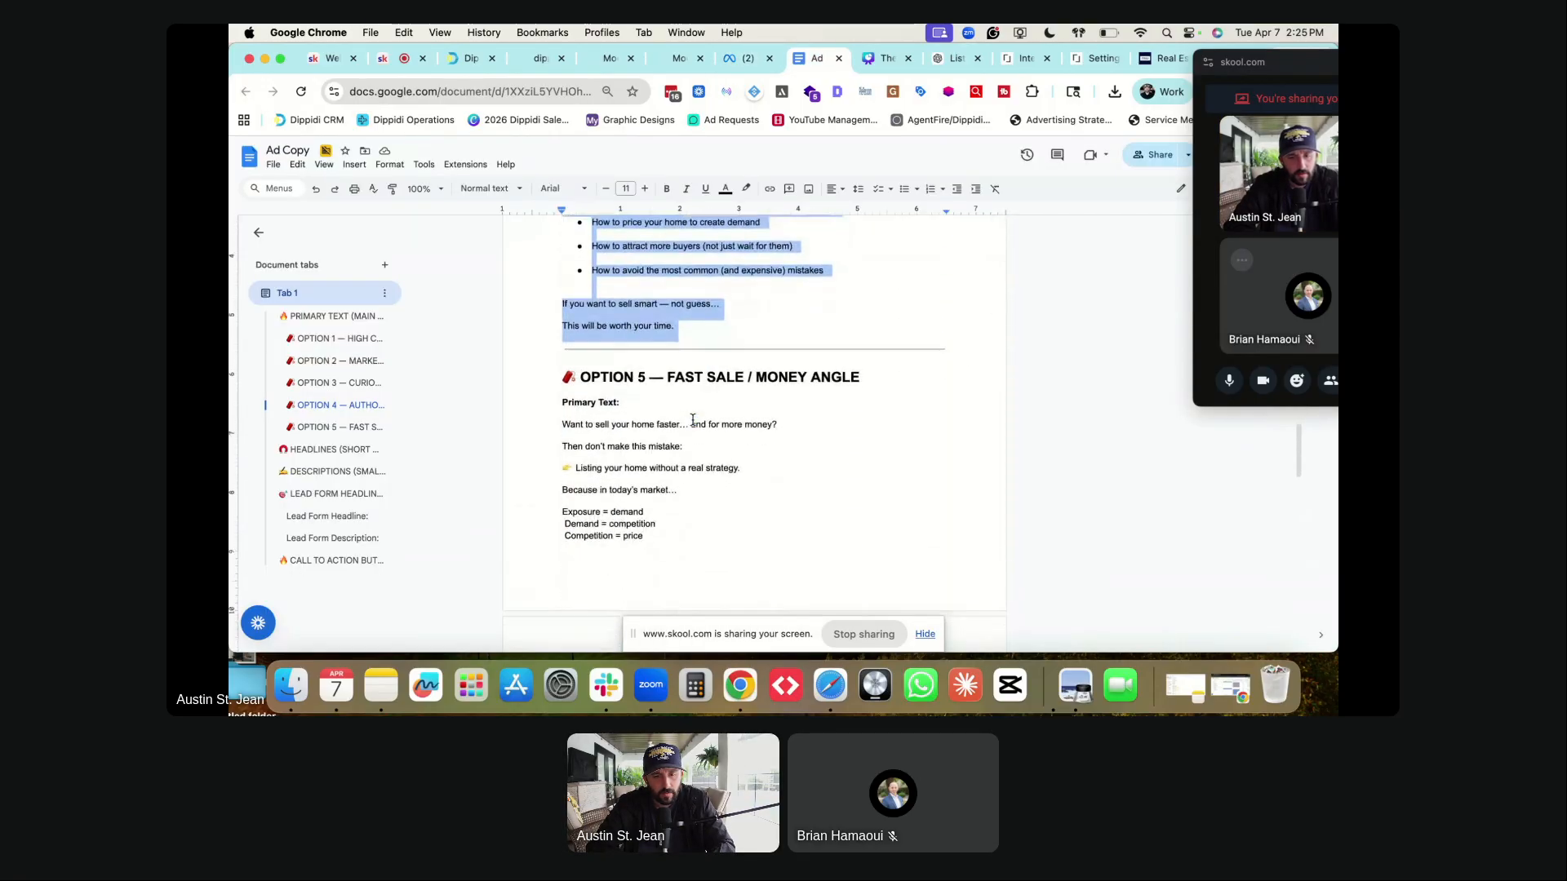
left_click_drag(668, 482, 563, 284)
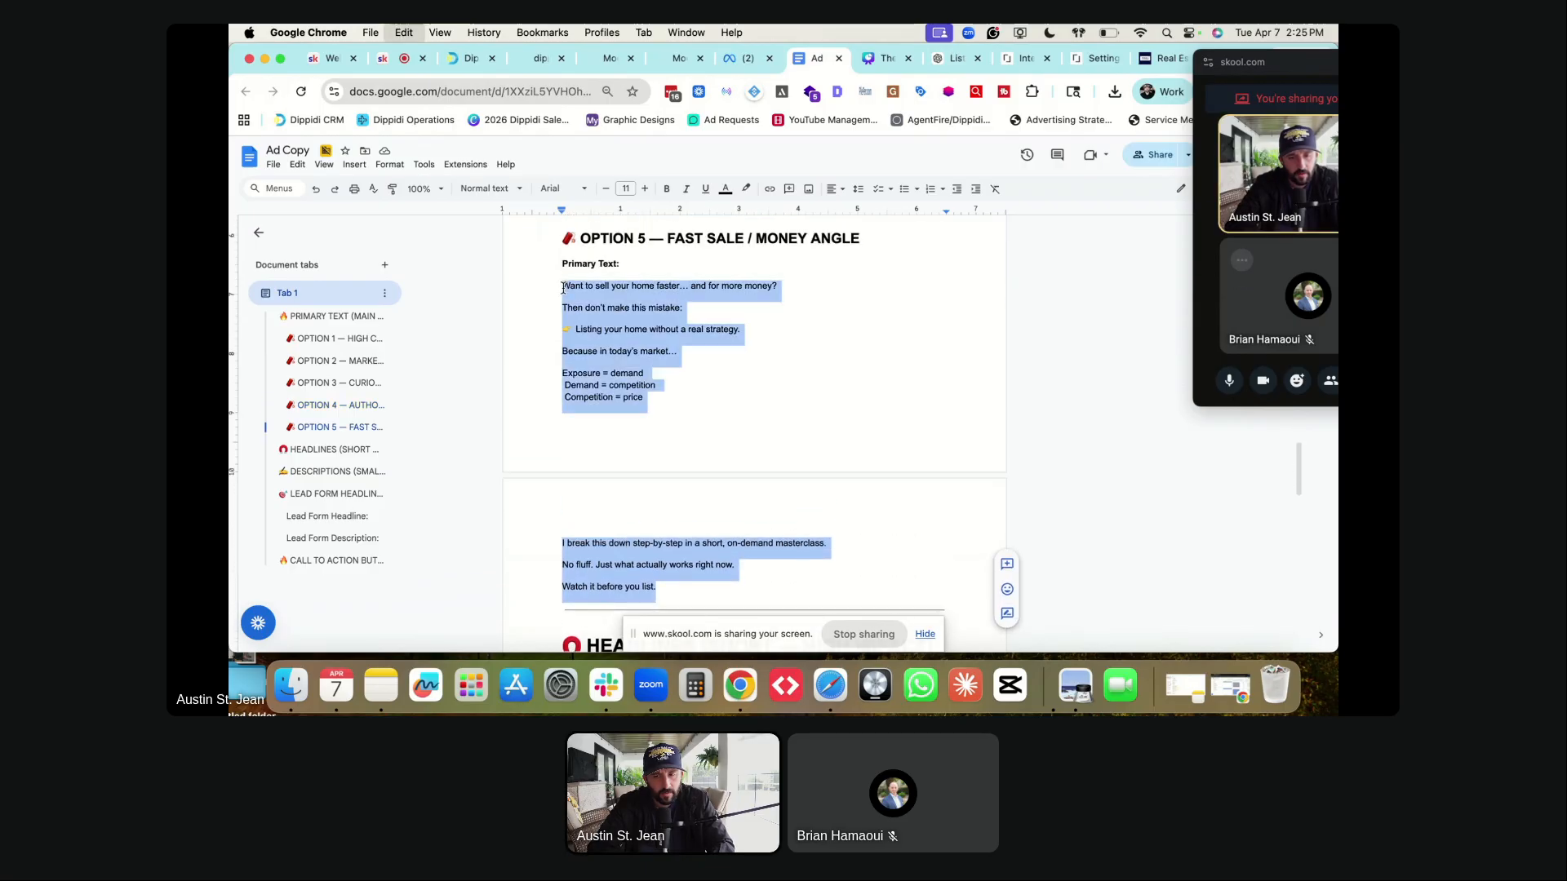
key("ctrl+shift+Tab")
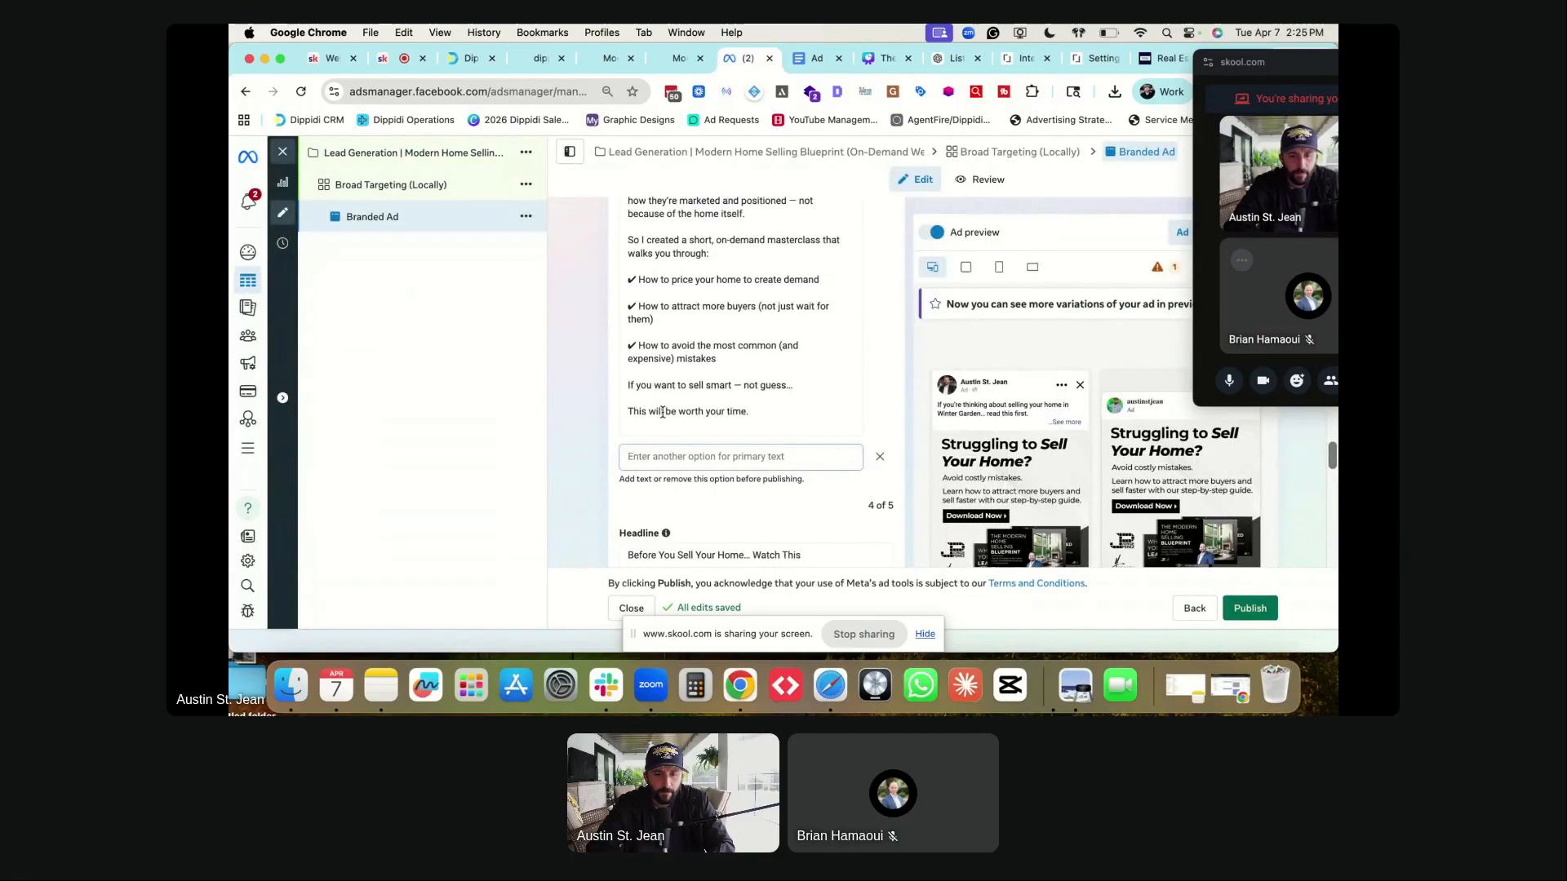
- Paste the Option 5 copy into the new empty primary text option
left_click(668, 455)
key("super+v")
scroll(668, 457, "up", 5)
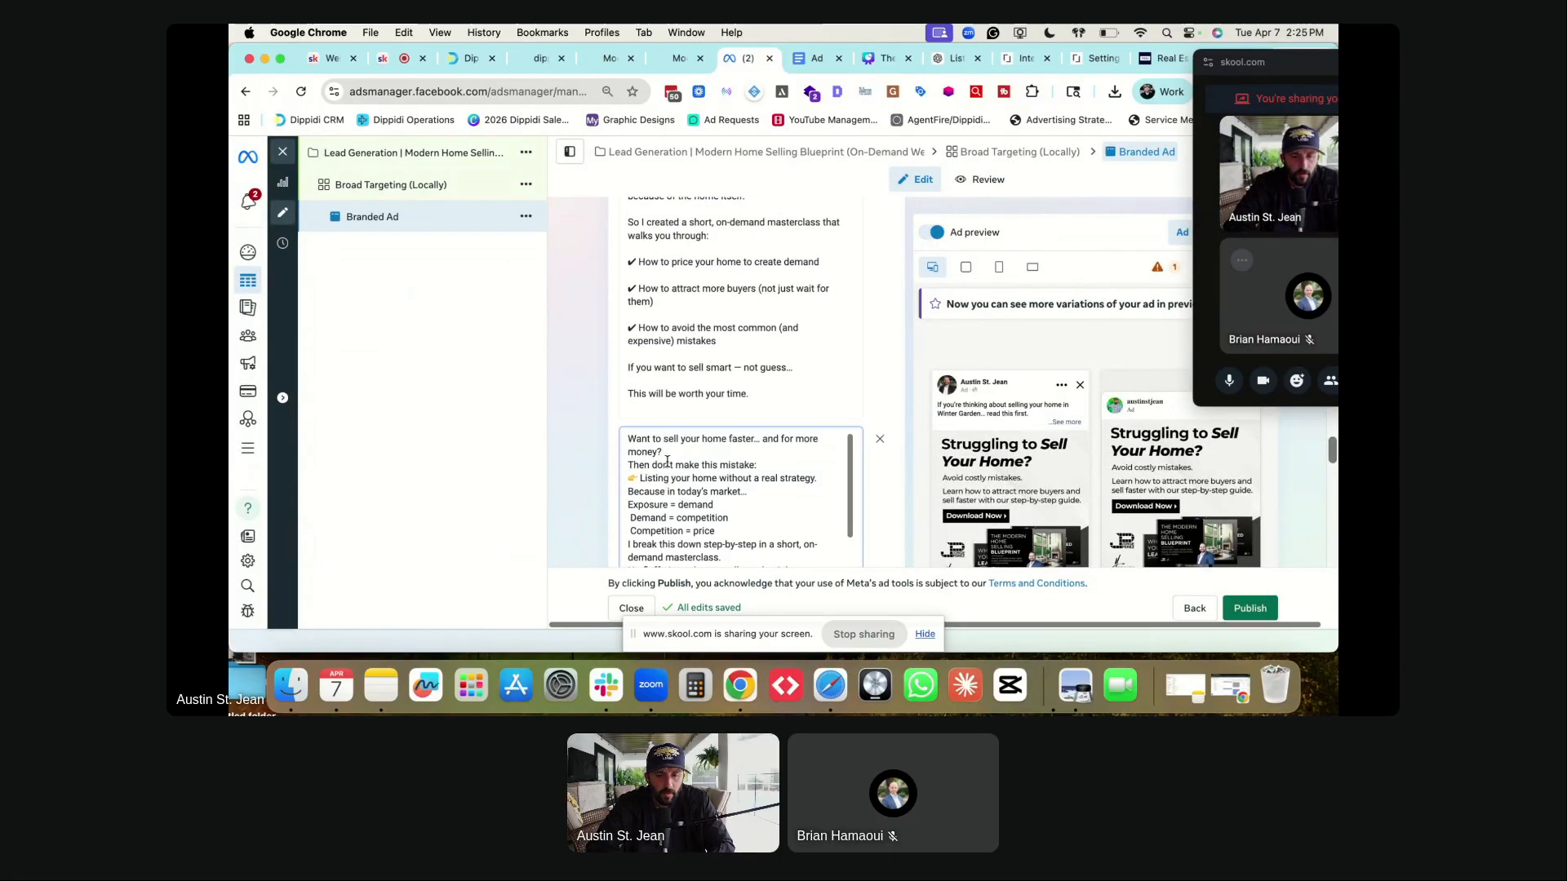
scroll(667, 462, "up", 1)
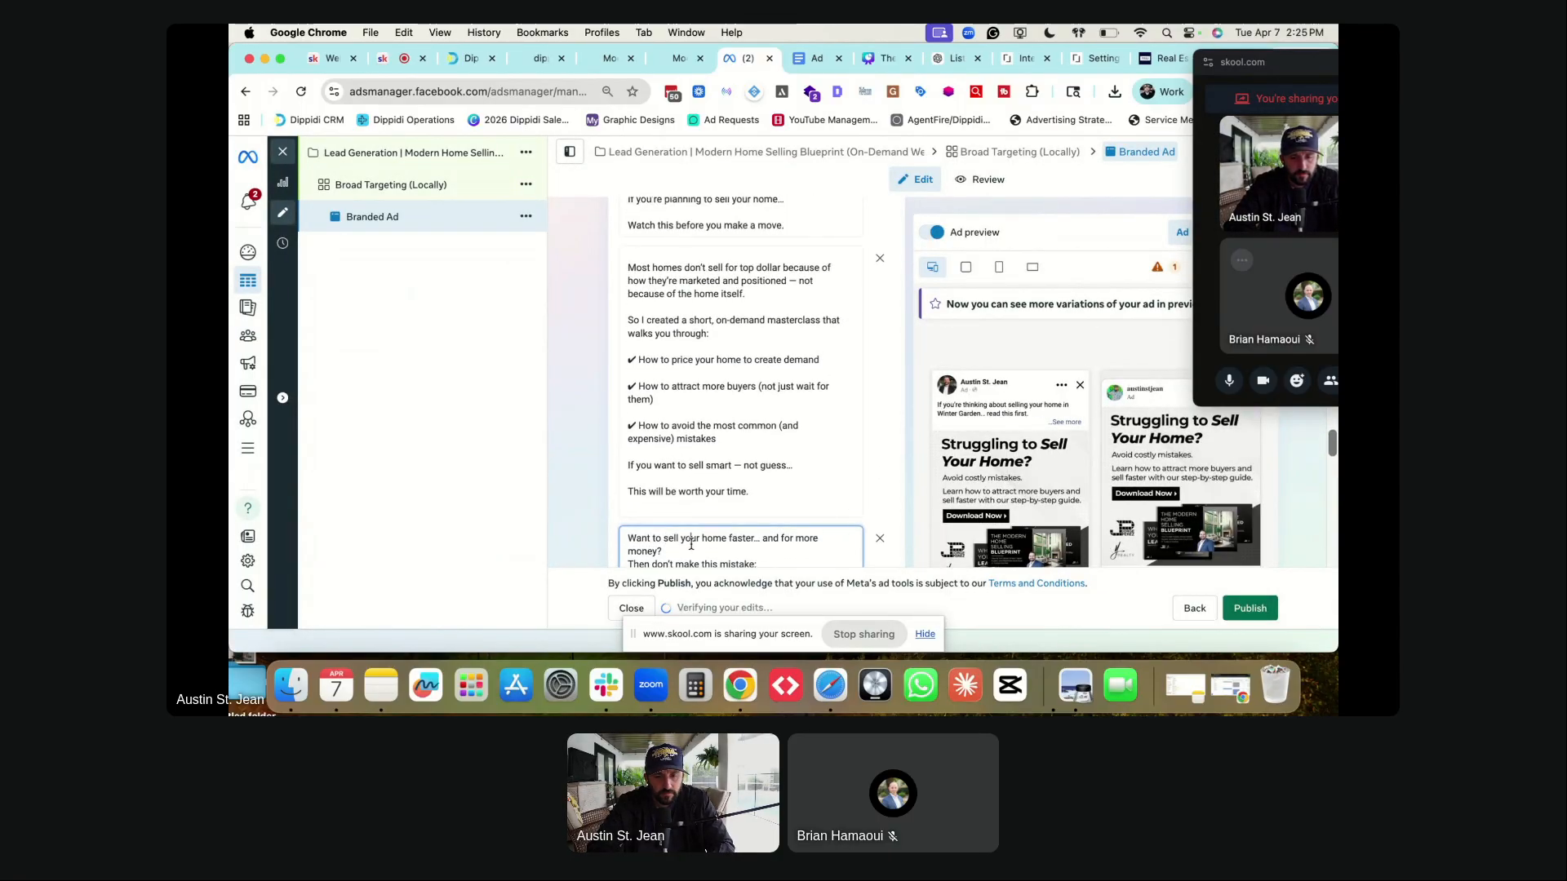
scroll(673, 548, "down", 4)
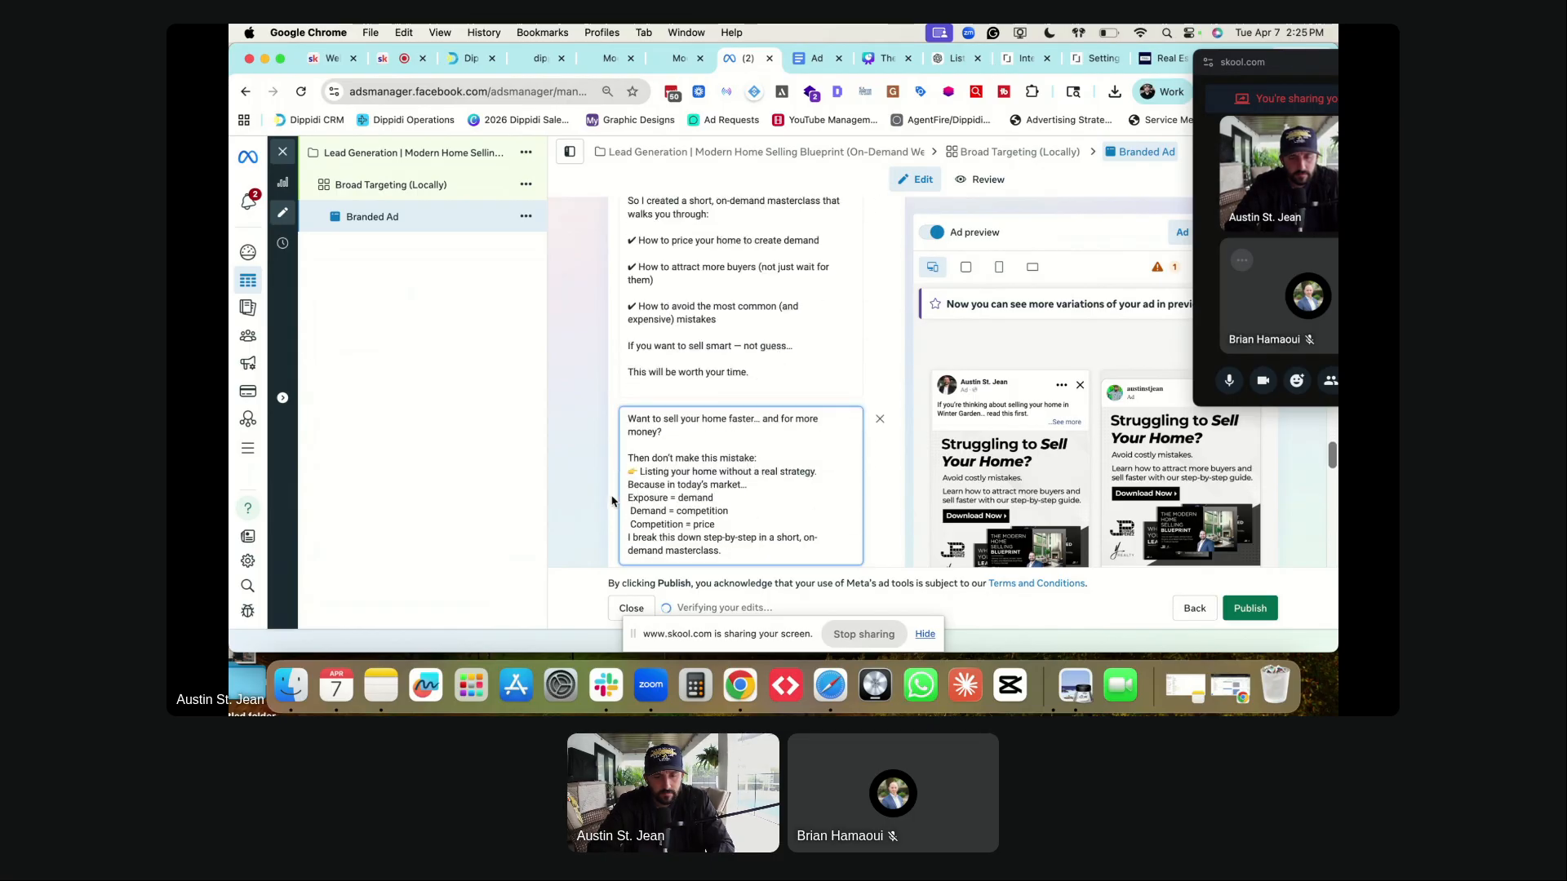
- Insert blank lines between the opening paragraphs through 'Exposure = demand', keeping the equation lines together
left_click(768, 413)
key("Return")
left_click(816, 442)
key("Return")
left_click(767, 467)
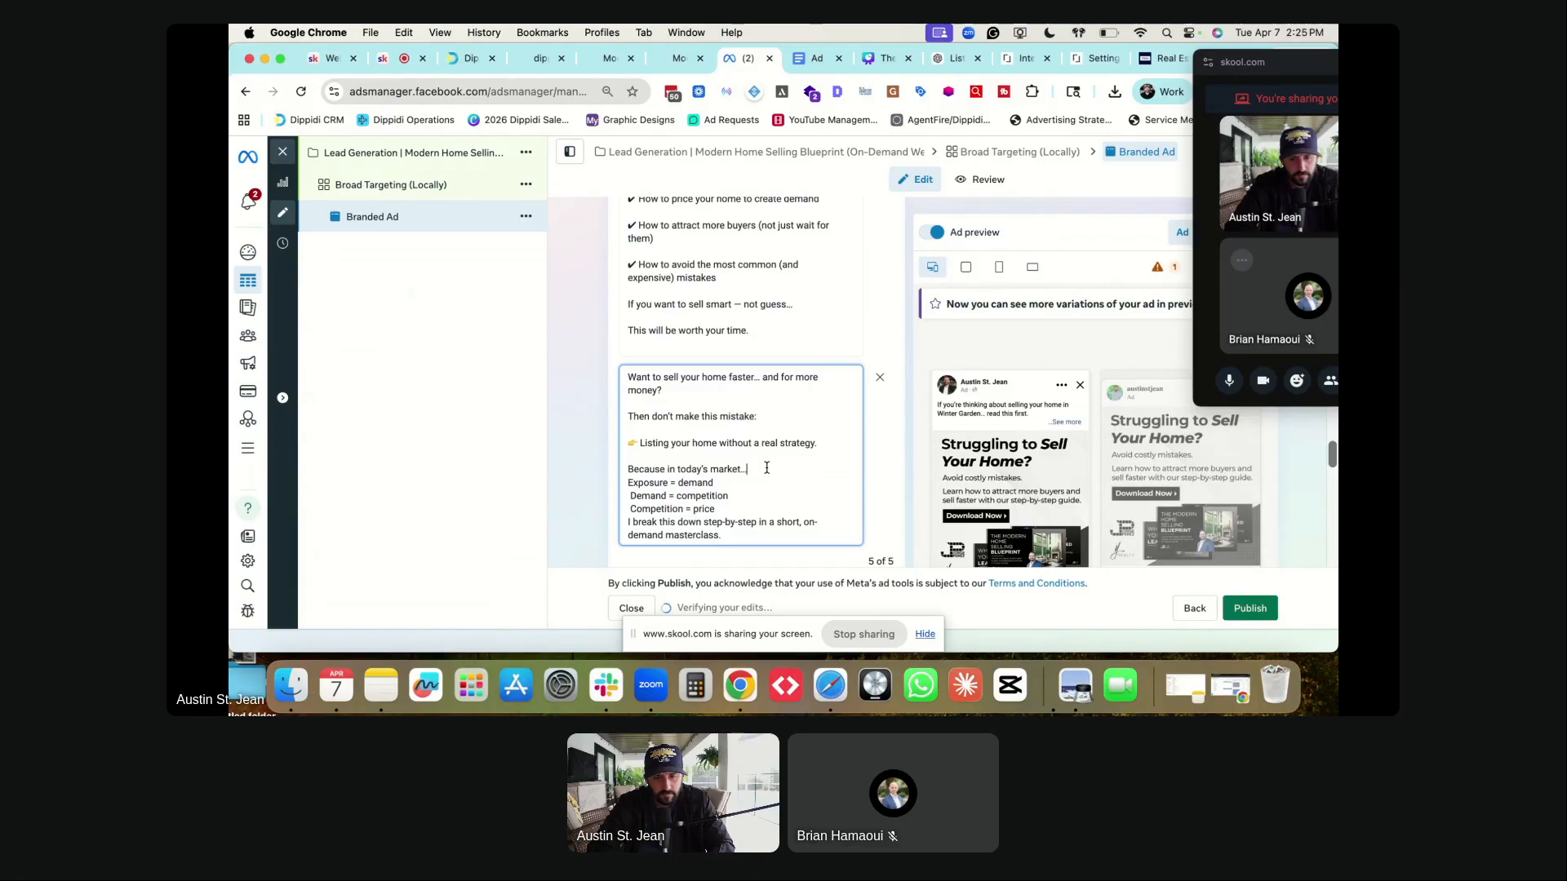
key("Return")
left_click(727, 496)
key("Return")
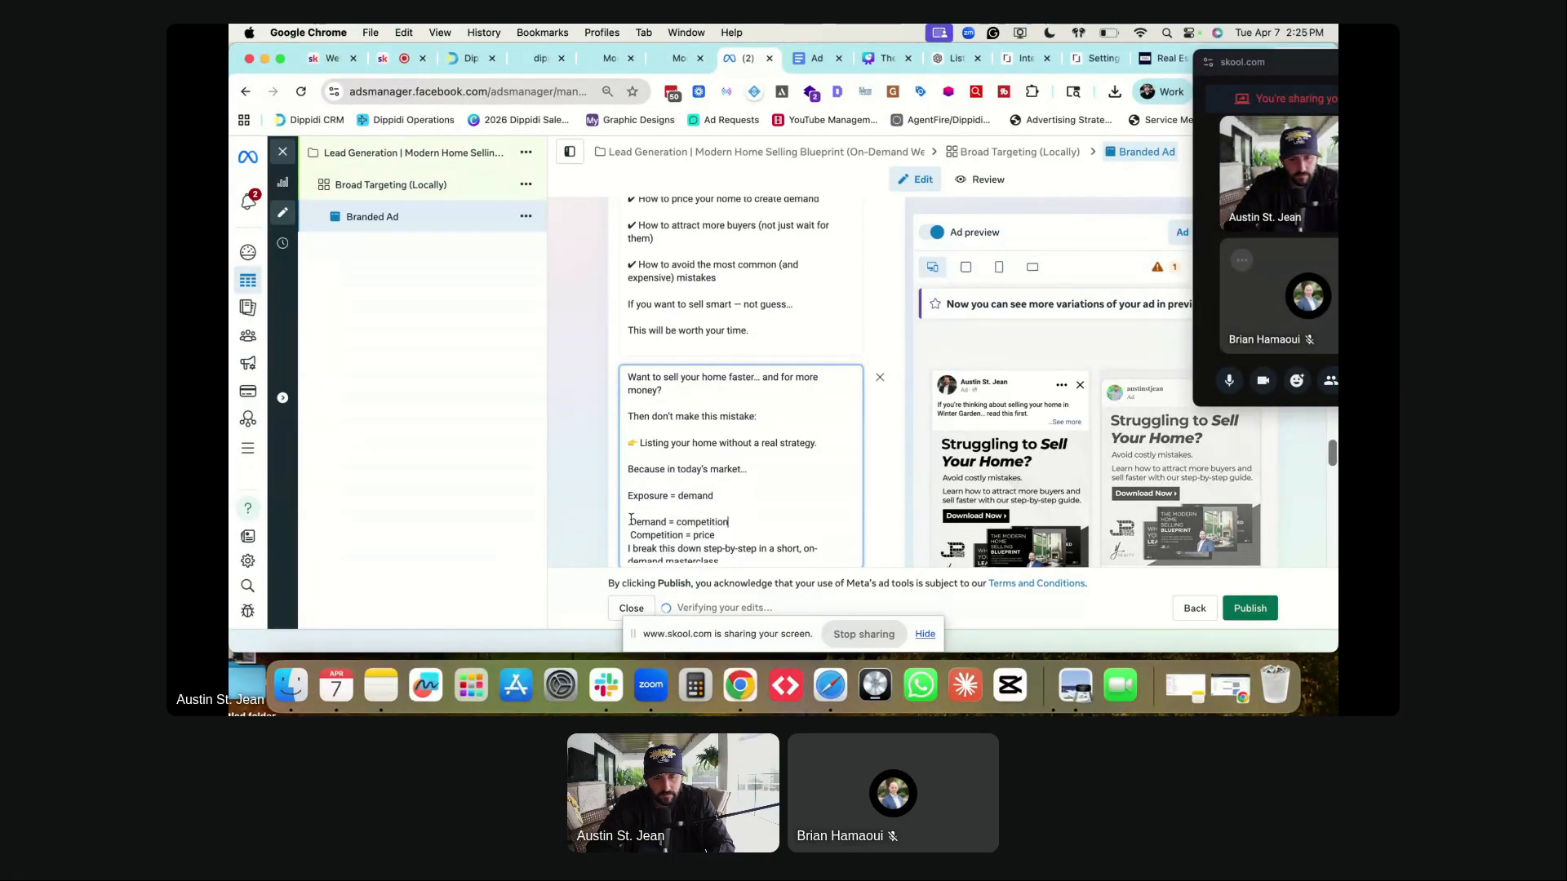
key("Delete")
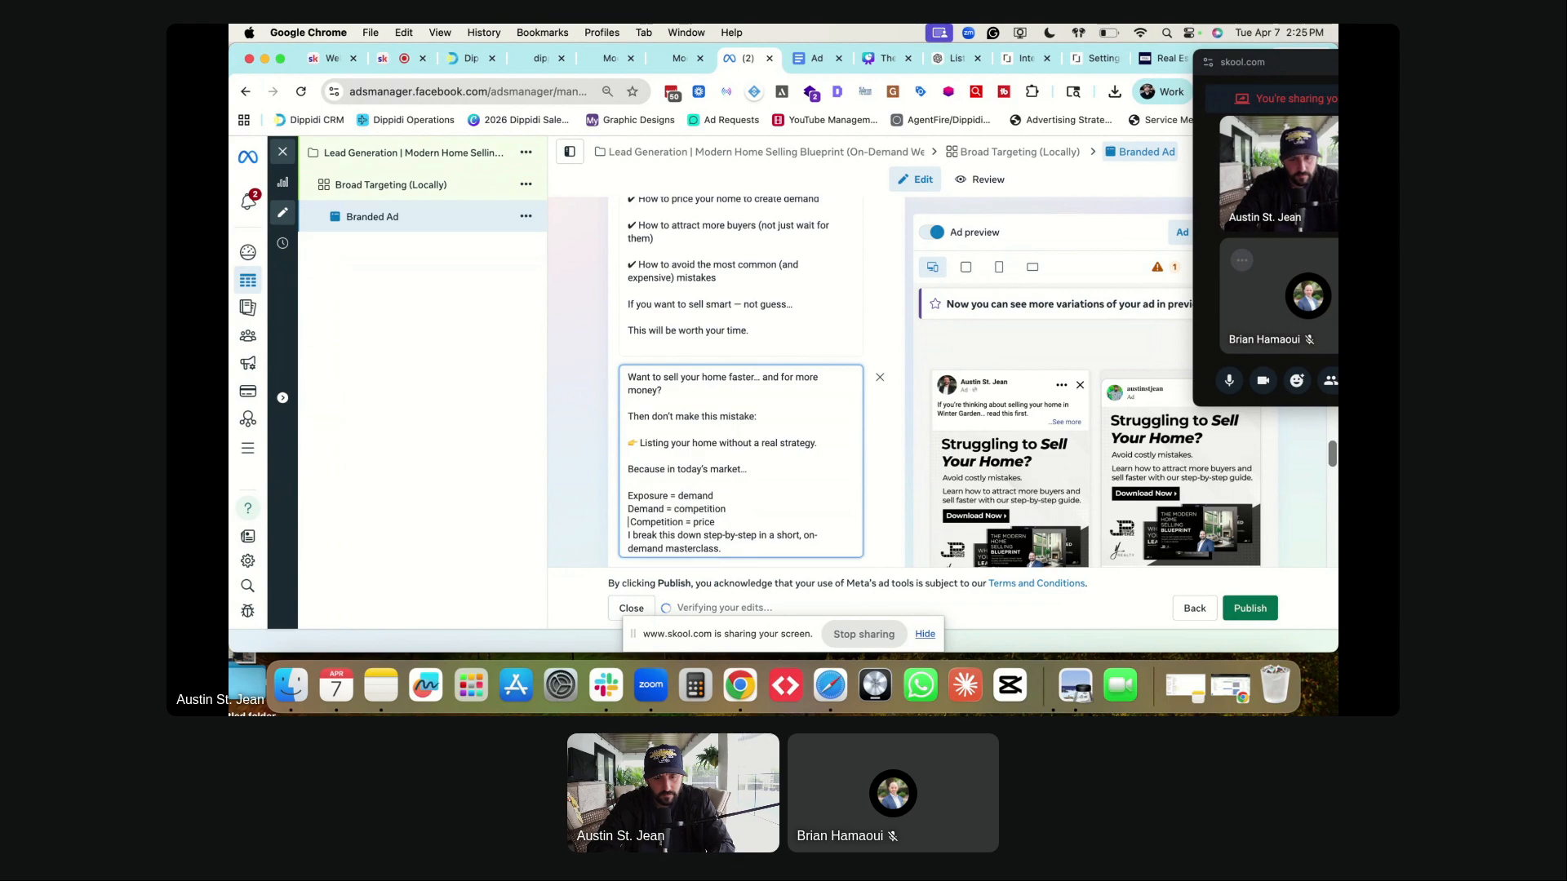
key("Return")
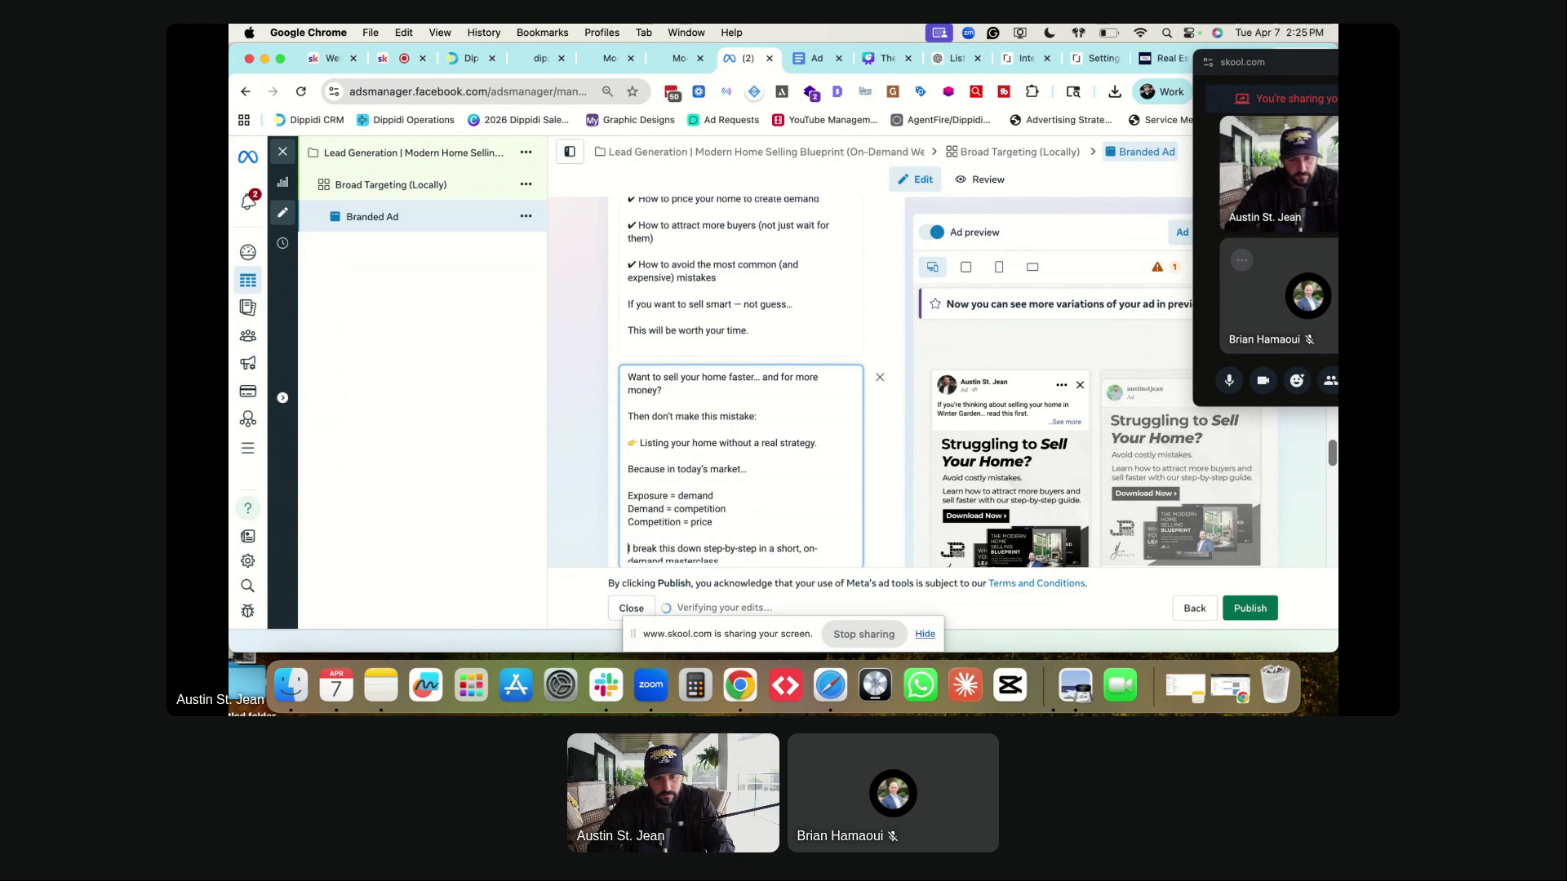
- Add blank lines above 'No fluff…' and 'Watch it before you list.'
scroll(630, 530, "down", 2)
left_click(630, 530)
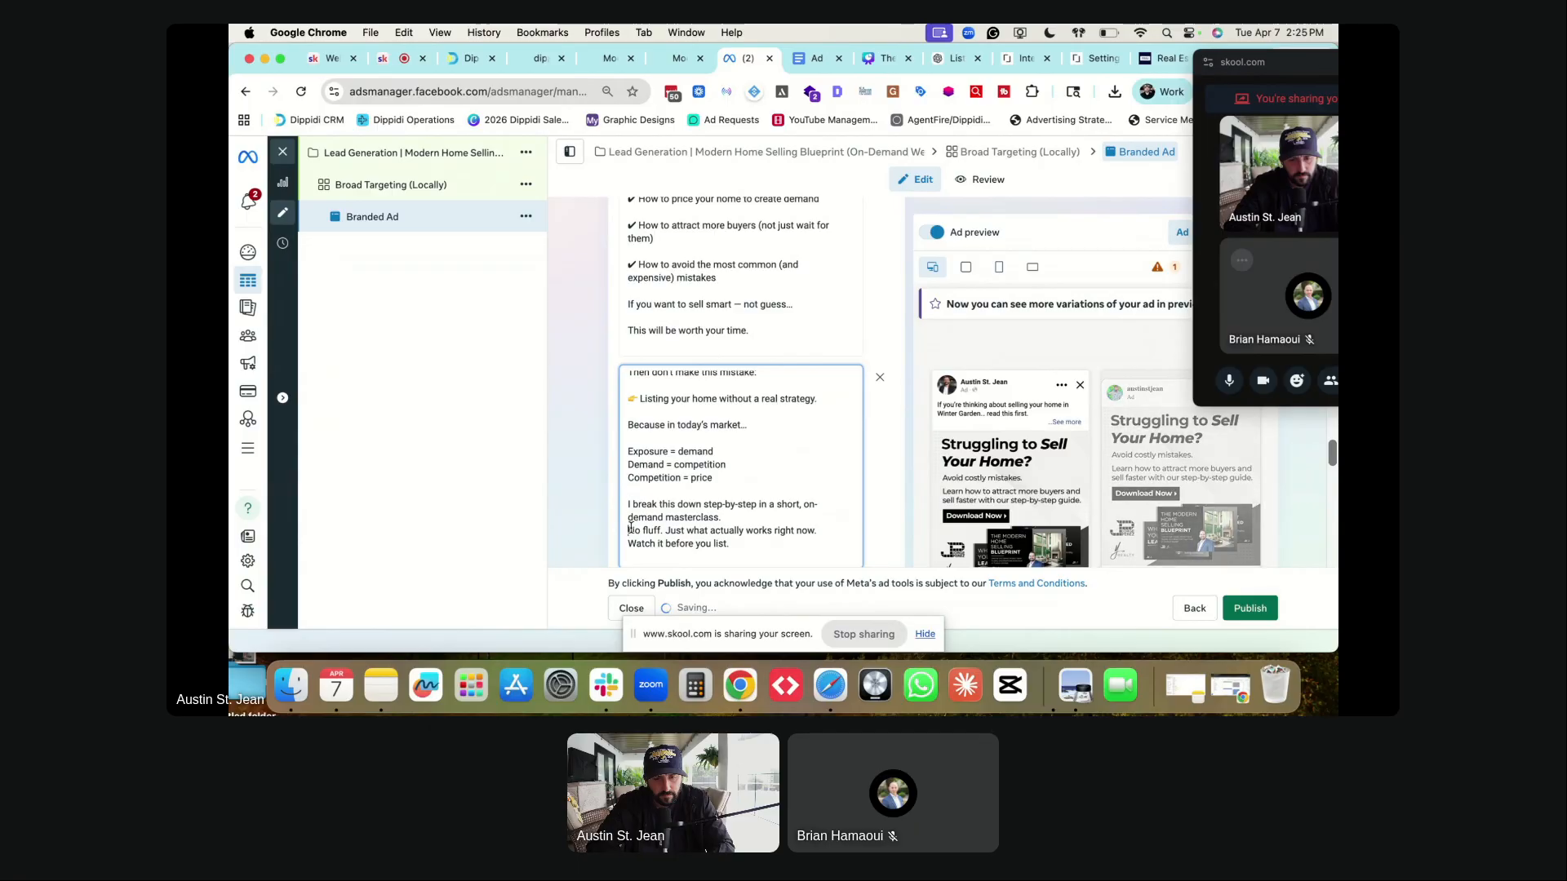
key("Return")
left_click(629, 556)
key("Return")
scroll(633, 542, "down", 3)
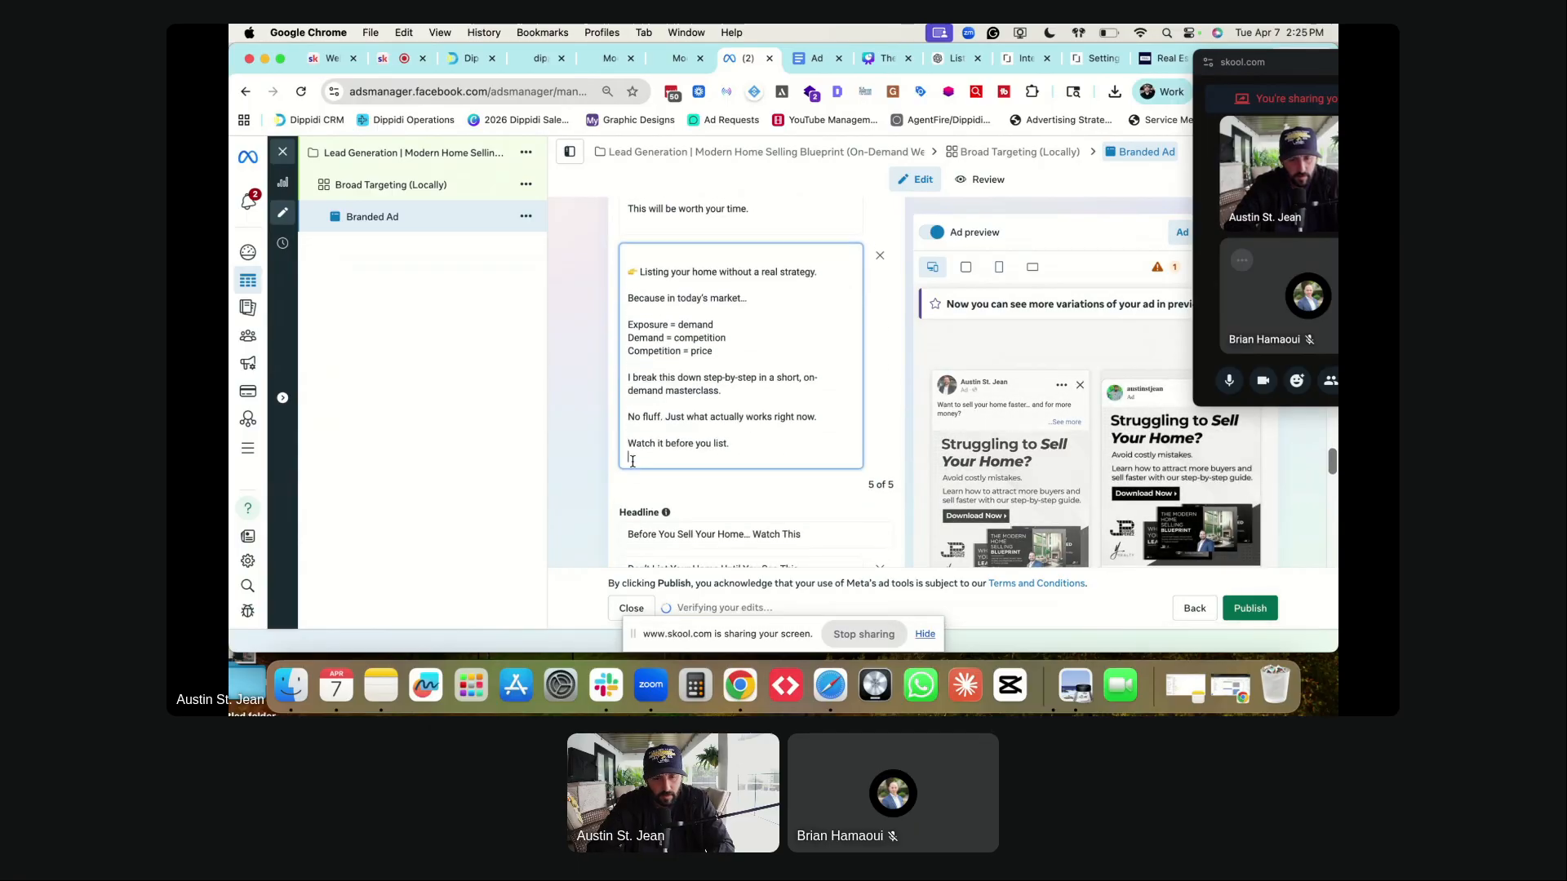
left_click(597, 432)
- Scroll through the Branded Ad editor to check its five primary texts and headlines are saved
scroll(596, 432, "up", 10)
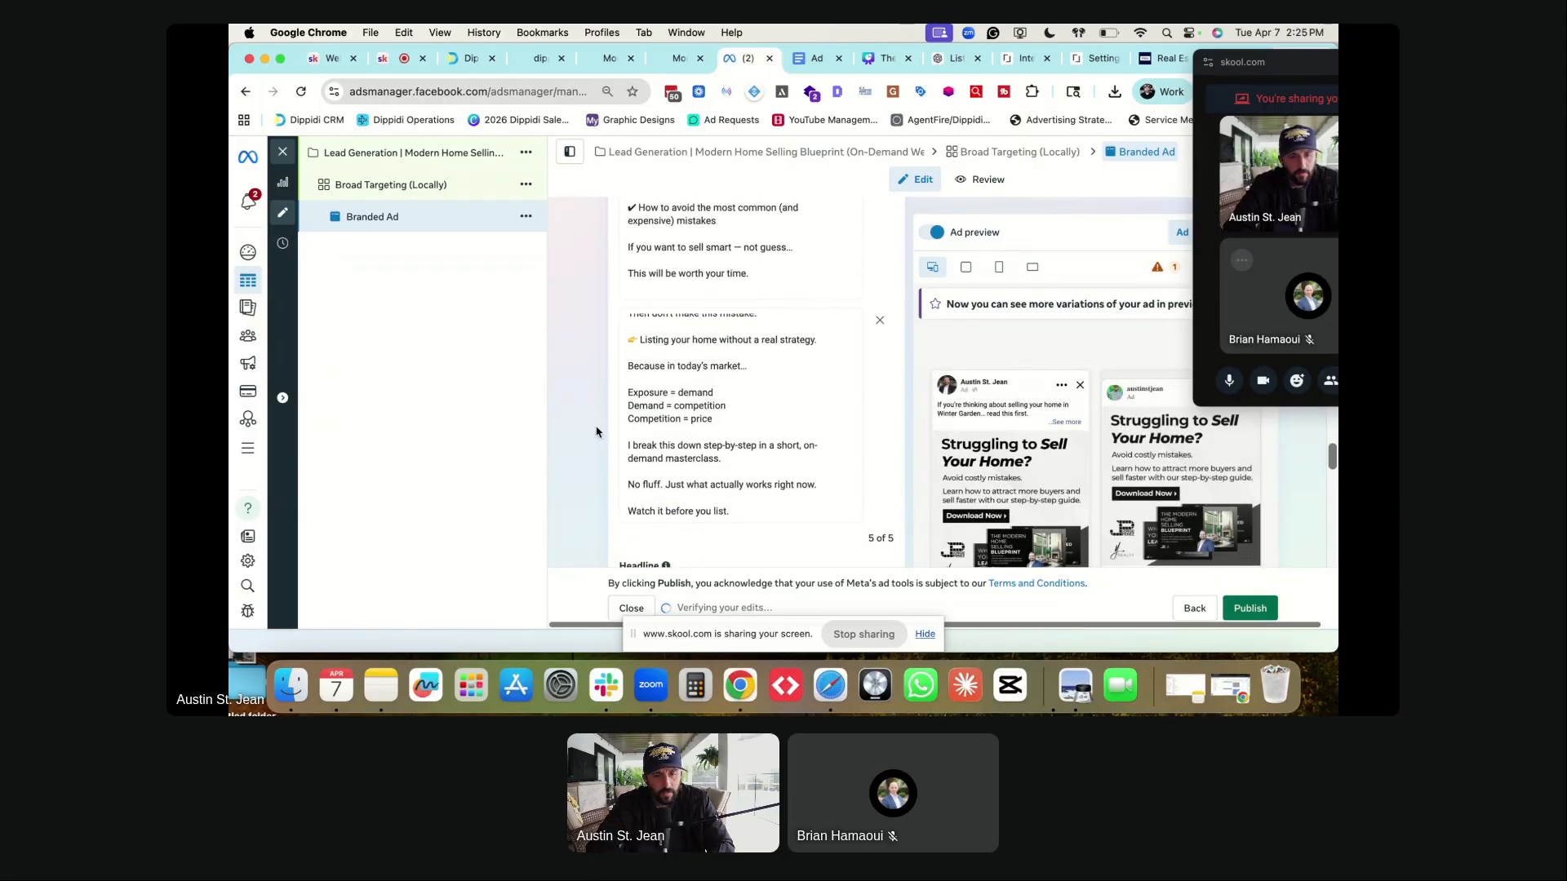
scroll(596, 432, "down", 10)
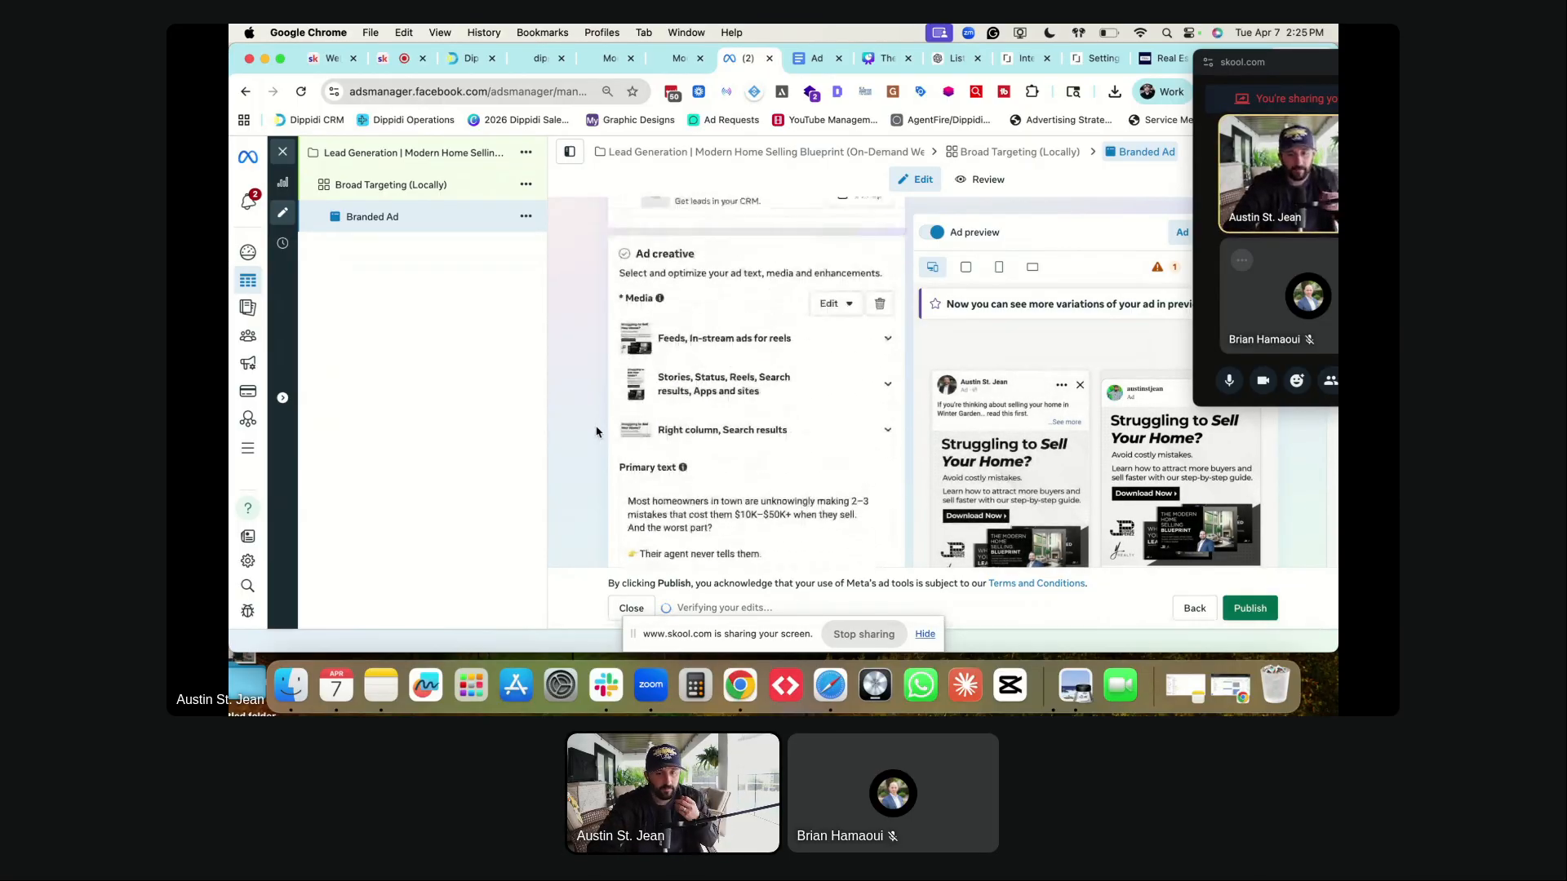
scroll(596, 432, "down", 10)
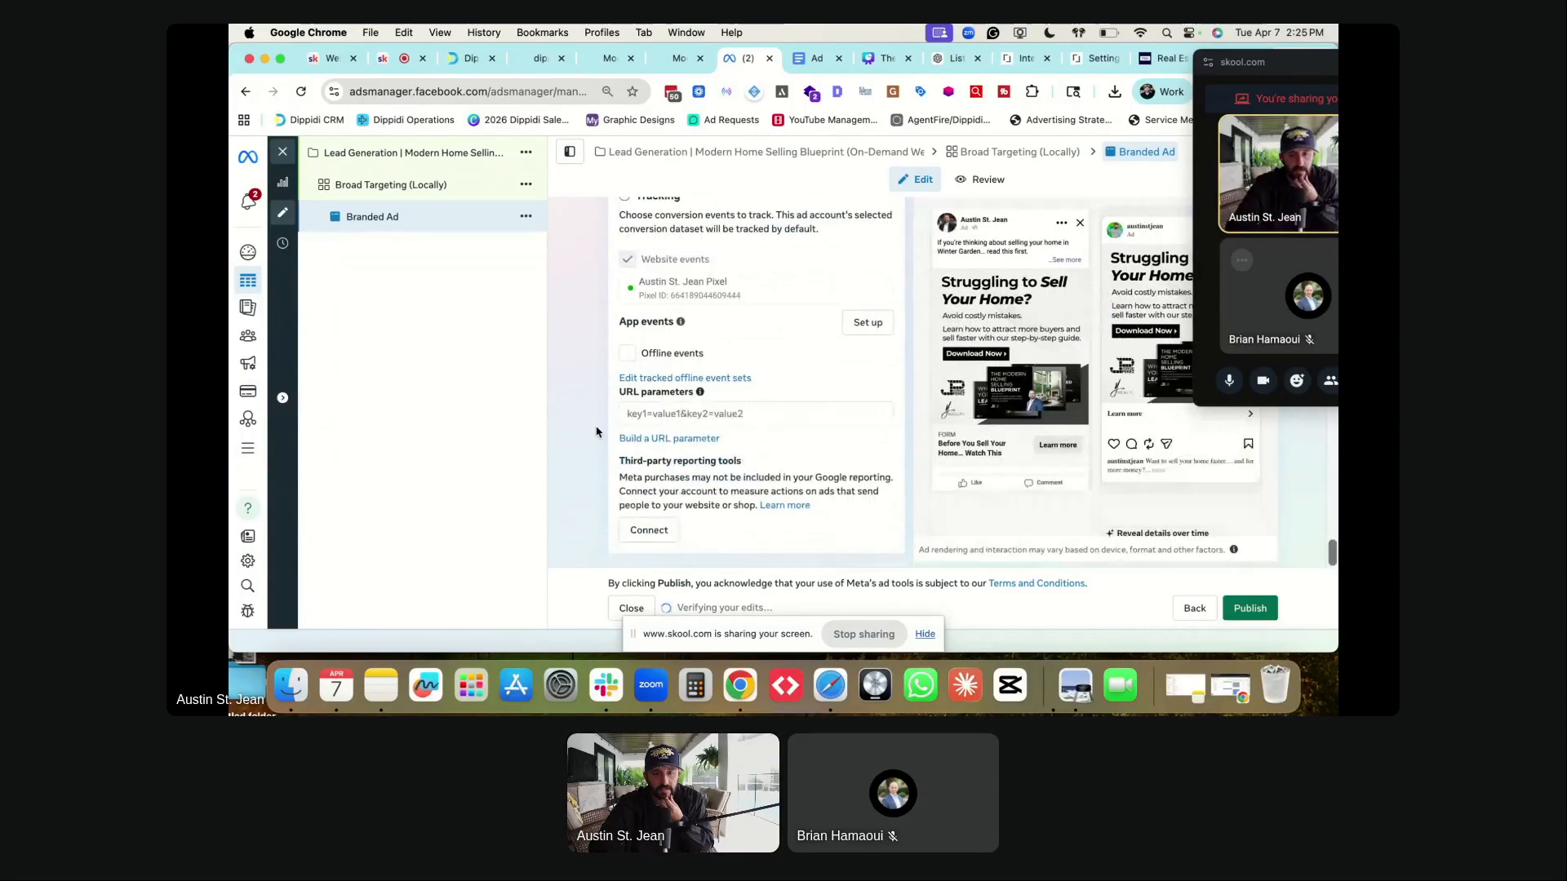
scroll(596, 355, "up", 10)
scroll(597, 355, "up", 5)
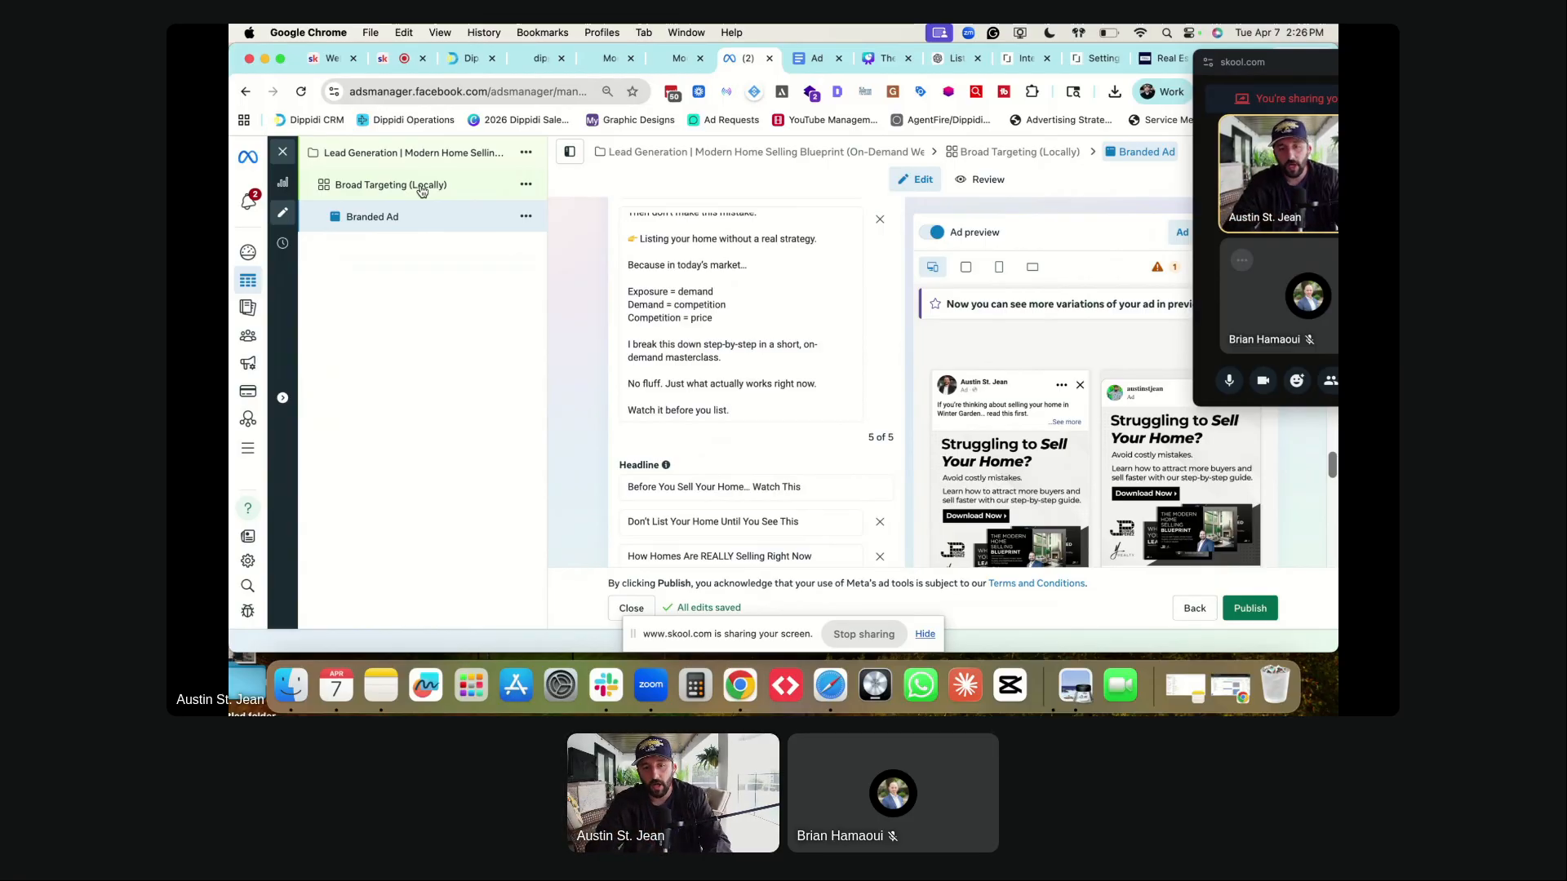
- Duplicate the Branded Ad within the Broad Targeting (Locally) ad set
left_click(526, 216)
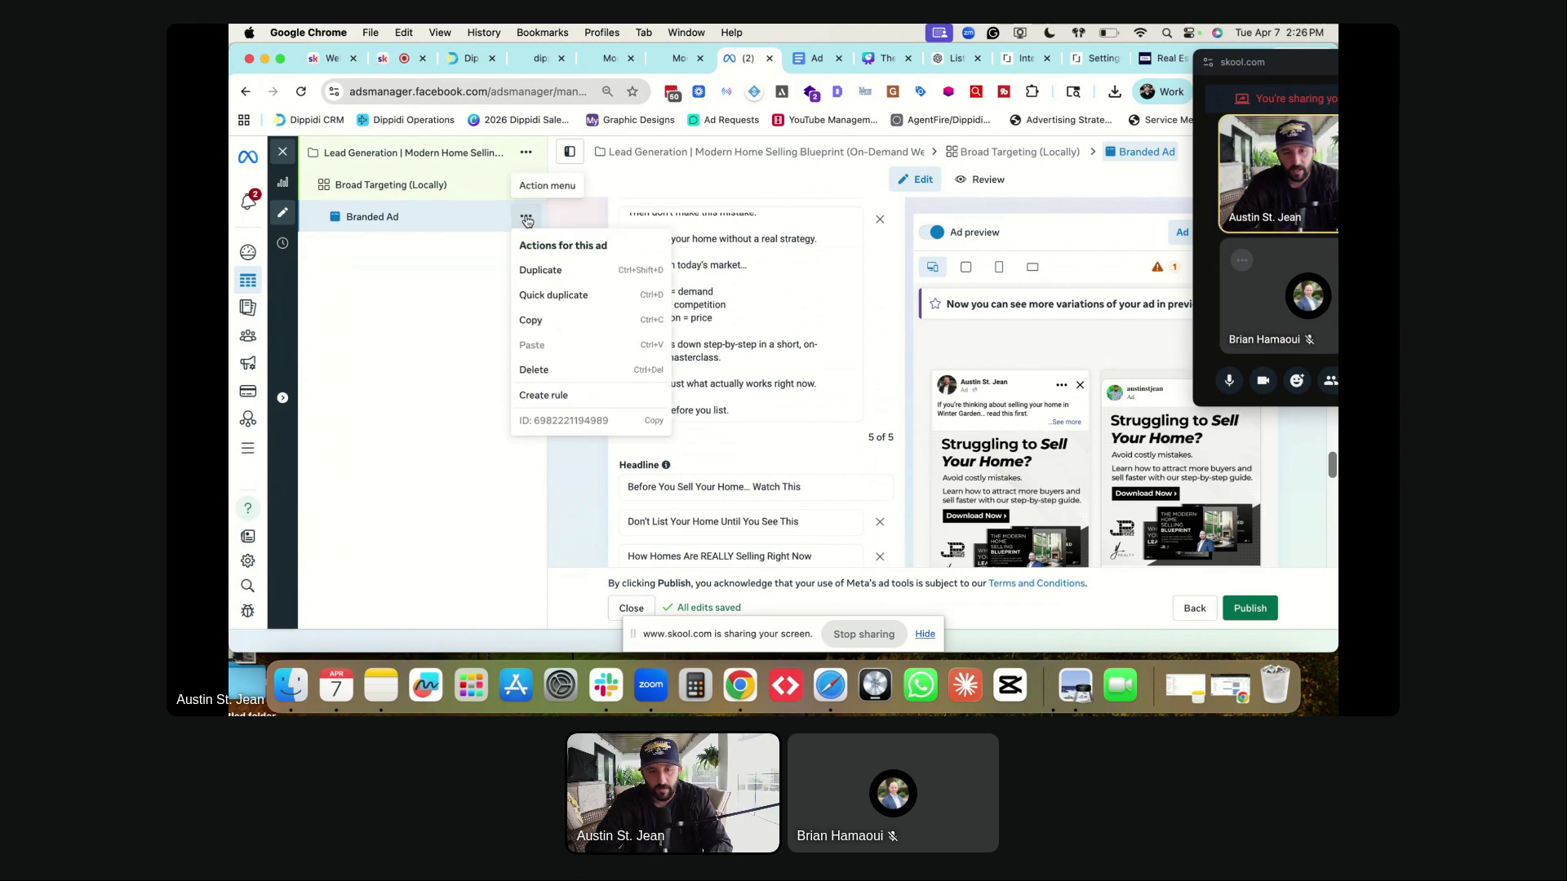
left_click(540, 271)
left_click(945, 497)
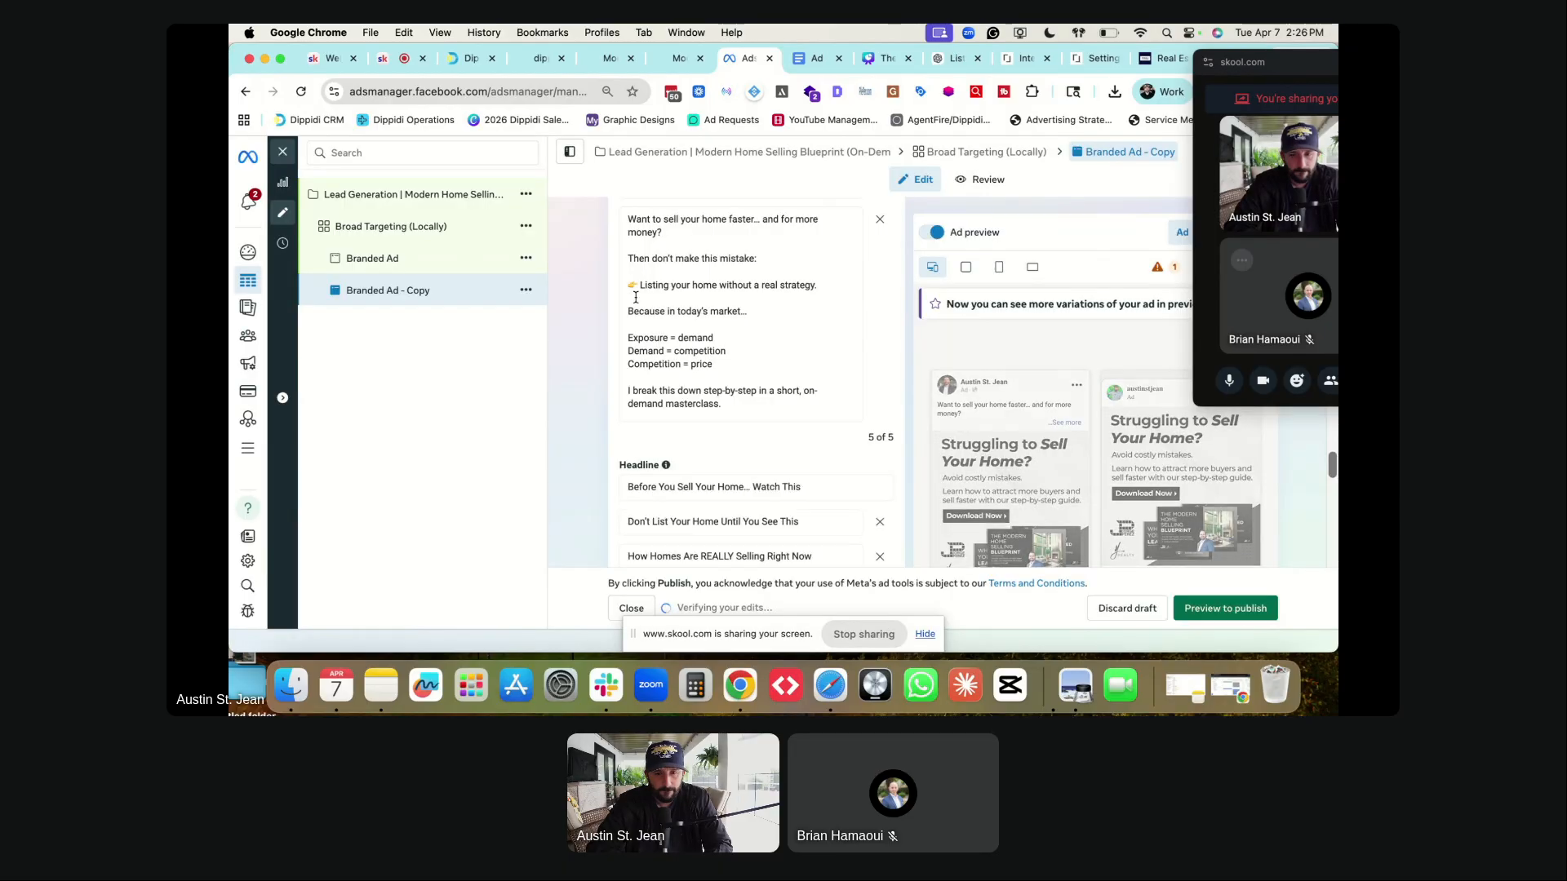
scroll(653, 327, "up", 10)
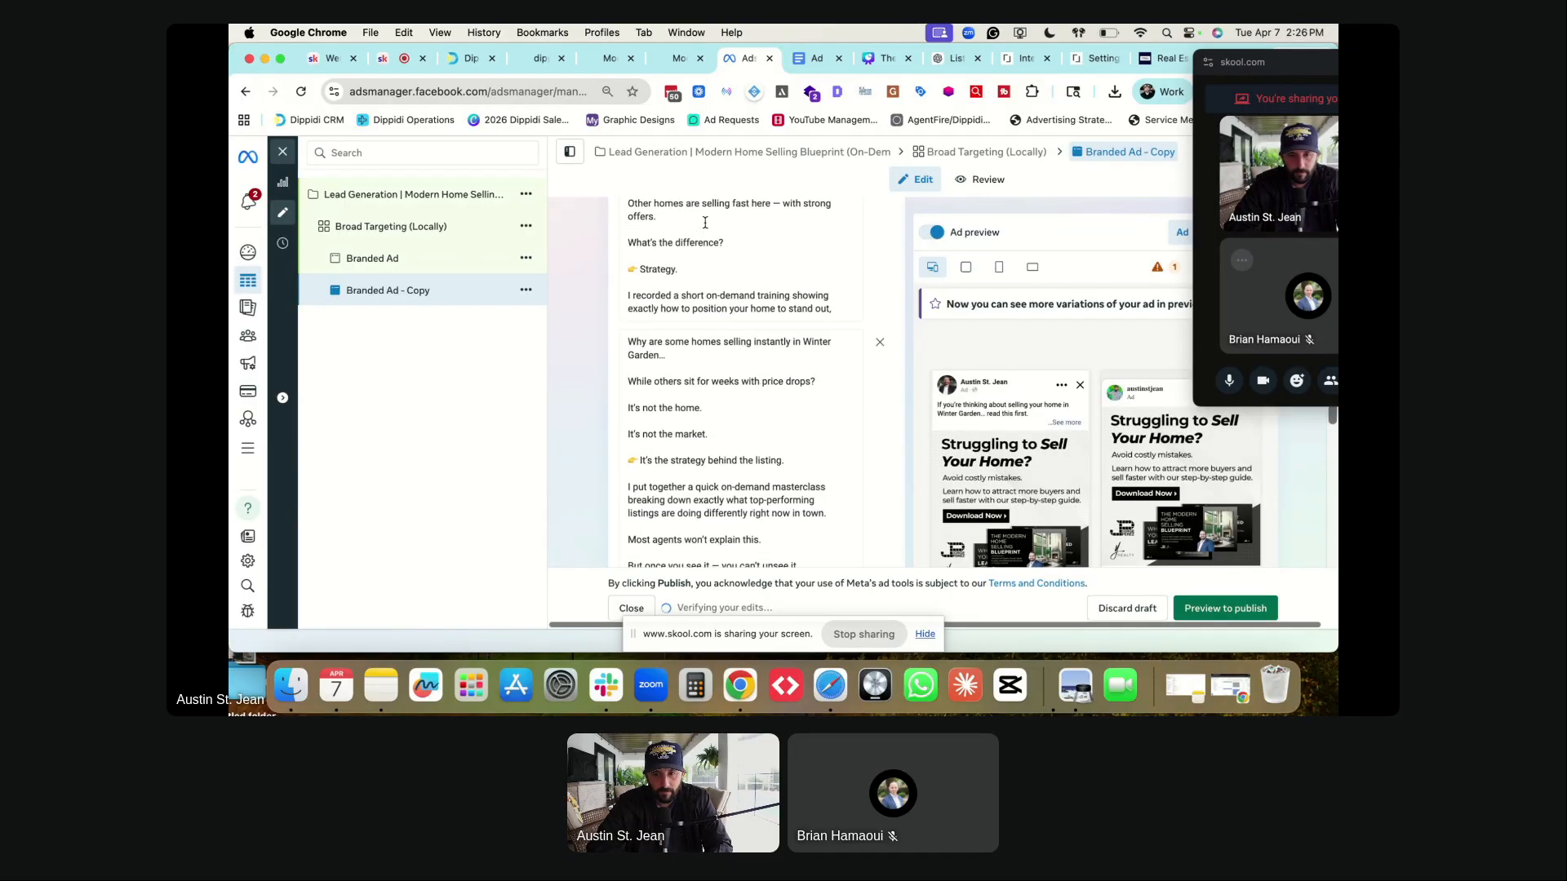
- Rename the copied ad to 'Image 1'
triple_click(703, 255)
key("BackSpace")
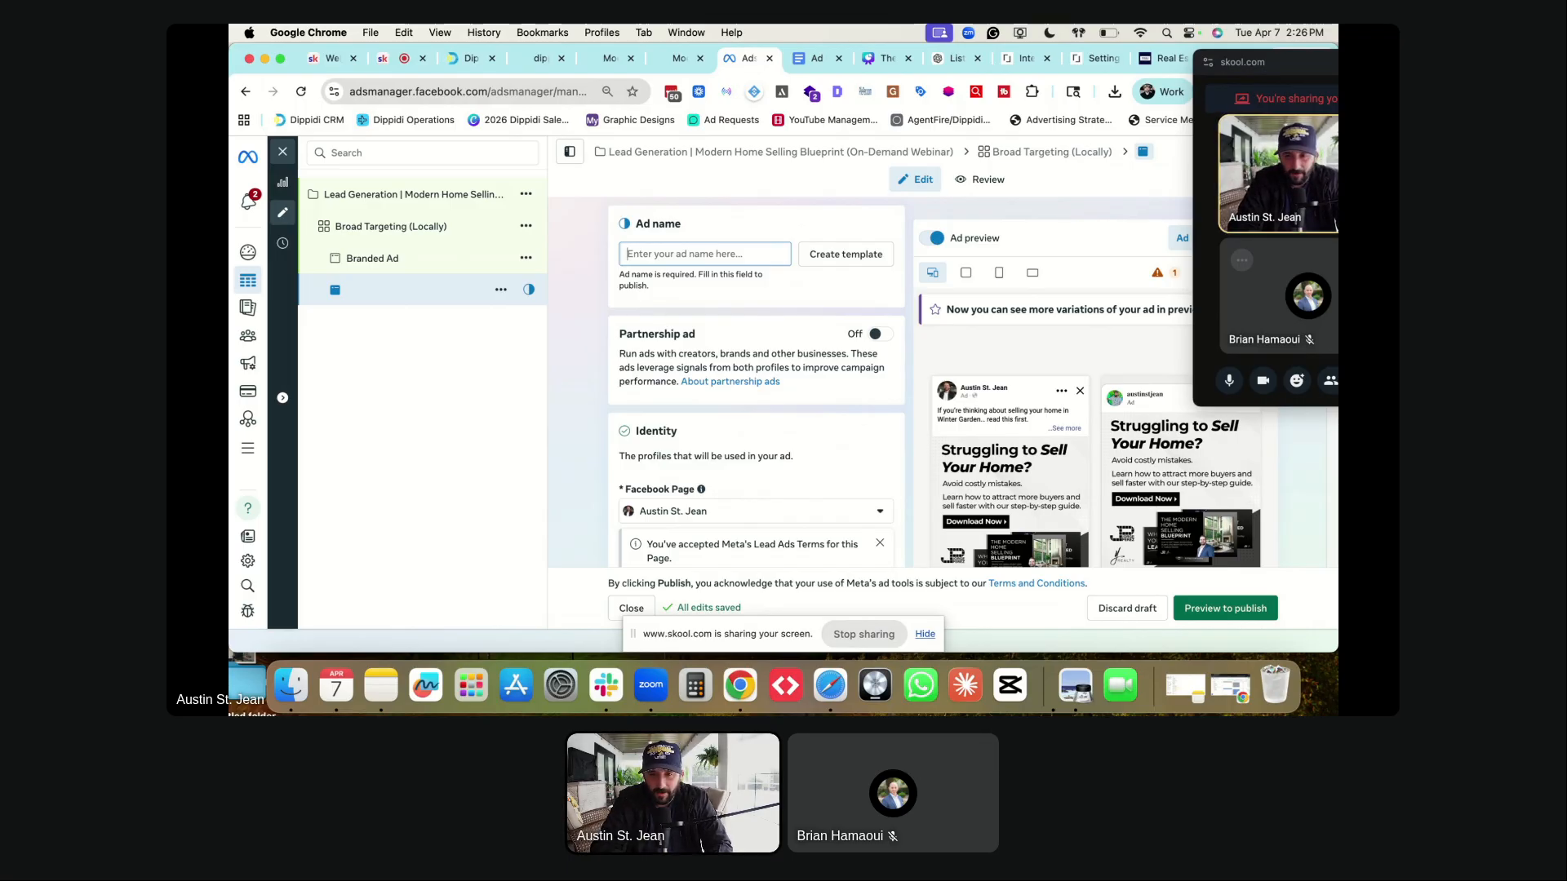
type("Image 1")
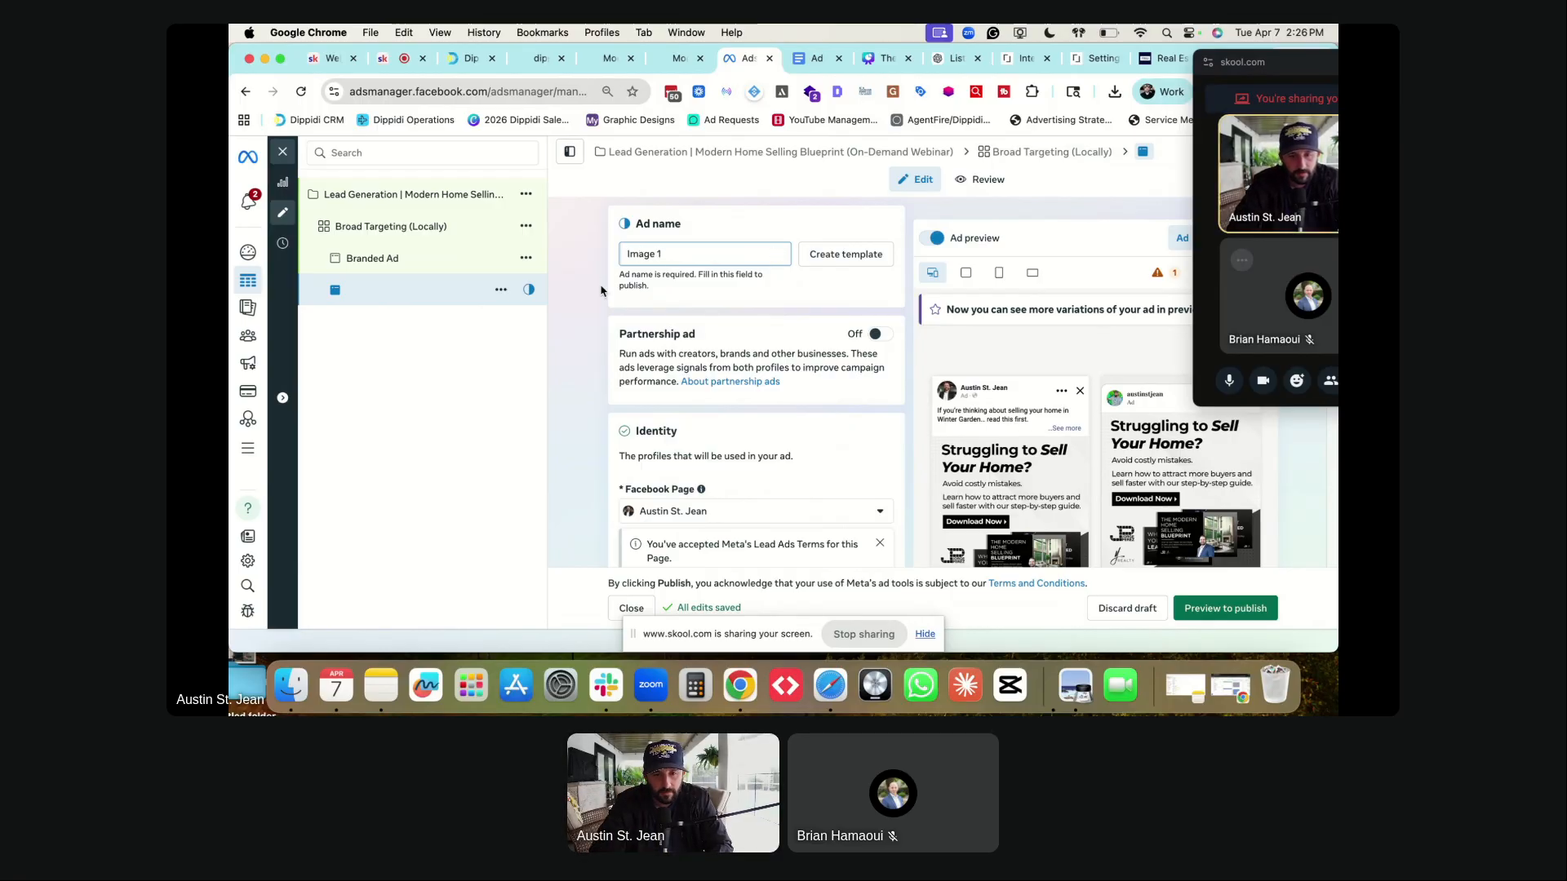
- Delete the ad's existing image and start adding new media
scroll(601, 290, "down", 10)
scroll(601, 291, "down", 3)
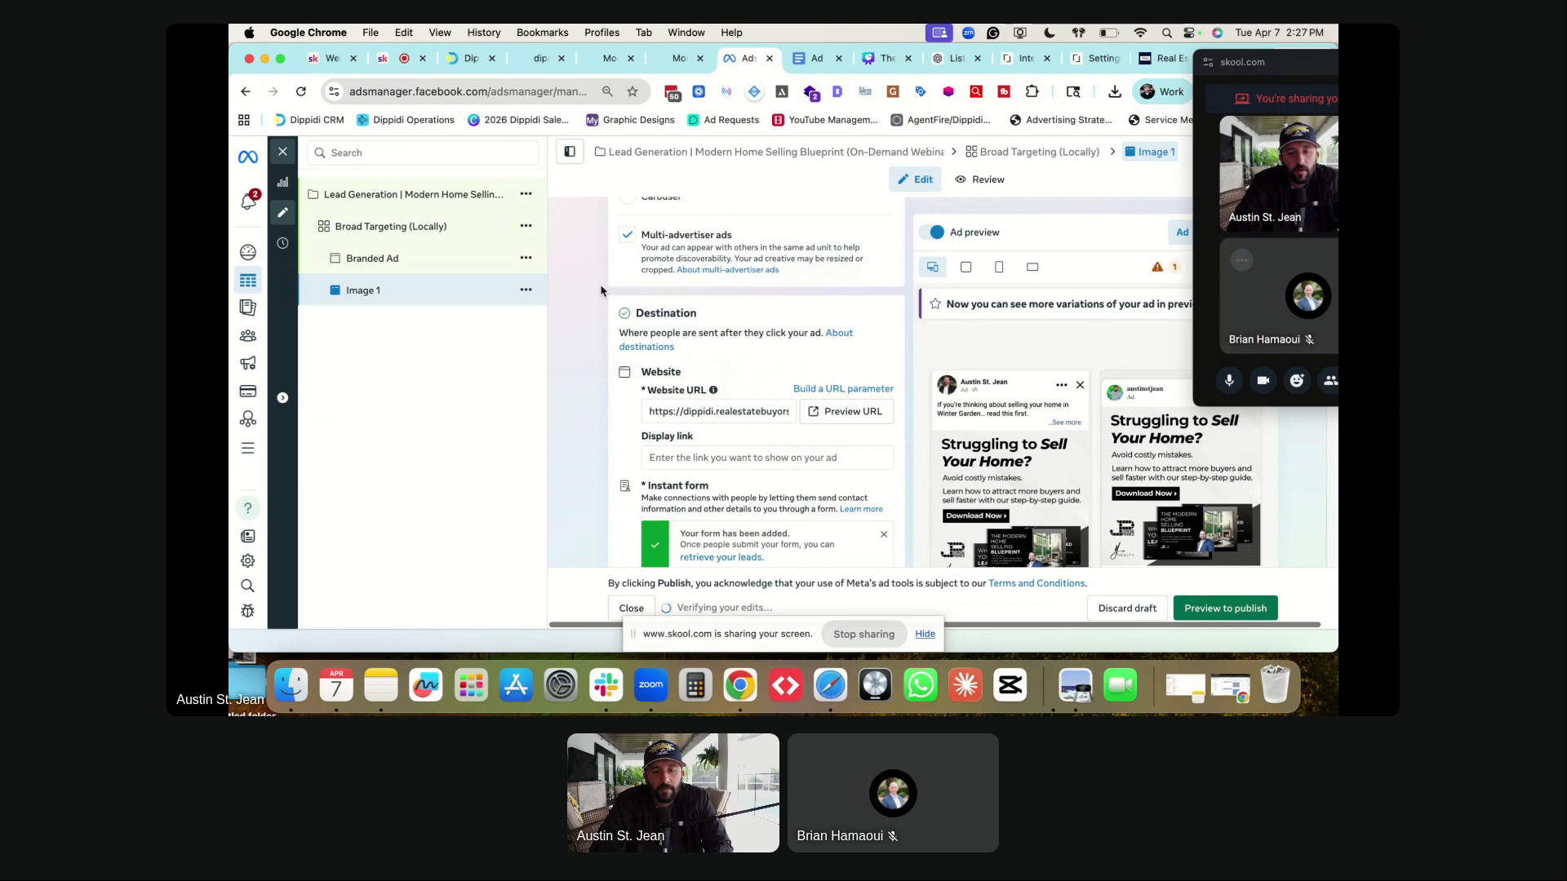
scroll(604, 291, "down", 5)
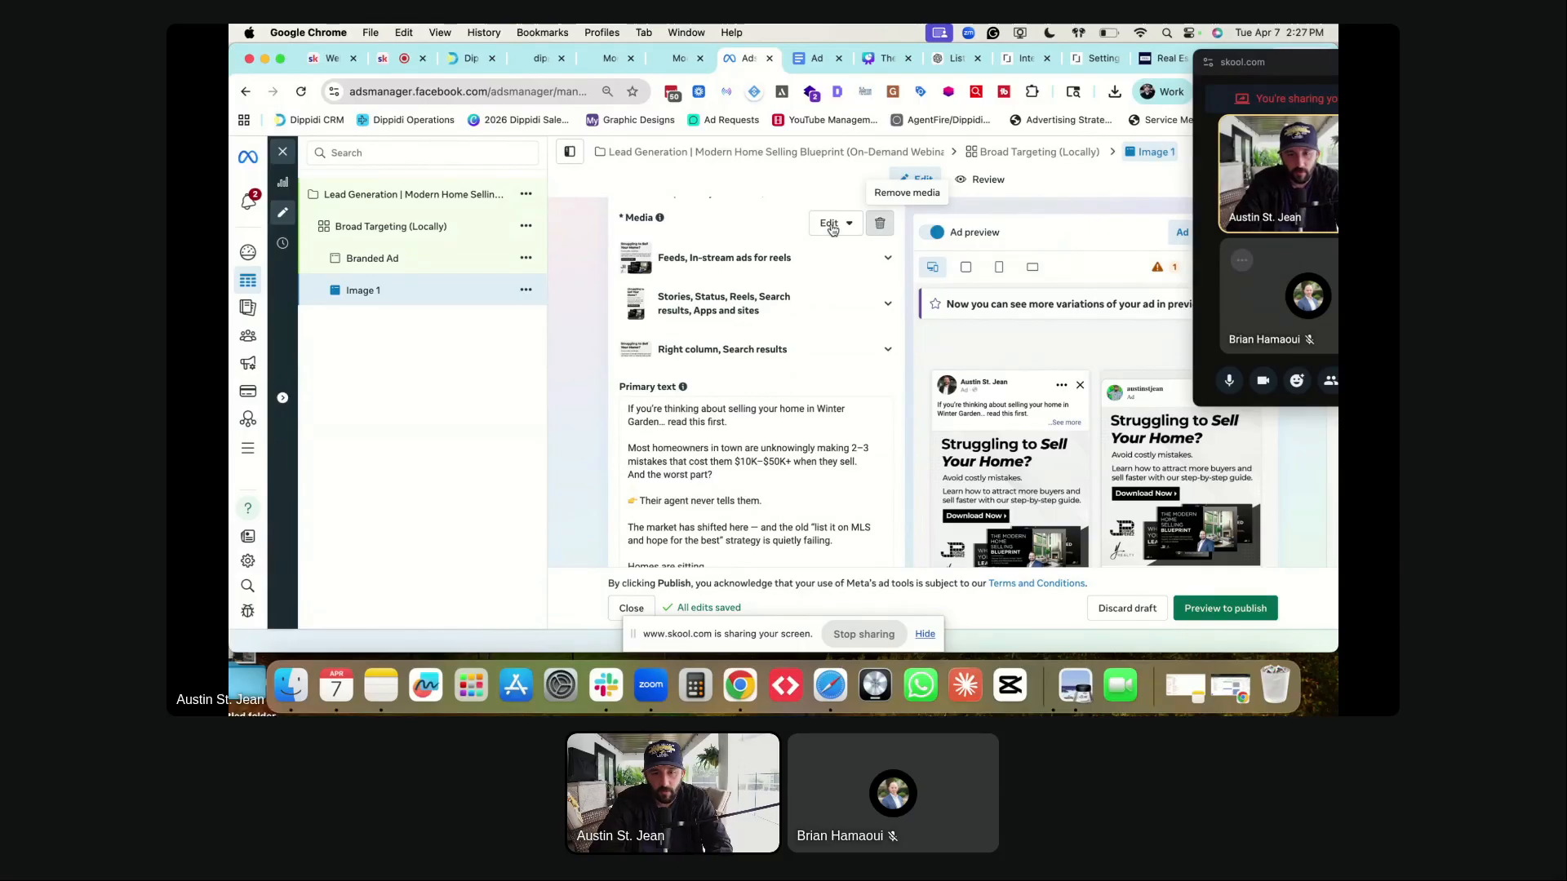
left_click(668, 240)
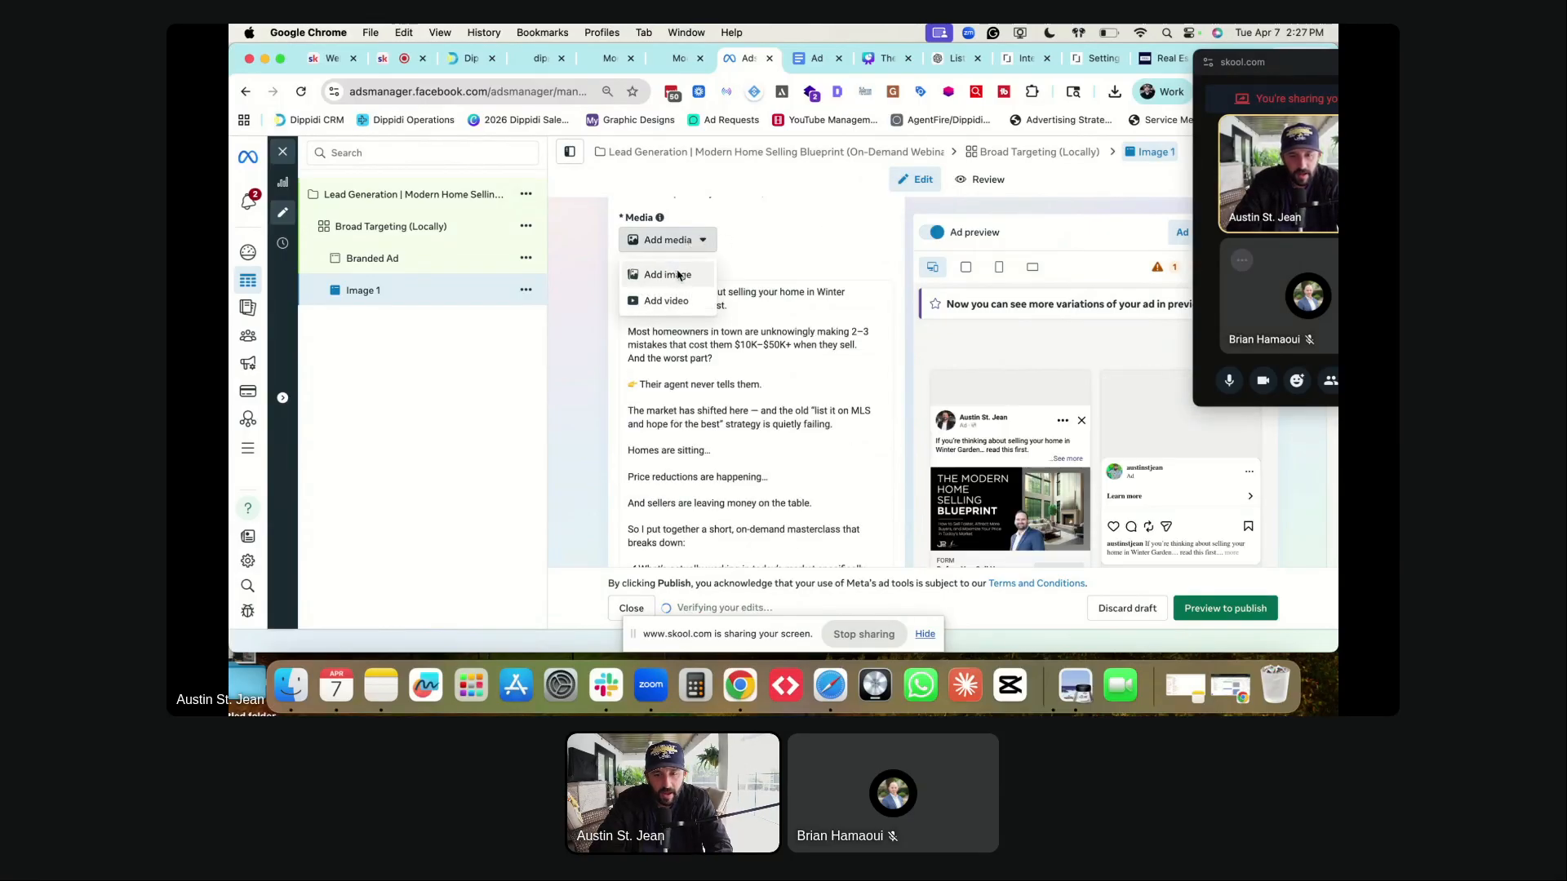
left_click(678, 275)
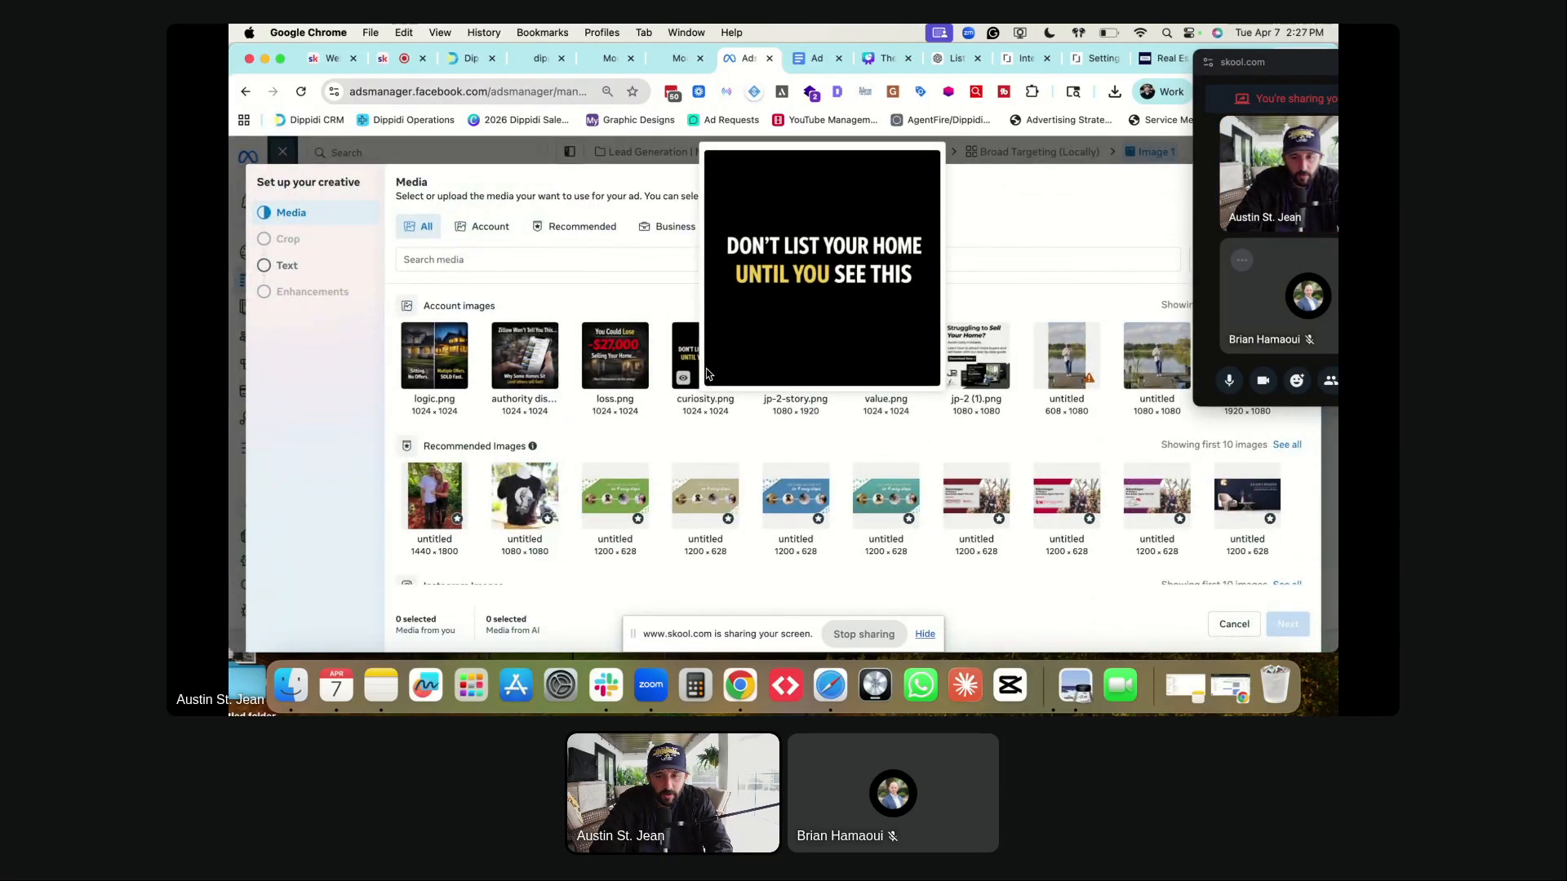
- Select curiosity.png, keep vertical placements original, and crop horizontal placements at 1.91:1
mouse_move(702, 374)
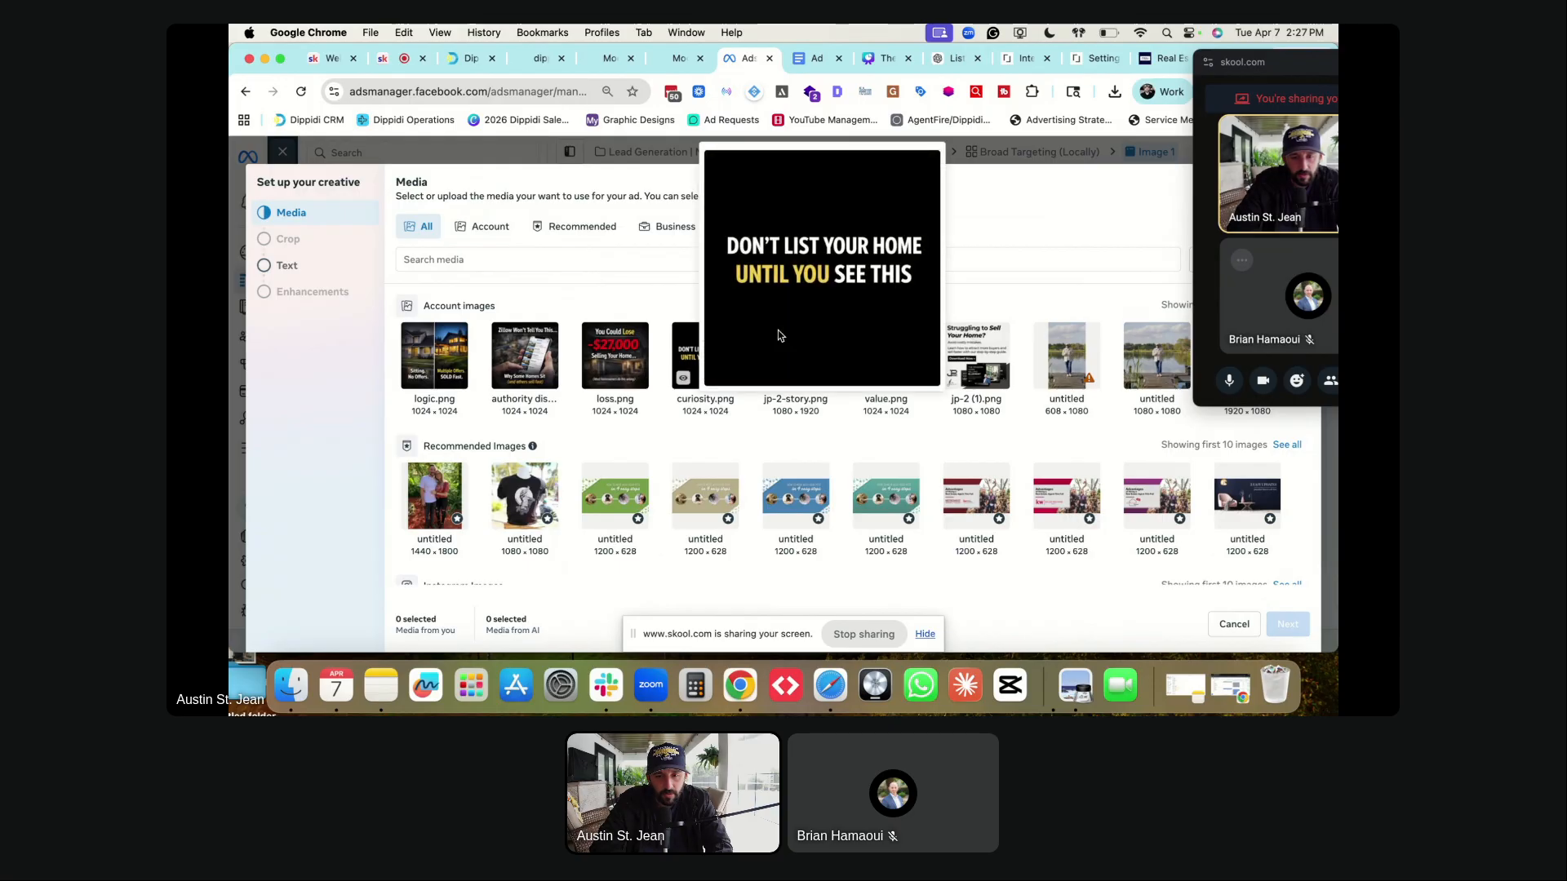
left_click(697, 363)
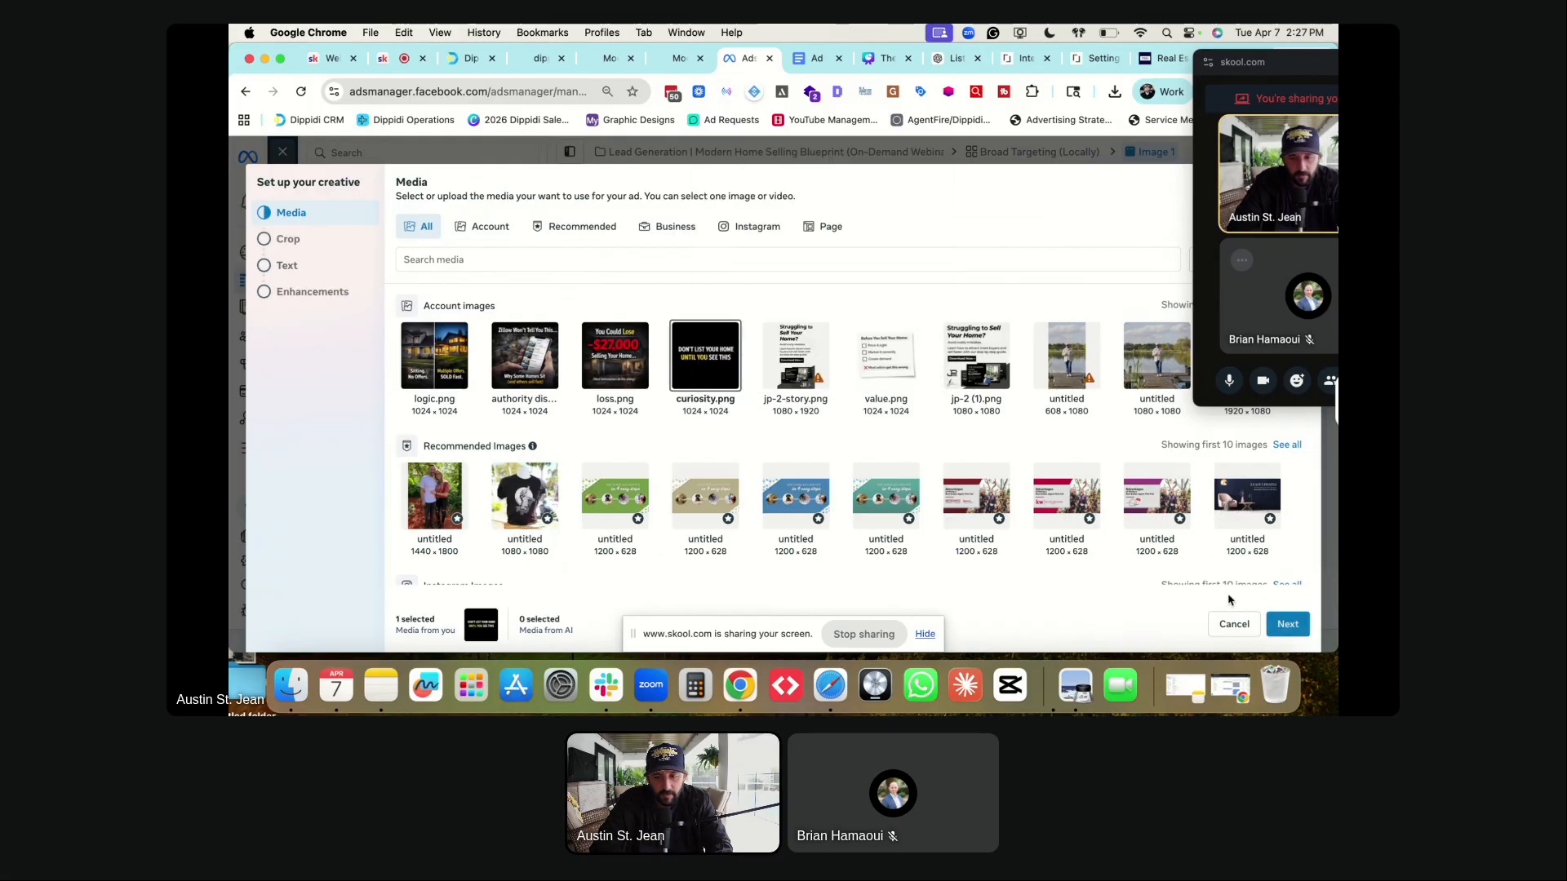
left_click(1288, 625)
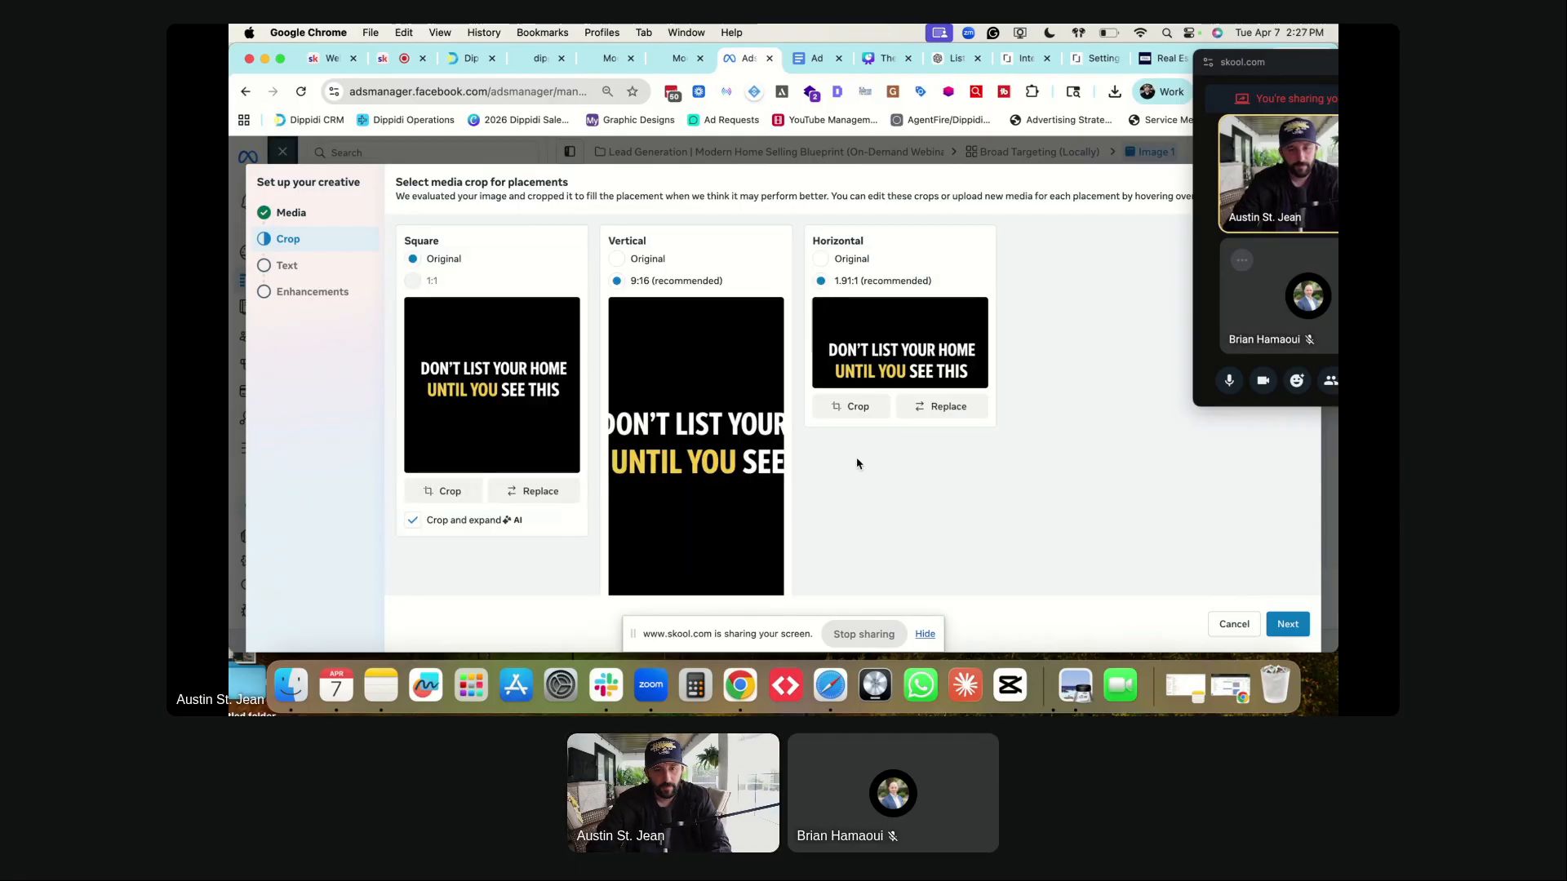
left_click(616, 259)
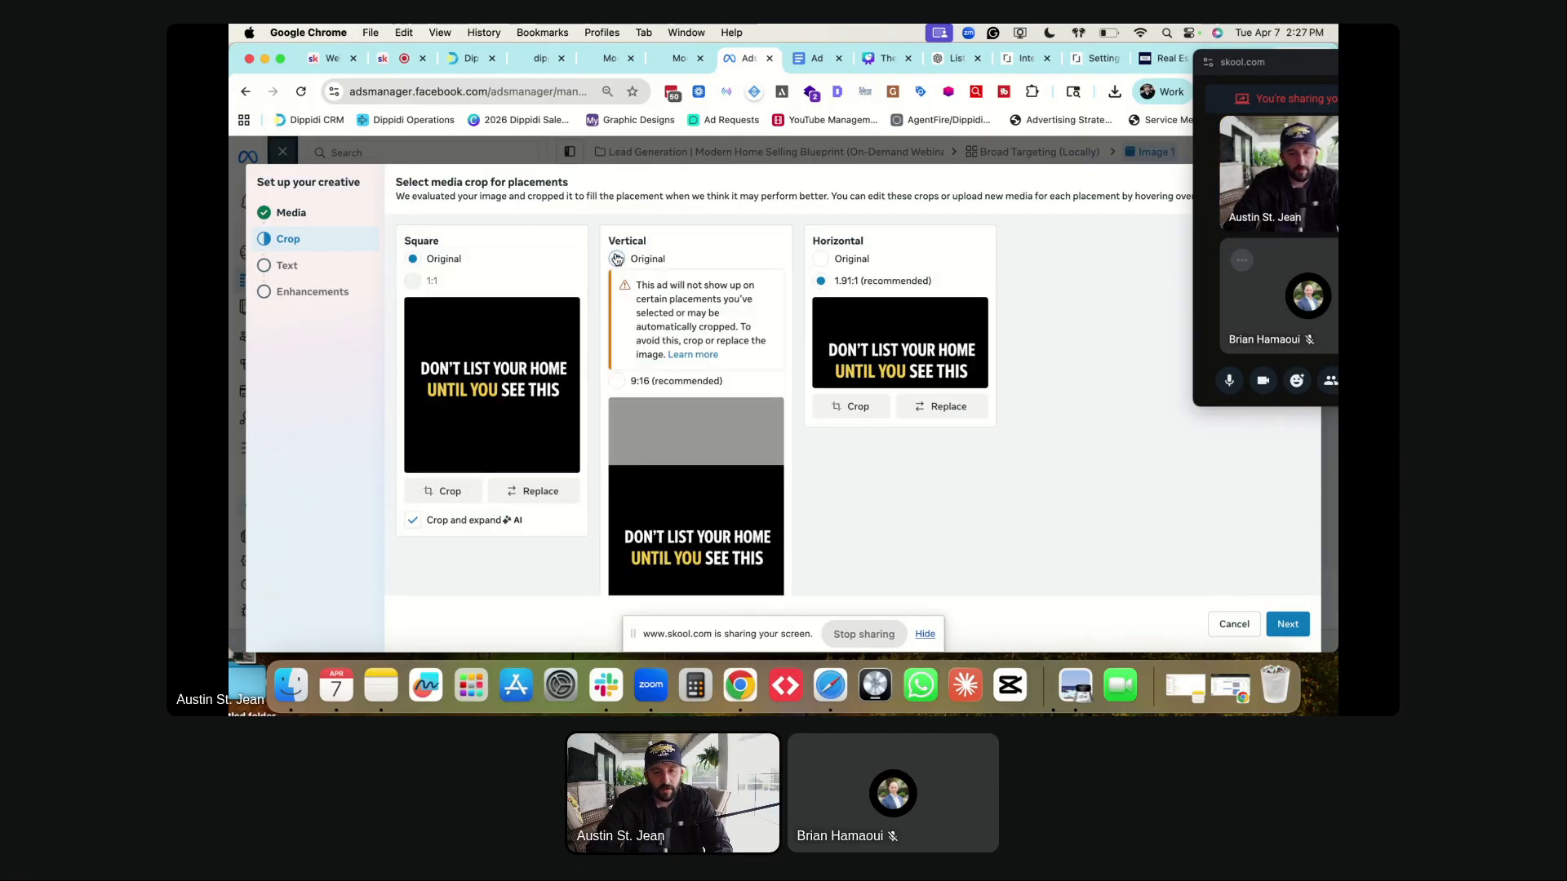
left_click(820, 259)
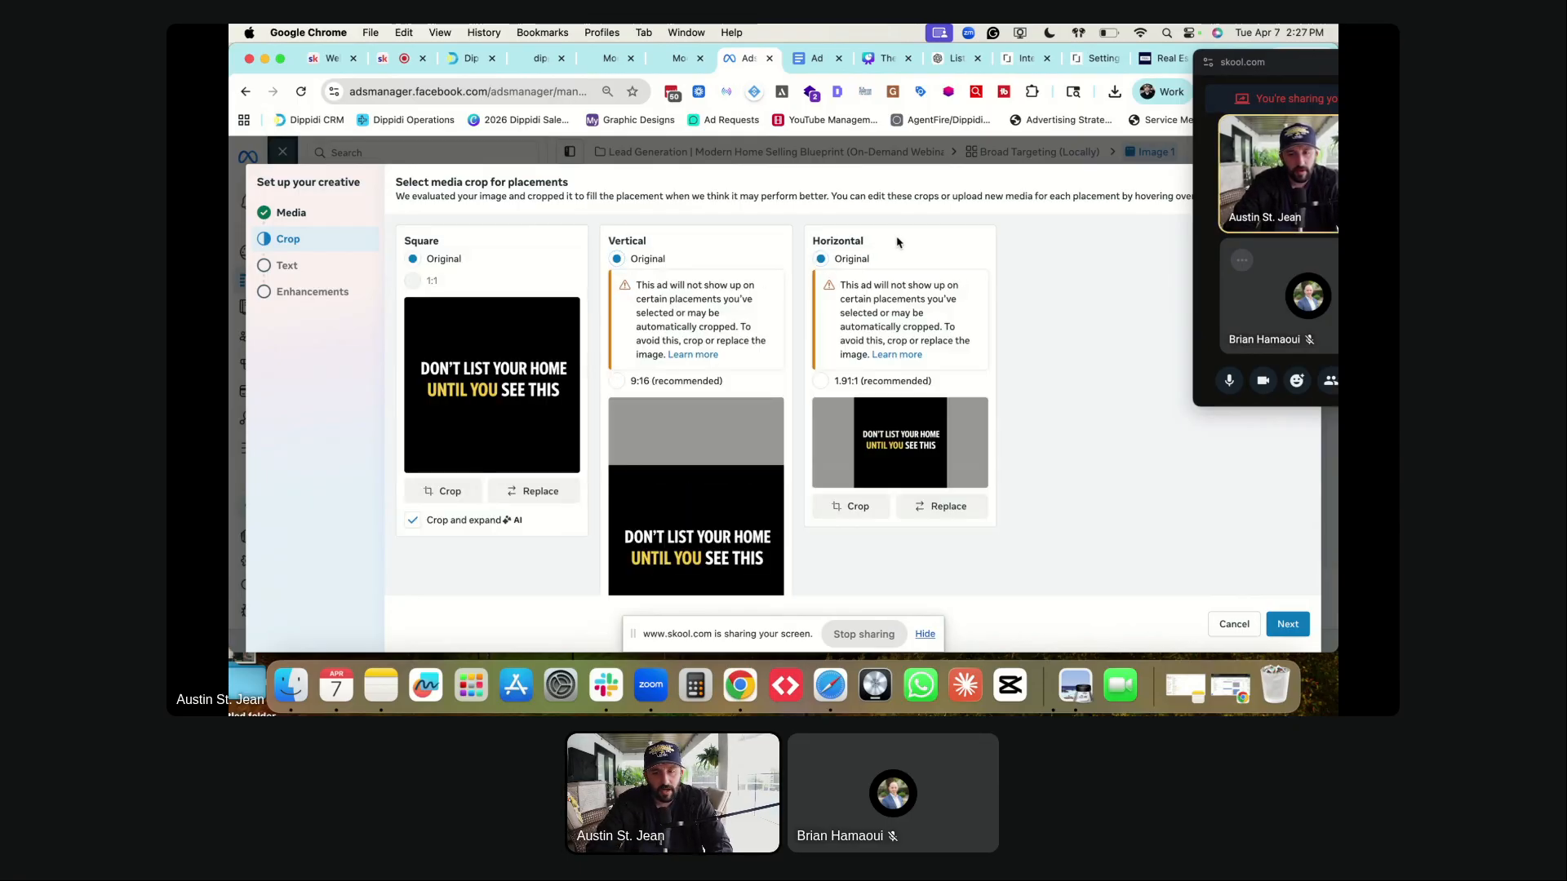
left_click(821, 381)
left_click(848, 418)
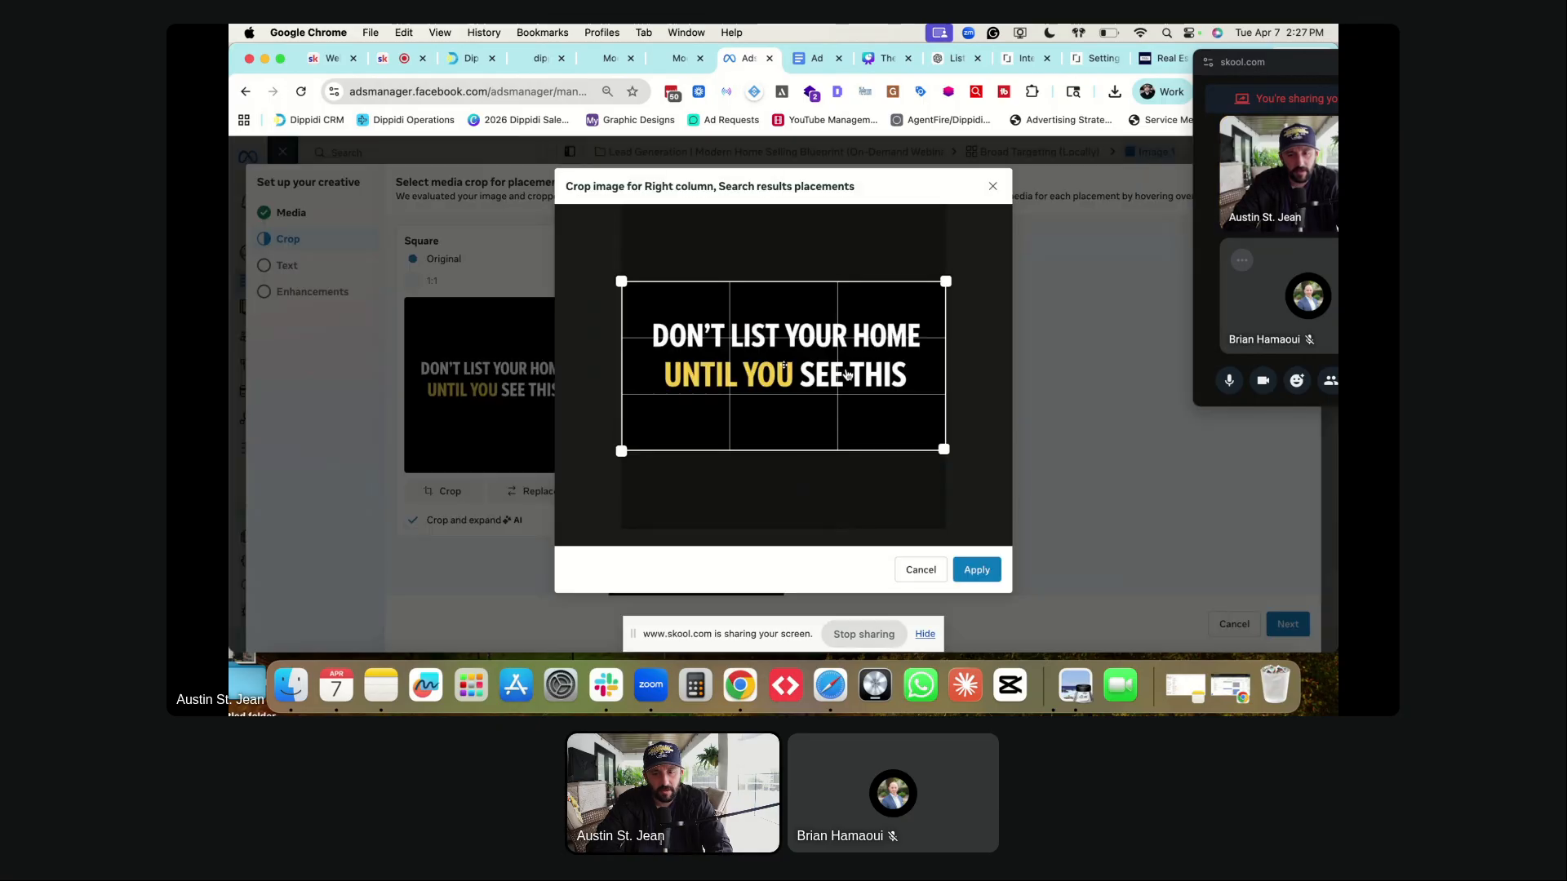
left_click_drag(847, 374, 847, 370)
left_click(984, 569)
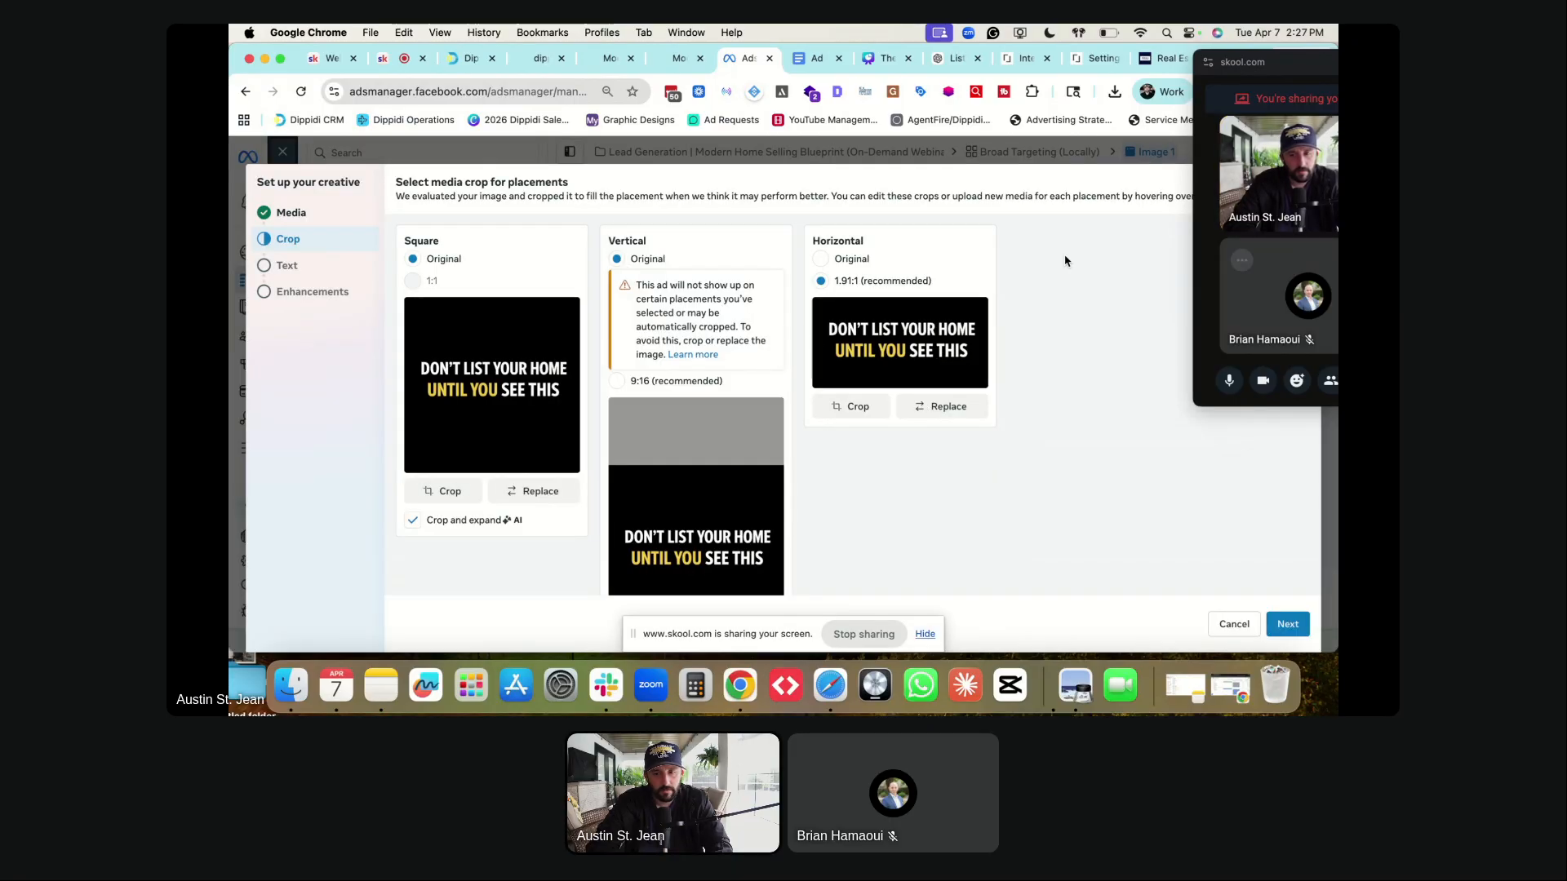
- Continue through the text and creative enhancements steps and finish the Image 1 creative
left_click(1228, 382)
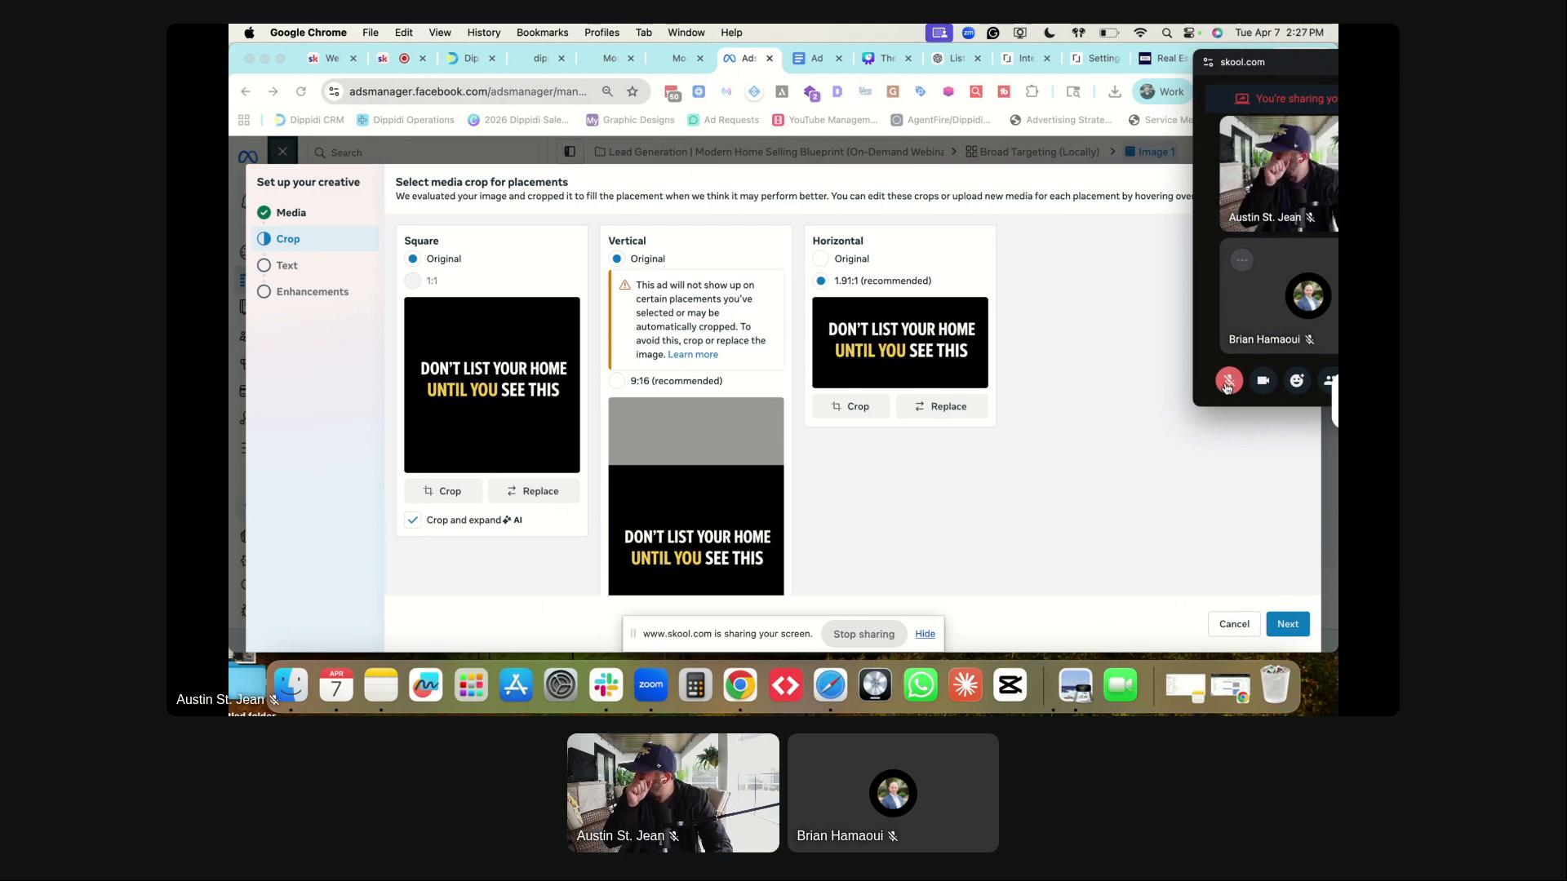
left_click(1228, 381)
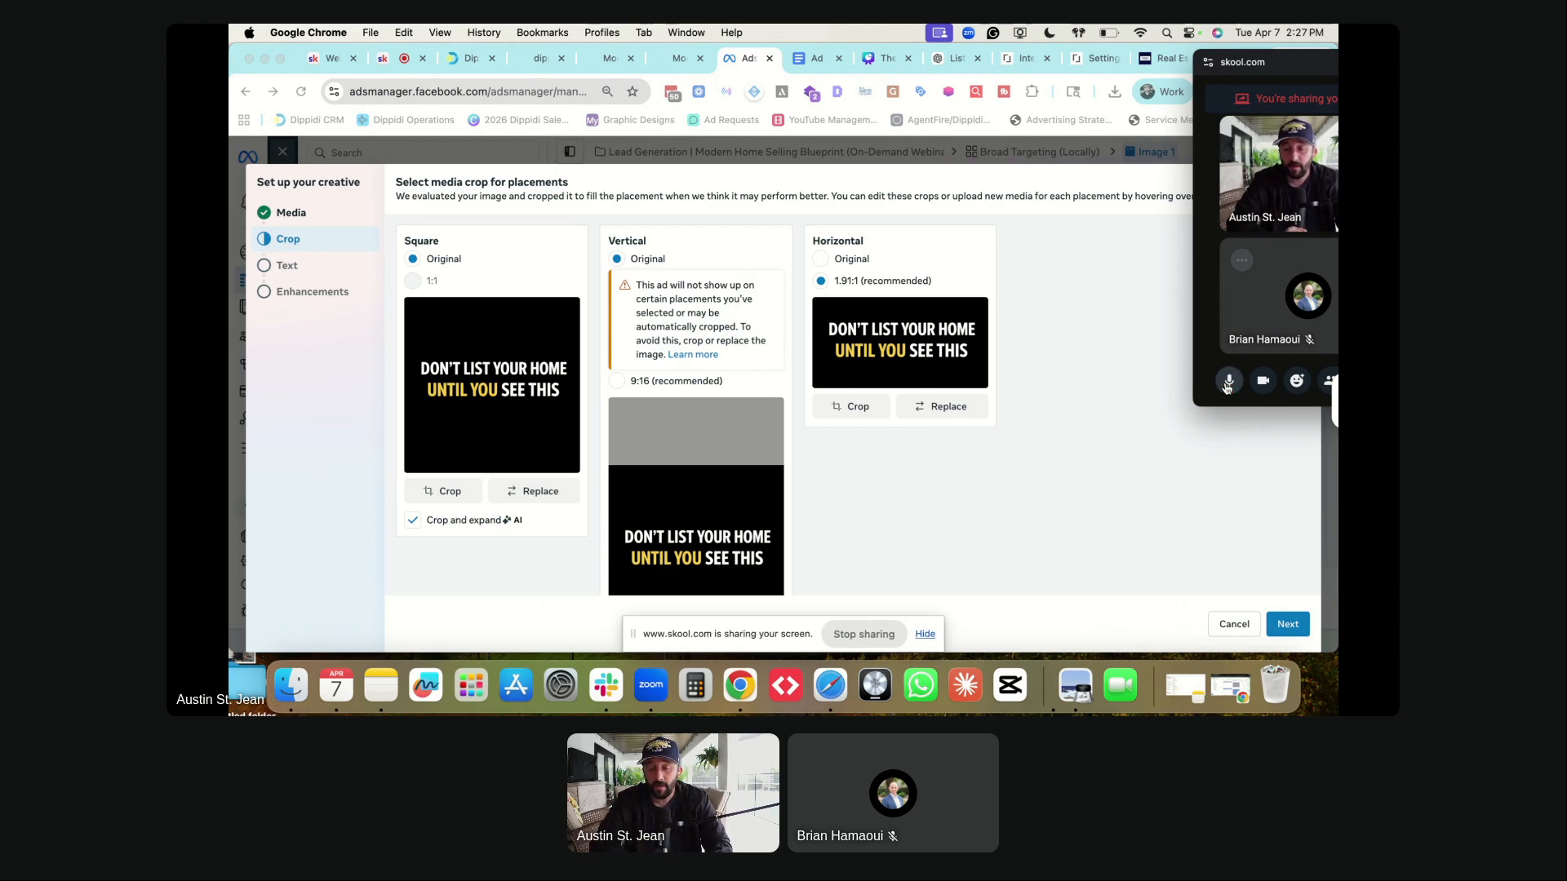
scroll(717, 413, "down", 1)
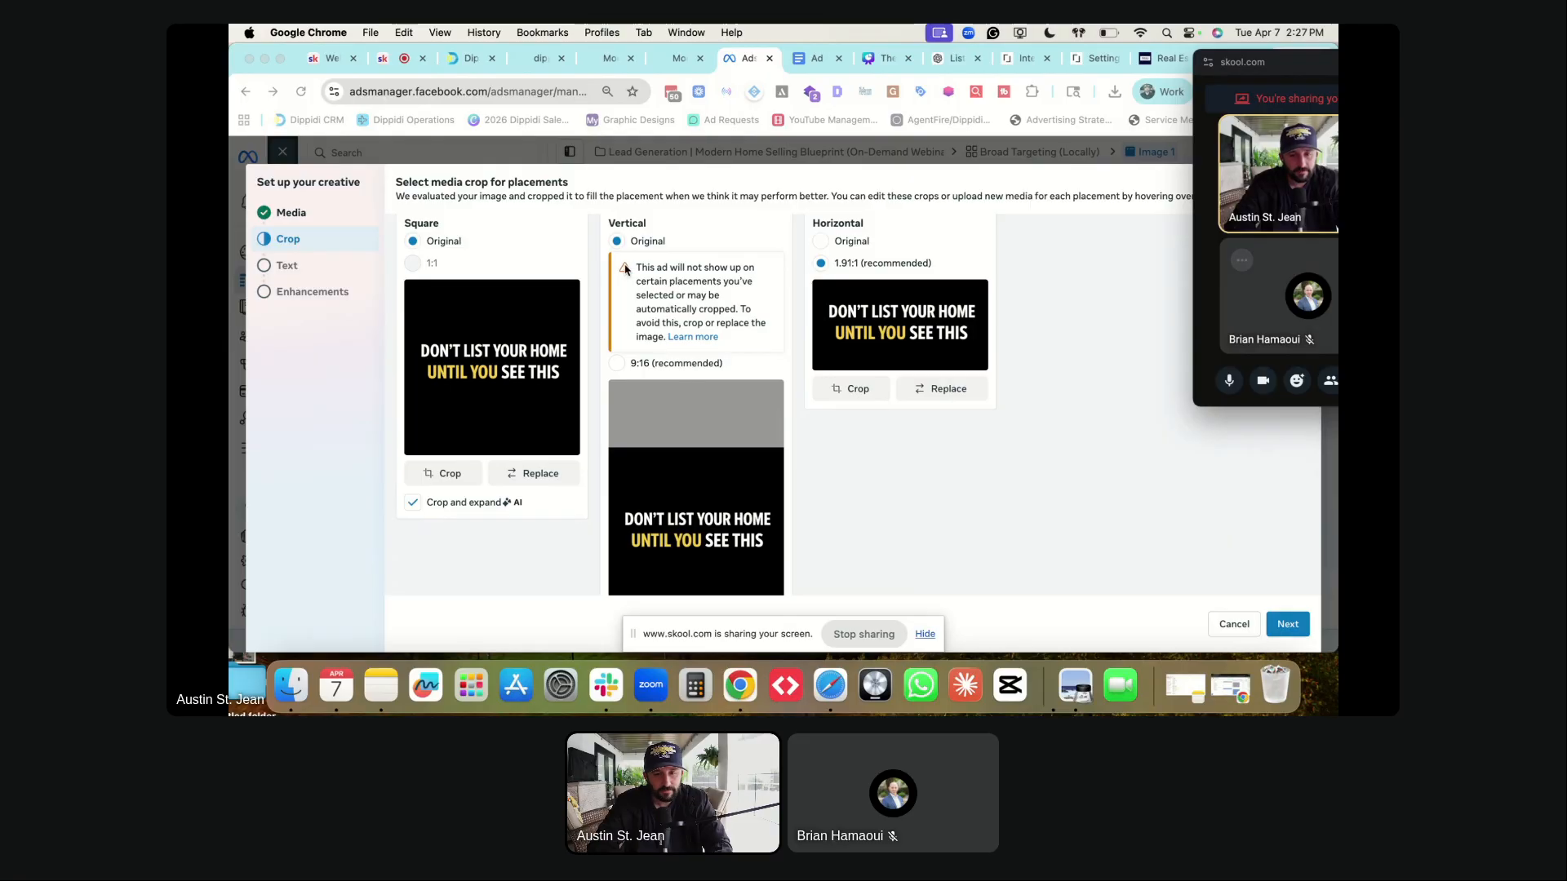
scroll(653, 326, "down", 4)
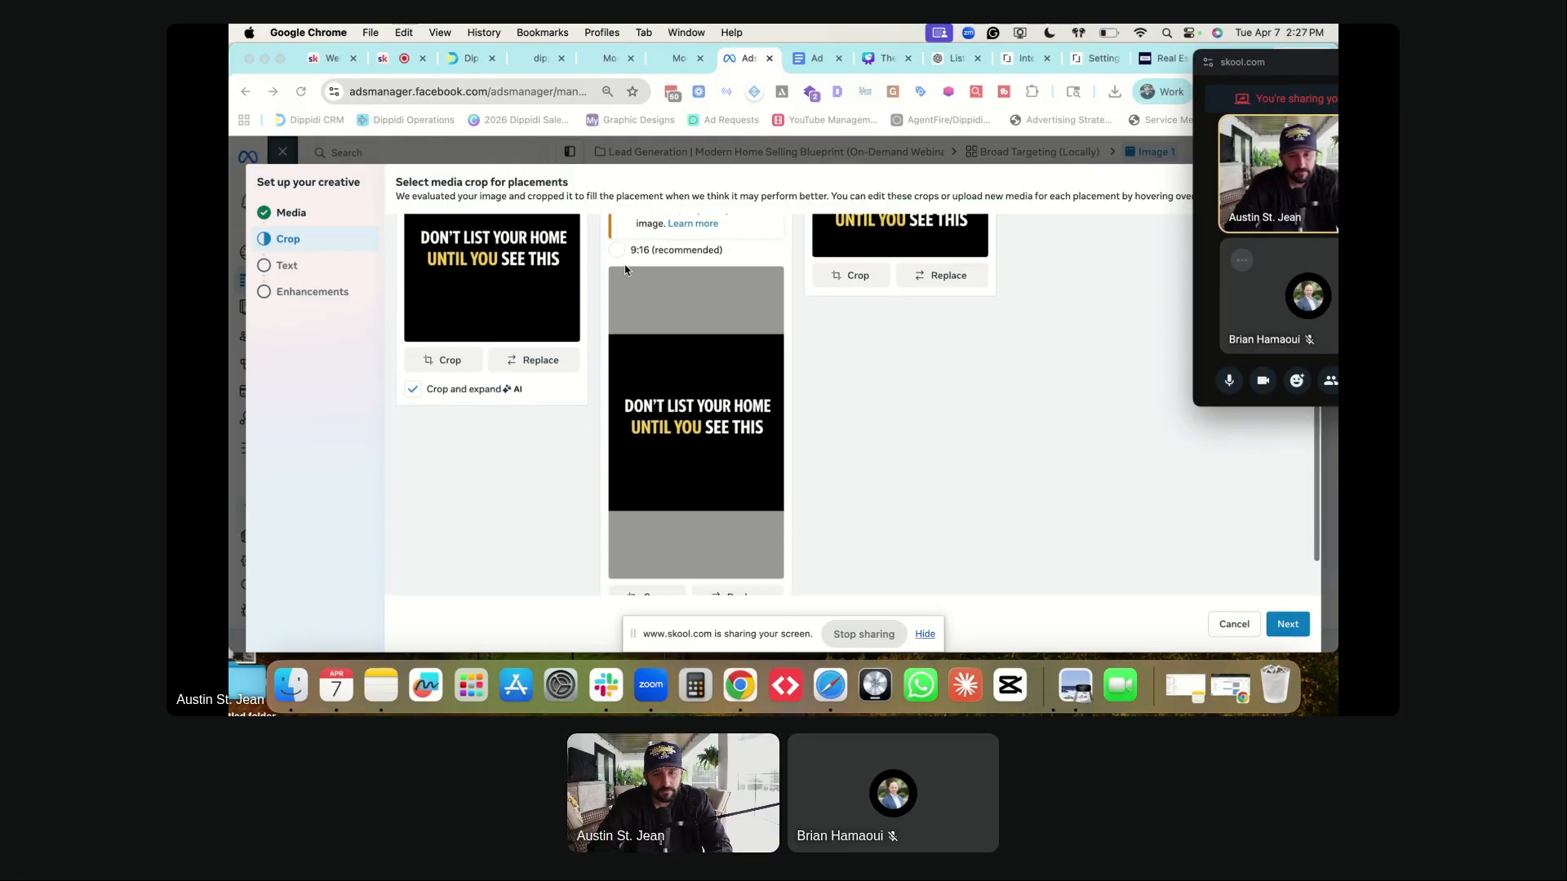
left_click(1296, 626)
left_click(1291, 628)
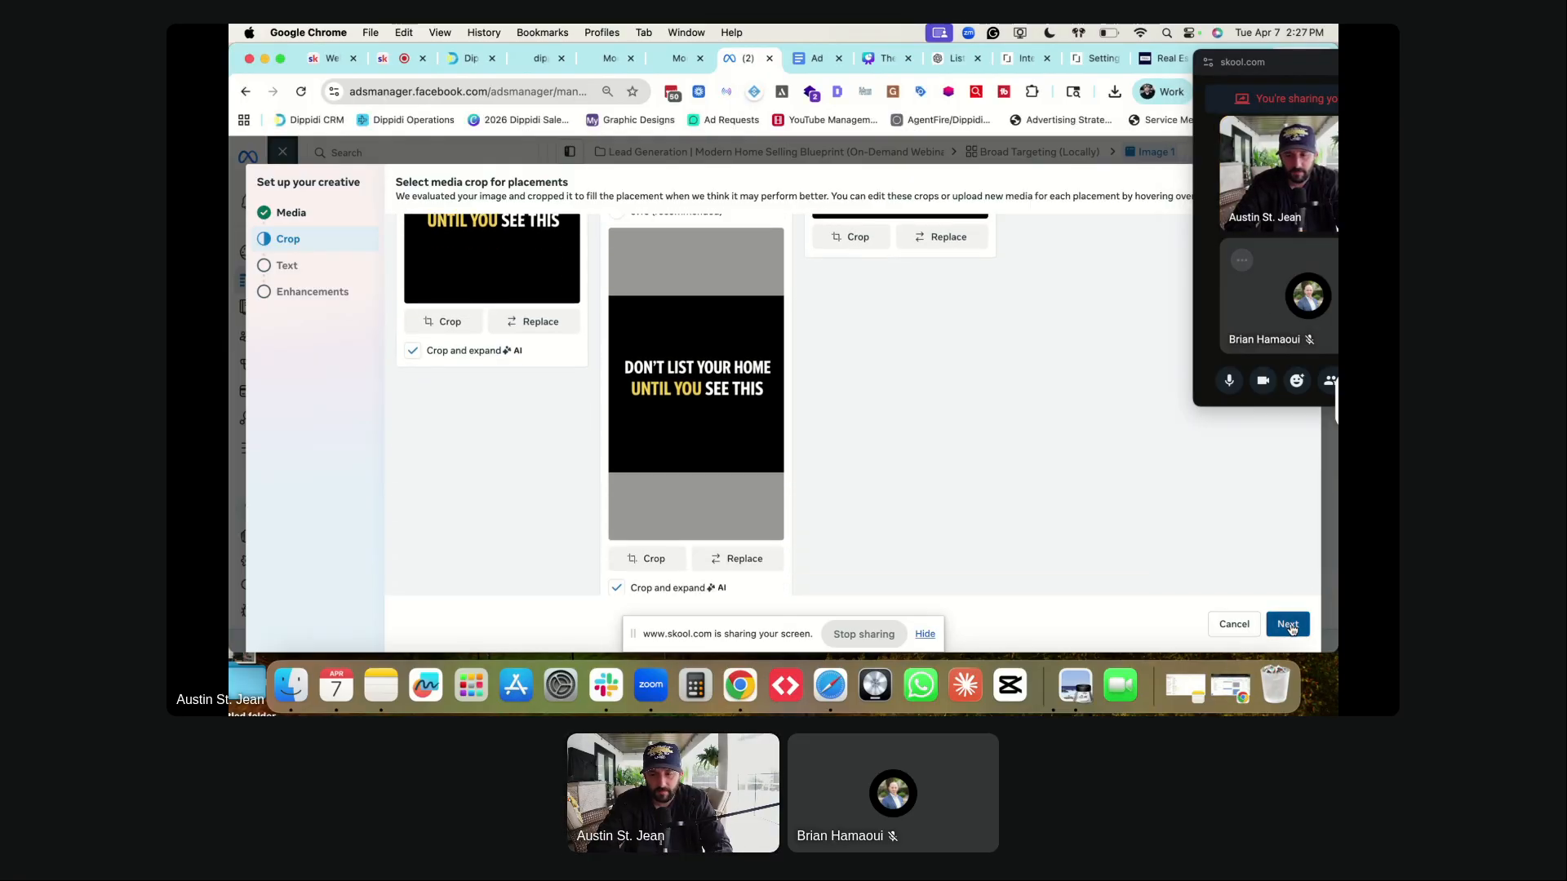
scroll(634, 396, "down", 2)
scroll(634, 397, "up", 2)
scroll(1020, 454, "down", 7)
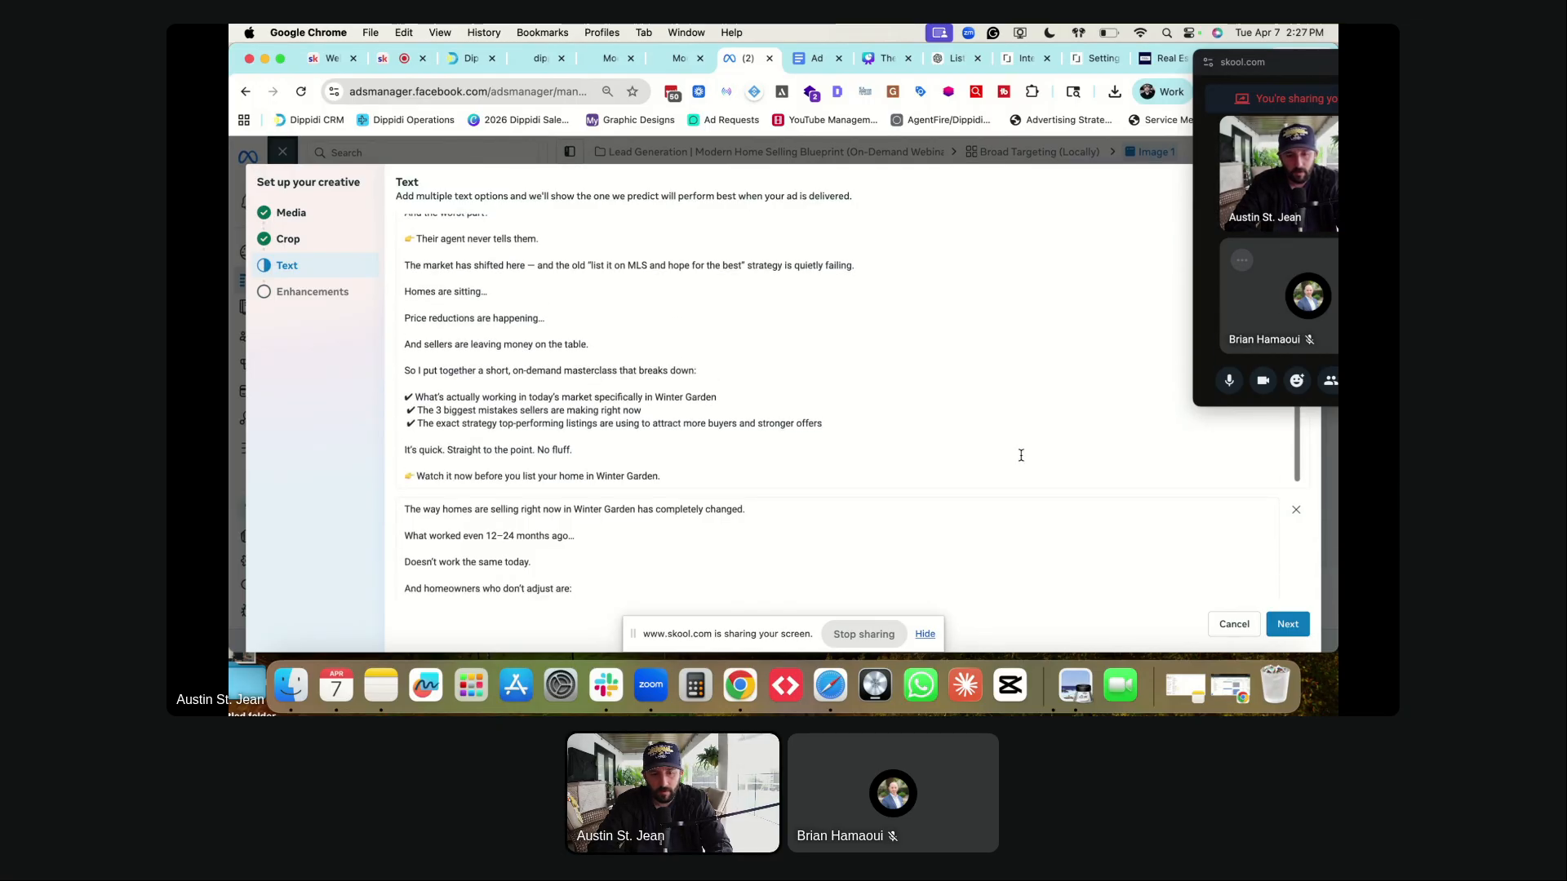
scroll(1061, 511, "down", 15)
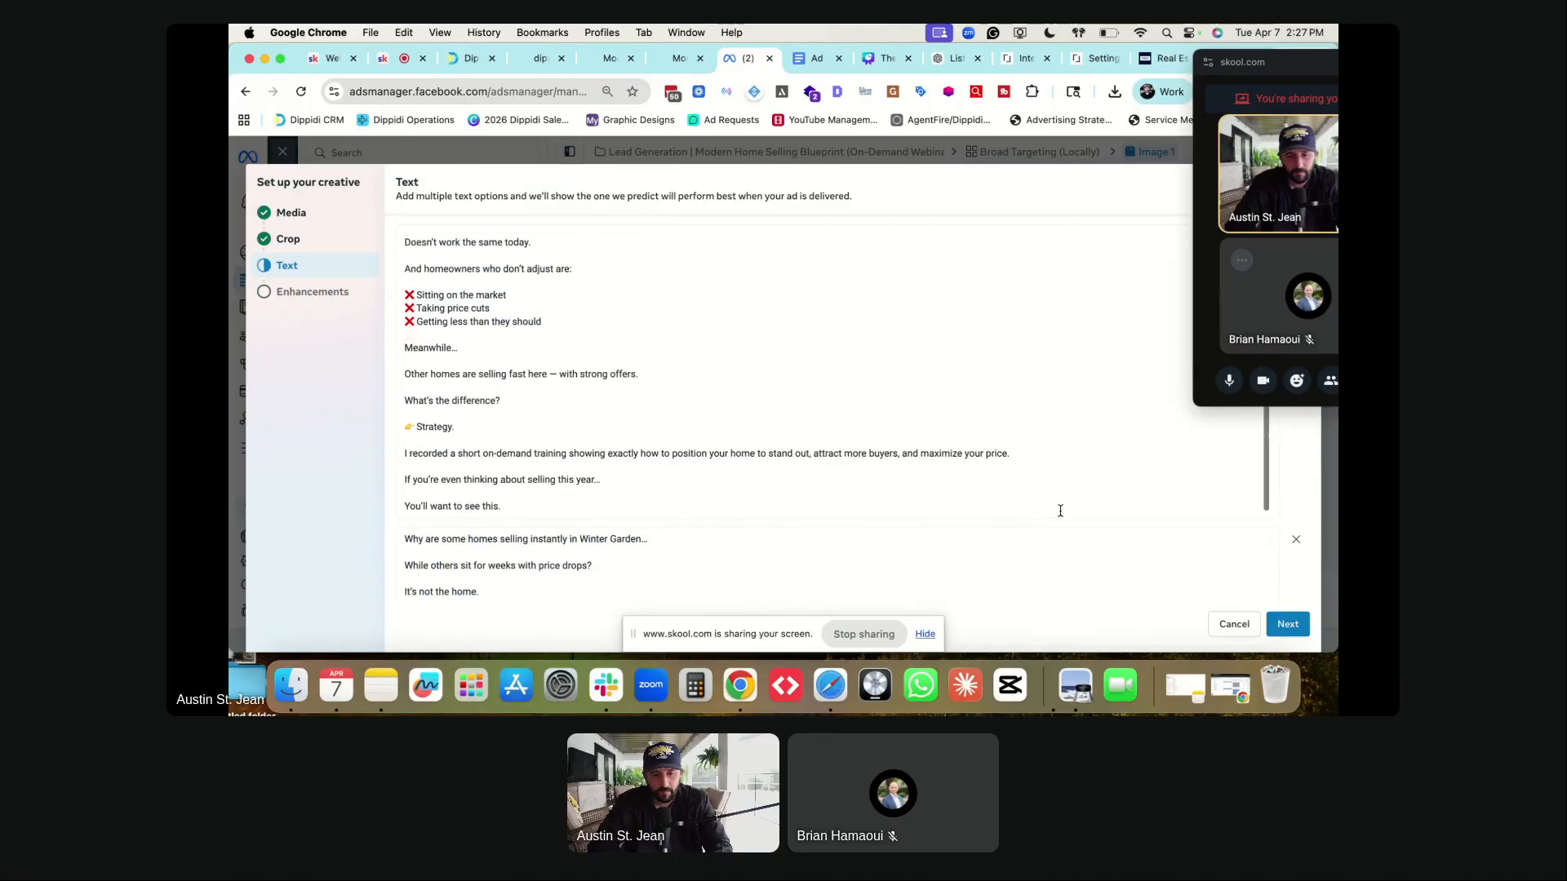
left_click(1287, 624)
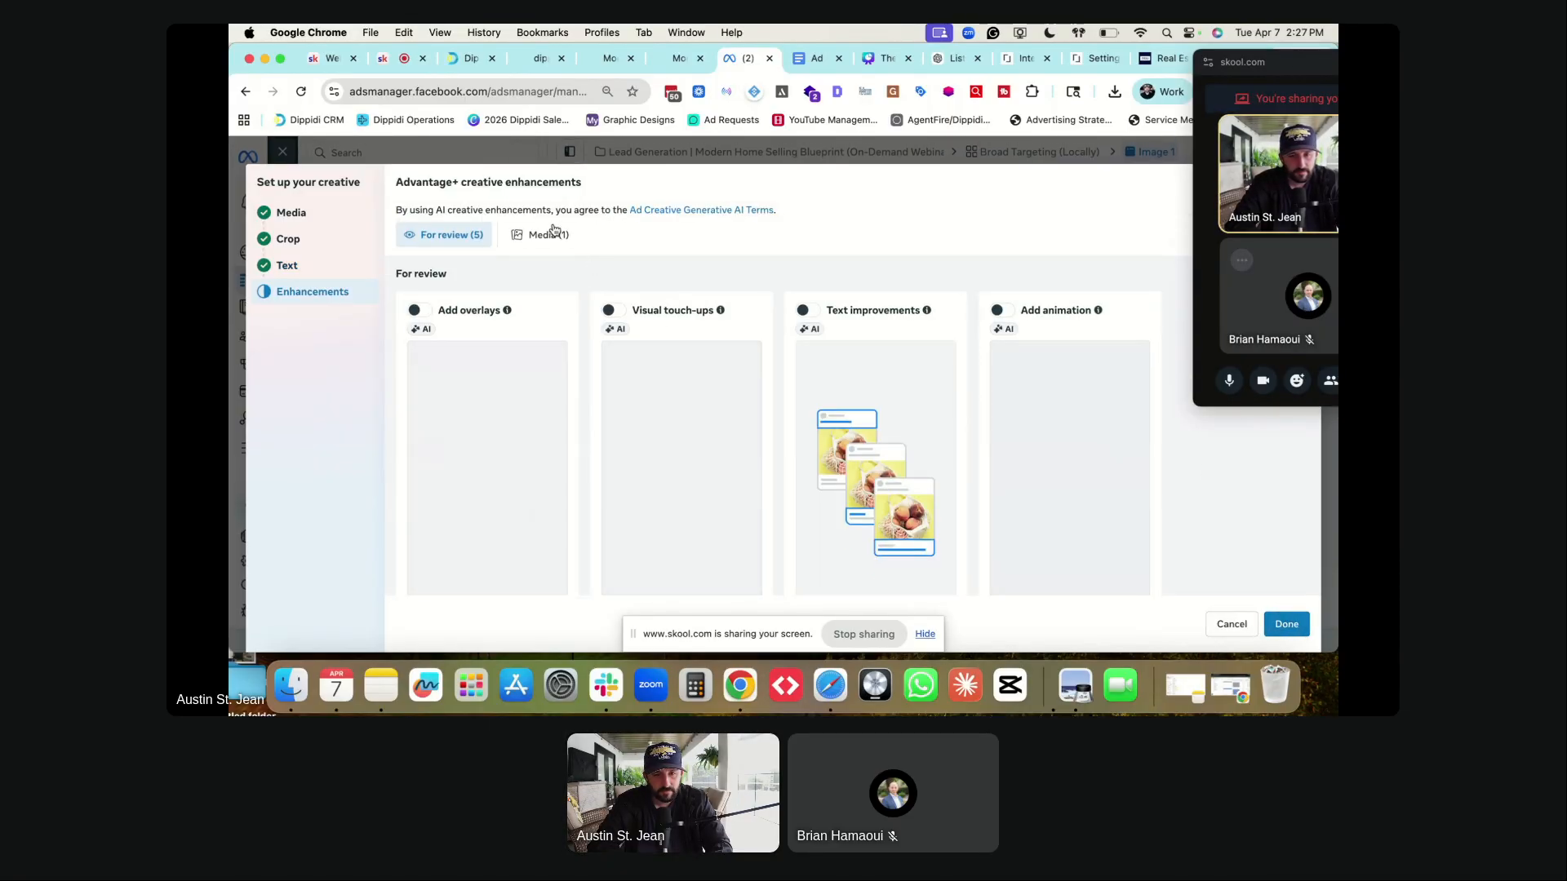
scroll(602, 309, "down", 15)
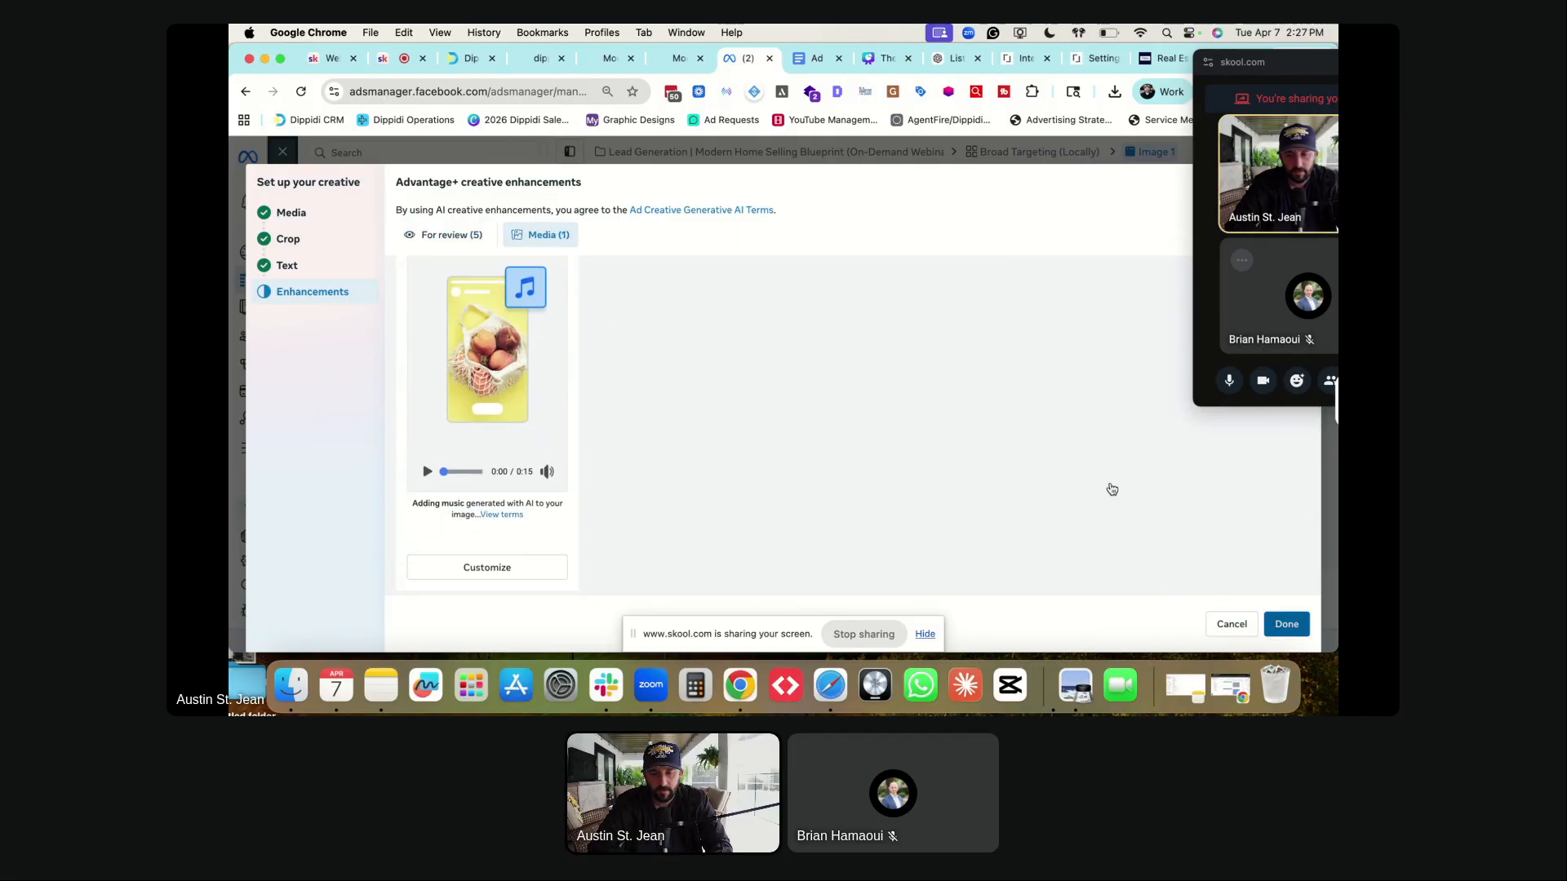
left_click(1286, 624)
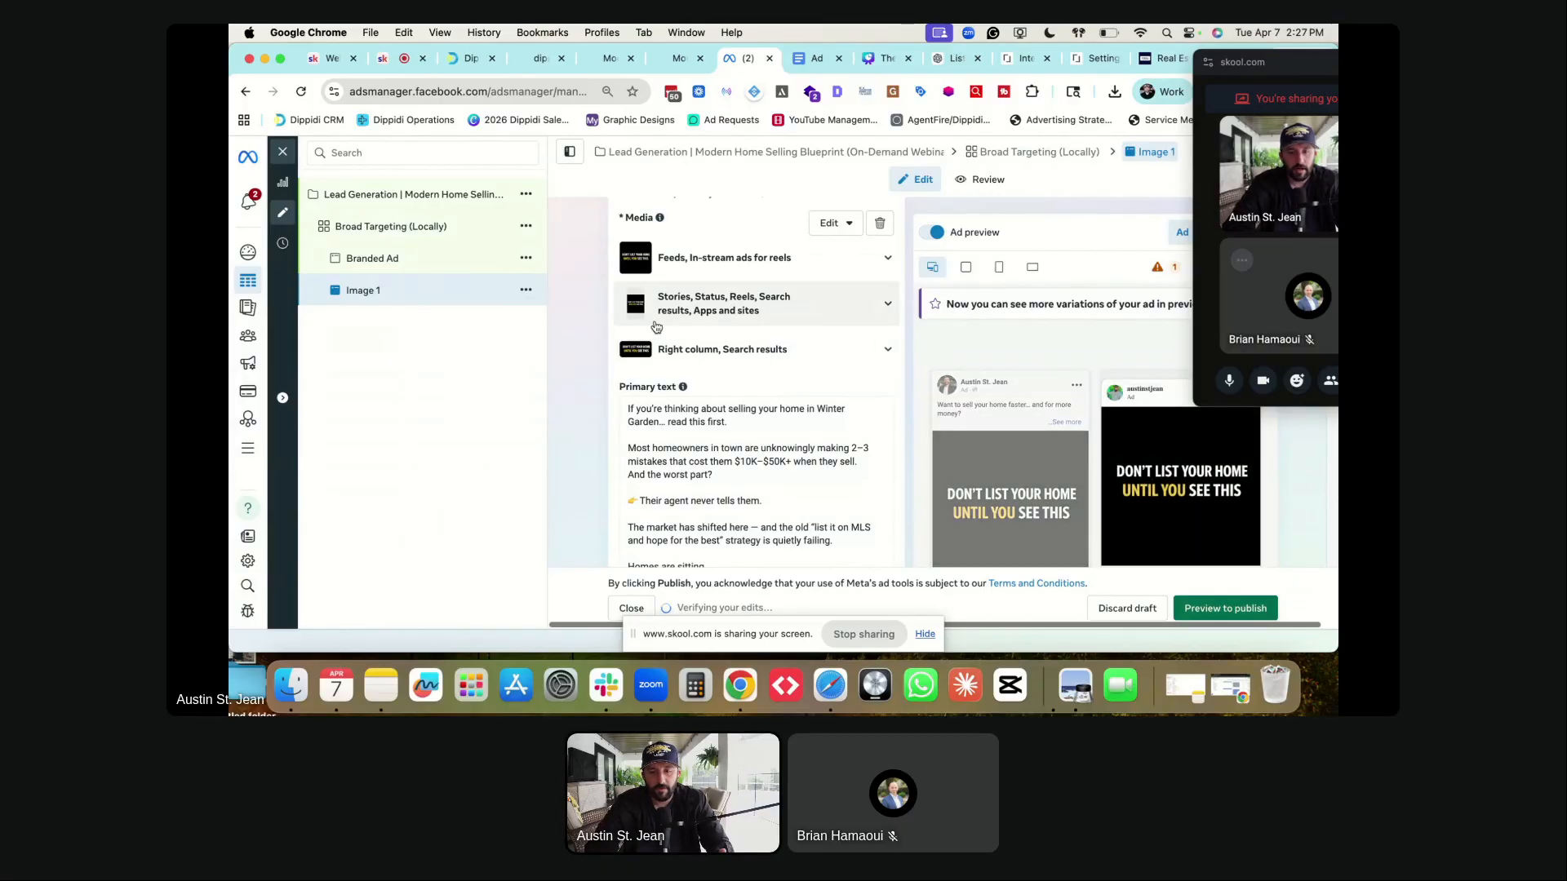
- Duplicate the Image 1 ad as one copy in the original campaign
scroll(656, 326, "down", 2)
scroll(656, 326, "down", 10)
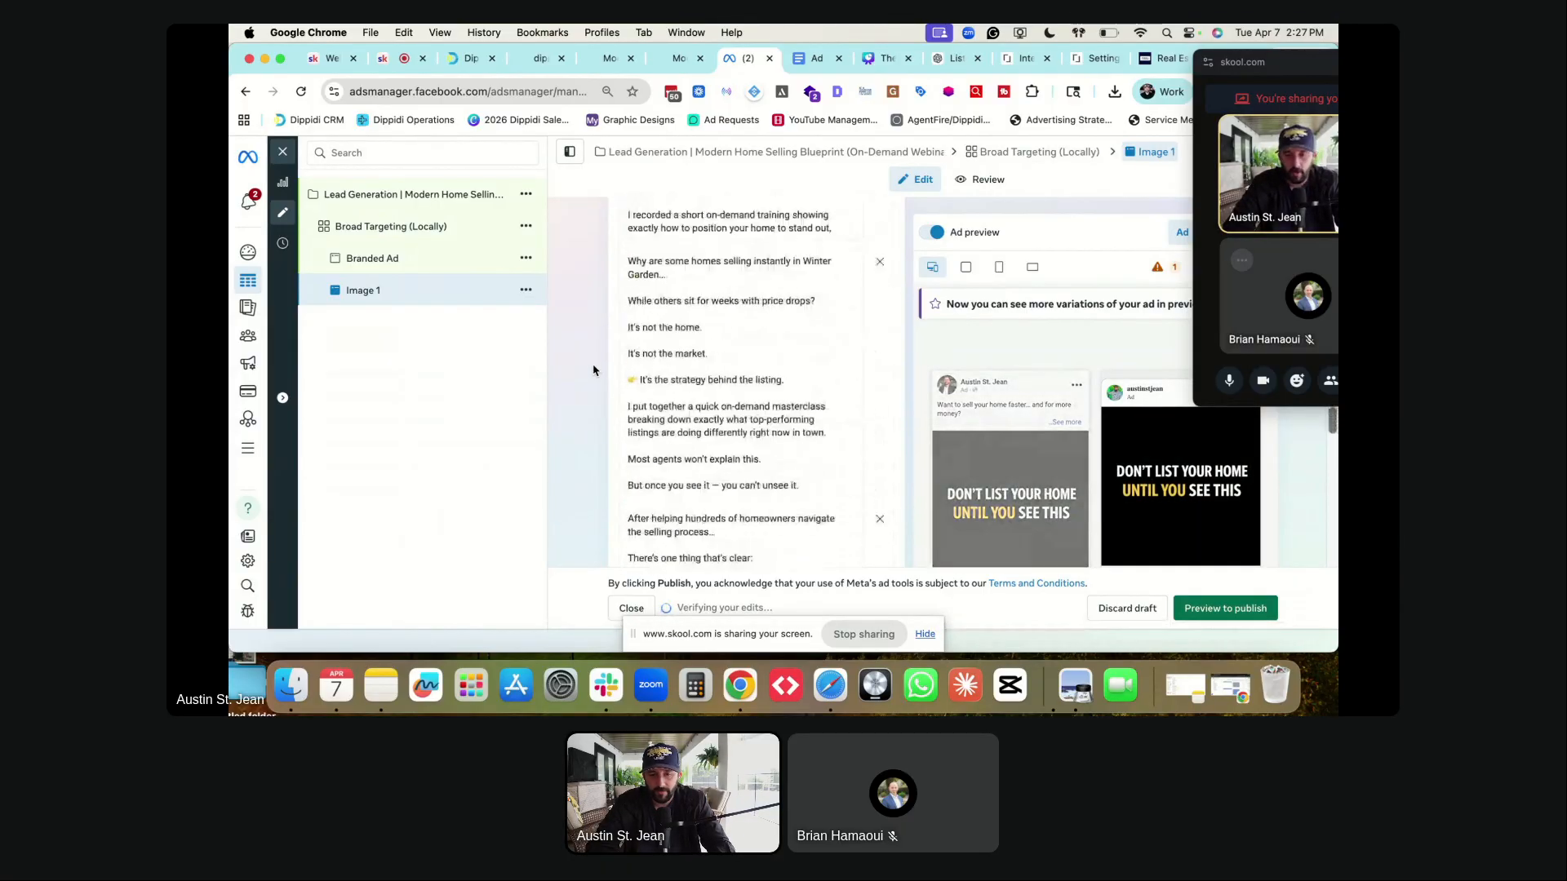
scroll(593, 370, "down", 15)
scroll(593, 371, "up", 20)
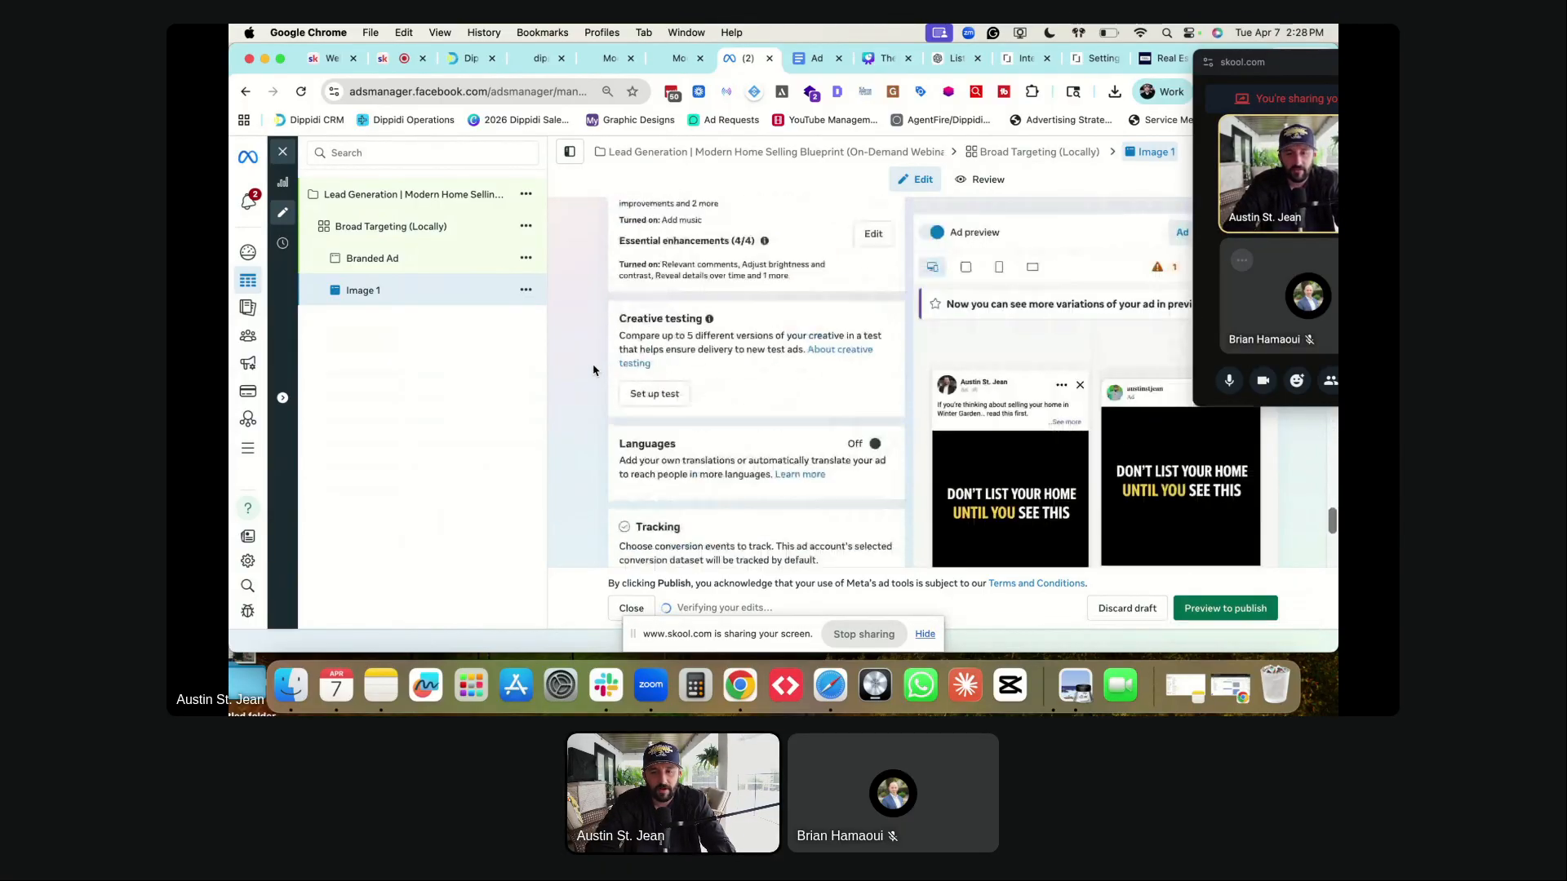
scroll(593, 371, "down", 10)
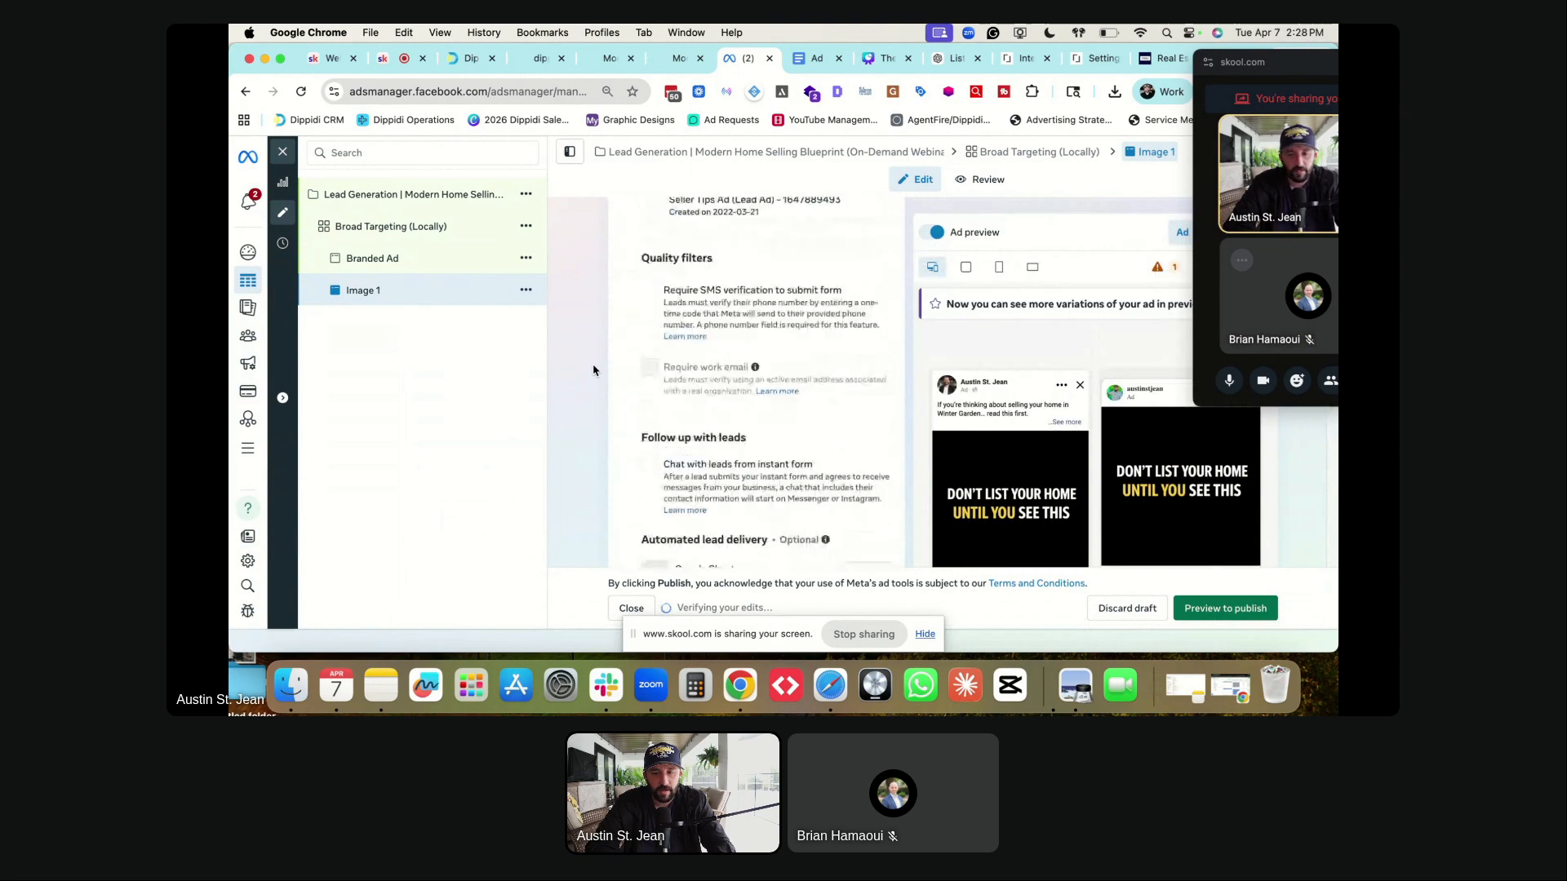
left_click(525, 290)
left_click(539, 343)
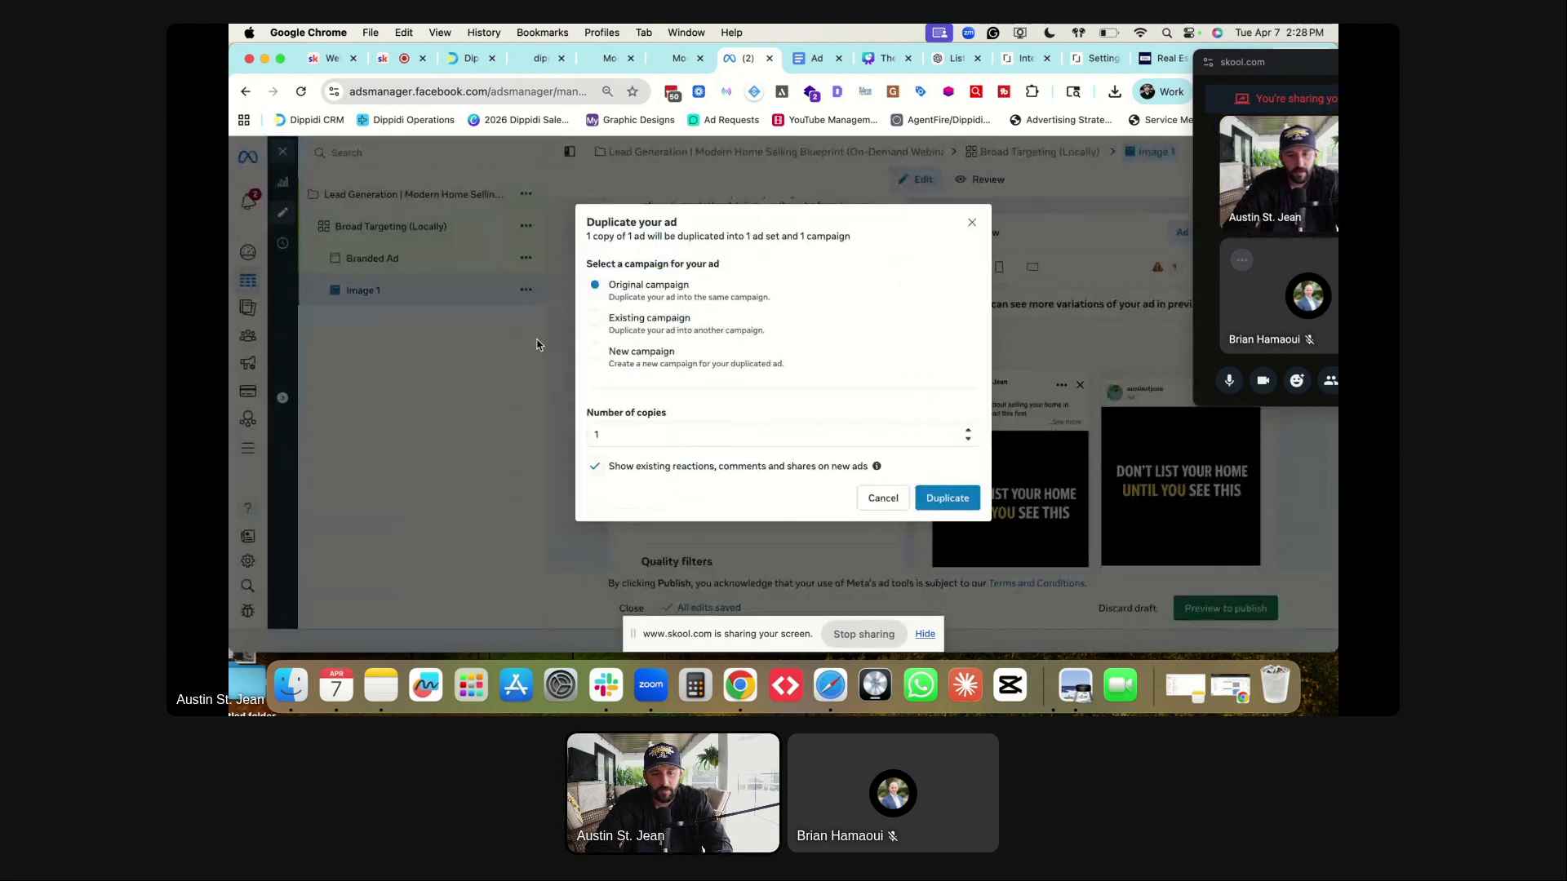
left_click(956, 497)
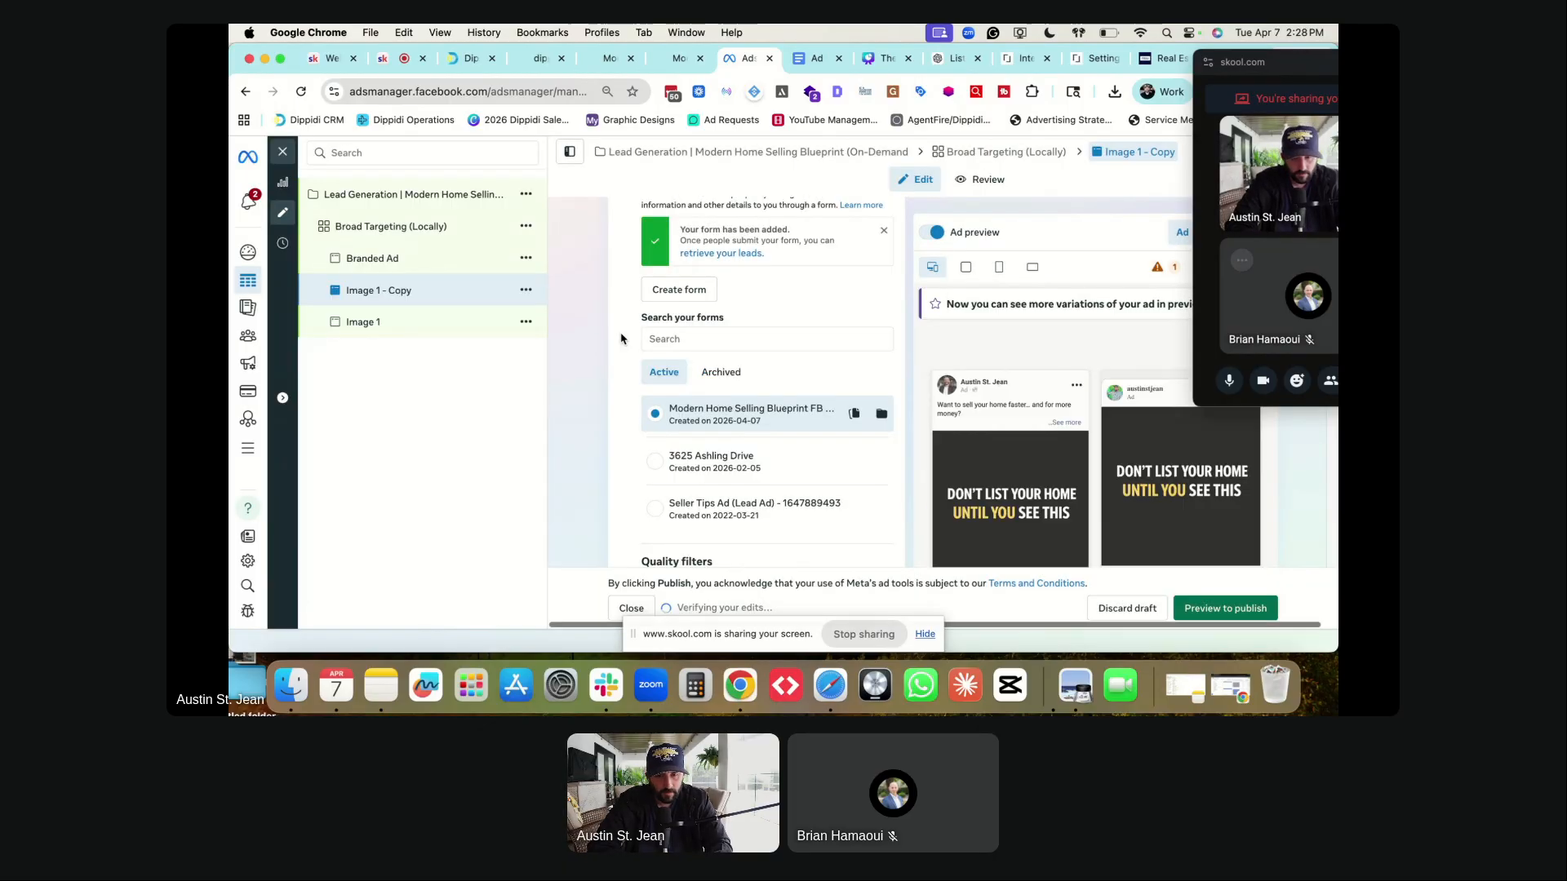
- Rename the copy to 'Image 2'
left_click_drag(693, 254, 658, 254)
left_click(563, 282)
scroll(586, 309, "down", 10)
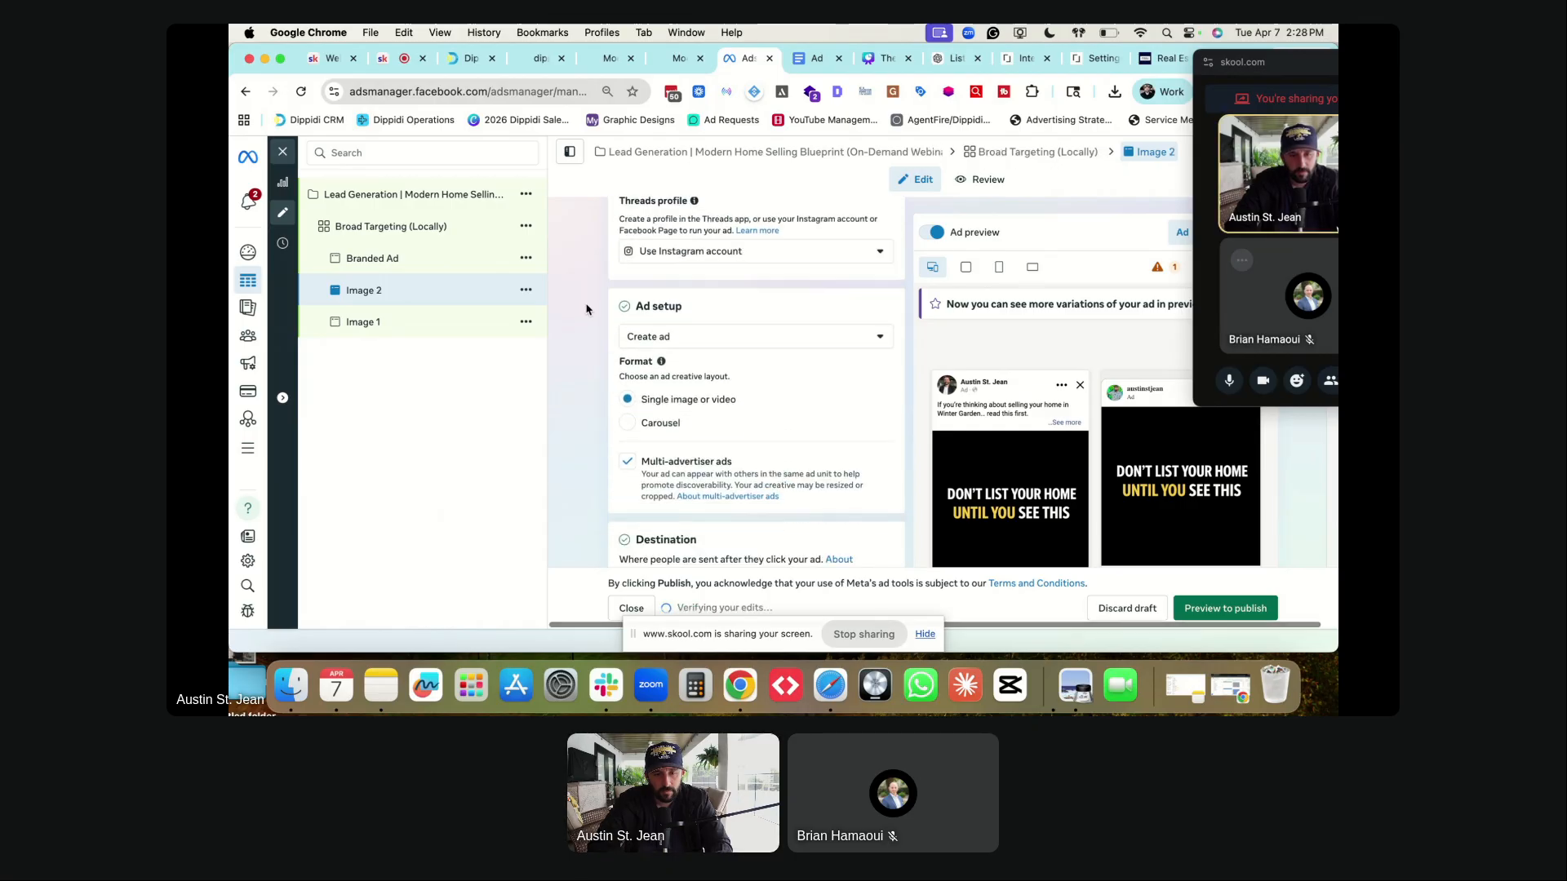
scroll(585, 309, "down", 15)
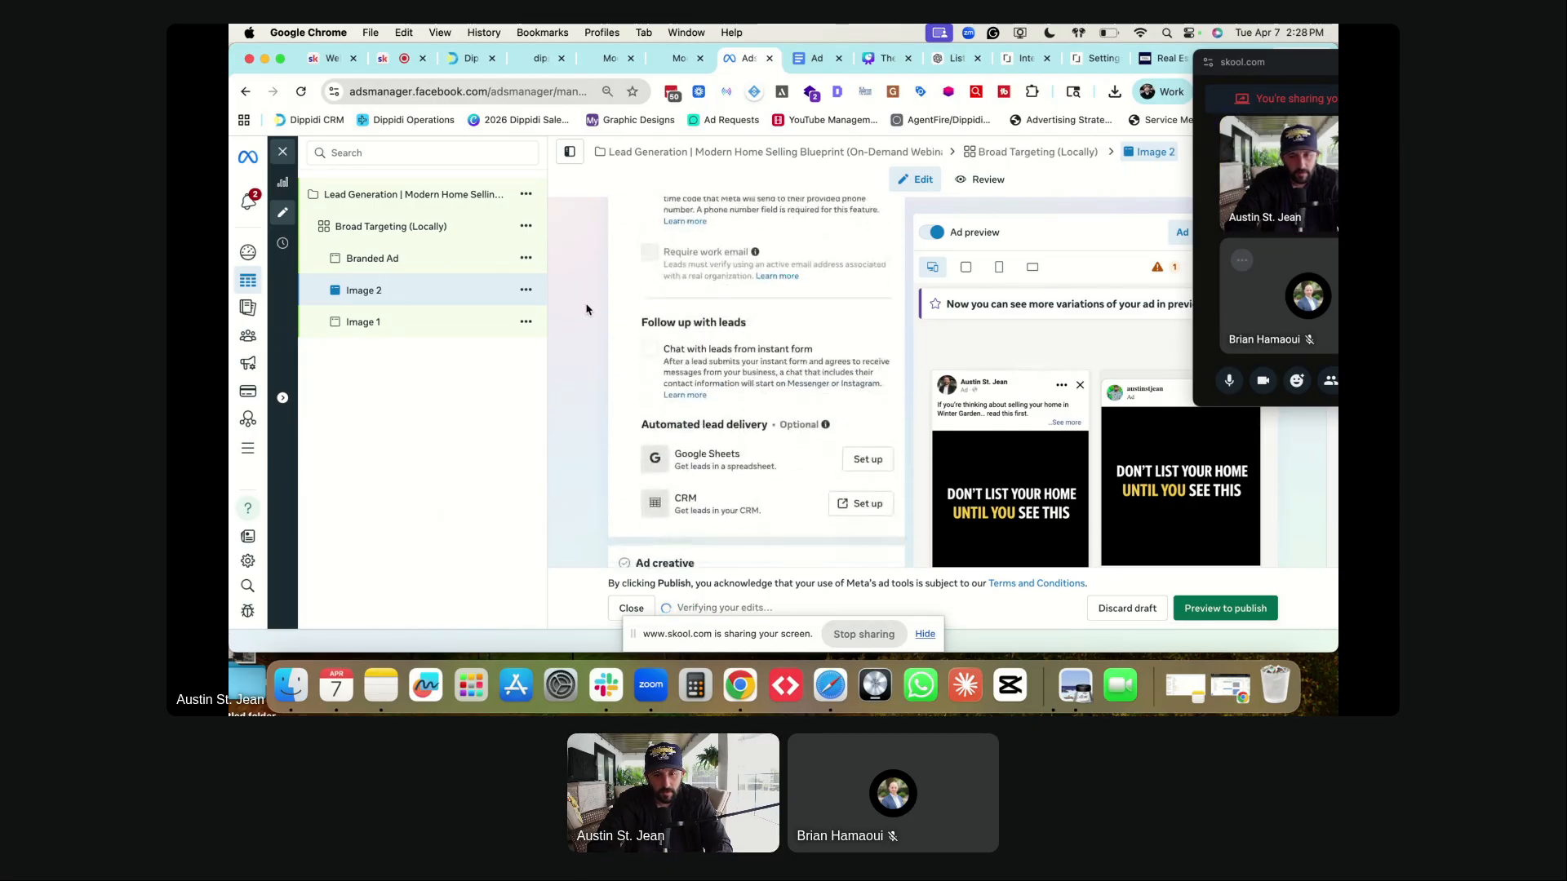
- Remove Image 2's existing media and select loss.png as its new image
left_click(880, 213)
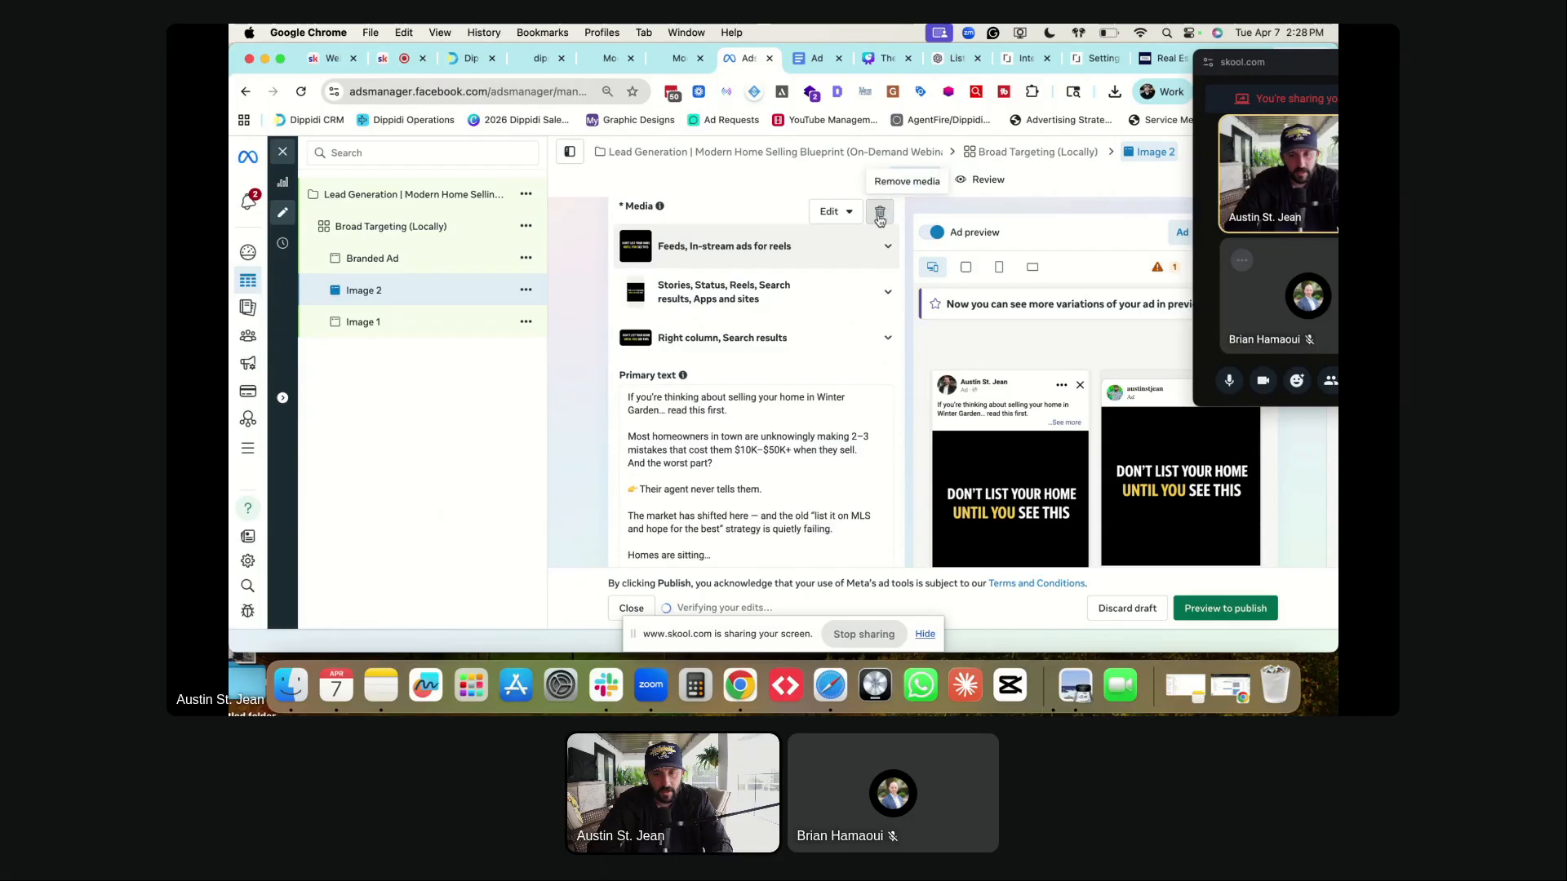
left_click(681, 233)
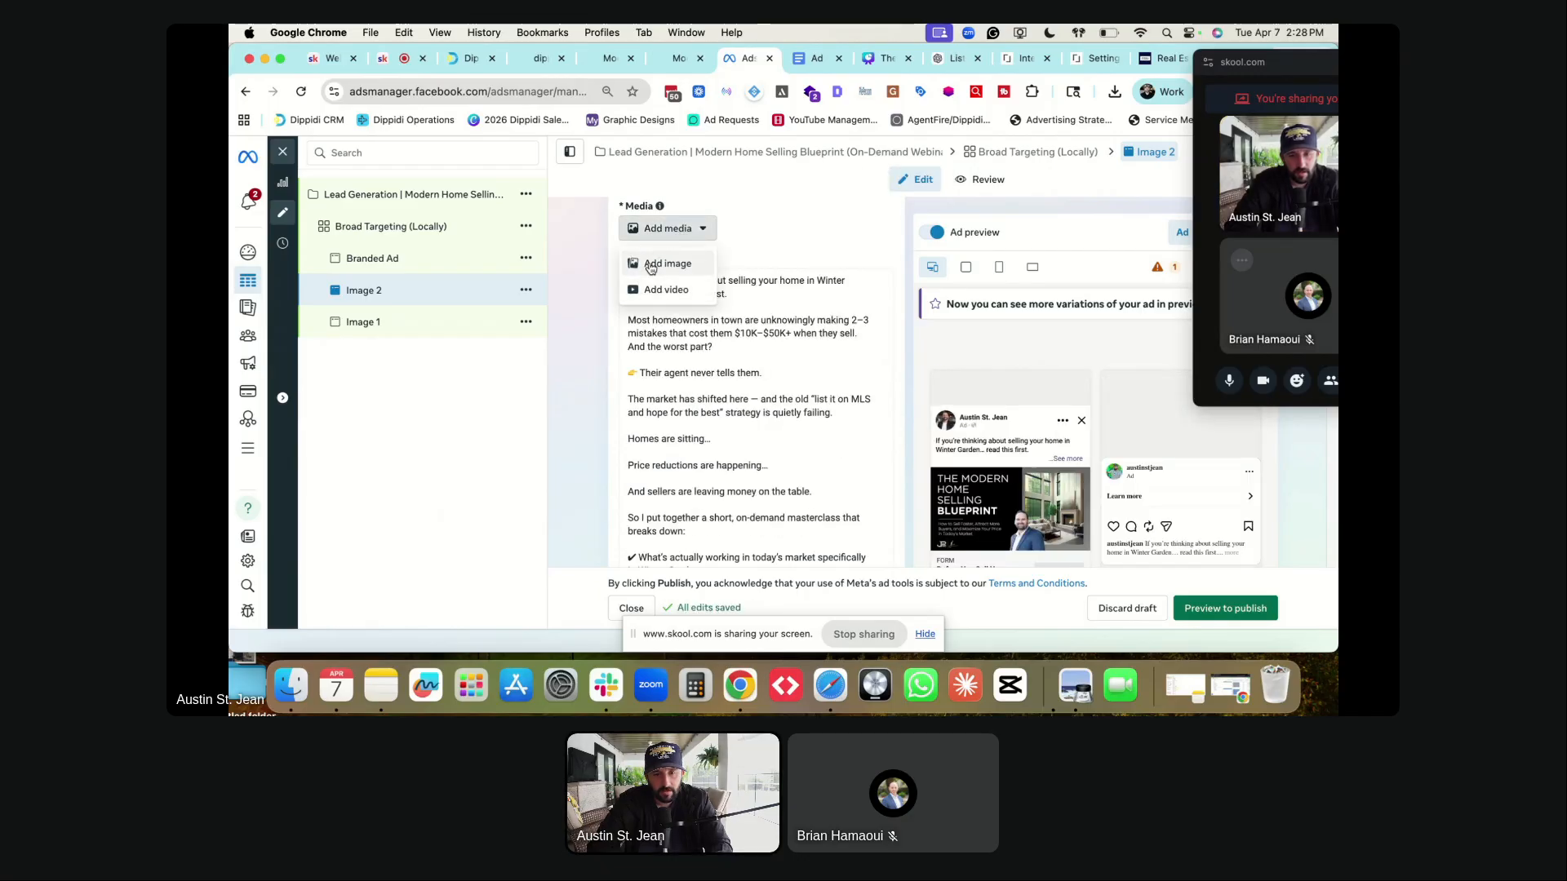
left_click(668, 264)
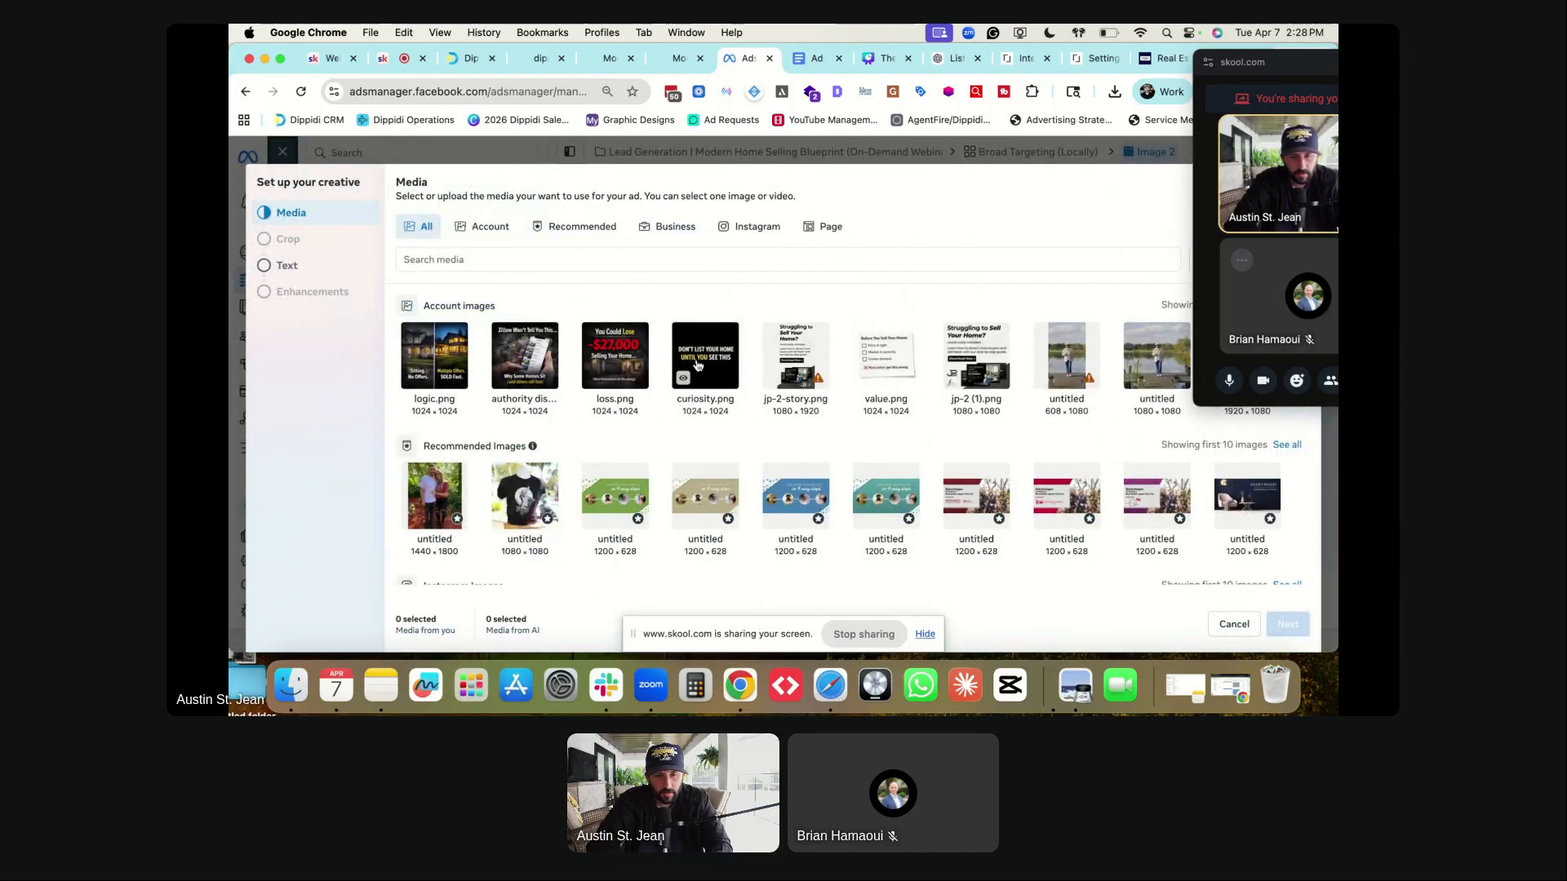
left_click(604, 367)
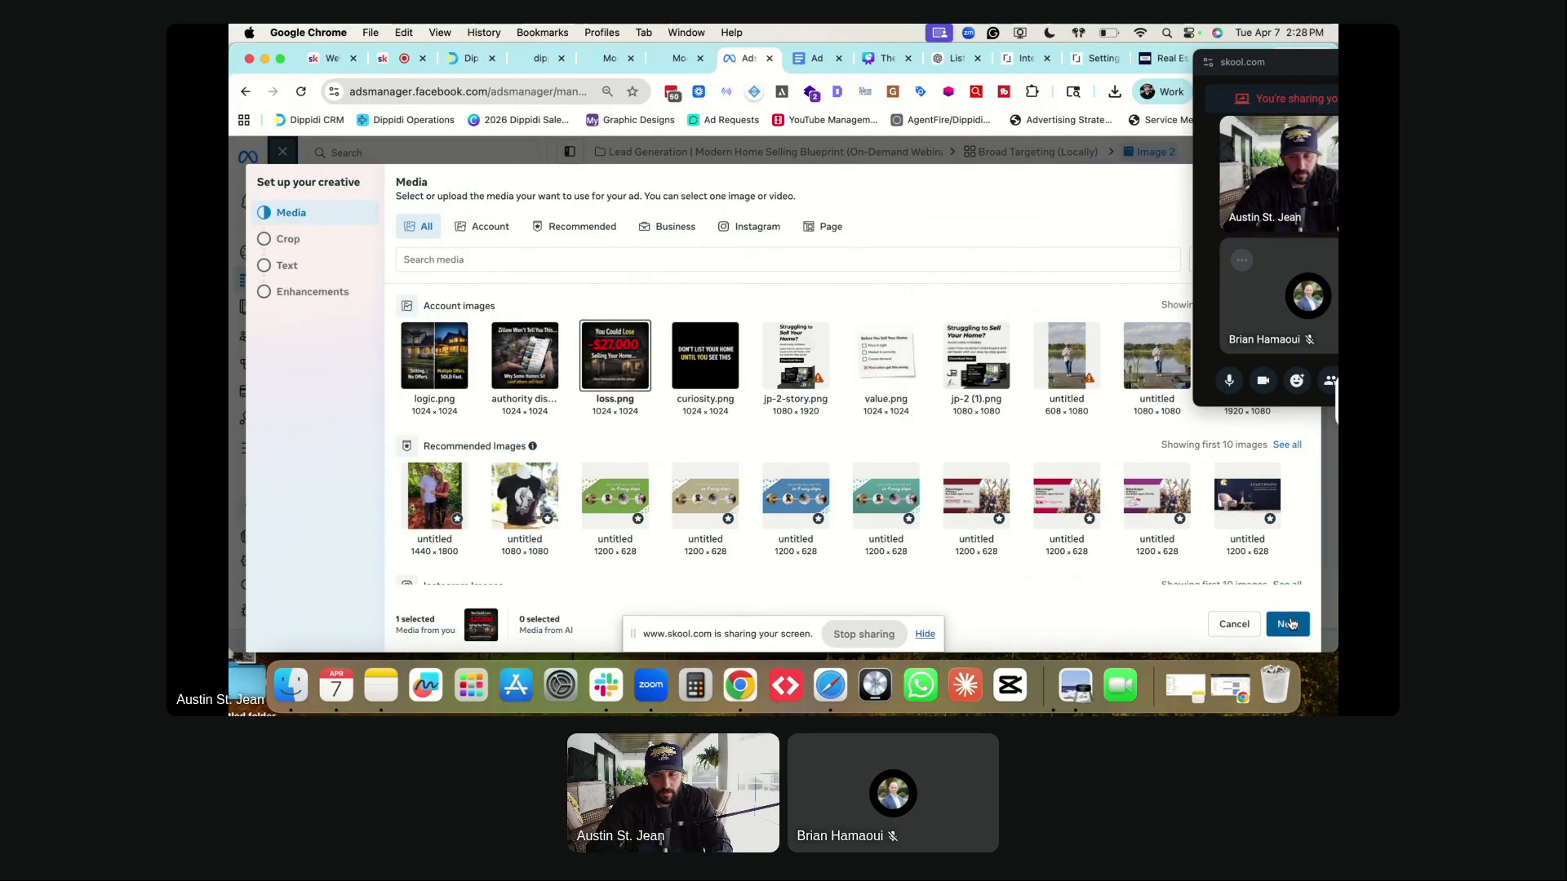
left_click(1289, 624)
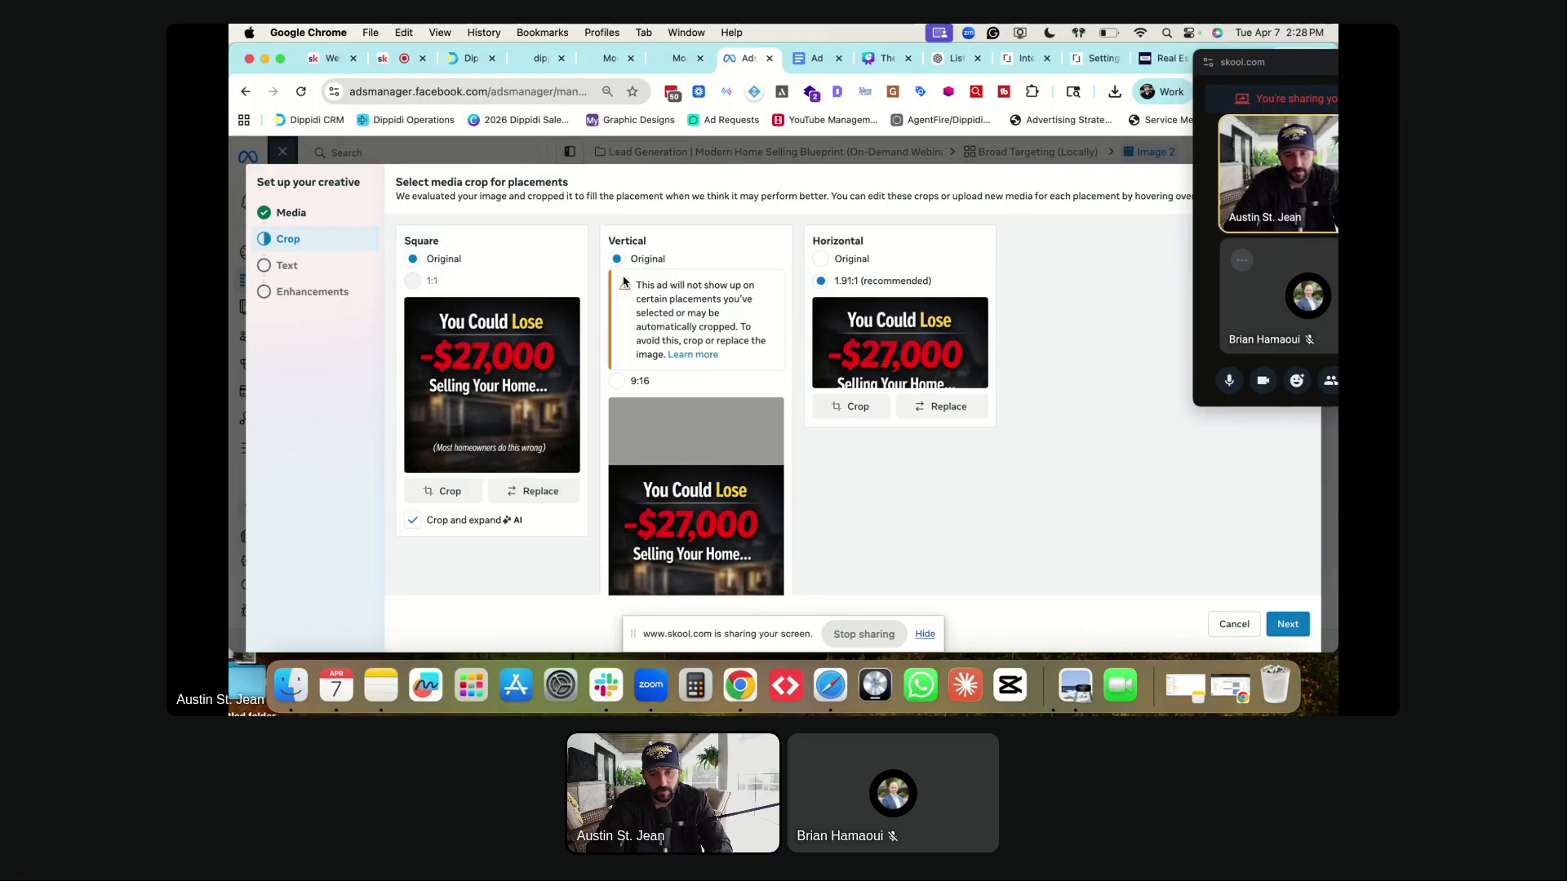
- Move the horizontal crop to the top of the image, then continue through text and enhancements
left_click(846, 413)
left_click_drag(840, 359, 839, 296)
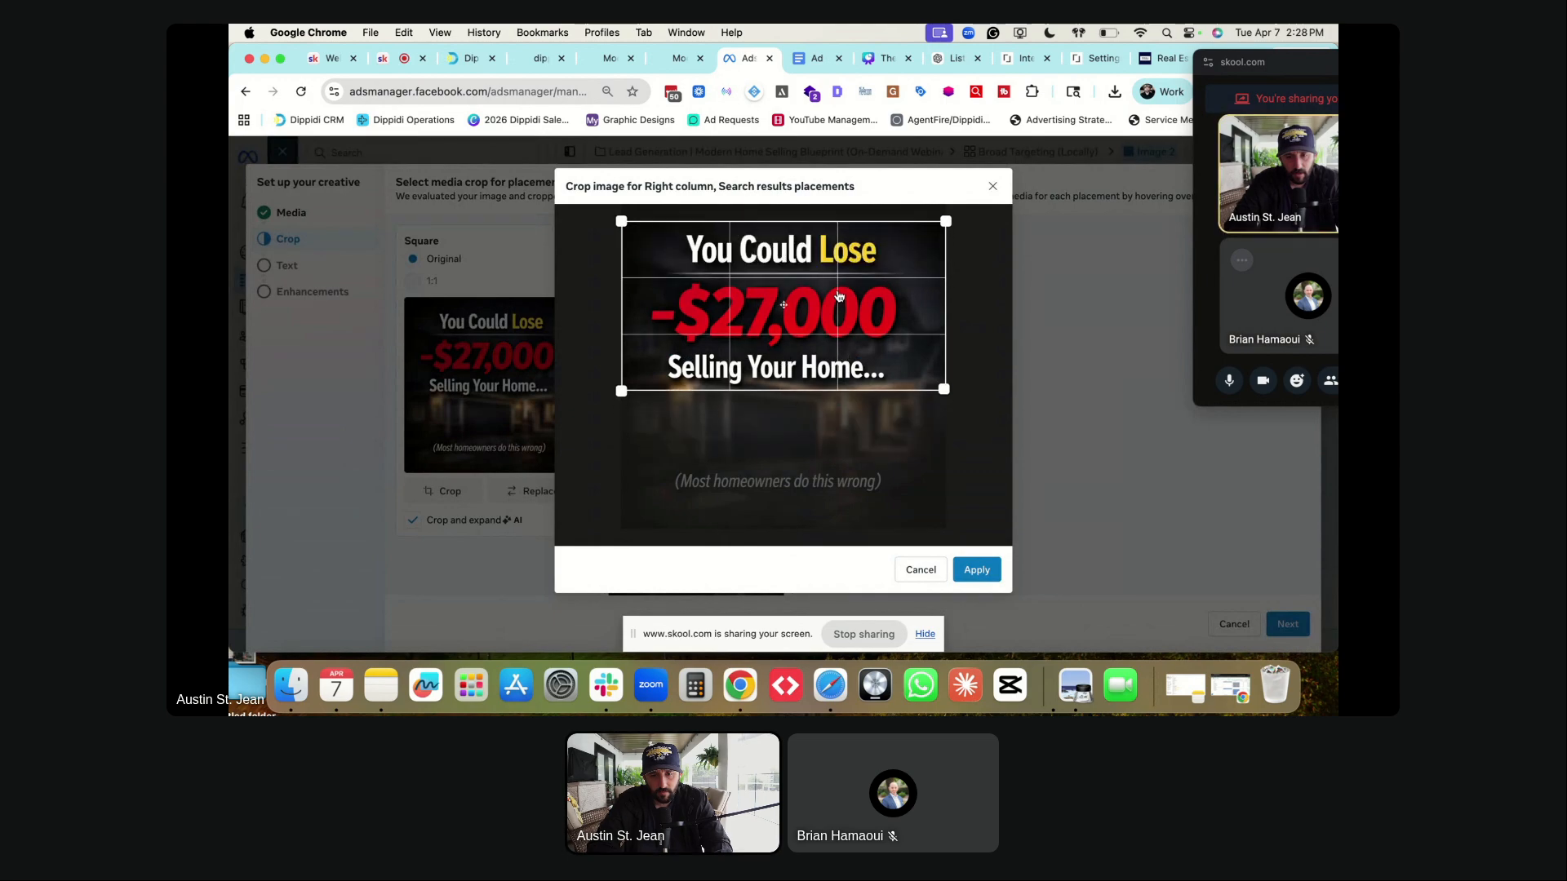
left_click(979, 571)
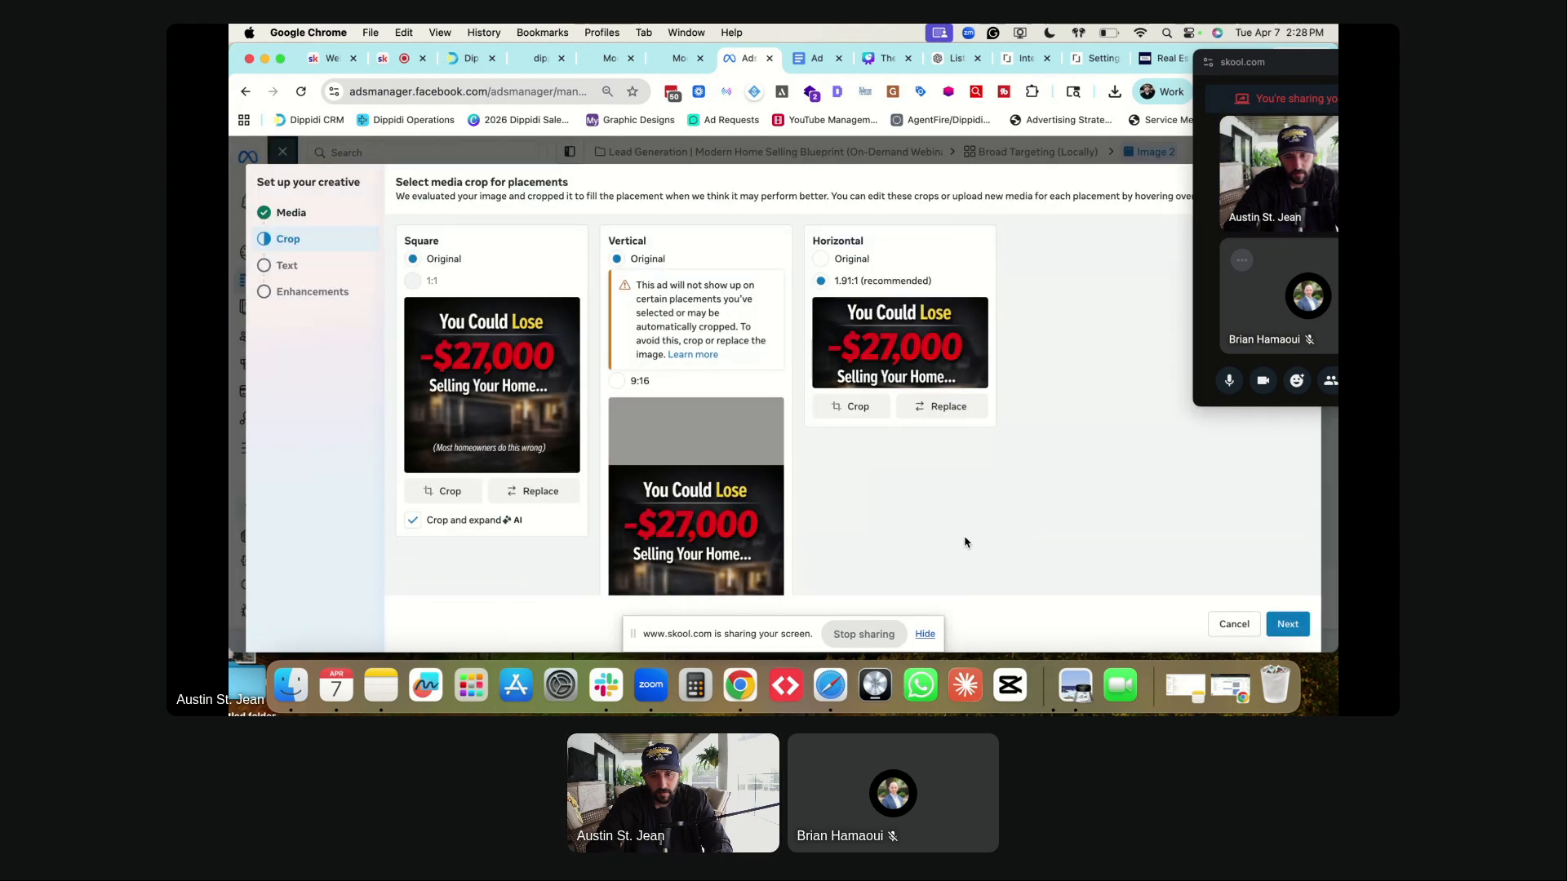
left_click(1287, 624)
scroll(837, 424, "down", 5)
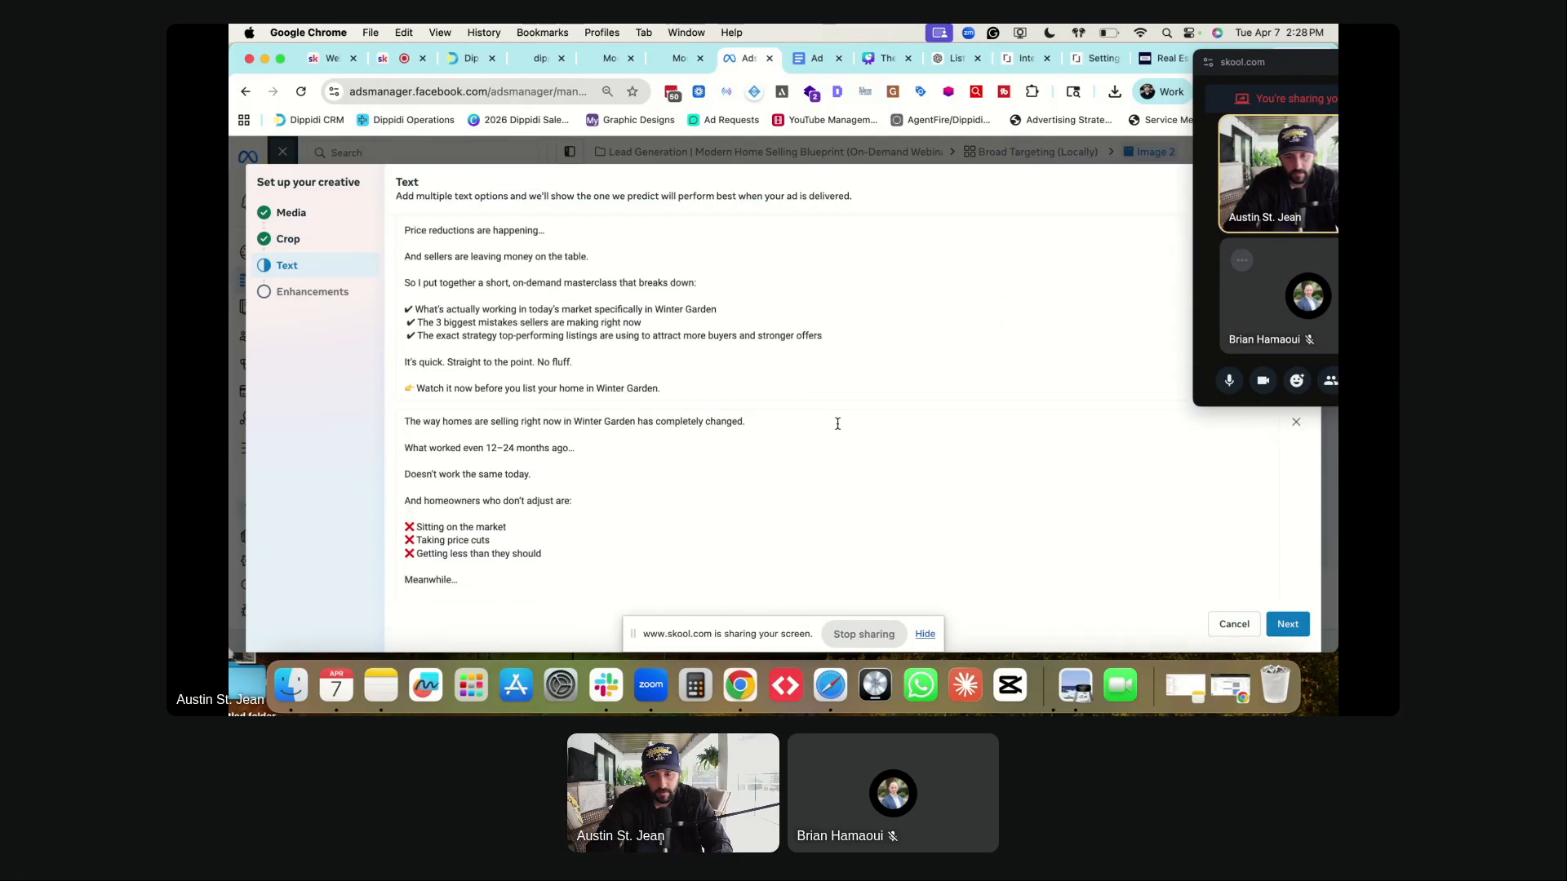
left_click(1287, 623)
scroll(849, 413, "down", 4)
- Duplicate the Image 2 ad and rename the copy to 'Image 3'
key("Escape")
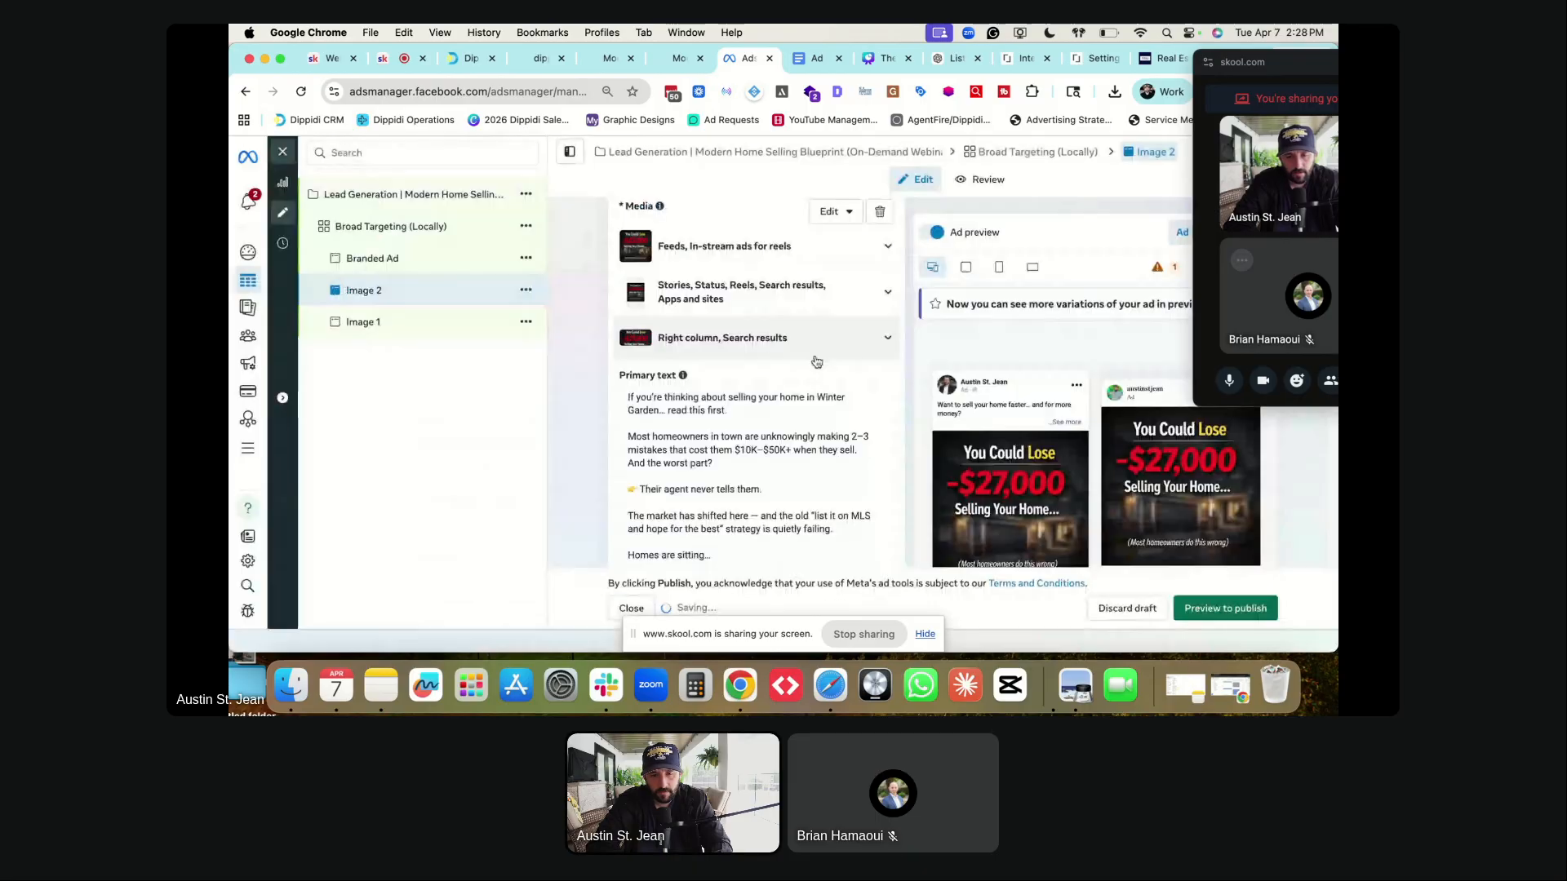
left_click(525, 290)
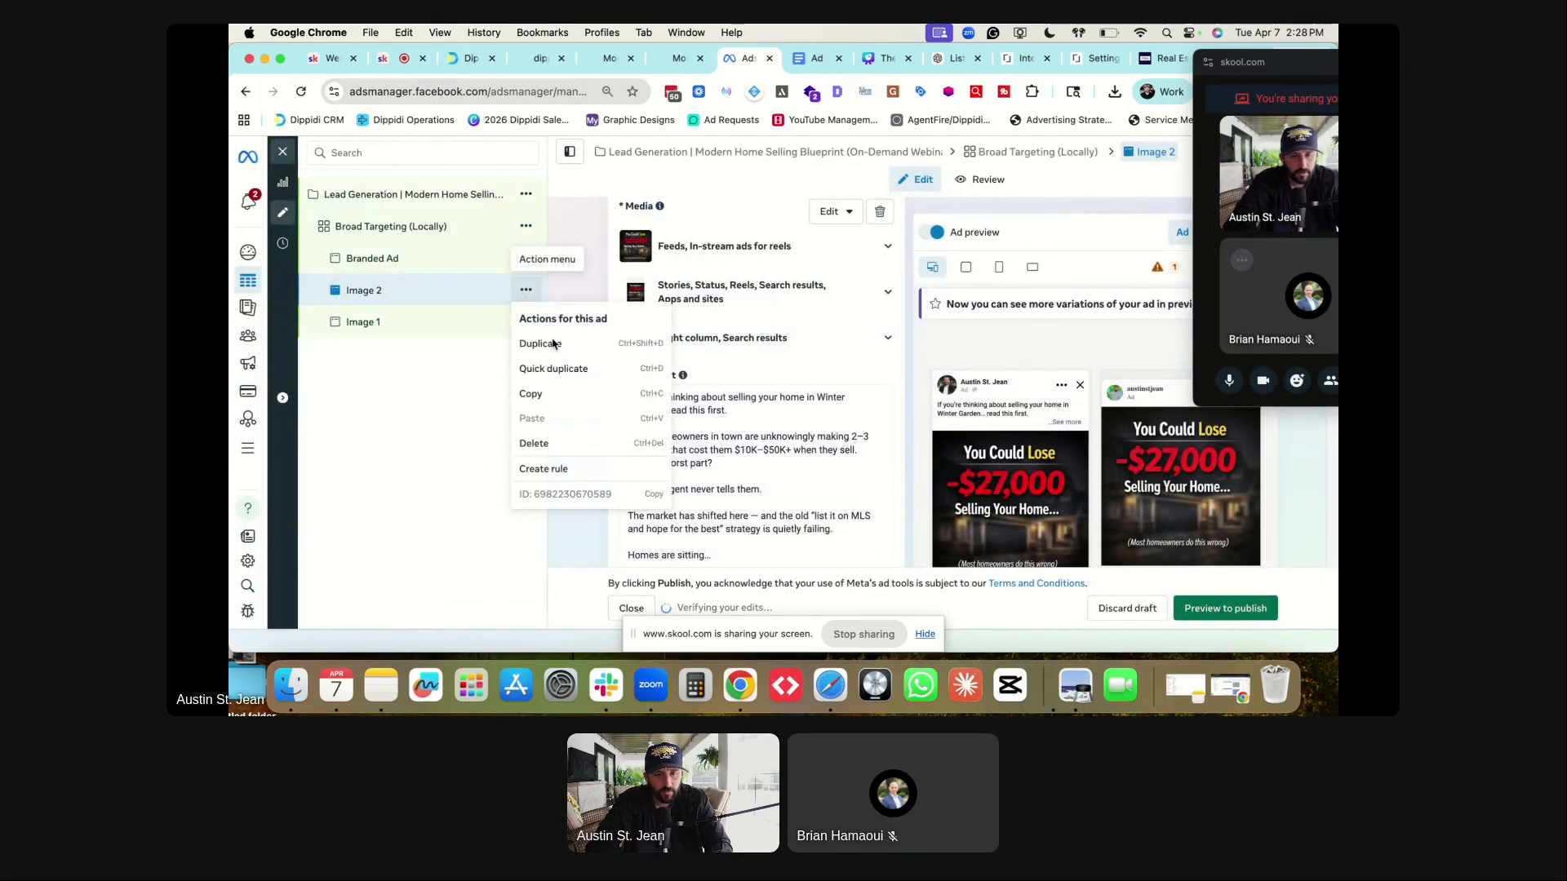
left_click(542, 344)
left_click(959, 493)
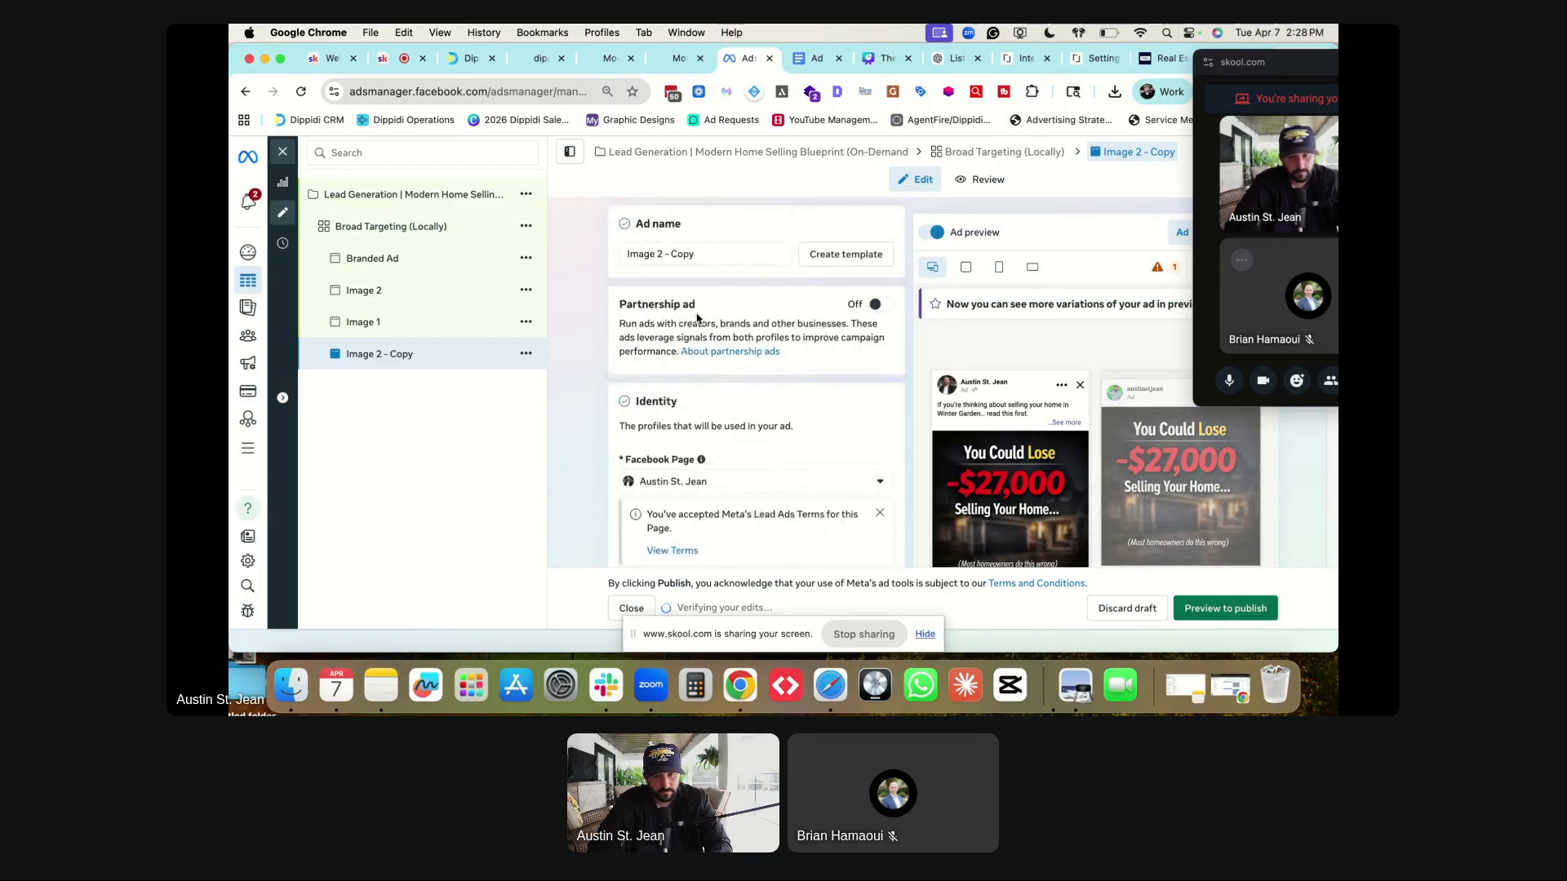
left_click(659, 254)
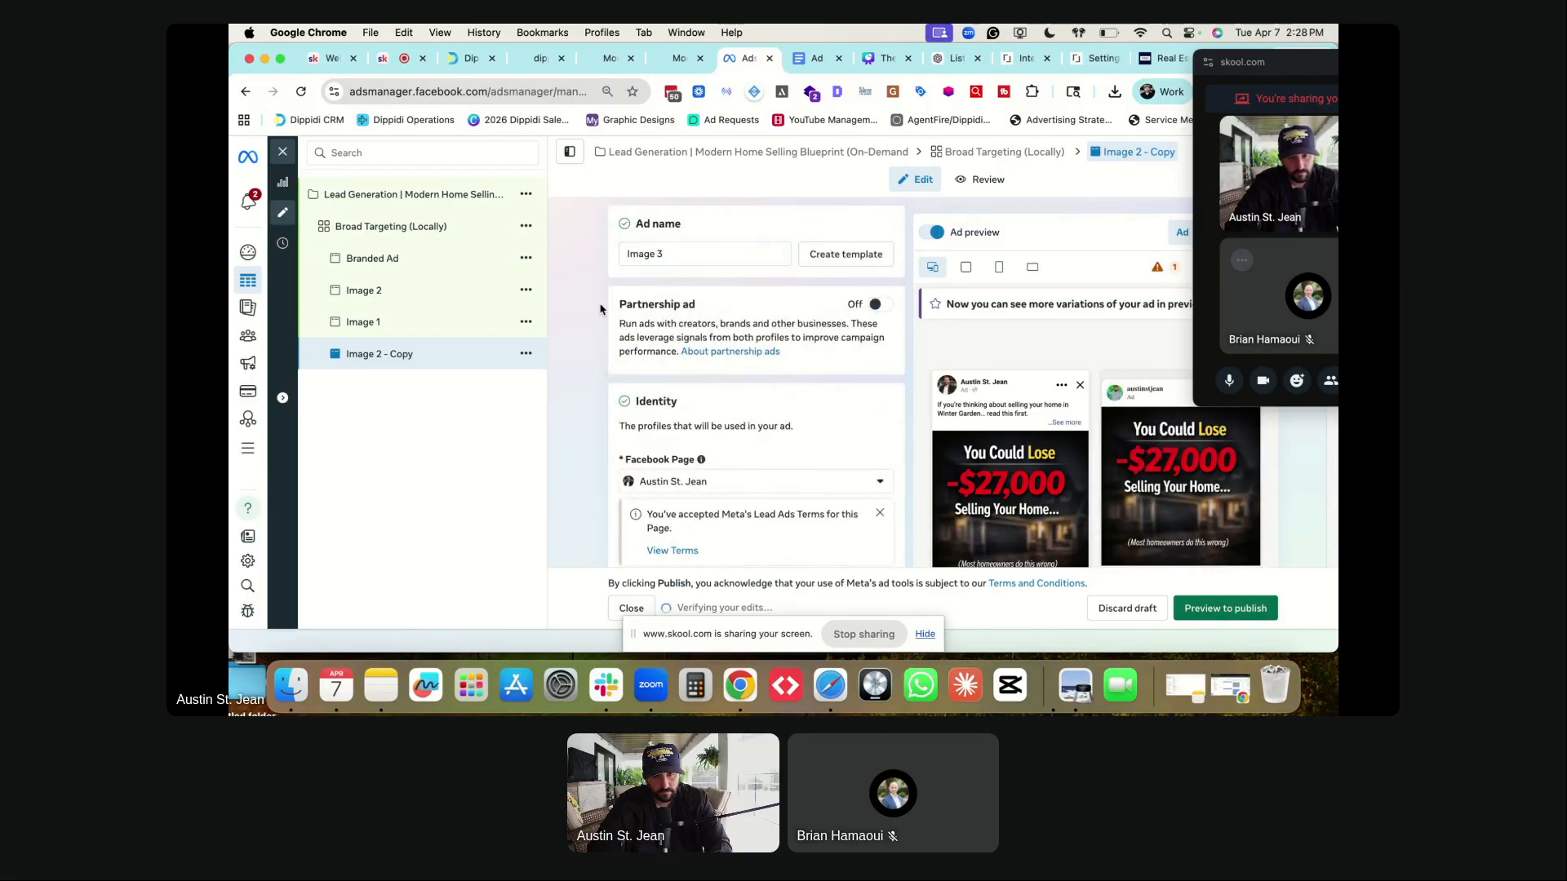
scroll(600, 310, "down", 15)
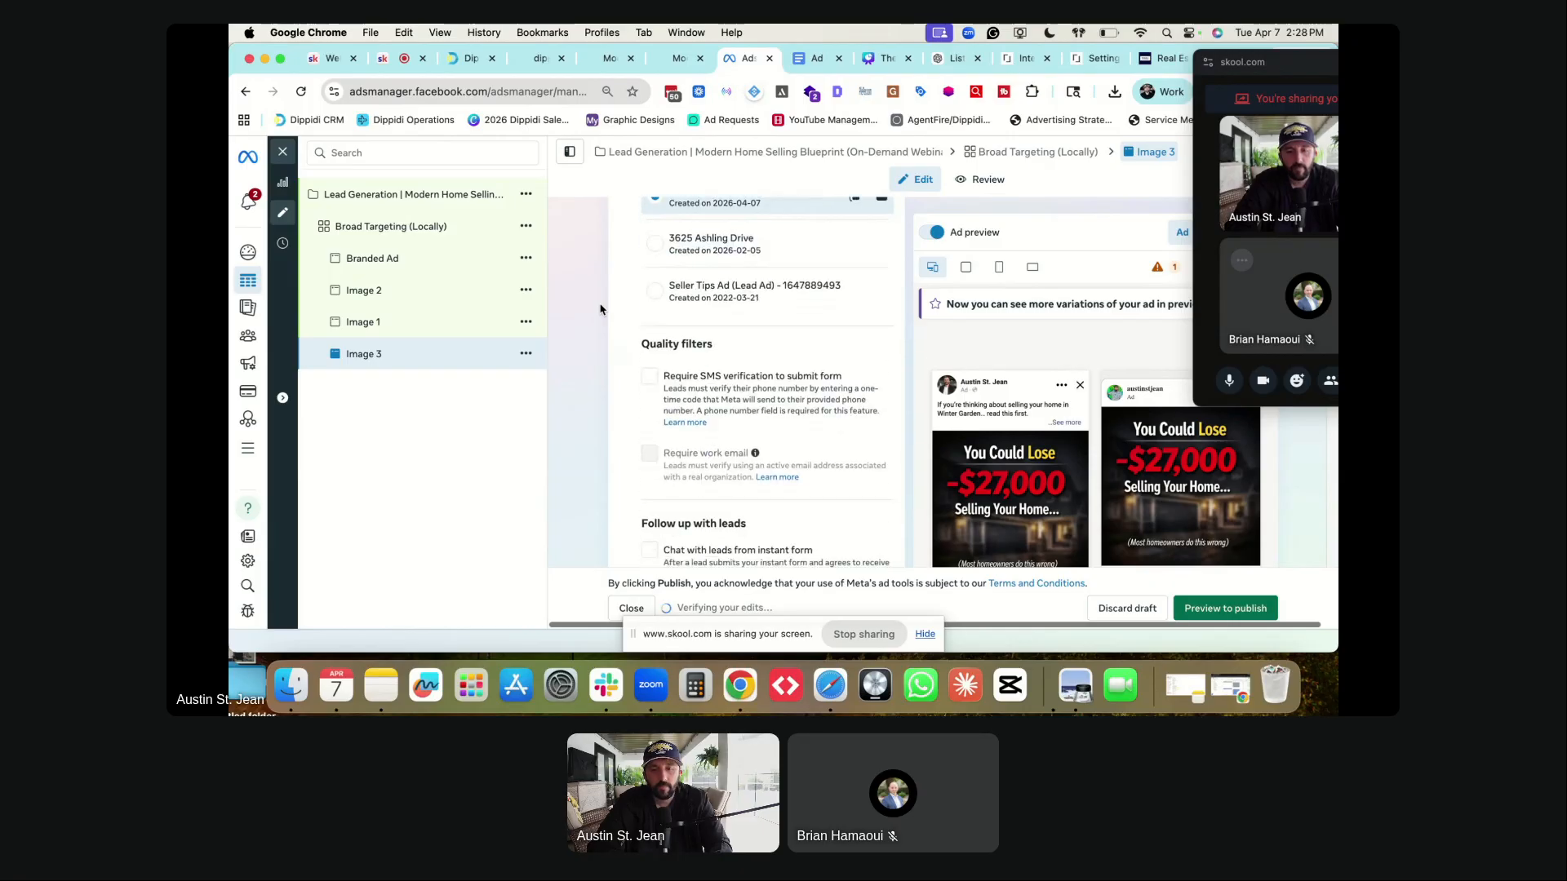
scroll(881, 269, "up", 10)
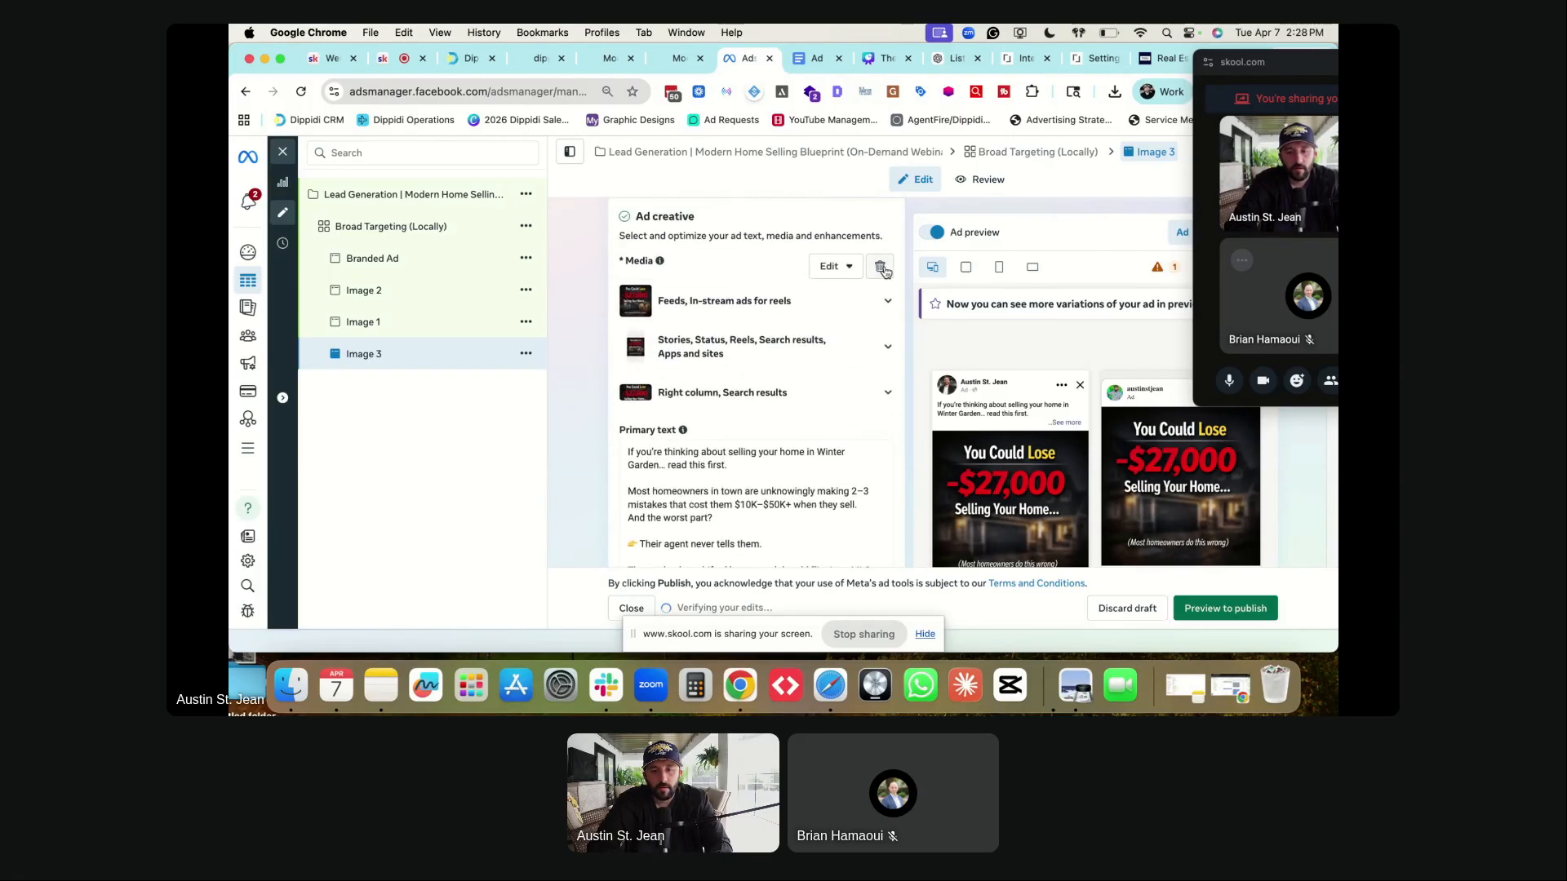
- Replace Image 3's copied media with the logic.png image
left_click(881, 269)
left_click(681, 283)
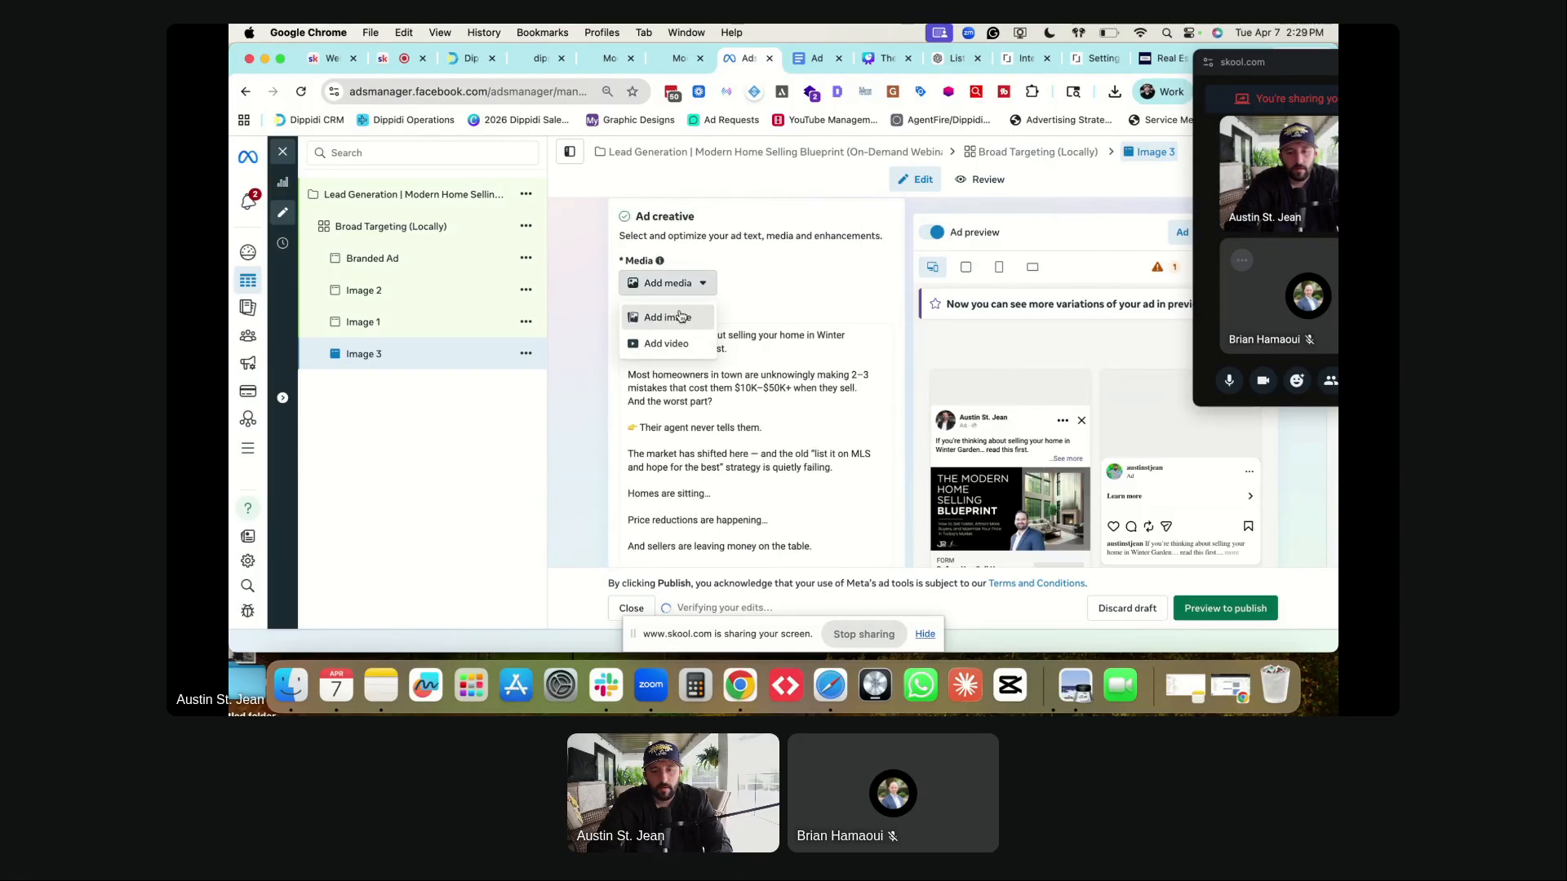
left_click(680, 315)
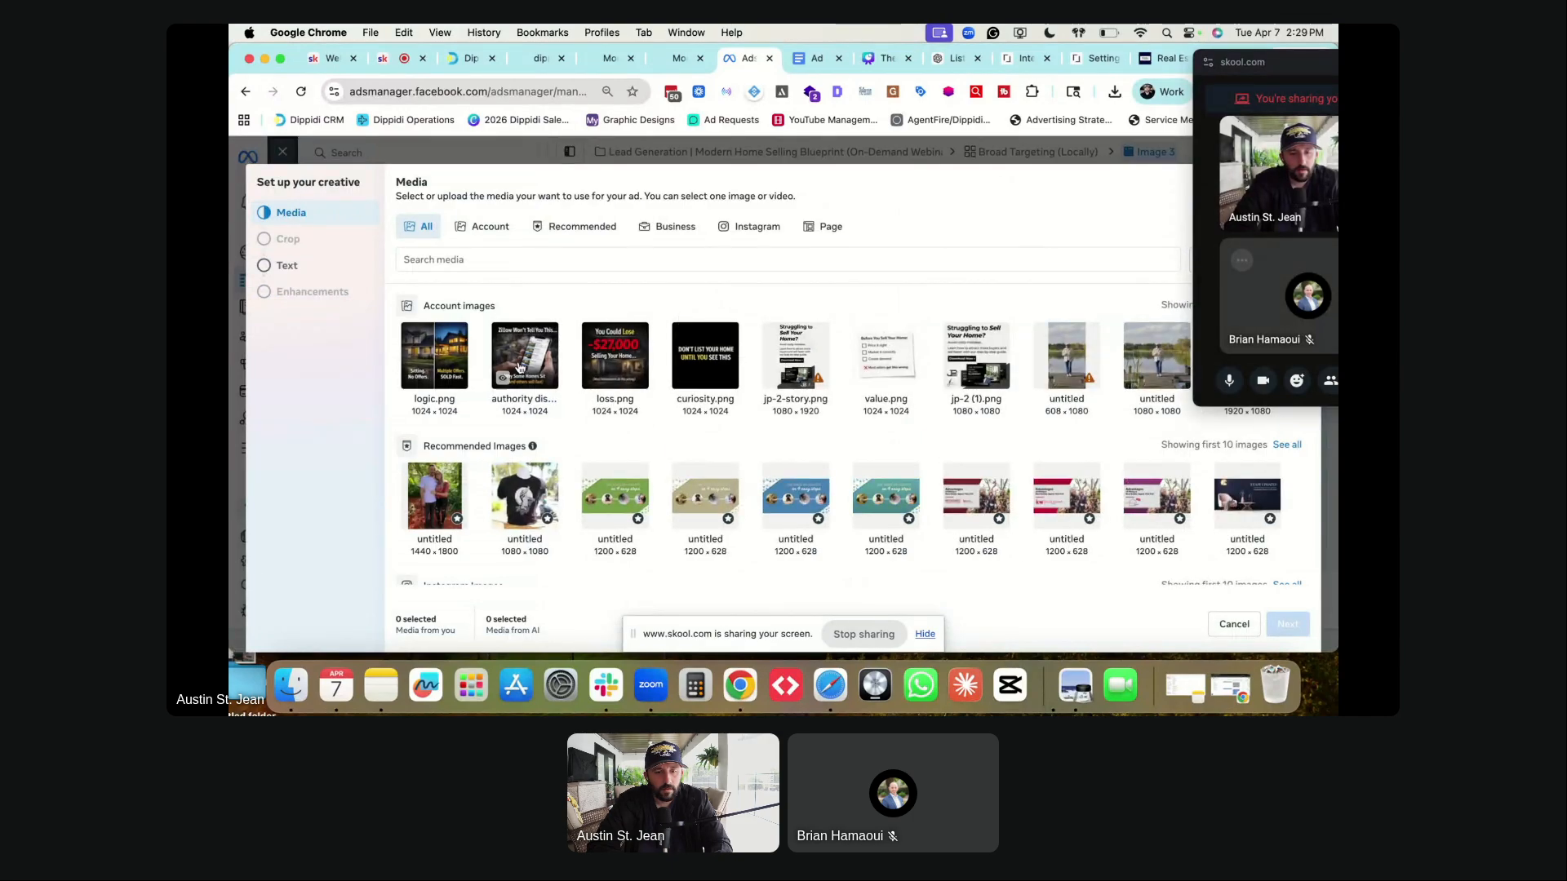
left_click(427, 363)
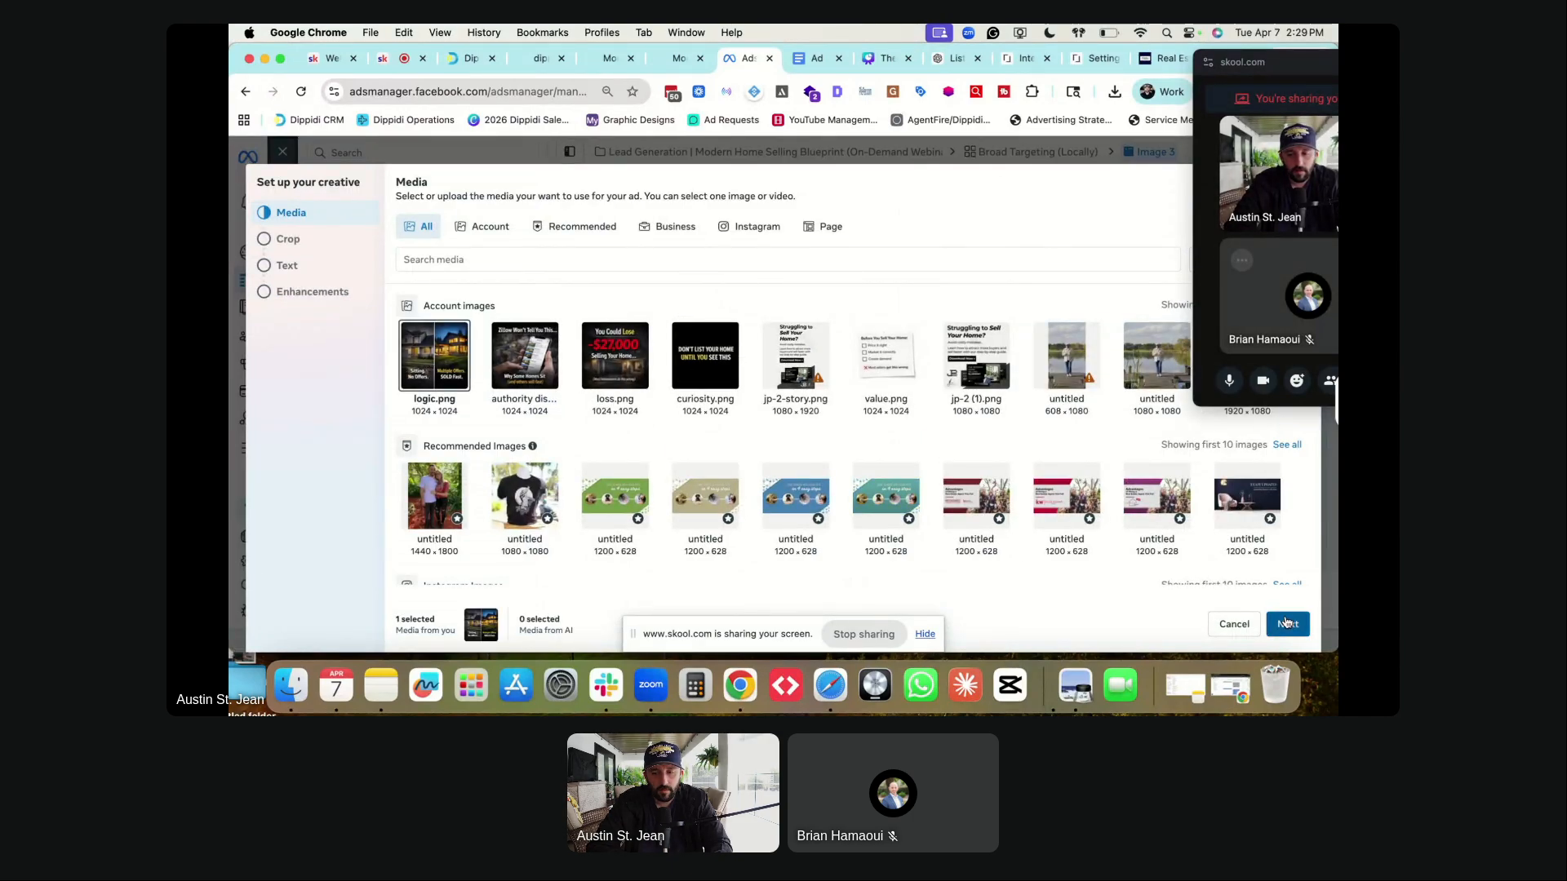
left_click(1285, 623)
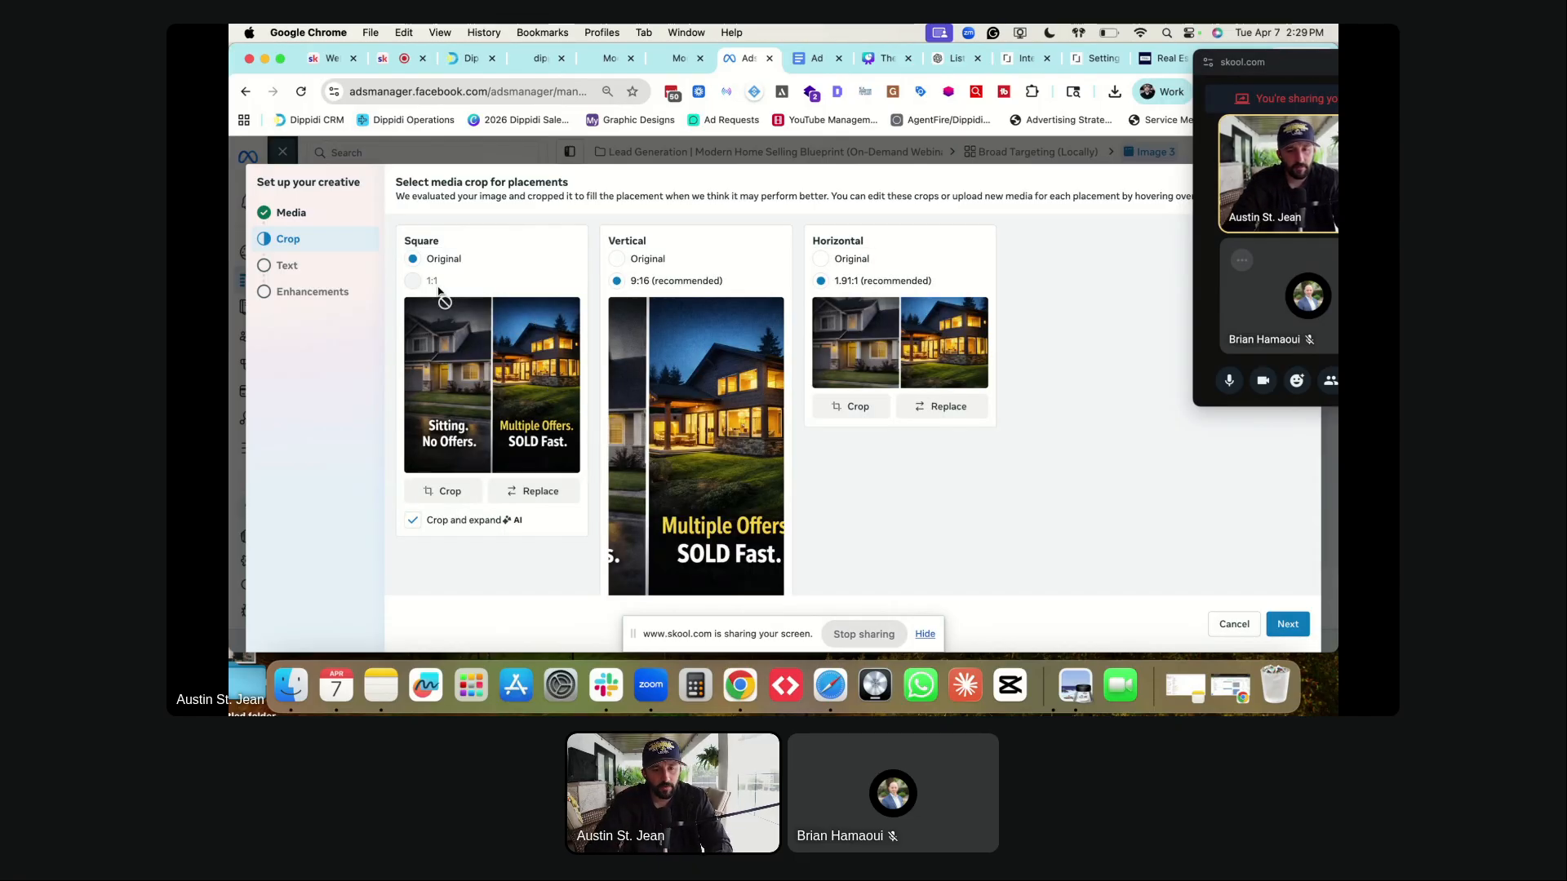
- Keep the original image for vertical and horizontal placements, finish the creative, and stop screen sharing
left_click(618, 259)
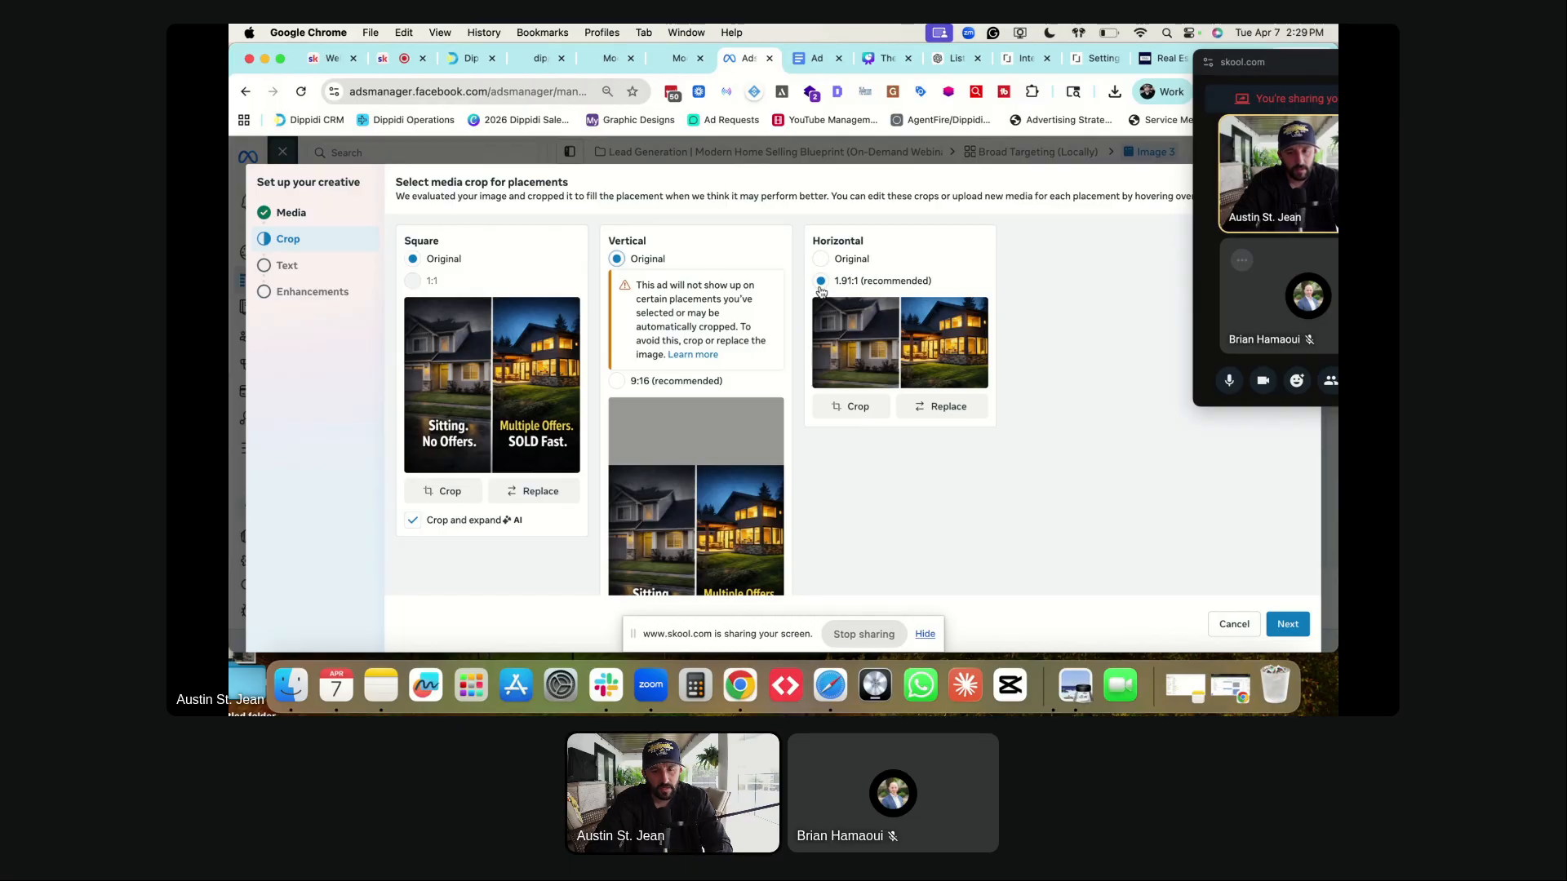
left_click(823, 260)
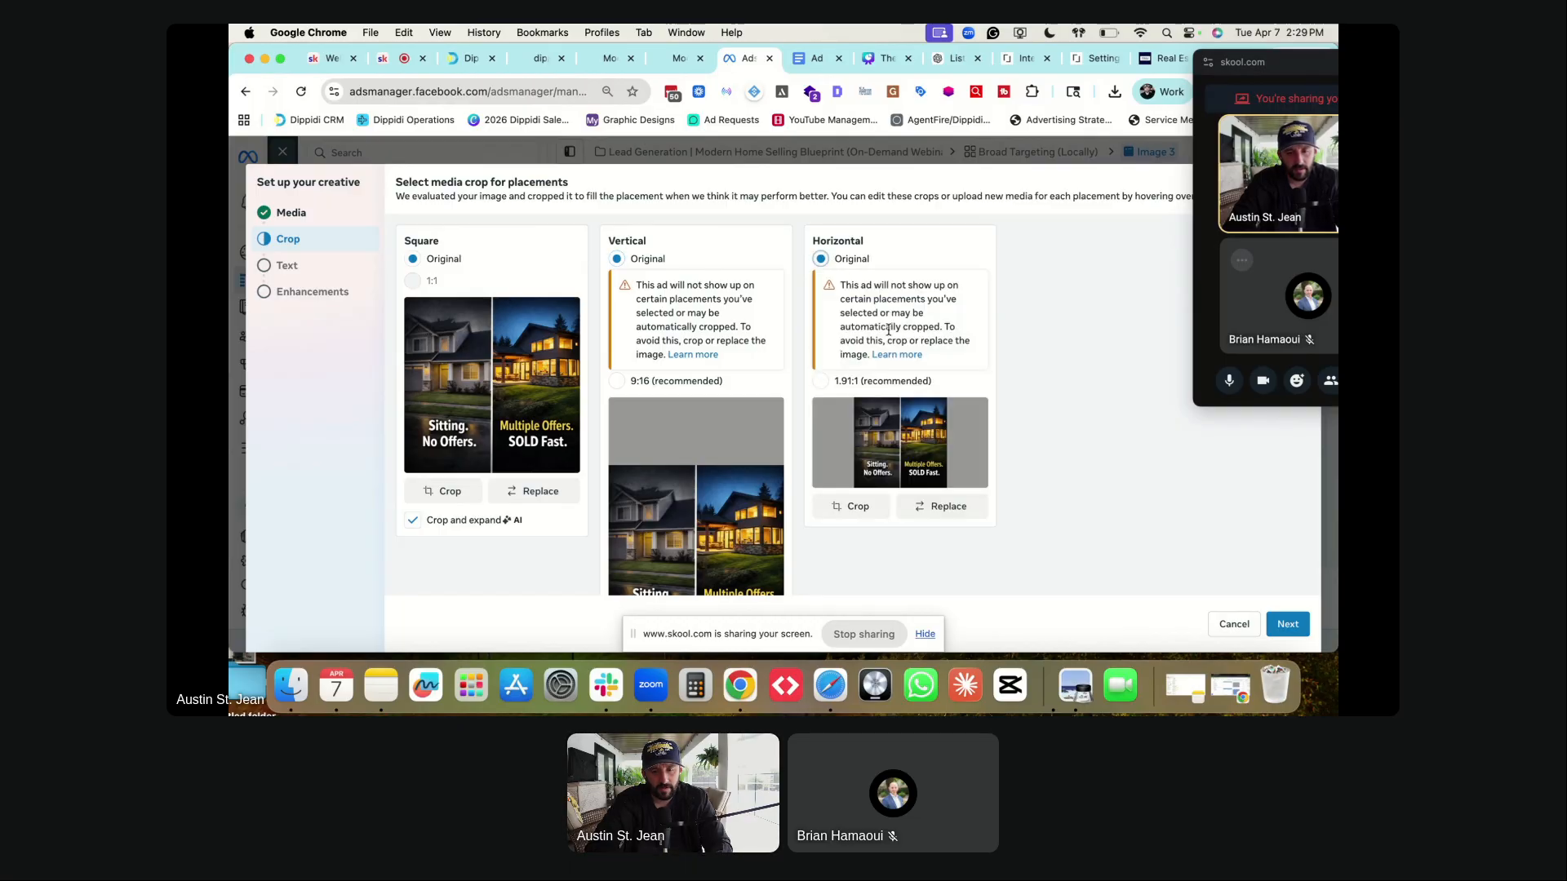
left_click(1288, 624)
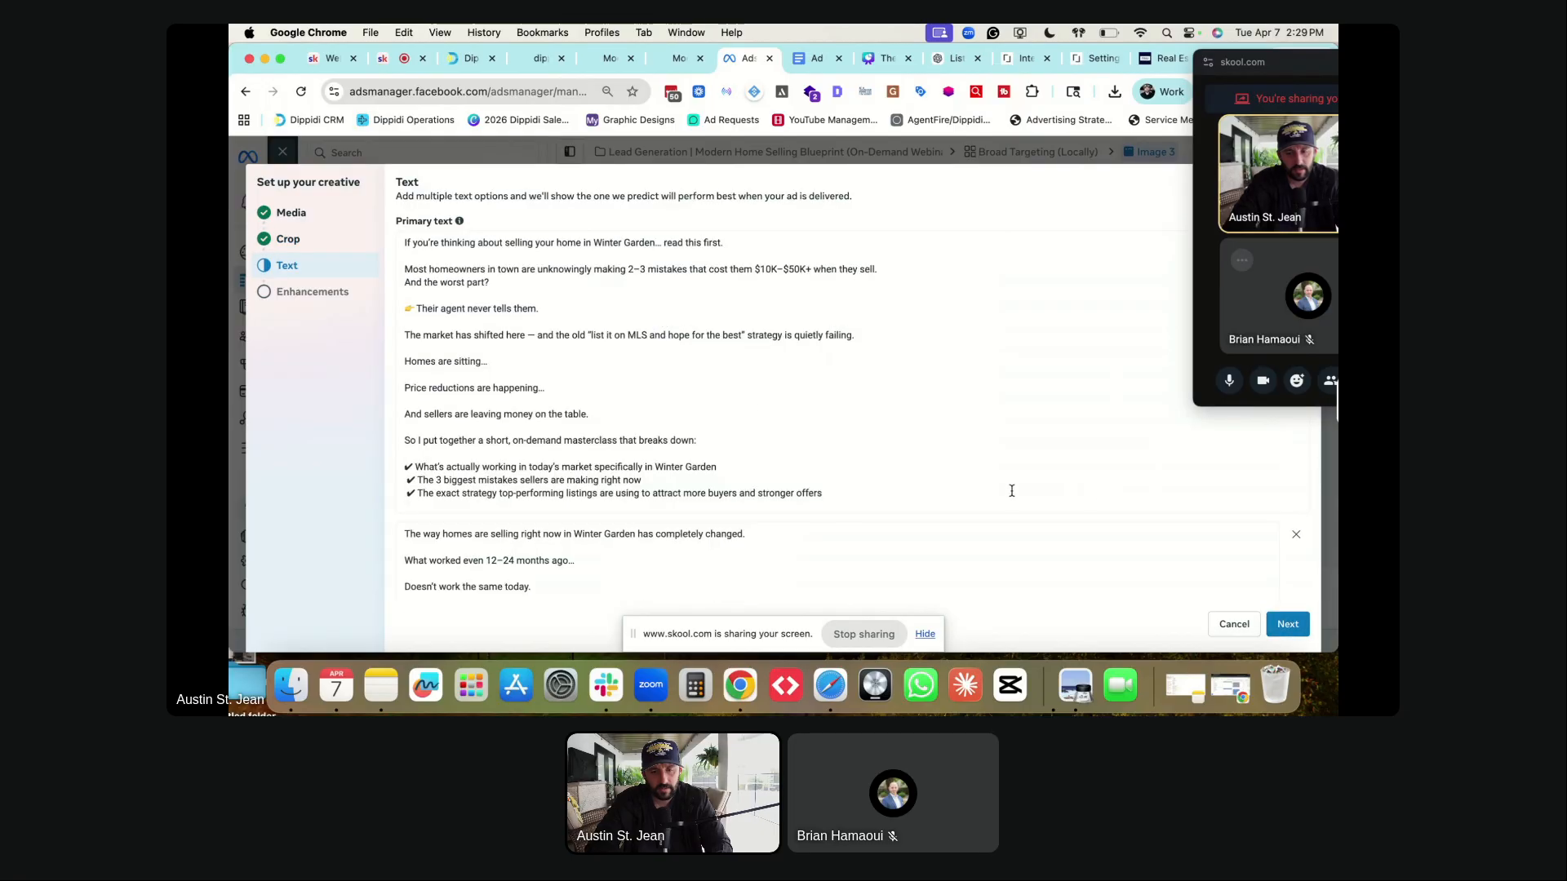
scroll(739, 420, "down", 15)
left_click(1289, 626)
scroll(776, 447, "down", 10)
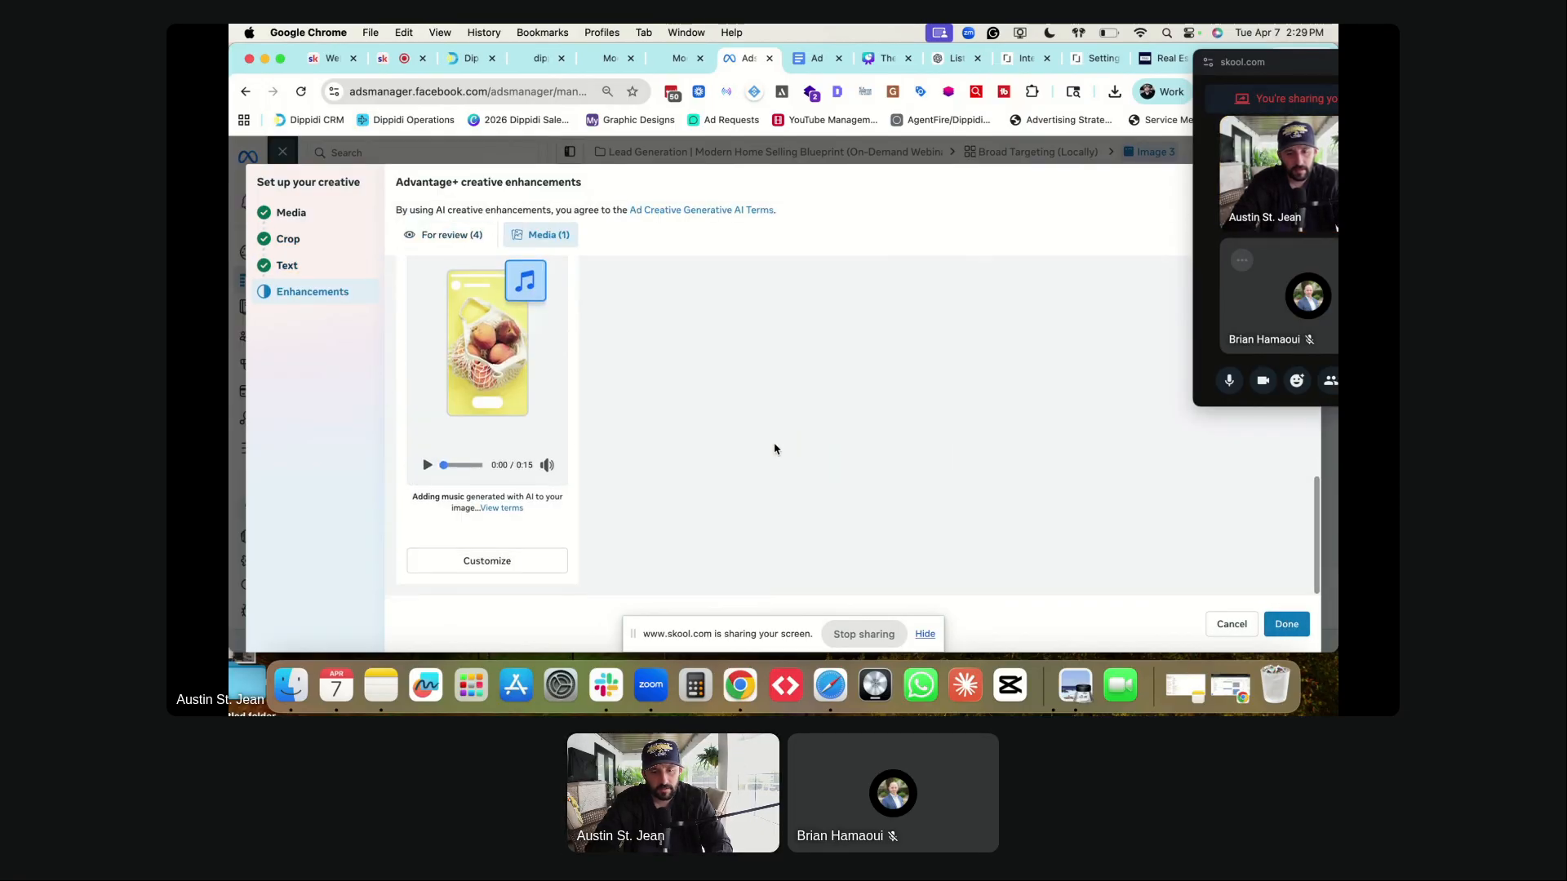
left_click(1285, 624)
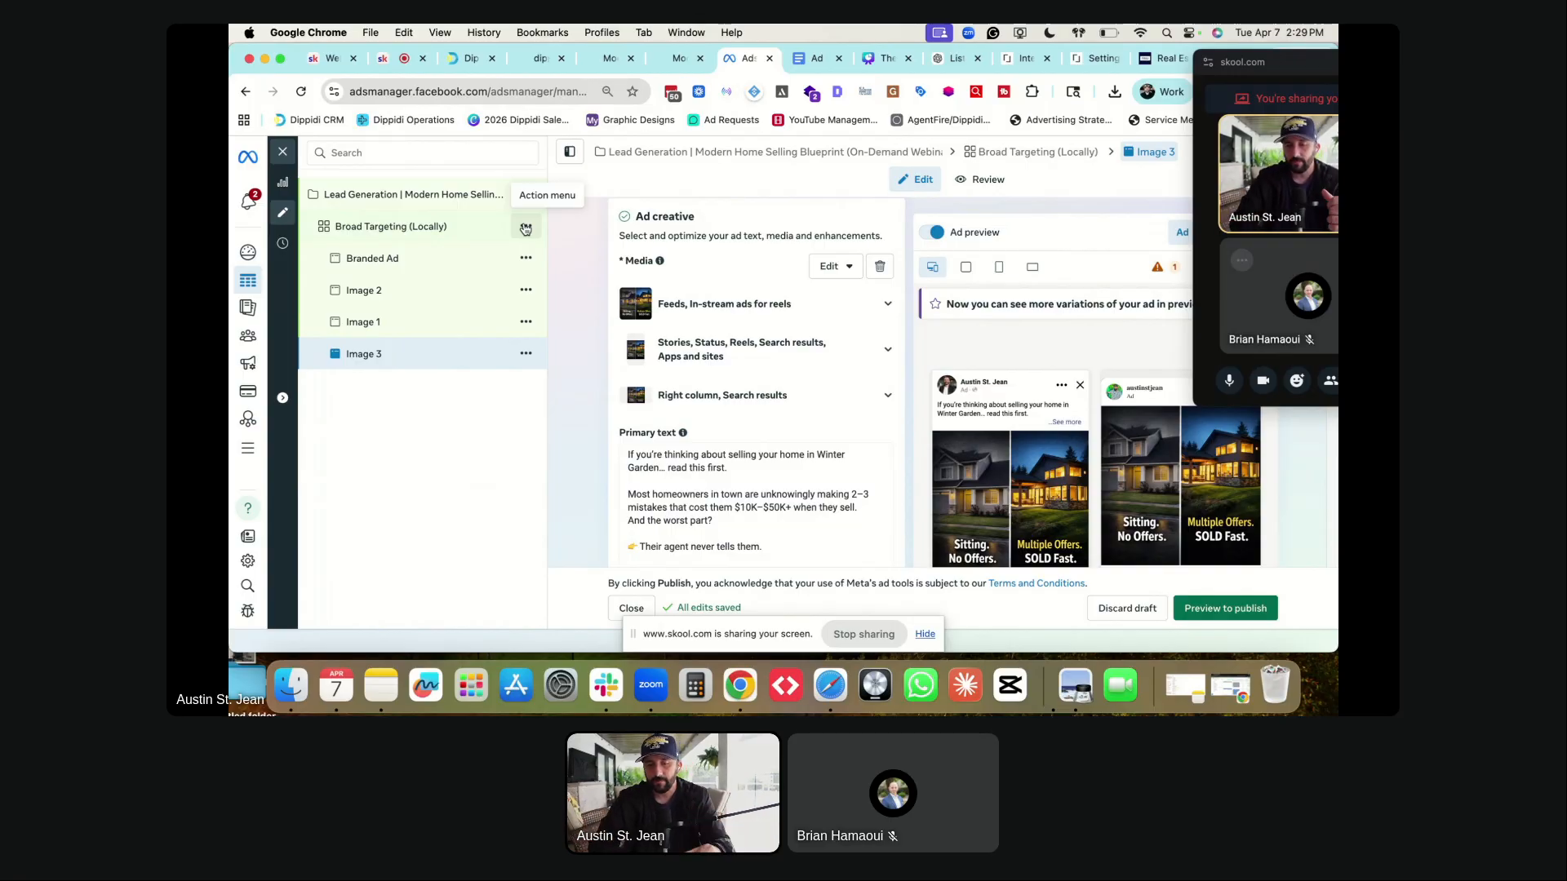
left_click(865, 635)
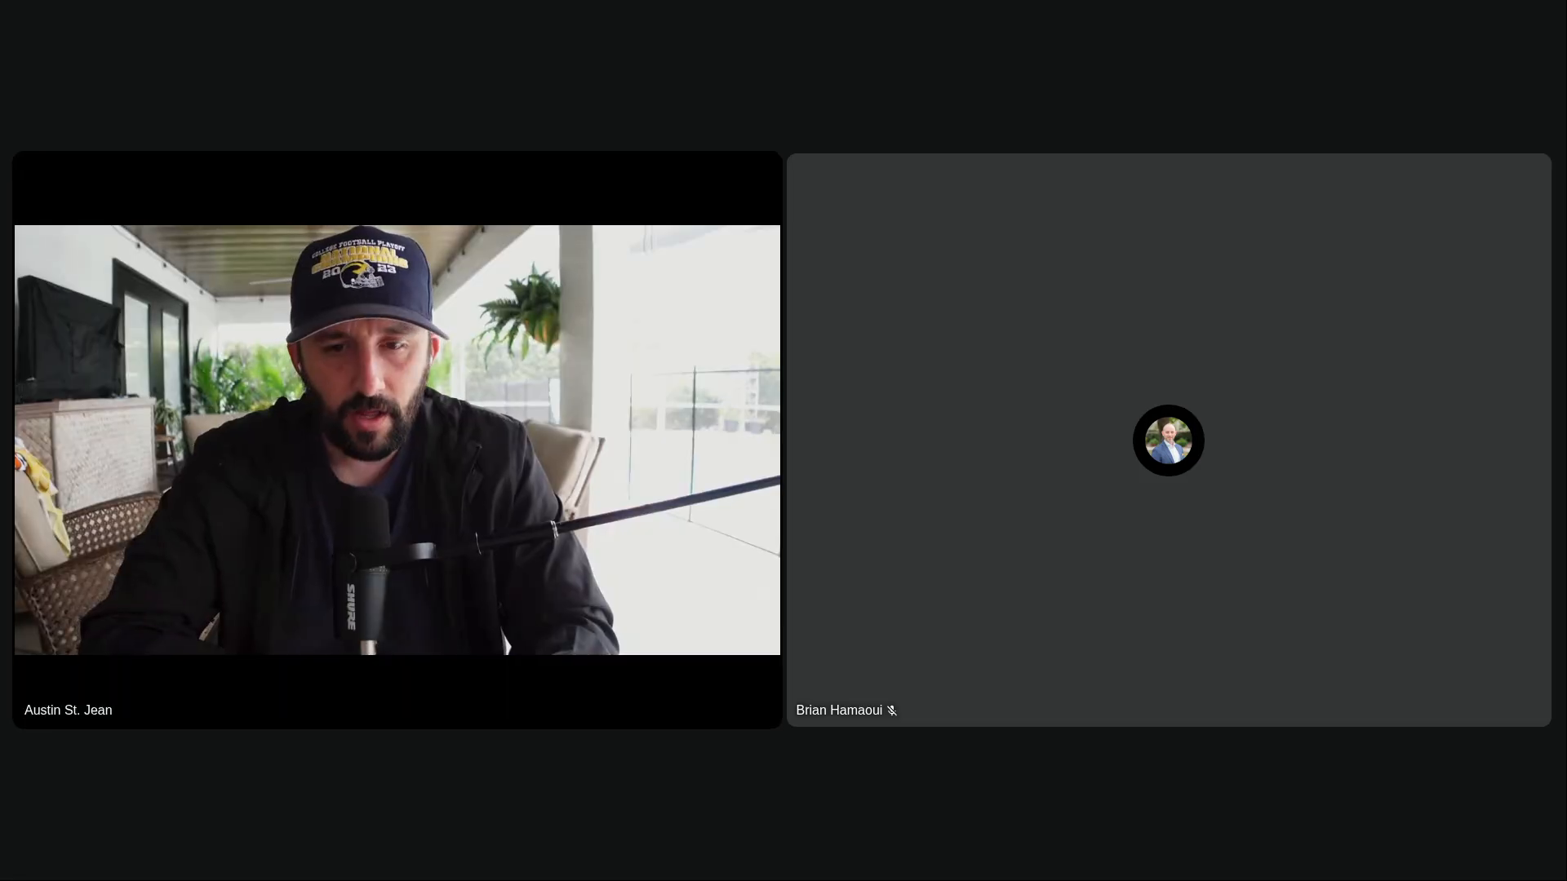